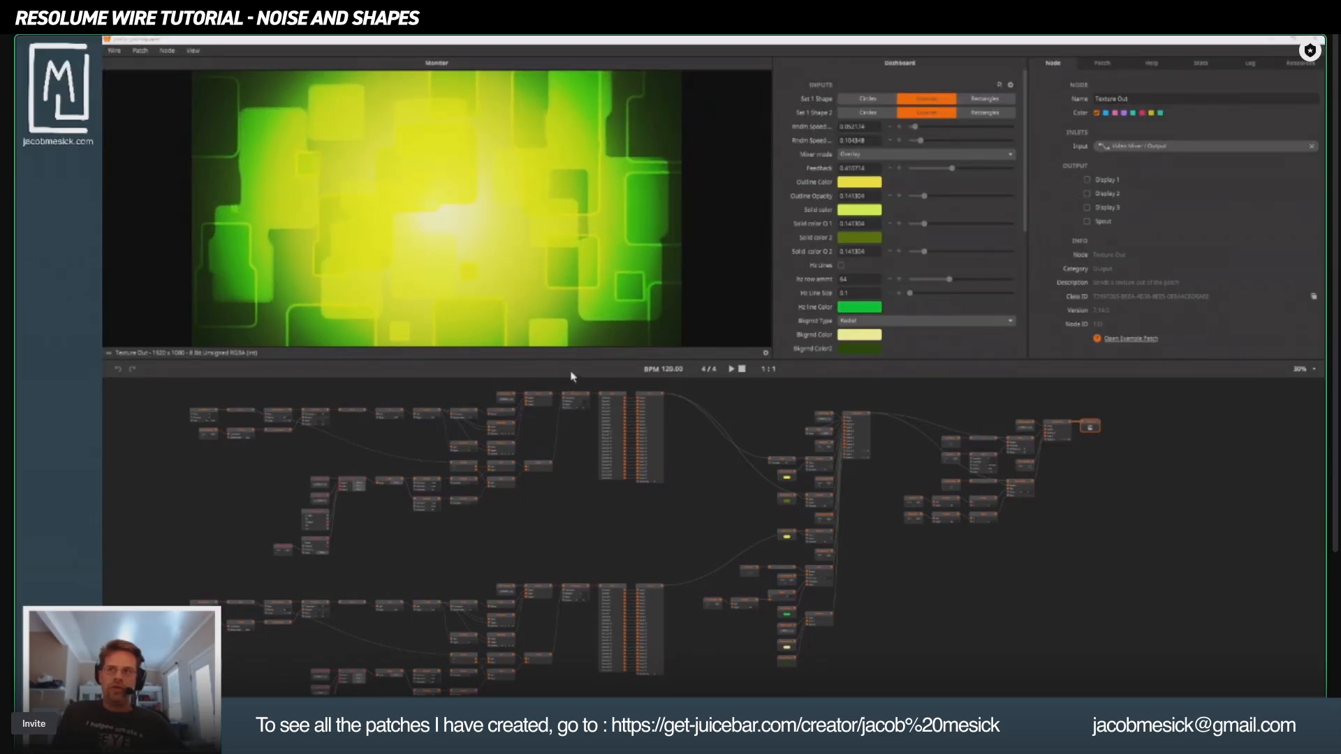
# Examine the Perlin noise chain feeding the shapes and the similar second node chain below it.
pyautogui.scroll(6, 411, 492)
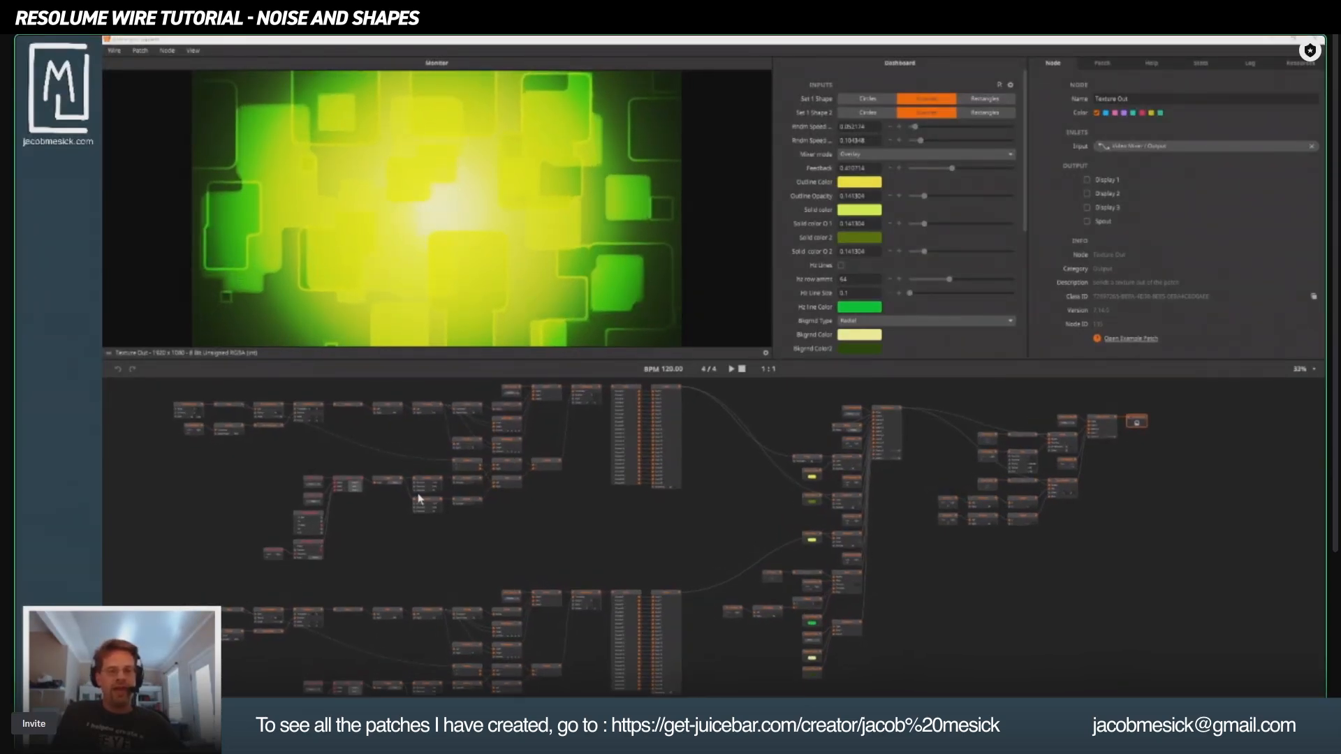
pyautogui.moveTo(437, 539); pyautogui.dragTo(799, 615)
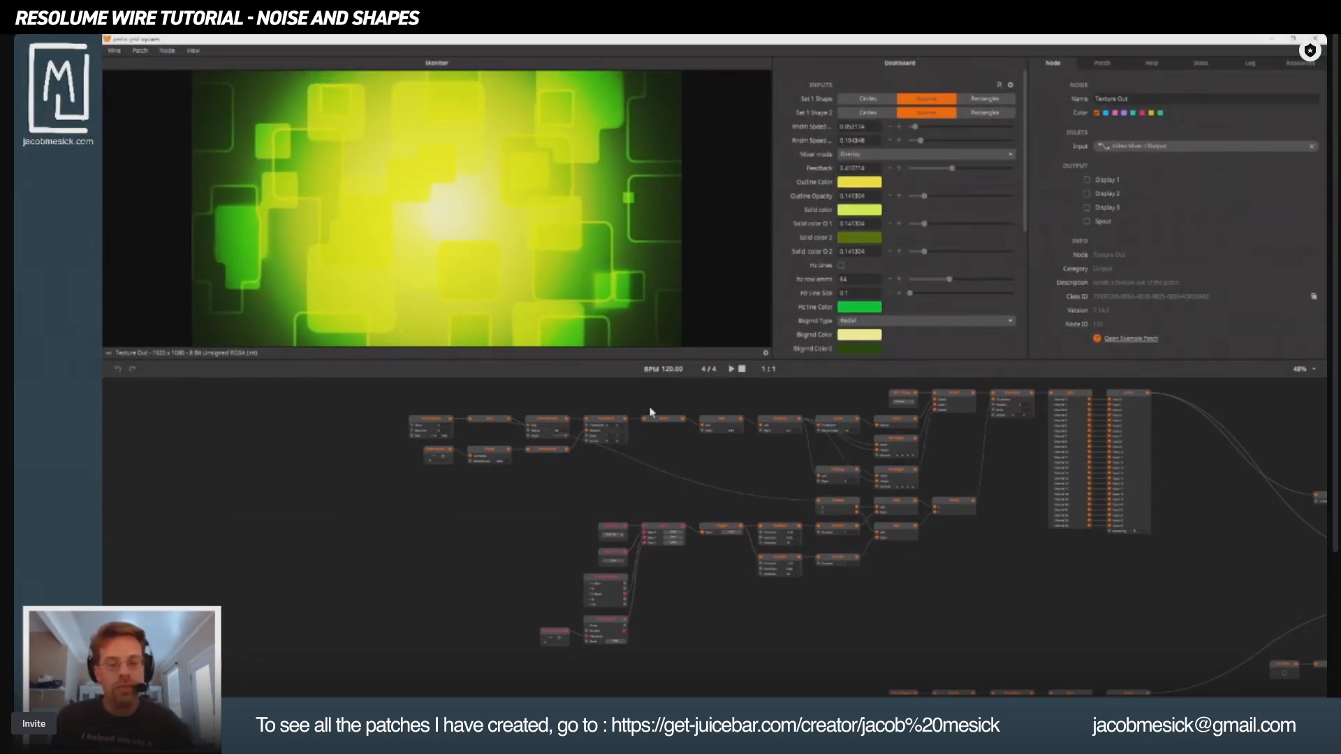
pyautogui.click(660, 421)
pyautogui.scroll(5, 659, 419)
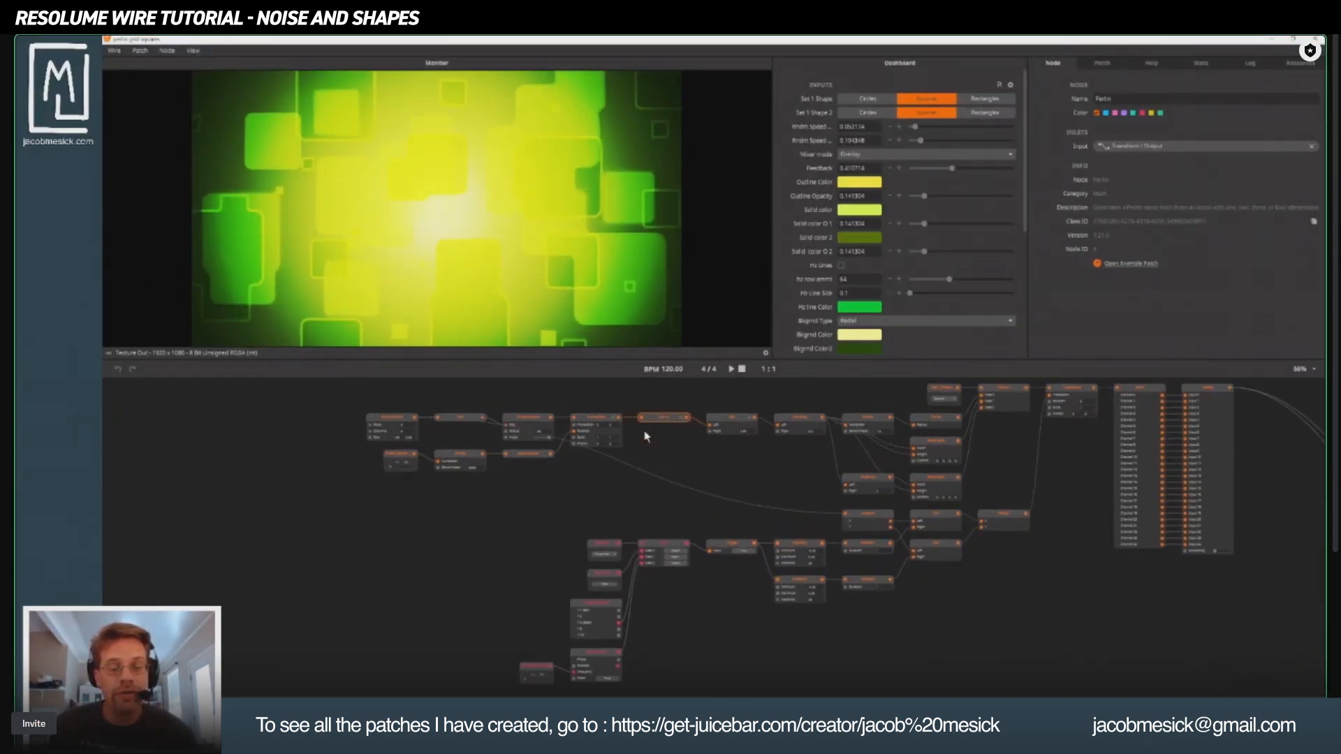
pyautogui.moveTo(721, 459); pyautogui.dragTo(802, 565)
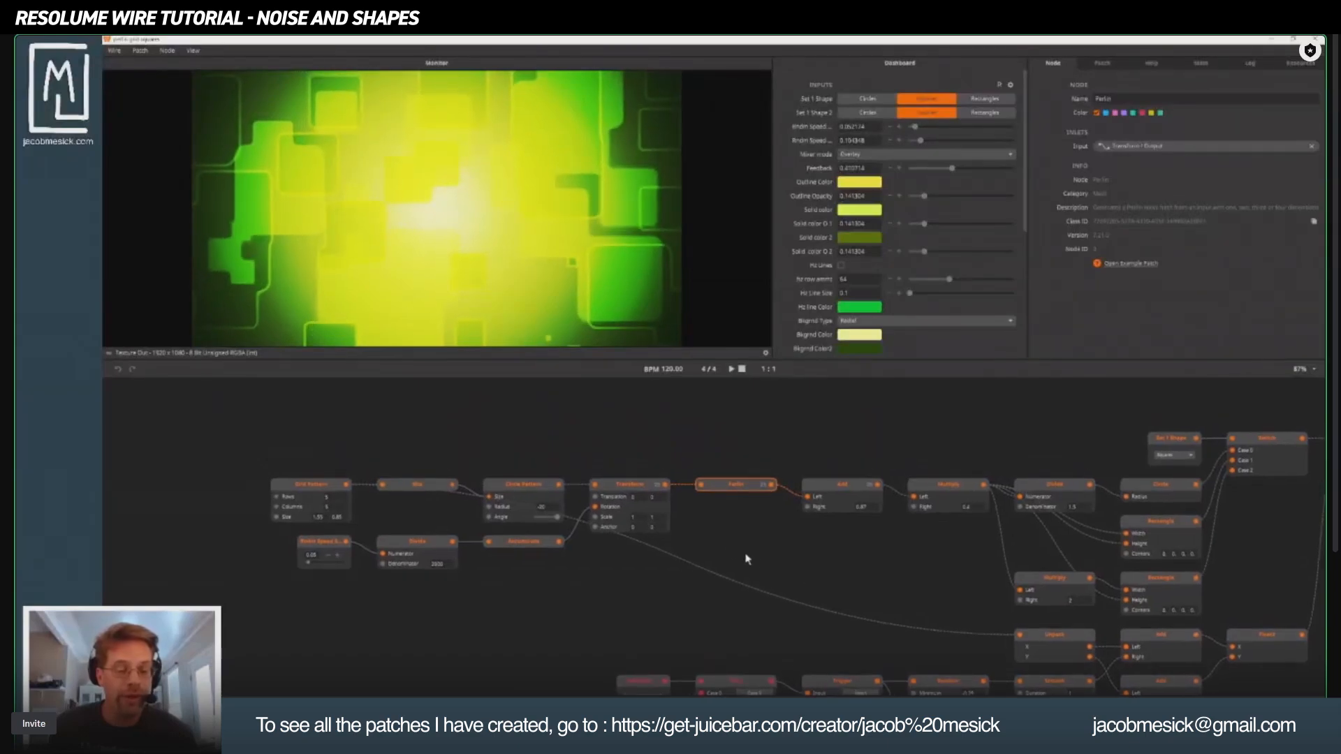
pyautogui.moveTo(703, 490)
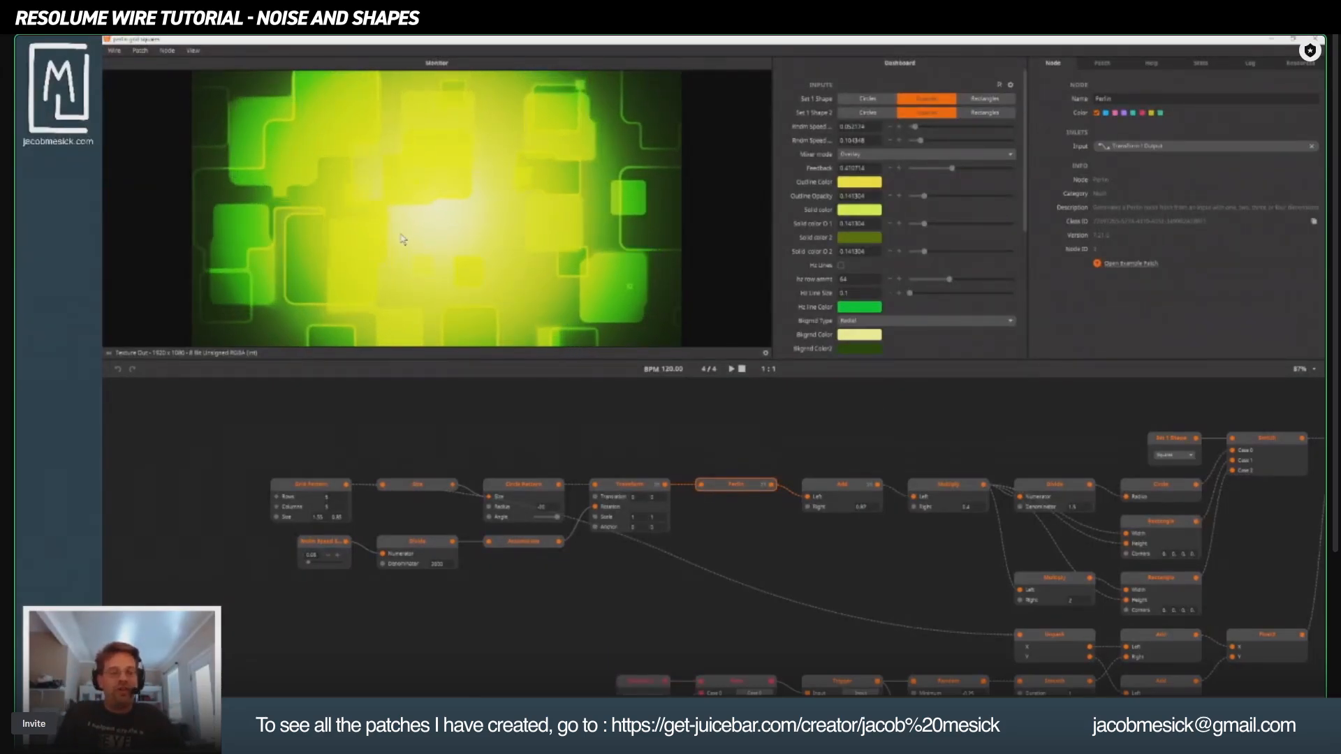
pyautogui.moveTo(858, 445); pyautogui.dragTo(323, 390)
pyautogui.scroll(-4, 584, 527)
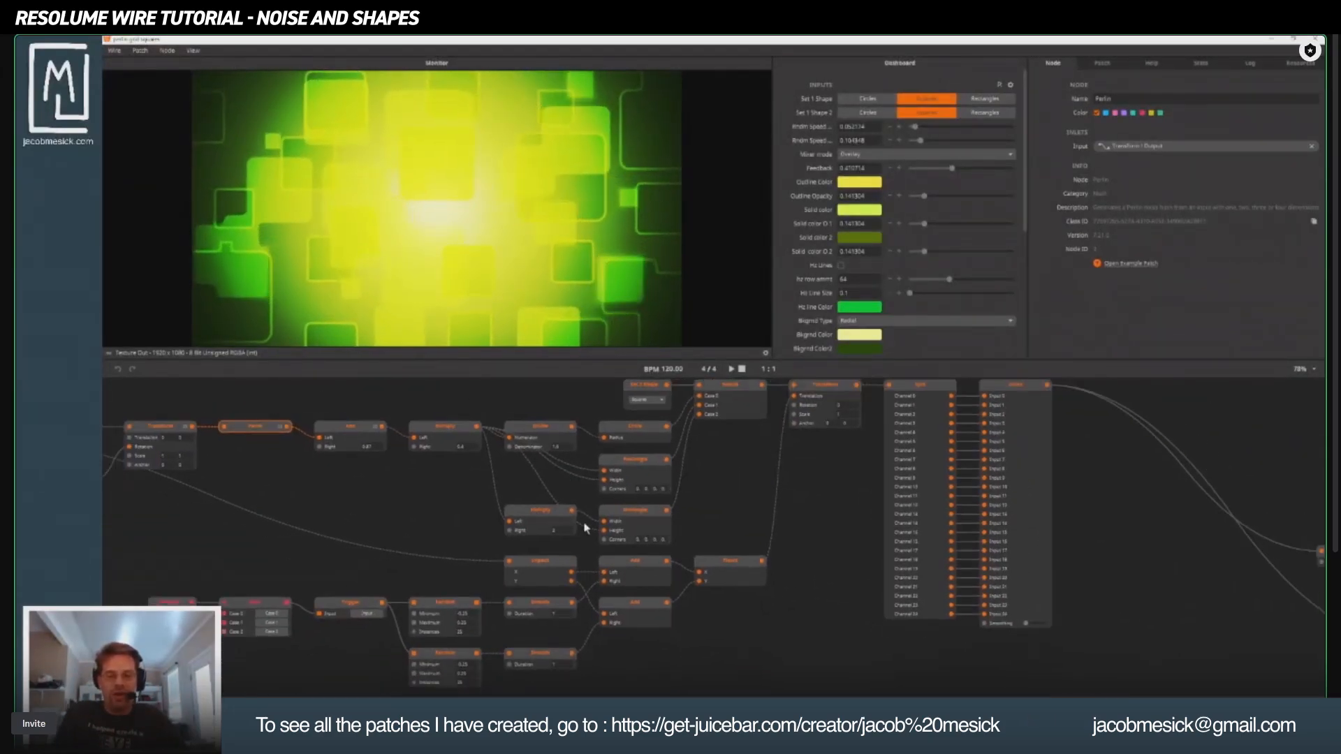
pyautogui.scroll(-3, 634, 544)
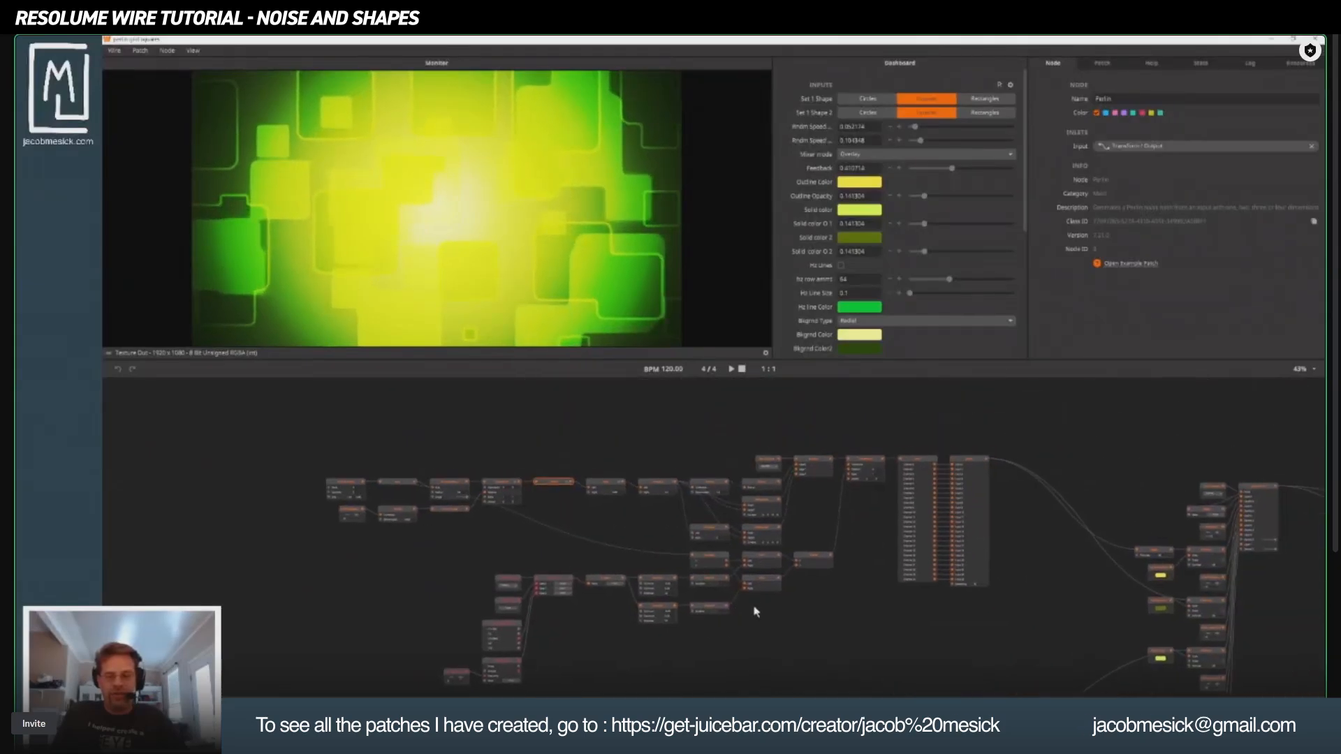
pyautogui.moveTo(866, 594); pyautogui.dragTo(867, 323)
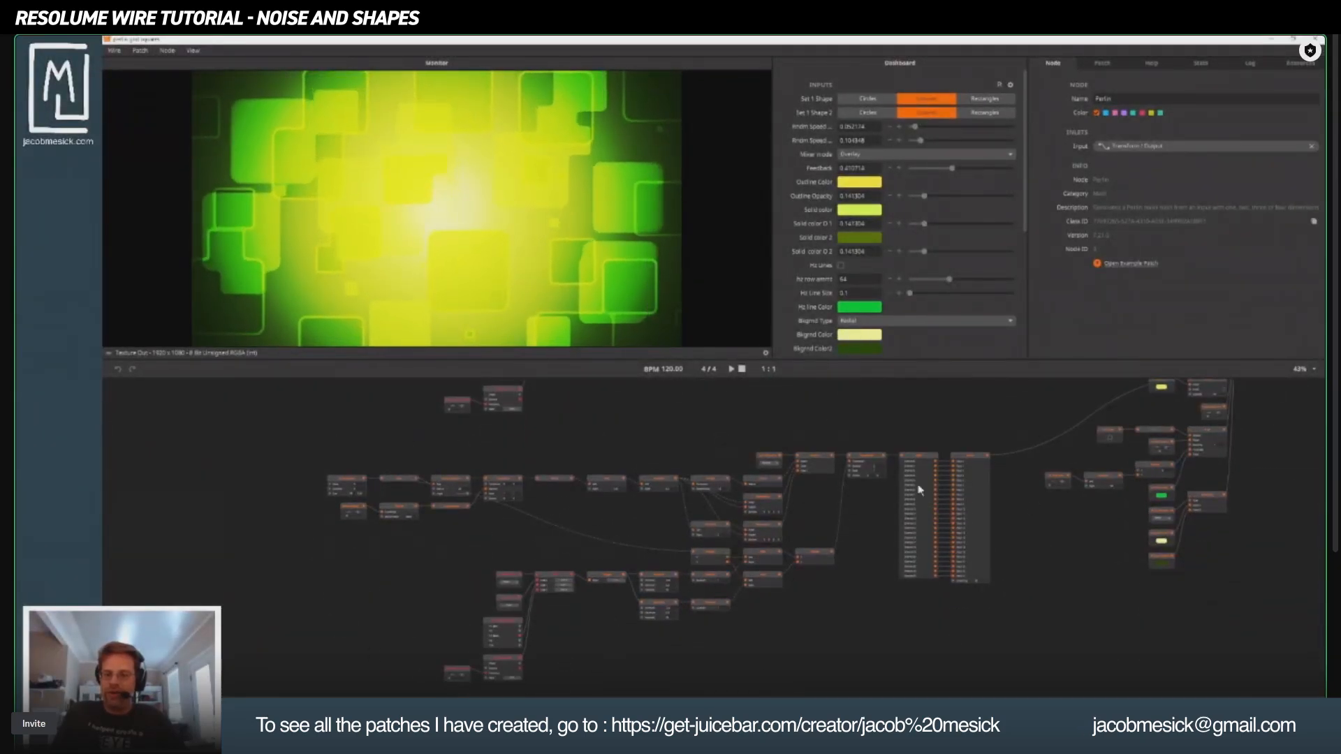
pyautogui.moveTo(918, 490); pyautogui.dragTo(691, 653)
pyautogui.moveTo(998, 500); pyautogui.dragTo(848, 581)
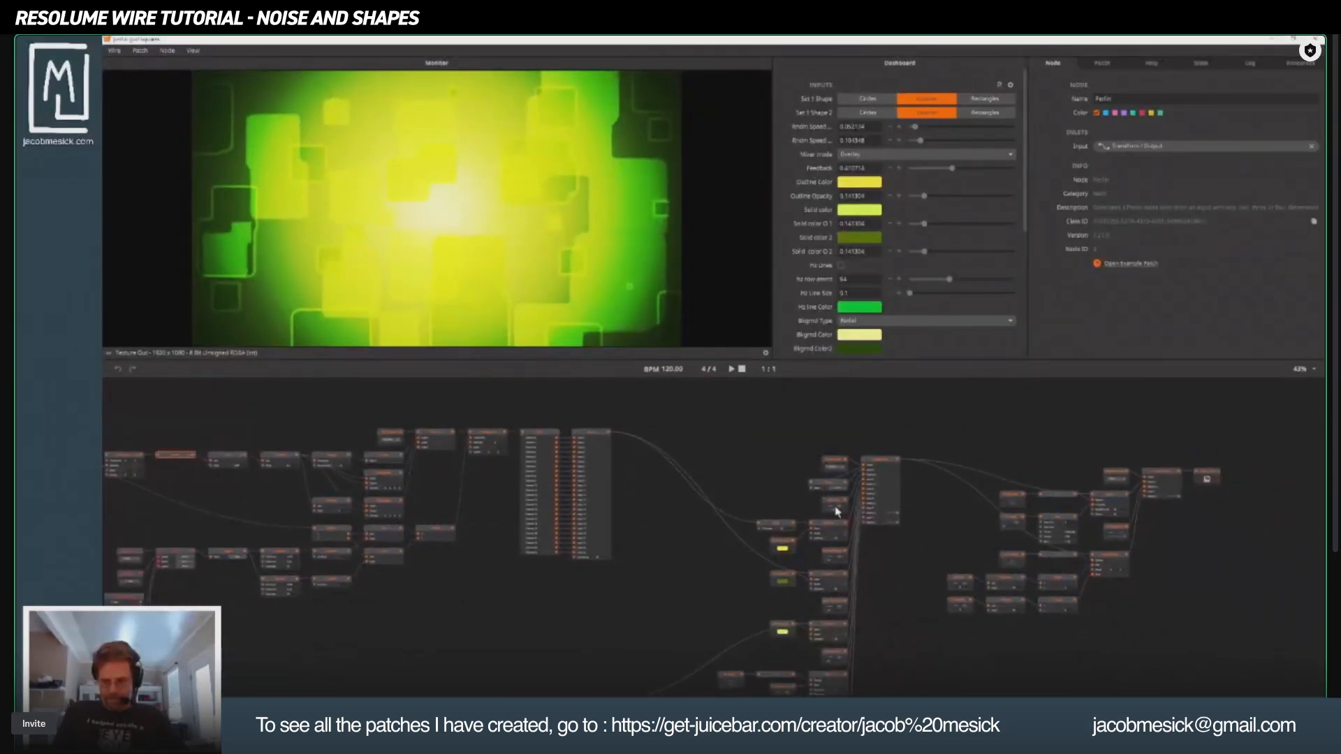
# Examine the Video Mixer node, the colorize and opacity nodes feeding its layers, and the start of the node chain.
pyautogui.click(879, 466)
pyautogui.scroll(5, 881, 474)
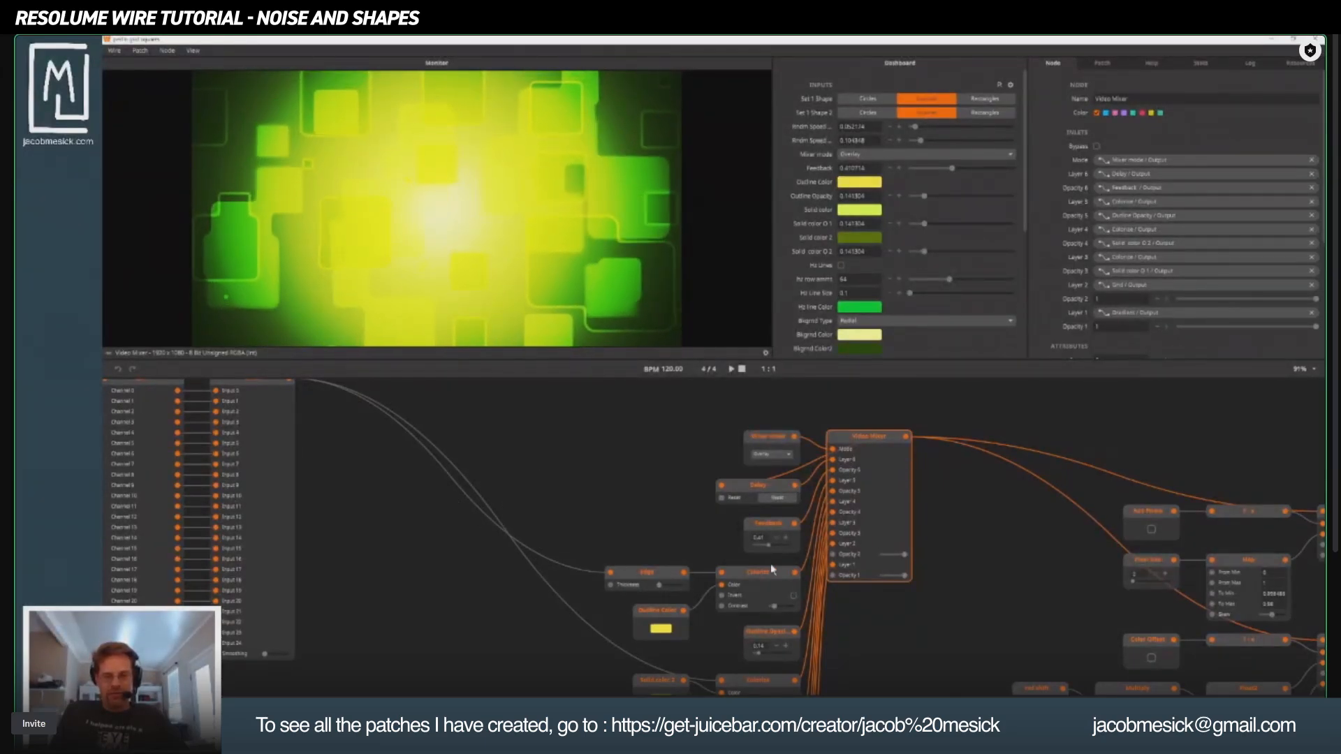
pyautogui.scroll(-5, 470, 508)
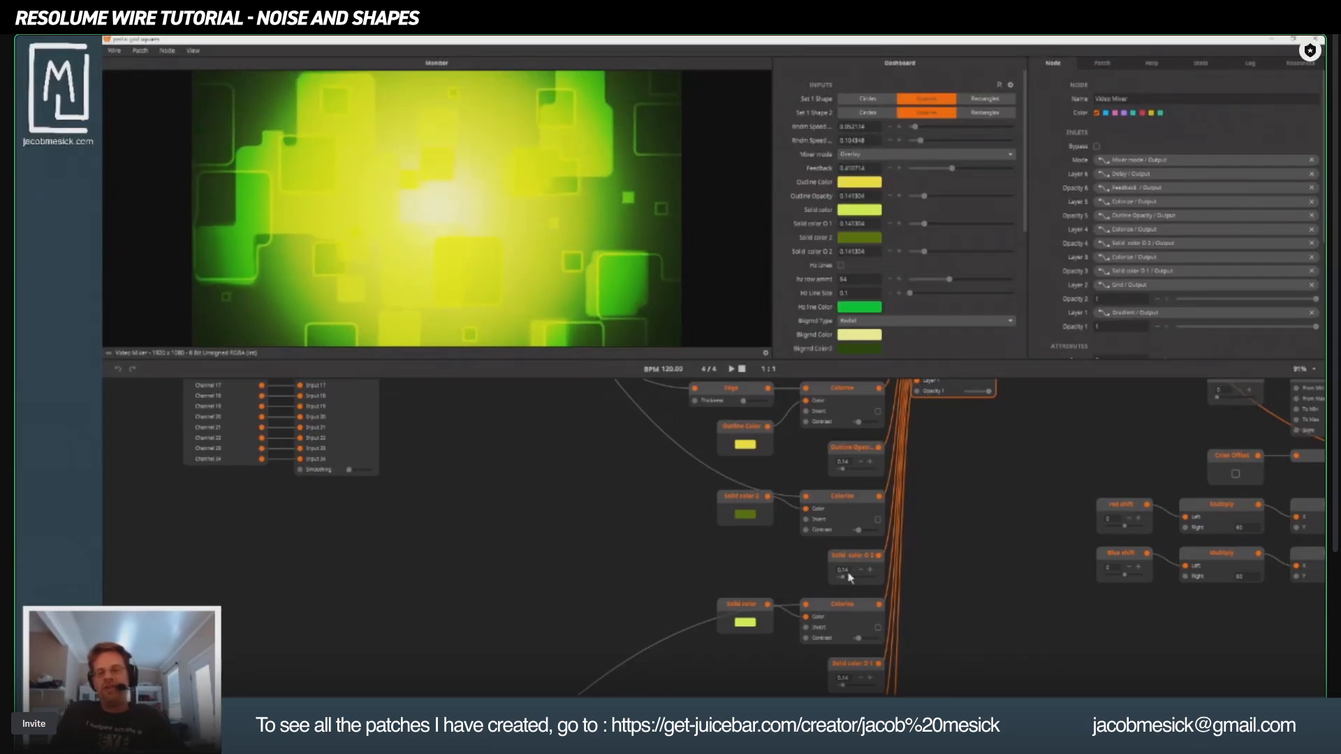
pyautogui.moveTo(835, 659); pyautogui.dragTo(788, 527)
pyautogui.scroll(-2, 789, 529)
pyautogui.scroll(4, 800, 531)
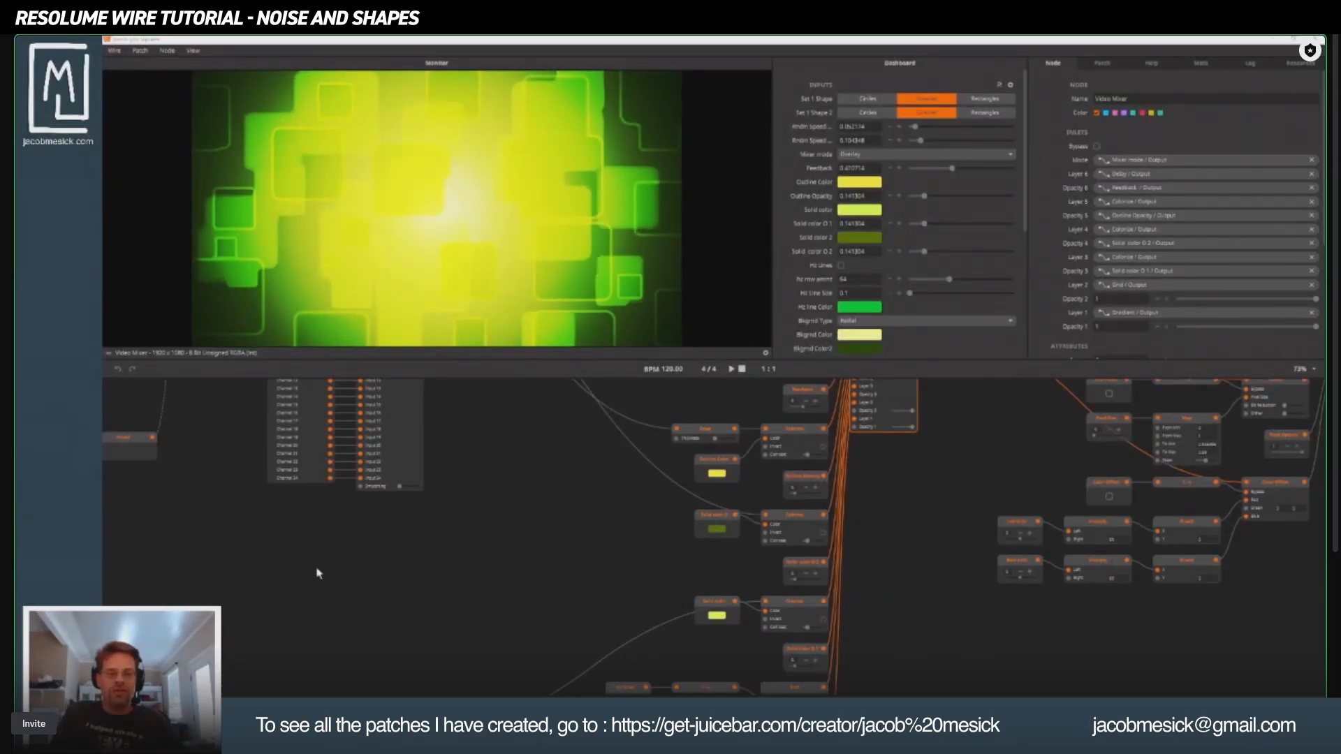
pyautogui.moveTo(531, 587); pyautogui.dragTo(1033, 625)
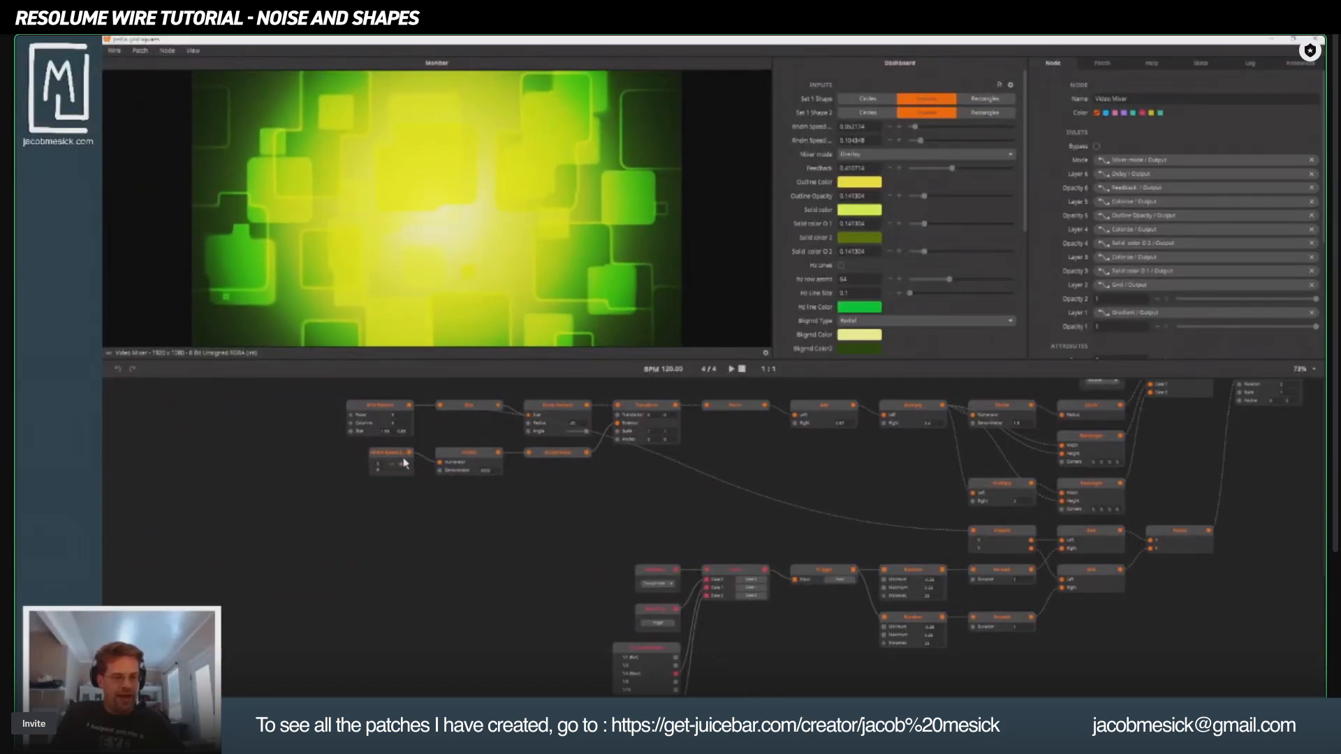
pyautogui.moveTo(500, 575); pyautogui.dragTo(530, 658)
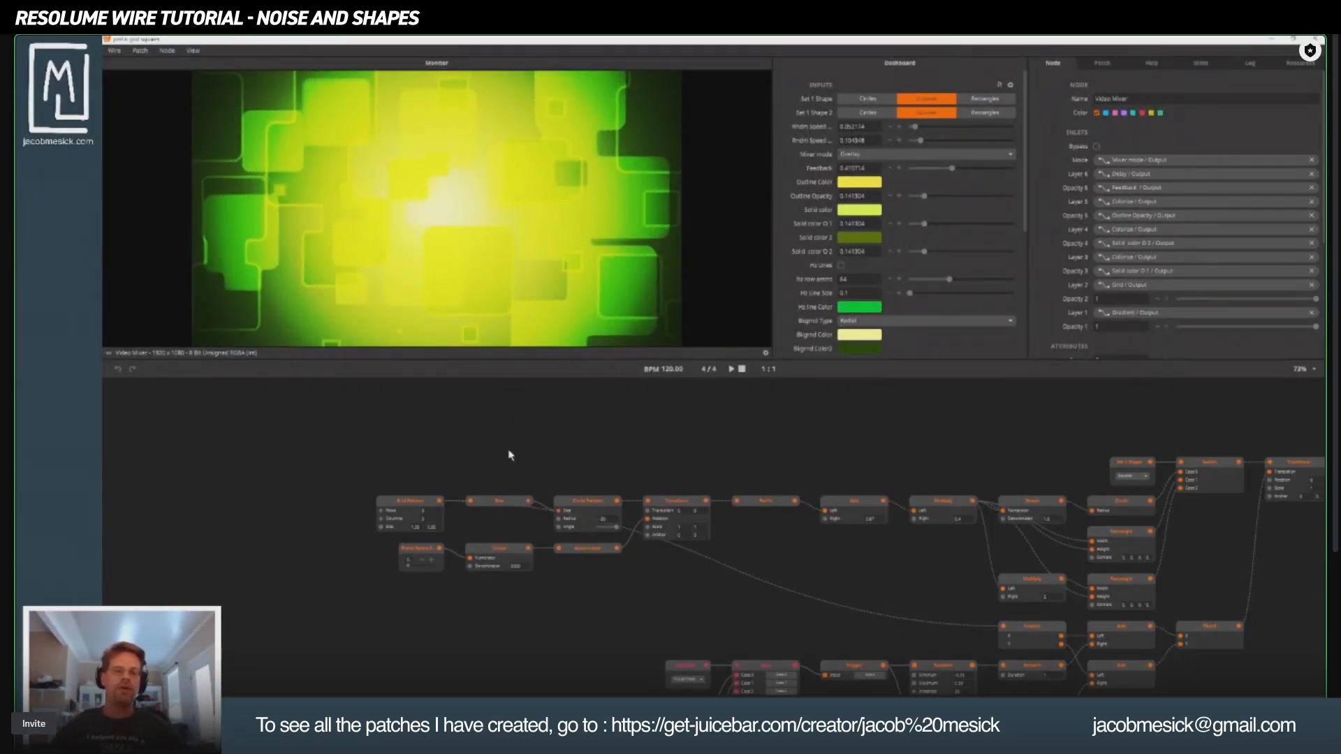
# Add a Rectangle node from the Shape category in an empty area of the patch and reposition it.
pyautogui.moveTo(546, 407); pyautogui.dragTo(593, 619)
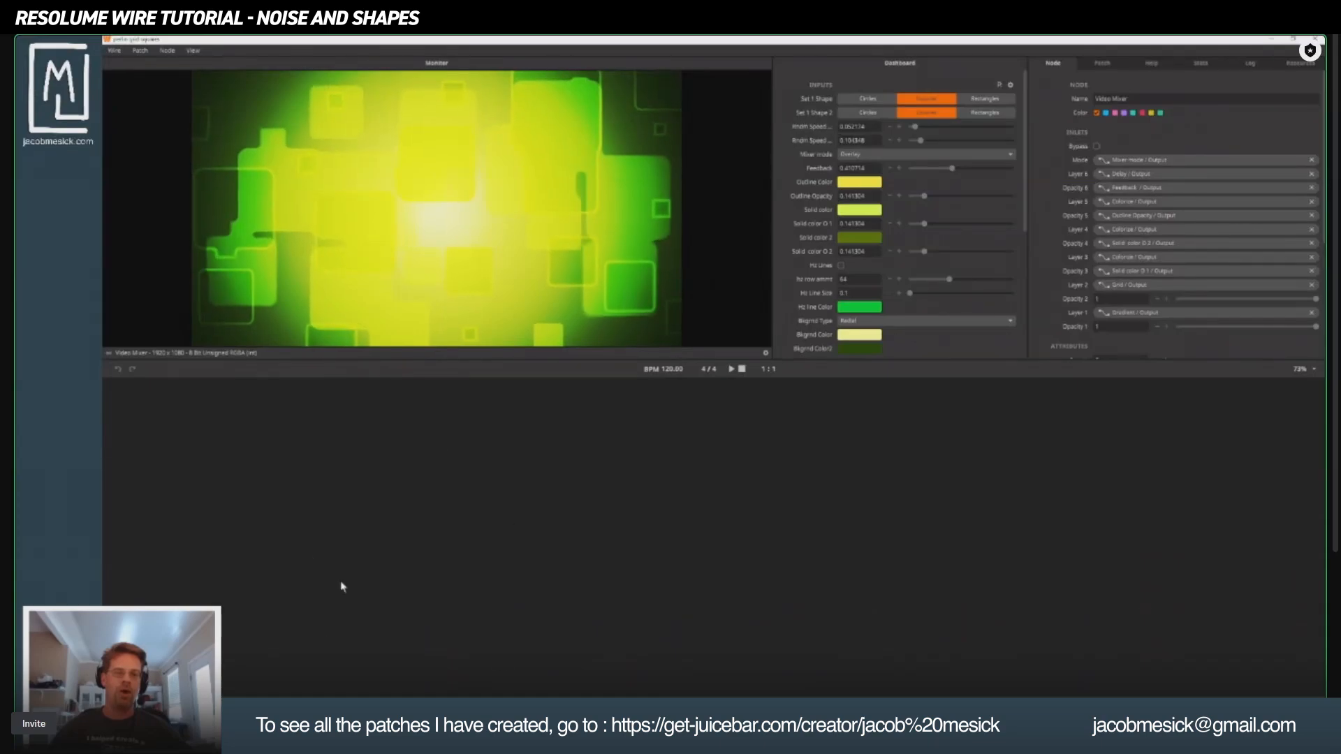
pyautogui.doubleClick(303, 524)
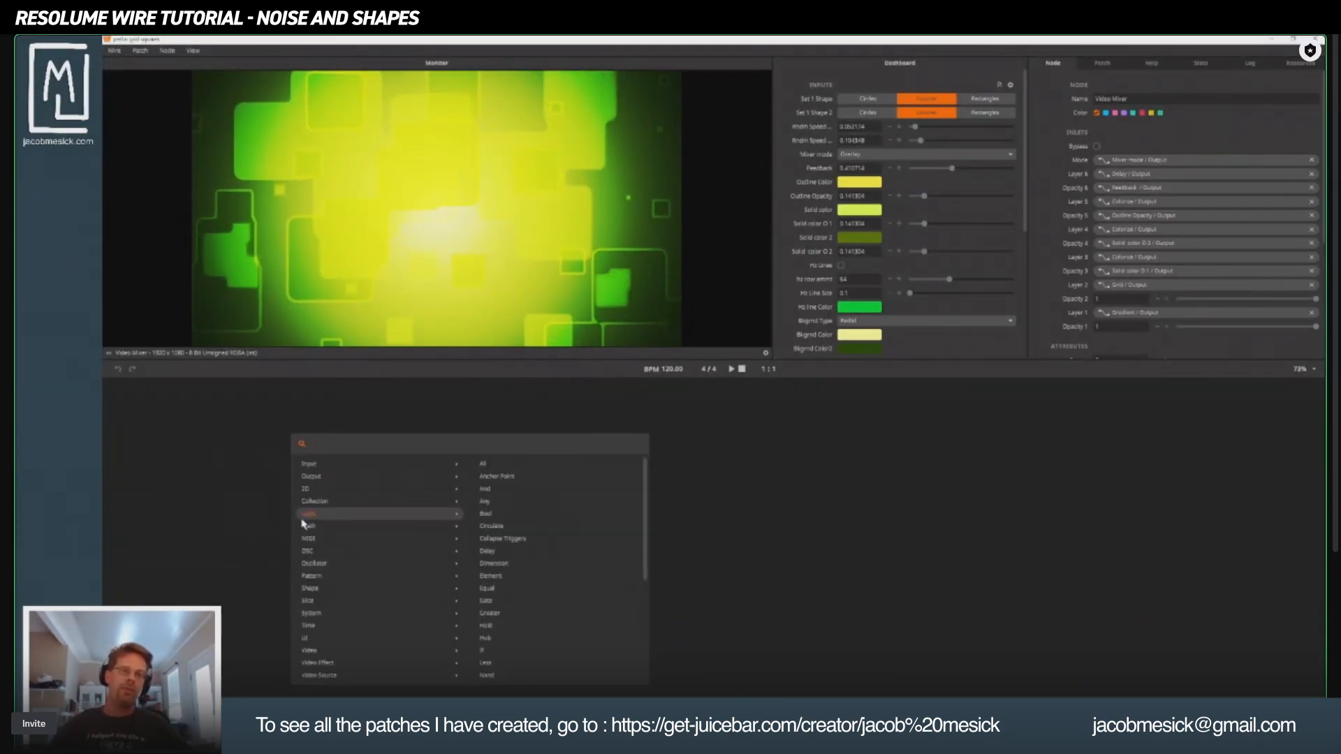
pyautogui.moveTo(334, 465)
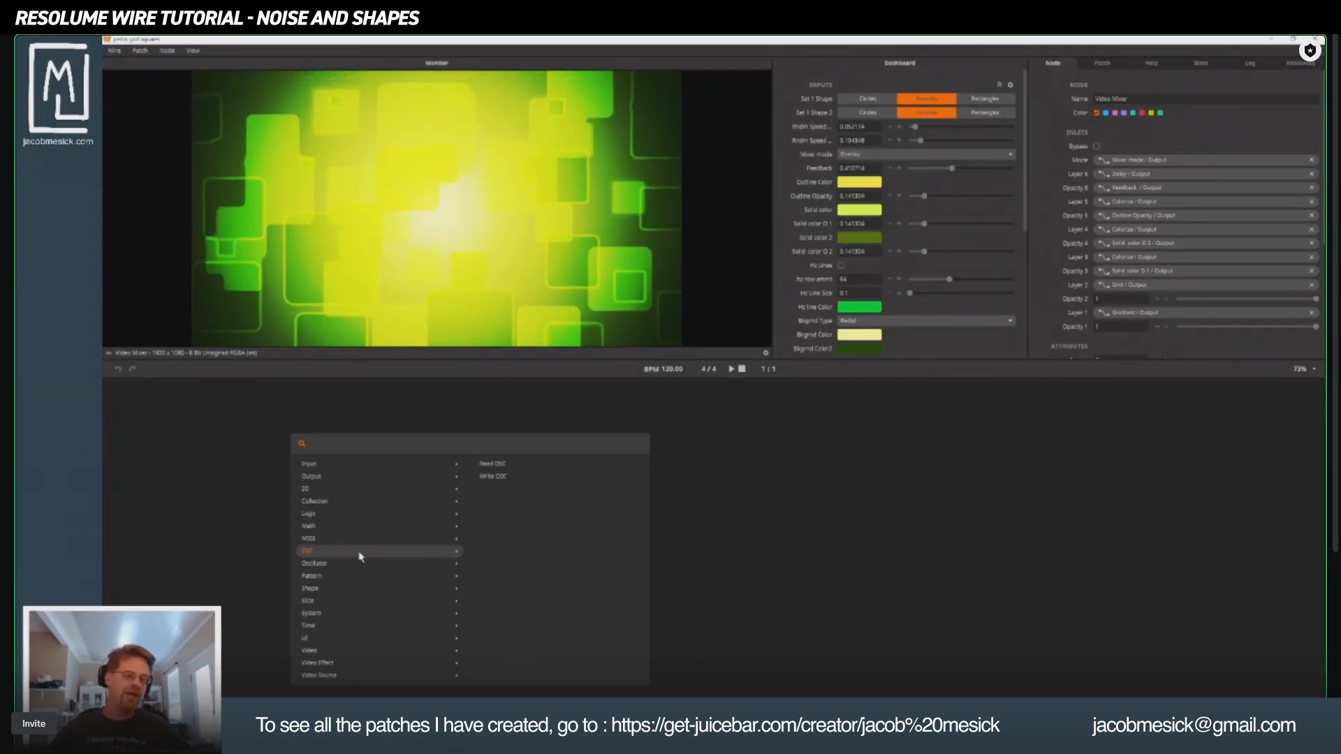
pyautogui.moveTo(349, 592)
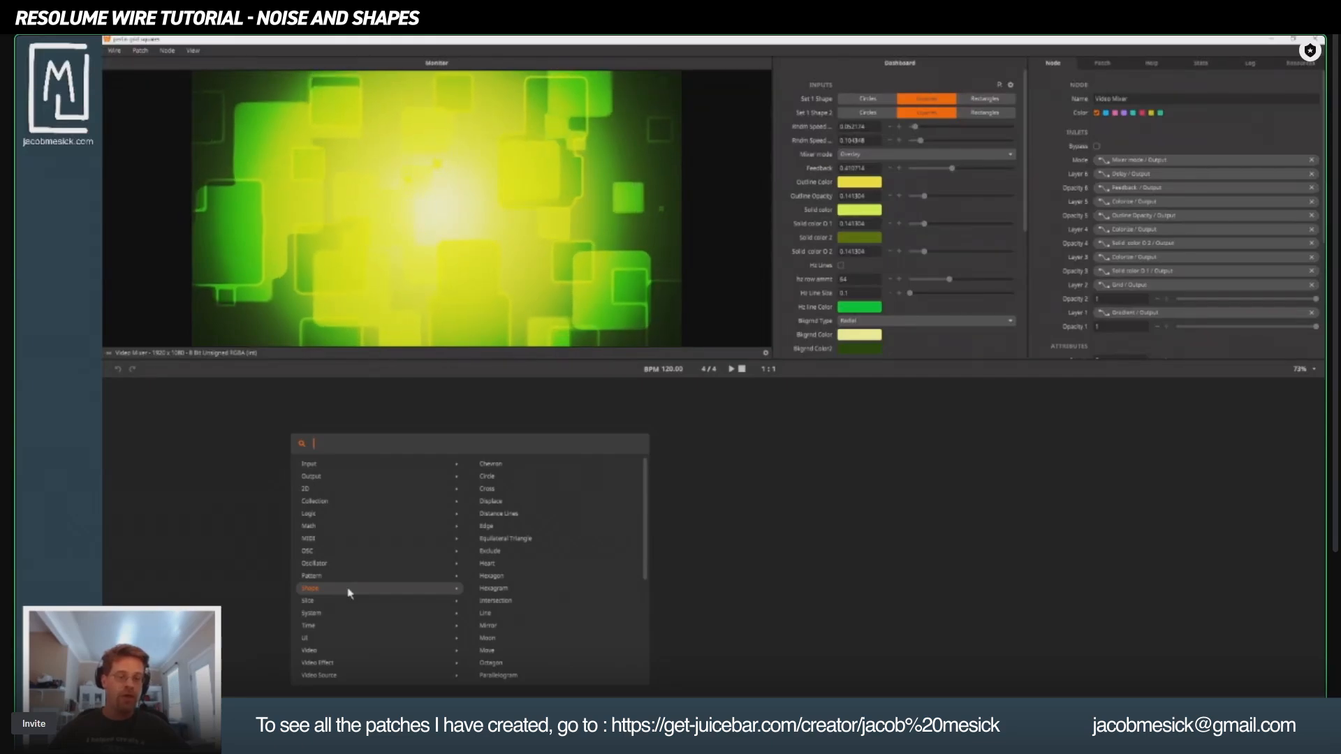
pyautogui.moveTo(410, 584)
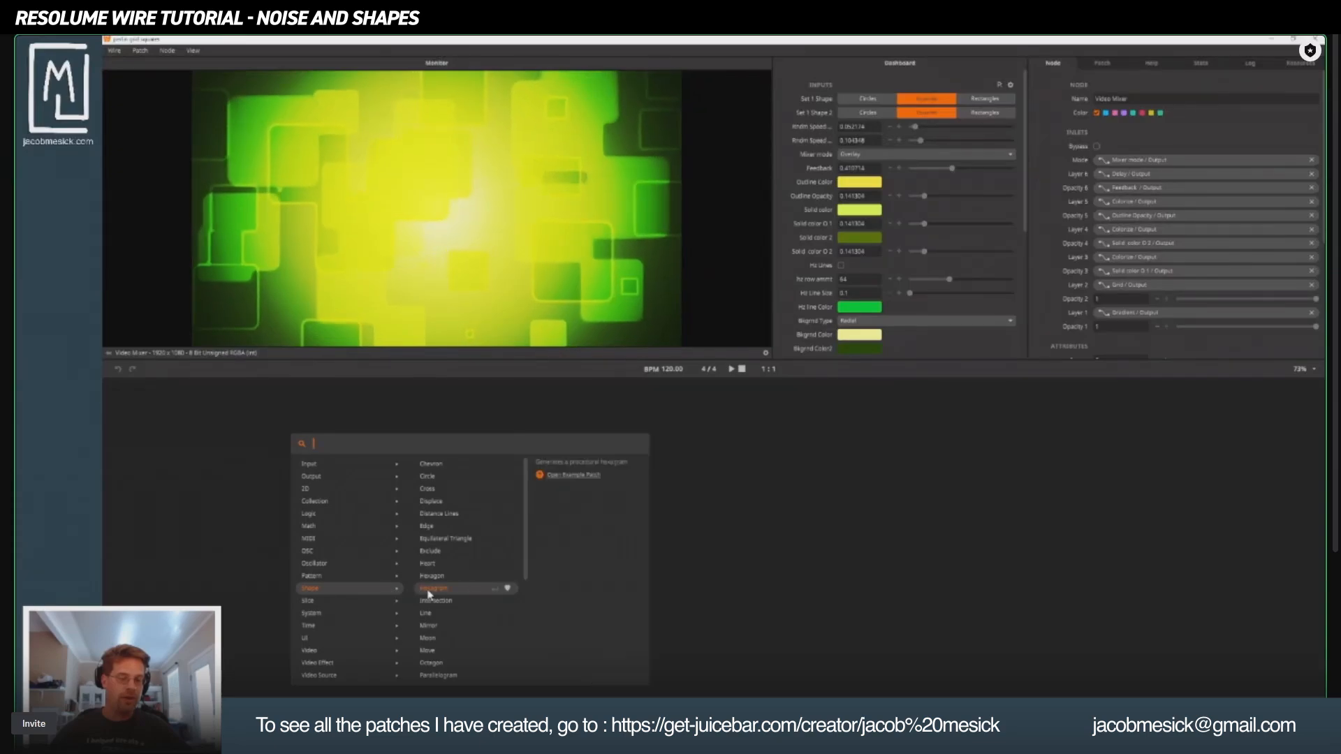
pyautogui.scroll(-2, 459, 525)
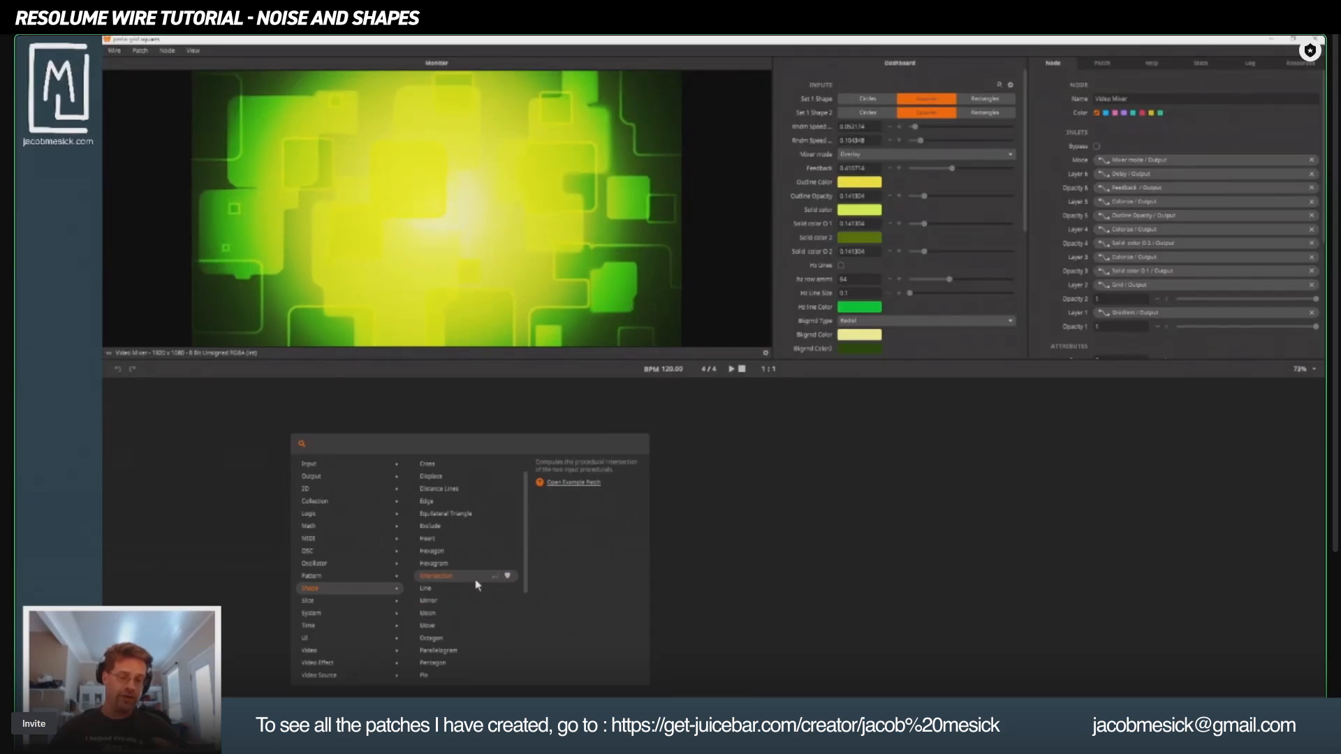
pyautogui.scroll(-3, 472, 580)
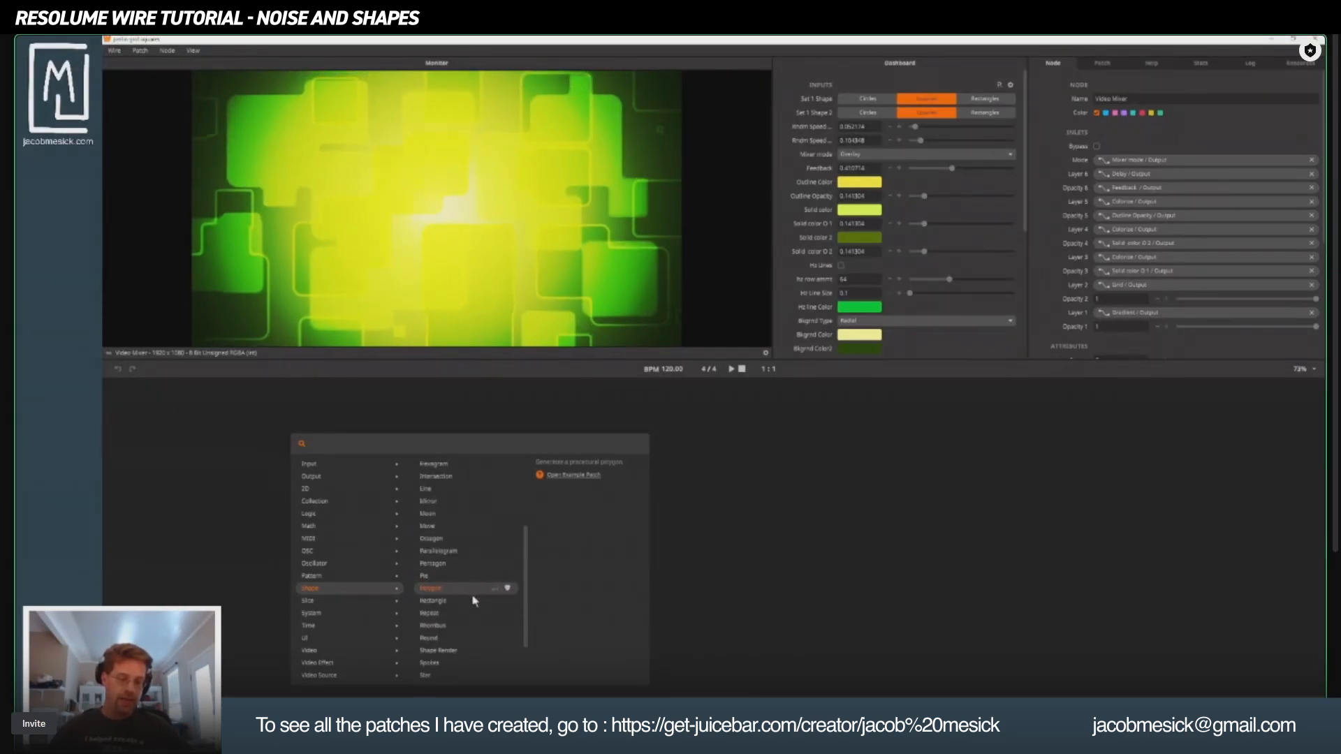
pyautogui.scroll(-1, 472, 637)
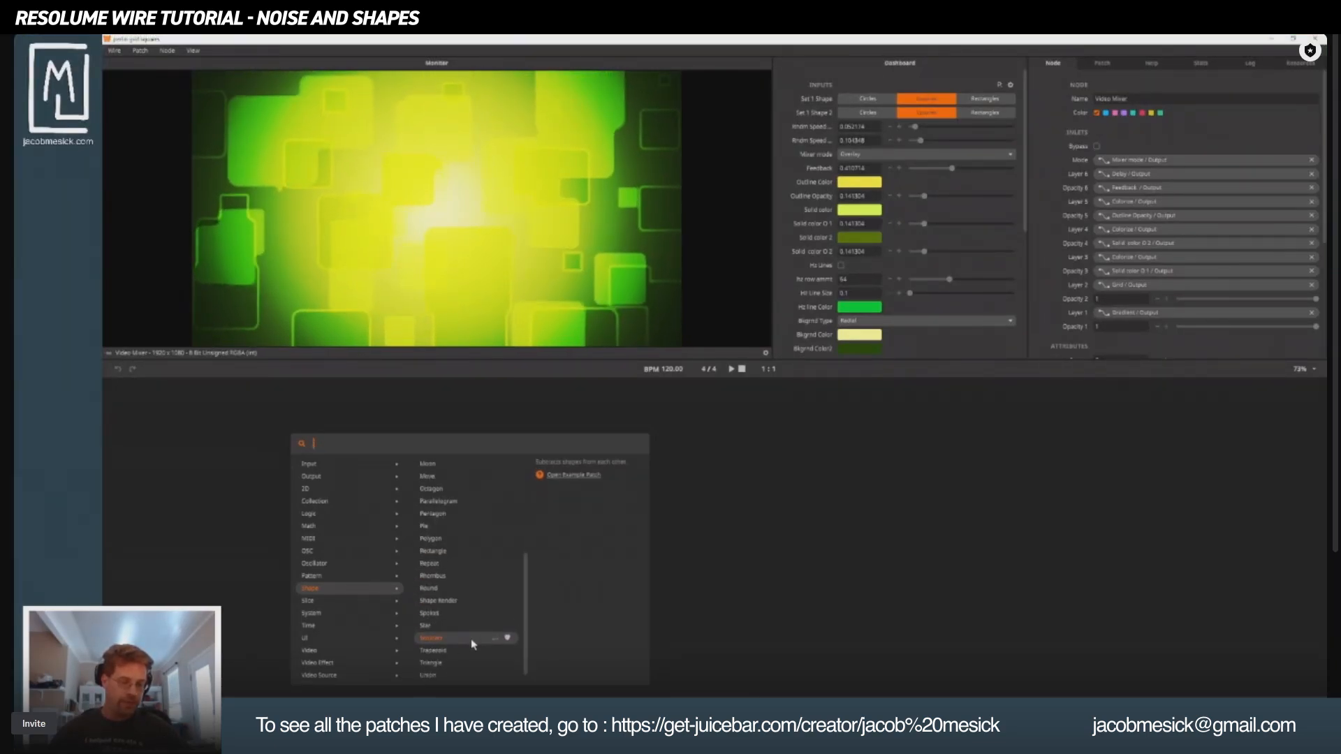
pyautogui.scroll(-1, 470, 643)
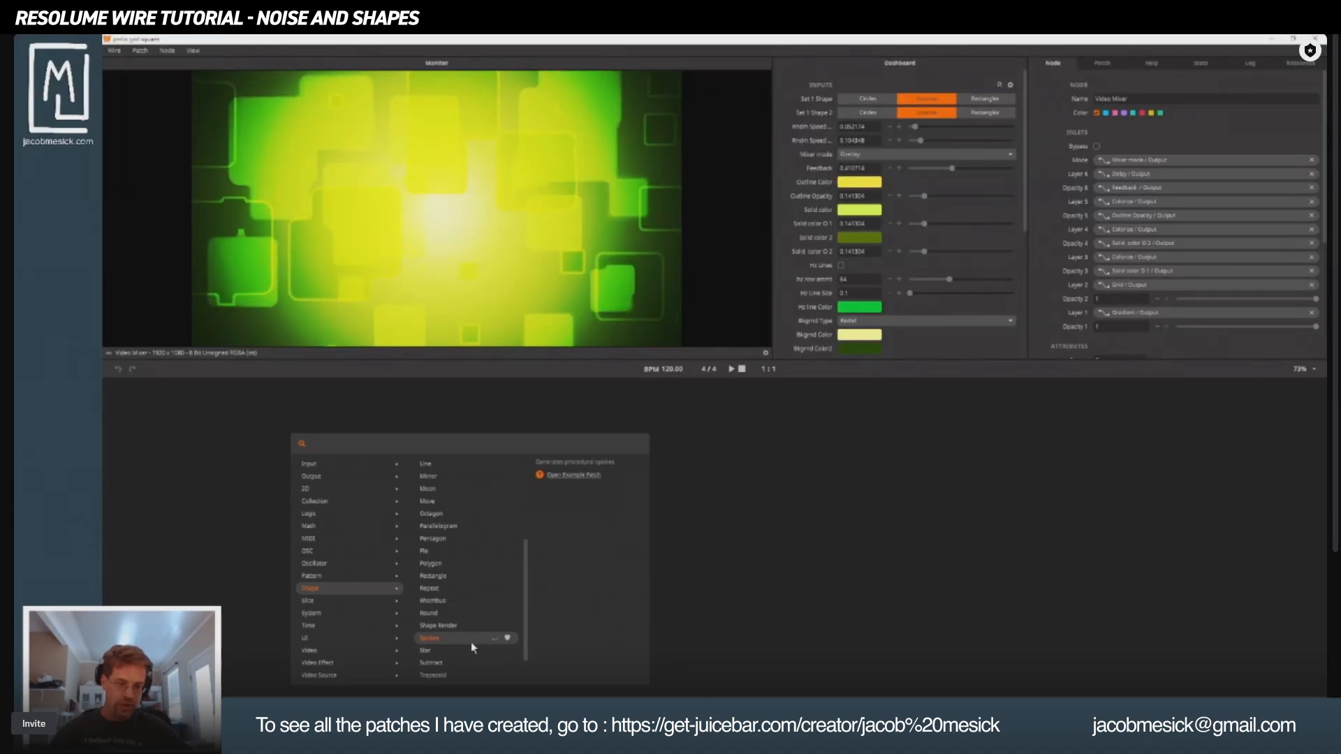
pyautogui.scroll(3, 471, 647)
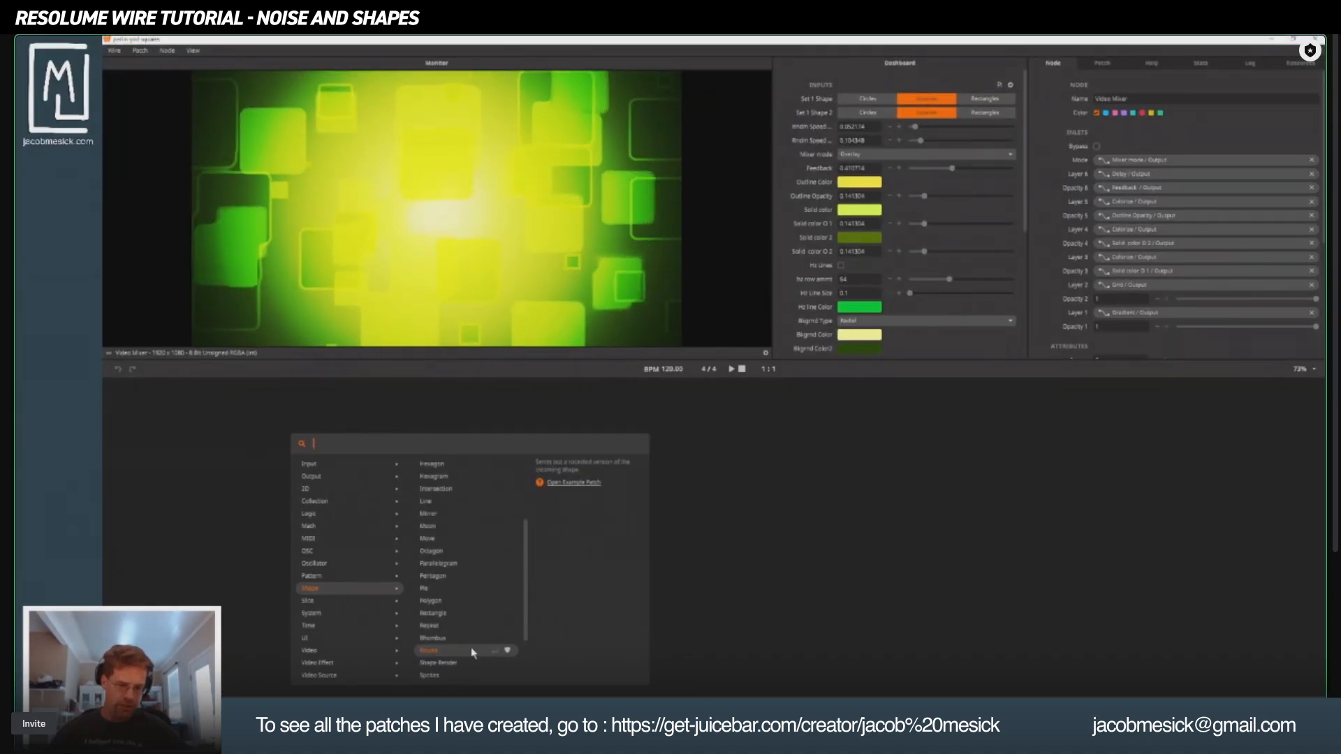
pyautogui.scroll(2, 471, 657)
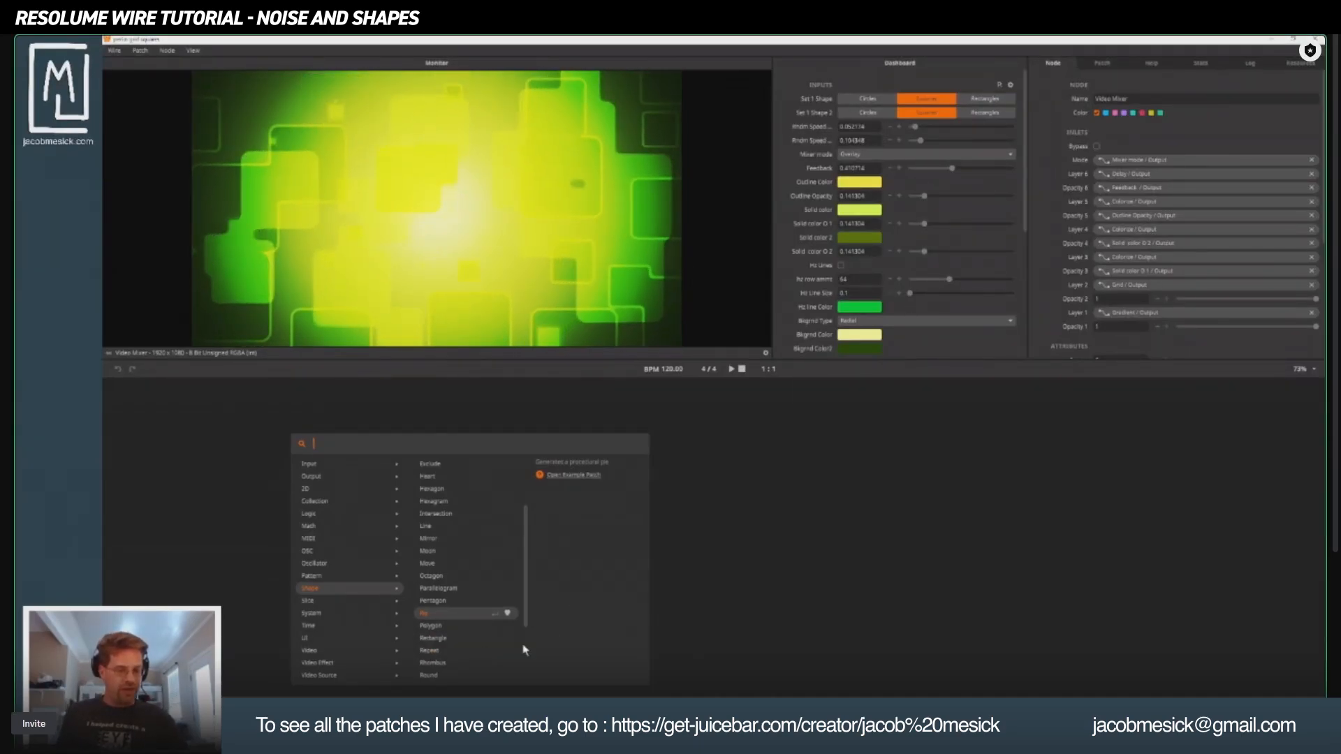
pyautogui.click(455, 640)
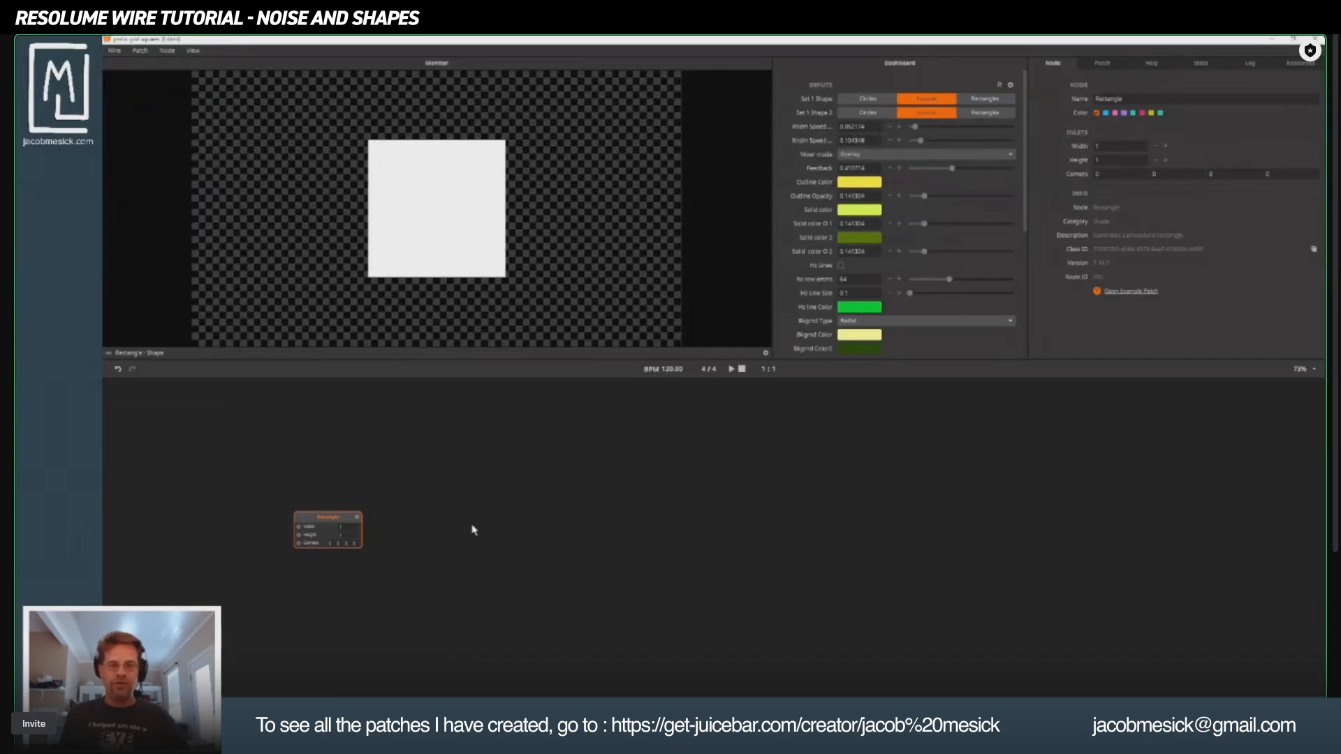
pyautogui.moveTo(342, 520); pyautogui.dragTo(506, 515)
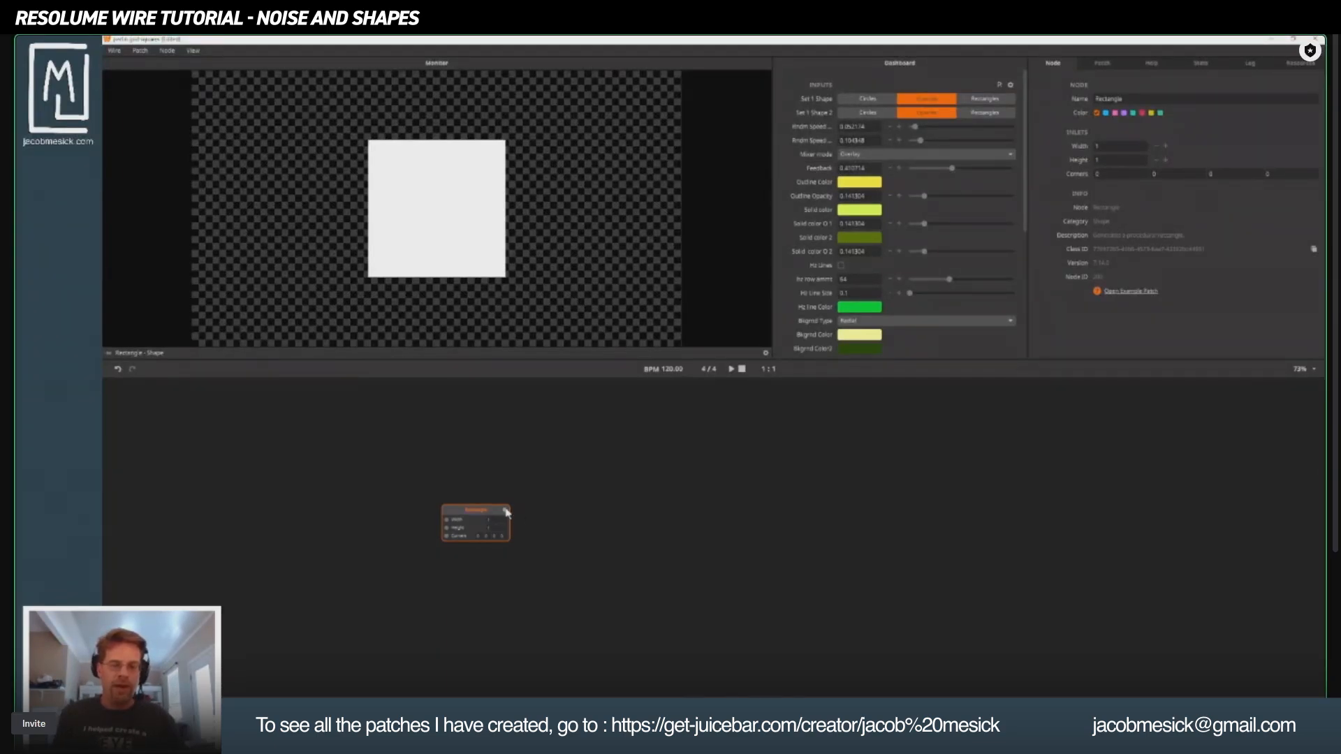
# Set the Rectangle node's height to 2.
pyautogui.write('2')
pyautogui.press('Return')
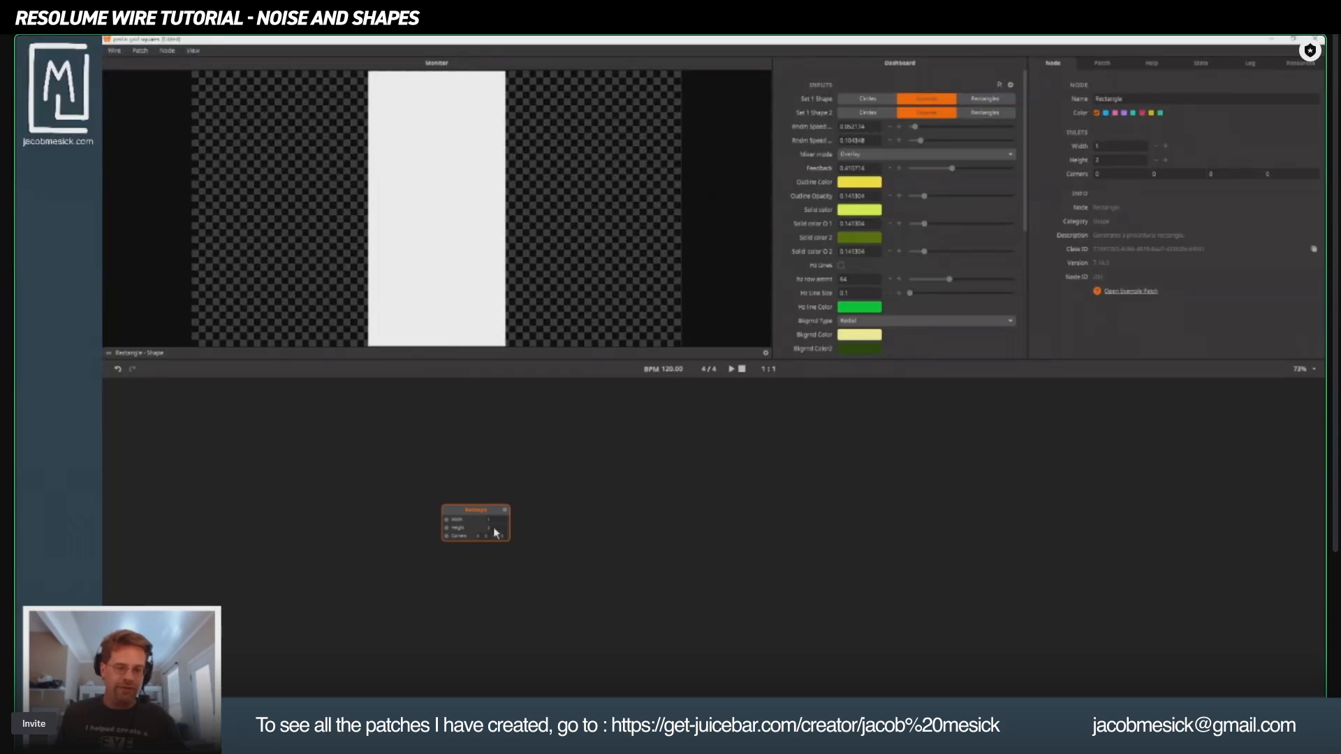
pyautogui.scroll(5, 492, 526)
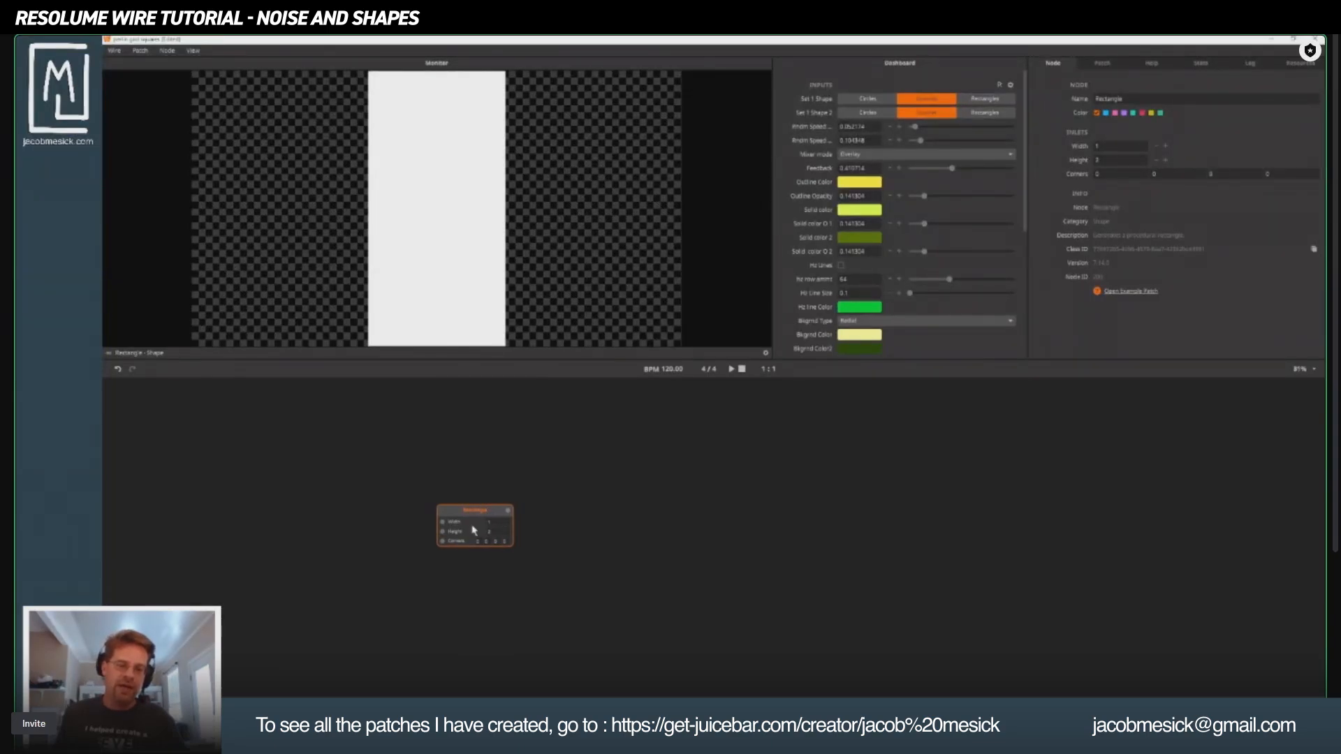
pyautogui.scroll(3, 472, 538)
pyautogui.moveTo(465, 483); pyautogui.dragTo(581, 491)
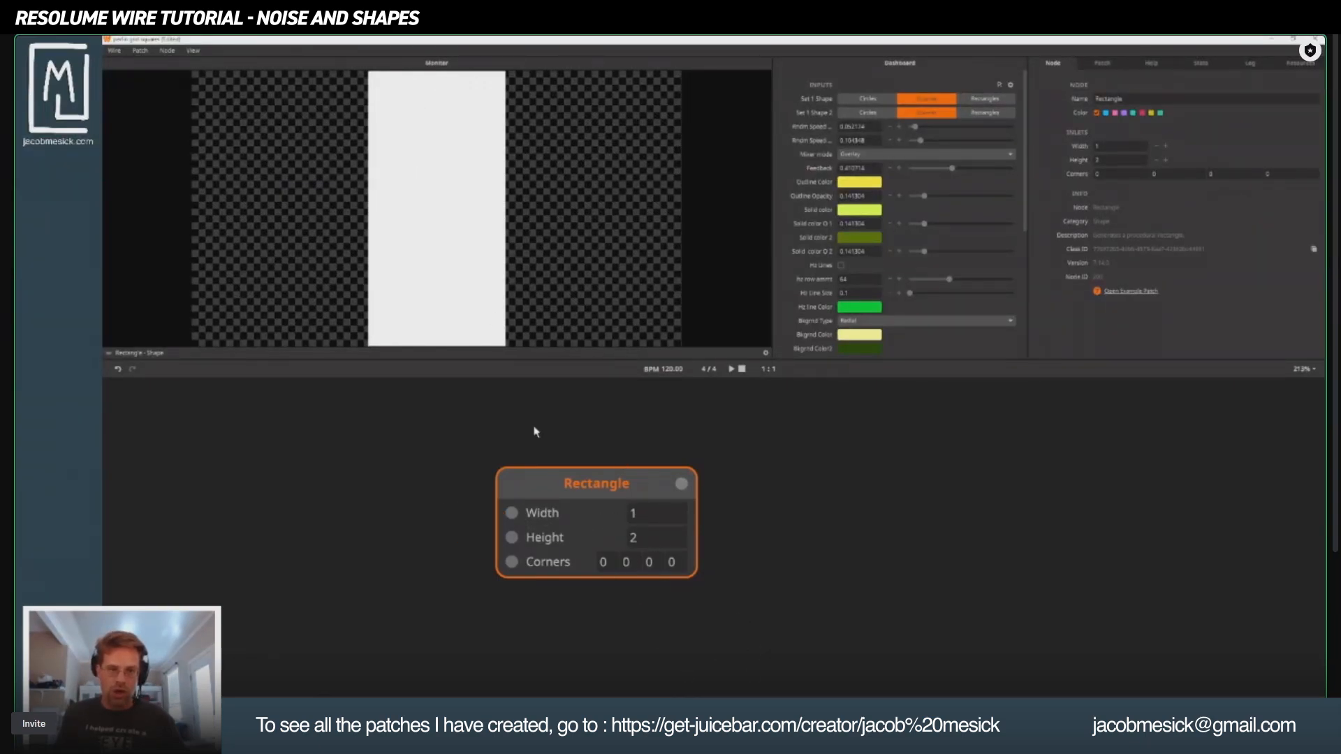
# Set the Rectangle node's height to 0.5.
pyautogui.click(658, 543)
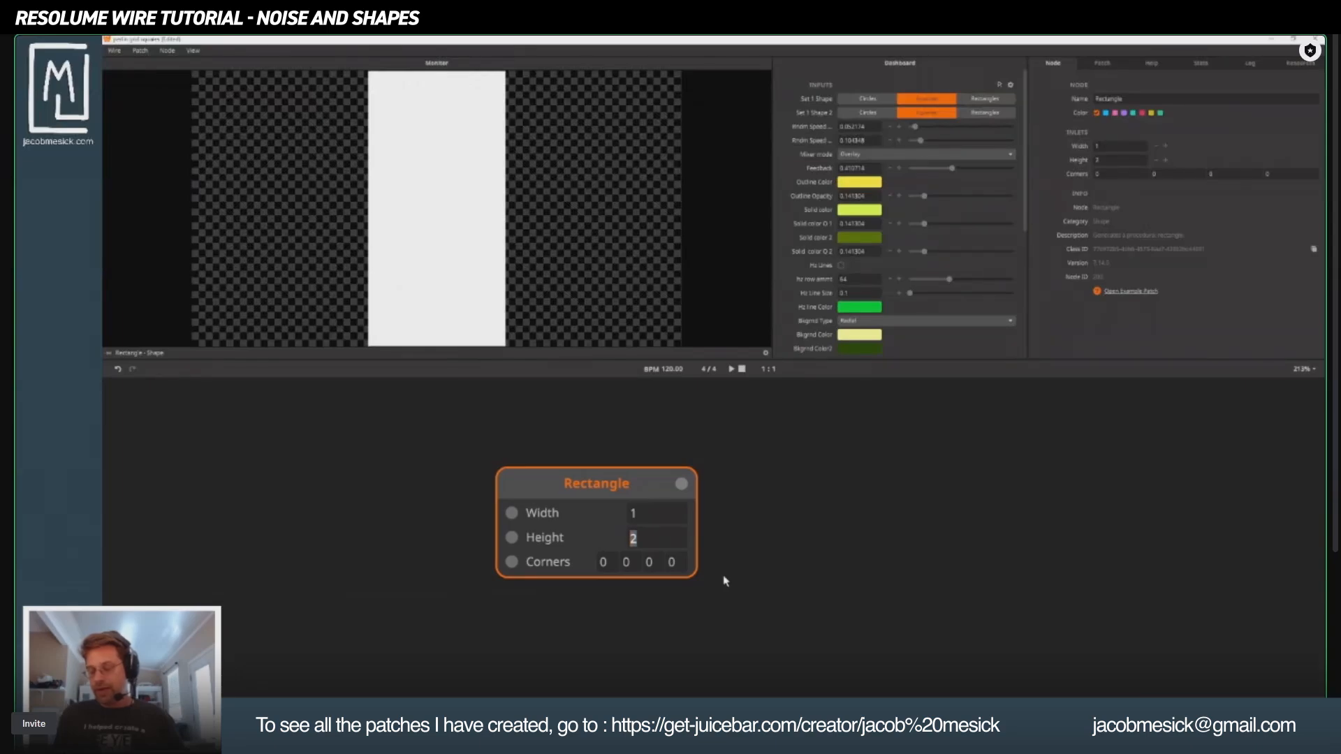
pyautogui.write('0.5')
pyautogui.press('Return')
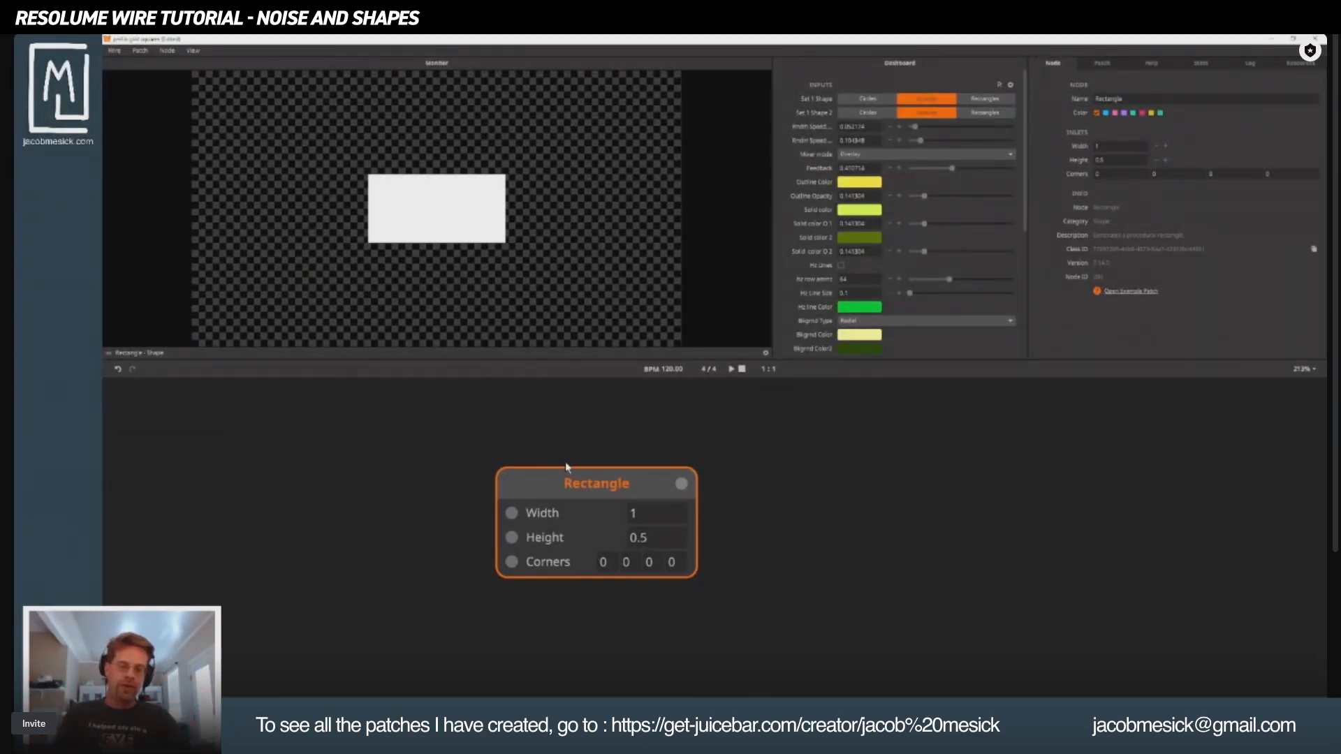
# Set the Rectangle node's width to 0.3 and its height to 0.4.
pyautogui.doubleClick(668, 517)
pyautogui.write('.3')
pyautogui.press('Tab')
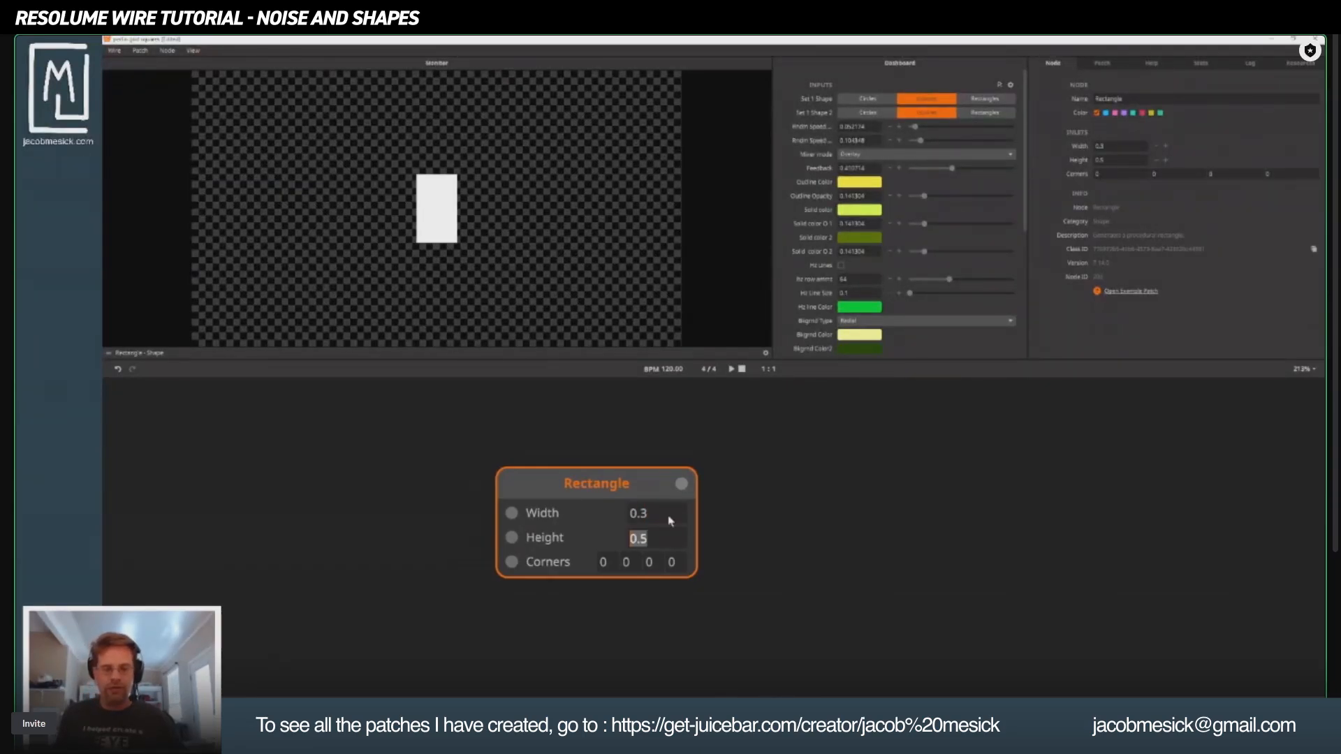
pyautogui.write('.4')
pyautogui.press('Return')
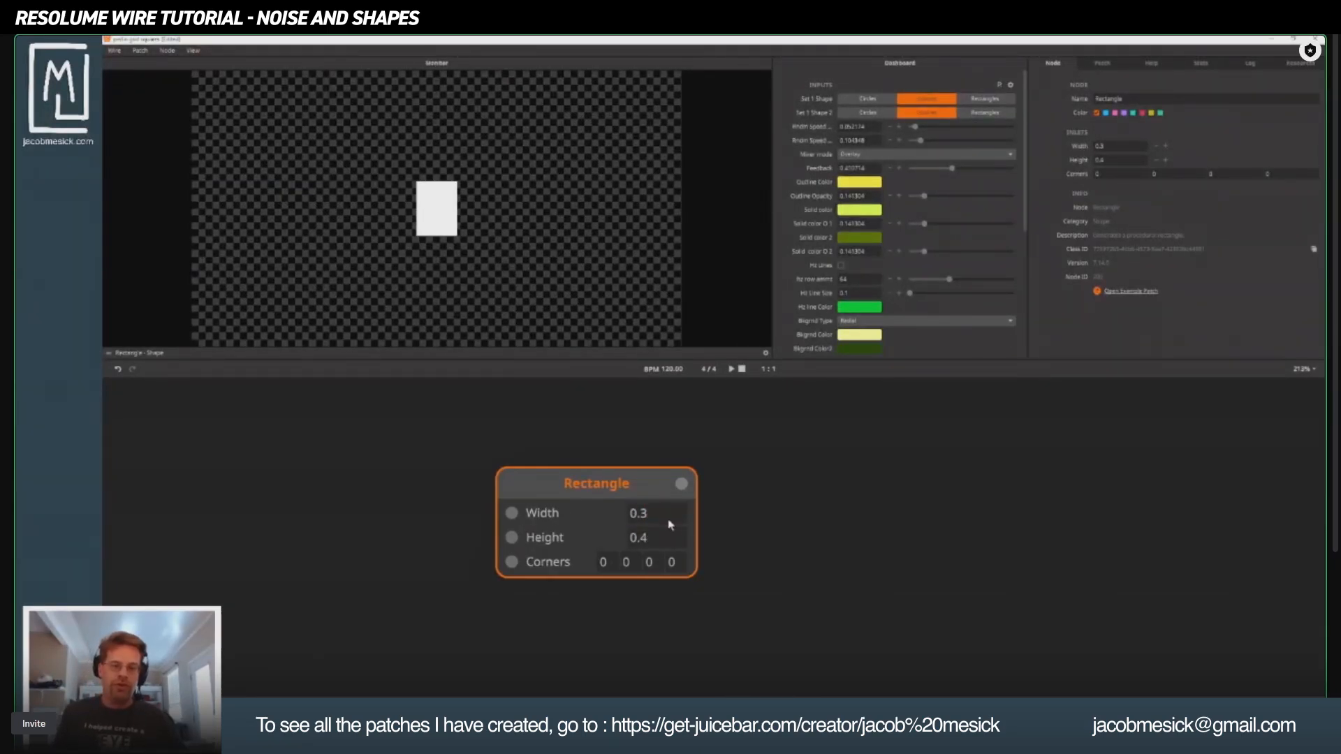
# Set the Rectangle node's width to 0.4 and its height to 0.3.
pyautogui.doubleClick(656, 517)
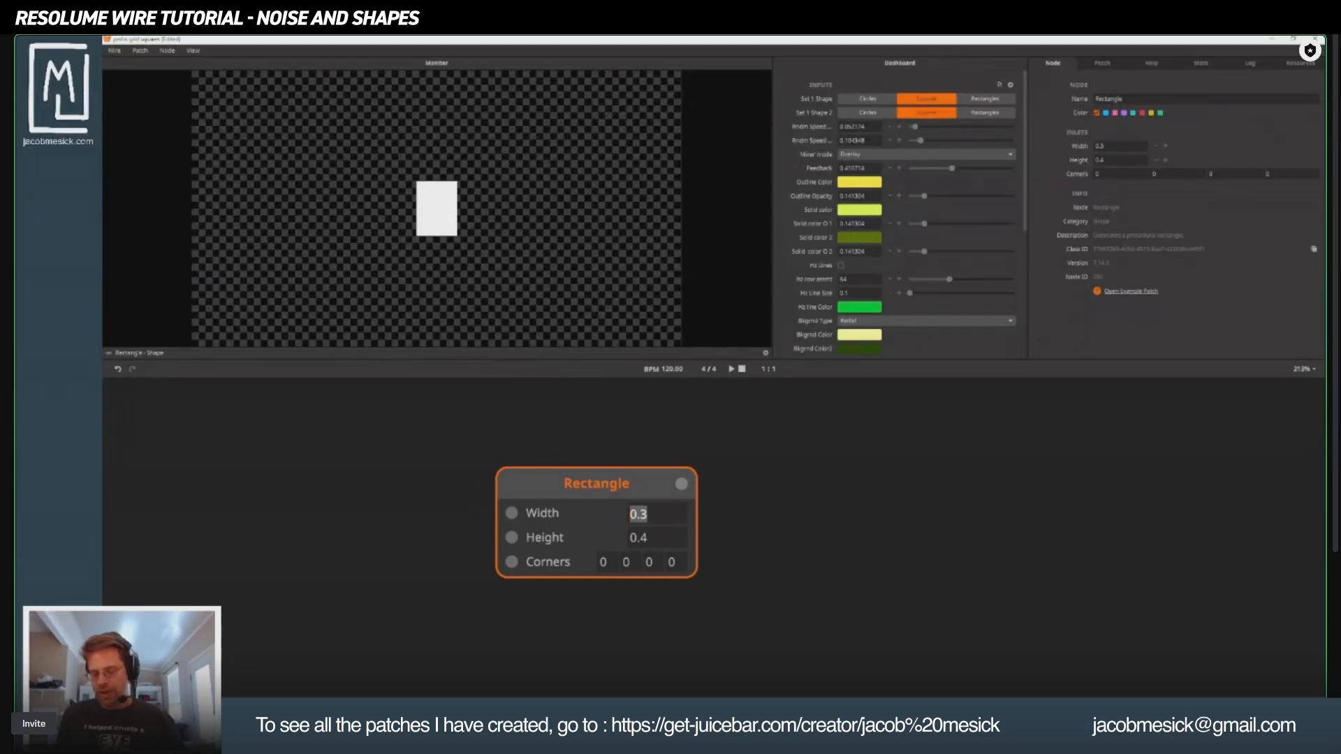
pyautogui.write('.4')
pyautogui.press('Tab')
pyautogui.write('.')
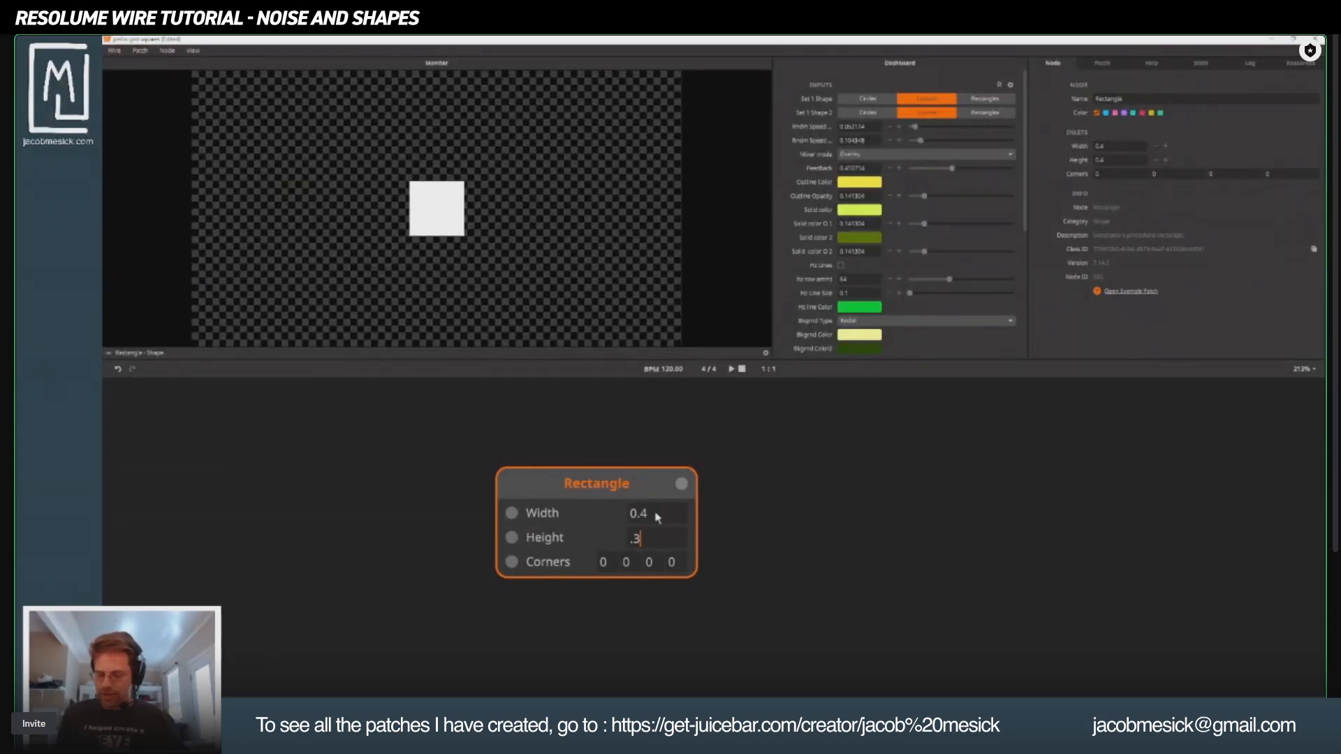
pyautogui.press('Return')
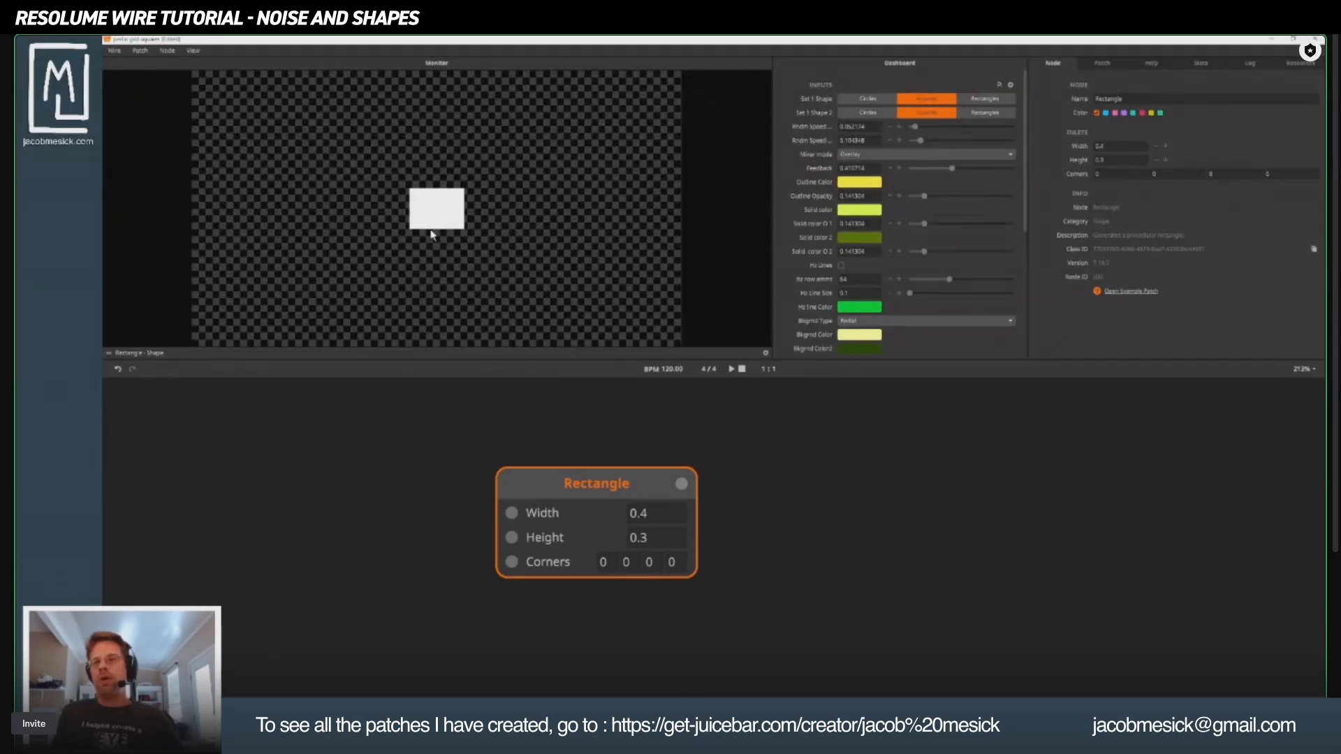
# Set the Rectangle node's width to 1.6 and its height to 9.
pyautogui.click(653, 518)
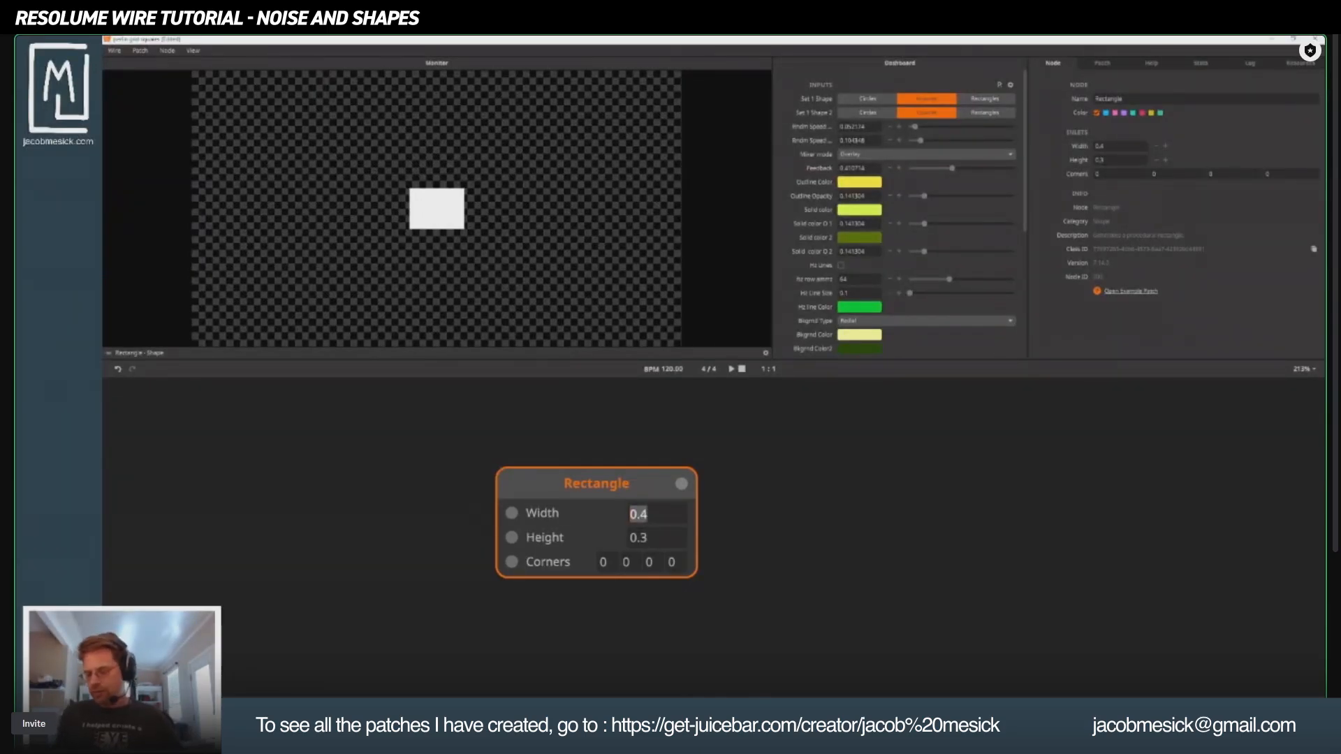
pyautogui.write('1.6')
pyautogui.press('Tab')
pyautogui.write('9')
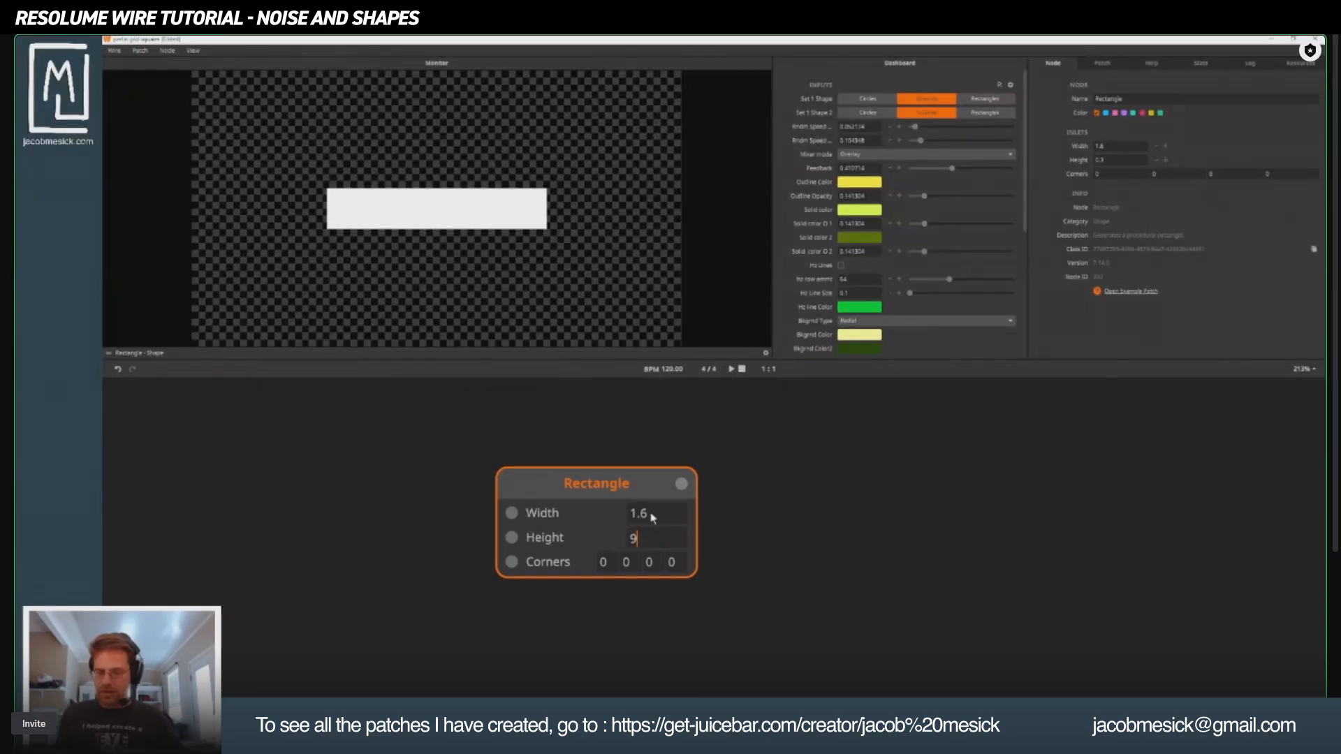
# Swap the Rectangle node's proportions by setting its width to 9 and its height to 1.6.
pyautogui.click(668, 510)
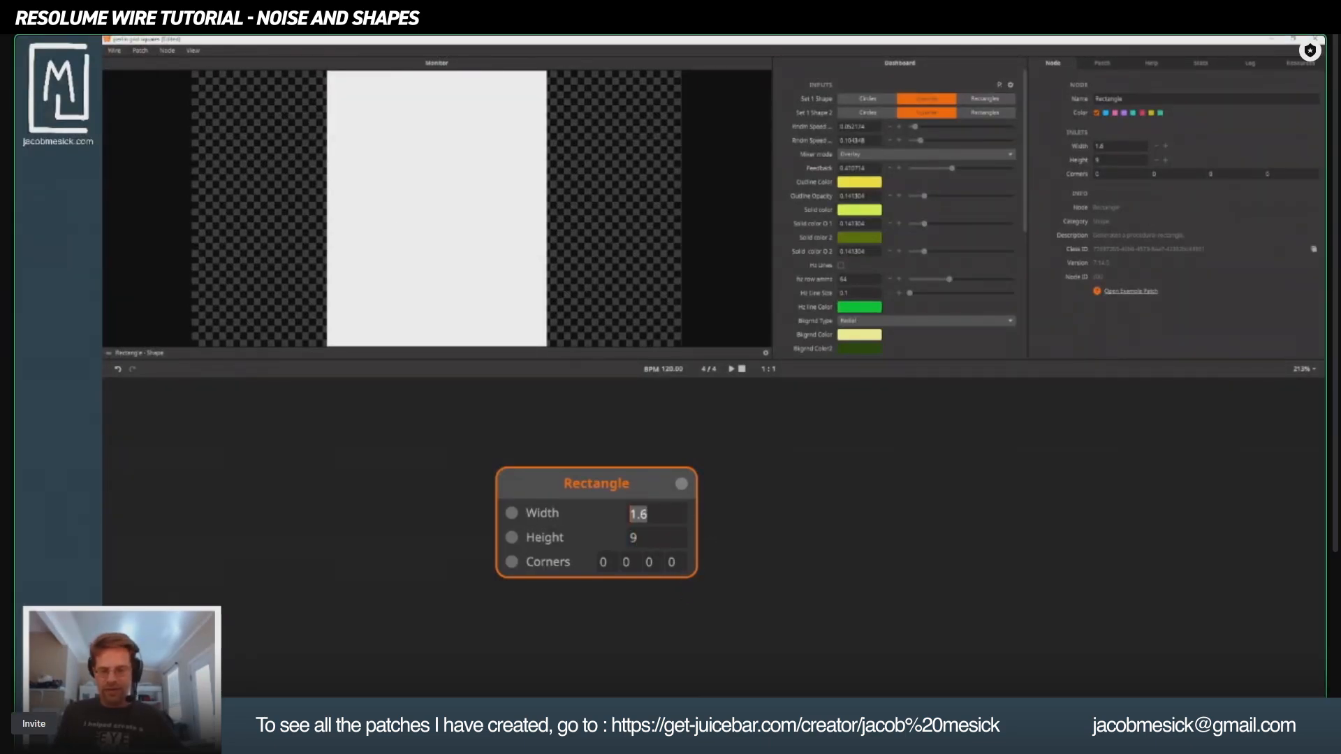
pyautogui.write('9')
pyautogui.press('Tab')
pyautogui.write('1.6')
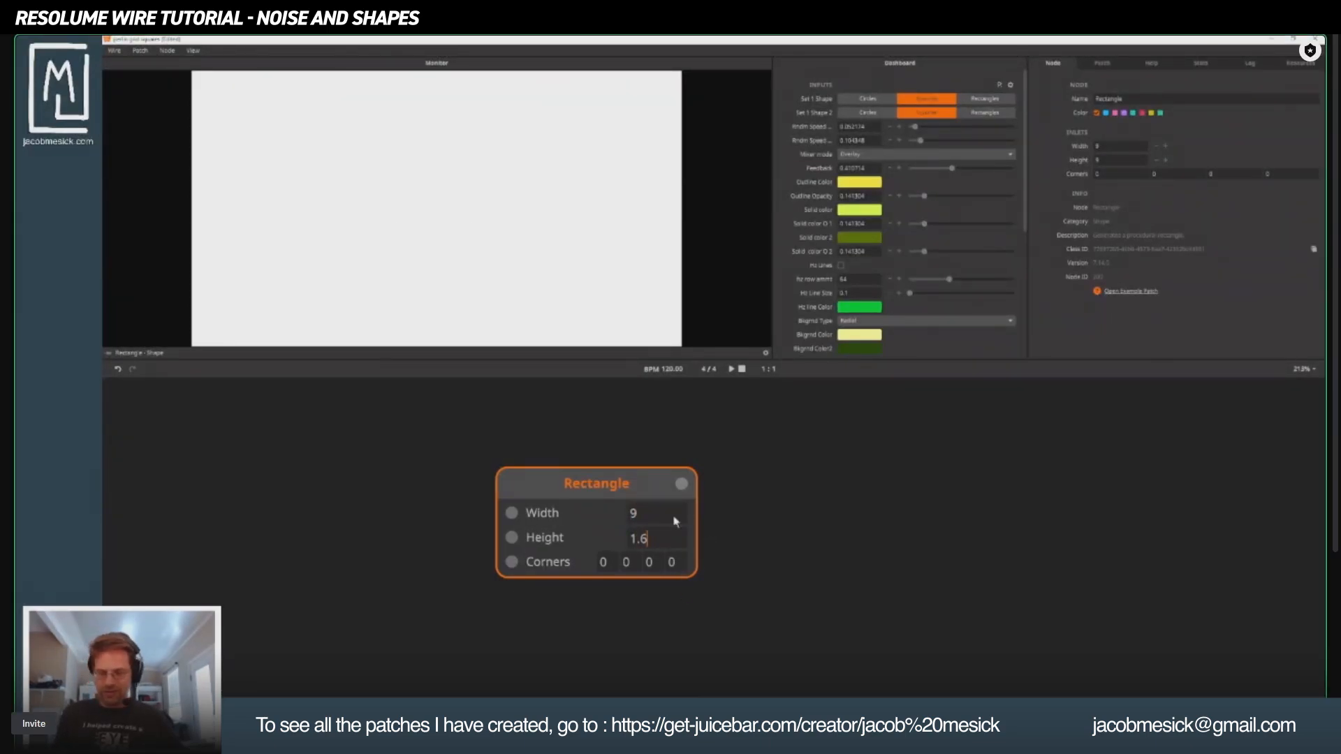
pyautogui.press('Return')
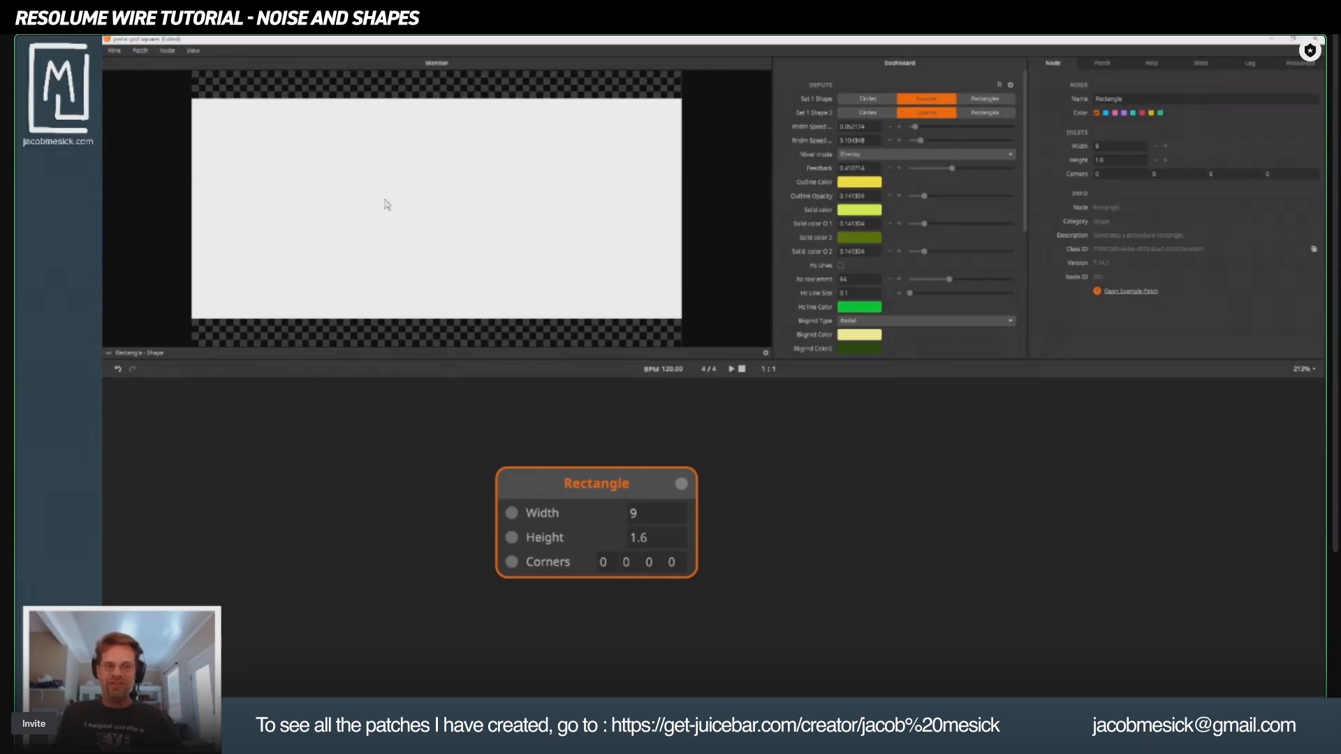
# Set the Rectangle node's width to 1 and its height to 2.
pyautogui.click(653, 514)
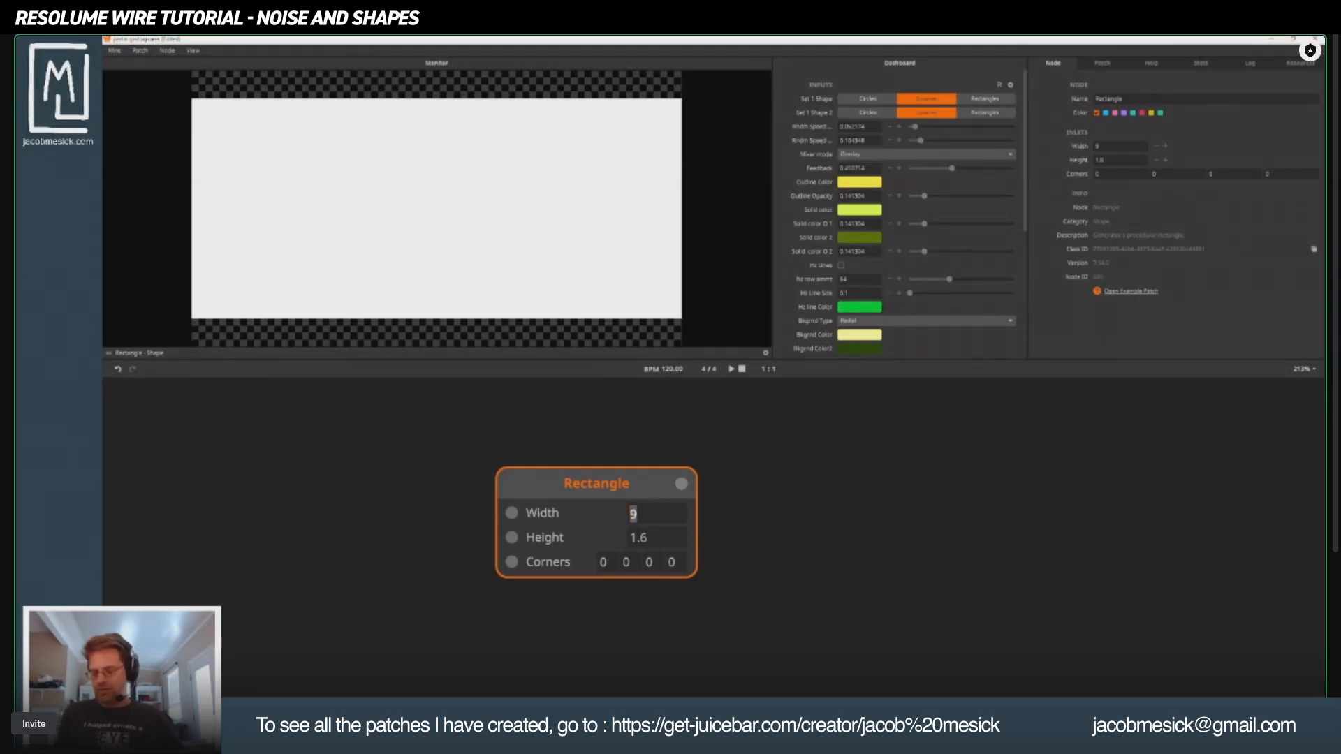
pyautogui.write('1')
pyautogui.press('Tab')
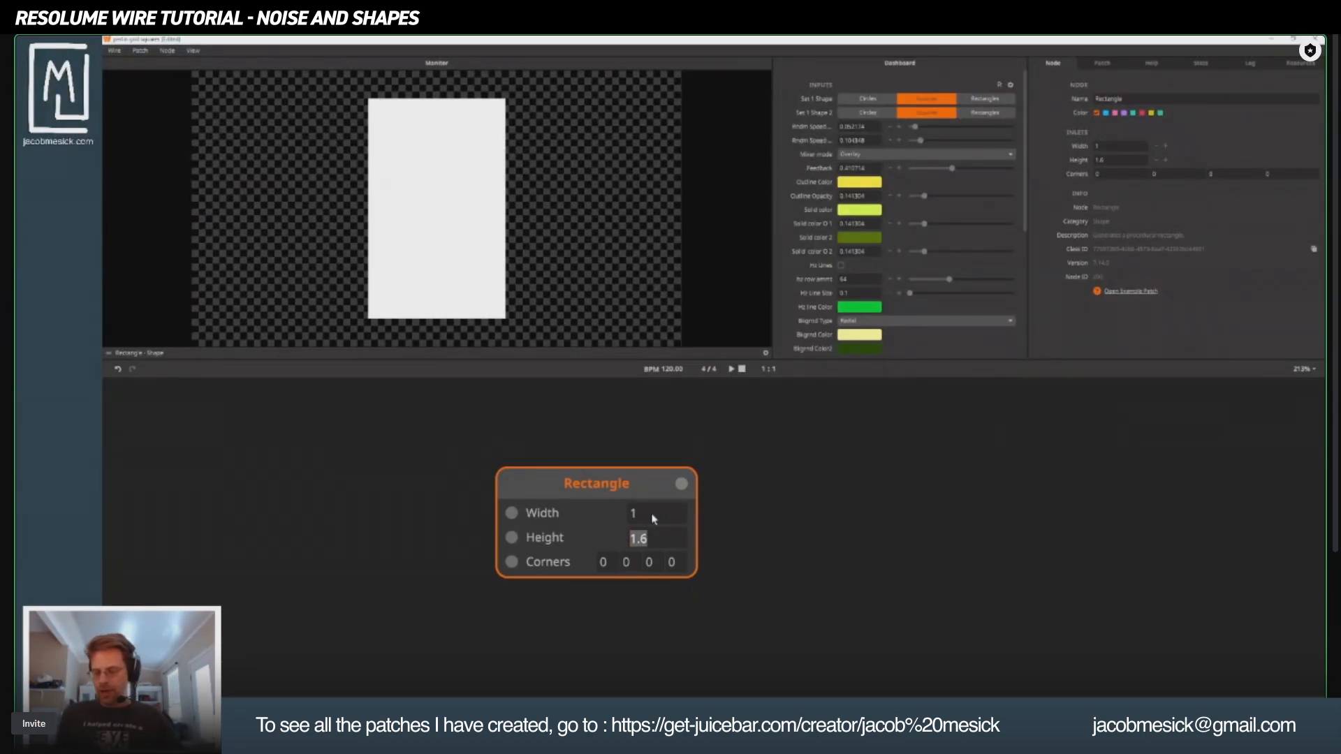
pyautogui.write('2.')
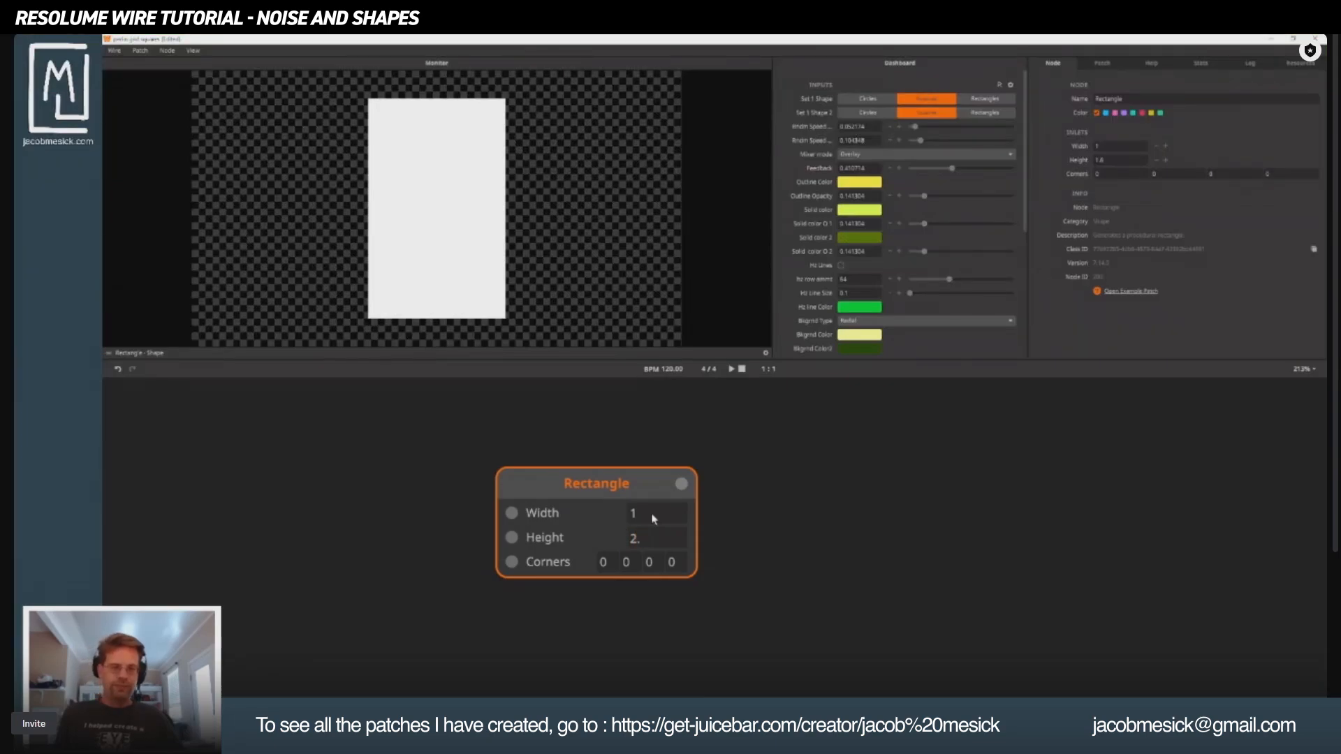
pyautogui.press('Return')
# Set the Rectangle node's height to 1.2.
pyautogui.doubleClick(684, 542)
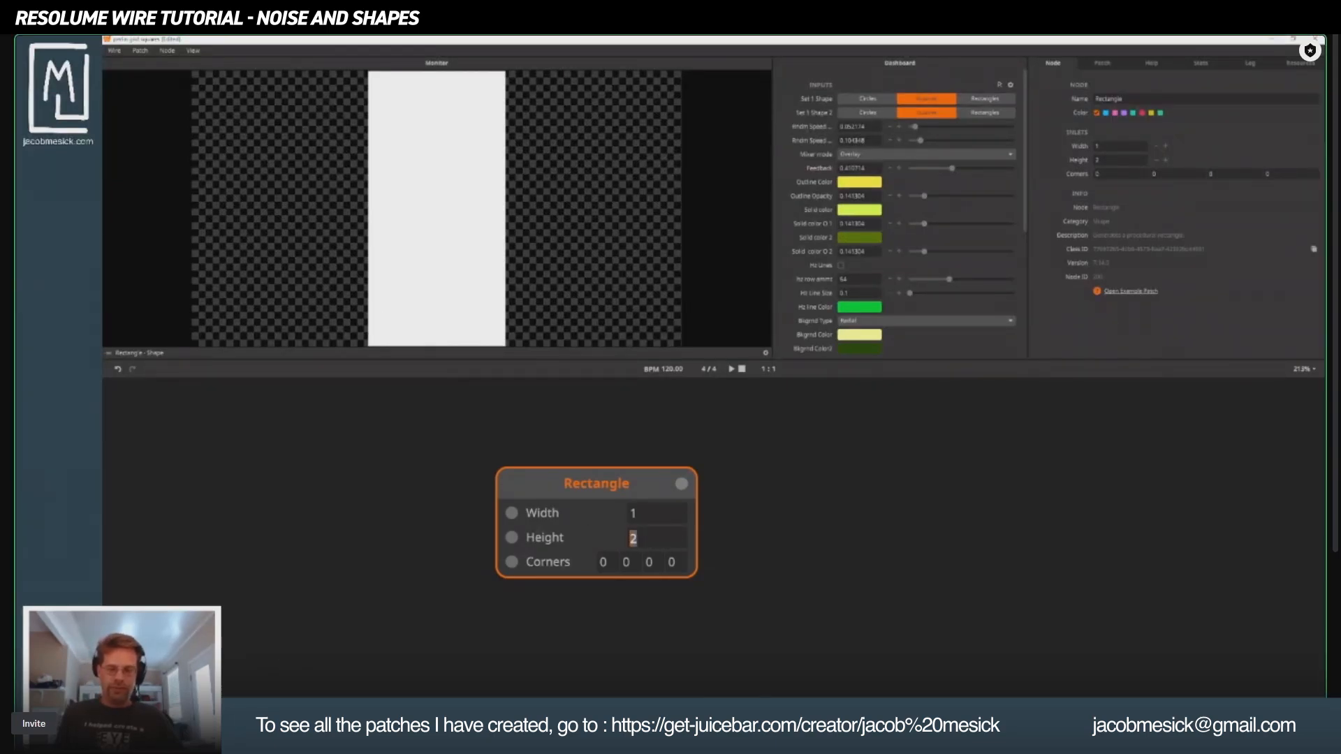
pyautogui.write('1.2')
pyautogui.press('Return')
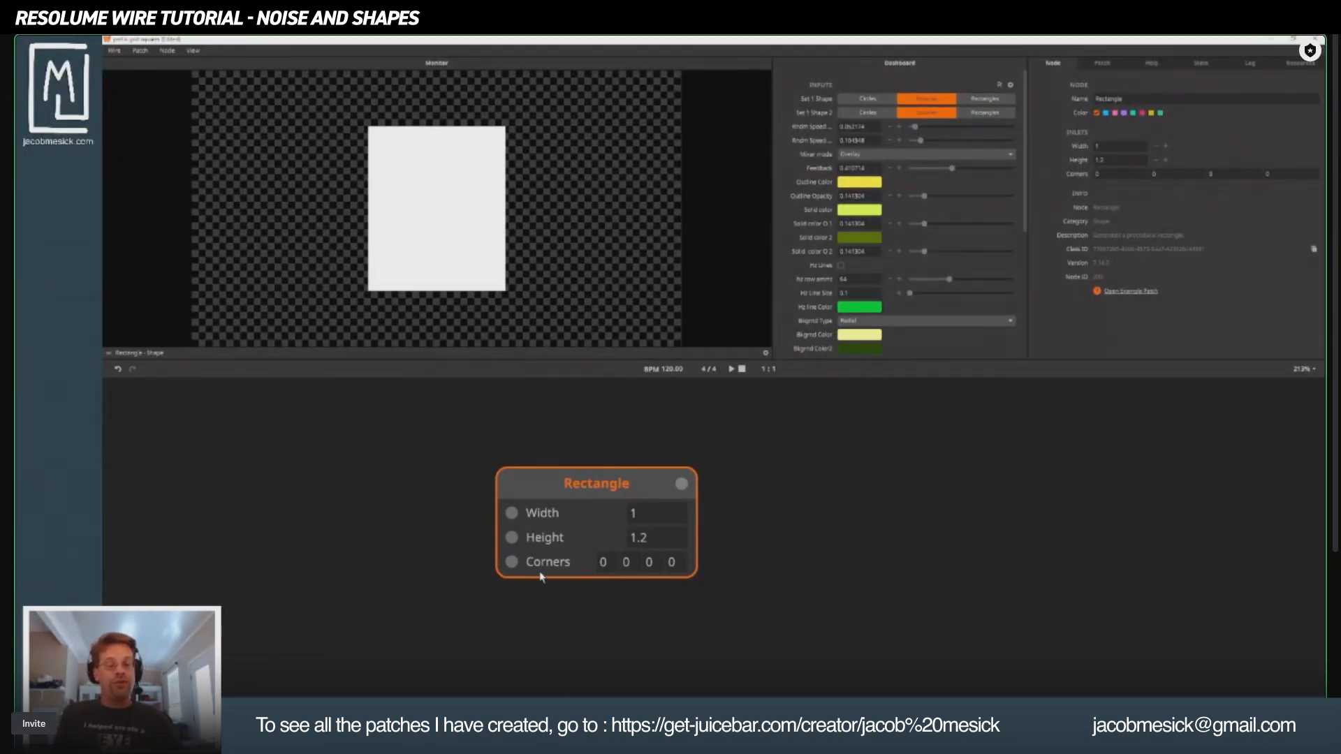
# Round the rectangle one corner at a time by setting each of its four Corners values to 0.15.
pyautogui.click(603, 563)
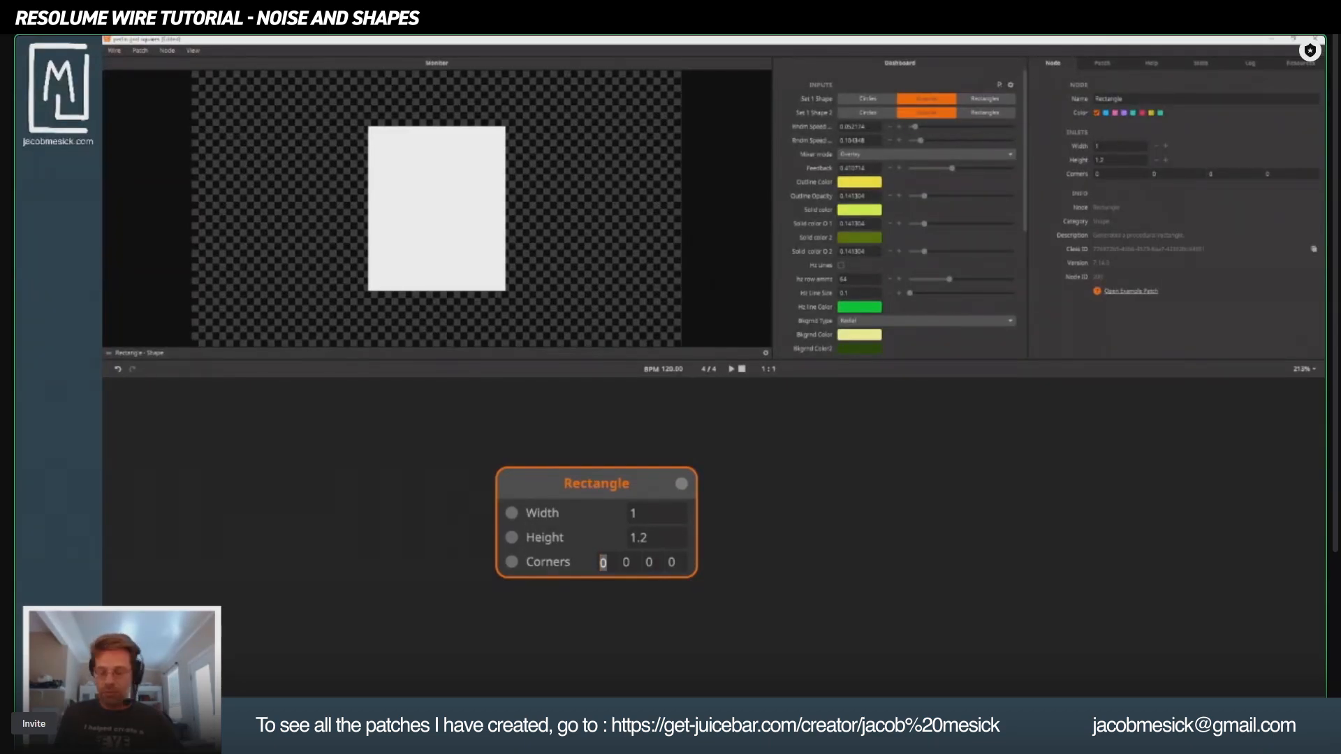
pyautogui.write('0.15')
pyautogui.press('Return')
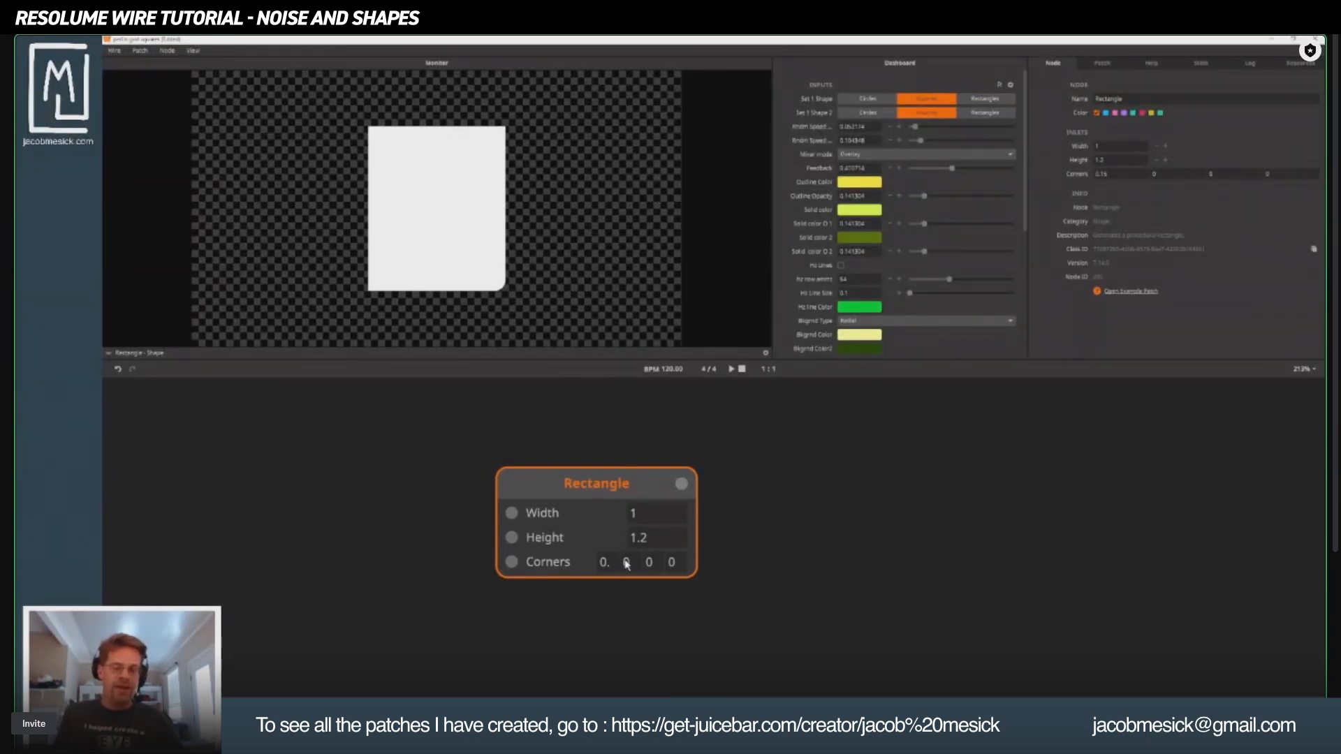
pyautogui.click(625, 562)
pyautogui.write('0.15')
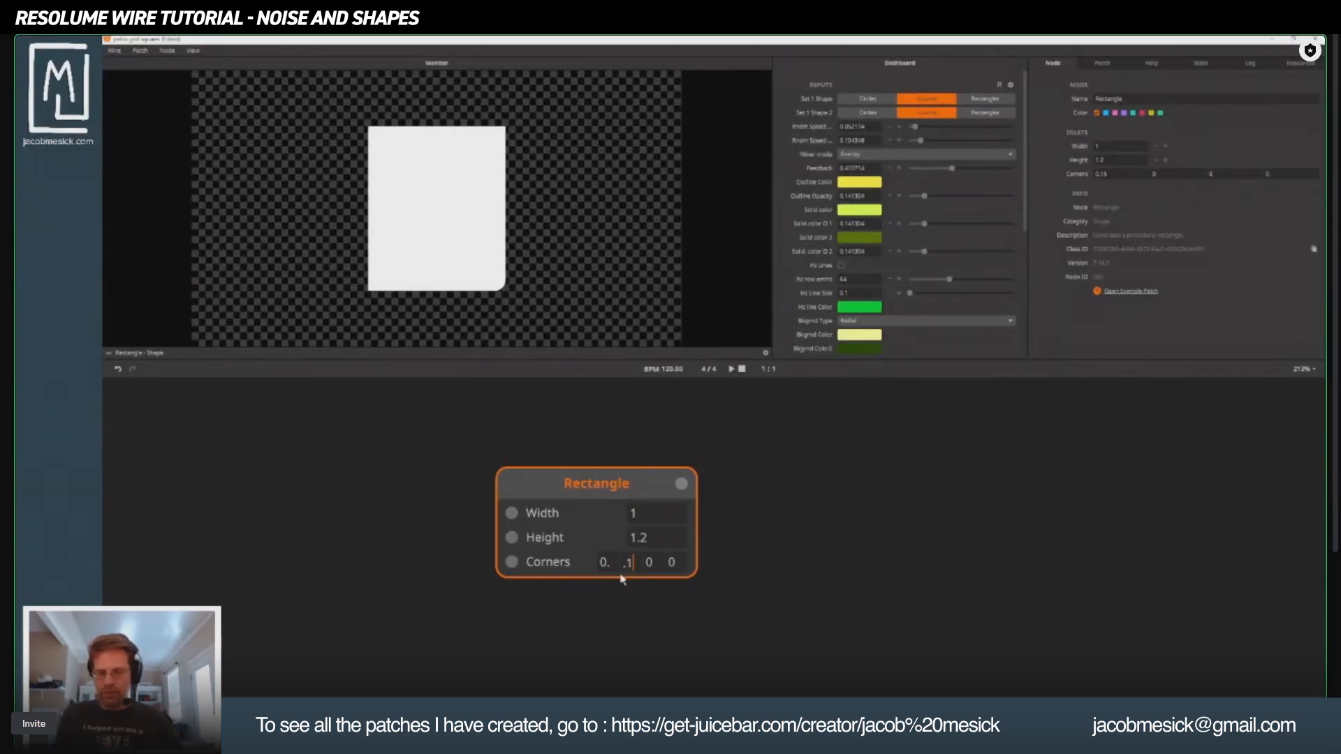
pyautogui.press('Return')
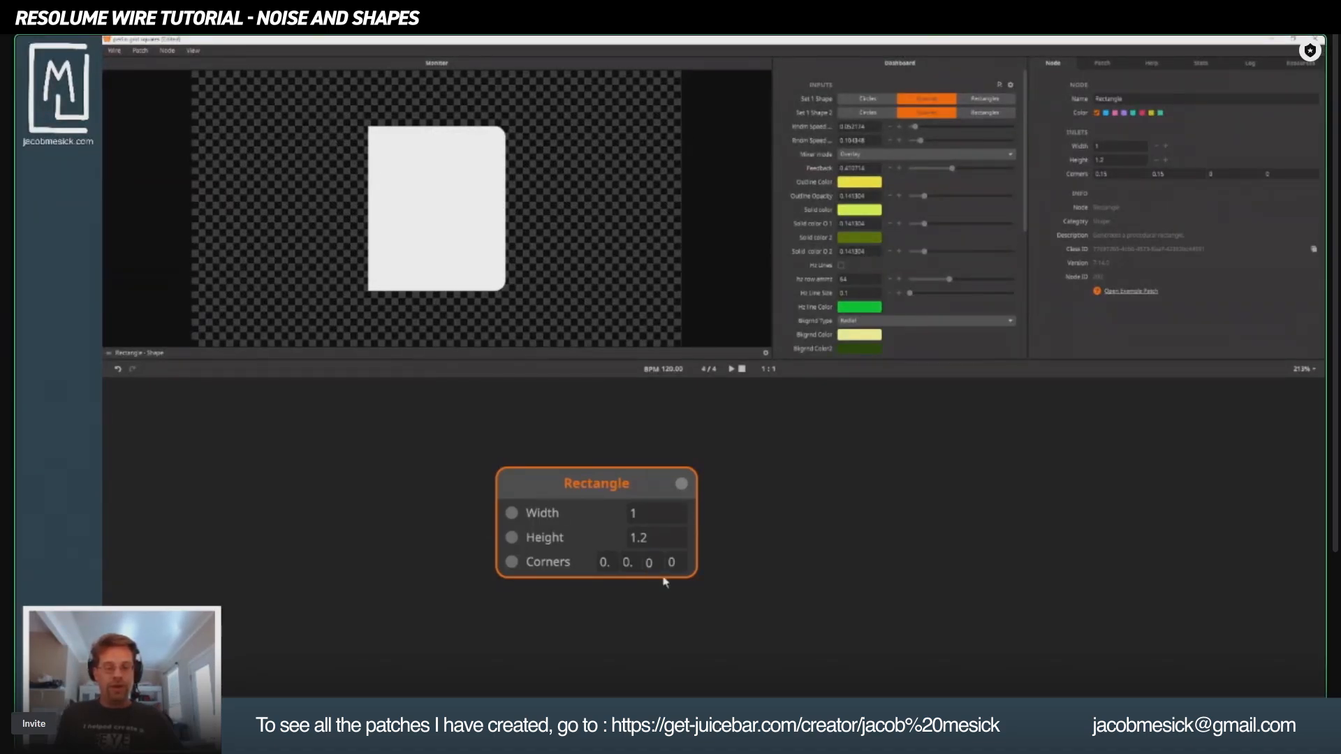
pyautogui.write('0.15')
pyautogui.press('Return')
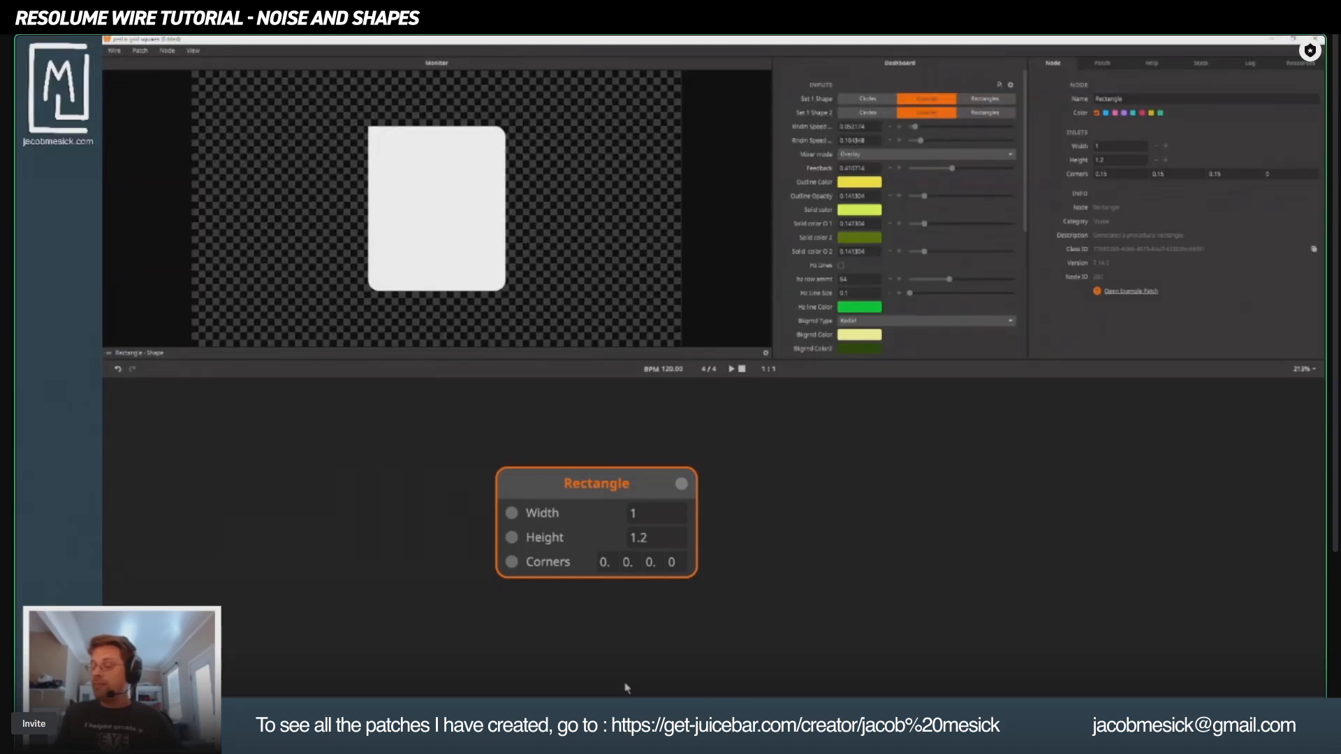
pyautogui.doubleClick(672, 562)
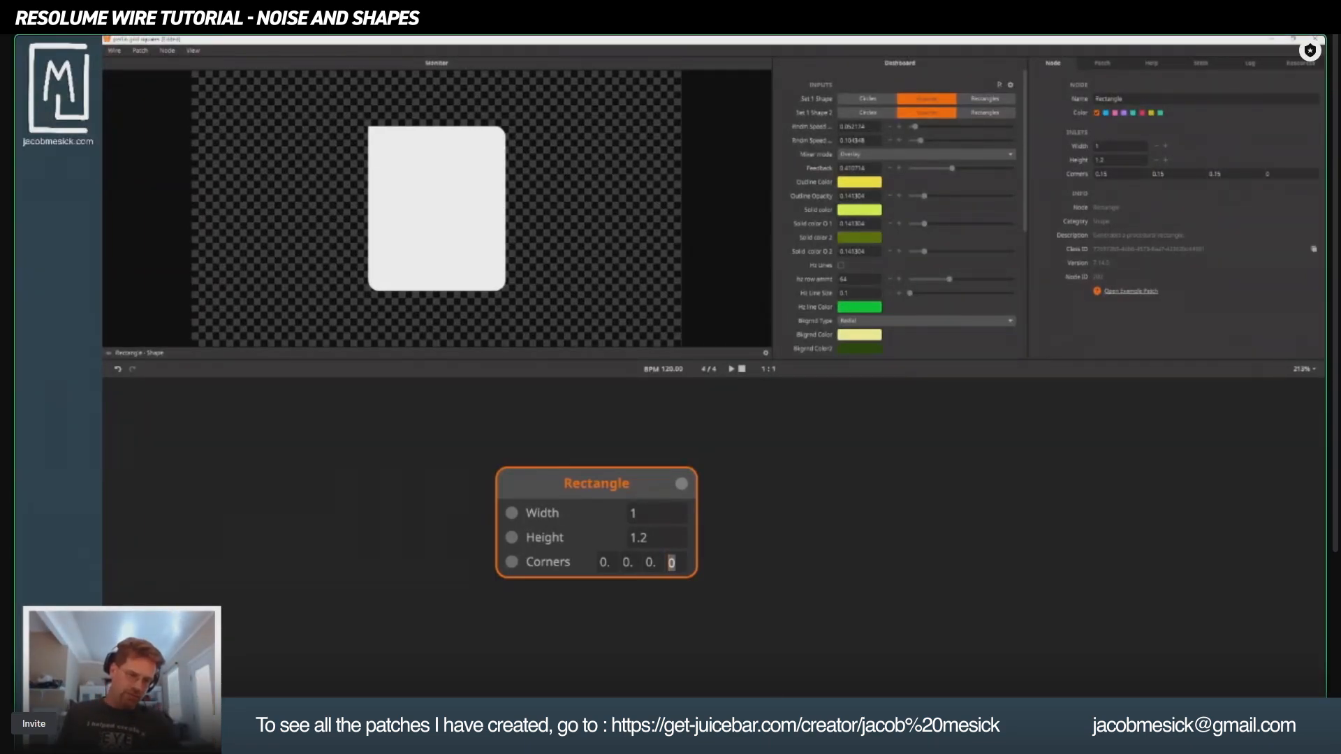
pyautogui.write('0')
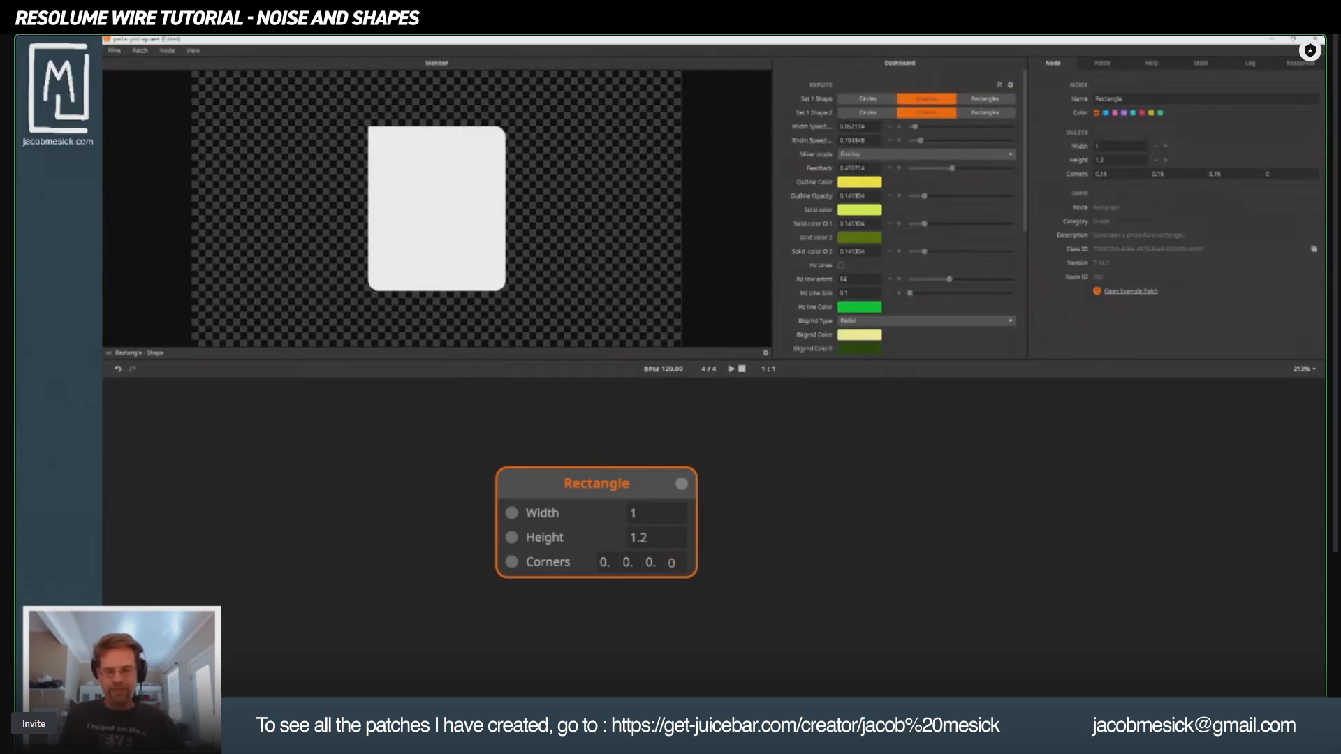
pyautogui.press('Return')
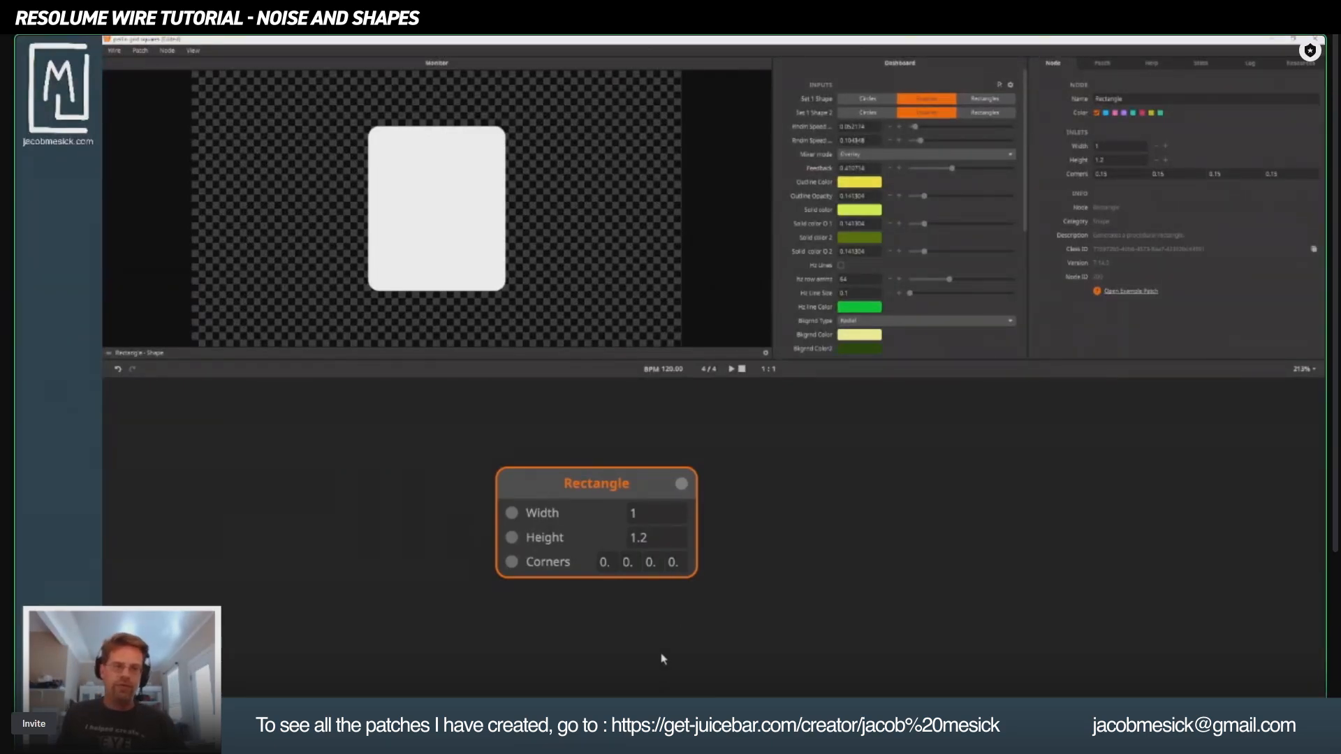
# Set all four Corners values of the Rectangle node to 1.
pyautogui.doubleClick(605, 562)
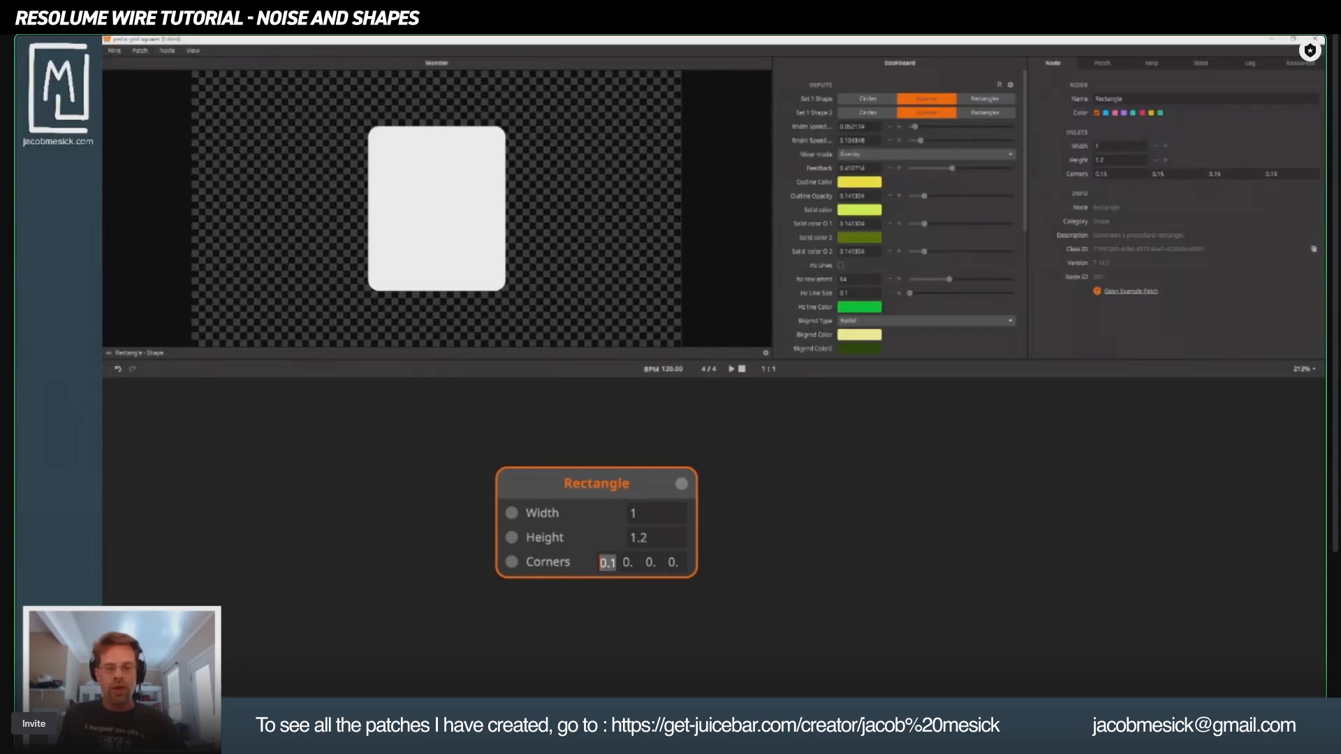
pyautogui.write('1')
pyautogui.press('Return')
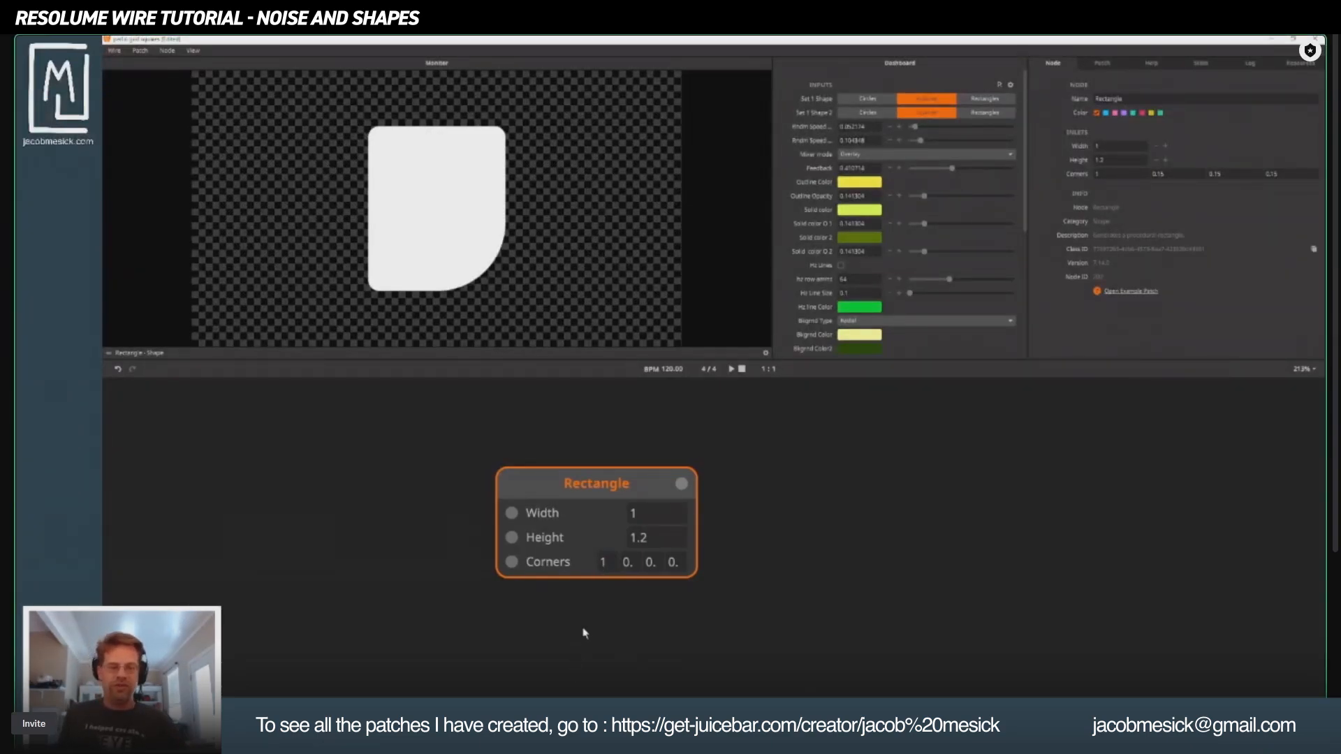
pyautogui.doubleClick(627, 562)
pyautogui.write('1')
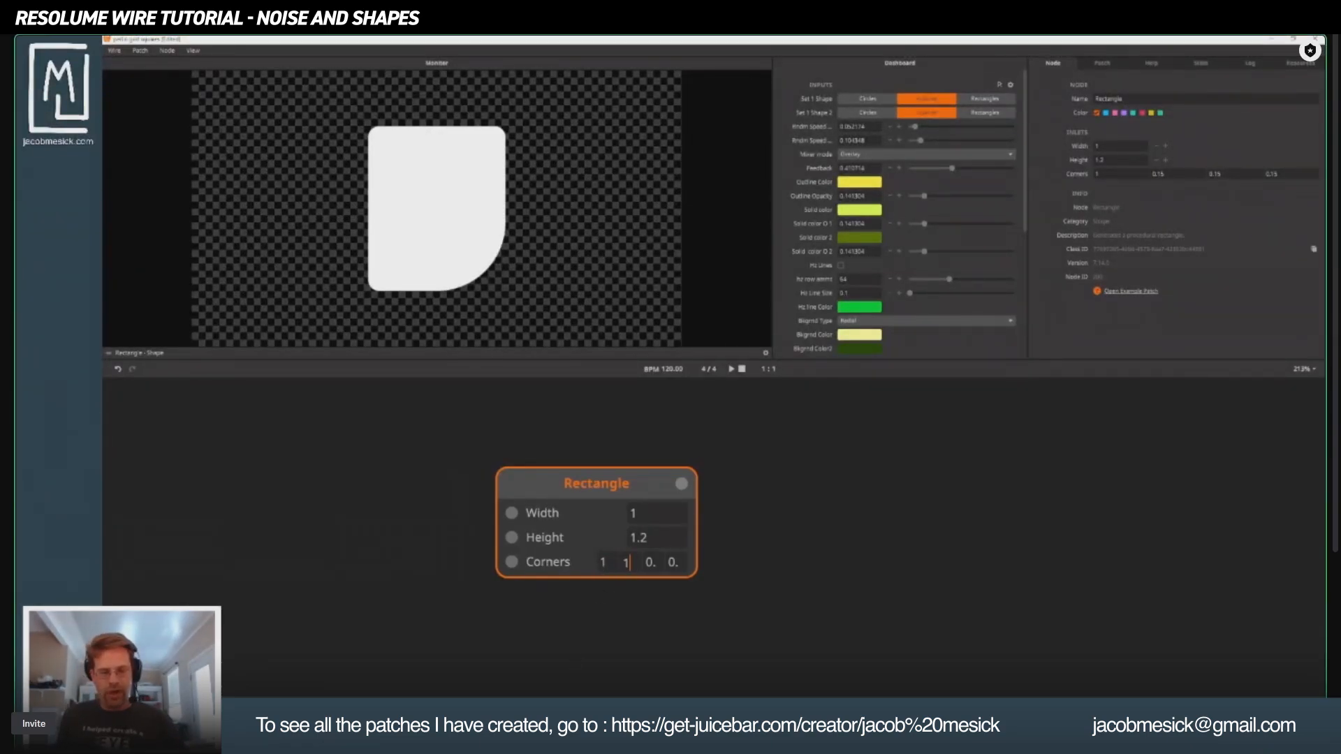
pyautogui.press('Tab')
pyautogui.write('1')
pyautogui.press('Tab')
pyautogui.write('1')
pyautogui.press('Return')
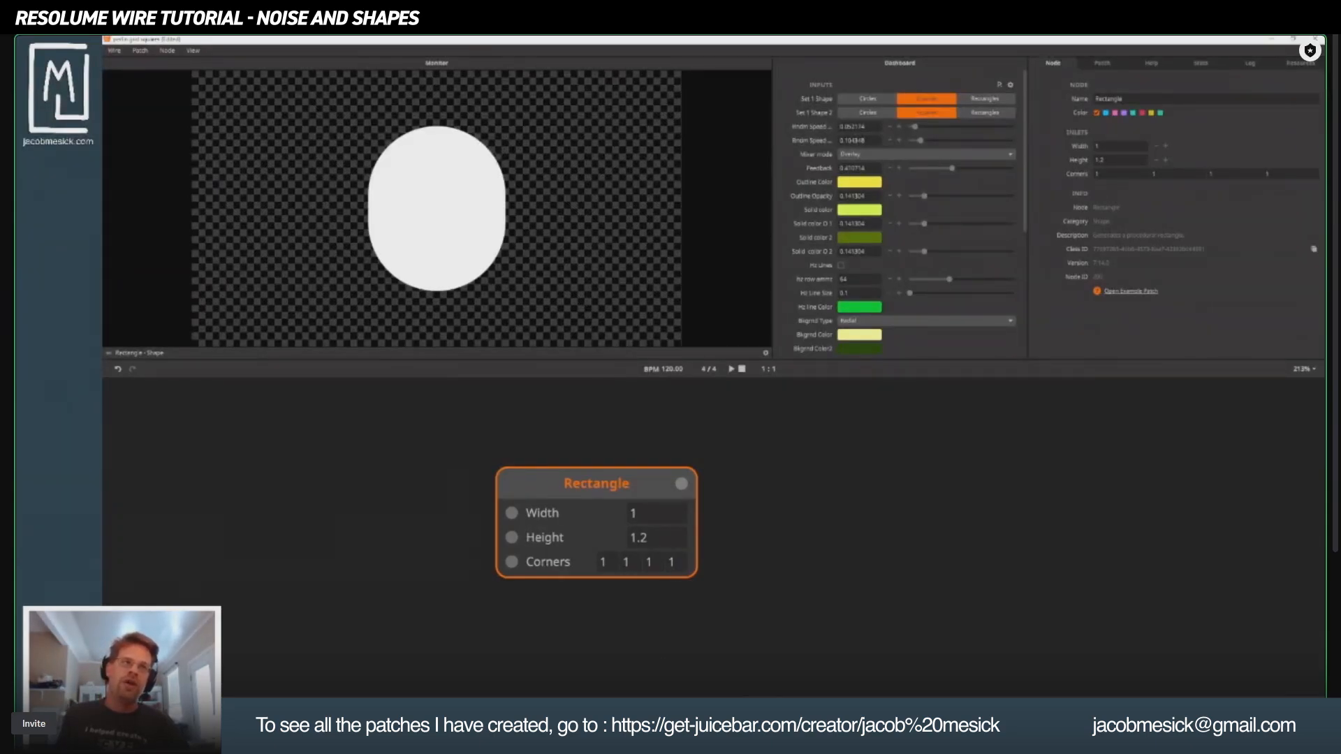
# Set the Rectangle node's height to 1 to turn the rounded shape into a circle.
pyautogui.doubleClick(653, 542)
pyautogui.write('1')
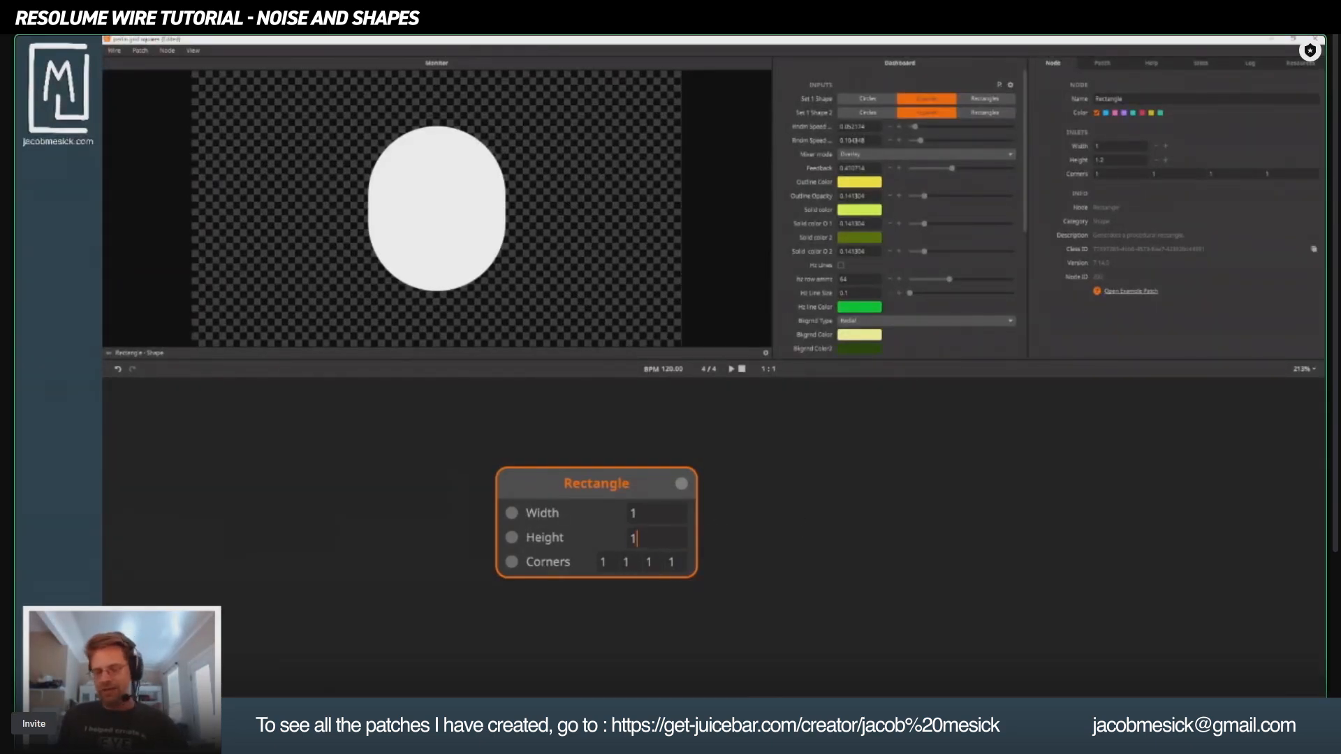
pyautogui.press('Return')
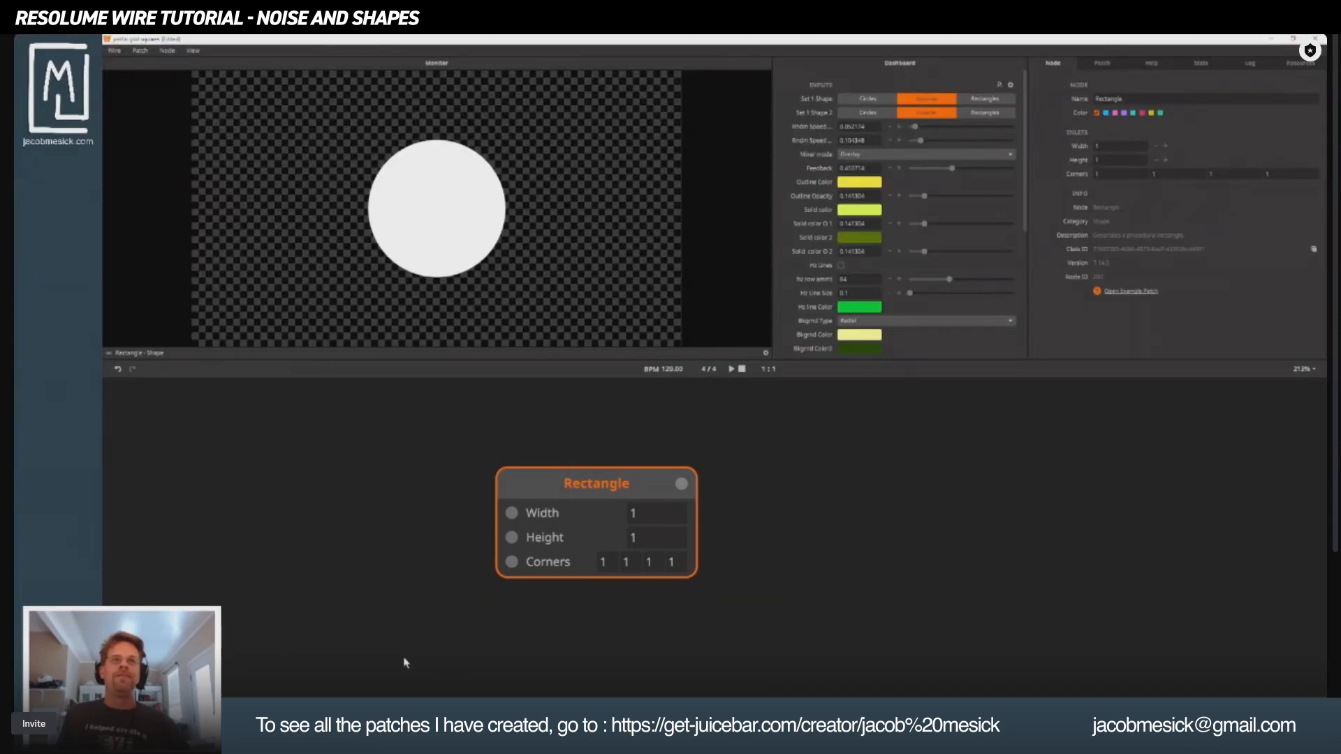
pyautogui.doubleClick(312, 628)
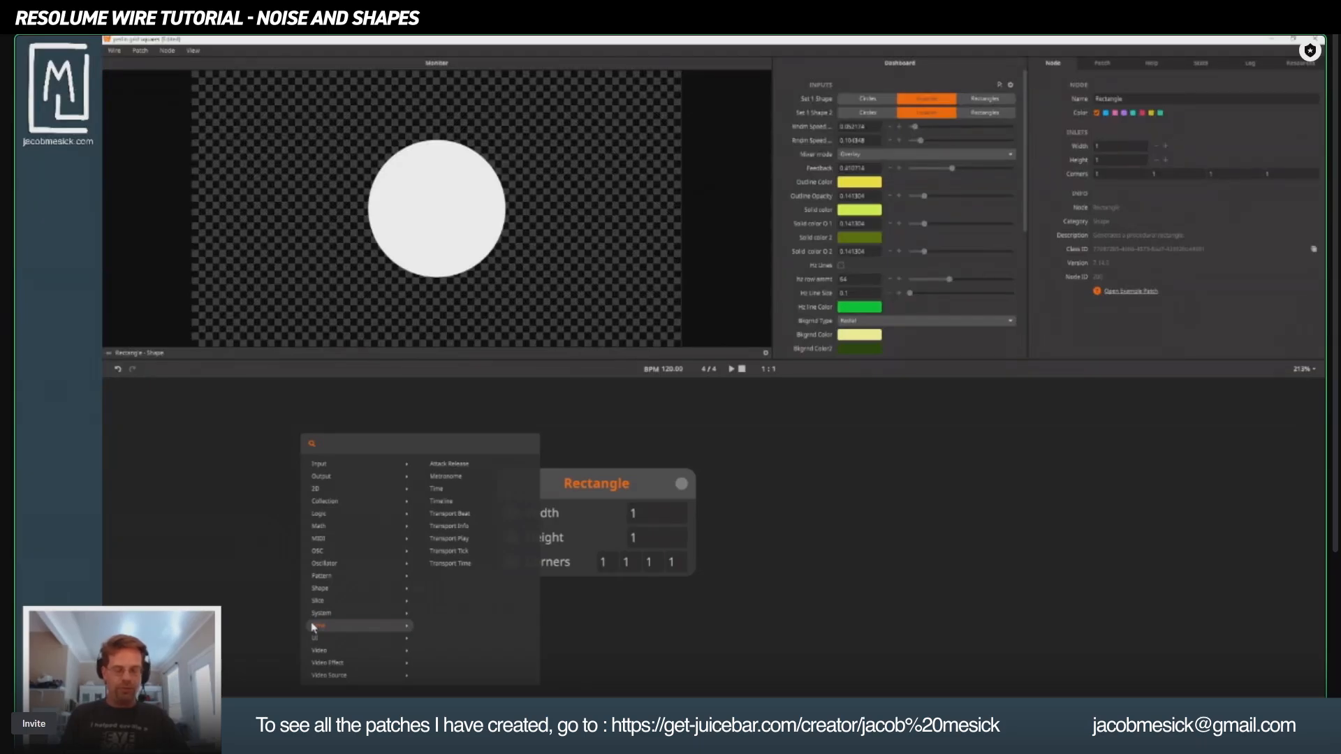
pyautogui.write('float')
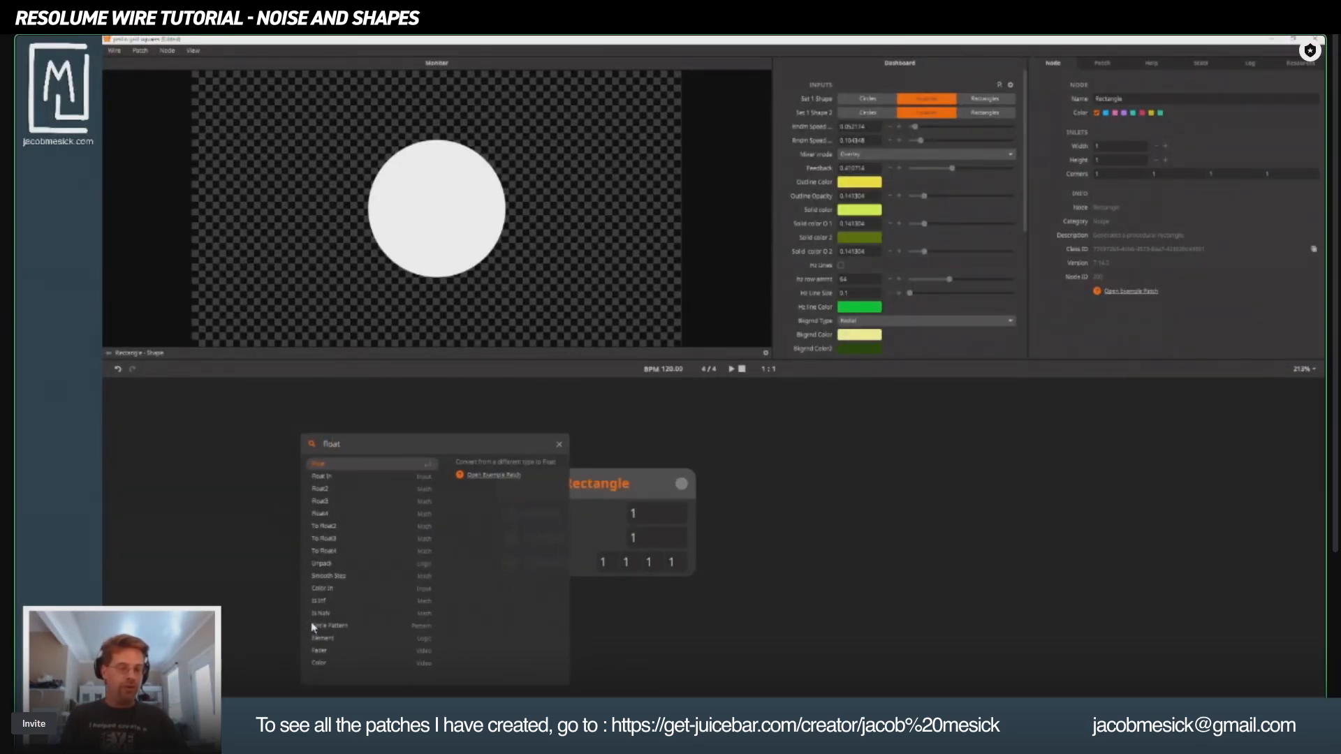
pyautogui.press('Return')
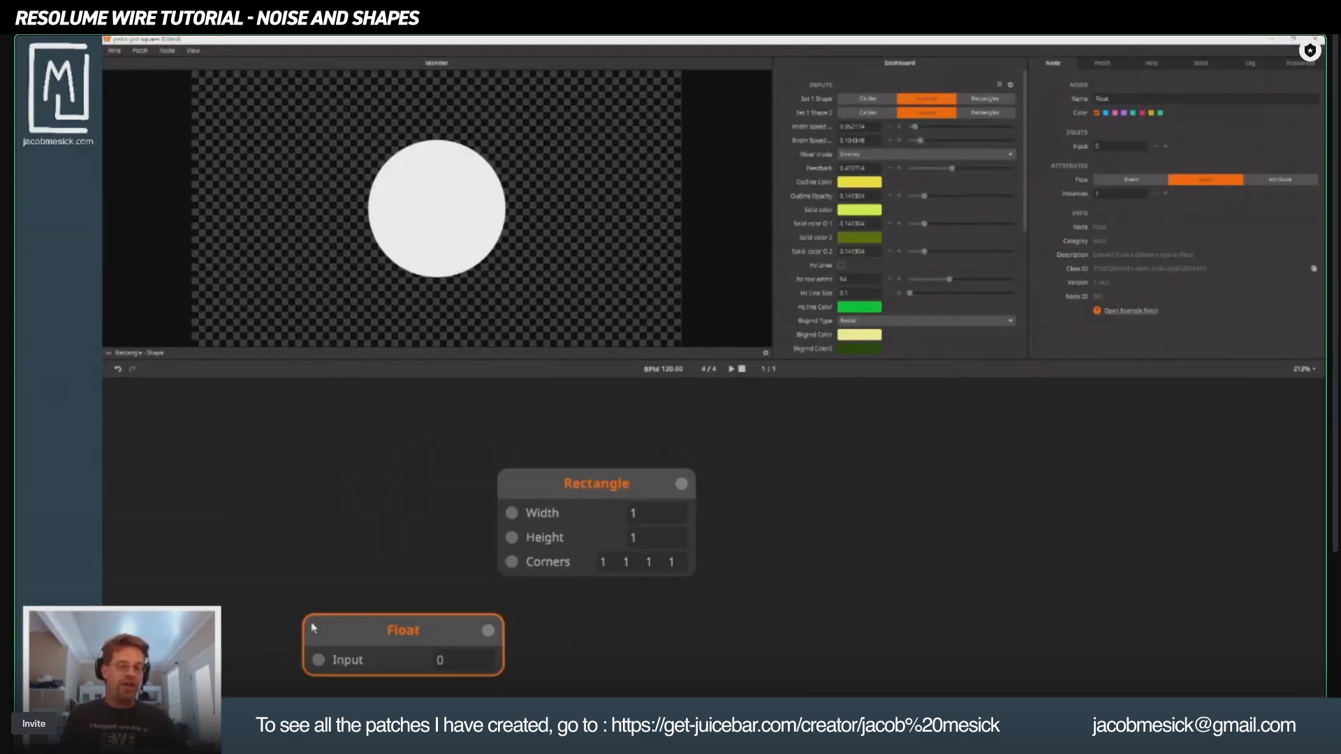
pyautogui.moveTo(403, 626); pyautogui.dragTo(271, 529)
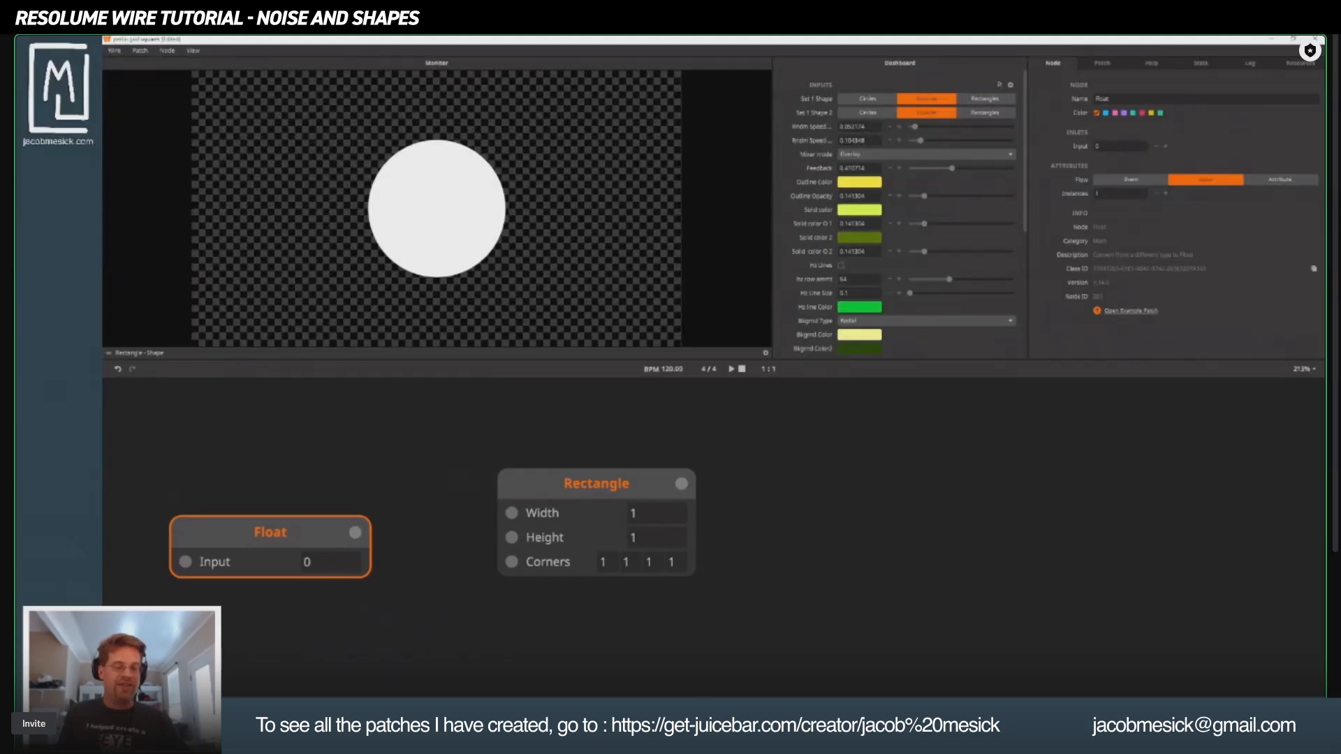
pyautogui.doubleClick(307, 562)
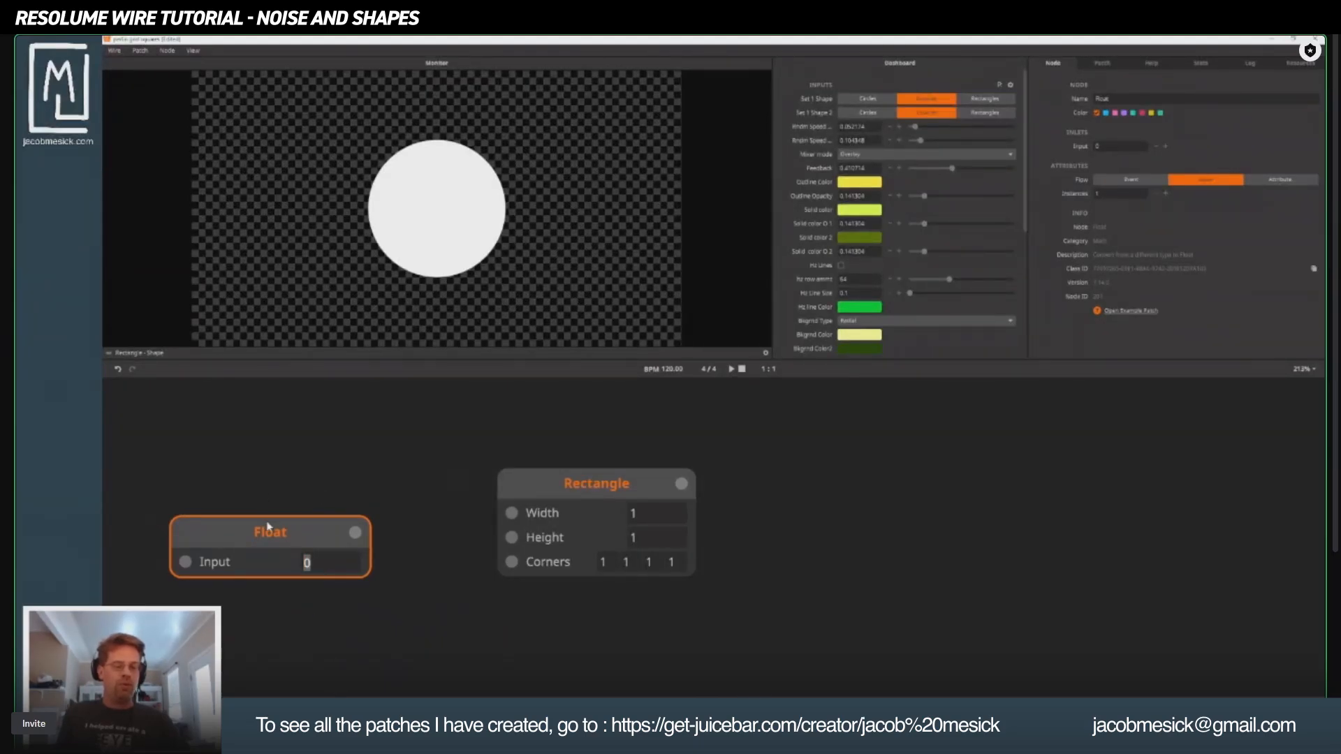
pyautogui.press('BackSpace')
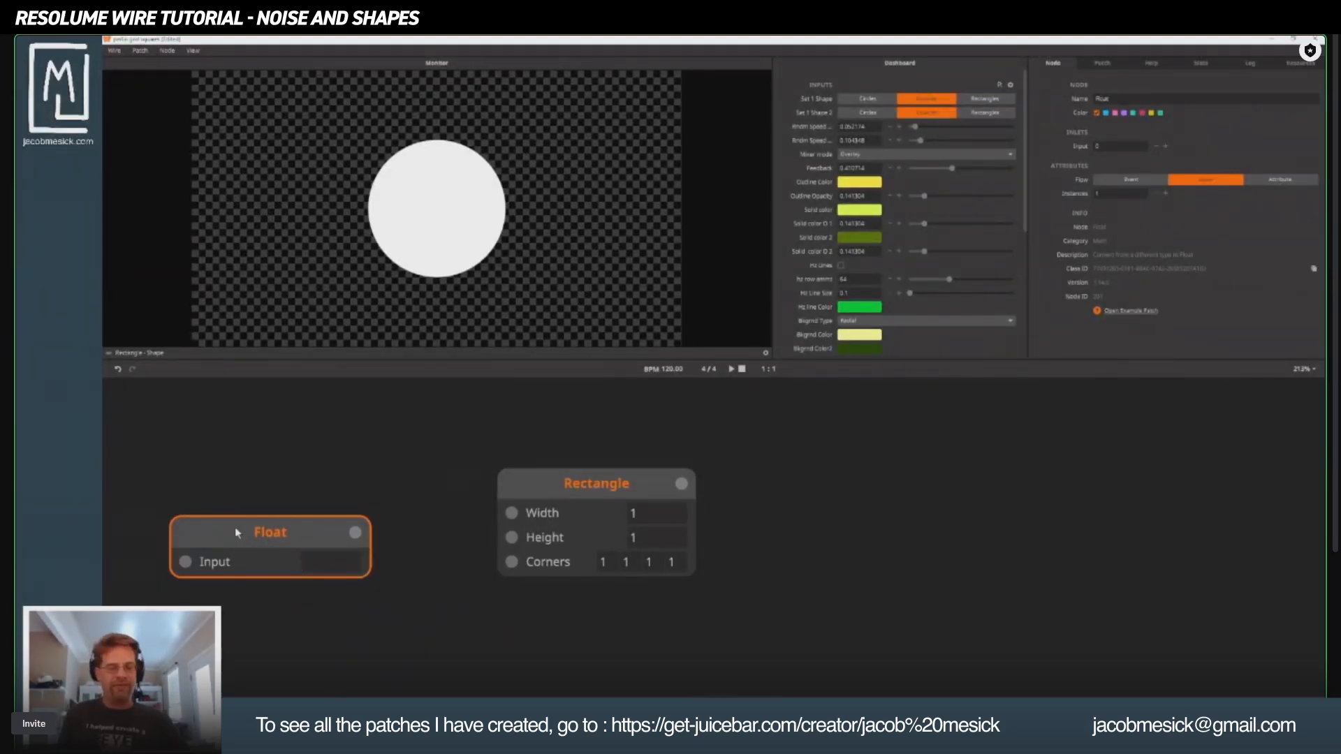
pyautogui.click(236, 529)
pyautogui.click(250, 485)
pyautogui.click(268, 539)
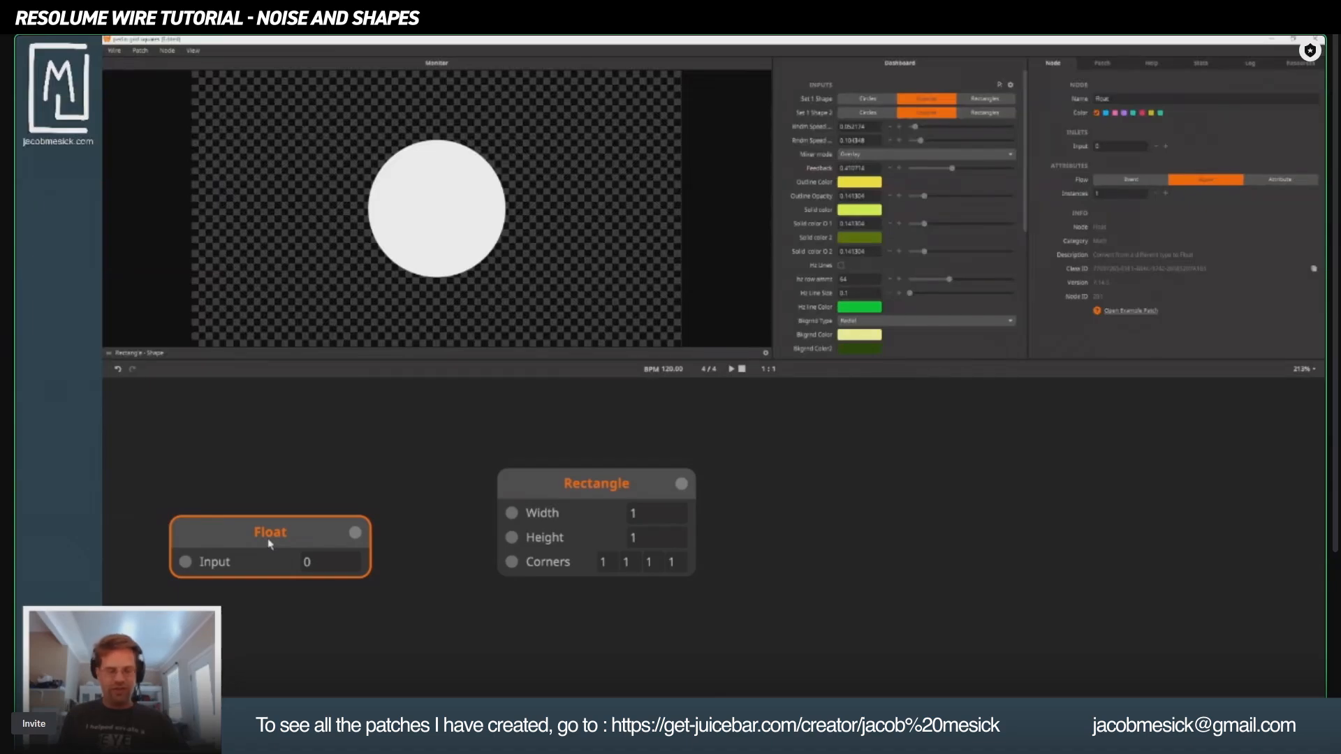
pyautogui.press('Delete')
# Add a Float In node and connect its output to the Rectangle node's Corners inlet.
pyautogui.doubleClick(268, 544)
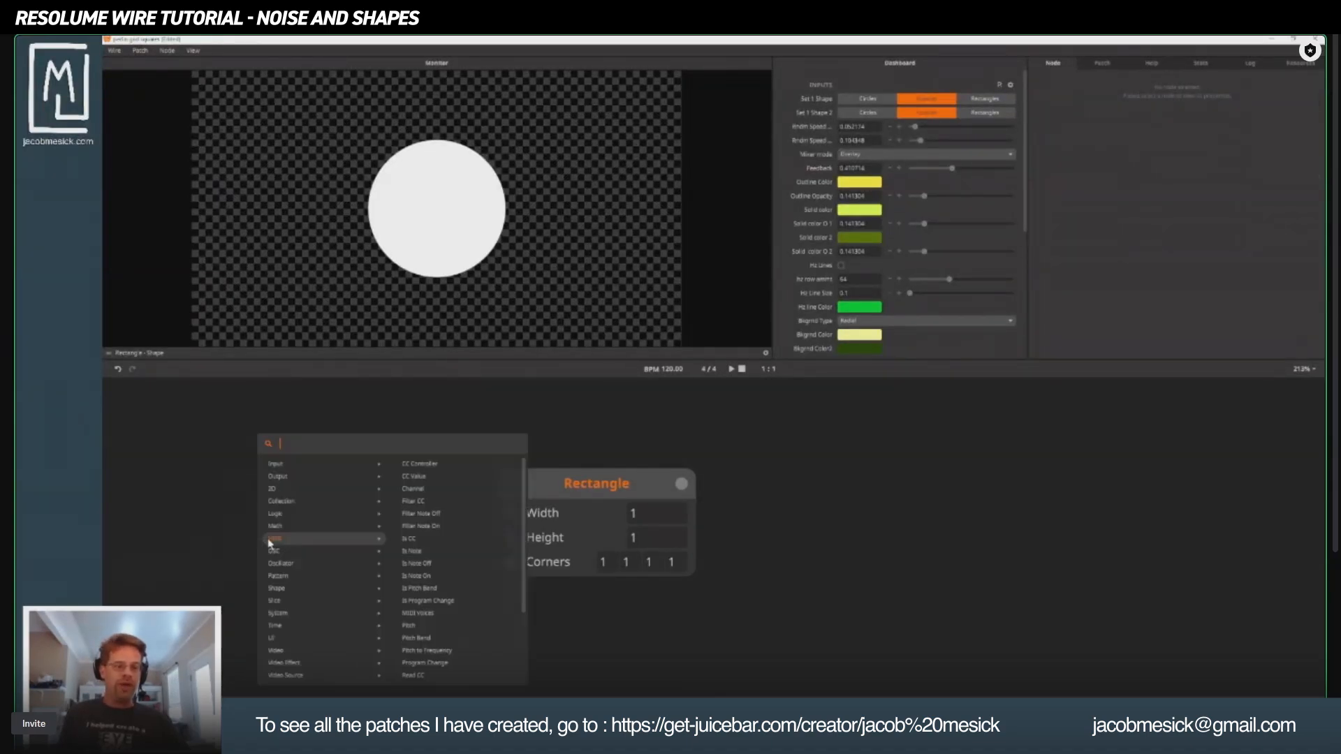
pyautogui.write('float')
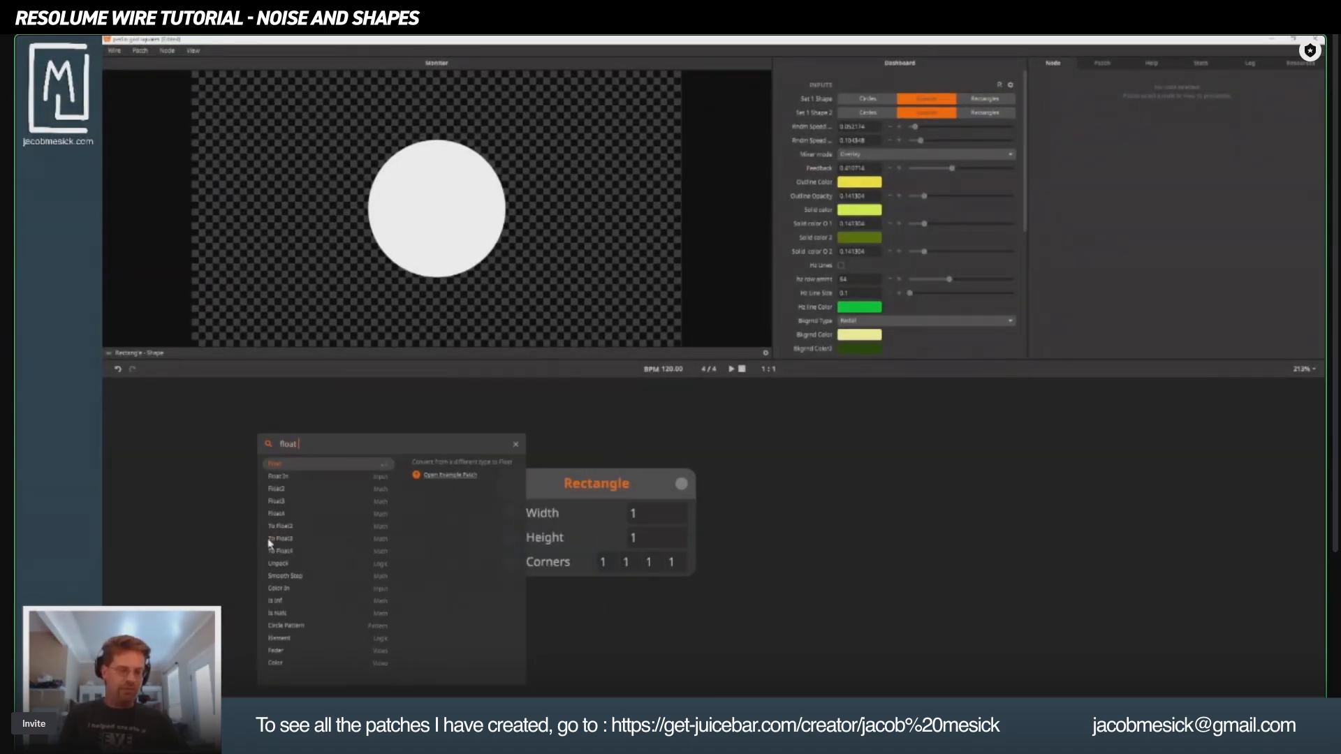
pyautogui.press('Down')
pyautogui.press('Return')
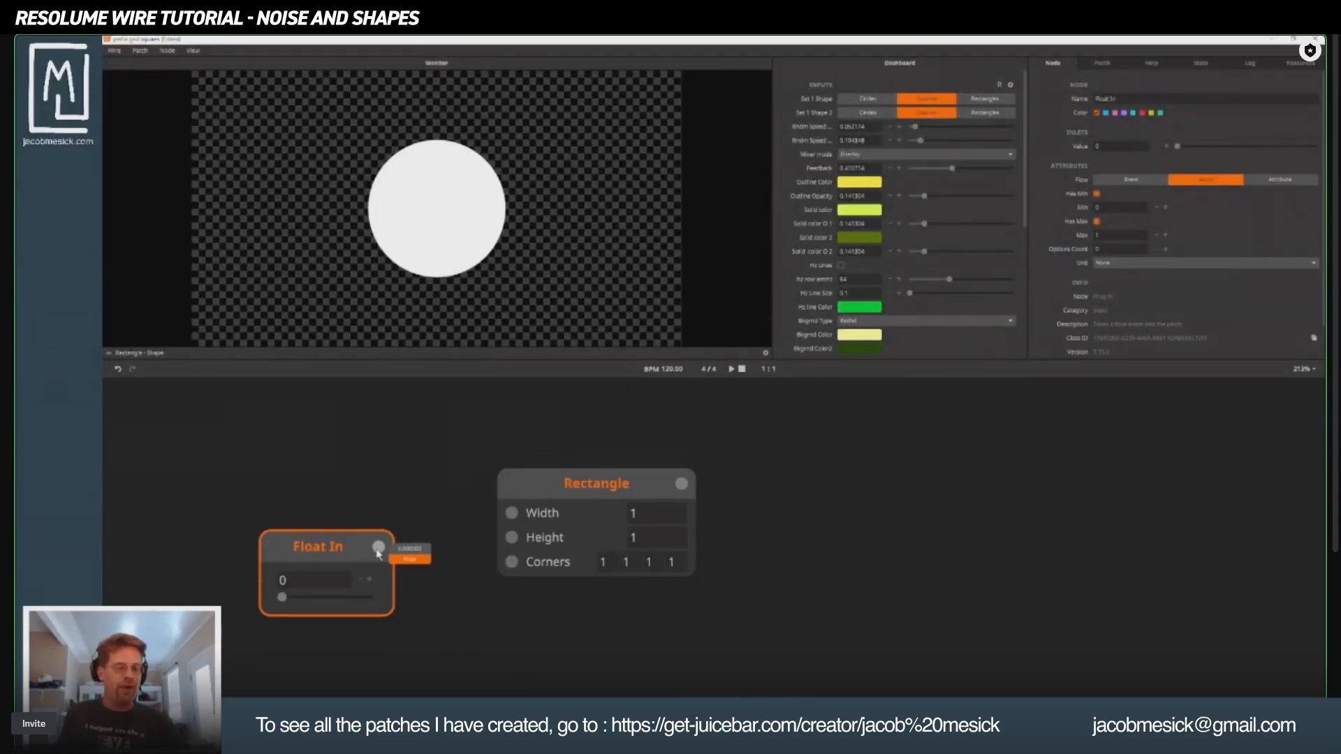
pyautogui.moveTo(379, 549); pyautogui.dragTo(511, 561)
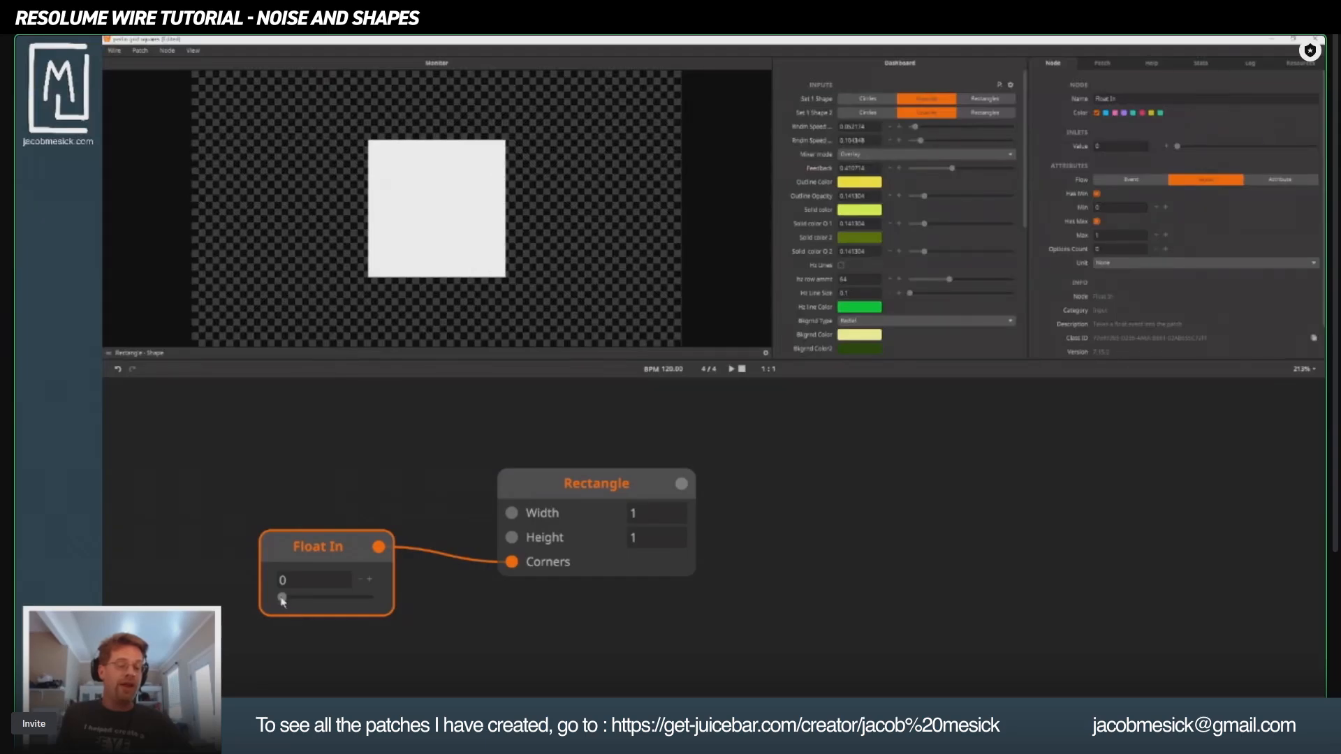
# Adjust the Float In value to about 0.615 to round all corners, and move the node farther from the Rectangle node.
pyautogui.moveTo(280, 597)
pyautogui.mouseDown()
pyautogui.moveTo(389, 596)
pyautogui.moveTo(294, 599)
pyautogui.moveTo(305, 602)
pyautogui.mouseUp()
pyautogui.moveTo(359, 598)
pyautogui.mouseDown()
pyautogui.moveTo(388, 602)
pyautogui.moveTo(338, 604)
pyautogui.mouseUp()
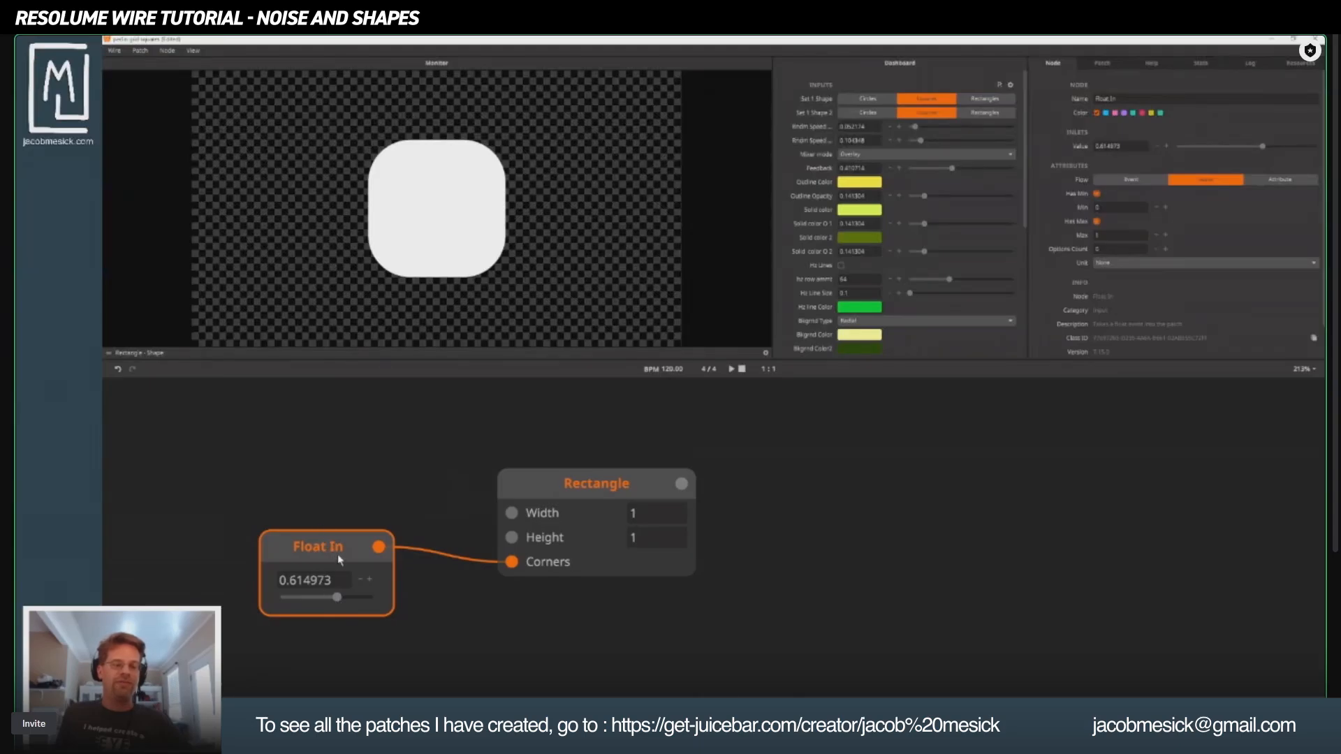
pyautogui.moveTo(337, 555); pyautogui.dragTo(257, 558)
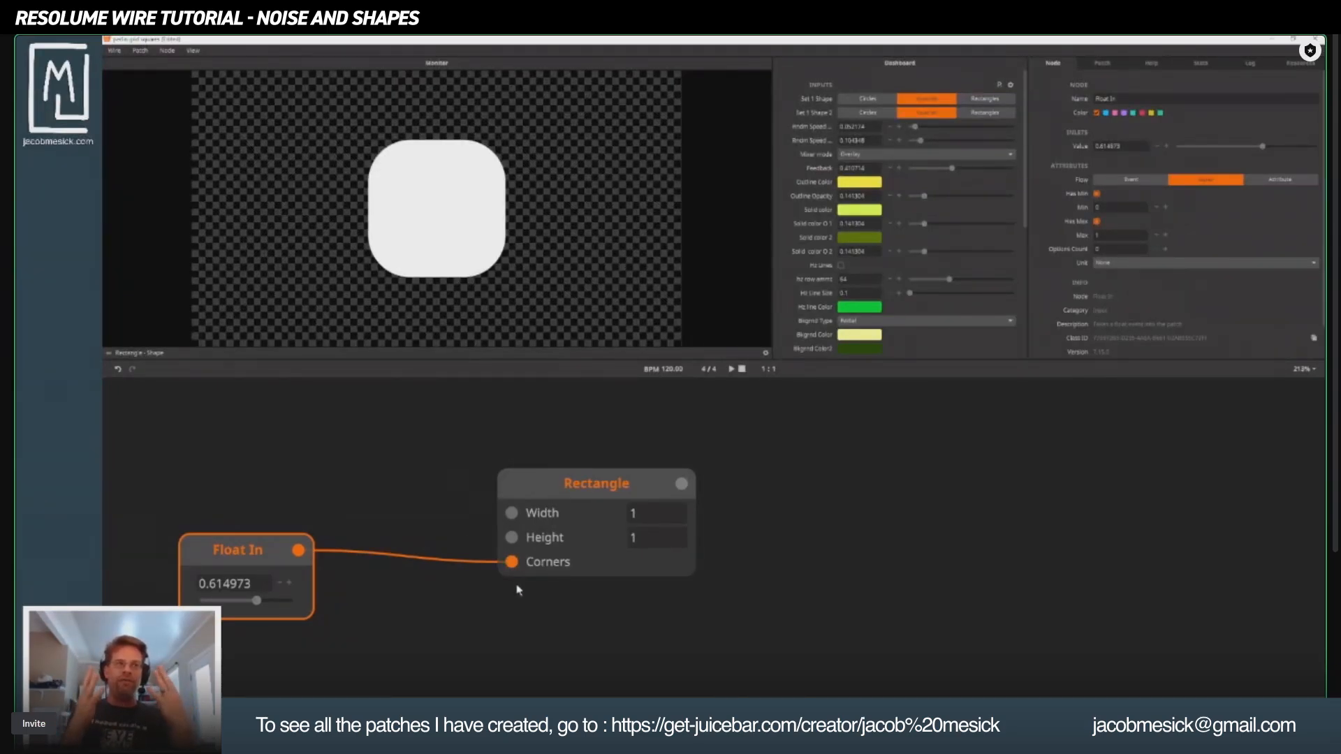
# Disconnect Float In from the Rectangle's Corners inlet and shift the Rectangle node slightly away from it.
pyautogui.moveTo(512, 562); pyautogui.dragTo(436, 697)
pyautogui.click(489, 459)
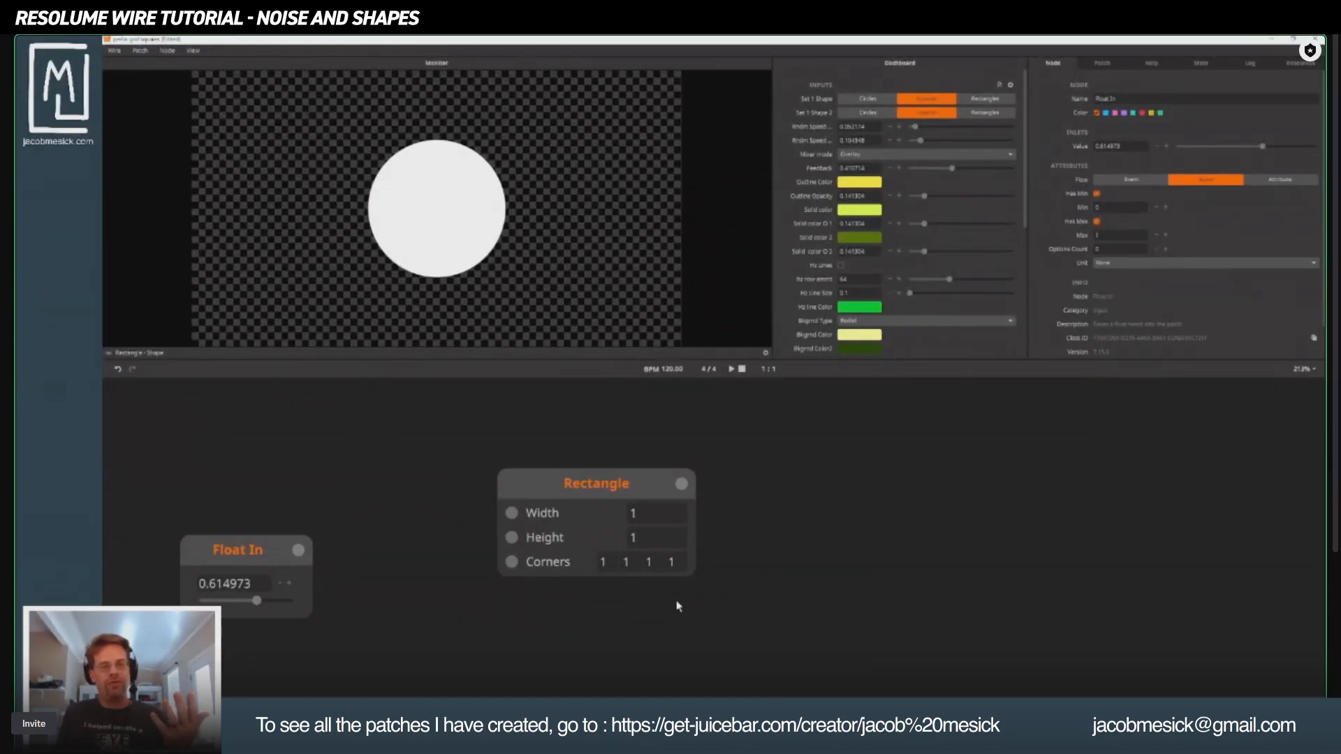
pyautogui.click(535, 486)
# Add a Float4 node between Float In and Rectangle, and connect its output to the Rectangle's Corners inlet.
pyautogui.doubleClick(423, 590)
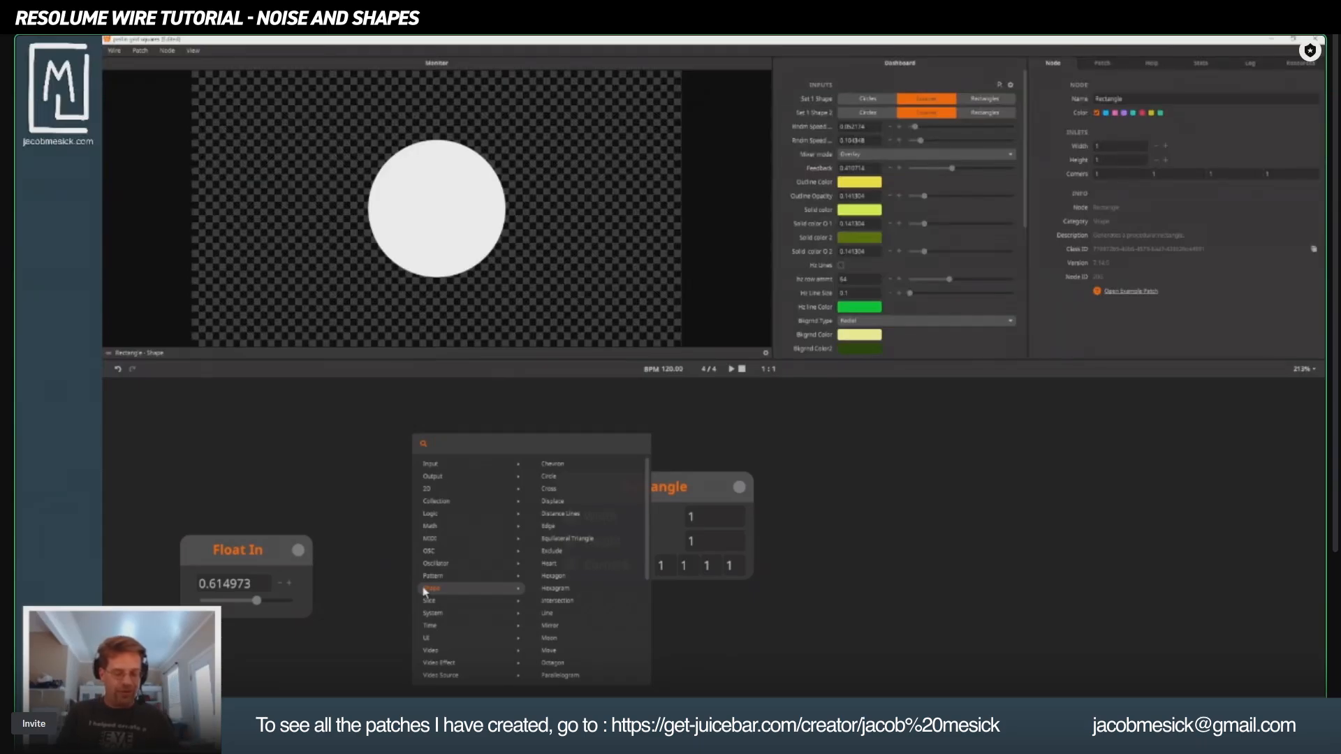
pyautogui.write('float')
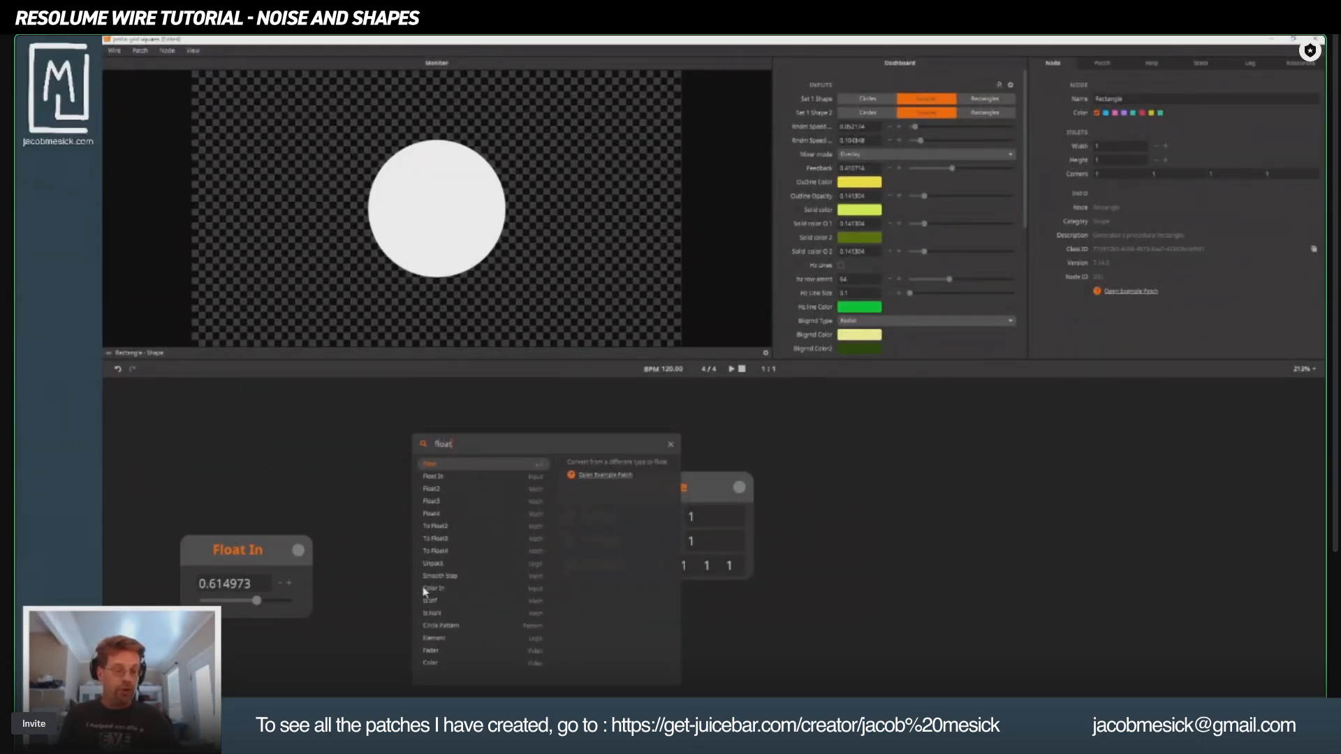
pyautogui.write('4')
pyautogui.press('Return')
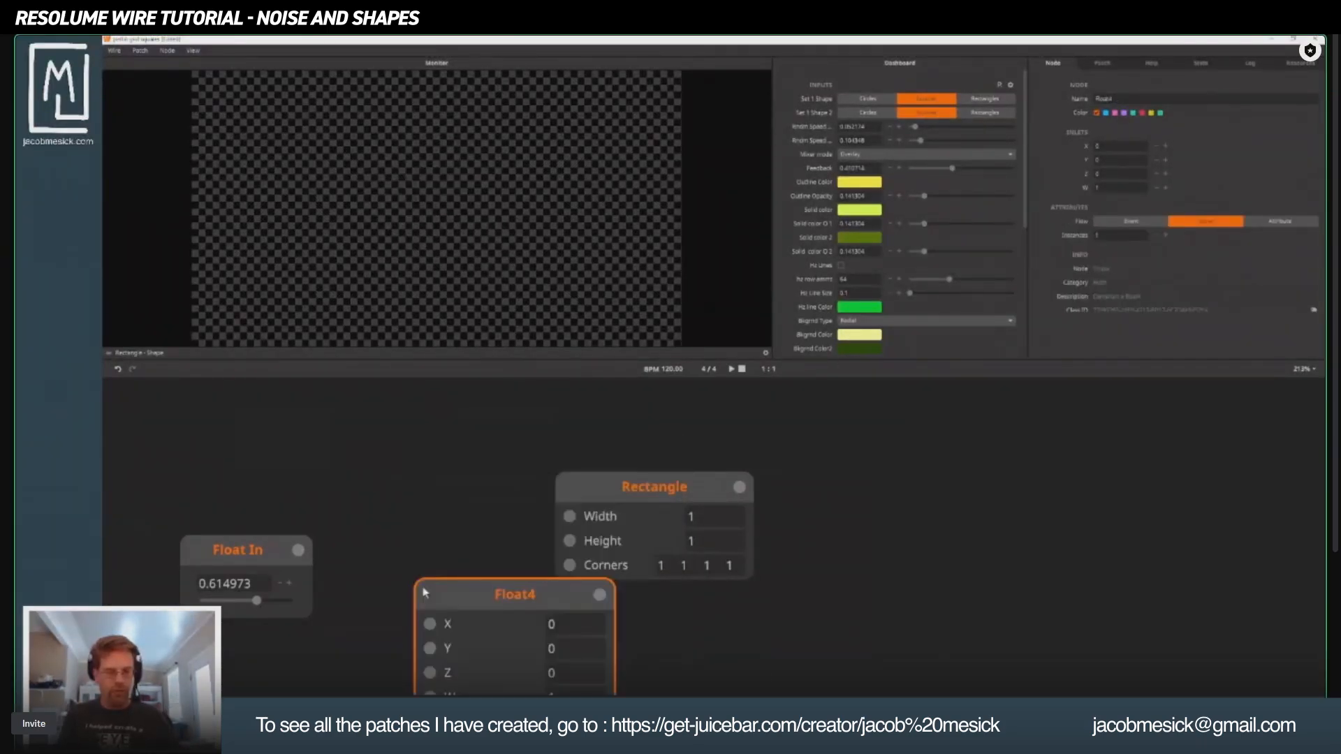
pyautogui.moveTo(423, 590); pyautogui.dragTo(338, 504)
pyautogui.moveTo(514, 509); pyautogui.dragTo(570, 571)
pyautogui.moveTo(637, 500); pyautogui.dragTo(740, 493)
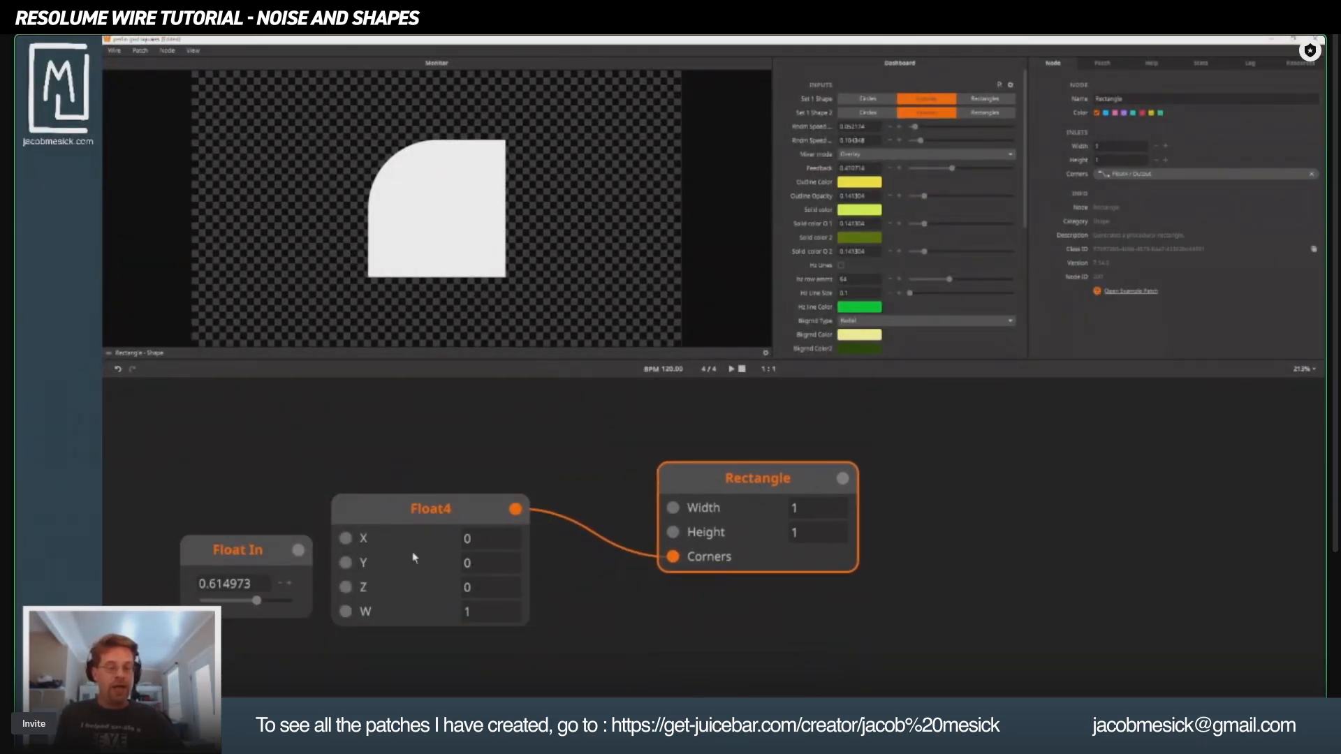
pyautogui.moveTo(442, 506); pyautogui.dragTo(507, 548)
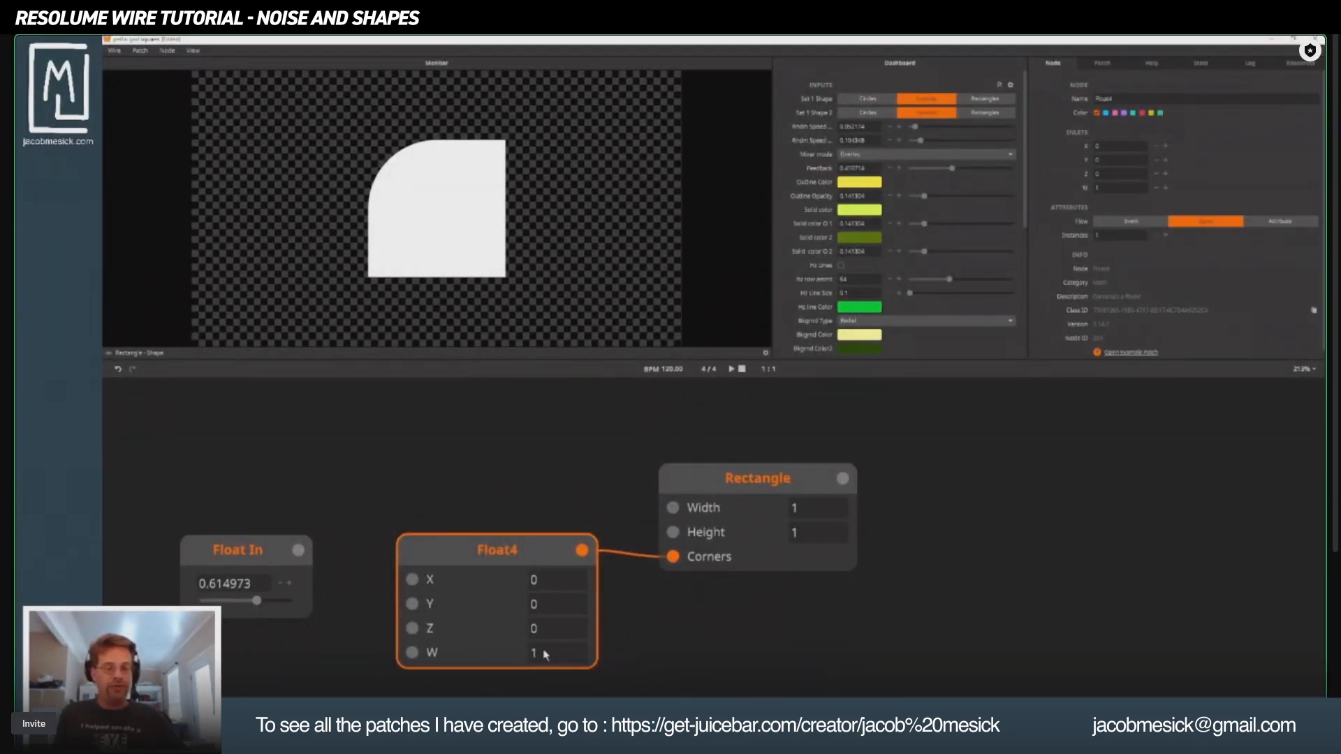
# Set the Float4 node's W value to 0.
pyautogui.doubleClick(534, 652)
pyautogui.write('0')
pyautogui.press('Return')
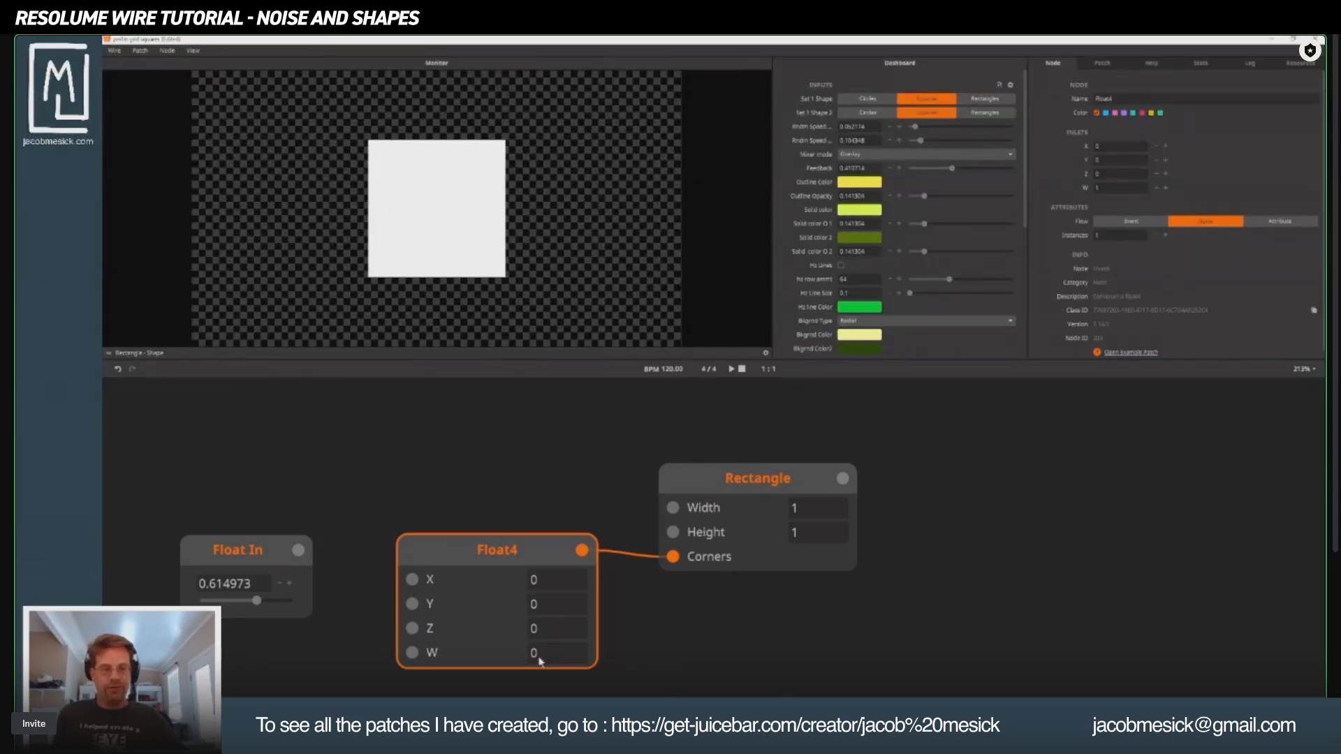
# Connect Float In to Float4's W and X inlets, trying Y before X, and set its value to about 0.775.
pyautogui.moveTo(298, 551); pyautogui.dragTo(412, 604)
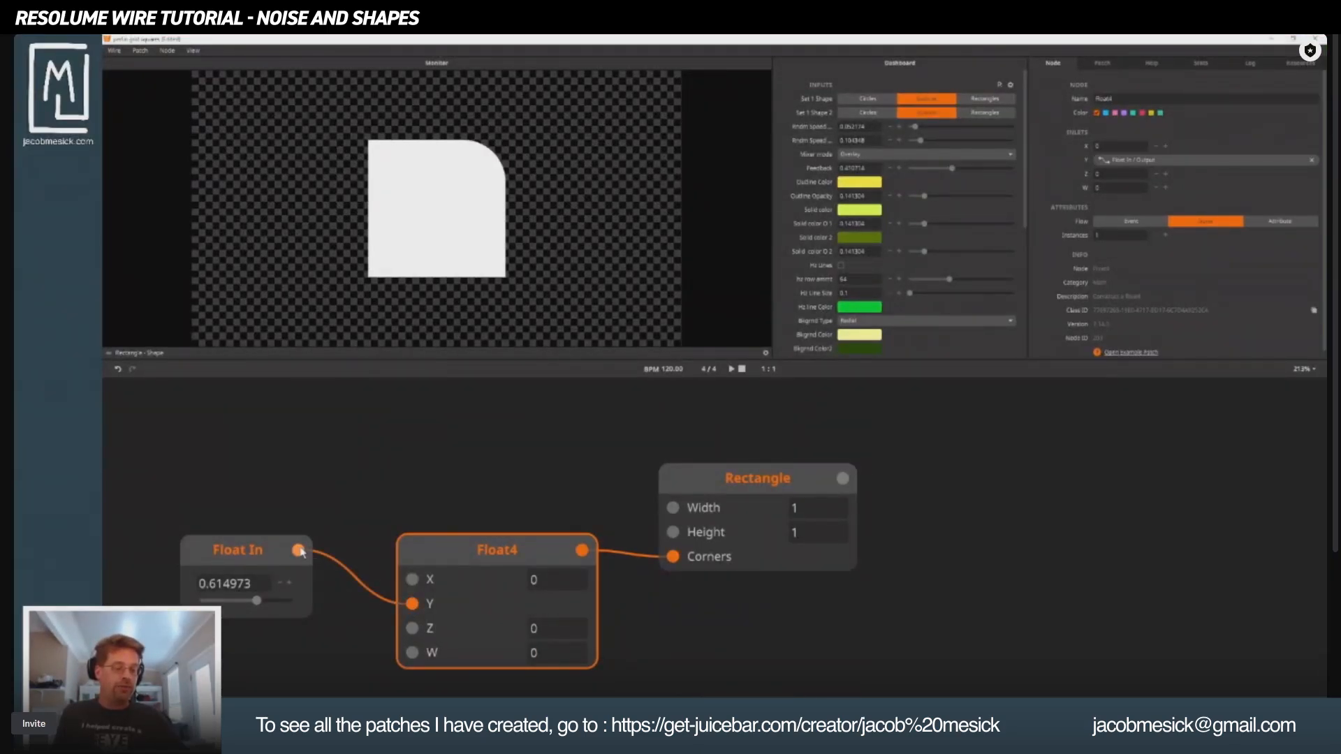
pyautogui.moveTo(298, 550); pyautogui.dragTo(412, 652)
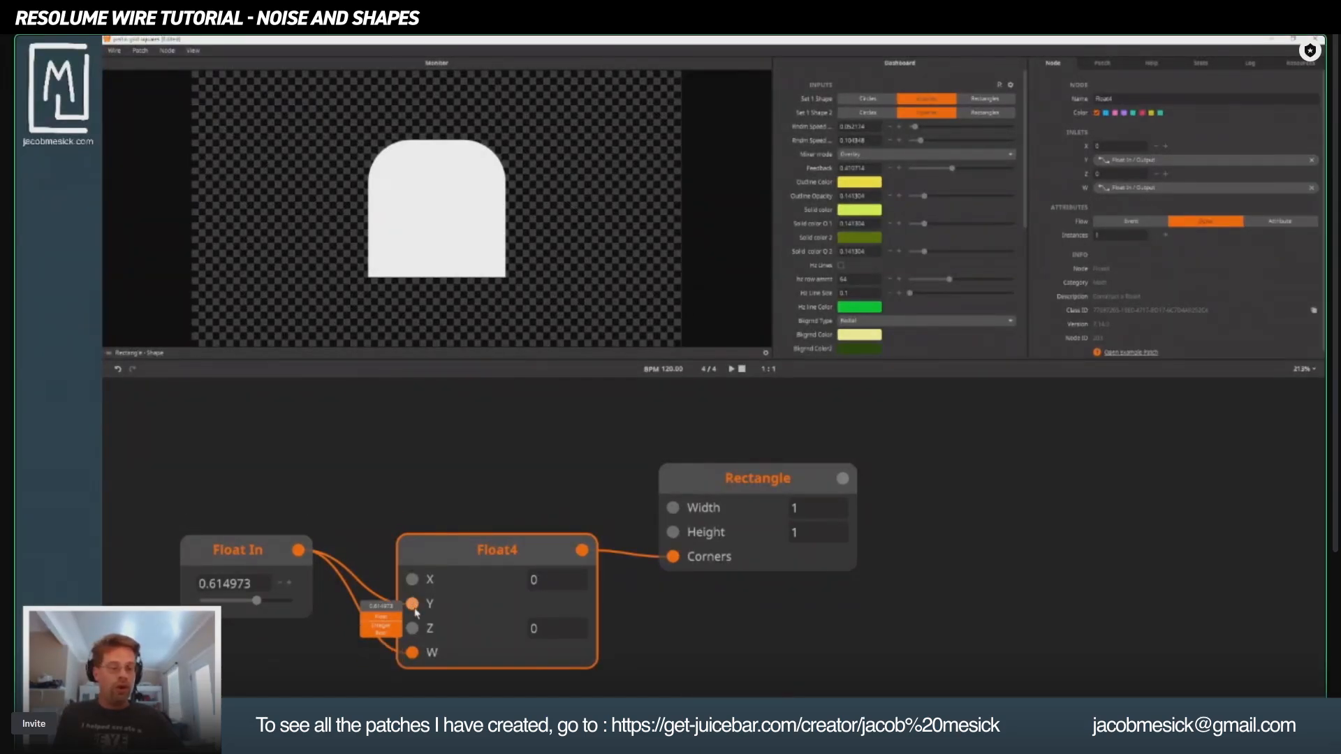
pyautogui.moveTo(412, 603); pyautogui.dragTo(412, 579)
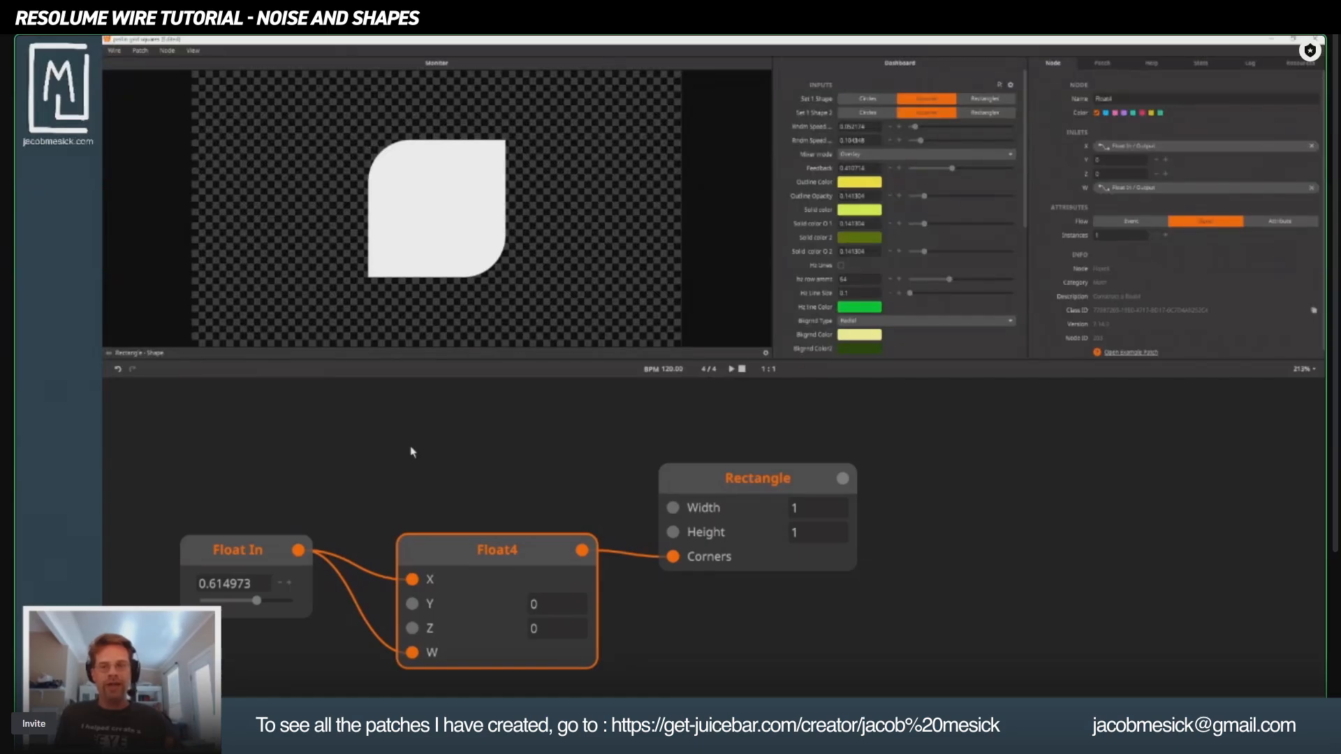
pyautogui.moveTo(256, 600)
pyautogui.mouseDown()
pyautogui.moveTo(208, 600)
pyautogui.moveTo(299, 598)
pyautogui.moveTo(269, 598)
pyautogui.mouseUp()
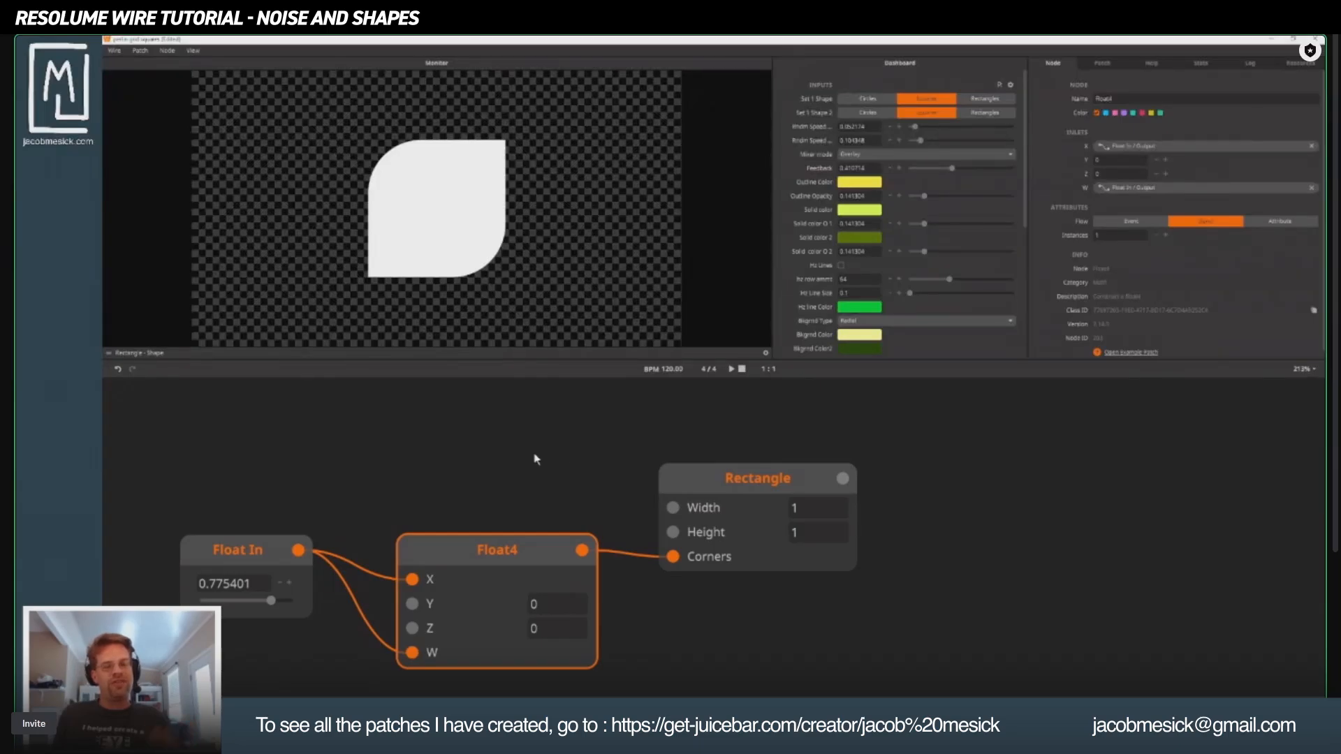
# Tidy the layout by rearranging the connected Float In, Float4 and Rectangle nodes.
pyautogui.moveTo(206, 500); pyautogui.dragTo(447, 619)
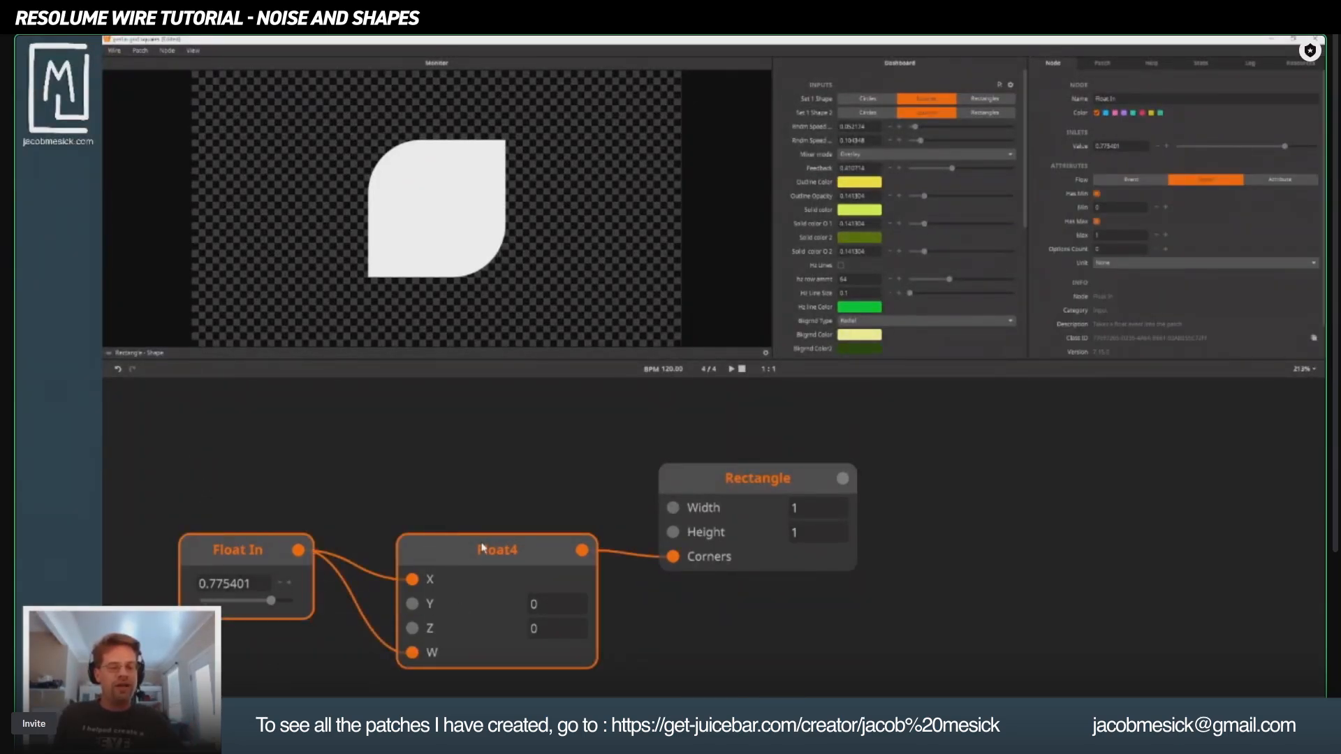
pyautogui.moveTo(481, 544); pyautogui.dragTo(459, 495)
pyautogui.moveTo(707, 515); pyautogui.dragTo(606, 566)
pyautogui.scroll(-4, 648, 502)
pyautogui.moveTo(283, 501); pyautogui.dragTo(647, 539)
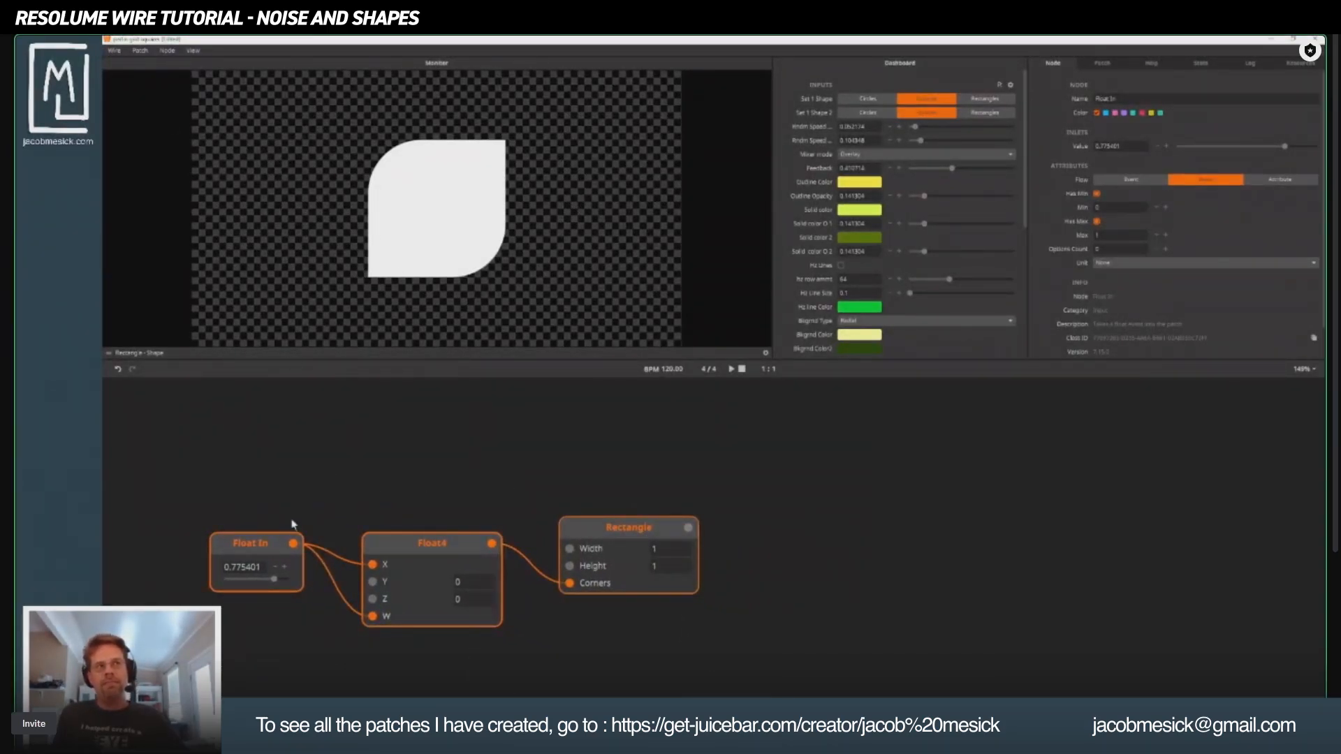
# Add a Cross shape node and place it above the Rectangle node.
pyautogui.doubleClick(583, 421)
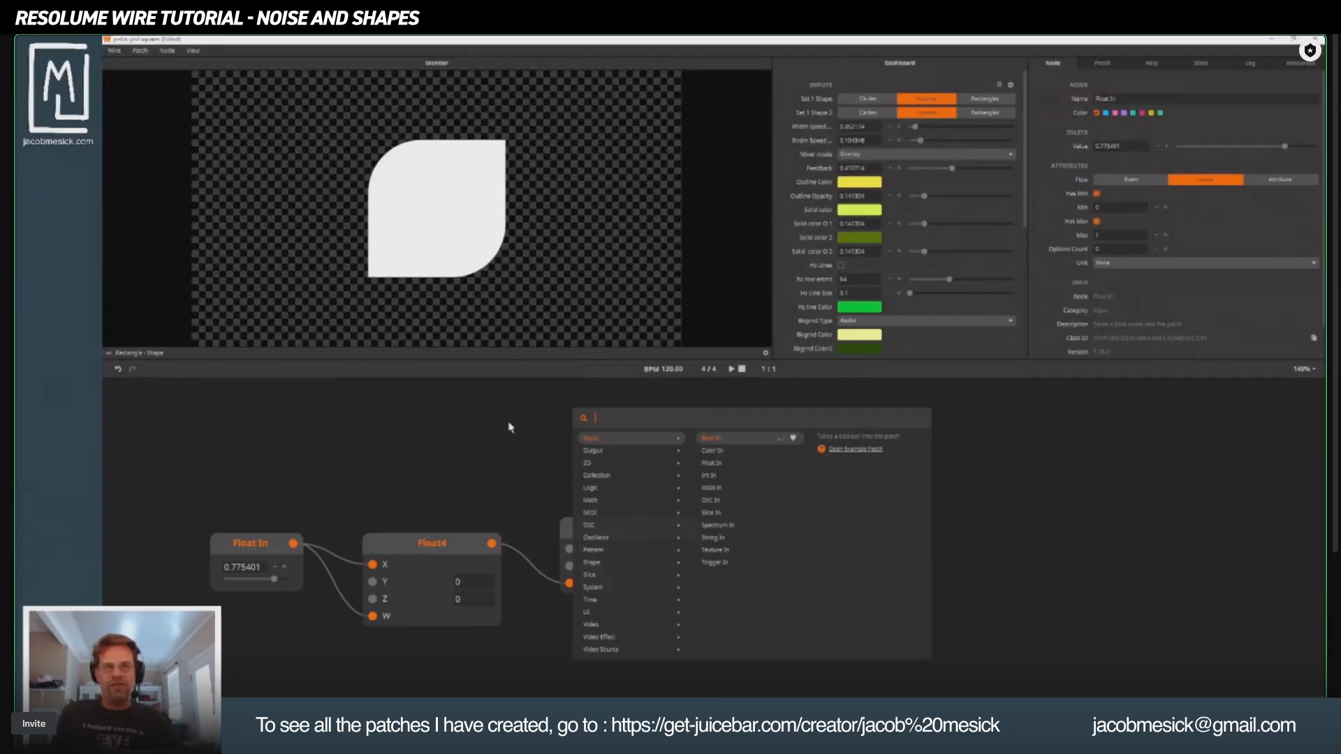
pyautogui.moveTo(684, 480)
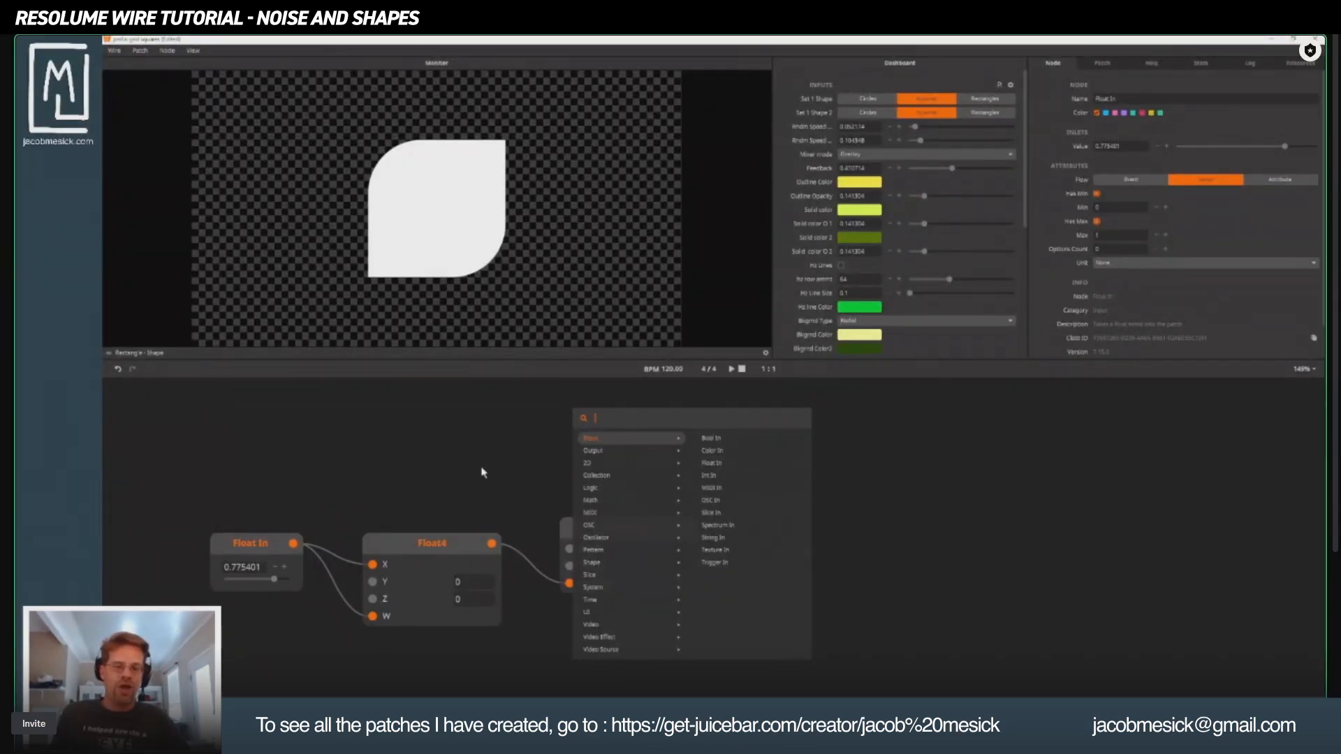
pyautogui.moveTo(601, 588)
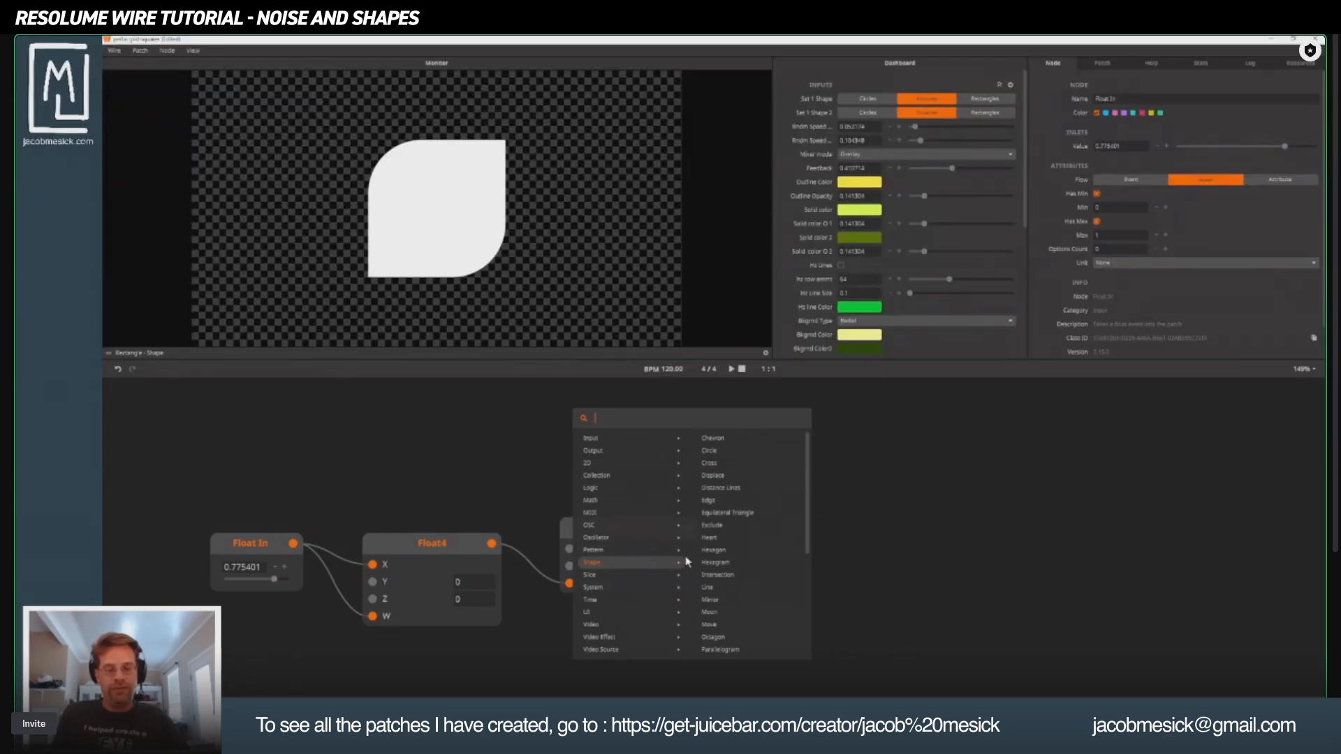
pyautogui.moveTo(714, 541)
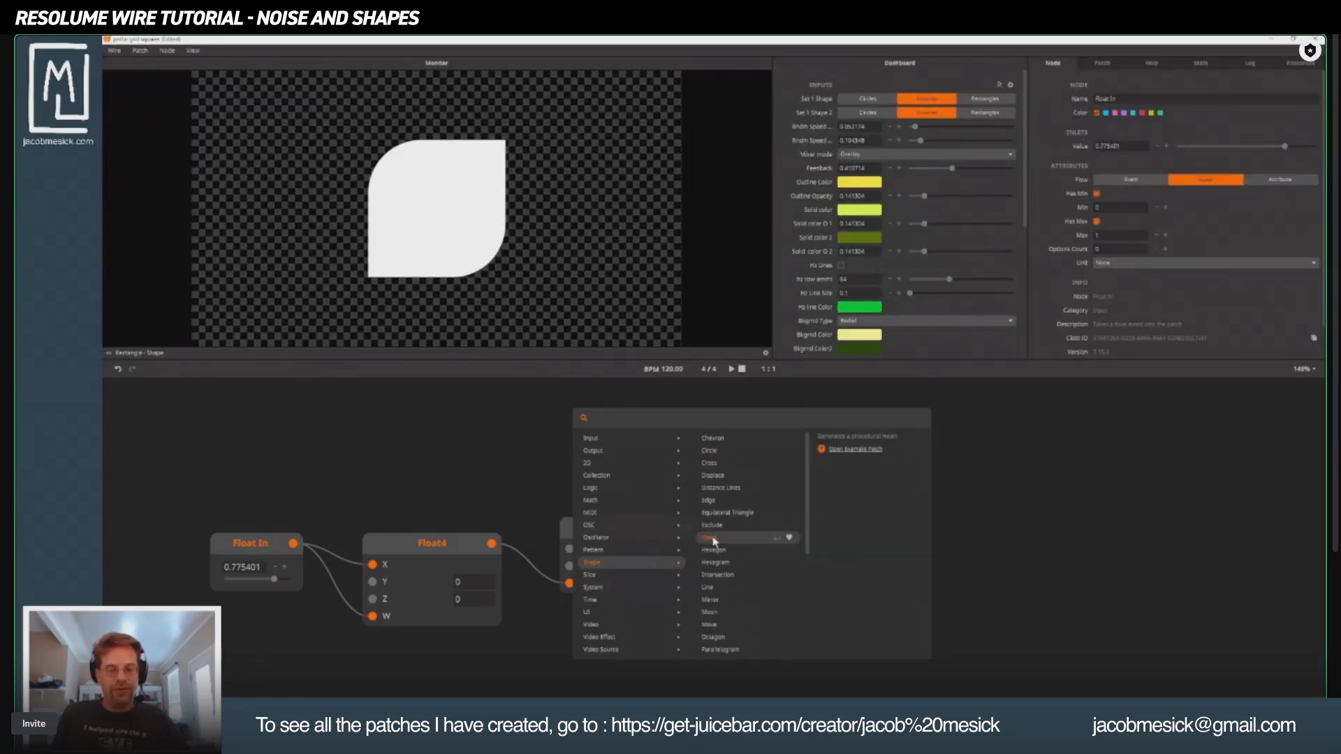
pyautogui.click(709, 463)
pyautogui.moveTo(639, 423); pyautogui.dragTo(578, 430)
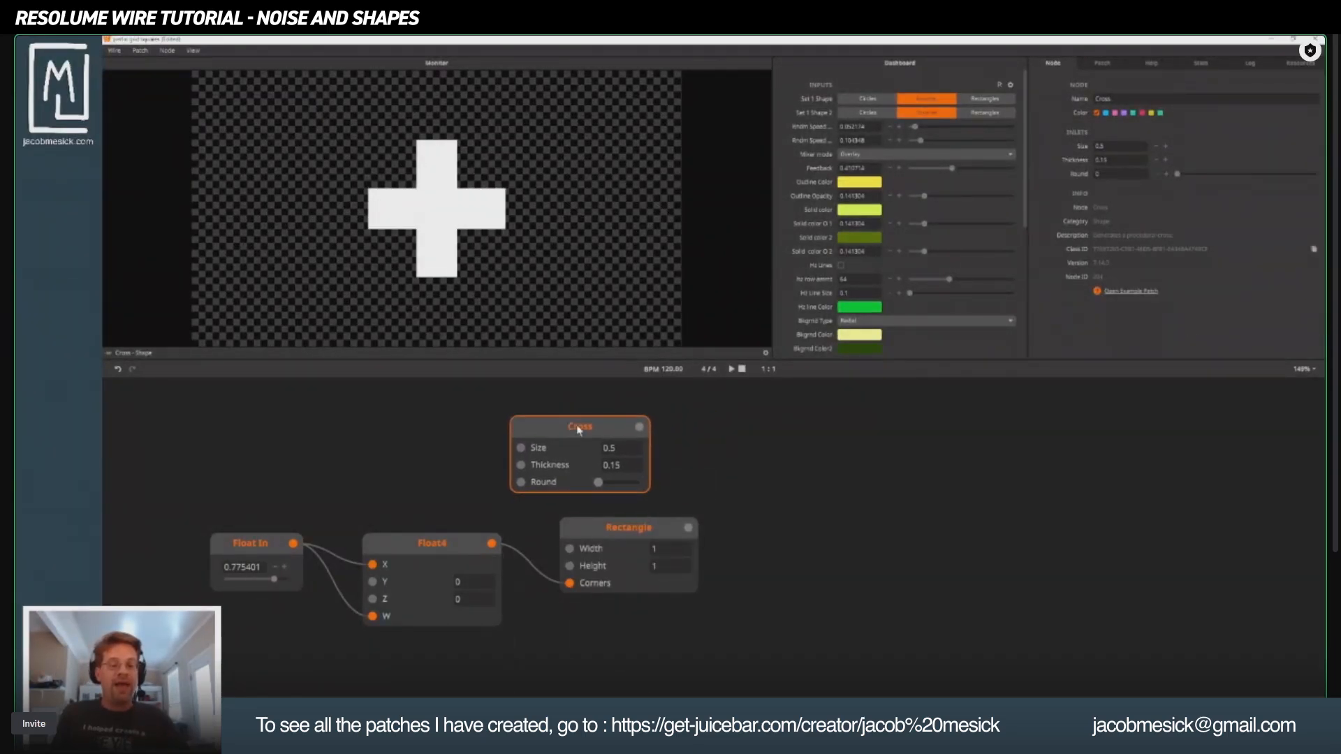
# Preview the Rectangle and Cross shapes in turn in the monitor, and line up the Cross node above the Rectangle.
pyautogui.moveTo(646, 530); pyautogui.dragTo(642, 528)
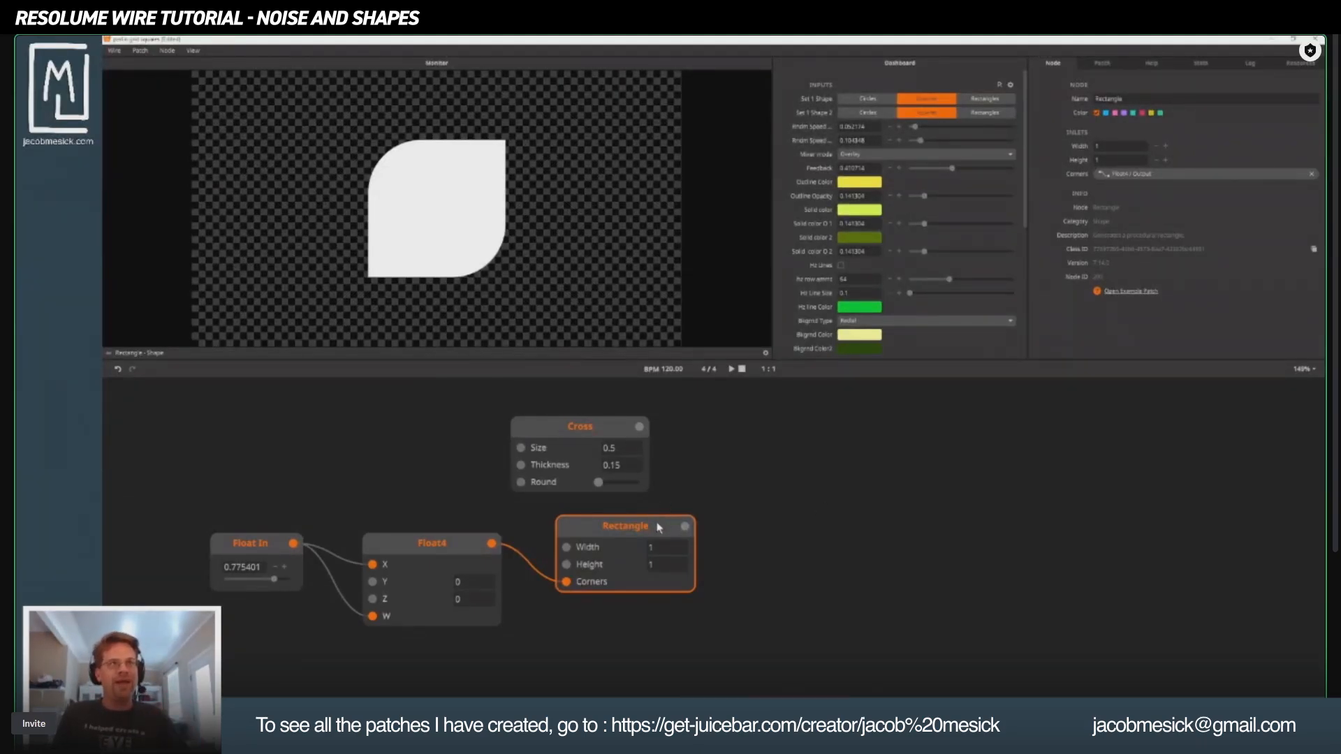
pyautogui.click(733, 458)
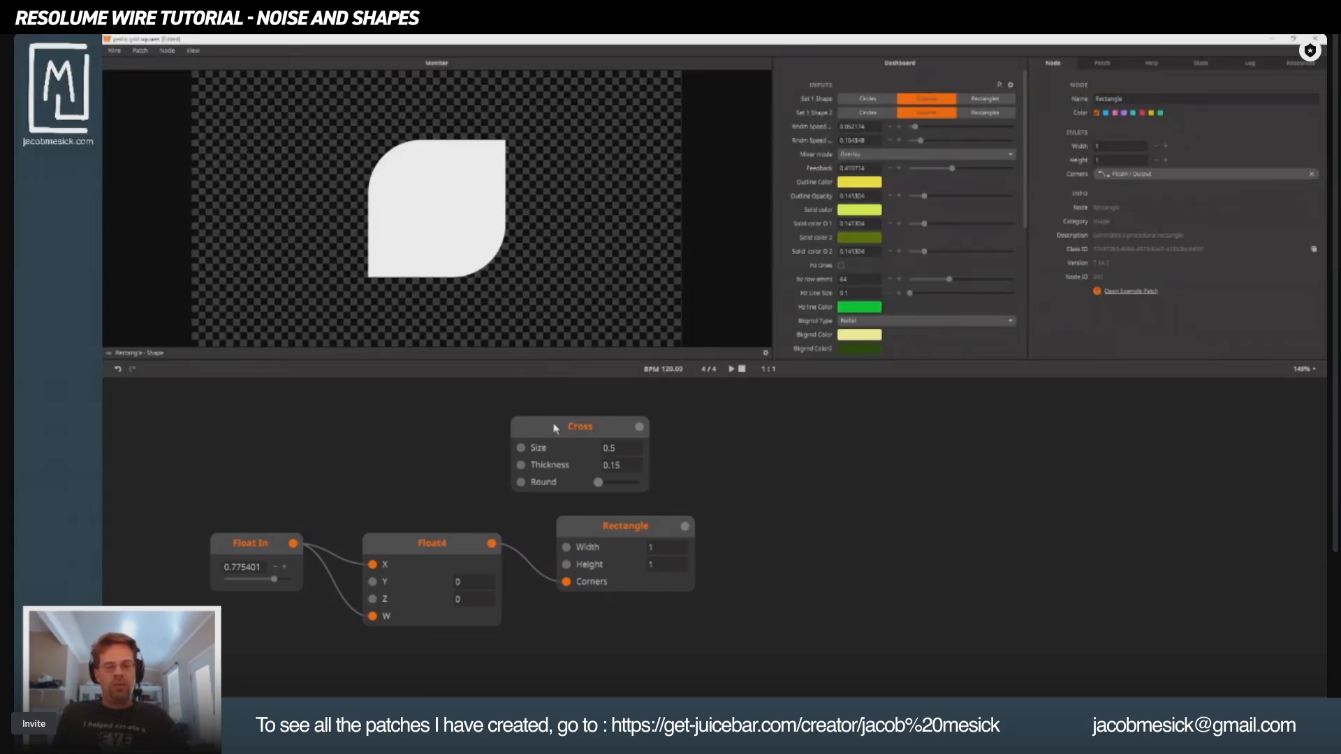
pyautogui.moveTo(555, 428); pyautogui.dragTo(589, 421)
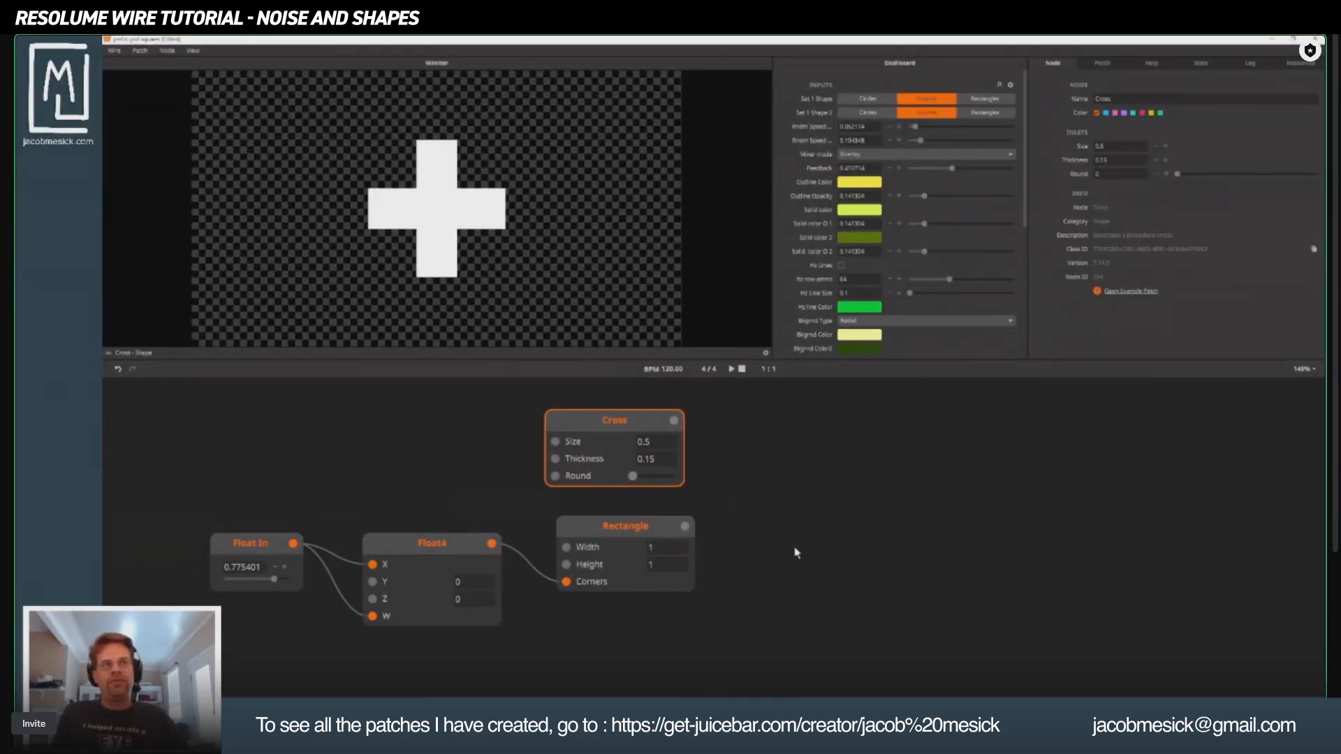
# Add a Move node and place it beside the Cross node.
pyautogui.doubleClick(866, 480)
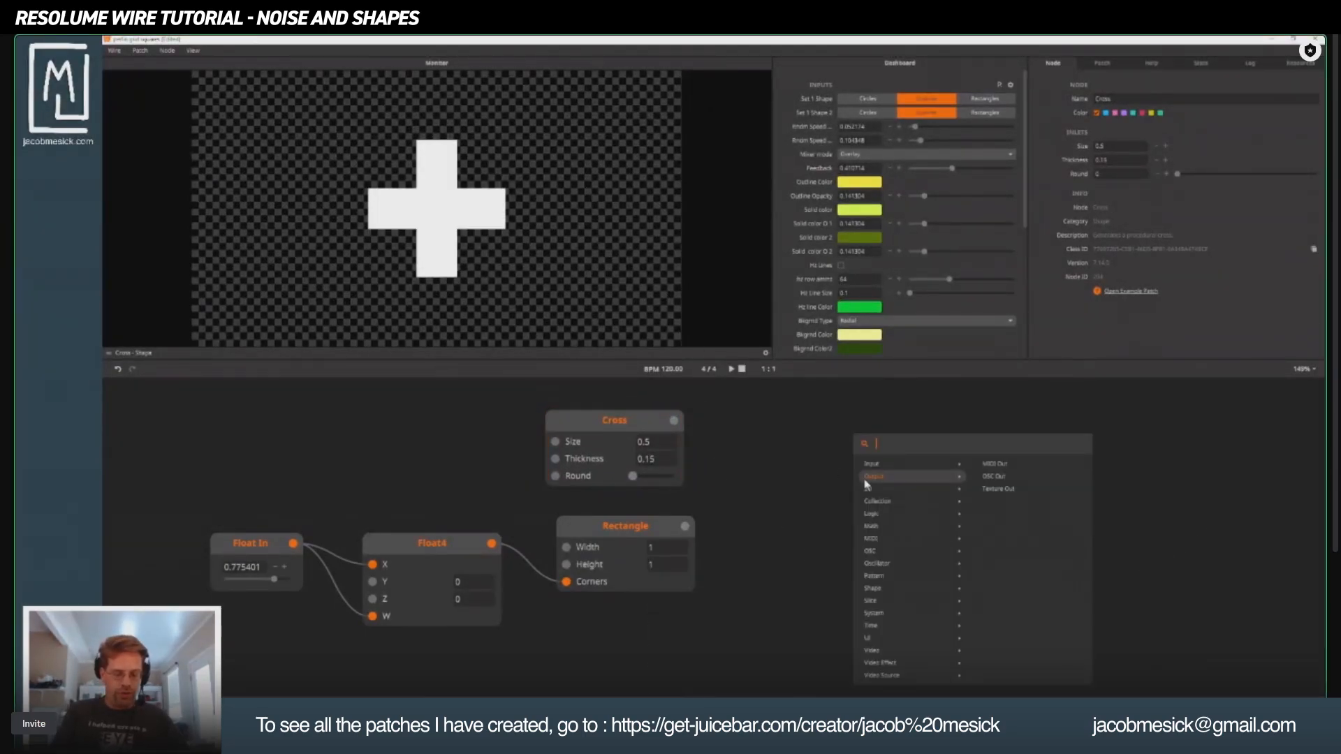
pyautogui.write('move')
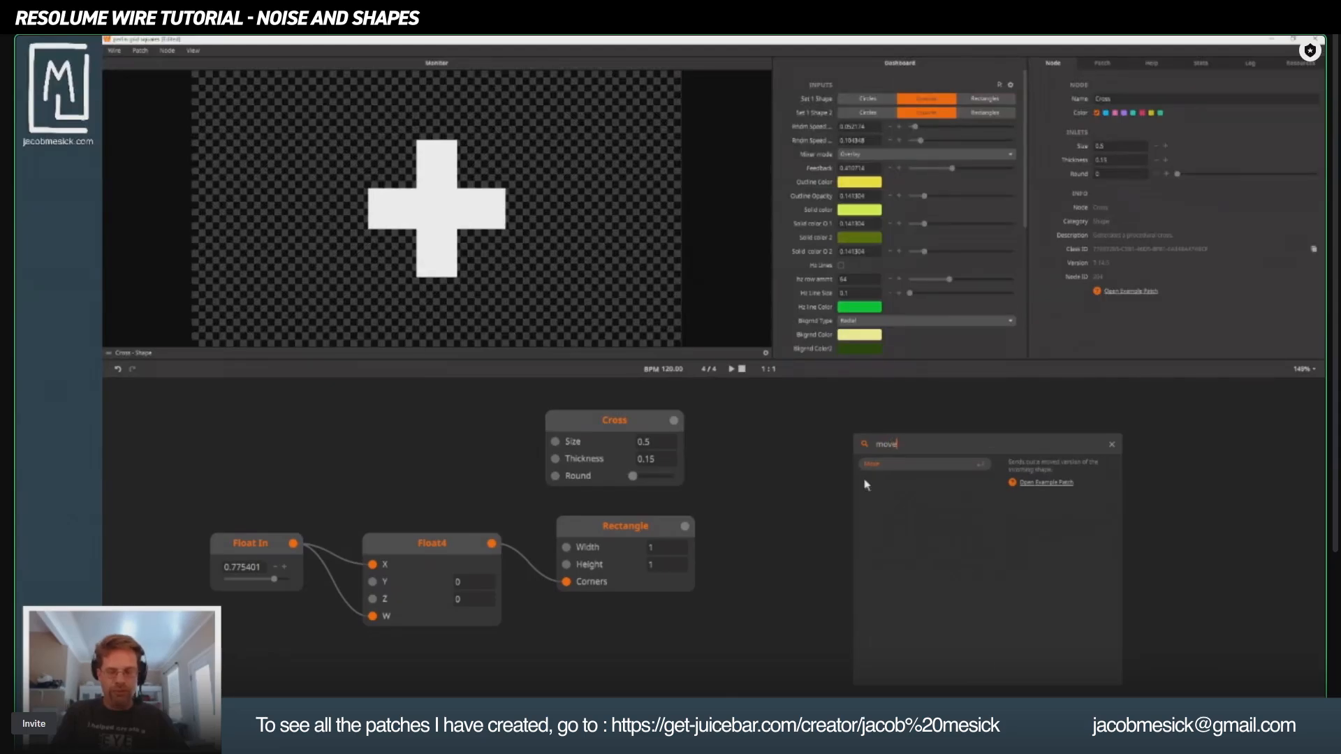
pyautogui.press('Return')
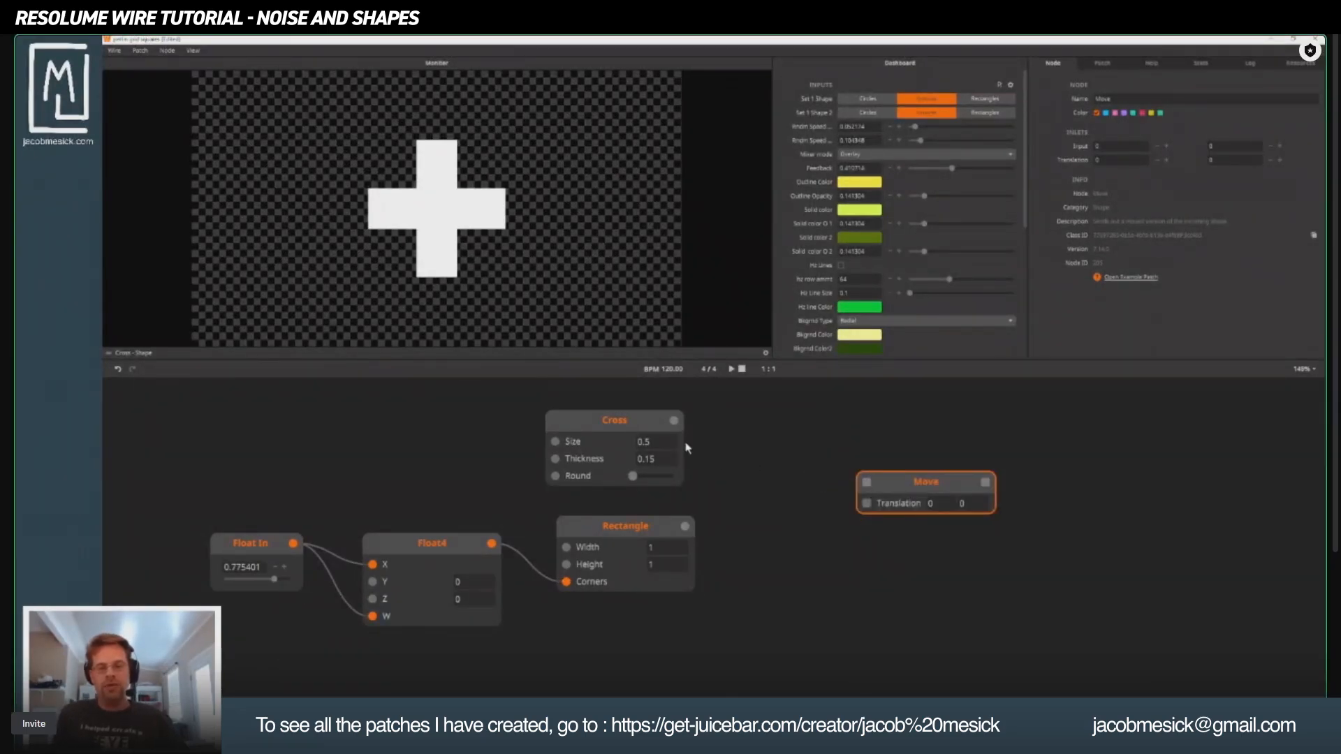
pyautogui.moveTo(929, 485); pyautogui.dragTo(848, 447)
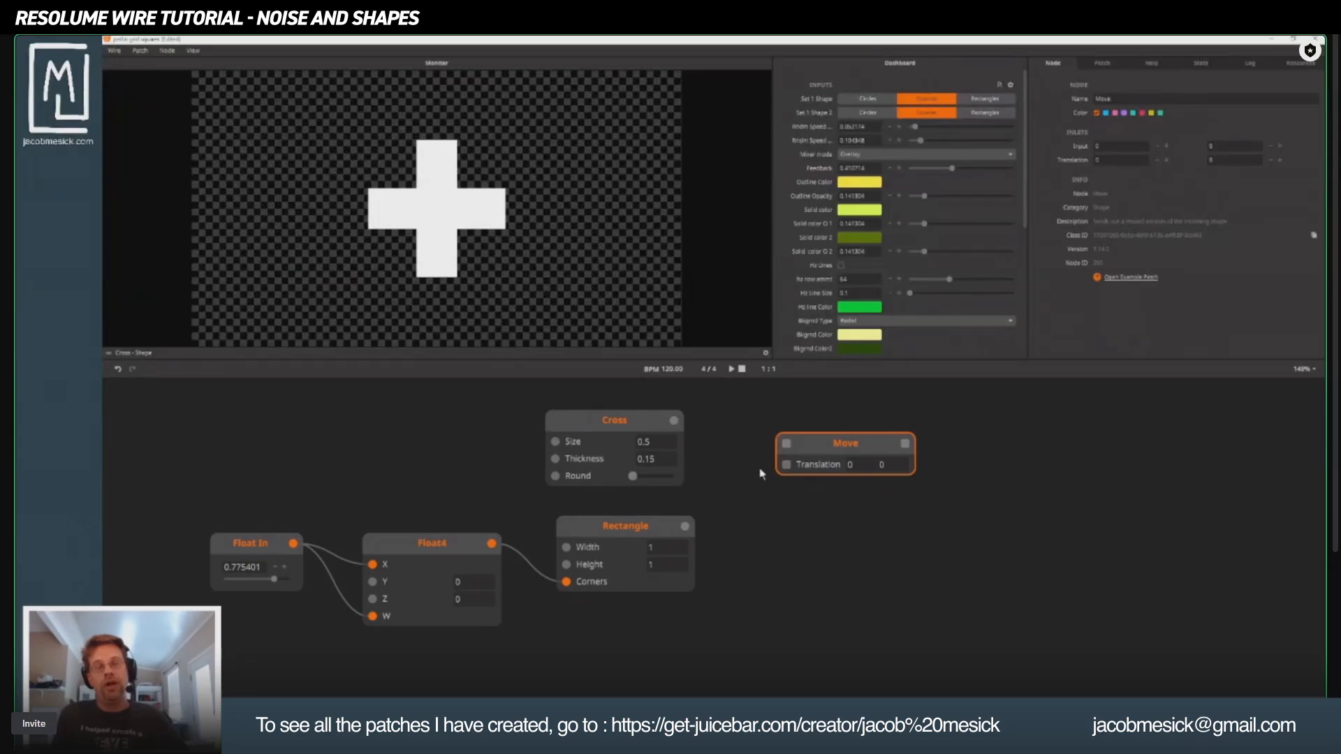
pyautogui.doubleClick(965, 583)
pyautogui.write('tra')
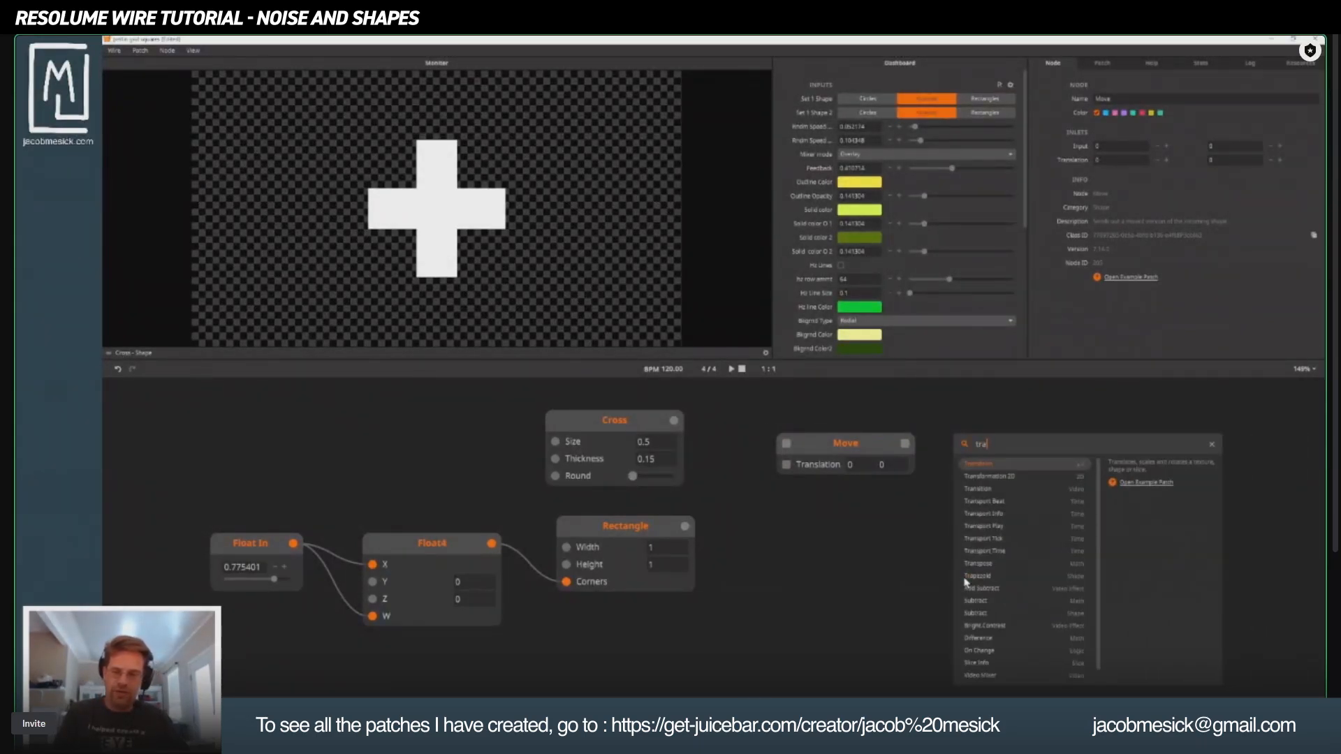
pyautogui.click(983, 477)
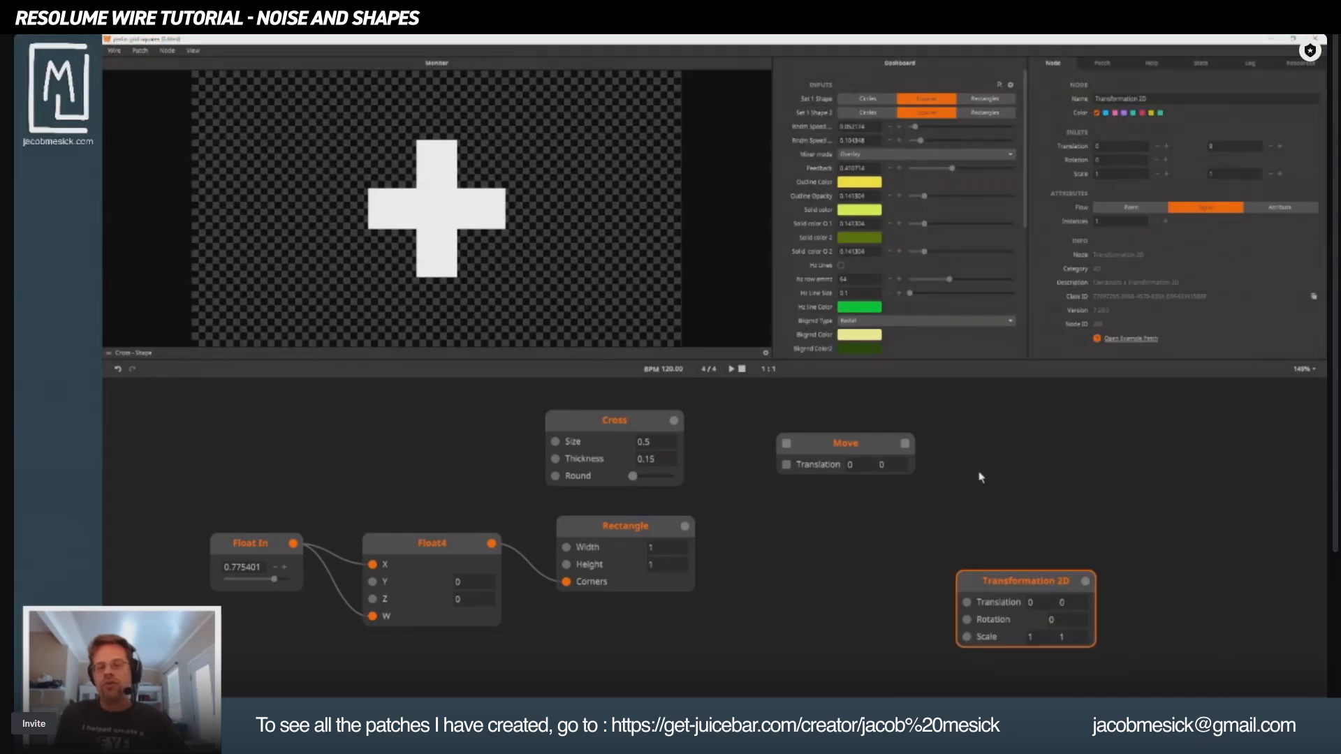
pyautogui.press('Delete')
# Add a Transform node below the Move node, then delete it.
pyautogui.doubleClick(1002, 586)
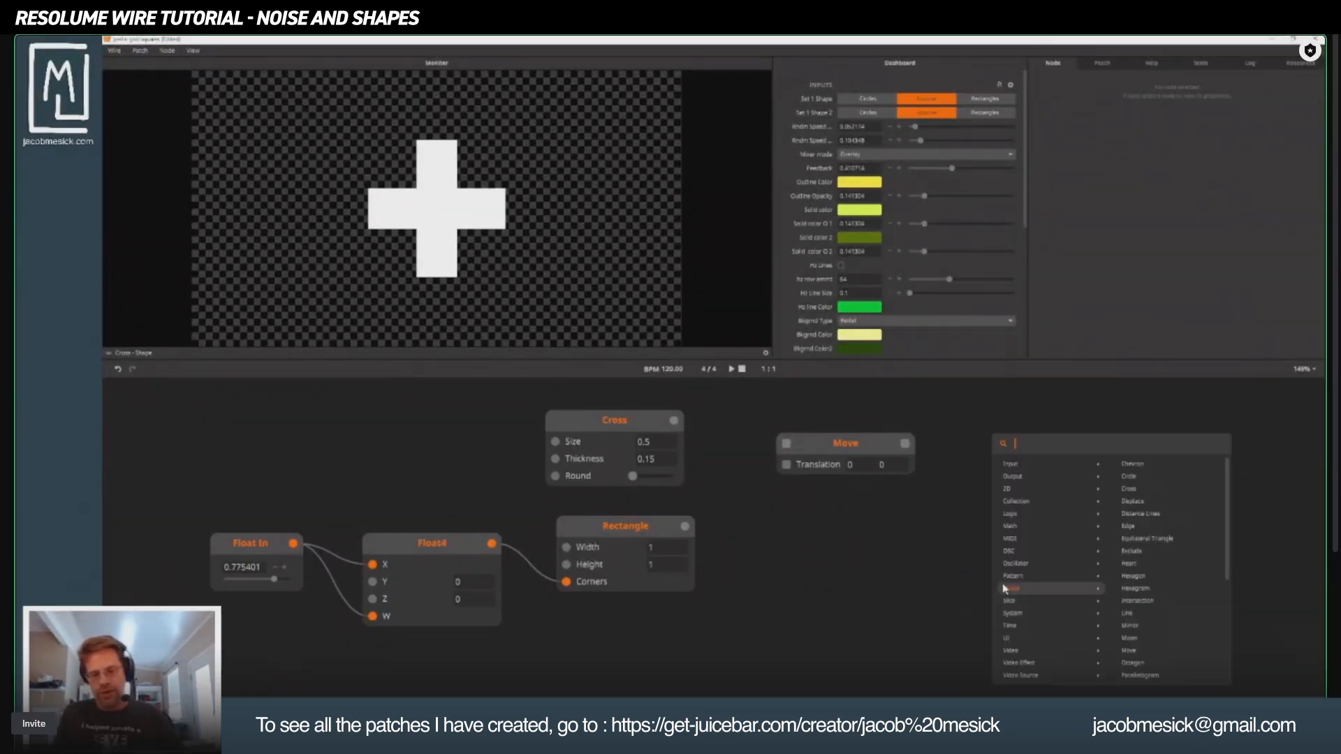
pyautogui.write('tran')
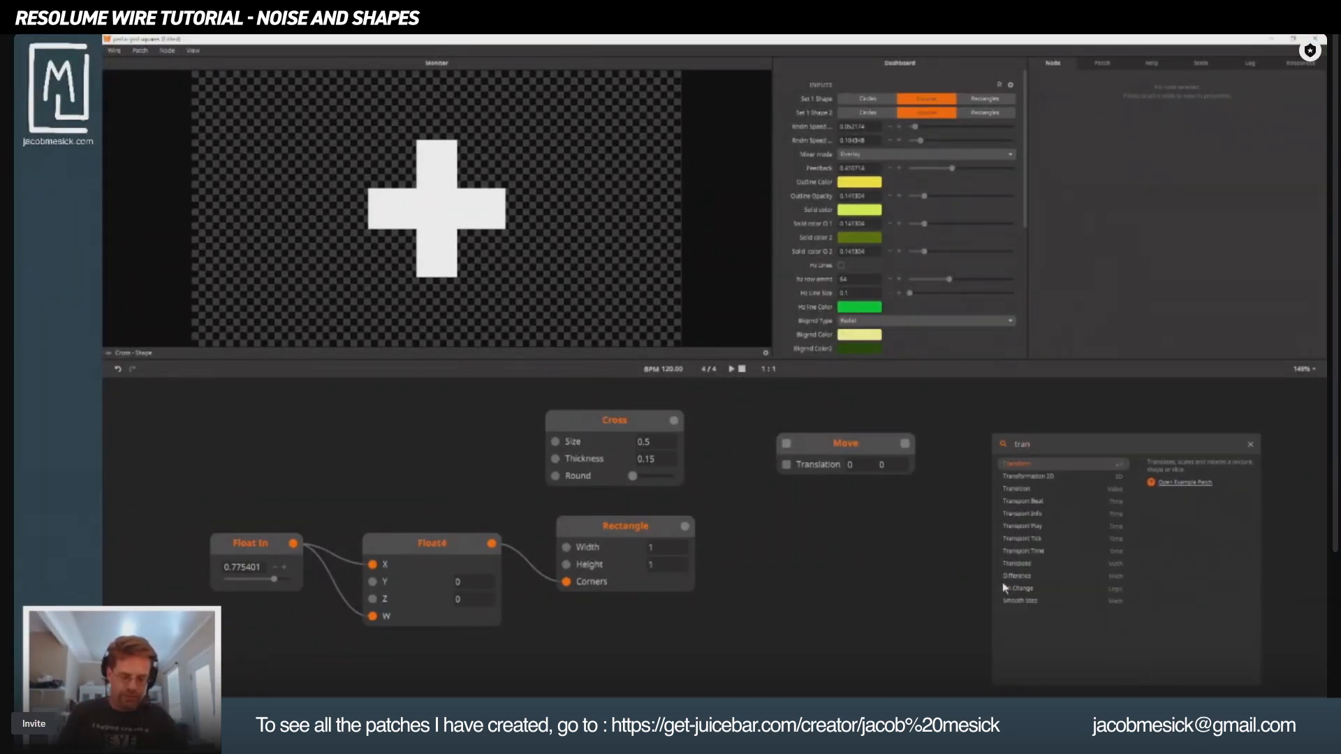
pyautogui.write('s')
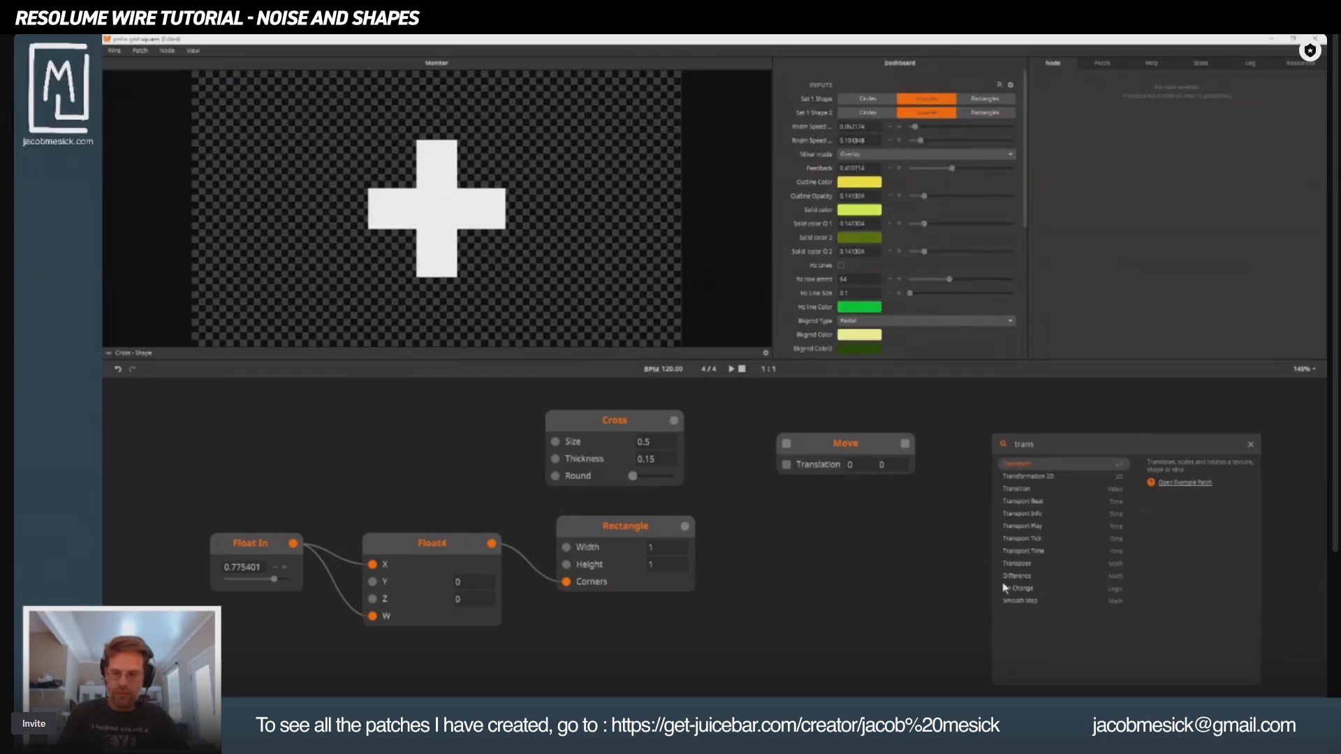
pyautogui.click(1019, 464)
pyautogui.moveTo(1045, 590); pyautogui.dragTo(825, 500)
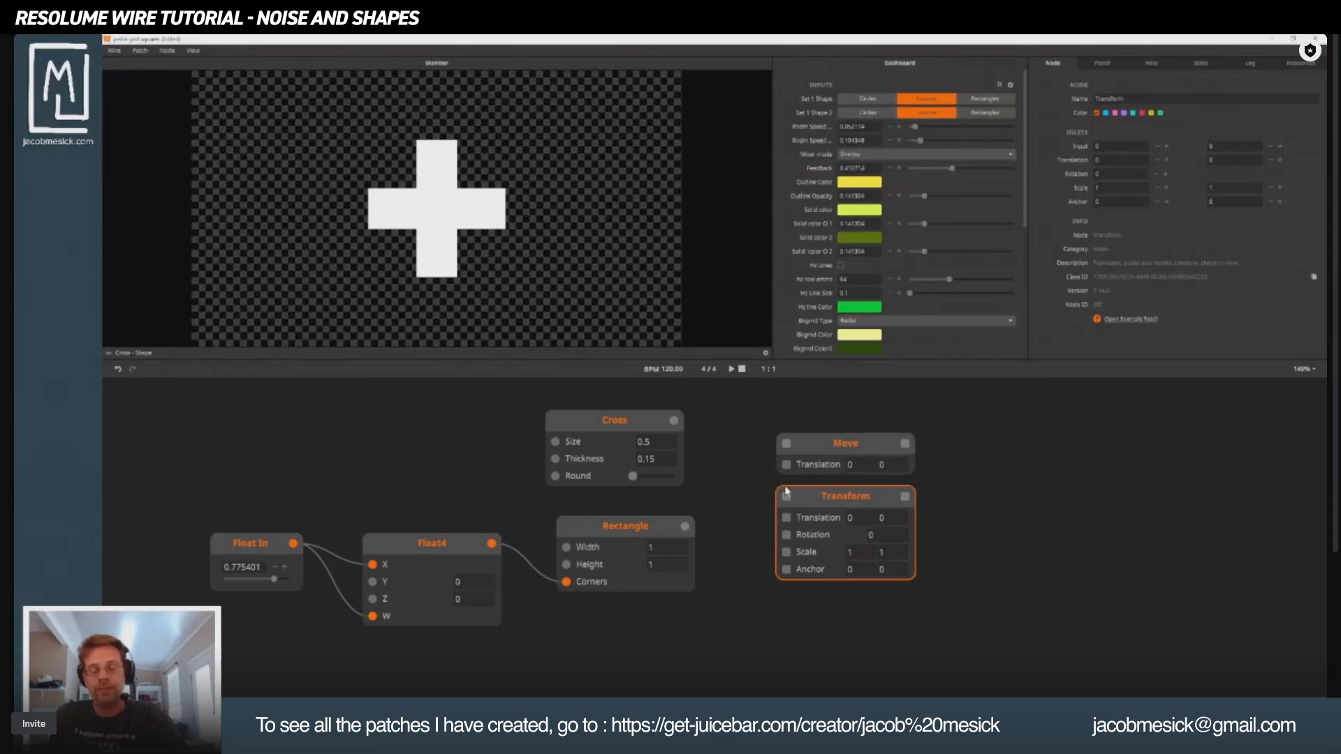
pyautogui.moveTo(793, 504); pyautogui.dragTo(836, 526)
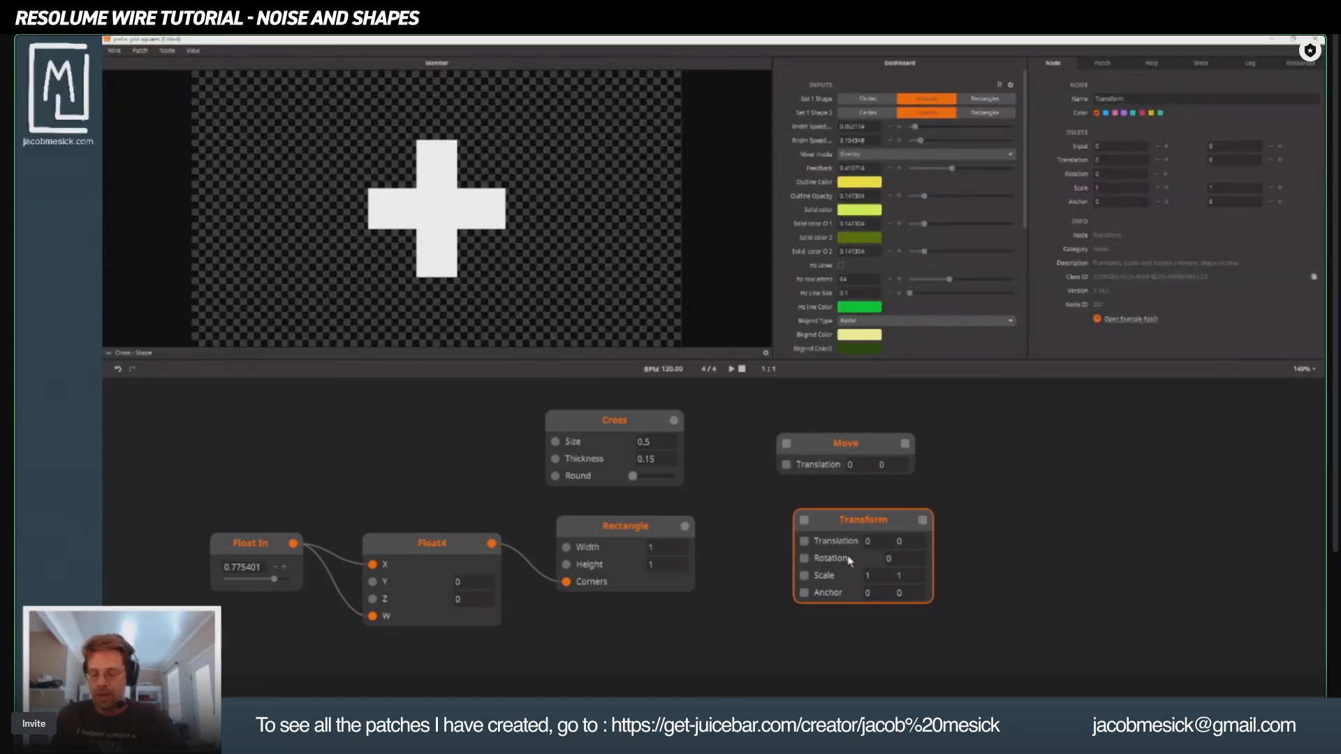
pyautogui.press('Delete')
# Bring the Move node closer to the Cross node, connect the Cross output to its input, and set its X translation to 0.4.
pyautogui.click(833, 449)
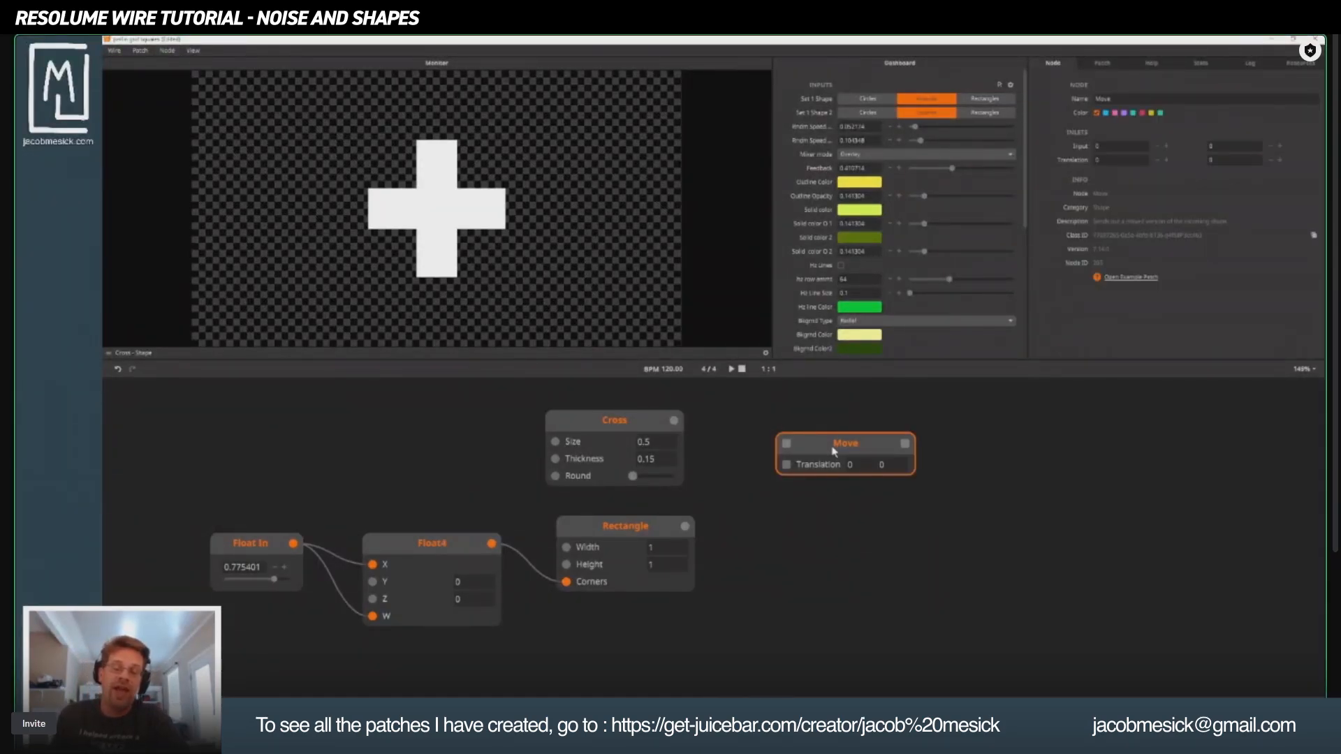
pyautogui.moveTo(833, 451); pyautogui.dragTo(775, 491)
pyautogui.moveTo(675, 422); pyautogui.dragTo(812, 445)
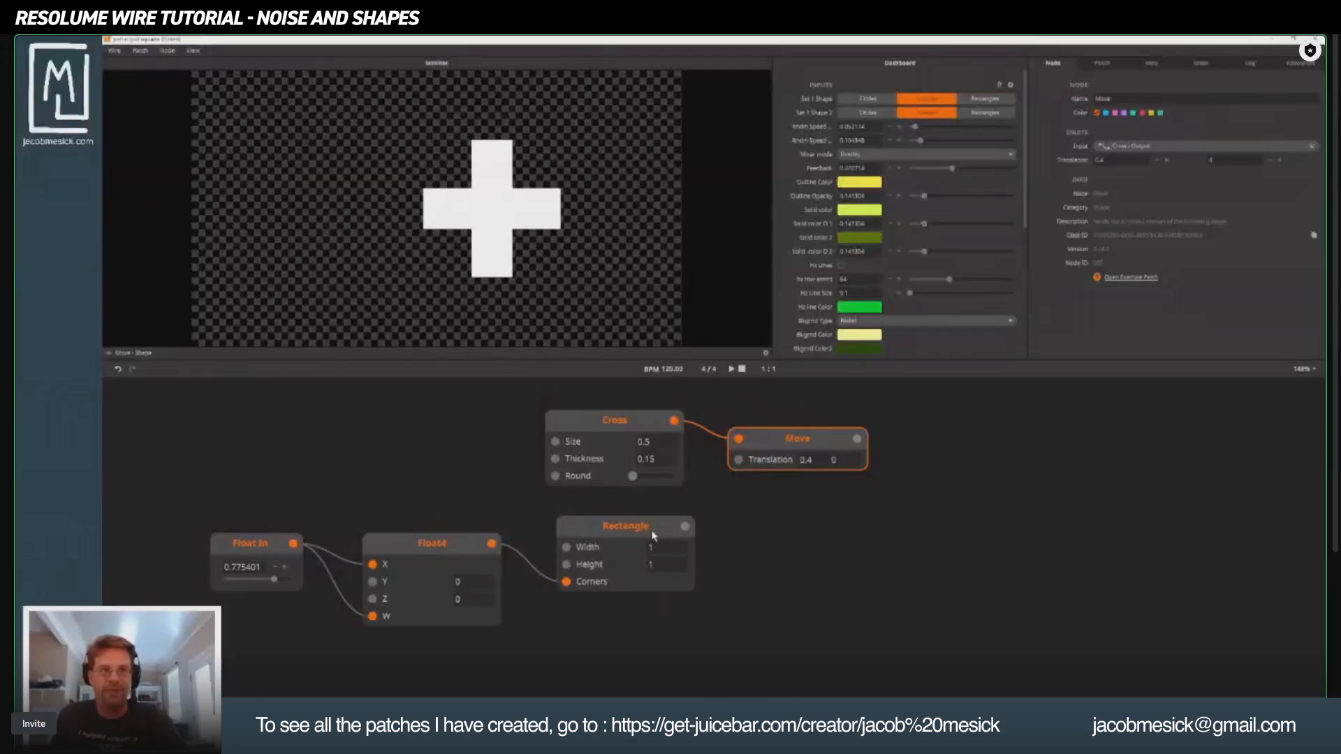
# Add the shape version of the Subtract node and place it beside the Move node.
pyautogui.click(795, 554)
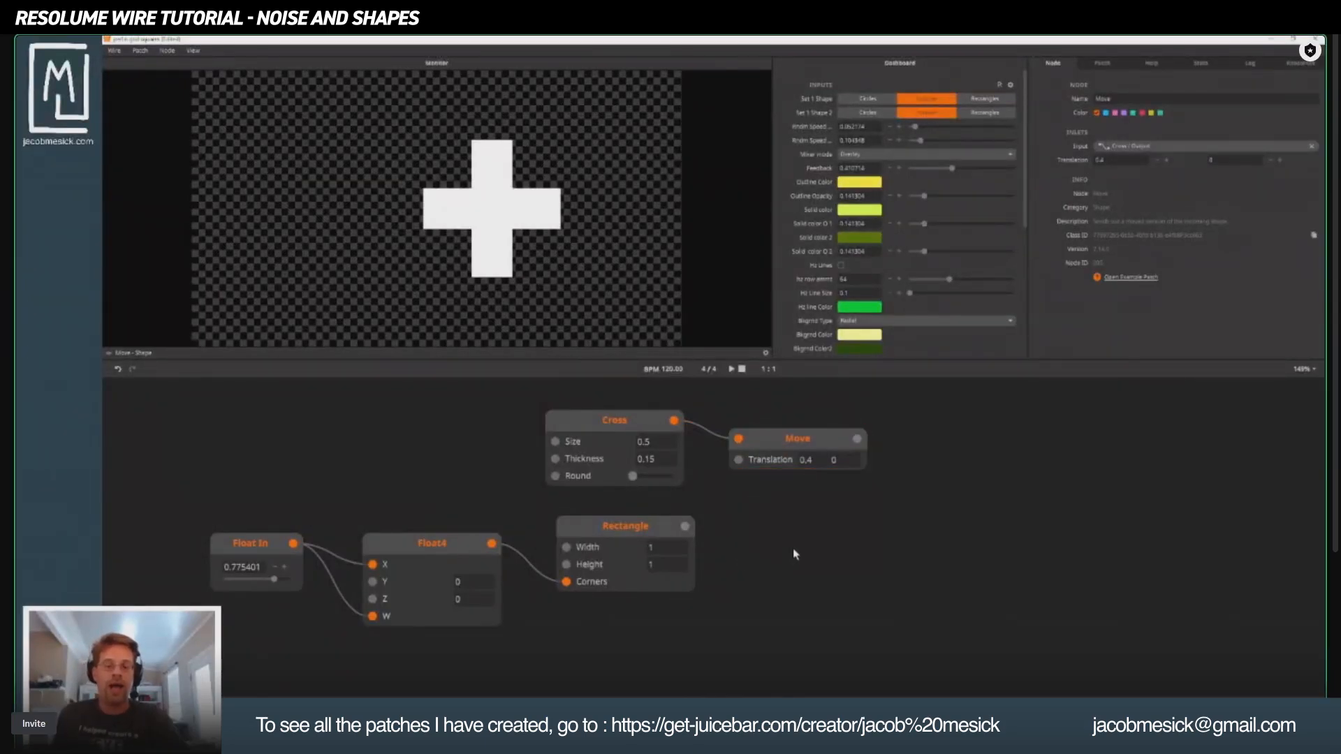
pyautogui.doubleClick(794, 552)
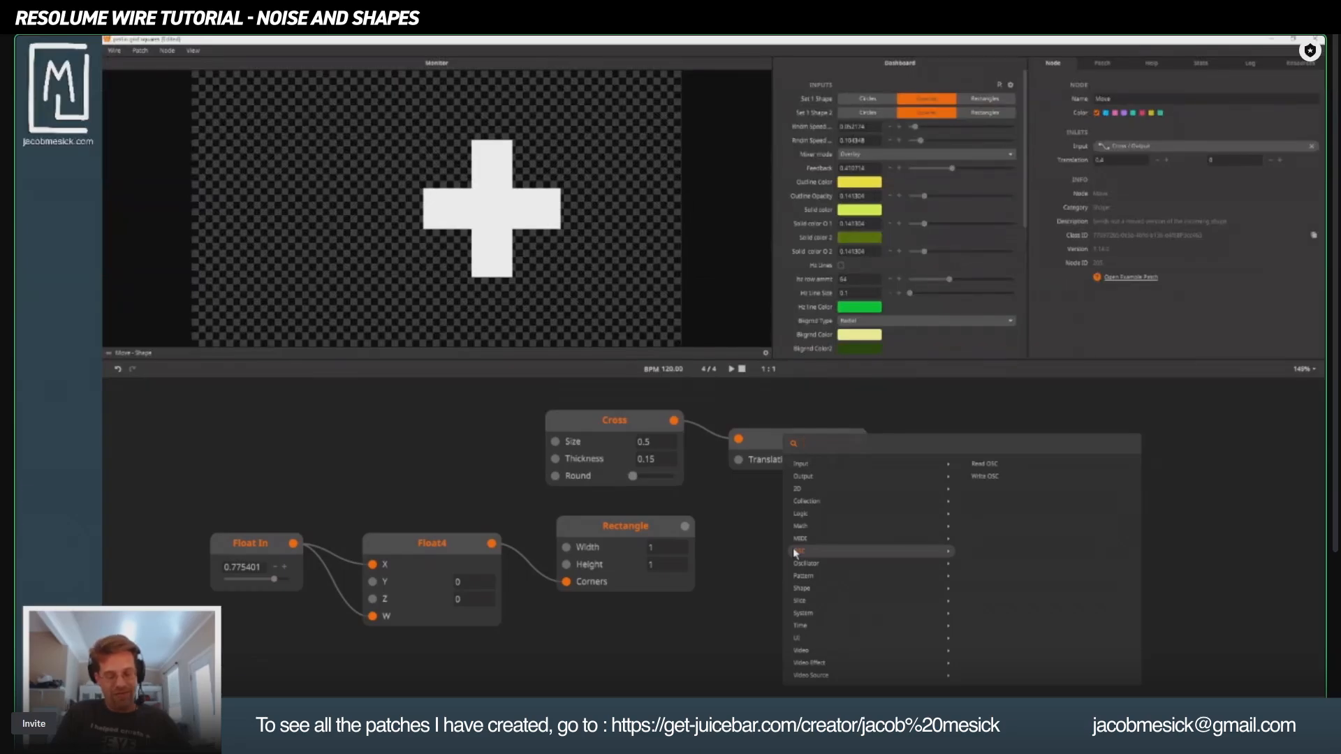
pyautogui.write('subt')
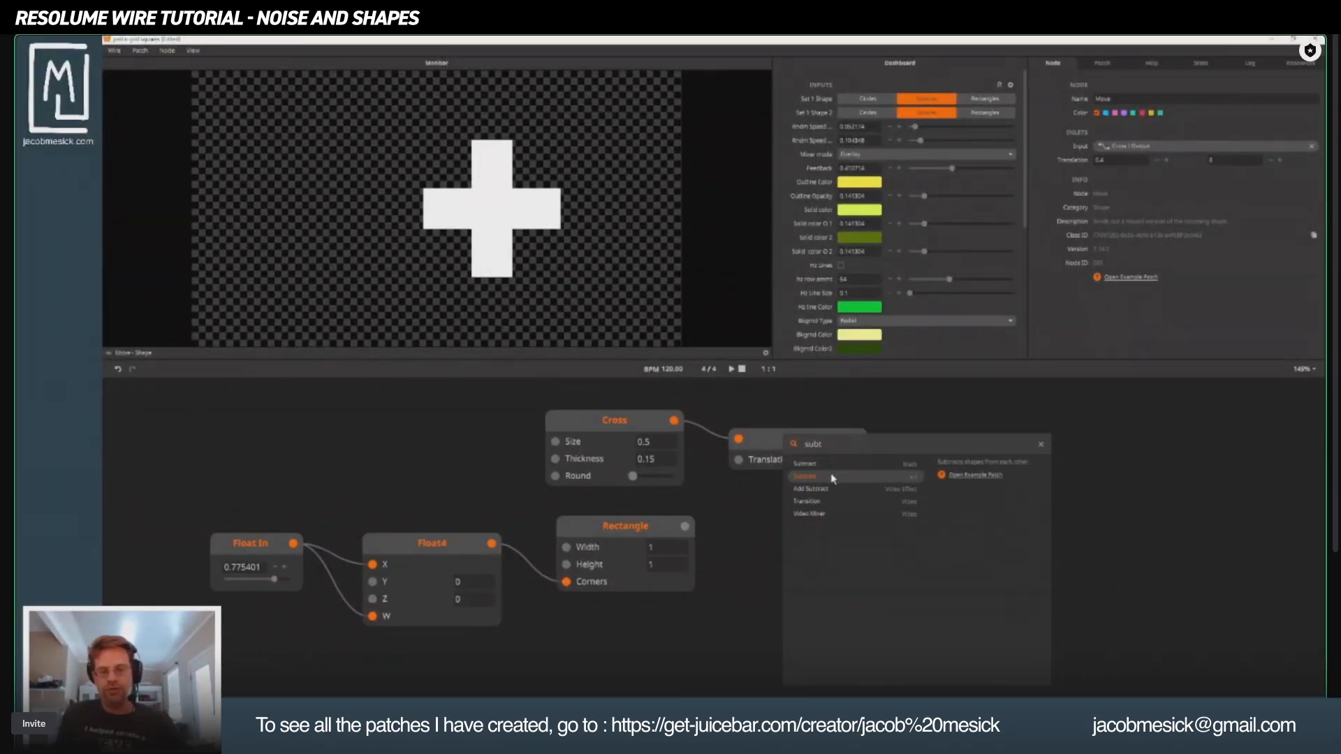
pyautogui.doubleClick(841, 477)
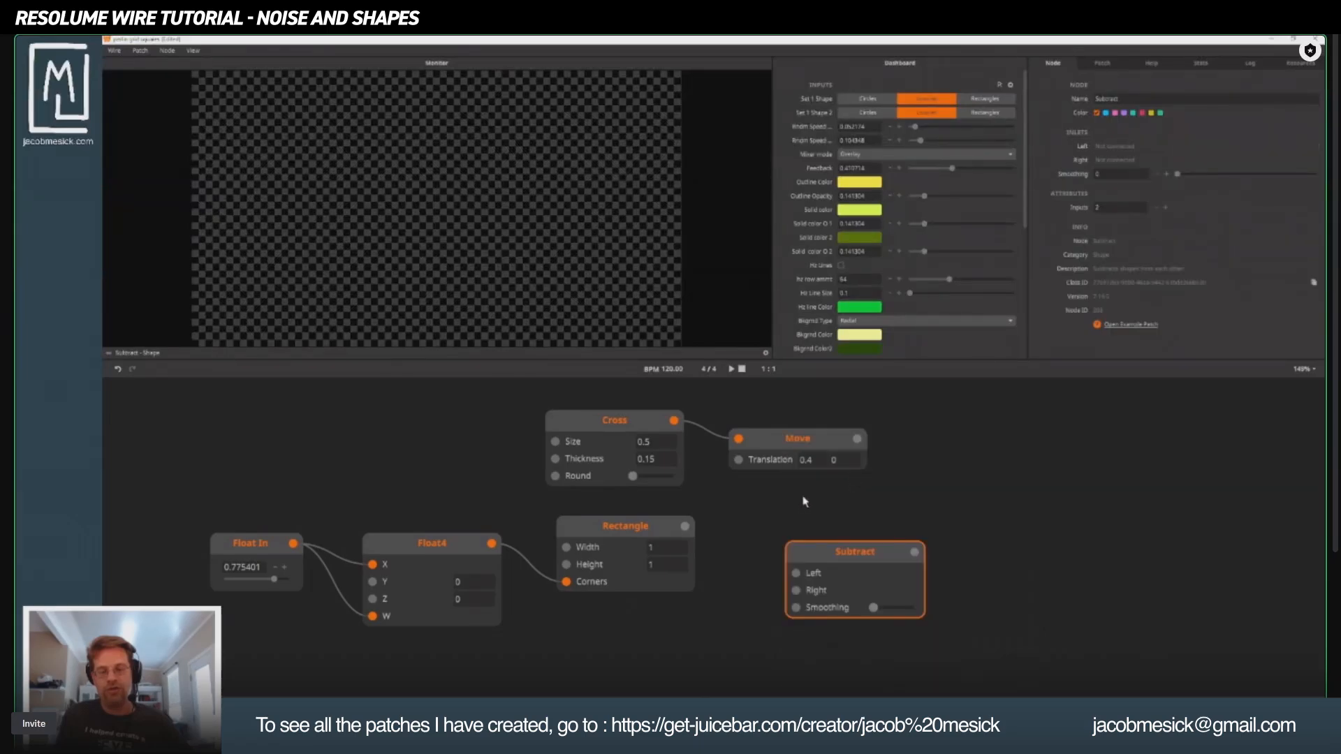
pyautogui.moveTo(845, 551); pyautogui.dragTo(959, 441)
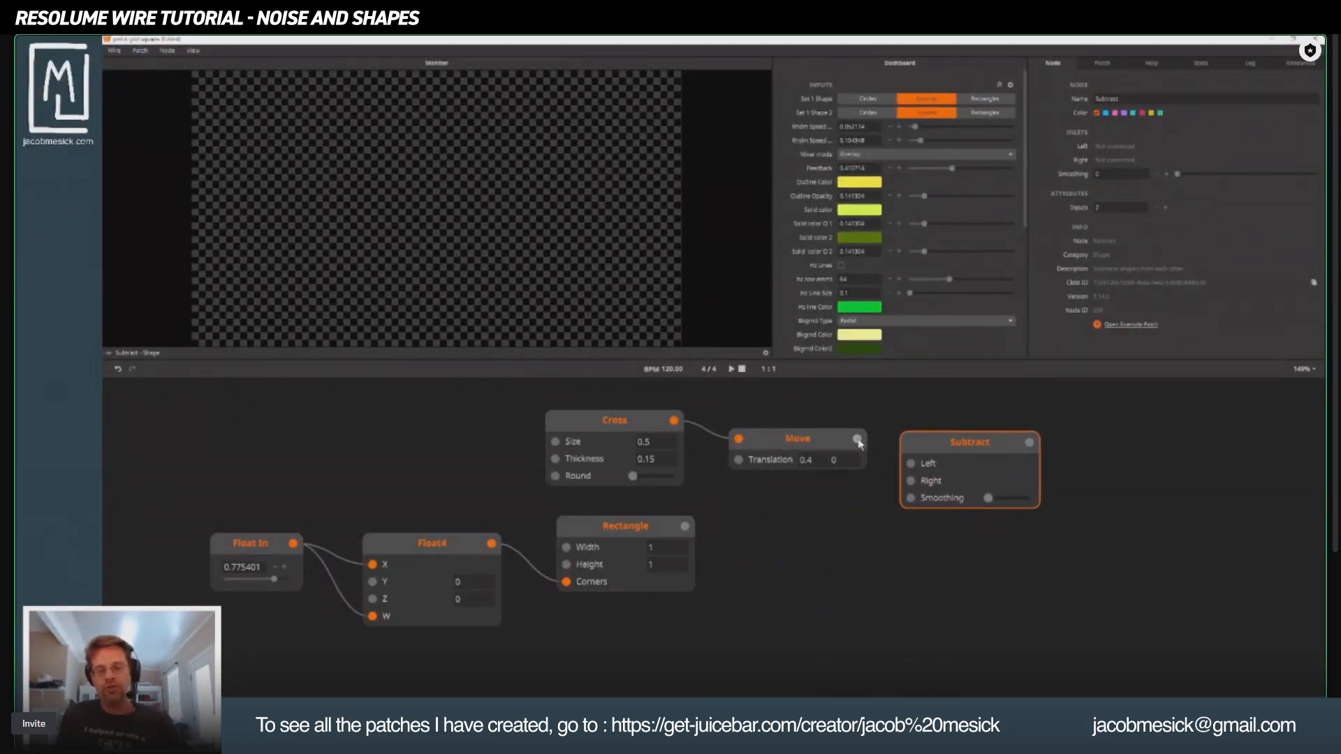
# Connect the Move output to Subtract's Left input and the Rectangle output to its Right input.
pyautogui.moveTo(856, 438); pyautogui.dragTo(911, 467)
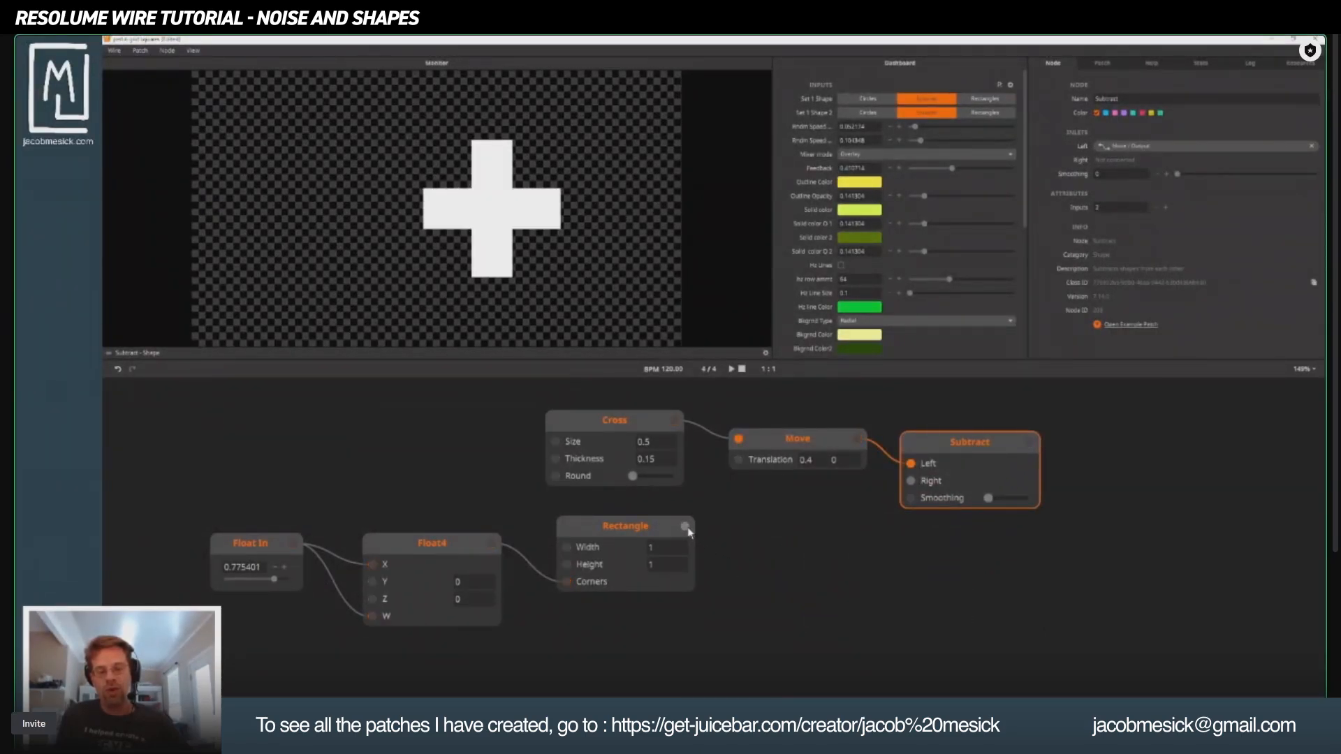
pyautogui.moveTo(685, 526); pyautogui.dragTo(911, 481)
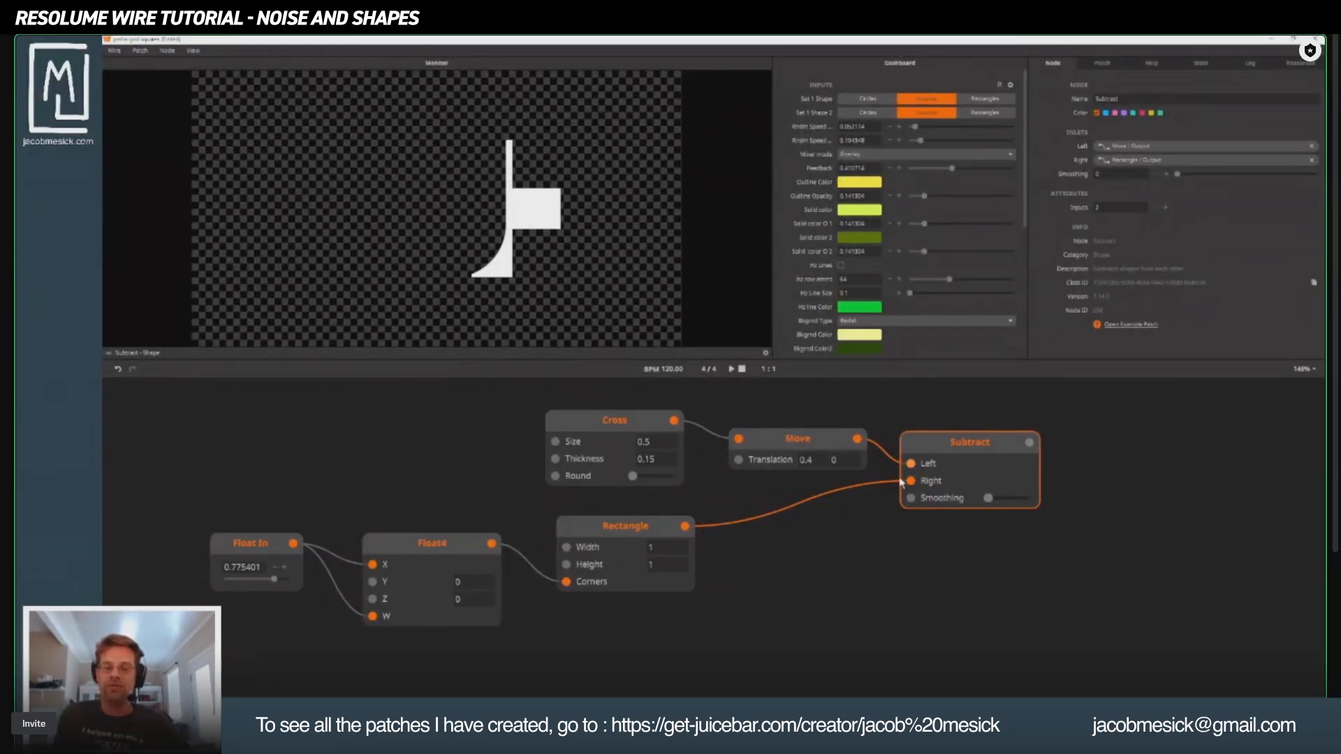
pyautogui.moveTo(808, 461)
pyautogui.mouseDown()
pyautogui.moveTo(819, 483)
pyautogui.moveTo(826, 465)
pyautogui.mouseUp()
# Preview the Cross, Move, Rectangle and Subtract nodes in turn to compare their shapes.
pyautogui.click(598, 423)
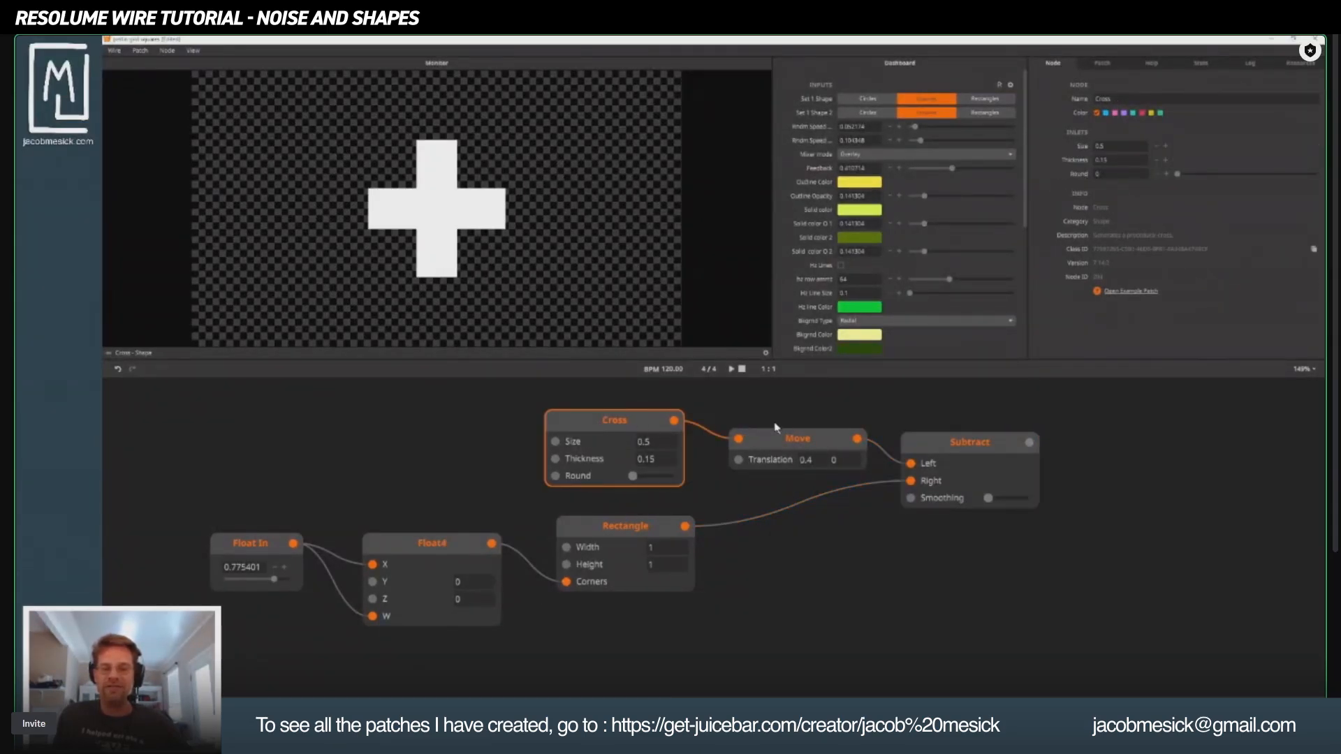
pyautogui.moveTo(787, 446); pyautogui.dragTo(787, 450)
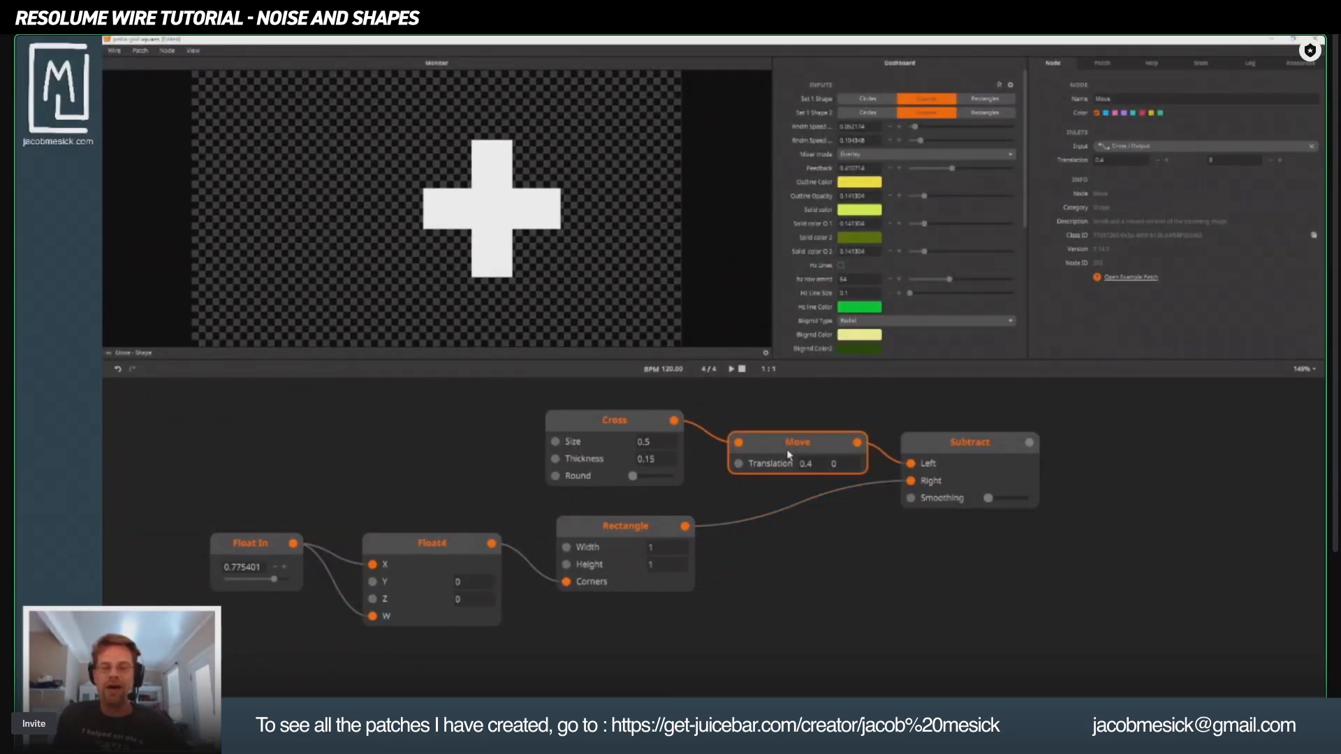
pyautogui.click(626, 525)
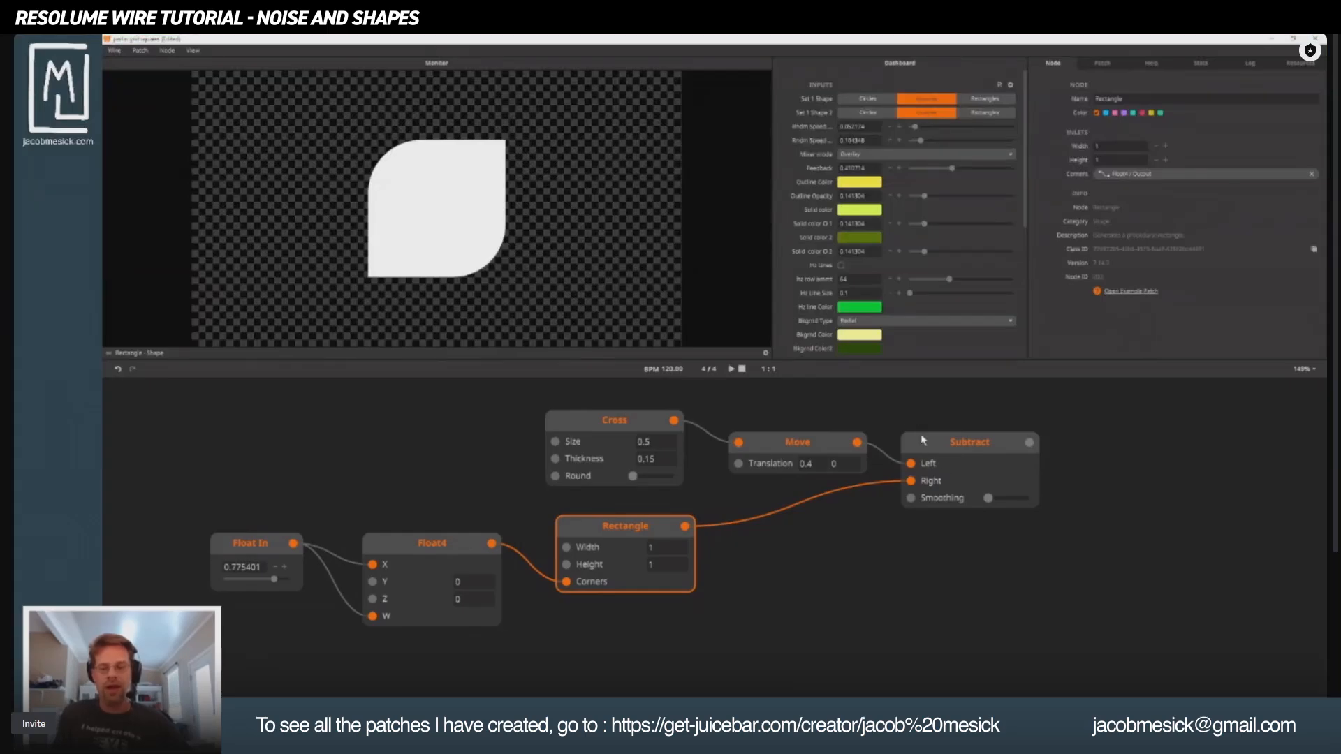
pyautogui.click(947, 445)
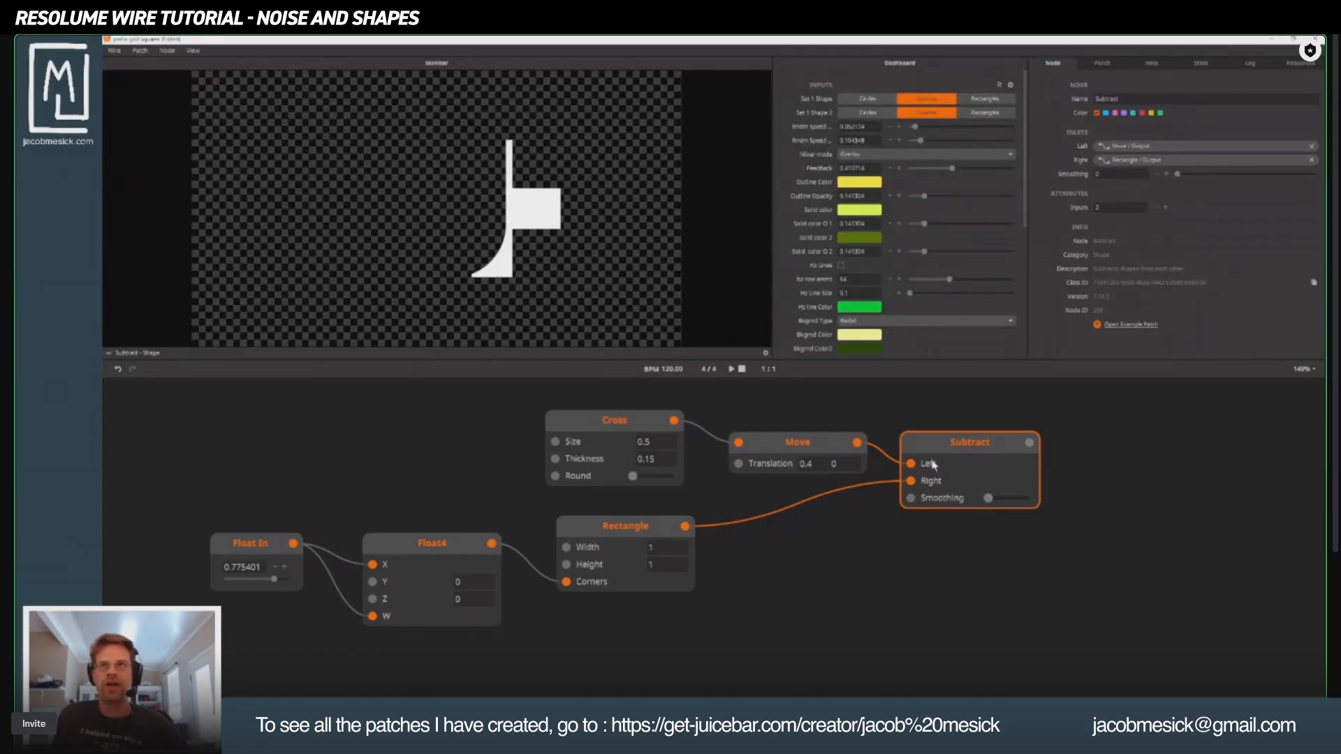
# Give the Subtract node slight smoothing and swap its inputs so Rectangle feeds Left and Move feeds Right.
pyautogui.moveTo(946, 447); pyautogui.dragTo(988, 450)
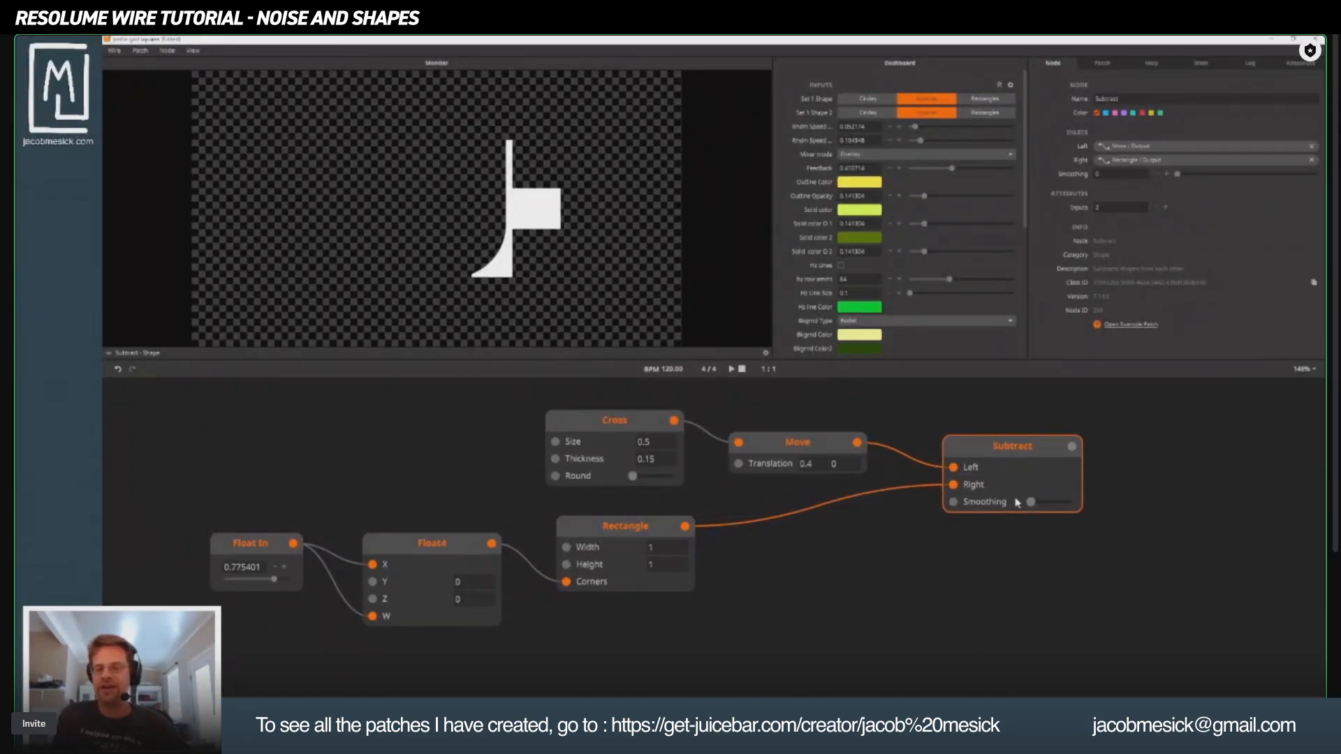
pyautogui.moveTo(1032, 503)
pyautogui.mouseDown()
pyautogui.moveTo(1051, 501)
pyautogui.moveTo(1033, 500)
pyautogui.mouseUp()
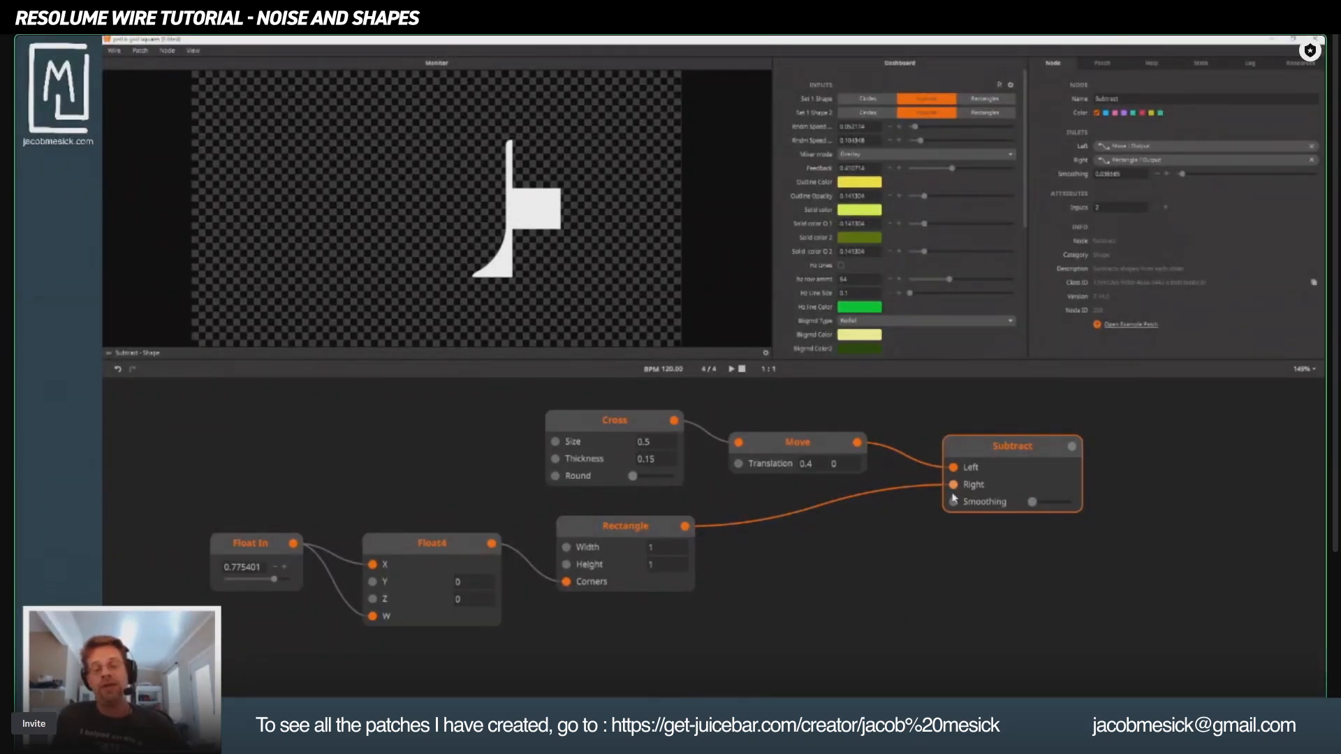
pyautogui.moveTo(952, 484); pyautogui.dragTo(953, 467)
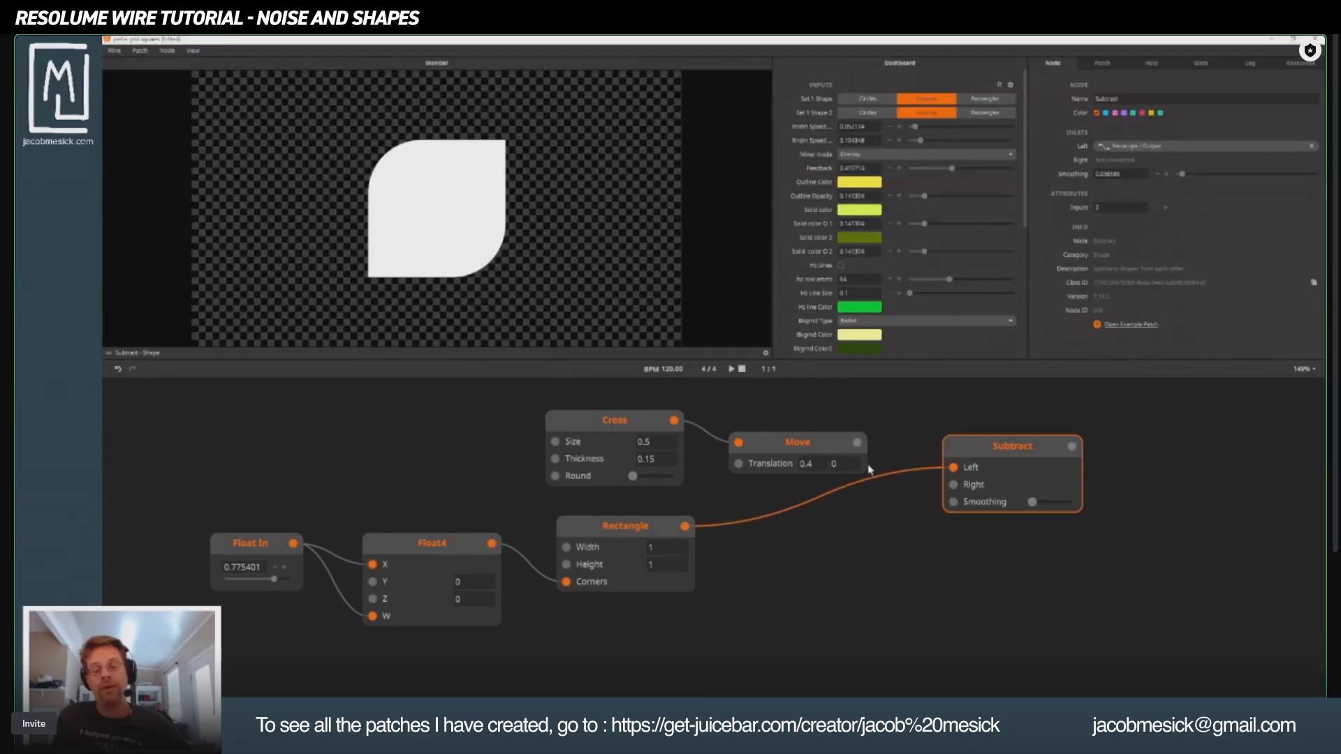
pyautogui.moveTo(857, 442); pyautogui.dragTo(954, 487)
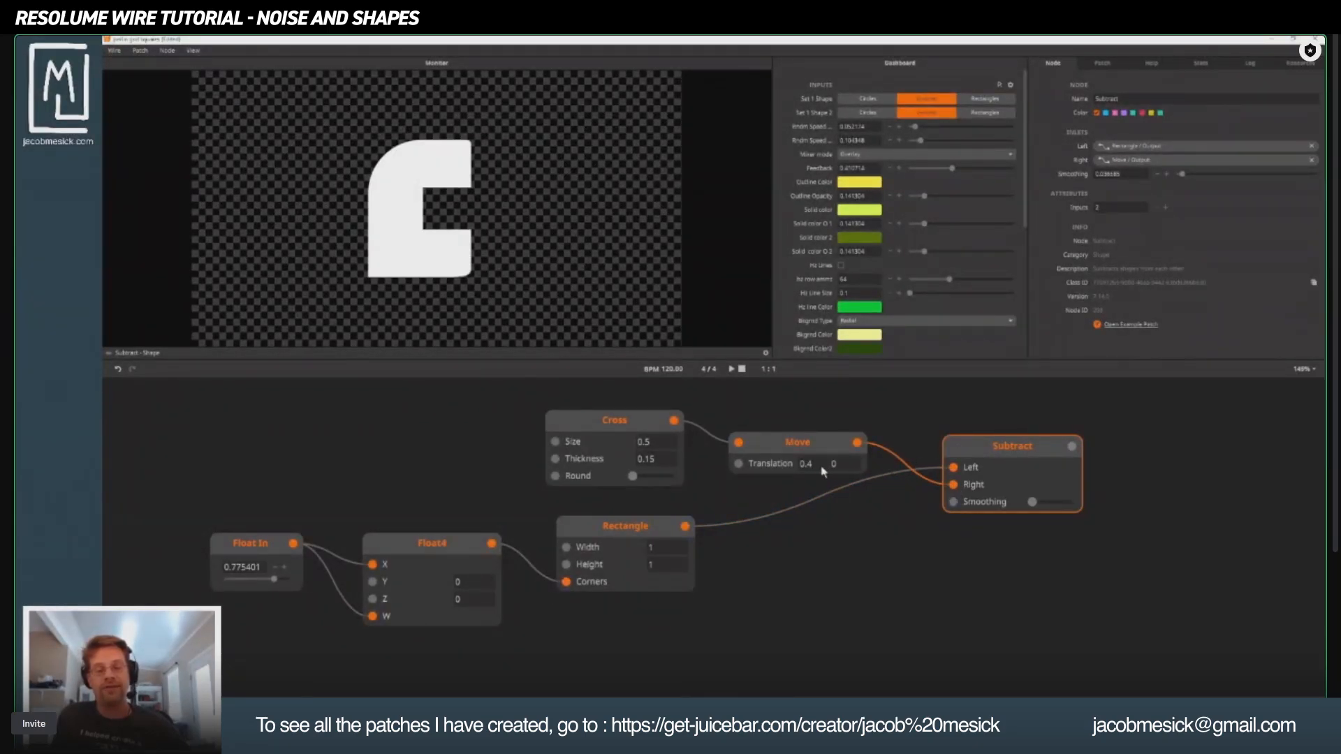
# Set the Move node's X translation to 0 and the Cross to size 0.43, thickness 0.05 and roundness about 0.3.
pyautogui.moveTo(815, 466); pyautogui.dragTo(820, 487)
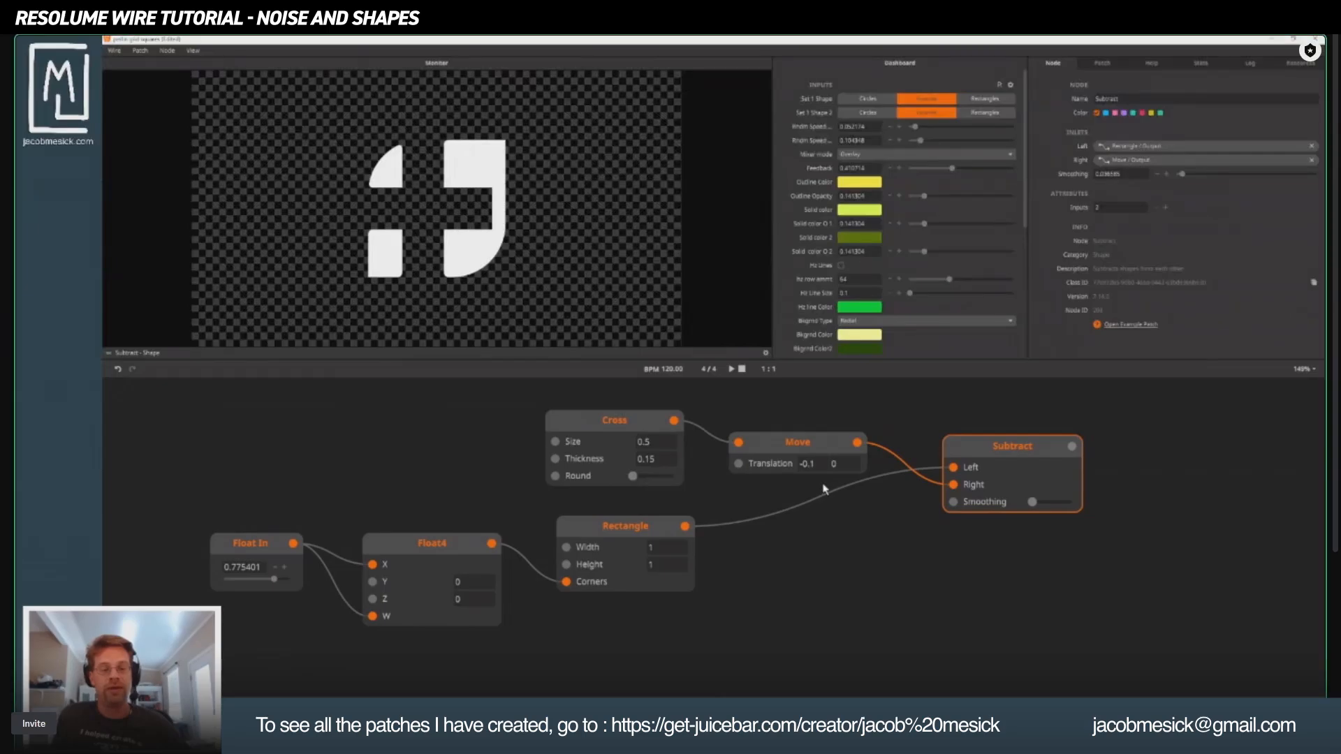
pyautogui.moveTo(658, 444); pyautogui.dragTo(664, 482)
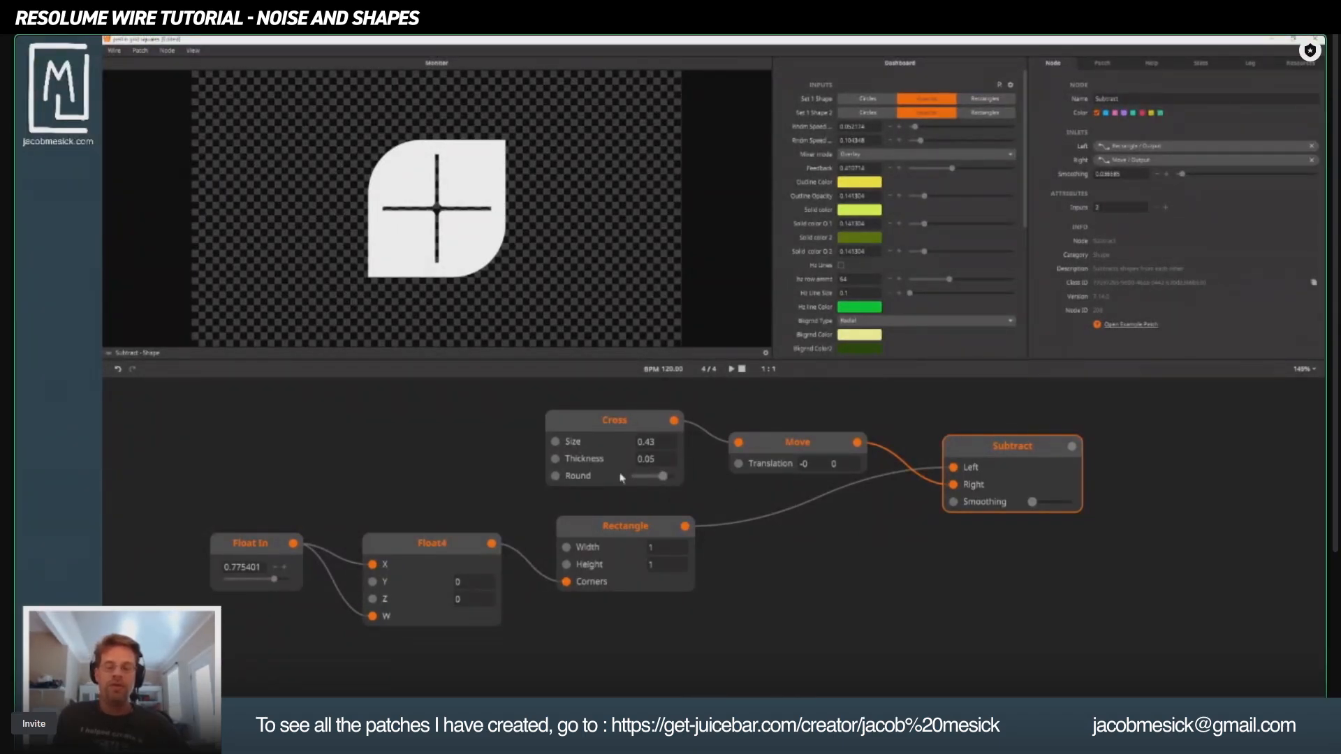
pyautogui.click(571, 423)
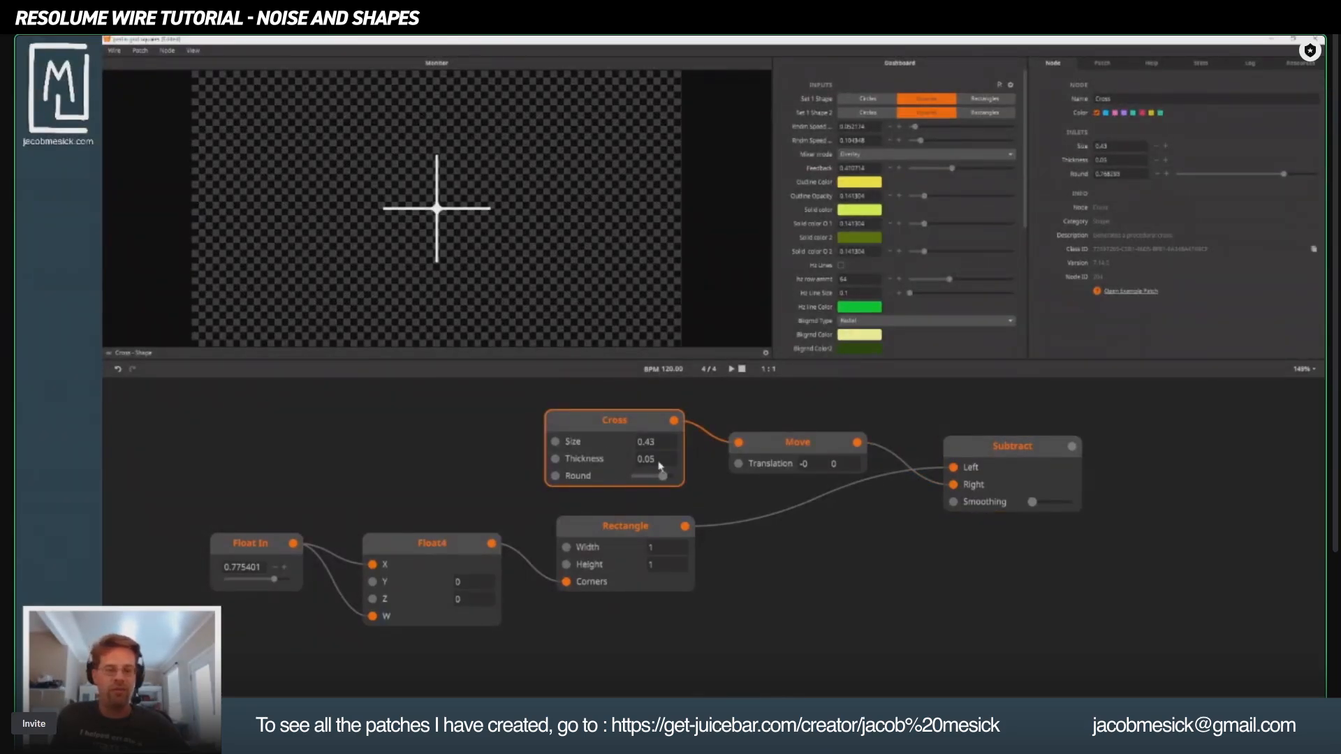
pyautogui.moveTo(663, 478); pyautogui.dragTo(646, 479)
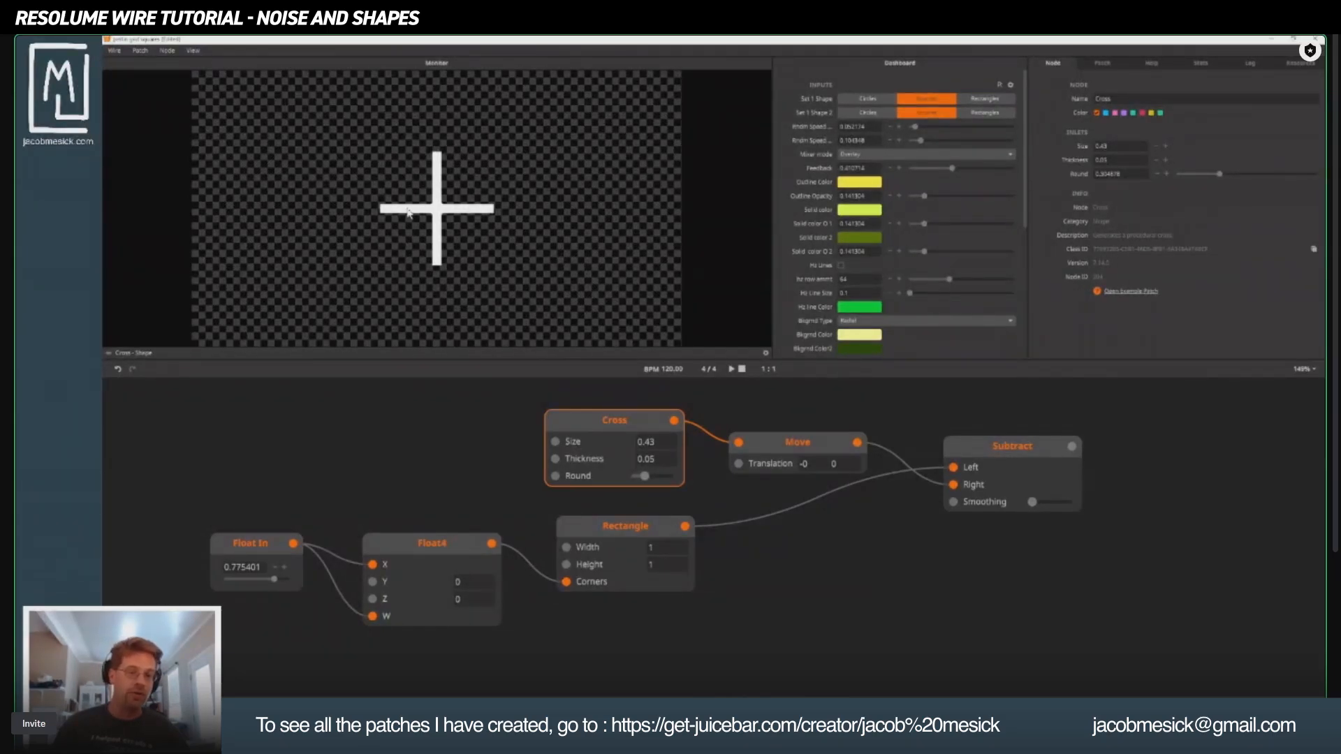
# Add a Union shape node and place it below the Subtract node.
pyautogui.click(410, 559)
pyautogui.click(586, 537)
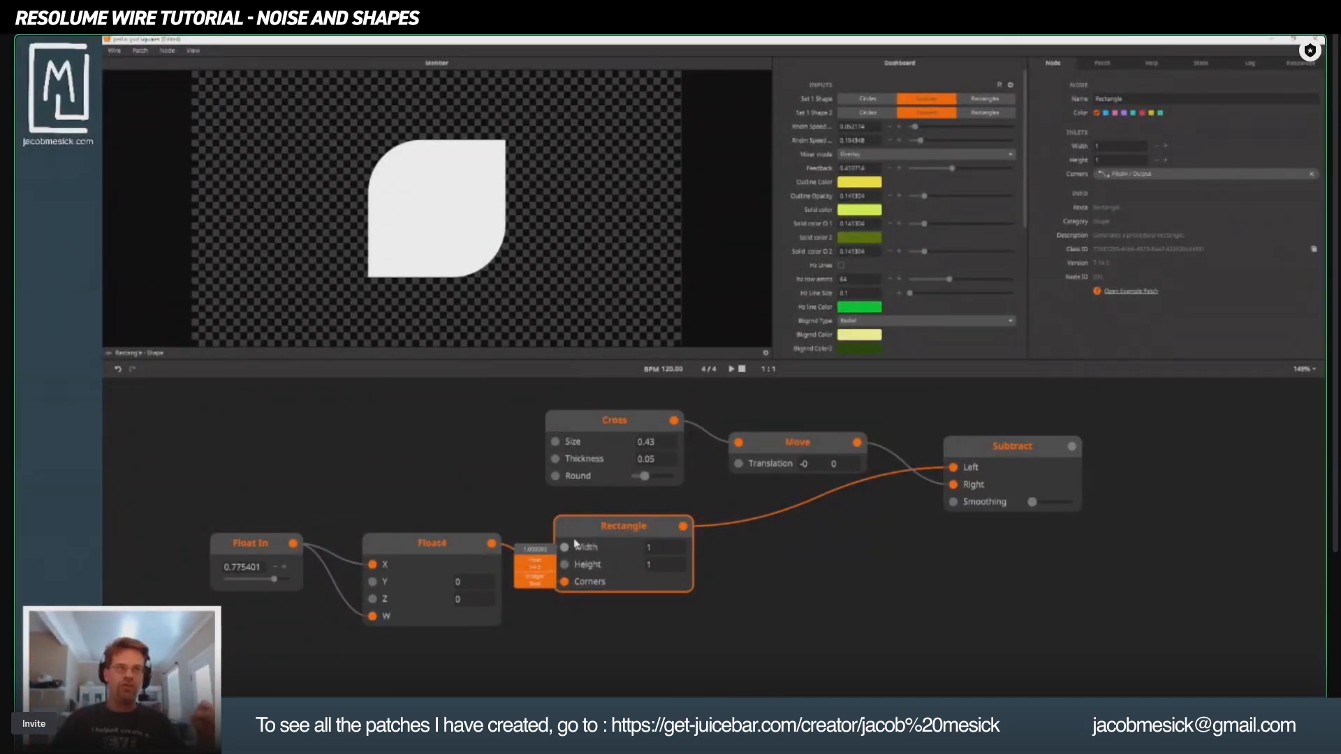
pyautogui.doubleClick(832, 543)
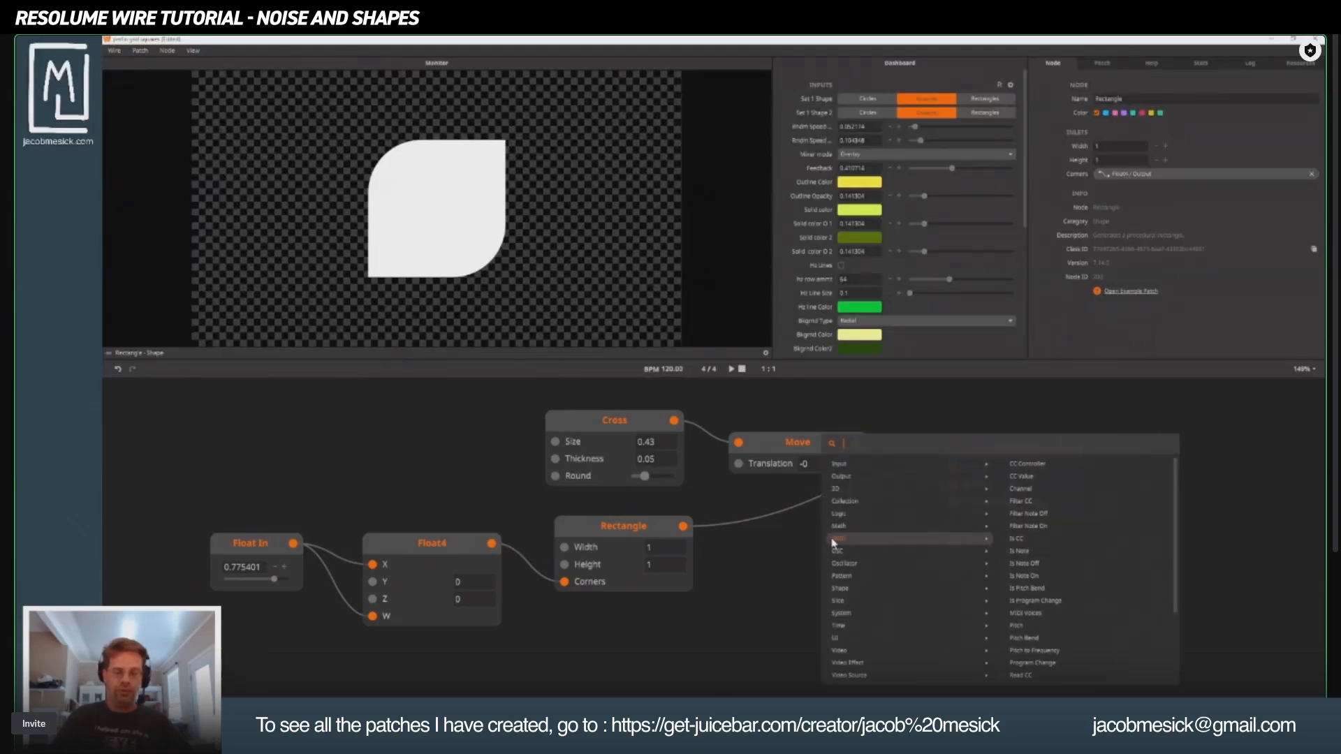
pyautogui.write('un')
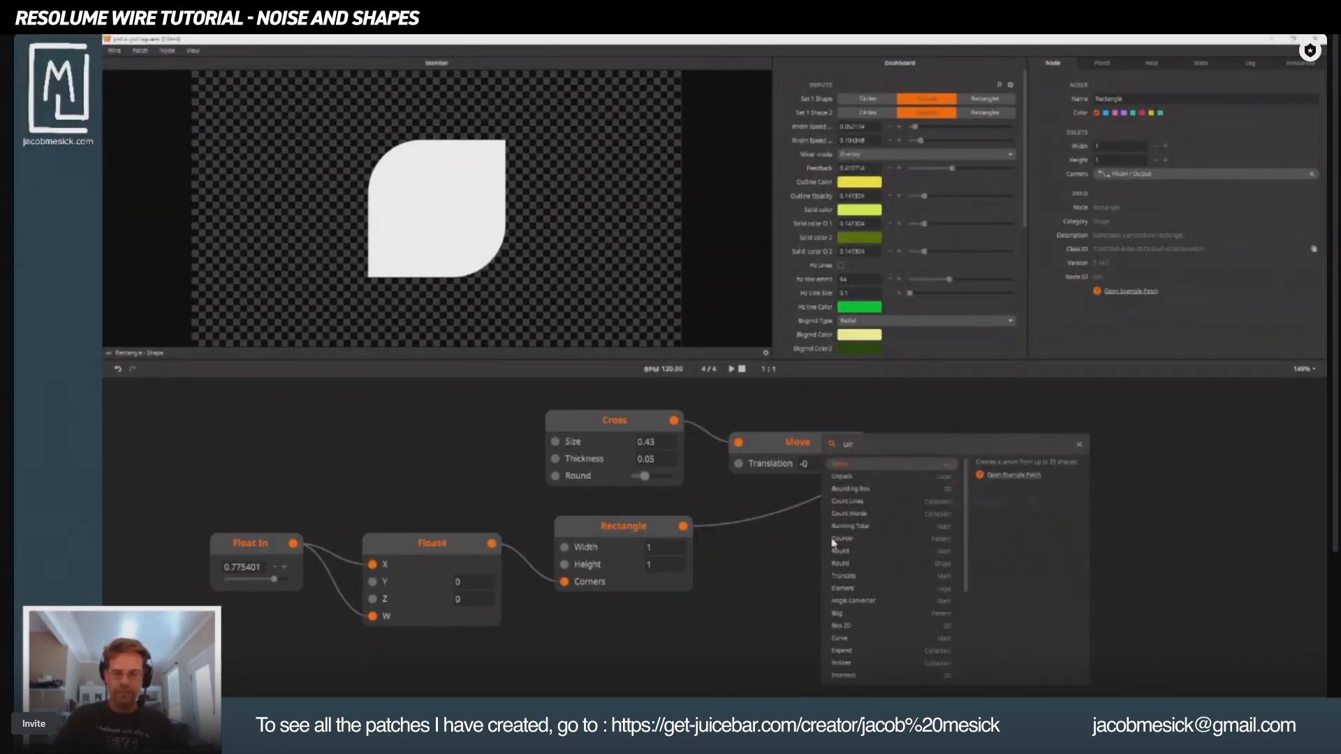
pyautogui.click(849, 466)
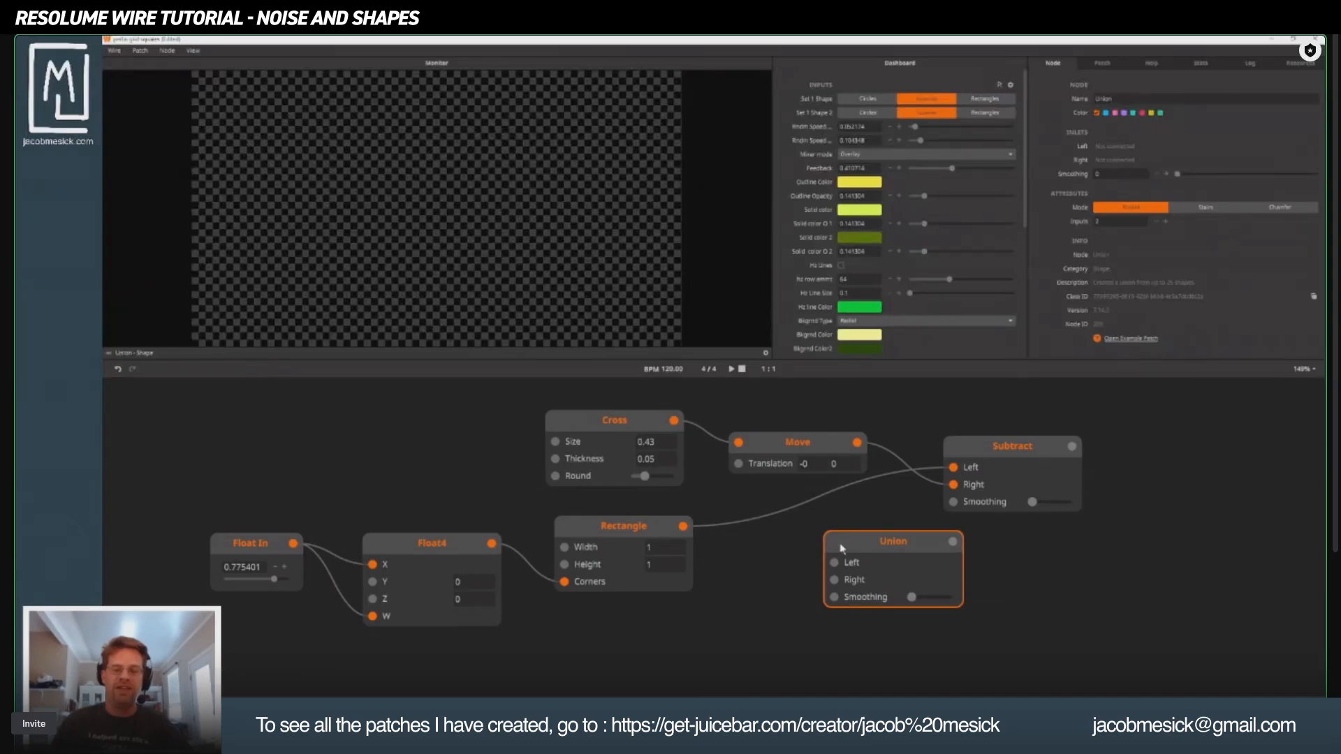
pyautogui.moveTo(841, 548); pyautogui.dragTo(883, 570)
# Add a second Rectangle node below the first one and connect its output to Union's Left input.
pyautogui.scroll(-3, 698, 488)
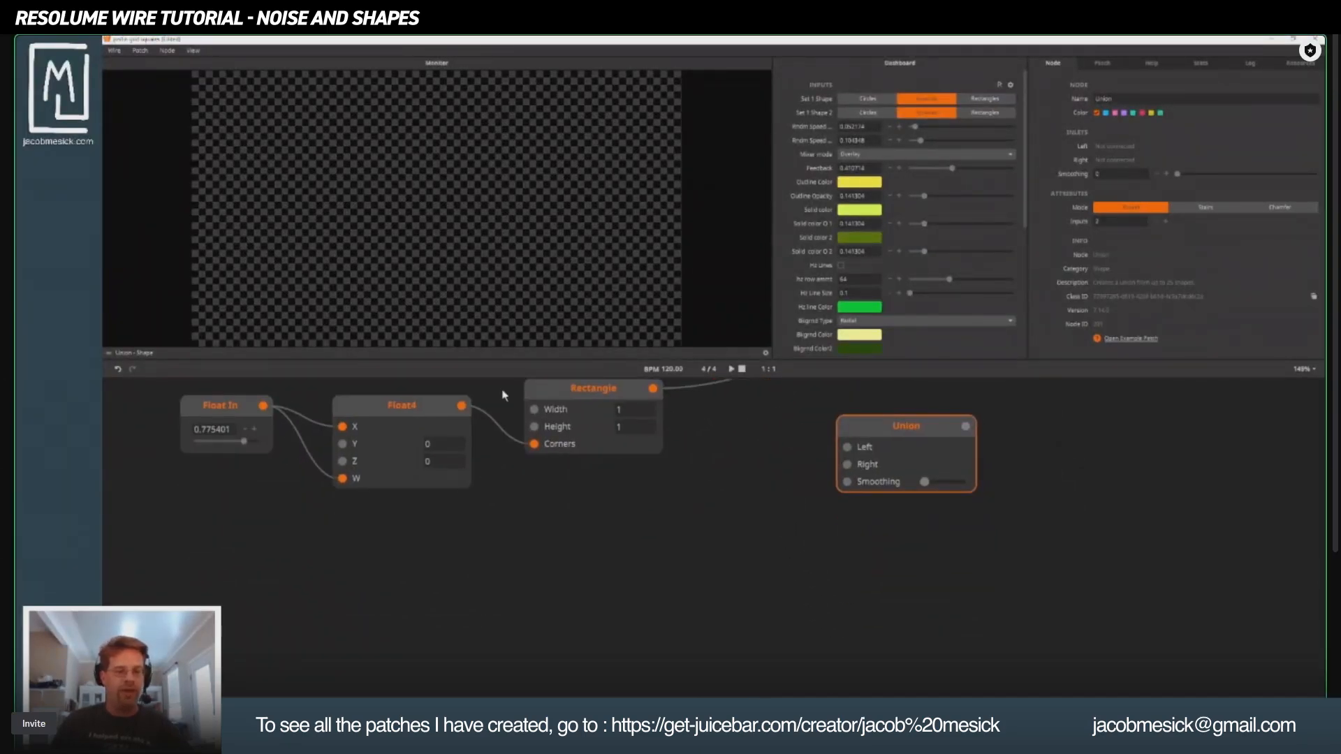
pyautogui.moveTo(534, 411); pyautogui.dragTo(545, 508)
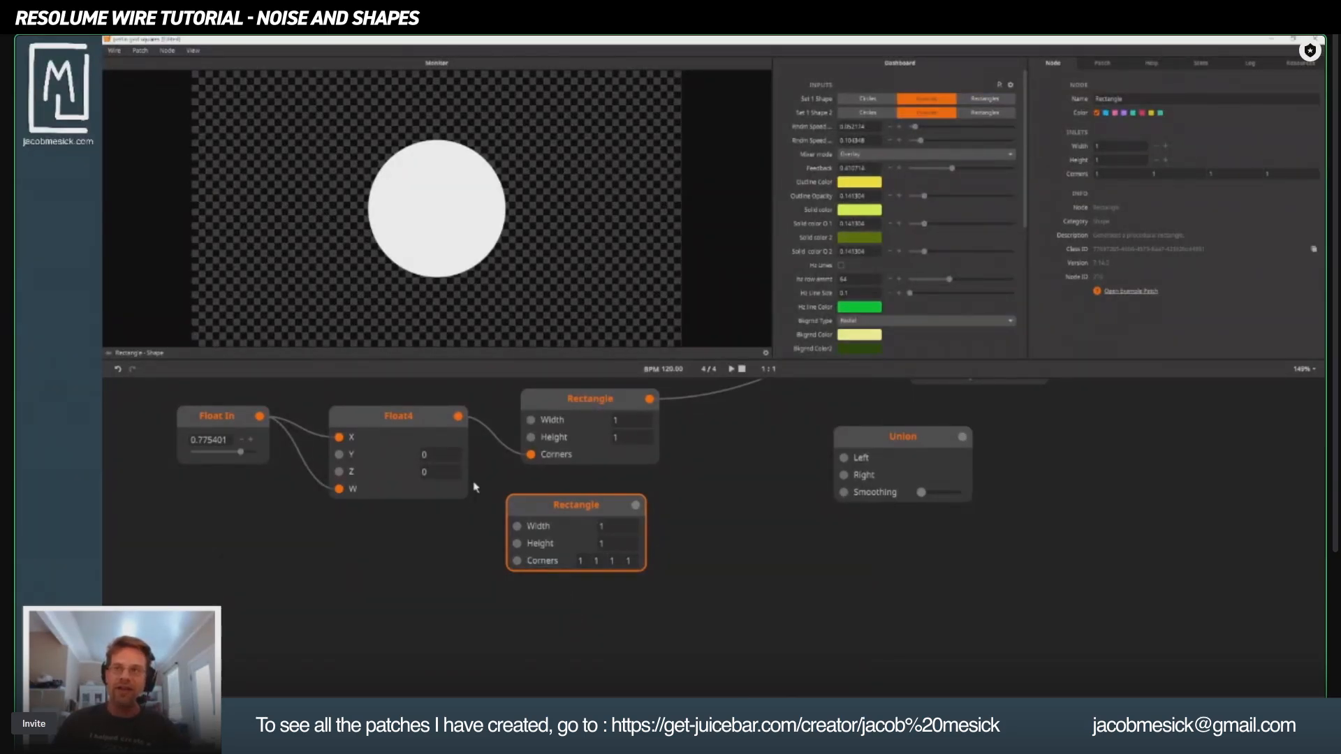
pyautogui.moveTo(541, 526); pyautogui.dragTo(567, 558)
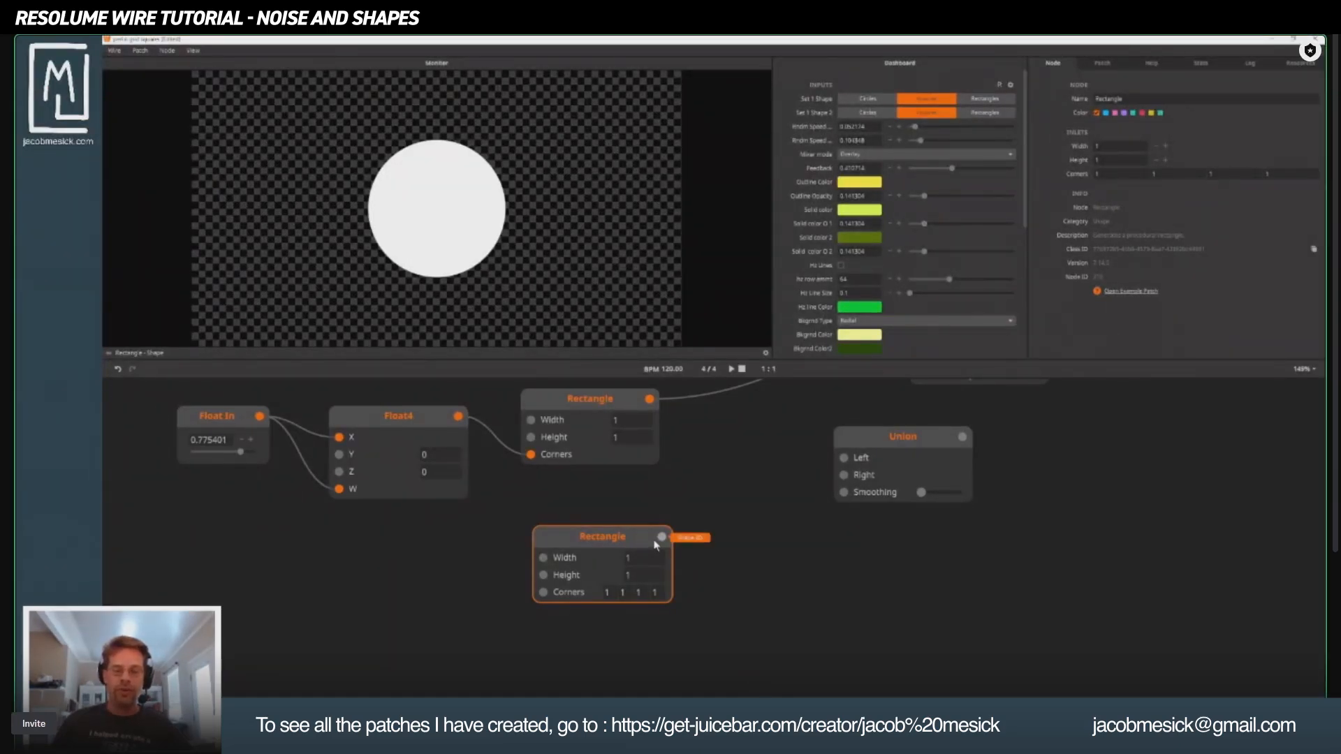
pyautogui.moveTo(661, 539); pyautogui.dragTo(843, 457)
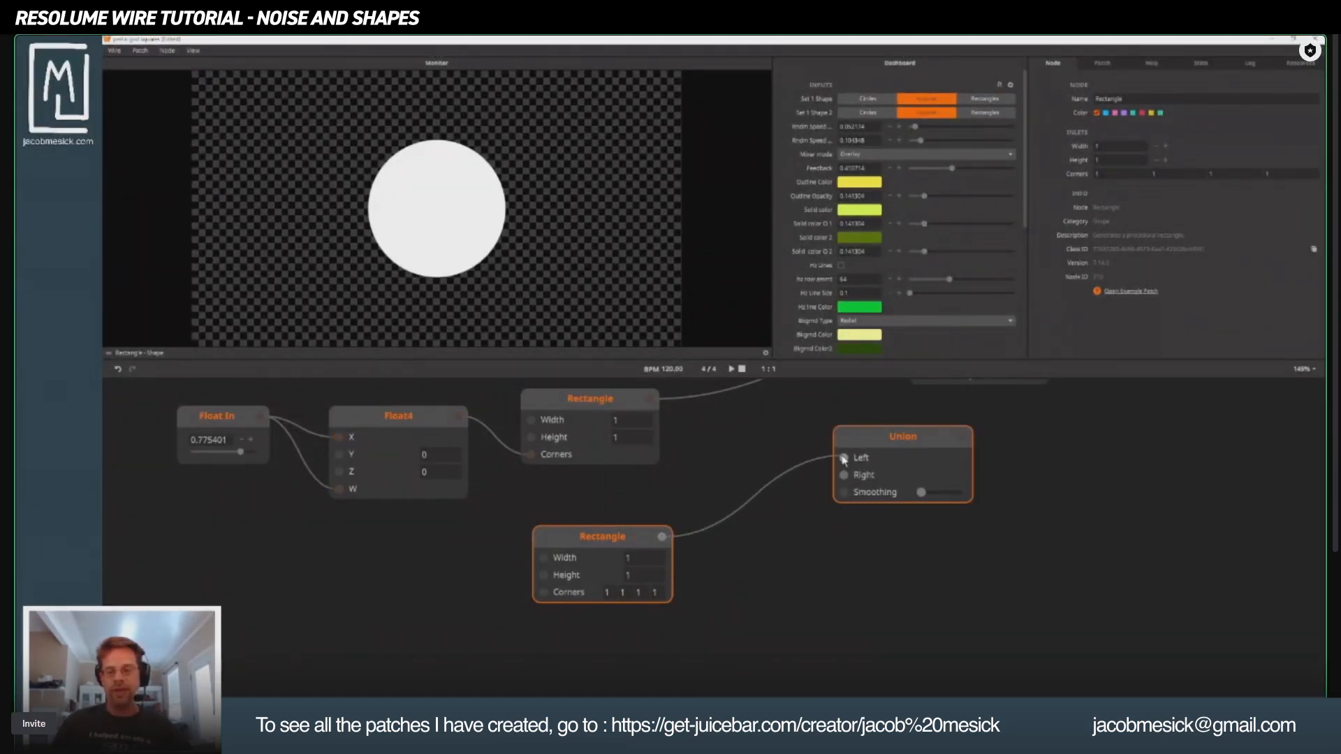
# Set the first three corner values of the second Rectangle node to 0.
pyautogui.click(606, 592)
pyautogui.write('0')
pyautogui.press('Tab')
pyautogui.write('0')
pyautogui.press('Tab')
pyautogui.write('0')
pyautogui.press('Tab')
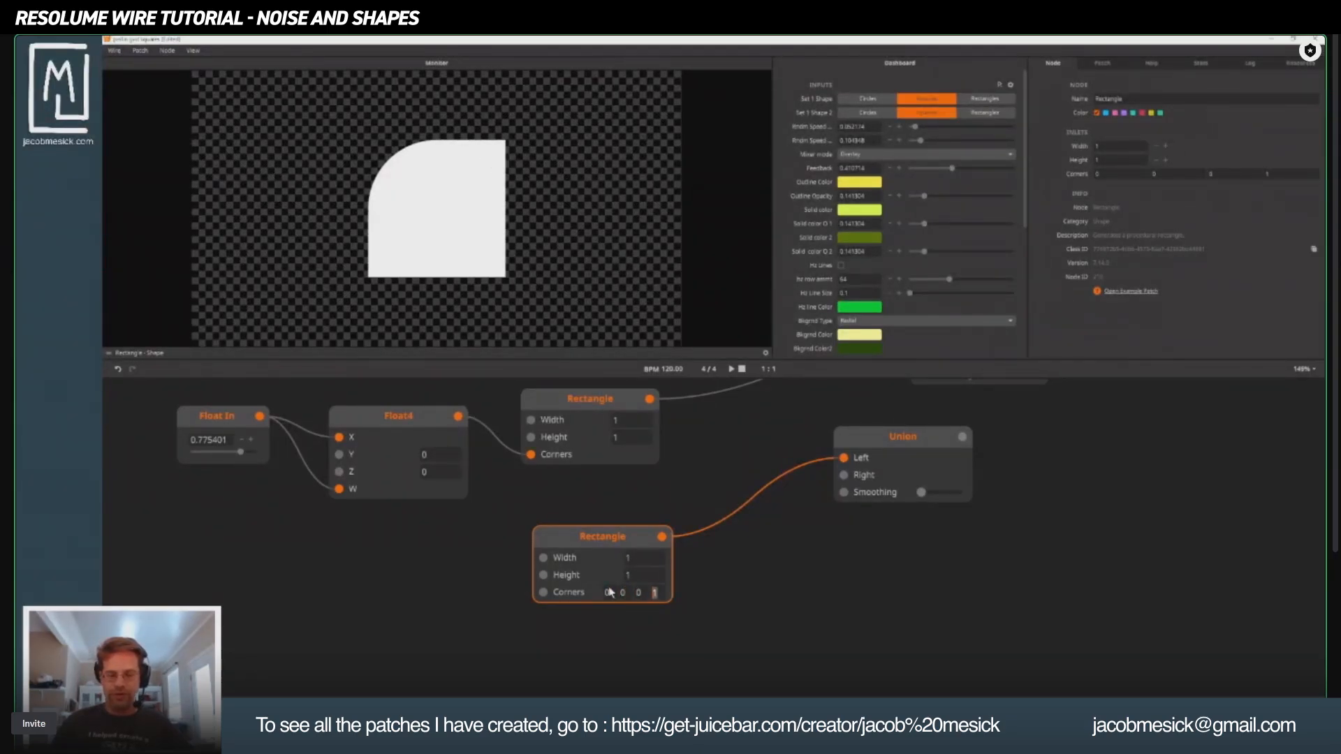
# Set the second Rectangle node's fourth corner value to 0, its width to 0.25 and its height to 1.25.
pyautogui.press('Return')
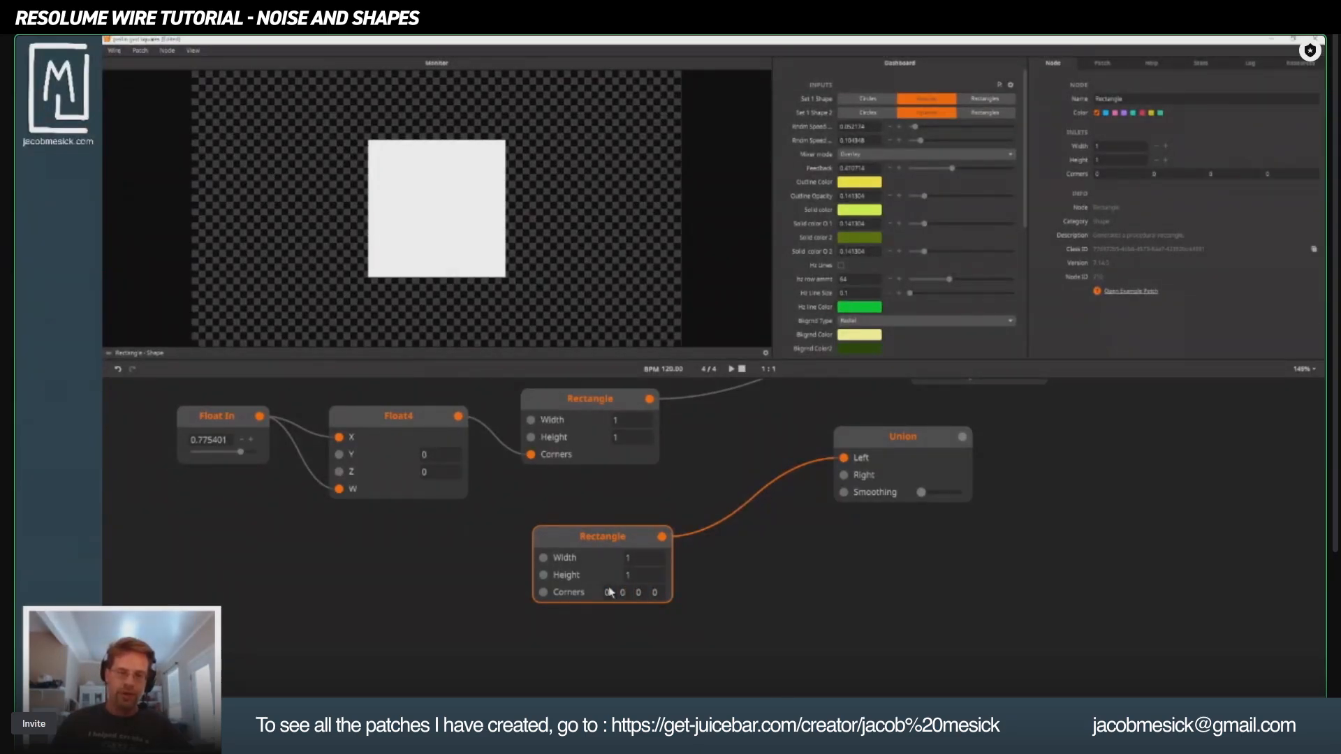
pyautogui.click(712, 581)
pyautogui.click(636, 558)
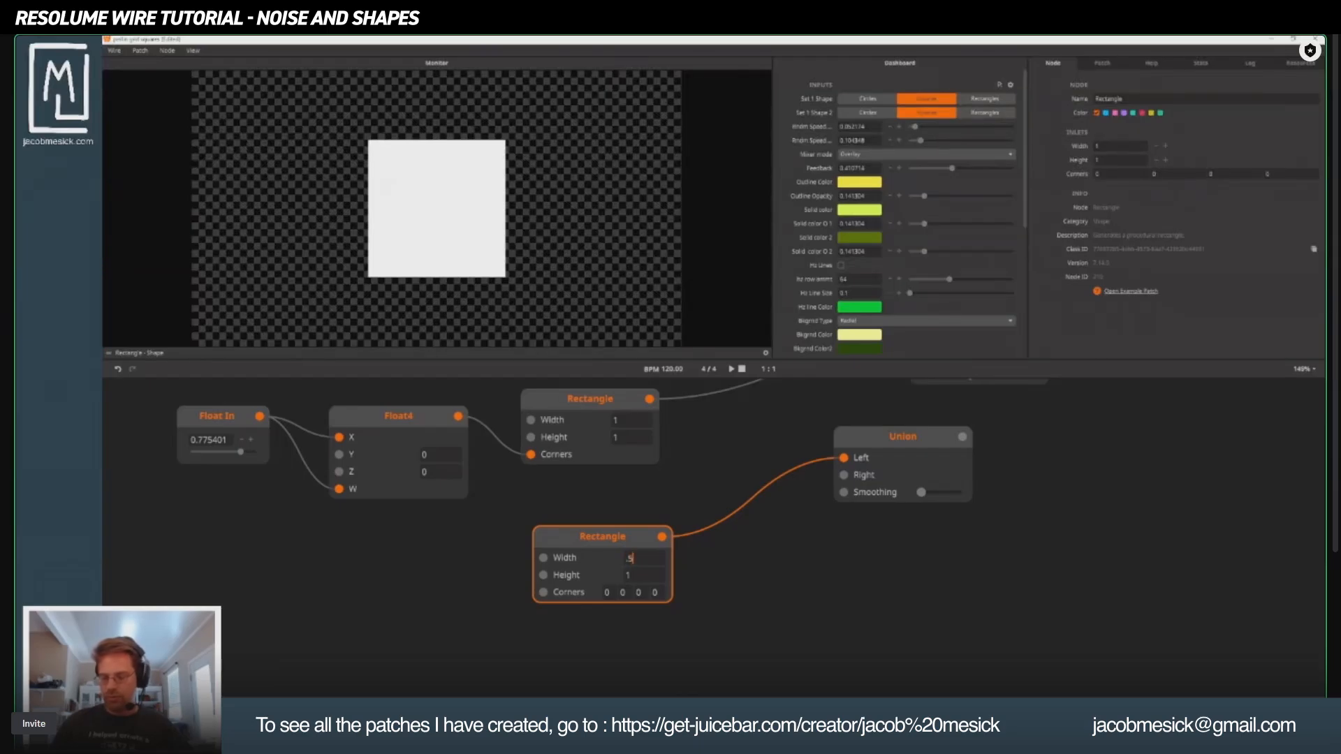
pyautogui.write('.5')
pyautogui.press('Tab')
pyautogui.click(636, 559)
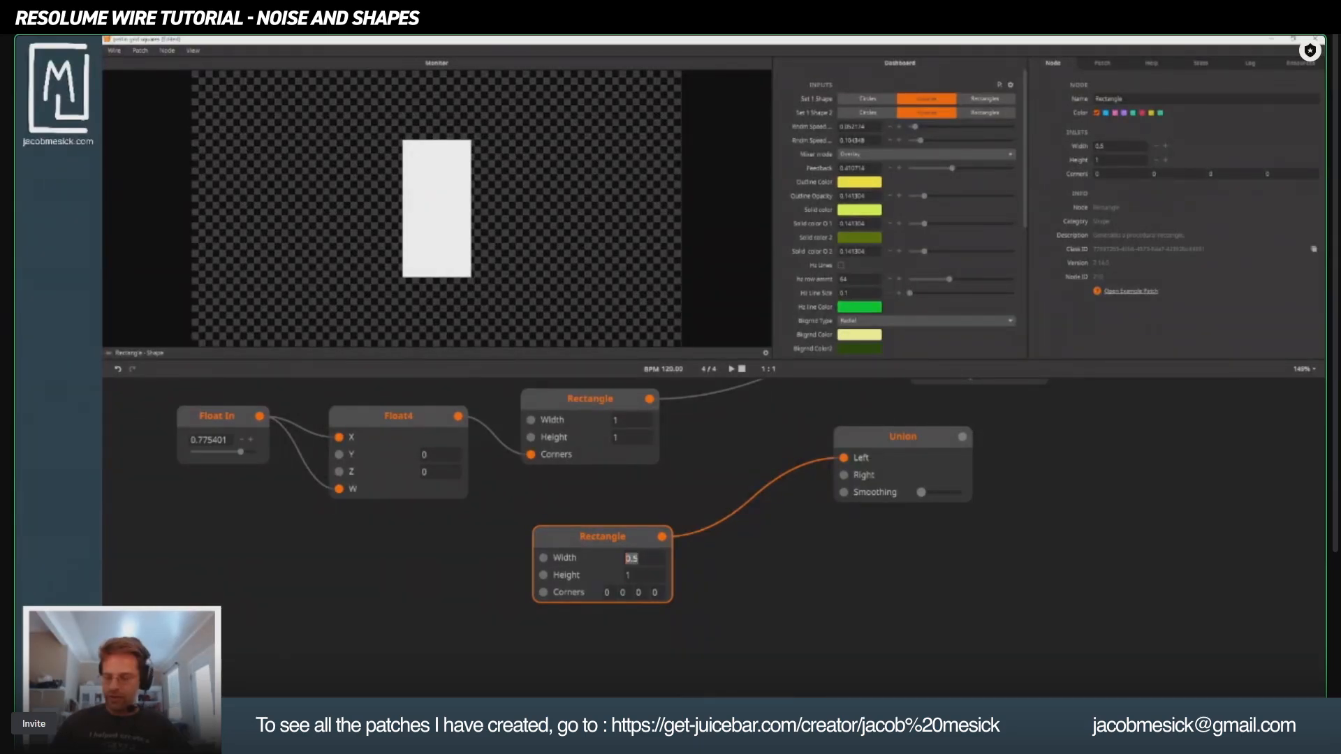
pyautogui.write('0.25')
pyautogui.press('Tab')
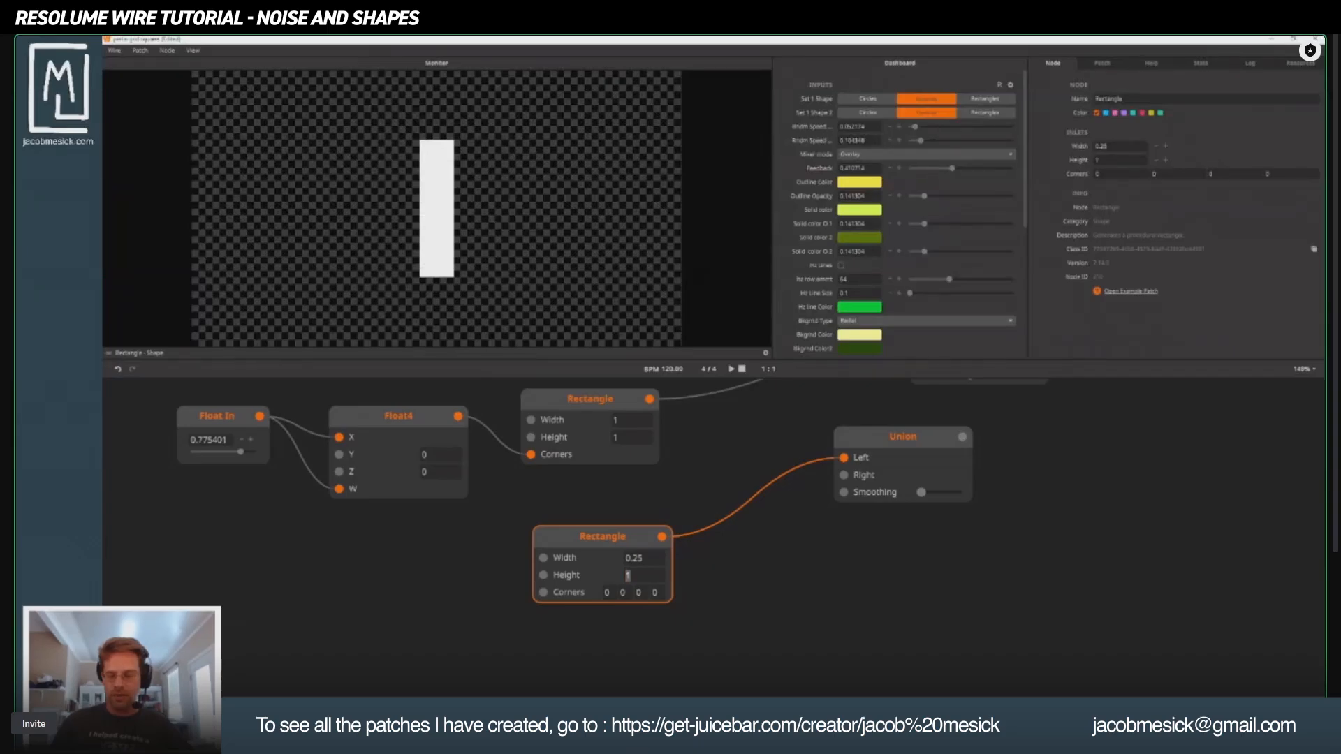
pyautogui.write('1.25')
pyautogui.press('Return')
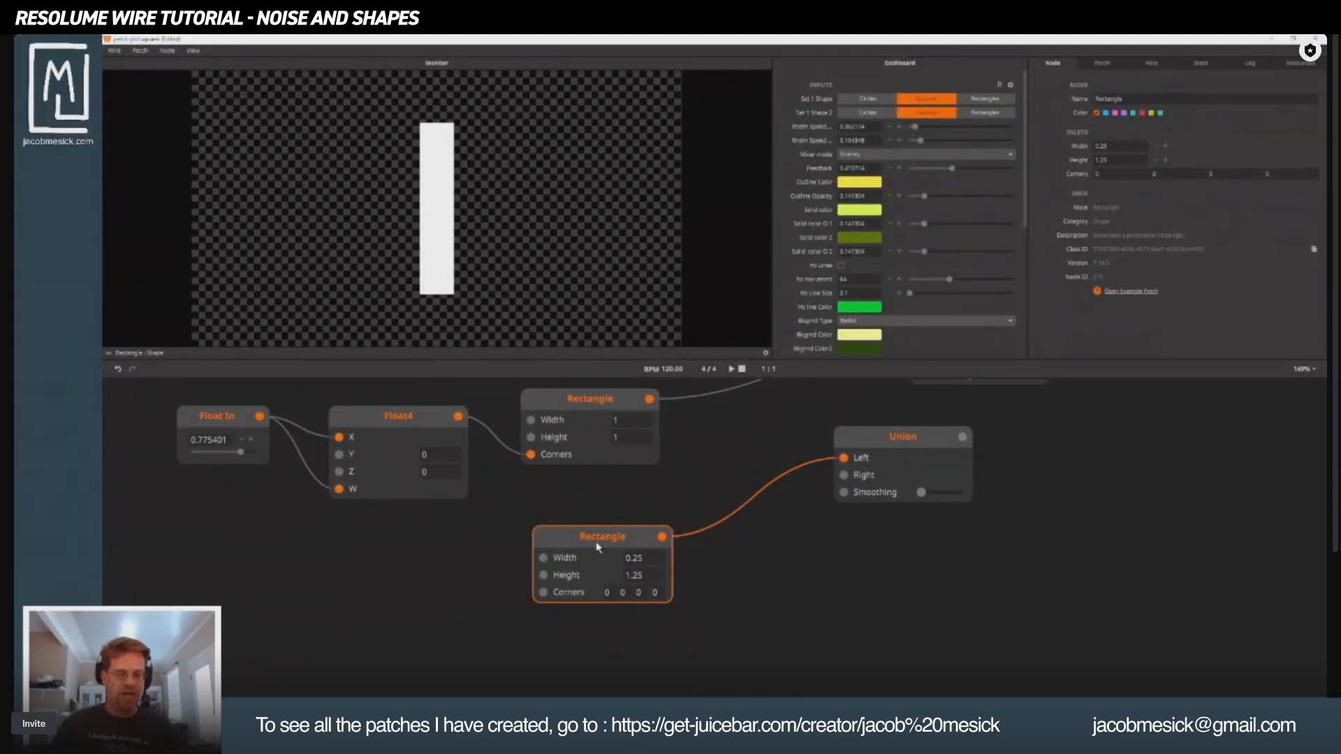
# Duplicate the tall Rectangle node directly below itself and set the copy's width to 1.25 and height to 0.25.
pyautogui.keyDown('alt'); pyautogui.moveTo(608, 536); pyautogui.dragTo(583, 580); pyautogui.keyUp('alt')
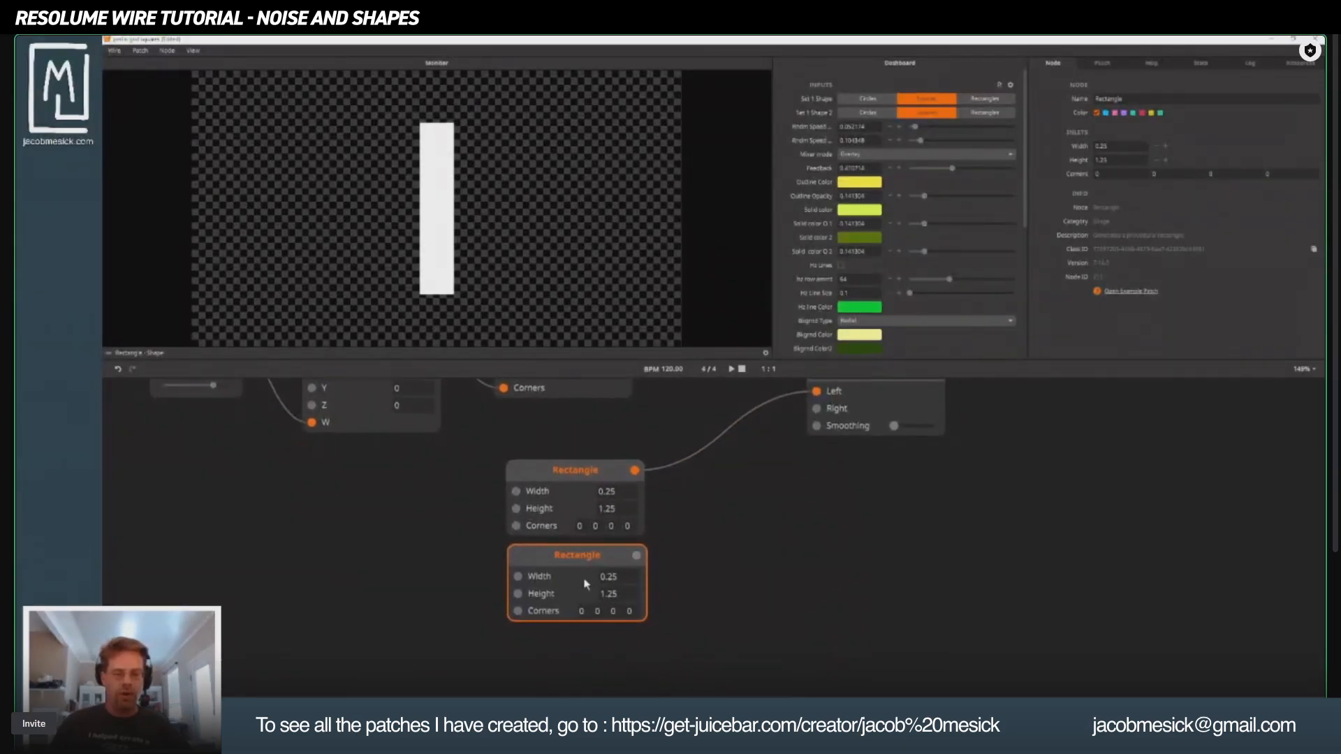
pyautogui.doubleClick(623, 579)
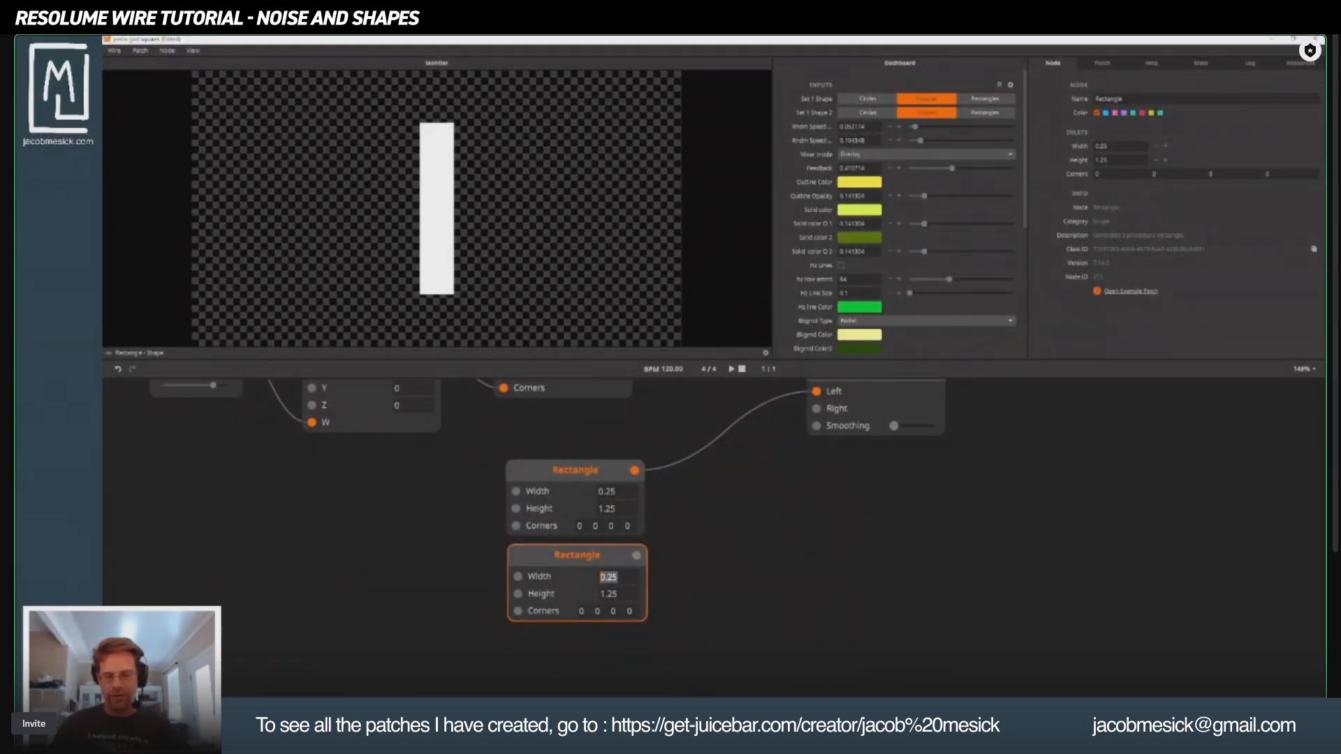
pyautogui.write('1.2')
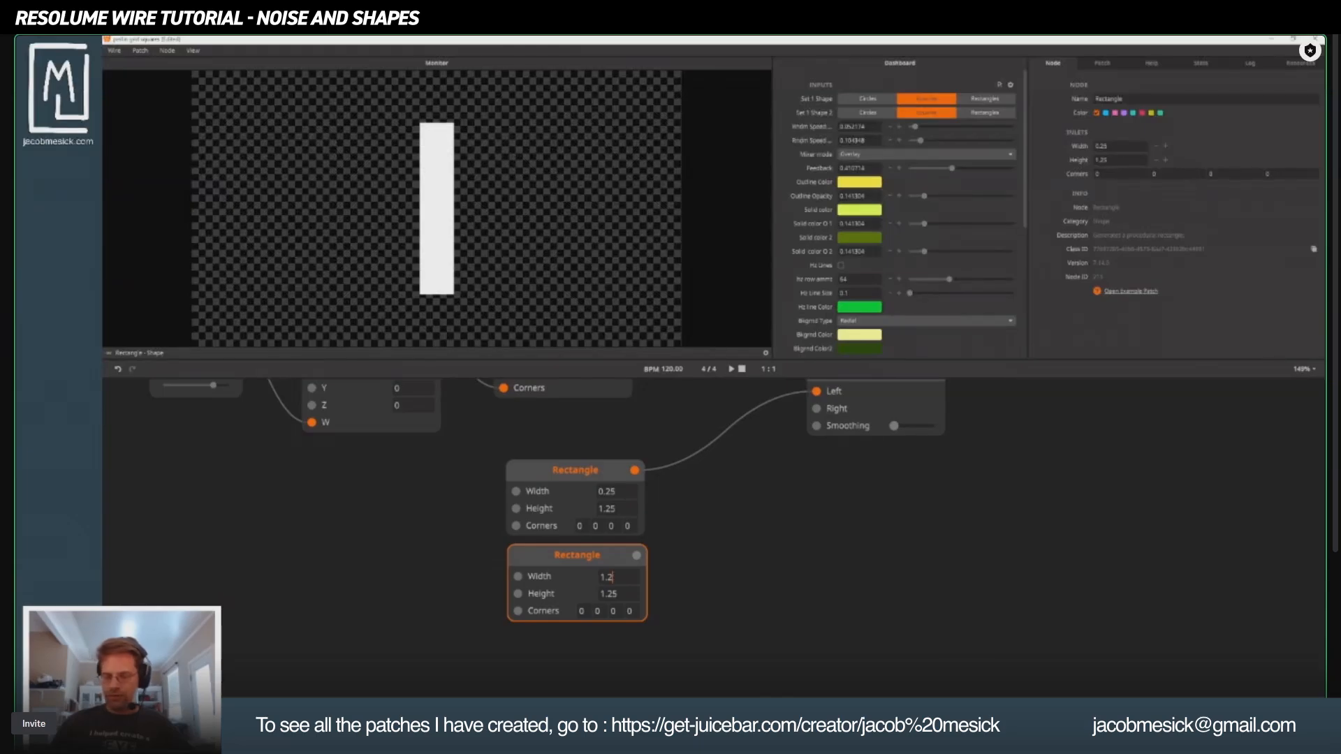
pyautogui.write('5')
pyautogui.press('Tab')
pyautogui.press('BackSpace')
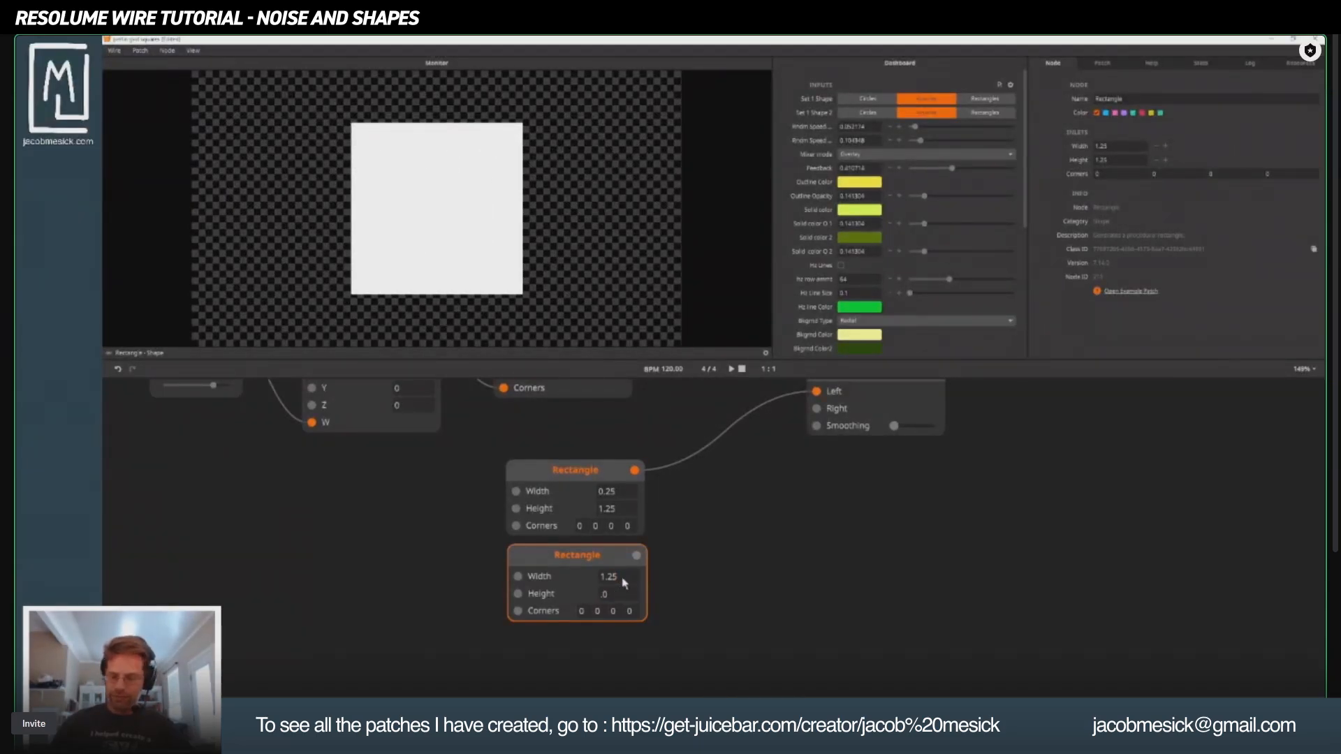
pyautogui.write('.25')
pyautogui.press('Return')
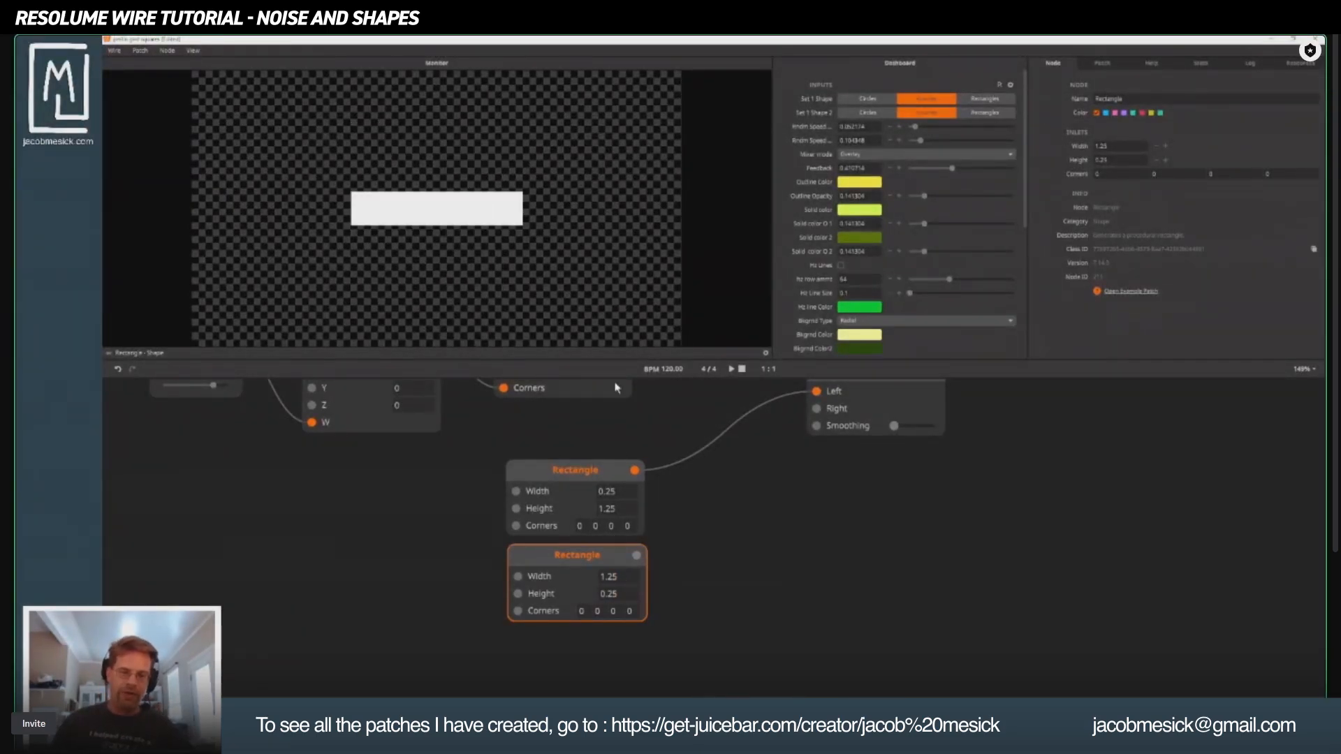
# Connect the wide Rectangle's output to Union's Right input and show the Union shape in the monitor.
pyautogui.click(597, 472)
pyautogui.click(581, 559)
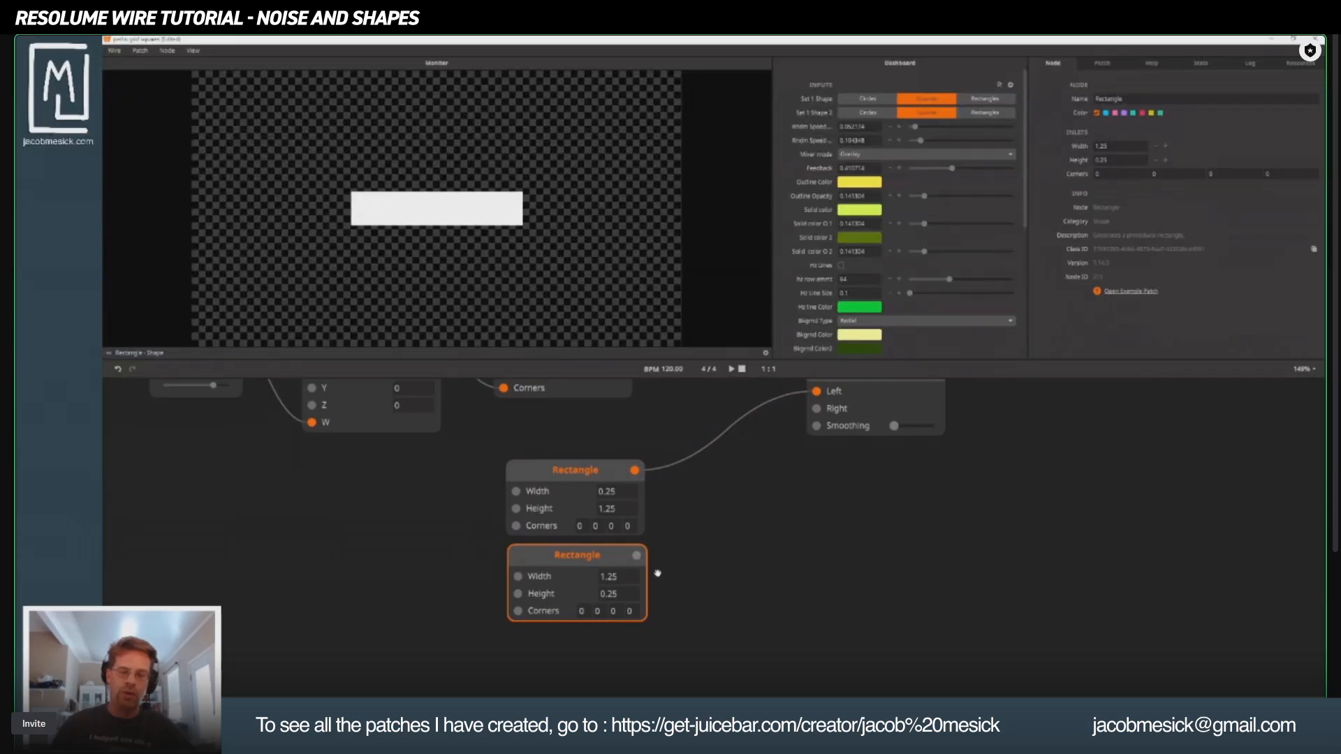
pyautogui.moveTo(658, 574); pyautogui.dragTo(525, 538)
pyautogui.click(600, 458)
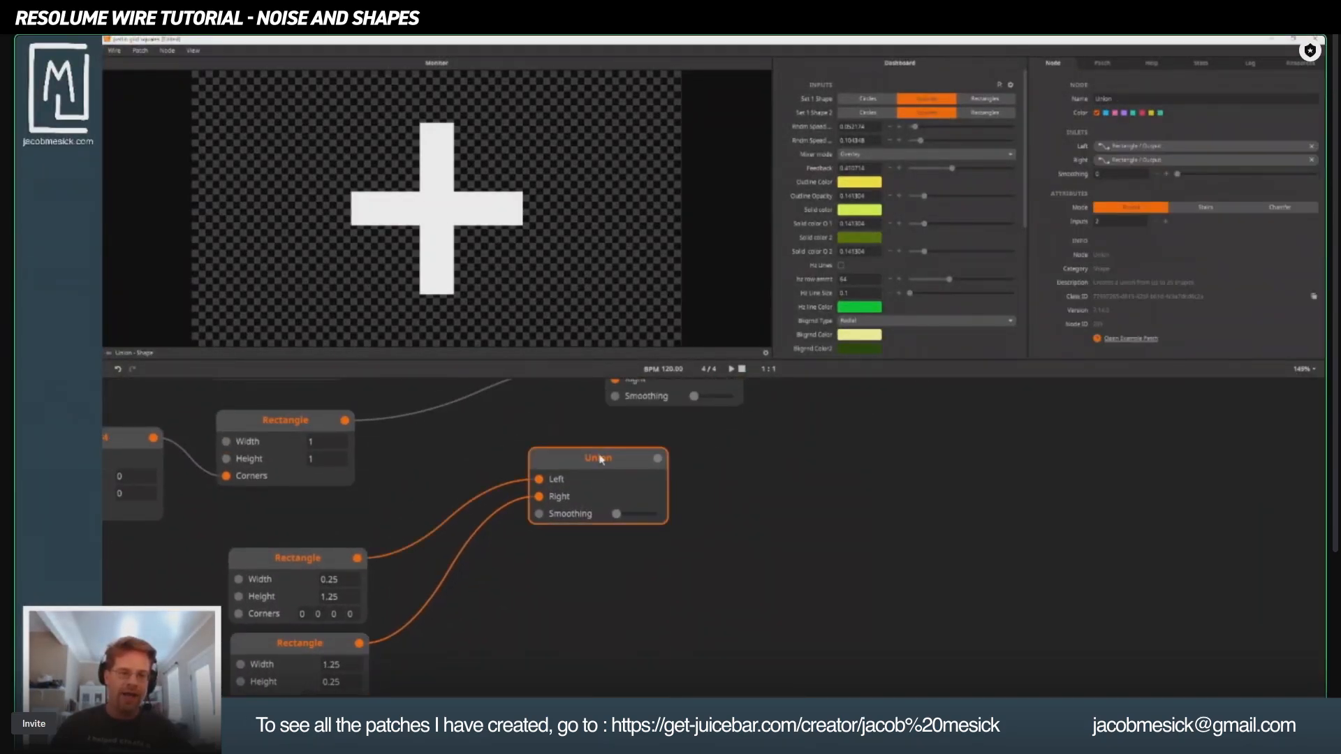
# Compare the Cross shape with the Union shape and check Union's Smoothing control.
pyautogui.moveTo(543, 435); pyautogui.dragTo(698, 467)
pyautogui.scroll(-1, 725, 593)
pyautogui.click(470, 482)
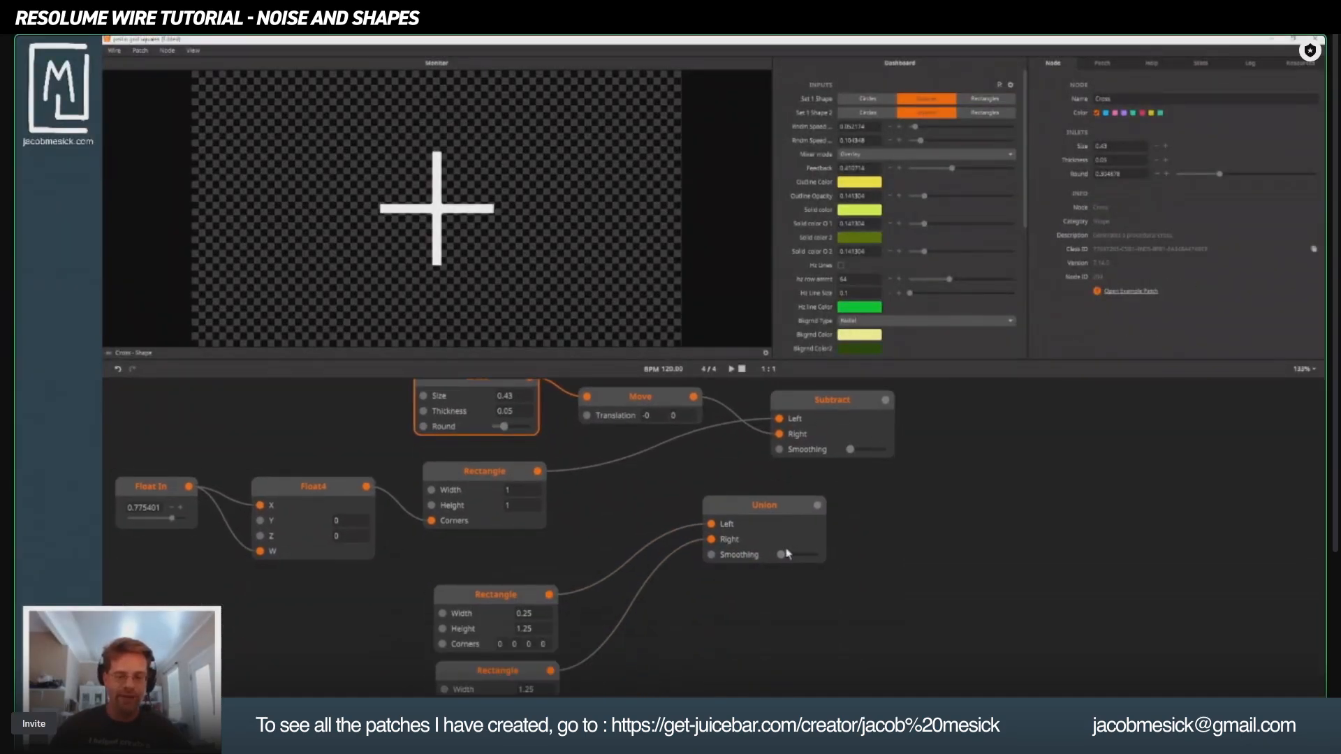
pyautogui.click(779, 543)
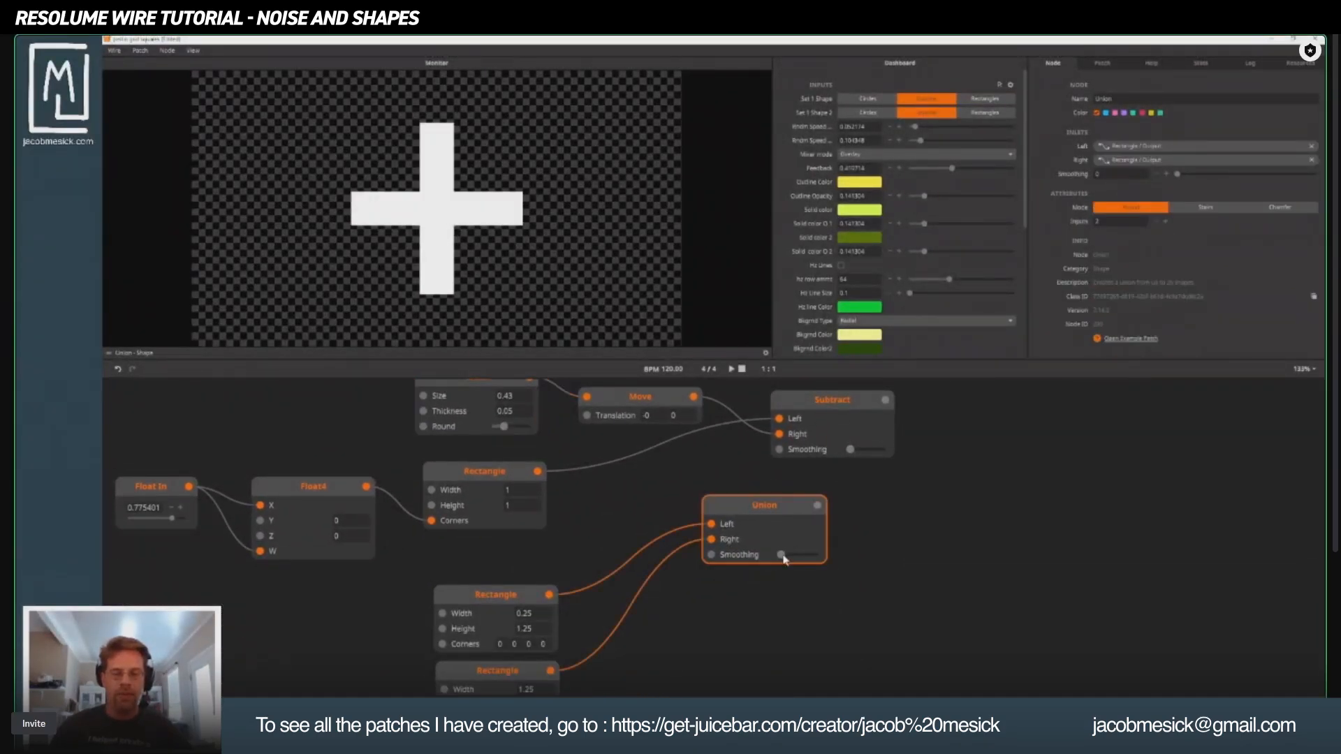
pyautogui.moveTo(783, 556); pyautogui.dragTo(778, 551)
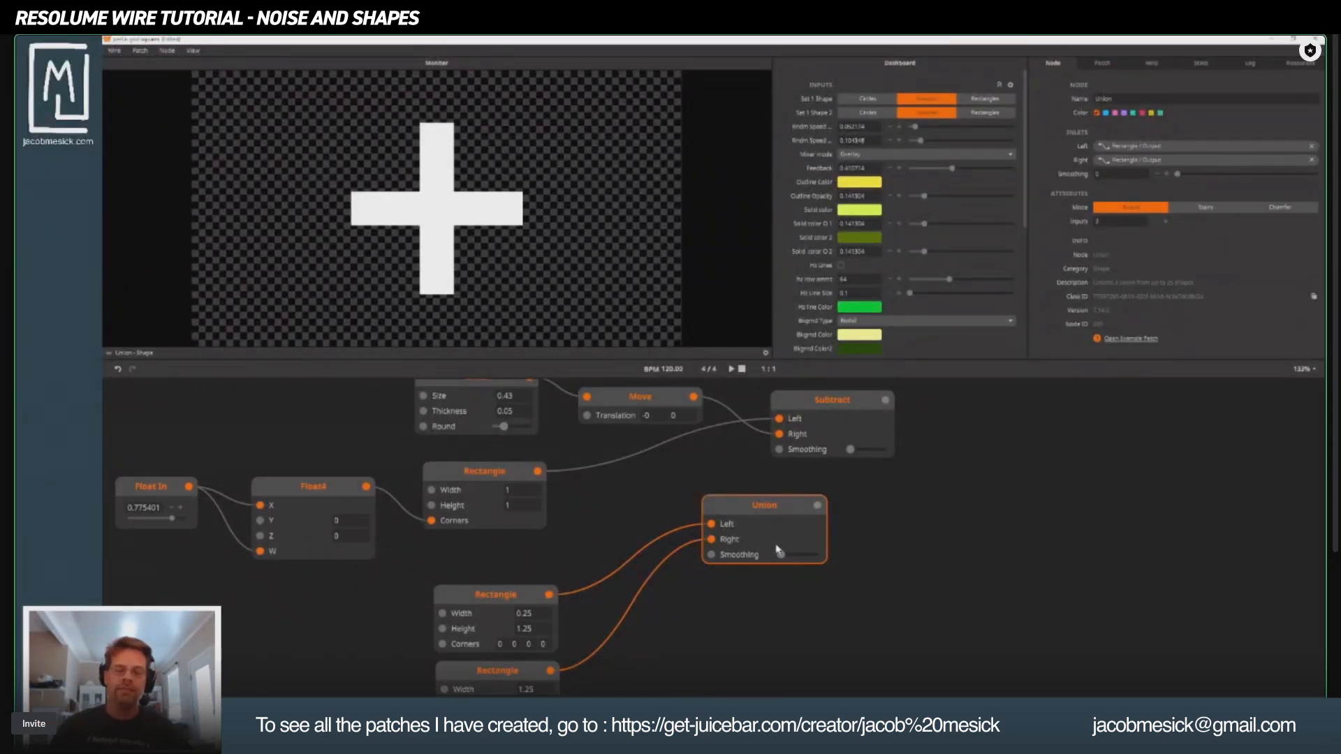
# Set all four corner values of the tall 0.25-wide Rectangle node to 0.25.
pyautogui.moveTo(705, 578); pyautogui.dragTo(889, 506)
pyautogui.click(684, 572)
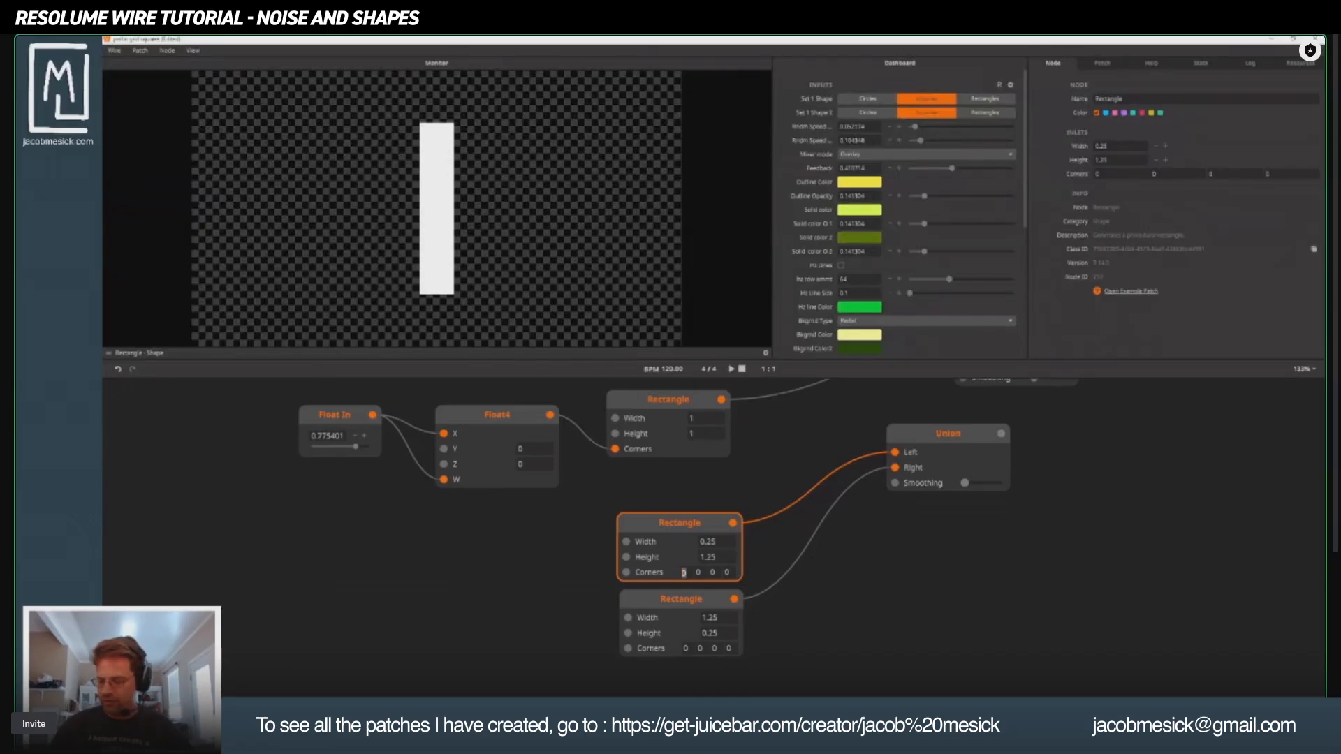
pyautogui.write('0.25')
pyautogui.press('Tab')
pyautogui.write('0.25')
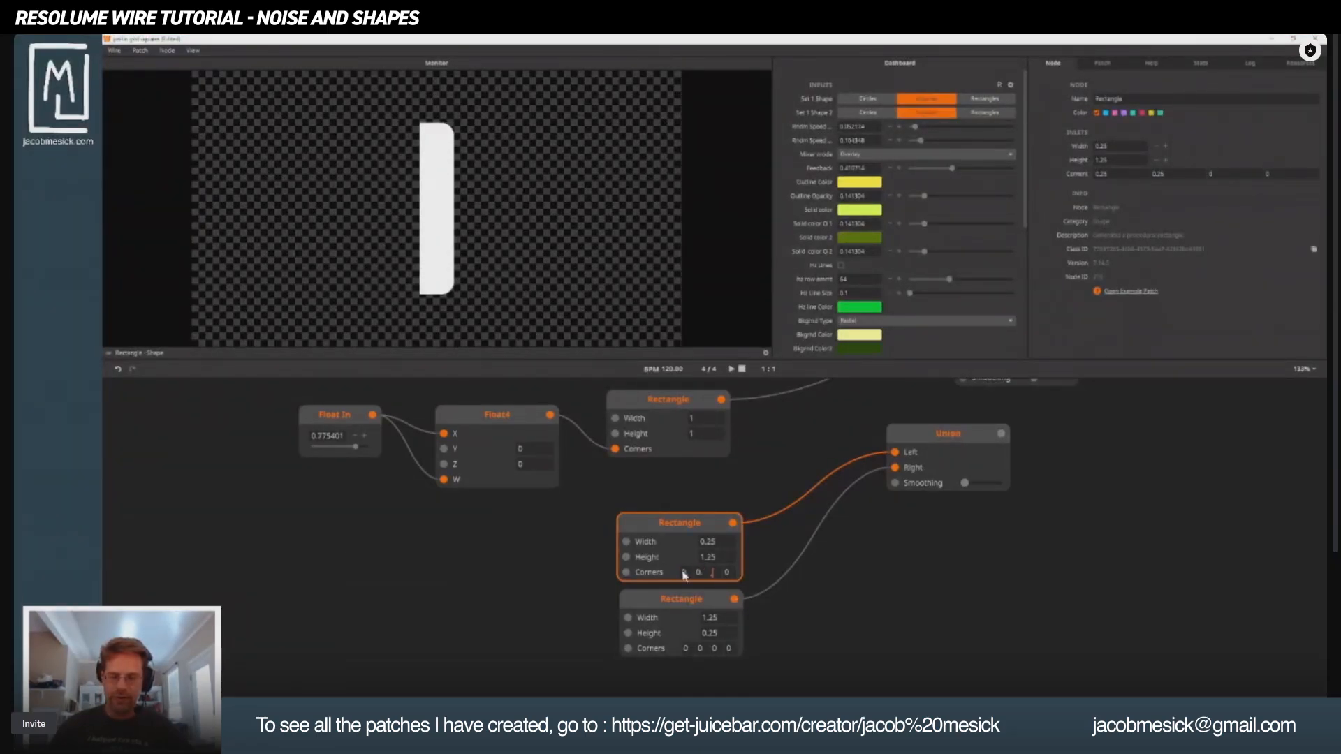
pyautogui.press('Tab')
pyautogui.write('0.25')
pyautogui.press('Tab')
pyautogui.write('0.25')
pyautogui.press('Return')
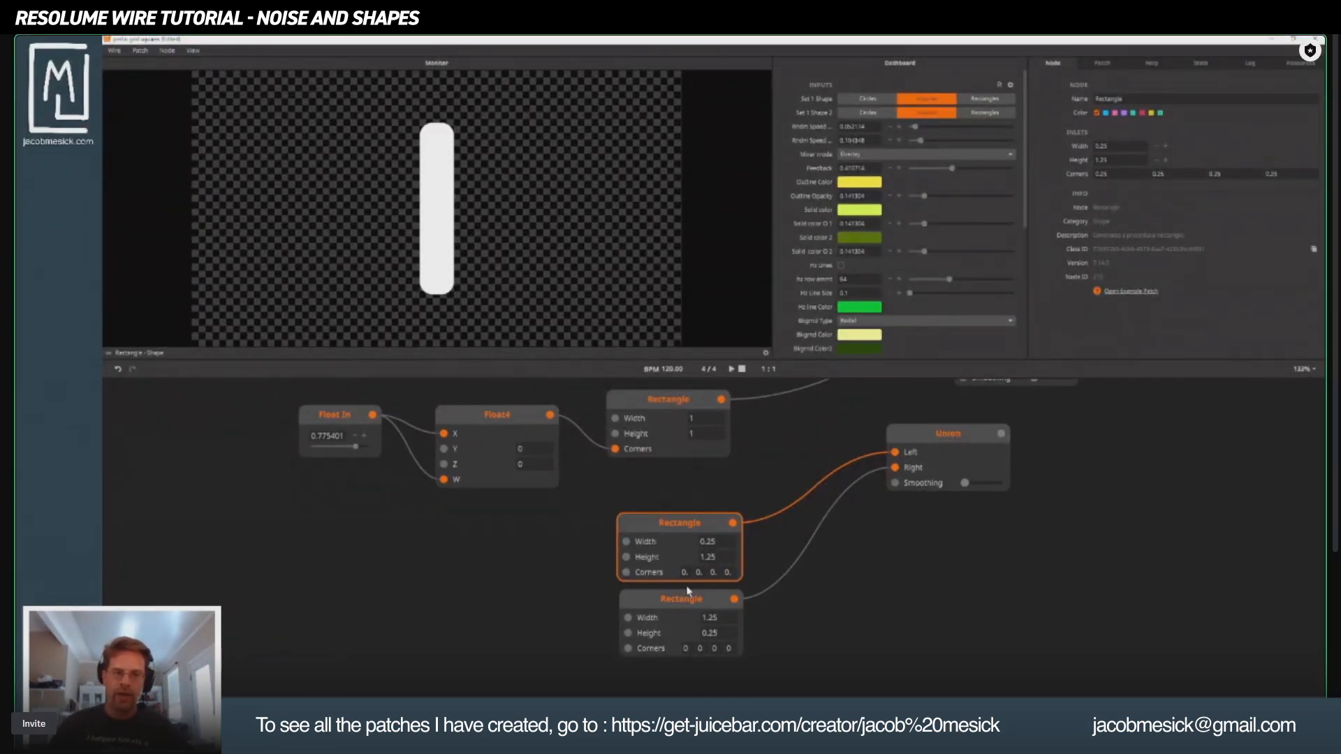
# Connect Float In to the Corners inputs of both Rectangles feeding Union and lower its value to about 0.2 while previewing Union.
pyautogui.click(946, 441)
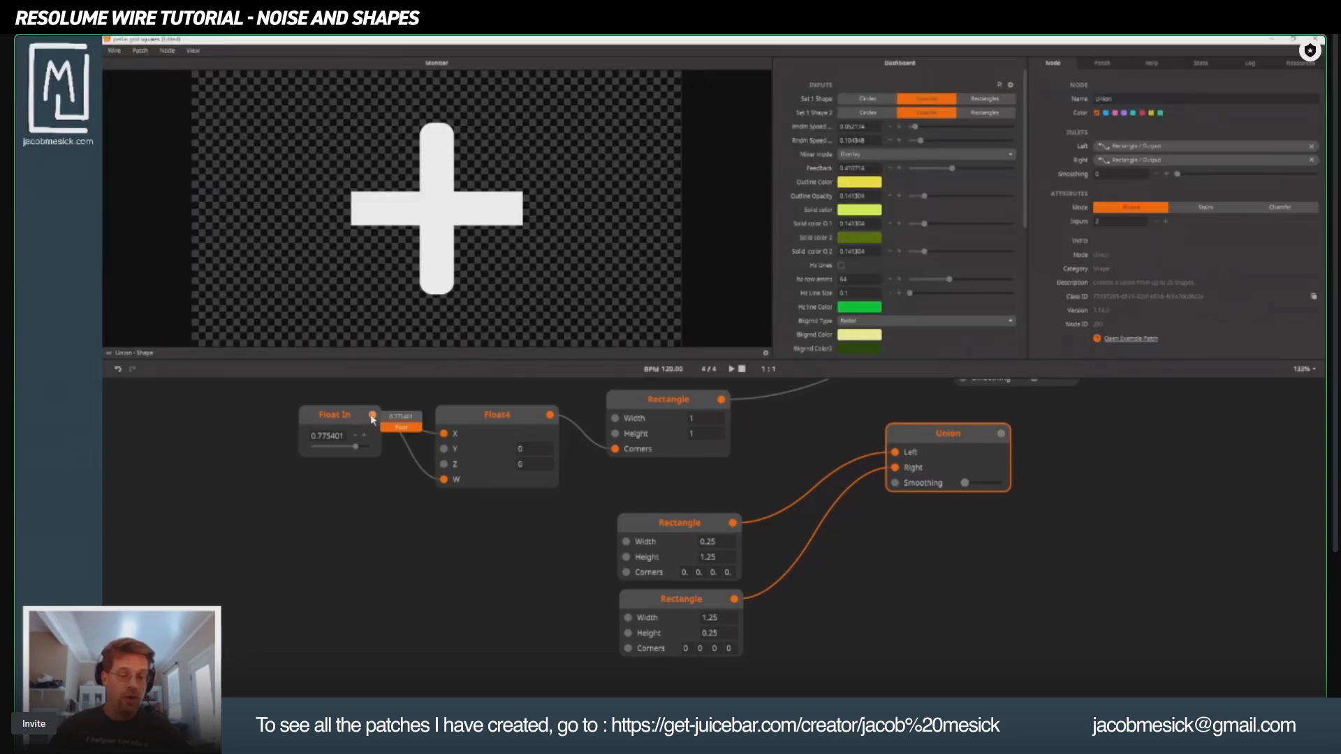
pyautogui.moveTo(372, 415); pyautogui.dragTo(626, 572)
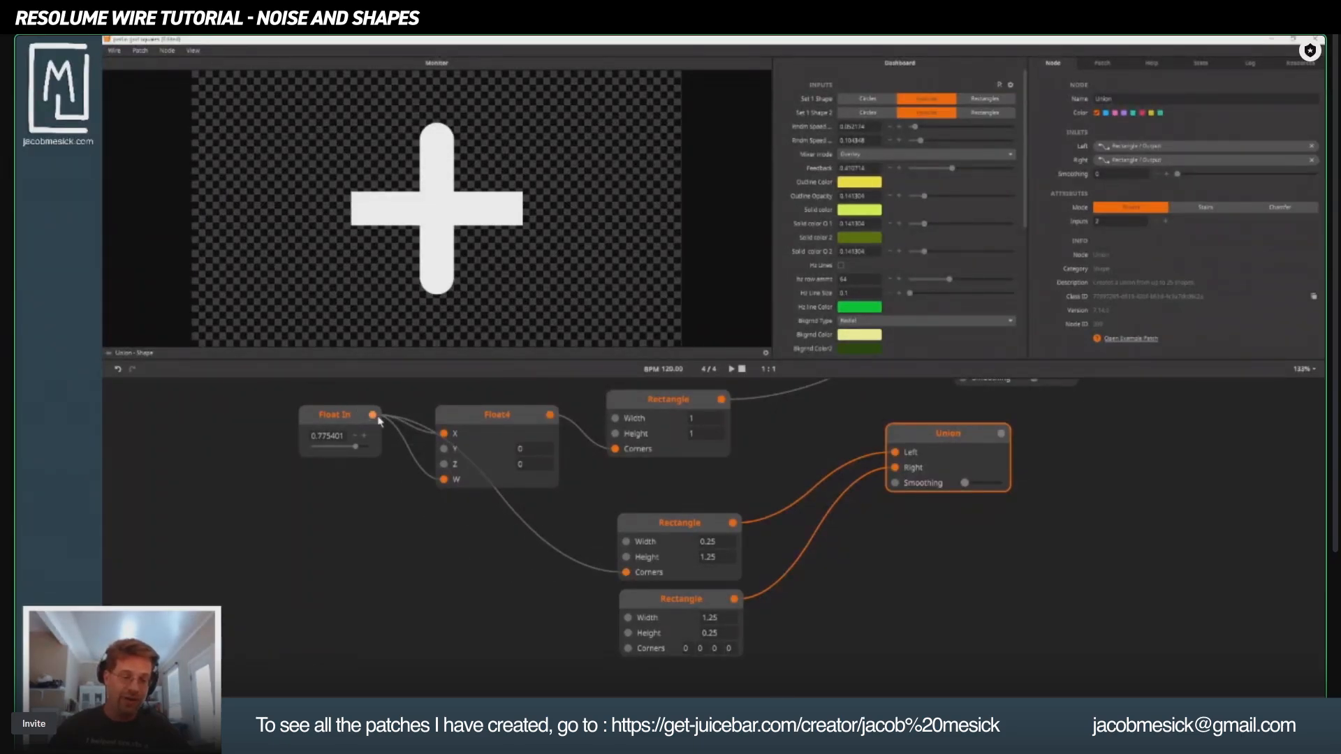
pyautogui.moveTo(372, 415); pyautogui.dragTo(627, 648)
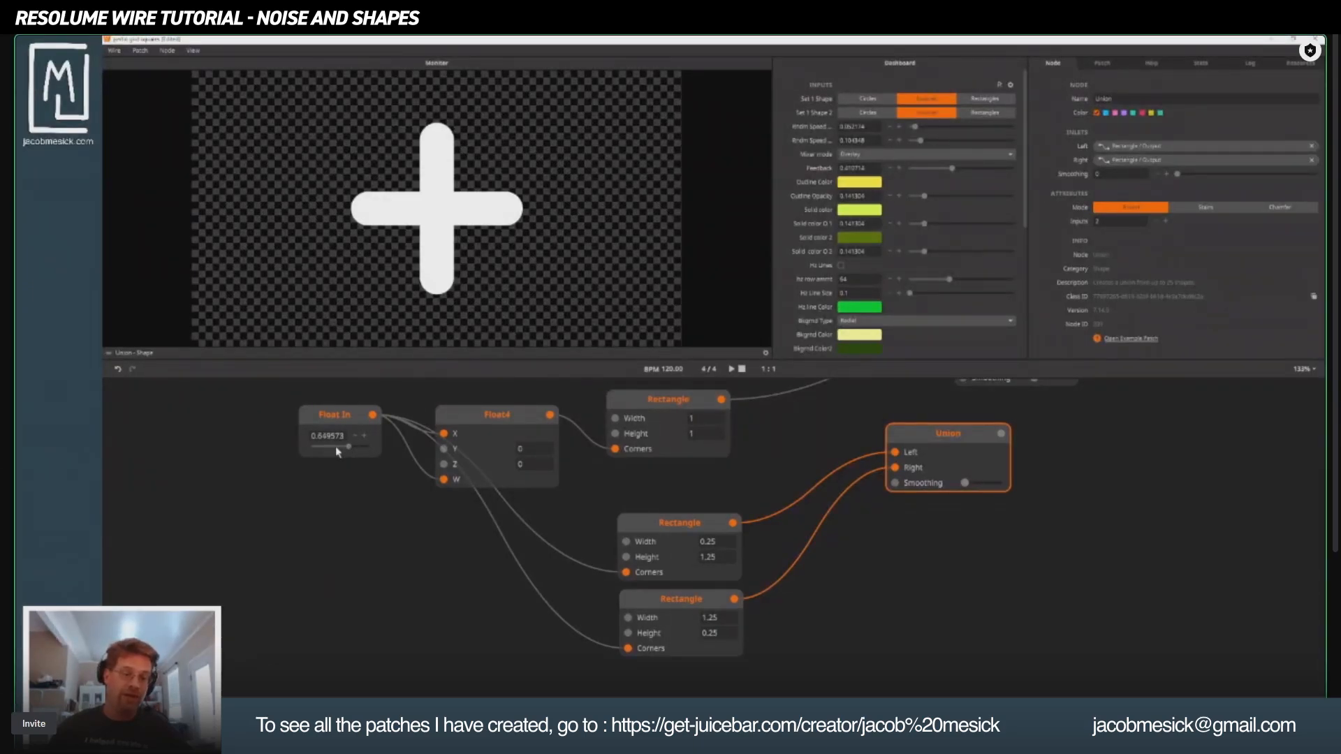
pyautogui.moveTo(336, 451)
pyautogui.mouseDown()
pyautogui.moveTo(329, 428)
pyautogui.moveTo(323, 440)
pyautogui.mouseUp()
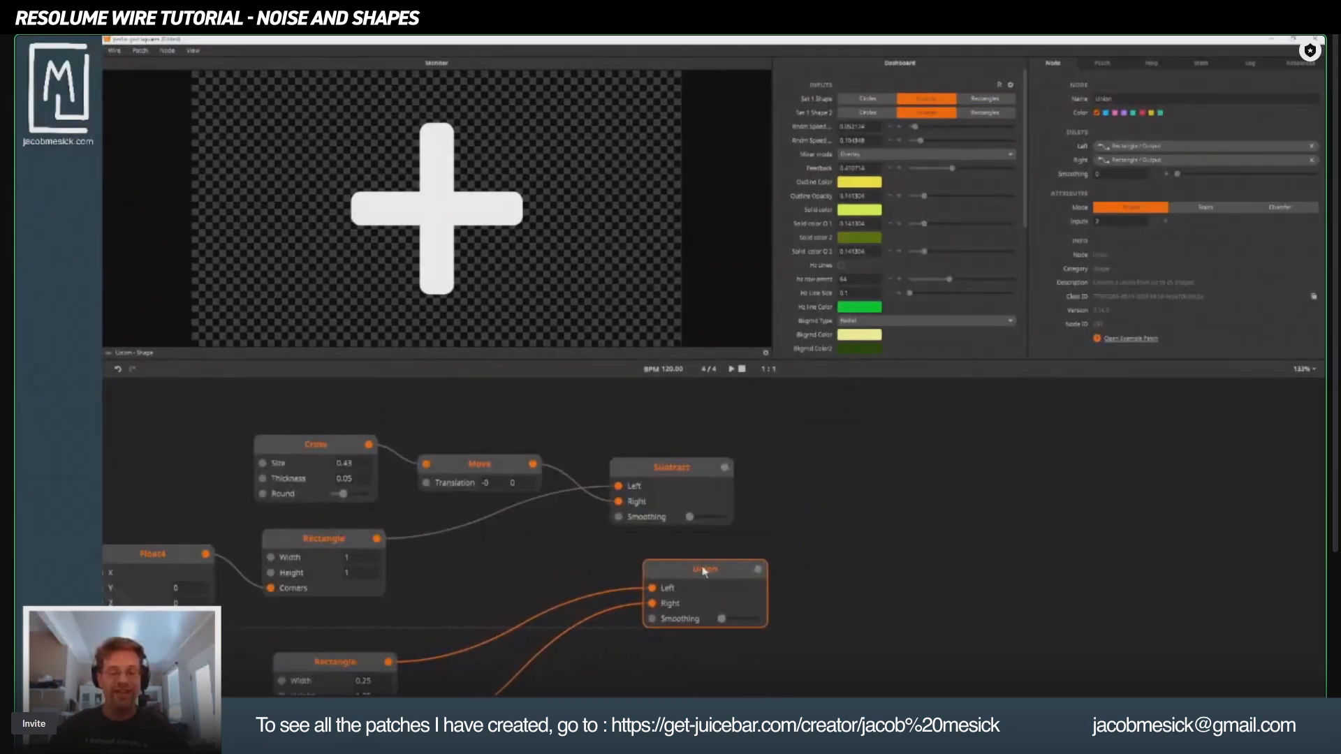
# Align the Union node directly beneath the Subtract node.
pyautogui.moveTo(659, 554); pyautogui.dragTo(673, 569)
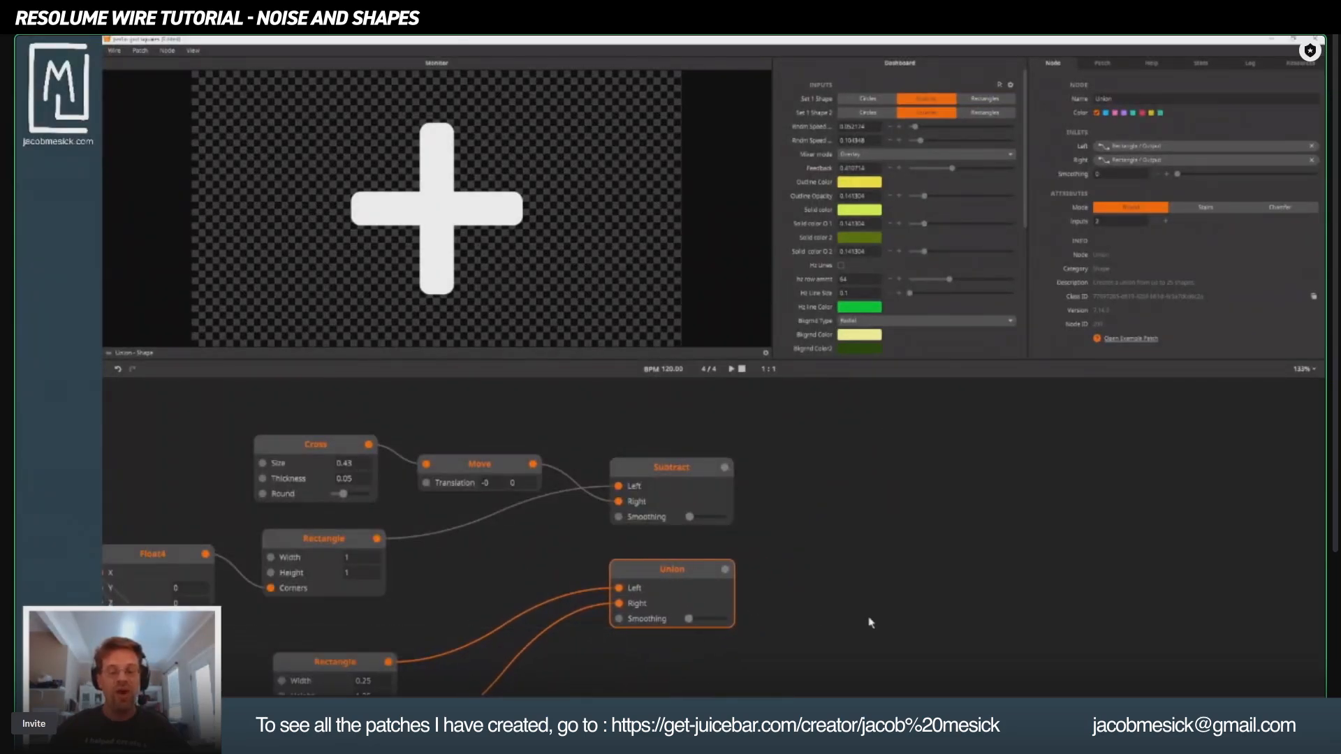
pyautogui.moveTo(868, 619); pyautogui.dragTo(833, 657)
pyautogui.scroll(-4, 841, 536)
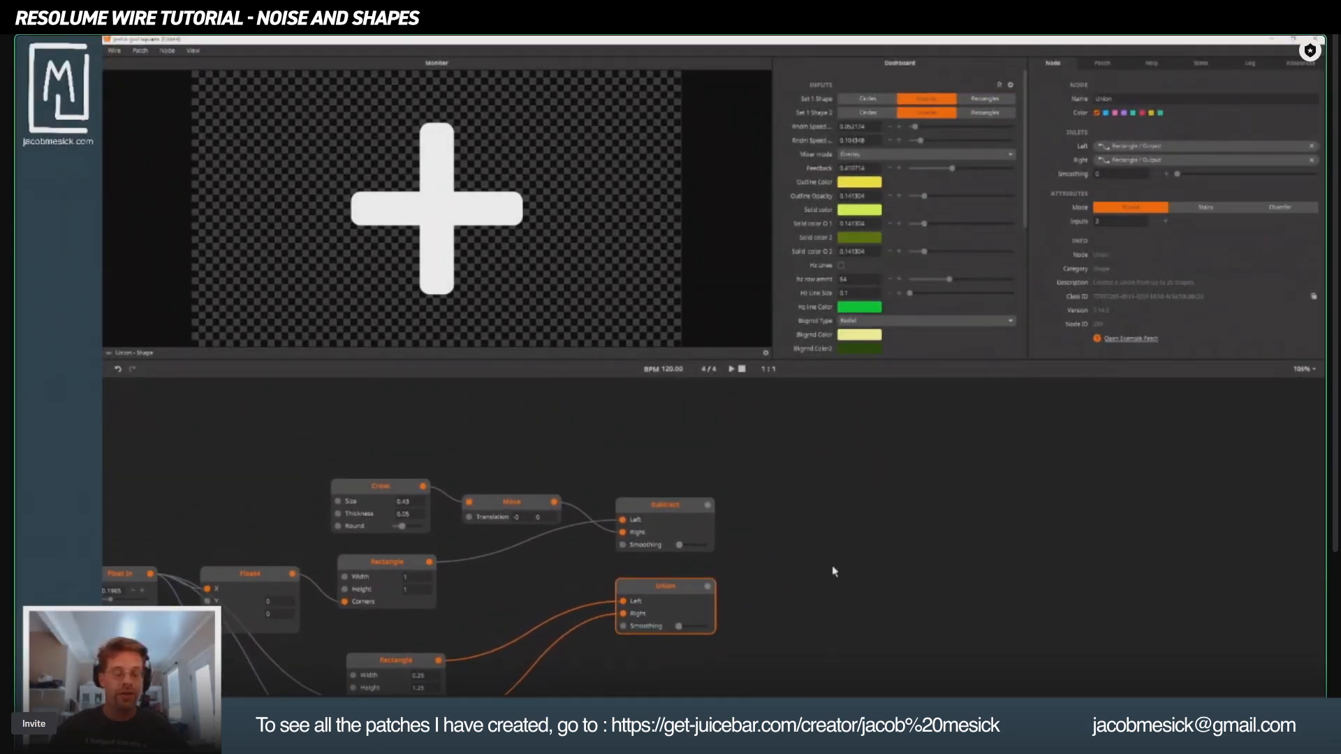
pyautogui.scroll(-1, 831, 569)
pyautogui.moveTo(872, 538); pyautogui.dragTo(926, 488)
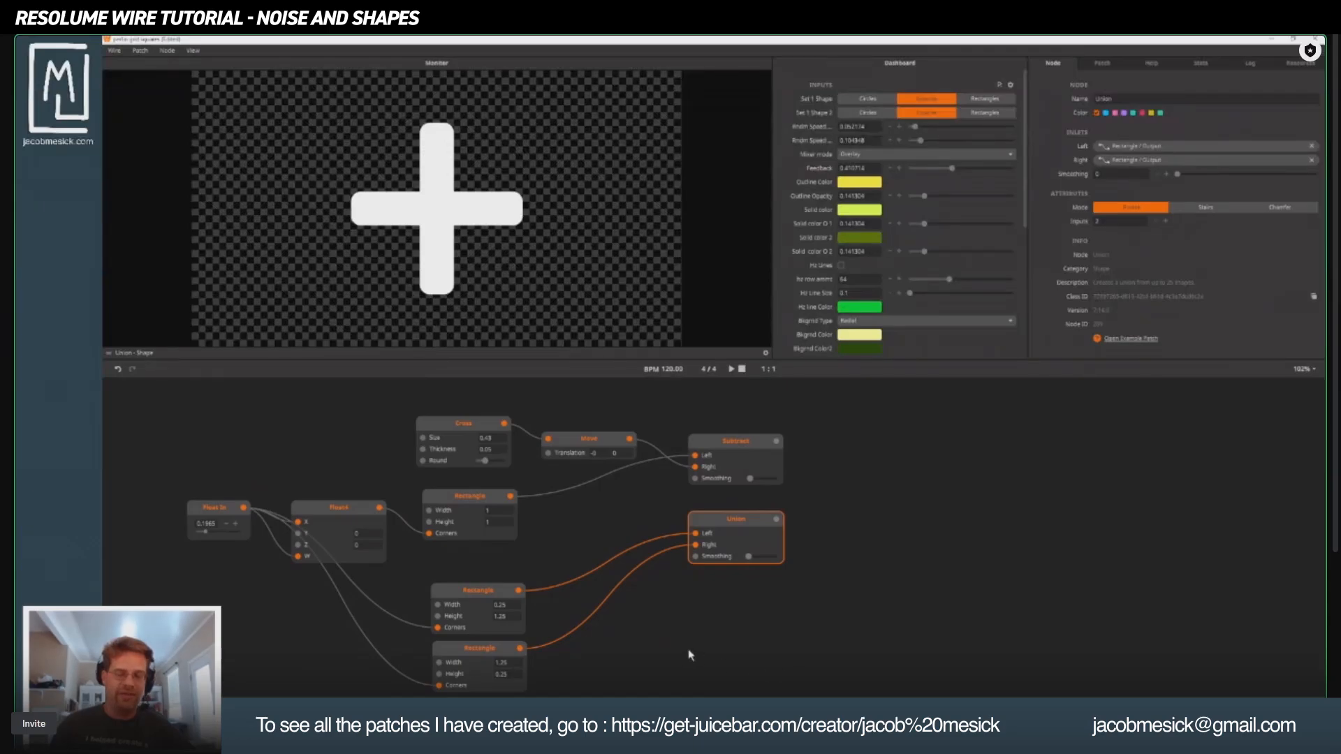
pyautogui.moveTo(714, 642); pyautogui.dragTo(760, 563)
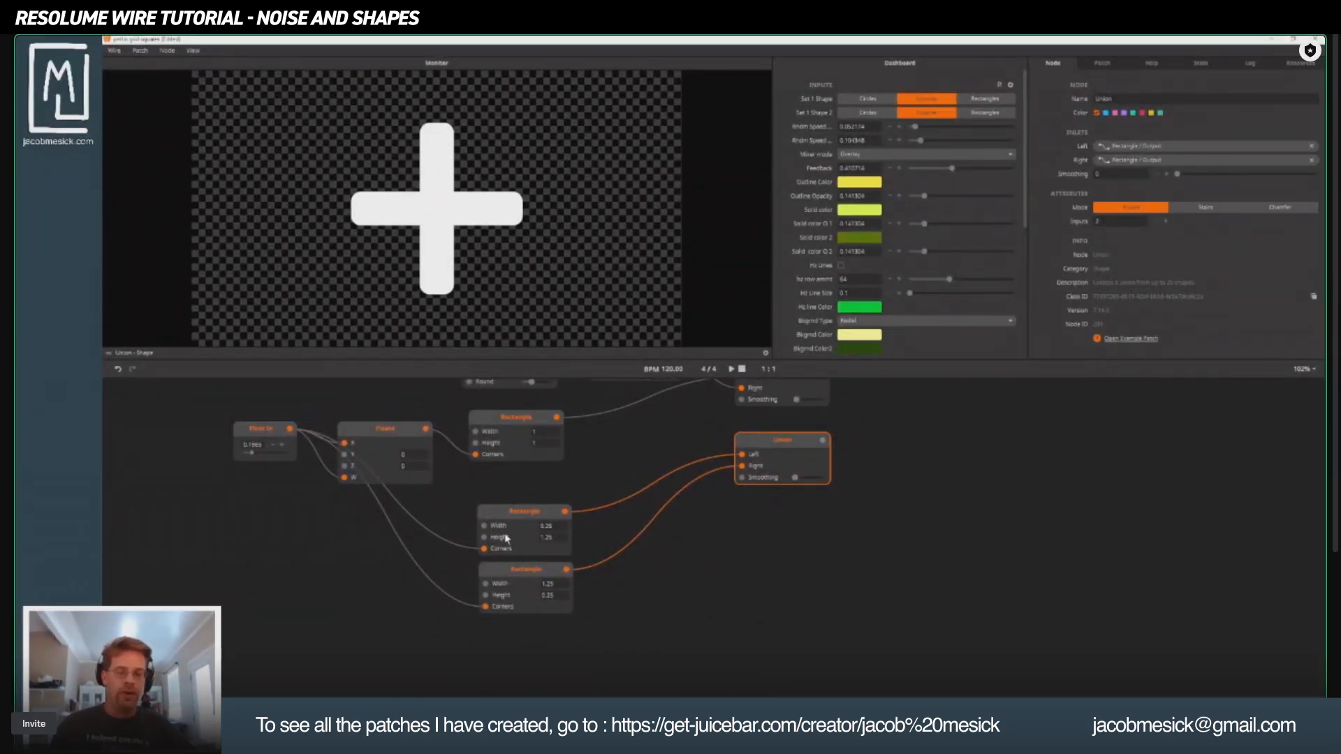
pyautogui.moveTo(857, 506); pyautogui.dragTo(737, 589)
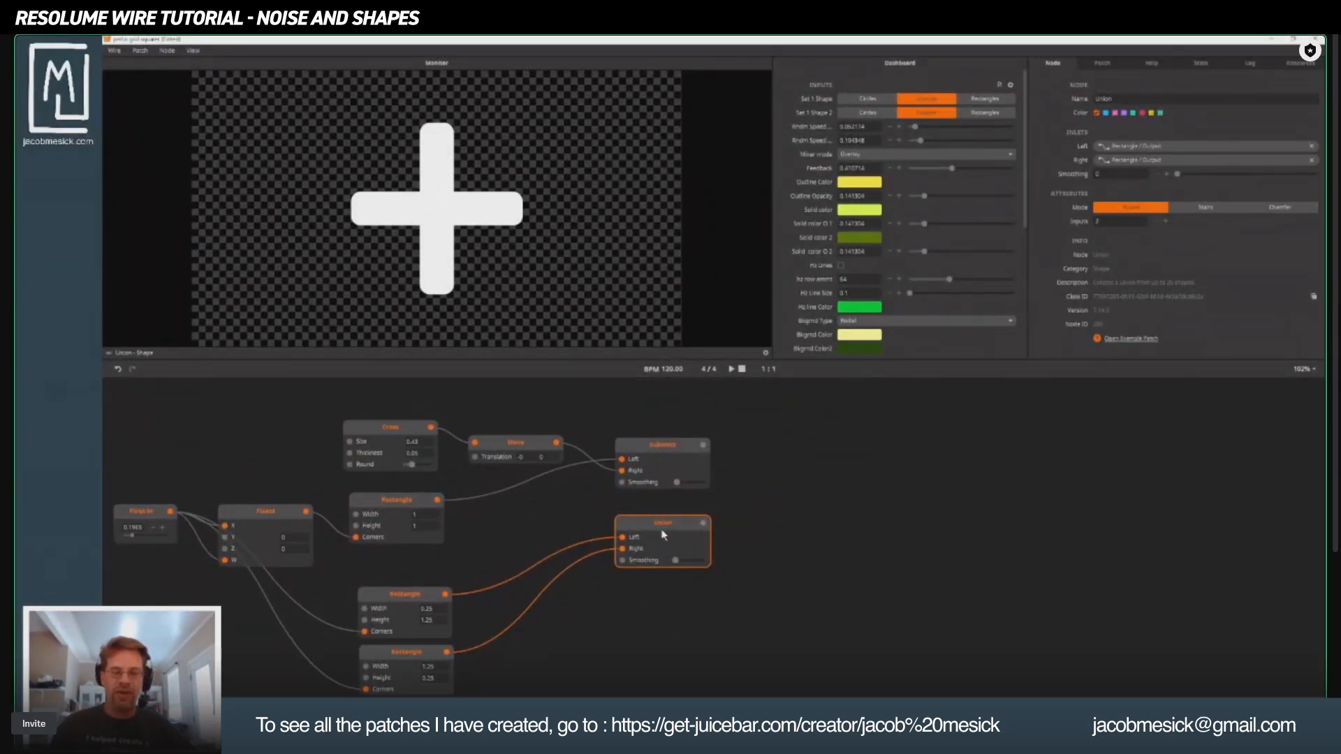
# Preview the Subtract node and raise the Float In value to about 0.65 to round the square's corners.
pyautogui.click(668, 454)
pyautogui.moveTo(942, 573); pyautogui.dragTo(981, 680)
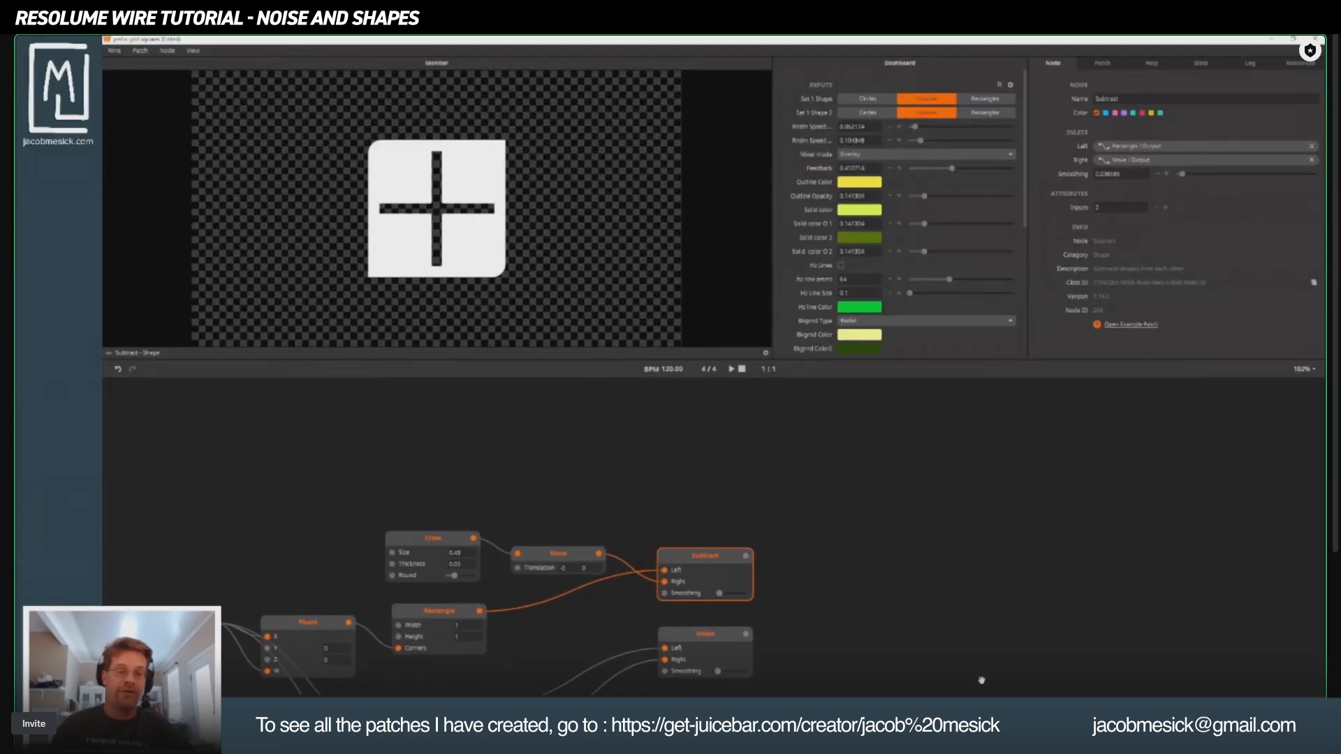
pyautogui.moveTo(689, 613); pyautogui.dragTo(820, 506)
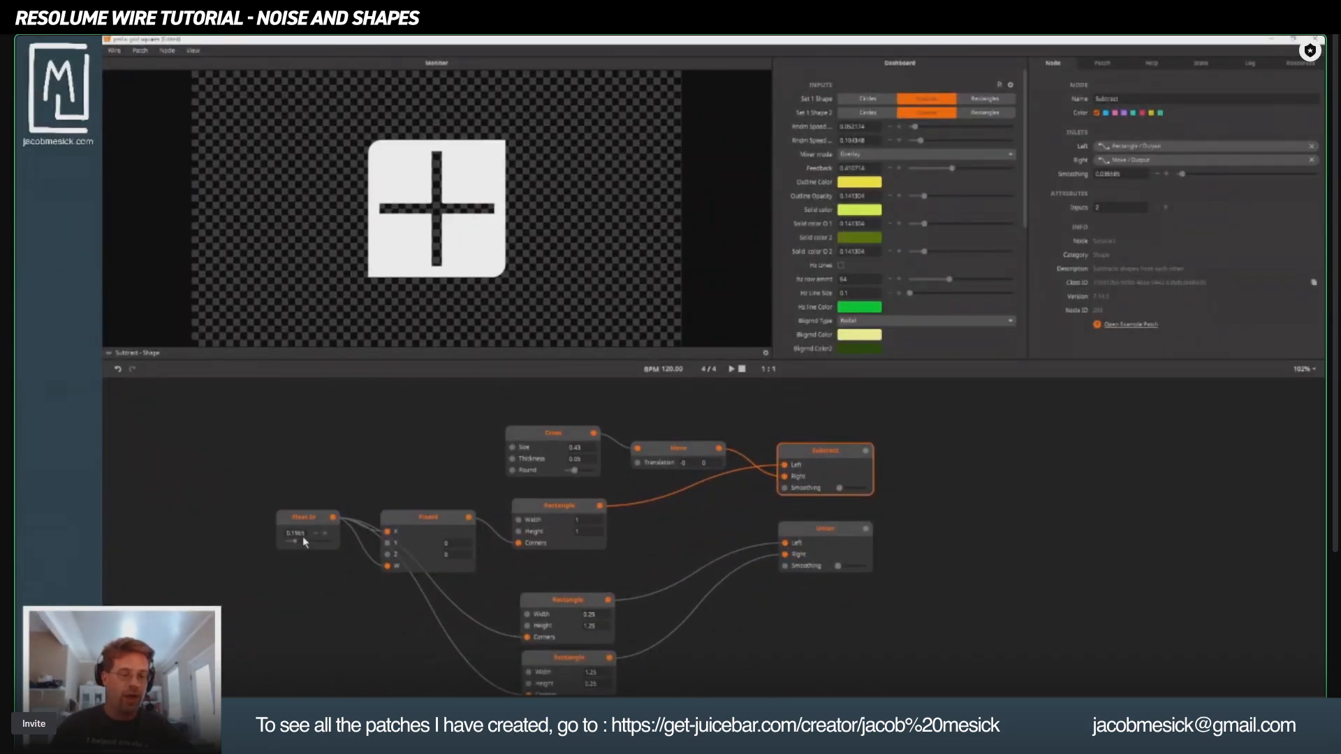
pyautogui.moveTo(296, 540); pyautogui.dragTo(315, 546)
pyautogui.moveTo(530, 483); pyautogui.dragTo(507, 524)
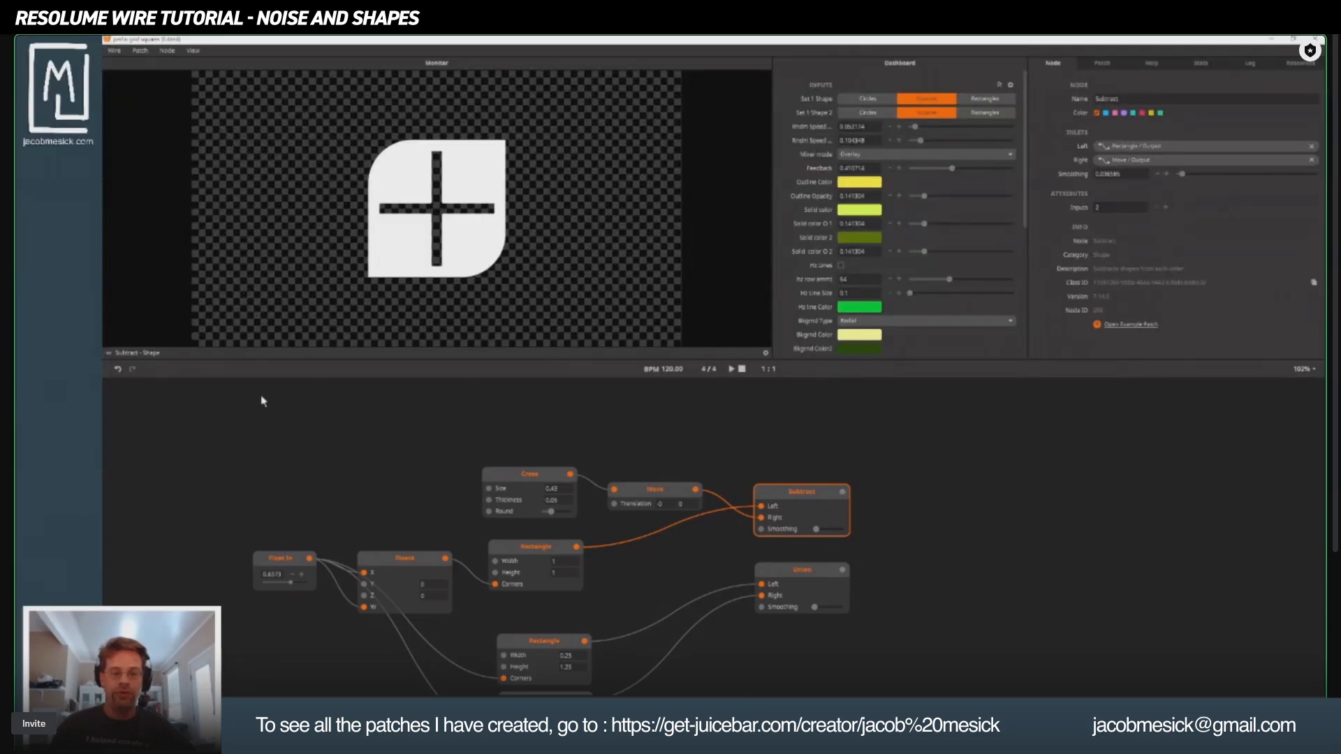
# Move the Cross node up and away from the Rectangle node, and preview the Rectangle and Cross shapes.
pyautogui.click(494, 473)
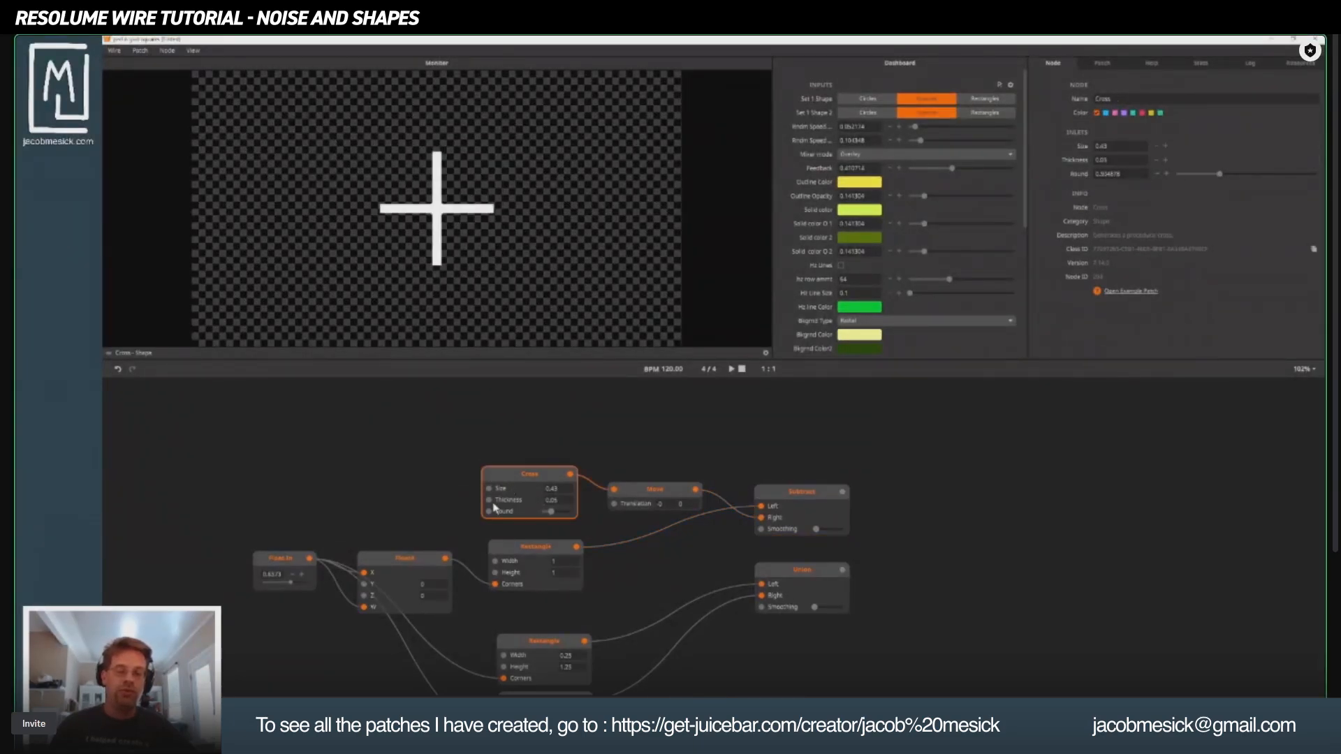
pyautogui.moveTo(524, 487); pyautogui.dragTo(471, 452)
pyautogui.click(540, 555)
pyautogui.click(835, 507)
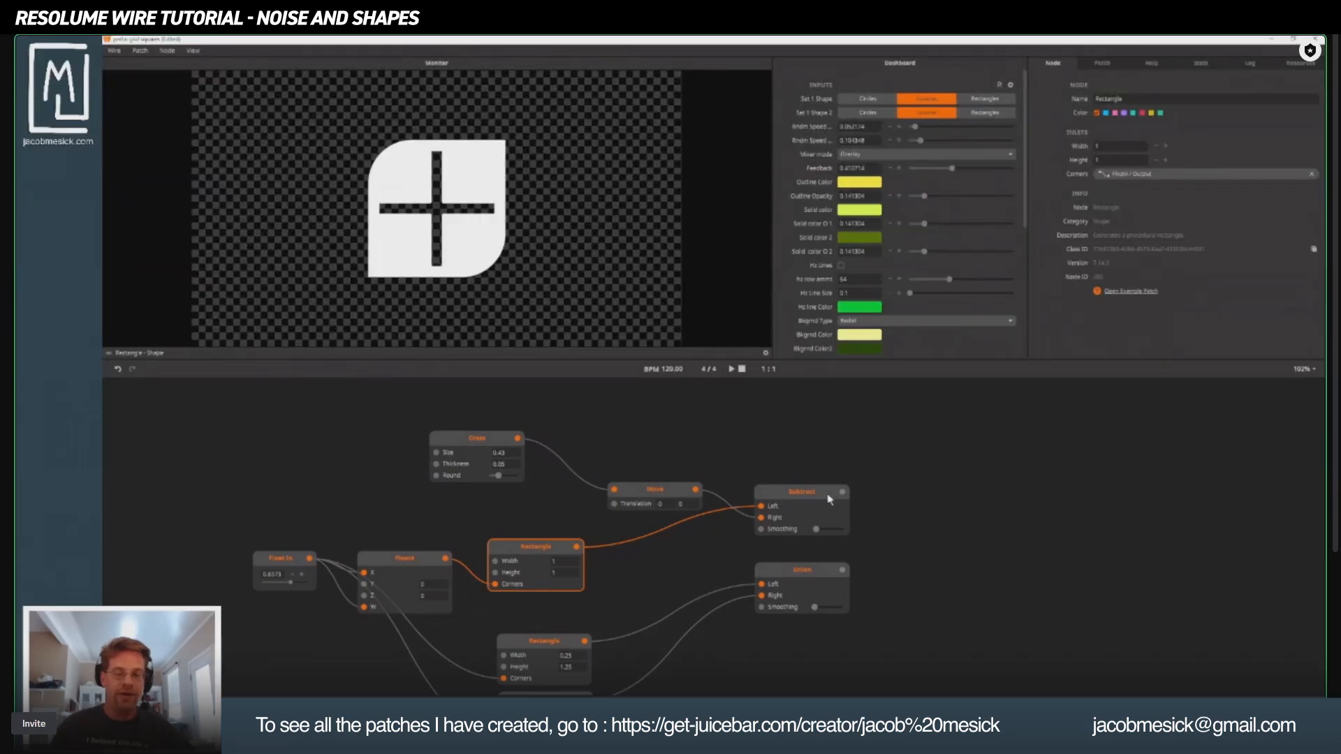
pyautogui.click(472, 442)
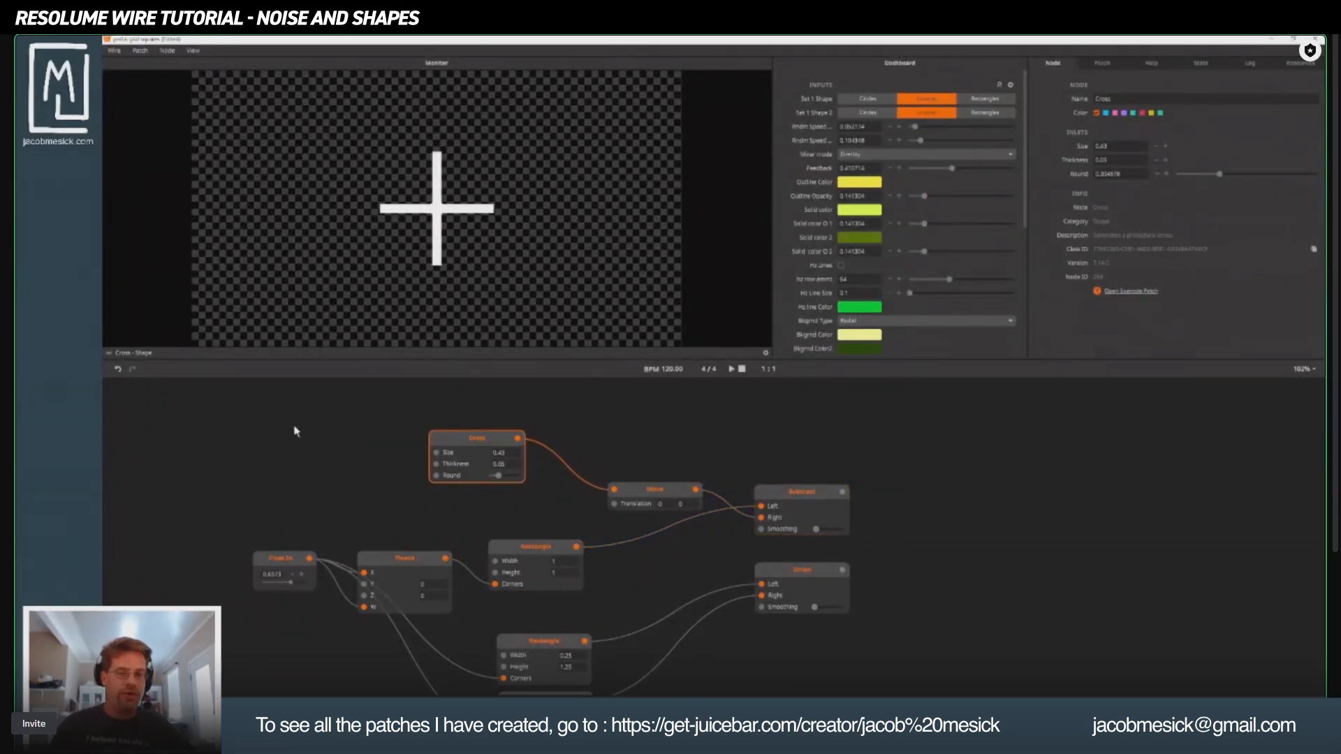
# Add a second Float In node beside the Cross node, on its input side.
pyautogui.doubleClick(346, 472)
pyautogui.write('f')
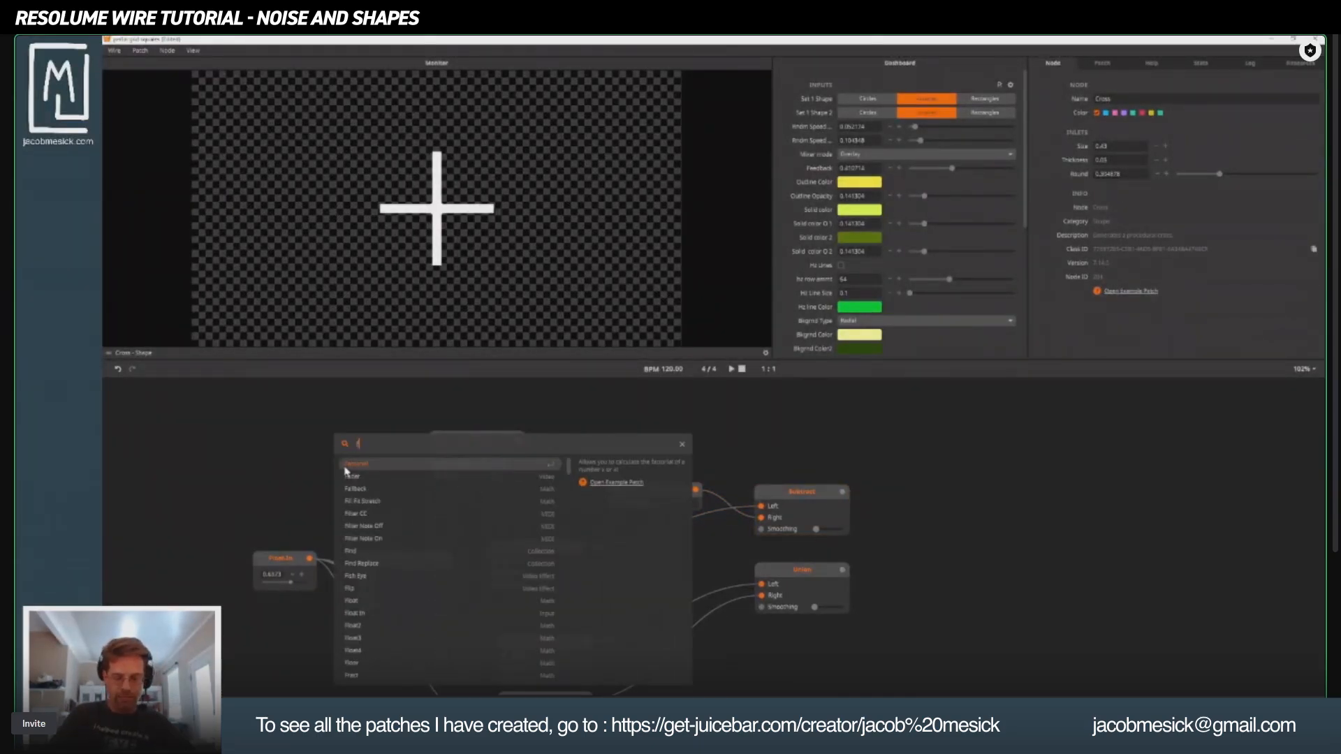
pyautogui.write('loatin')
pyautogui.press('Return')
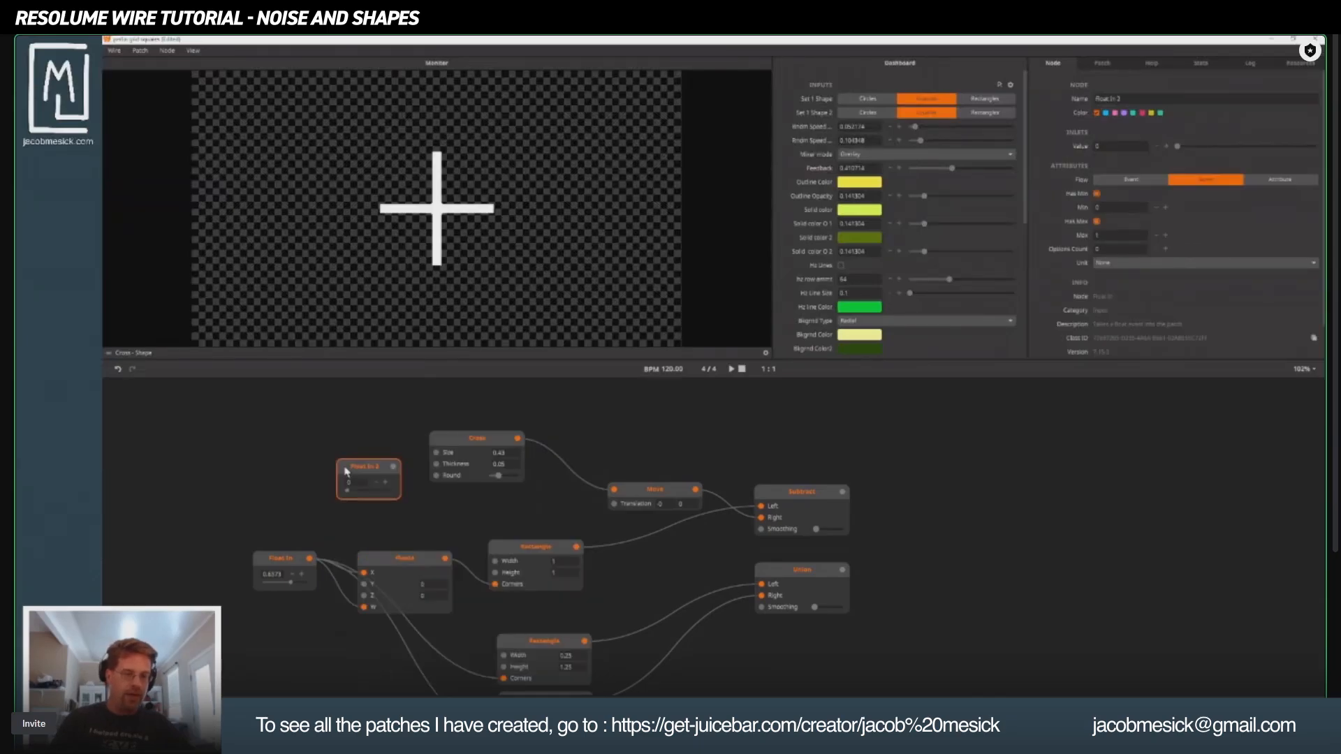
# Connect the second Float In to the Cross's Round input, set it to about 0.54, and place it above the first Float In.
pyautogui.moveTo(444, 478); pyautogui.dragTo(438, 479)
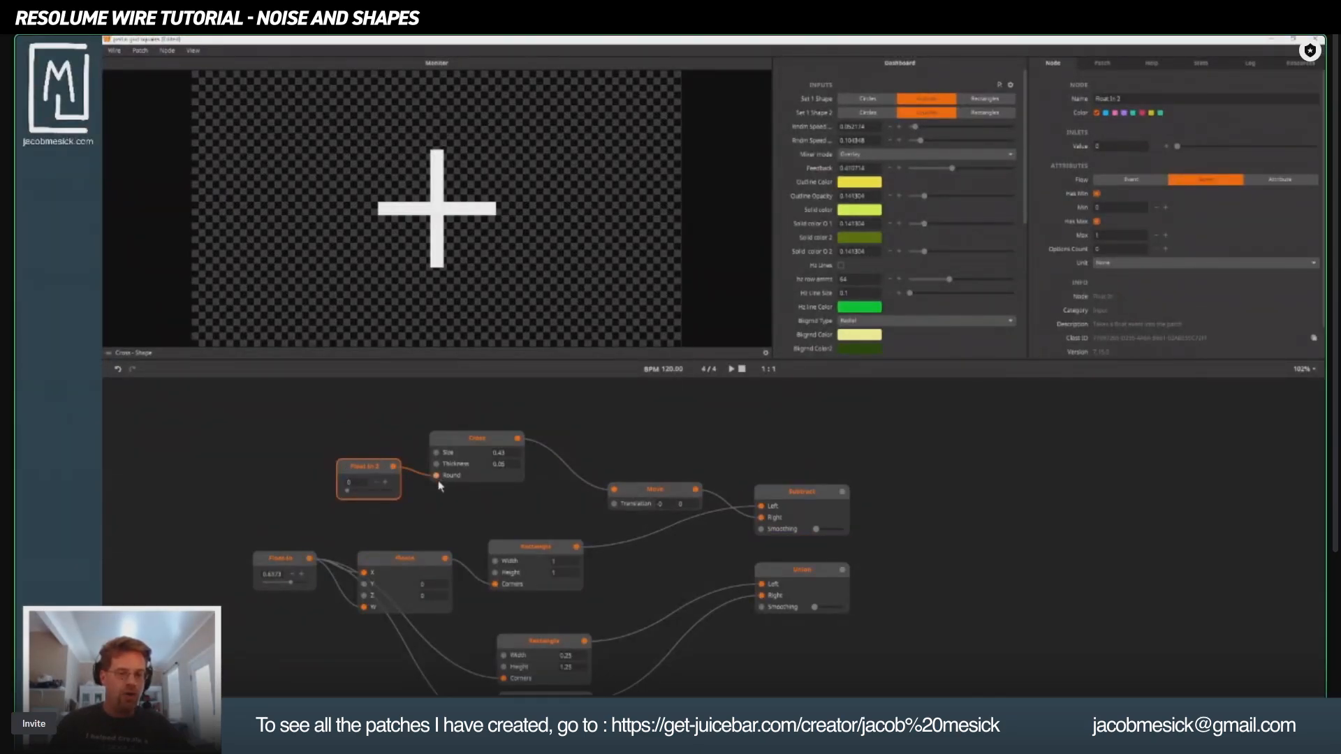
pyautogui.moveTo(347, 490); pyautogui.dragTo(373, 490)
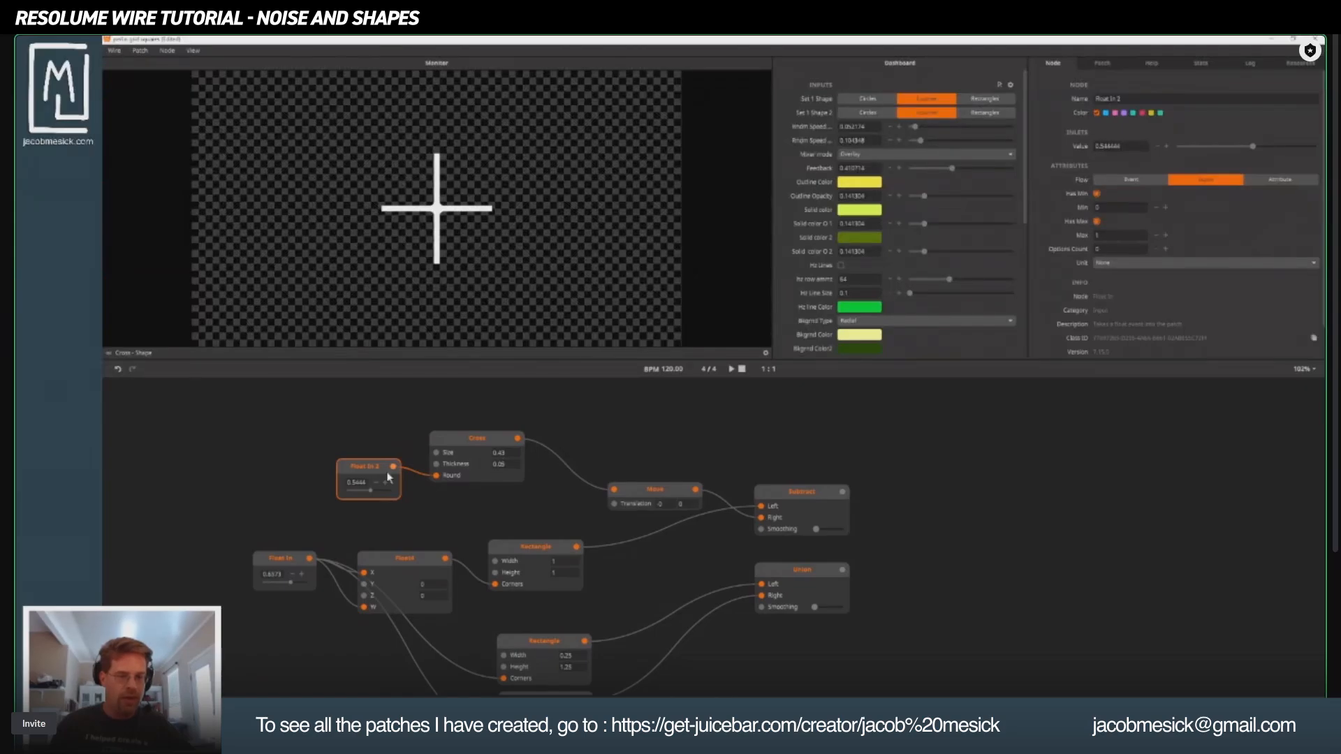
pyautogui.moveTo(353, 466); pyautogui.dragTo(289, 493)
# Add a third Float In node, connect it to the Cross's Size input, and set its value to about 0.68.
pyautogui.click(296, 437)
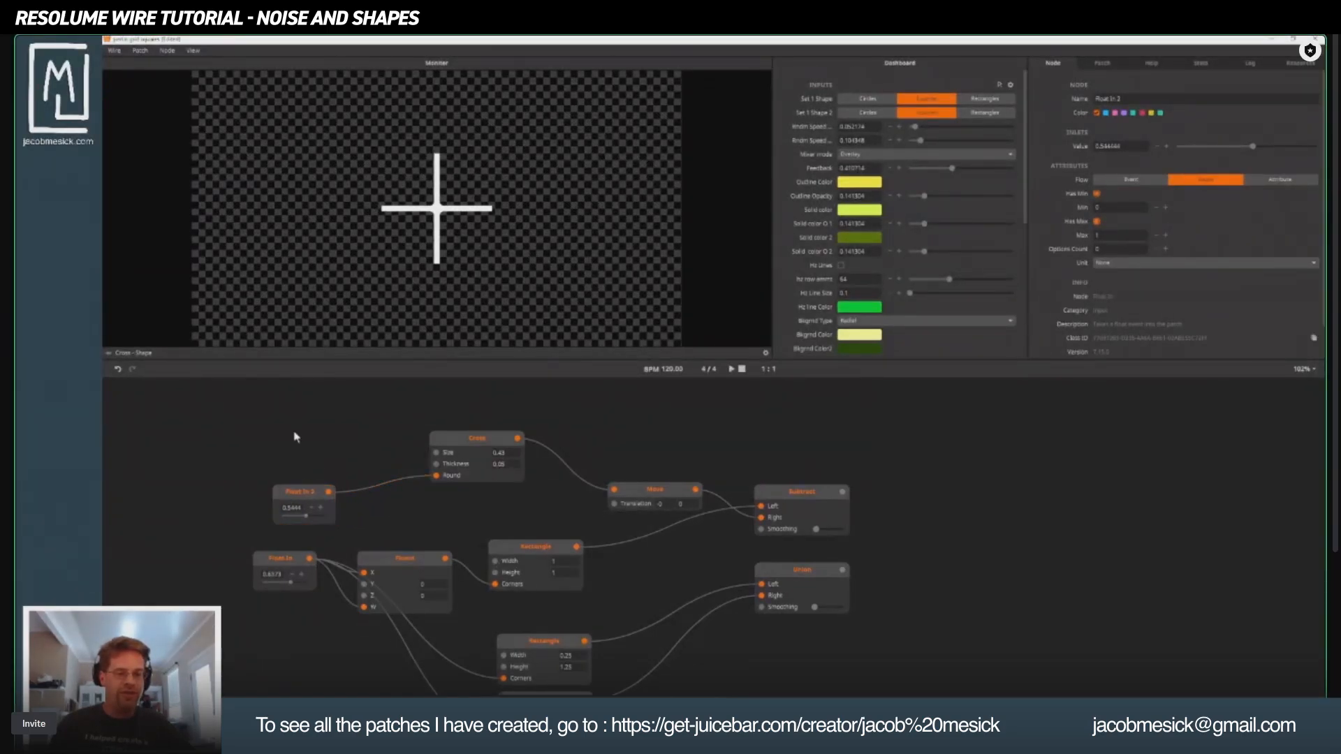
pyautogui.doubleClick(295, 437)
pyautogui.write('float')
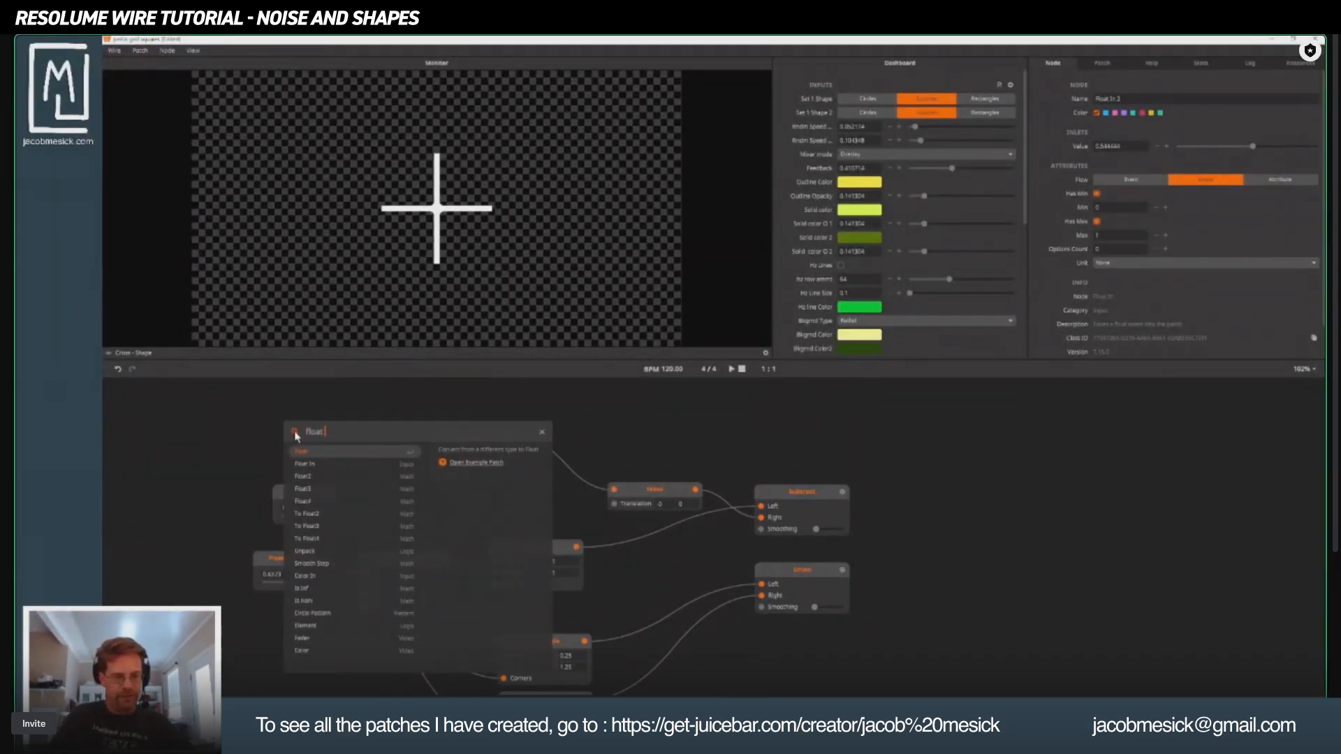
pyautogui.press('Return')
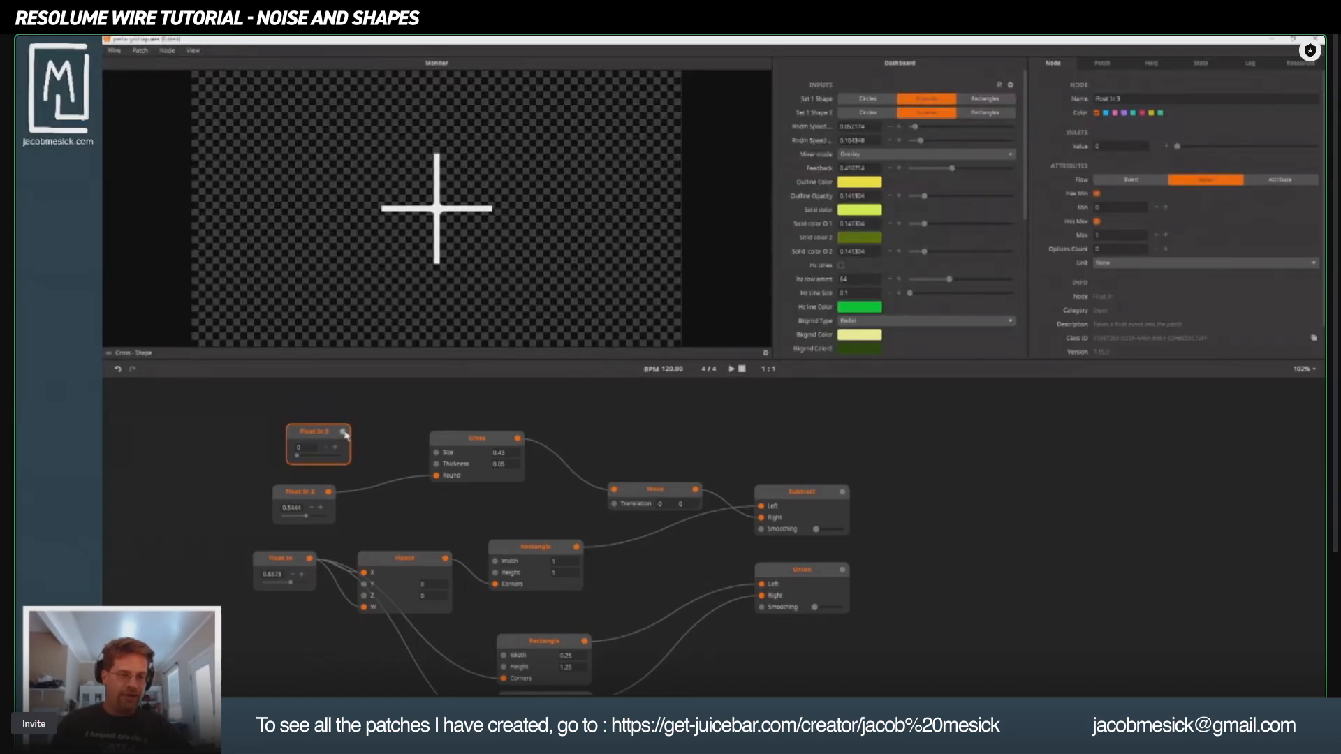
pyautogui.moveTo(344, 432); pyautogui.dragTo(442, 456)
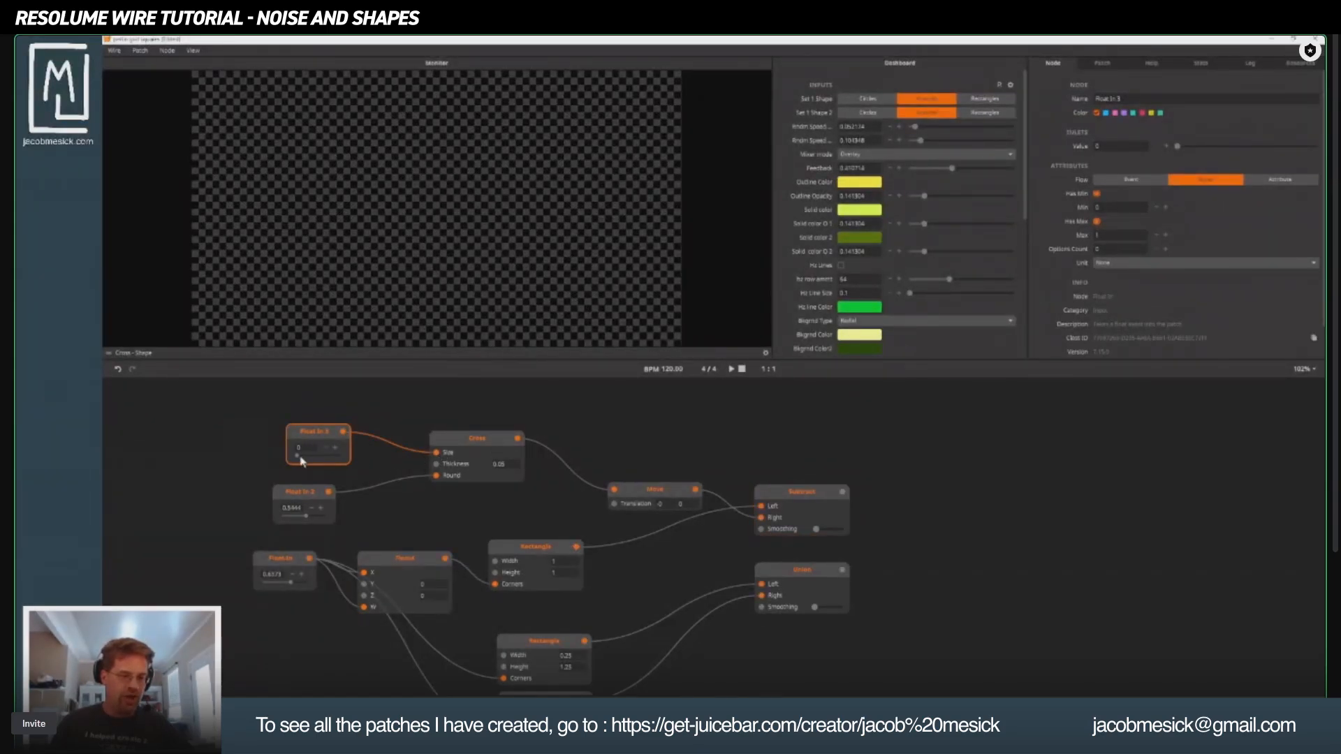
pyautogui.moveTo(302, 461); pyautogui.dragTo(304, 400)
# Duplicate the Size Float In, connect the copy to the Cross's Thickness input, and set it to about 0.19.
pyautogui.hotkey('ctrl', 'd')
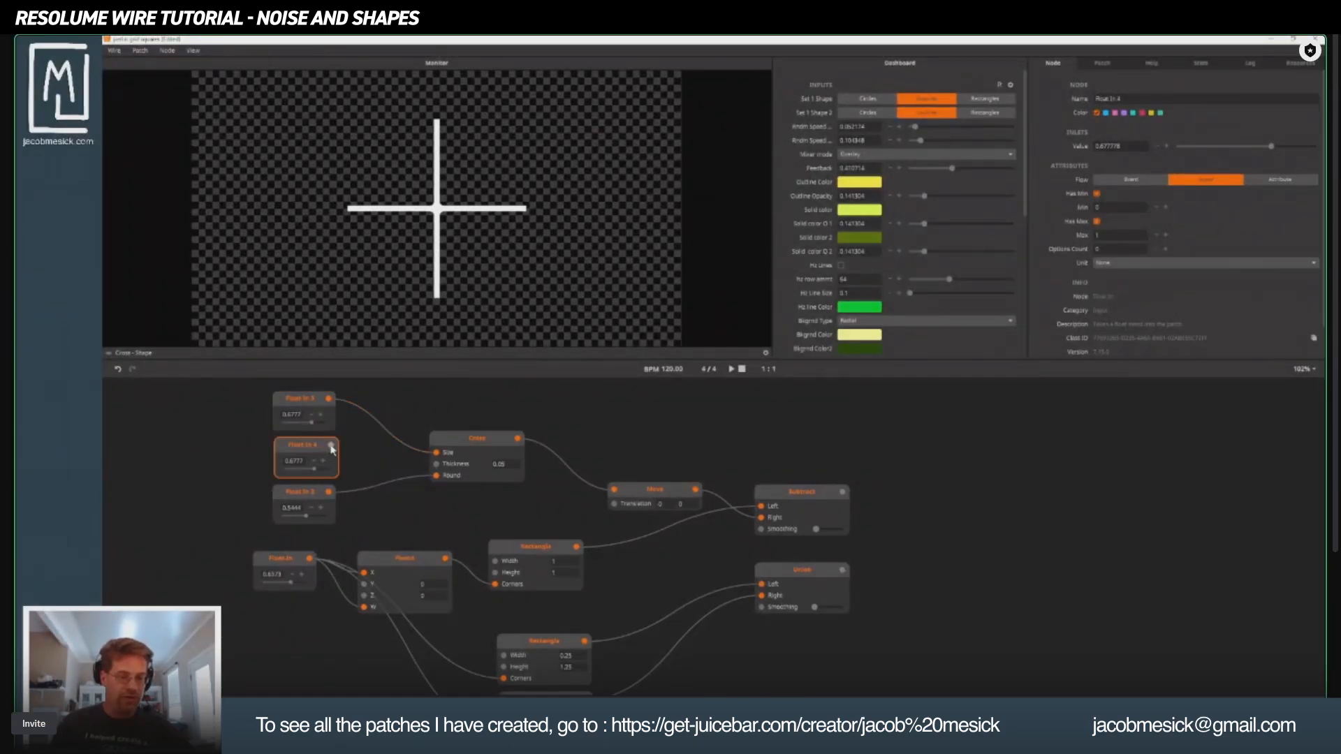
pyautogui.moveTo(331, 447); pyautogui.dragTo(436, 464)
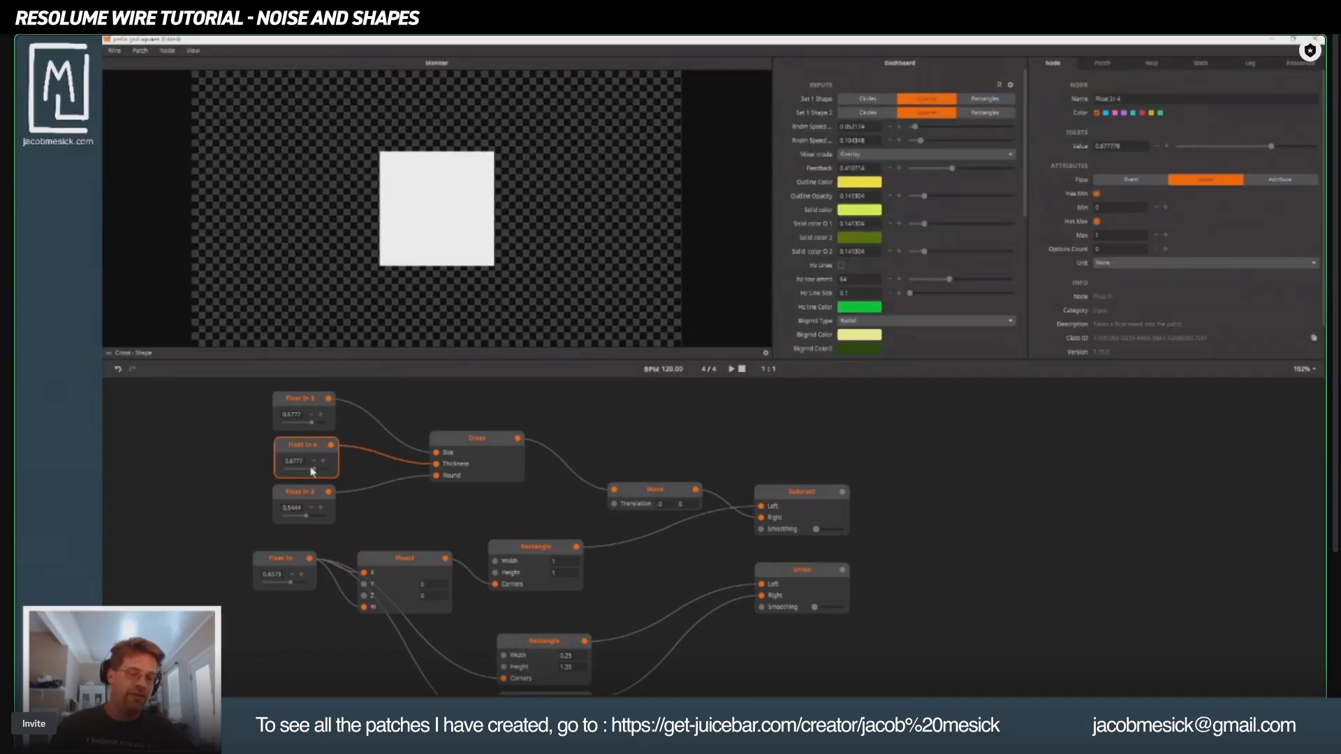
pyautogui.moveTo(312, 472); pyautogui.dragTo(294, 468)
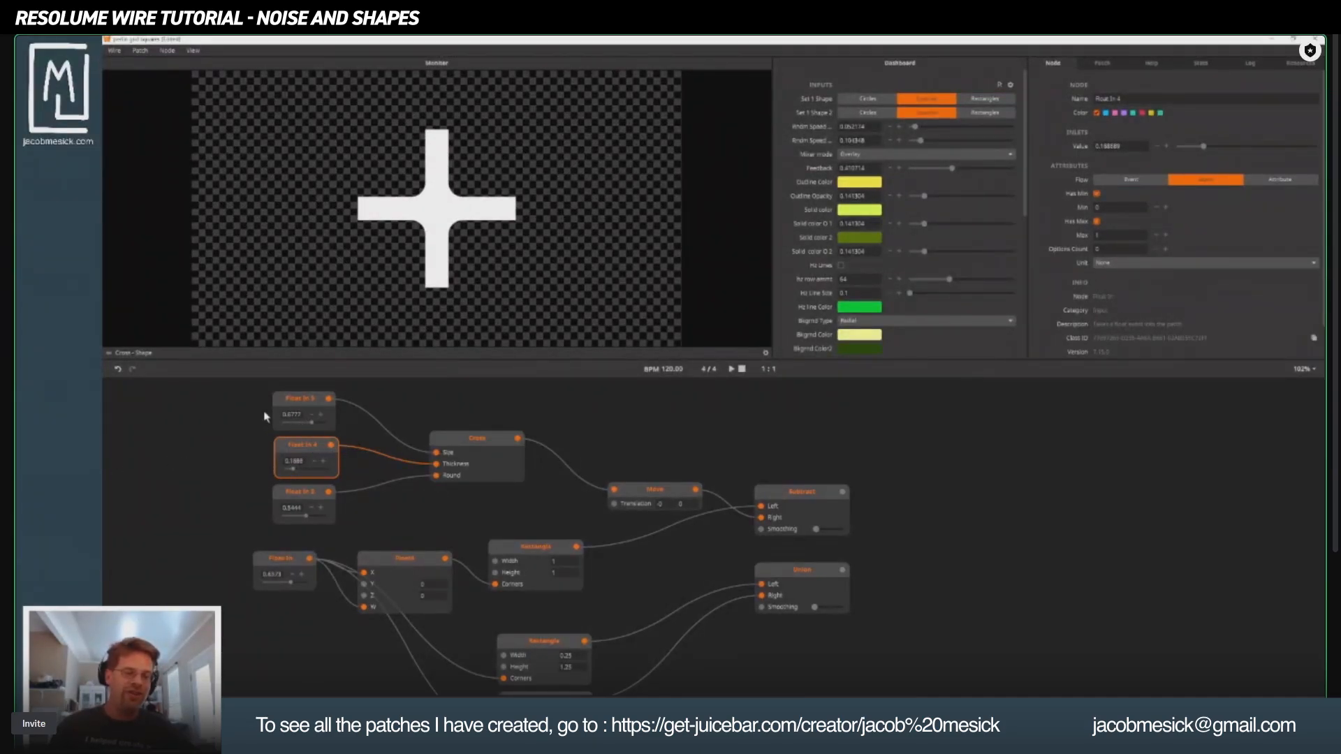
# Delete the extra Float In copy and the Float In nodes feeding the Cross's Size and Thickness.
pyautogui.moveTo(293, 403); pyautogui.dragTo(155, 466)
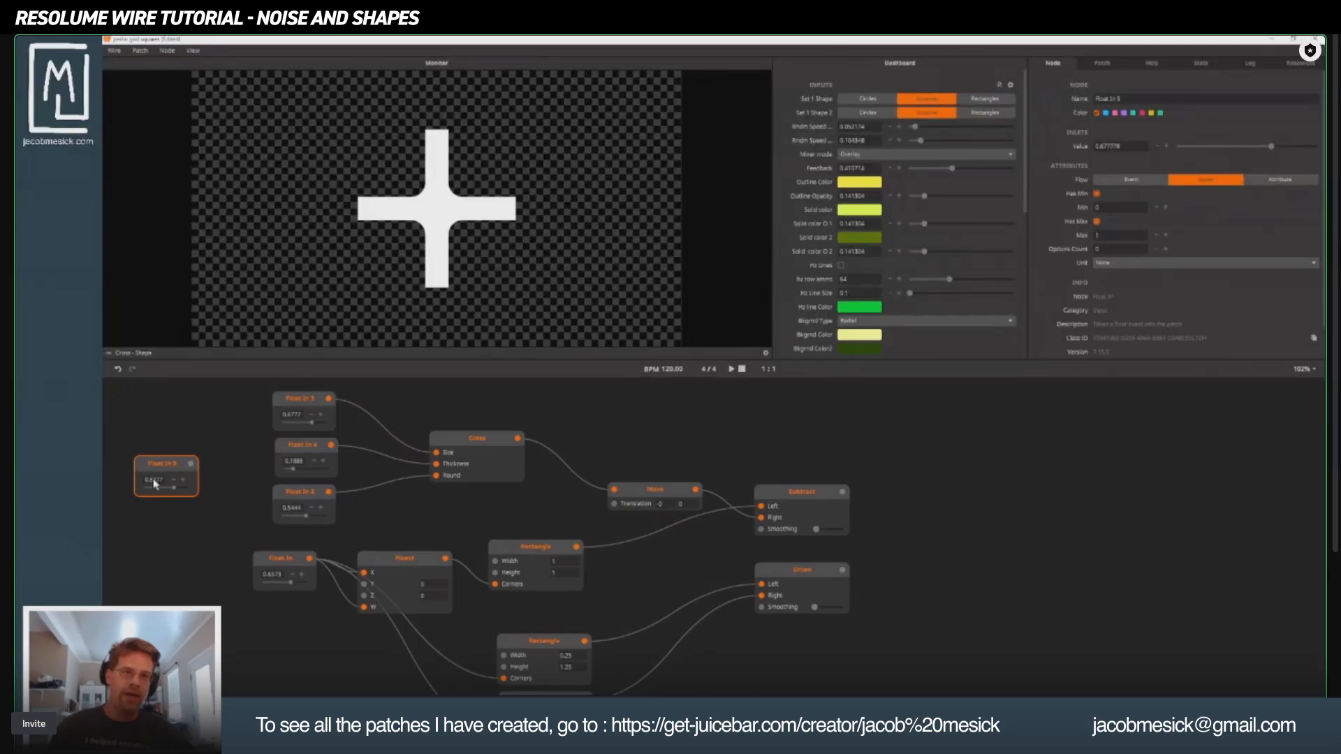
pyautogui.press('Delete')
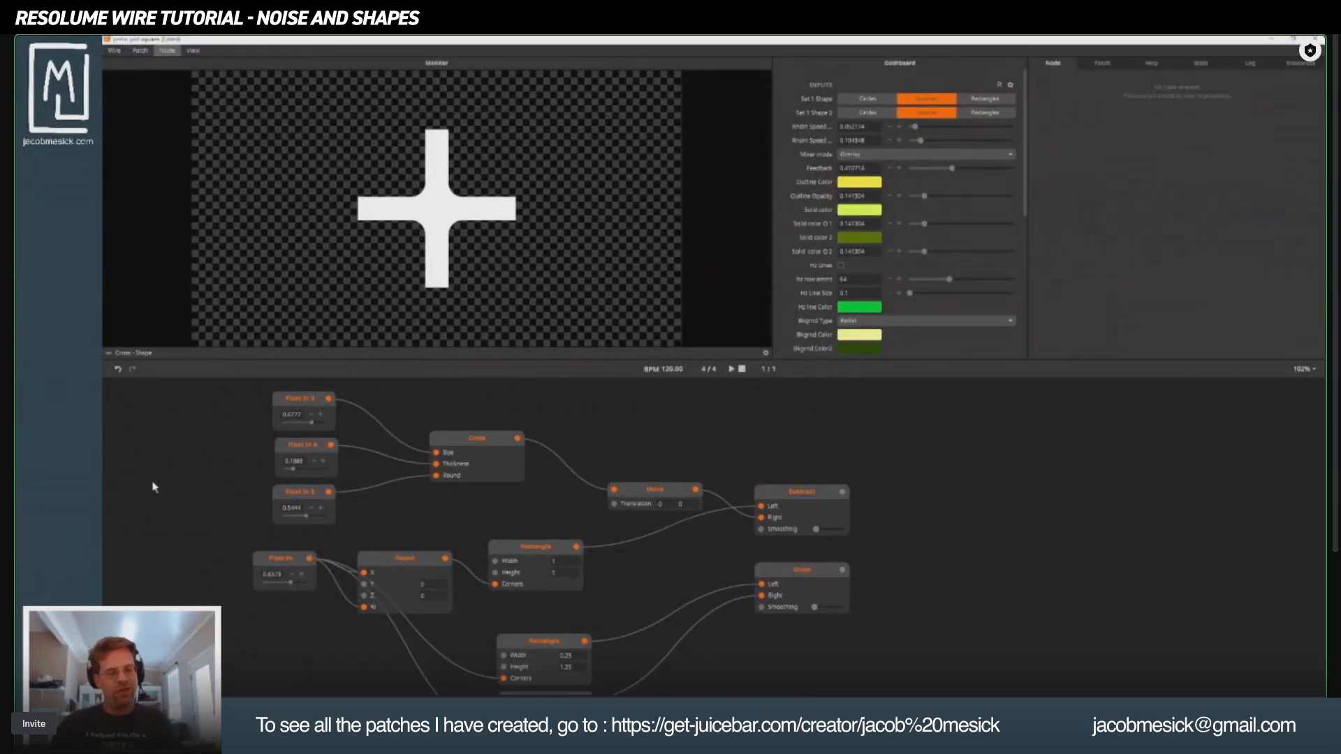
pyautogui.click(301, 398)
pyautogui.press('Delete')
pyautogui.click(300, 445)
pyautogui.press('Delete')
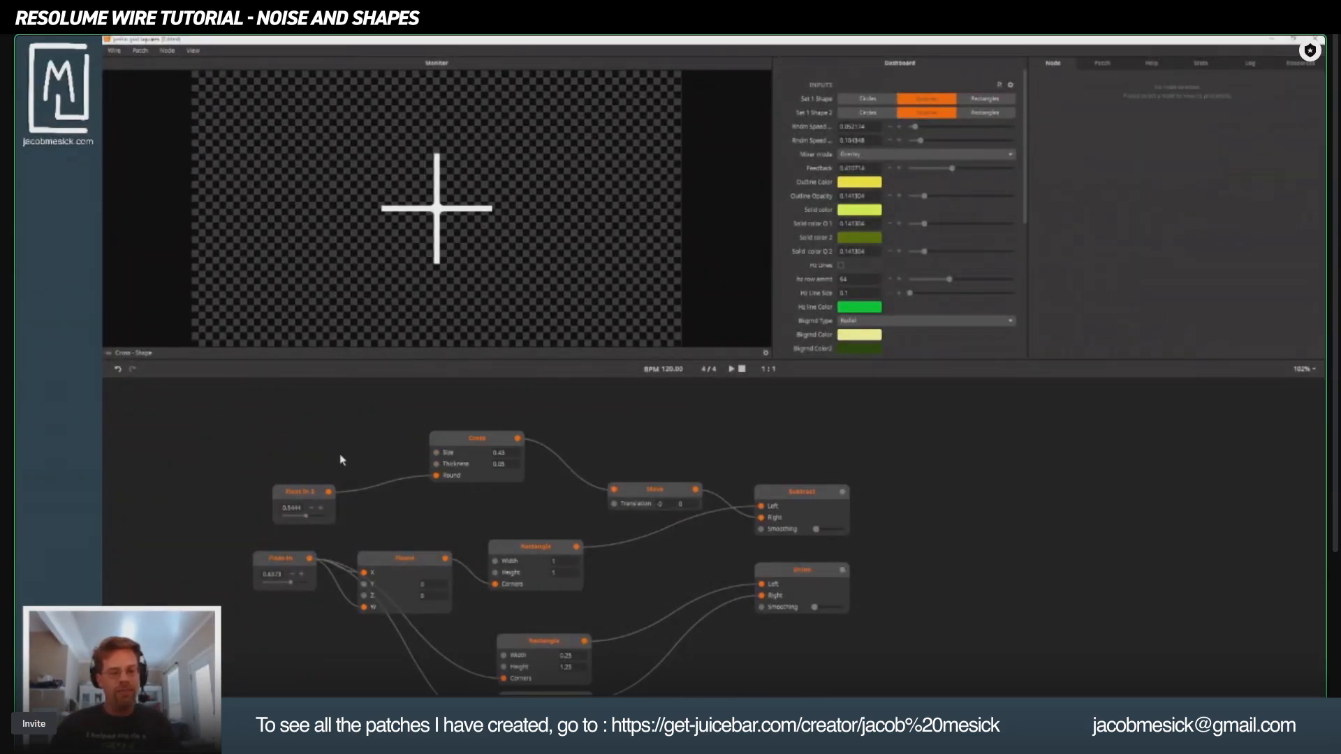
# Expose the Cross's Size as an input node above the Round Float In, enable its maximum, and set its value to about 0.28.
pyautogui.moveTo(437, 453)
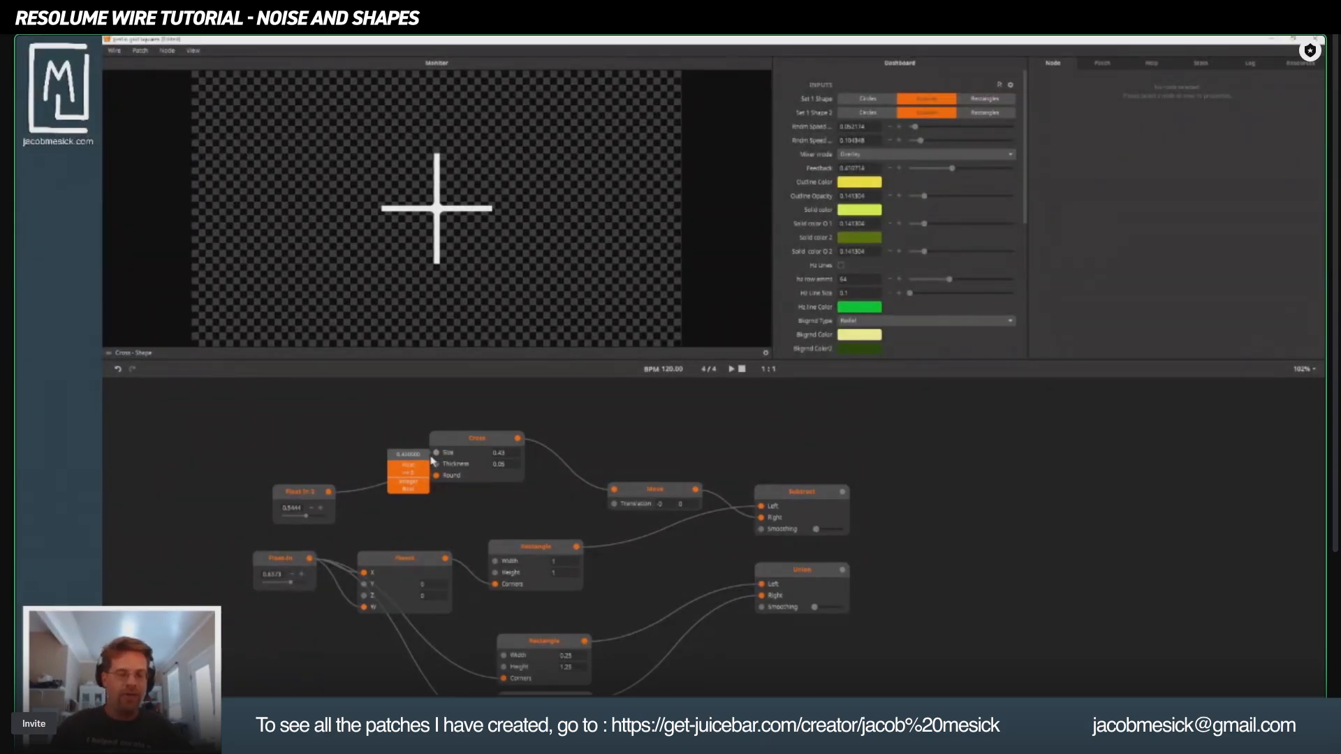
pyautogui.rightClick(437, 453)
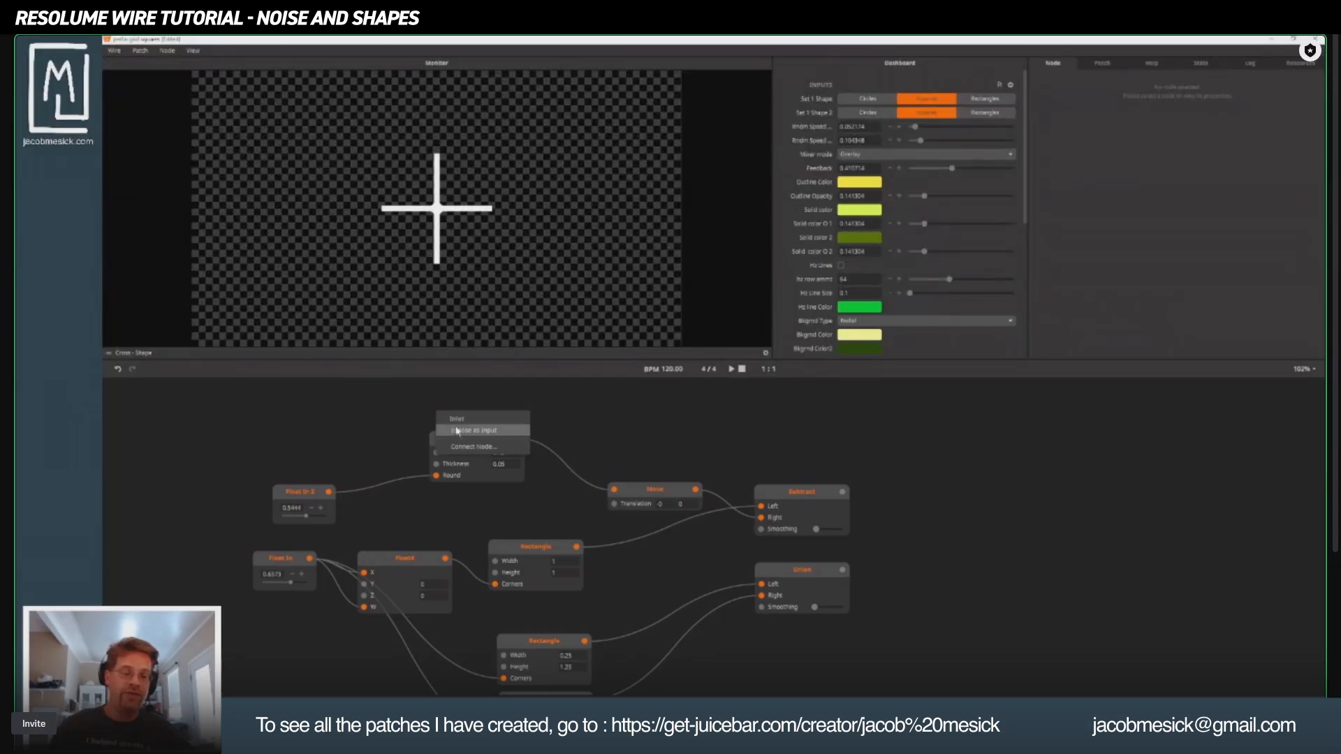
pyautogui.click(459, 431)
pyautogui.moveTo(389, 438); pyautogui.dragTo(310, 414)
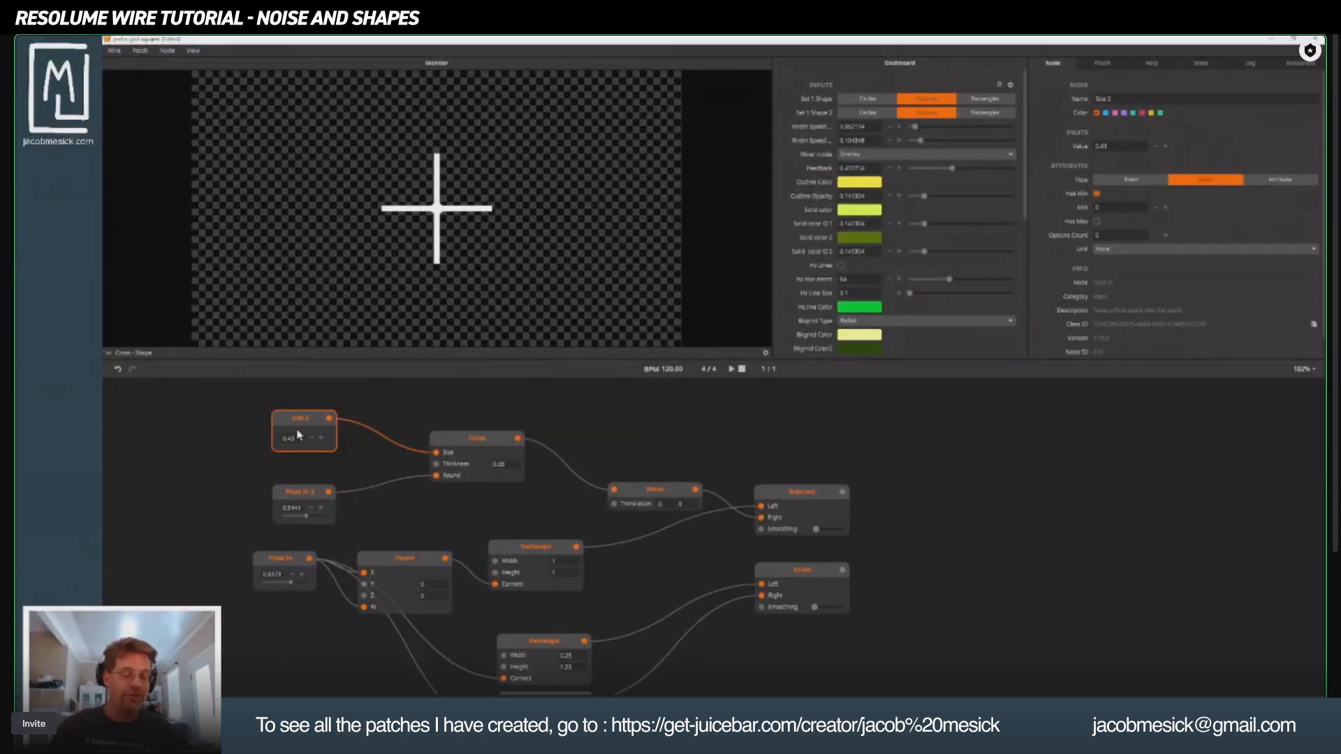
pyautogui.moveTo(301, 419); pyautogui.dragTo(302, 398)
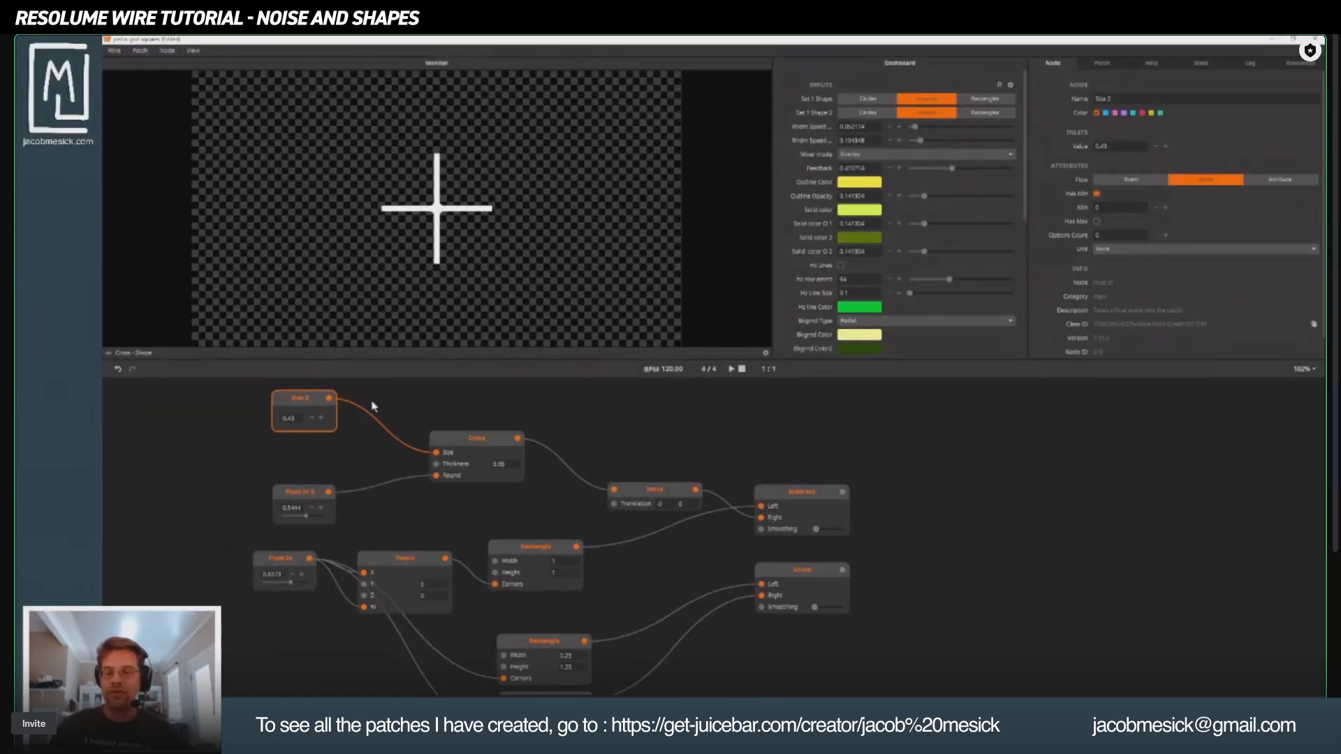
pyautogui.click(1096, 222)
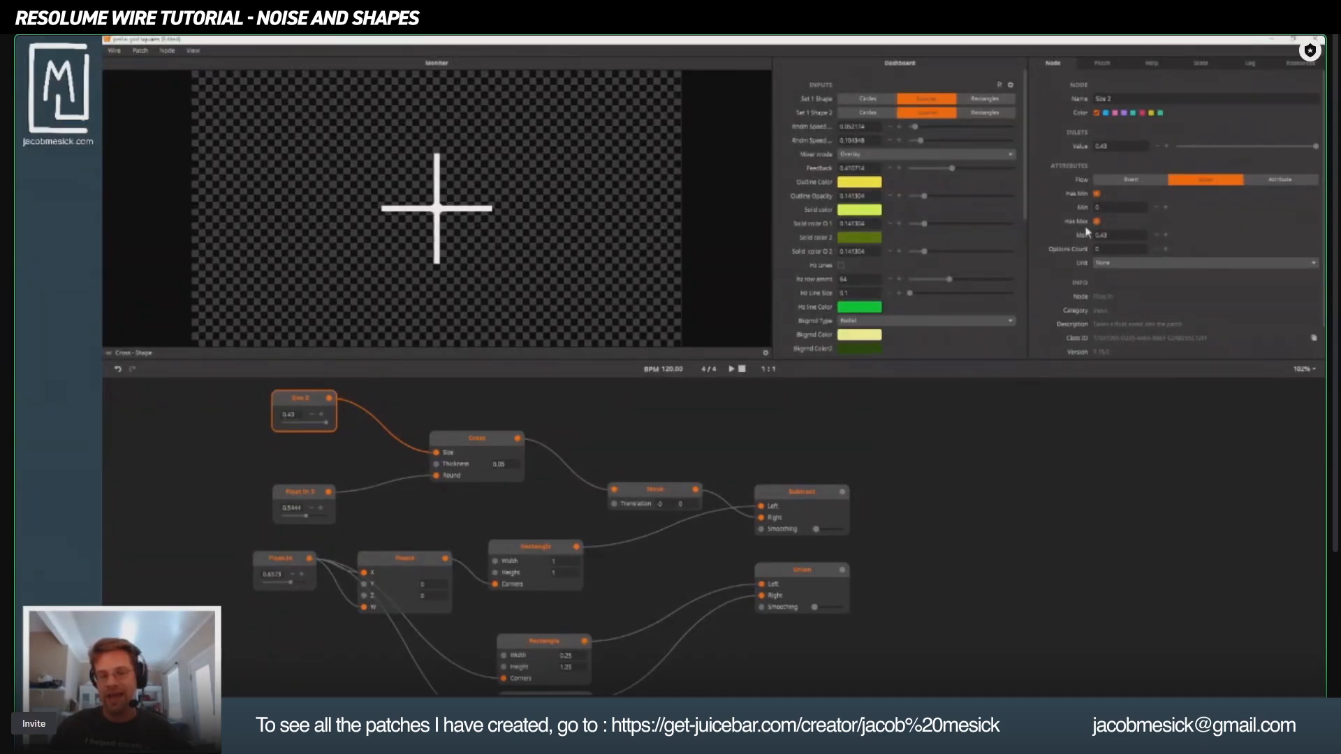
pyautogui.moveTo(328, 422)
pyautogui.mouseDown()
pyautogui.moveTo(296, 423)
pyautogui.moveTo(311, 422)
pyautogui.mouseUp()
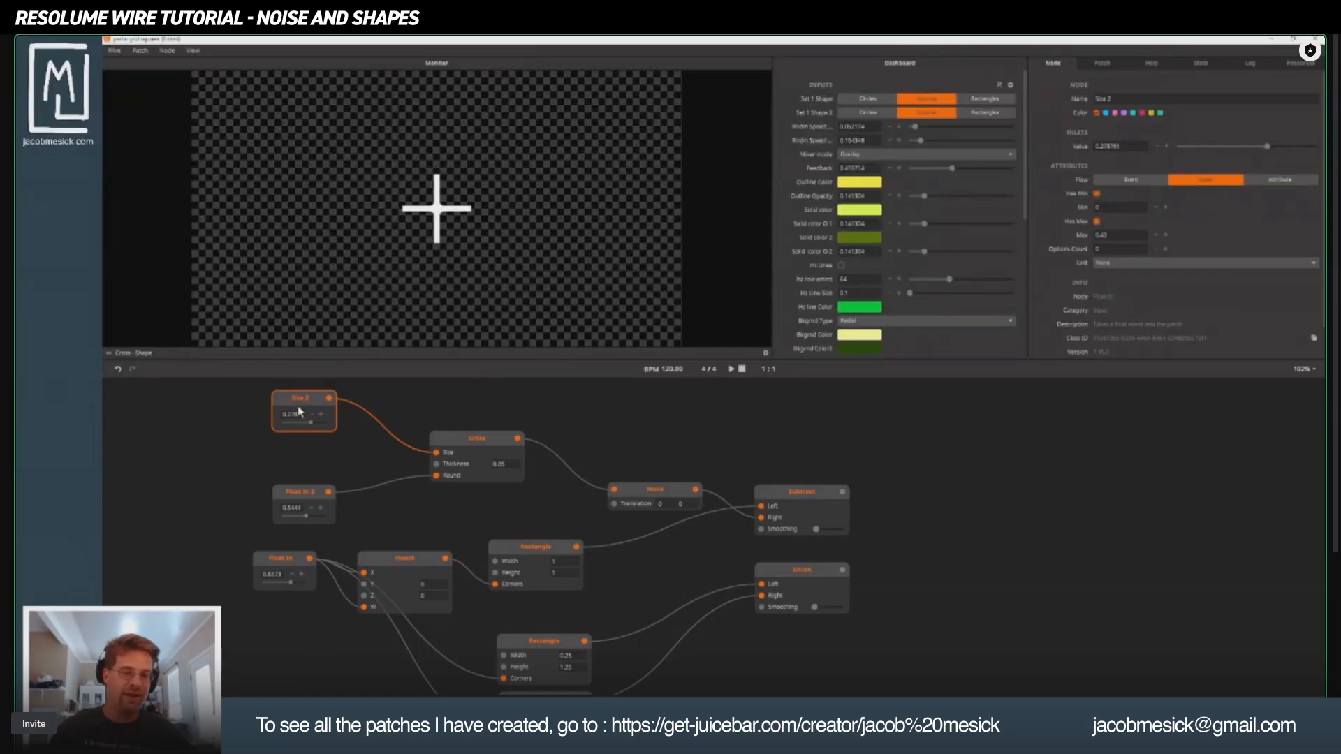
# Expose the Cross's Thickness as an input node and stack it between the Size and Round inputs.
pyautogui.rightClick(436, 465)
pyautogui.click(468, 447)
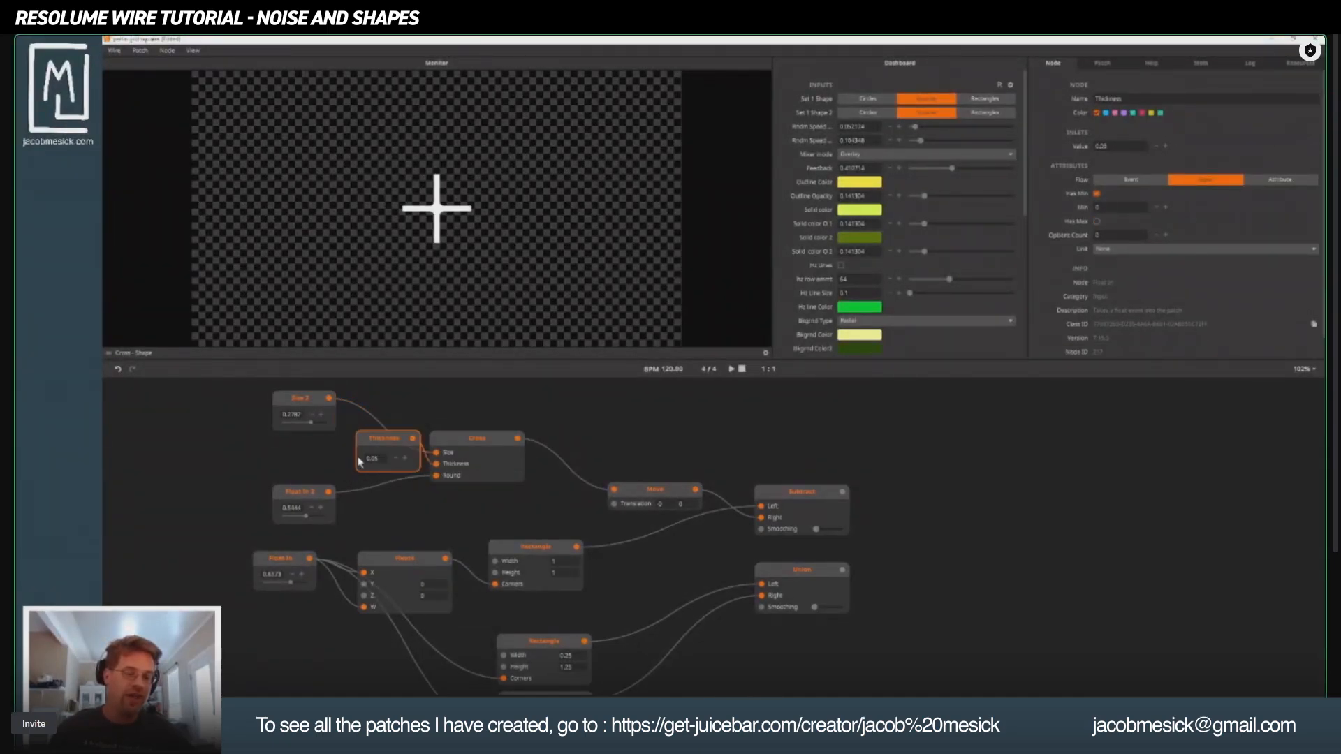
pyautogui.moveTo(382, 443); pyautogui.dragTo(304, 391)
pyautogui.click(307, 407)
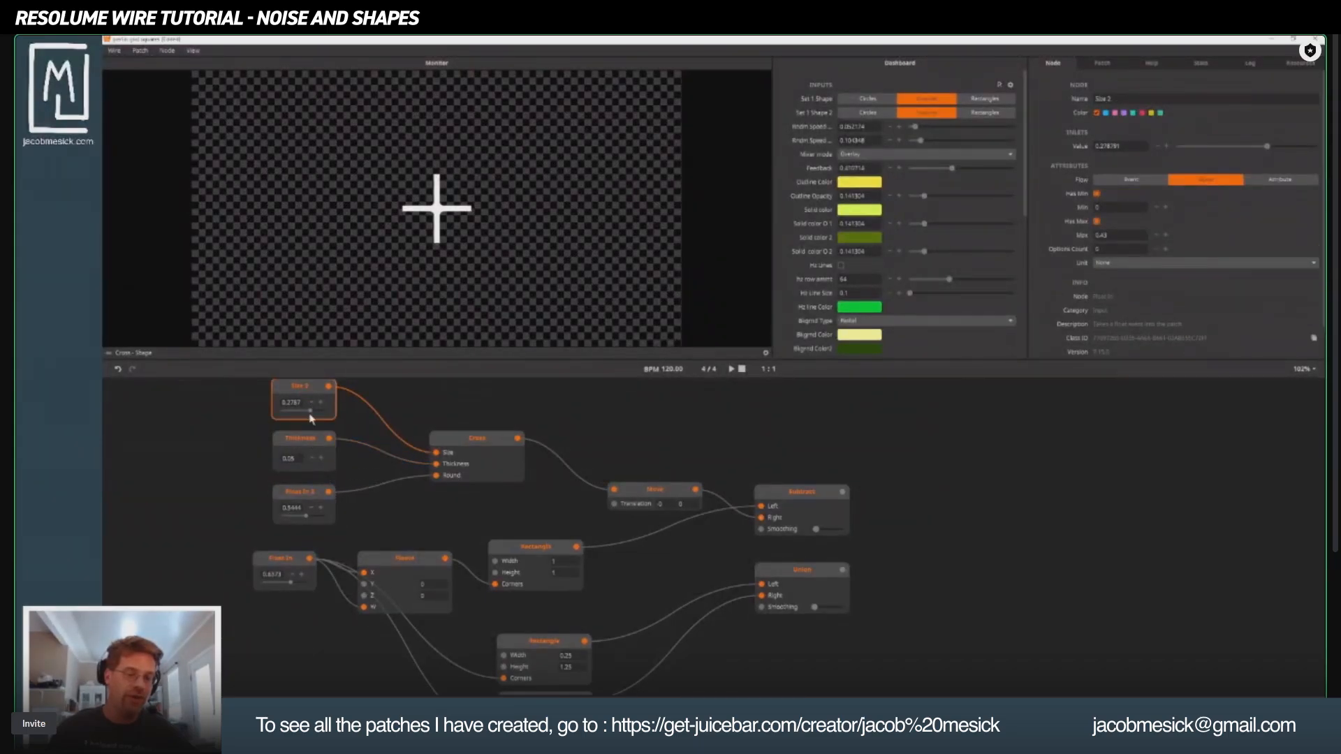
# Enable a maximum for the Thickness input and lower its value to about 0.032.
pyautogui.click(294, 440)
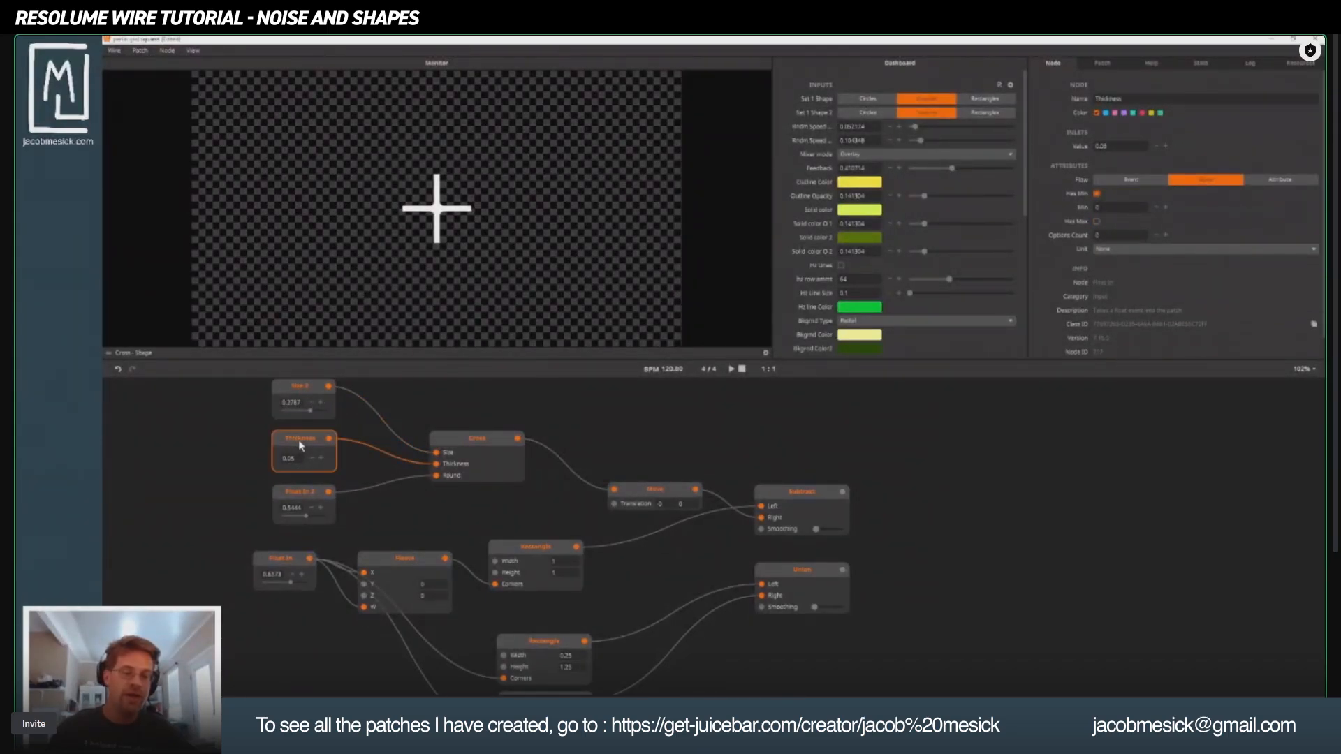
pyautogui.click(1097, 222)
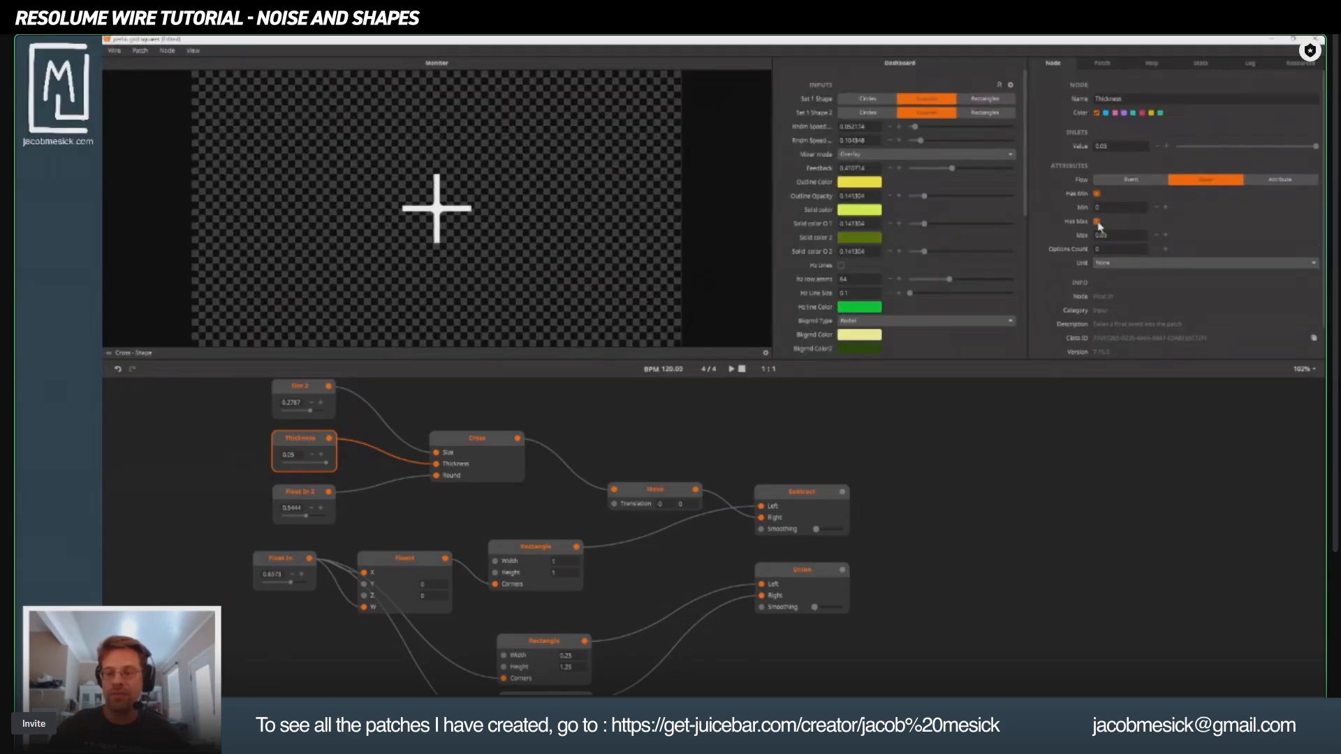
pyautogui.moveTo(325, 464); pyautogui.dragTo(310, 463)
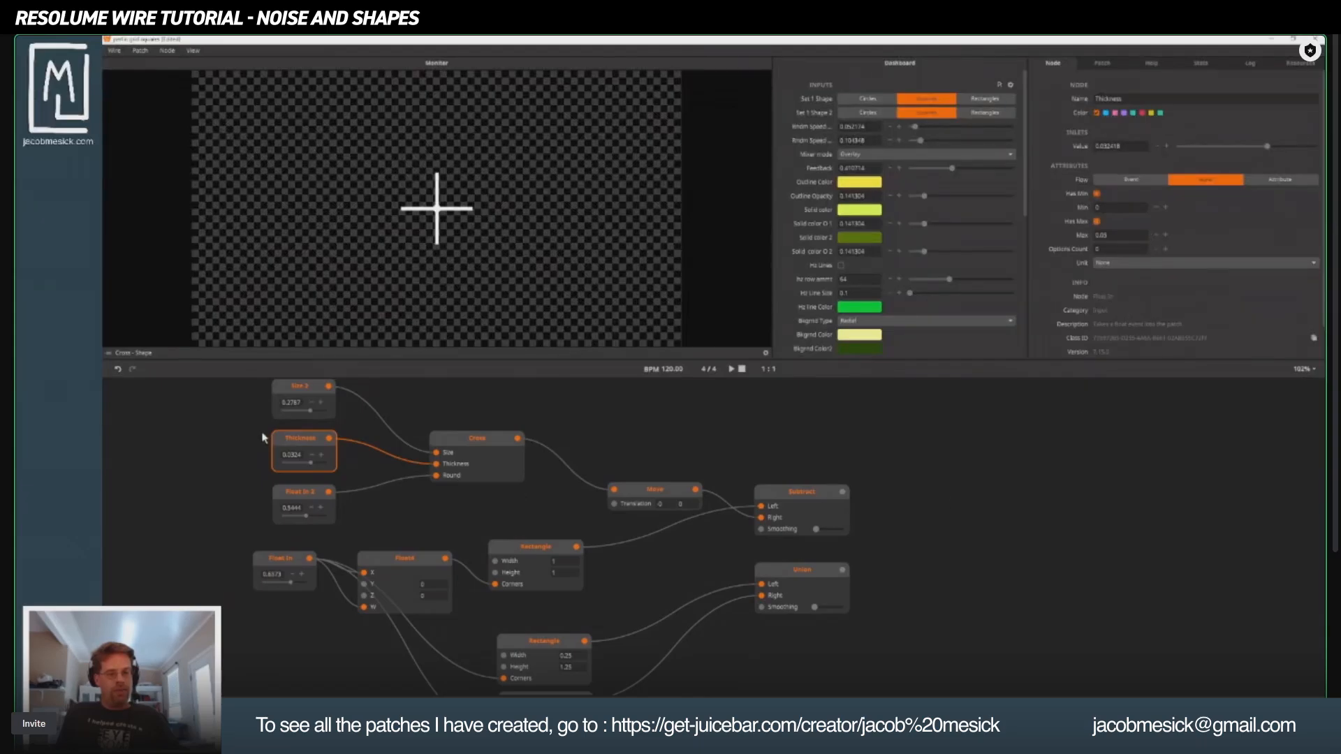
# Preview the Move node and bring it up level with the Cross node.
pyautogui.click(473, 447)
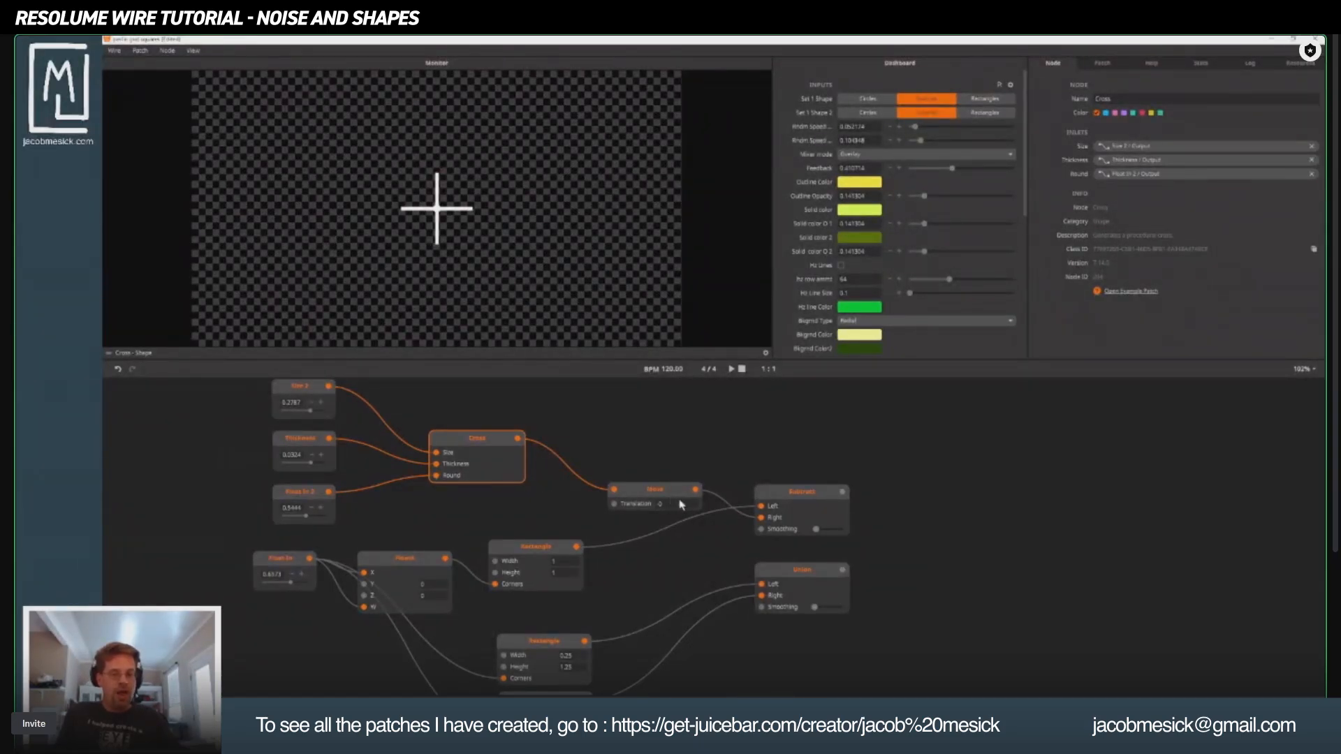
pyautogui.click(632, 495)
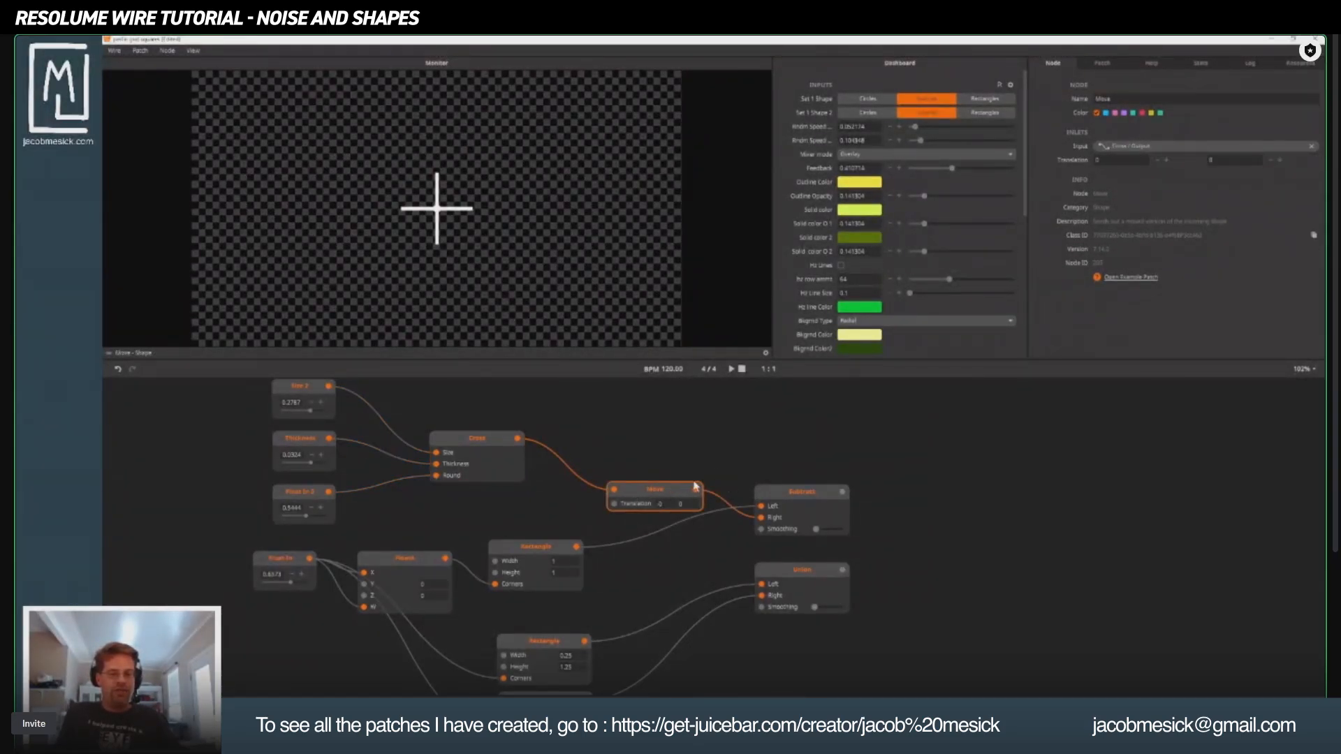
pyautogui.moveTo(669, 492); pyautogui.dragTo(675, 442)
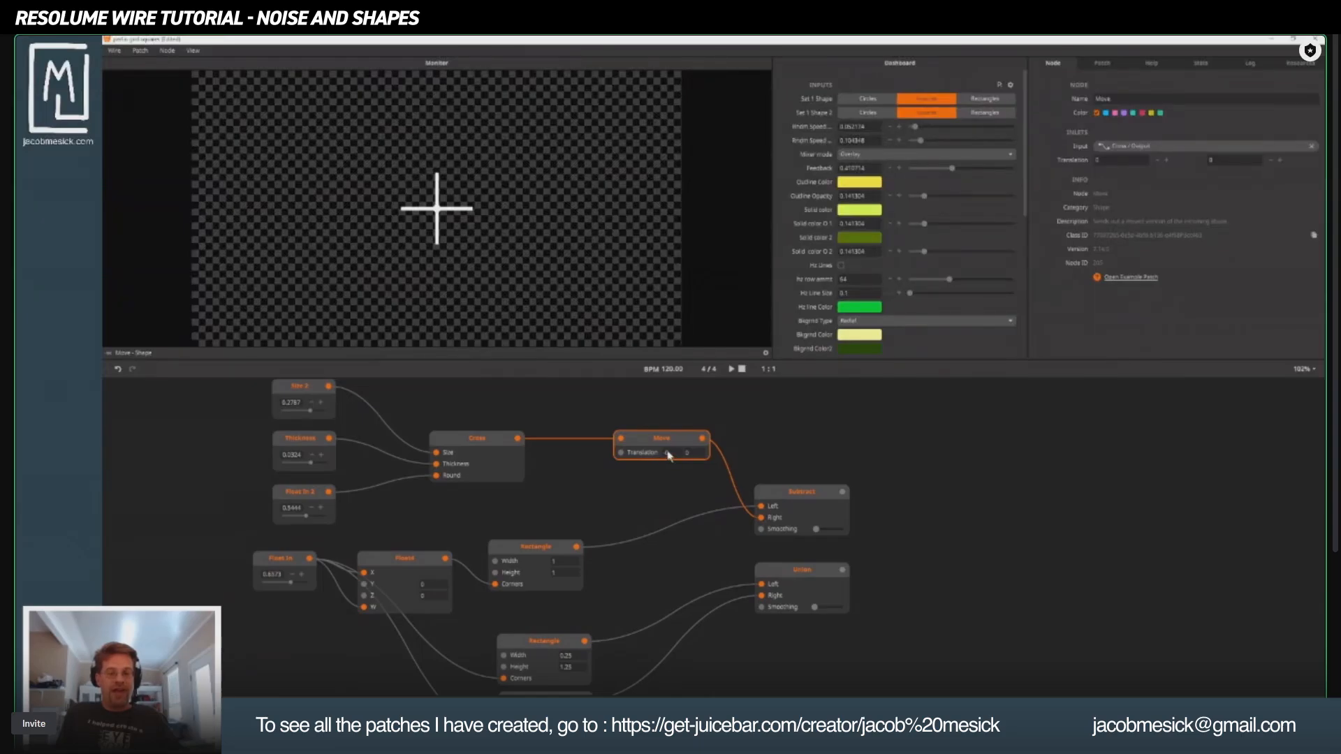
pyautogui.click(667, 453)
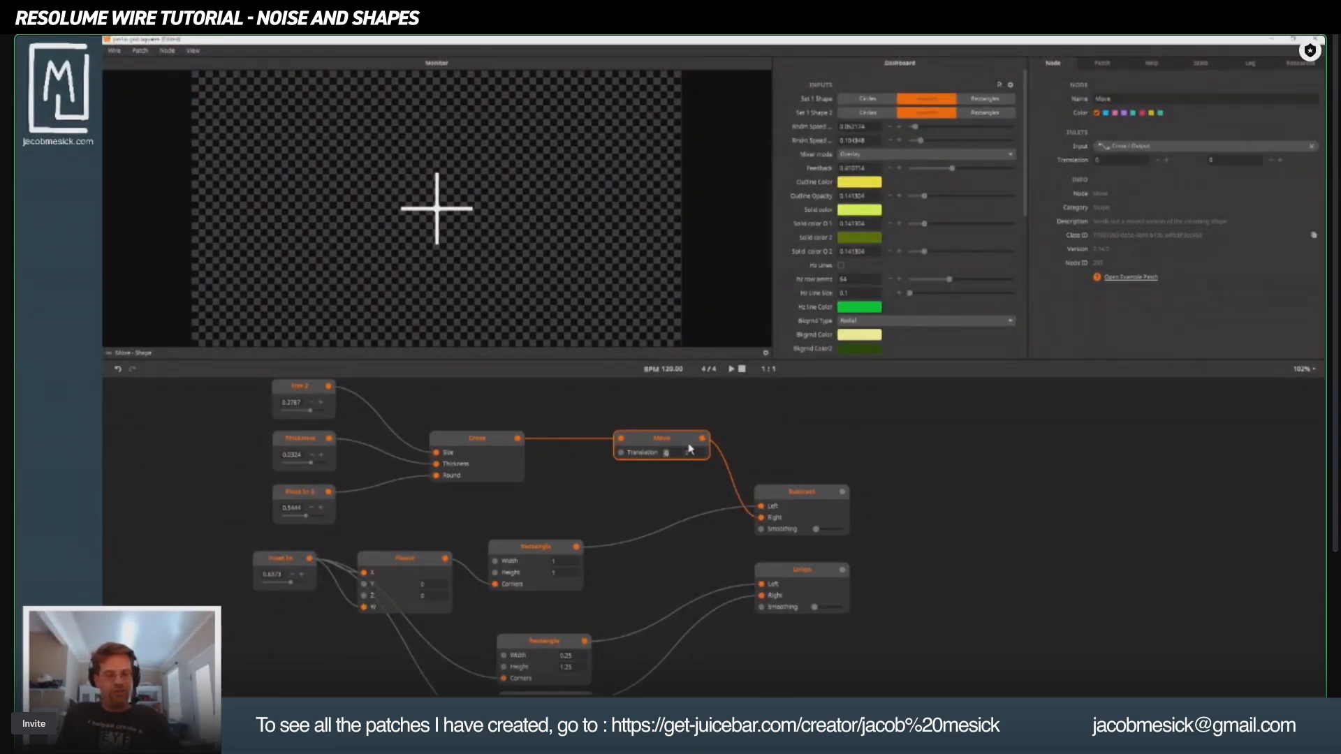
# Add a Float2 node below the Cross and connect it to the Move node's Translation input.
pyautogui.doubleClick(581, 503)
pyautogui.write('float')
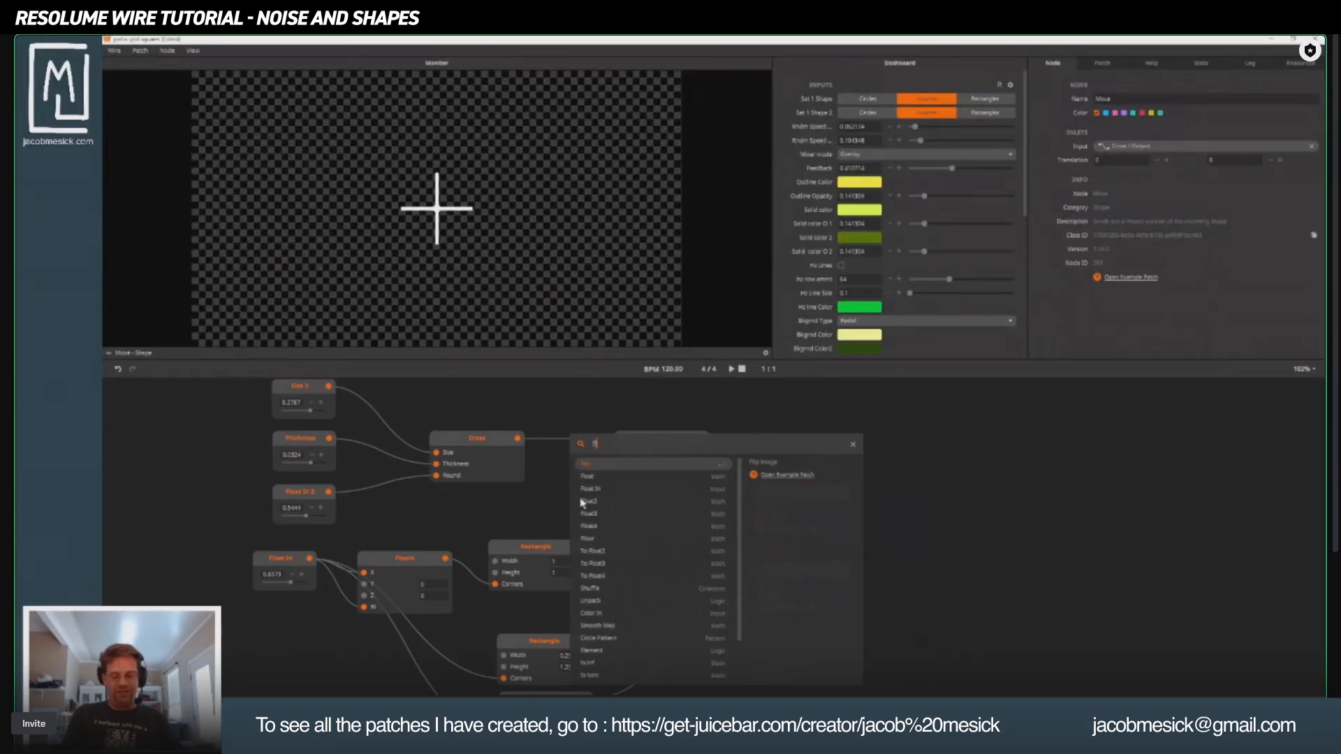
pyautogui.write('in')
pyautogui.press('BackSpace')
pyautogui.press('BackSpace')
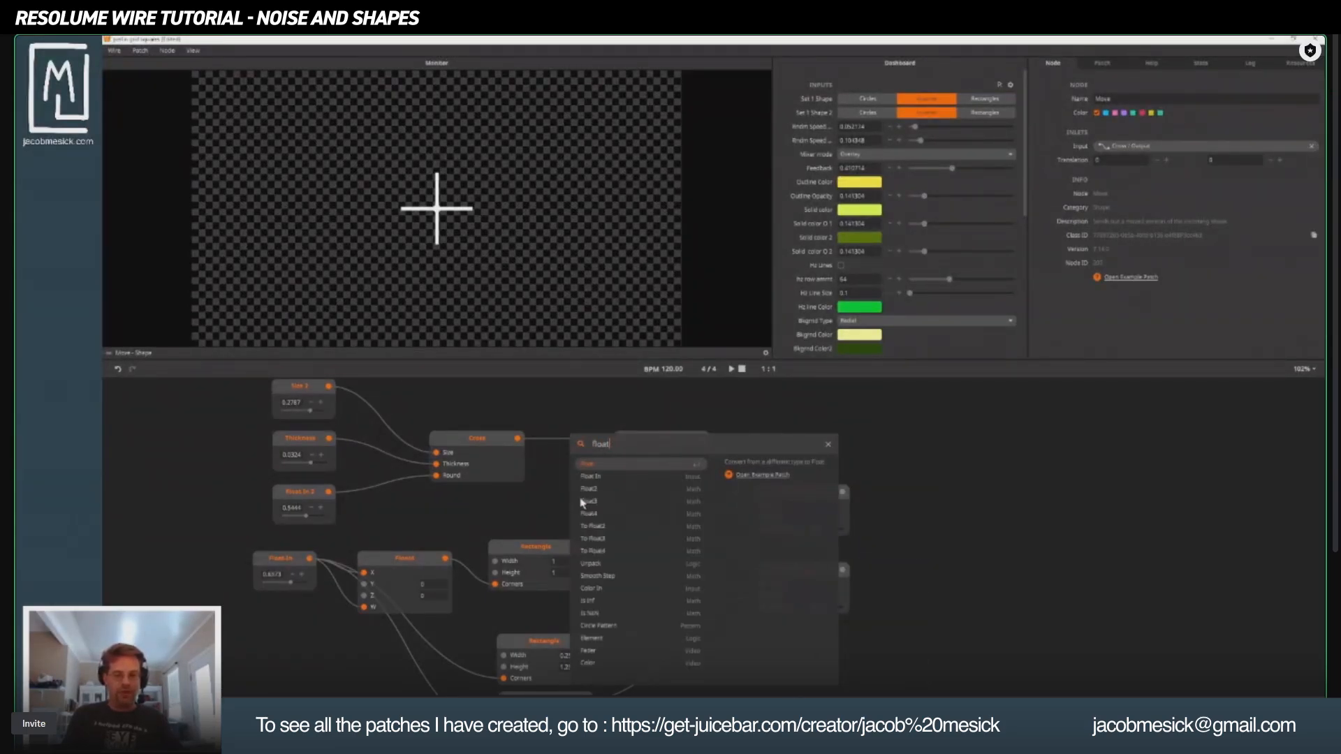
pyautogui.click(588, 488)
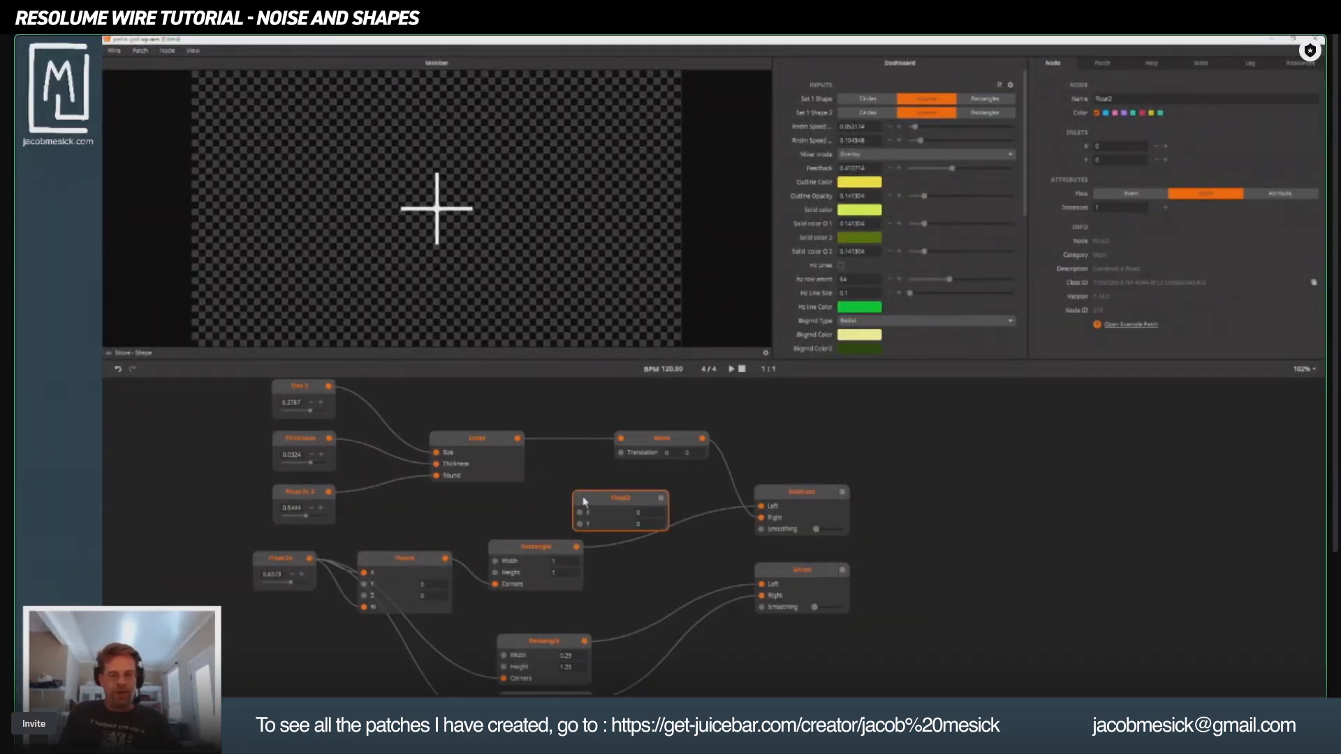
pyautogui.moveTo(612, 497); pyautogui.dragTo(620, 453)
# Expose the Float2 node's X and Y as input nodes, placing Y beneath X.
pyautogui.rightClick(504, 503)
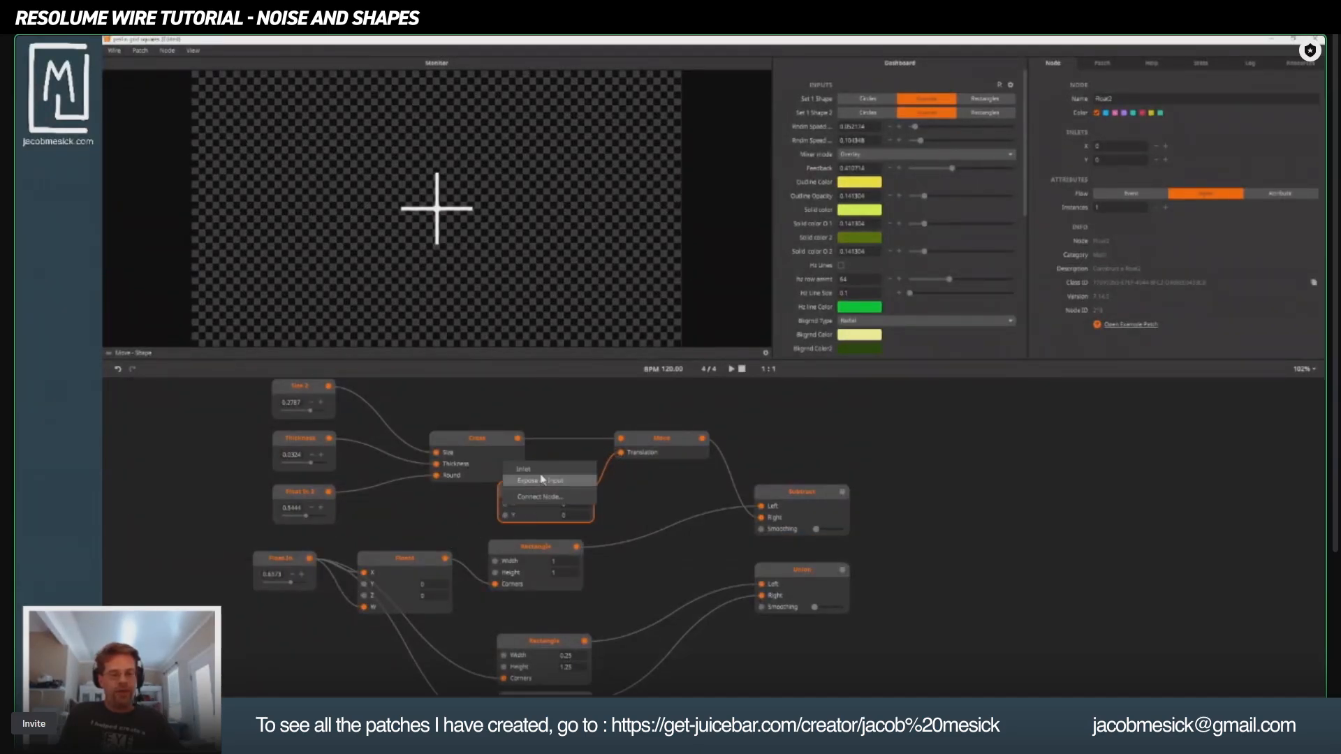
pyautogui.click(542, 481)
pyautogui.rightClick(504, 515)
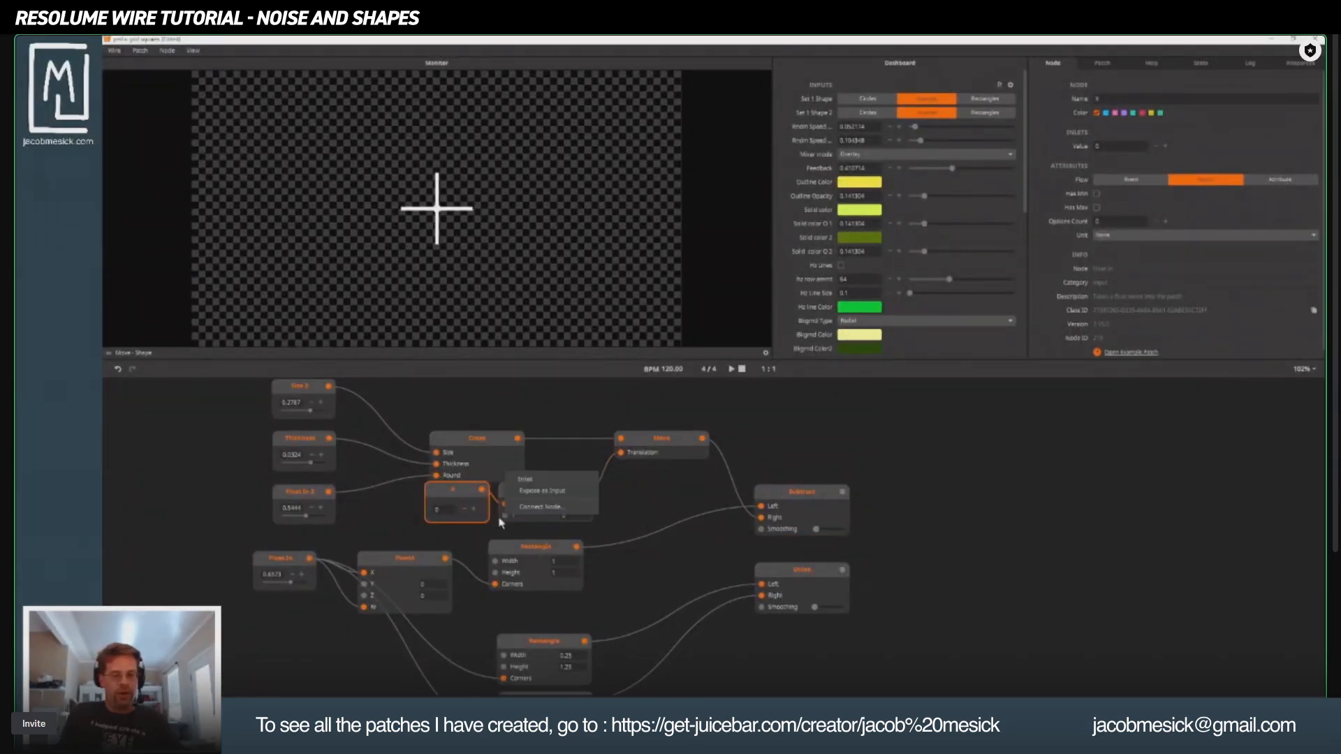
pyautogui.click(541, 494)
pyautogui.moveTo(461, 508); pyautogui.dragTo(456, 545)
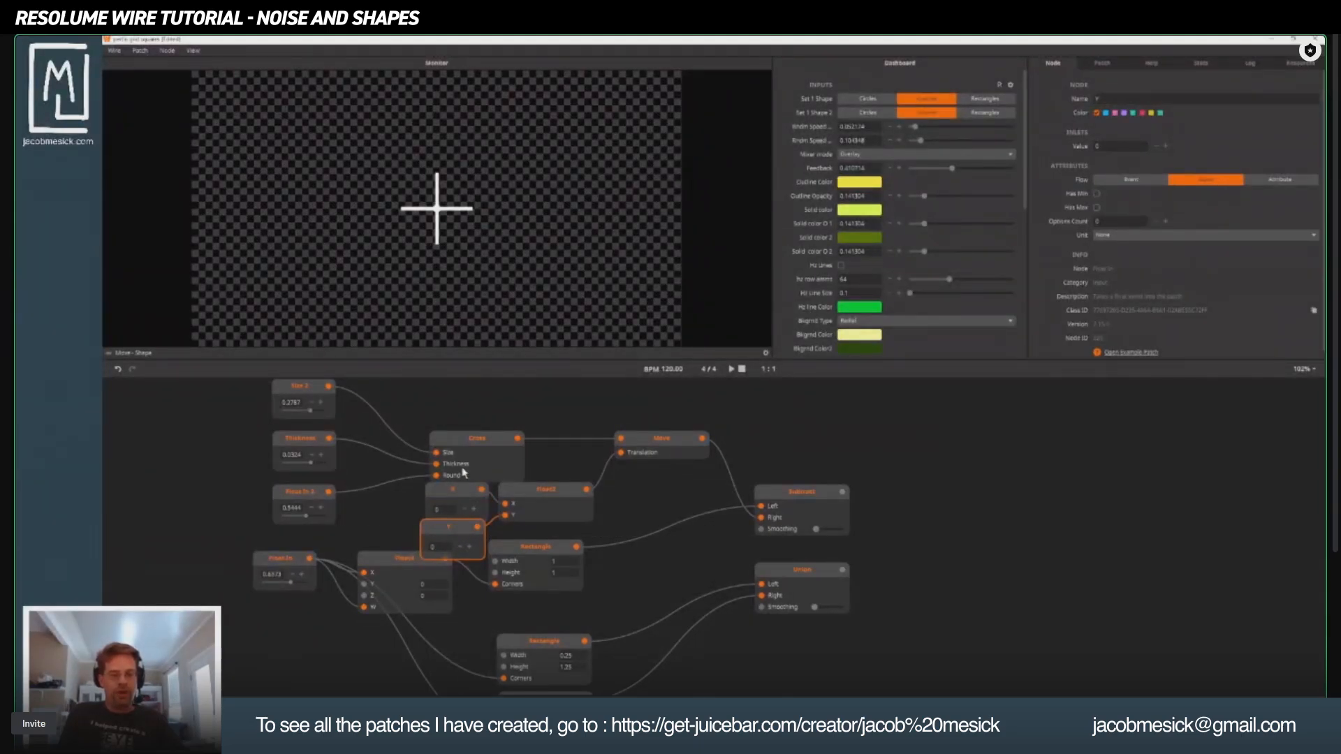
# Move the Cross node up and arrange the X and Y input nodes in the space between it and the Rectangle's Float4.
pyautogui.moveTo(481, 439); pyautogui.dragTo(475, 400)
pyautogui.moveTo(396, 483); pyautogui.dragTo(491, 560)
pyautogui.moveTo(489, 493); pyautogui.dragTo(435, 460)
pyautogui.click(537, 460)
pyautogui.scroll(-2, 642, 594)
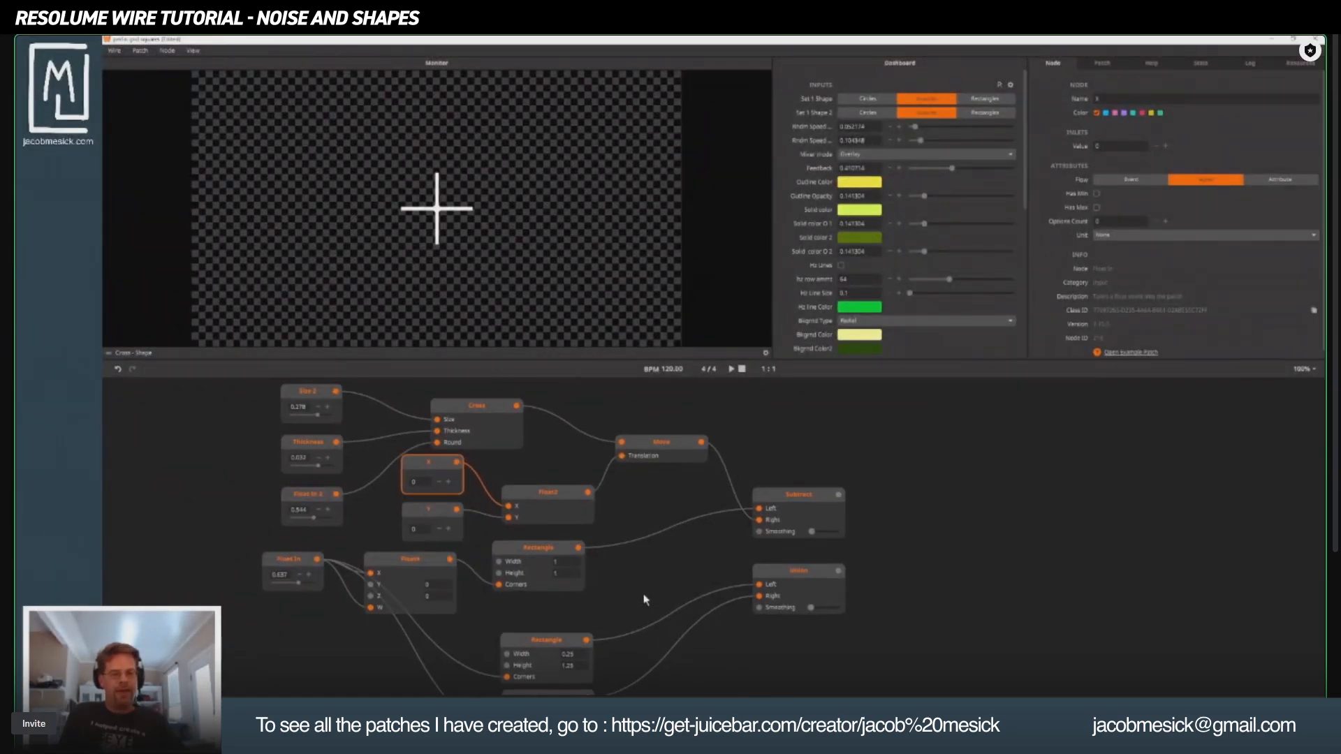
pyautogui.moveTo(612, 585); pyautogui.dragTo(603, 543)
pyautogui.scroll(-3, 606, 558)
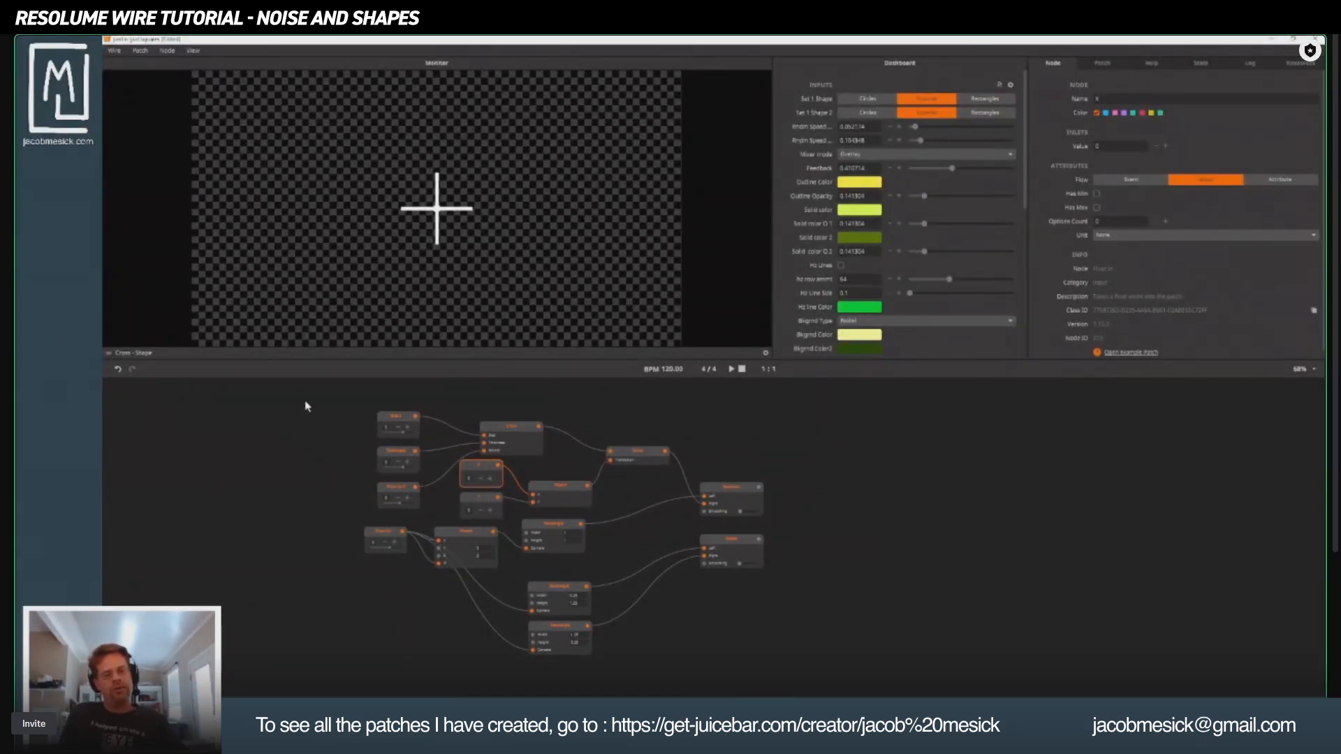
# Apply Auto Layout to the Cross, Float2, Float4 and Rectangle nodes together with their input nodes.
pyautogui.moveTo(304, 401); pyautogui.dragTo(866, 682)
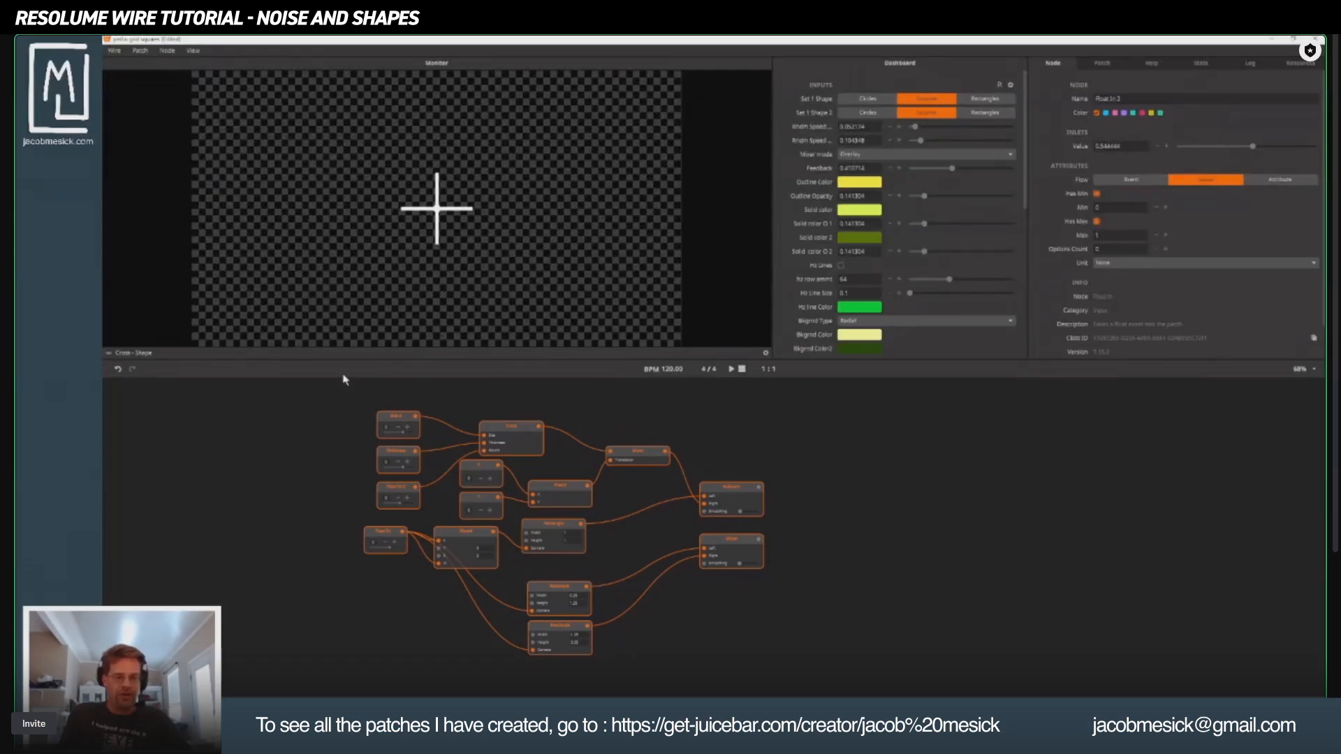
pyautogui.moveTo(352, 384); pyautogui.dragTo(579, 660)
pyautogui.click(167, 51)
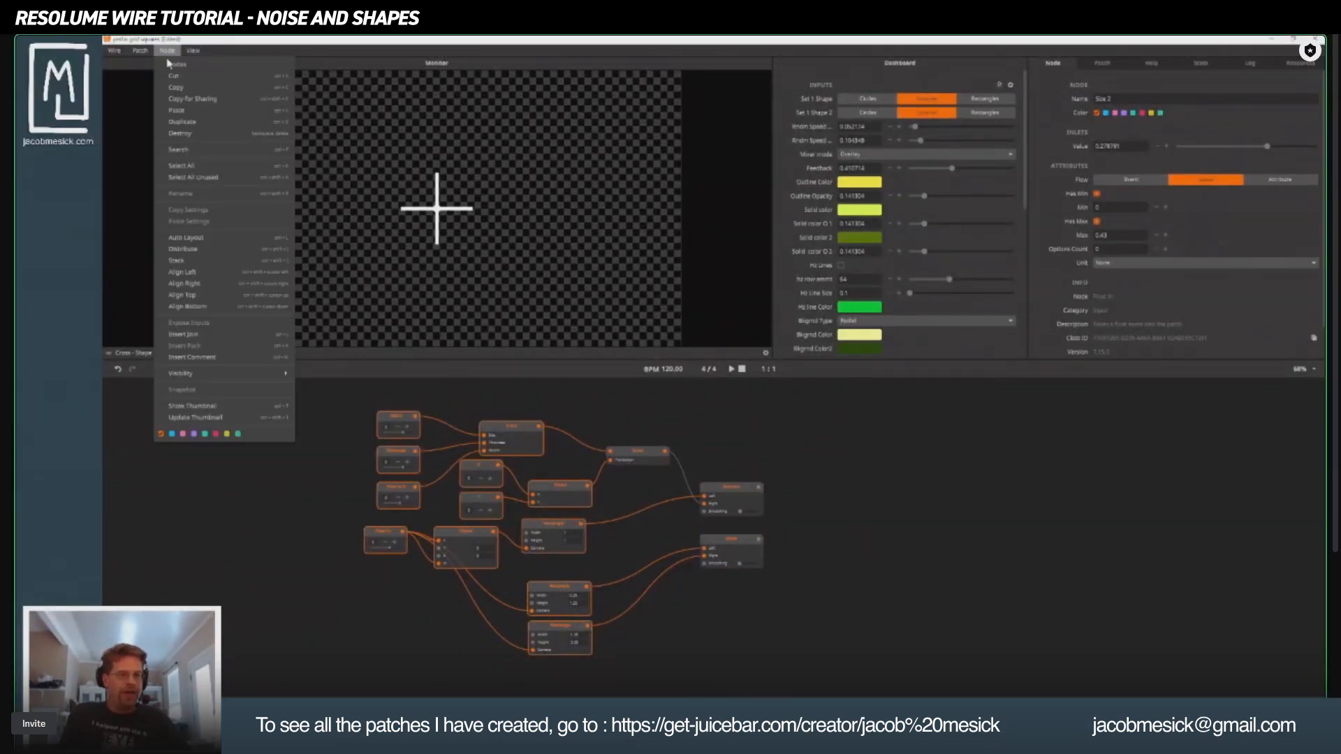
pyautogui.click(205, 238)
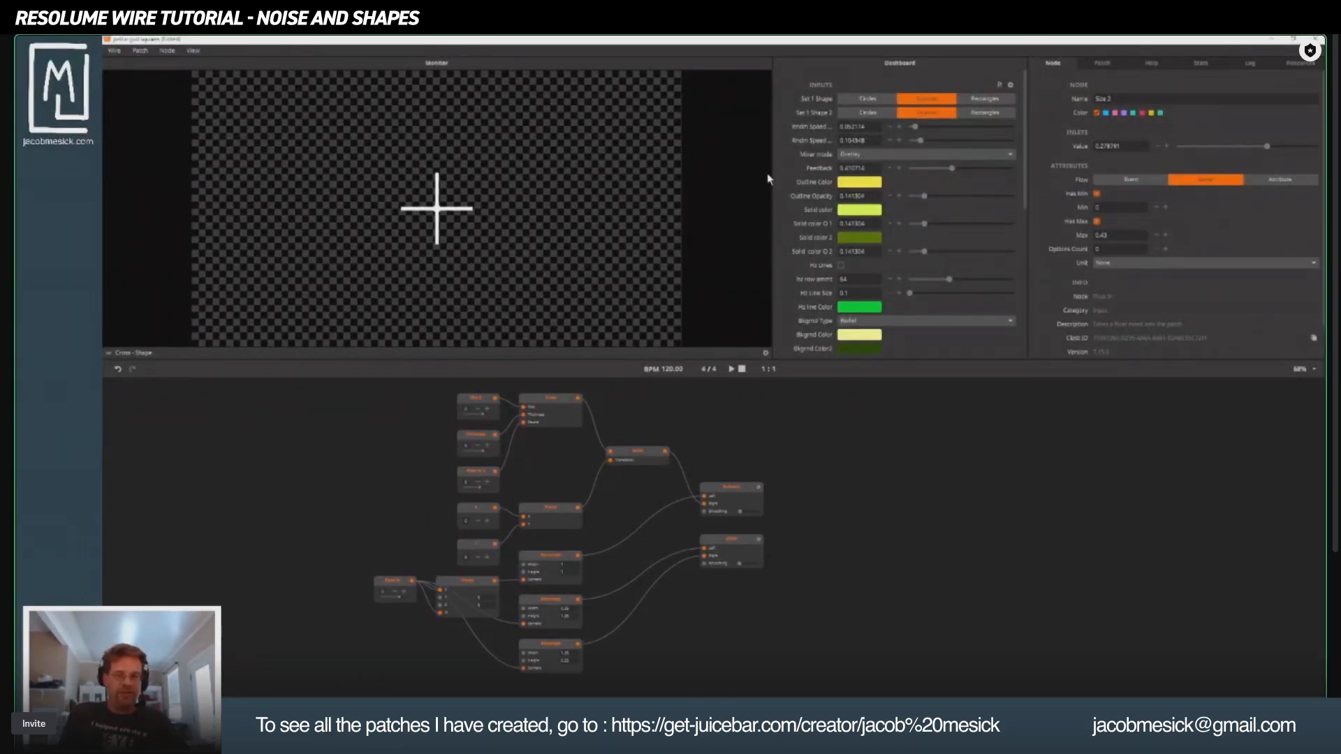
# Color the Cross node and all three Rectangle nodes yellow.
pyautogui.click(552, 412)
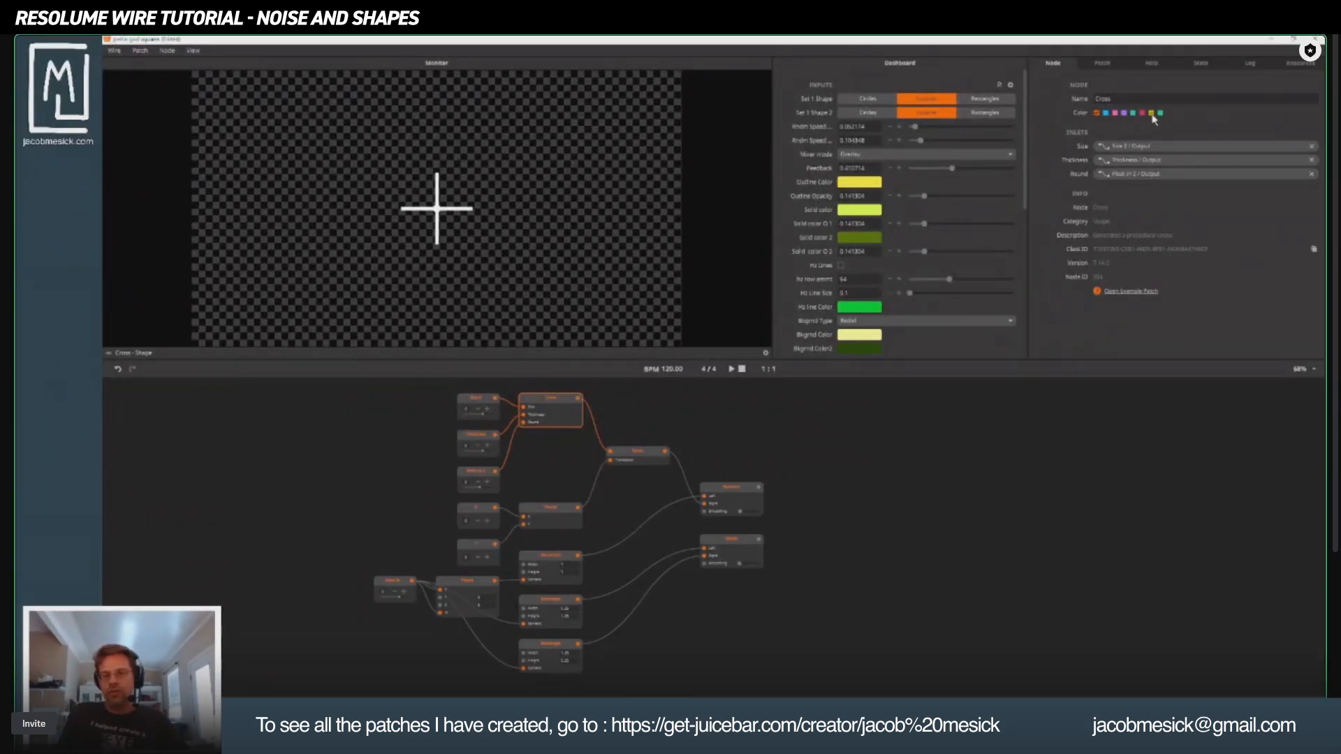
pyautogui.click(1150, 113)
pyautogui.click(548, 563)
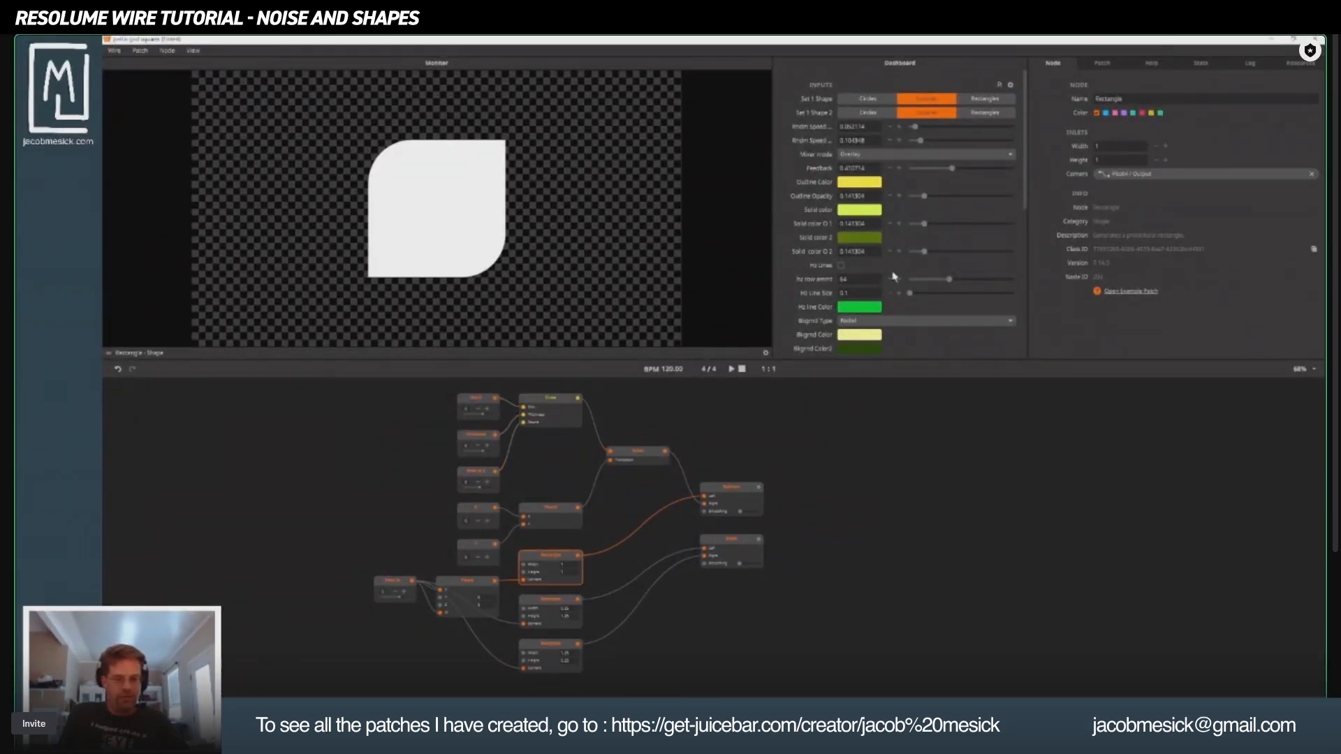
pyautogui.click(1150, 113)
pyautogui.click(535, 612)
pyautogui.click(1151, 113)
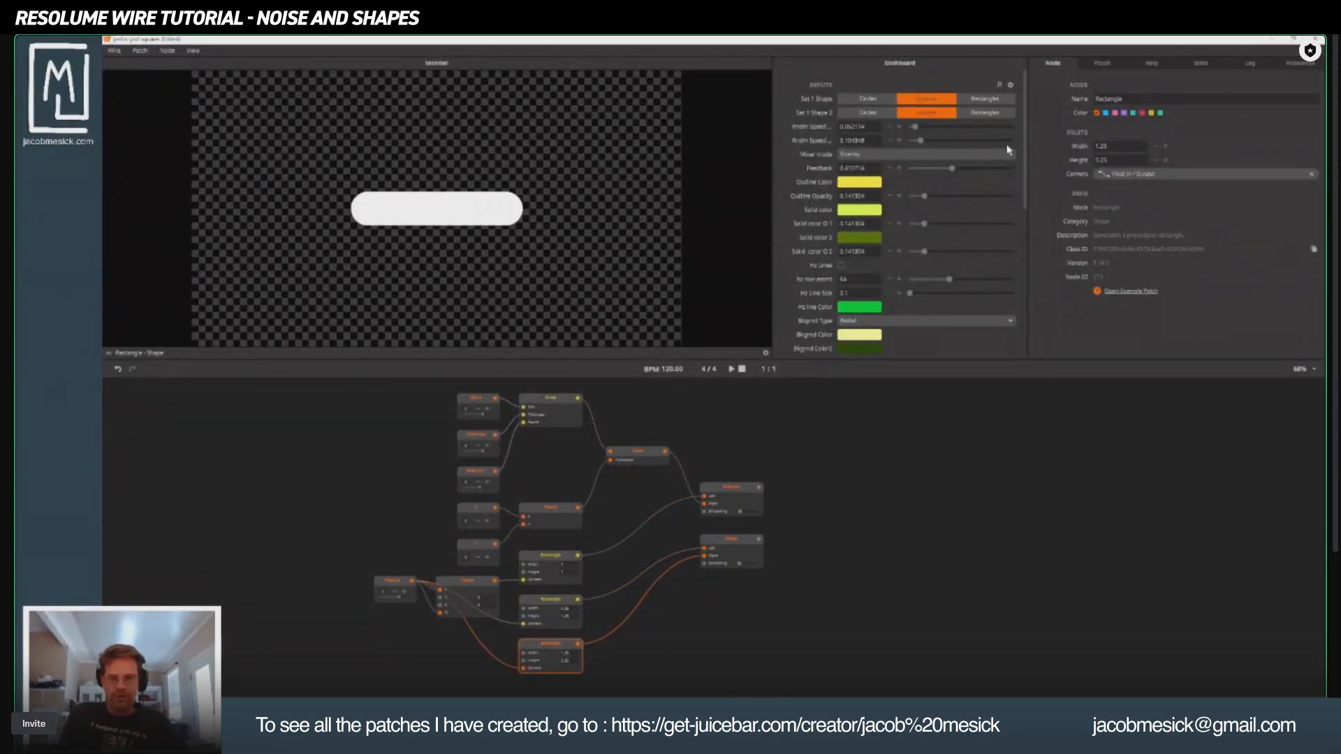
pyautogui.click(1151, 112)
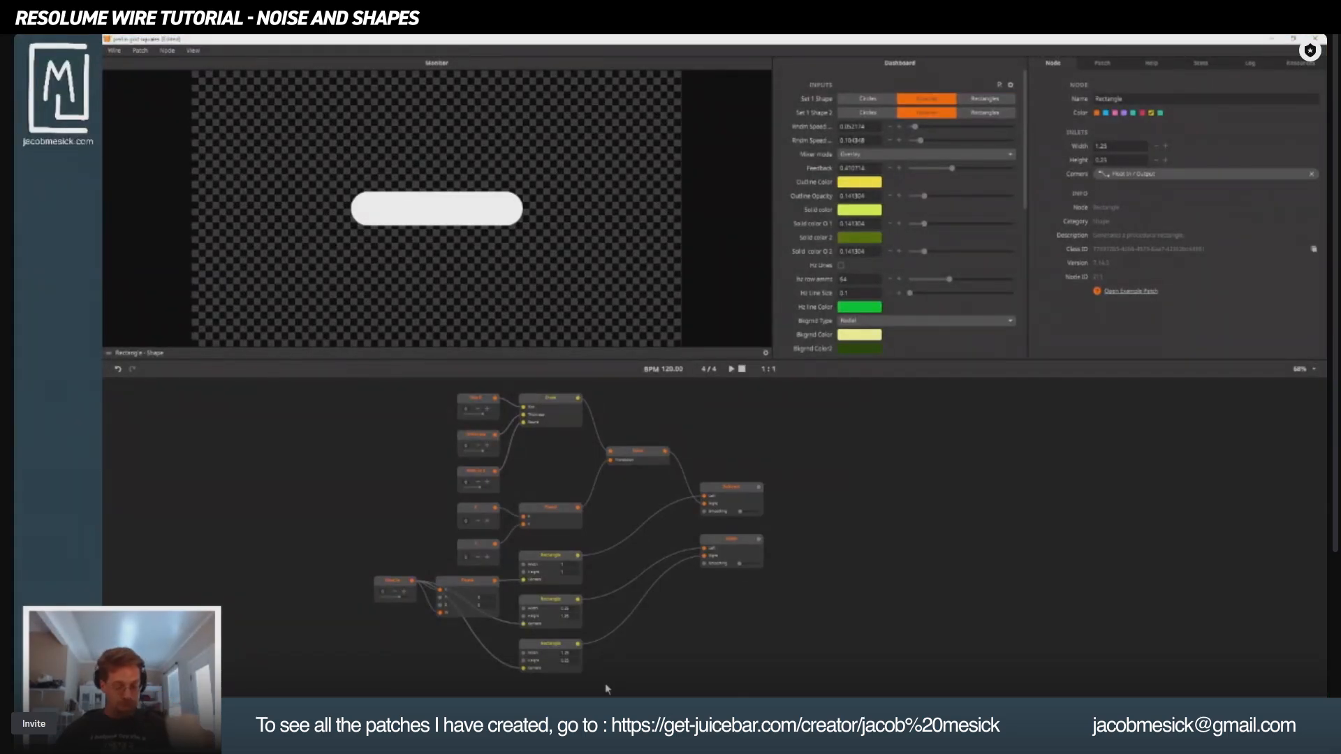
# Add a Comment node beside the Subtract and Union nodes and enlarge it into a wide box.
pyautogui.doubleClick(930, 588)
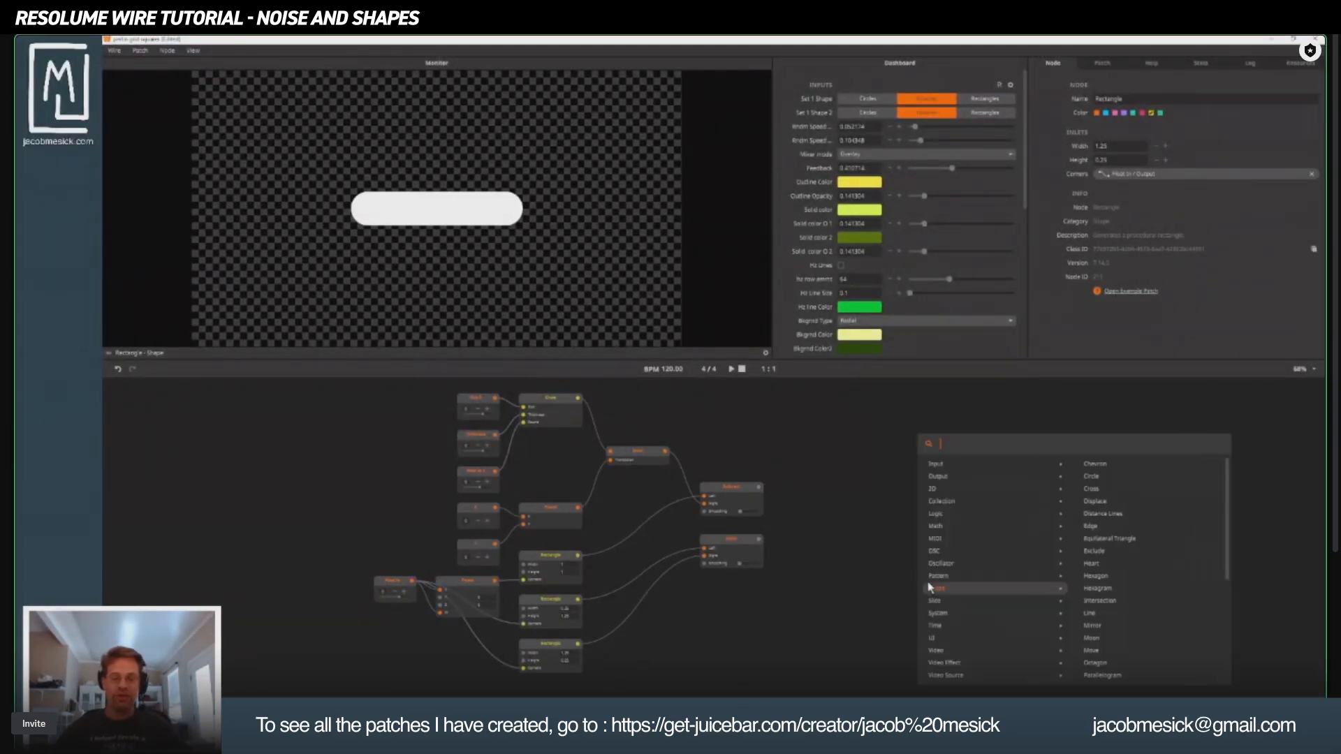
pyautogui.moveTo(928, 644)
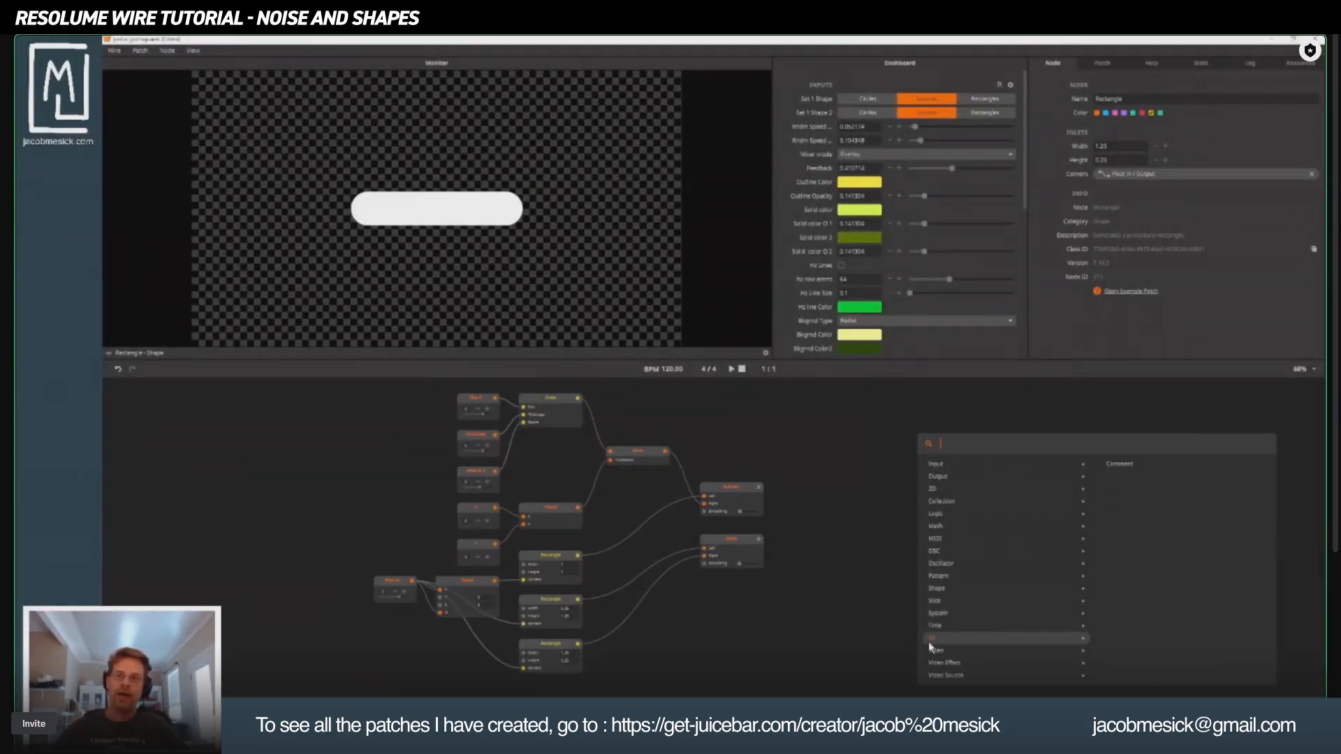
pyautogui.write('comm')
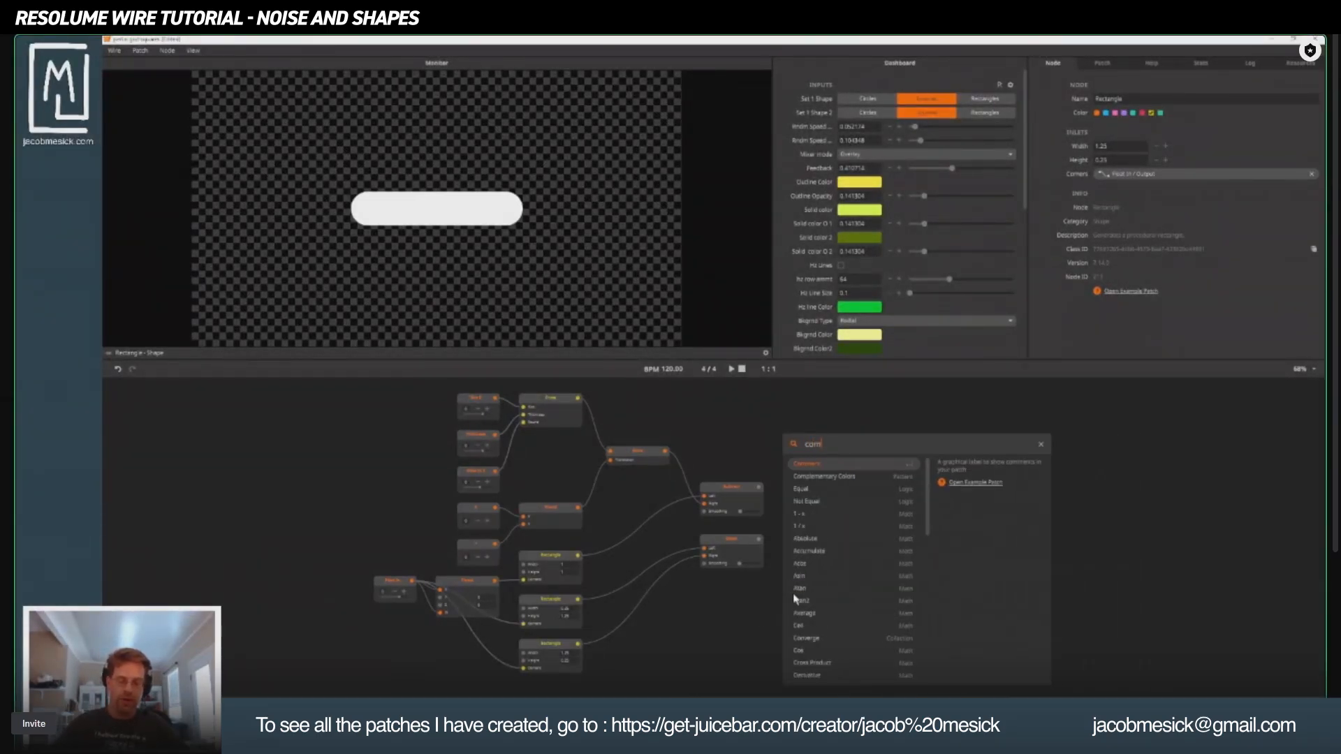
pyautogui.click(808, 466)
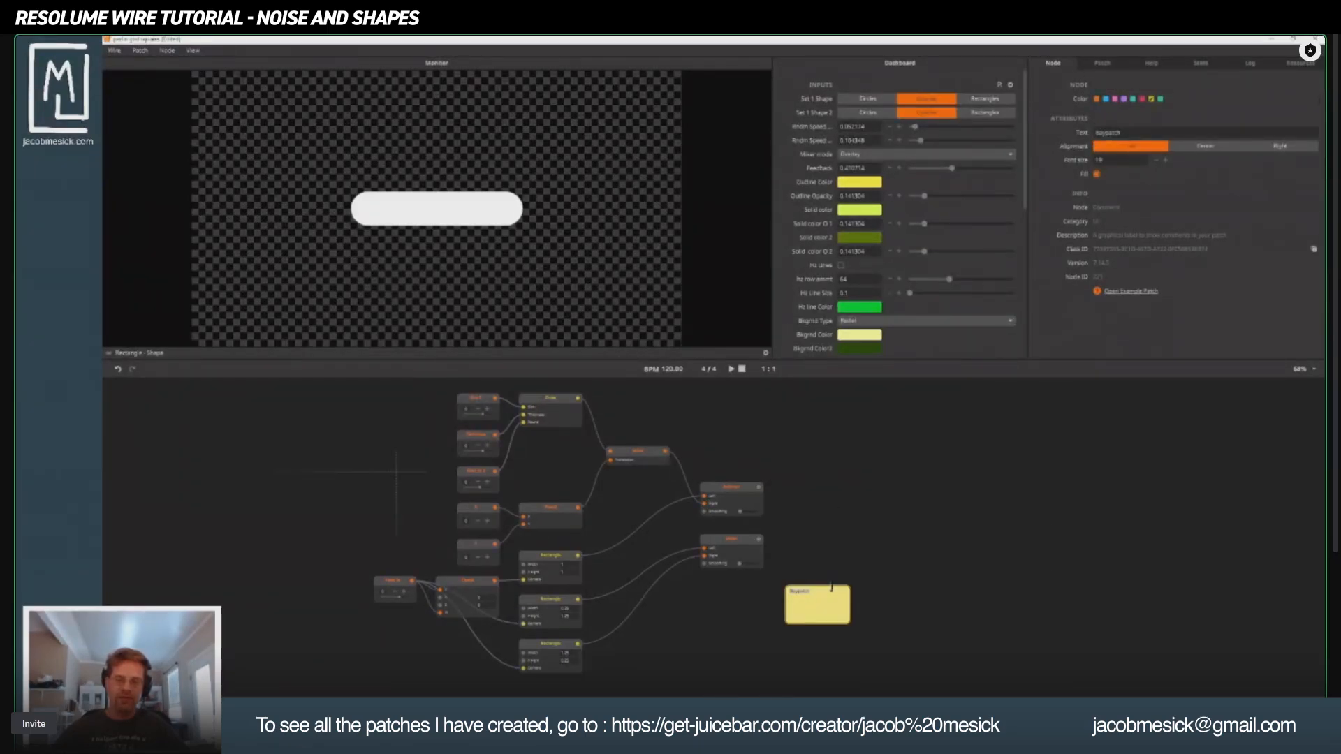
pyautogui.moveTo(831, 586); pyautogui.dragTo(842, 430)
pyautogui.moveTo(848, 475); pyautogui.dragTo(1201, 475)
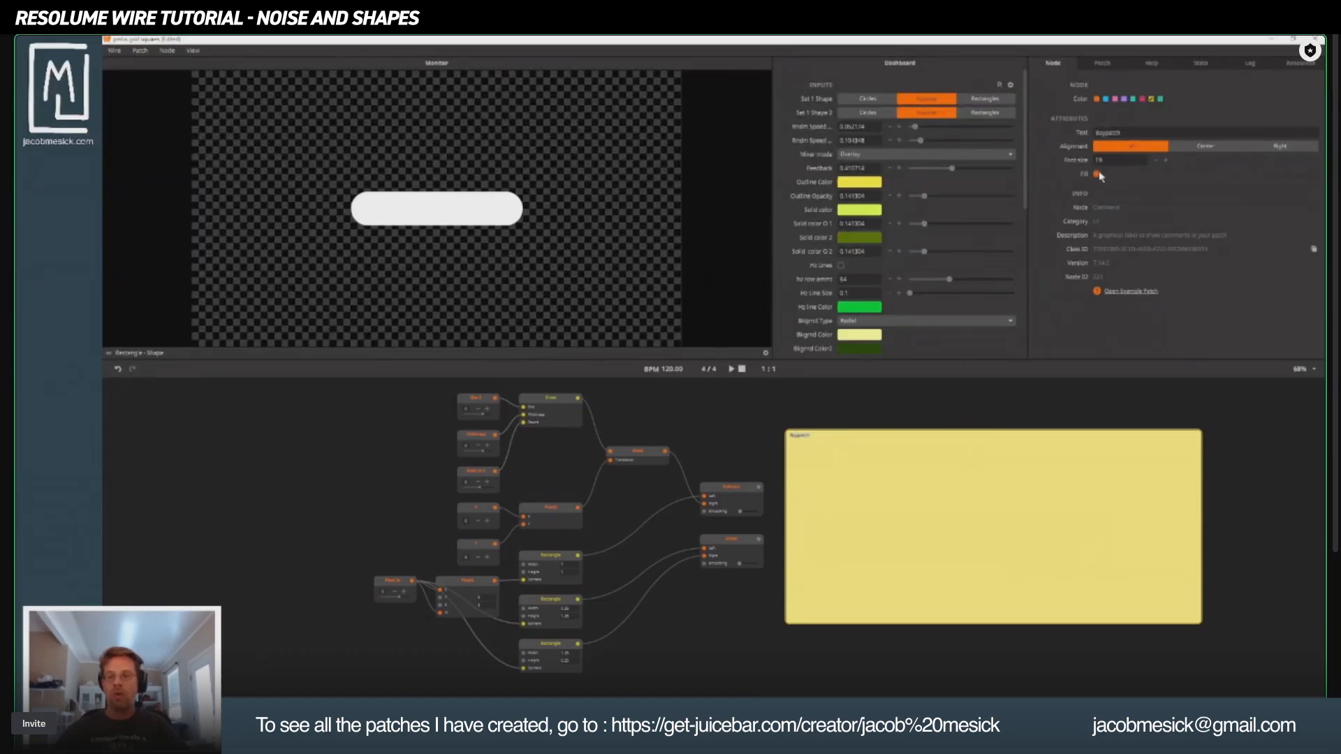
# Try the comment as an unfilled frame with centered text, and delete it.
pyautogui.click(1096, 174)
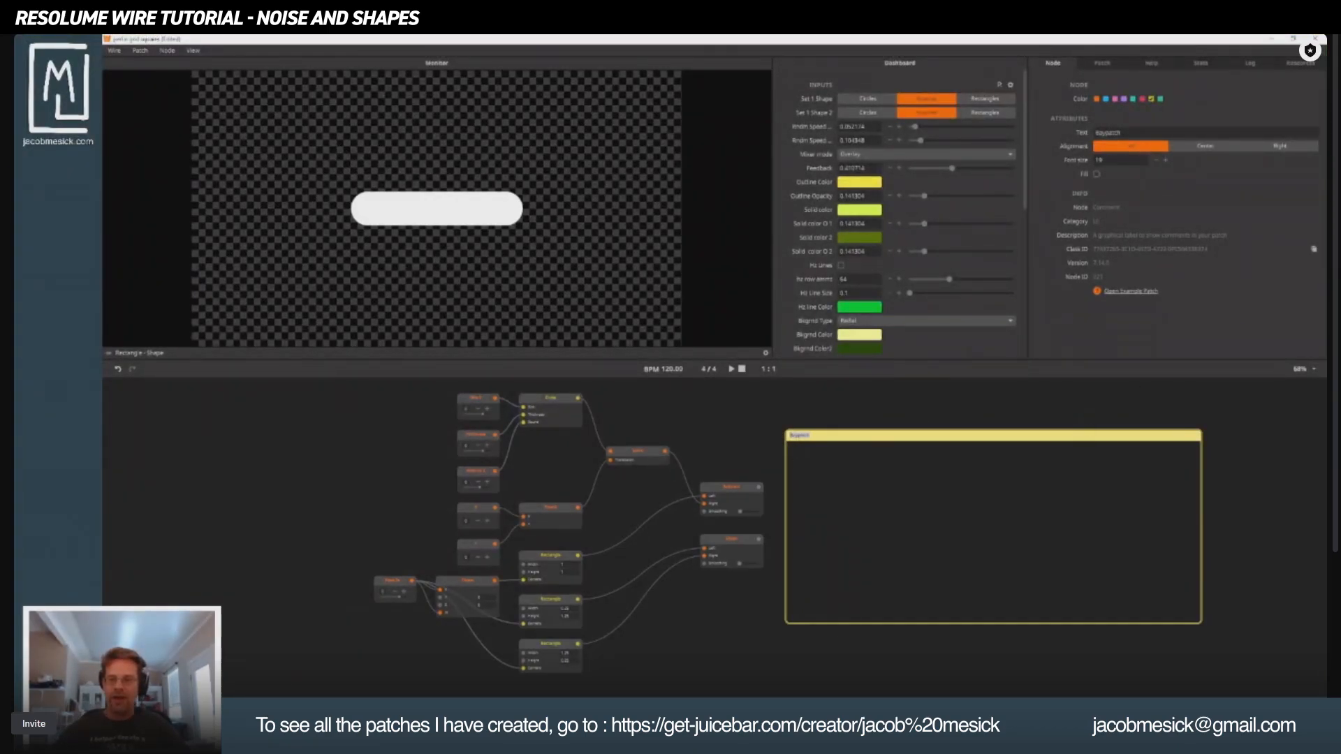
pyautogui.click(1206, 146)
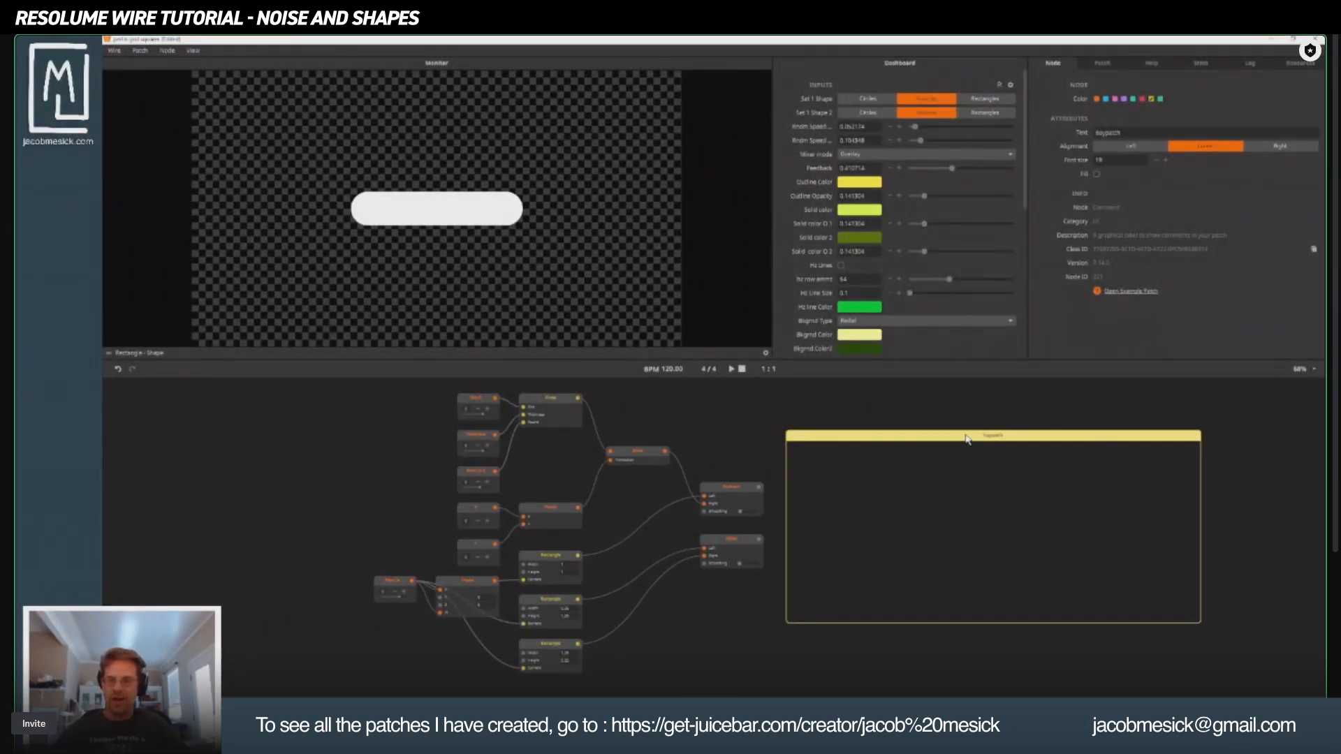
pyautogui.moveTo(970, 444); pyautogui.dragTo(1014, 431)
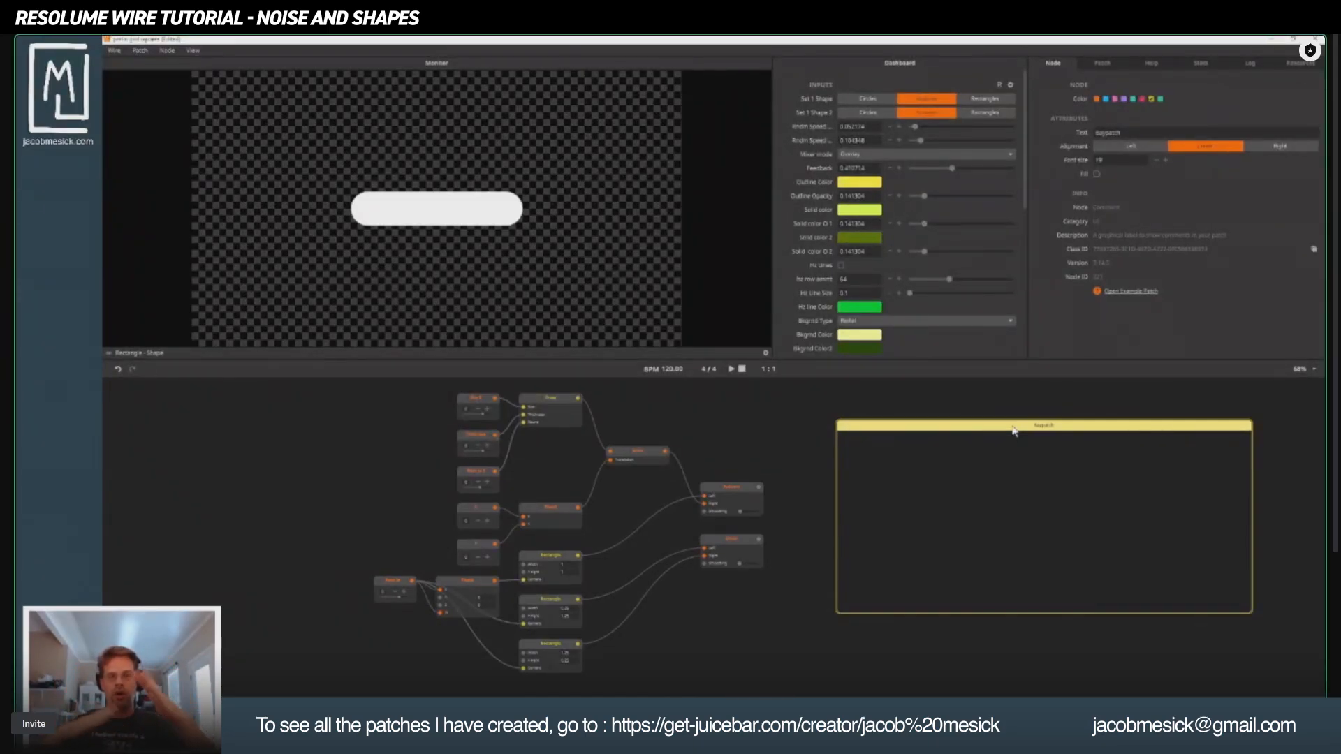
pyautogui.press('Delete')
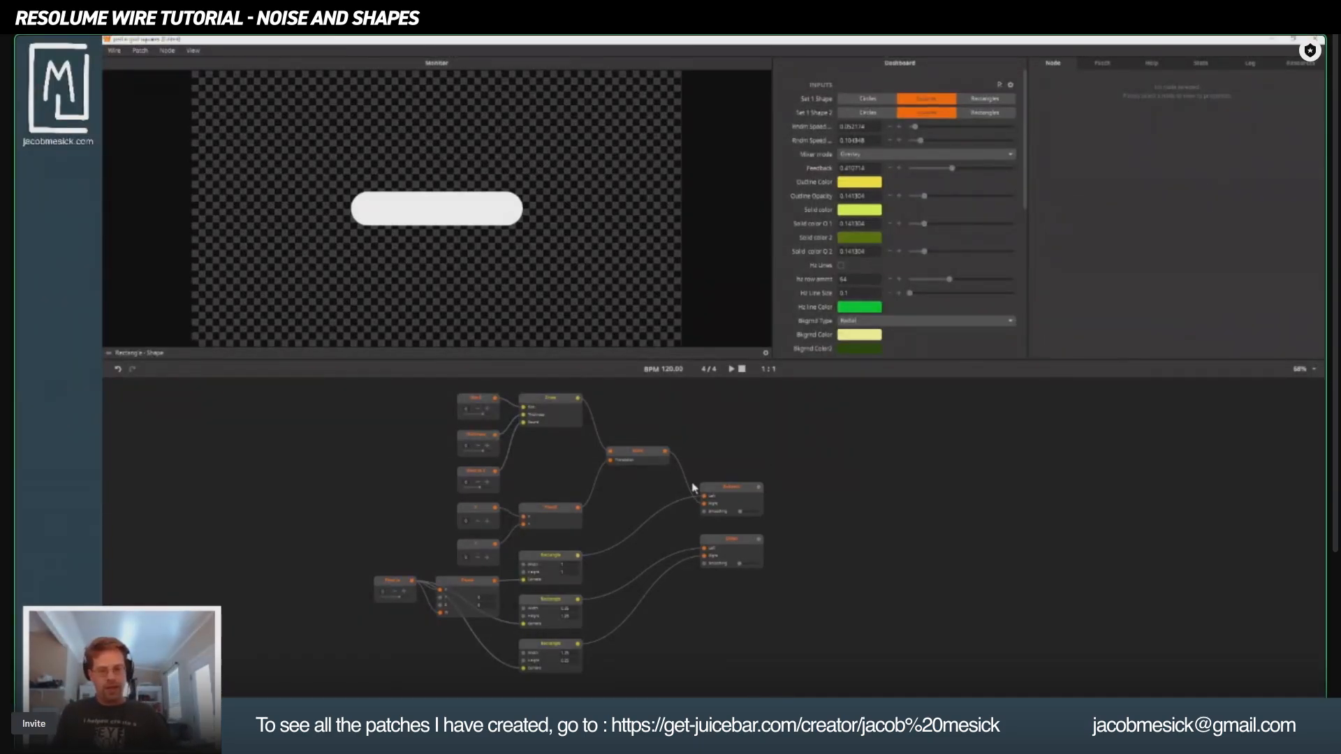
# Preview the Subtract and Union results, and add an Intersection node to the right of them.
pyautogui.click(724, 499)
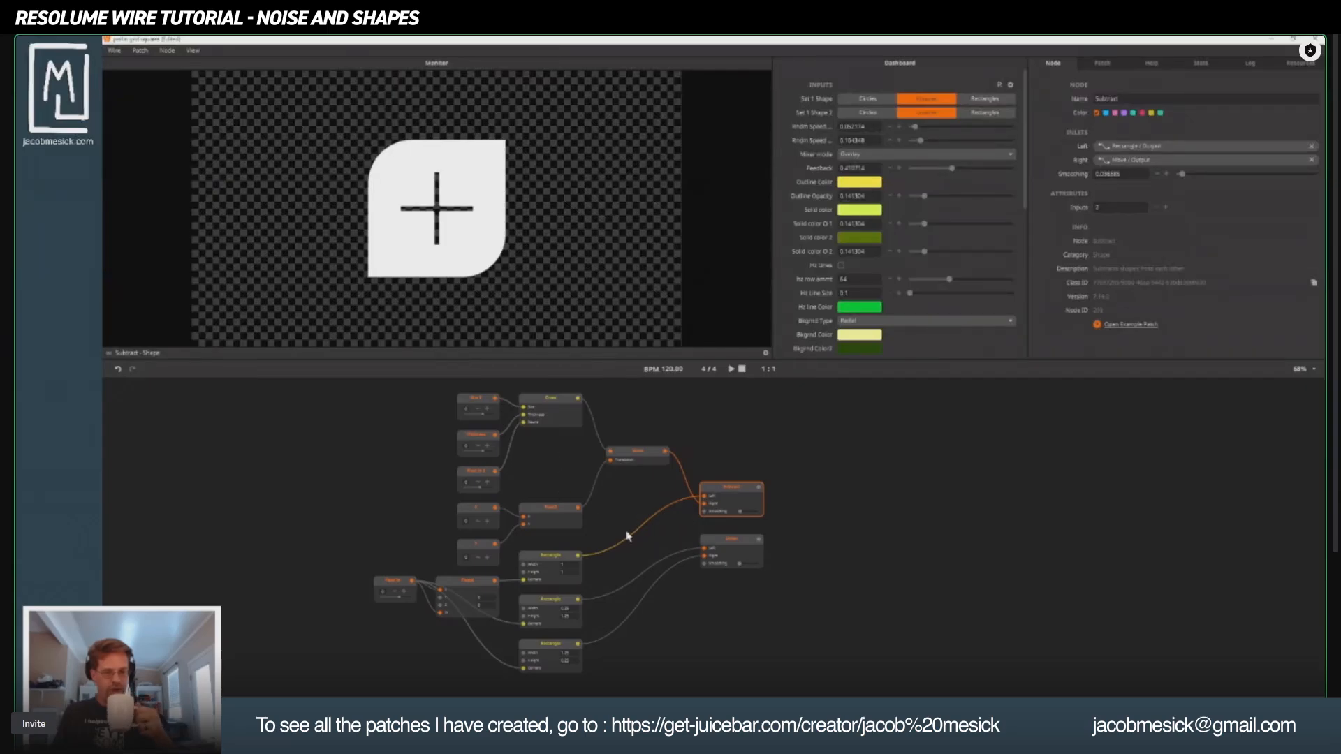
pyautogui.click(730, 551)
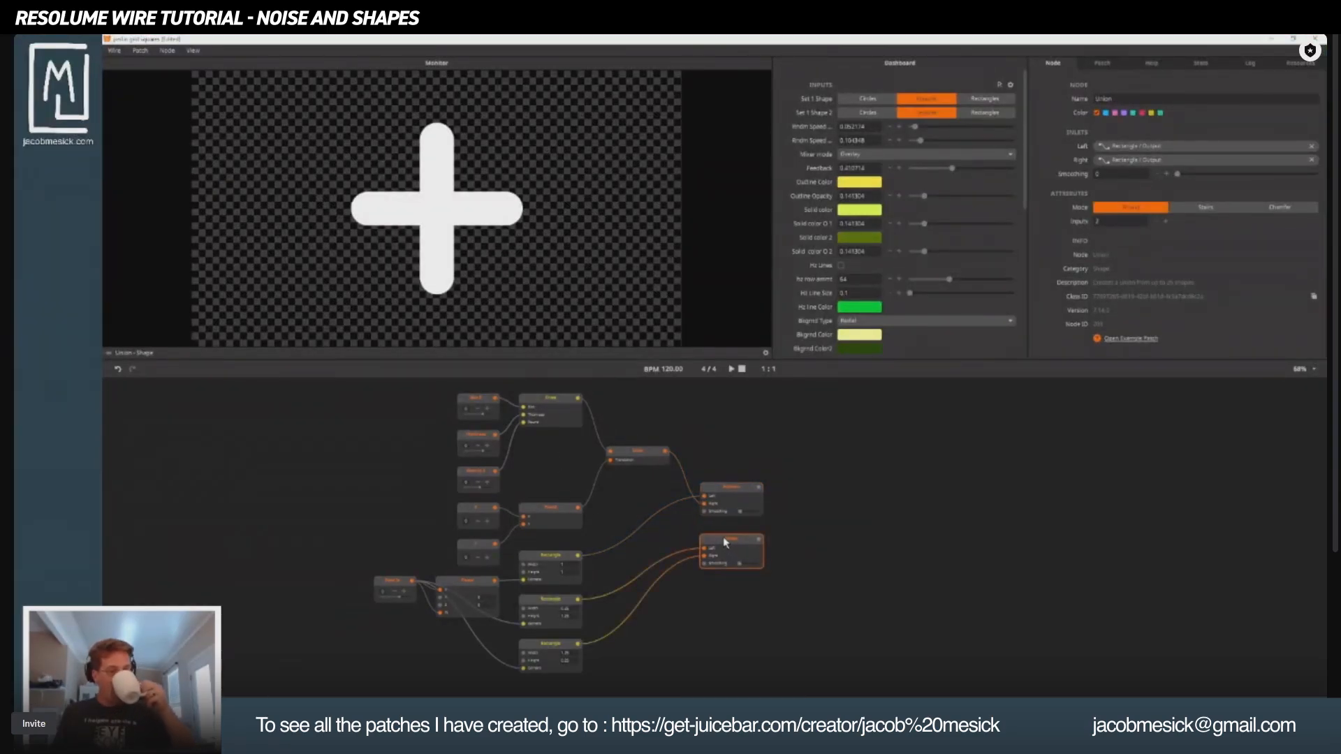
pyautogui.doubleClick(844, 504)
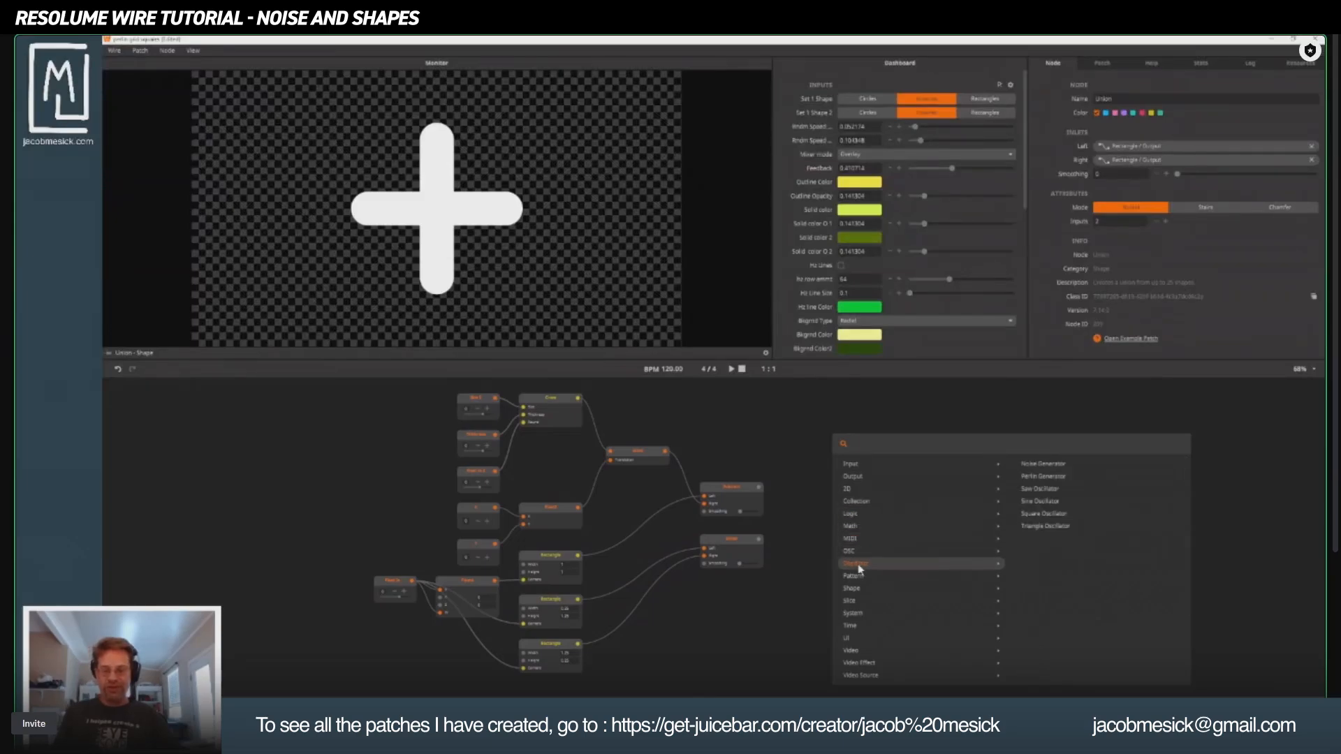
pyautogui.moveTo(871, 594)
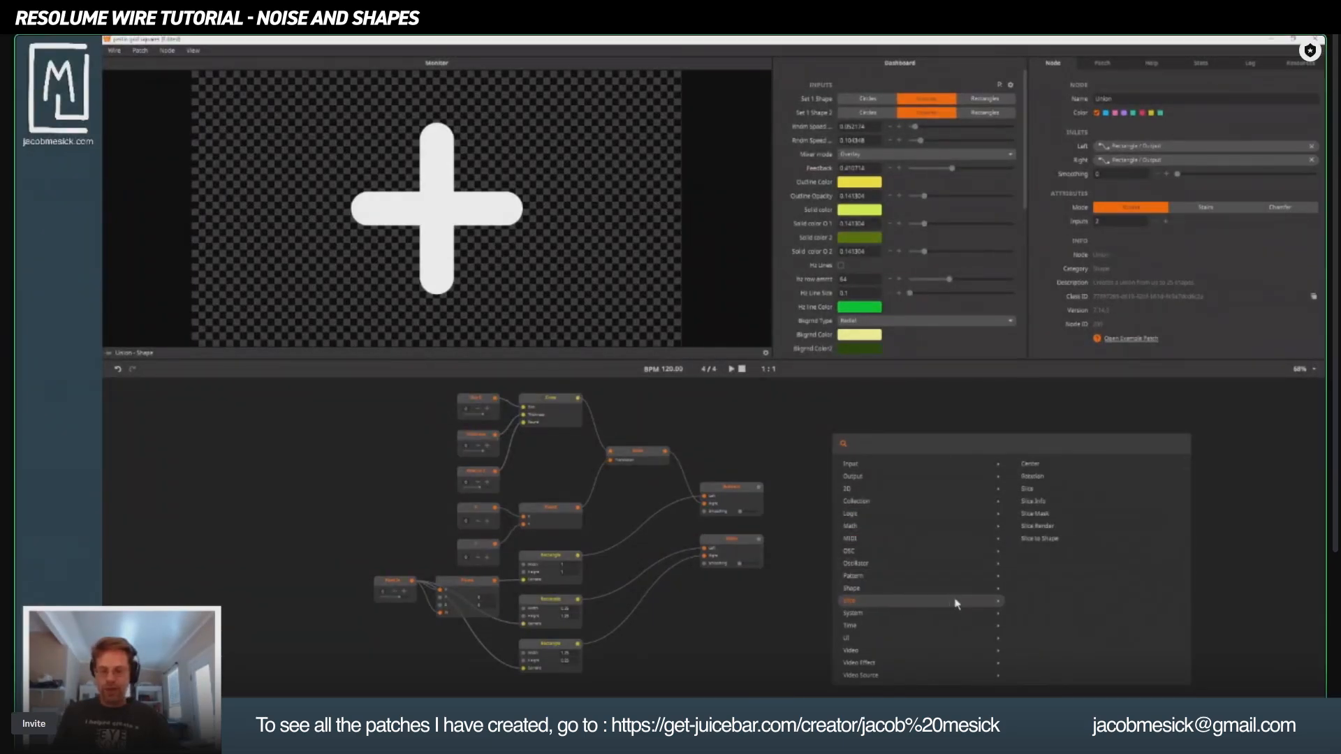
pyautogui.moveTo(1033, 594)
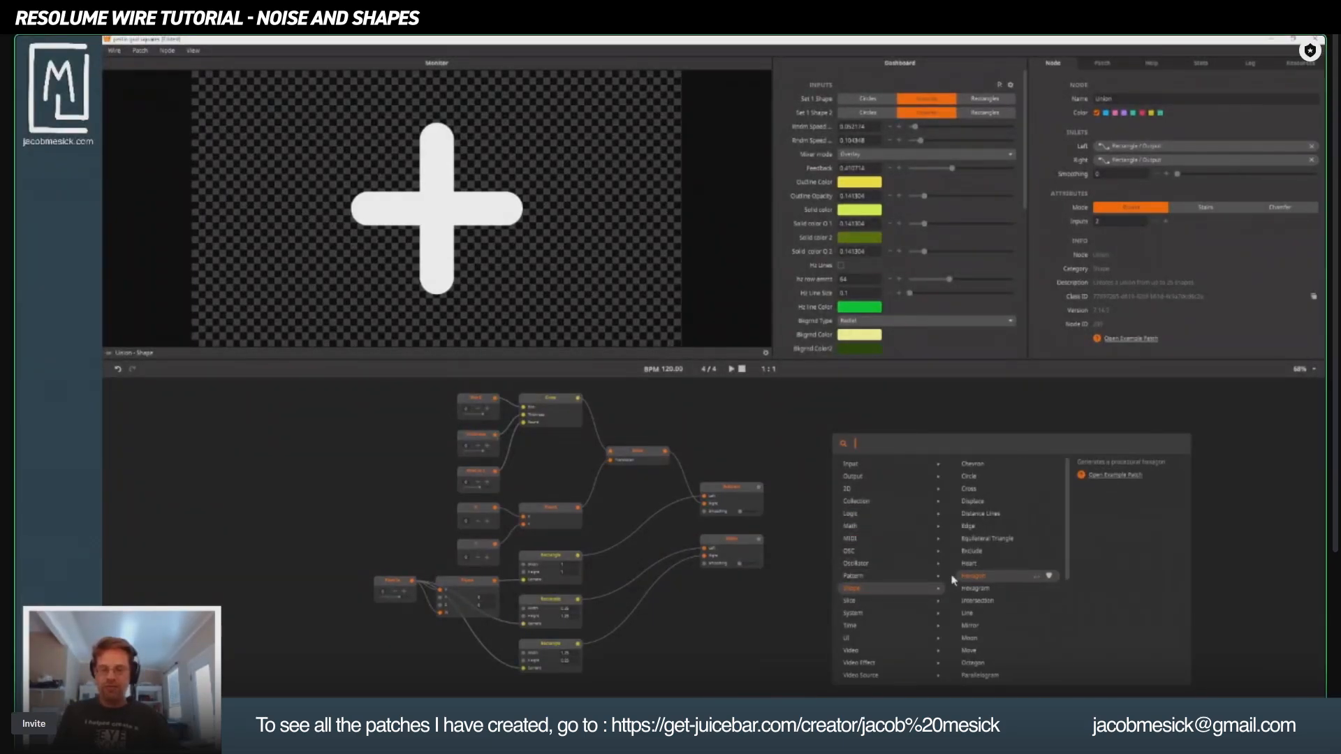
pyautogui.click(980, 605)
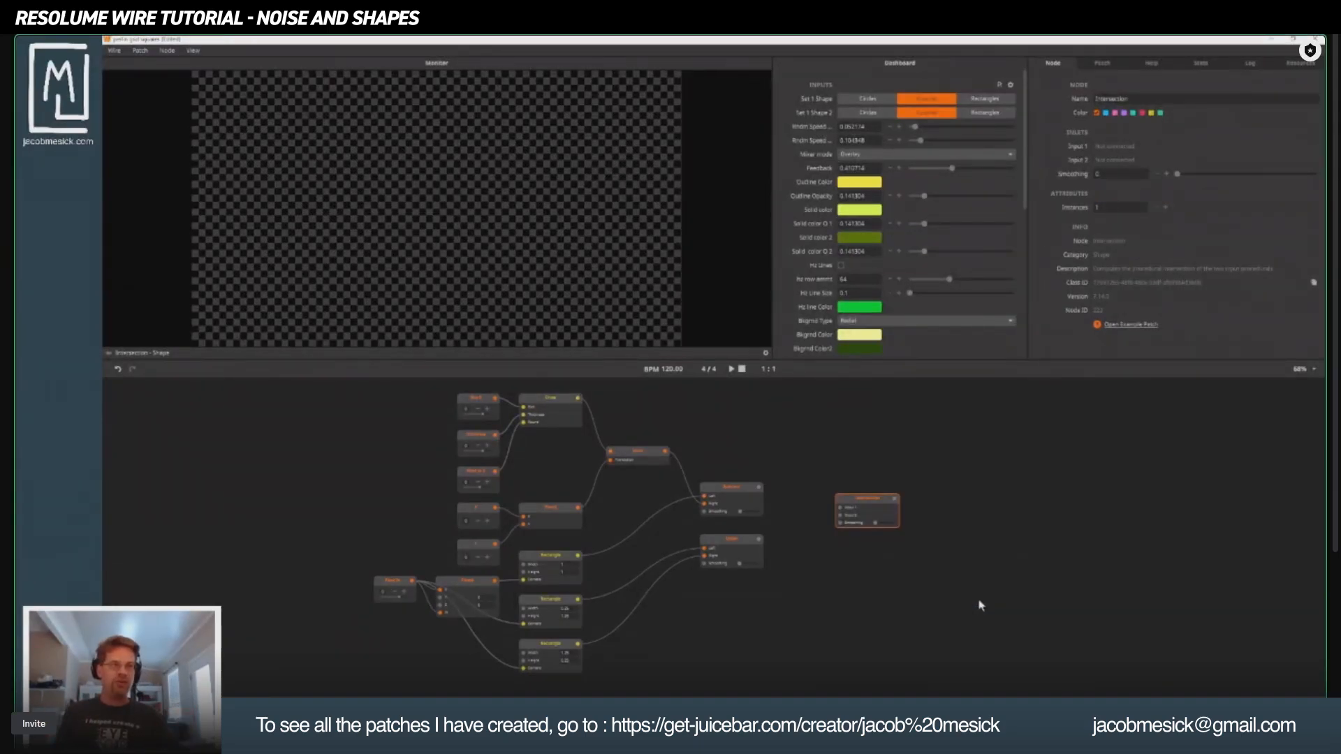
# Add an Equilateral Triangle shape node below the Intersection node.
pyautogui.doubleClick(784, 616)
pyautogui.moveTo(842, 590)
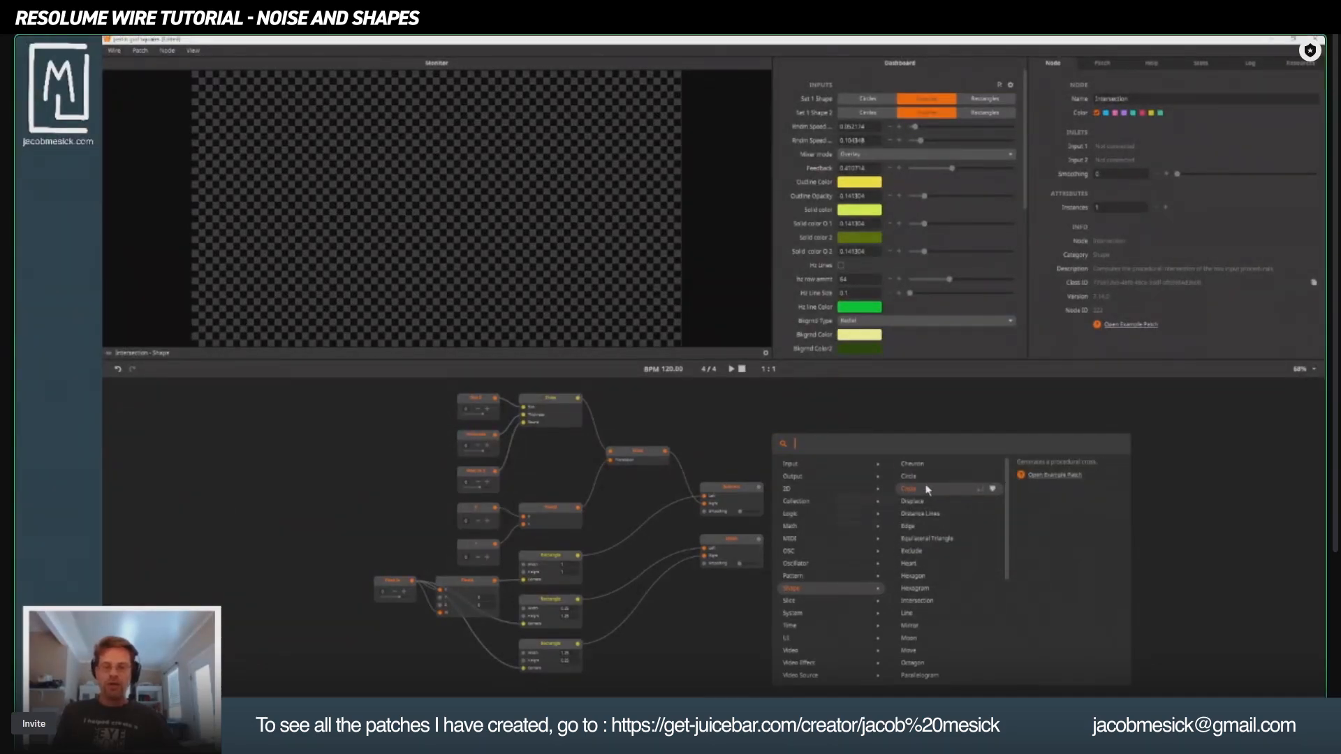
pyautogui.click(931, 546)
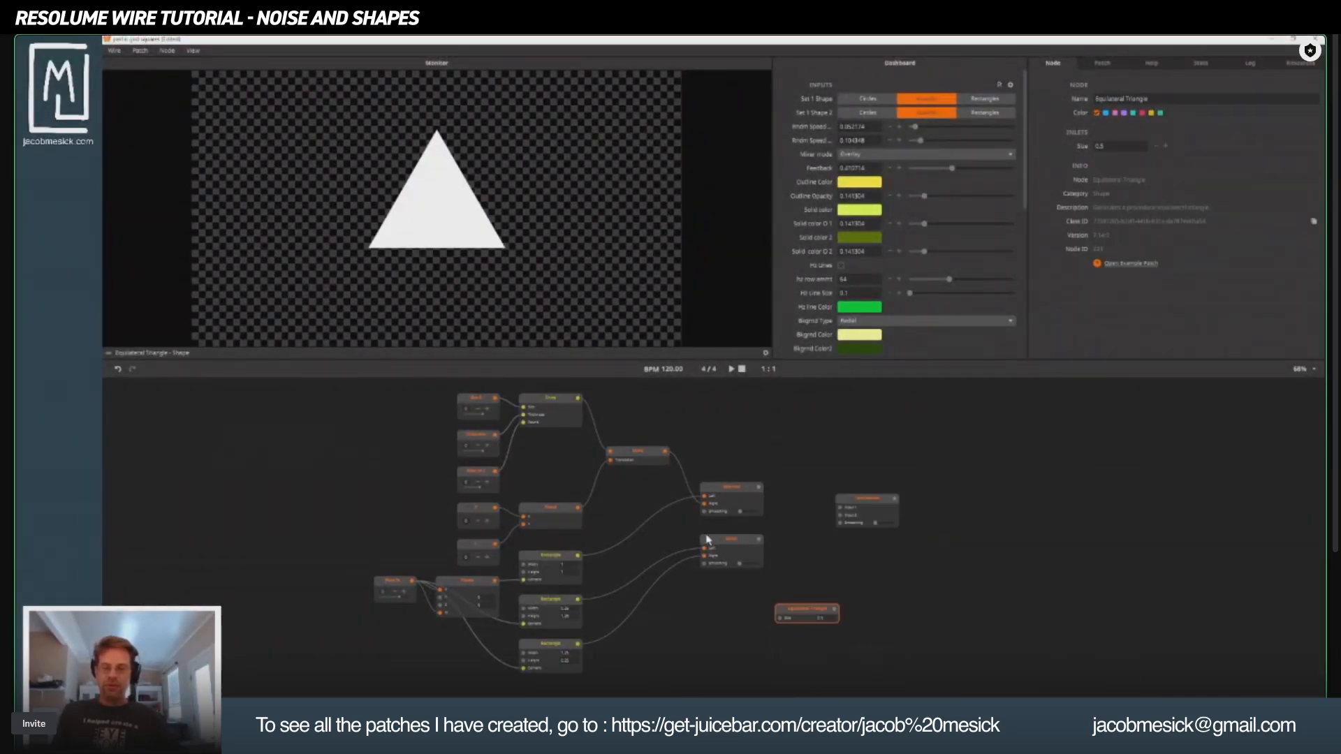
# Add a Triangle shape node and place it above the Intersection node.
pyautogui.doubleClick(1054, 604)
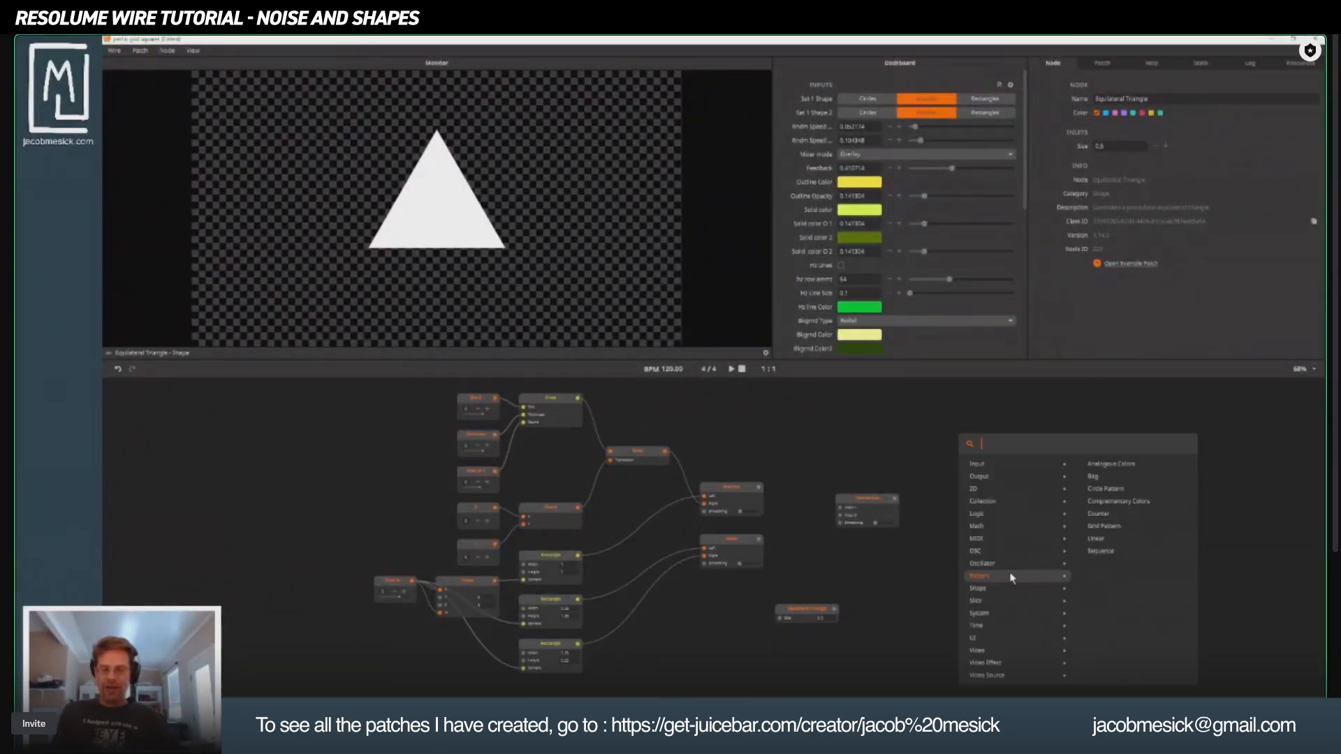
pyautogui.moveTo(1026, 526)
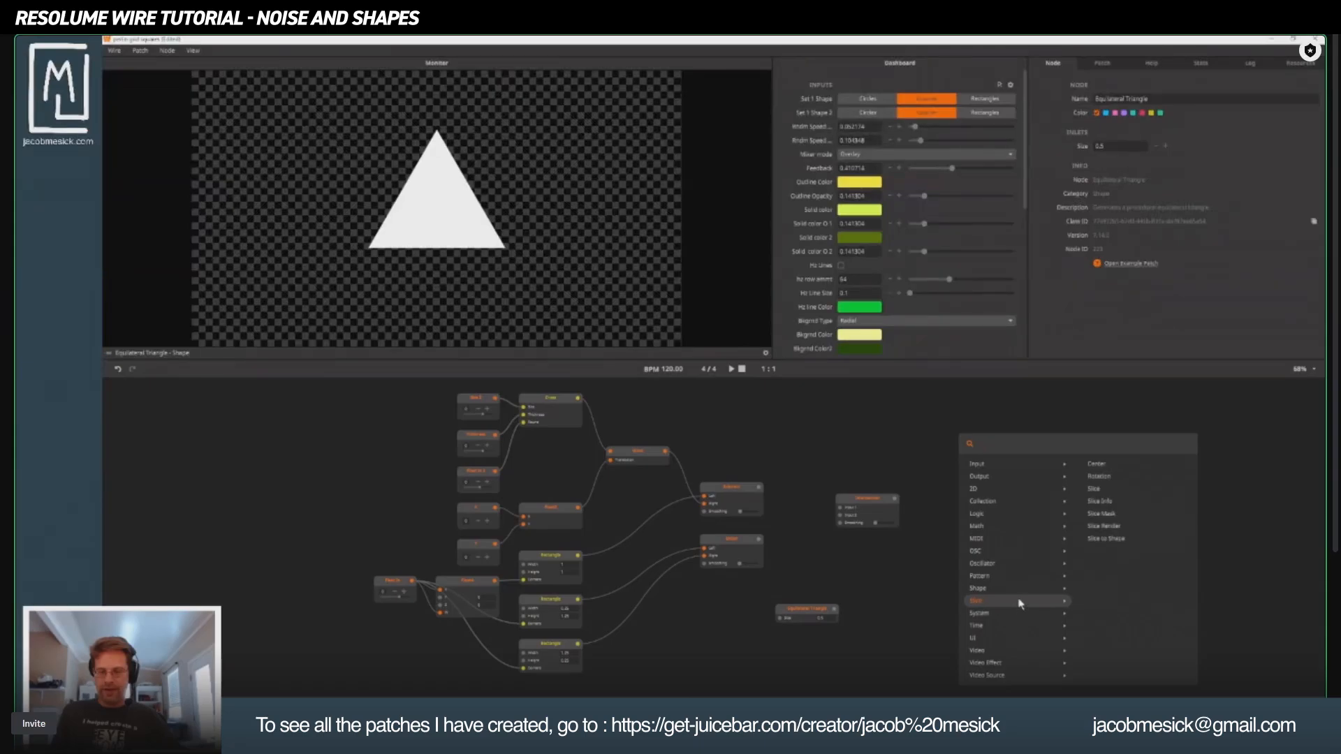
pyautogui.moveTo(1020, 595)
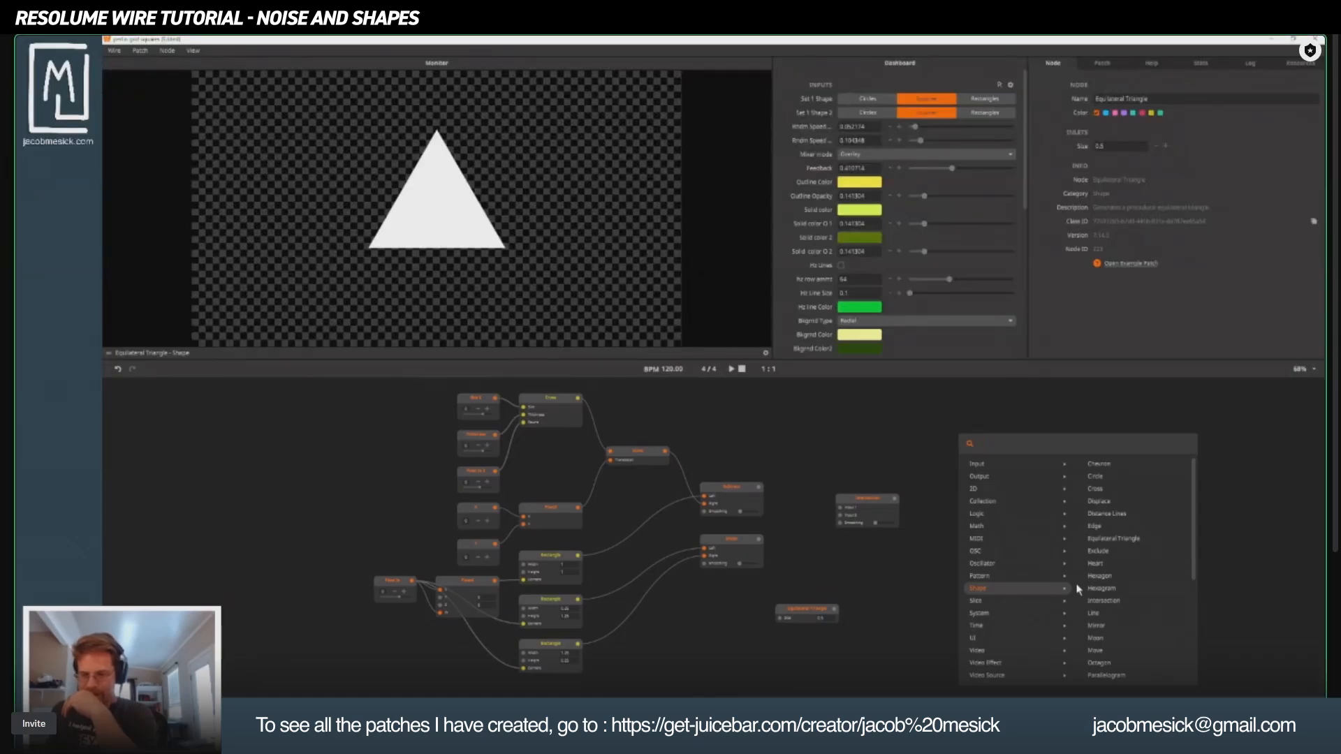
pyautogui.scroll(-3, 1117, 613)
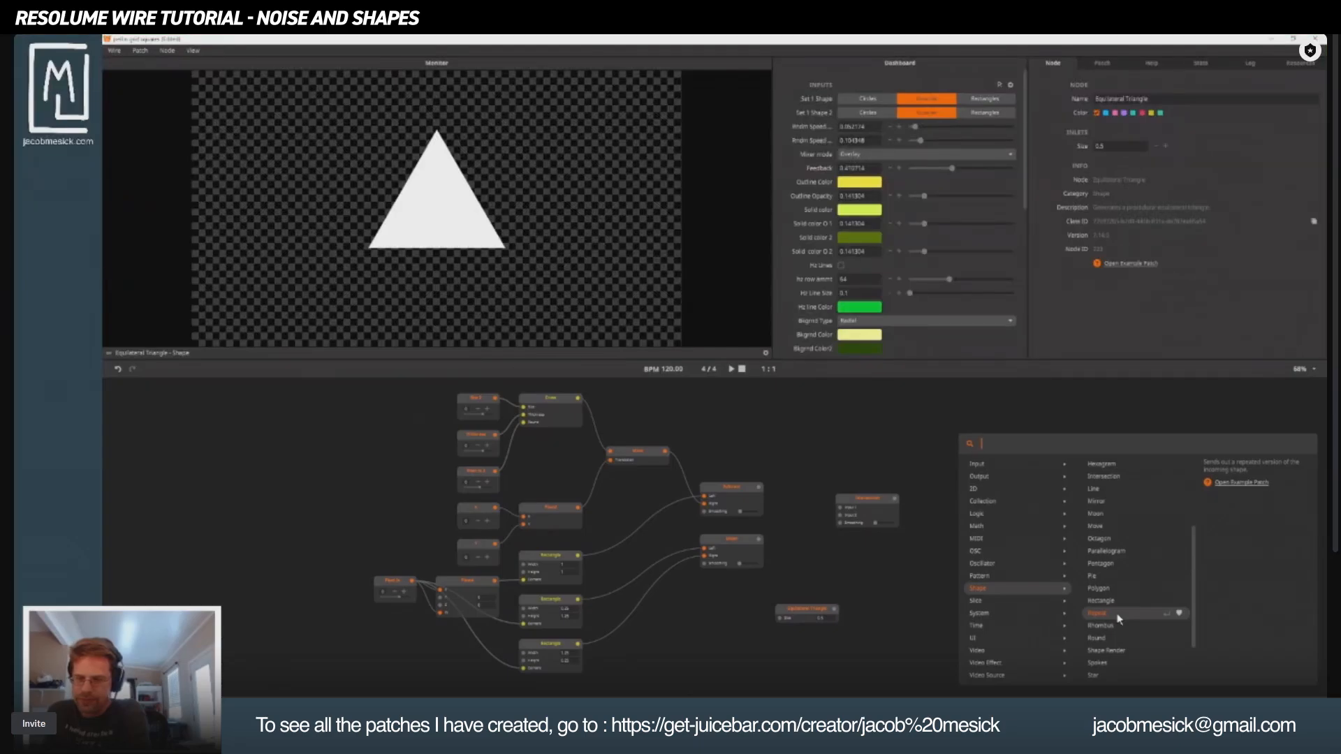
pyautogui.scroll(3, 1117, 618)
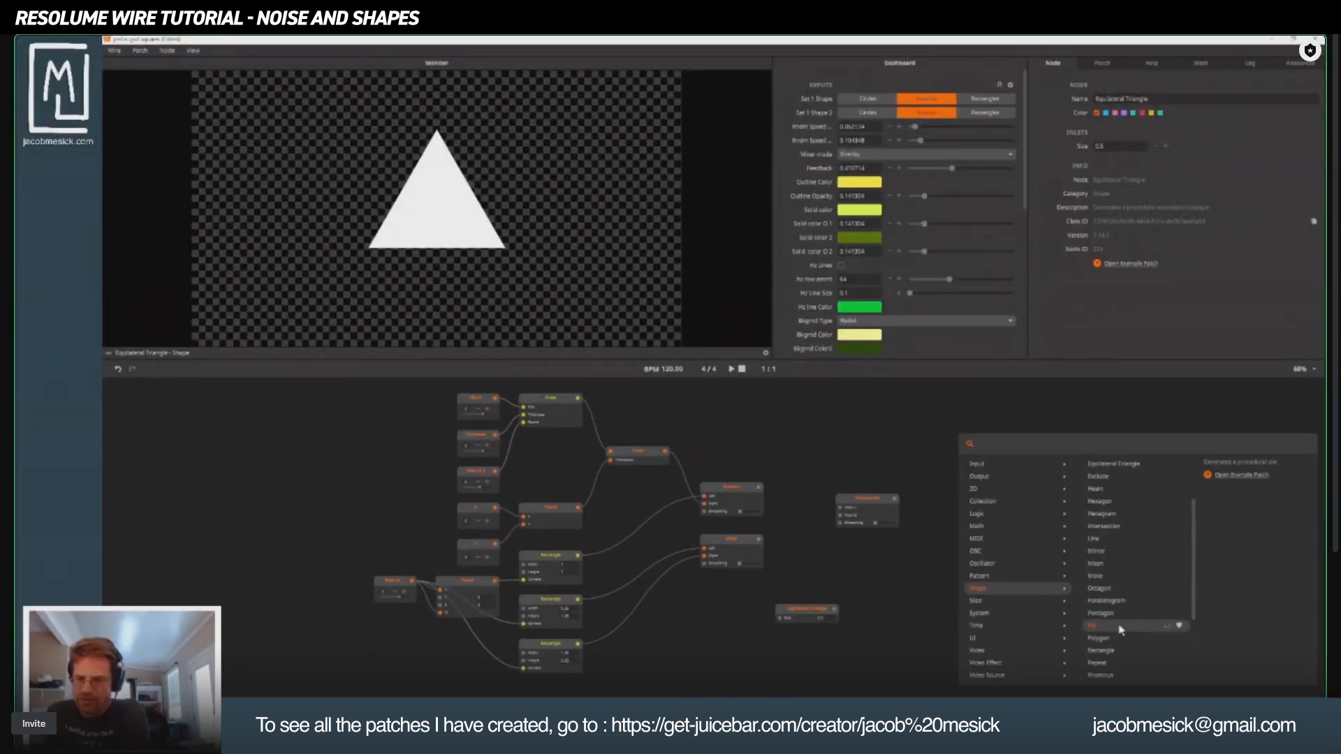
pyautogui.scroll(-5, 1118, 629)
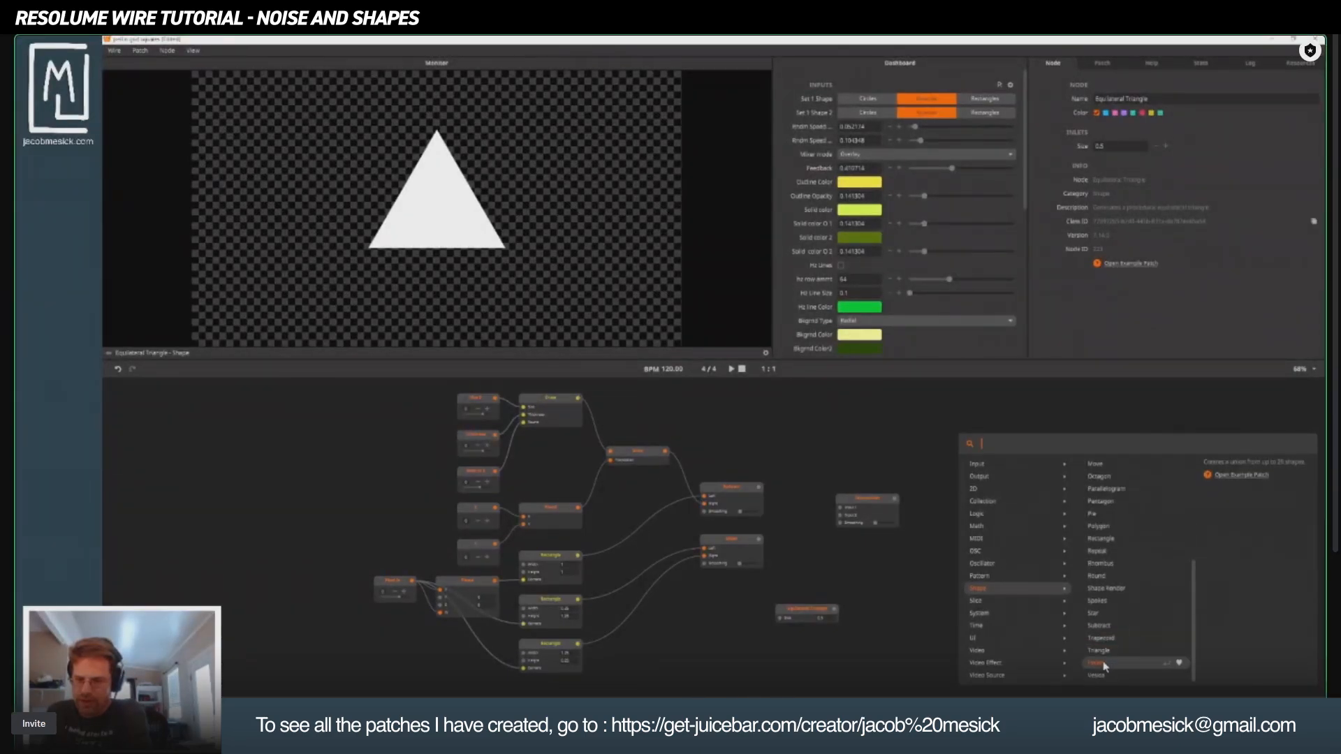
pyautogui.doubleClick(1114, 650)
pyautogui.moveTo(1066, 607); pyautogui.dragTo(856, 447)
# Move the Equilateral Triangle node up beside the Triangle node and set its Size to 0.8.
pyautogui.scroll(3, 859, 501)
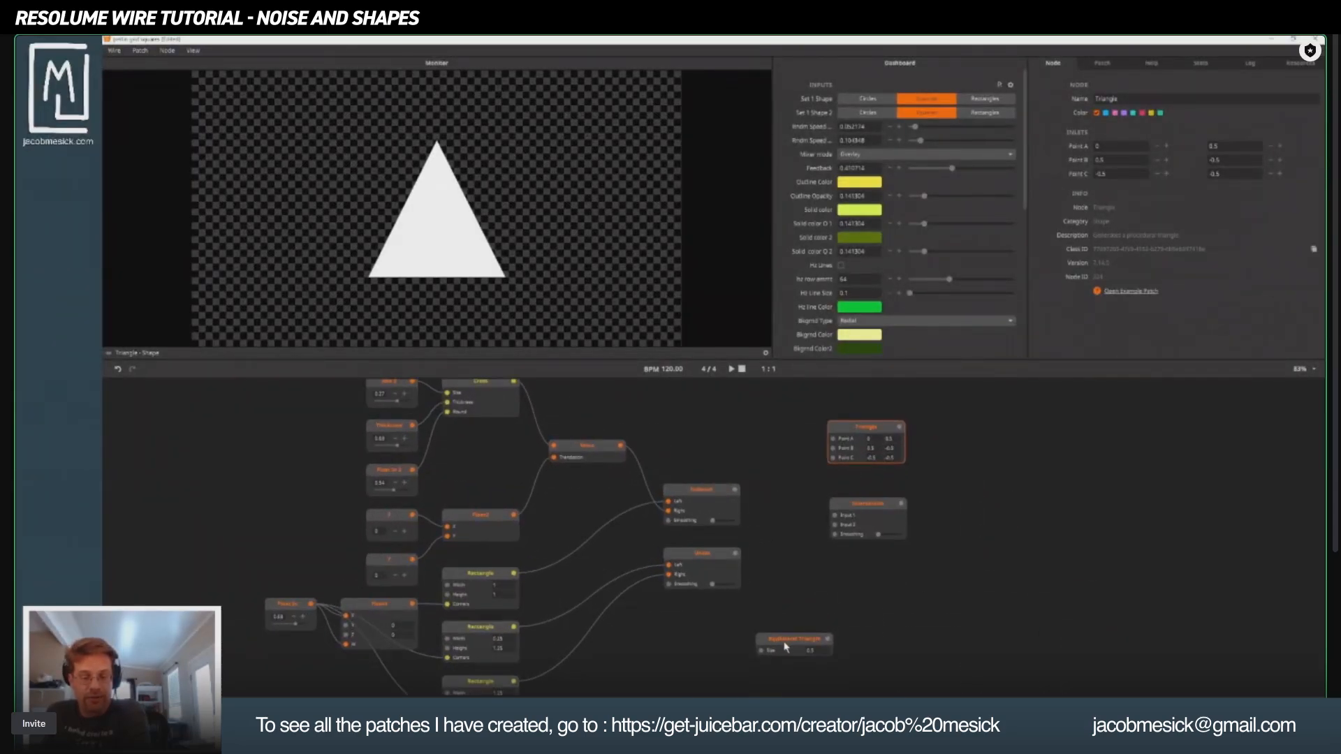
pyautogui.moveTo(786, 647); pyautogui.dragTo(796, 419)
pyautogui.scroll(2, 779, 436)
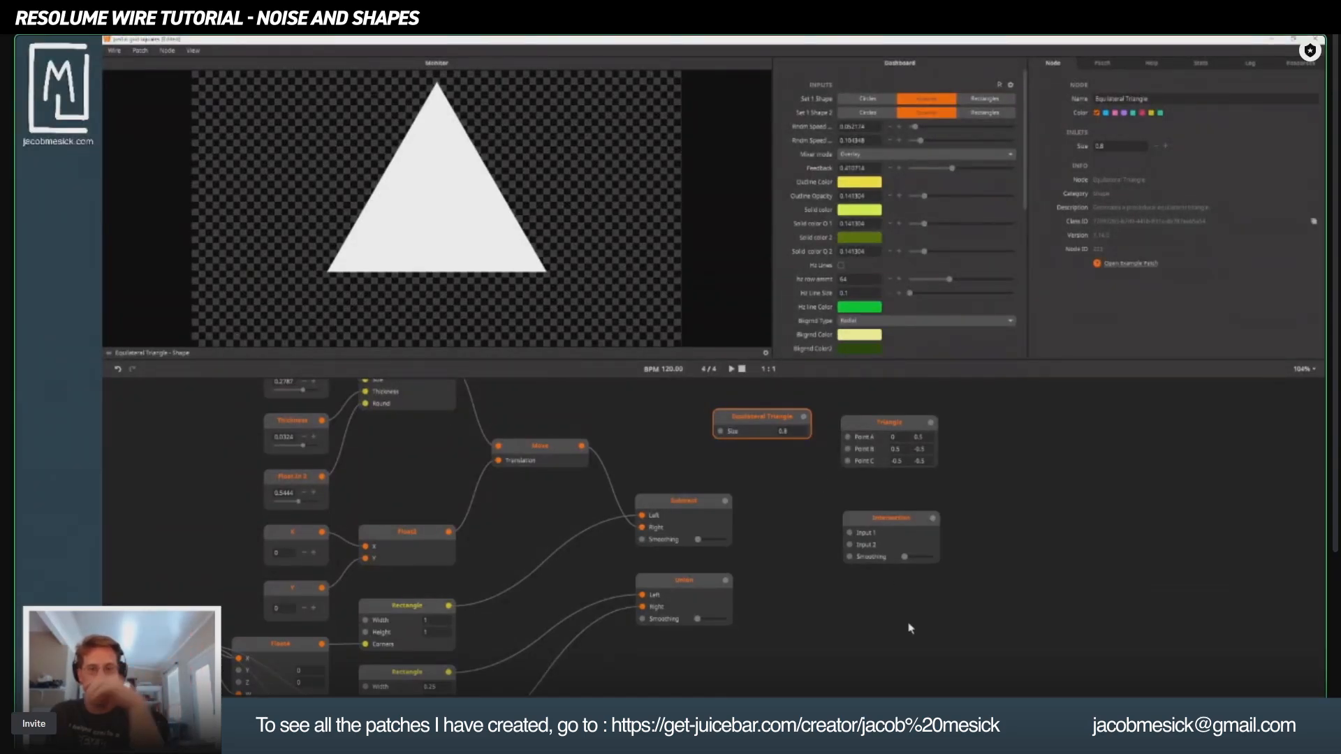
# Try the Triangle node with Point A at -1, 0.74, and delete the node.
pyautogui.moveTo(885, 424); pyautogui.dragTo(1066, 310)
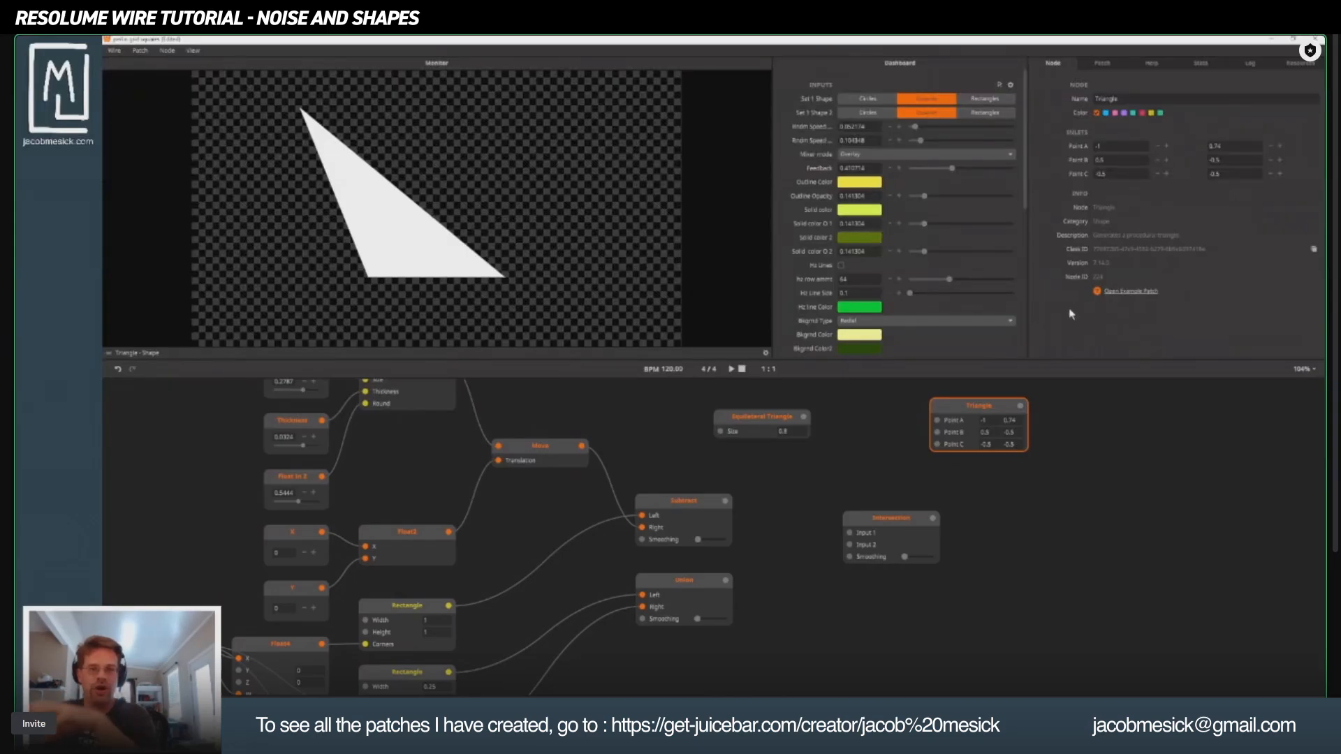
pyautogui.moveTo(990, 407); pyautogui.dragTo(967, 458)
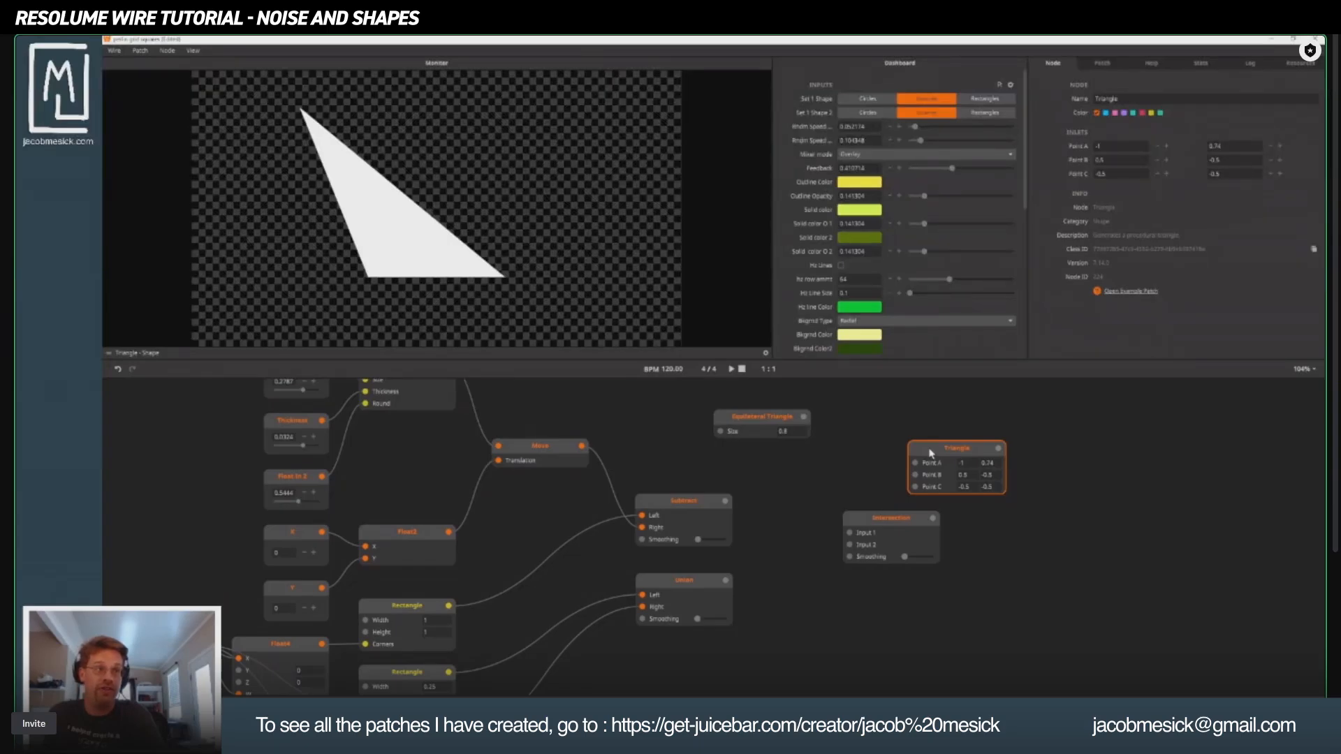
pyautogui.press('Delete')
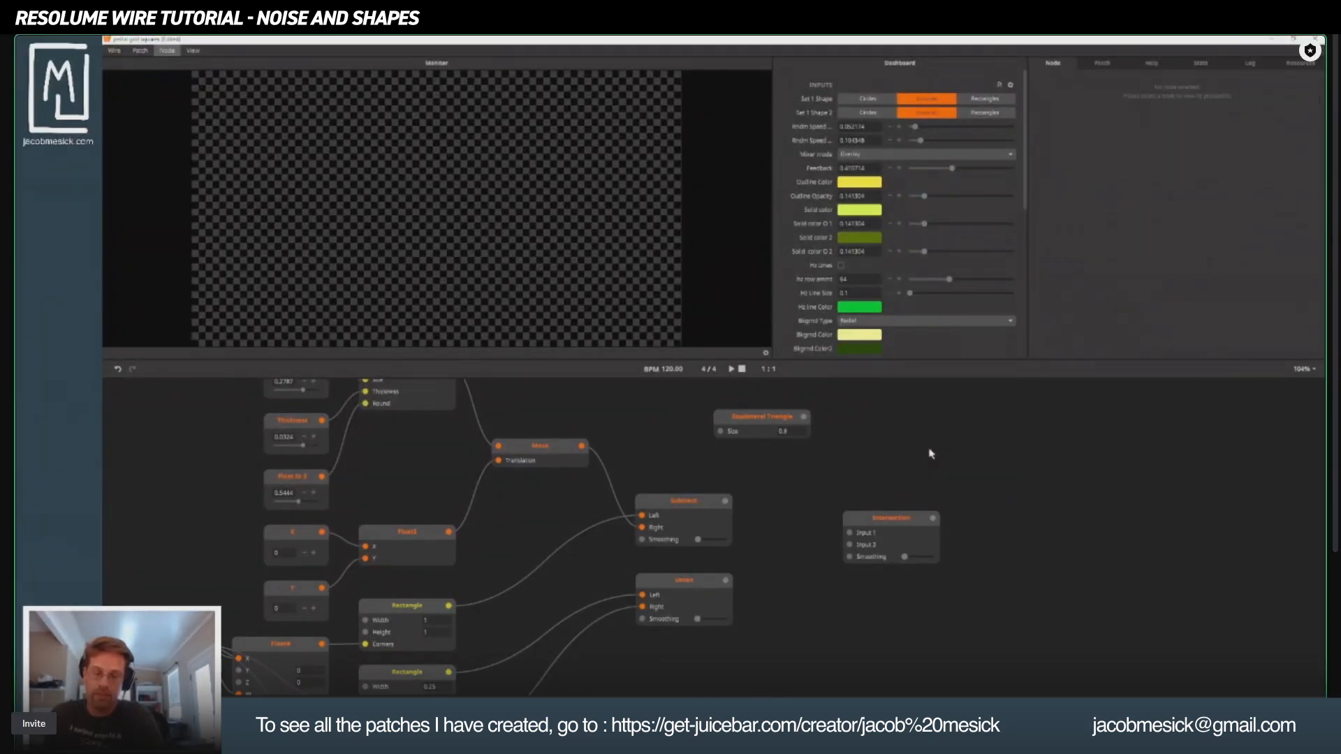
# Add a Polygon shape node and place it to the right of the Equilateral Triangle node.
pyautogui.moveTo(715, 497); pyautogui.dragTo(890, 601)
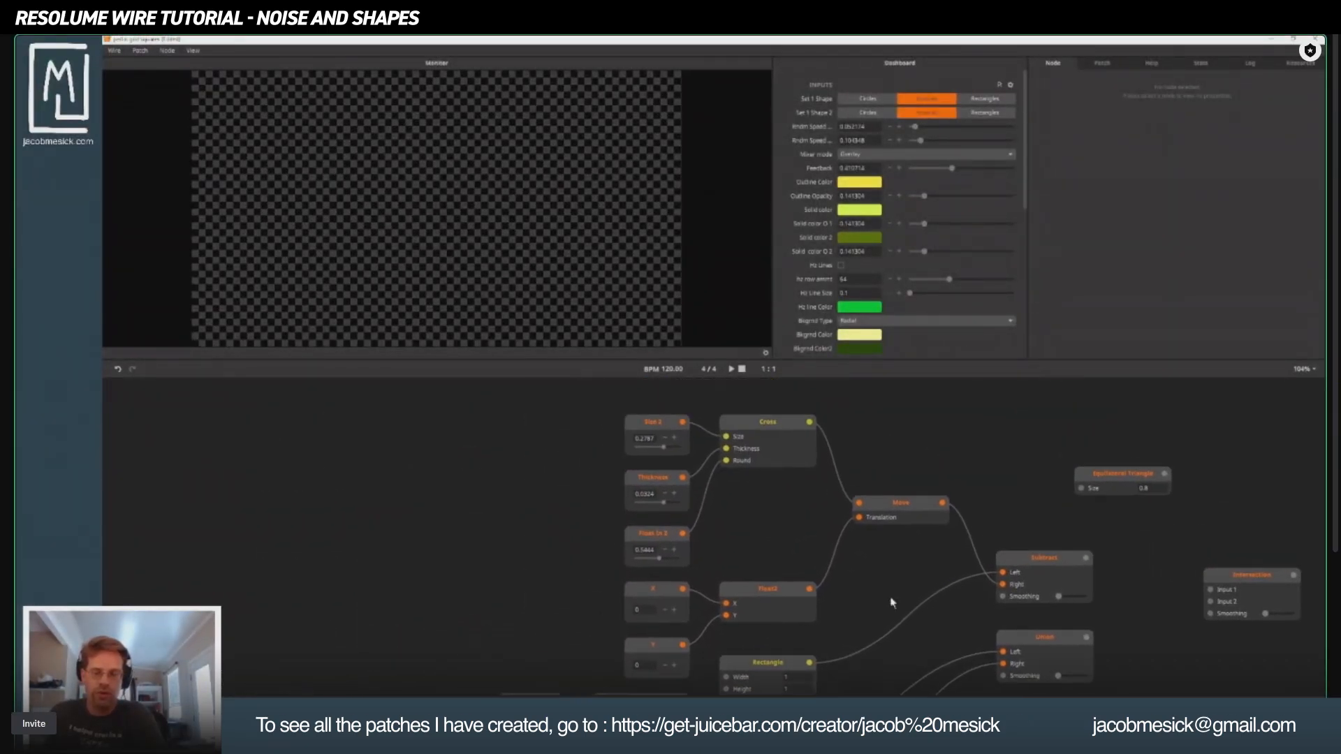
pyautogui.moveTo(1267, 506); pyautogui.dragTo(924, 491)
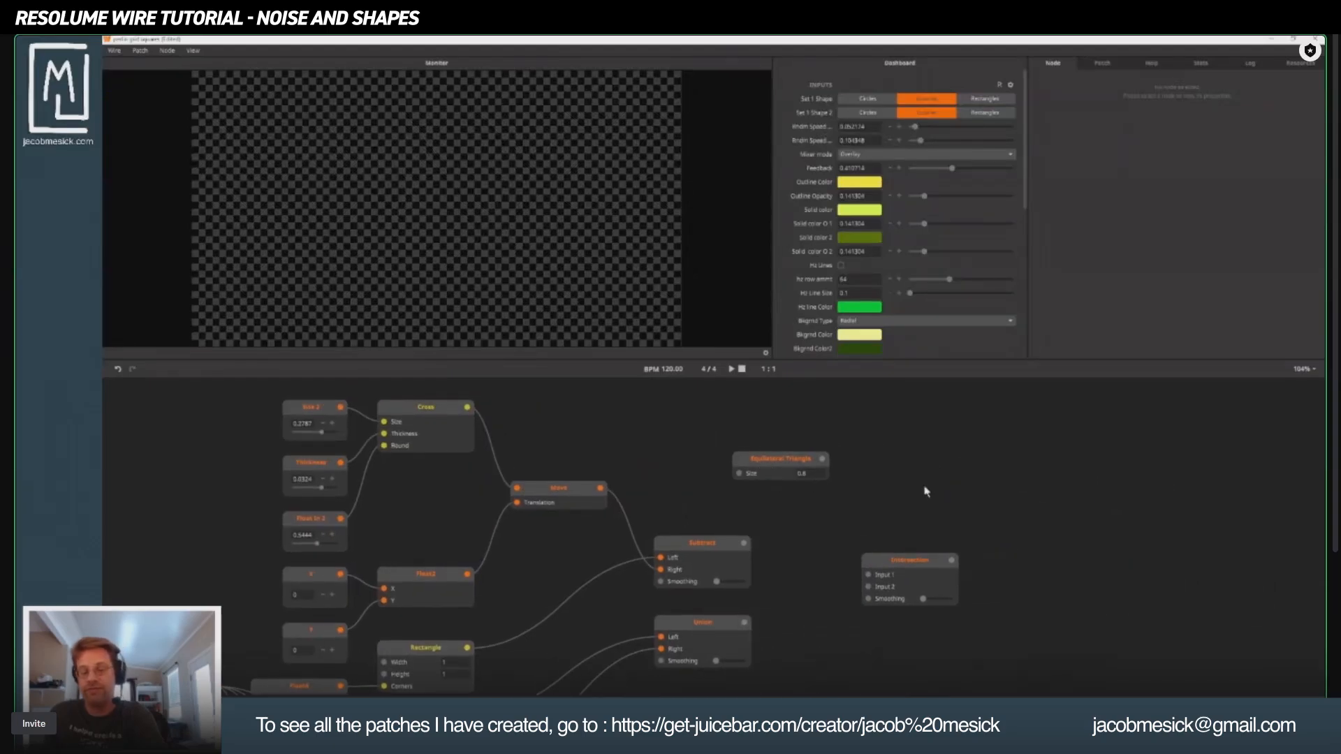
pyautogui.doubleClick(1009, 494)
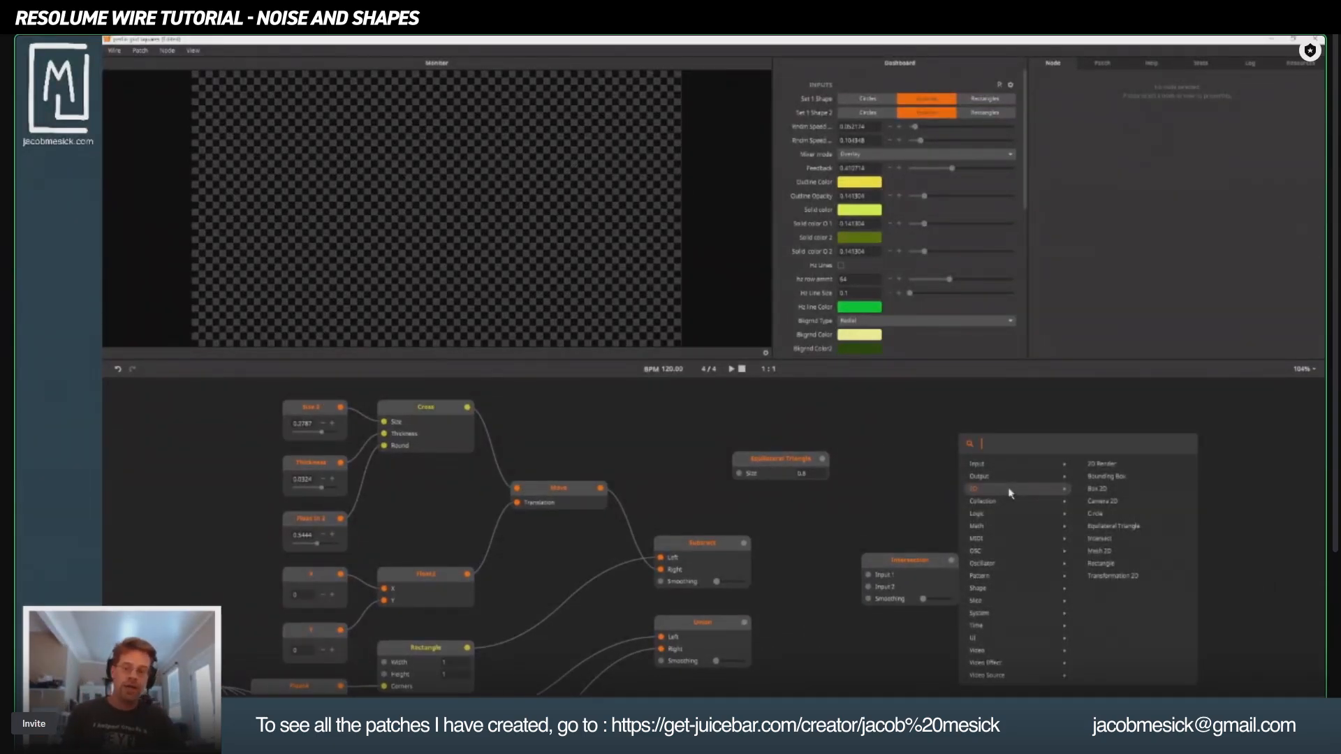
pyautogui.write('poly')
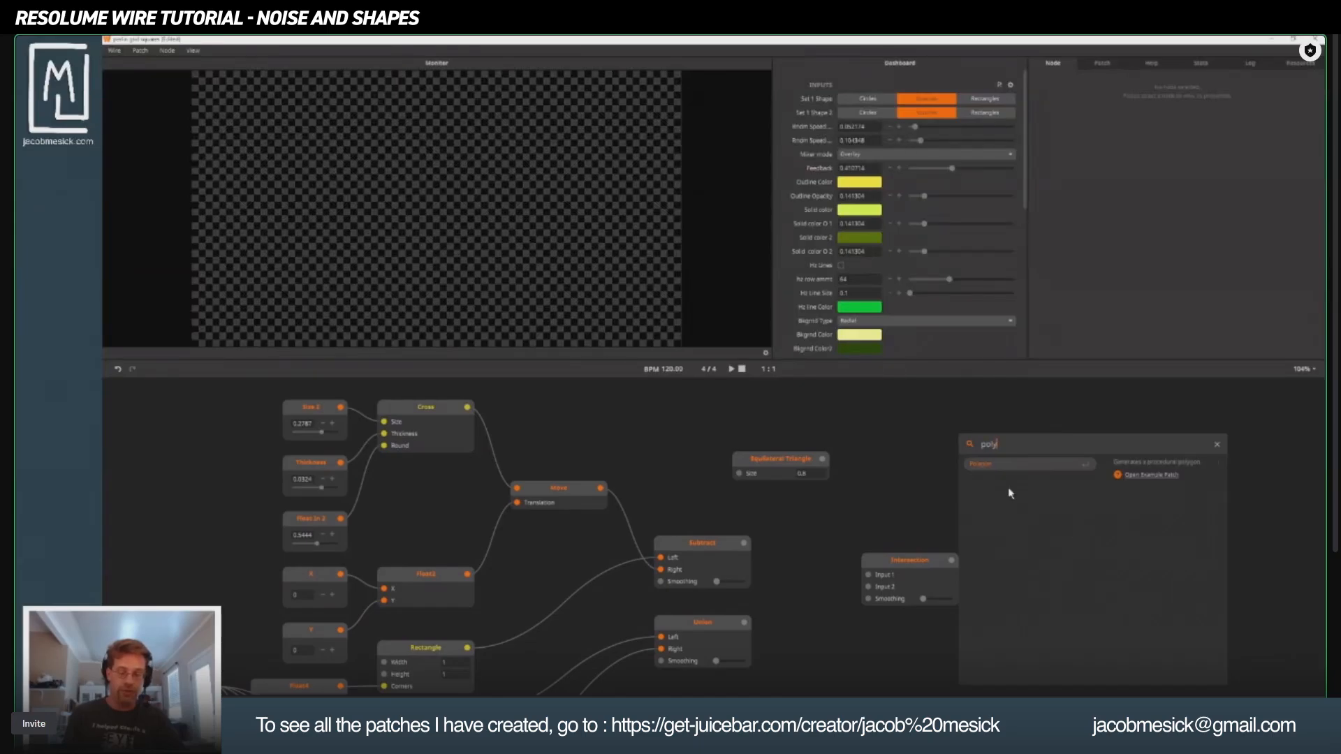
pyautogui.click(996, 469)
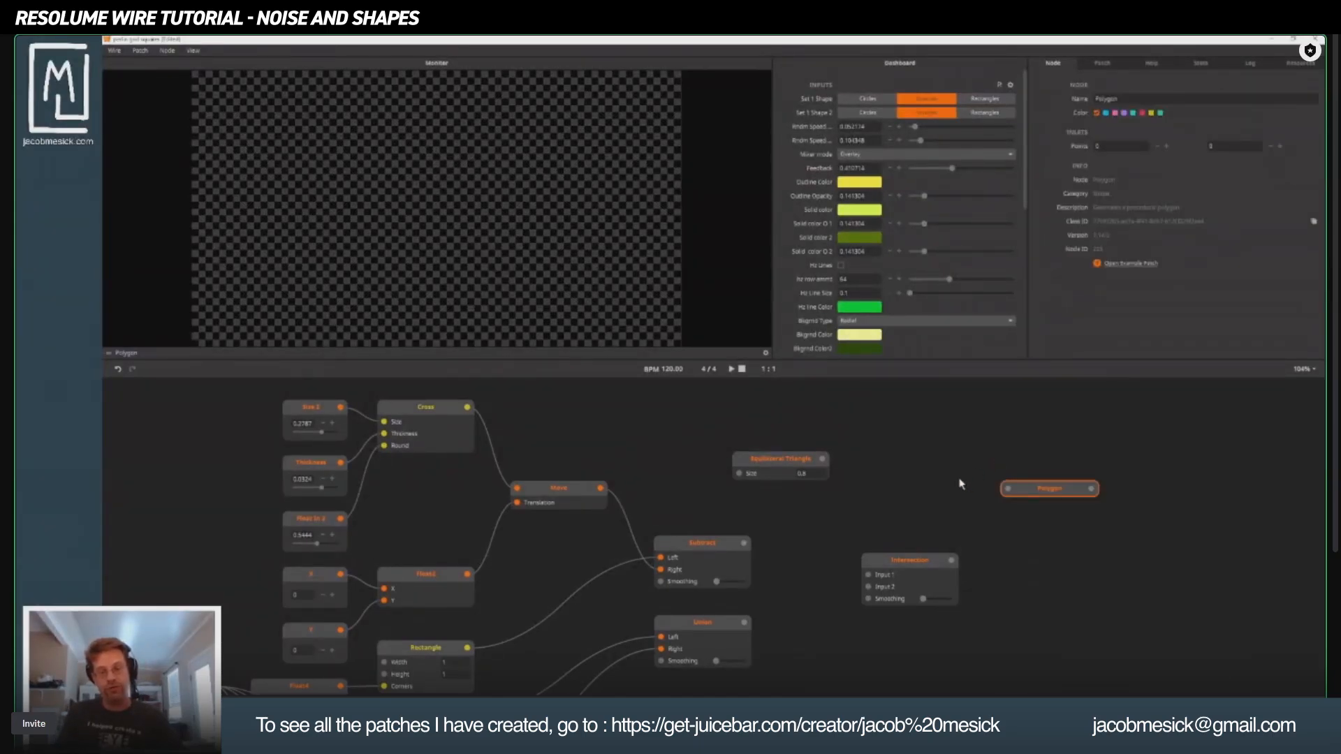
pyautogui.moveTo(1041, 494); pyautogui.dragTo(967, 461)
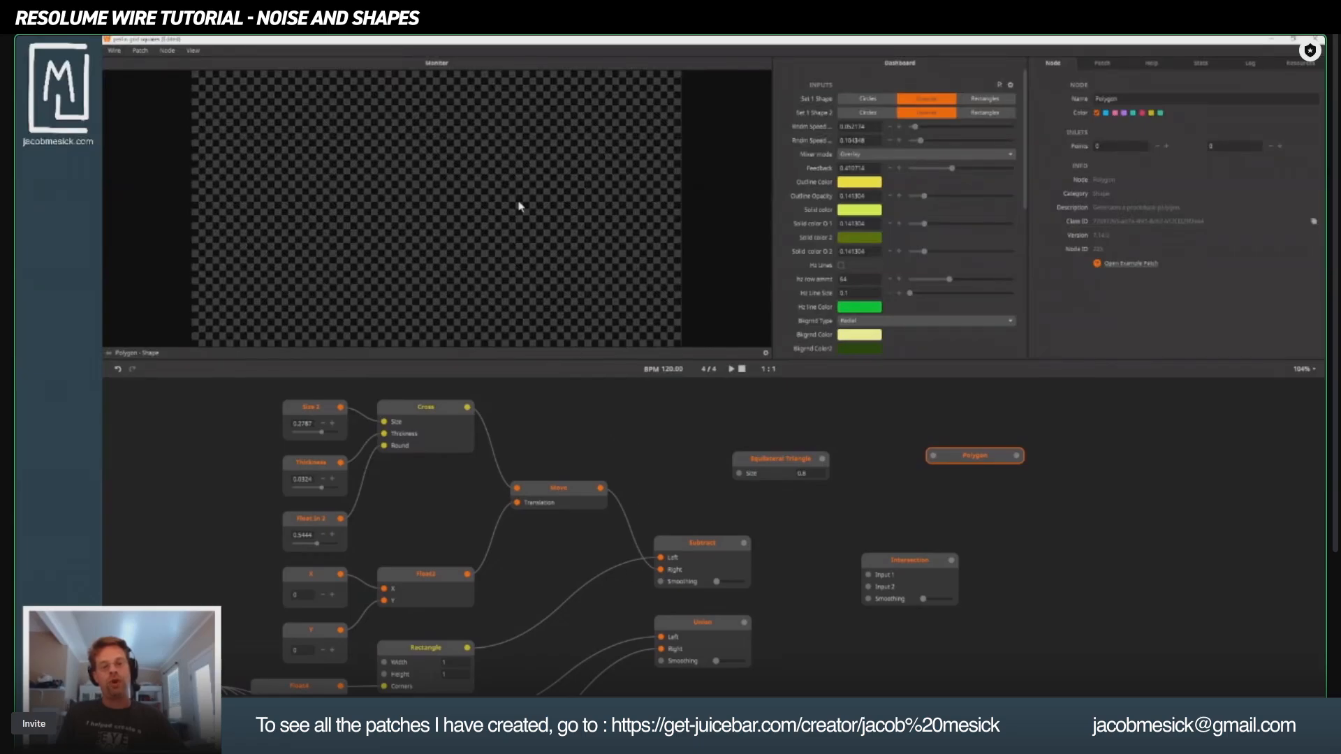
pyautogui.moveTo(963, 457); pyautogui.dragTo(1101, 420)
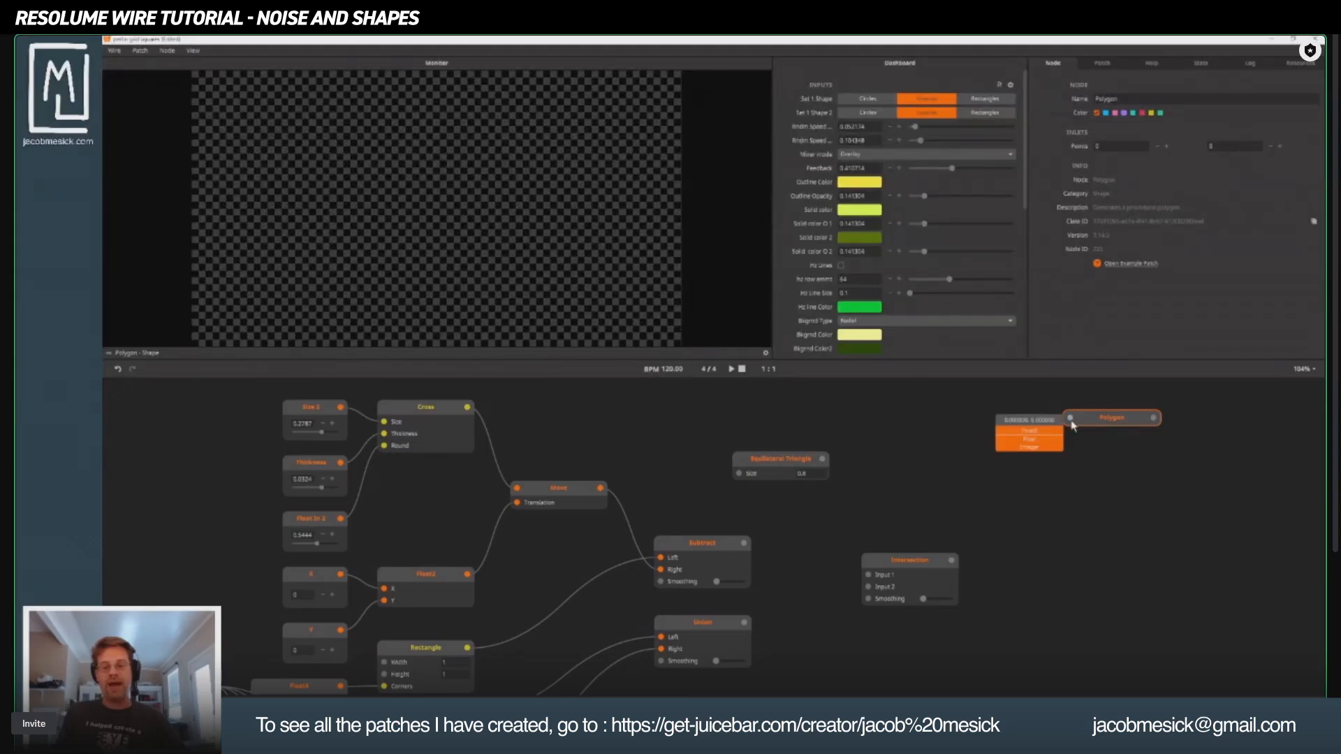
# Try feeding a Float4 node into the Polygon node, and delete the Float4 node.
pyautogui.doubleClick(949, 488)
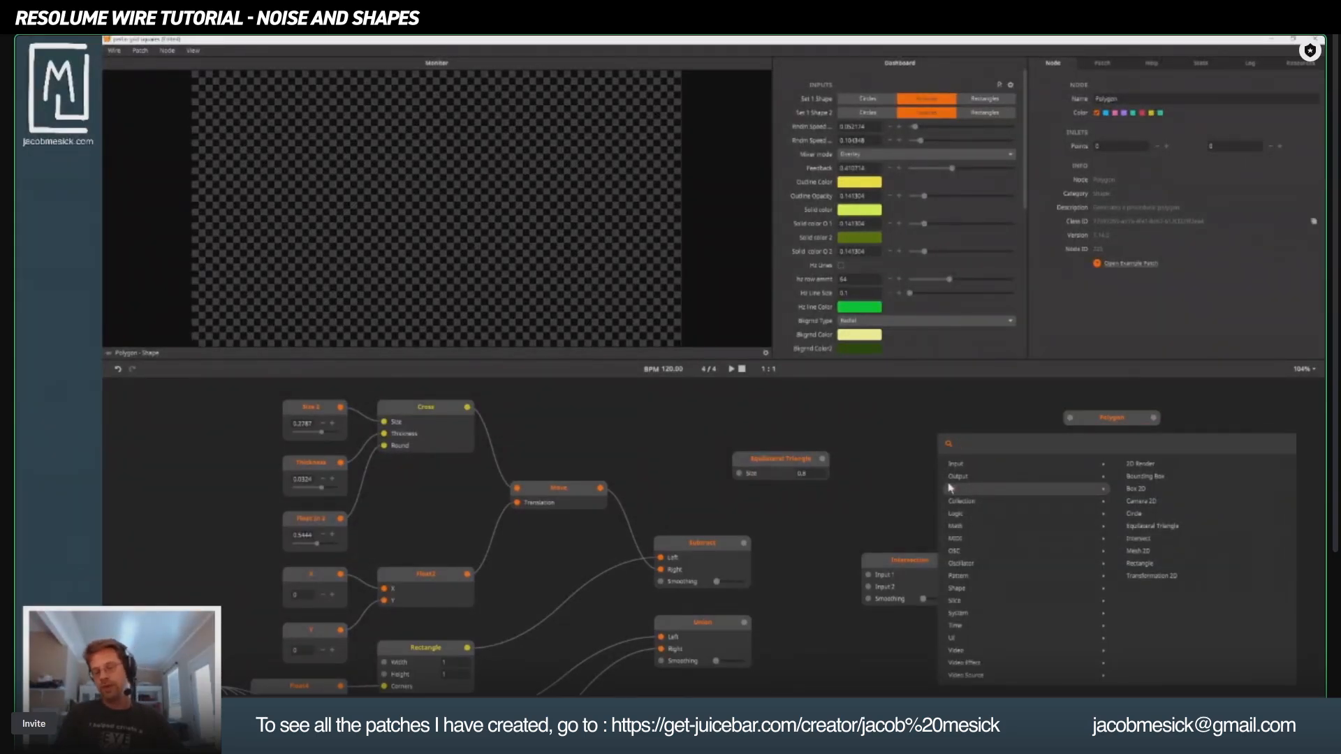
pyautogui.write('float')
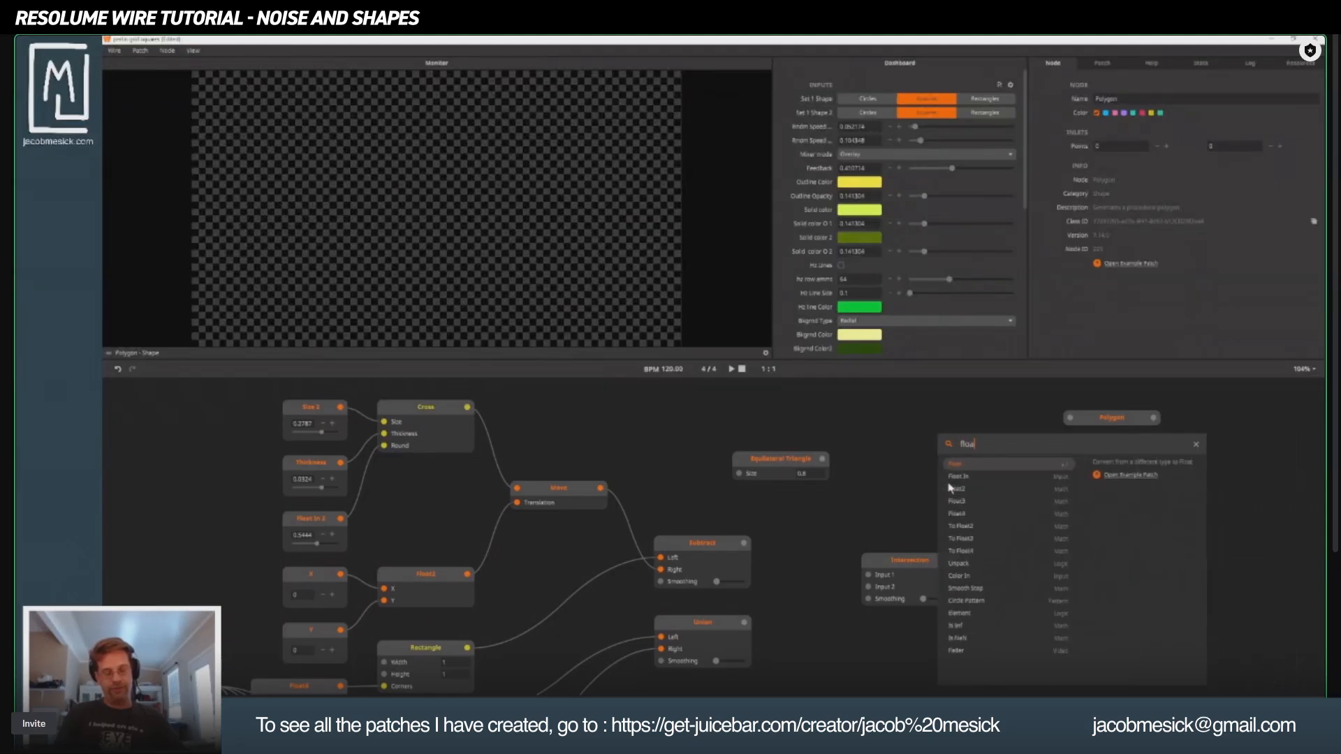
pyautogui.press('Down')
pyautogui.press('Down')
pyautogui.press('Down')
pyautogui.press('Down')
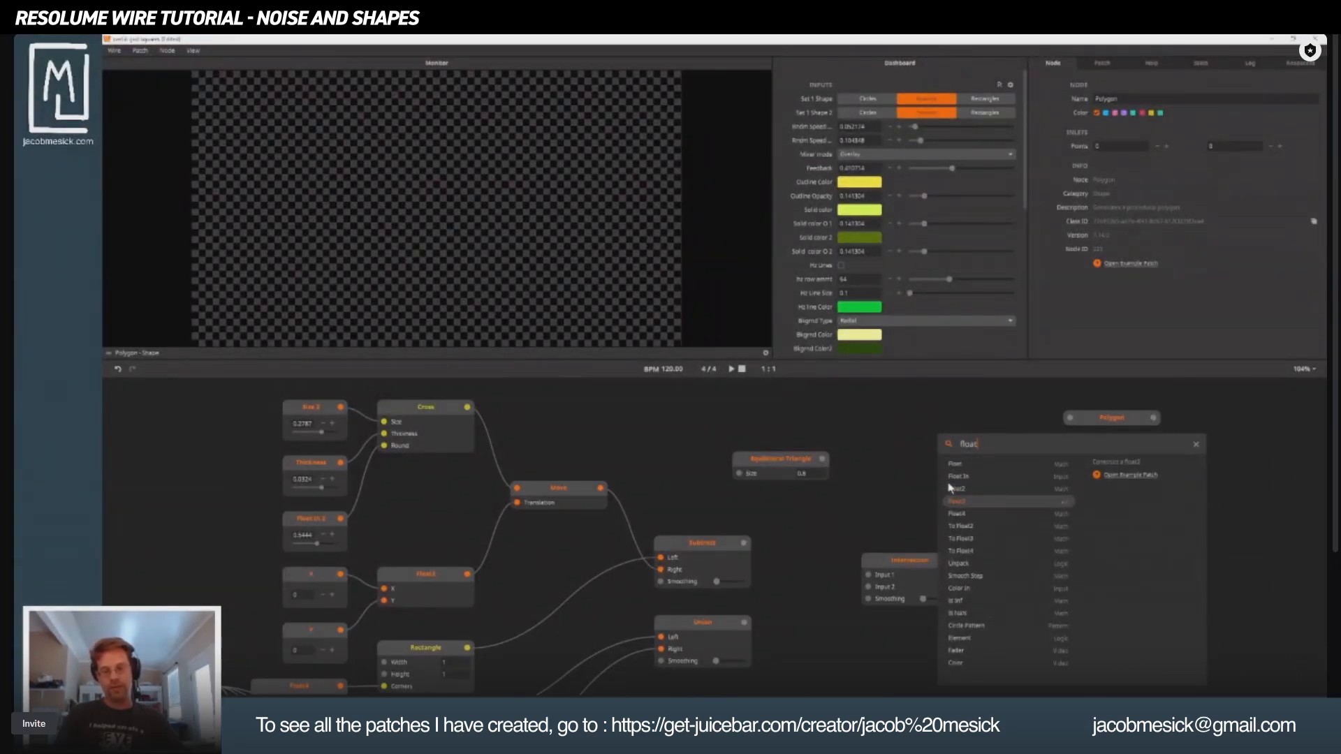
pyautogui.press('Return')
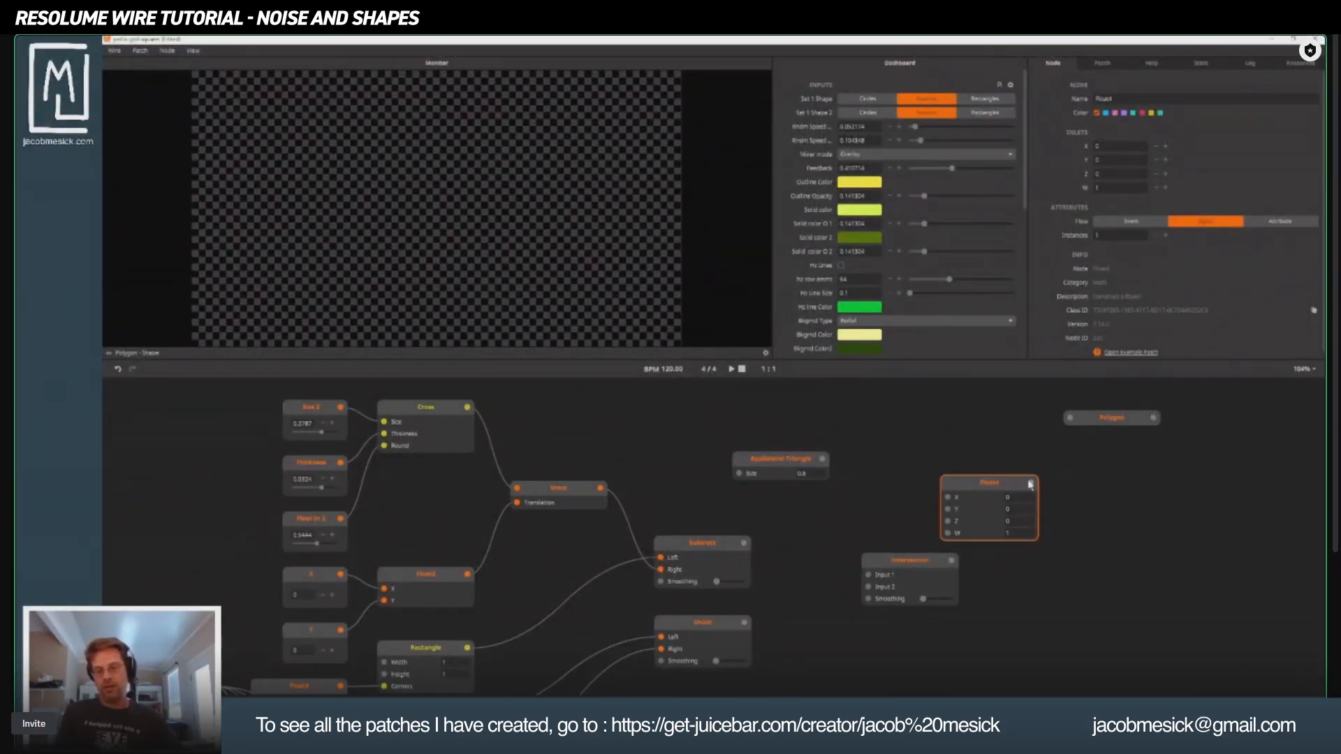
pyautogui.moveTo(1029, 484); pyautogui.dragTo(1071, 423)
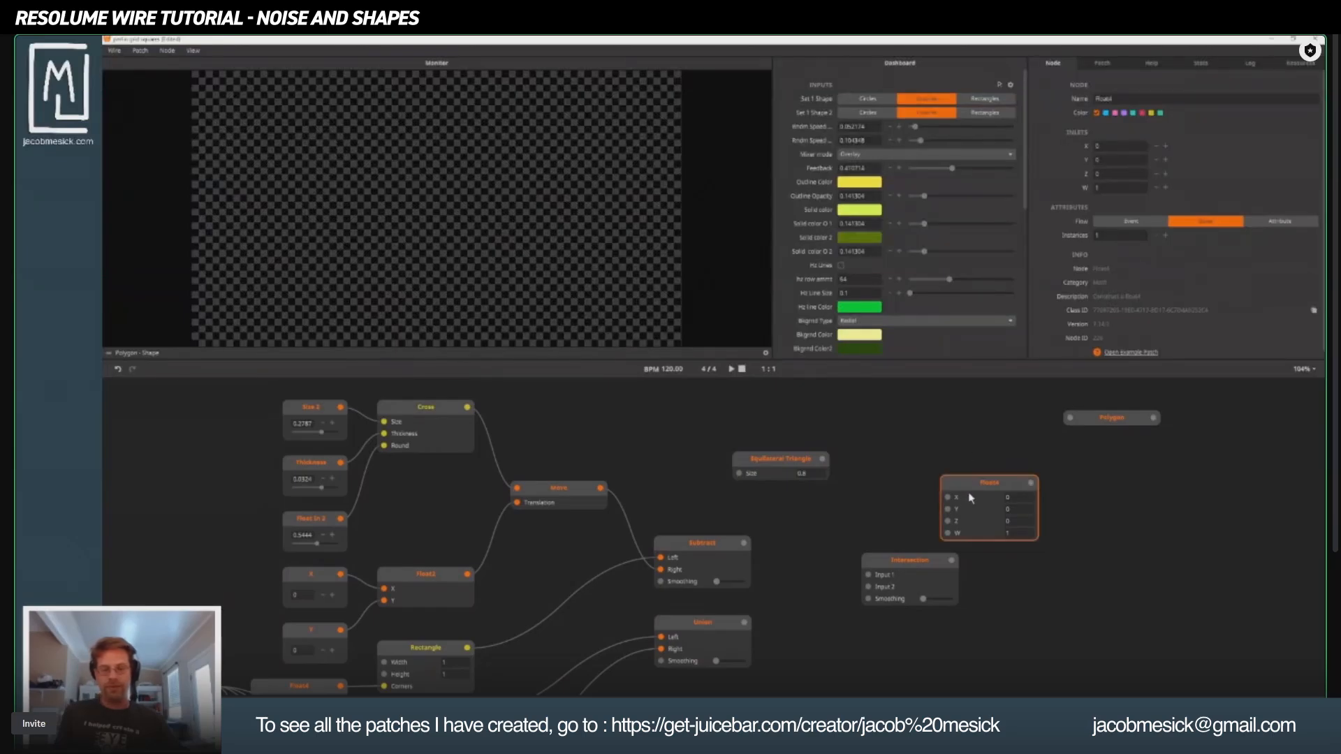
pyautogui.press('Delete')
# Try Points values of 0.013 and 0.01 on the Polygon node and move it above the Intersection node.
pyautogui.click(1096, 419)
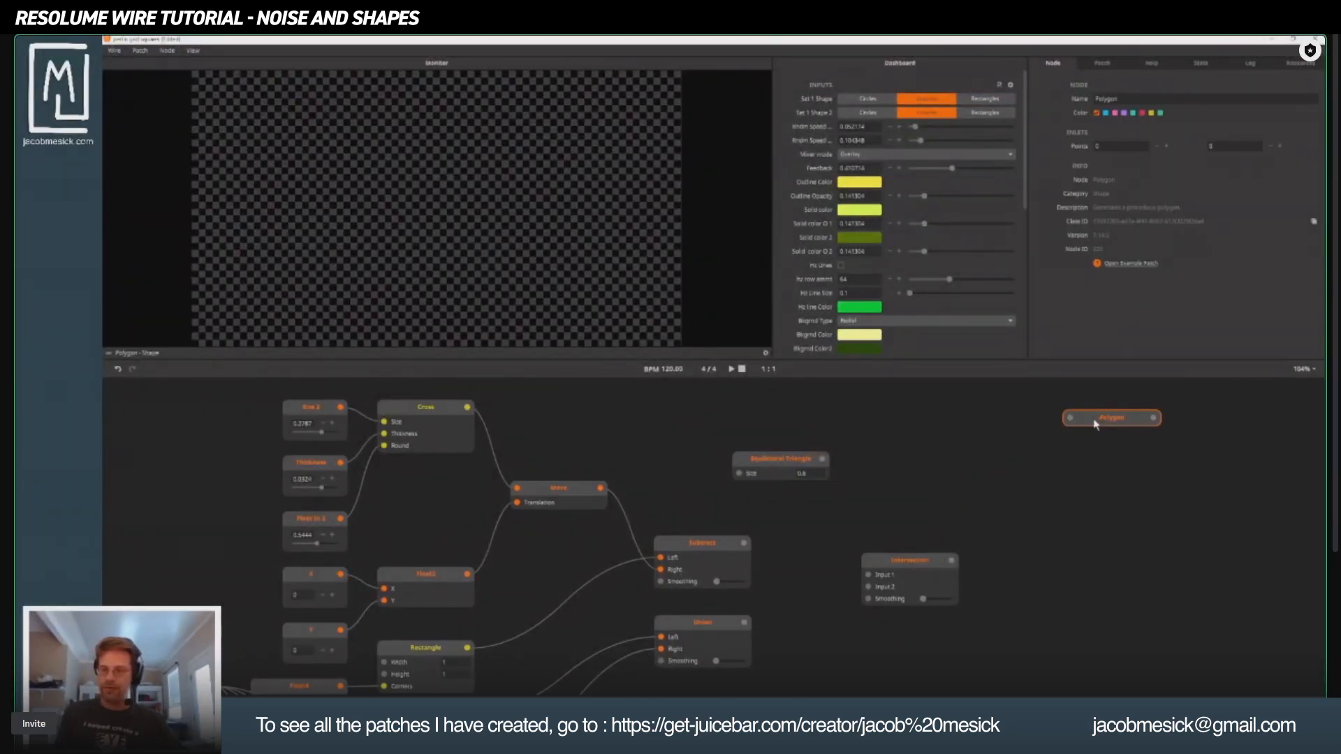
pyautogui.click(1165, 147)
pyautogui.moveTo(1129, 419); pyautogui.dragTo(1023, 449)
pyautogui.doubleClick(1072, 532)
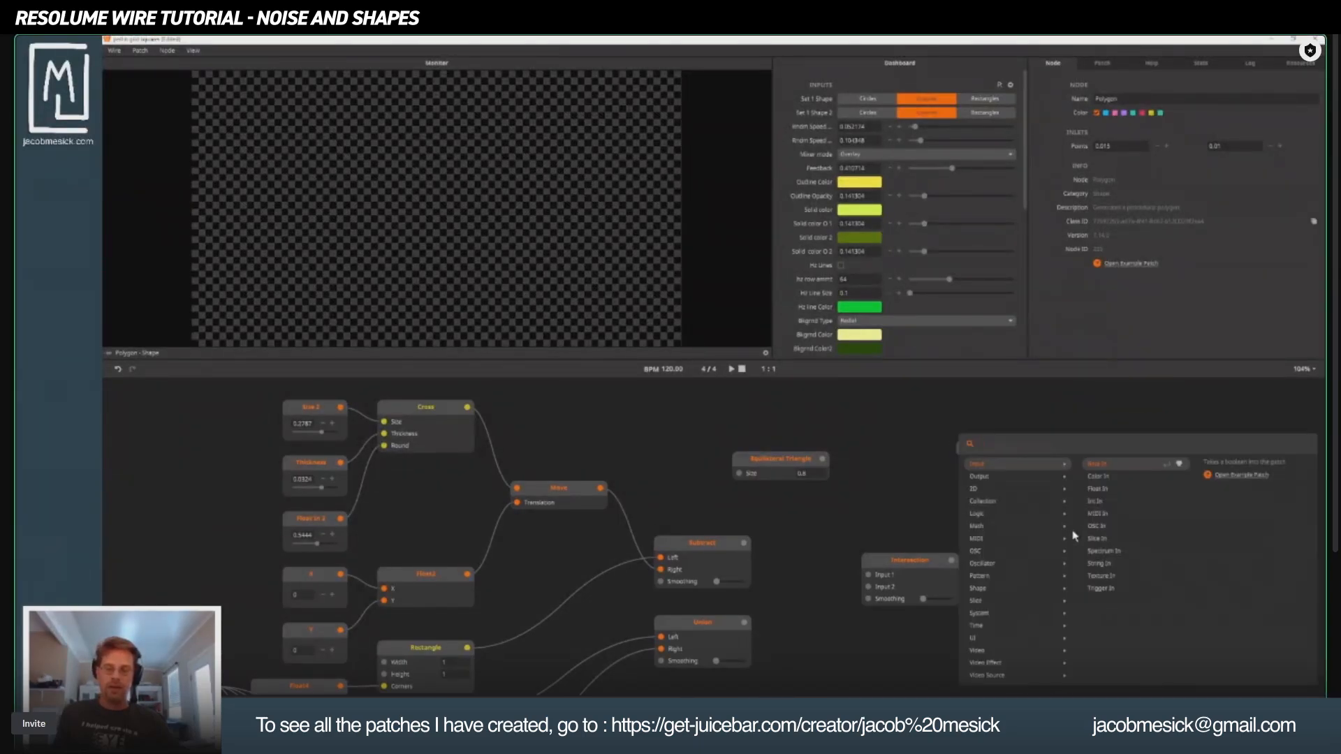
pyautogui.moveTo(1010, 541)
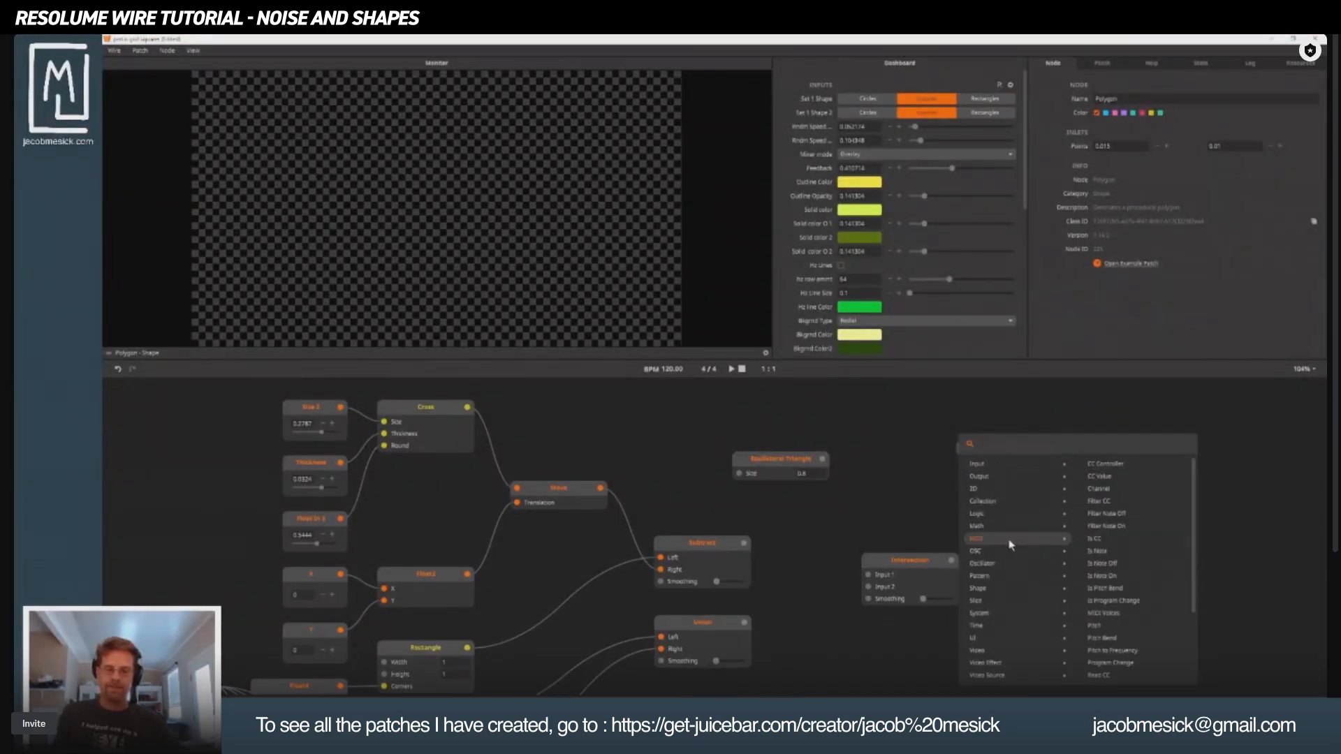
pyautogui.press('Escape')
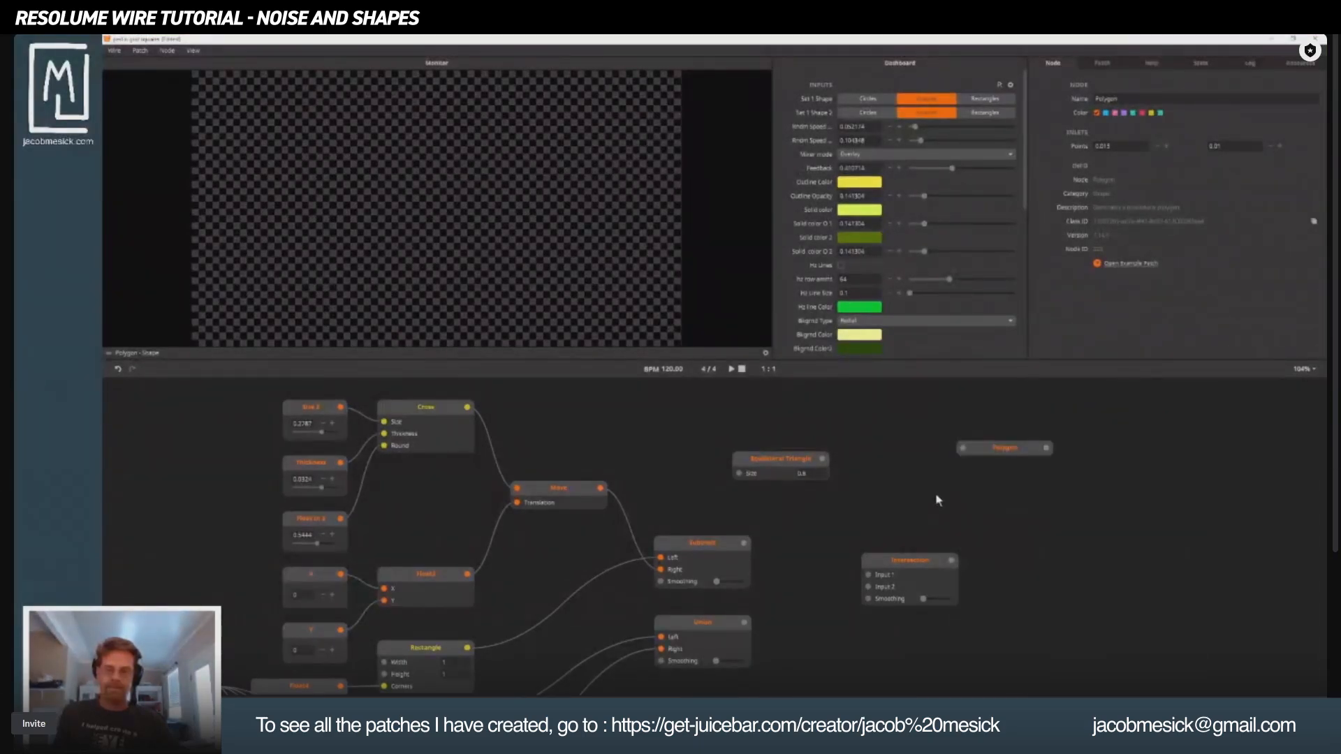
# Try a Float In node beside the Polygon node, and delete the Float In node.
pyautogui.doubleClick(1131, 532)
pyautogui.write('floa')
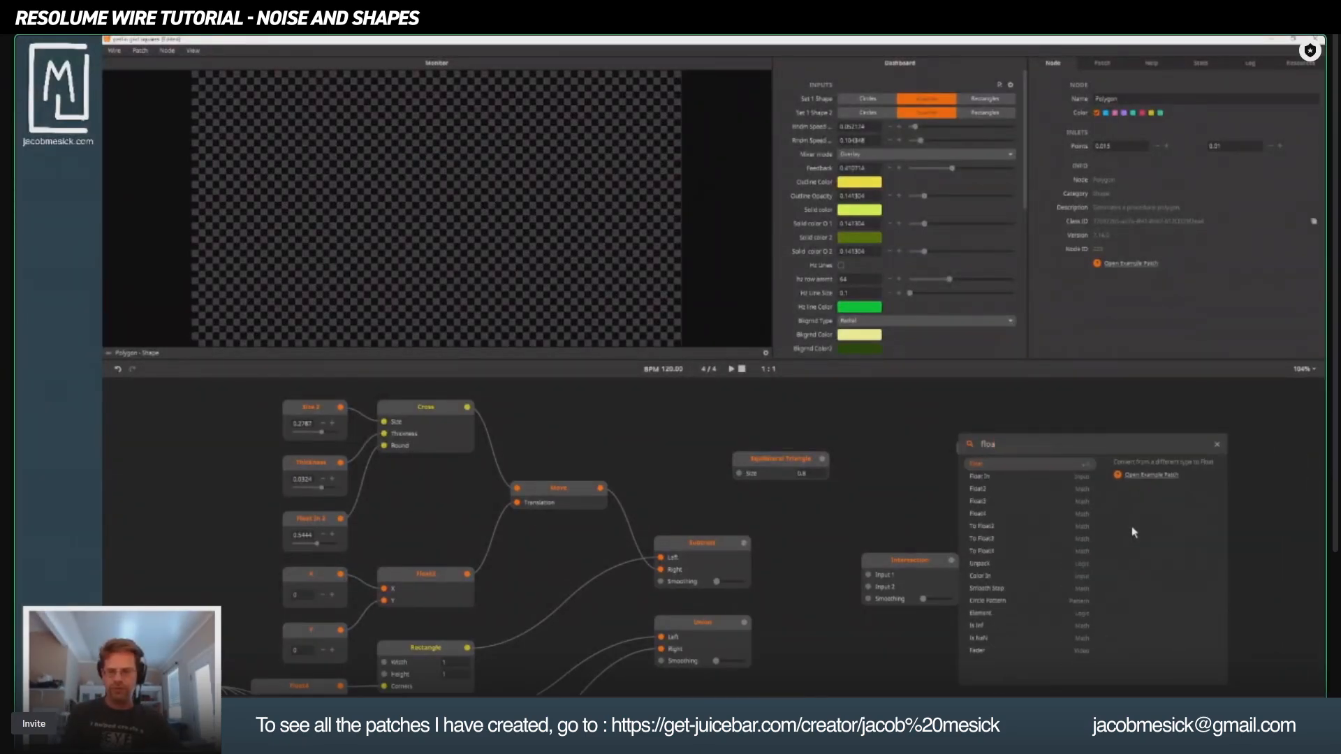
pyautogui.click(1018, 473)
pyautogui.moveTo(1151, 529); pyautogui.dragTo(1104, 462)
pyautogui.click(947, 466)
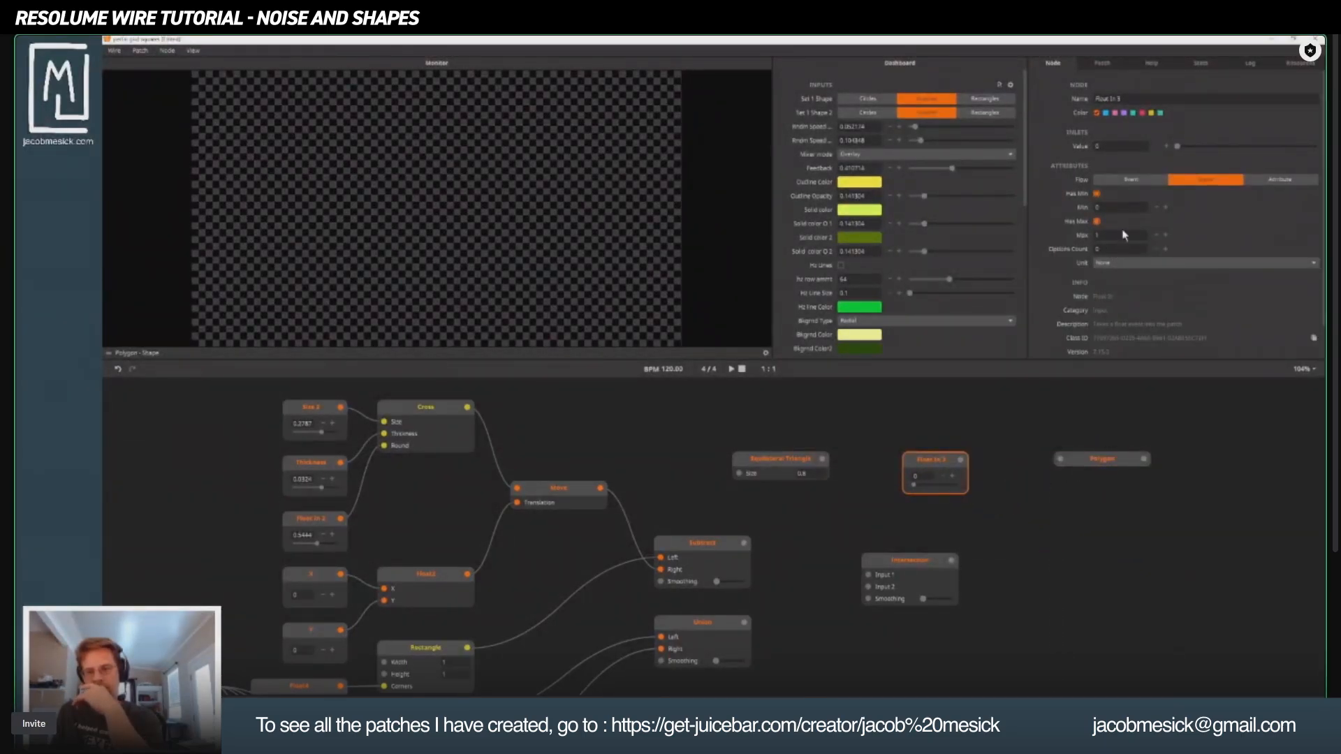
pyautogui.scroll(-1, 1139, 328)
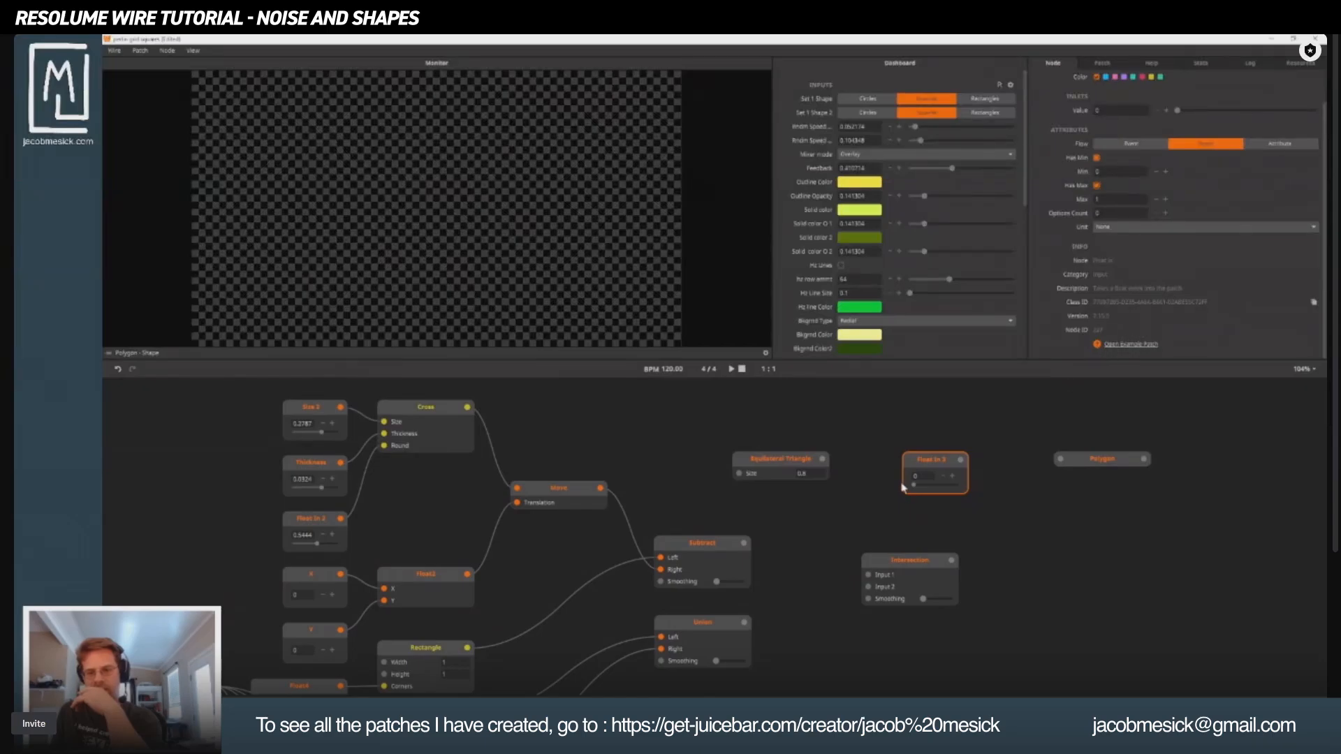
pyautogui.press('Delete')
# Add a Float node with 4 instances, connect it to the Polygon node's Points input and space the two nodes apart.
pyautogui.doubleClick(947, 460)
pyautogui.write('float')
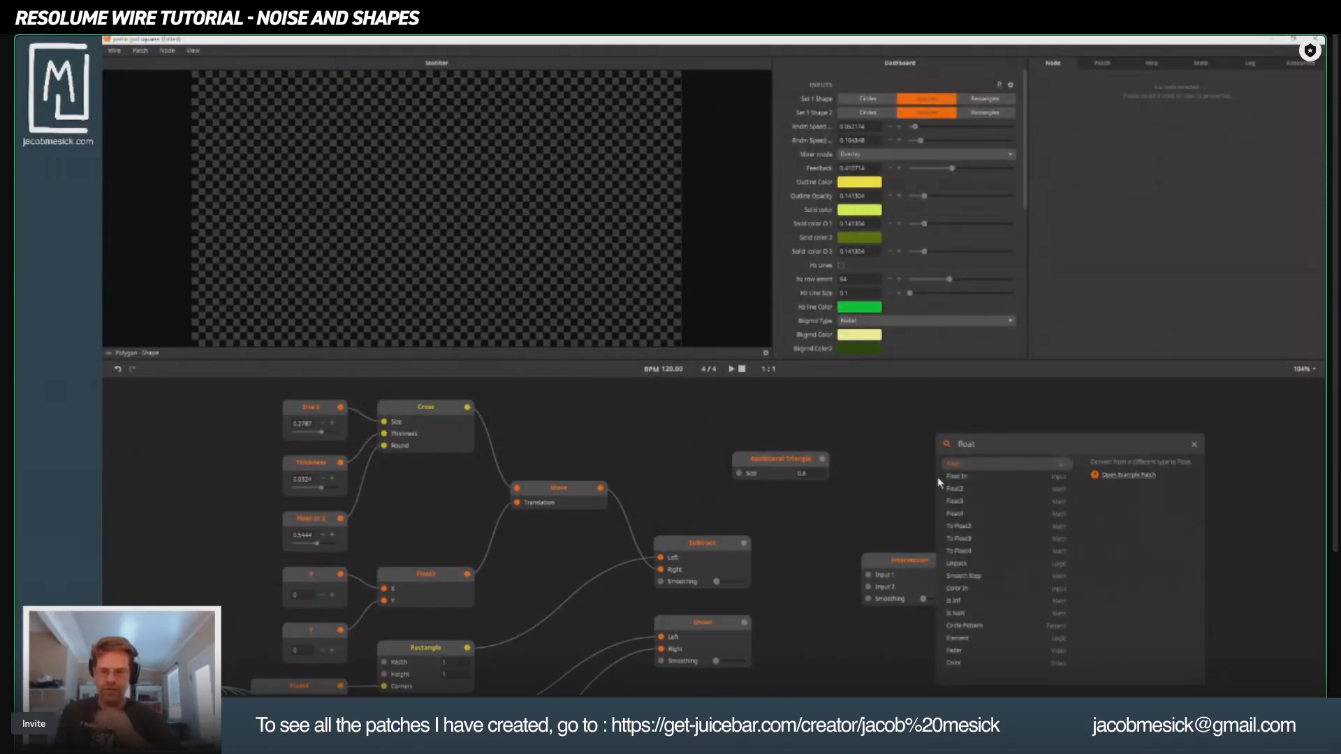
pyautogui.click(954, 475)
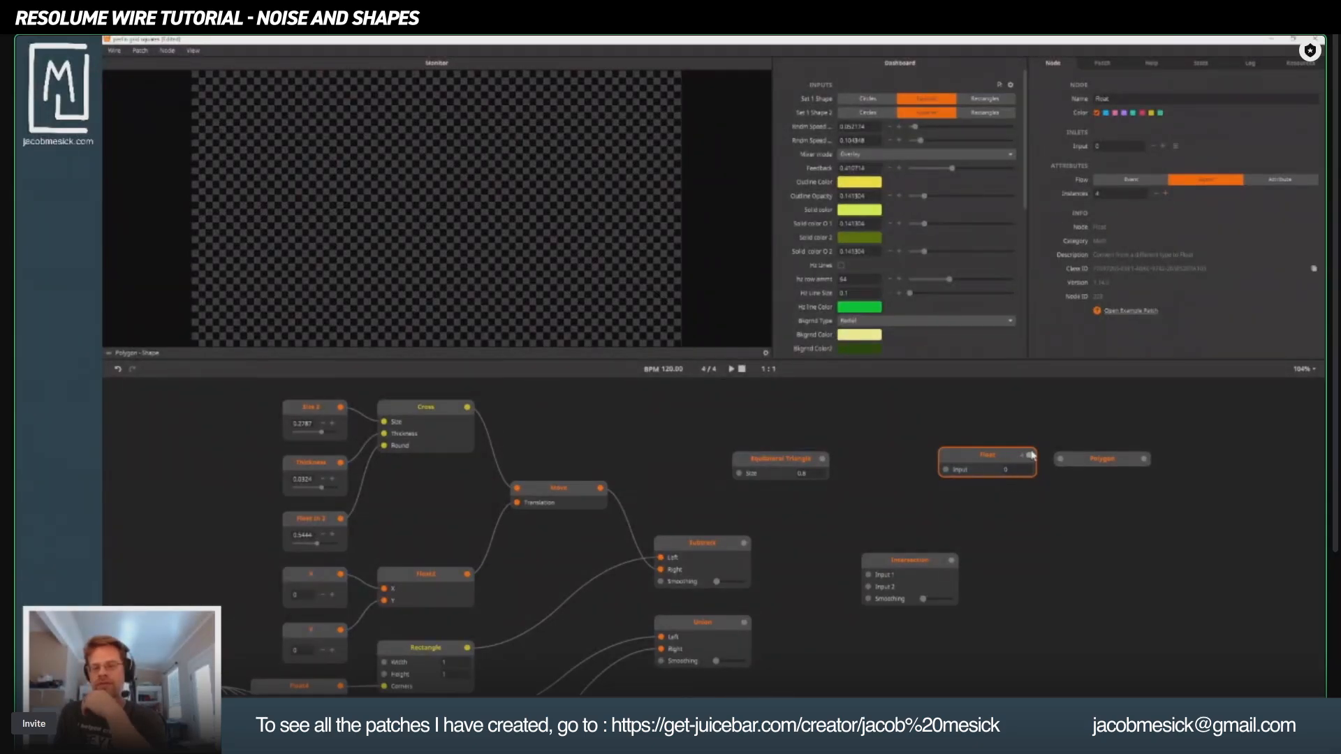
pyautogui.moveTo(1031, 456); pyautogui.dragTo(952, 474)
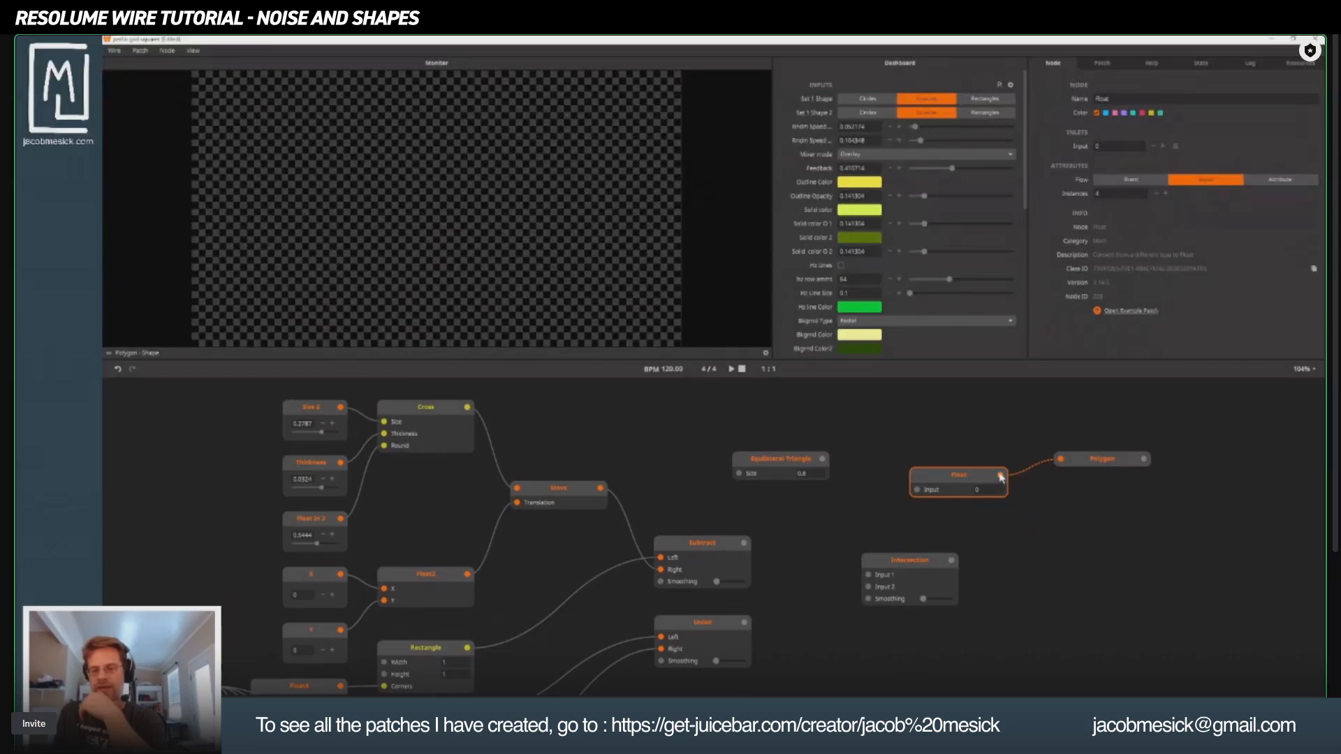
pyautogui.moveTo(1001, 478)
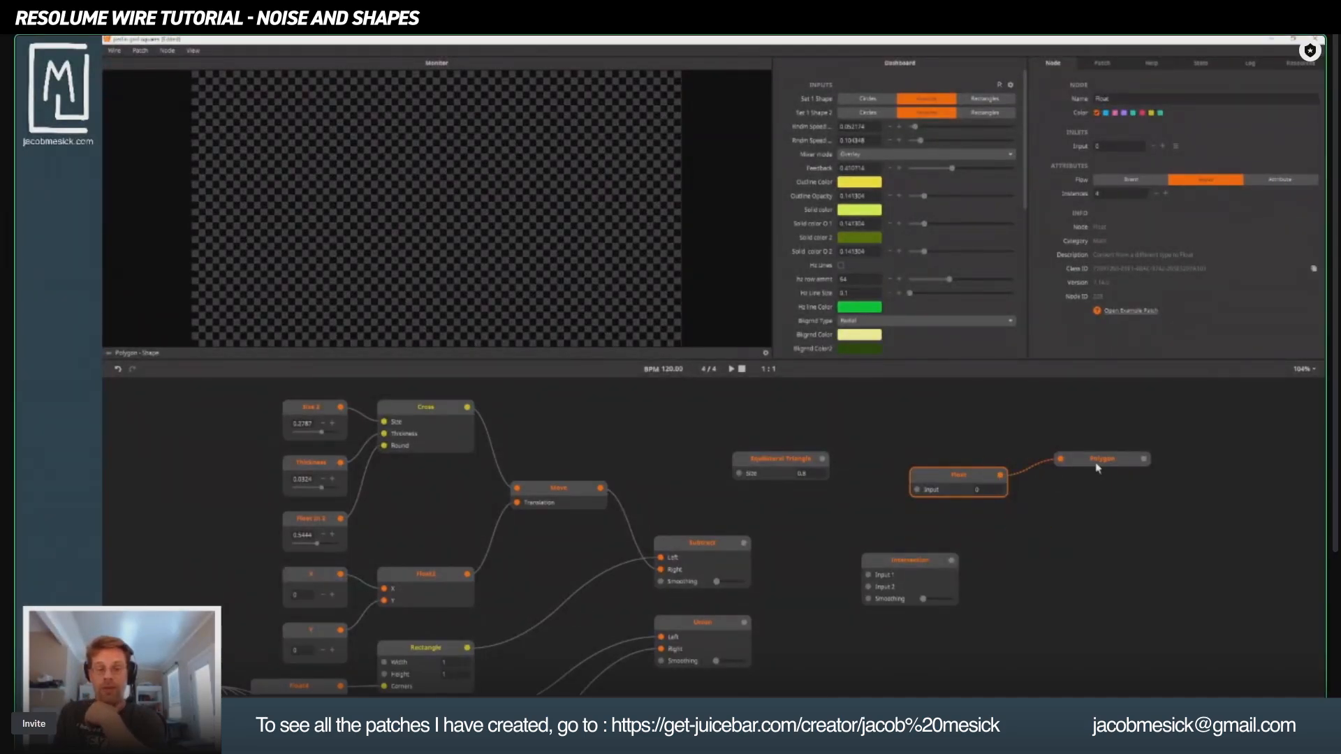
pyautogui.moveTo(1099, 453); pyautogui.dragTo(1177, 460)
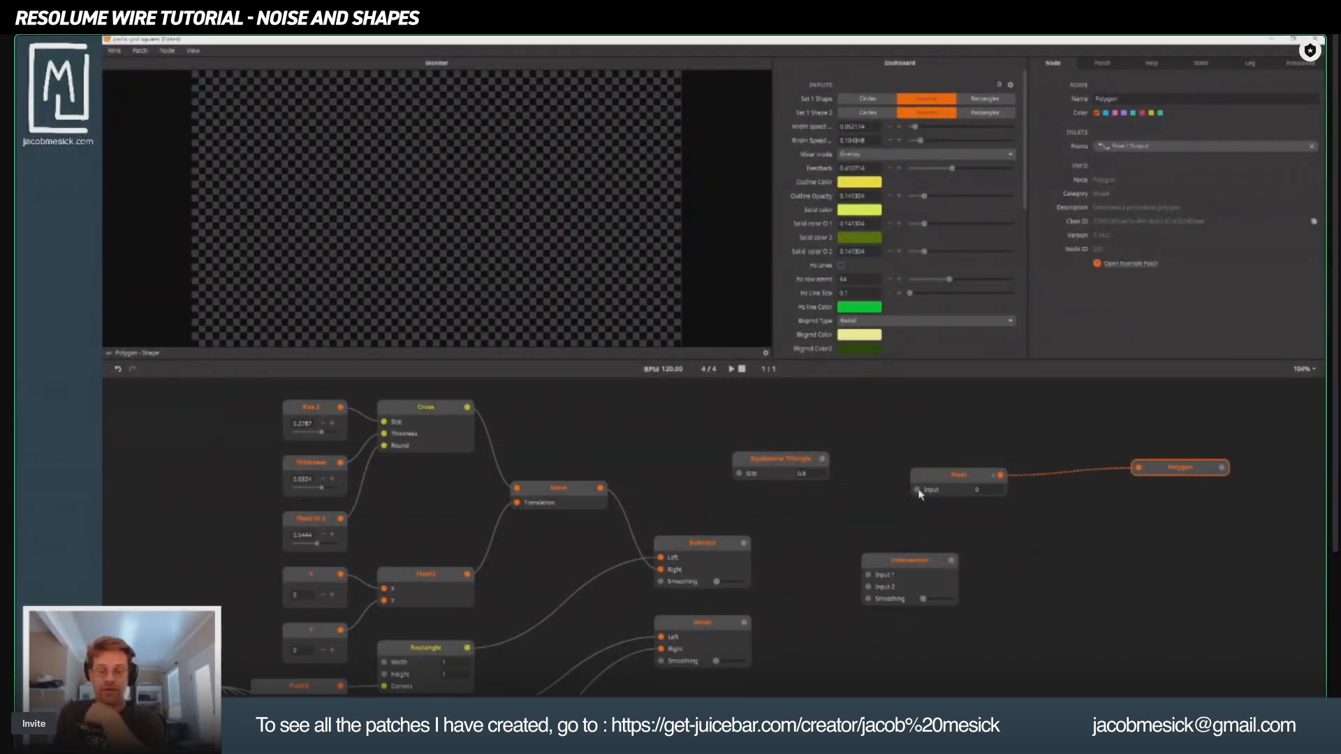
# Duplicate the Float node directly below the original and insert a Float2 node that feeds the Polygon node's Points input.
pyautogui.moveTo(931, 467)
pyautogui.mouseDown()
pyautogui.moveTo(913, 411)
pyautogui.moveTo(918, 494)
pyautogui.moveTo(927, 467)
pyautogui.mouseUp()
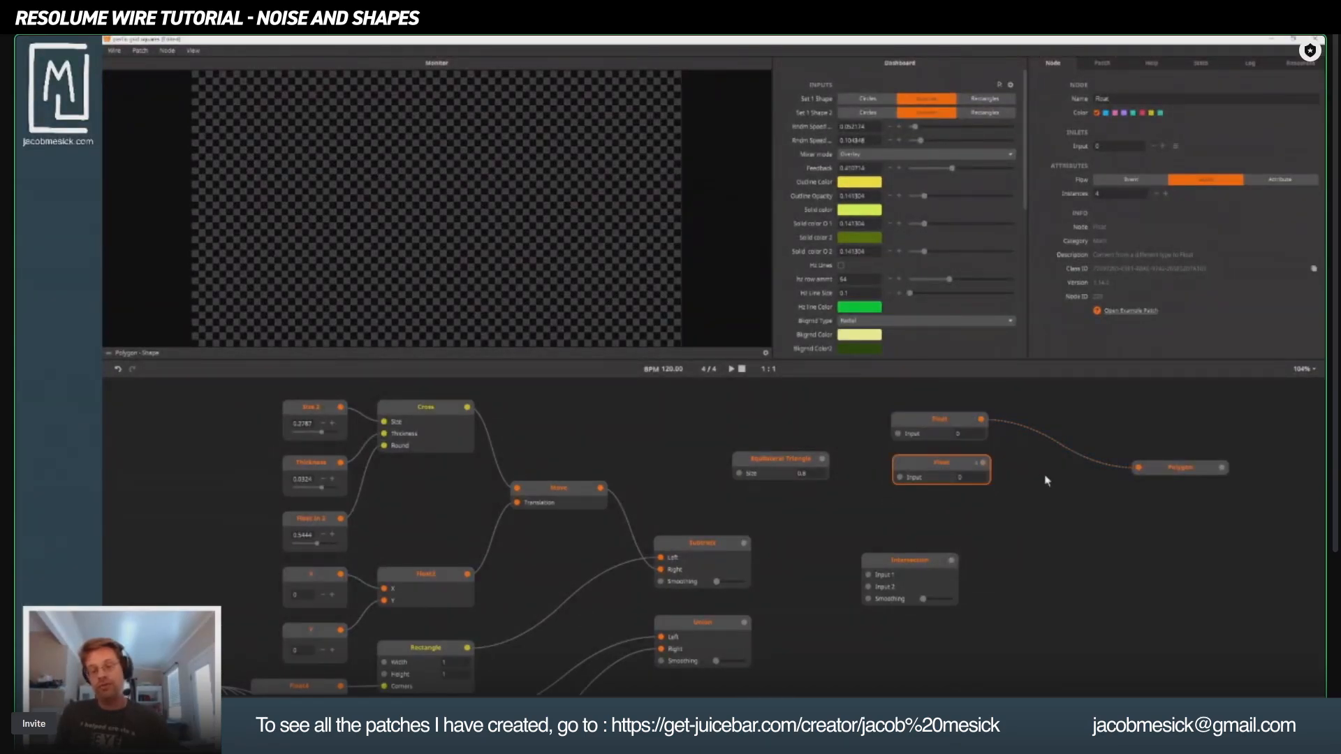
pyautogui.doubleClick(1044, 479)
pyautogui.write('floatin')
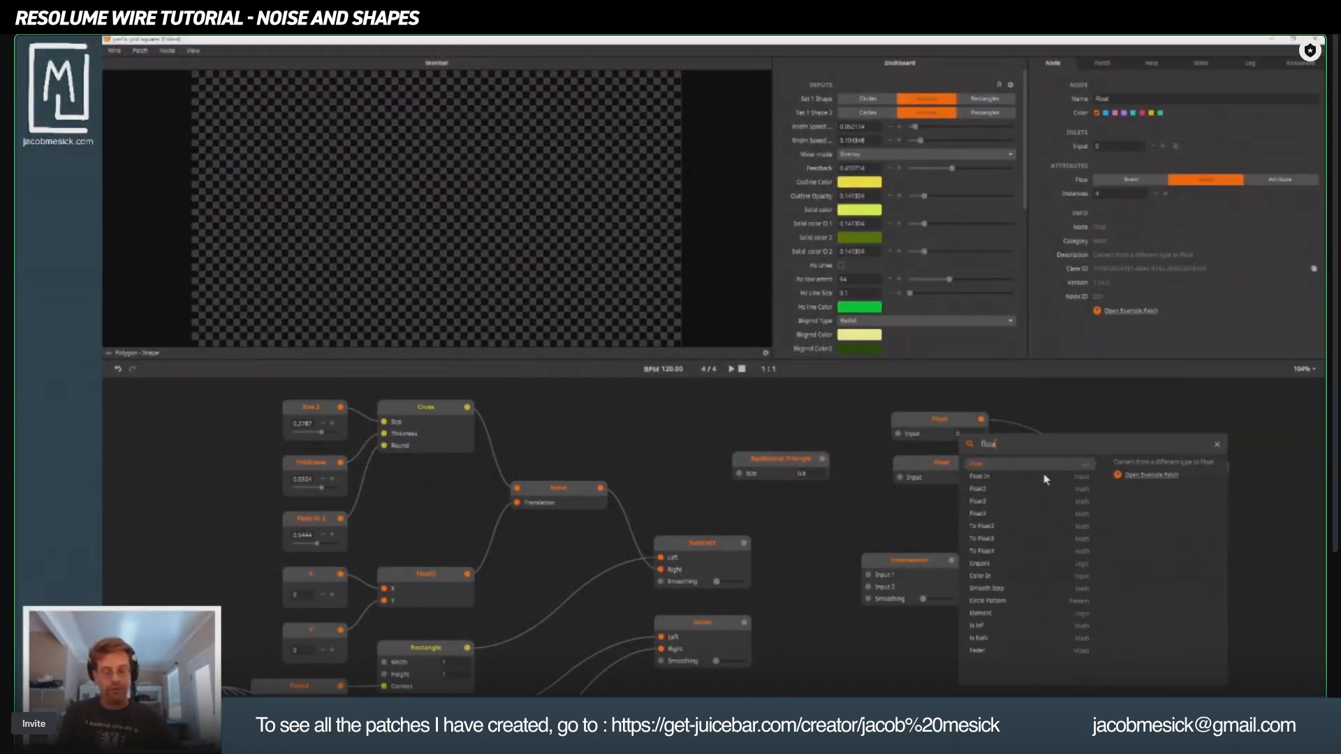
pyautogui.press('BackSpace')
pyautogui.press('BackSpace')
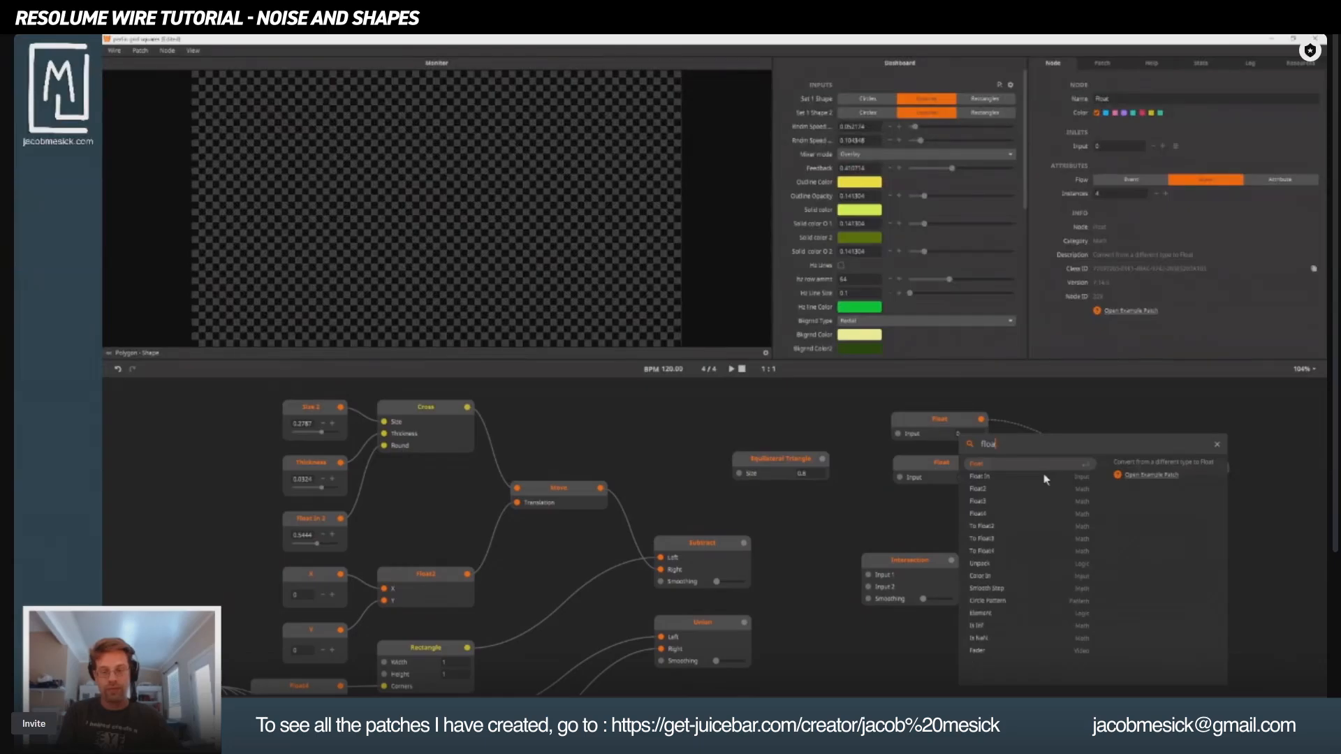
pyautogui.press('BackSpace')
pyautogui.press('BackSpace')
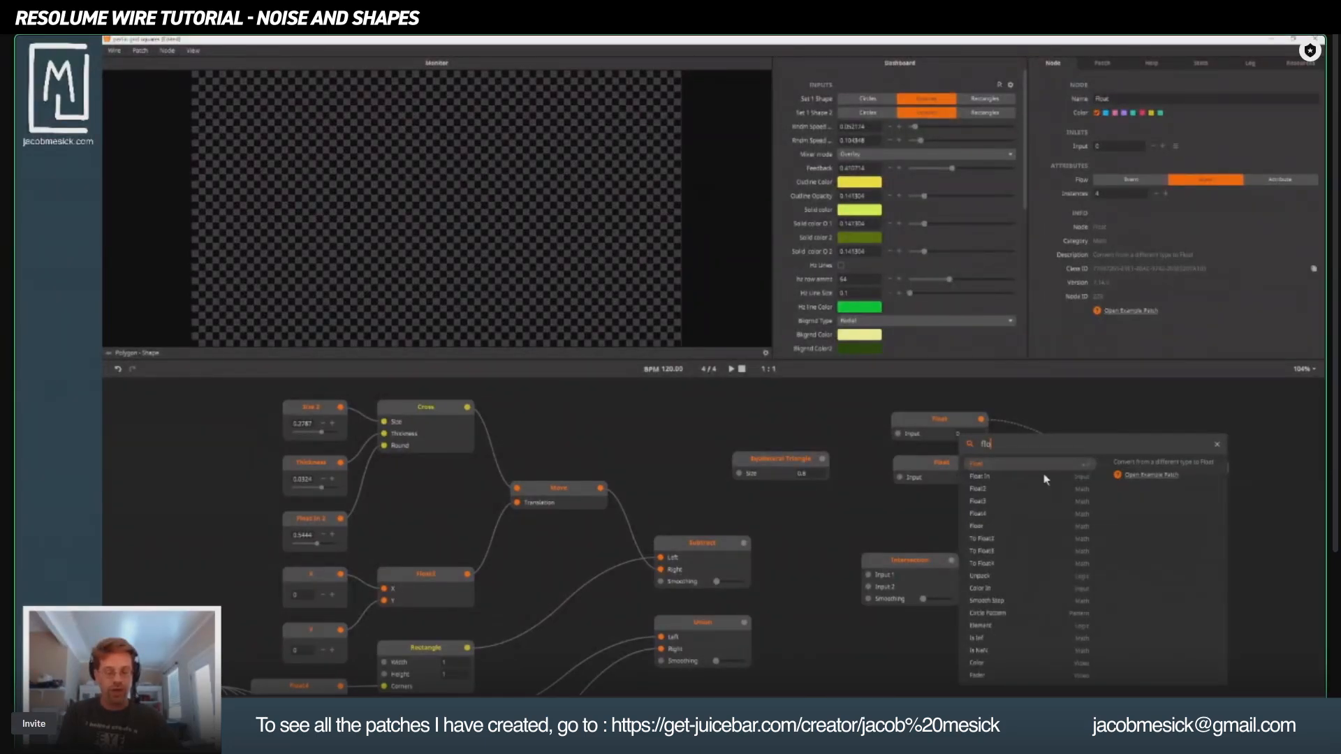
pyautogui.write('at')
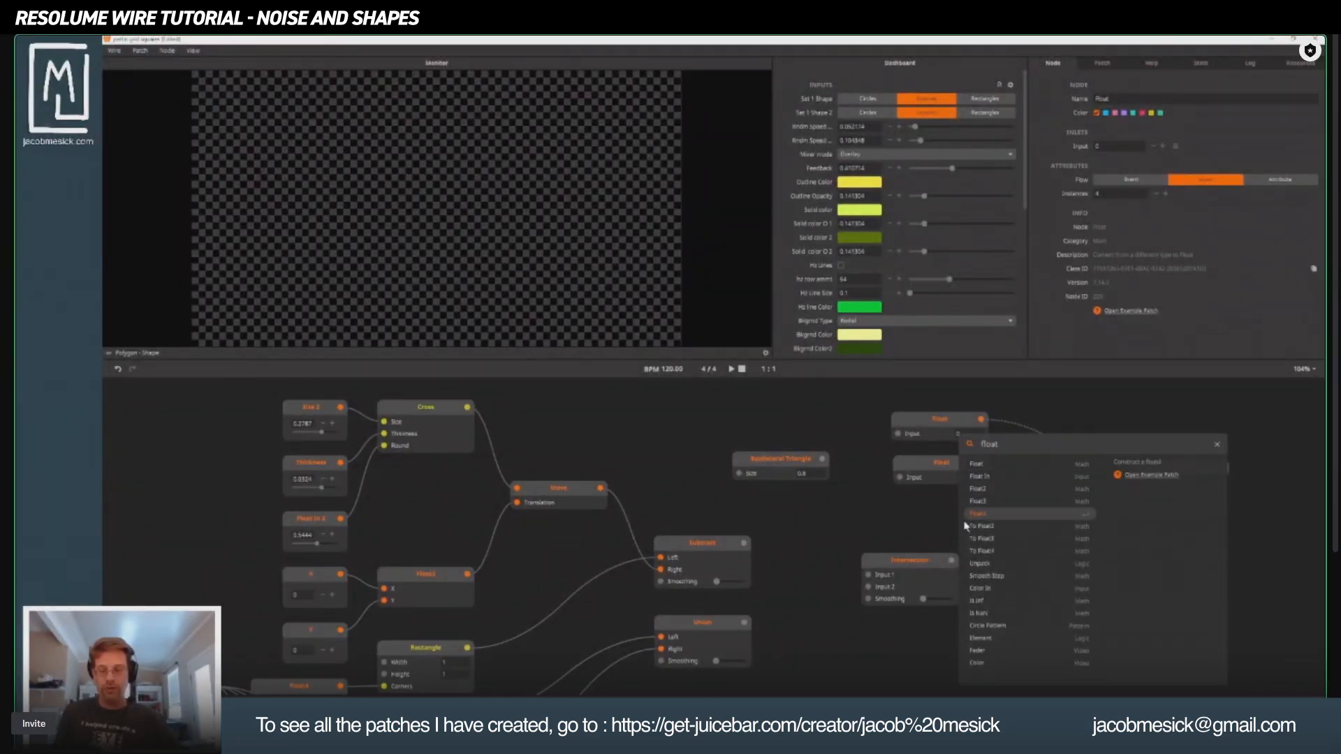
pyautogui.click(1033, 488)
pyautogui.moveTo(1100, 493); pyautogui.dragTo(1079, 463)
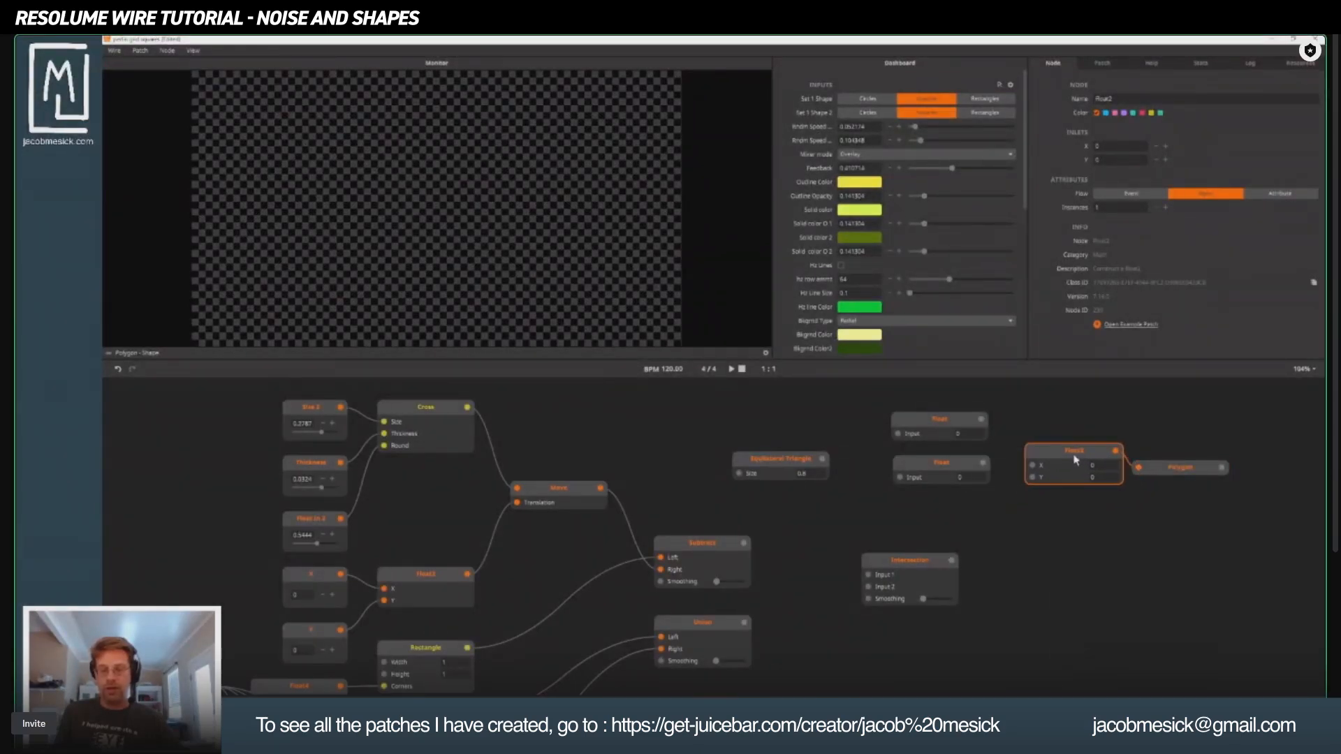
# Connect the two Float nodes to the Float2 node's X and Y inputs and line up the chain with the Polygon node.
pyautogui.moveTo(981, 419); pyautogui.dragTo(1063, 451)
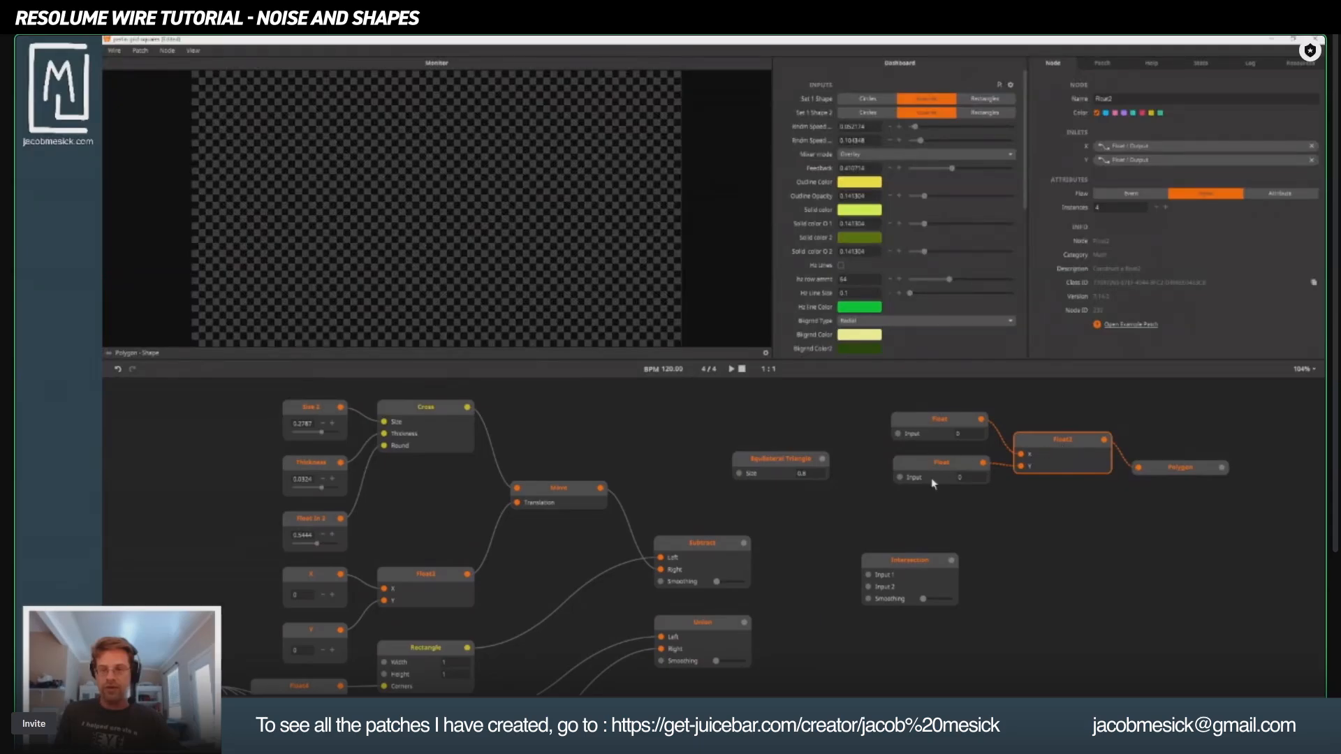
pyautogui.moveTo(928, 484); pyautogui.dragTo(929, 487)
pyautogui.click(919, 432)
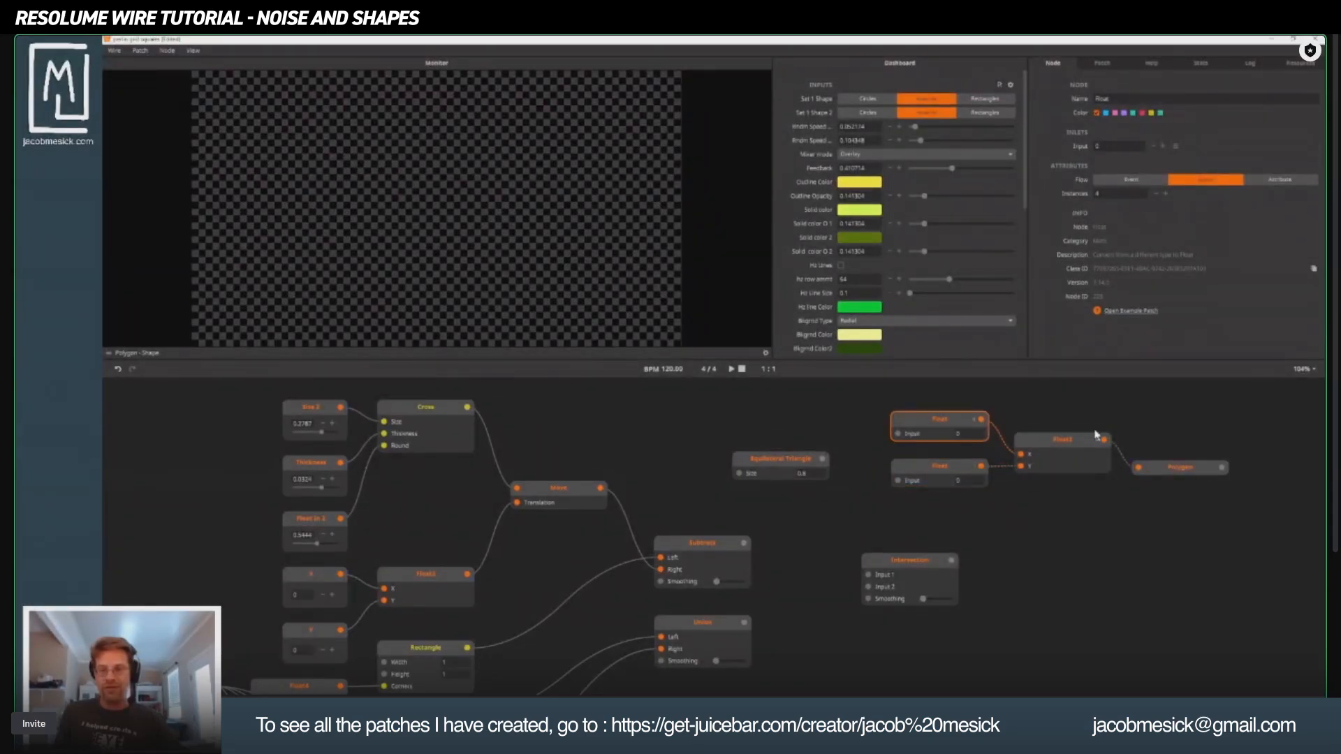
pyautogui.click(1031, 450)
pyautogui.moveTo(1194, 470); pyautogui.dragTo(1217, 432)
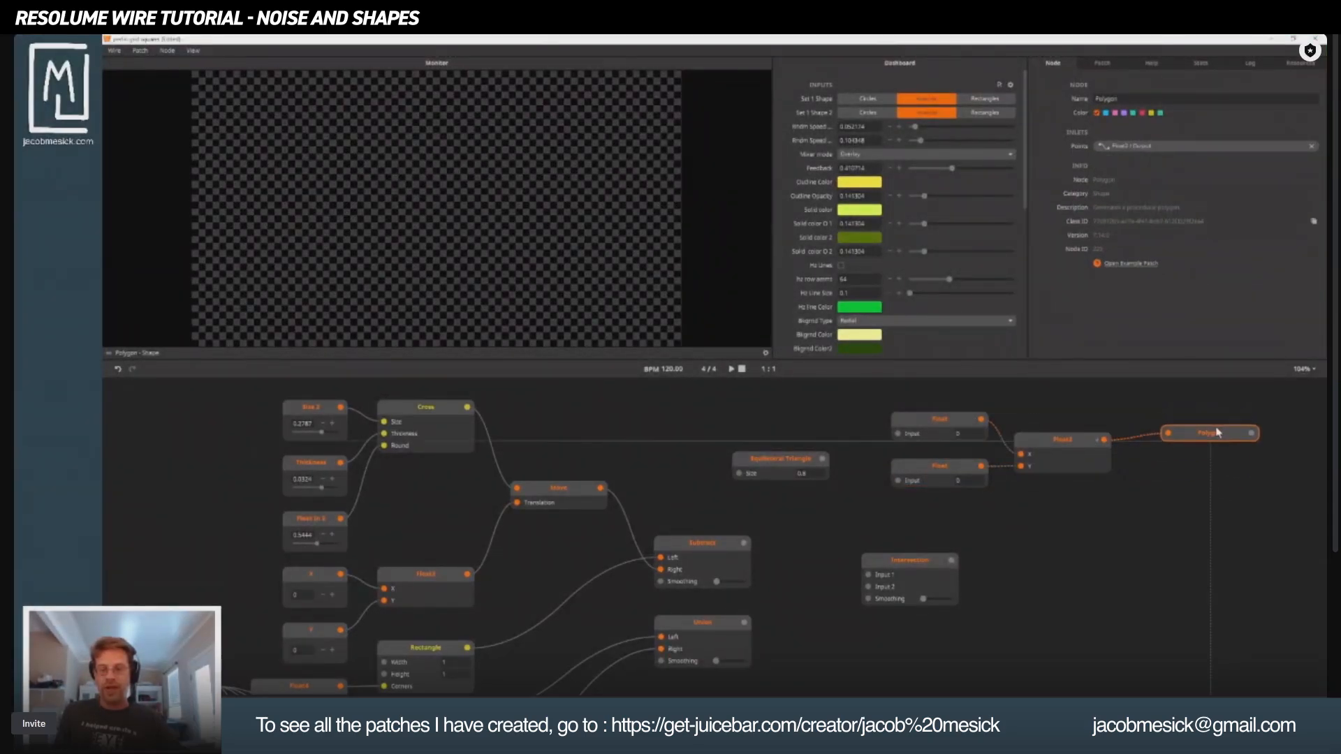
# Set the lower Float node's four instance values to 0.7, 0.5, -0.8 and 0.5.
pyautogui.click(975, 484)
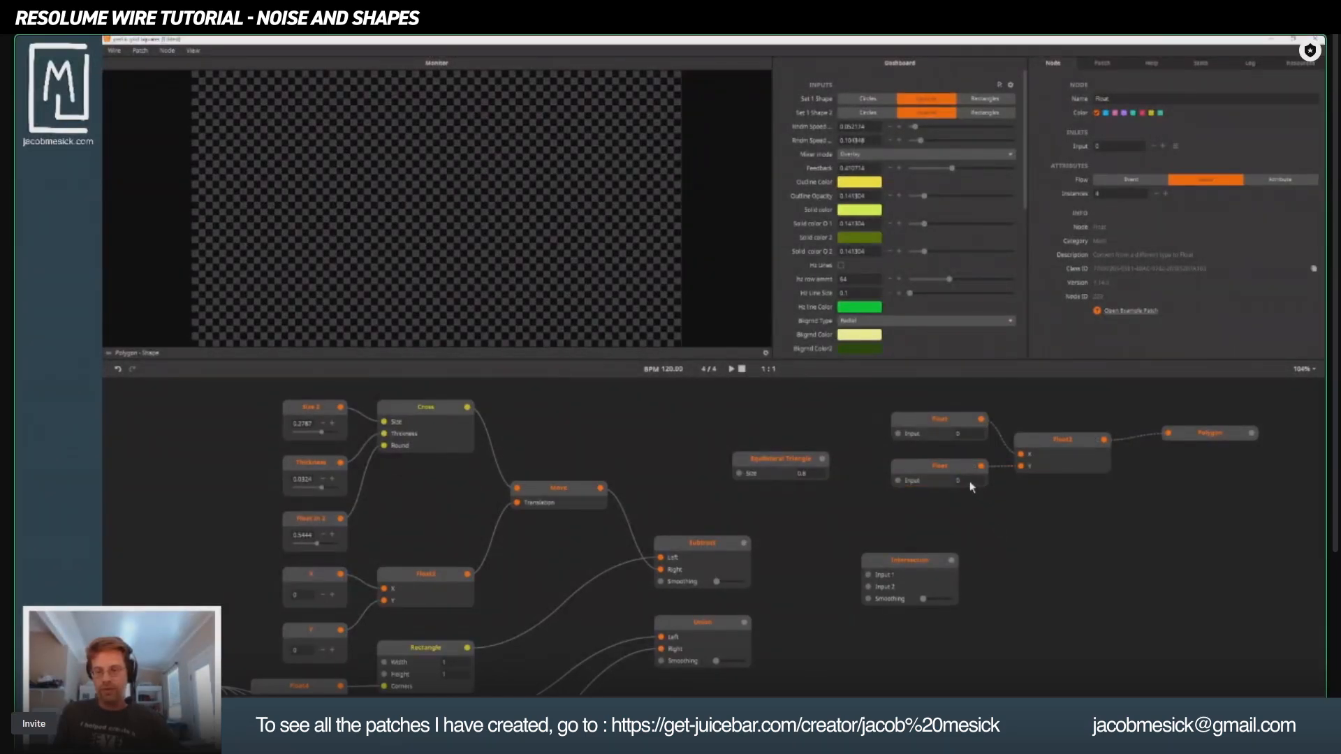
pyautogui.moveTo(1176, 148)
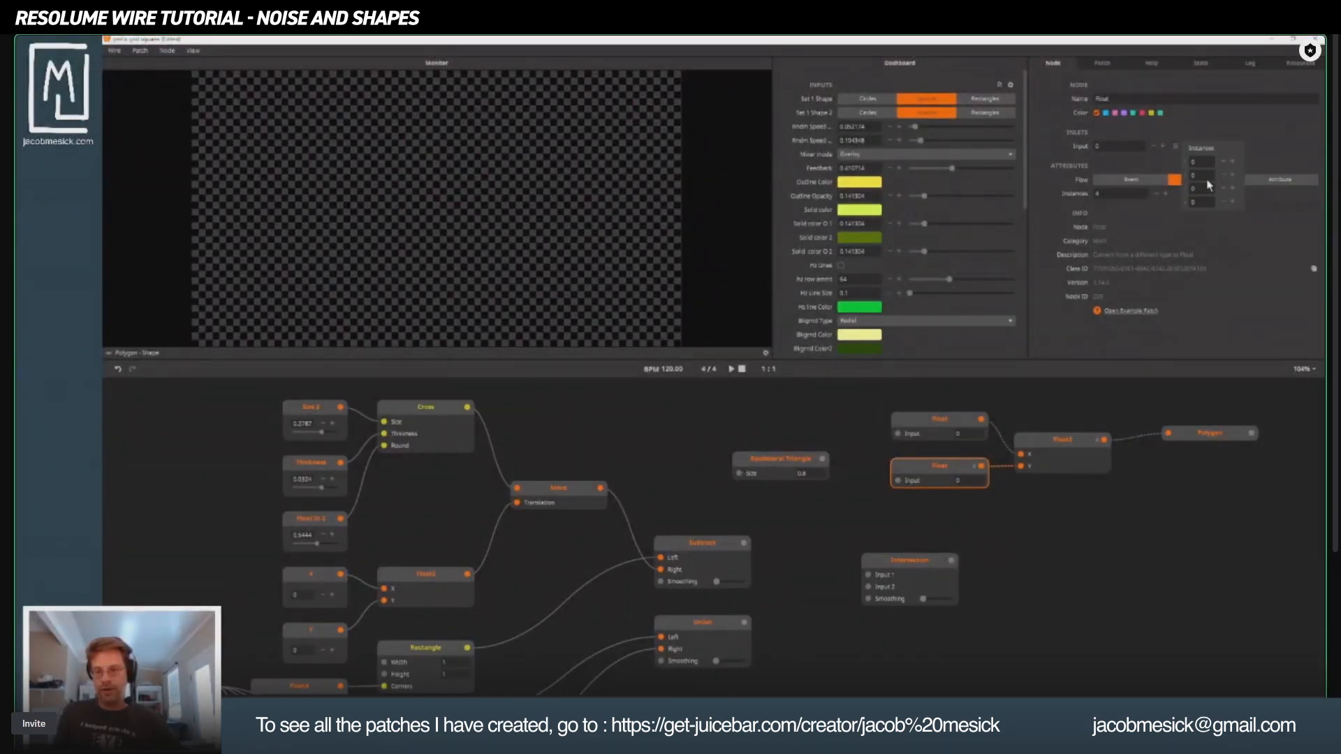
pyautogui.moveTo(1196, 162)
pyautogui.mouseDown()
pyautogui.moveTo(1204, 212)
pyautogui.moveTo(1201, 185)
pyautogui.mouseUp()
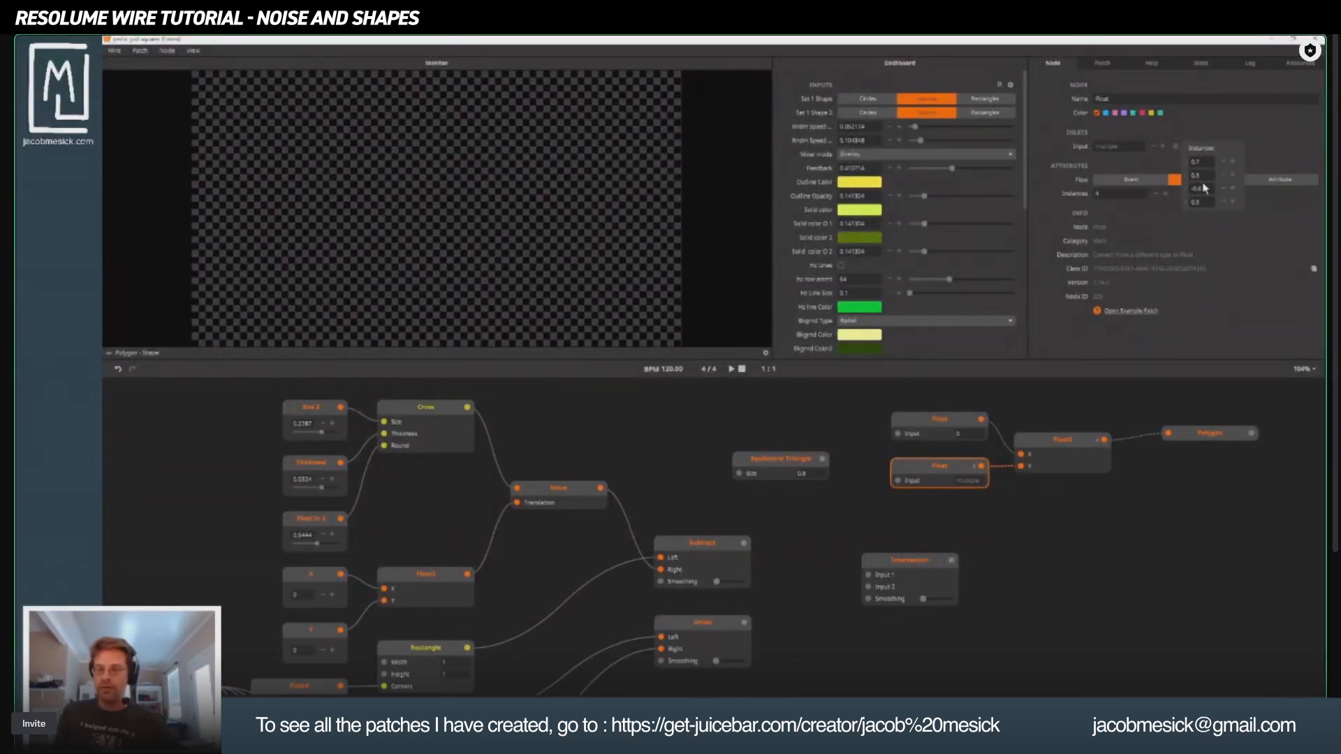
# Set the upper Float node's four instance values to 1, -0.3, 0.2 and 0.6.
pyautogui.click(927, 424)
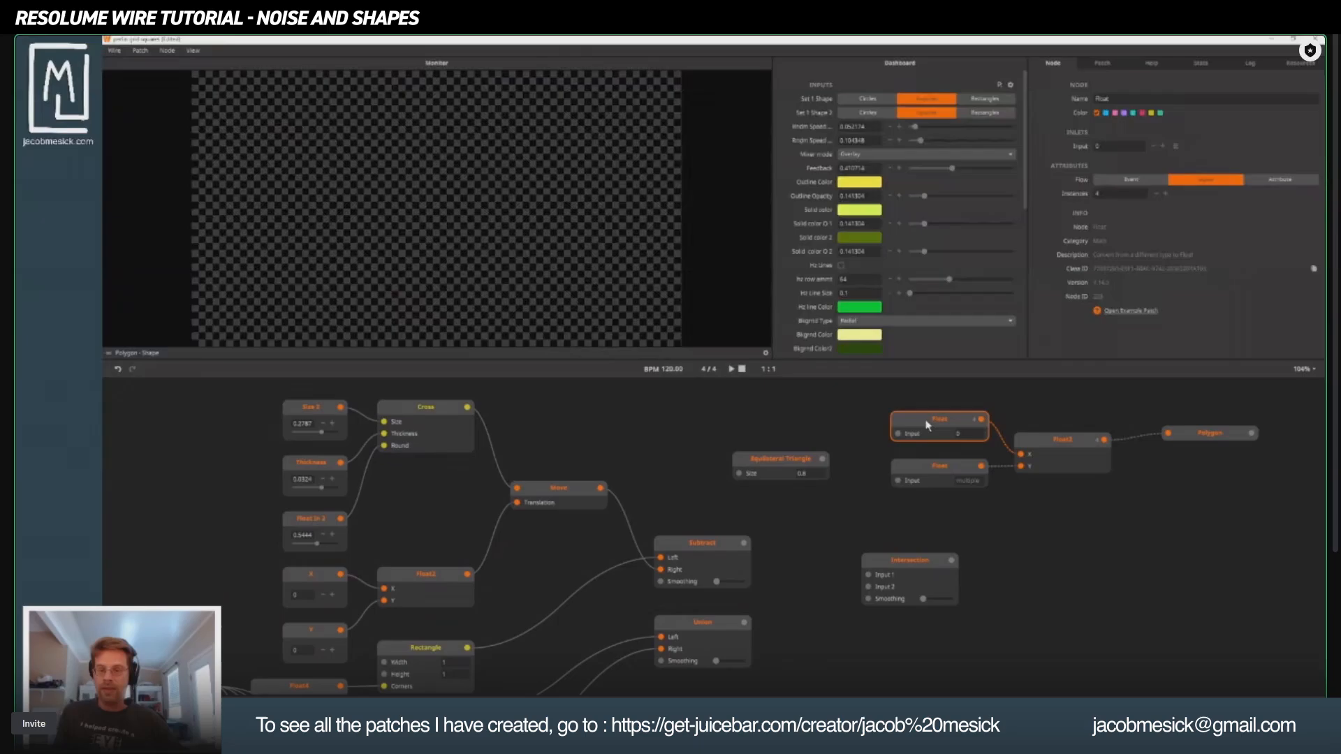
pyautogui.click(970, 435)
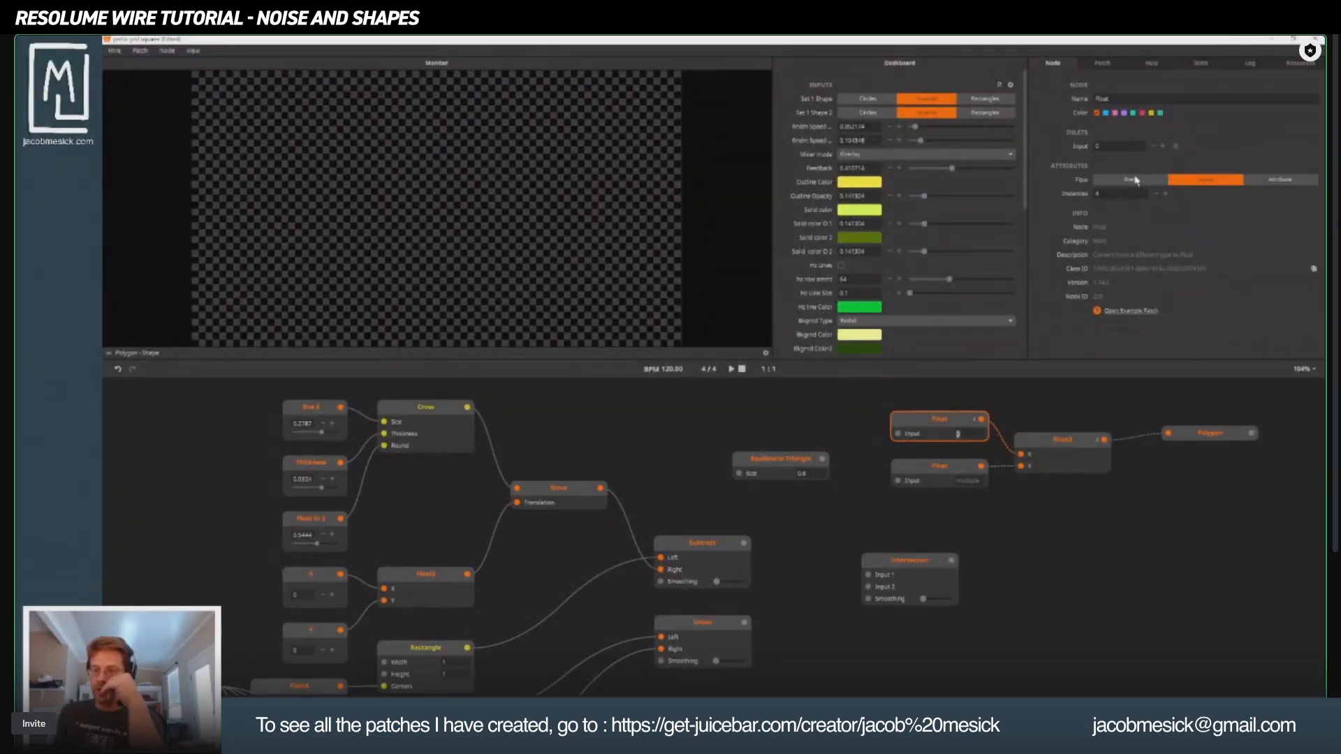
pyautogui.click(1176, 147)
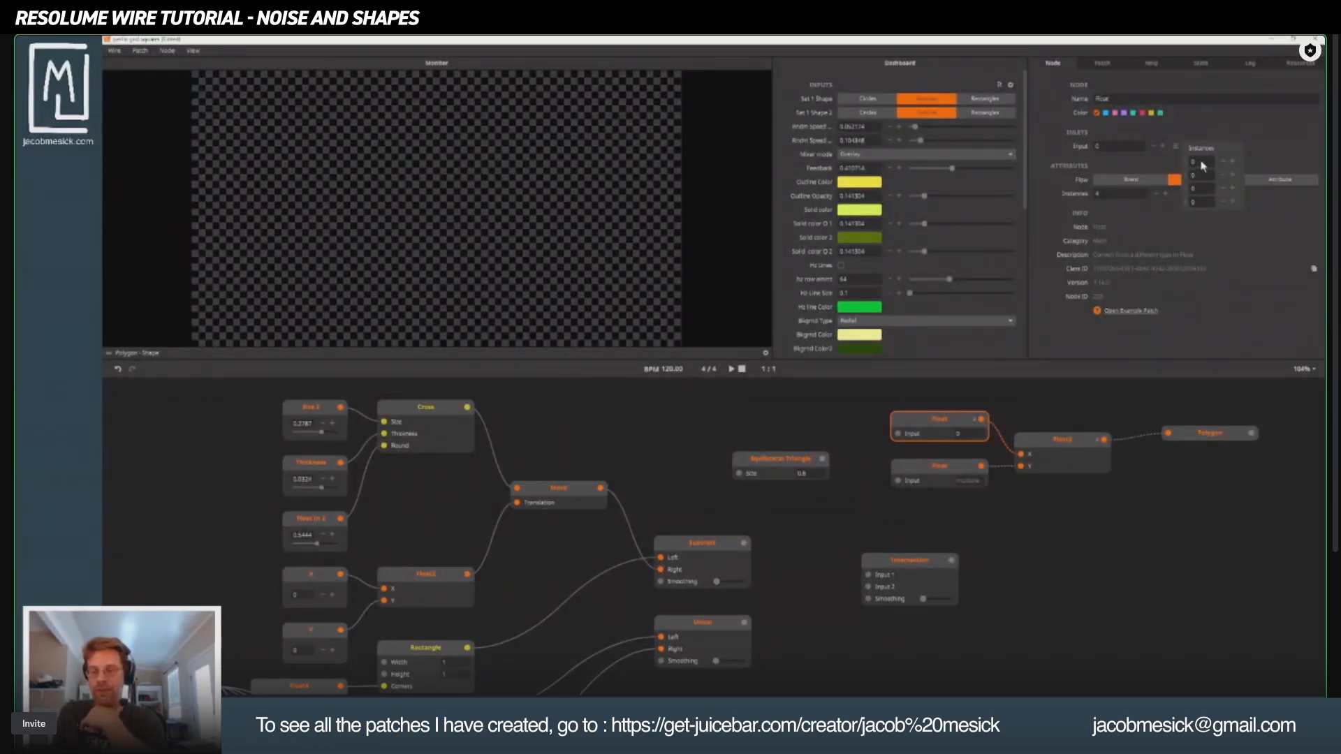
pyautogui.moveTo(1201, 160); pyautogui.dragTo(1194, 123)
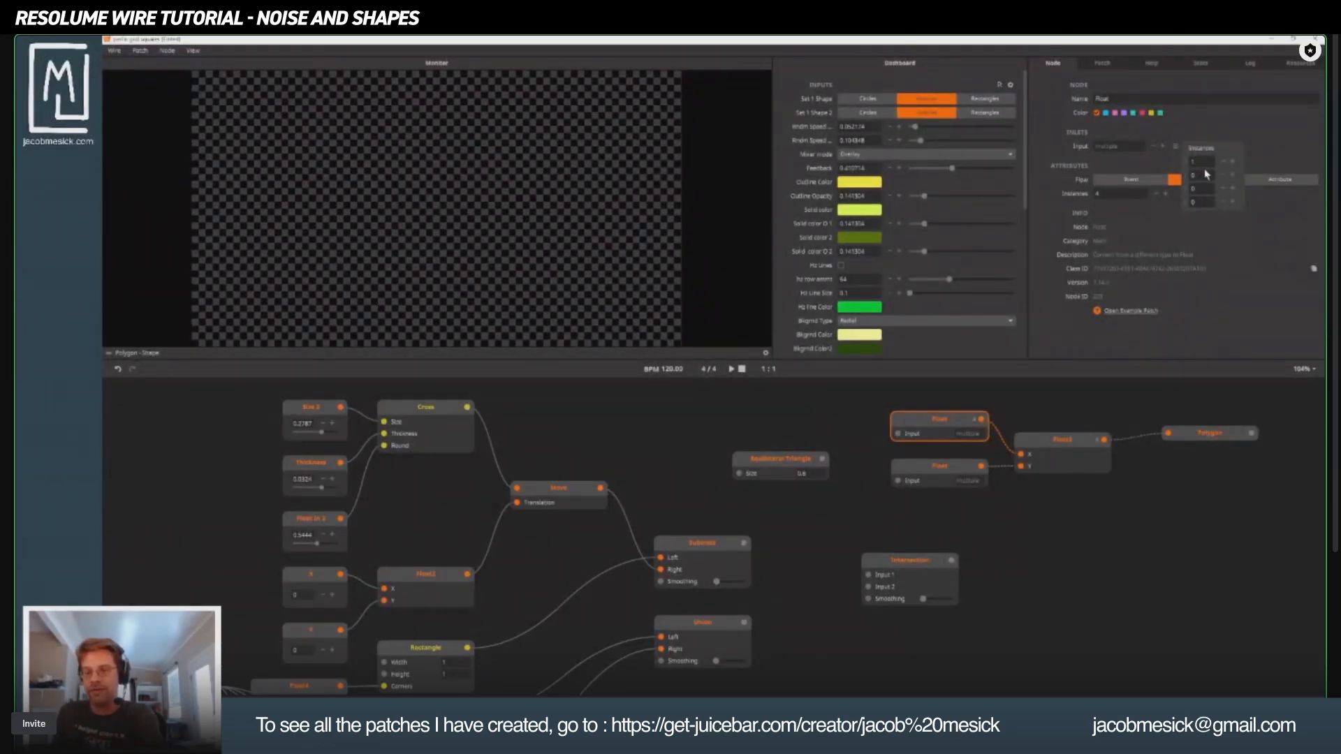
pyautogui.moveTo(1206, 174)
pyautogui.mouseDown()
pyautogui.moveTo(1204, 192)
pyautogui.moveTo(1202, 176)
pyautogui.mouseUp()
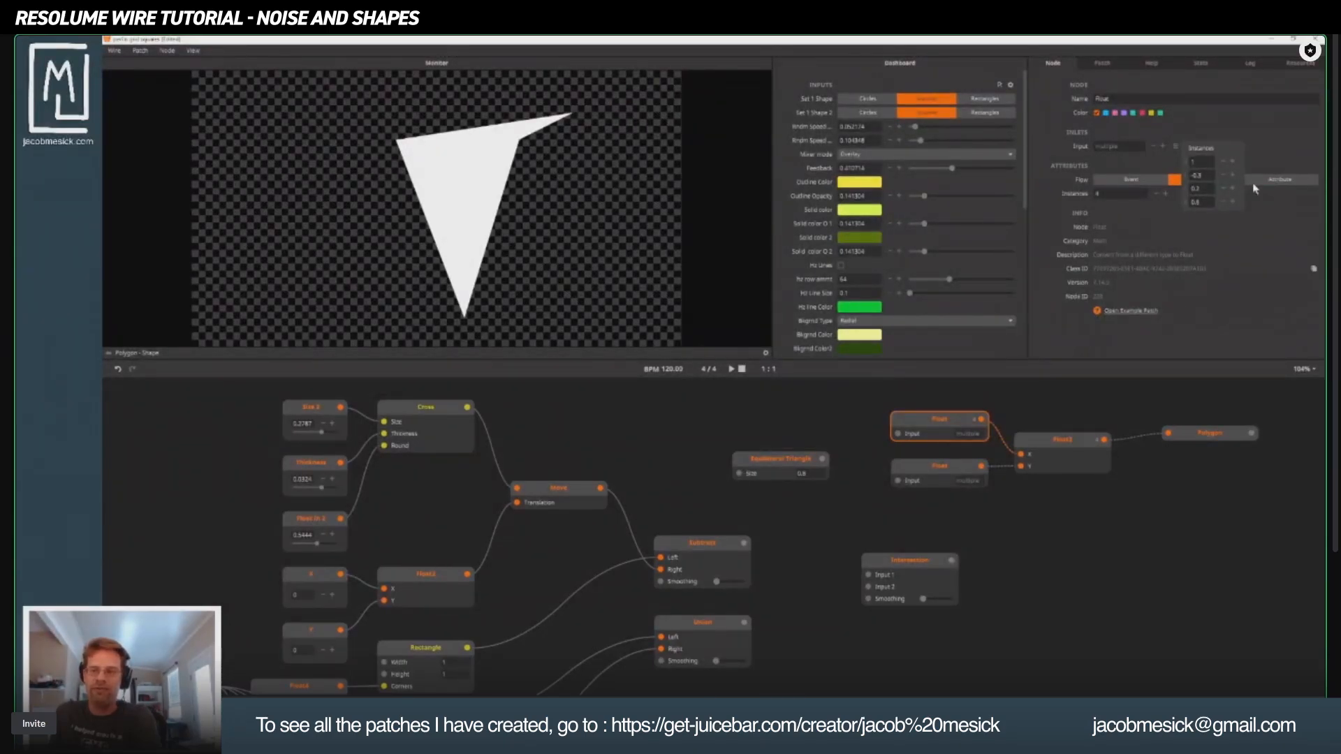
pyautogui.click(1211, 440)
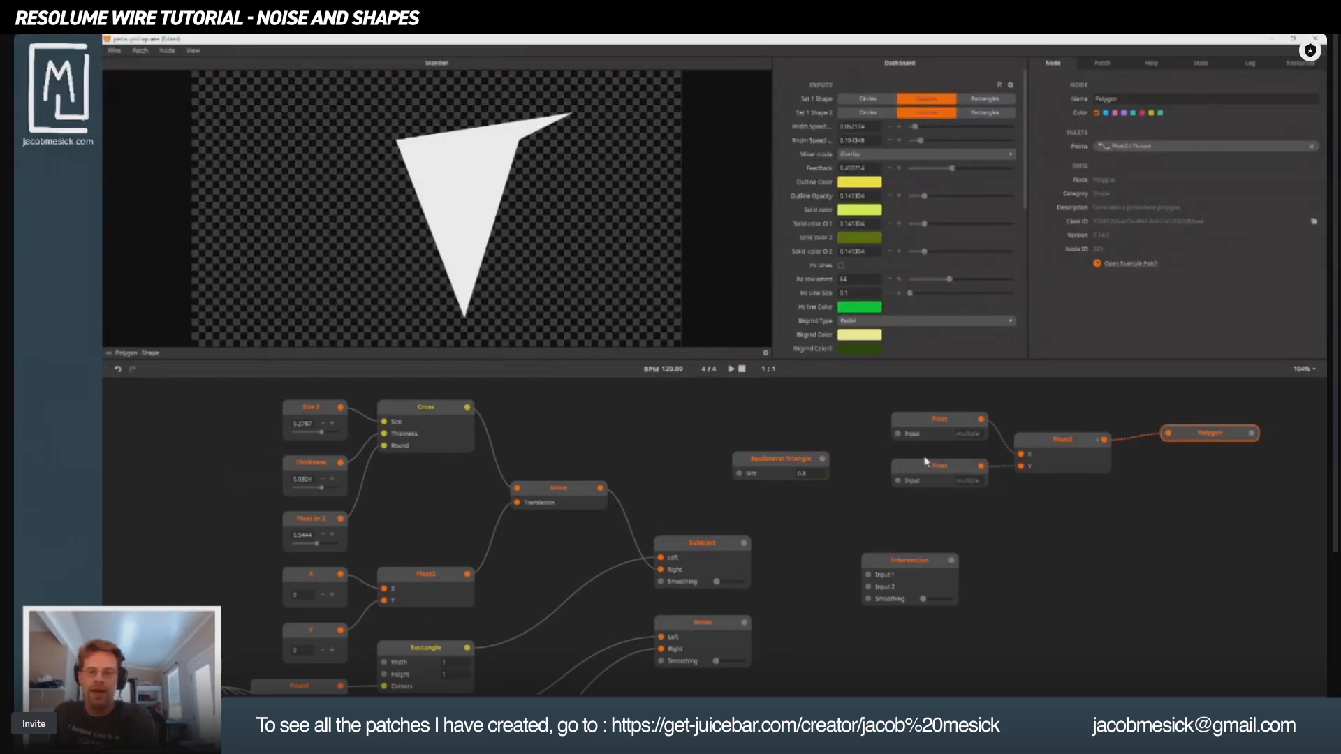
pyautogui.moveTo(883, 402); pyautogui.dragTo(1212, 488)
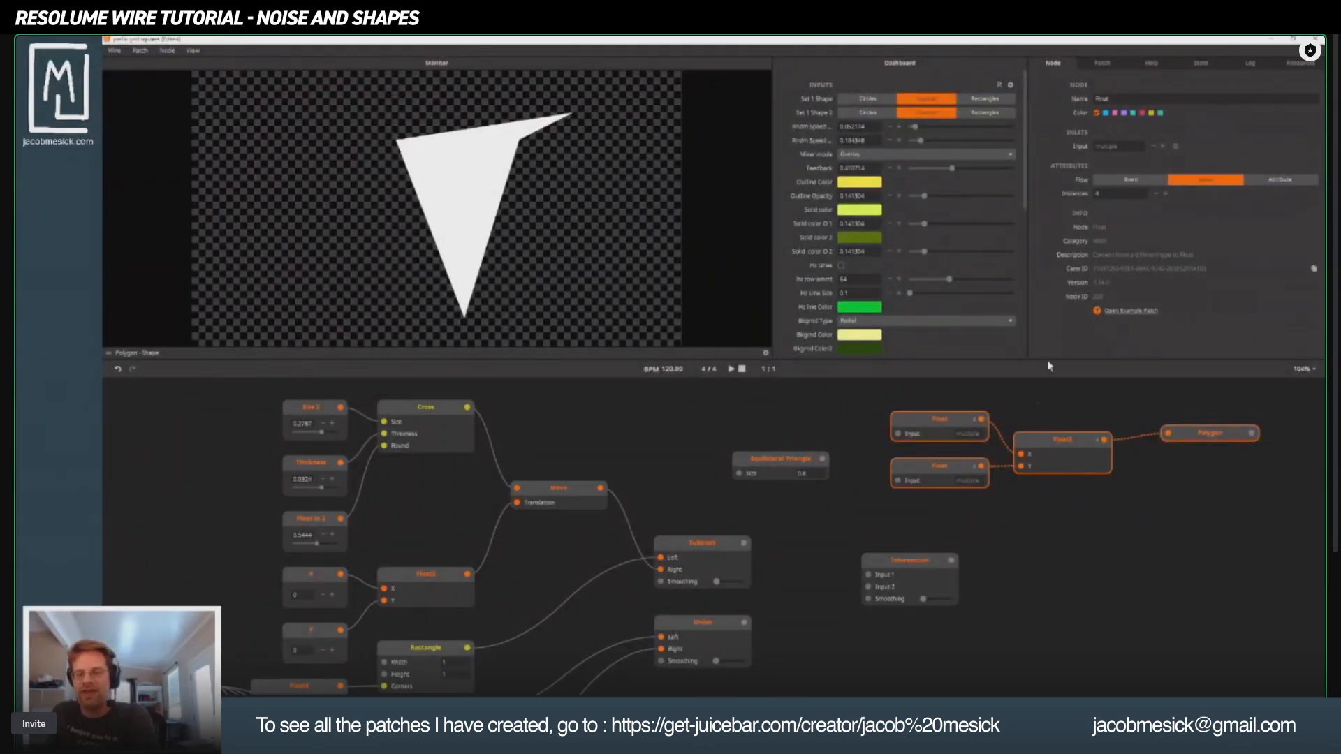
pyautogui.click(1177, 146)
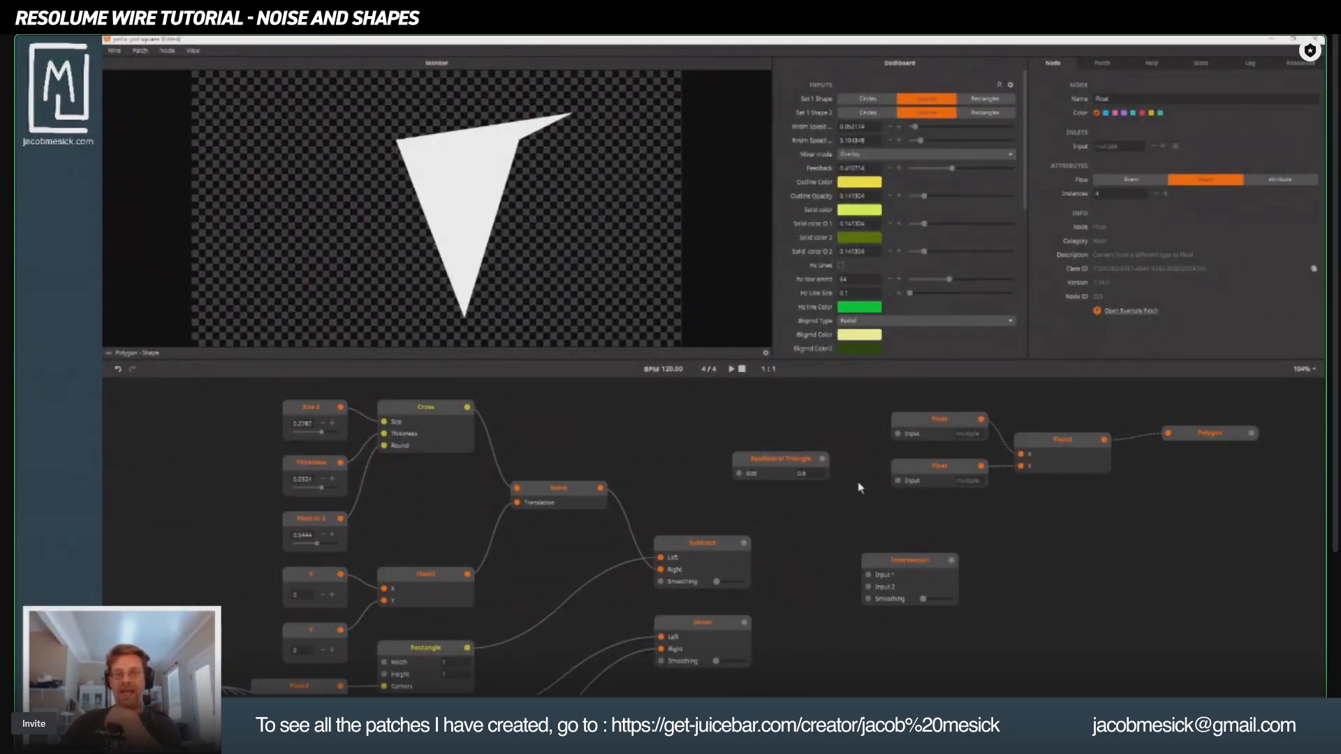
# Add a Sine Oscillator node in the free space before the Equilateral Triangle node and make it unipolar.
pyautogui.doubleClick(770, 429)
pyautogui.write('sine')
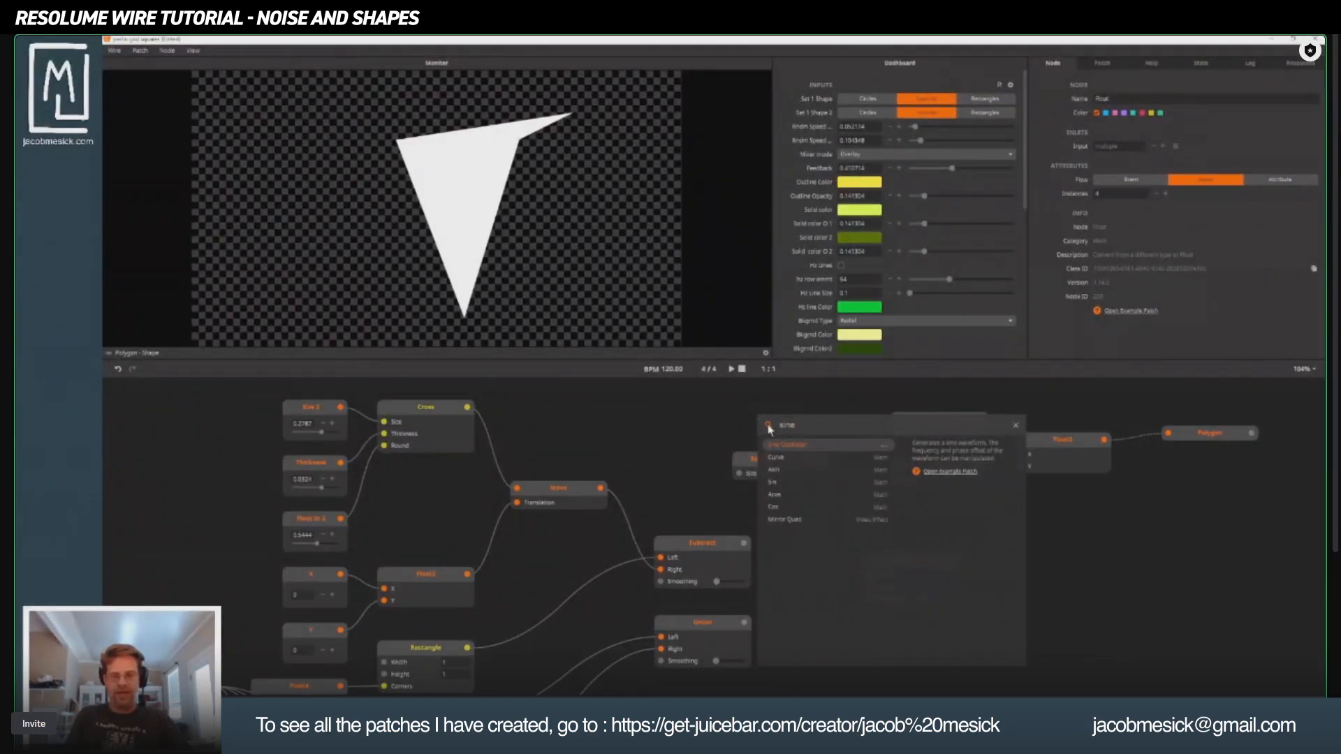
pyautogui.press('Return')
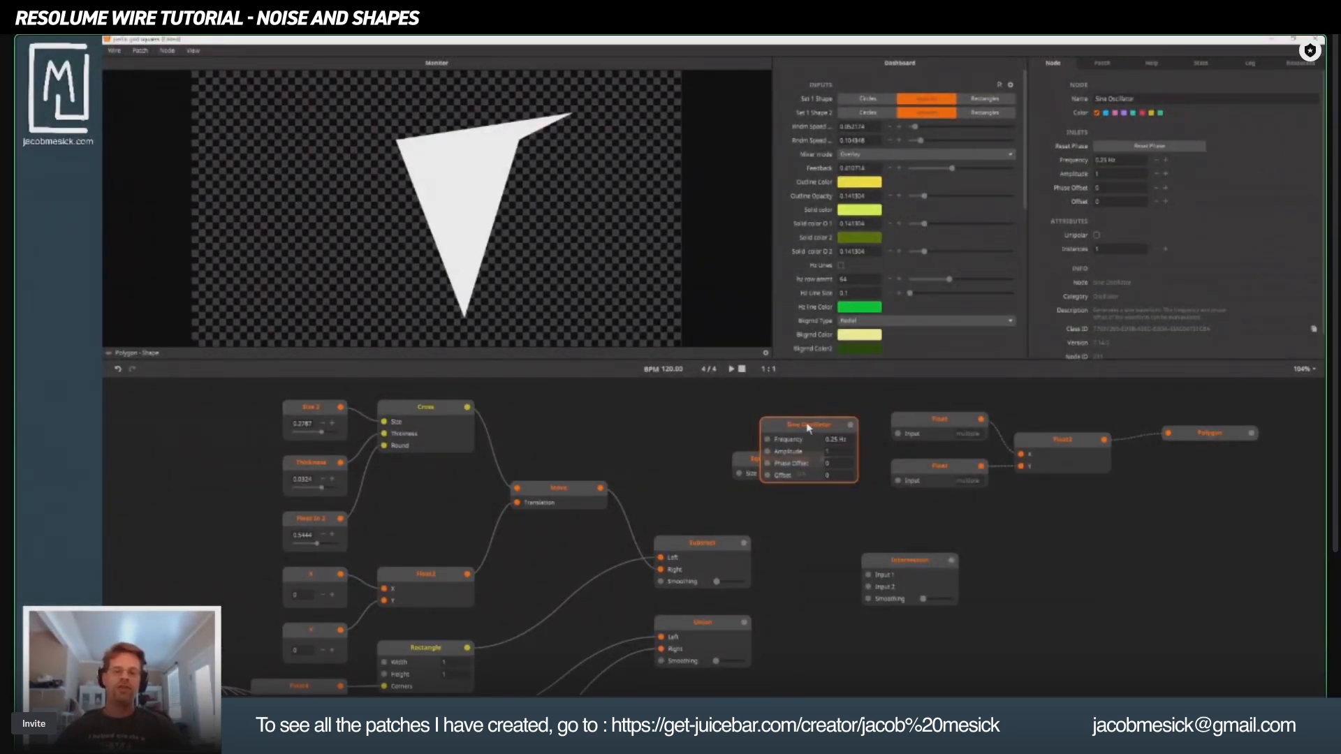
pyautogui.moveTo(807, 428); pyautogui.dragTo(663, 419)
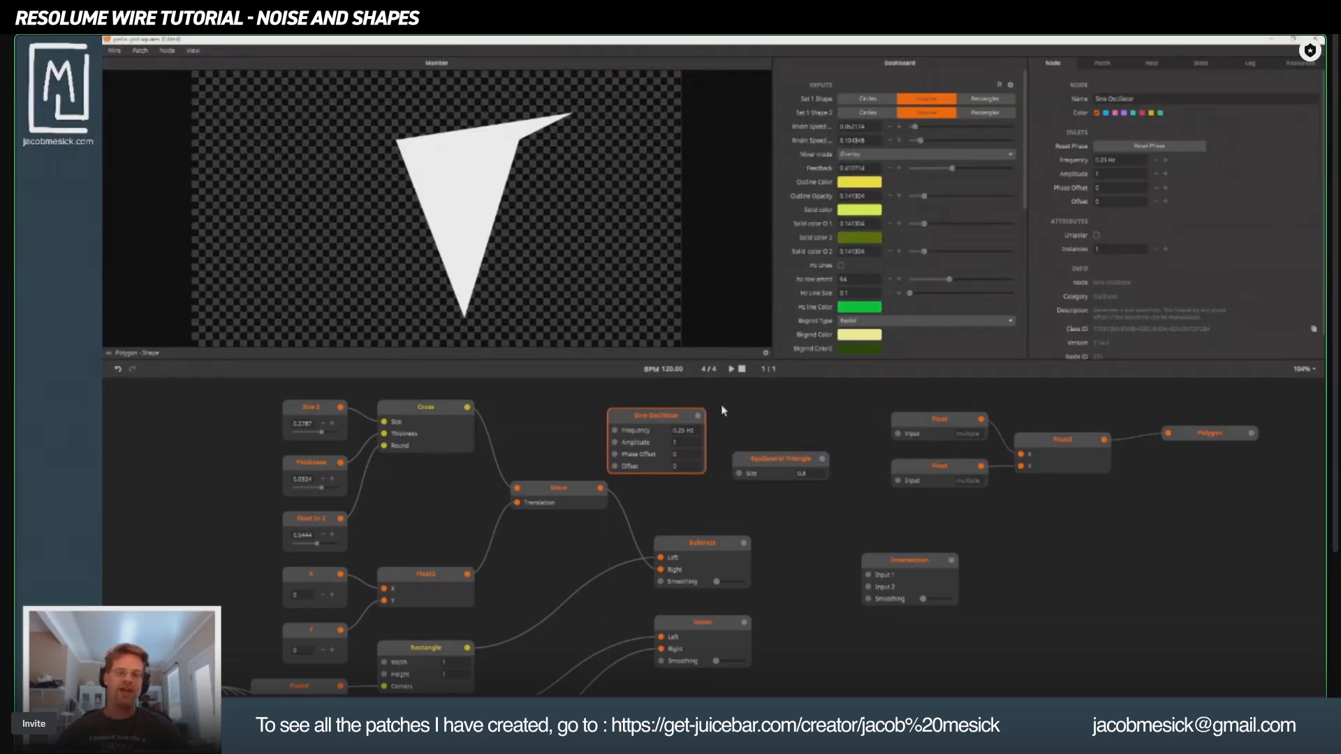
pyautogui.moveTo(698, 417)
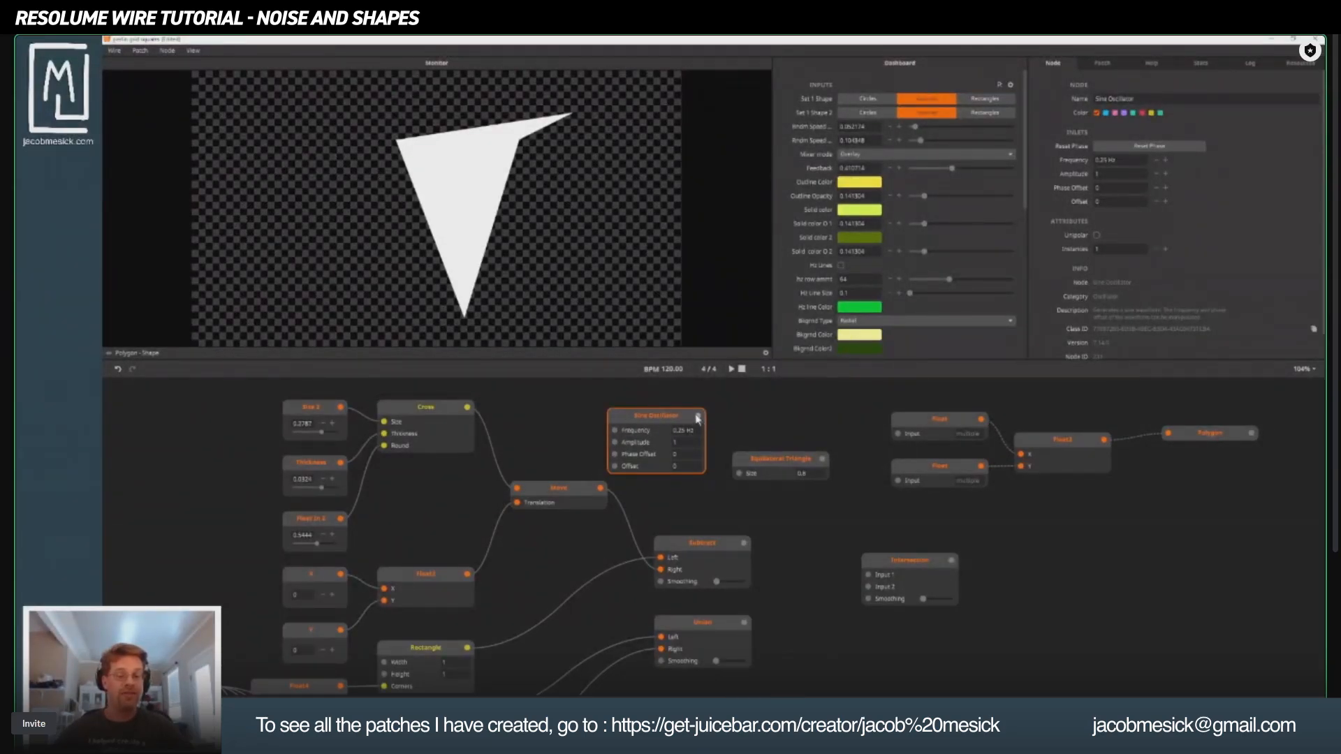
pyautogui.moveTo(698, 419)
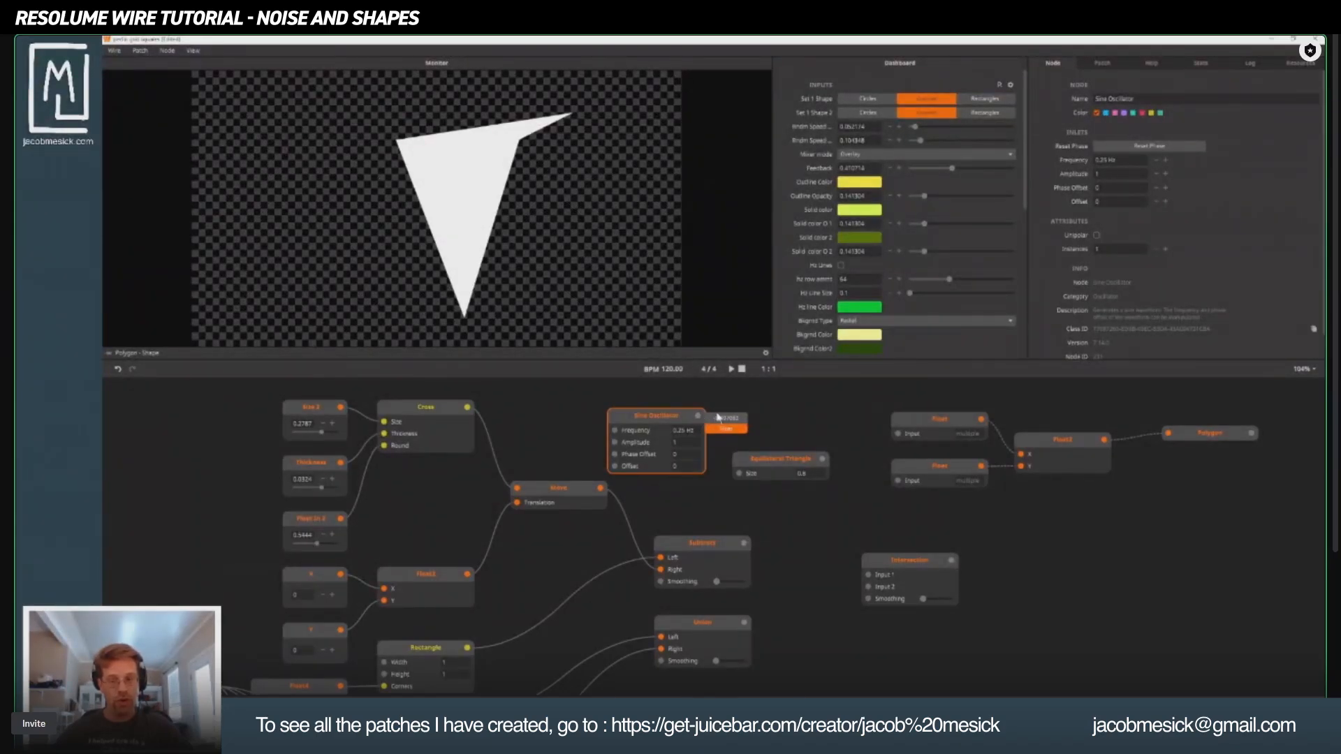
pyautogui.click(1096, 236)
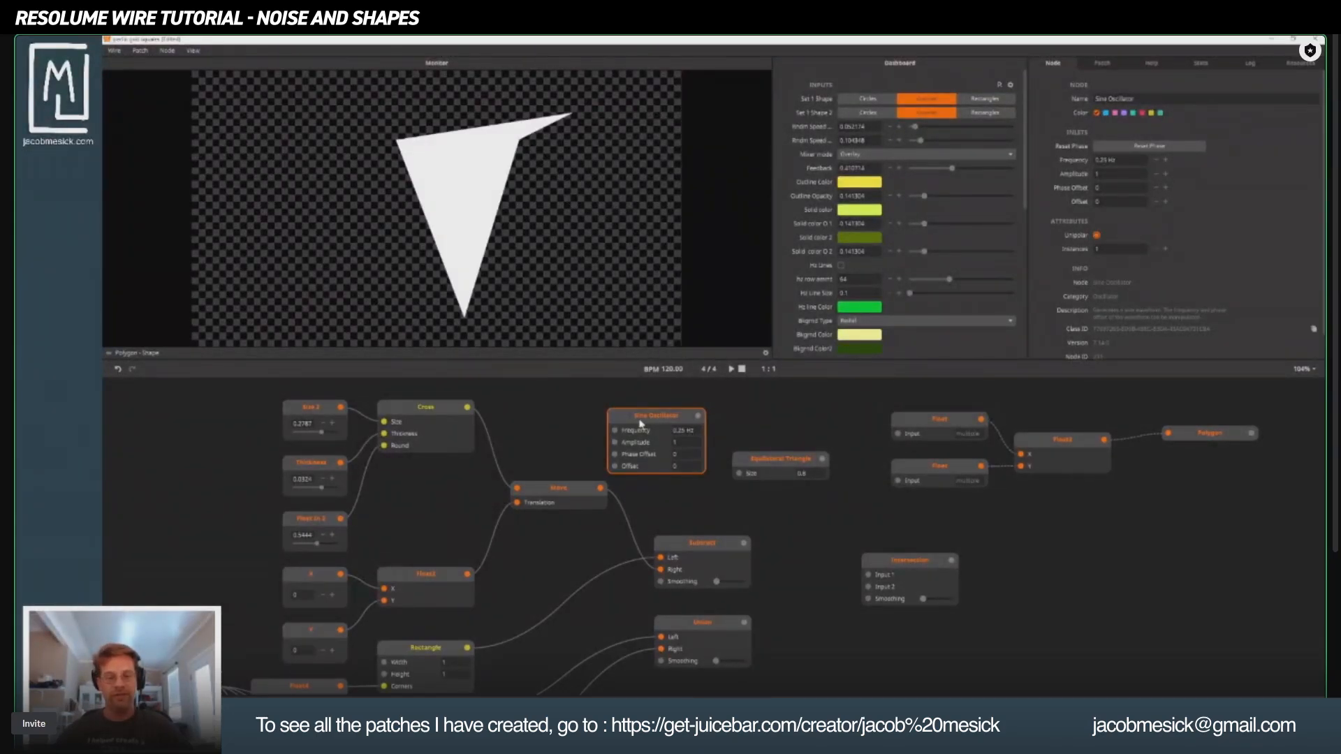
# Connect the Sine Oscillator with 4 instances to the upper Float node's Input and reset the phase of individual instances.
pyautogui.moveTo(699, 420)
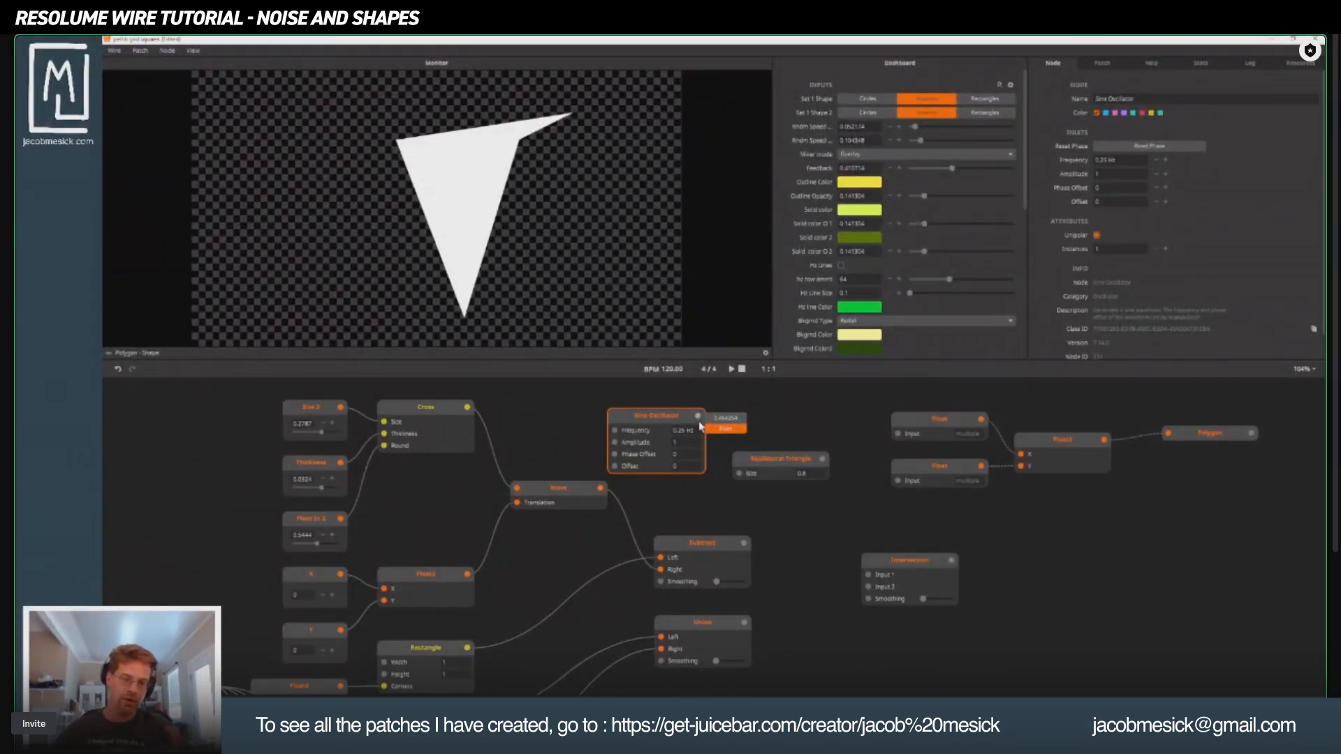
pyautogui.moveTo(699, 417); pyautogui.dragTo(898, 434)
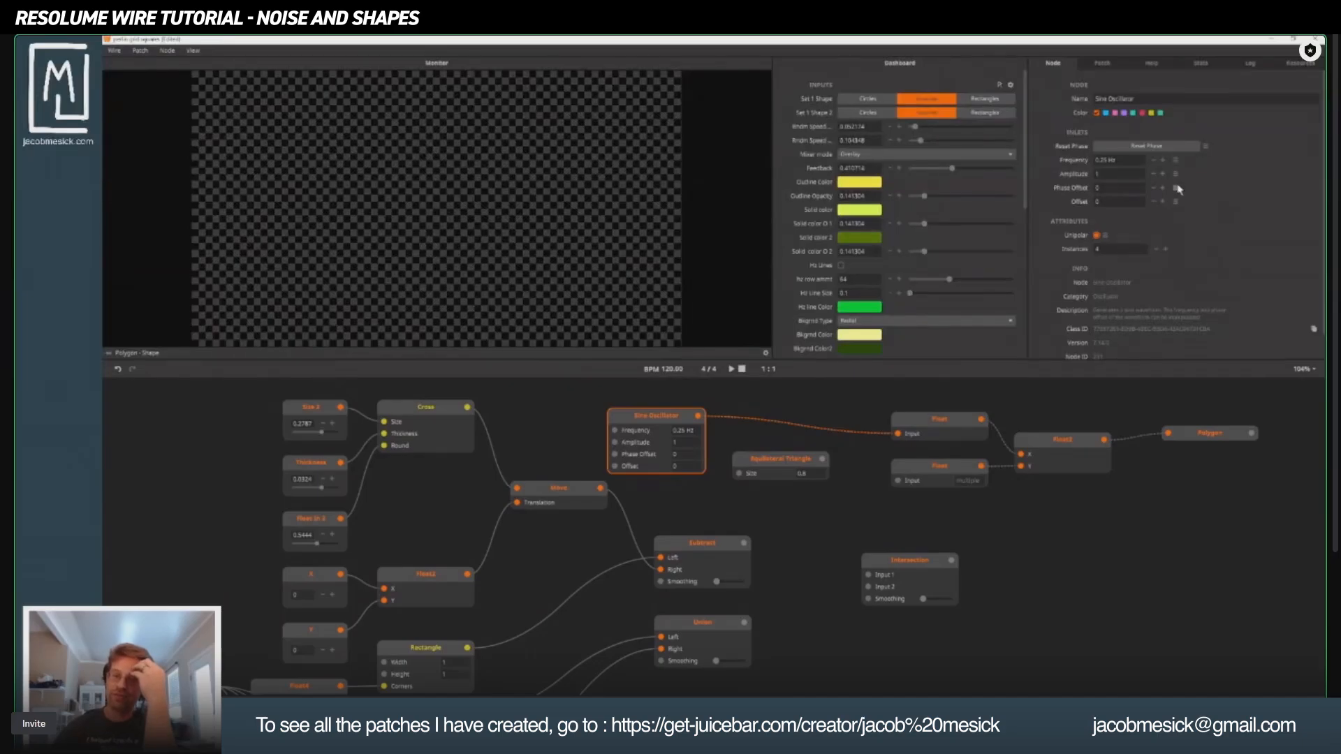
pyautogui.click(1205, 146)
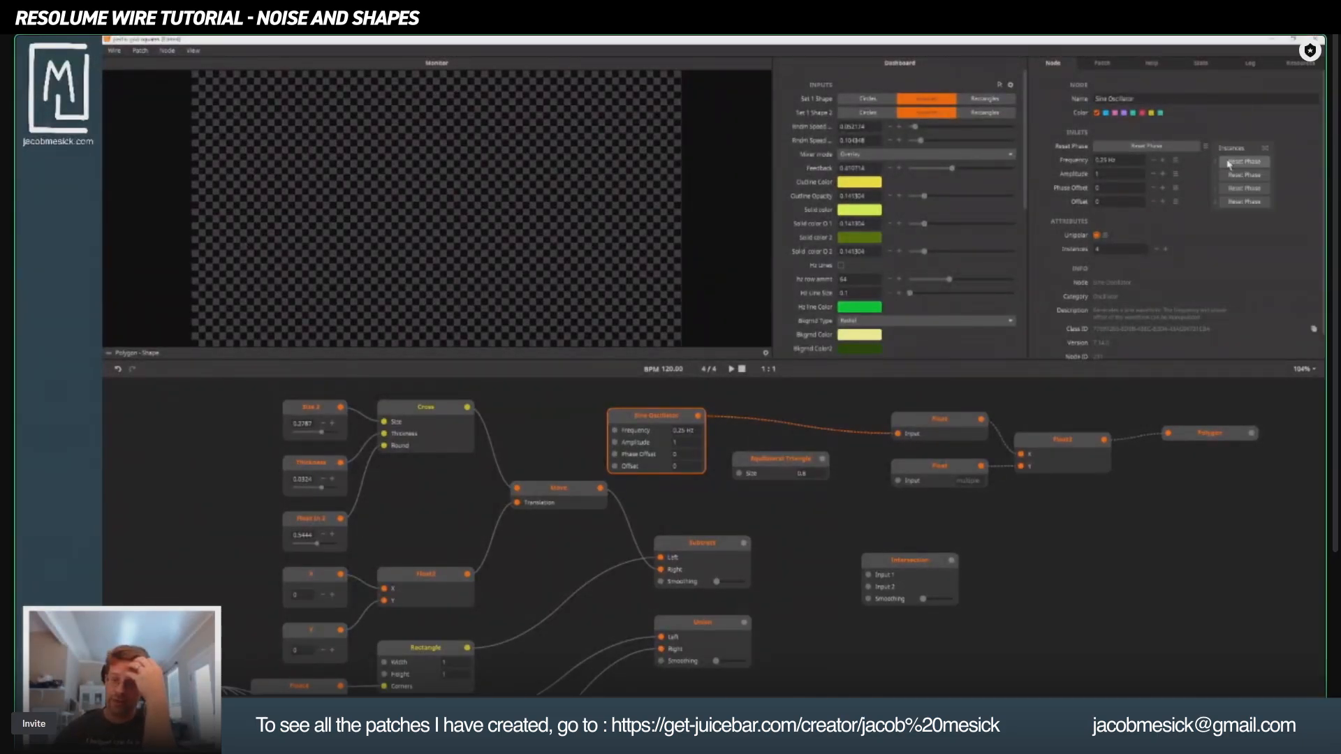
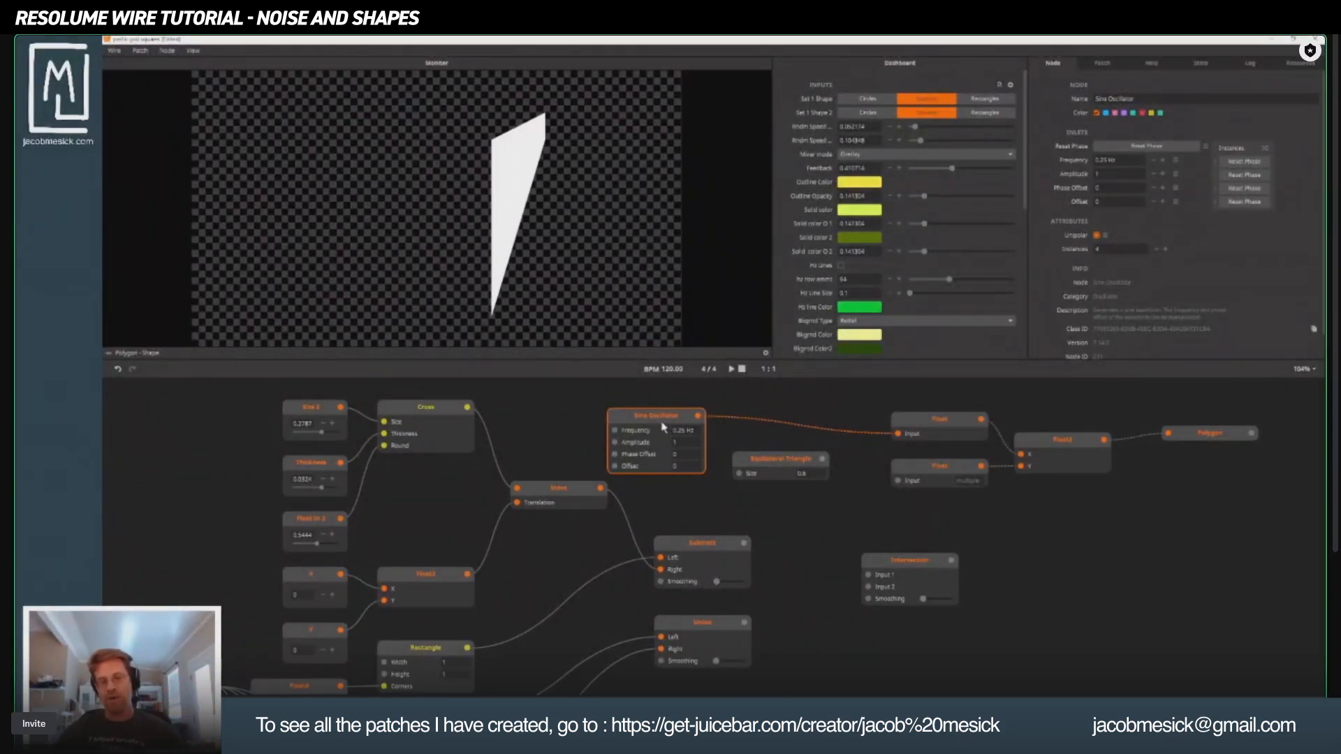
pyautogui.moveTo(662, 426); pyautogui.dragTo(677, 426)
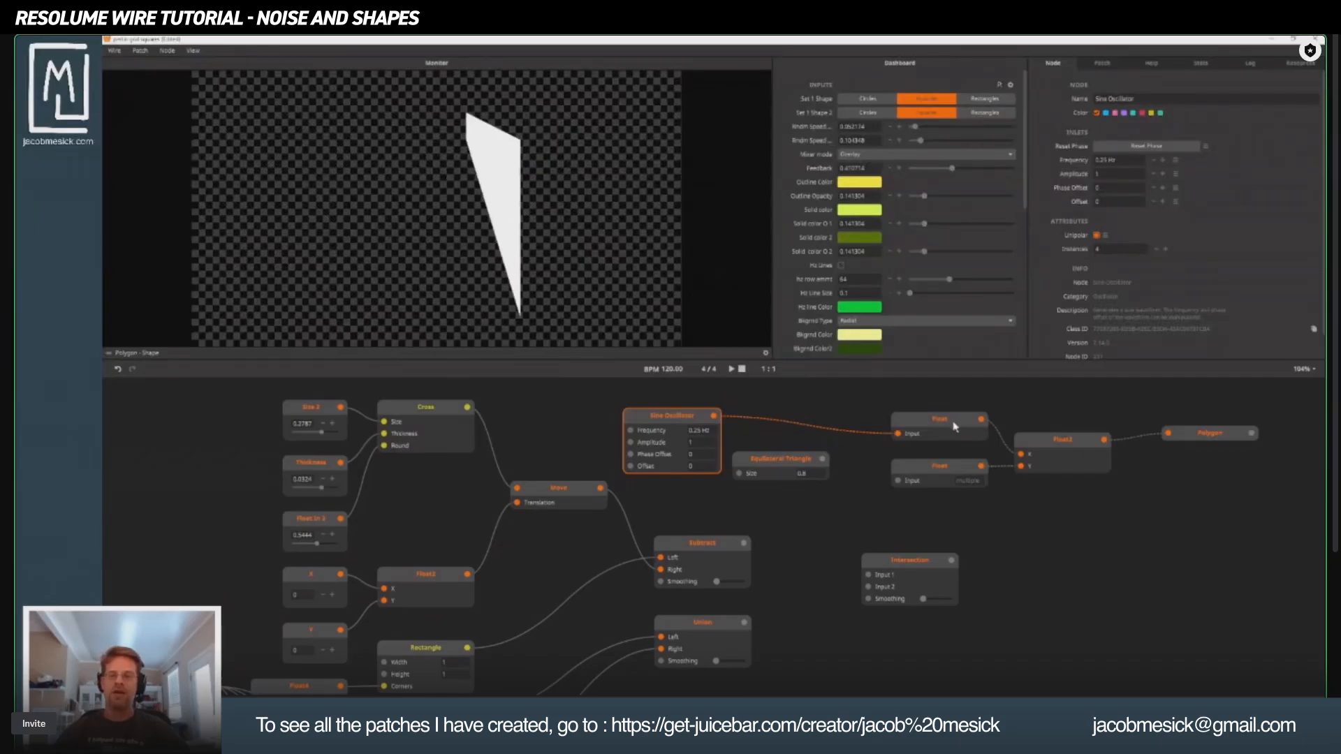
# Delete the Sine Oscillator, both Float nodes, the Float2 and Polygon nodes of that chain, and the Equilateral Triangle node.
pyautogui.keyDown('shift'); pyautogui.click(905, 423); pyautogui.keyUp('shift')
pyautogui.keyDown('shift'); pyautogui.click(933, 466); pyautogui.keyUp('shift')
pyautogui.keyDown('shift'); pyautogui.click(1075, 458); pyautogui.keyUp('shift')
pyautogui.keyDown('shift'); pyautogui.click(1221, 436); pyautogui.keyUp('shift')
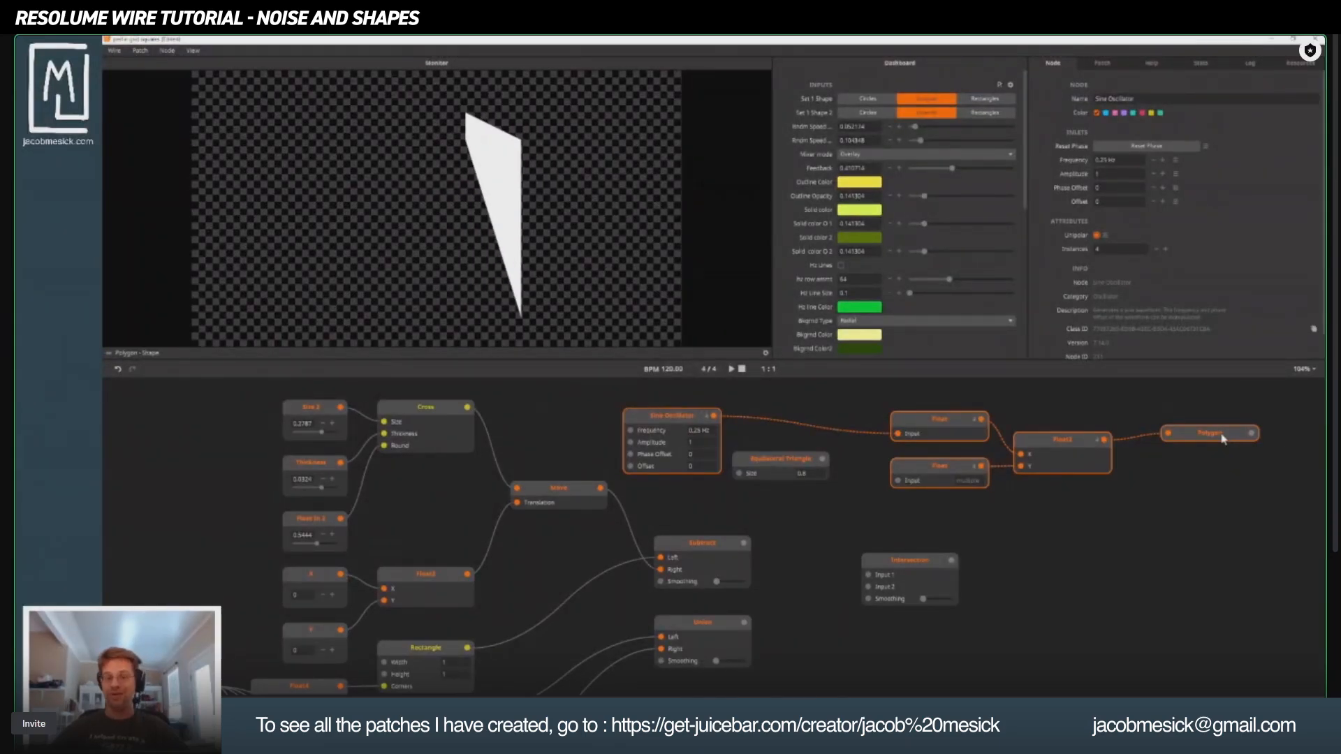
pyautogui.press('Delete')
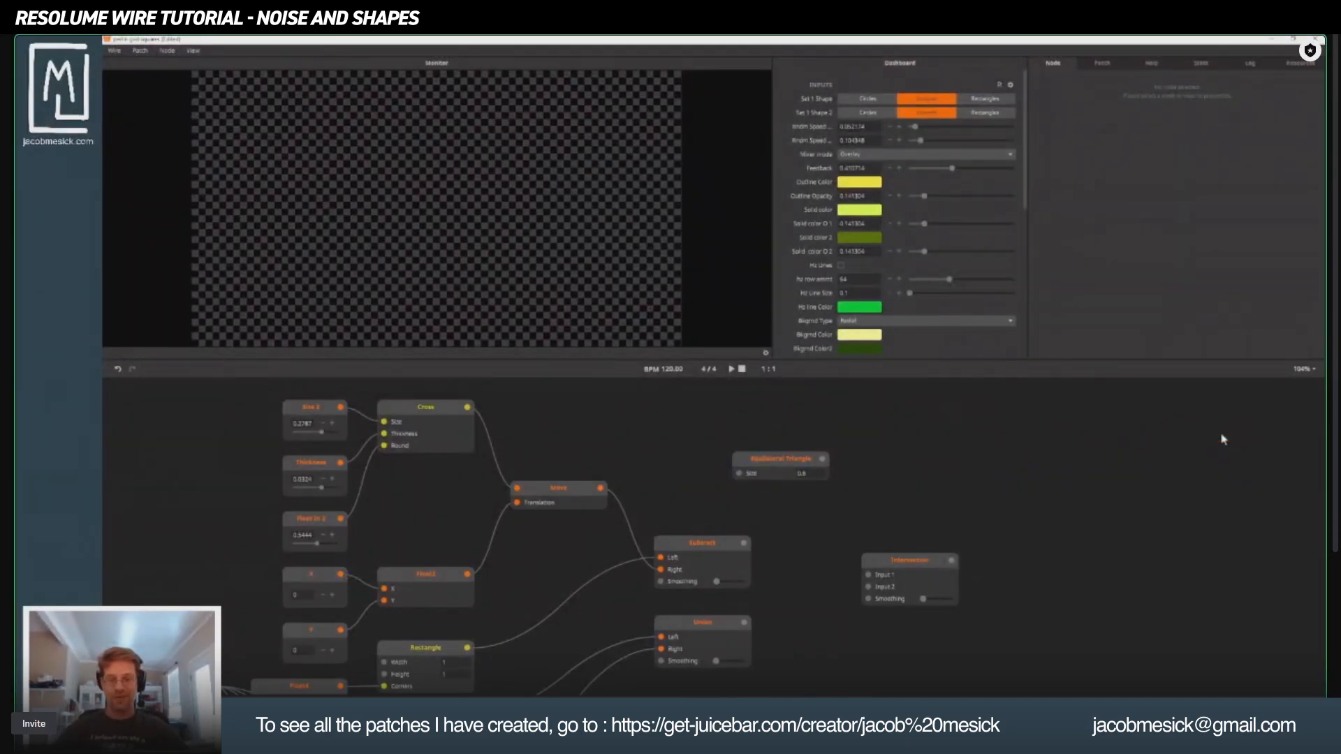
pyautogui.click(783, 477)
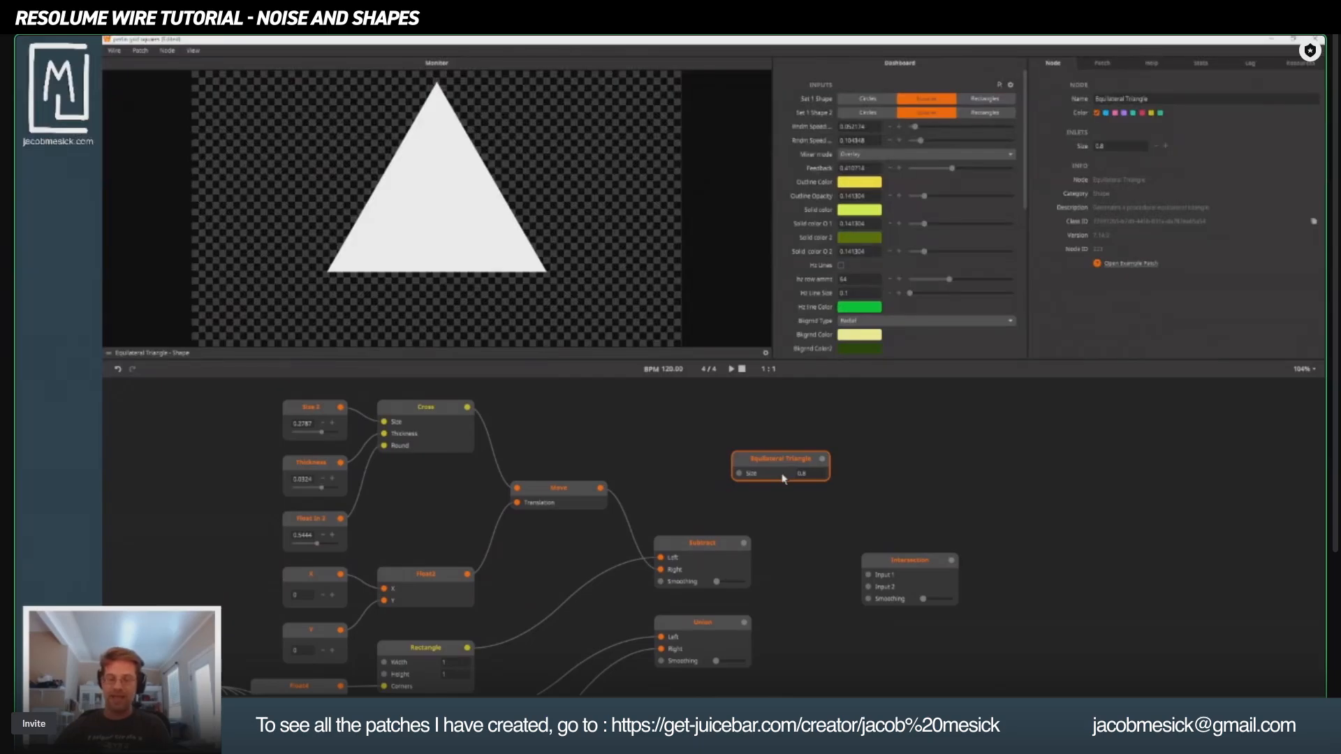
pyautogui.press('Delete')
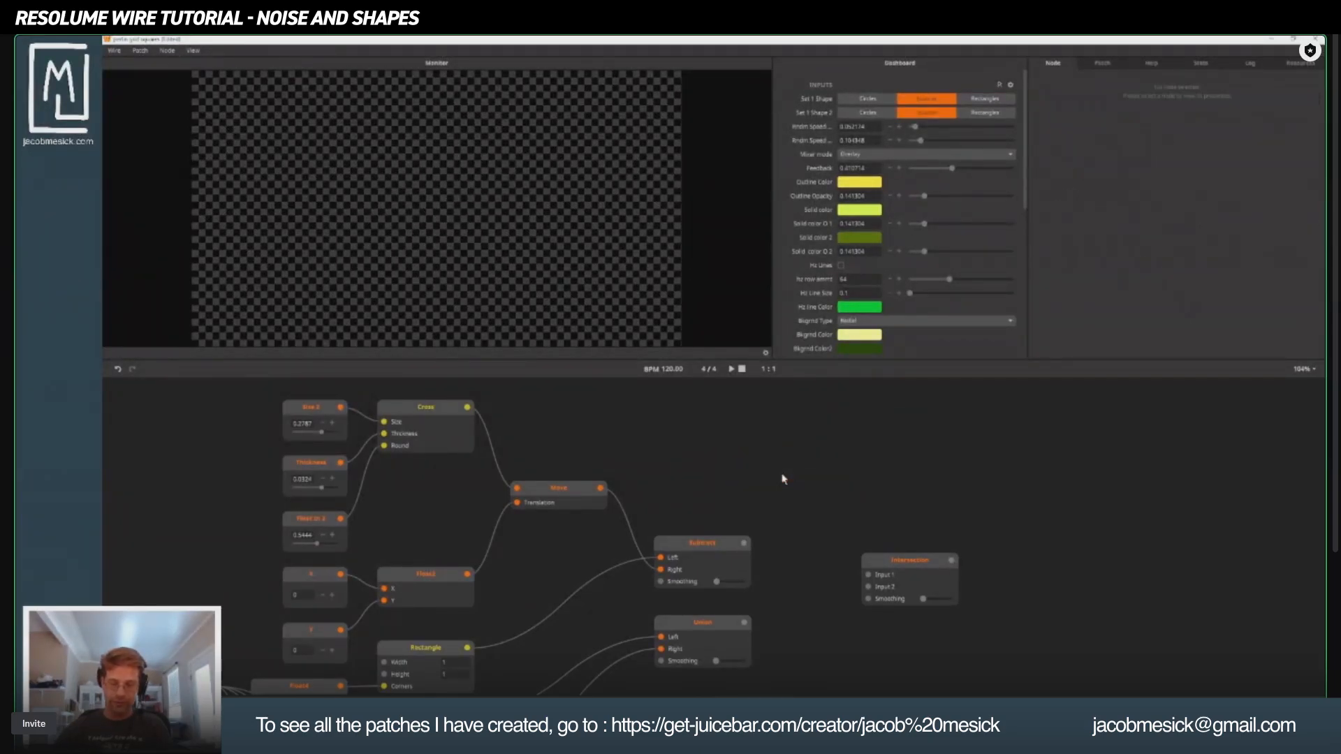
# Set the Cross shape's size to 0.43, thickness to 0.05 and roundness to 0, keeping the Thickness node in line with its neighbours.
pyautogui.click(902, 575)
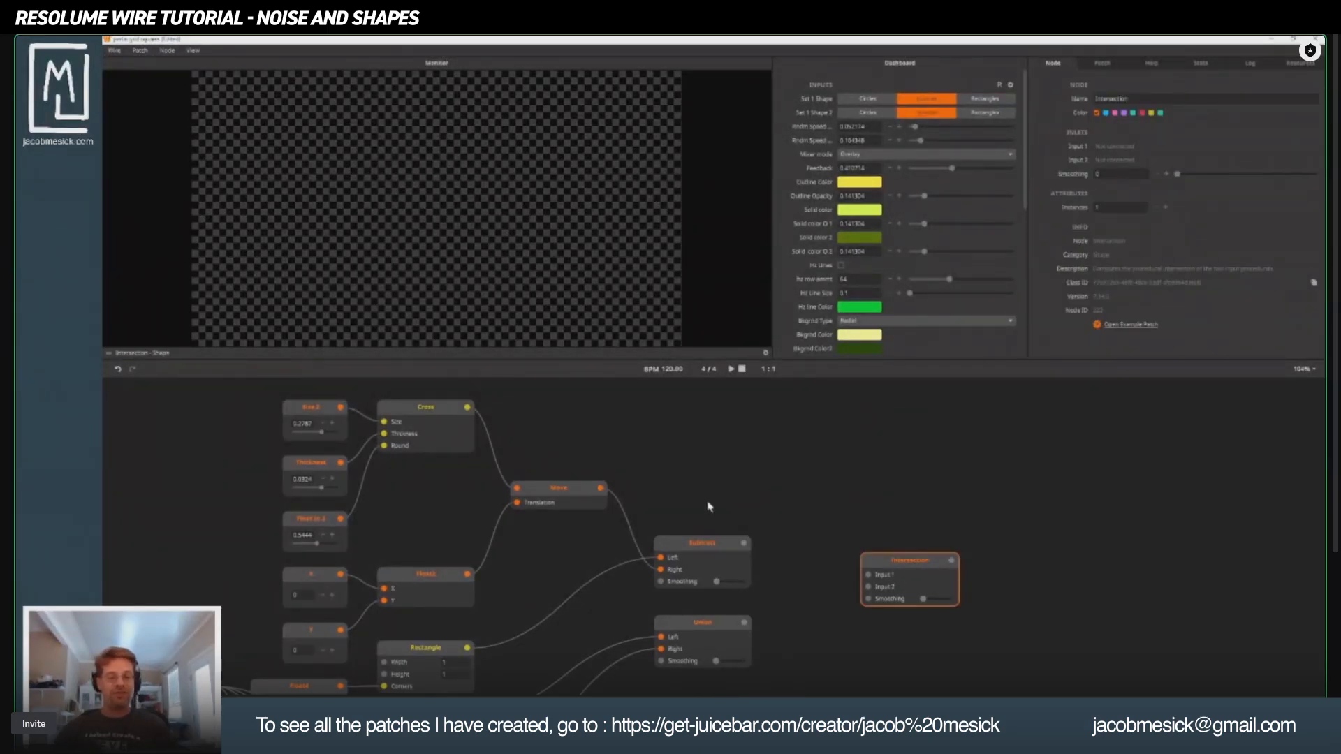
pyautogui.moveTo(754, 521); pyautogui.dragTo(787, 596)
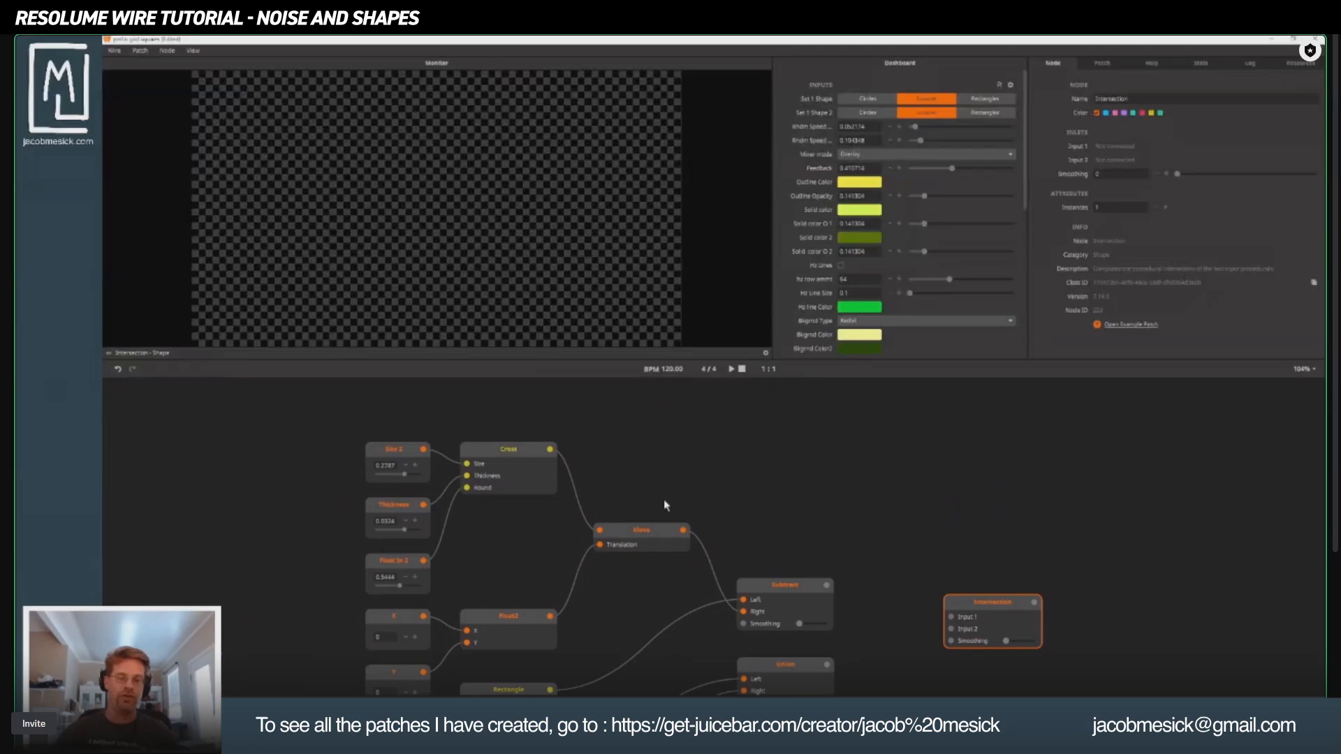
pyautogui.click(534, 449)
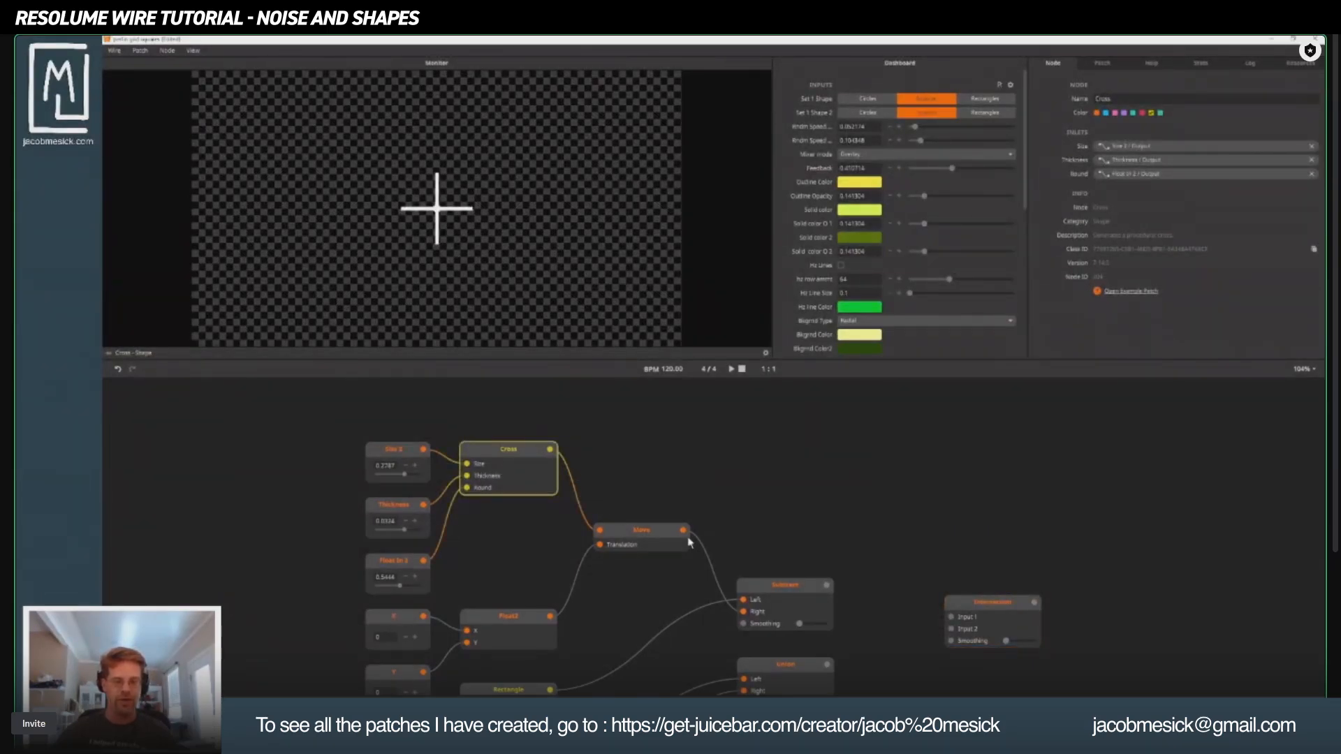
pyautogui.moveTo(403, 533); pyautogui.dragTo(423, 534)
pyautogui.moveTo(410, 473); pyautogui.dragTo(423, 478)
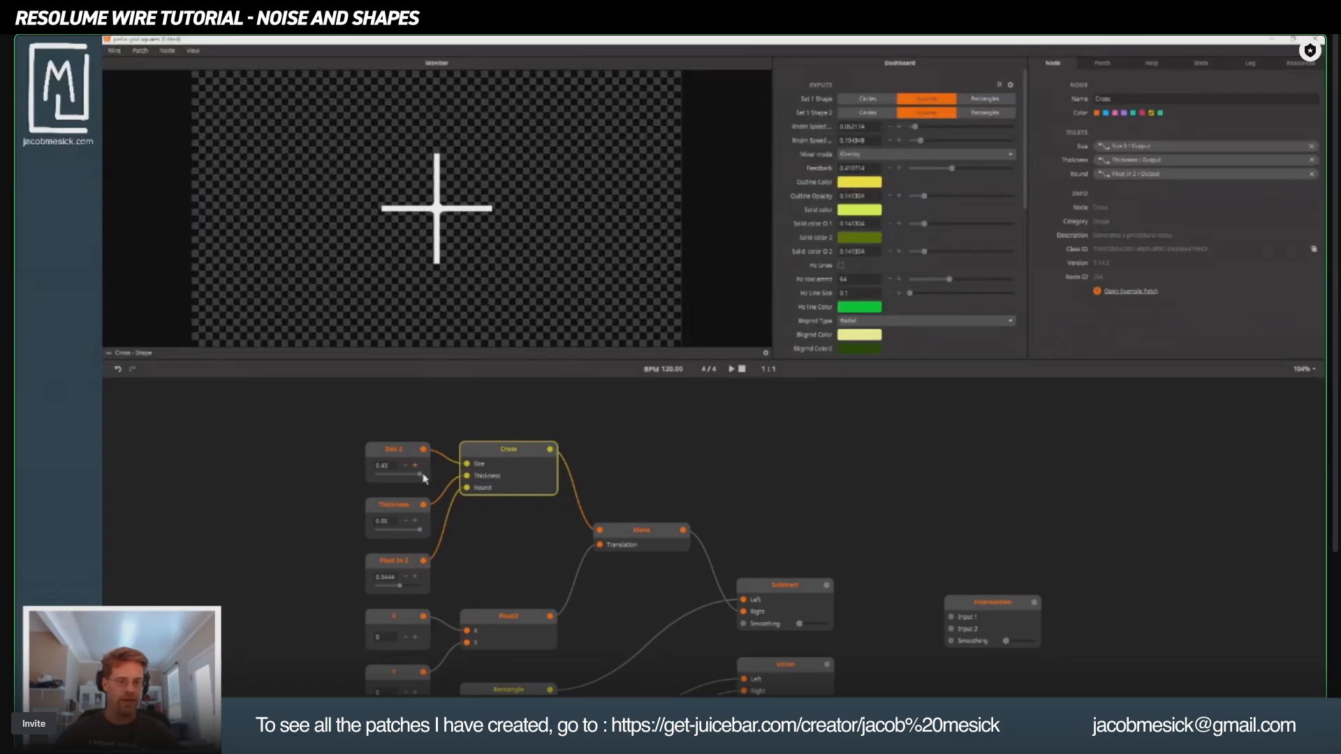
pyautogui.moveTo(419, 534)
pyautogui.mouseDown()
pyautogui.moveTo(392, 523)
pyautogui.moveTo(419, 530)
pyautogui.mouseUp()
pyautogui.moveTo(402, 583); pyautogui.dragTo(347, 575)
pyautogui.moveTo(424, 533)
pyautogui.mouseDown()
pyautogui.moveTo(387, 527)
pyautogui.moveTo(414, 528)
pyautogui.mouseUp()
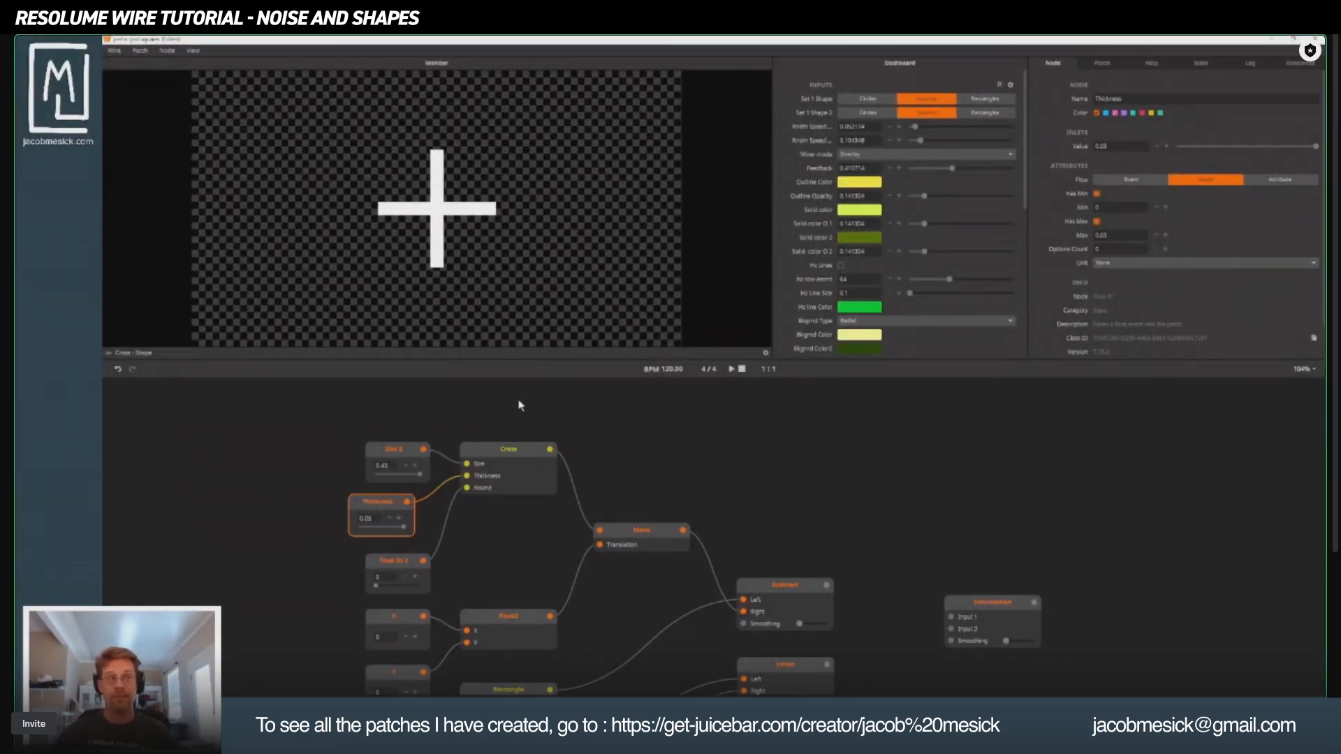
pyautogui.moveTo(370, 503); pyautogui.dragTo(383, 504)
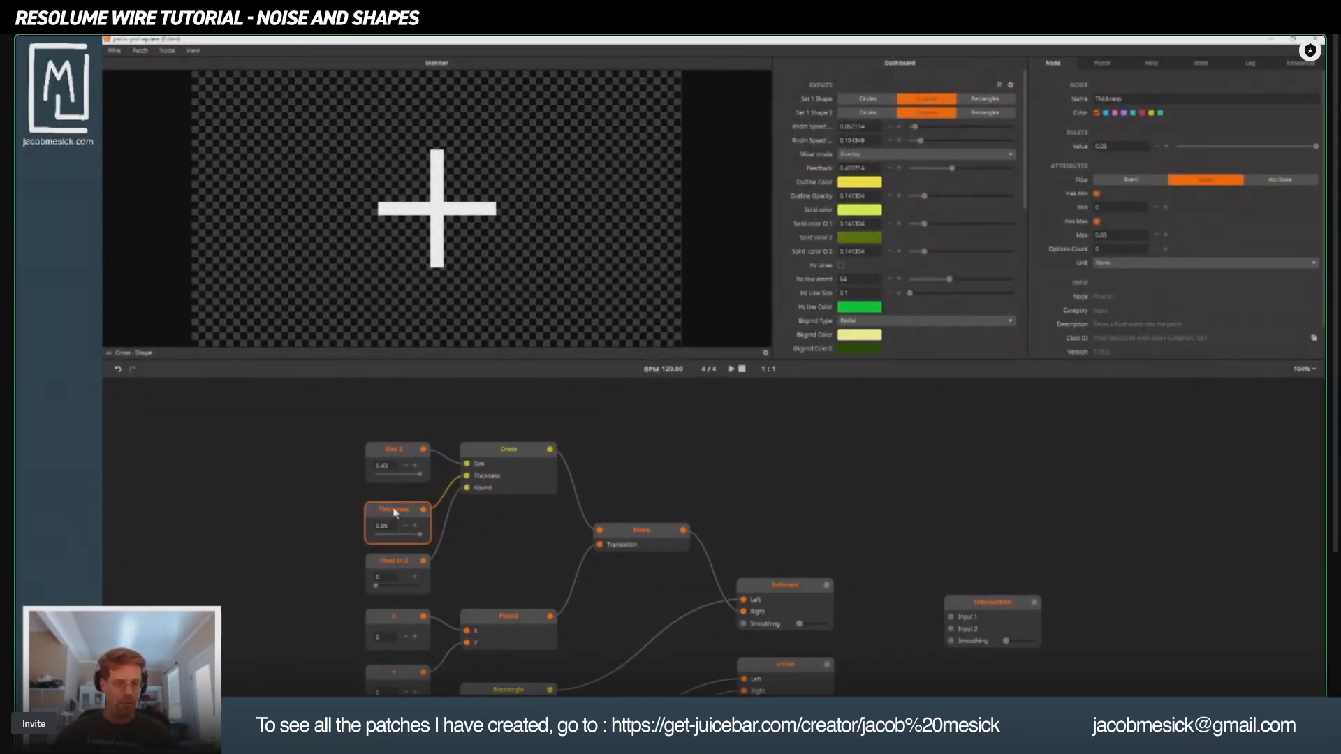
# Raise the Thickness input's maximum to 1 and thicken the cross to about 0.16.
pyautogui.click(496, 461)
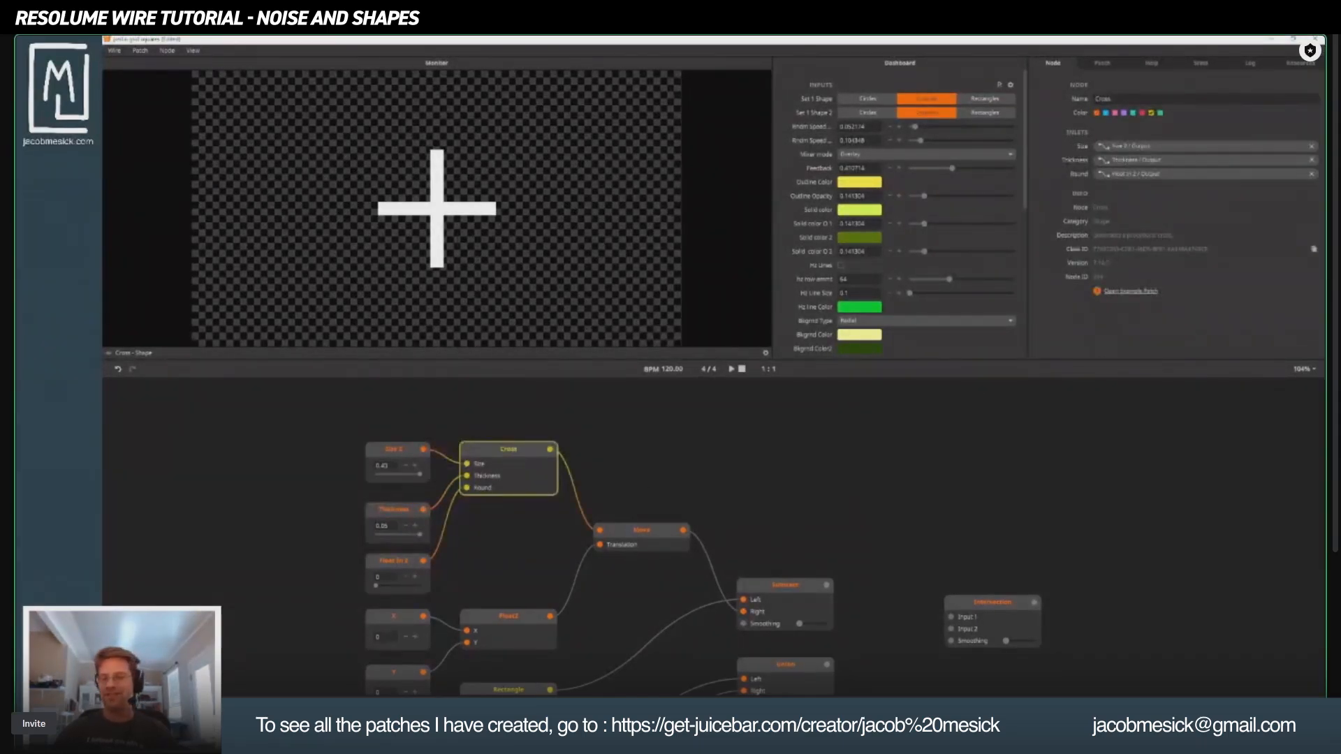
pyautogui.click(368, 514)
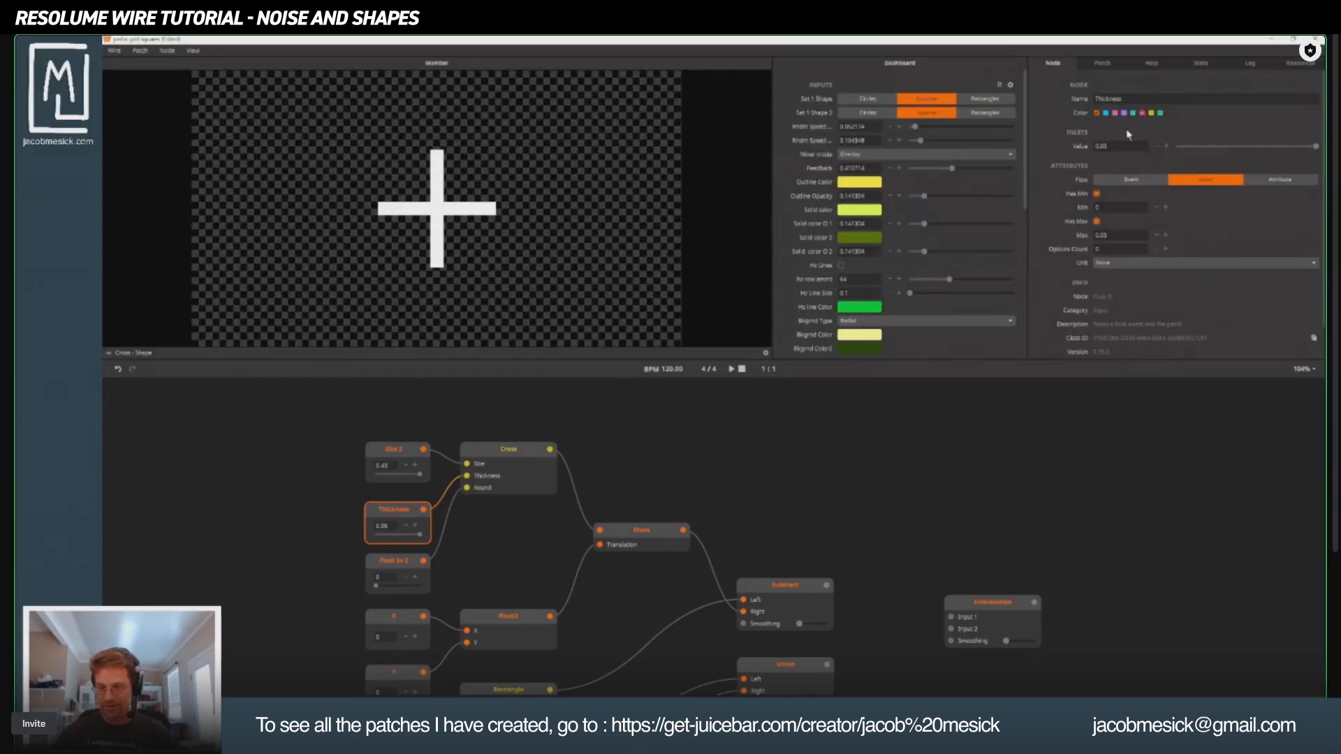
pyautogui.click(1118, 238)
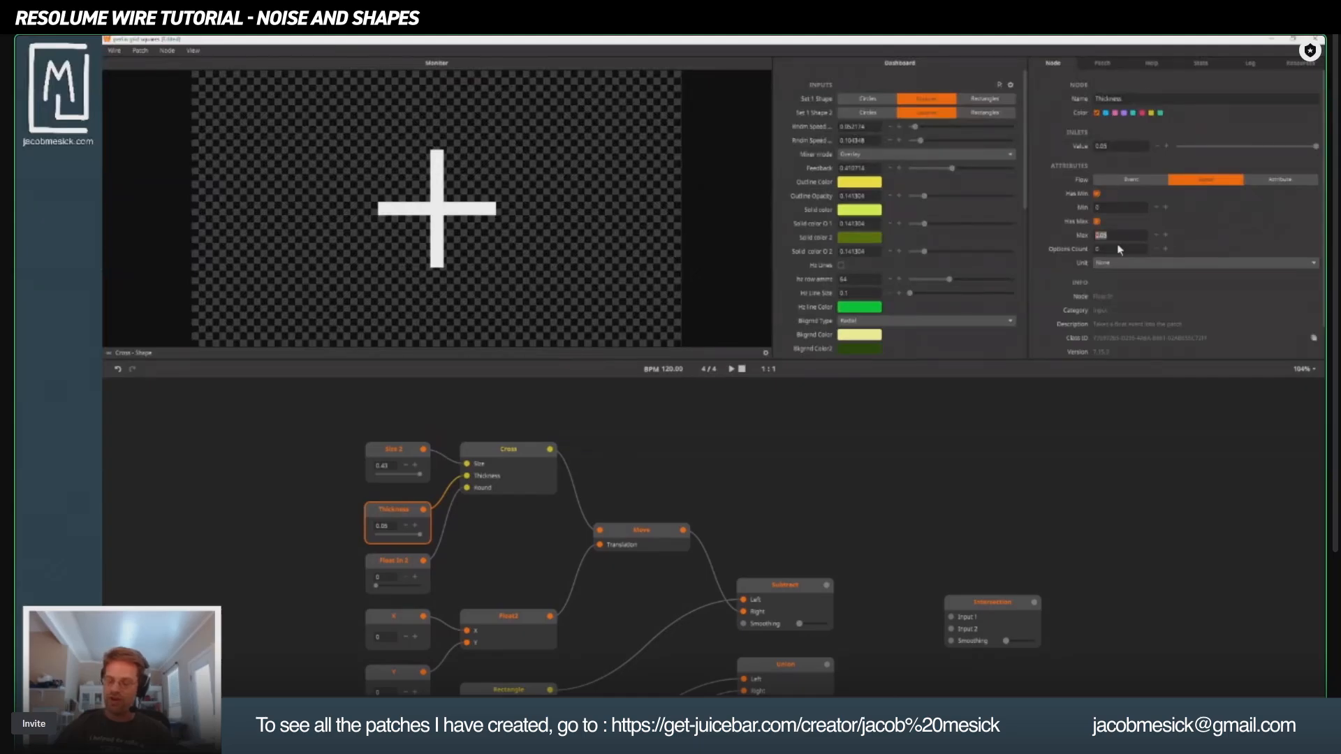
pyautogui.write('5')
pyautogui.press('Return')
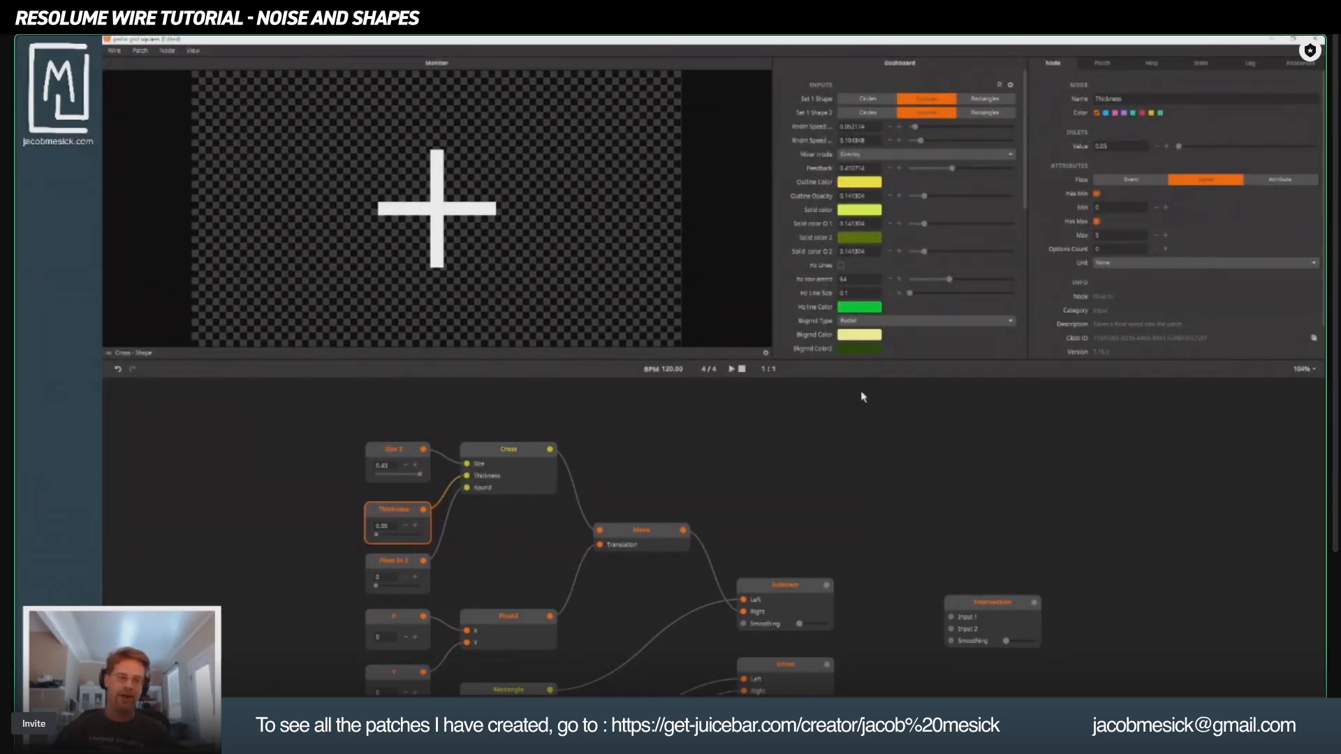
pyautogui.moveTo(380, 539)
pyautogui.mouseDown()
pyautogui.moveTo(404, 542)
pyautogui.moveTo(362, 552)
pyautogui.mouseUp()
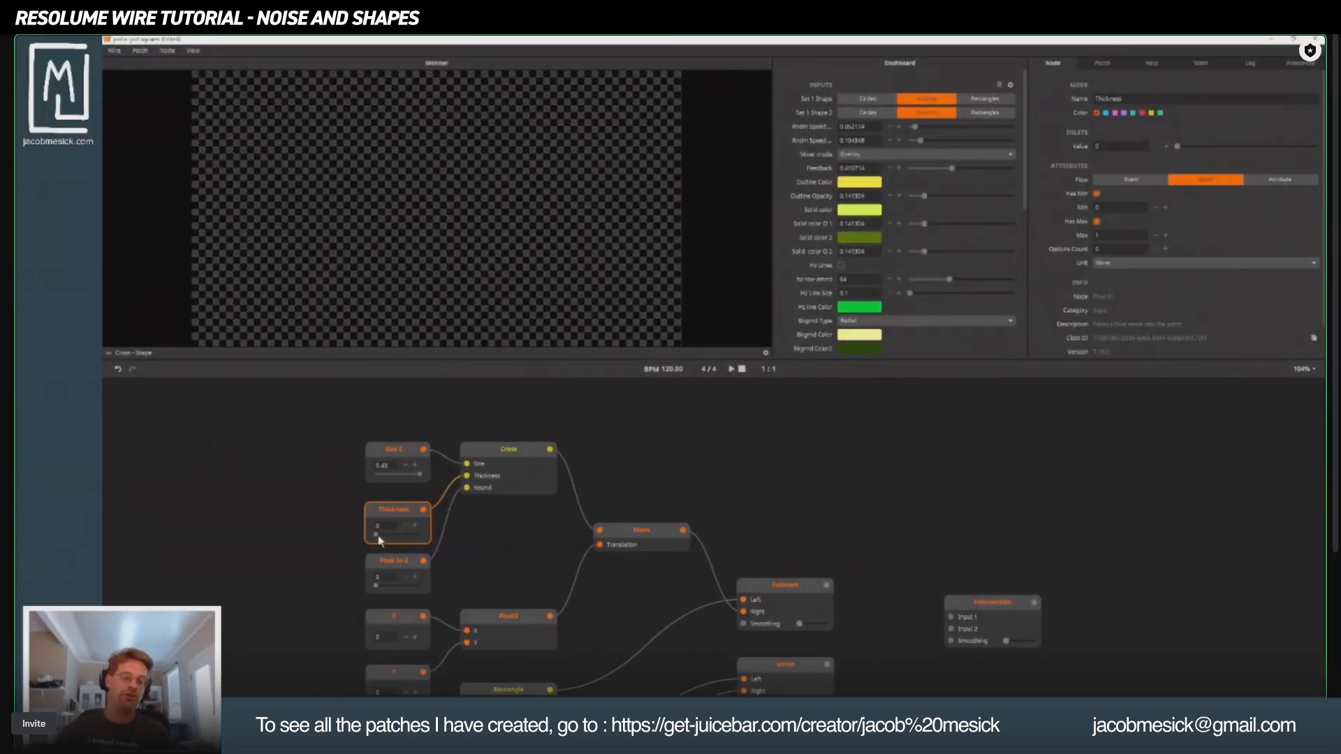
pyautogui.moveTo(377, 536)
pyautogui.mouseDown()
pyautogui.moveTo(436, 545)
pyautogui.moveTo(384, 539)
pyautogui.mouseUp()
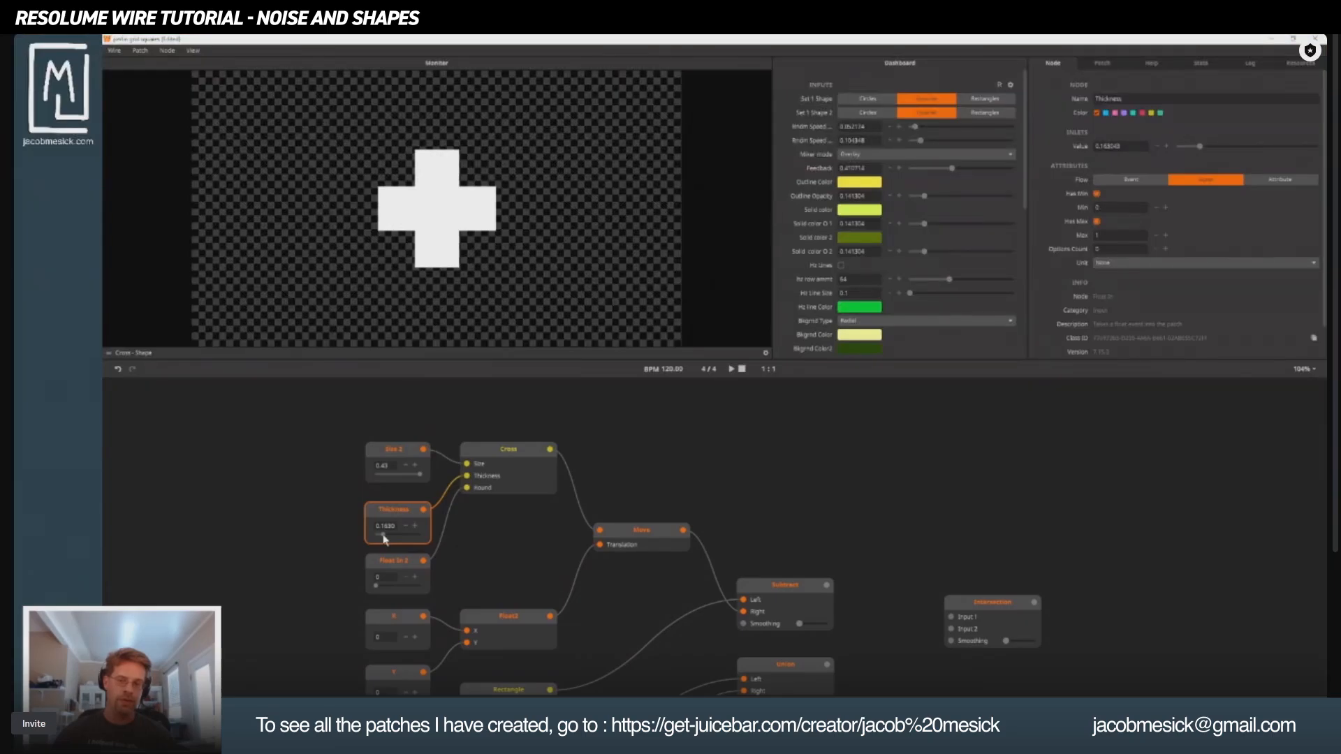
# Set the Thickness input's maximum to 0.85 and fine-tune the cross's thickness to about 0.16.
pyautogui.click(1123, 239)
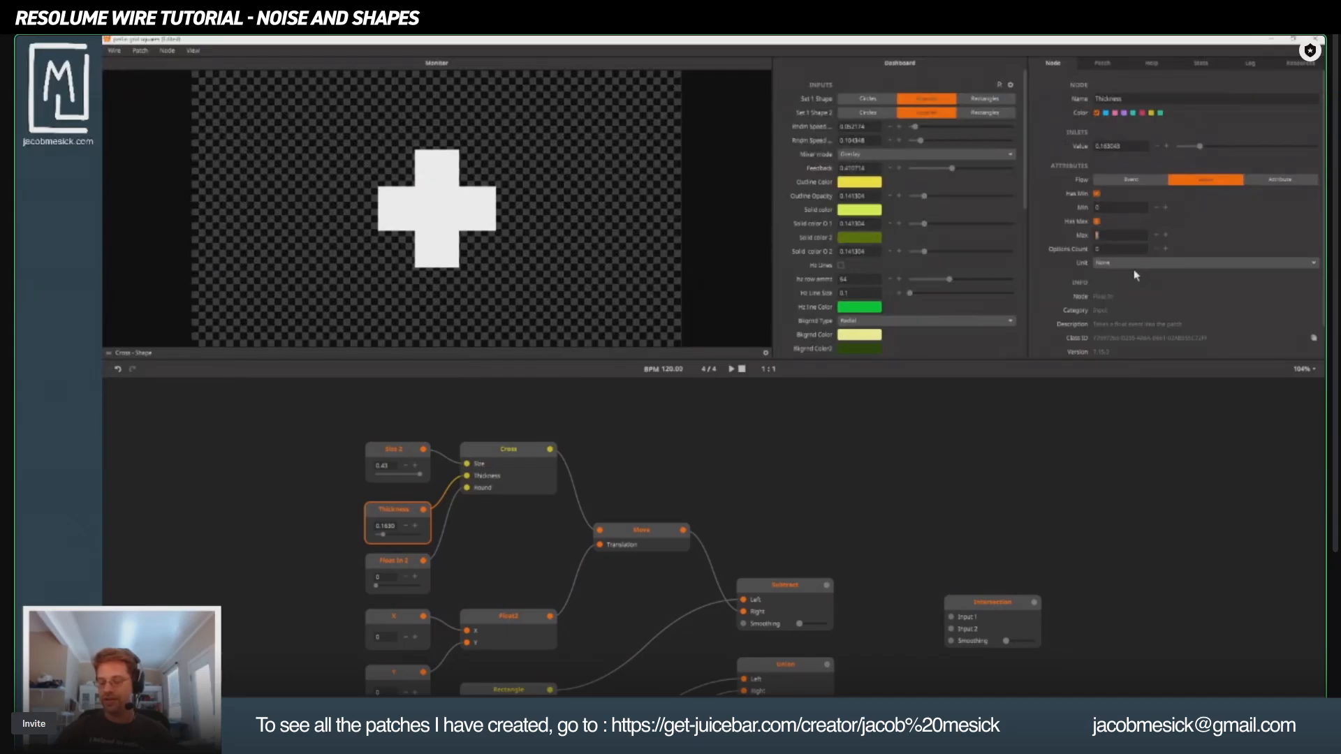
pyautogui.write('0.85')
pyautogui.press('Return')
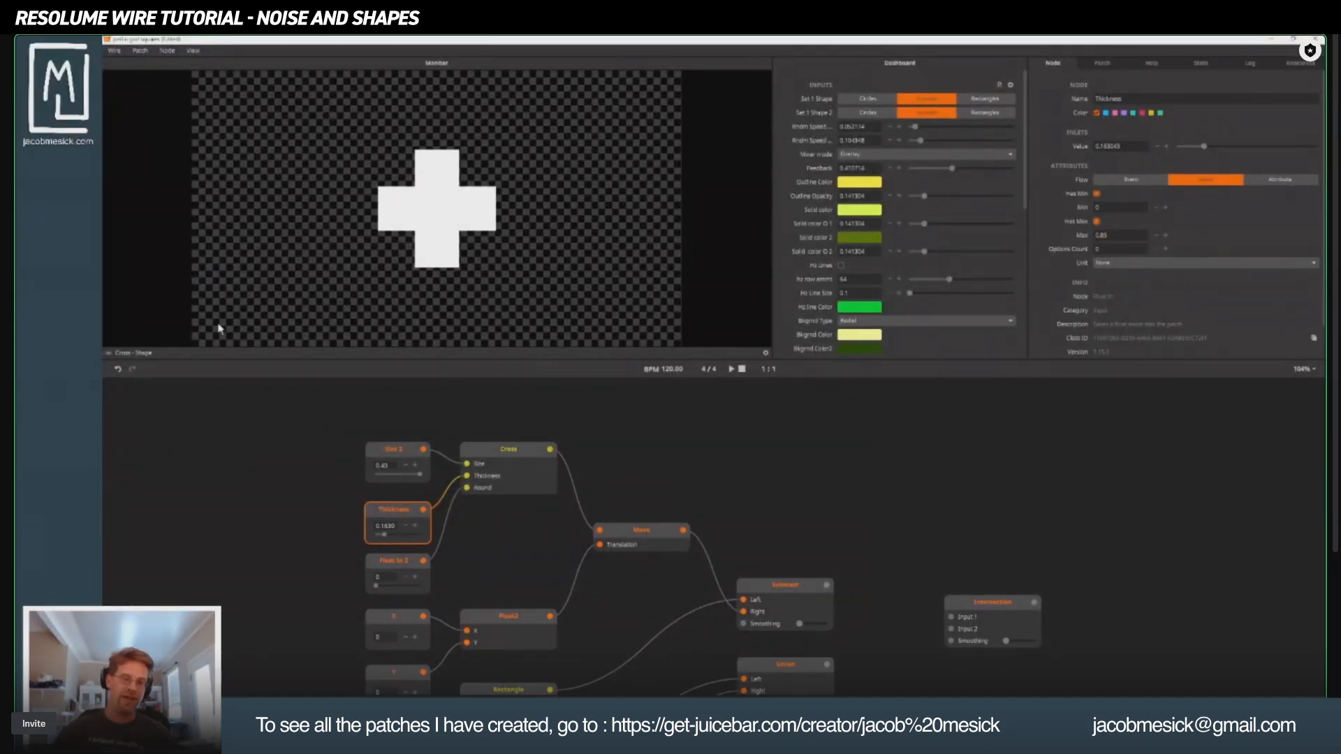
pyautogui.moveTo(385, 536)
pyautogui.mouseDown()
pyautogui.moveTo(424, 541)
pyautogui.moveTo(377, 530)
pyautogui.moveTo(388, 535)
pyautogui.mouseUp()
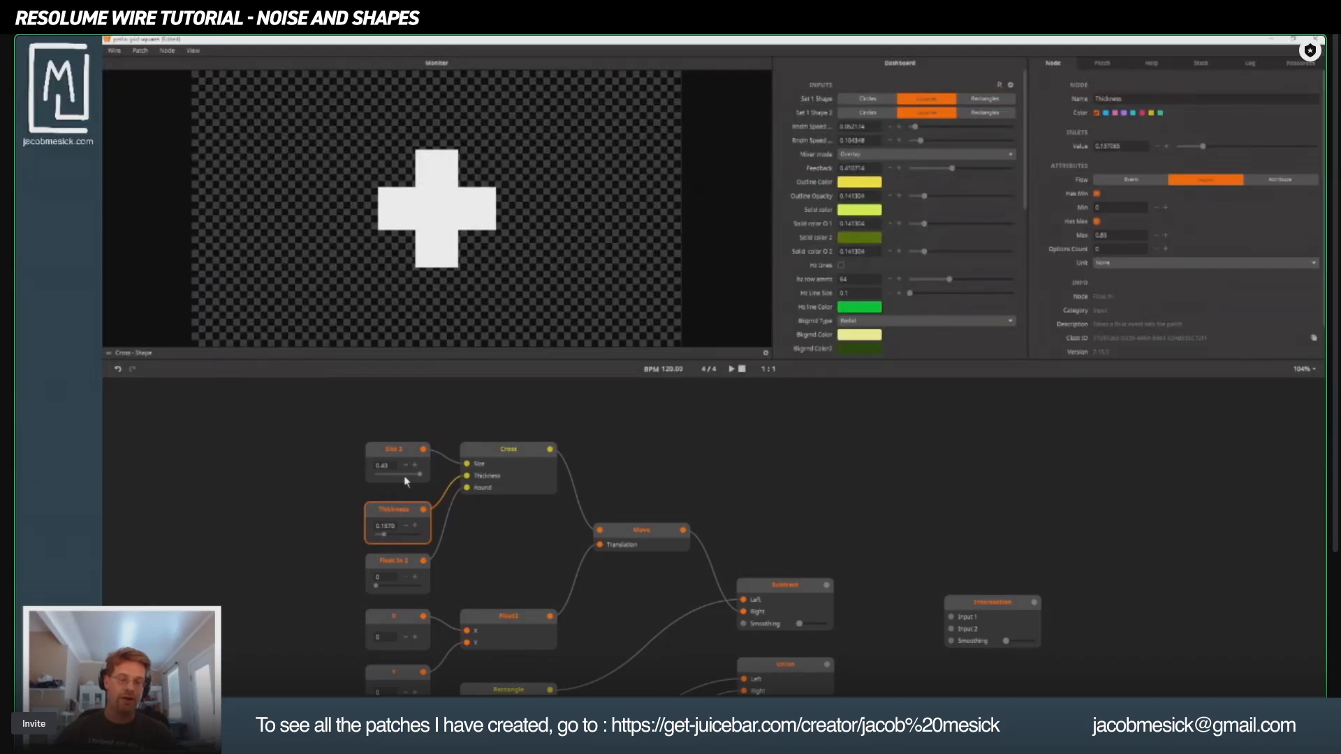
# Set the Cross size input's maximum to 1 and enlarge the cross to a size of about 0.76.
pyautogui.moveTo(417, 475); pyautogui.dragTo(419, 481)
pyautogui.moveTo(411, 478); pyautogui.dragTo(420, 477)
pyautogui.click(390, 451)
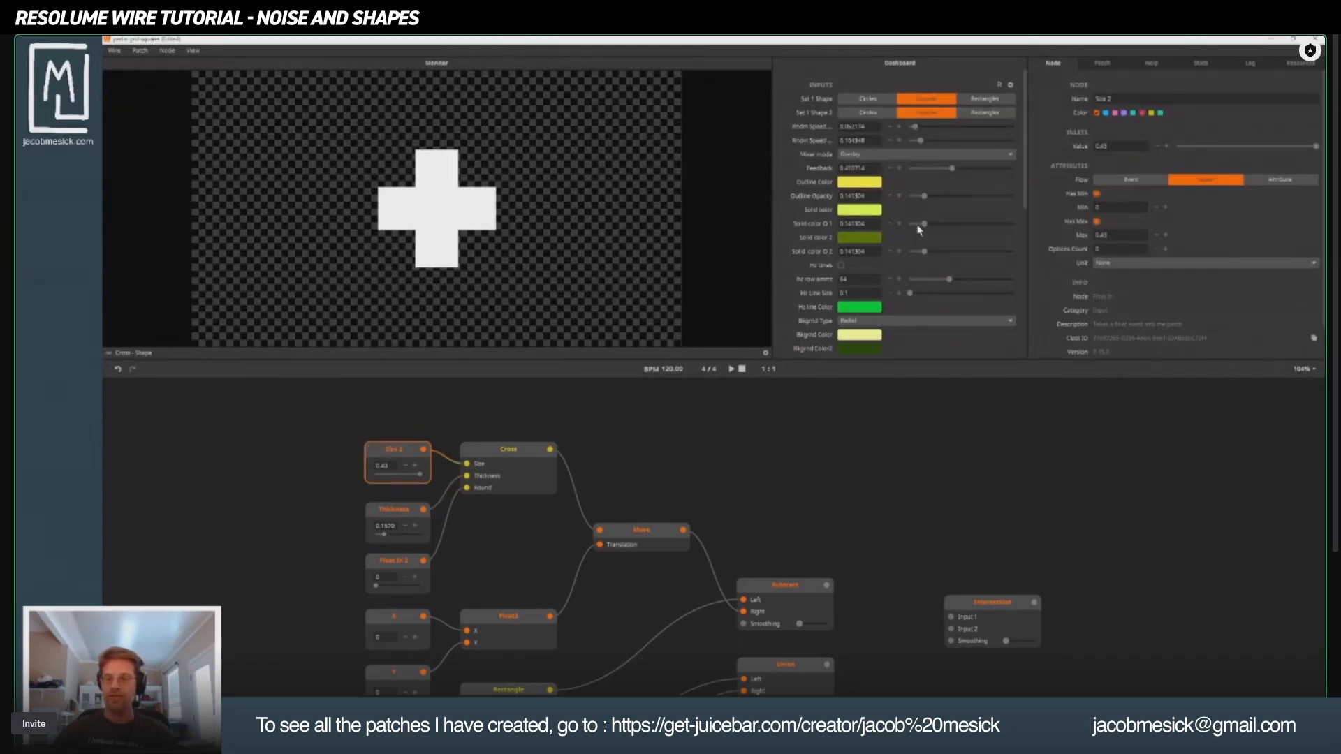
pyautogui.doubleClick(1131, 234)
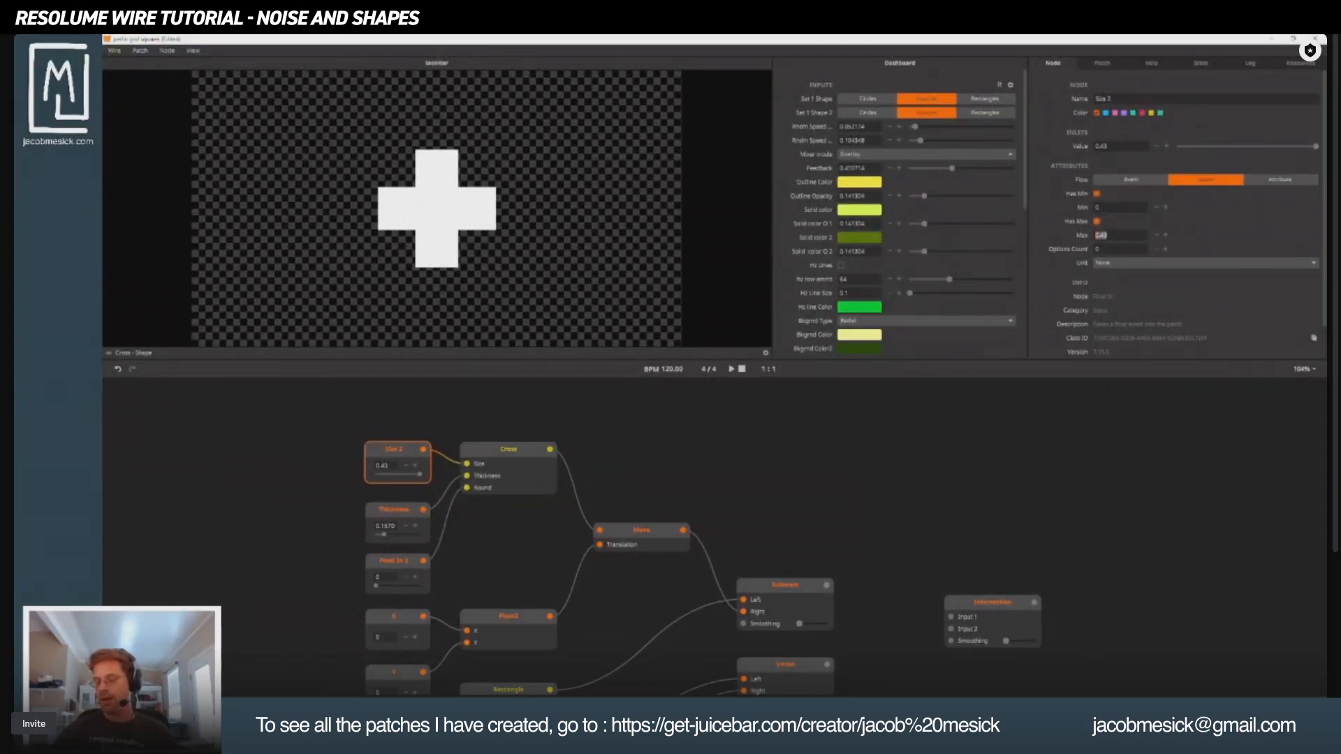
pyautogui.write('1')
pyautogui.press('Return')
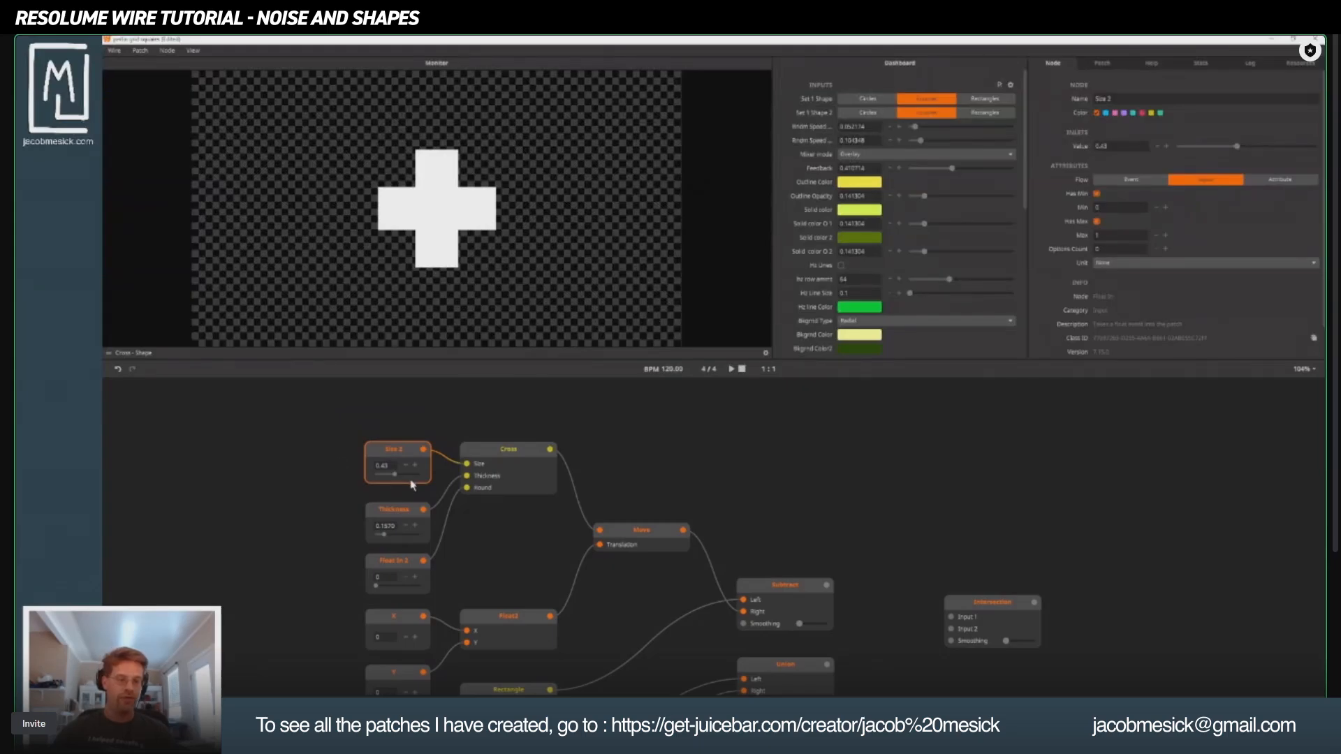
pyautogui.moveTo(400, 480)
pyautogui.mouseDown()
pyautogui.moveTo(433, 479)
pyautogui.moveTo(409, 470)
pyautogui.mouseUp()
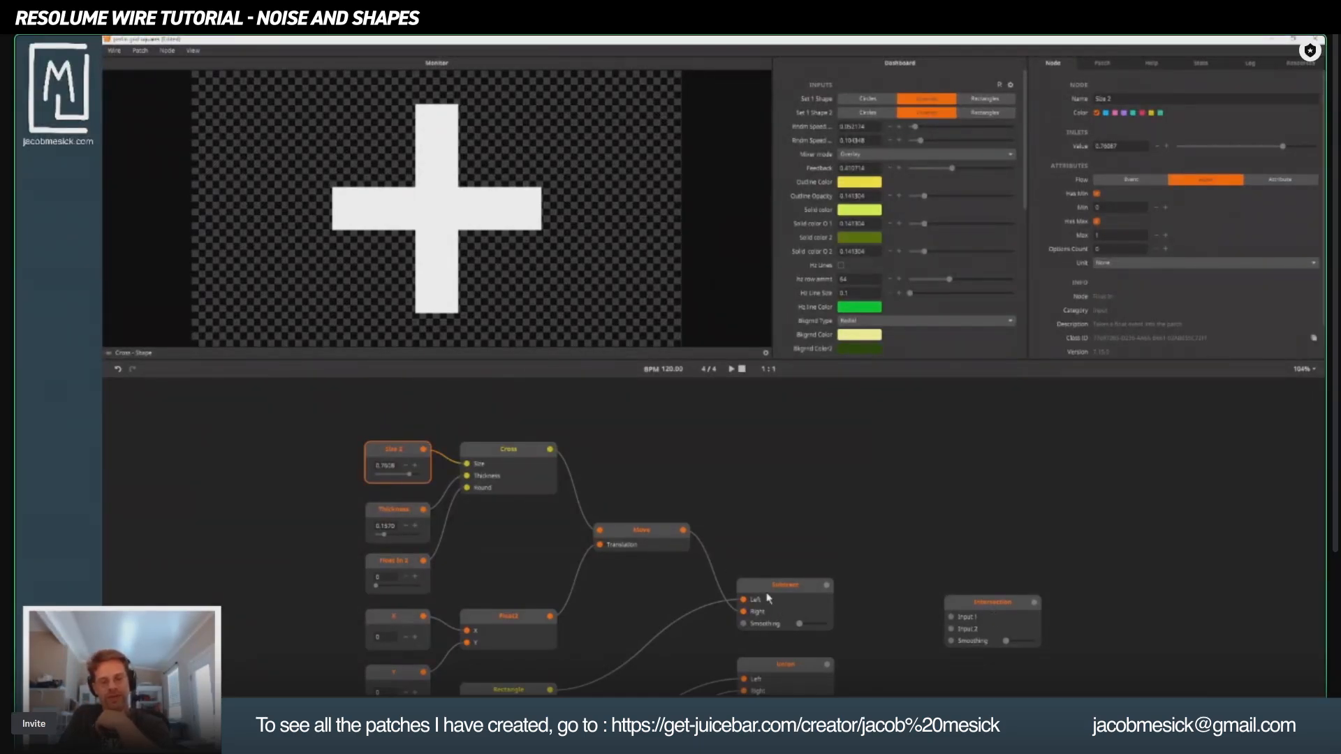
# Connect the Cross output to Input 1 of the Intersection node and display the Intersection in the monitor.
pyautogui.click(531, 456)
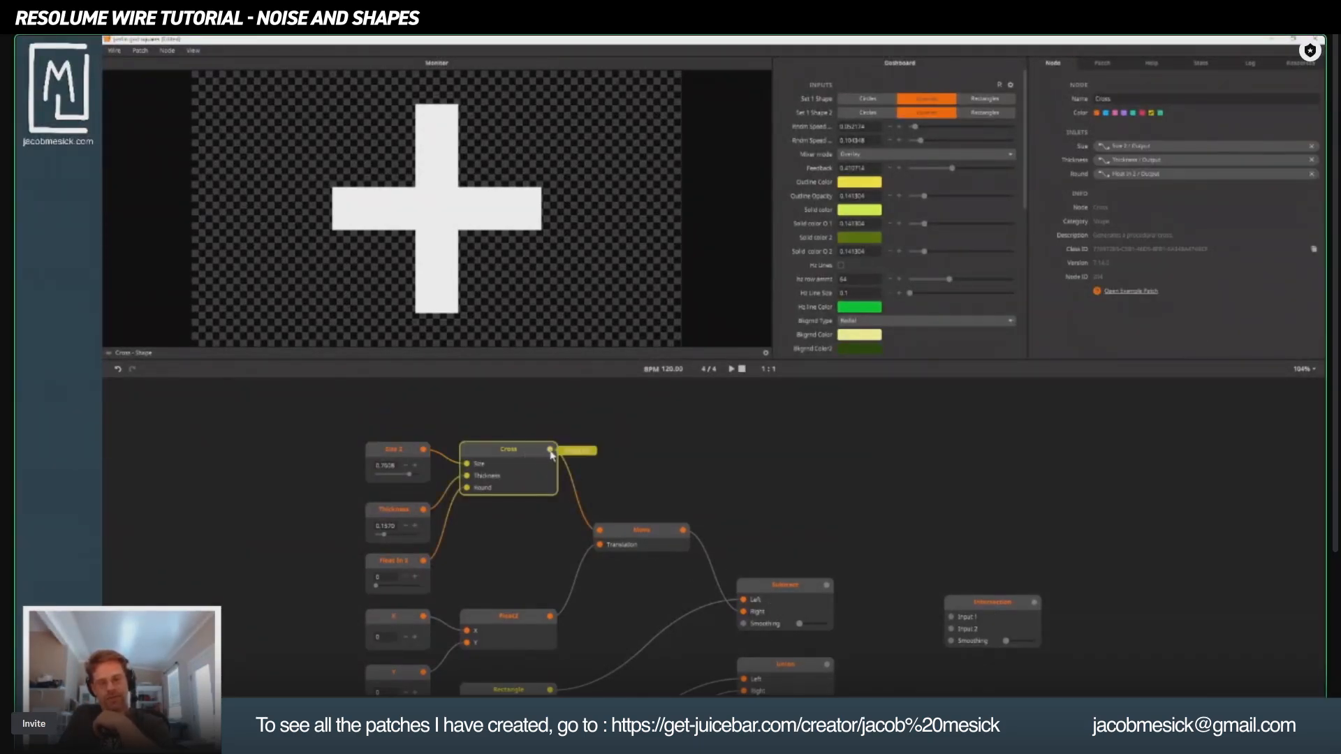
pyautogui.moveTo(550, 449); pyautogui.dragTo(987, 550)
pyautogui.click(974, 604)
pyautogui.moveTo(997, 598); pyautogui.dragTo(868, 474)
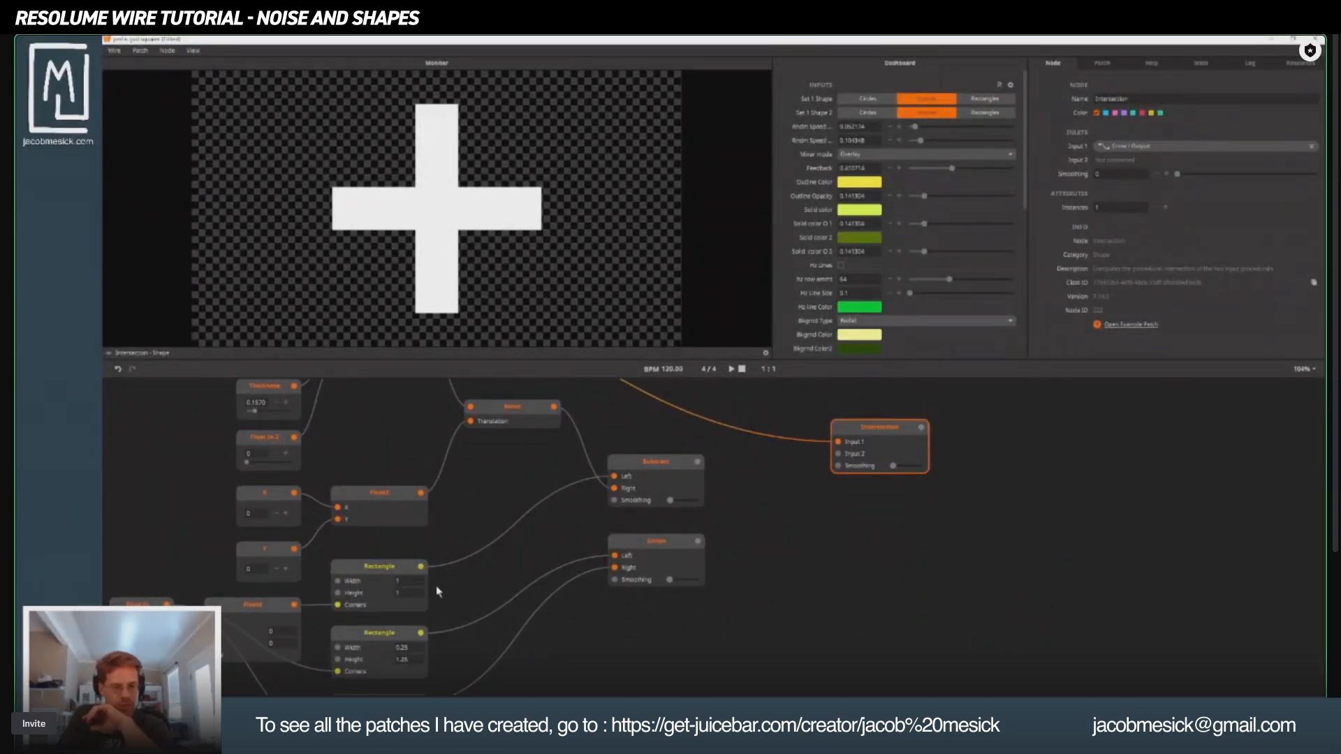
# Add a Heart node in the free space above the Move node and connect it to Input 2 of the Intersection.
pyautogui.moveTo(397, 623); pyautogui.dragTo(385, 695)
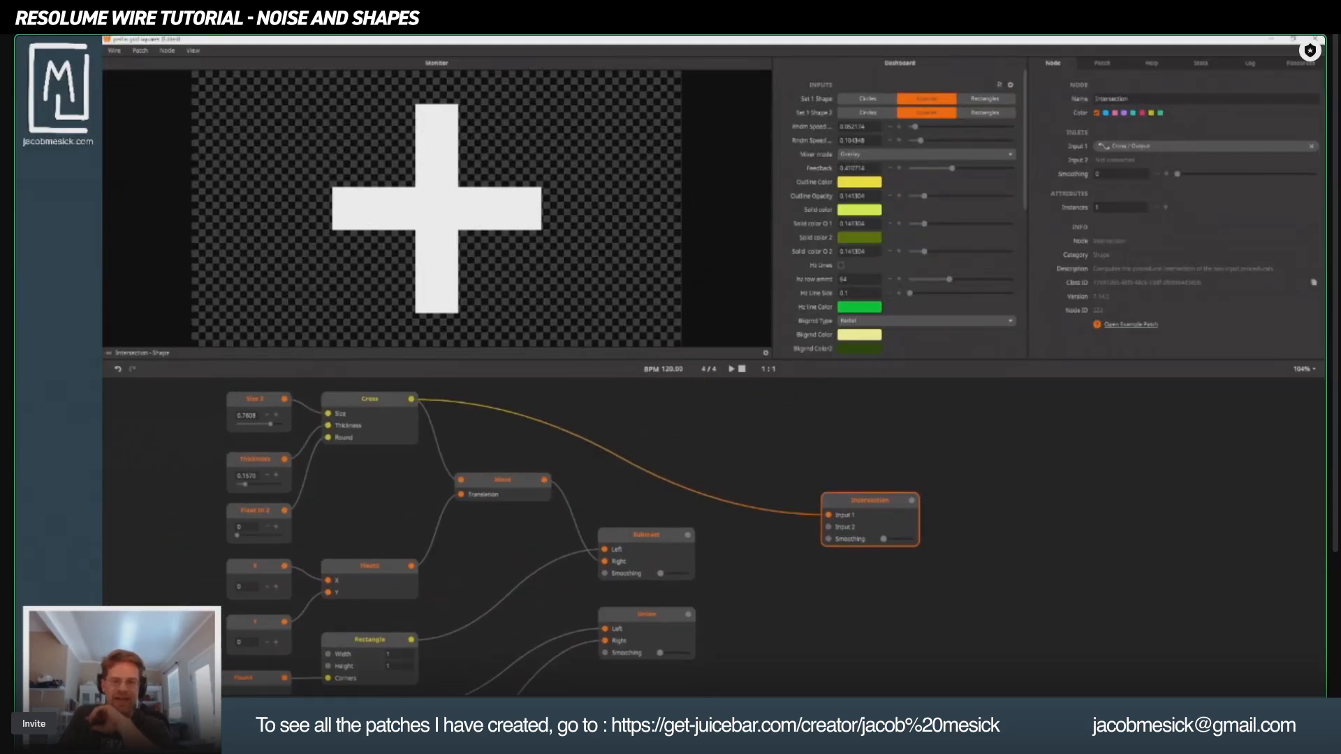
pyautogui.moveTo(531, 481); pyautogui.dragTo(504, 588)
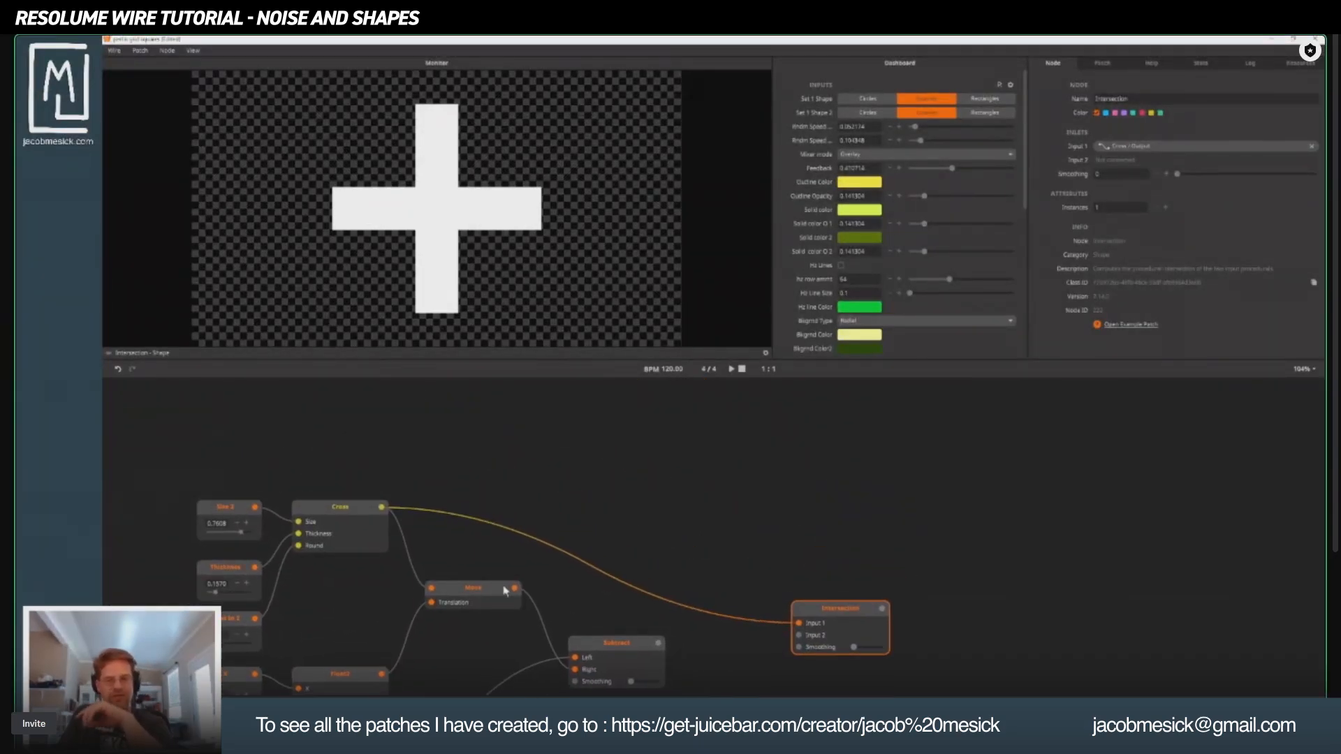
pyautogui.doubleClick(766, 445)
pyautogui.write('heart')
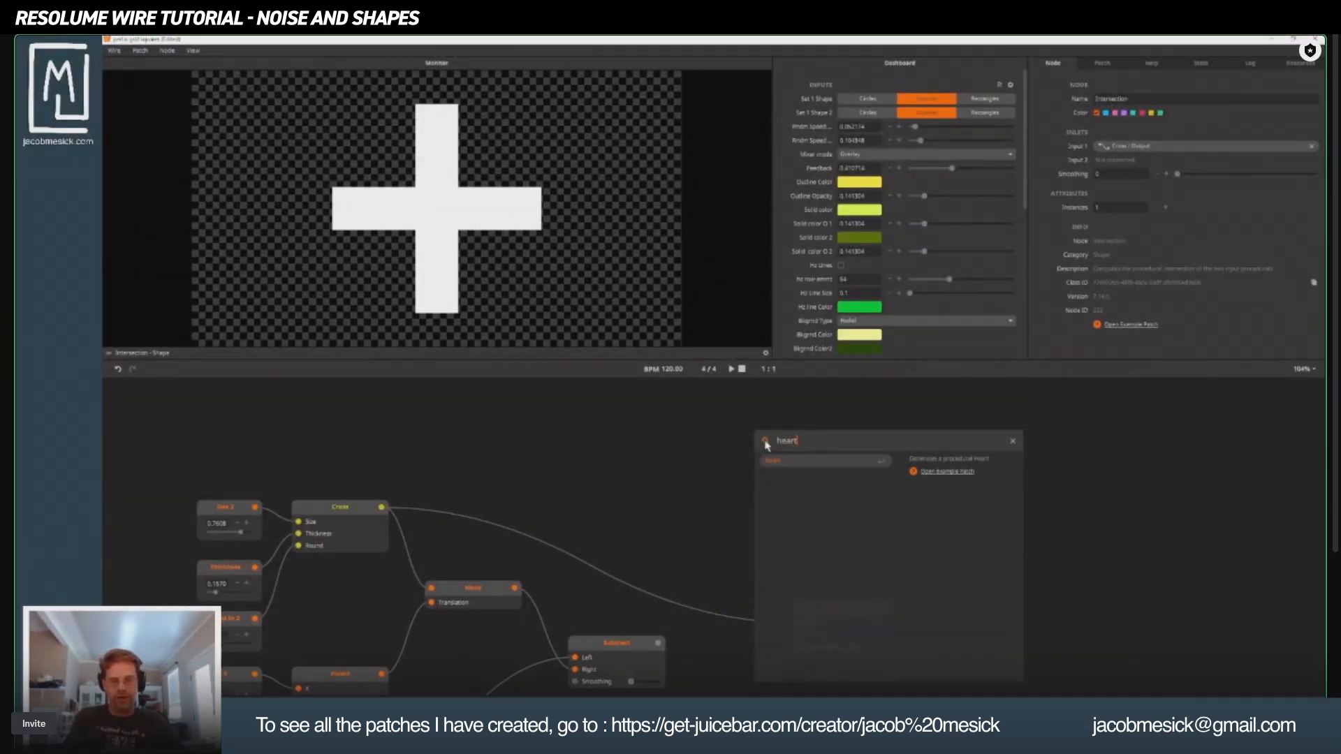
pyautogui.press('Return')
pyautogui.moveTo(787, 447); pyautogui.dragTo(799, 635)
pyautogui.click(838, 613)
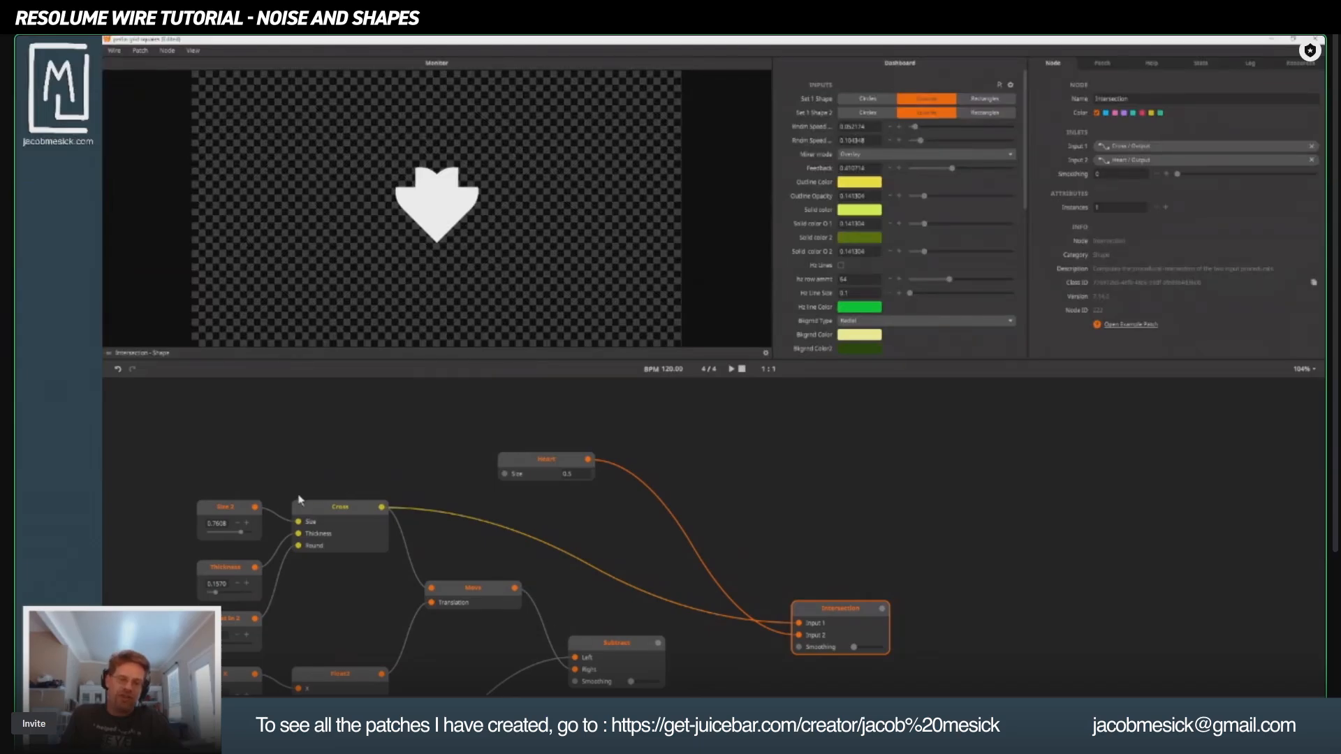
# Preview the Cross and the Heart individually, and compare them with their Intersection.
pyautogui.click(323, 523)
pyautogui.click(562, 464)
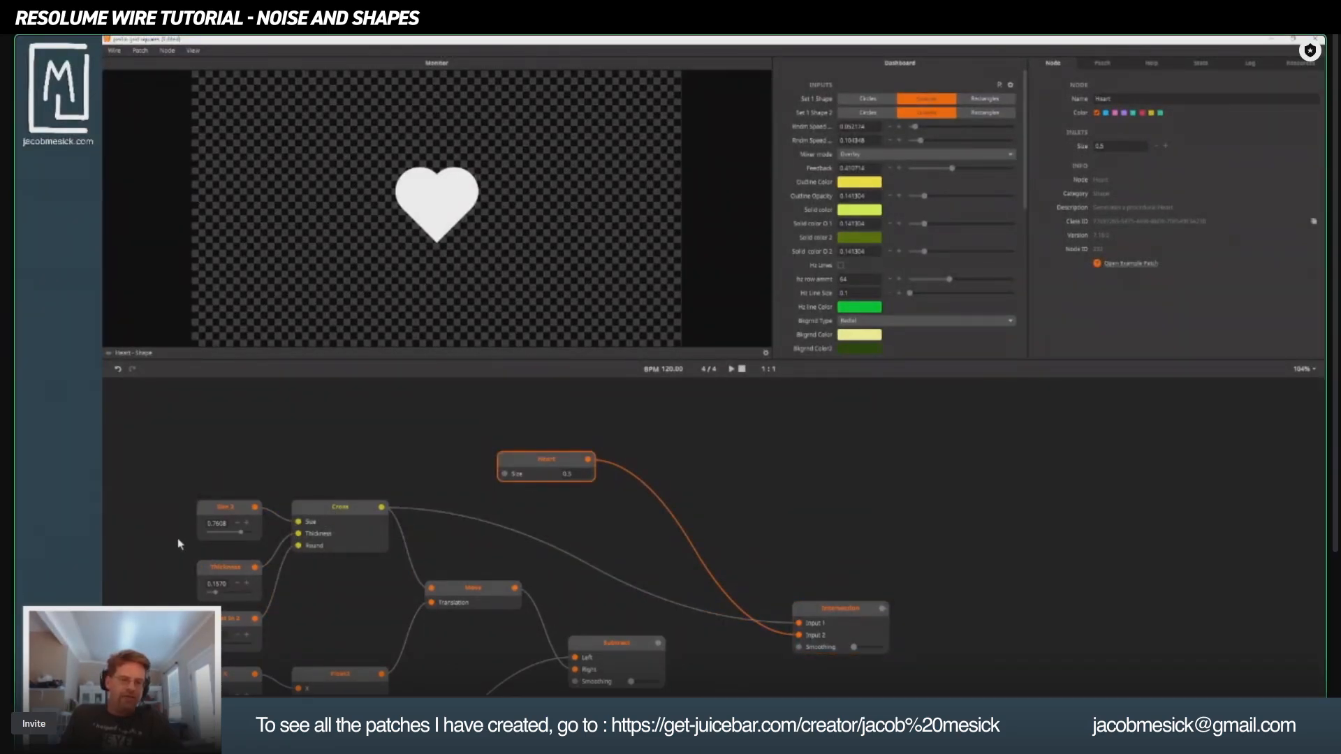
pyautogui.click(864, 613)
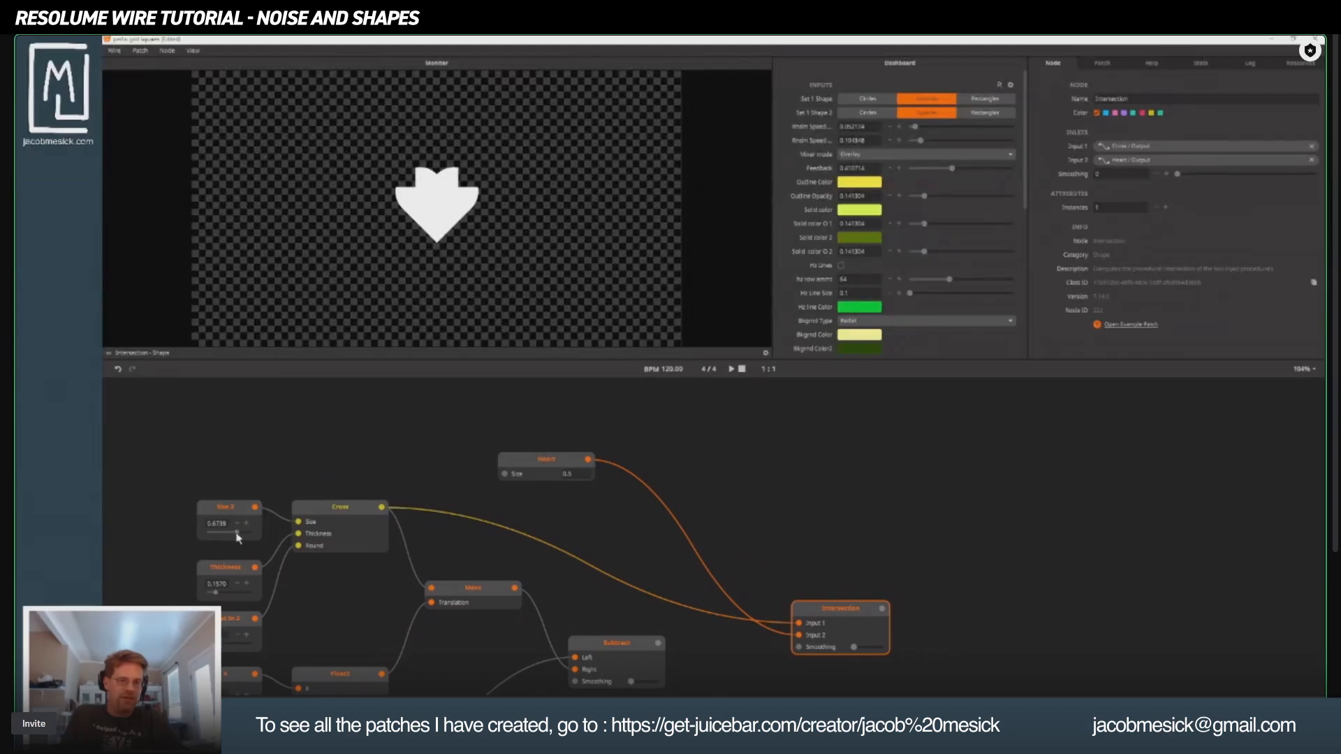
# Set the cross's size to 1 and thickness to about 0.08, and the heart's size to 1.3.
pyautogui.moveTo(222, 534); pyautogui.dragTo(273, 534)
pyautogui.moveTo(218, 593); pyautogui.dragTo(212, 592)
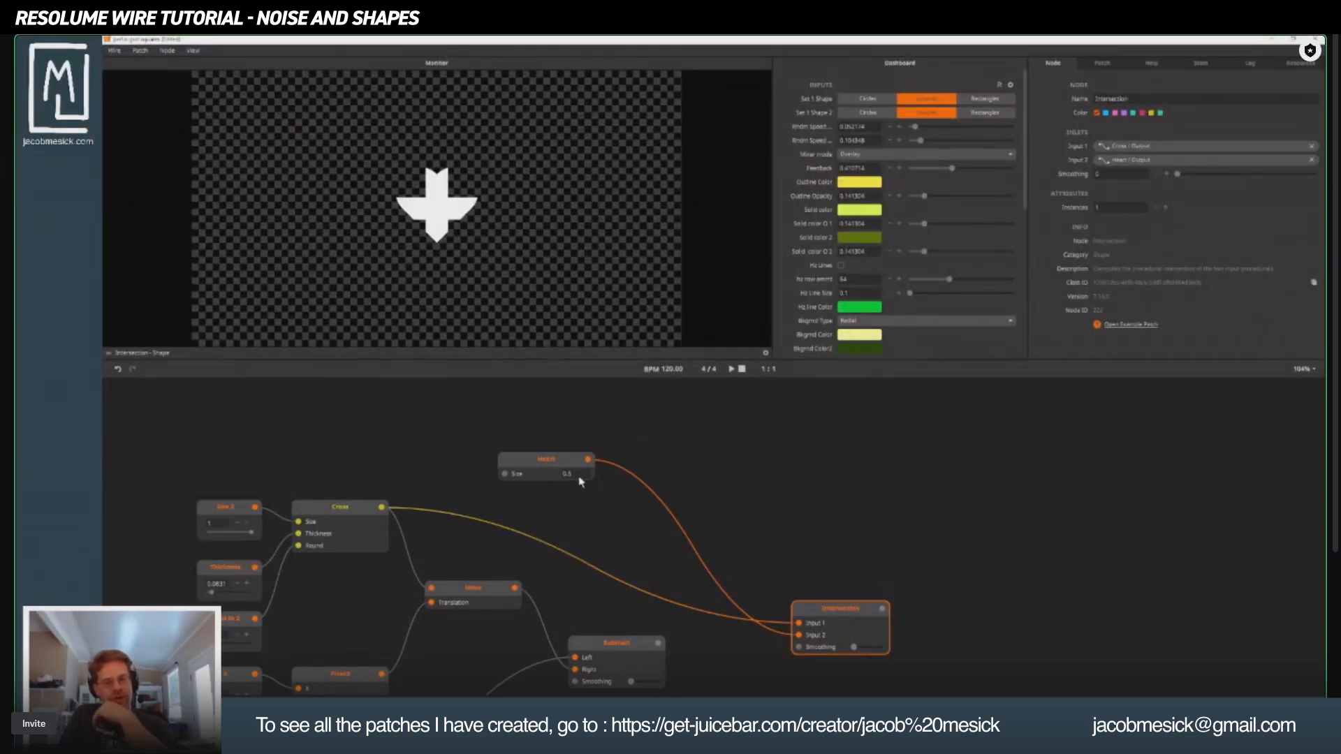
pyautogui.moveTo(577, 476); pyautogui.dragTo(415, 100)
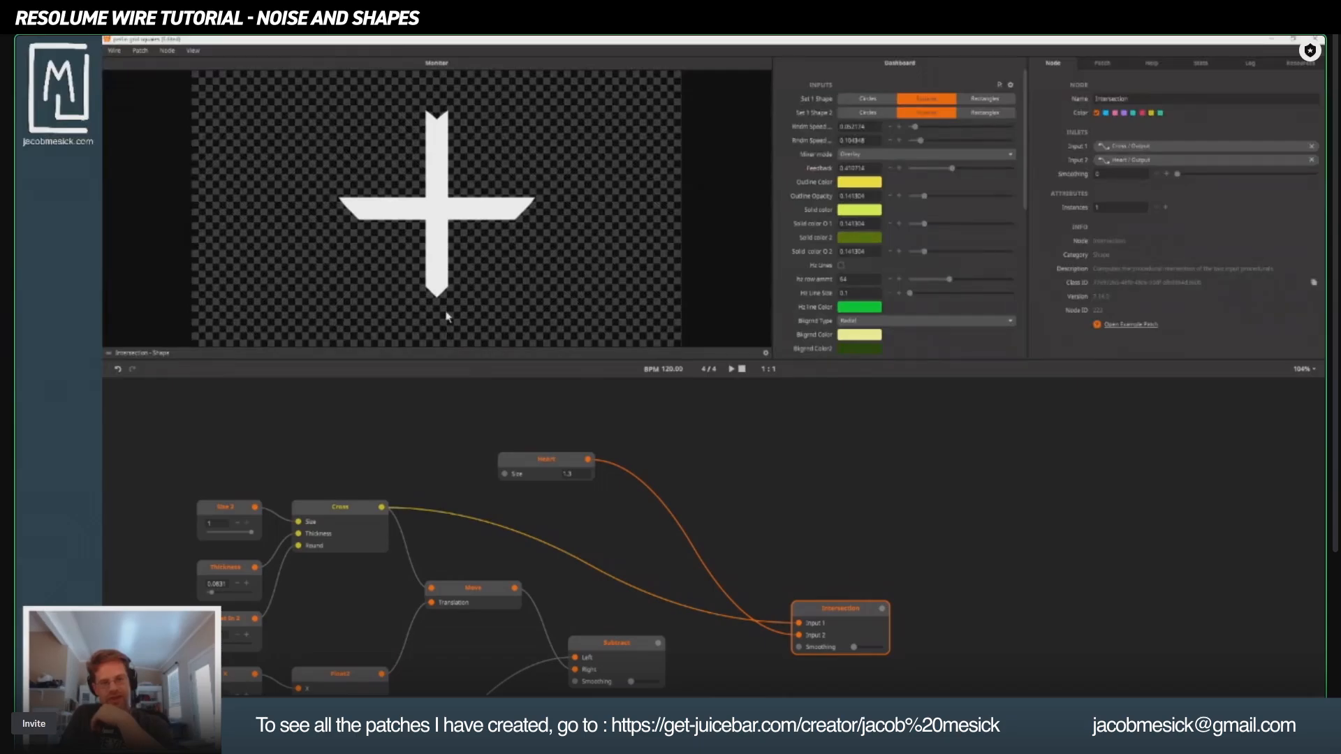
# Add a Shape Render node in line with the Heart node and connect the Heart output to its shape inlet.
pyautogui.doubleClick(846, 522)
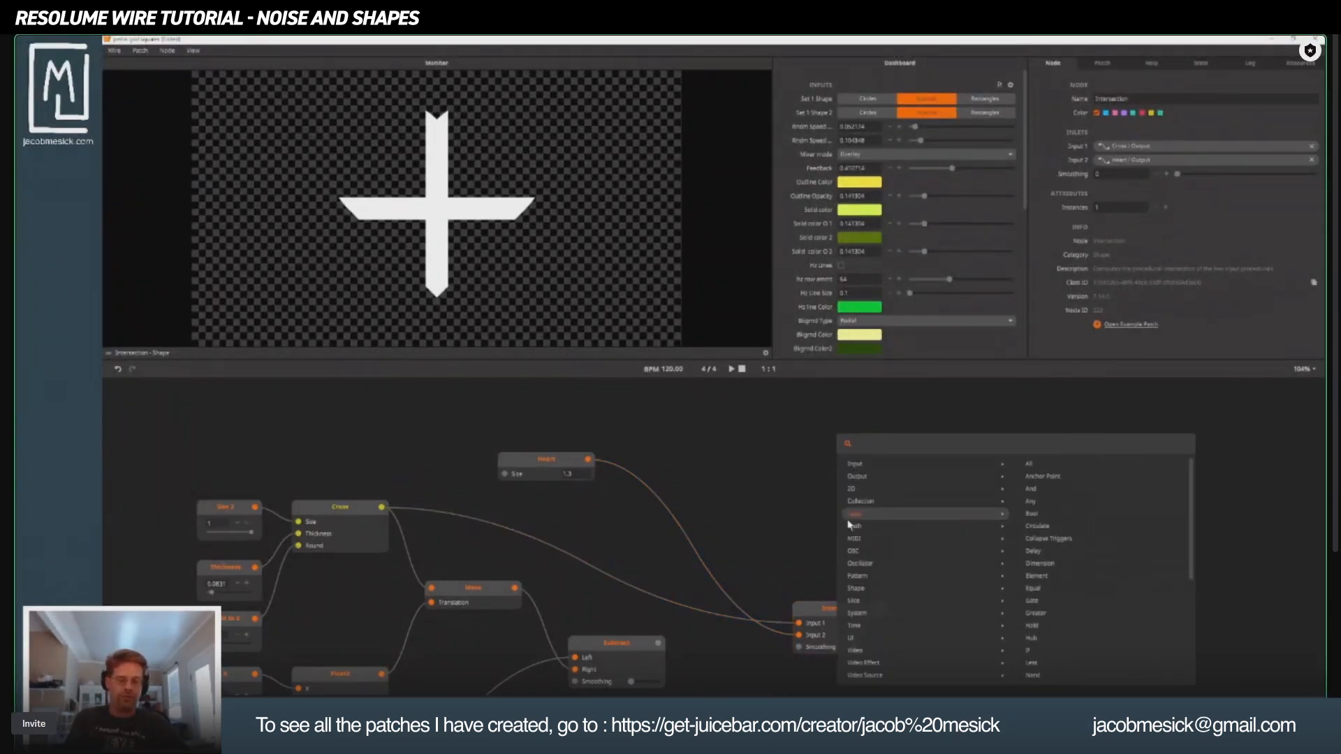
pyautogui.write('sha')
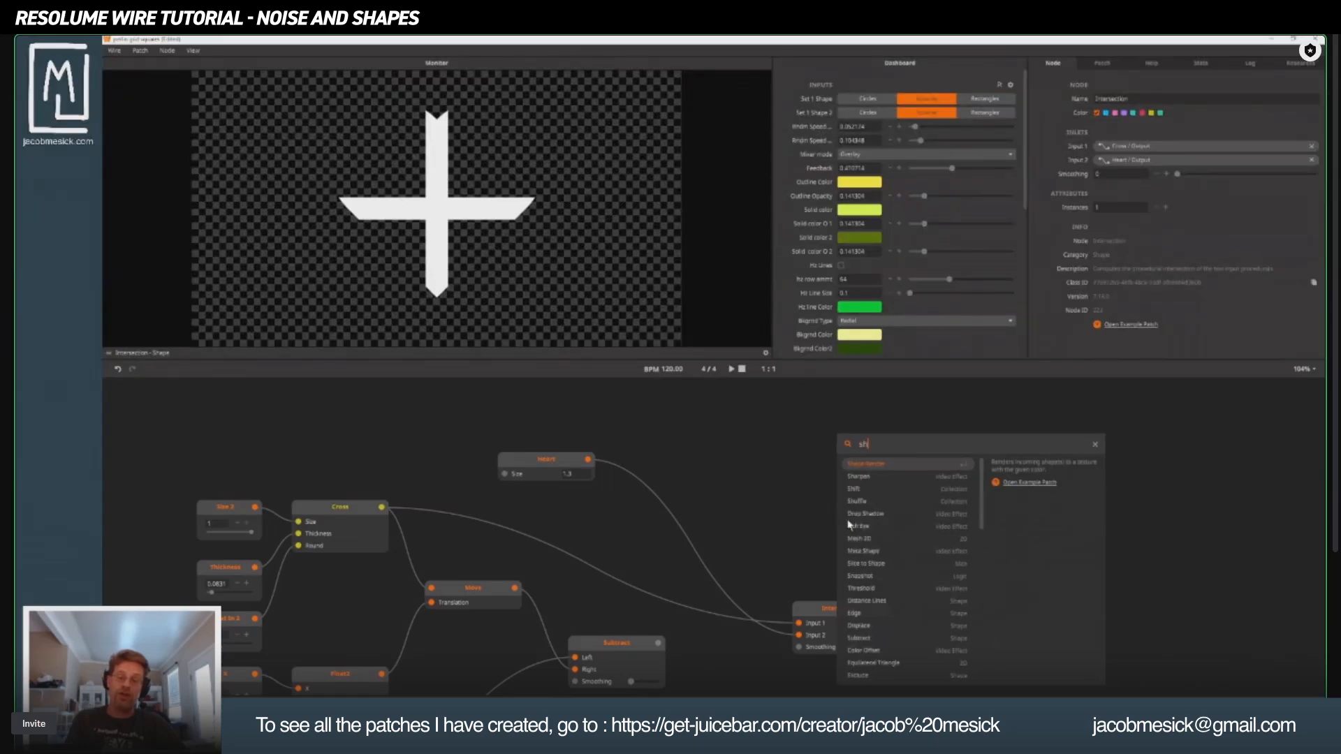
pyautogui.click(892, 466)
pyautogui.moveTo(862, 525); pyautogui.dragTo(796, 468)
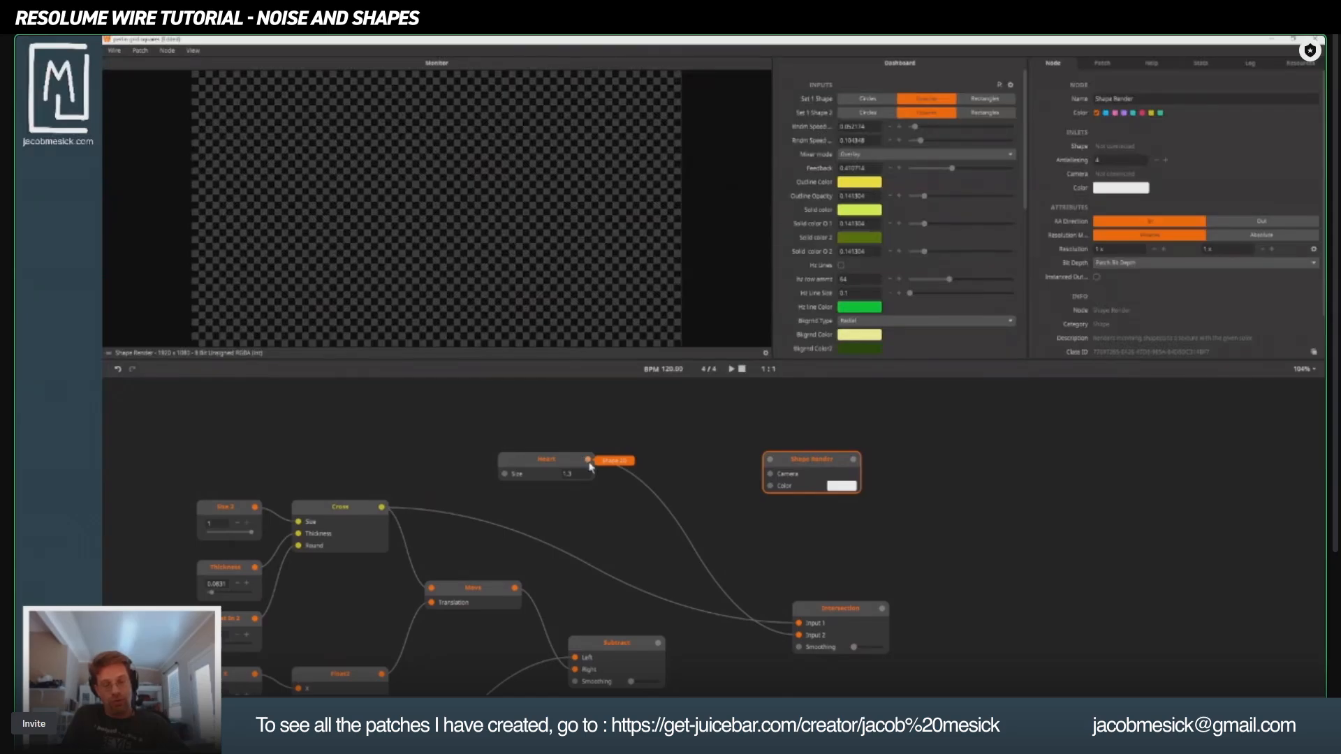
pyautogui.moveTo(588, 460); pyautogui.dragTo(772, 460)
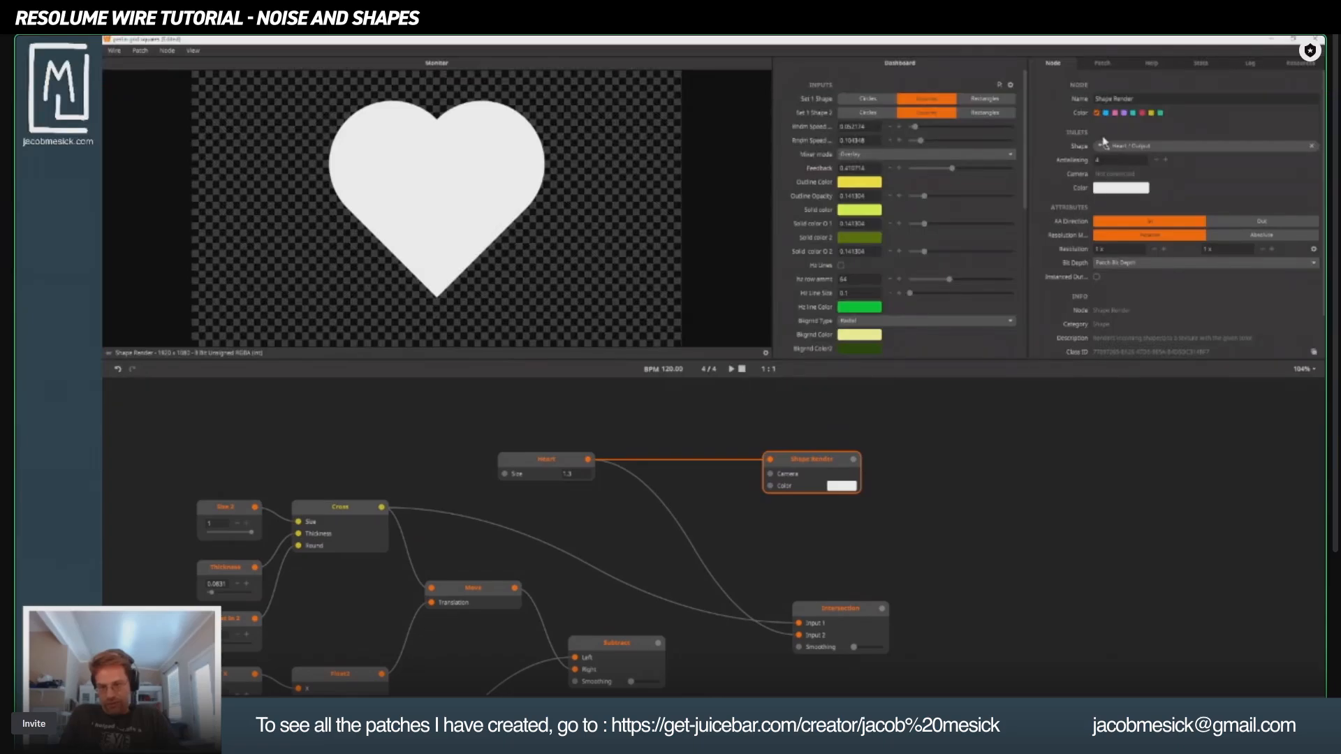
# Try a much higher antialiasing value on the Shape Render node and set the antialiasing to 0.
pyautogui.click(1109, 161)
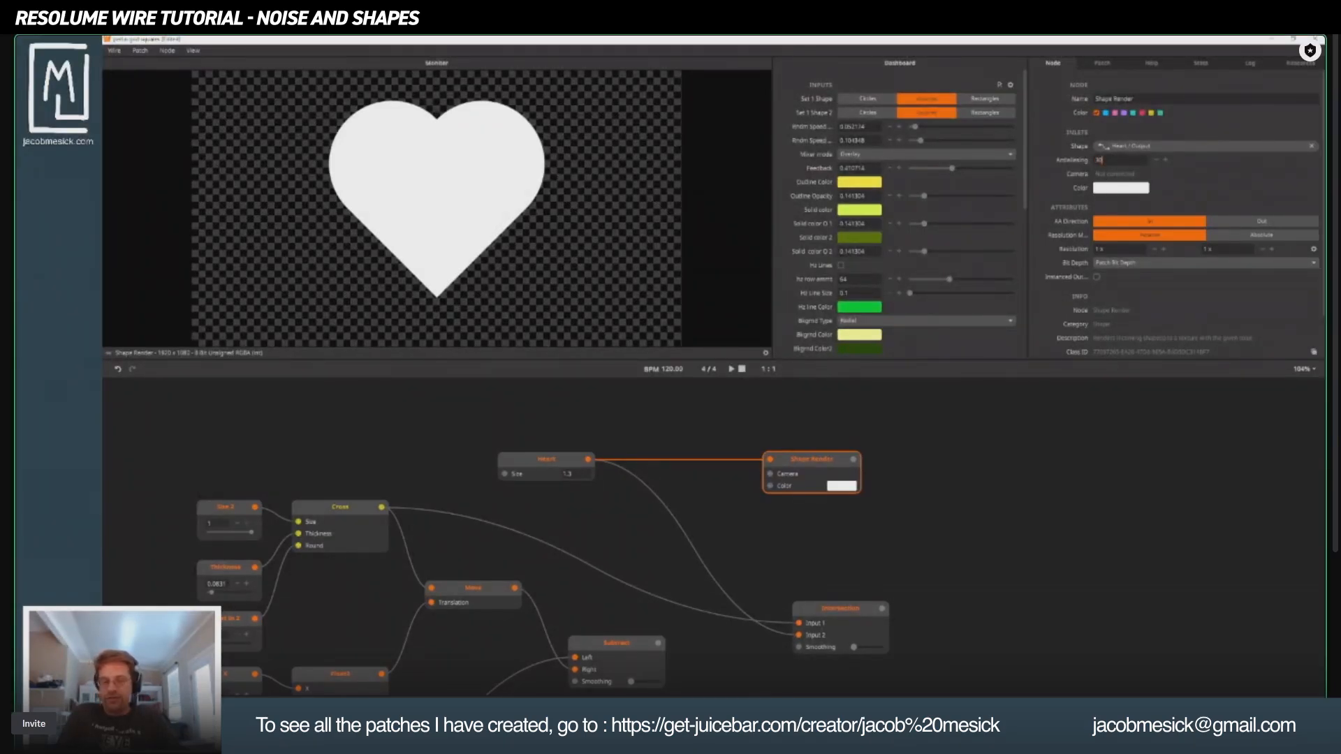
pyautogui.press('Return')
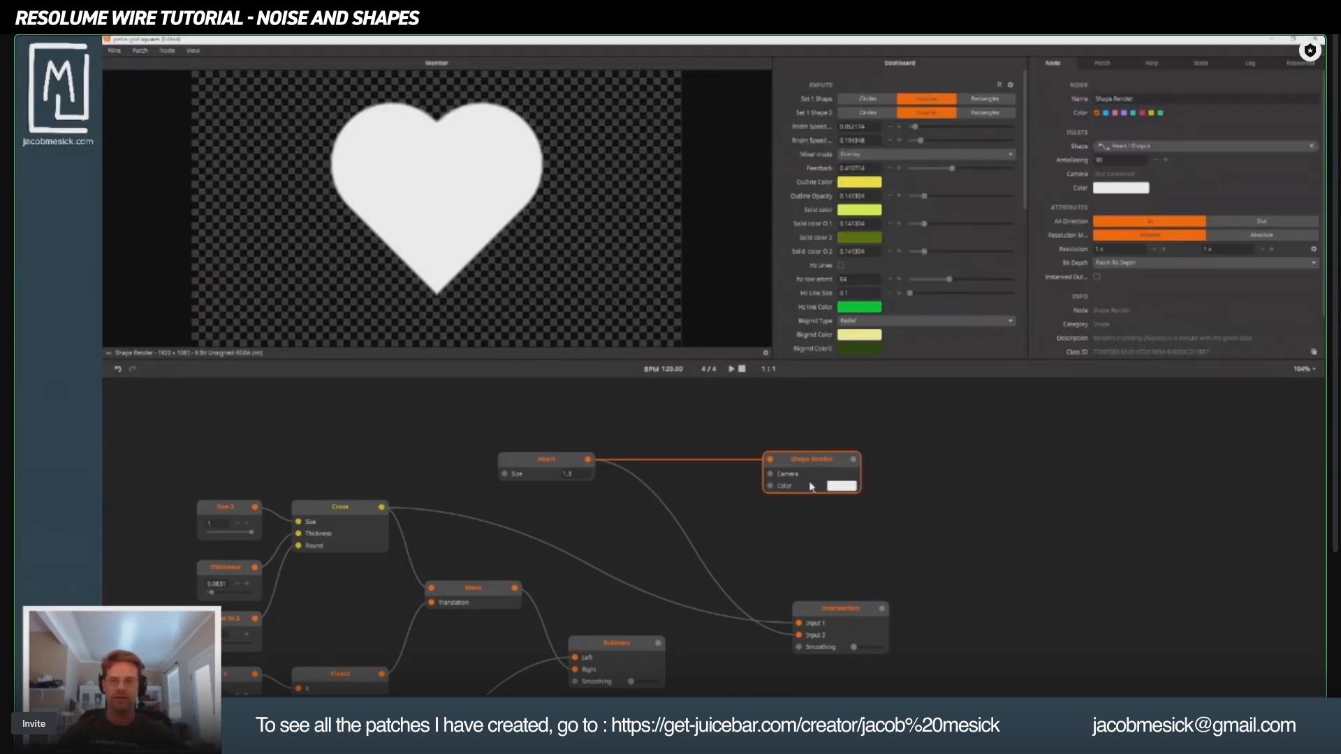
pyautogui.click(1097, 159)
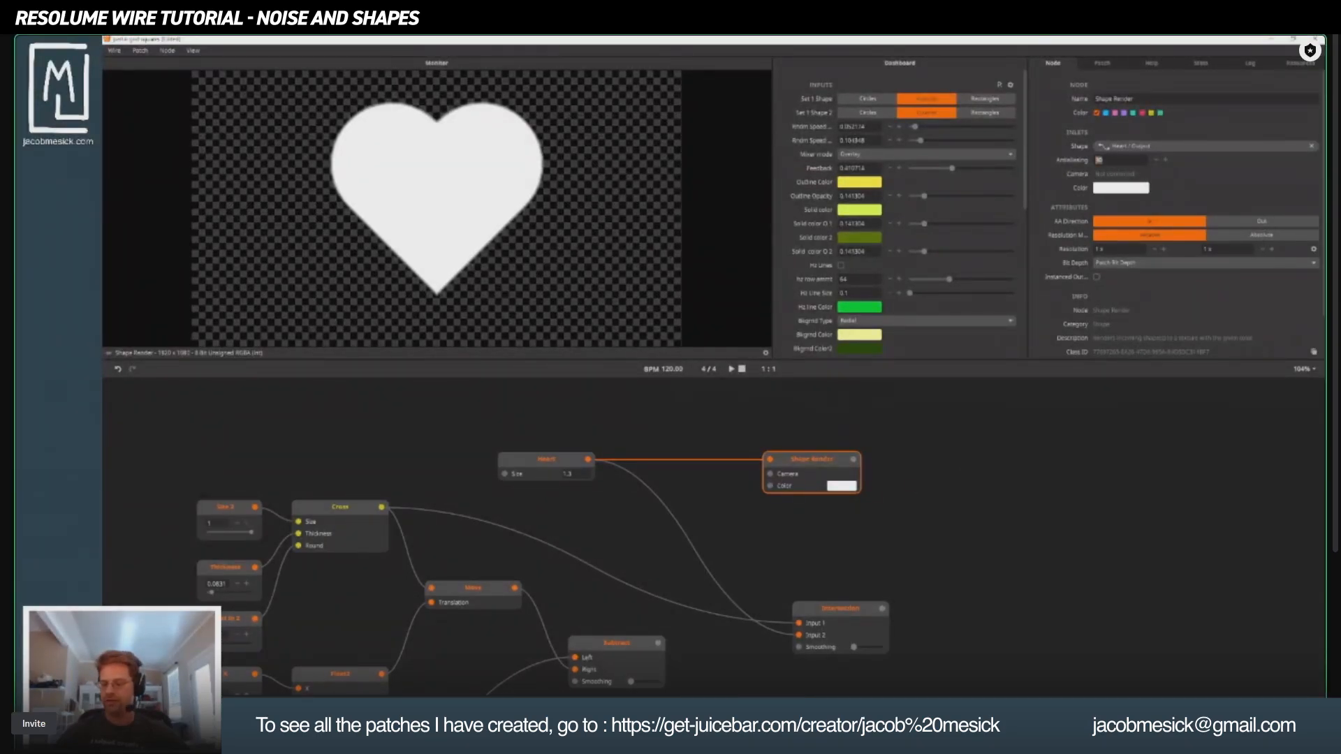
pyautogui.click(1097, 159)
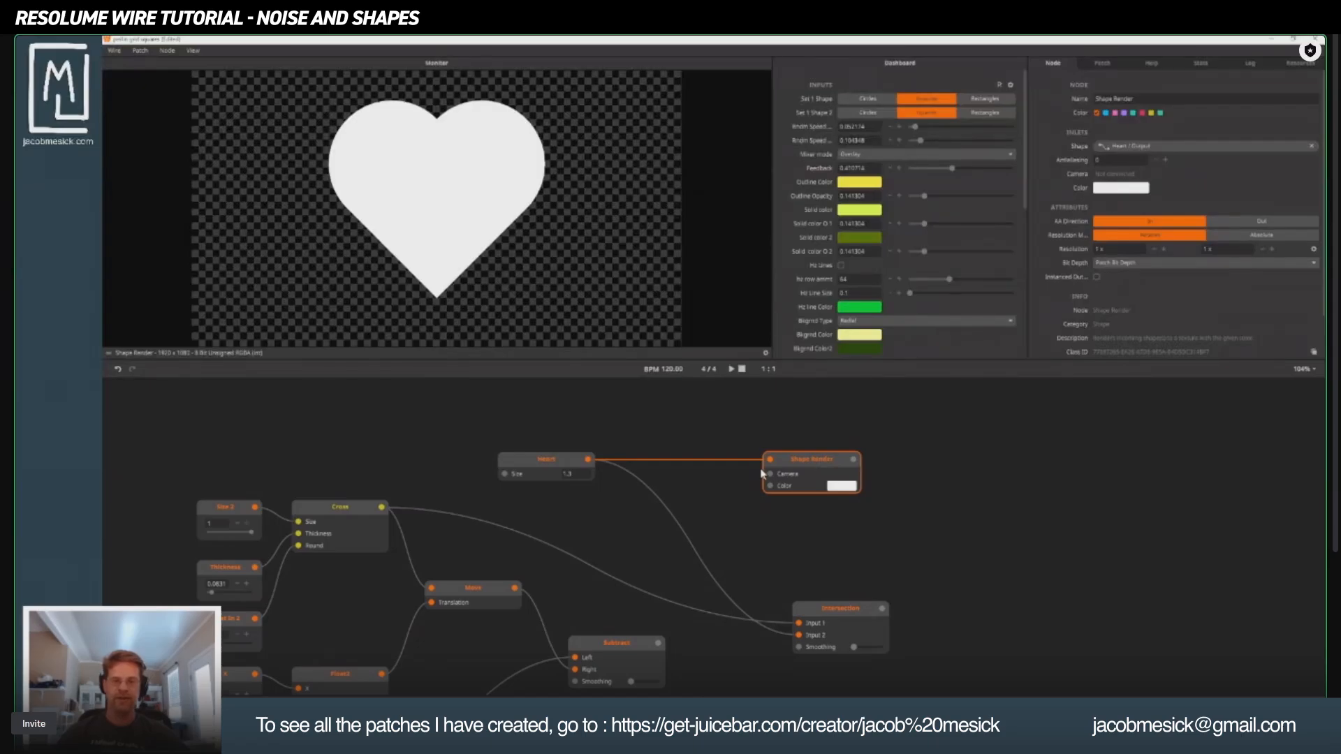
# Move the Shape Render closer to the Heart and feed its Camera inlet from a new Camera 2D node placed below the Heart.
pyautogui.moveTo(806, 461); pyautogui.dragTo(775, 461)
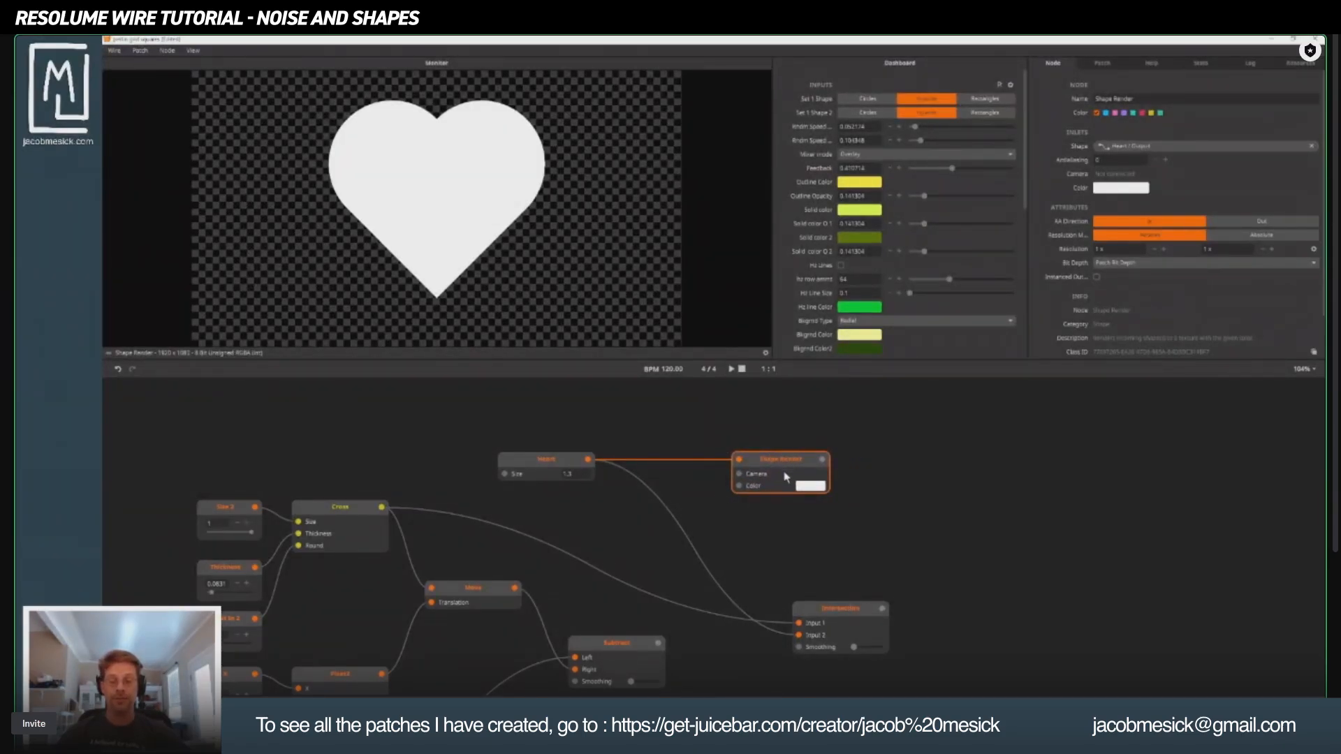
pyautogui.rightClick(740, 478)
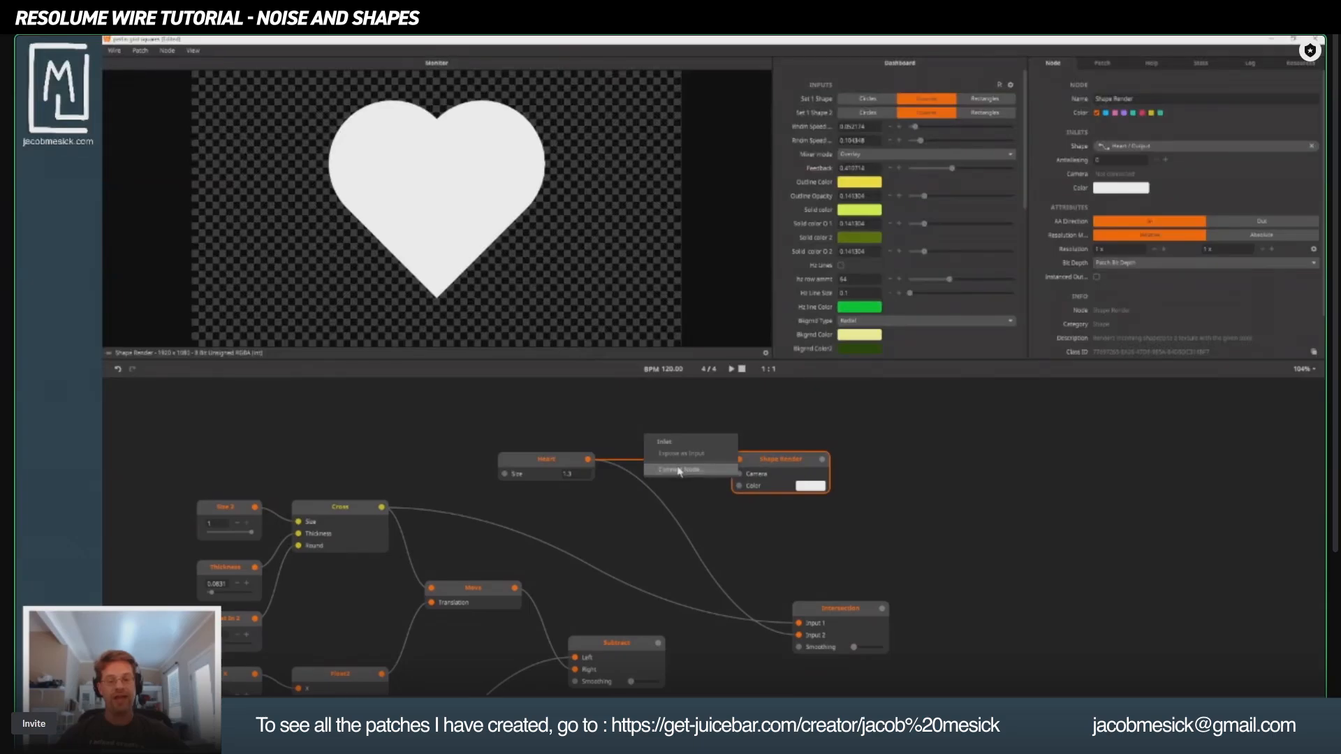
pyautogui.click(721, 515)
pyautogui.moveTo(740, 473); pyautogui.dragTo(576, 496)
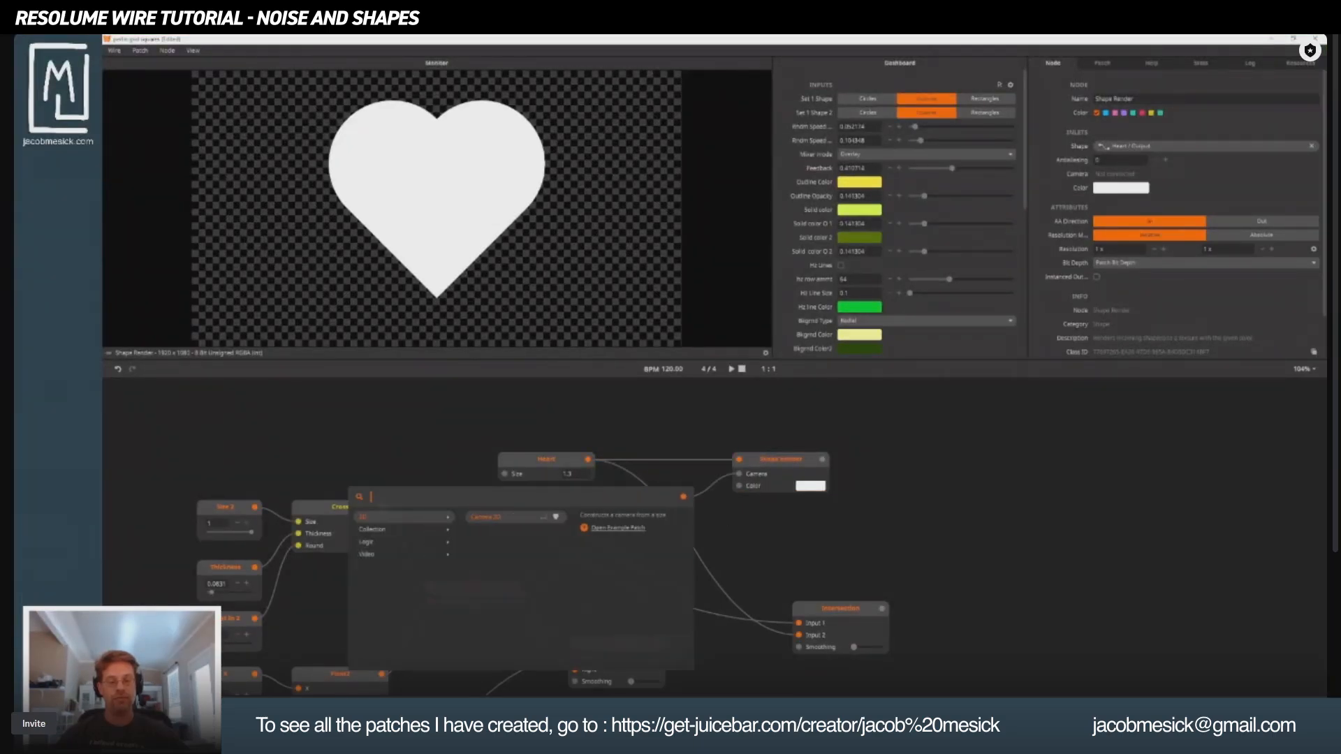
pyautogui.click(491, 518)
pyautogui.moveTo(567, 501); pyautogui.dragTo(597, 511)
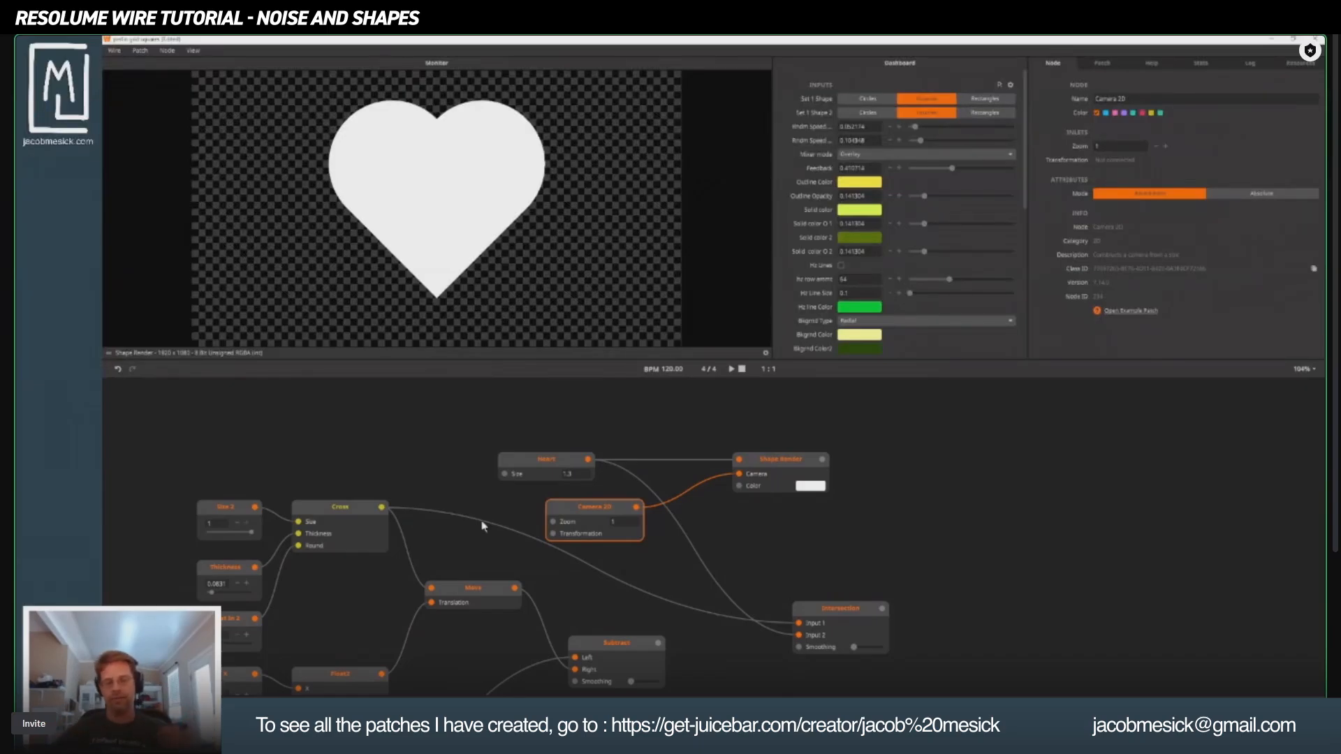
# Set the Camera 2D zoom to 0.8, placing that node just below the Heart and the Shape Render farther away from both.
pyautogui.moveTo(589, 511); pyautogui.dragTo(648, 535)
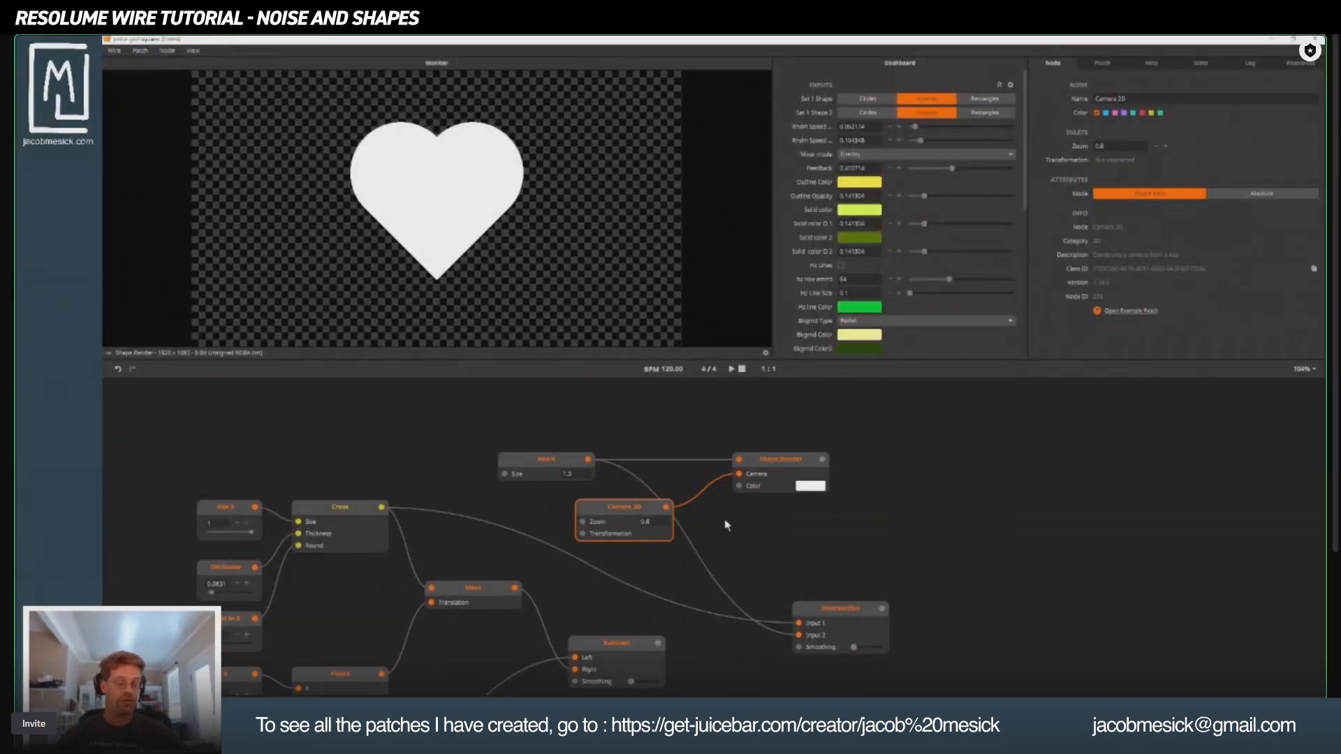
pyautogui.moveTo(754, 470); pyautogui.dragTo(804, 477)
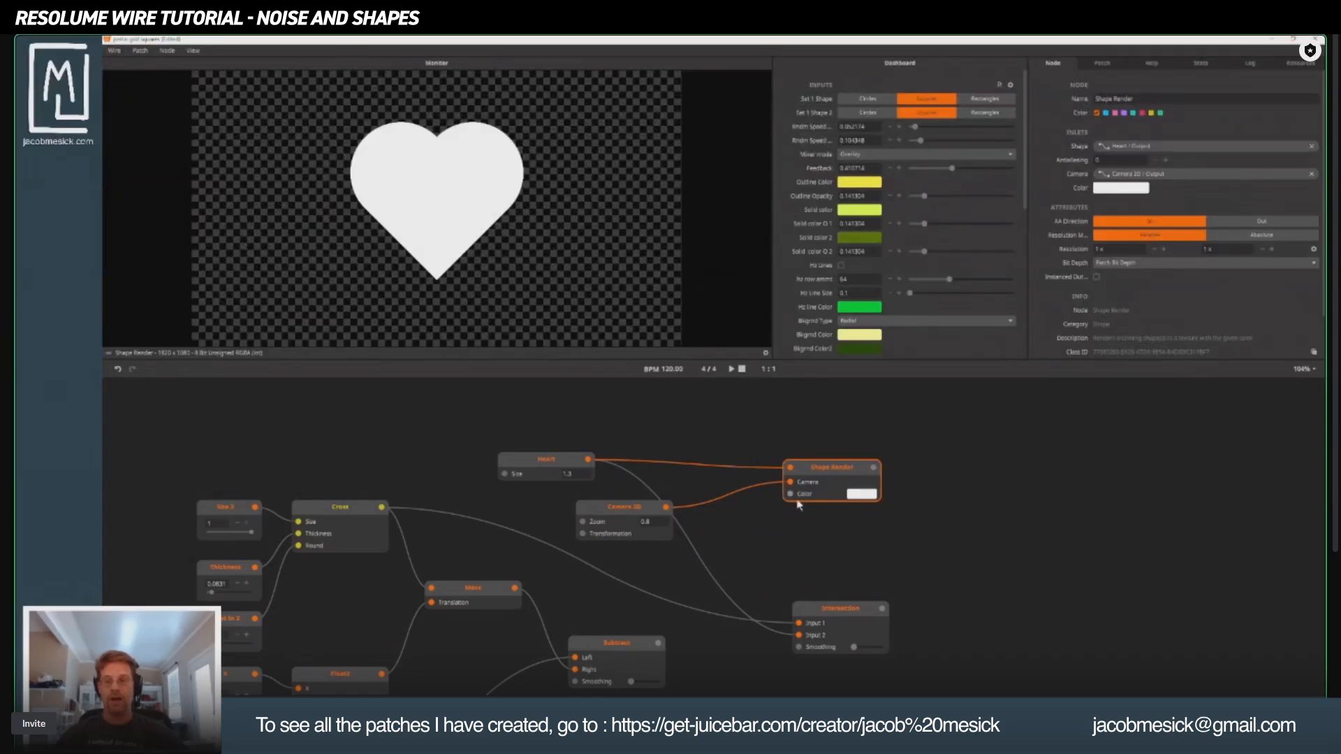
pyautogui.moveTo(792, 500)
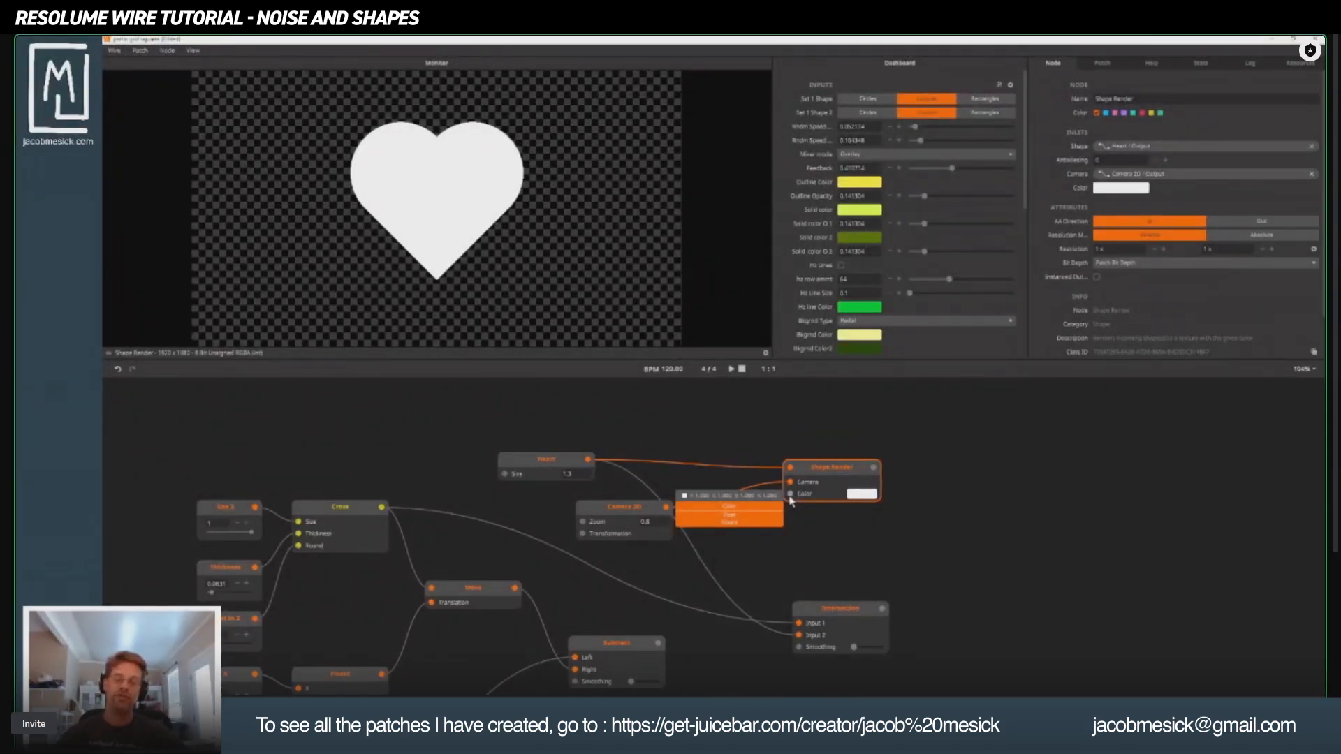
pyautogui.moveTo(609, 518); pyautogui.dragTo(556, 499)
# Change the Shape Render node's color to orange.
pyautogui.click(840, 477)
pyautogui.click(861, 495)
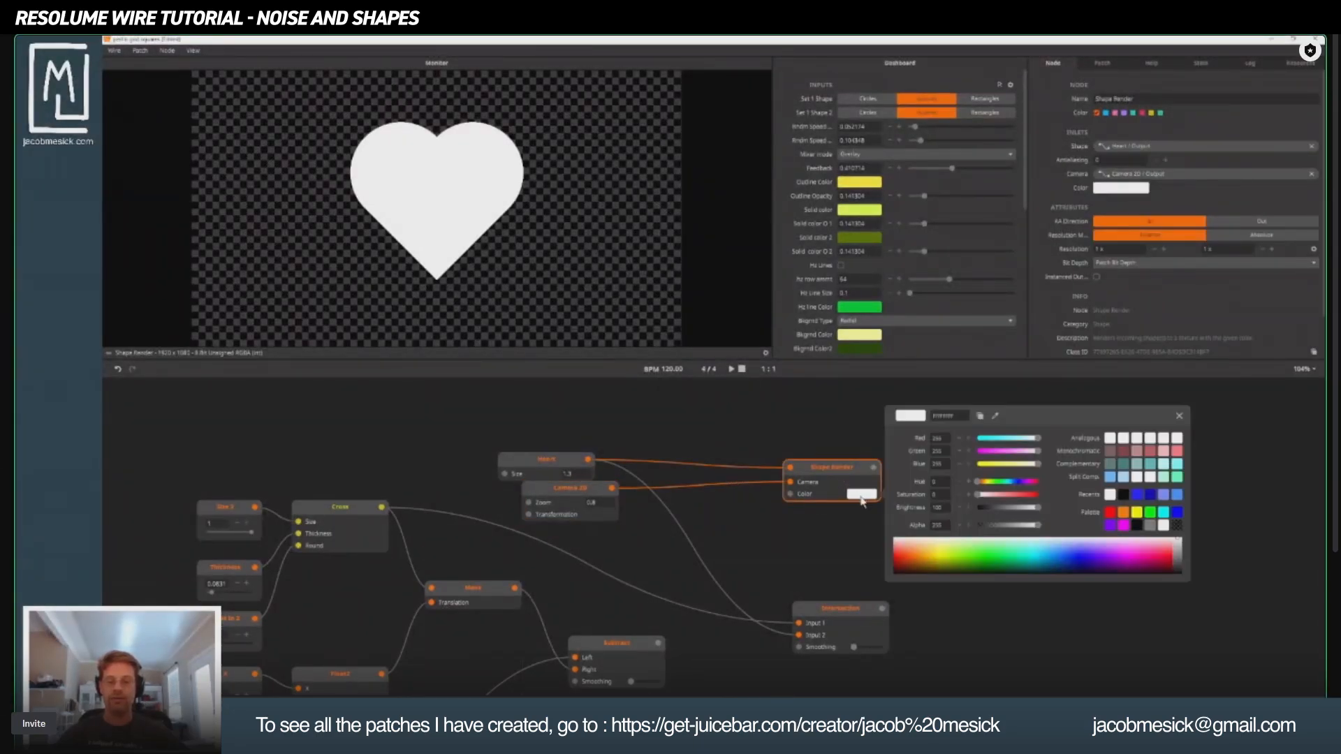
pyautogui.click(799, 442)
pyautogui.moveTo(788, 497)
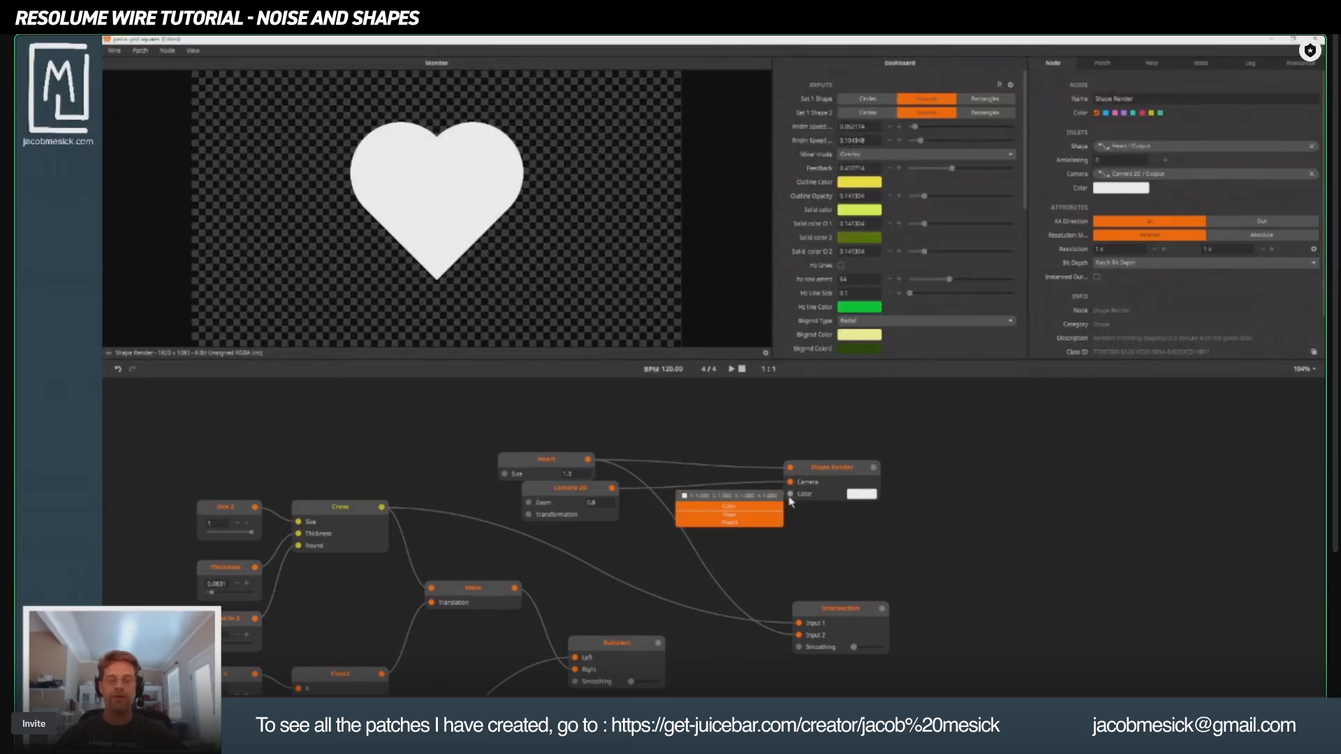
pyautogui.click(856, 496)
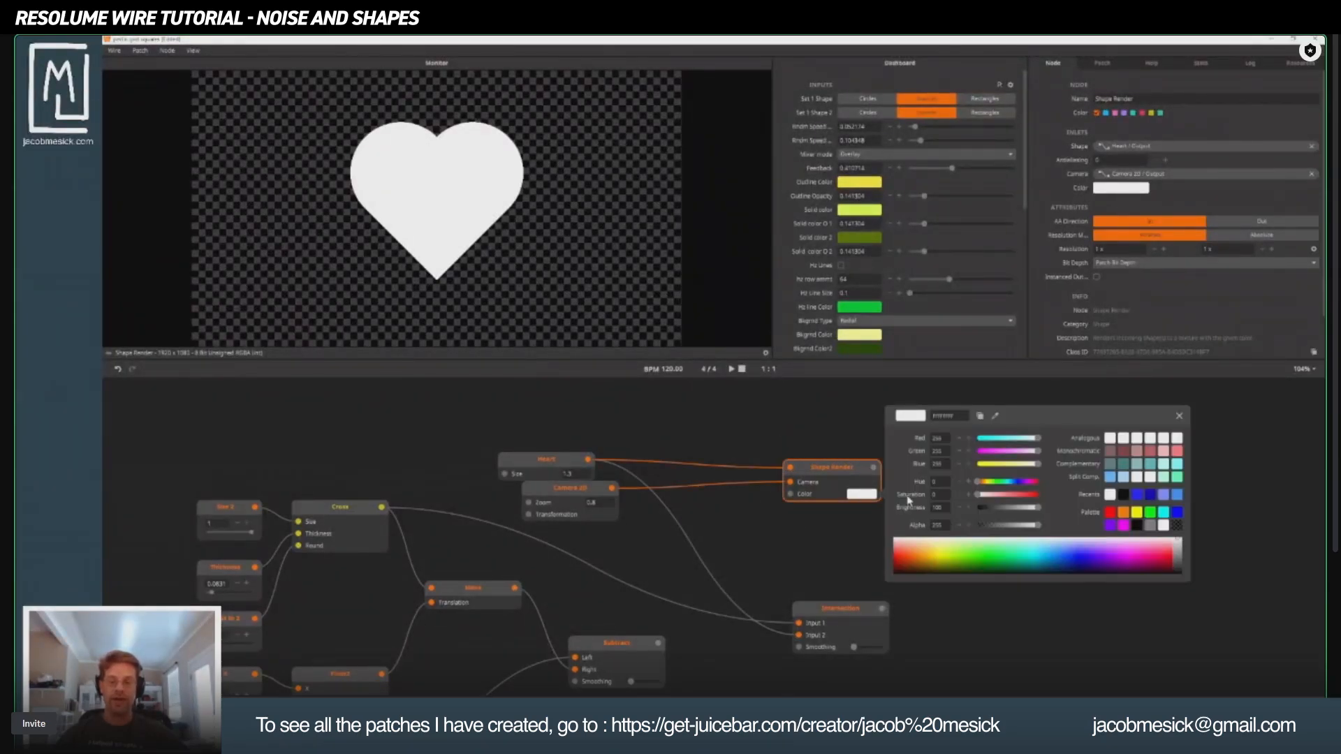
pyautogui.moveTo(928, 553); pyautogui.dragTo(912, 553)
pyautogui.click(749, 441)
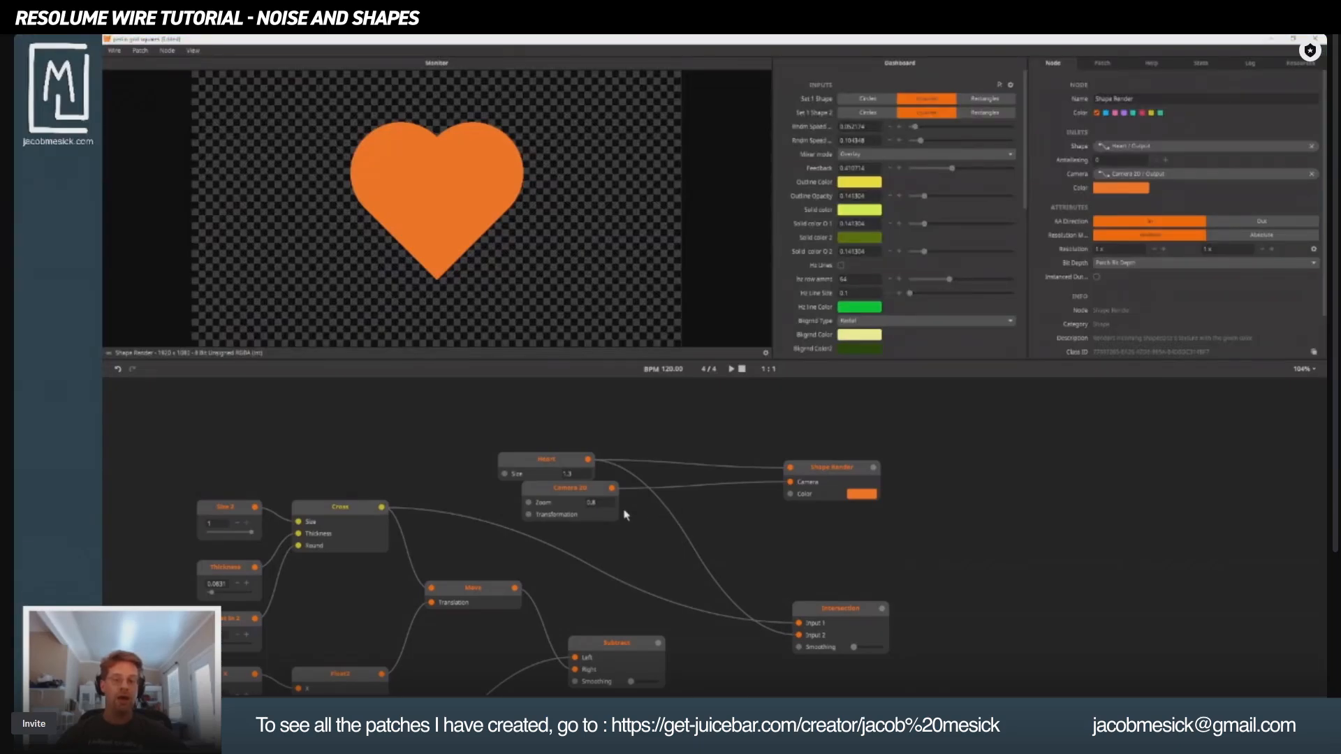
# Move the Camera 2D node closer to Shape Render and add a Join node beyond it.
pyautogui.moveTo(583, 497); pyautogui.dragTo(707, 498)
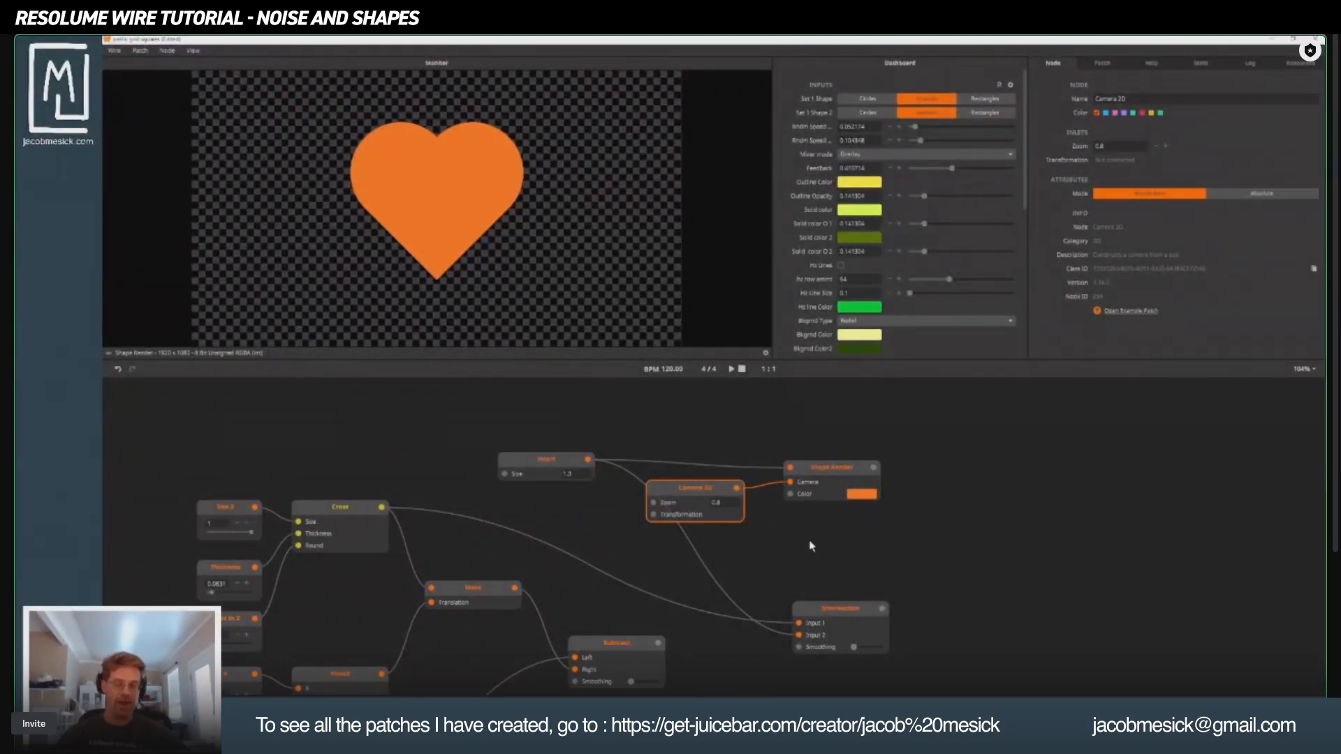
pyautogui.doubleClick(943, 538)
pyautogui.write('join')
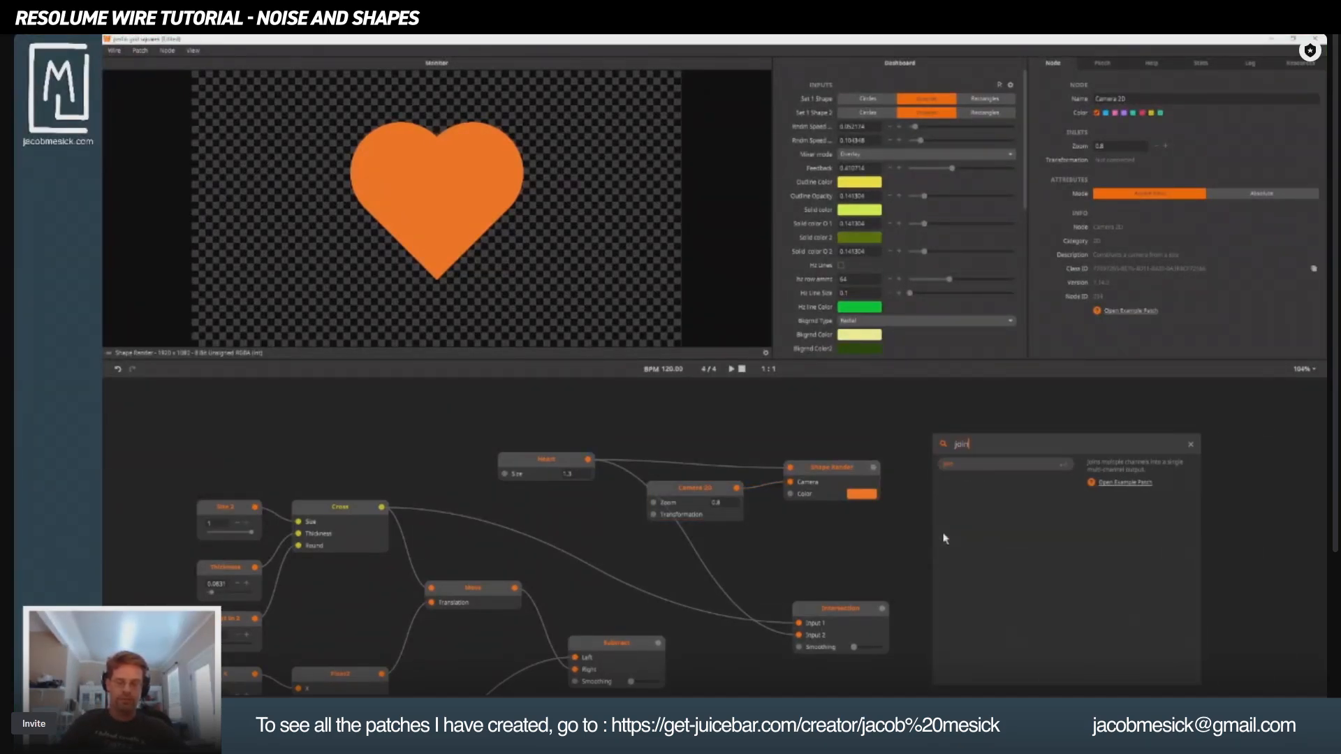
pyautogui.press('Return')
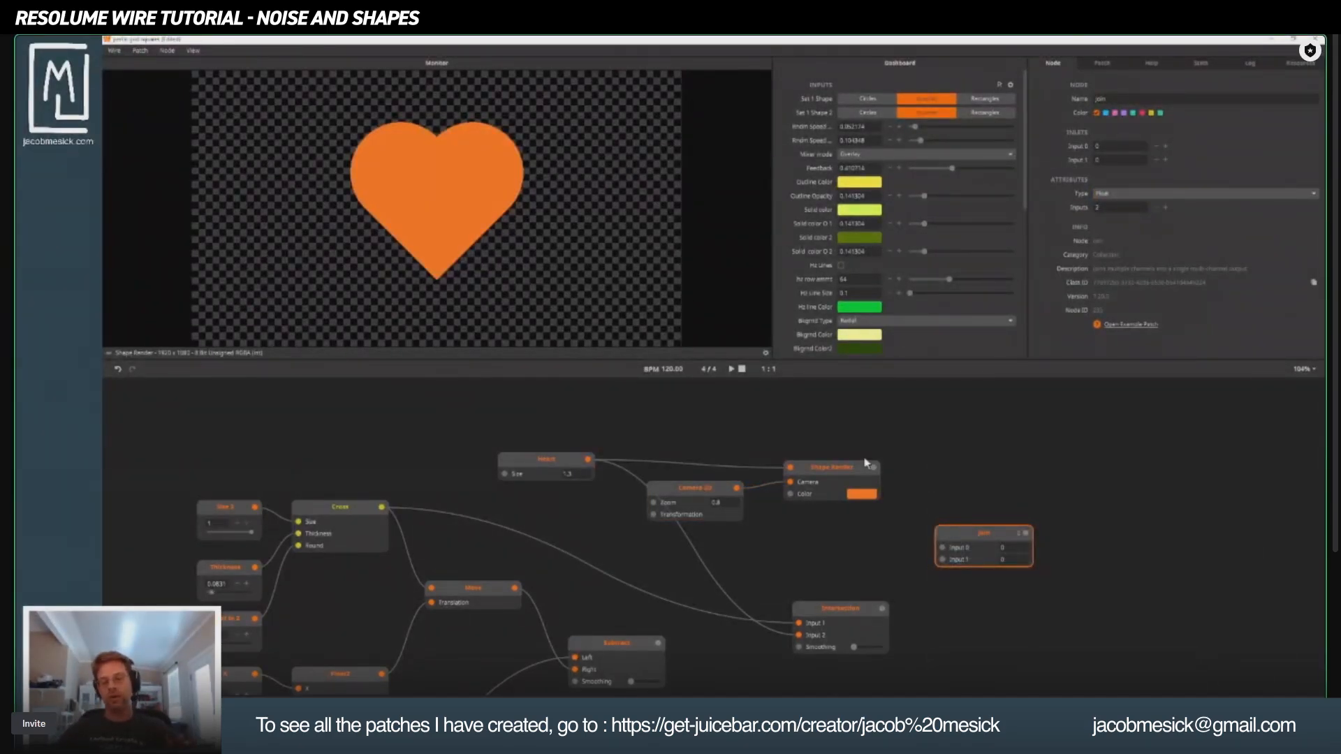
# Connect Shape Render to the Join node's Input 0 and Intersection to its Input 1, placing Join beside Shape Render.
pyautogui.moveTo(874, 468); pyautogui.dragTo(944, 549)
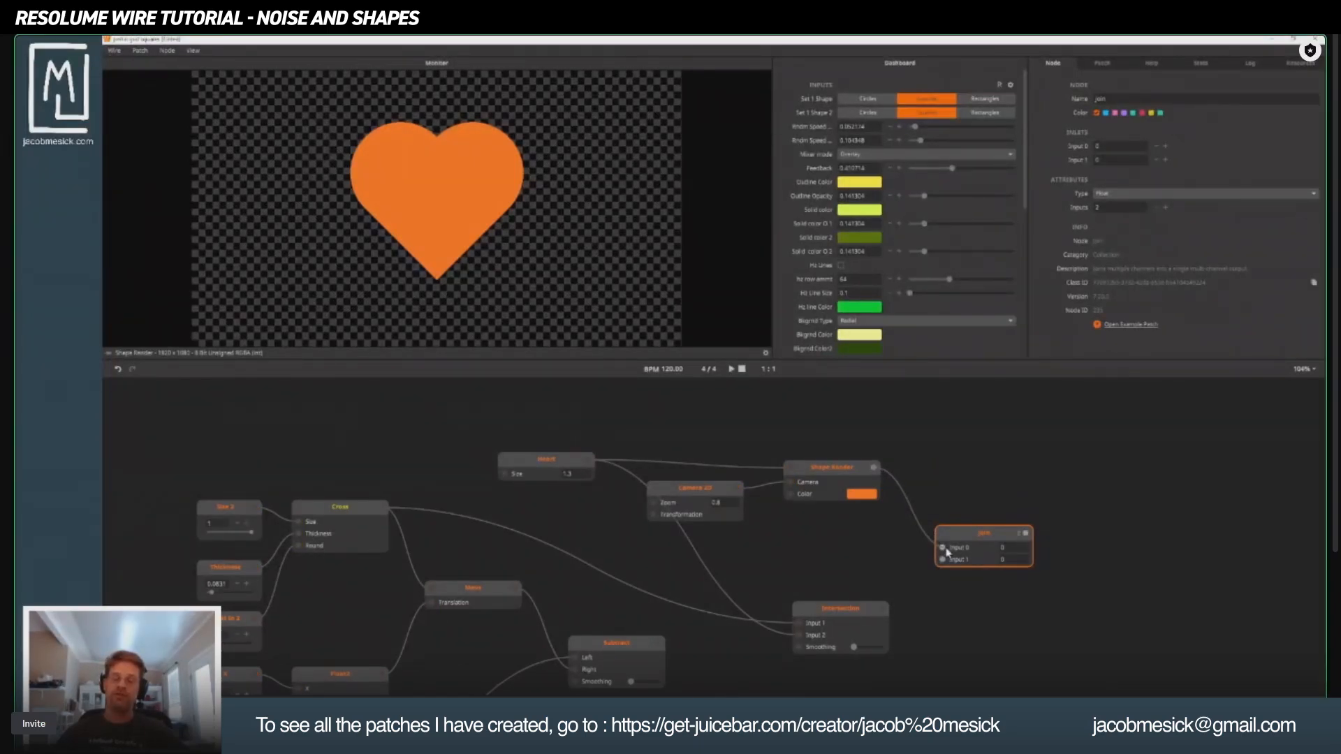
pyautogui.moveTo(946, 549); pyautogui.dragTo(966, 487)
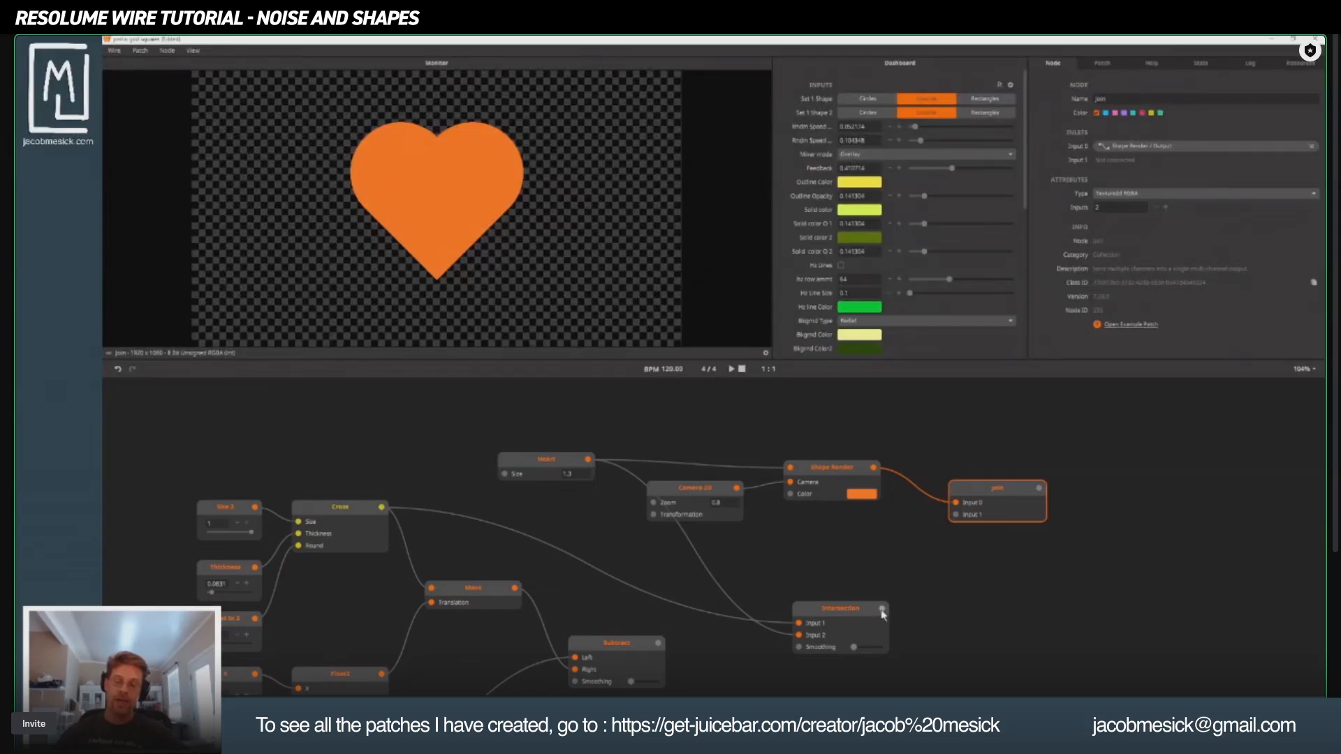
pyautogui.moveTo(882, 609); pyautogui.dragTo(955, 515)
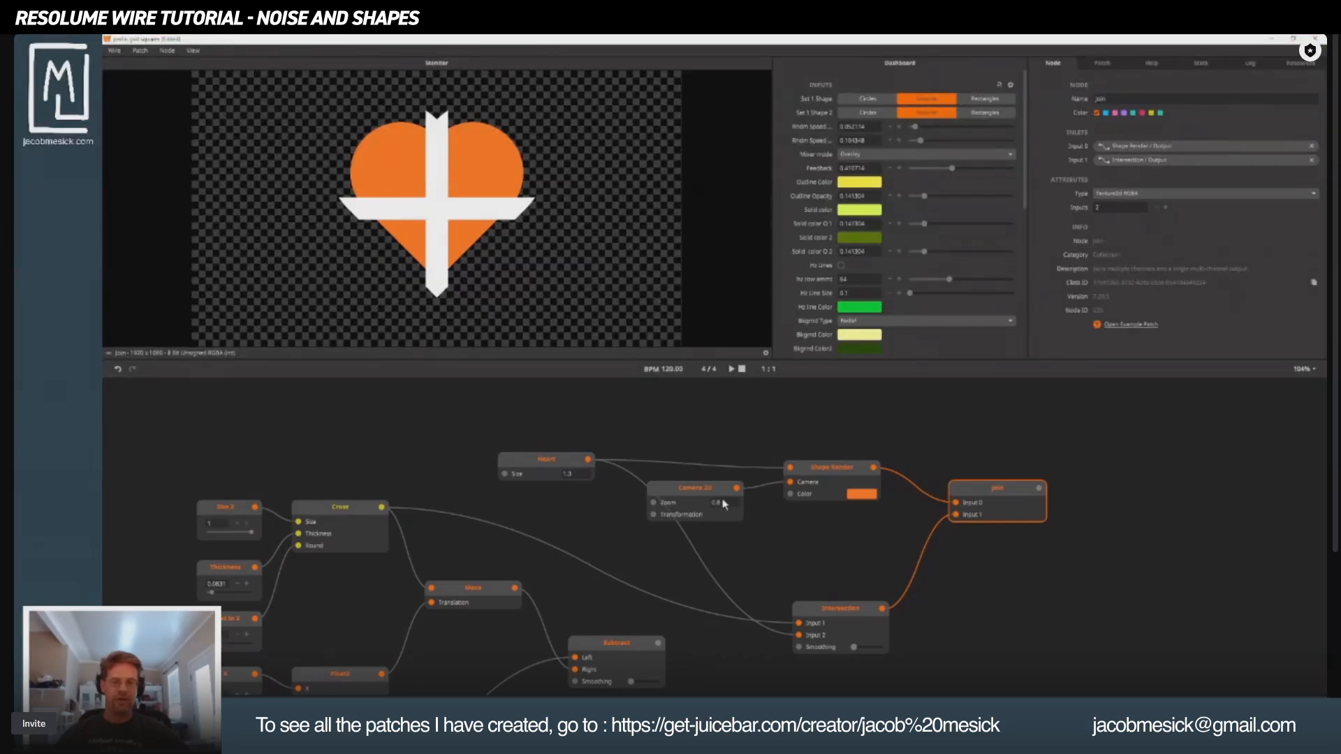
# Set the Camera 2D zoom to 1 and preview the Shape Render and Intersection outputs.
pyautogui.moveTo(723, 504); pyautogui.dragTo(744, 410)
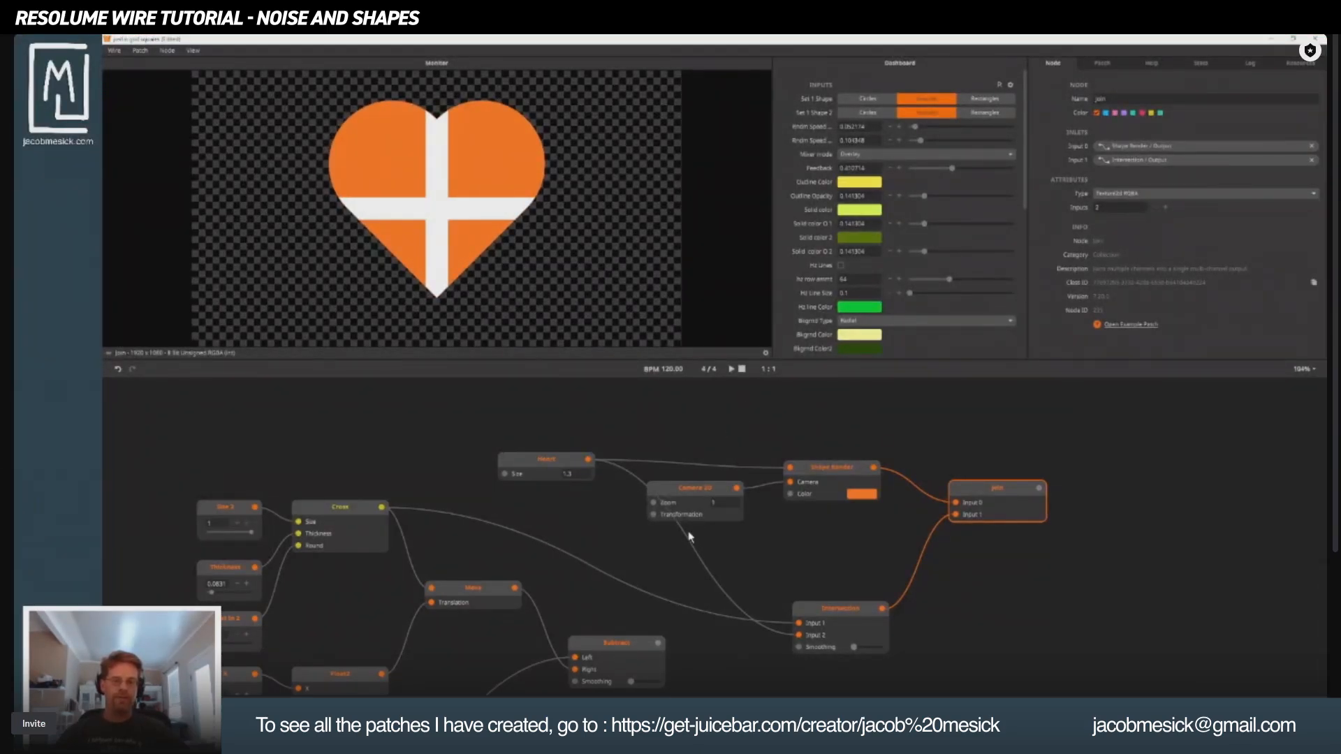
pyautogui.moveTo(690, 495)
pyautogui.mouseDown()
pyautogui.moveTo(708, 495)
pyautogui.moveTo(697, 492)
pyautogui.mouseUp()
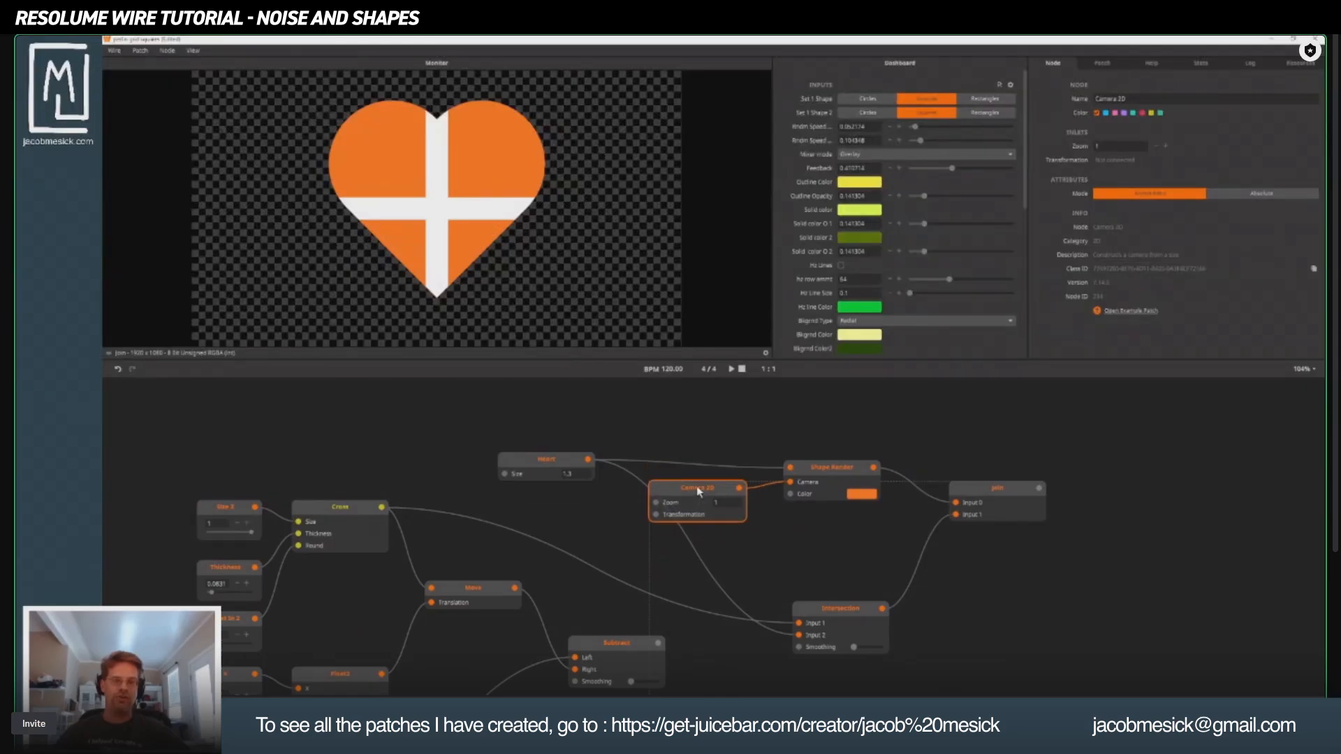
pyautogui.click(835, 471)
pyautogui.click(838, 611)
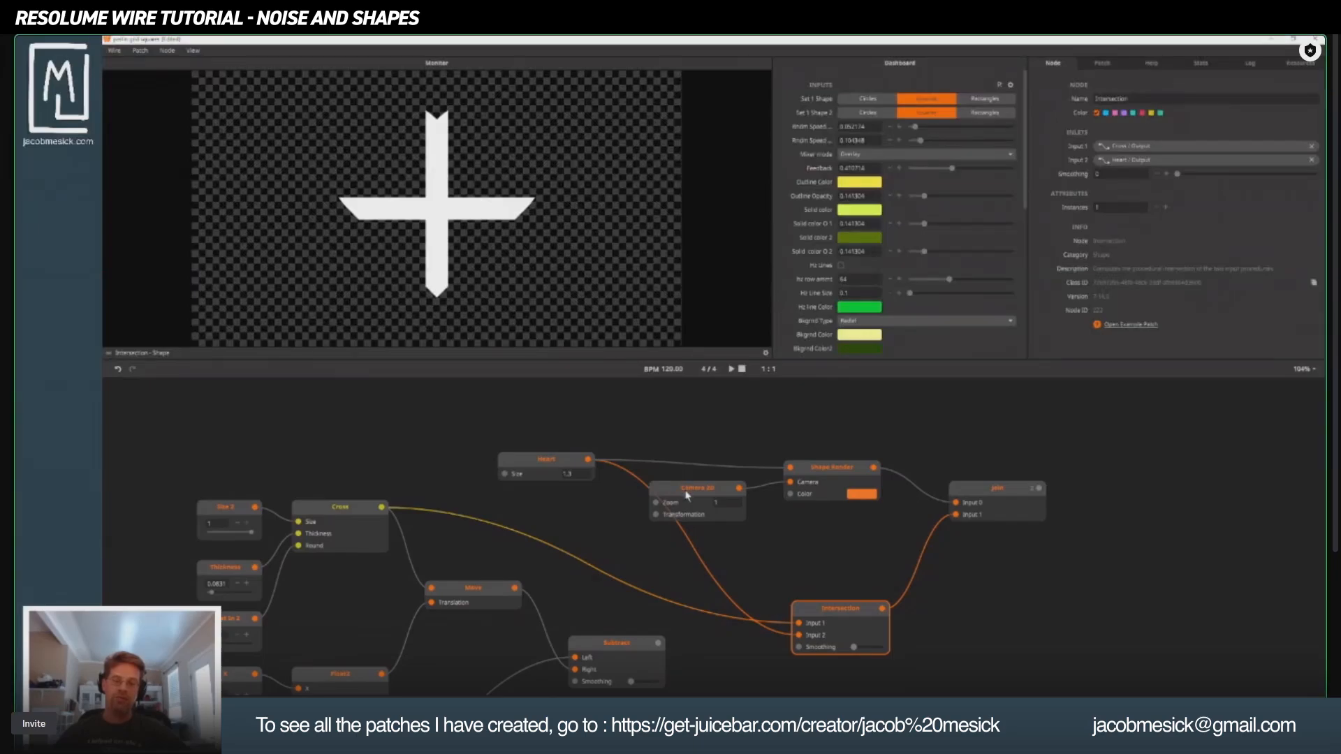
# Set the Camera 2D zoom to 0.8 and compare the Shape Render preview with the Join preview.
pyautogui.moveTo(687, 496); pyautogui.dragTo(685, 418)
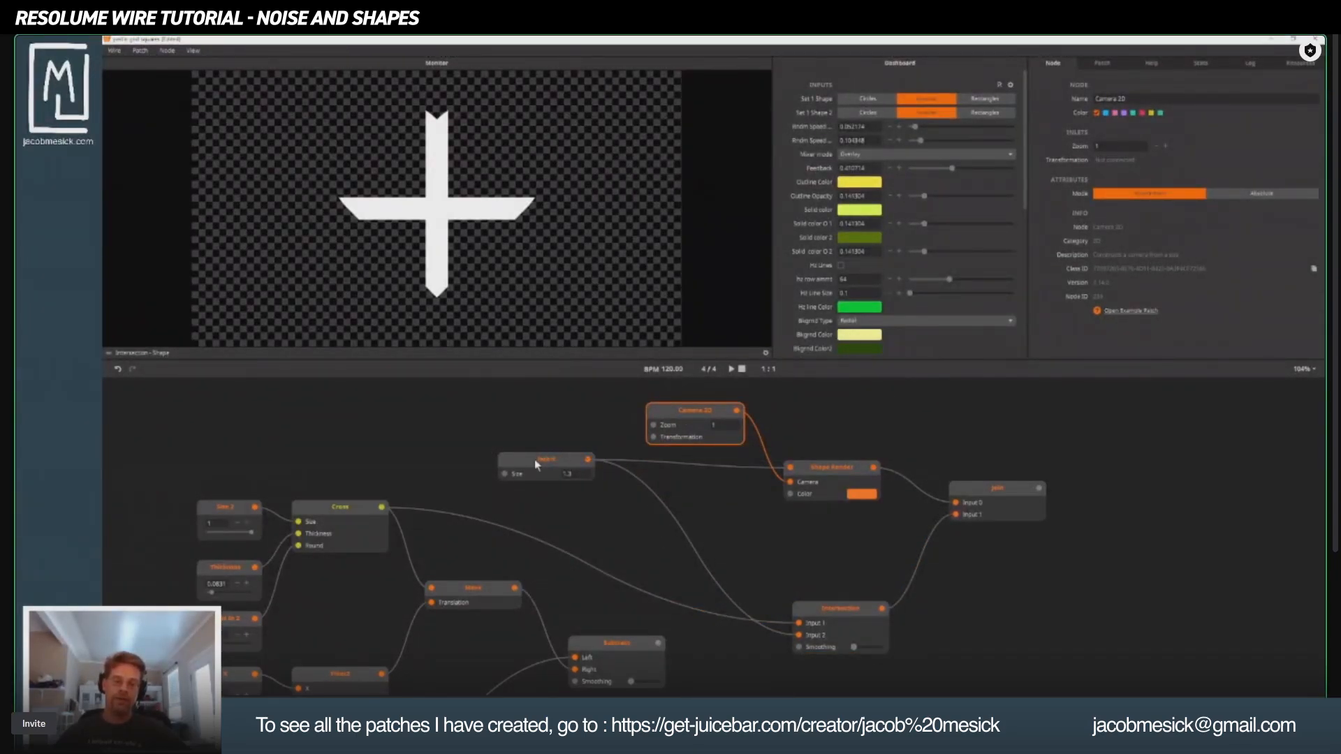
pyautogui.click(858, 612)
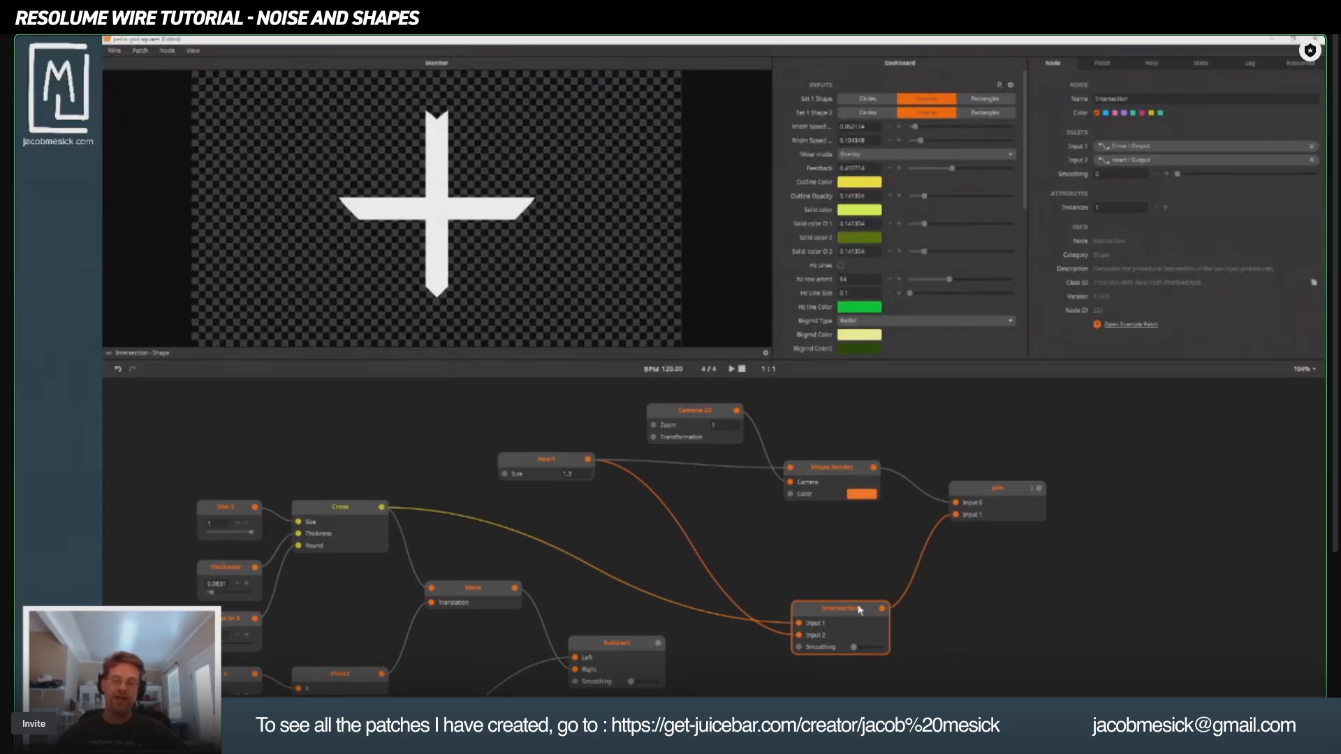
pyautogui.moveTo(697, 410); pyautogui.dragTo(715, 500)
pyautogui.click(805, 469)
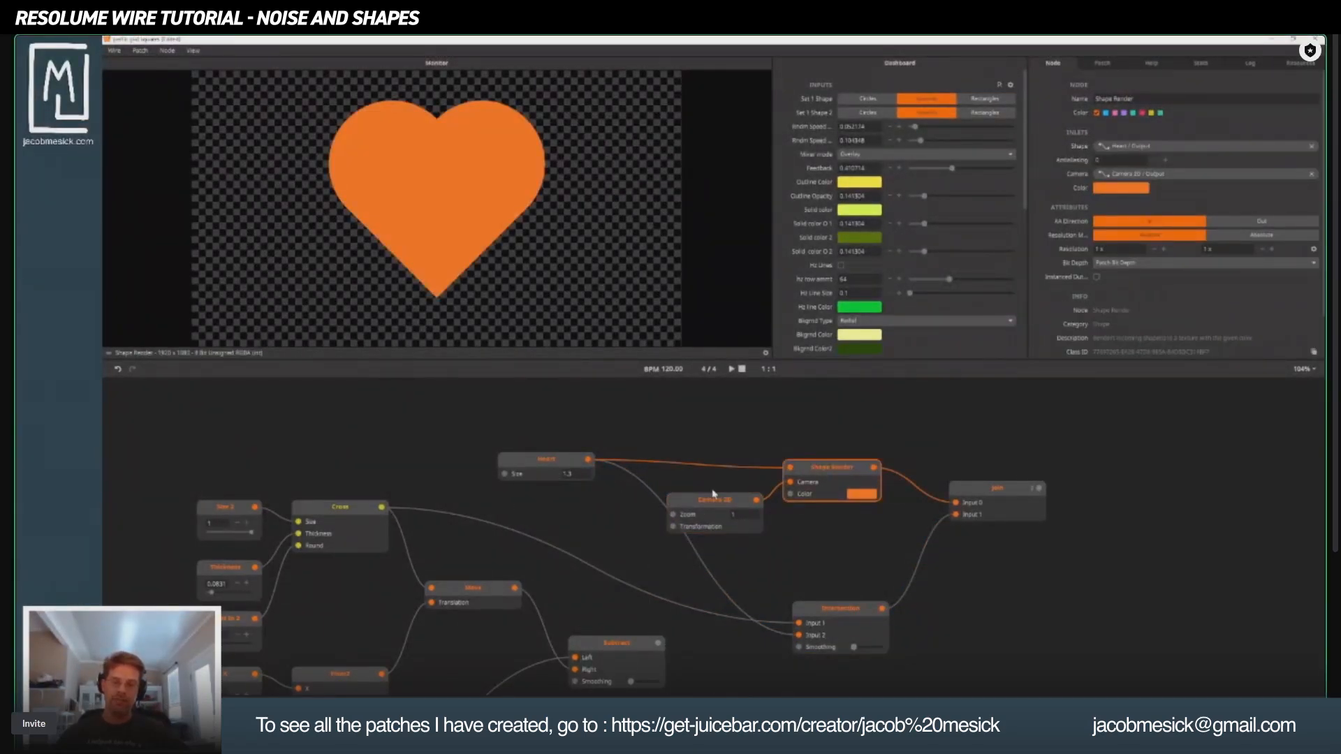
pyautogui.moveTo(731, 513)
pyautogui.mouseDown()
pyautogui.moveTo(733, 495)
pyautogui.moveTo(738, 526)
pyautogui.mouseUp()
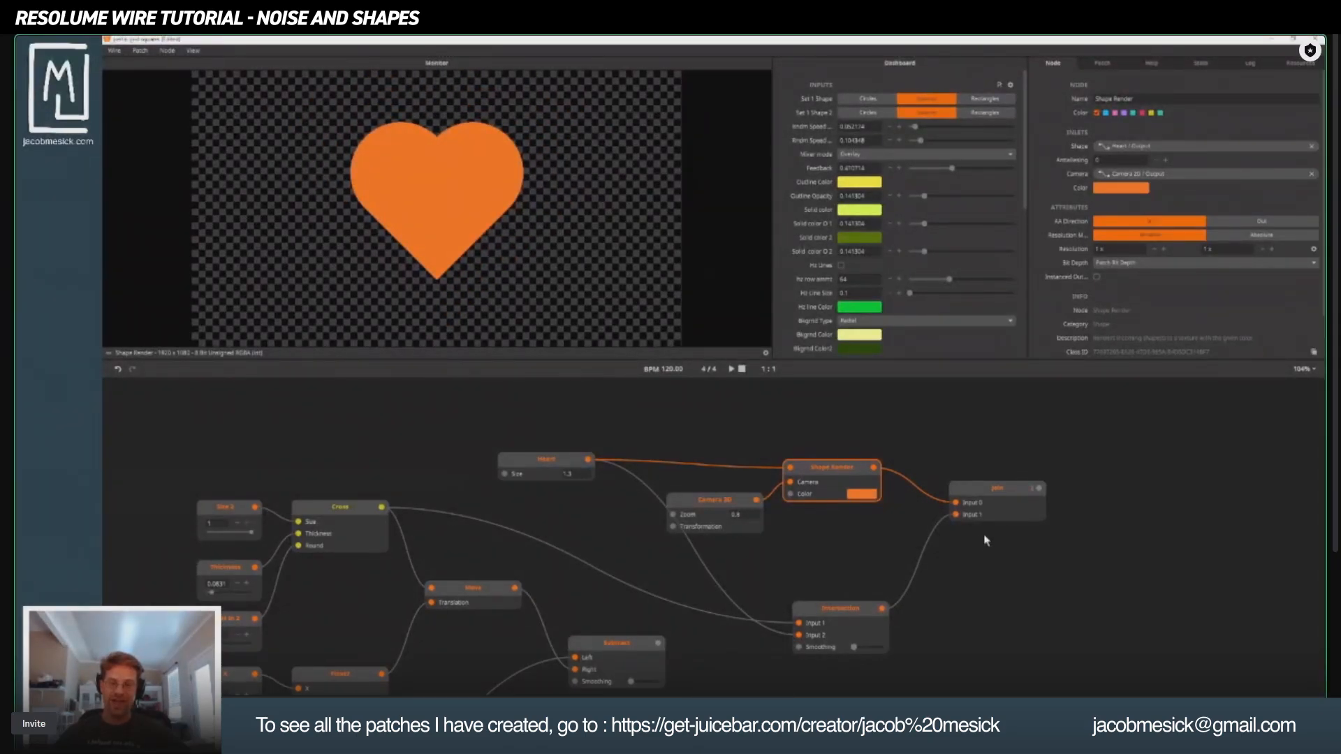
pyautogui.click(989, 494)
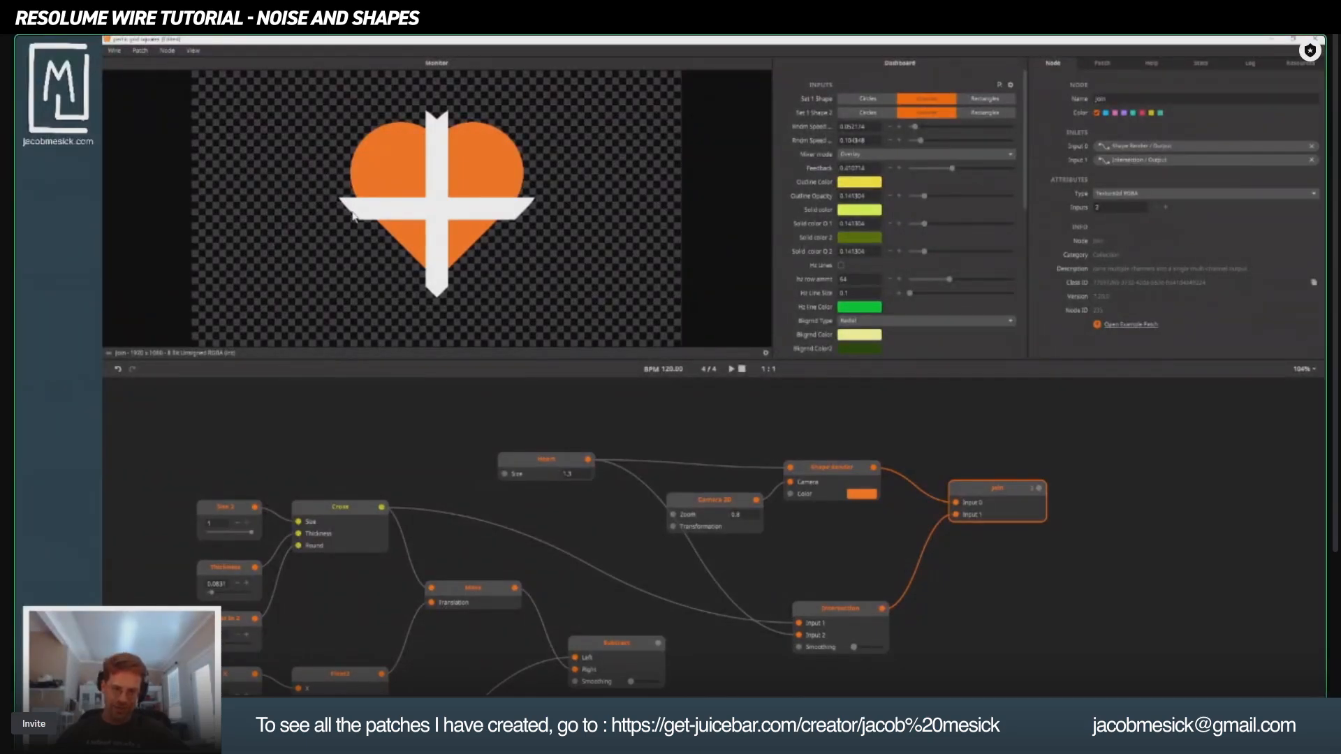
pyautogui.click(828, 486)
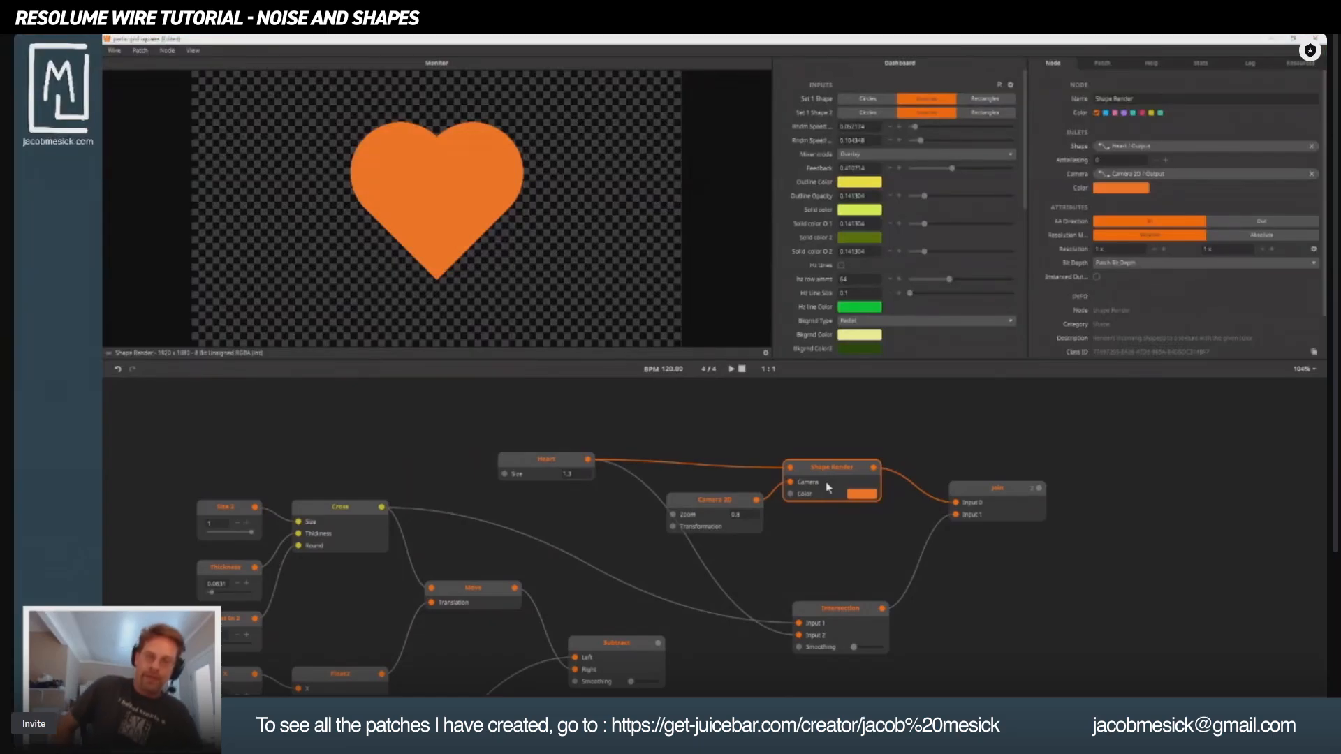
pyautogui.click(972, 496)
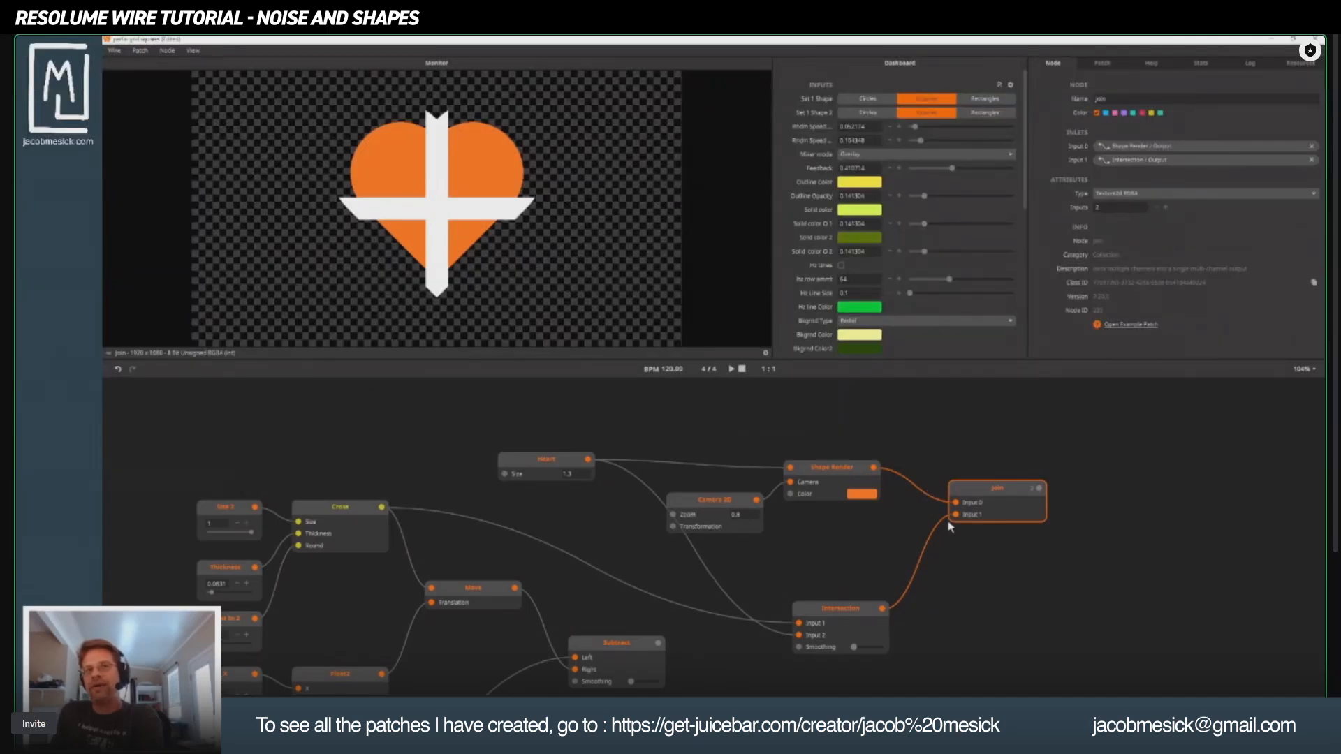
# Move the Camera 2D node above the Heart node to free space in front of its inputs.
pyautogui.moveTo(723, 494); pyautogui.dragTo(706, 399)
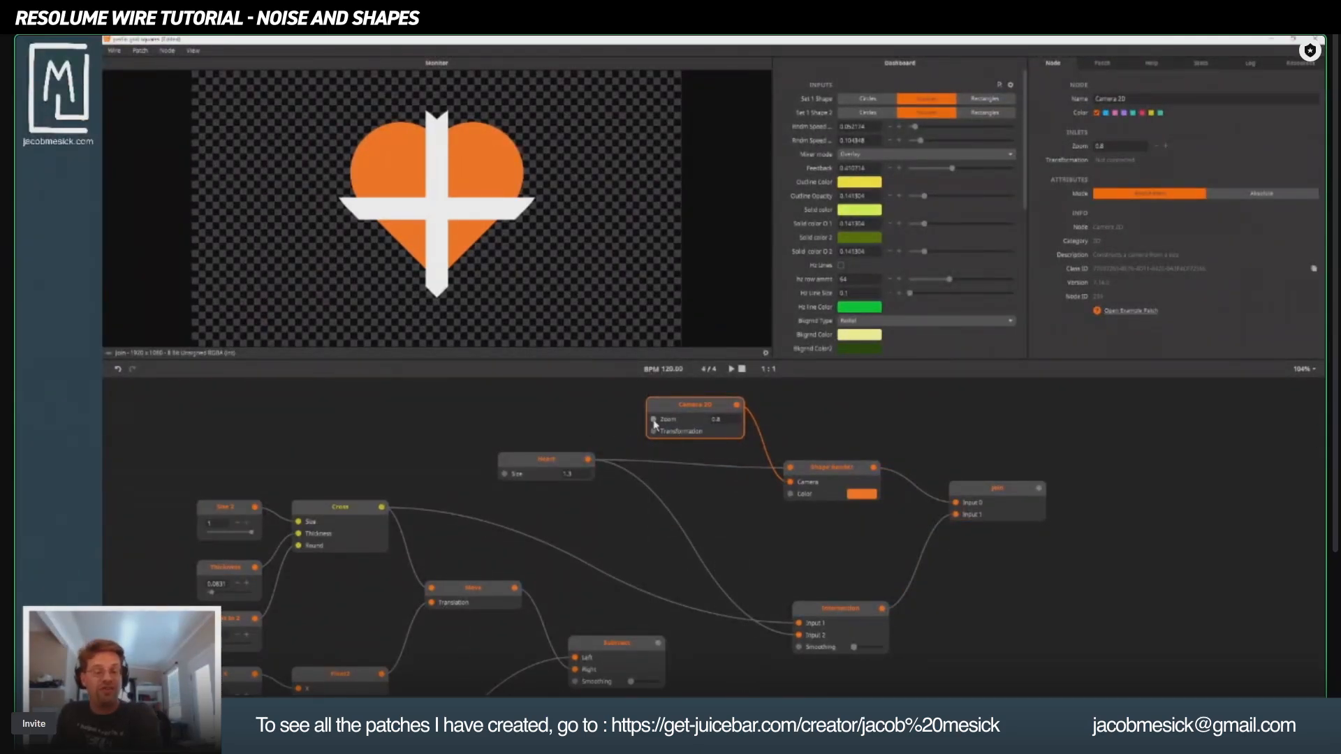
pyautogui.moveTo(654, 421)
pyautogui.moveTo(696, 406); pyautogui.dragTo(910, 314)
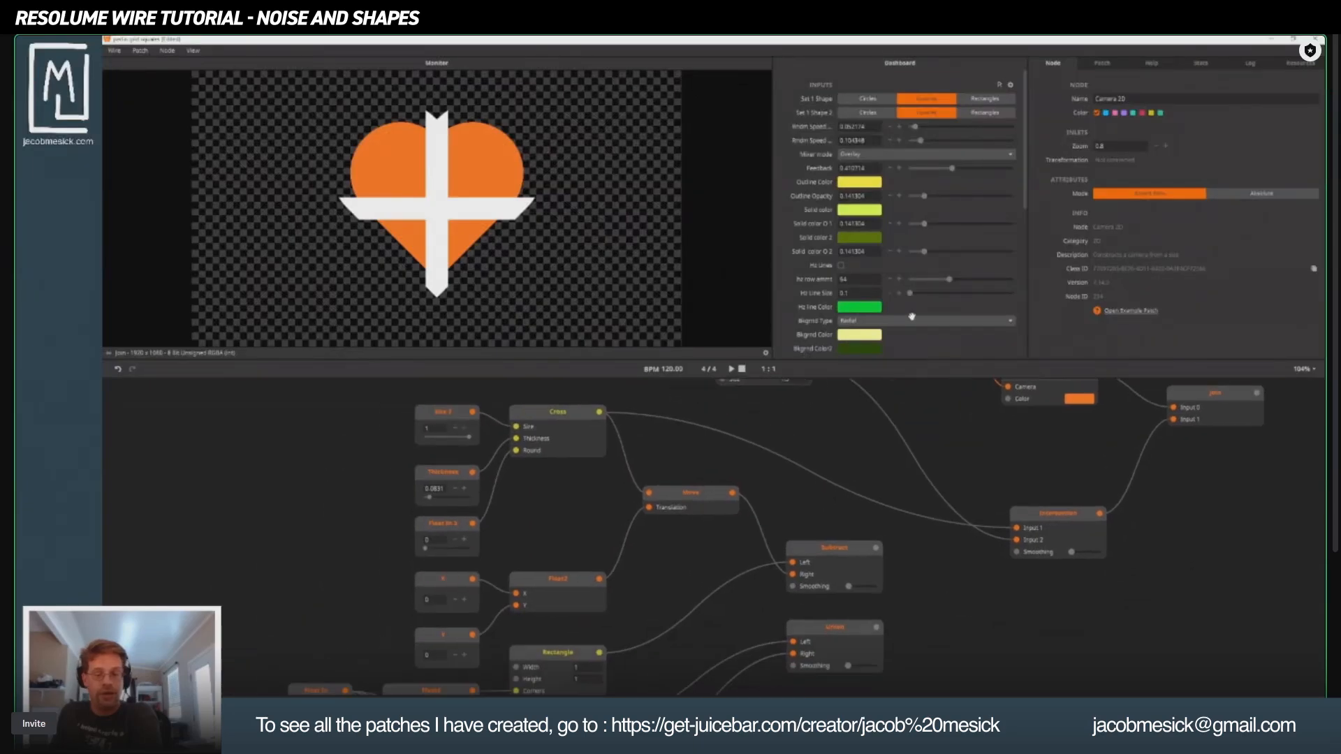
pyautogui.moveTo(903, 392); pyautogui.dragTo(813, 545)
pyautogui.scroll(-2, 892, 479)
# Add a Sine Oscillator node and connect its output to the Camera 2D Zoom input.
pyautogui.doubleClick(697, 425)
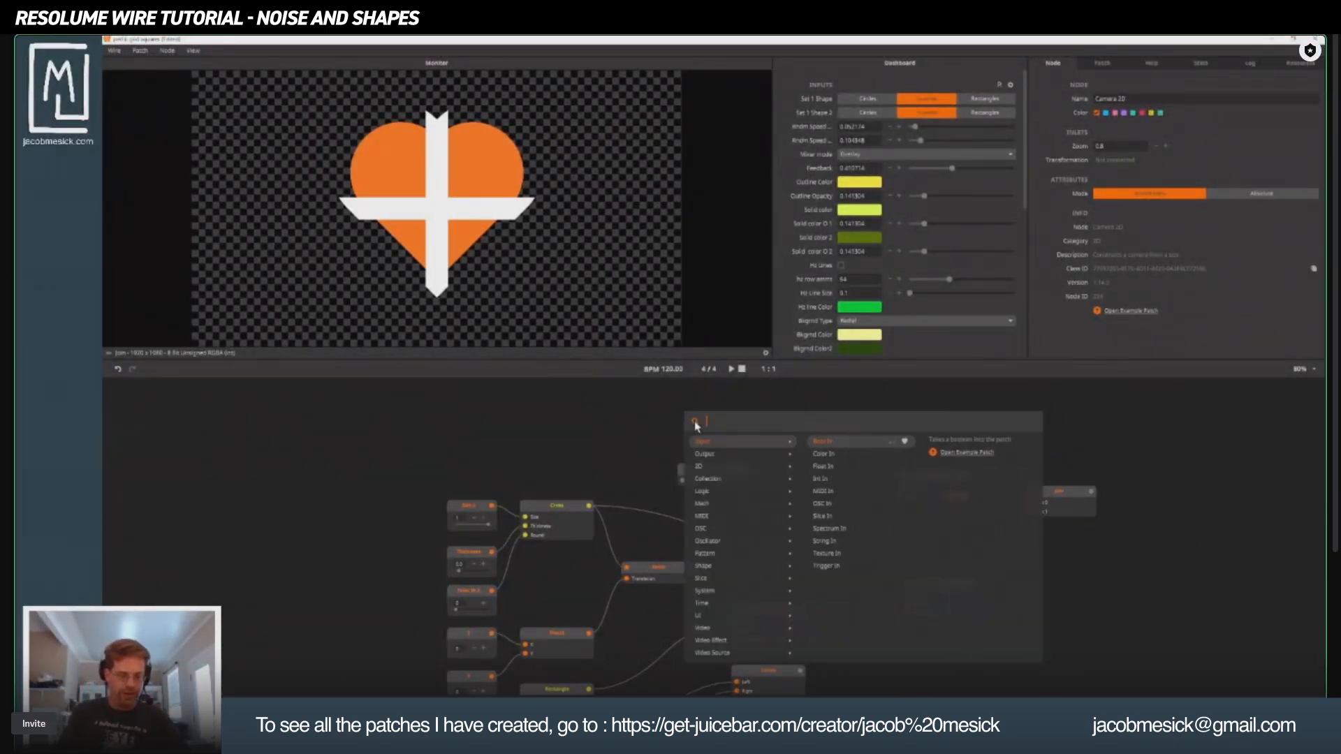
pyautogui.write('os')
pyautogui.press('BackSpace')
pyautogui.press('BackSpace')
pyautogui.write('sine')
pyautogui.press('Return')
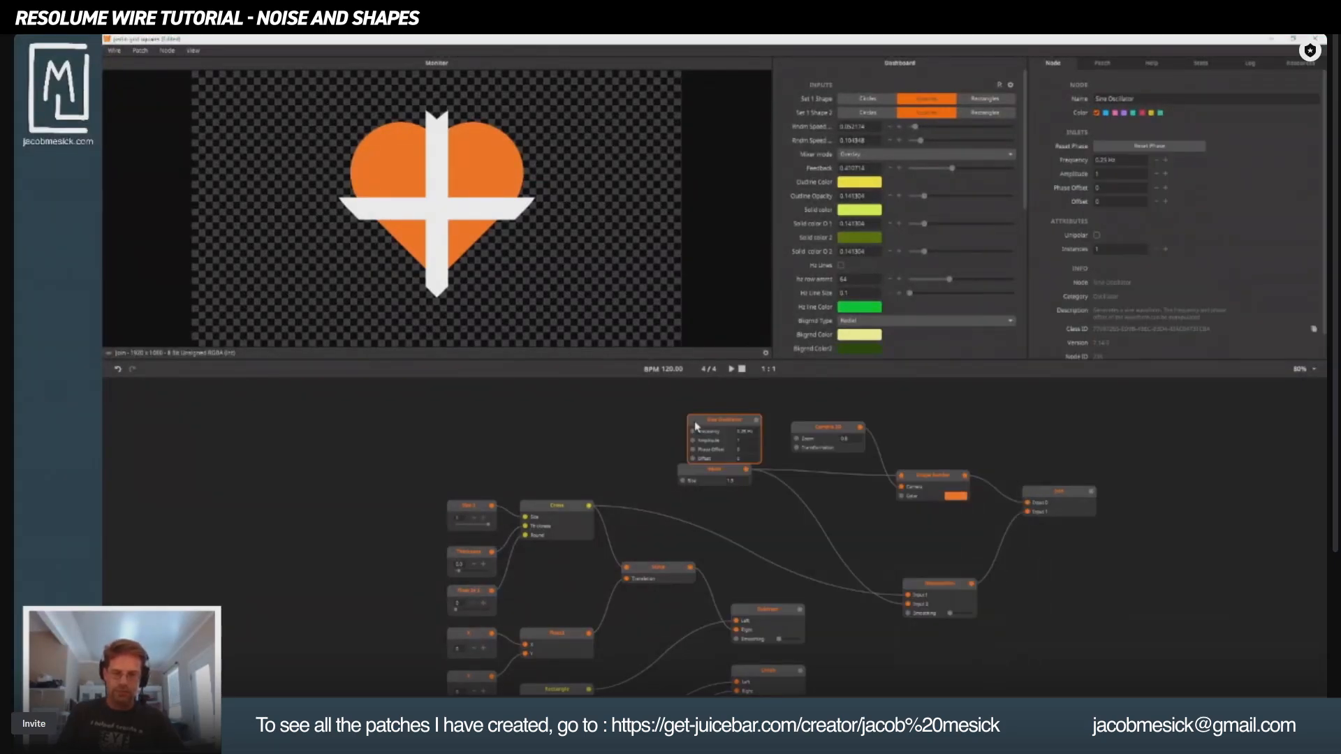
pyautogui.moveTo(698, 427); pyautogui.dragTo(798, 439)
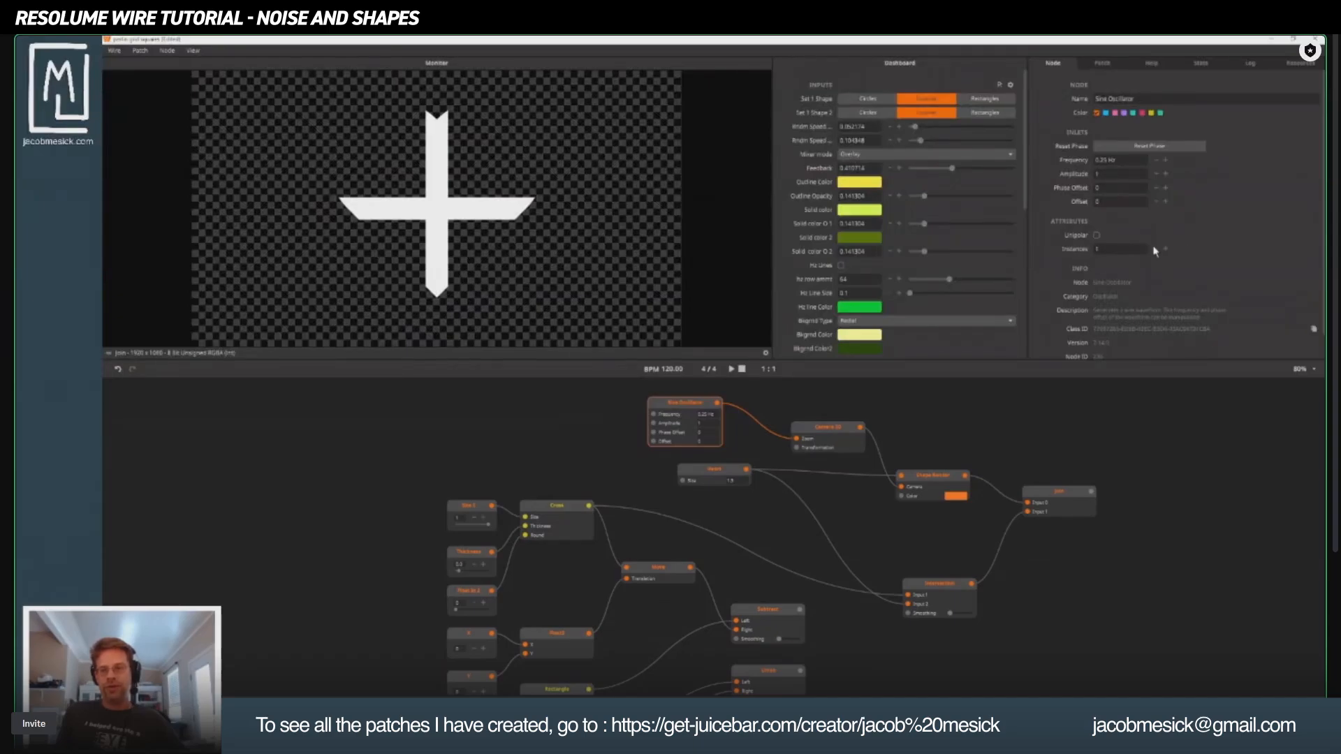
# Make the Sine Oscillator unipolar and set its offset to 0.5.
pyautogui.click(1097, 235)
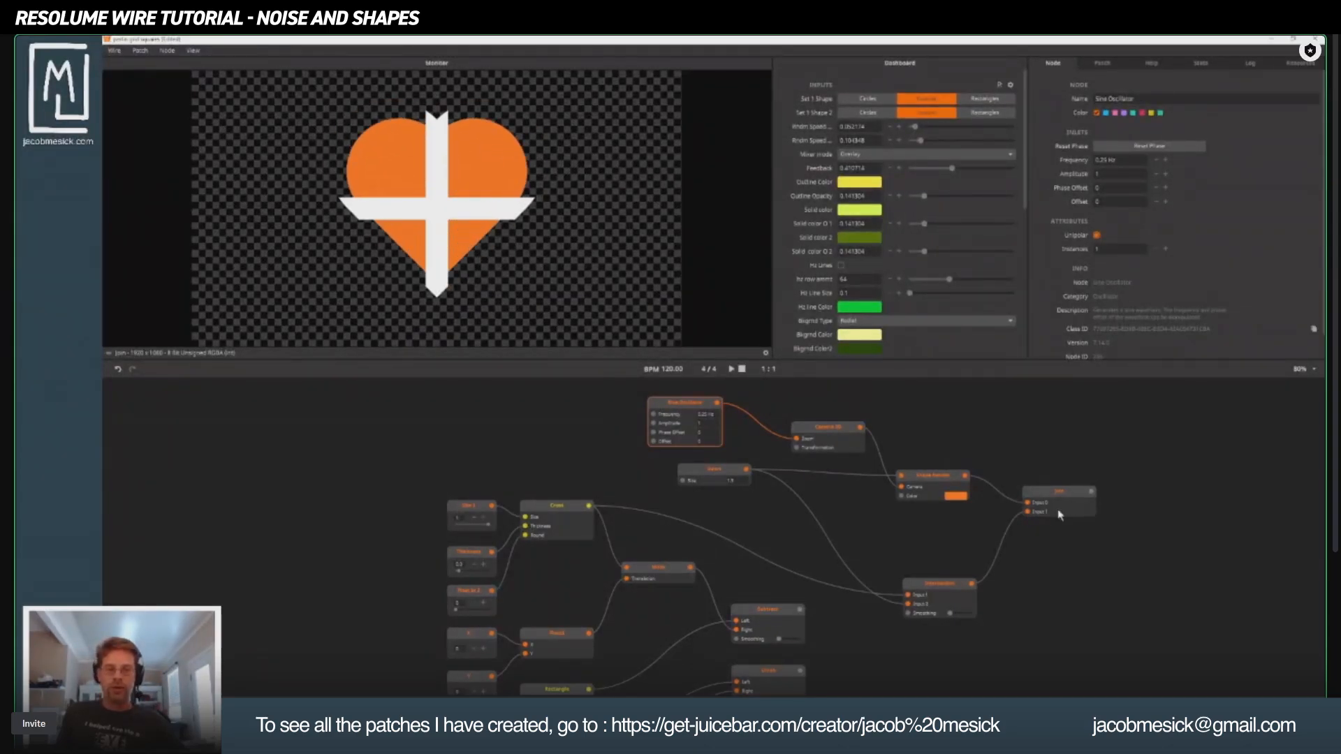
pyautogui.scroll(5, 677, 423)
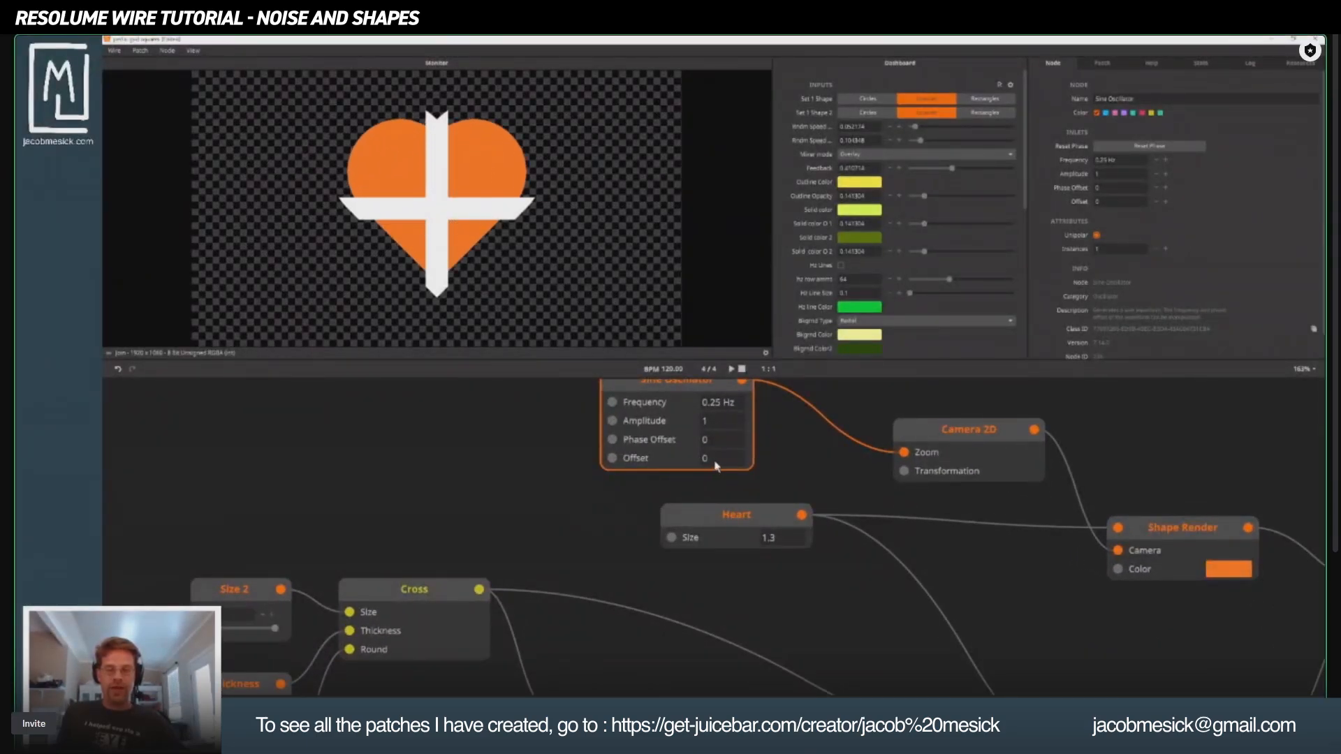
pyautogui.doubleClick(715, 462)
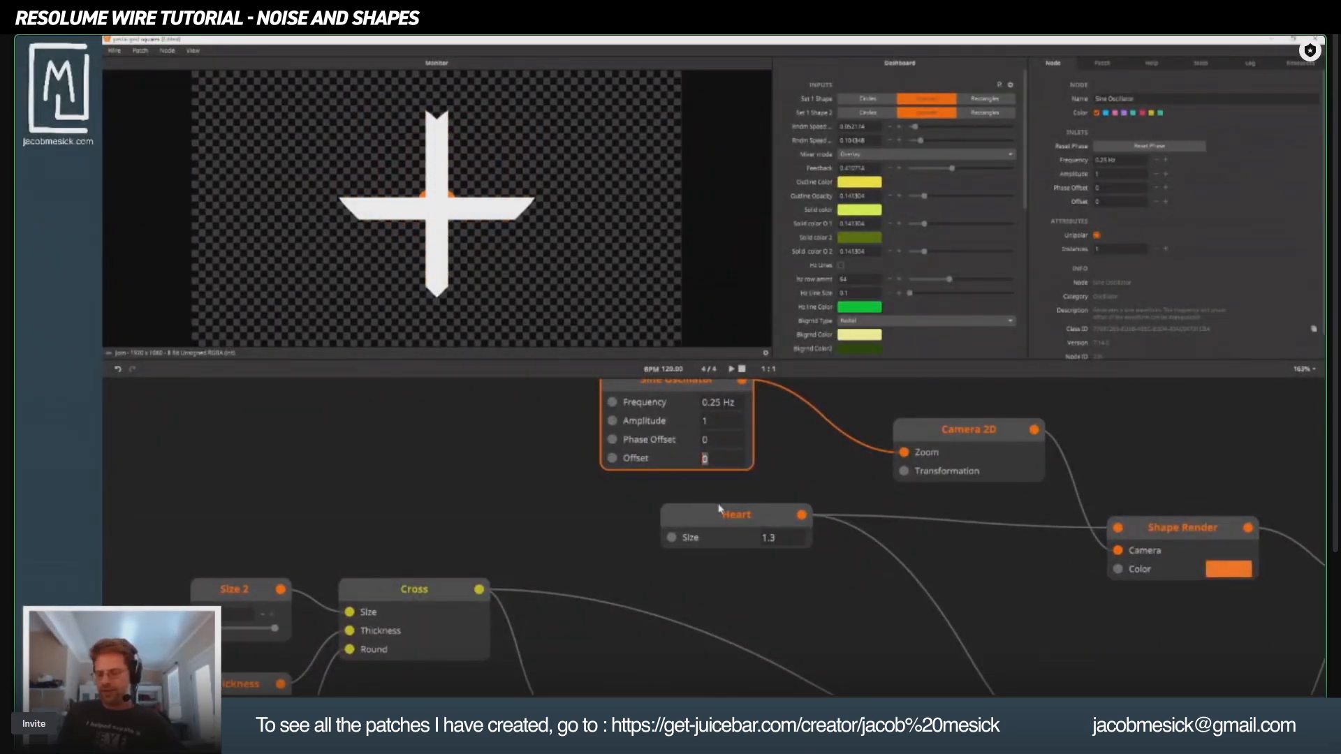
pyautogui.write('0.5')
pyautogui.press('Return')
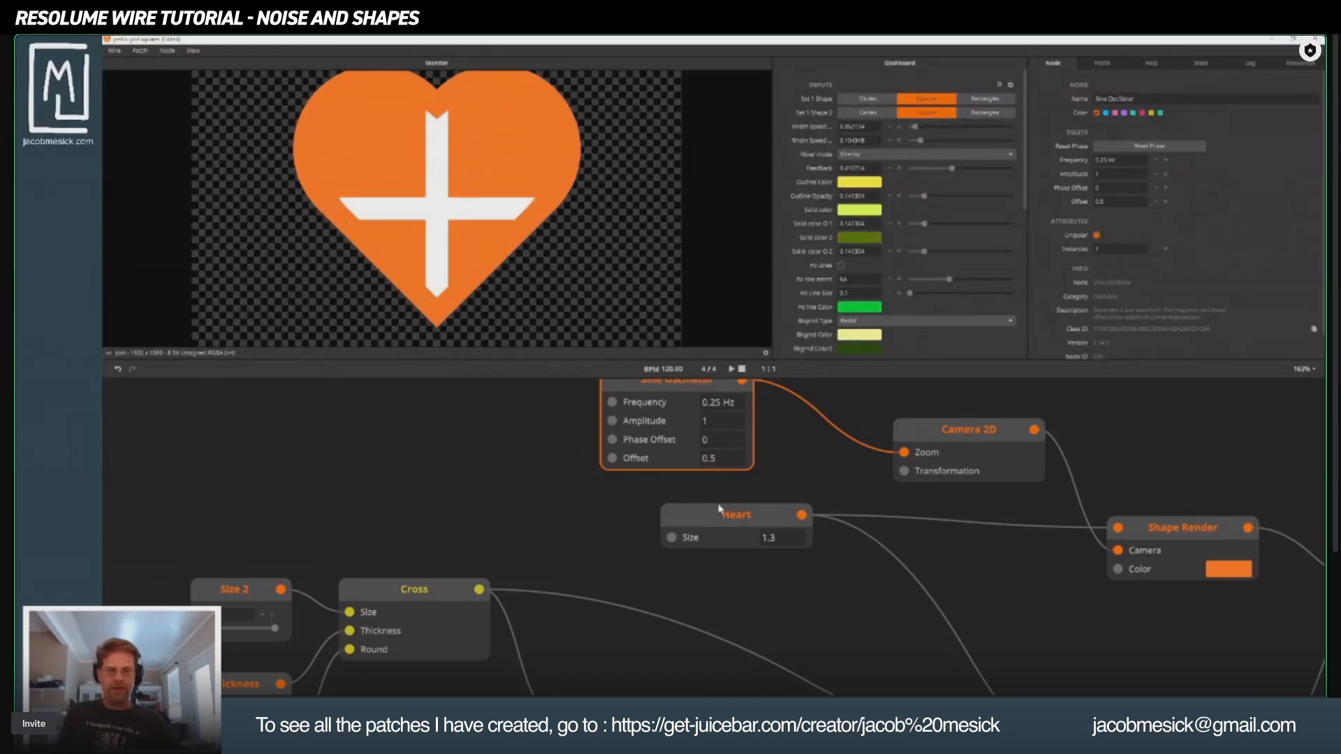
# Try Sine Oscillator amplitudes of 0.25 and 0.75, and settle on 0.5.
pyautogui.doubleClick(707, 421)
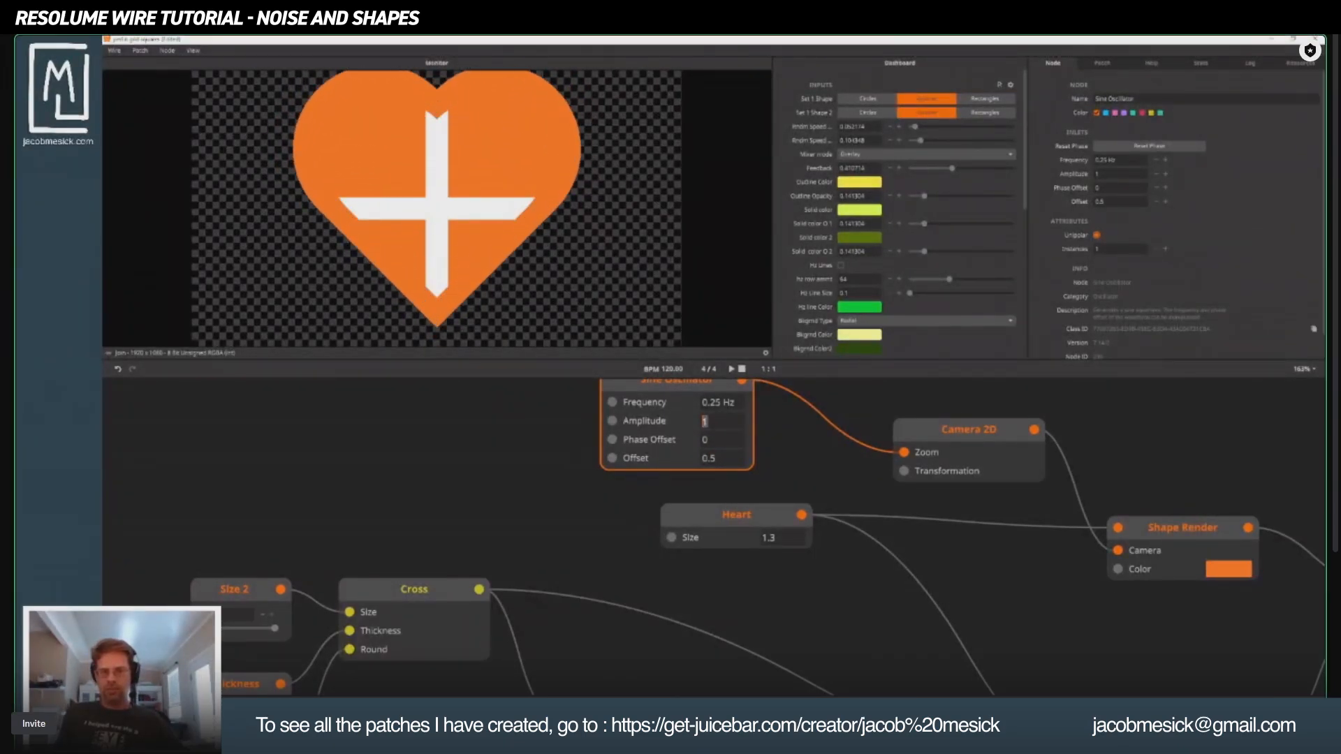
pyautogui.write('0.25')
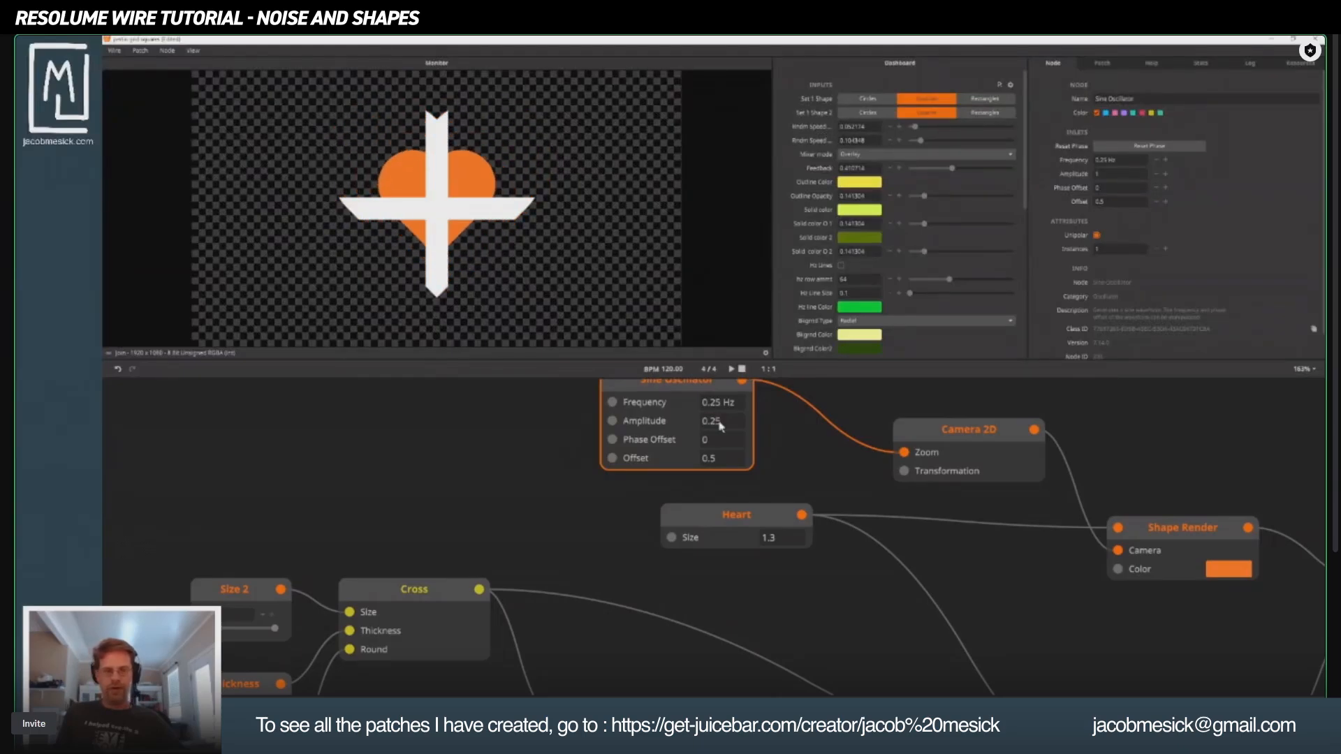
pyautogui.press('Return')
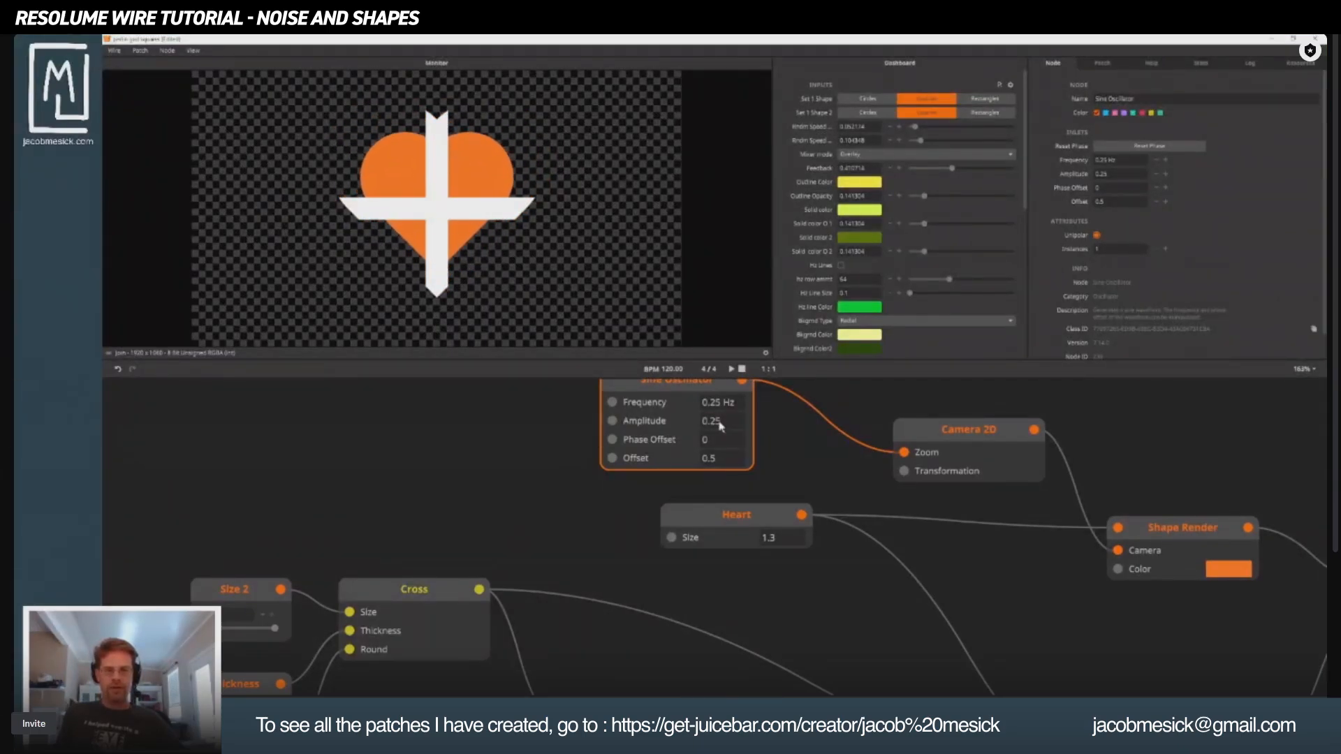
pyautogui.doubleClick(725, 423)
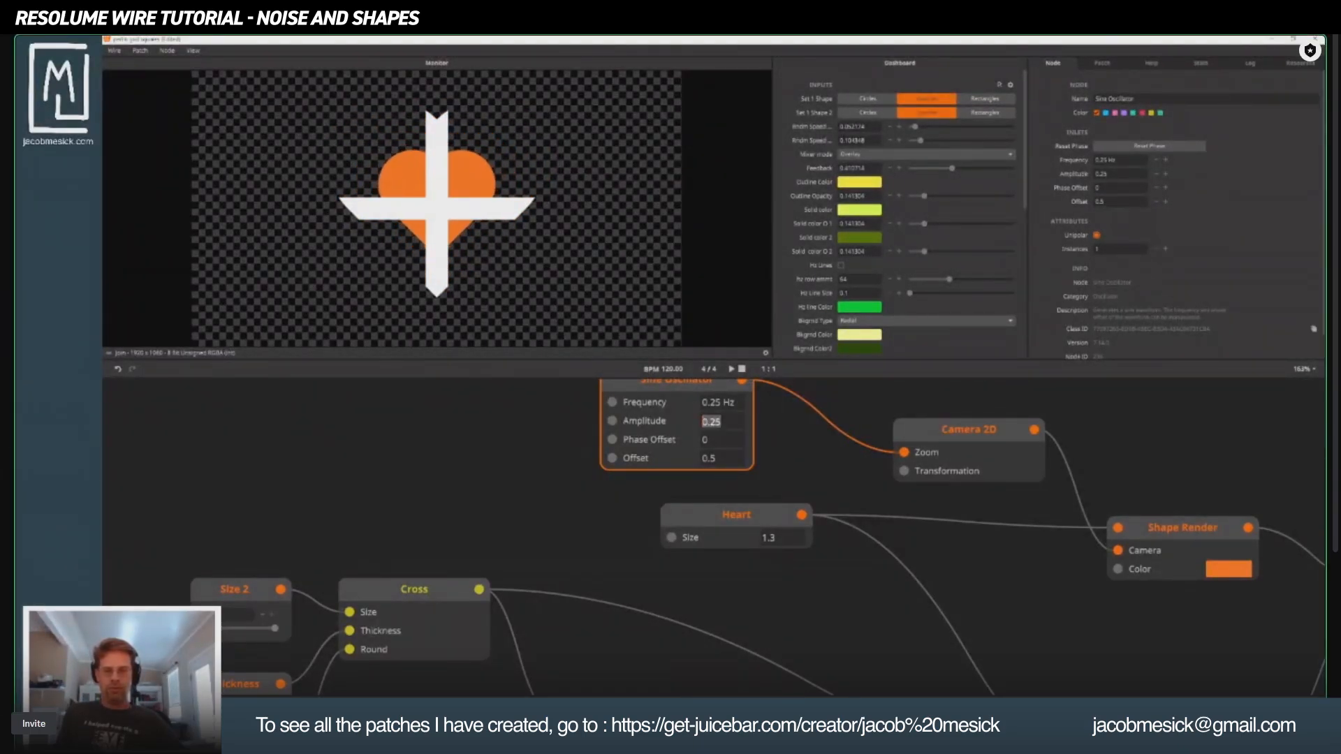
pyautogui.write('.75')
pyautogui.press('Return')
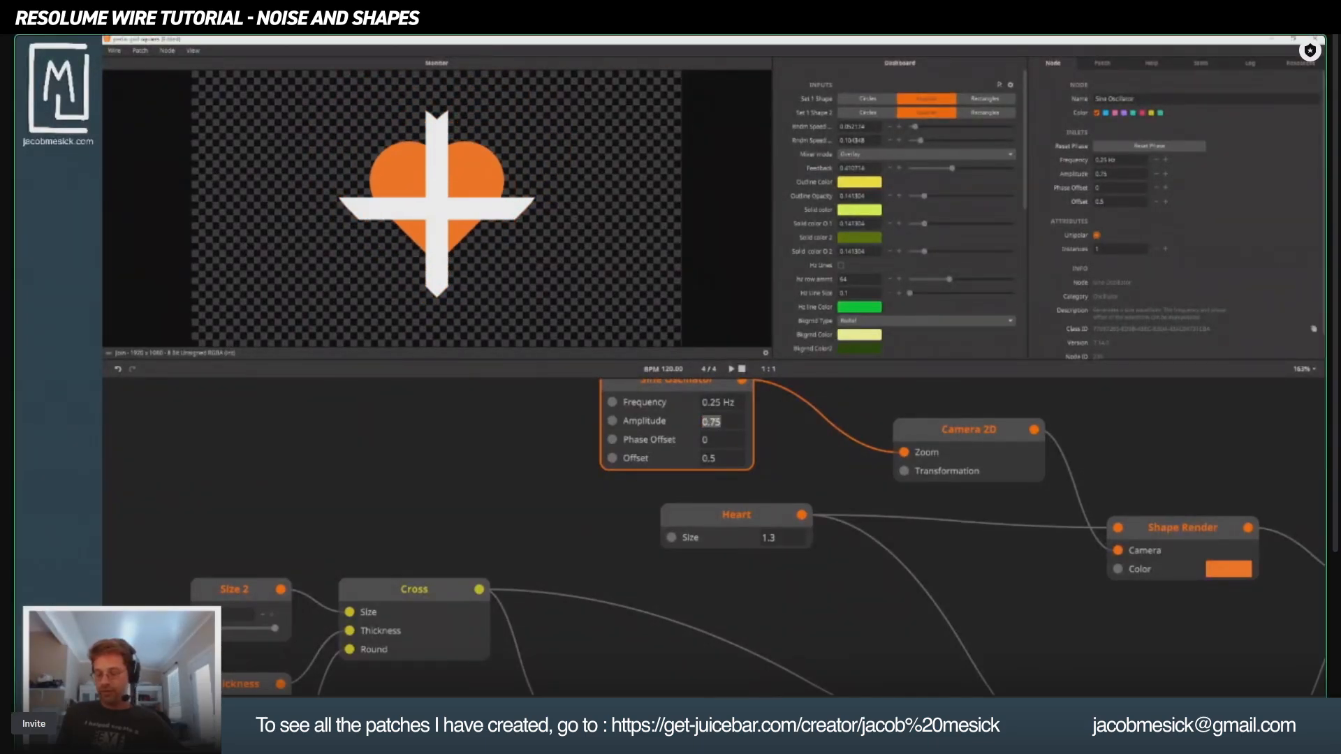
pyautogui.write('.5')
pyautogui.press('Return')
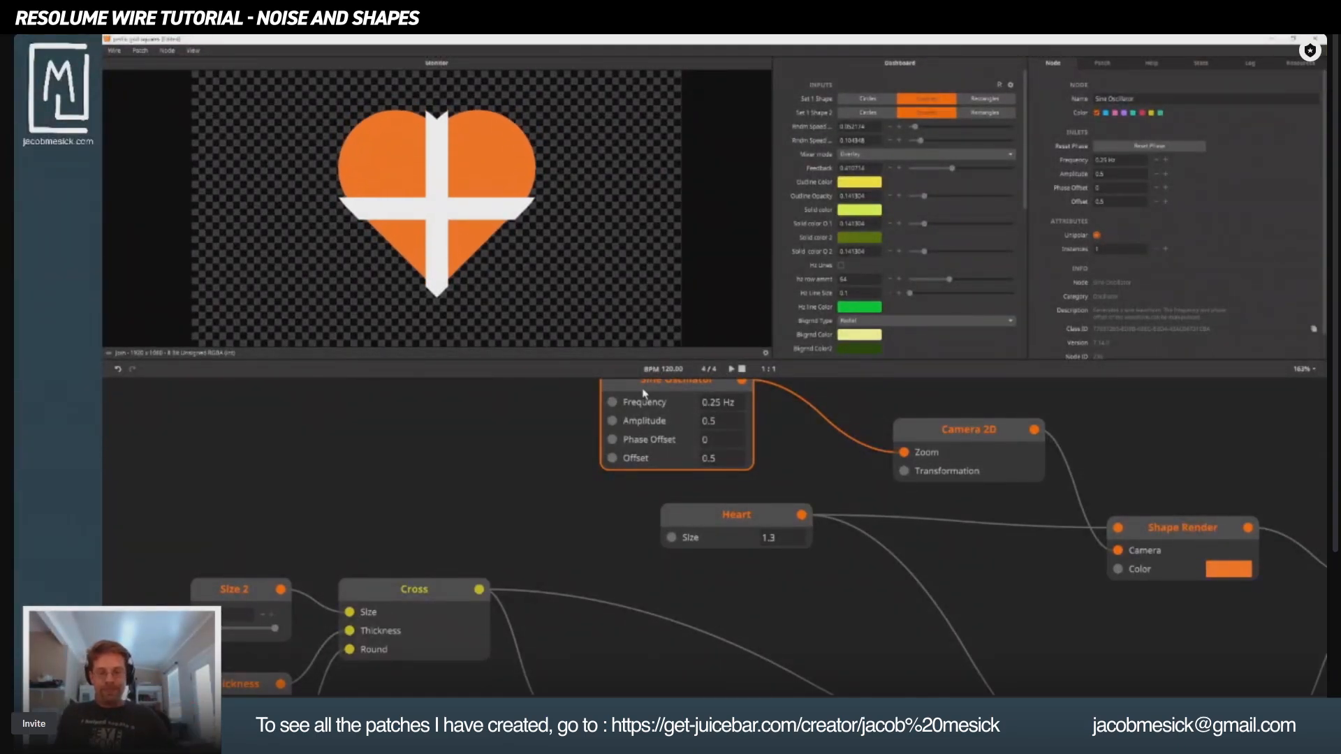
# Set the Sine Oscillator's frequency to 1.32 Hz and its phase offset to -0.6.
pyautogui.moveTo(654, 402); pyautogui.dragTo(666, 478)
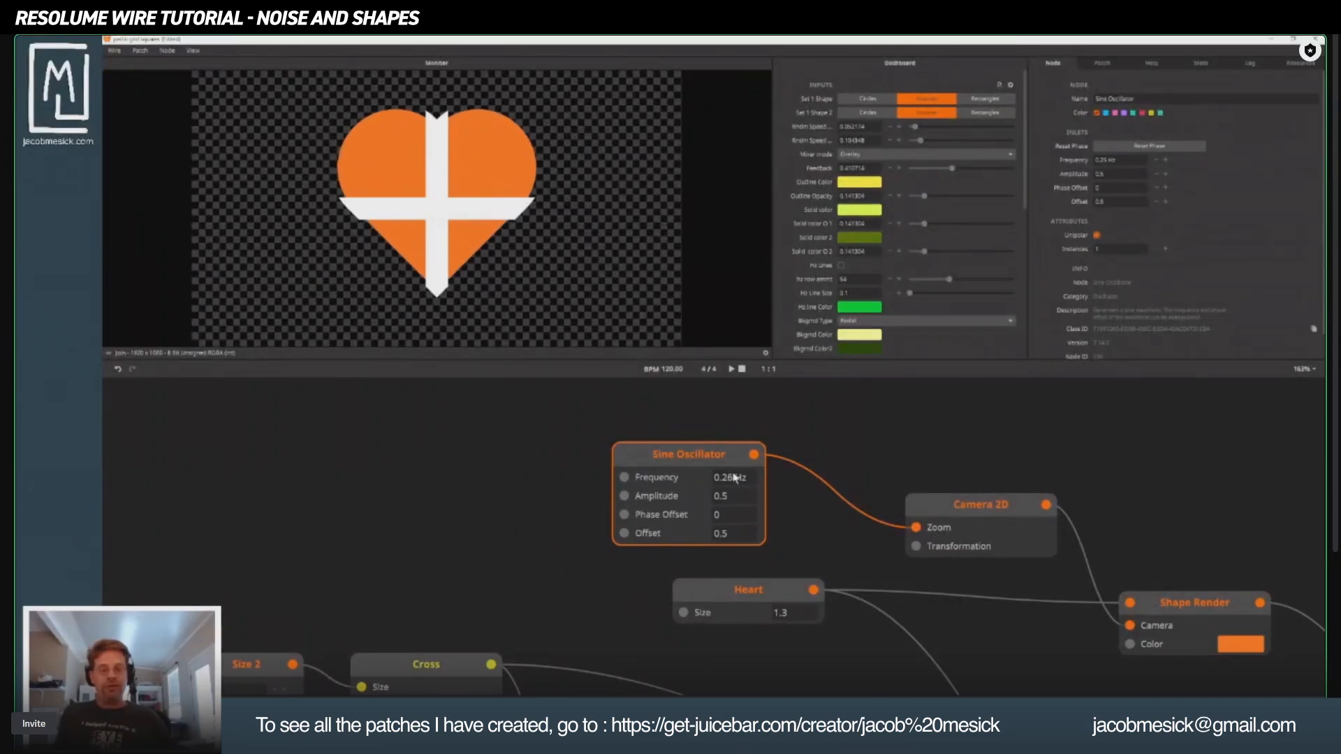
pyautogui.moveTo(723, 424); pyautogui.dragTo(711, 39)
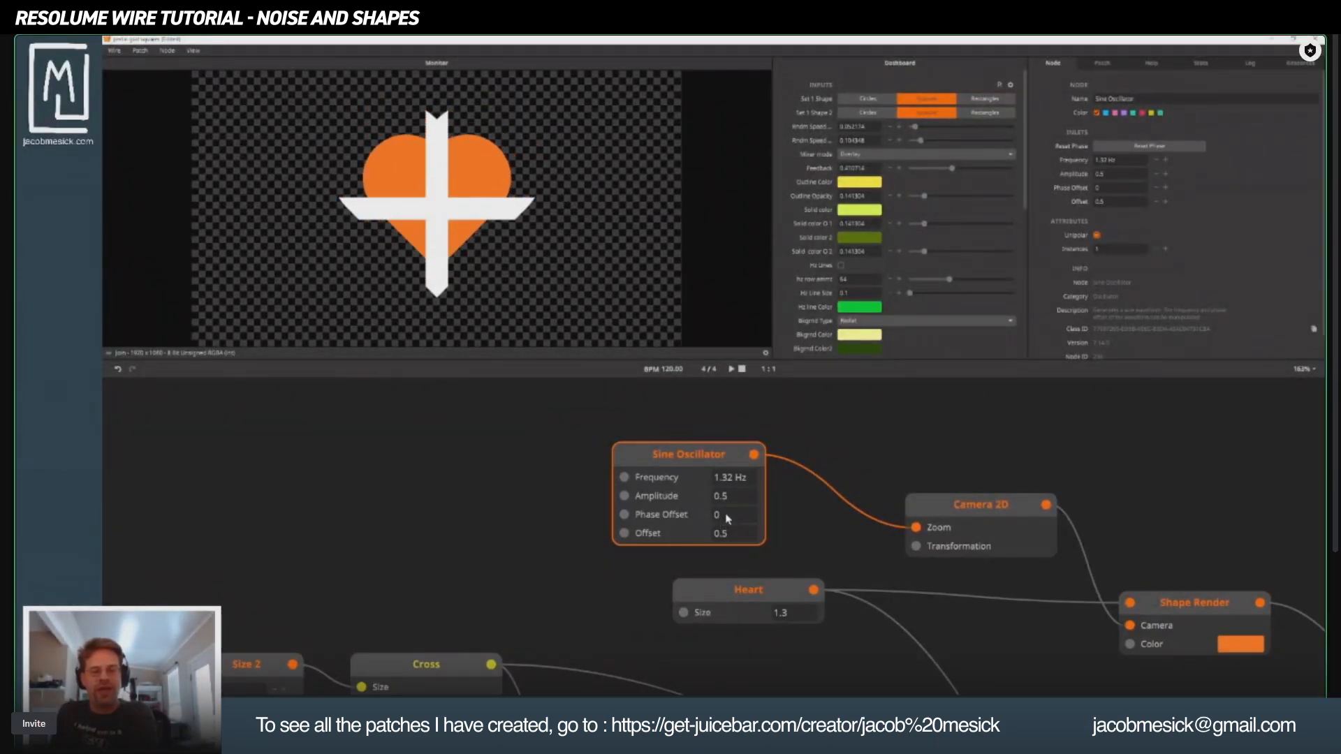
pyautogui.moveTo(724, 517)
pyautogui.mouseDown()
pyautogui.moveTo(729, 547)
pyautogui.moveTo(723, 531)
pyautogui.mouseUp()
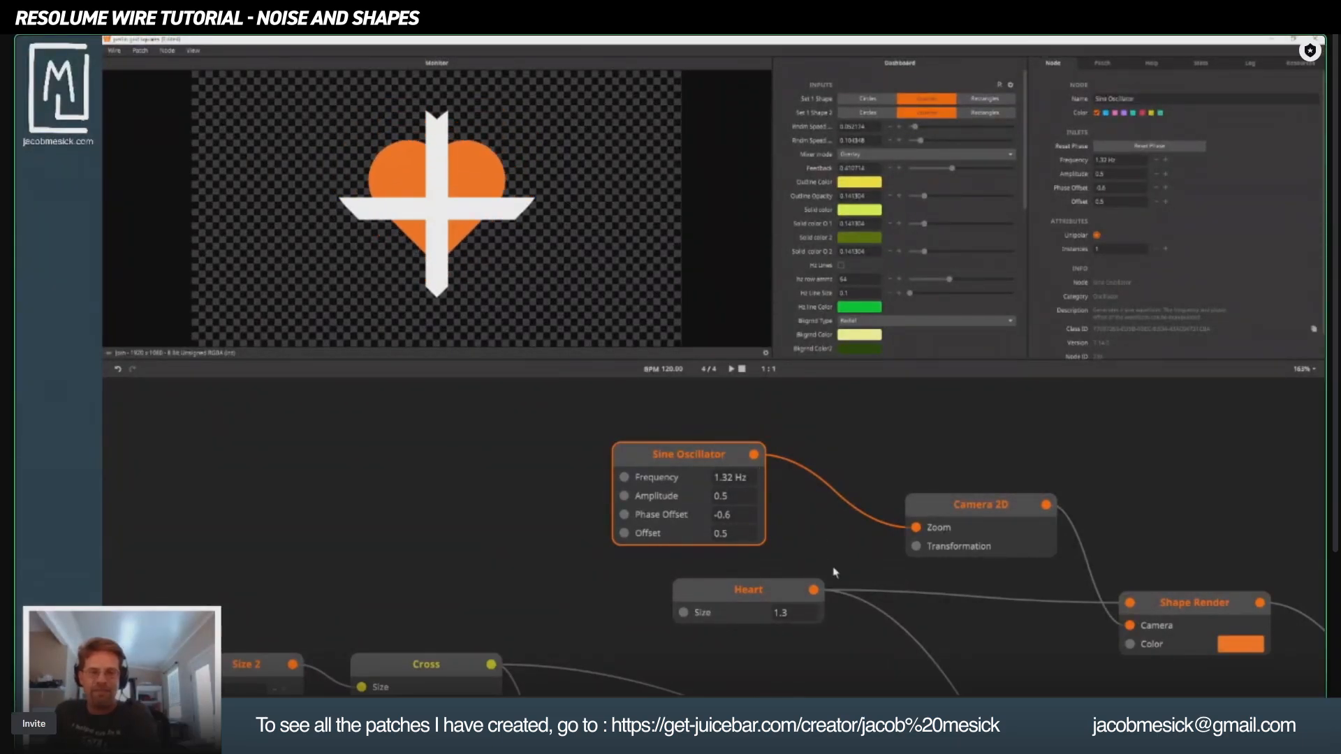
pyautogui.scroll(-2, 833, 572)
pyautogui.moveTo(952, 610); pyautogui.dragTo(506, 438)
pyautogui.scroll(-1, 811, 514)
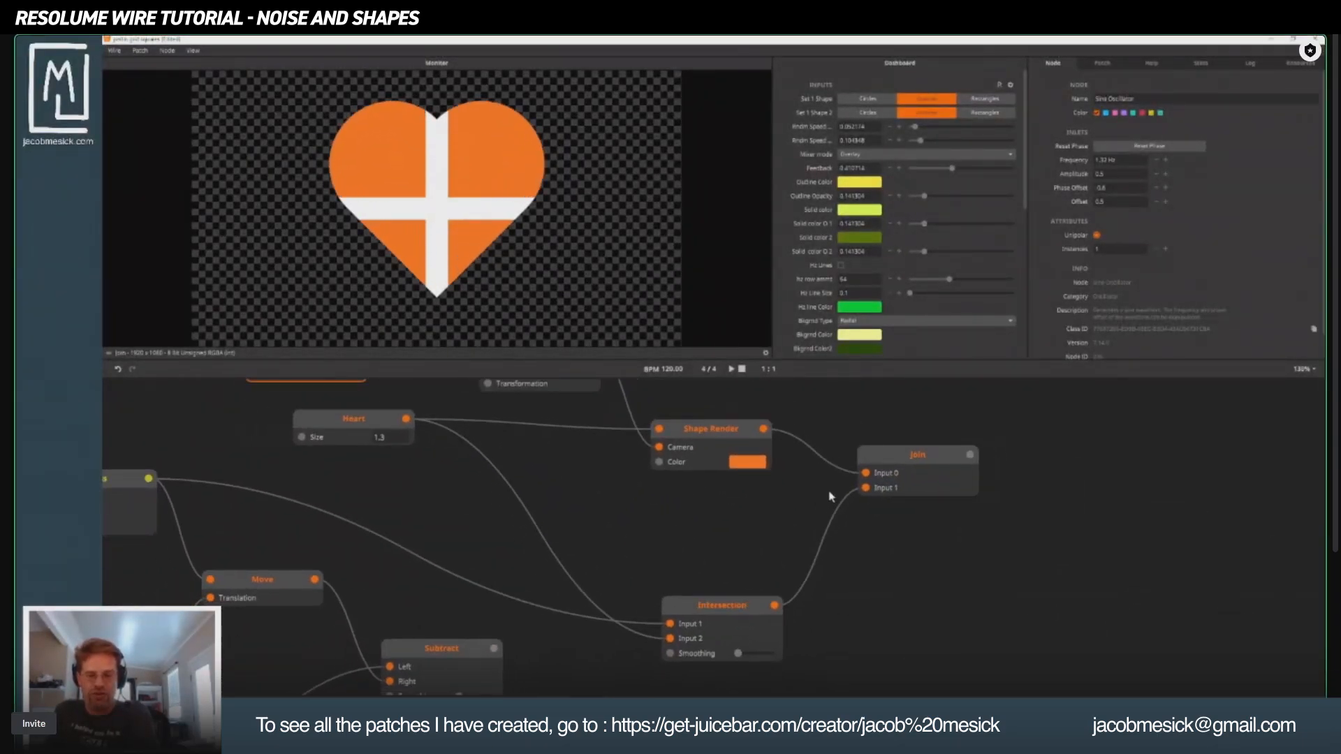
pyautogui.moveTo(812, 542); pyautogui.dragTo(739, 581)
pyautogui.scroll(-1, 740, 581)
pyautogui.scroll(-3, 859, 543)
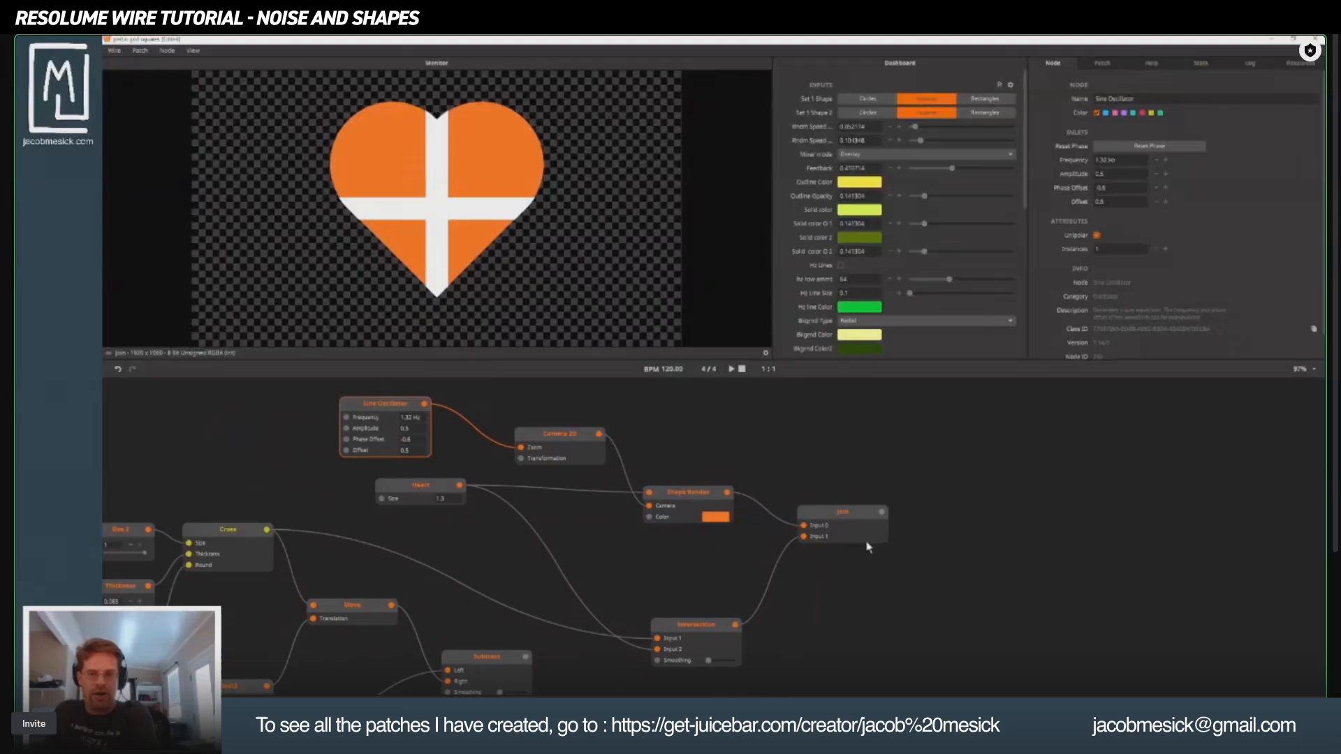
pyautogui.doubleClick(901, 608)
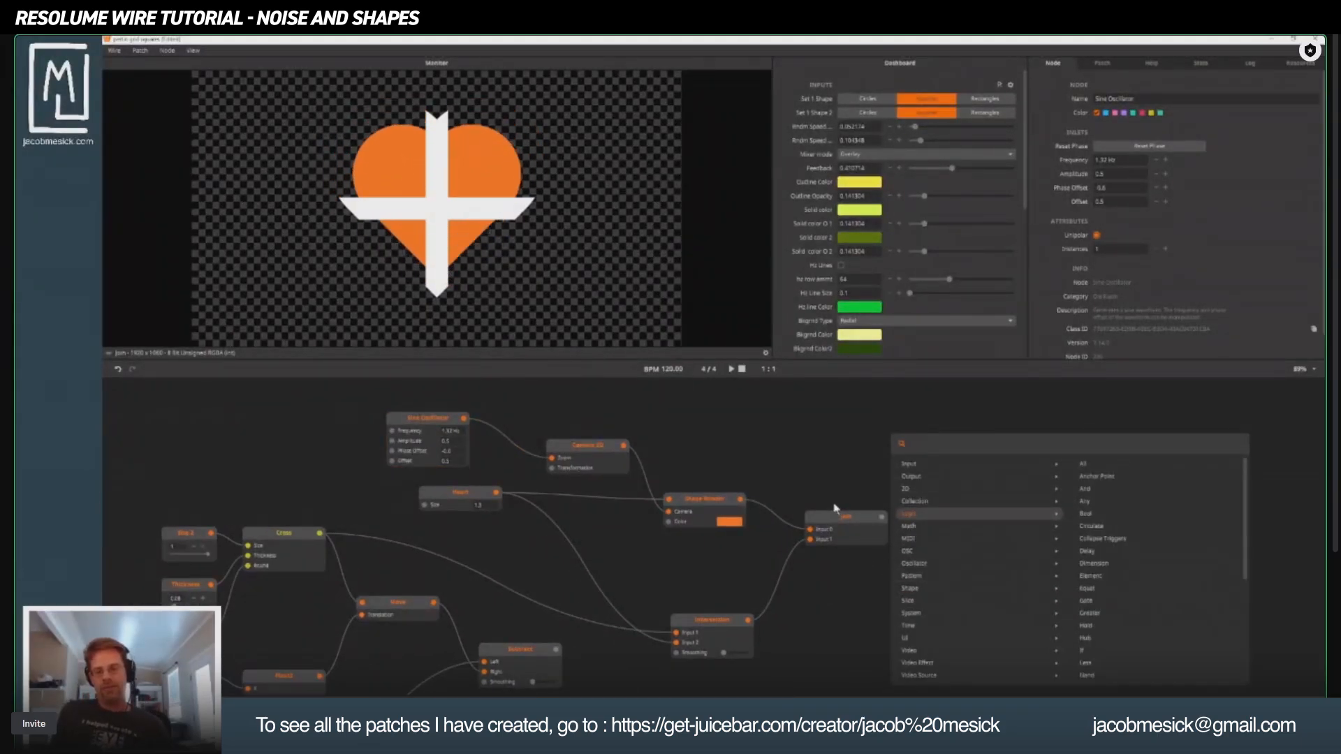
pyautogui.moveTo(911, 590)
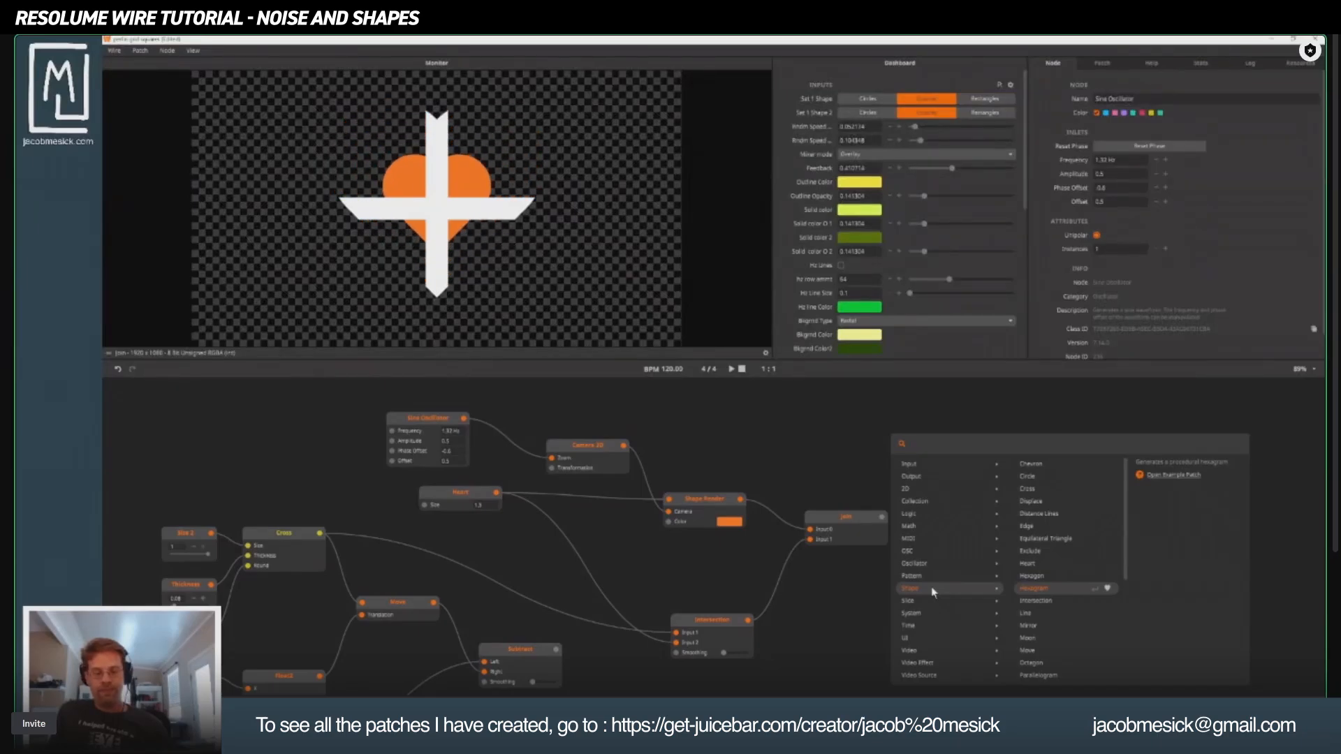
pyautogui.click(697, 563)
pyautogui.moveTo(697, 575); pyautogui.dragTo(652, 476)
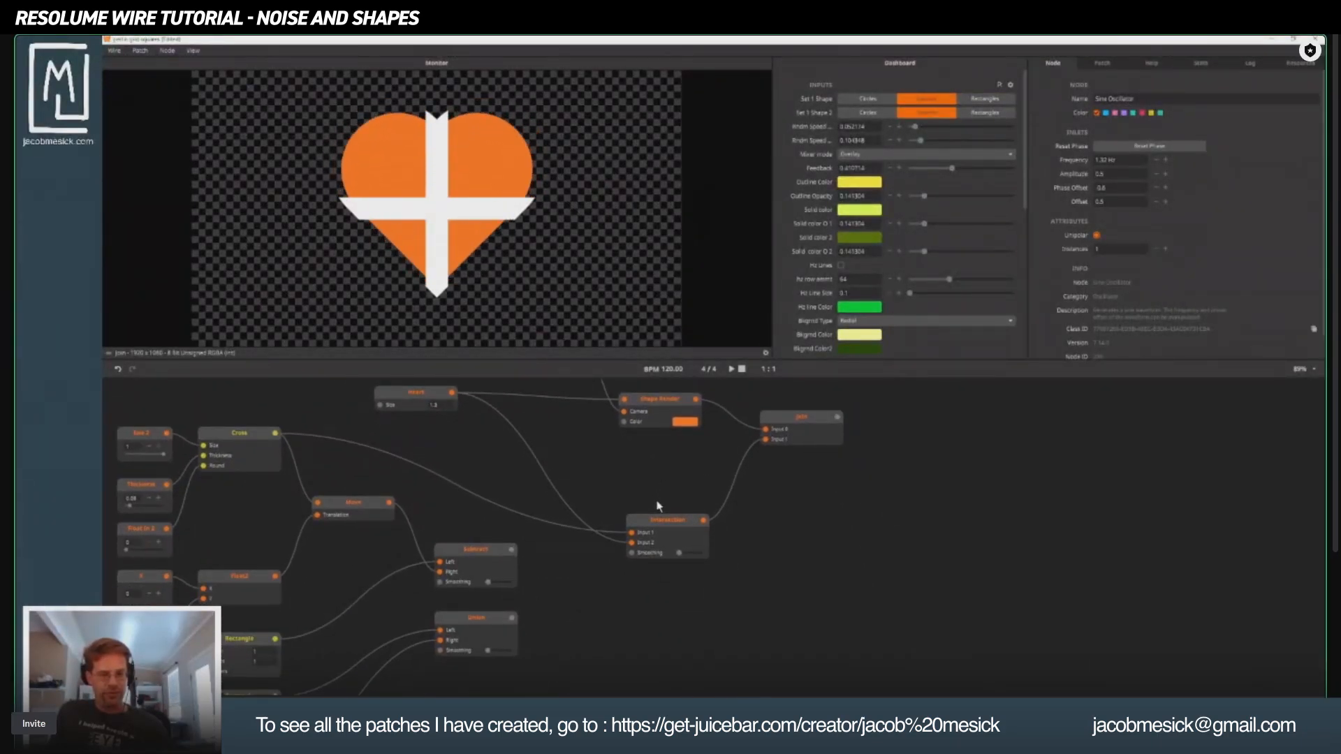
pyautogui.moveTo(903, 544); pyautogui.dragTo(866, 653)
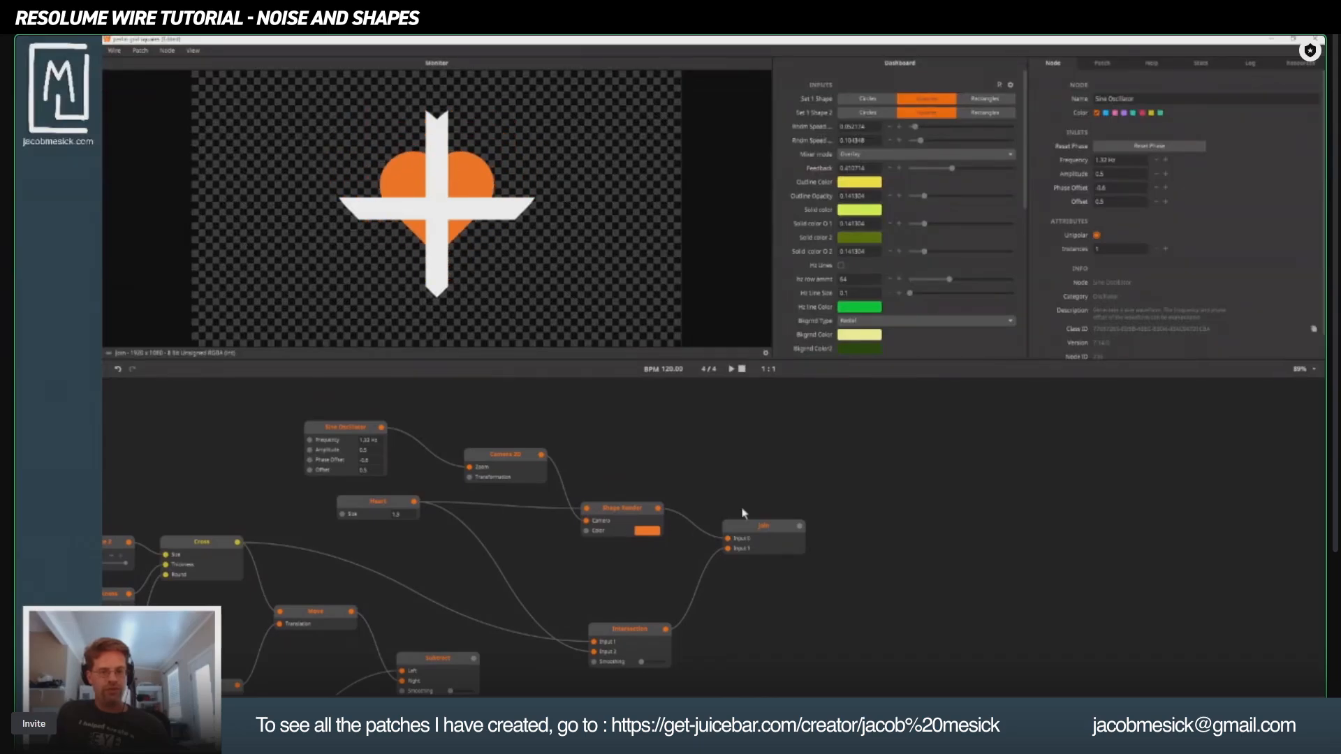
# Add an Exclude node and connect the Subtract output to its Input 2 and the Heart output to its Input 1.
pyautogui.doubleClick(689, 440)
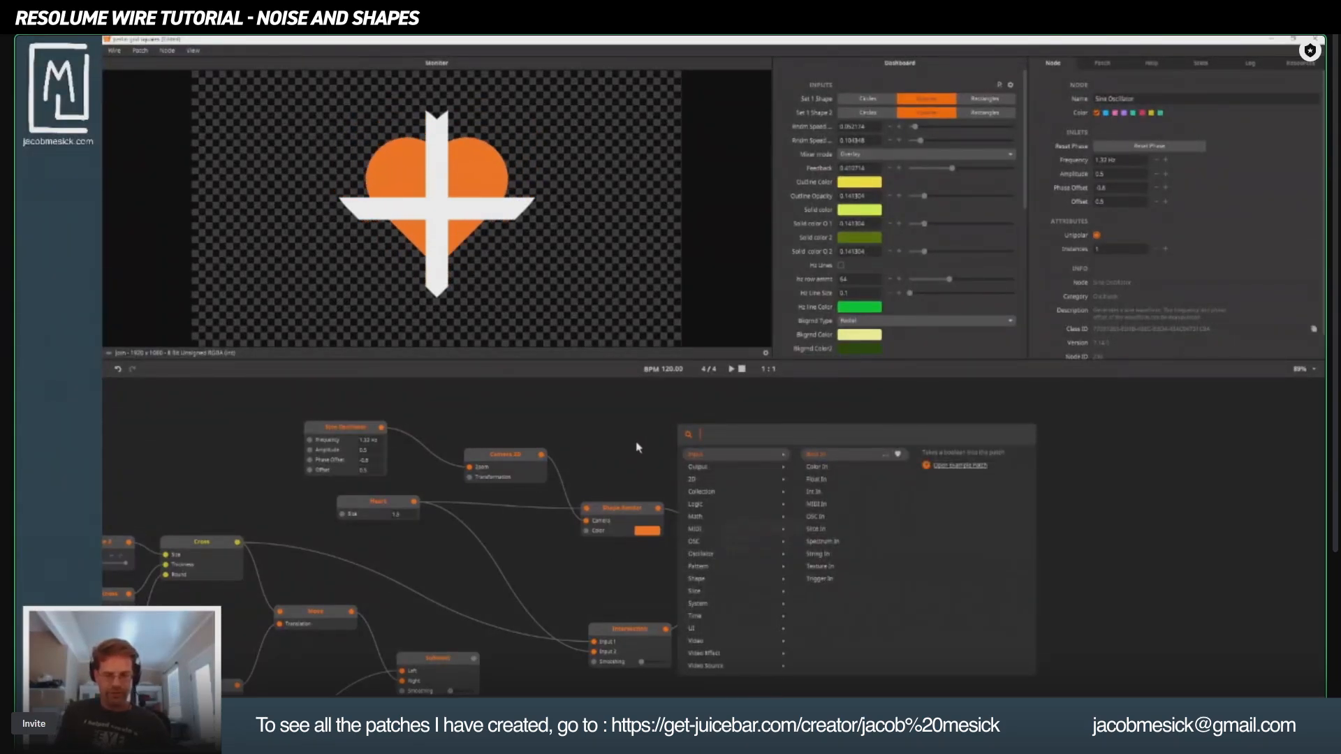
pyautogui.moveTo(748, 579)
pyautogui.click(821, 540)
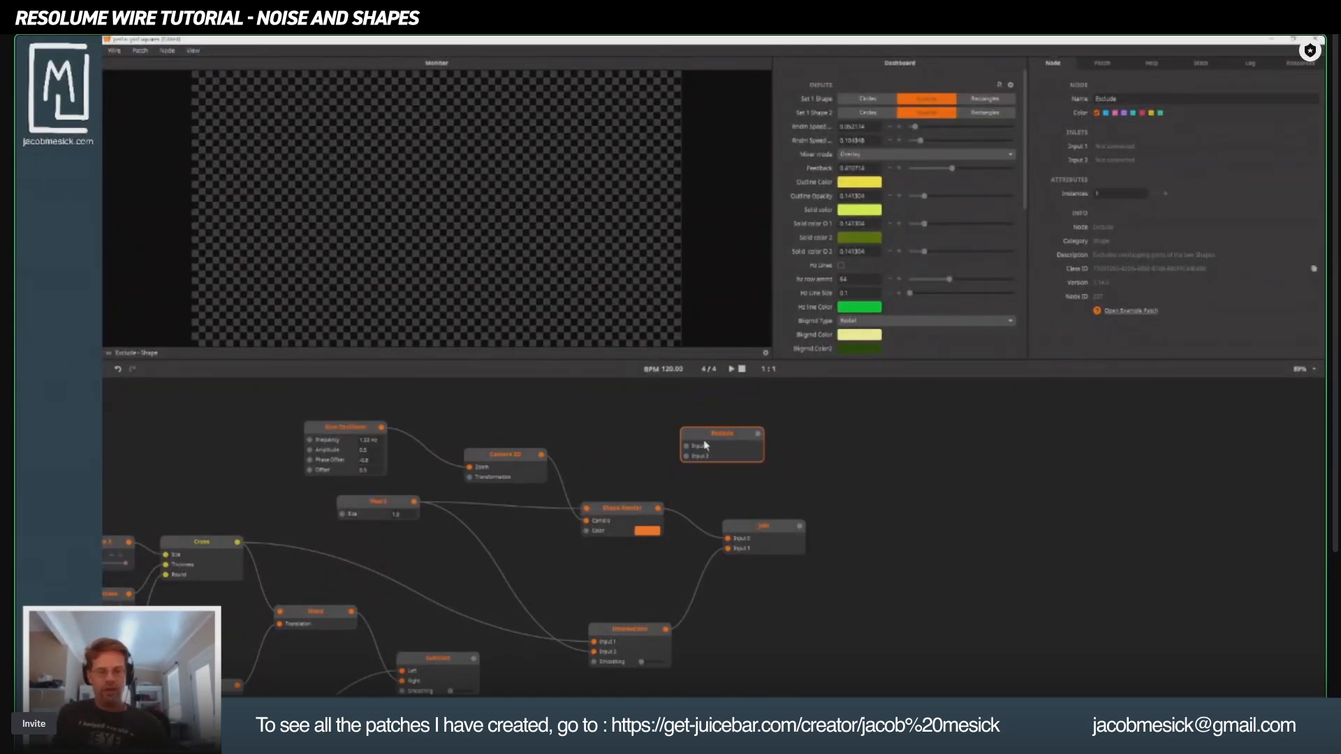
pyautogui.moveTo(657, 509); pyautogui.dragTo(649, 452)
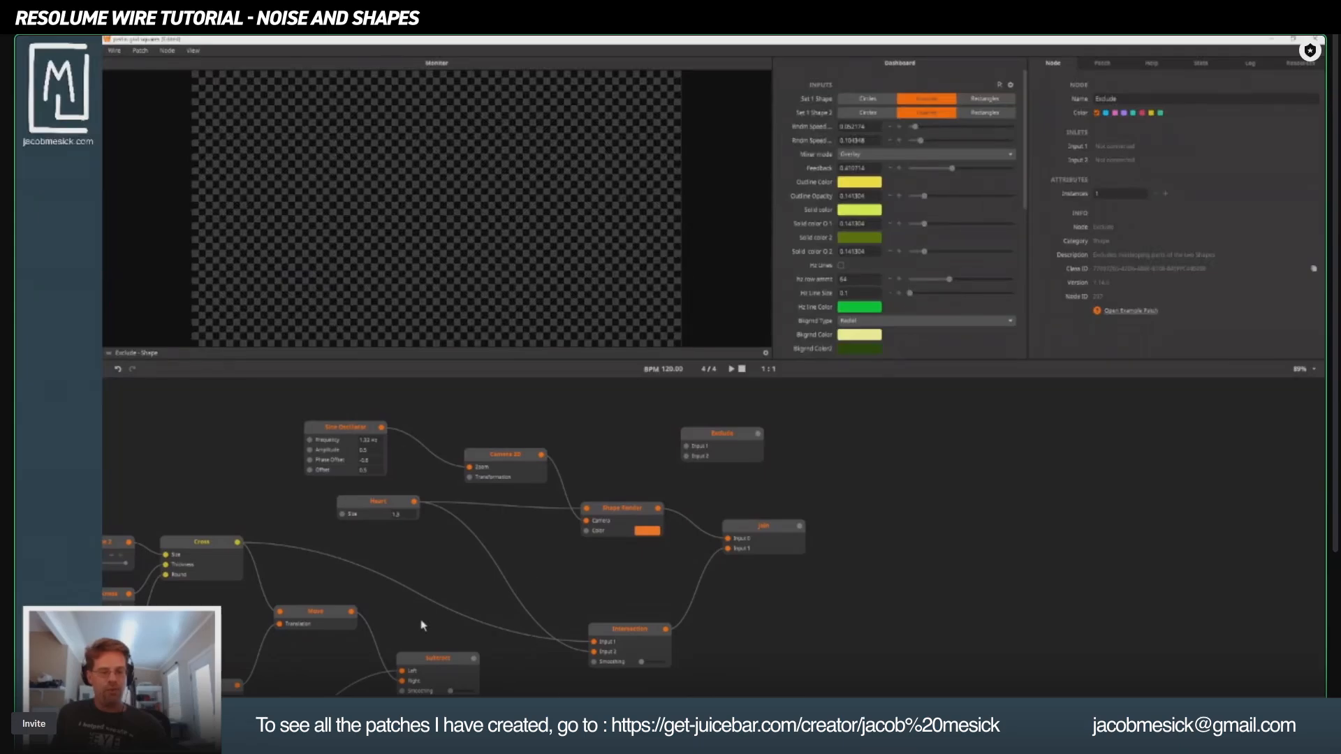
pyautogui.moveTo(473, 658); pyautogui.dragTo(687, 457)
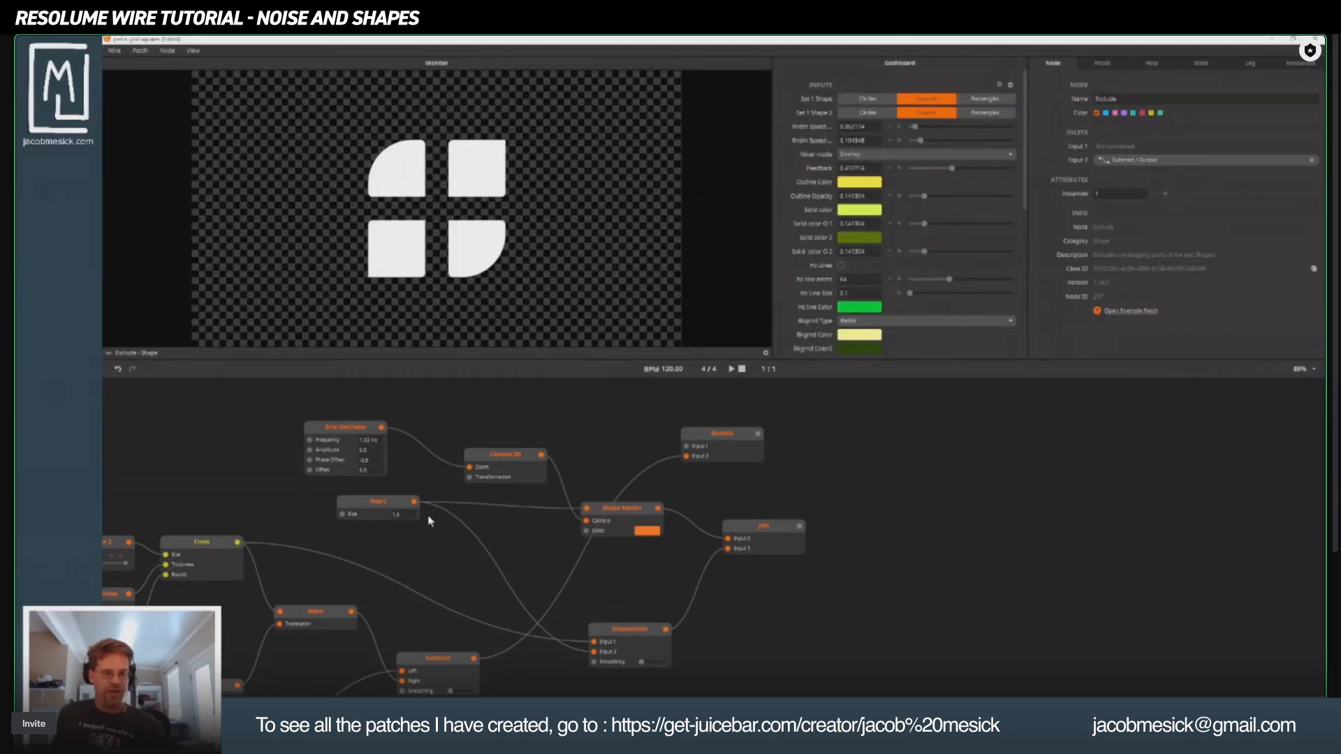
pyautogui.moveTo(414, 502); pyautogui.dragTo(686, 446)
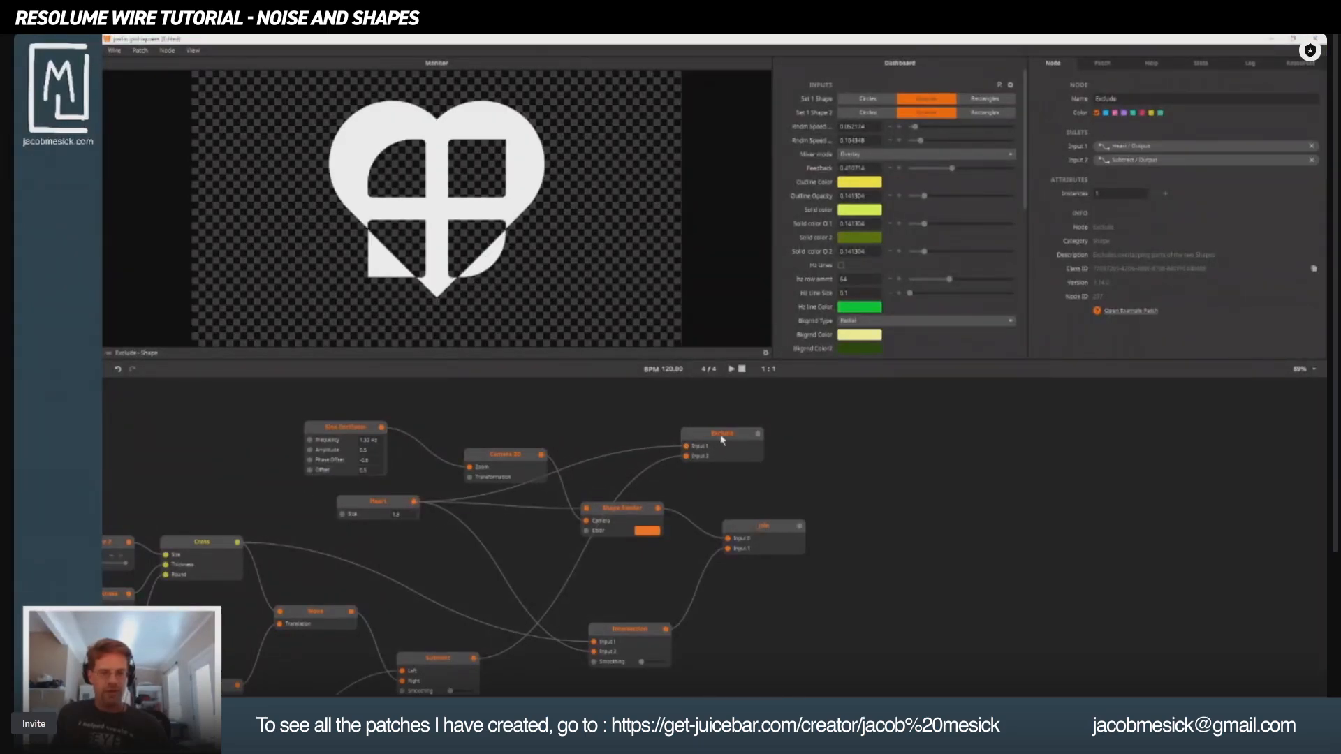
# Compare the previews of the Exclude and Subtract nodes and delete the Exclude node.
pyautogui.click(722, 438)
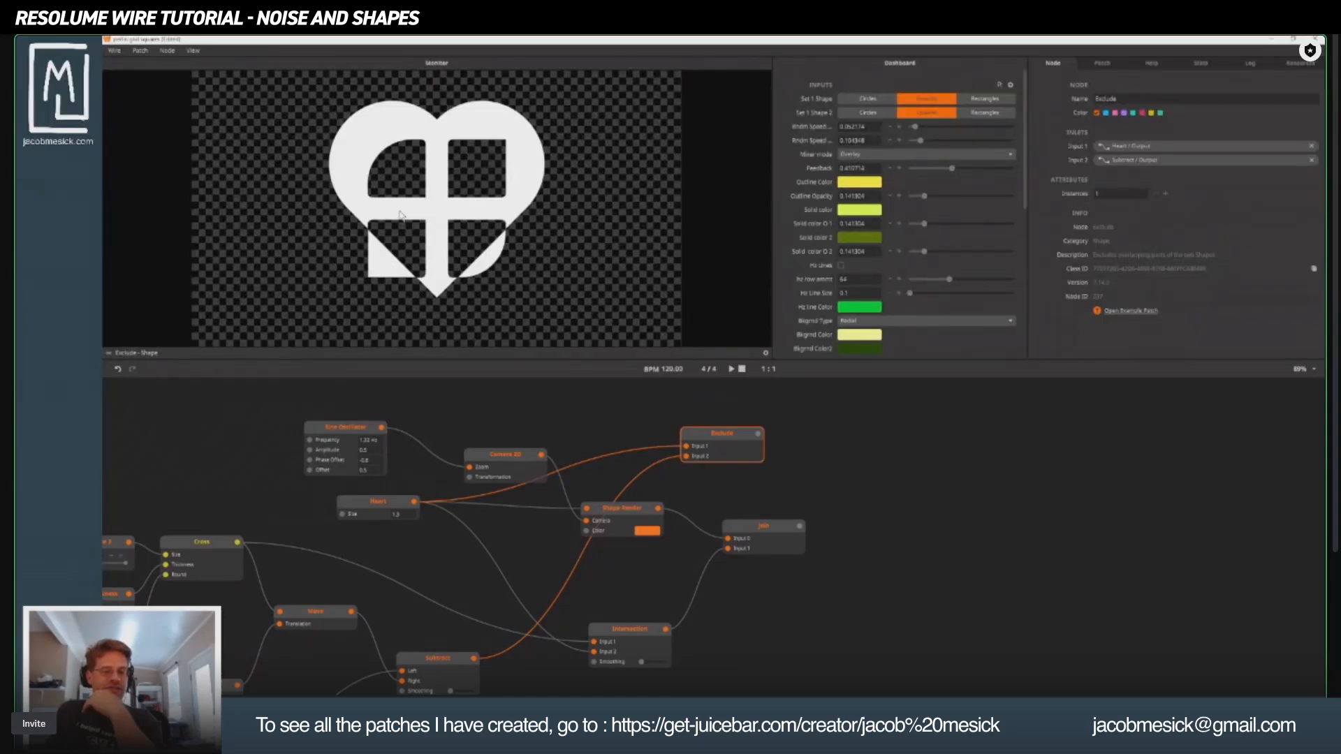
pyautogui.click(450, 667)
pyautogui.moveTo(467, 631); pyautogui.dragTo(526, 517)
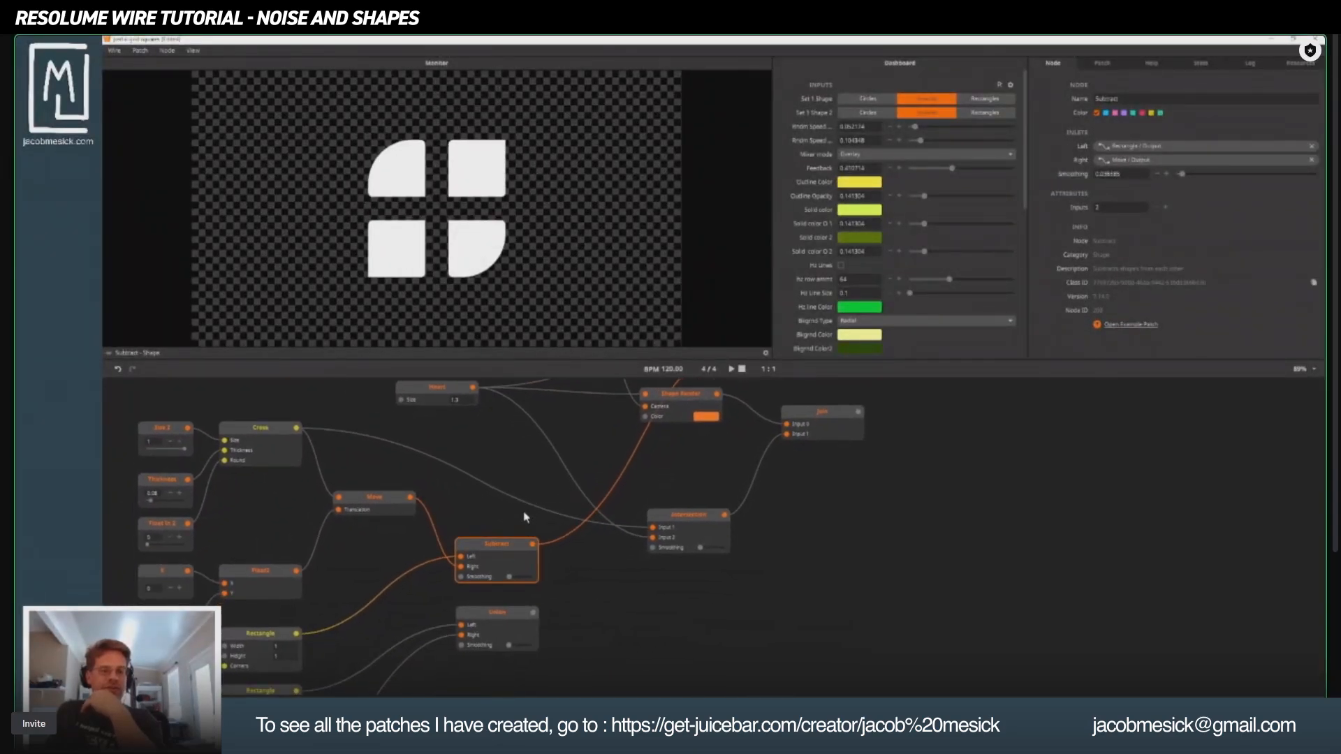
pyautogui.moveTo(591, 468); pyautogui.dragTo(525, 567)
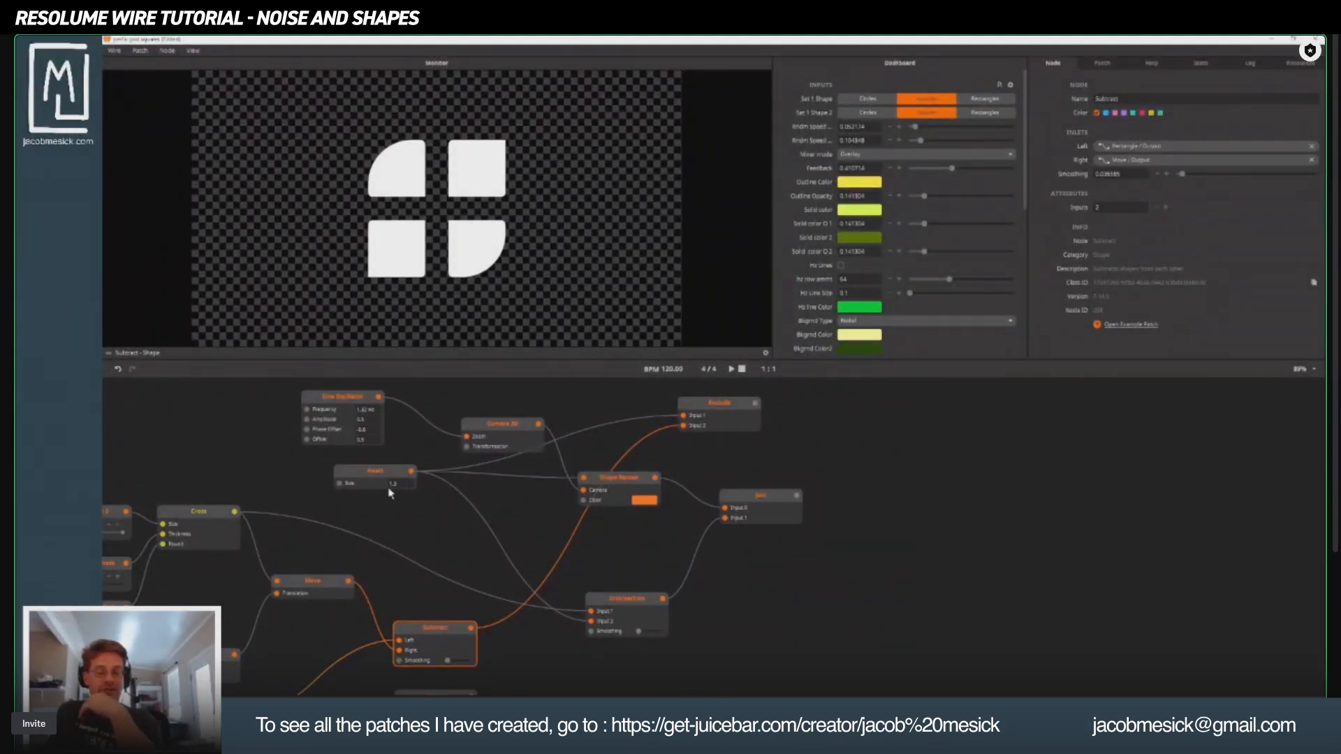
pyautogui.click(748, 419)
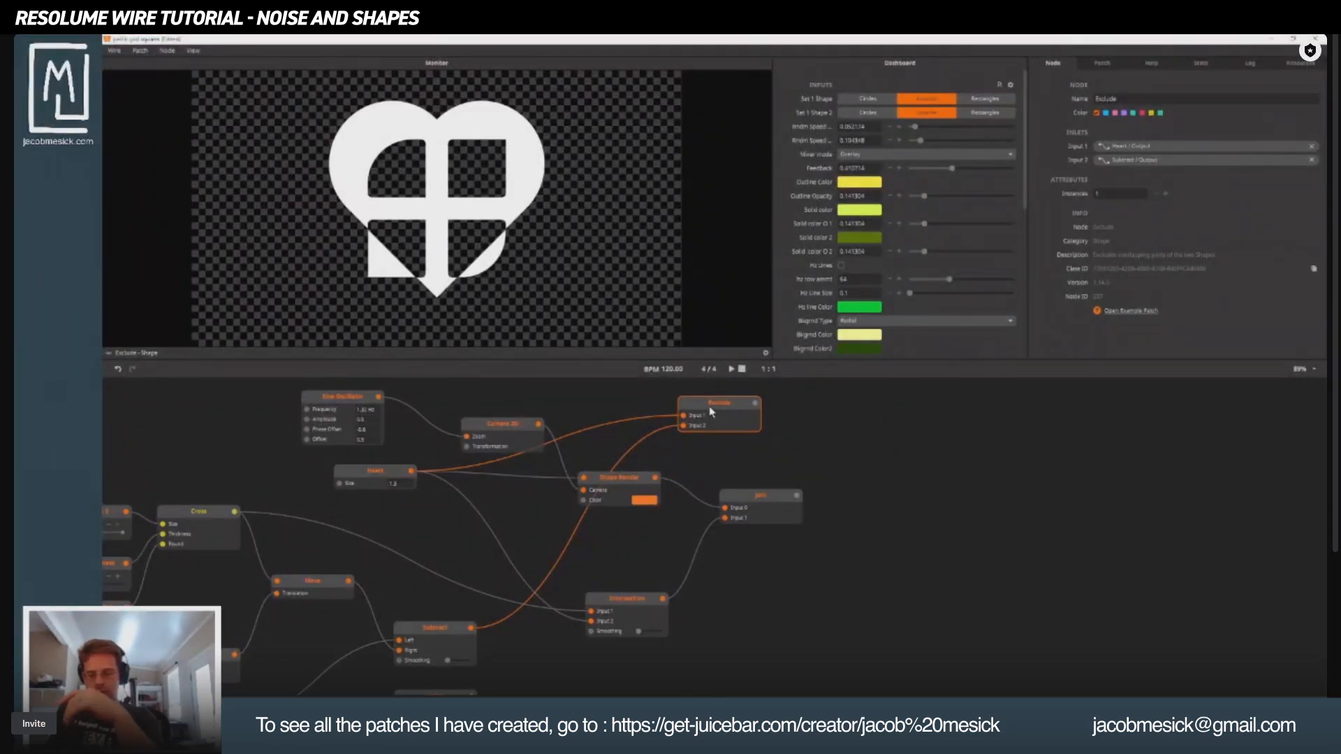
pyautogui.press('Delete')
# Add a Mirror node fed by the Heart output and set its center to about 0.33.
pyautogui.doubleClick(781, 462)
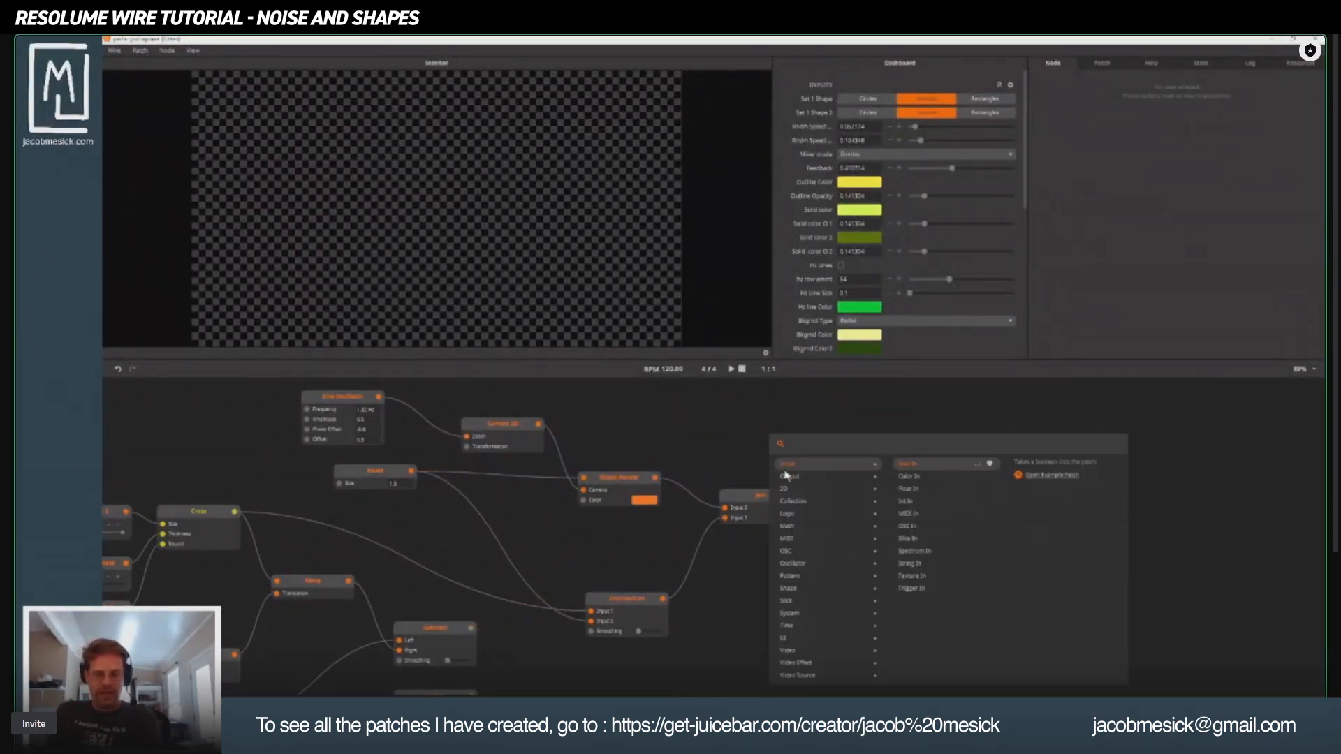
pyautogui.moveTo(810, 614)
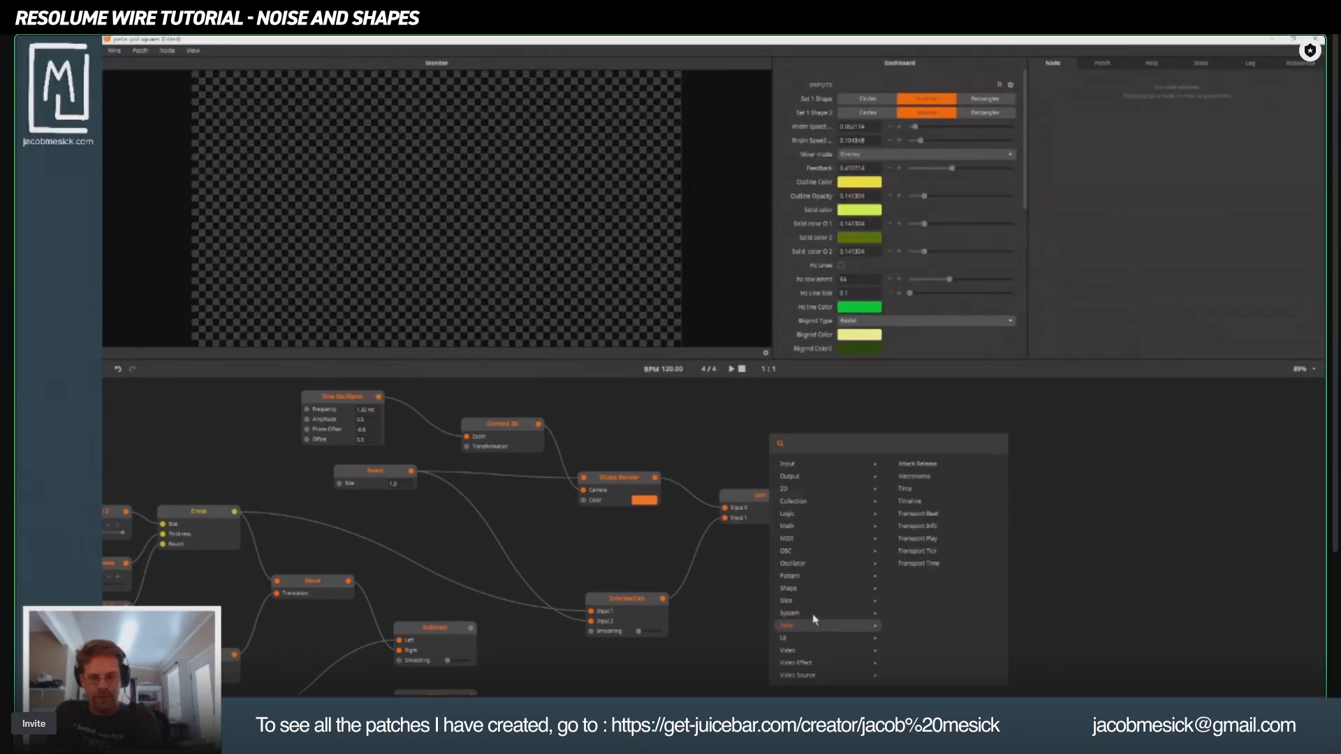
pyautogui.moveTo(818, 591)
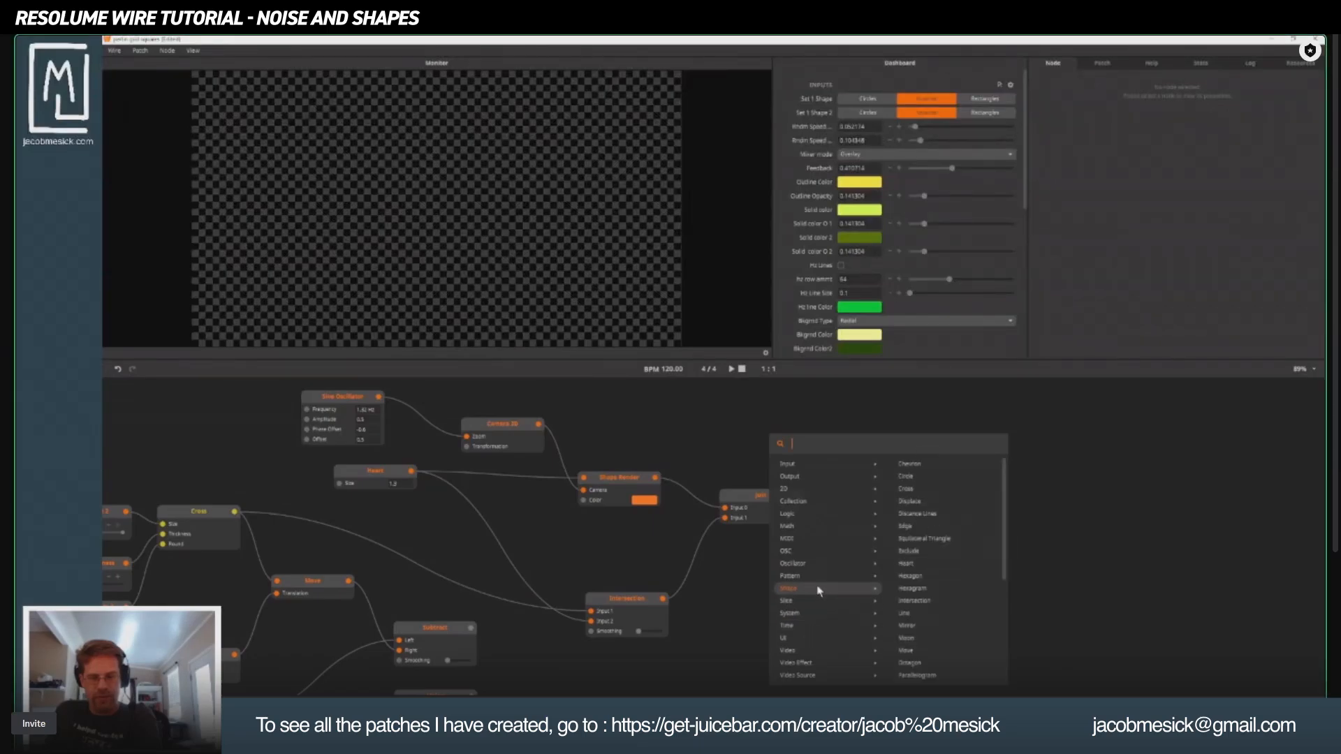
pyautogui.click(927, 623)
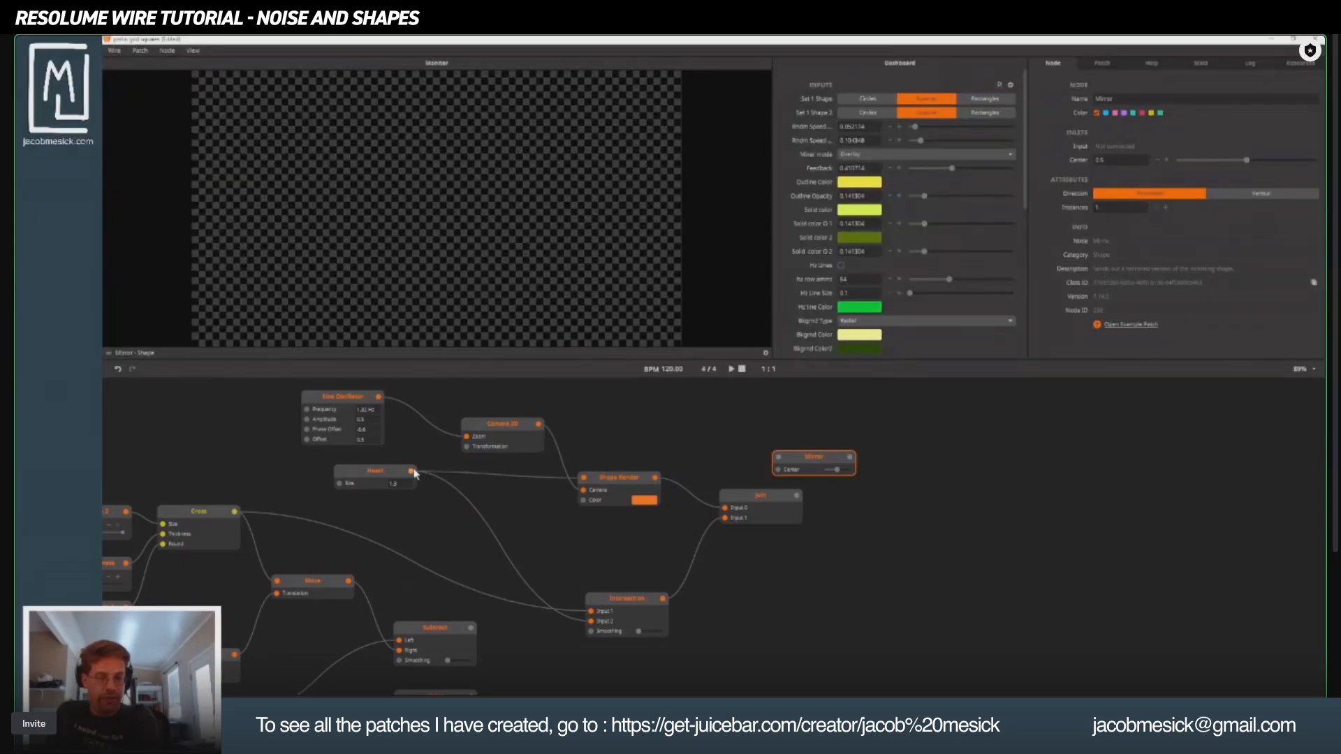
pyautogui.moveTo(414, 473); pyautogui.dragTo(835, 473)
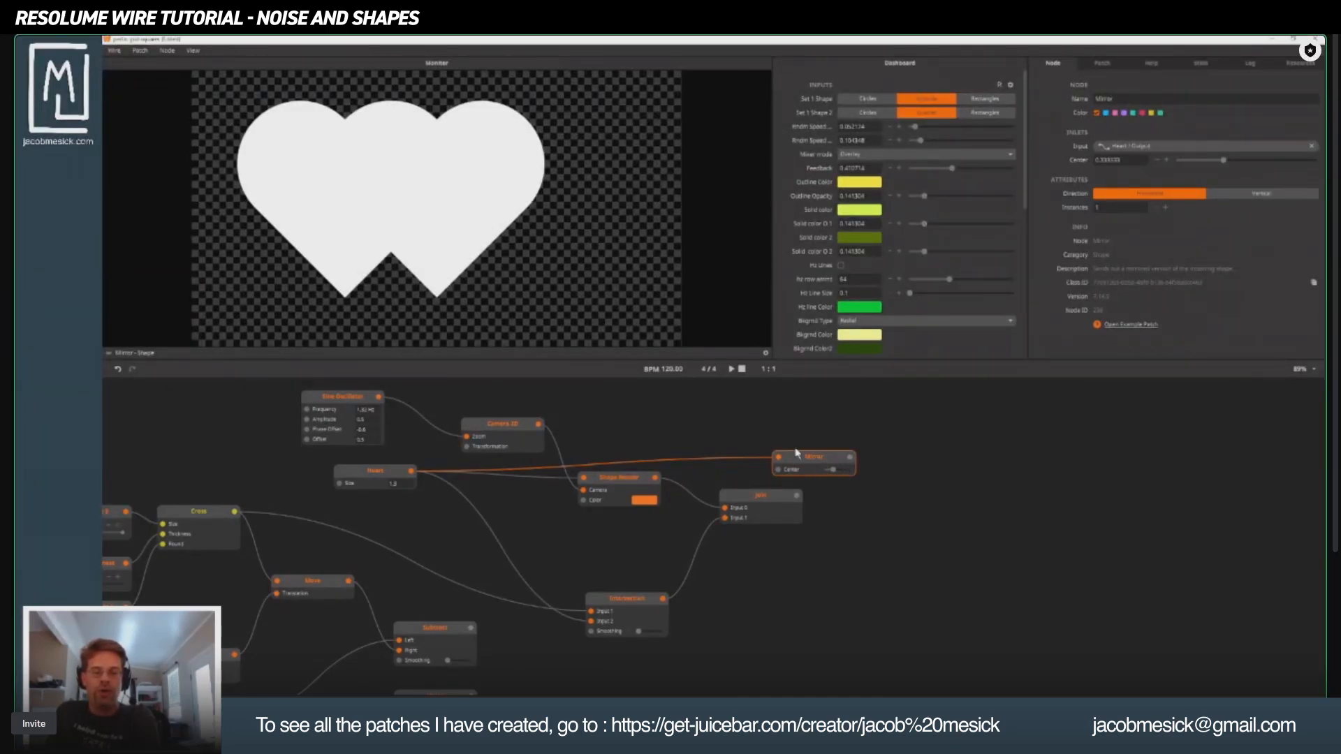
pyautogui.moveTo(807, 463); pyautogui.dragTo(836, 454)
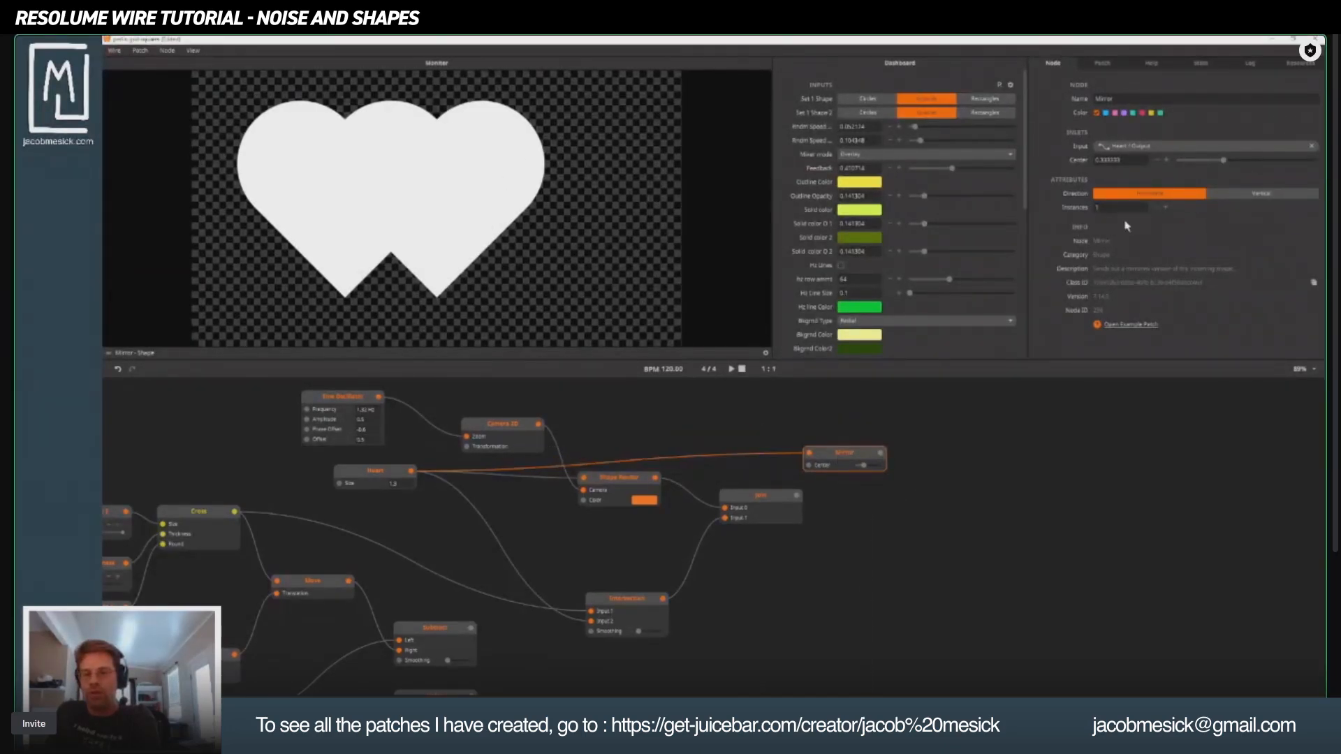
# Switch the Mirror direction to Vertical and adjust the Heart size to 0.6 with a mirror center of about 0.31.
pyautogui.click(1249, 199)
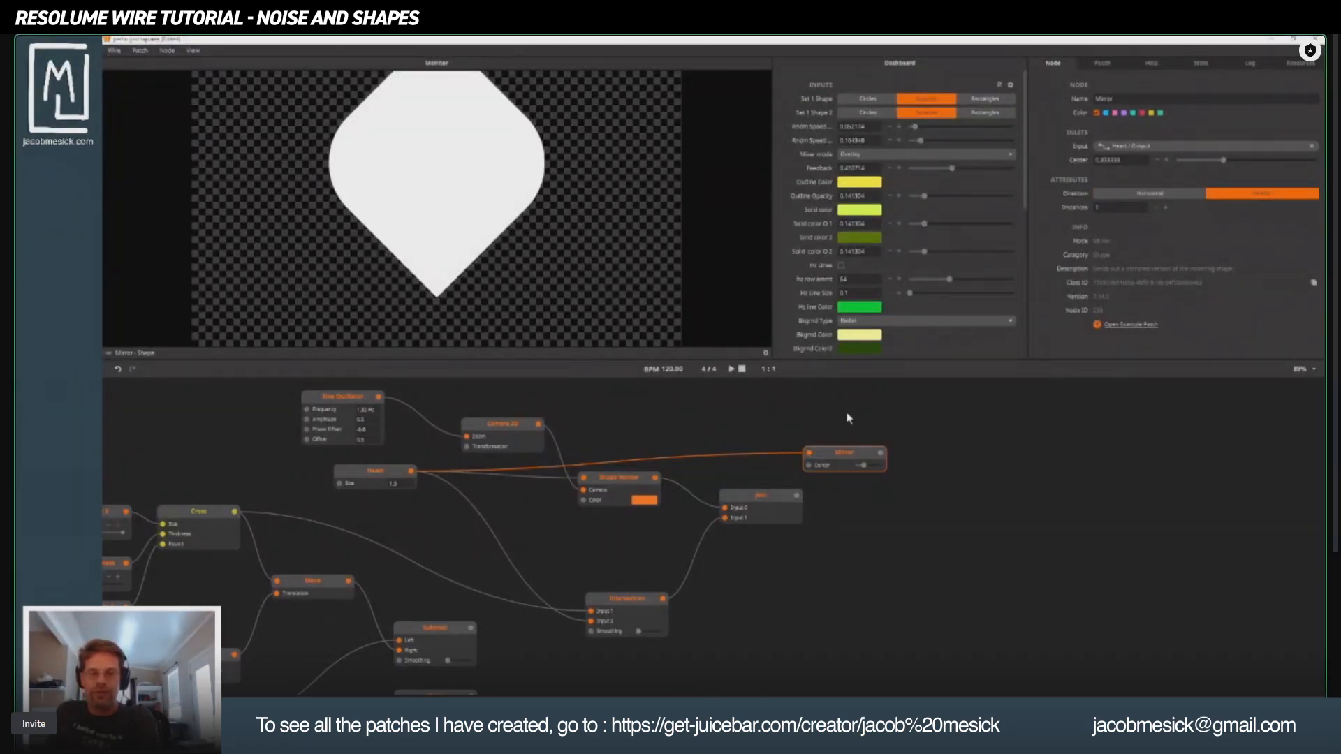
pyautogui.moveTo(864, 463); pyautogui.dragTo(869, 463)
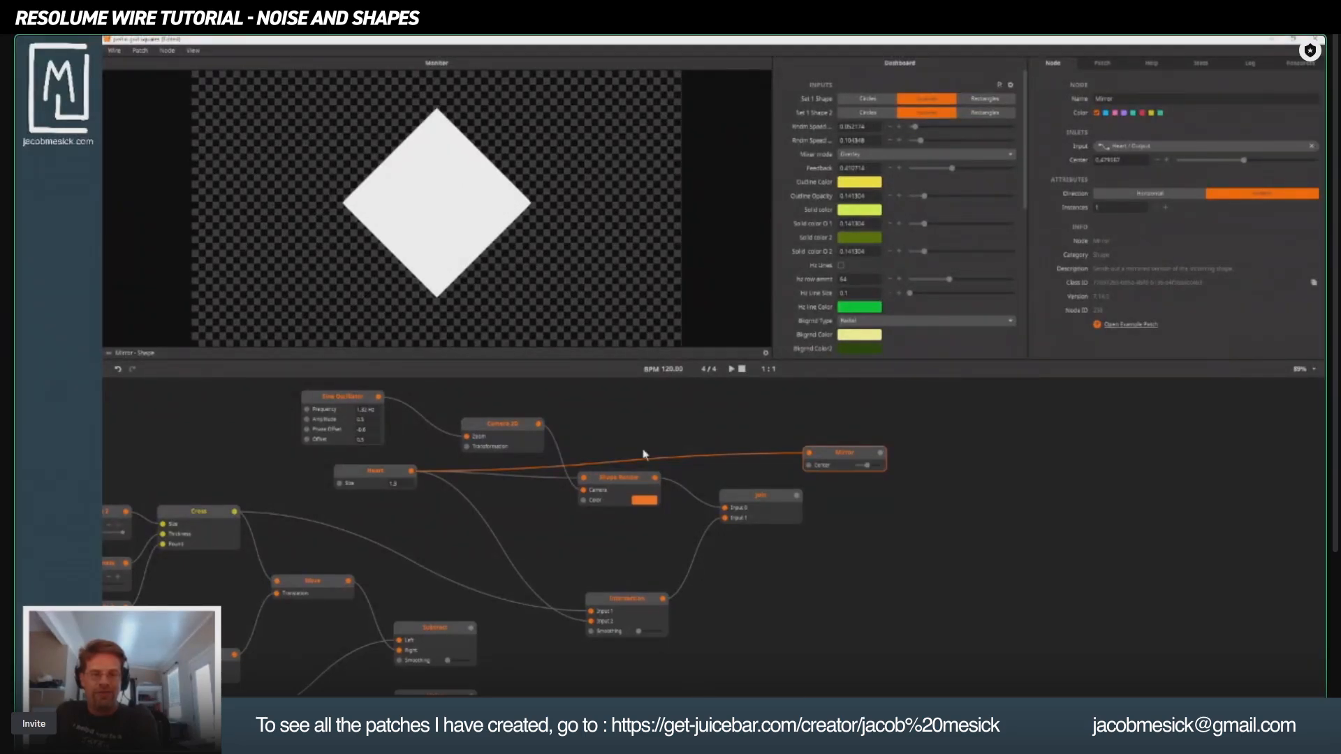
pyautogui.moveTo(396, 487); pyautogui.dragTo(402, 522)
pyautogui.moveTo(867, 465); pyautogui.dragTo(863, 465)
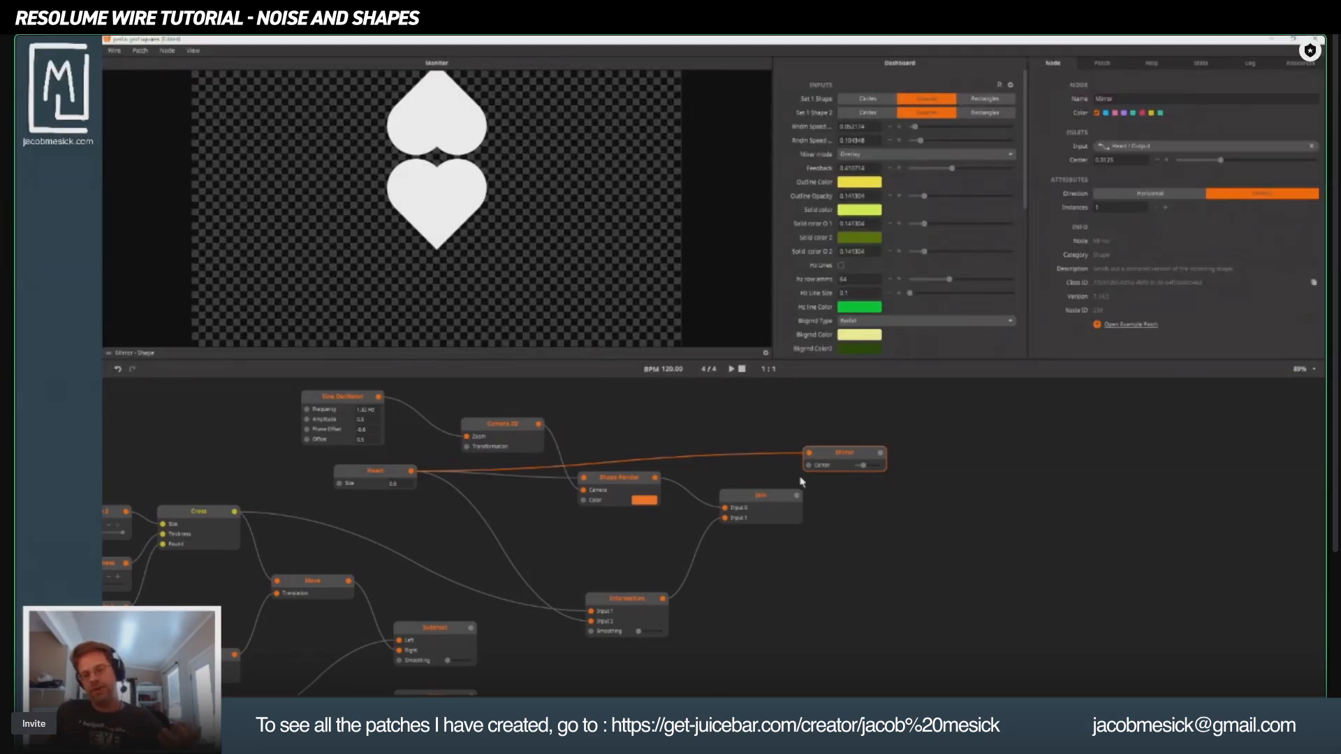
# Add a Distance Lines node, connect the Heart output to its input, and compare its preview with the Mirror node's.
pyautogui.click(892, 527)
pyautogui.rightClick(891, 526)
pyautogui.moveTo(918, 605)
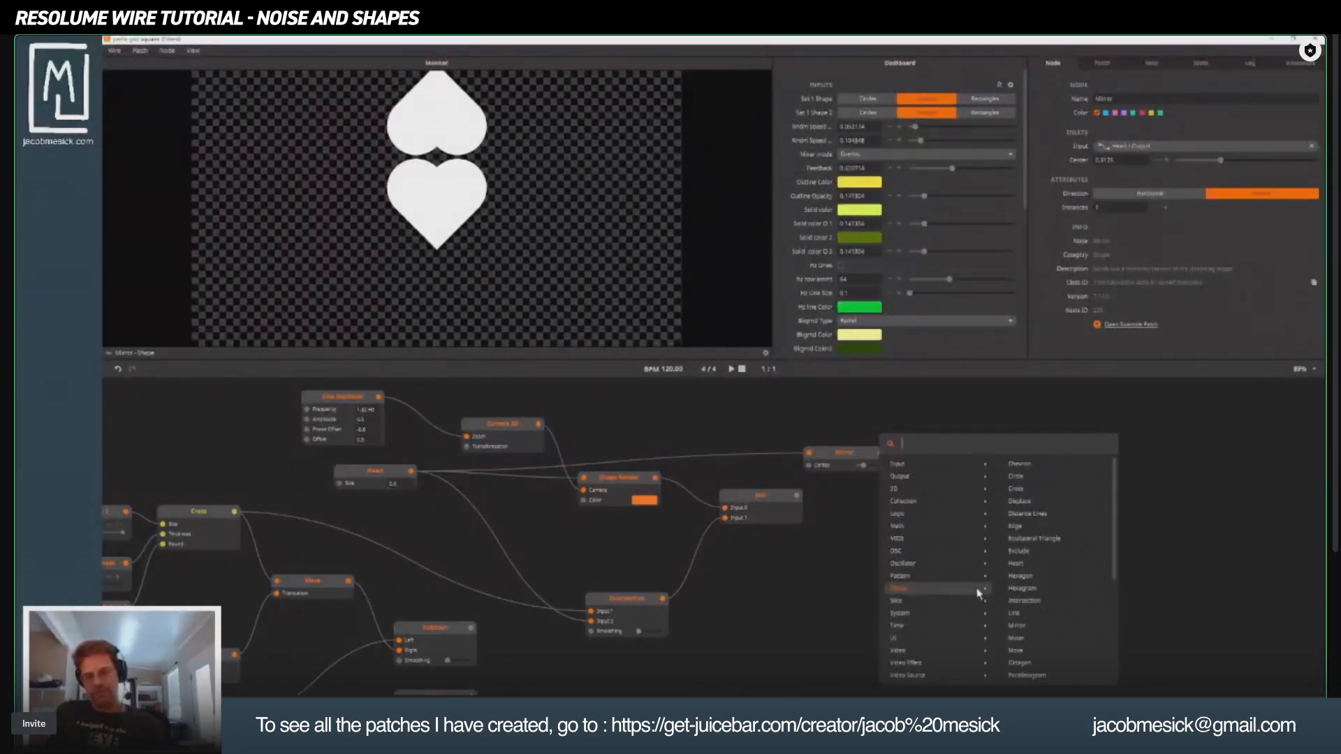
pyautogui.click(1028, 515)
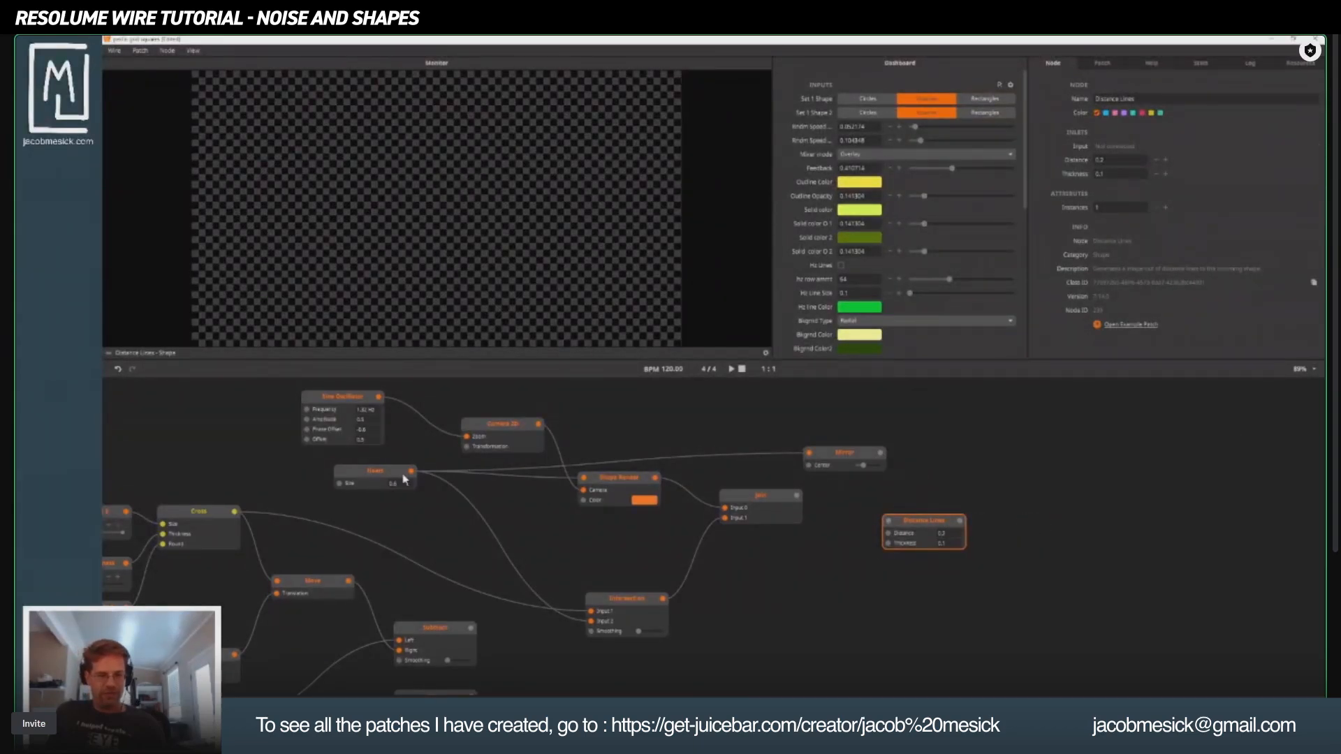
pyautogui.moveTo(407, 474); pyautogui.dragTo(888, 522)
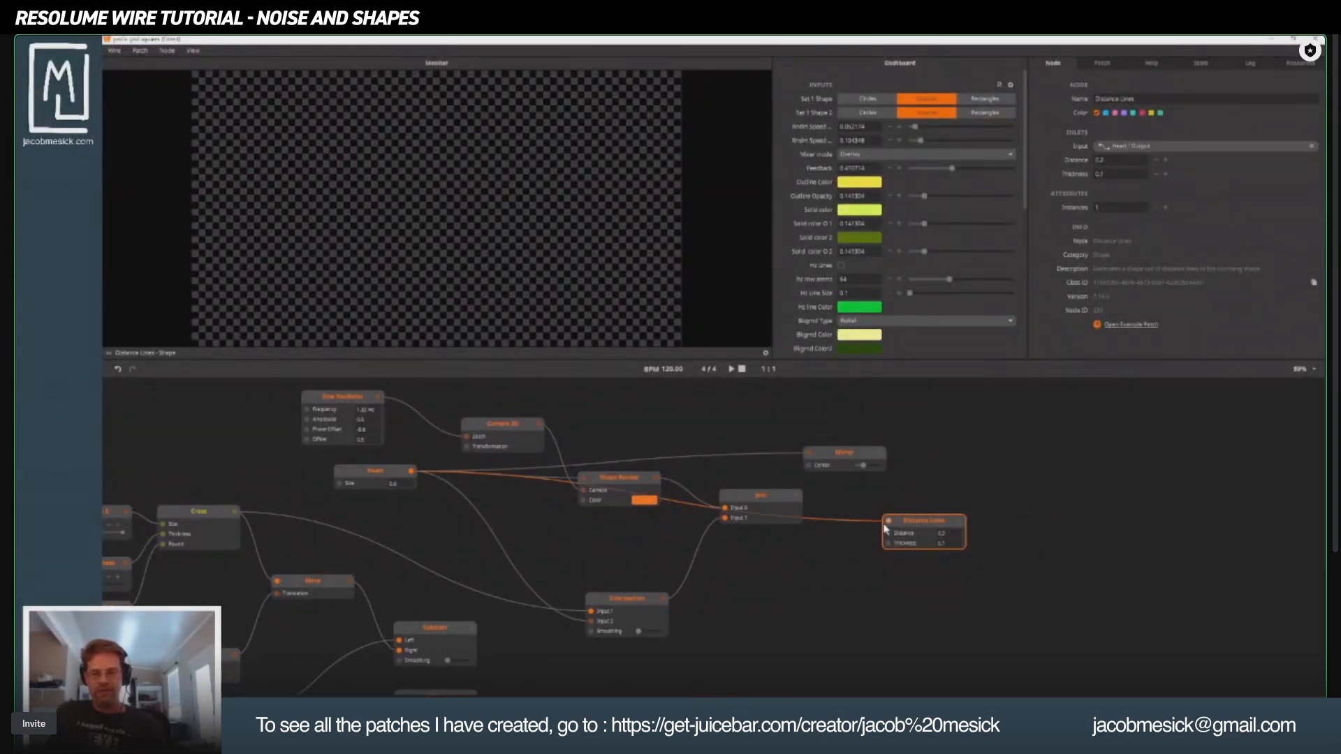
pyautogui.click(853, 452)
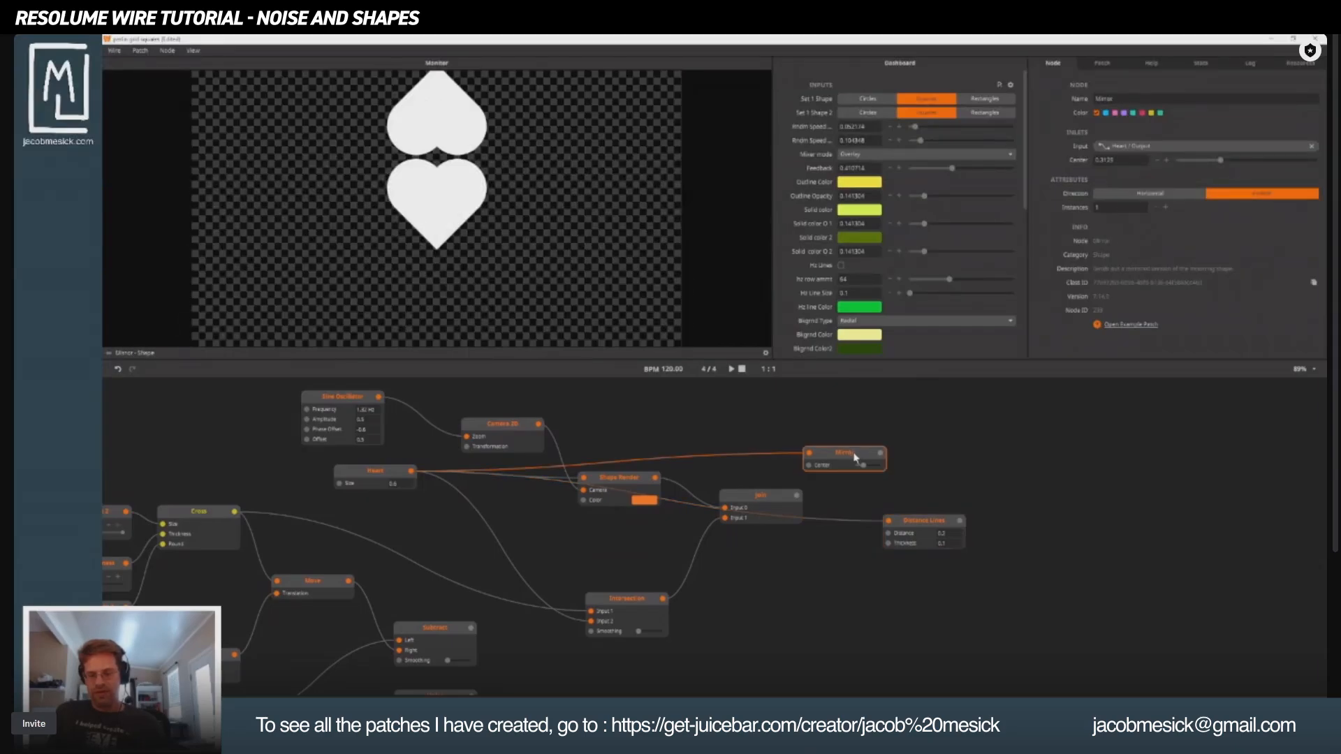
pyautogui.click(948, 522)
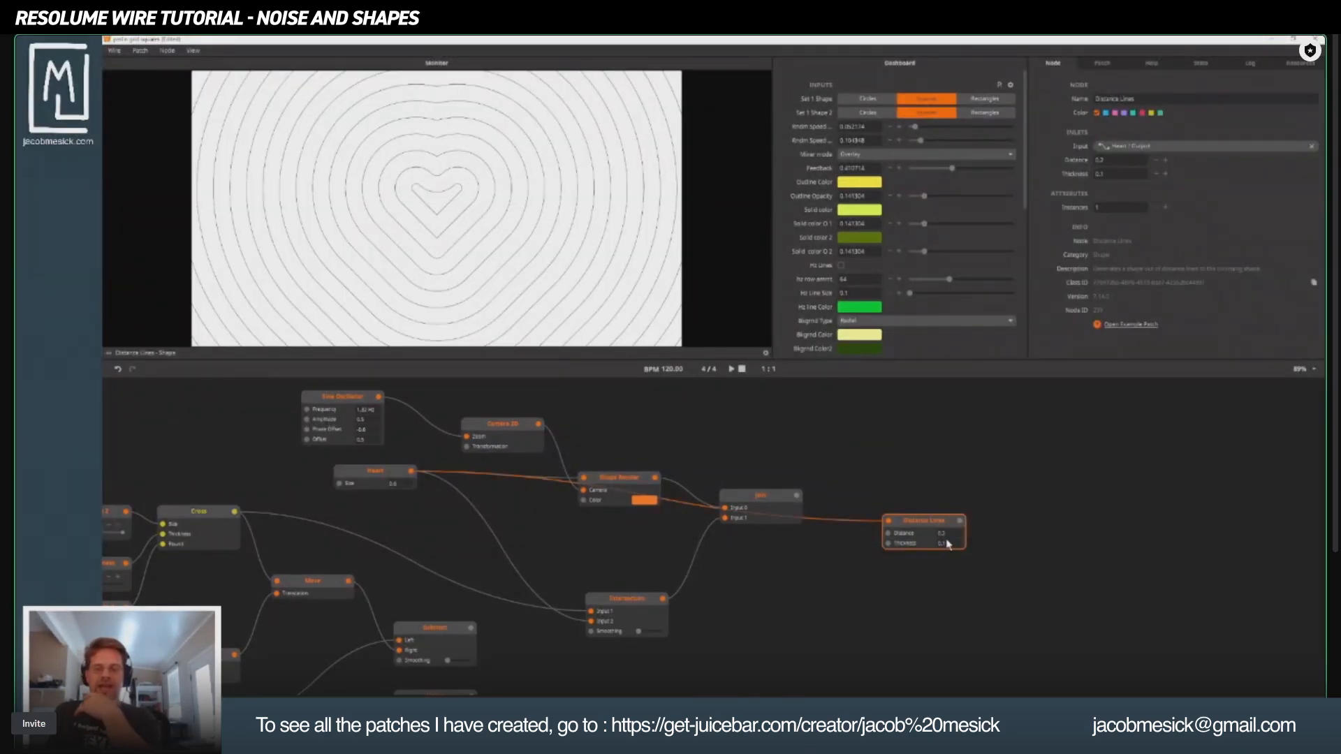
# Set the Distance Lines distance to 0.3 and its thickness to 0.015.
pyautogui.moveTo(943, 535); pyautogui.dragTo(946, 543)
pyautogui.doubleClick(947, 547)
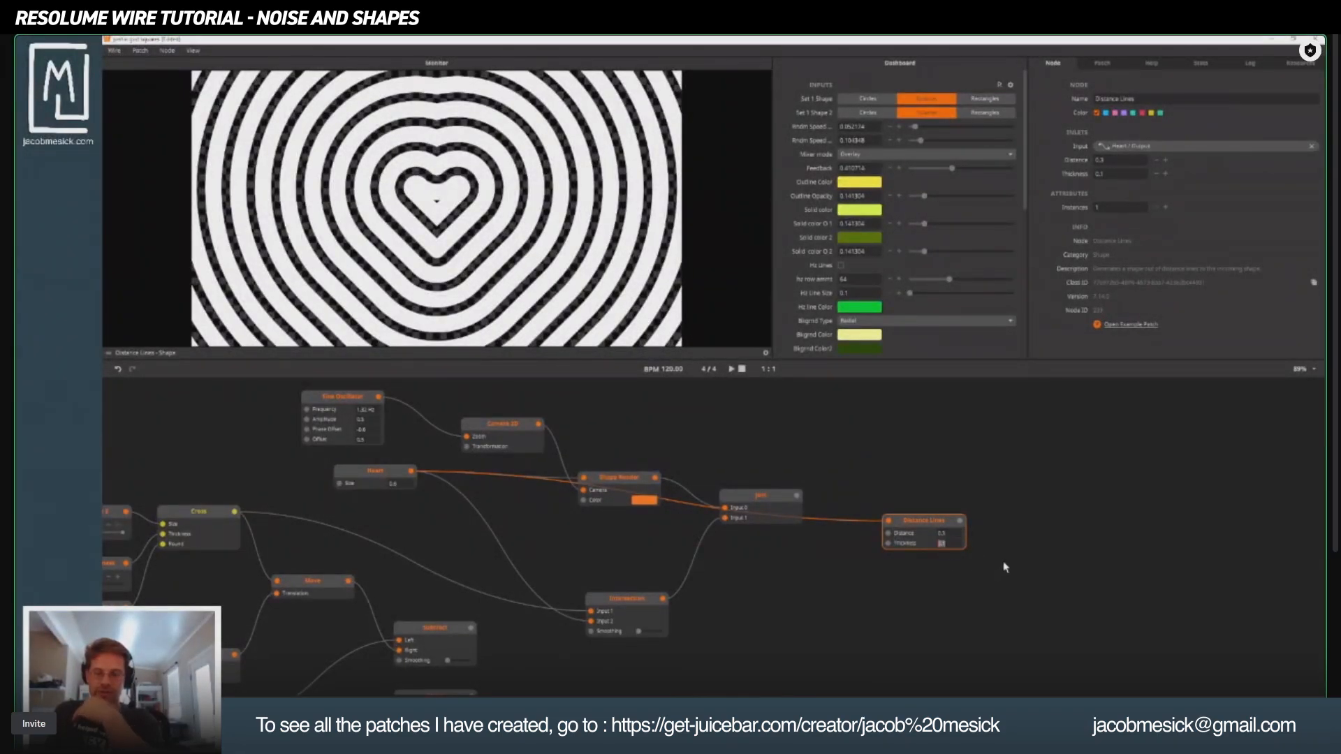
pyautogui.write('0.015')
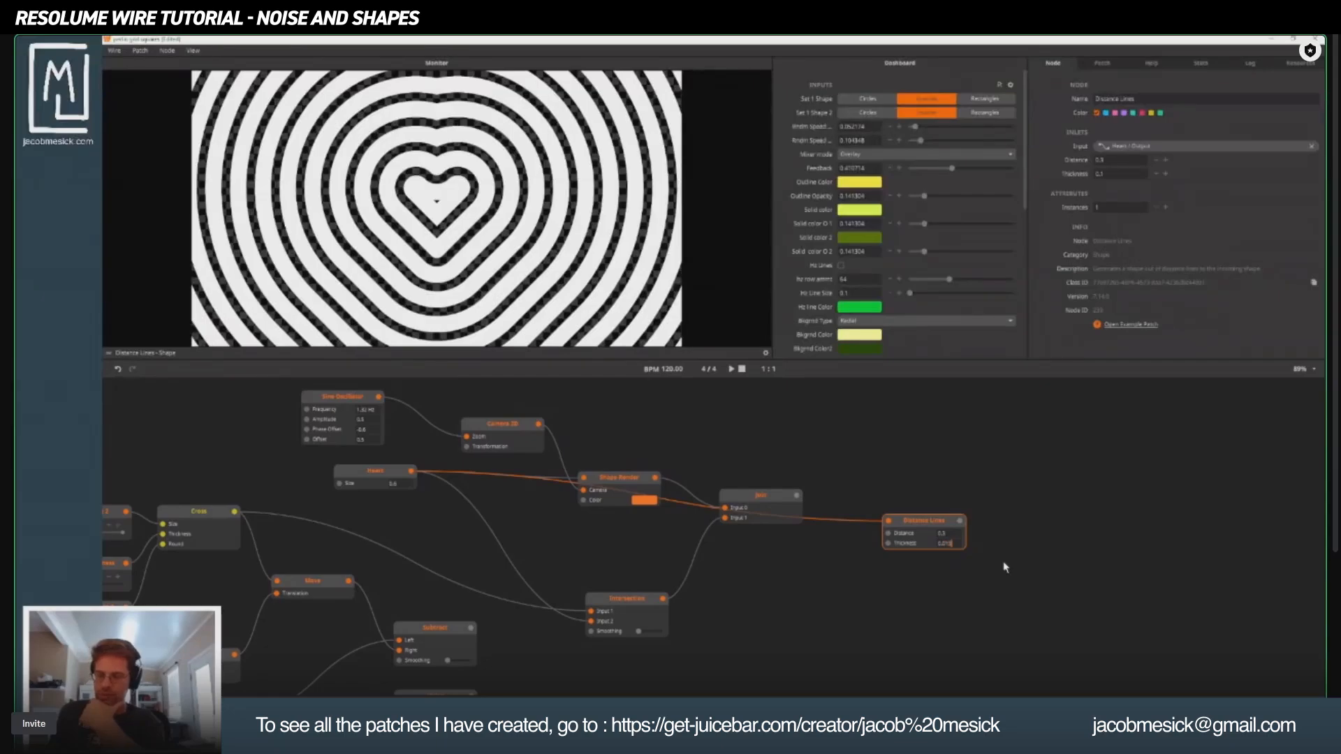
pyautogui.press('Return')
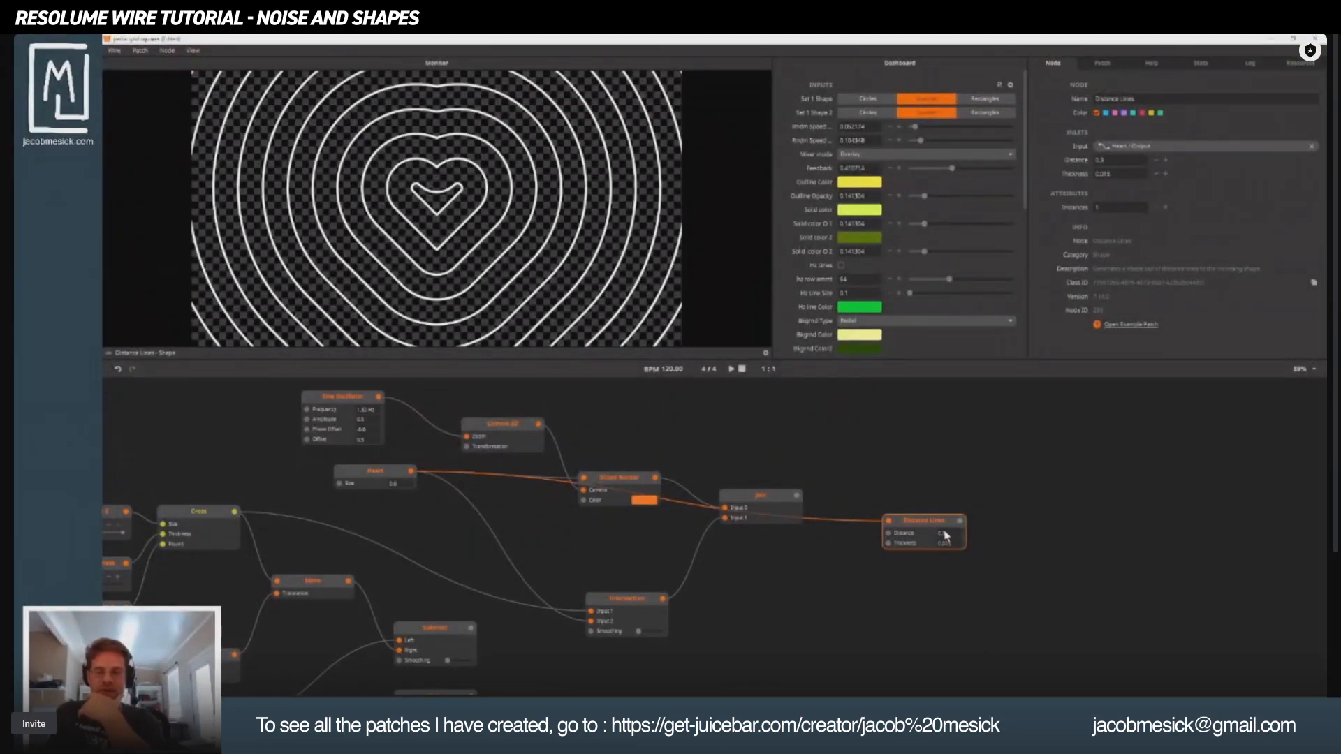
# Try a Distance Lines distance of 0.1, settle on 0.015, and set the thickness to 0.000015.
pyautogui.moveTo(944, 533); pyautogui.dragTo(946, 543)
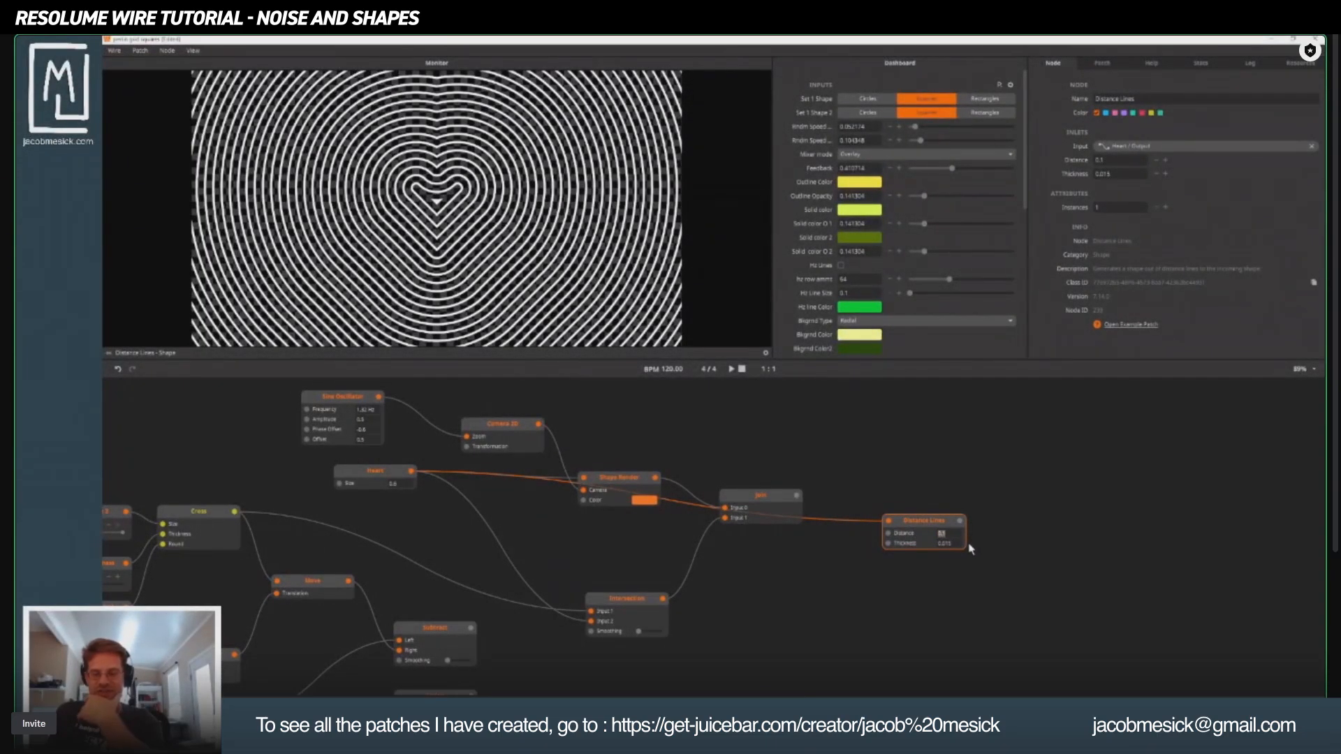
pyautogui.write('0.015')
pyautogui.press('Return')
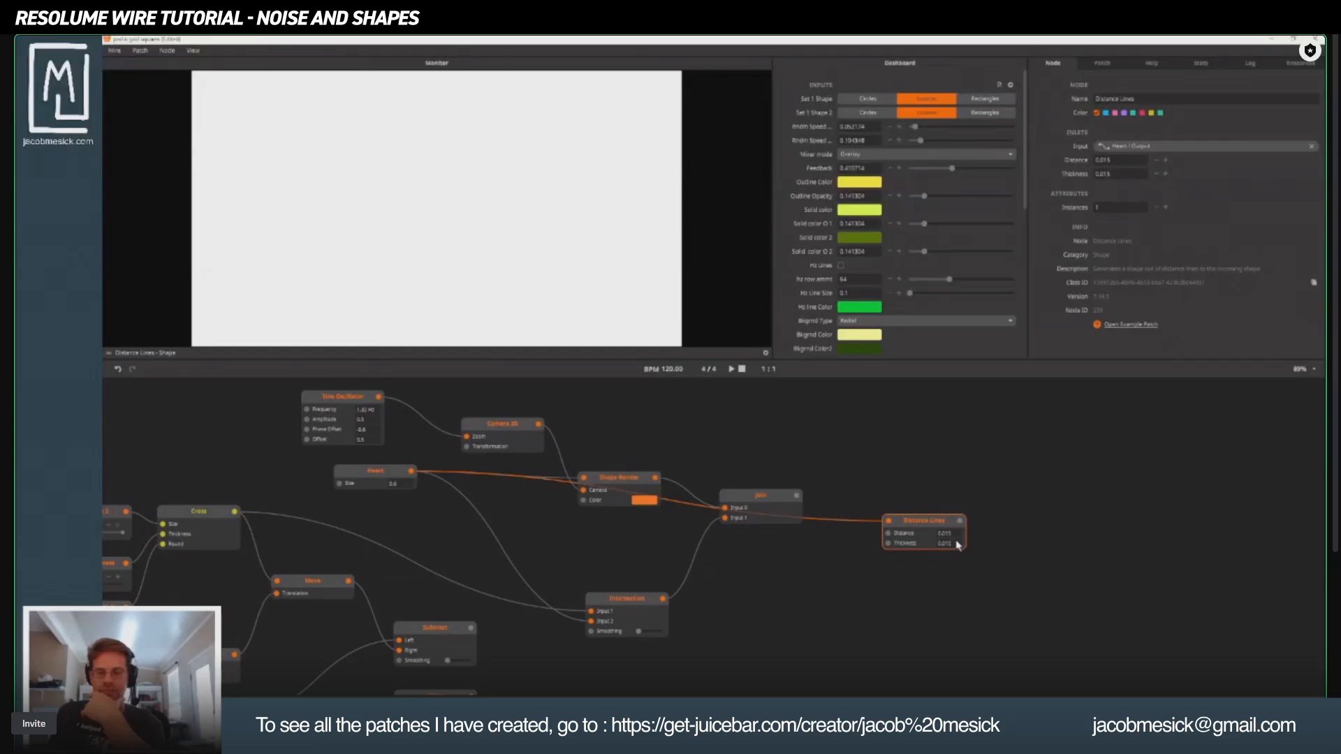
pyautogui.moveTo(956, 544); pyautogui.dragTo(949, 554)
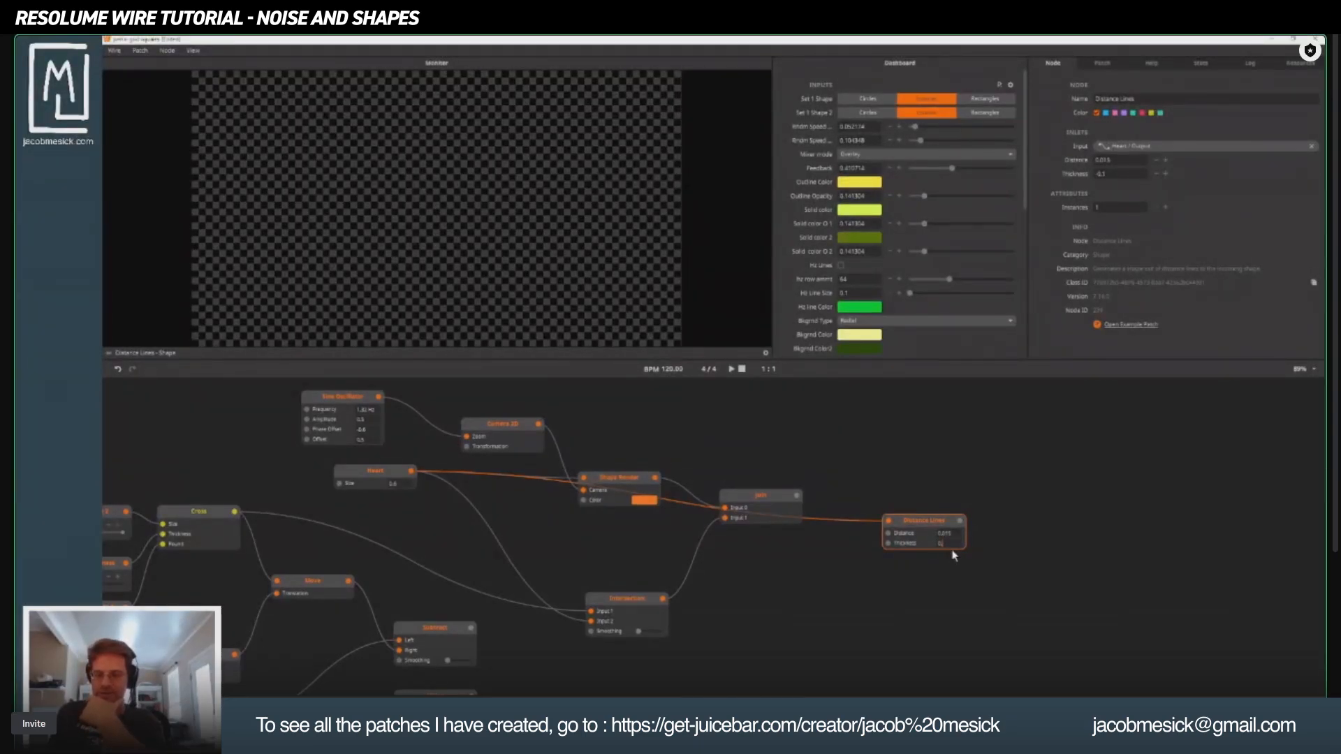
pyautogui.write('05')
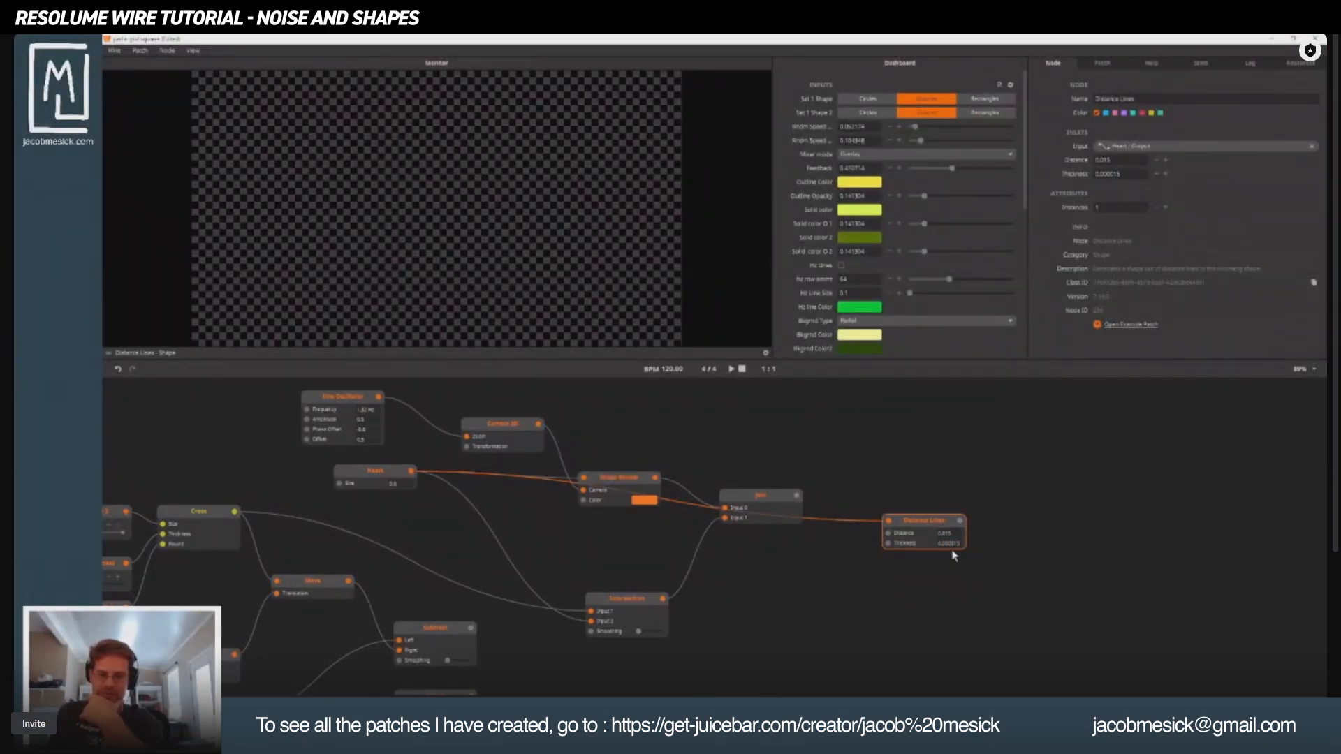
# Fine-tune the Distance Lines node to a thickness of about 0.016 and a distance of about 0.035.
pyautogui.moveTo(952, 545); pyautogui.dragTo(952, 555)
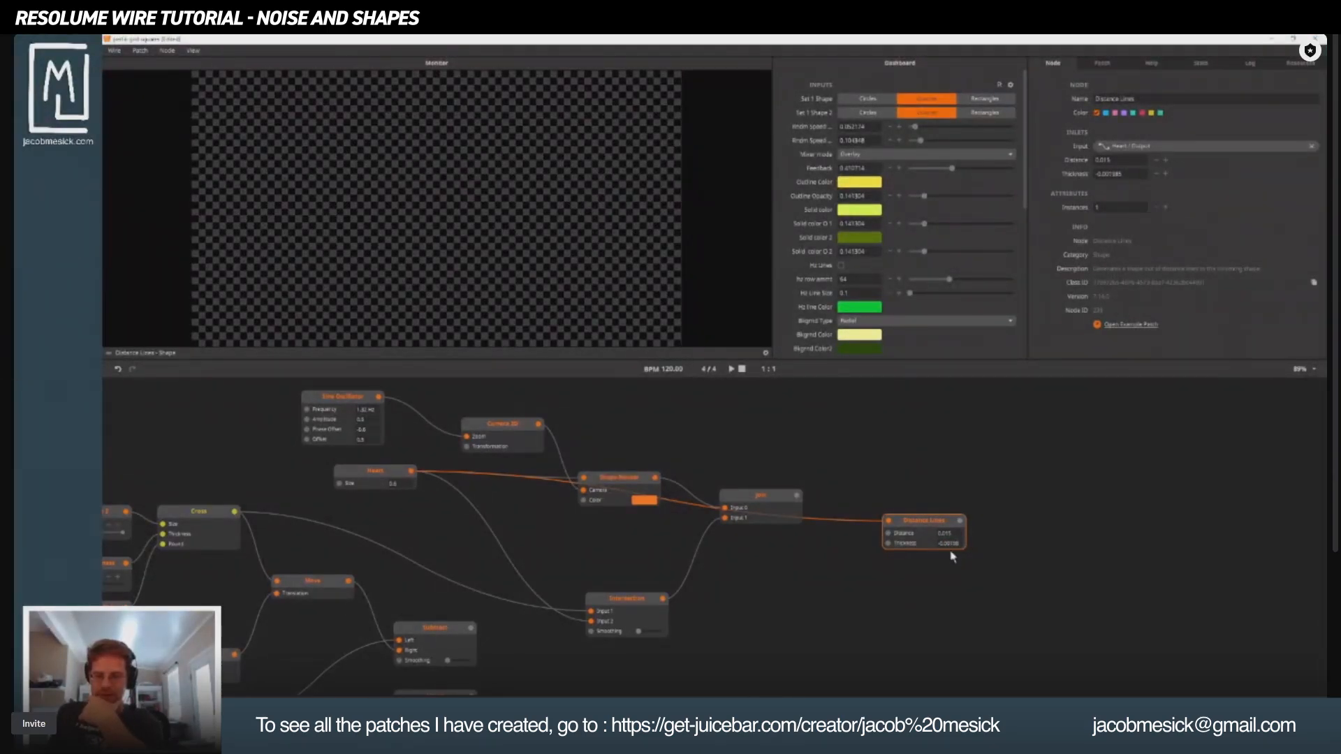
pyautogui.moveTo(963, 600); pyautogui.dragTo(978, 666)
pyautogui.moveTo(1020, 605); pyautogui.dragTo(997, 389)
pyautogui.moveTo(1020, 462); pyautogui.dragTo(1027, 519)
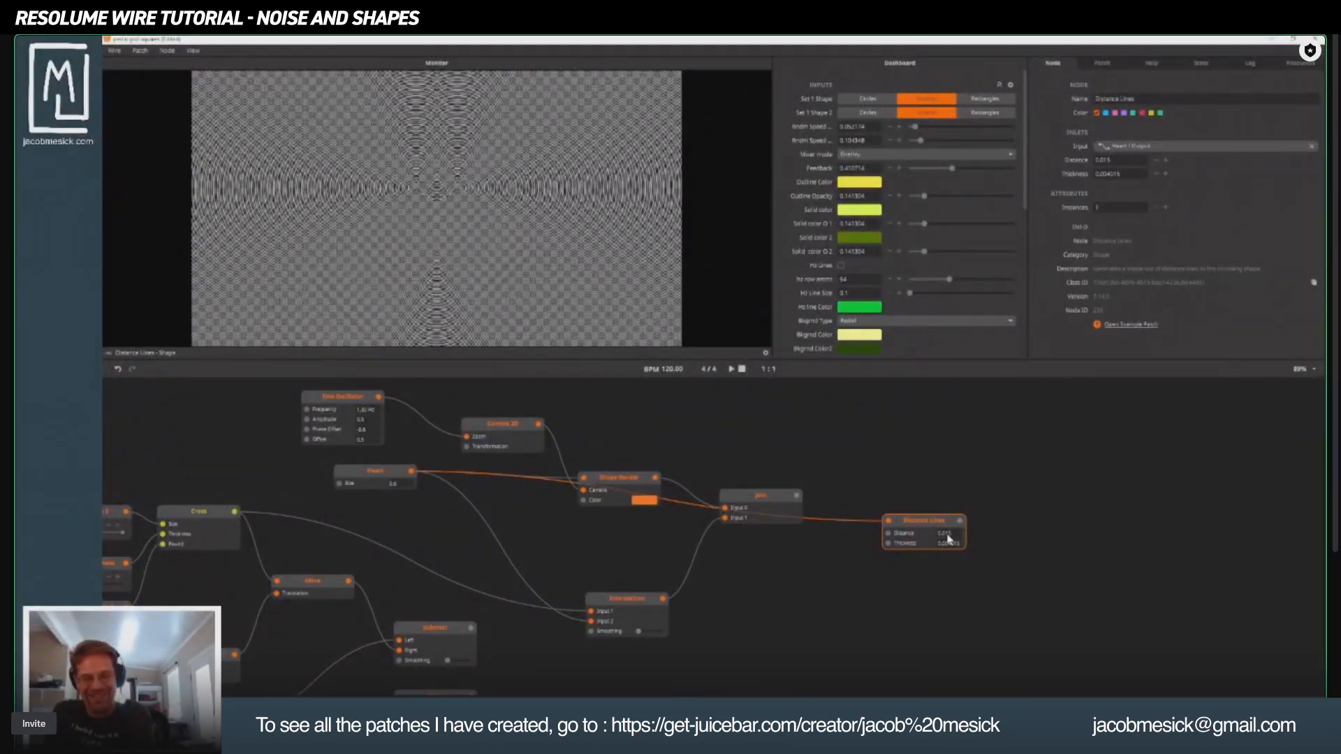
pyautogui.moveTo(950, 534); pyautogui.dragTo(943, 492)
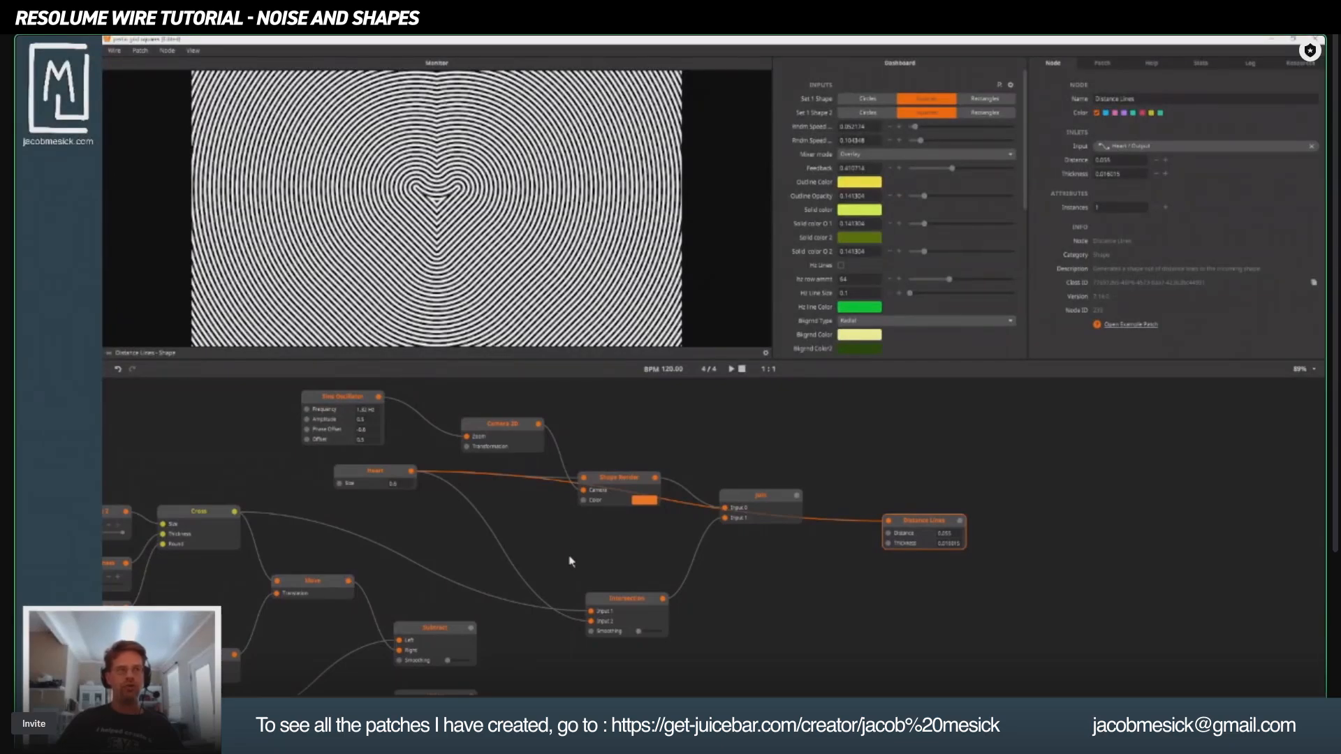
pyautogui.click(769, 439)
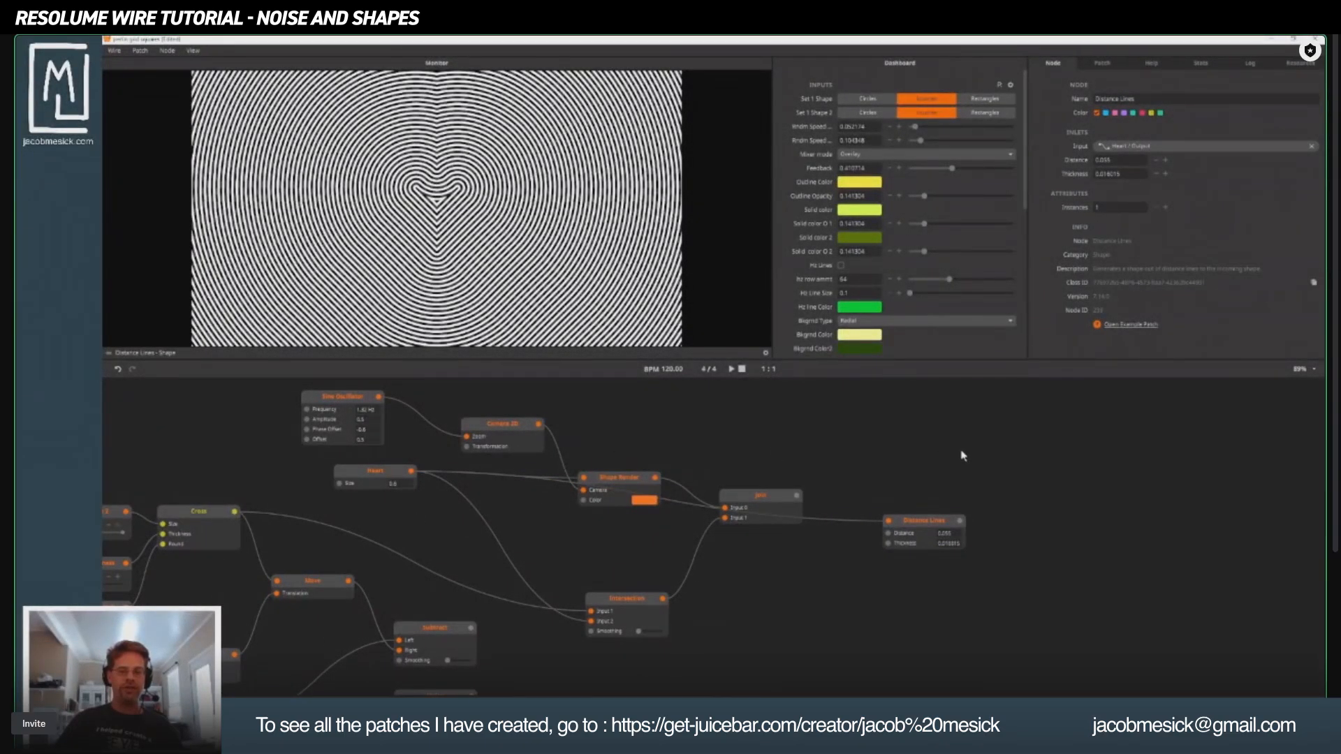
# Add a Video Mixer node and place it beyond the Distance Lines node.
pyautogui.doubleClick(959, 421)
pyautogui.write('vid')
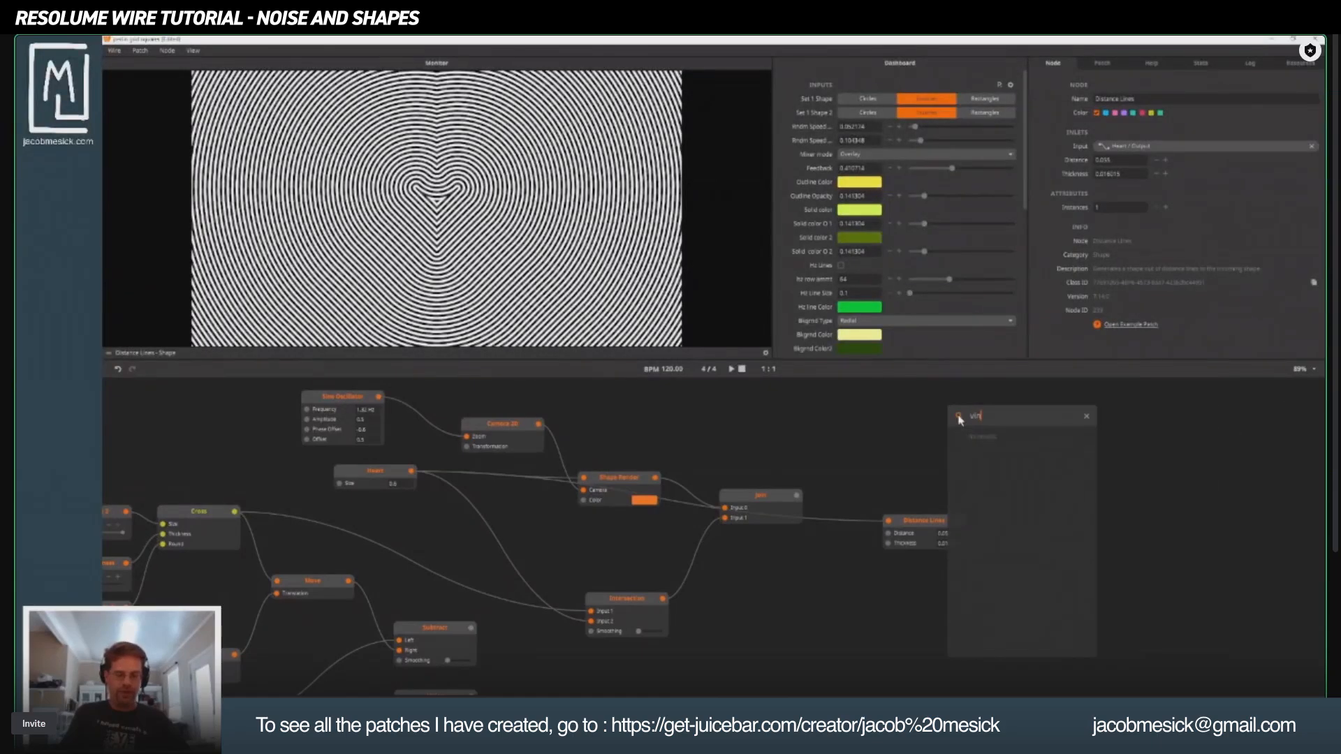
pyautogui.write('eo')
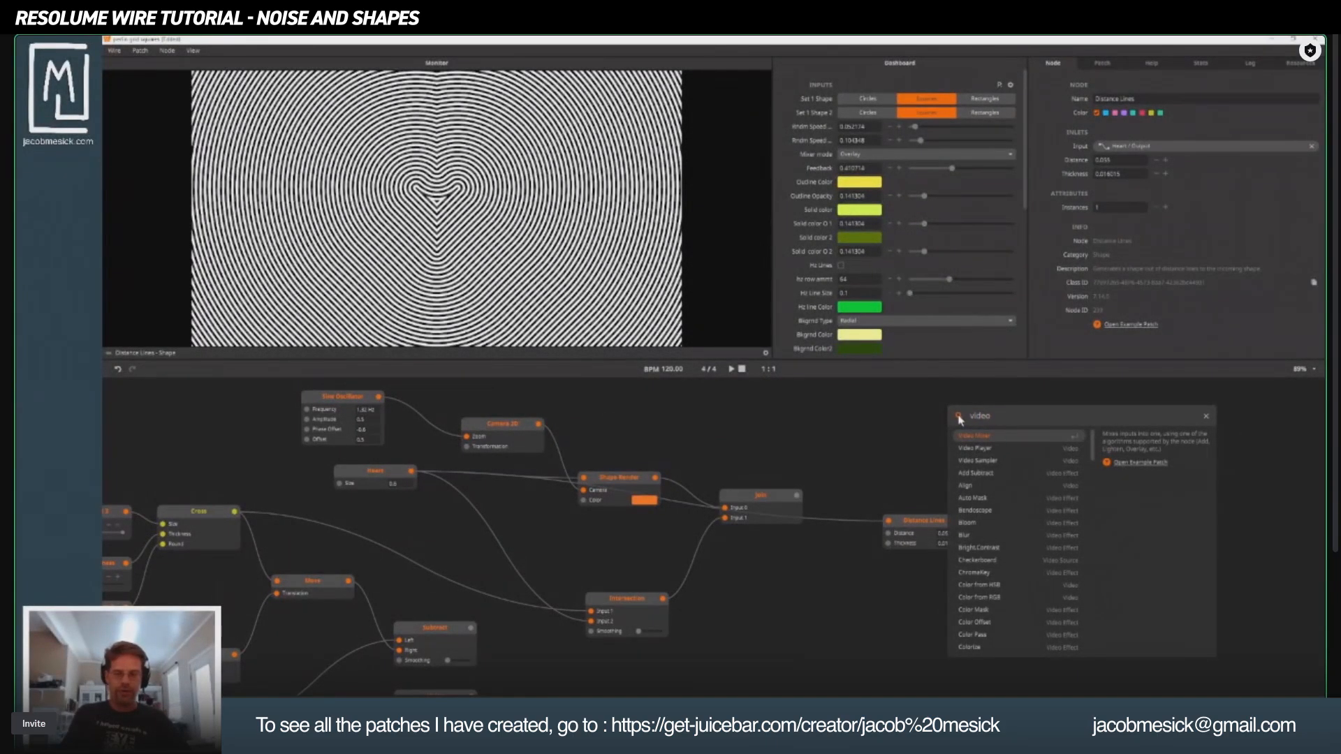
pyautogui.press('Return')
pyautogui.moveTo(988, 422); pyautogui.dragTo(1069, 517)
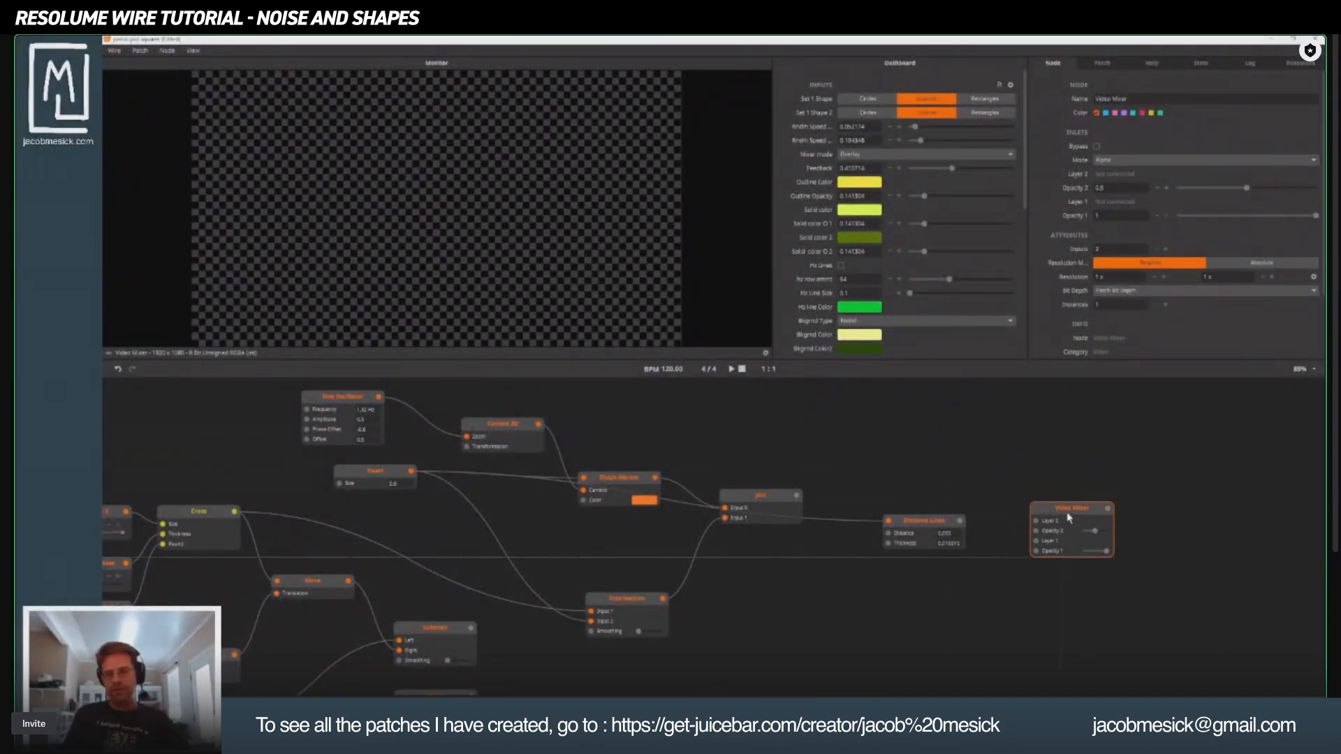
# Add a Fractal Noise node and connect it to the Video Mixer's Layer 2, with Distance Lines feeding Layer 1.
pyautogui.doubleClick(866, 444)
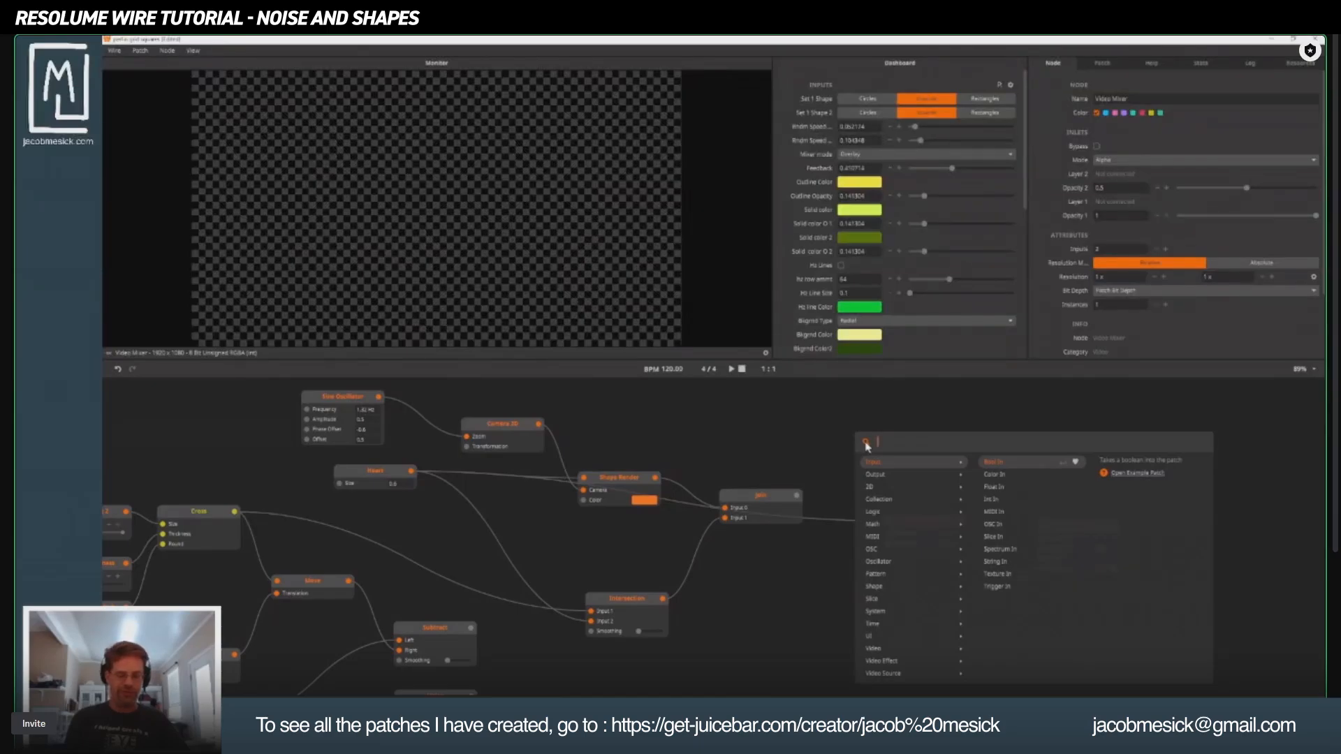
pyautogui.write('tria')
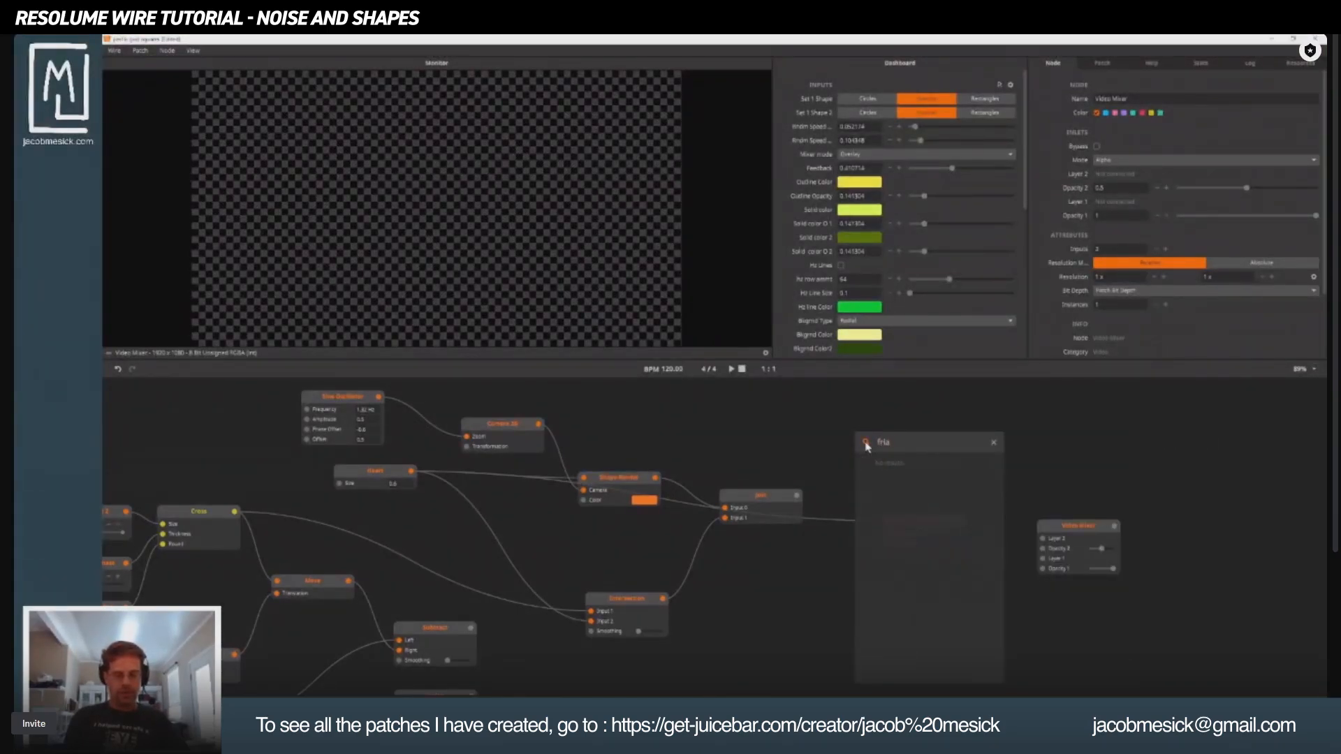
pyautogui.write('n')
pyautogui.press('BackSpace')
pyautogui.press('BackSpace')
pyautogui.press('BackSpace')
pyautogui.press('BackSpace')
pyautogui.write('fra')
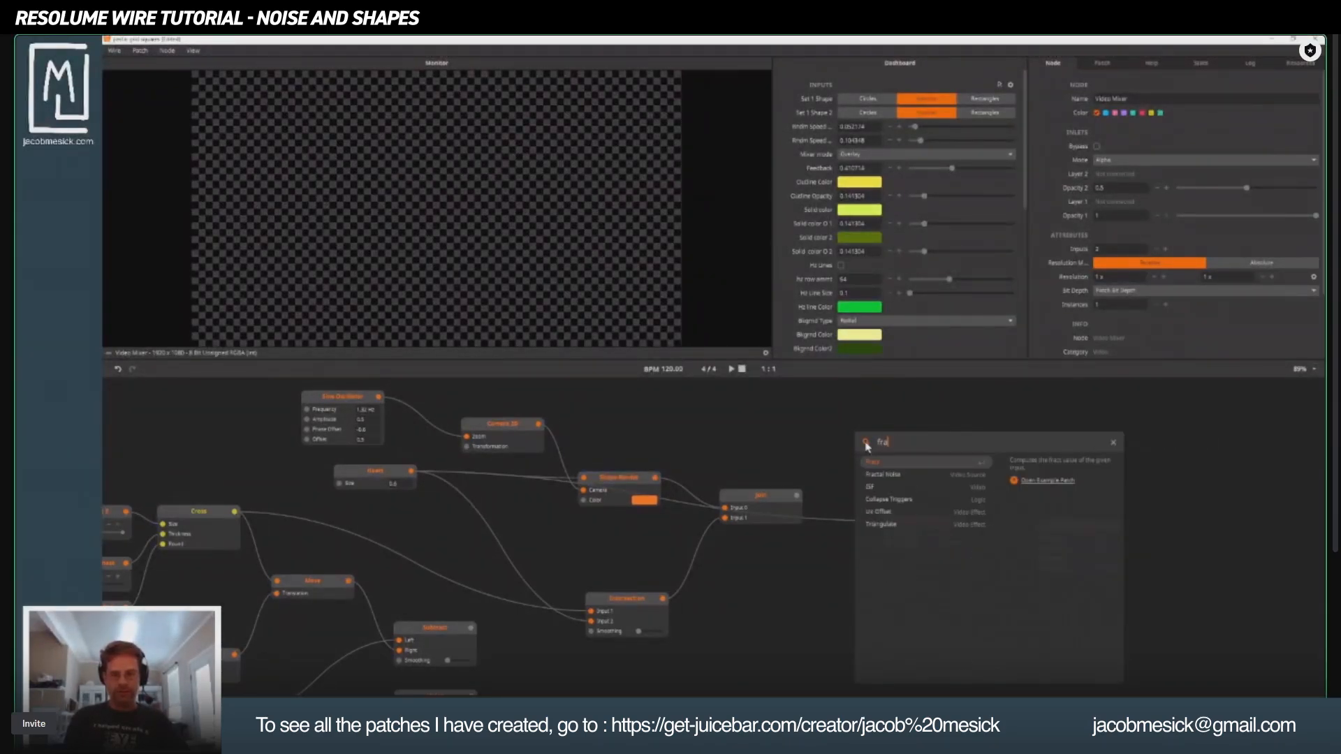
pyautogui.click(881, 475)
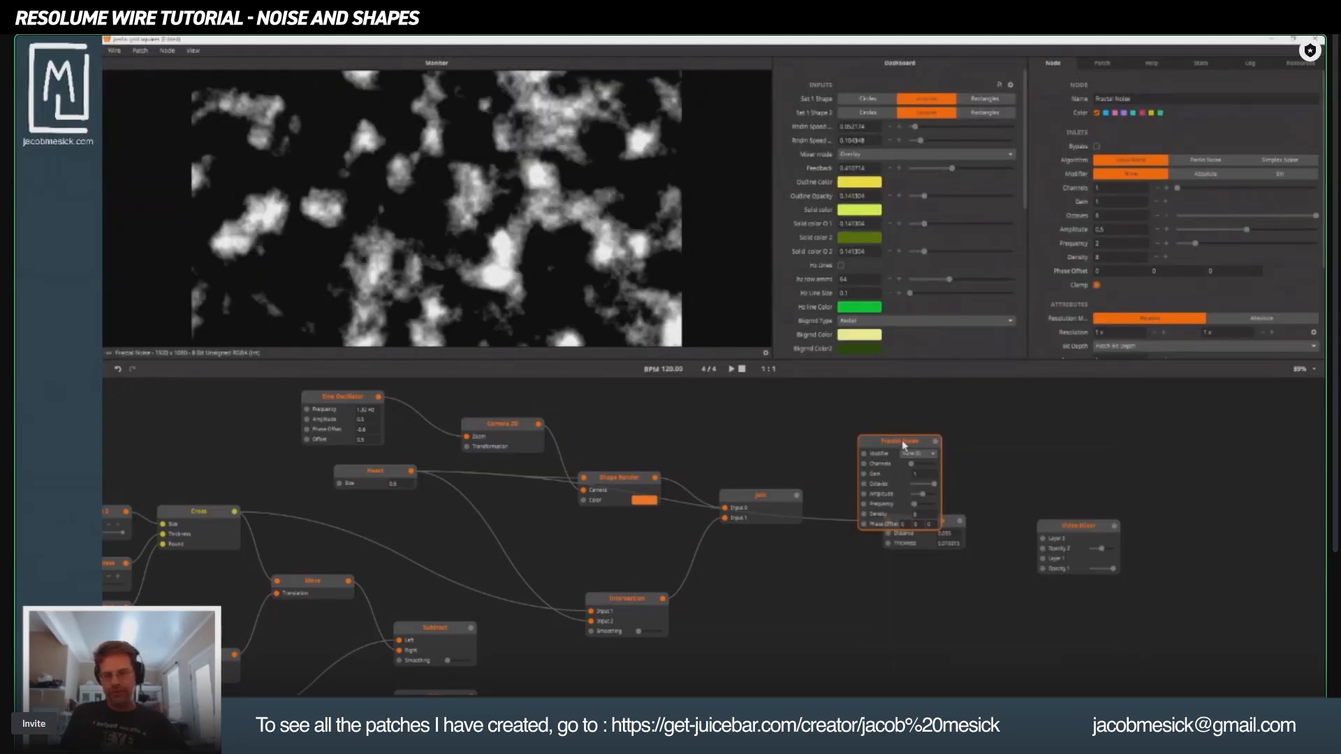
pyautogui.moveTo(889, 450); pyautogui.dragTo(1074, 492)
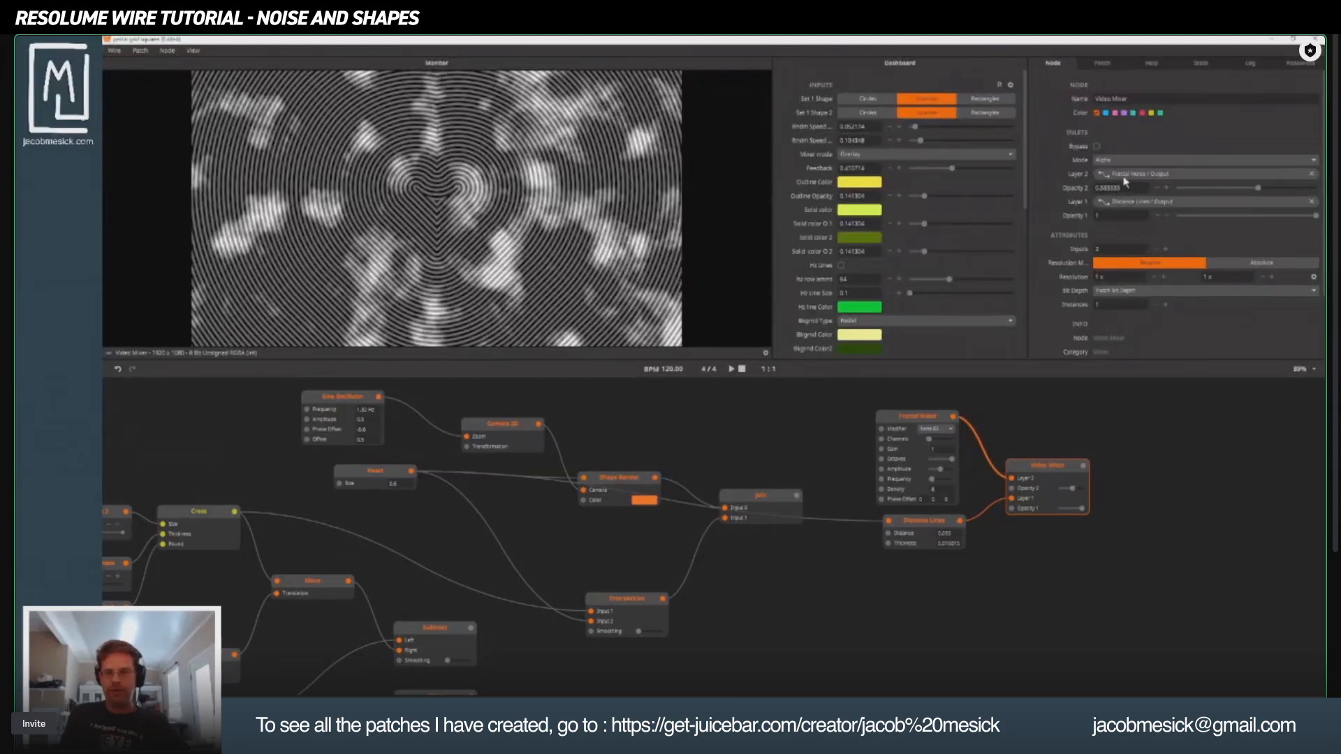
# Set the Video Mixer mode to Multiply and its Opacity 2 to about 0.21.
pyautogui.click(1107, 160)
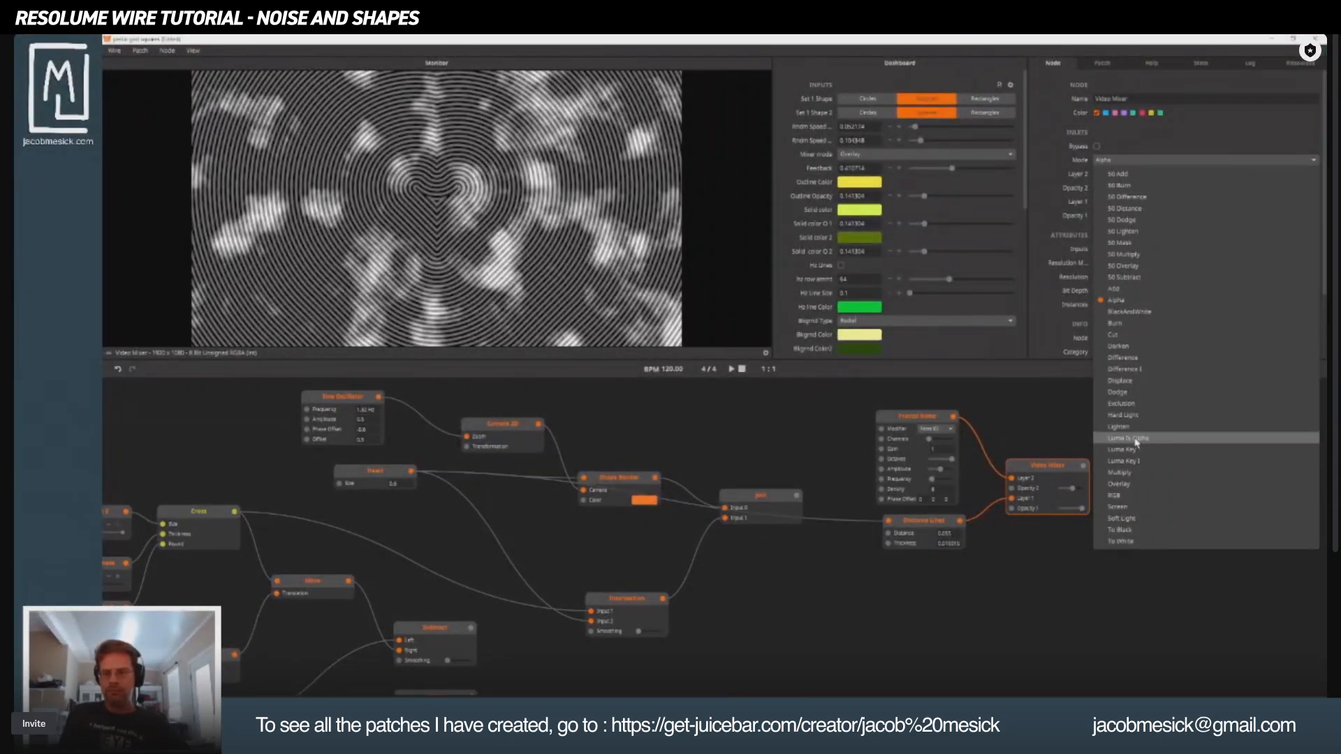
pyautogui.click(1131, 474)
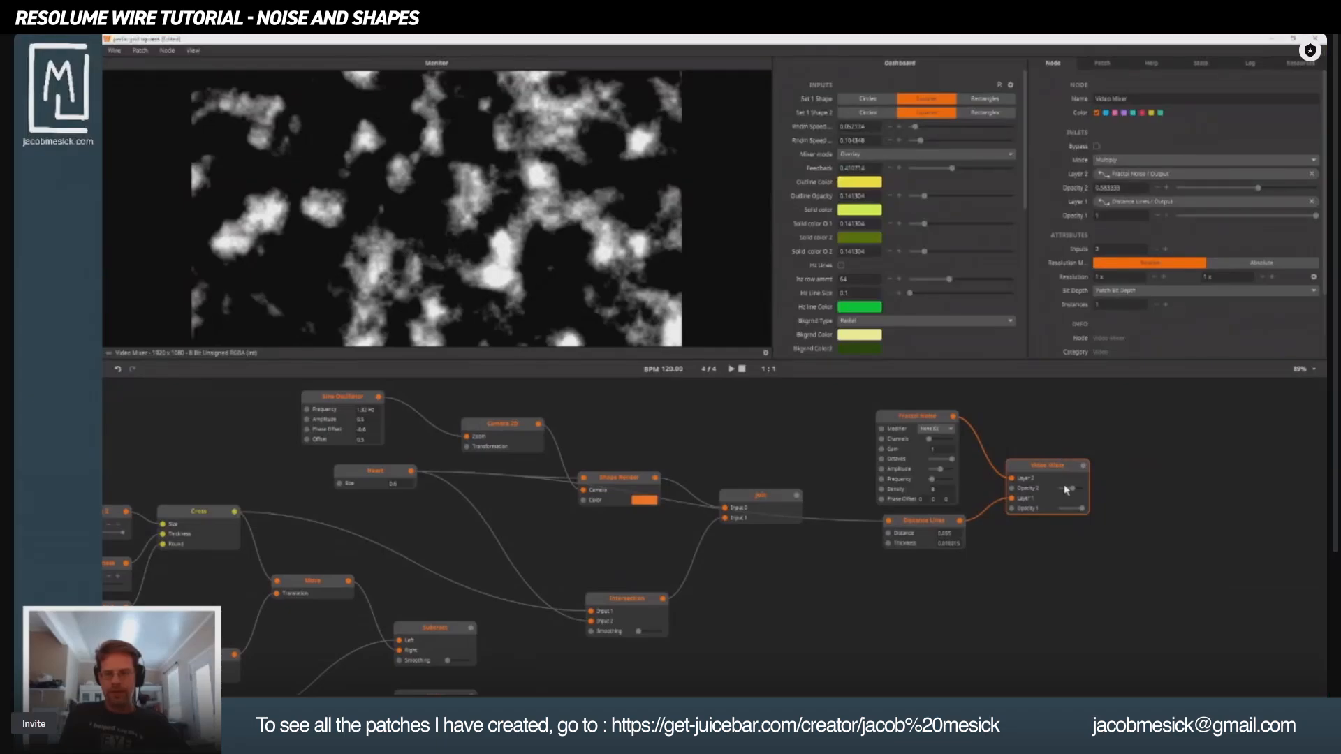
pyautogui.moveTo(1071, 489); pyautogui.dragTo(1063, 493)
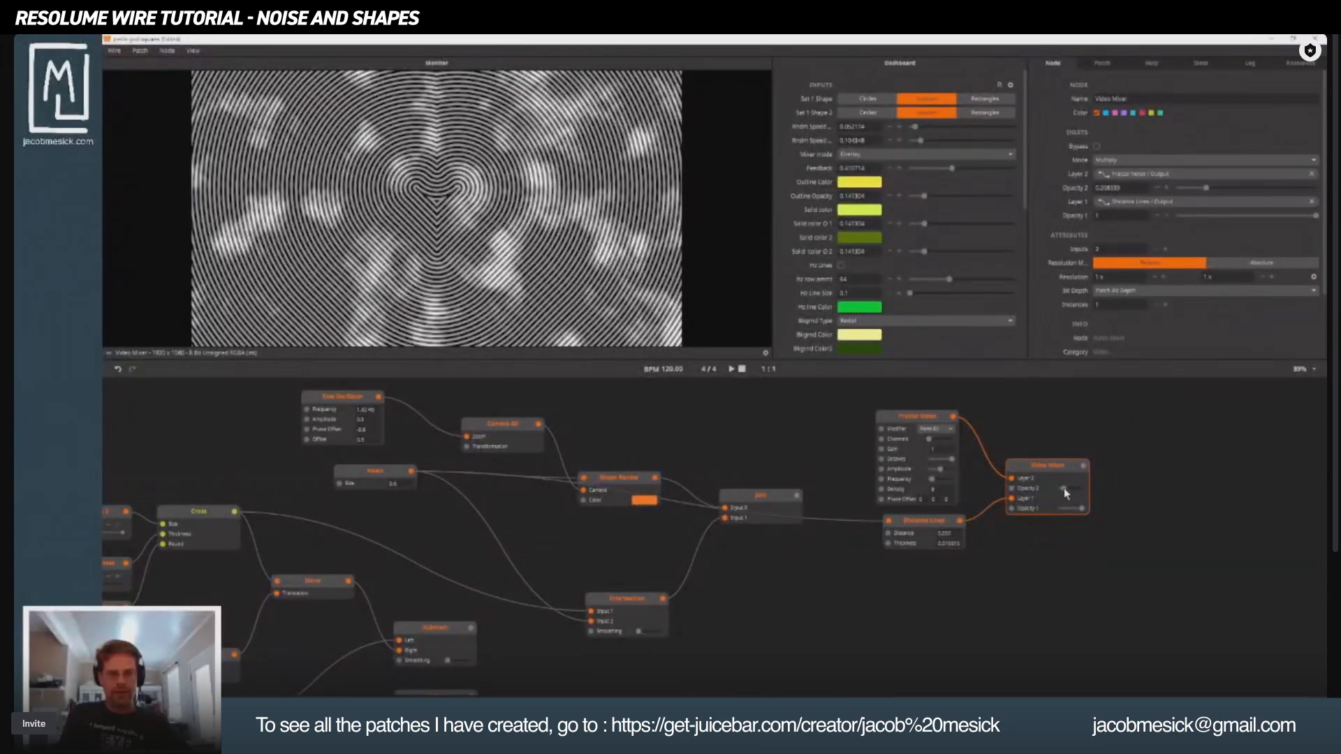
# Make room after the Fractal Noise node, add a Blur node and connect it between Fractal Noise and the Video Mixer's Layer 2.
pyautogui.moveTo(891, 414); pyautogui.dragTo(825, 397)
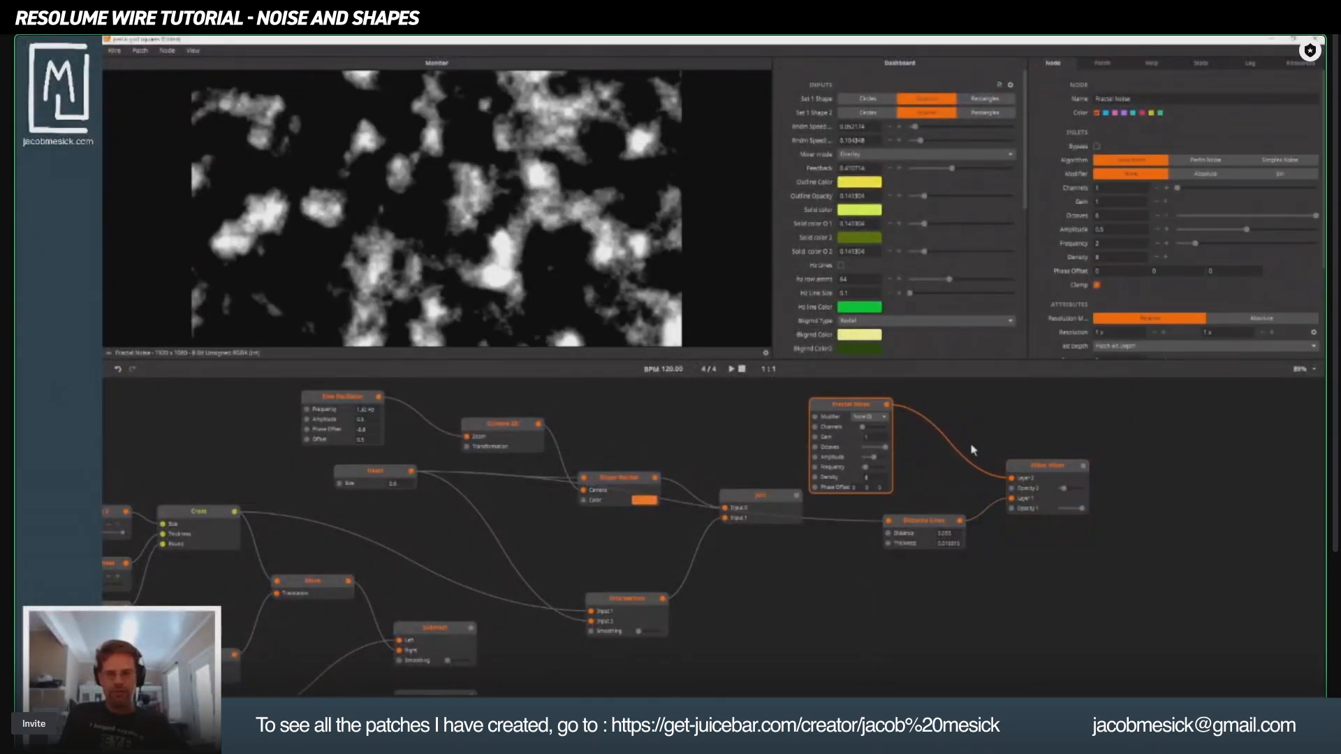
pyautogui.moveTo(1042, 464); pyautogui.dragTo(1111, 450)
pyautogui.click(981, 404)
pyautogui.doubleClick(983, 409)
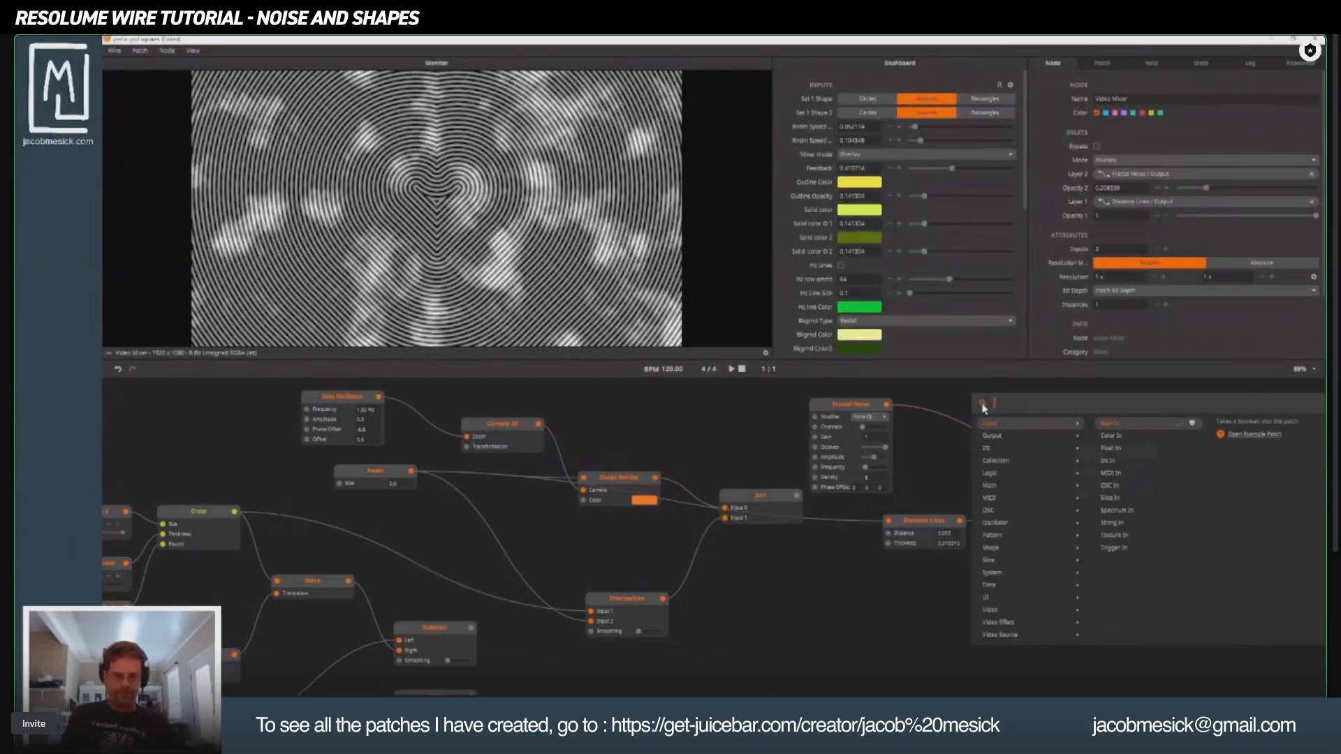
pyautogui.write('blur')
pyautogui.press('Return')
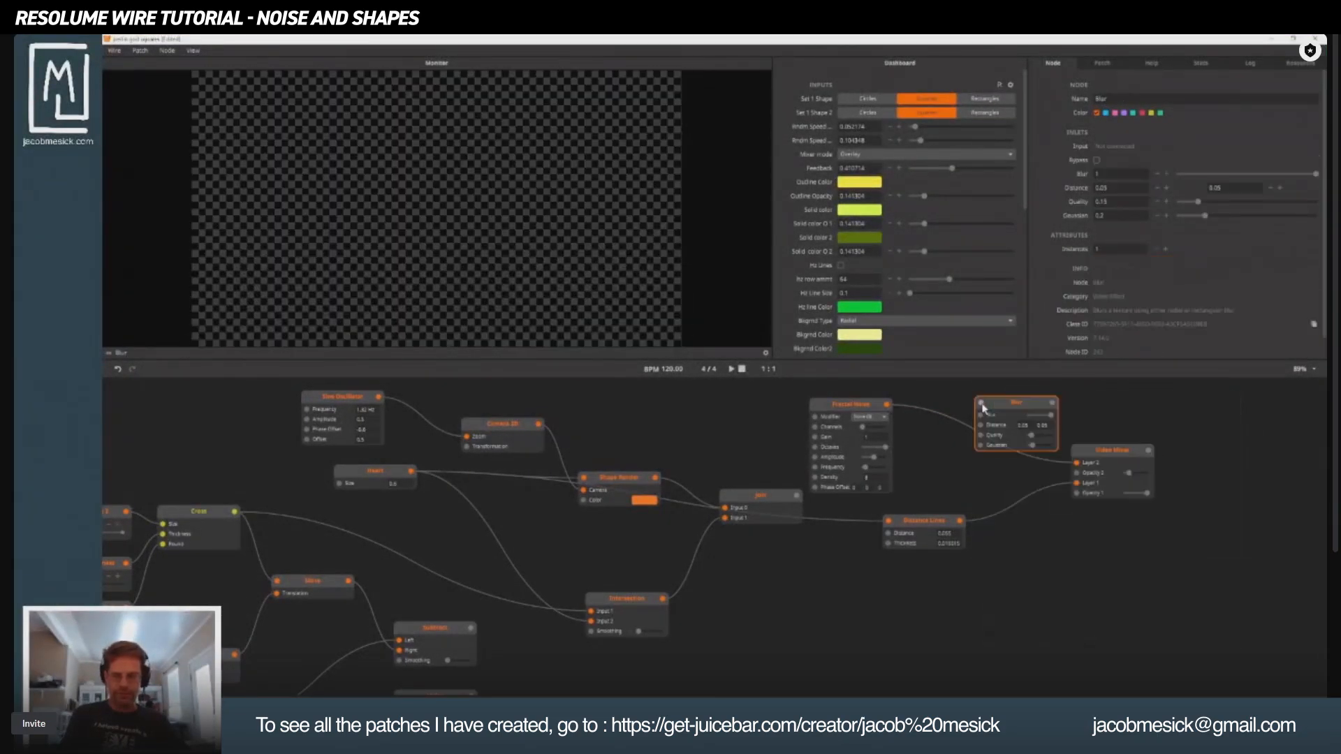
pyautogui.moveTo(887, 405); pyautogui.dragTo(1079, 464)
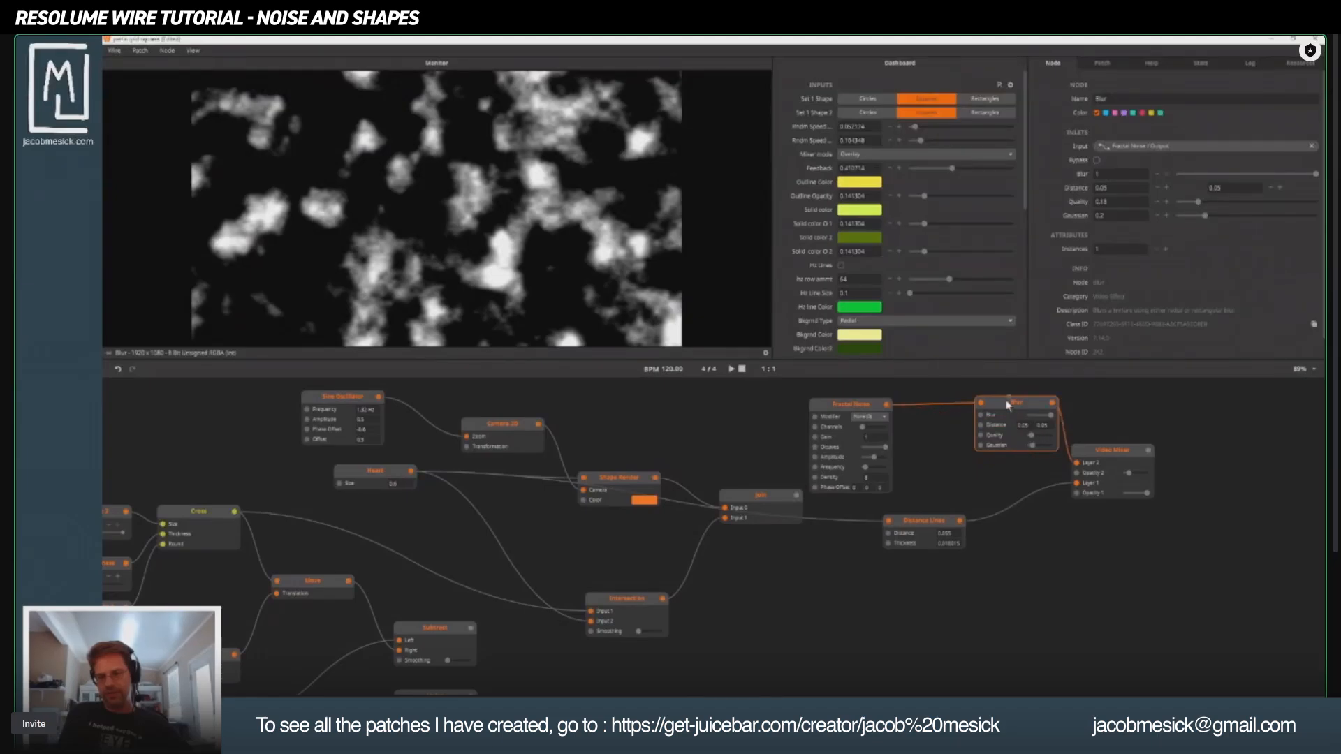
# Set the Blur quality to about 0.25 and Gaussian to 1, and adjust the Video Mixer's Opacity 2 to about 0.23.
pyautogui.moveTo(1001, 411); pyautogui.dragTo(1014, 466)
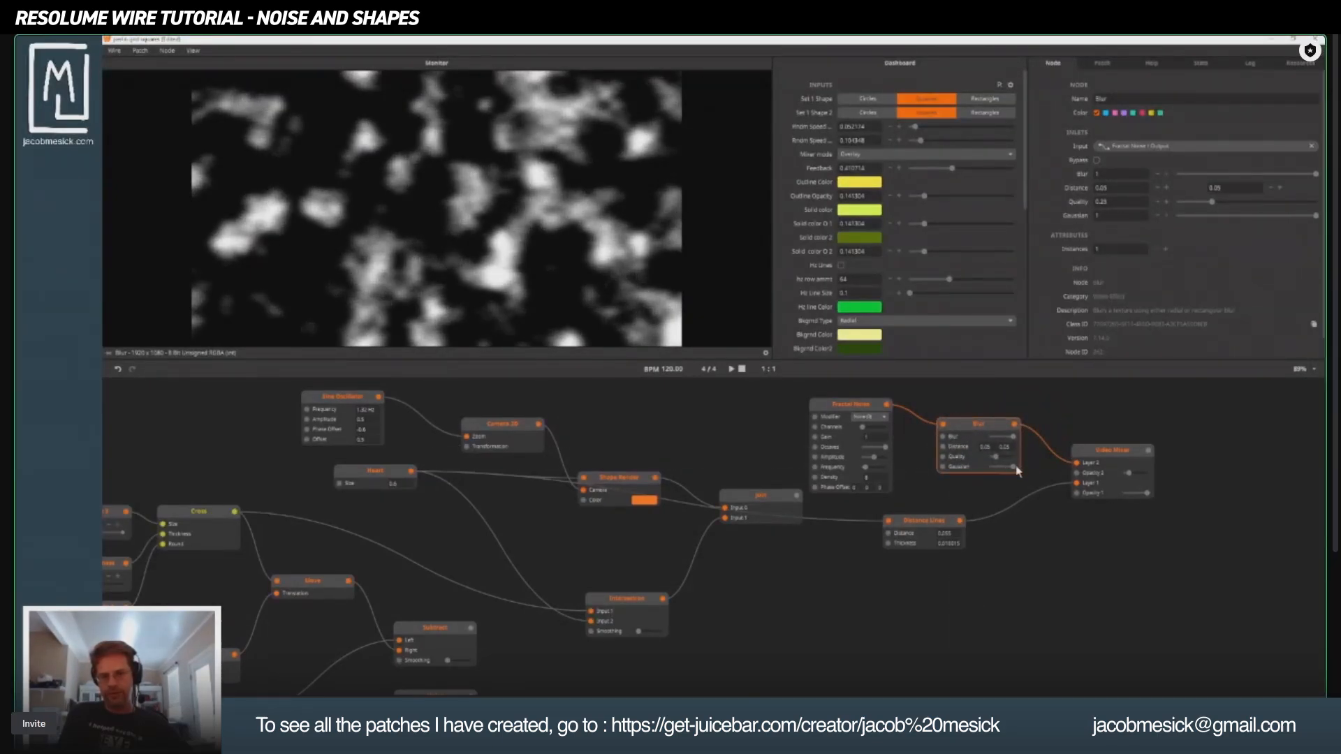
pyautogui.click(1076, 454)
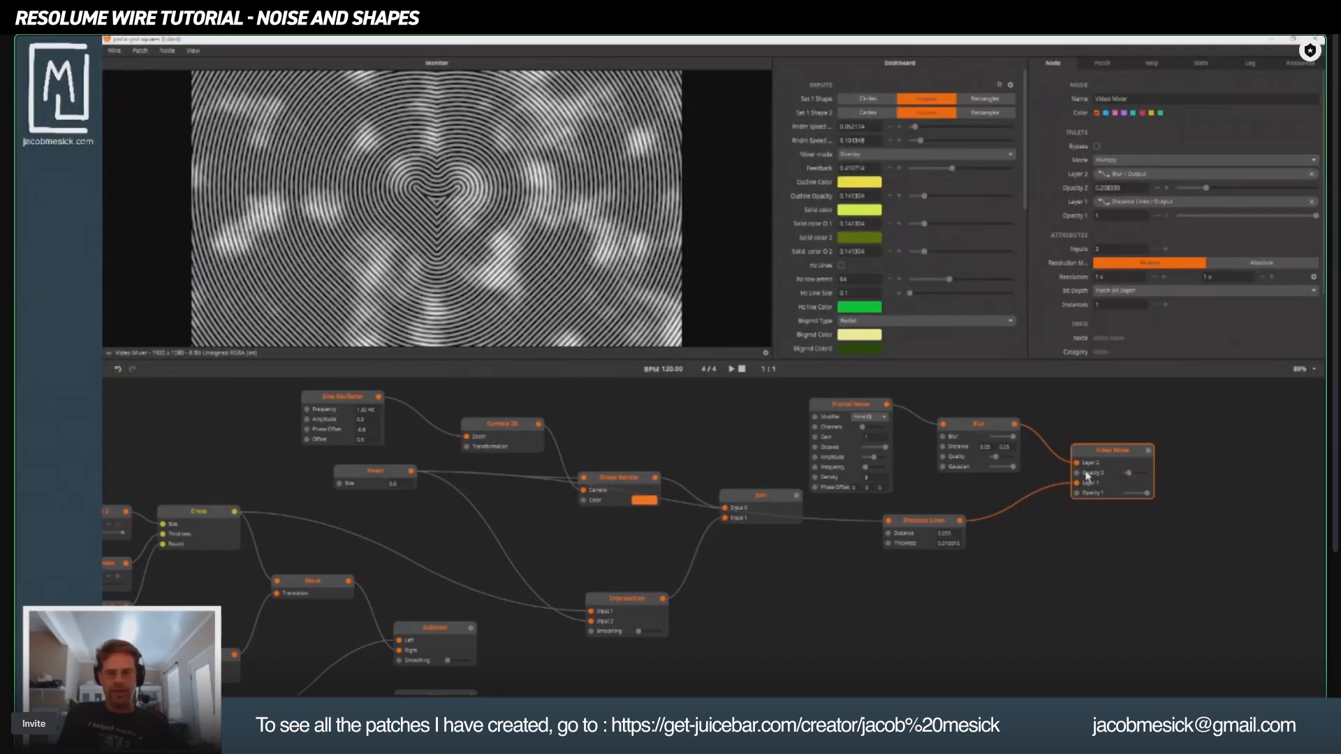
pyautogui.moveTo(1130, 475)
pyautogui.mouseDown()
pyautogui.moveTo(1141, 474)
pyautogui.moveTo(1130, 474)
pyautogui.mouseUp()
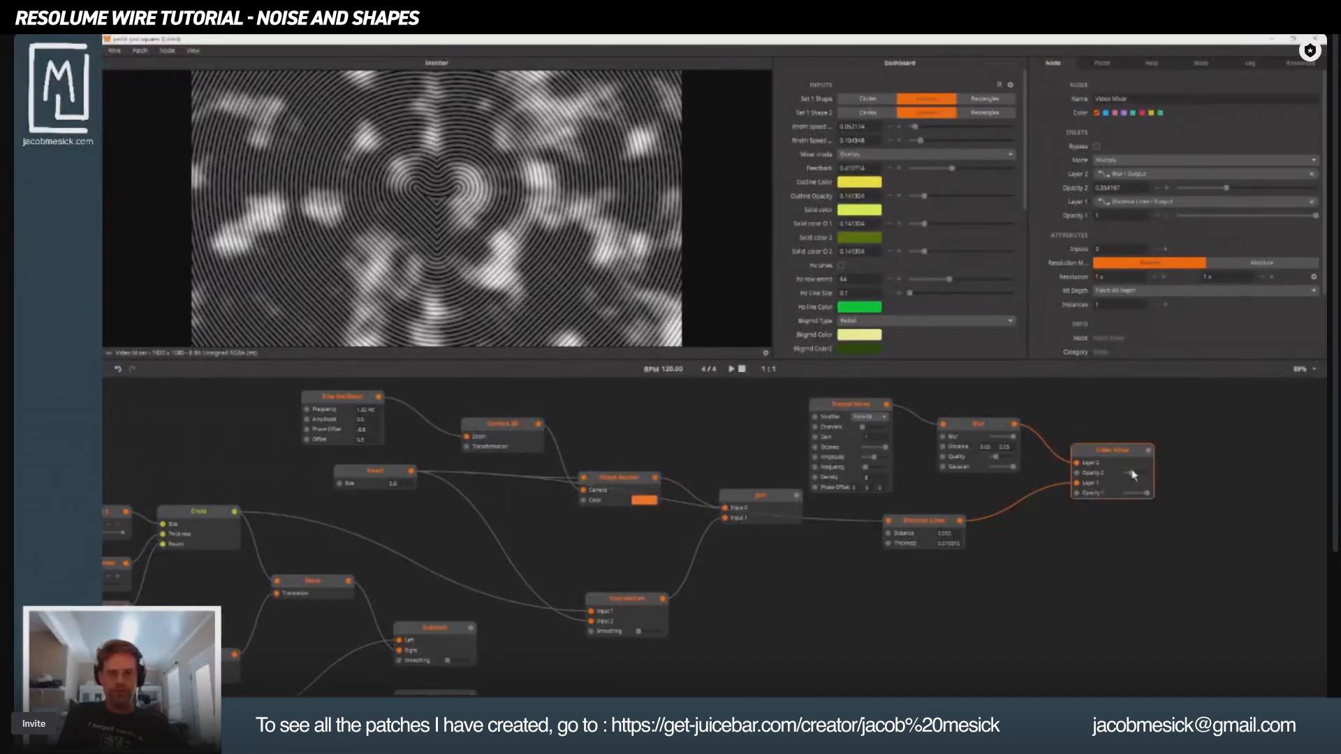
# Add a Threshold node and connect the Video Mixer output to its input.
pyautogui.doubleClick(1248, 439)
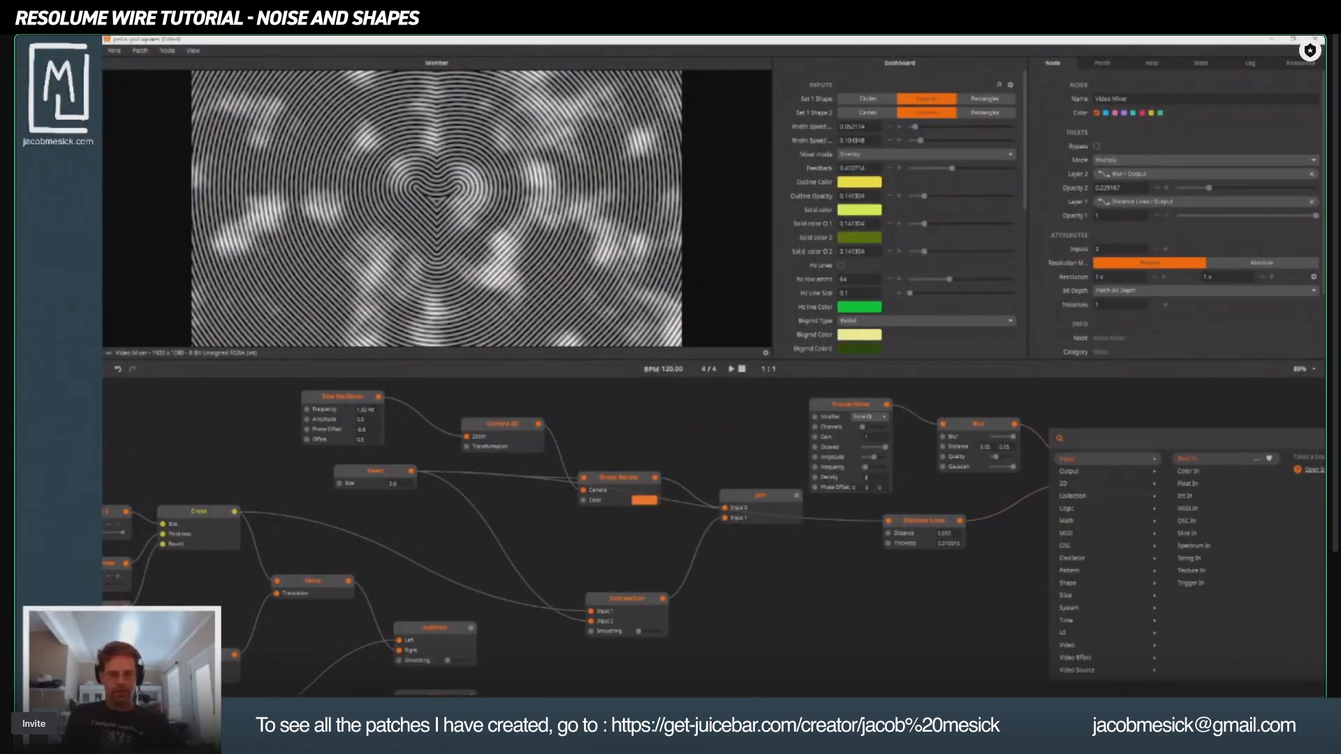
pyautogui.write('th')
pyautogui.write('rre')
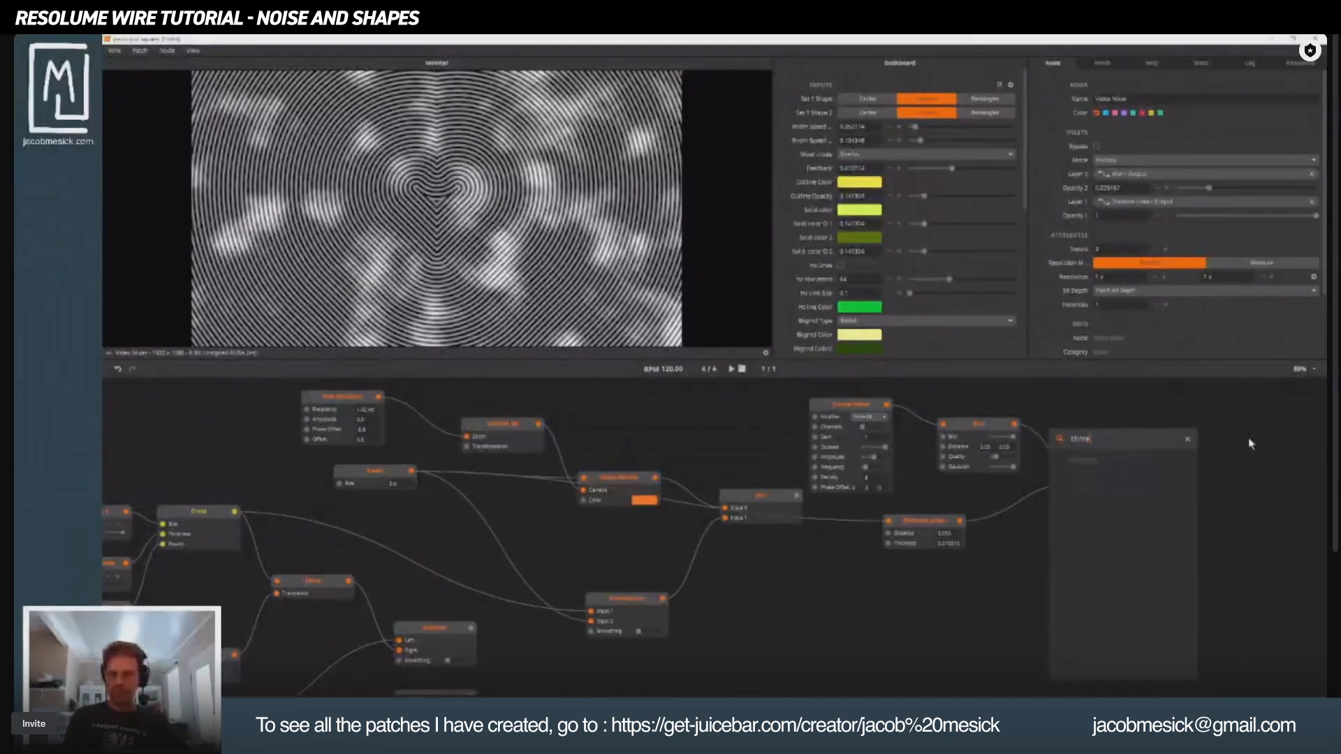
pyautogui.press('BackSpace')
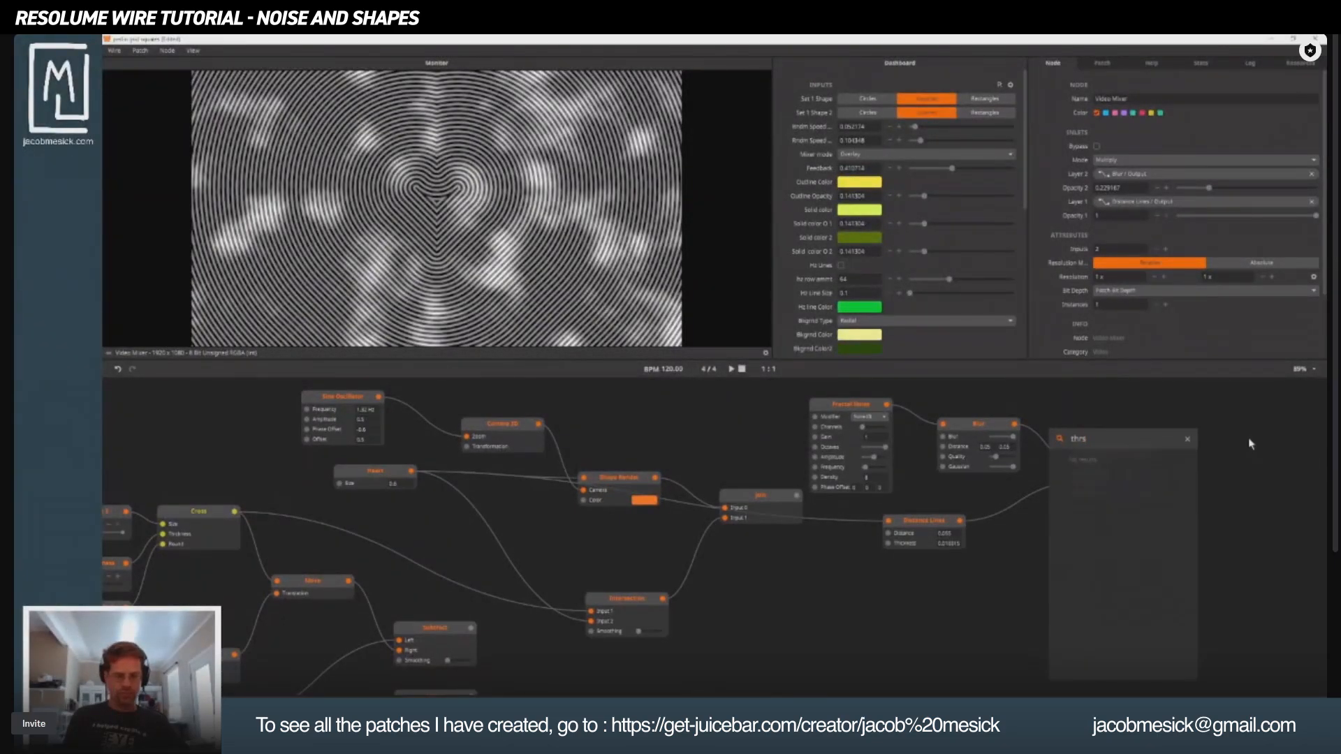
pyautogui.write('es')
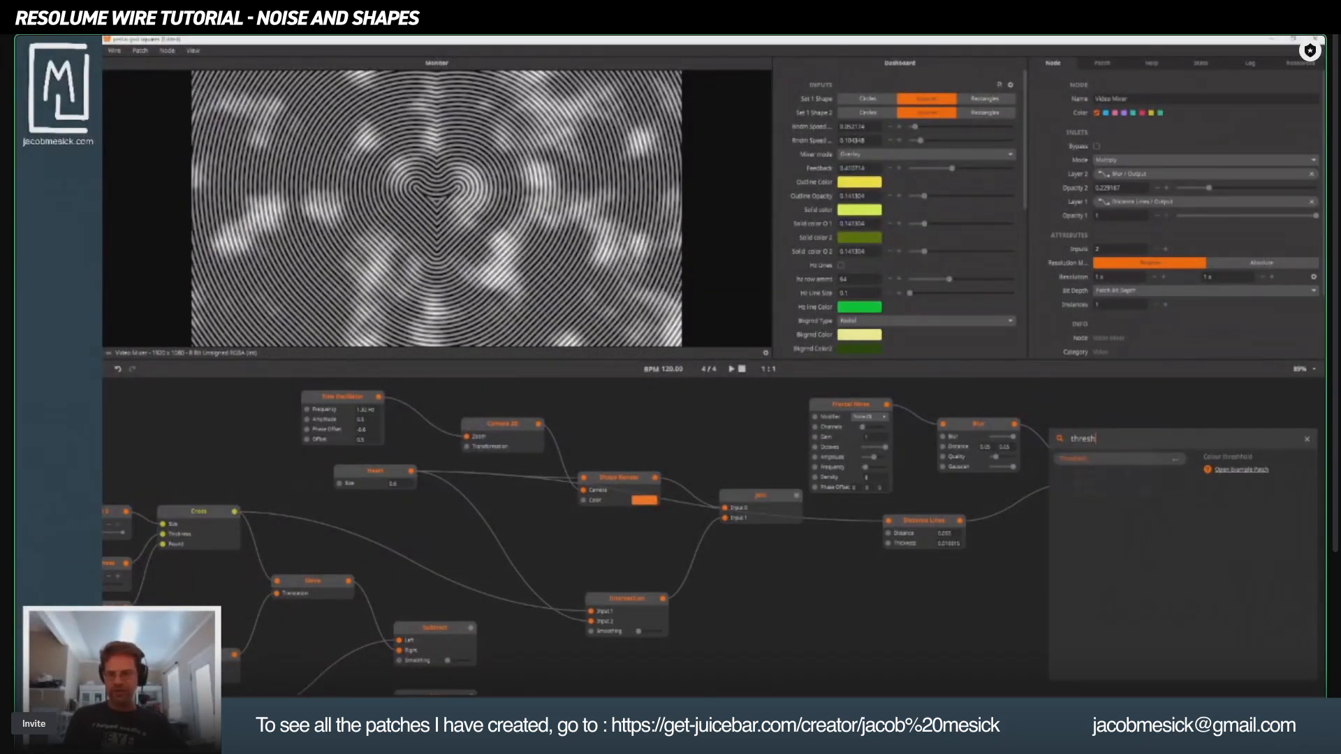
pyautogui.write('h')
pyautogui.press('Return')
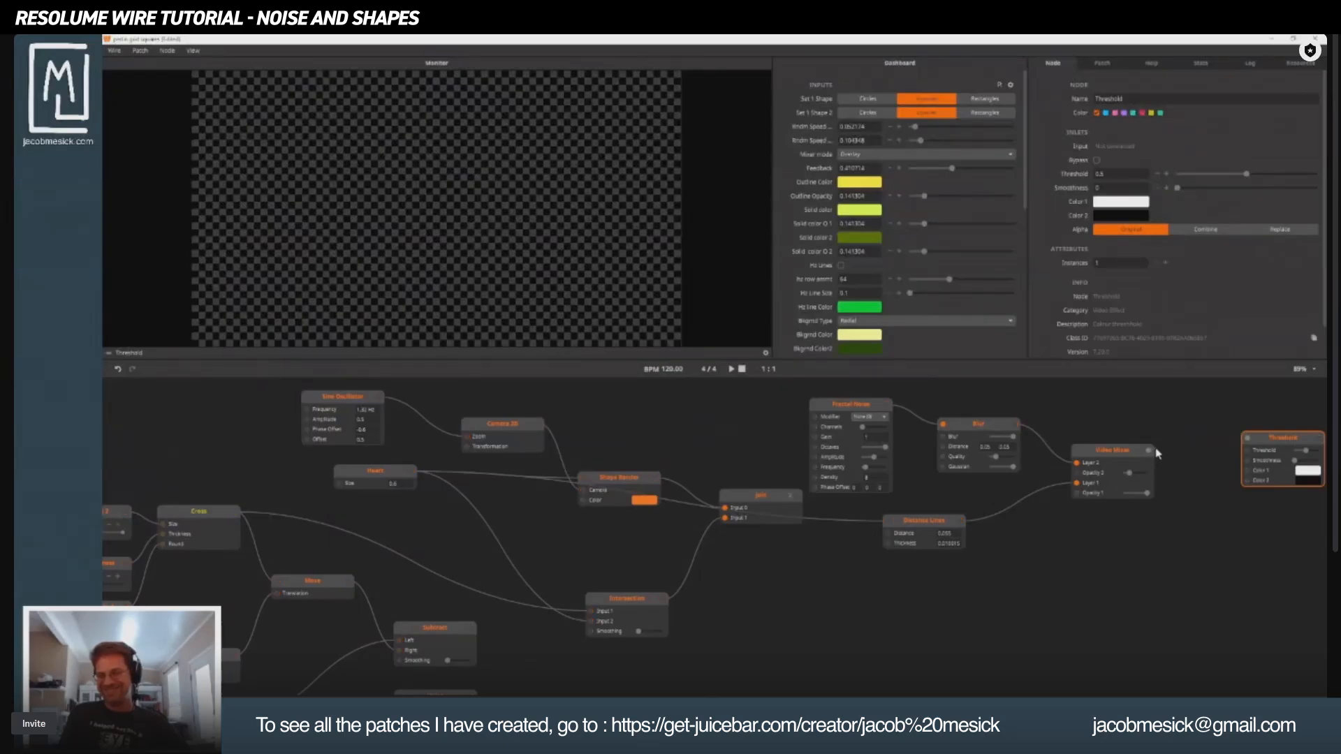
pyautogui.moveTo(1149, 450); pyautogui.dragTo(1223, 473)
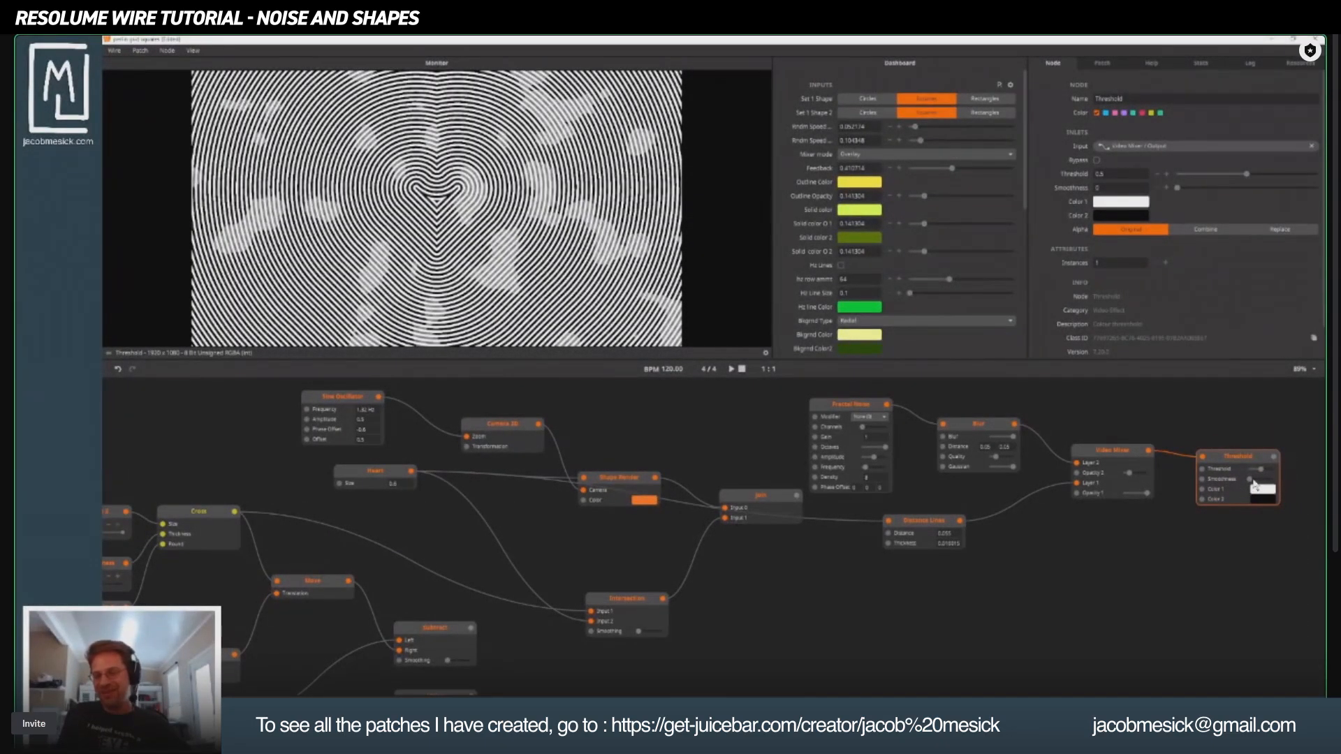
# Adjust the Threshold value to about 0.21 and the Video Mixer's Opacity 2 to about 0.44.
pyautogui.moveTo(1262, 472); pyautogui.dragTo(1249, 480)
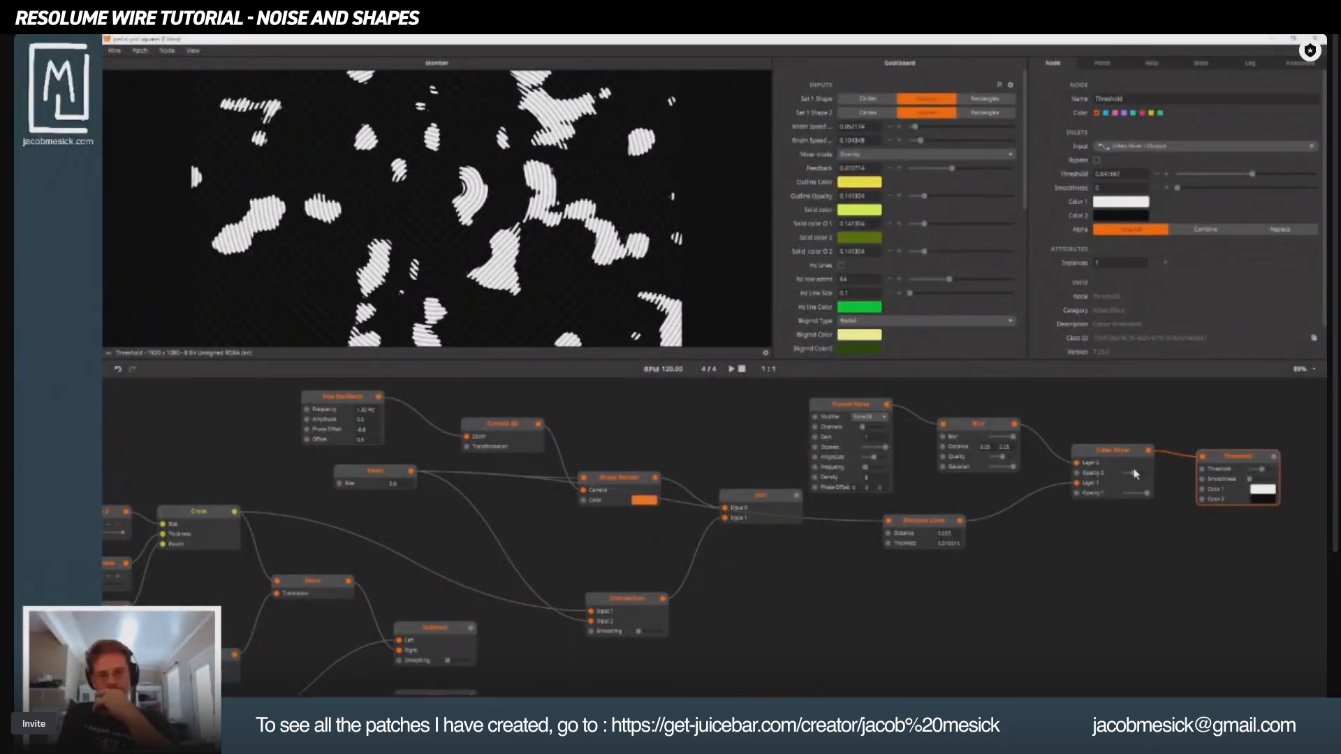
pyautogui.moveTo(1262, 470); pyautogui.dragTo(1243, 481)
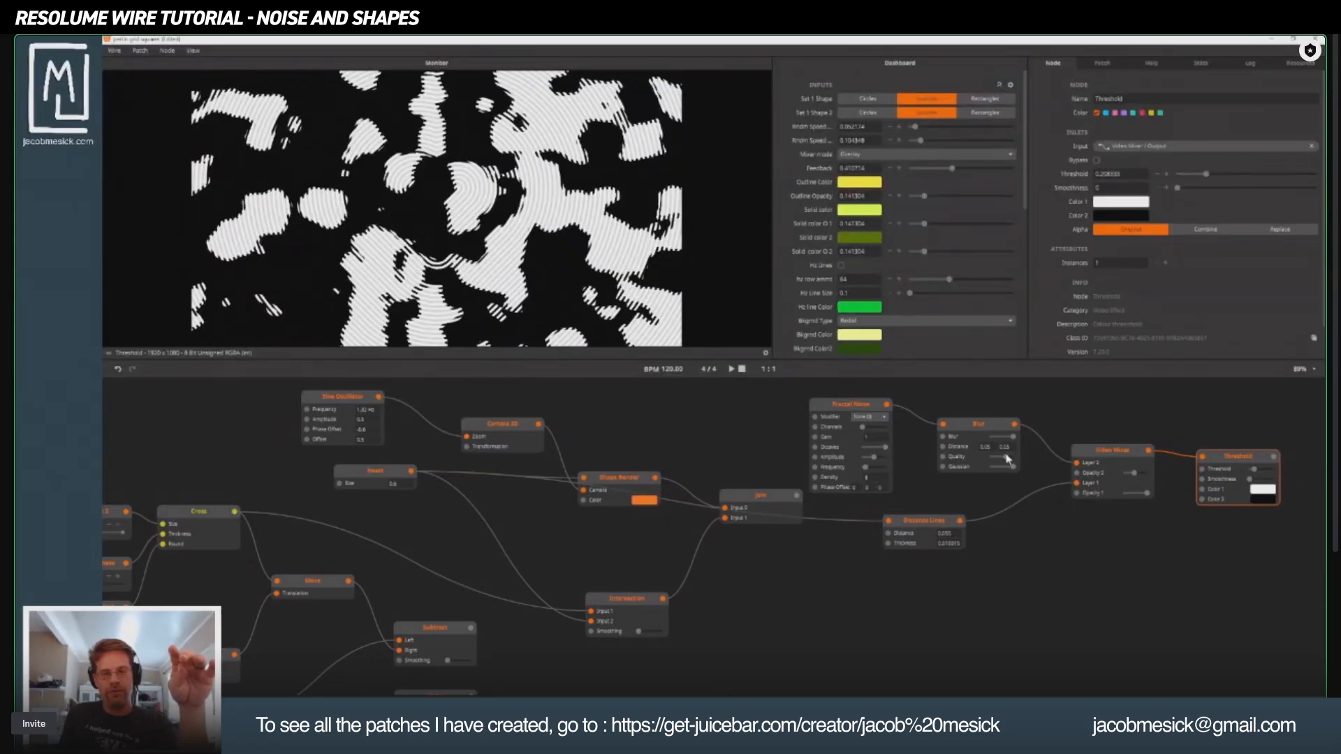
# Raise the Blur quality to about 0.85, set both distance values to 0.25, and preview the Video Mixer and Threshold outputs.
pyautogui.click(990, 456)
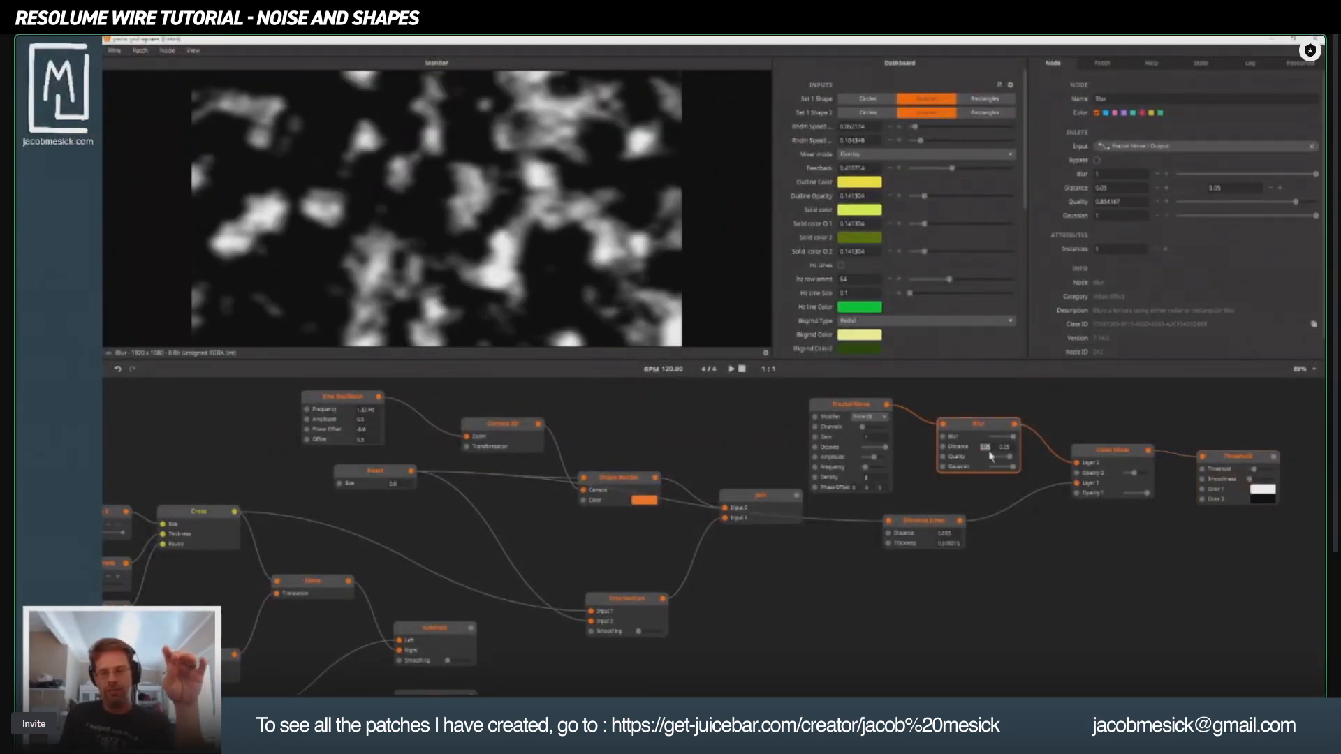
pyautogui.write('0.25')
pyautogui.press('Tab')
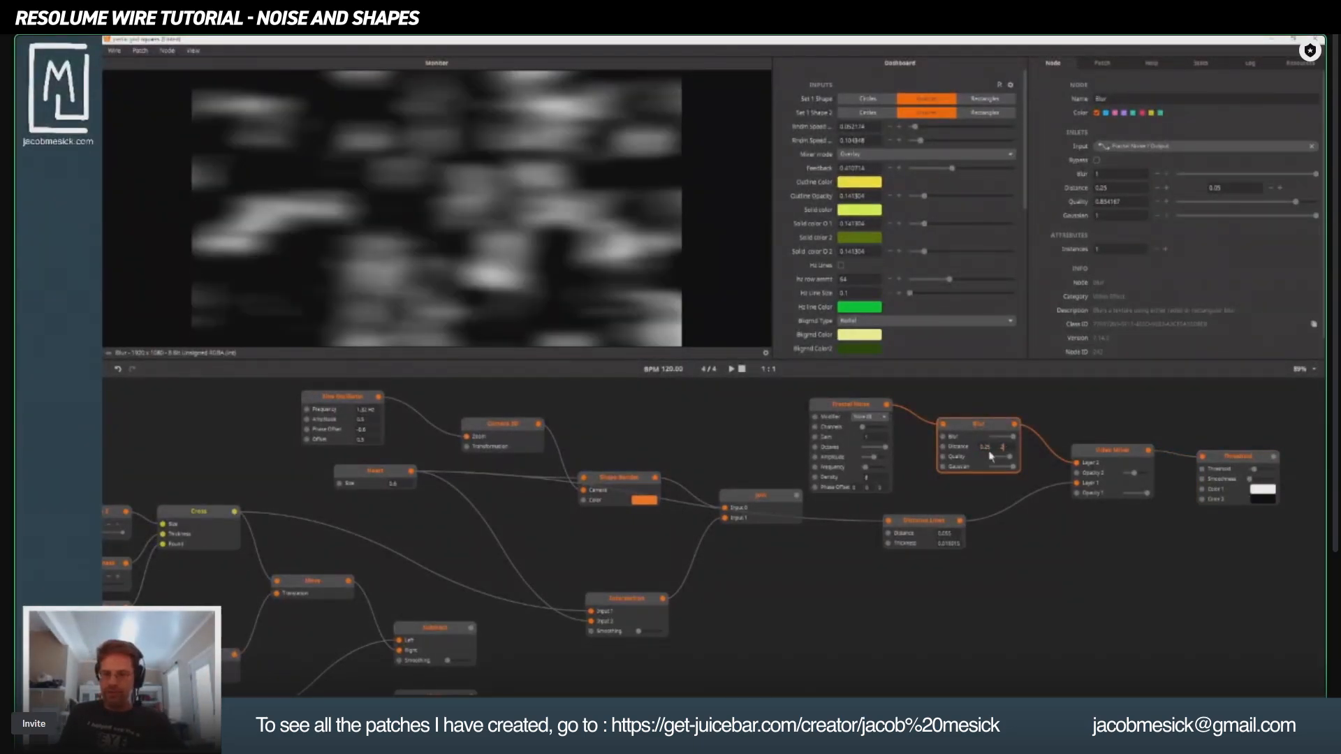
pyautogui.write('0.25')
pyautogui.press('Return')
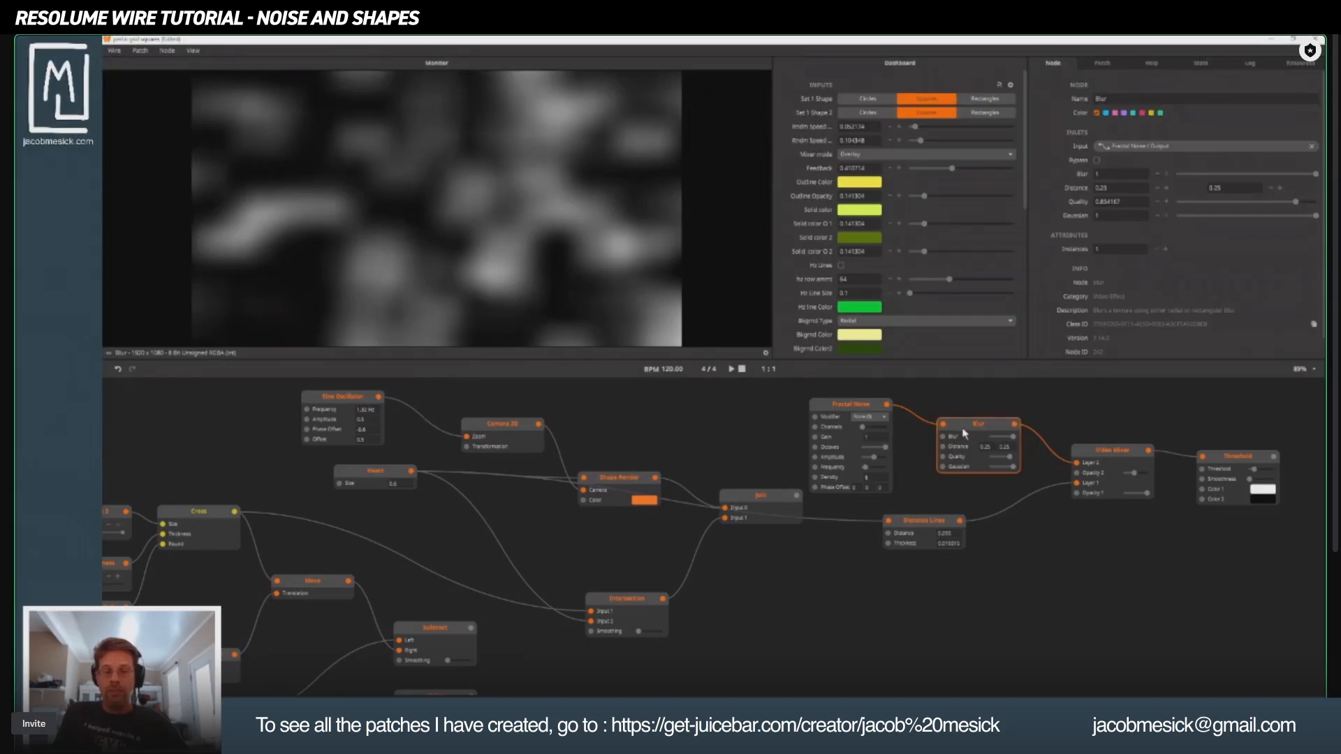
pyautogui.click(1124, 452)
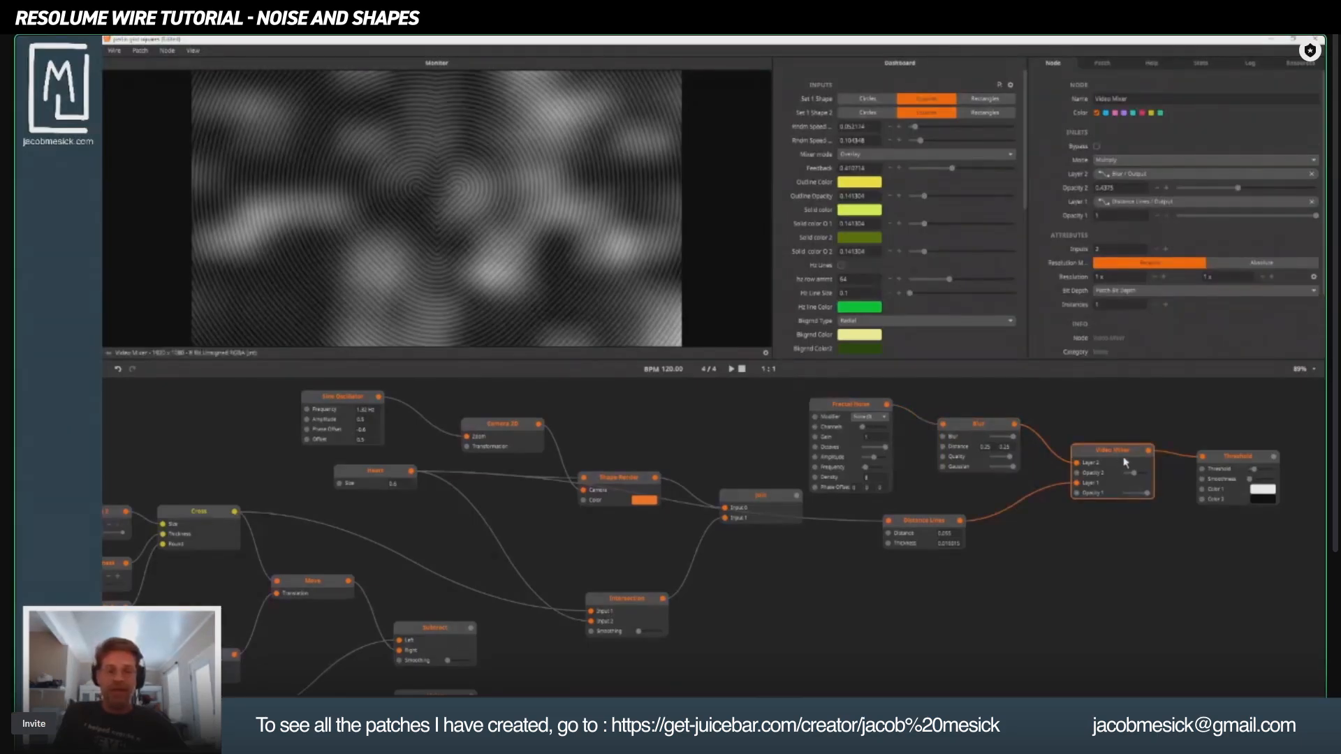
pyautogui.click(1242, 459)
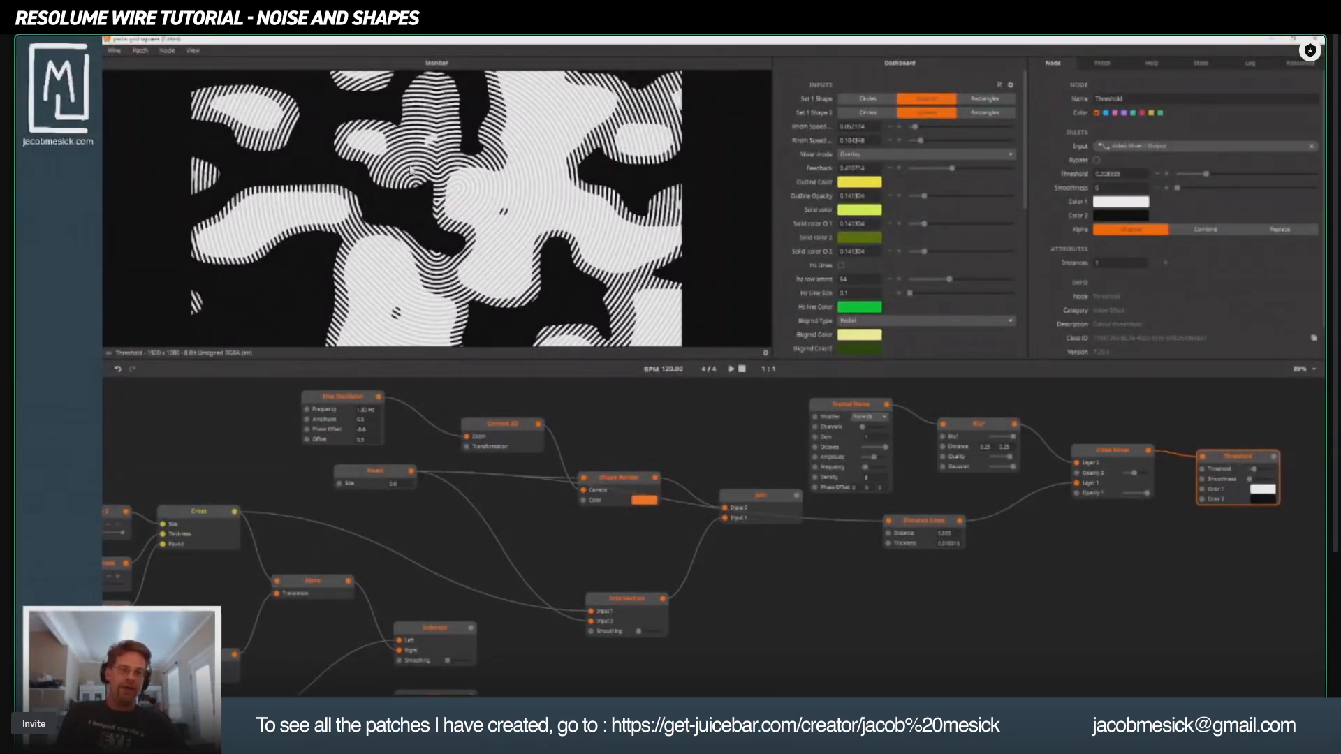
# Add a Texture In node and connect its output to the Blur node's input.
pyautogui.doubleClick(760, 600)
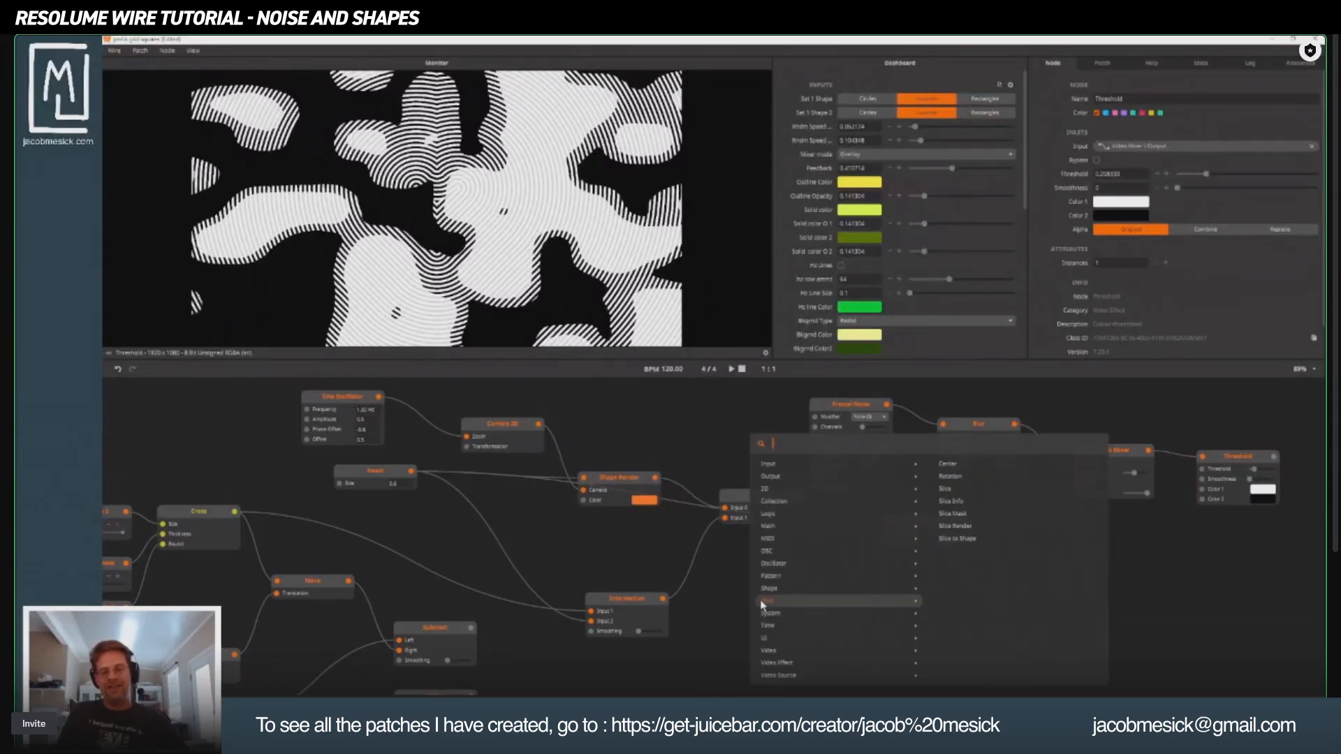
pyautogui.write('tea')
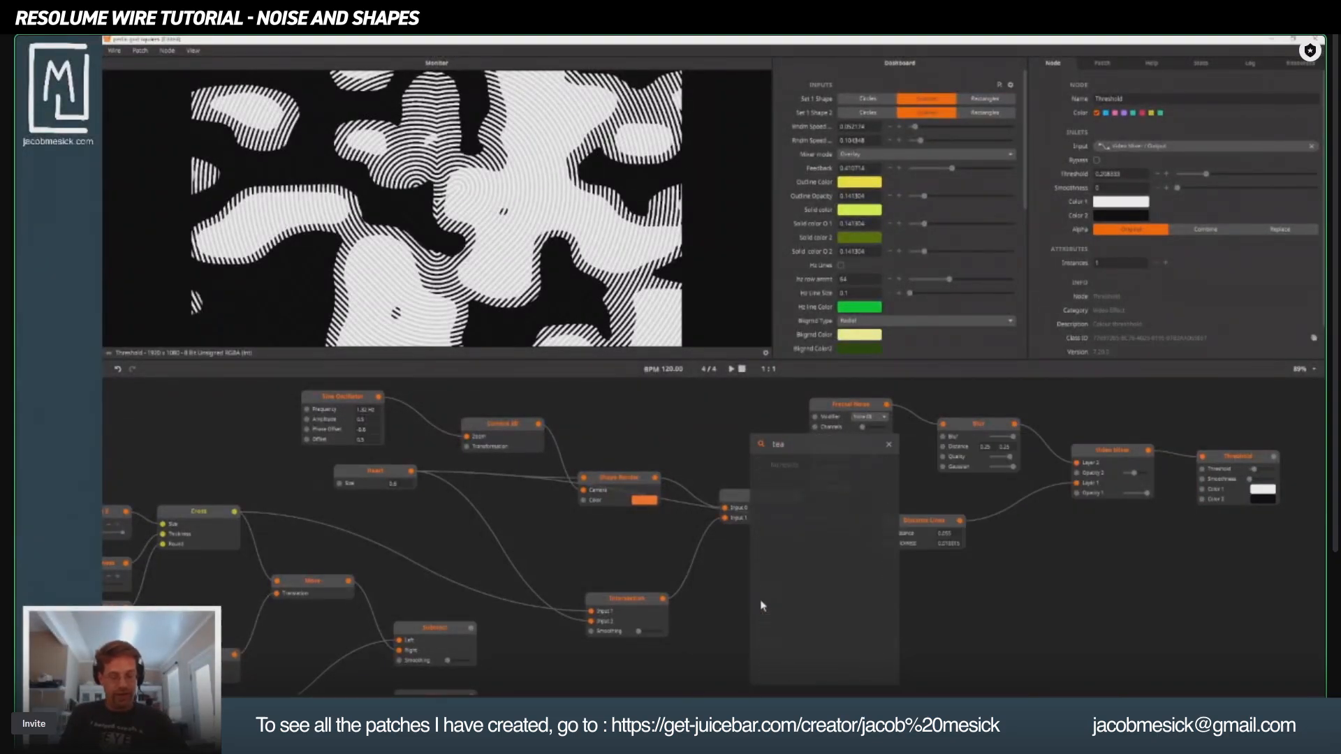
pyautogui.press('BackSpace')
pyautogui.write('xture i')
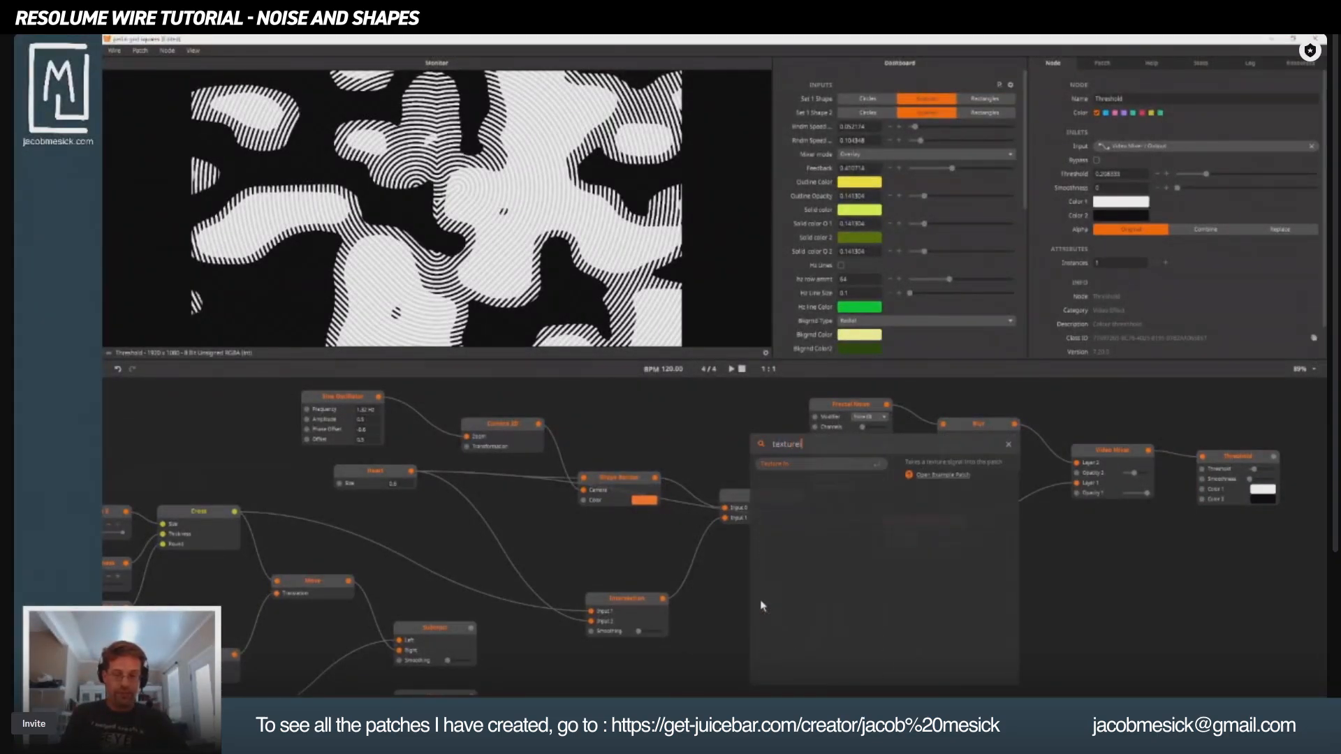
pyautogui.press('Return')
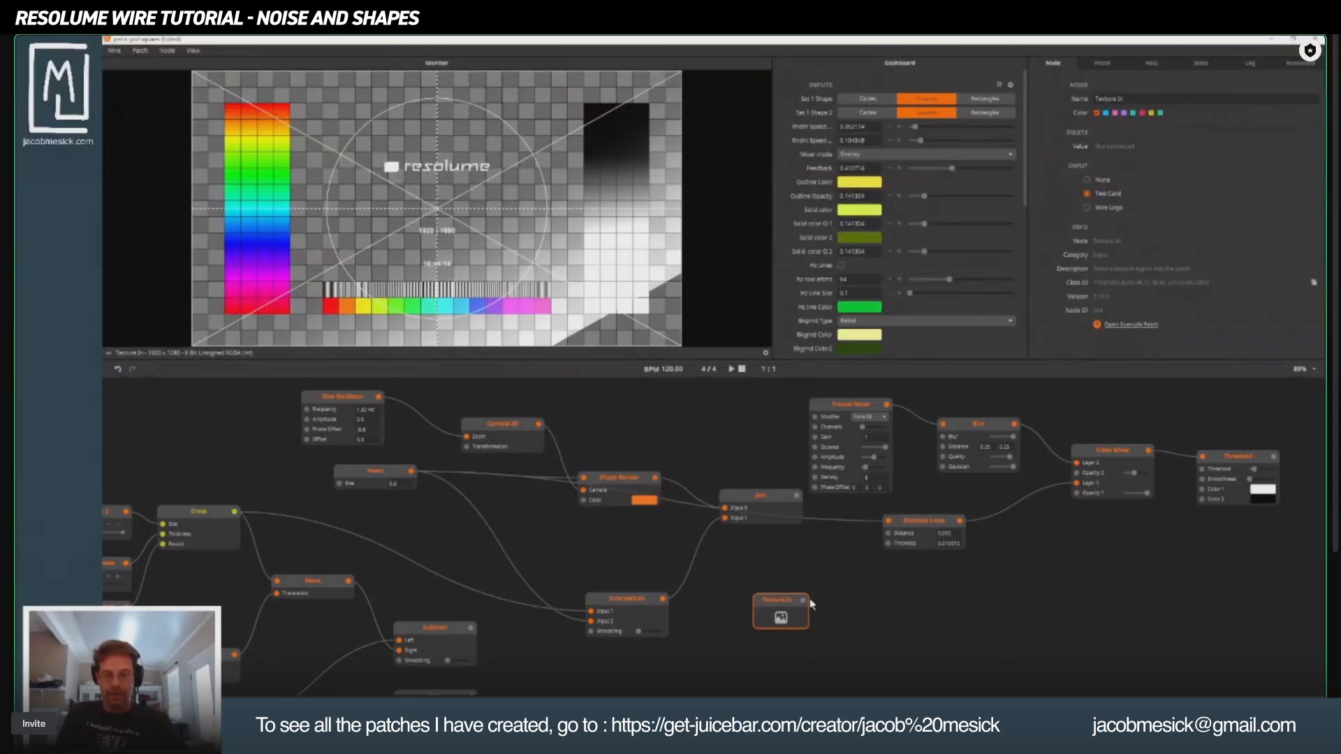
pyautogui.moveTo(803, 600); pyautogui.dragTo(942, 425)
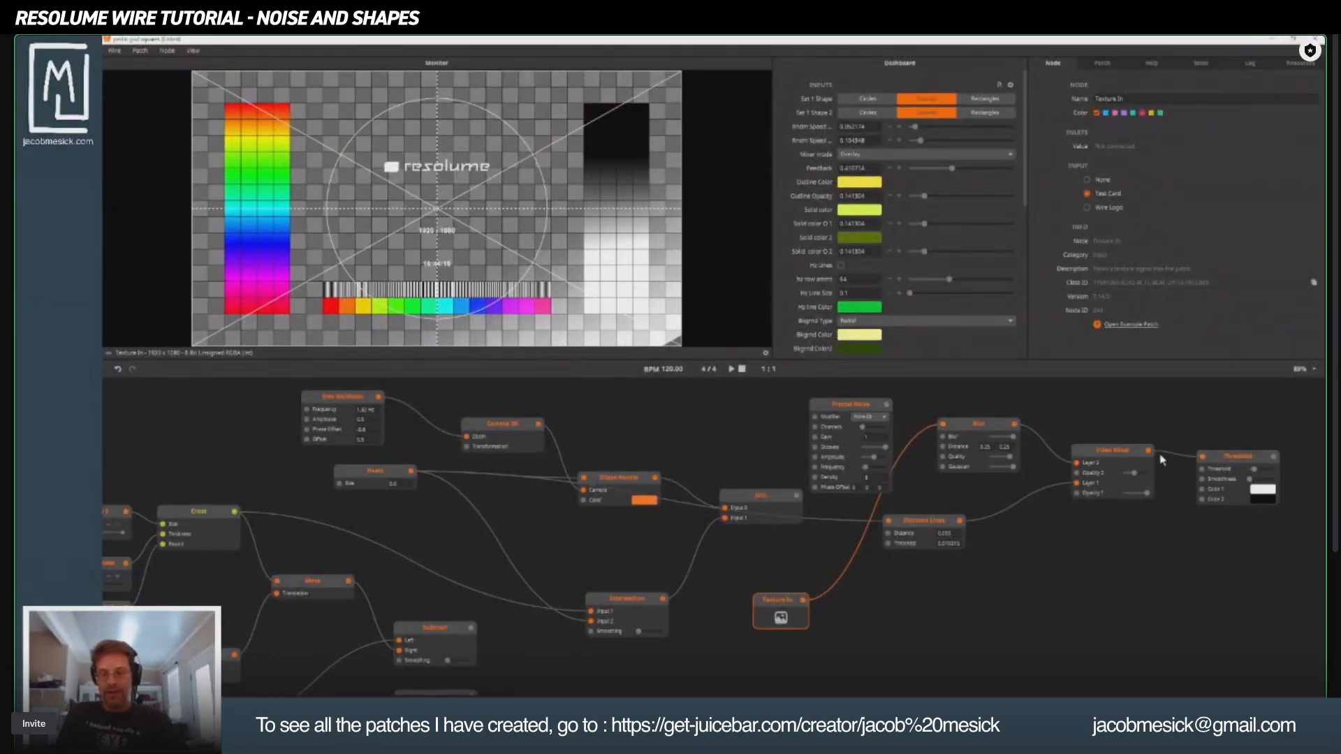
# Preview the Video Mixer and Threshold outputs and lower the Blur quality to about 0.06.
pyautogui.click(1128, 461)
pyautogui.click(1240, 463)
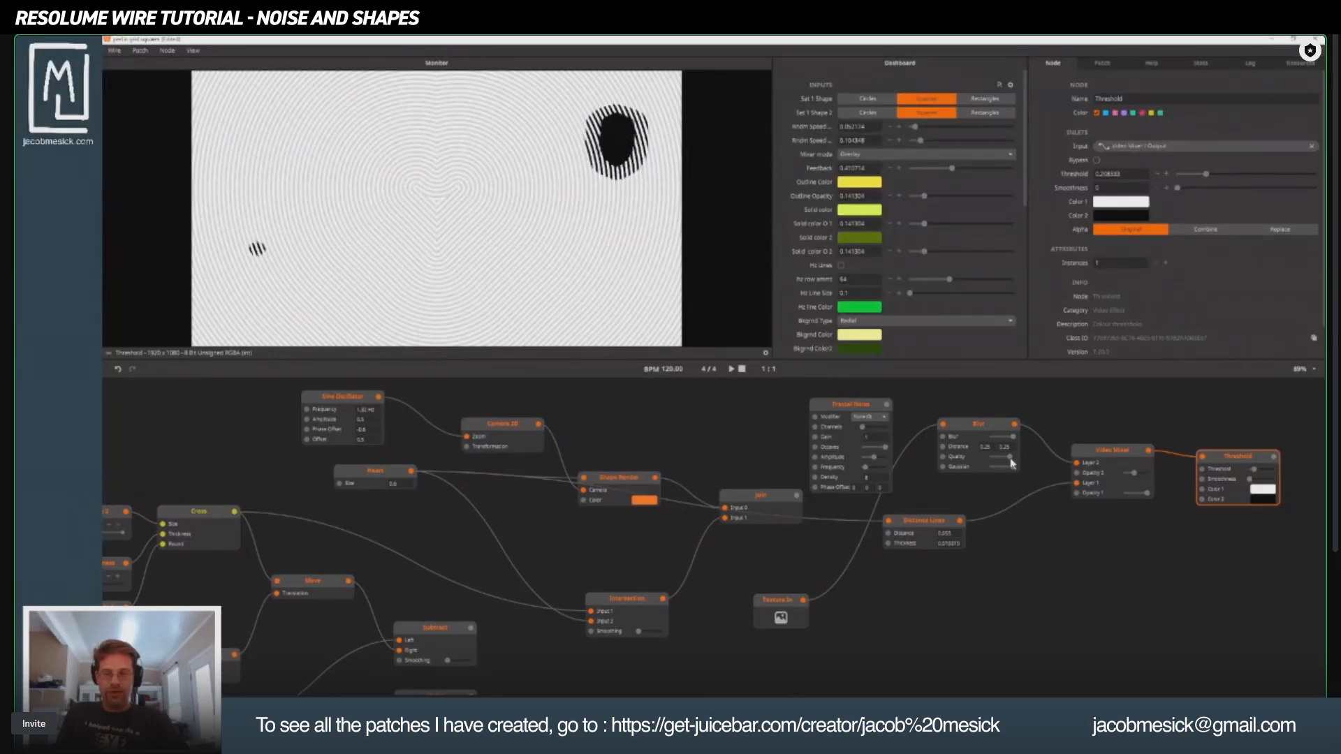
pyautogui.moveTo(1011, 462); pyautogui.dragTo(993, 461)
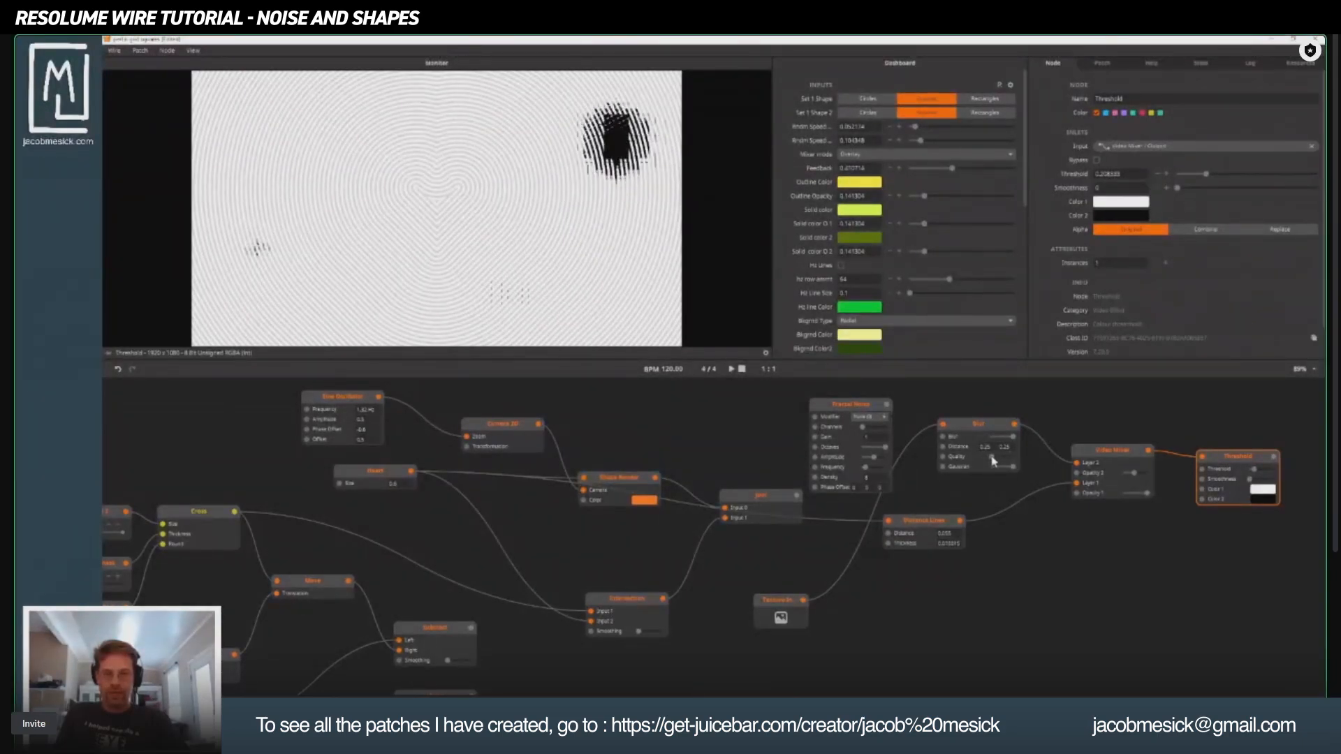
pyautogui.moveTo(1135, 475)
pyautogui.mouseDown()
pyautogui.moveTo(1122, 474)
pyautogui.moveTo(1135, 466)
pyautogui.mouseUp()
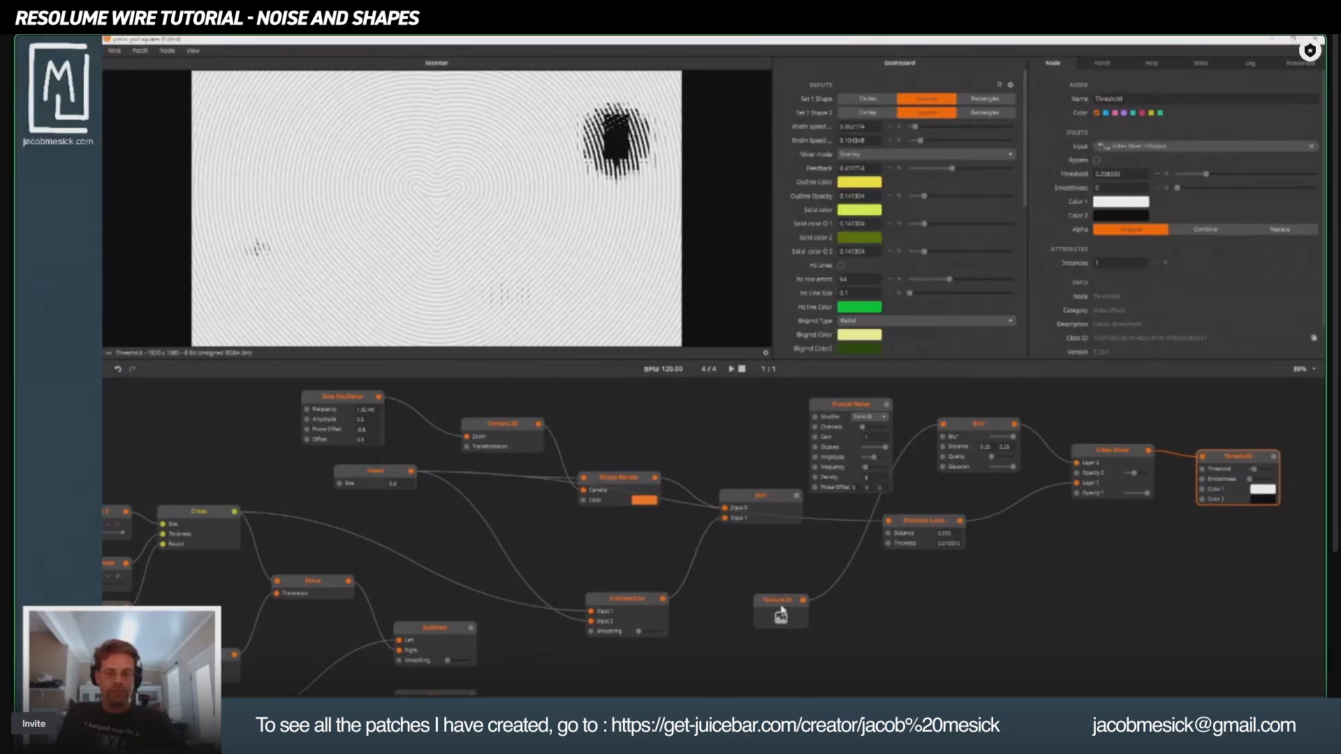
# Delete the Texture In, Blur, Video Mixer and Threshold nodes from the patch.
pyautogui.moveTo(786, 607); pyautogui.dragTo(611, 519)
pyautogui.moveTo(596, 440); pyautogui.dragTo(639, 423)
pyautogui.press('Delete')
pyautogui.click(842, 494)
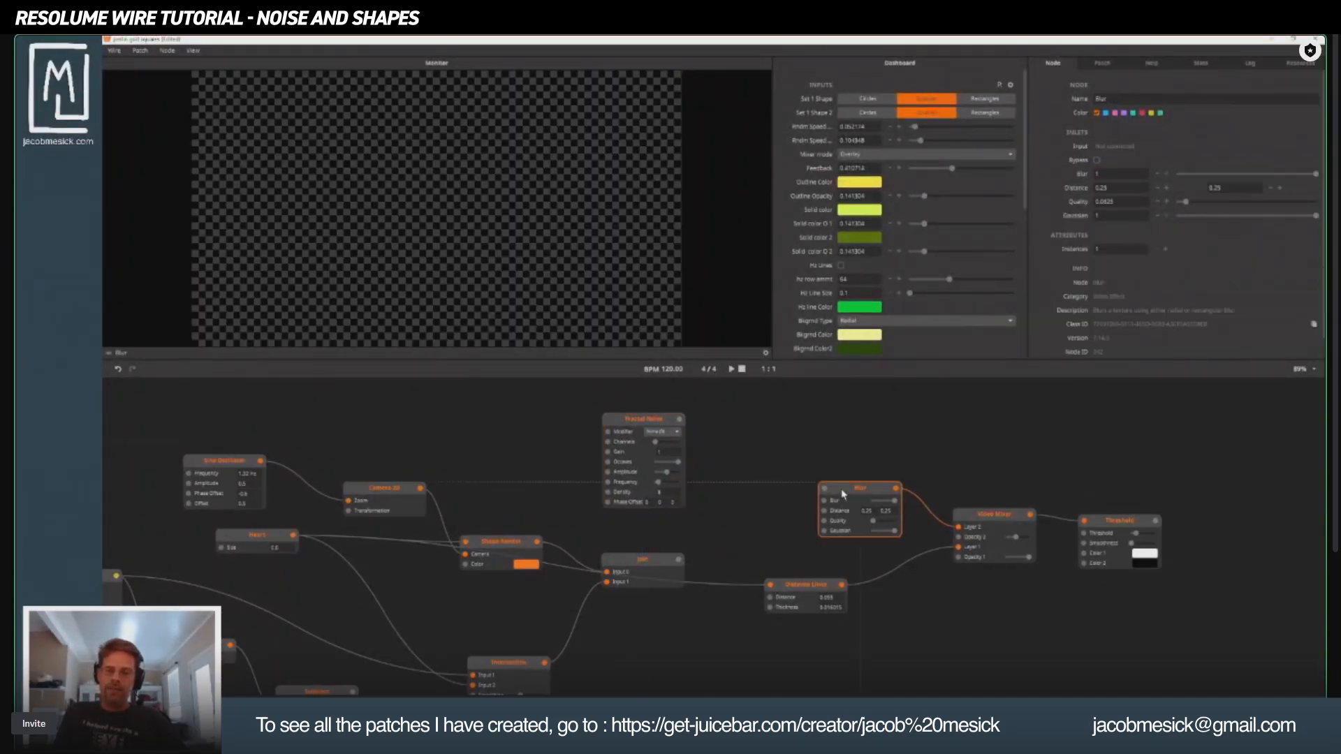
pyautogui.moveTo(842, 493); pyautogui.dragTo(800, 473)
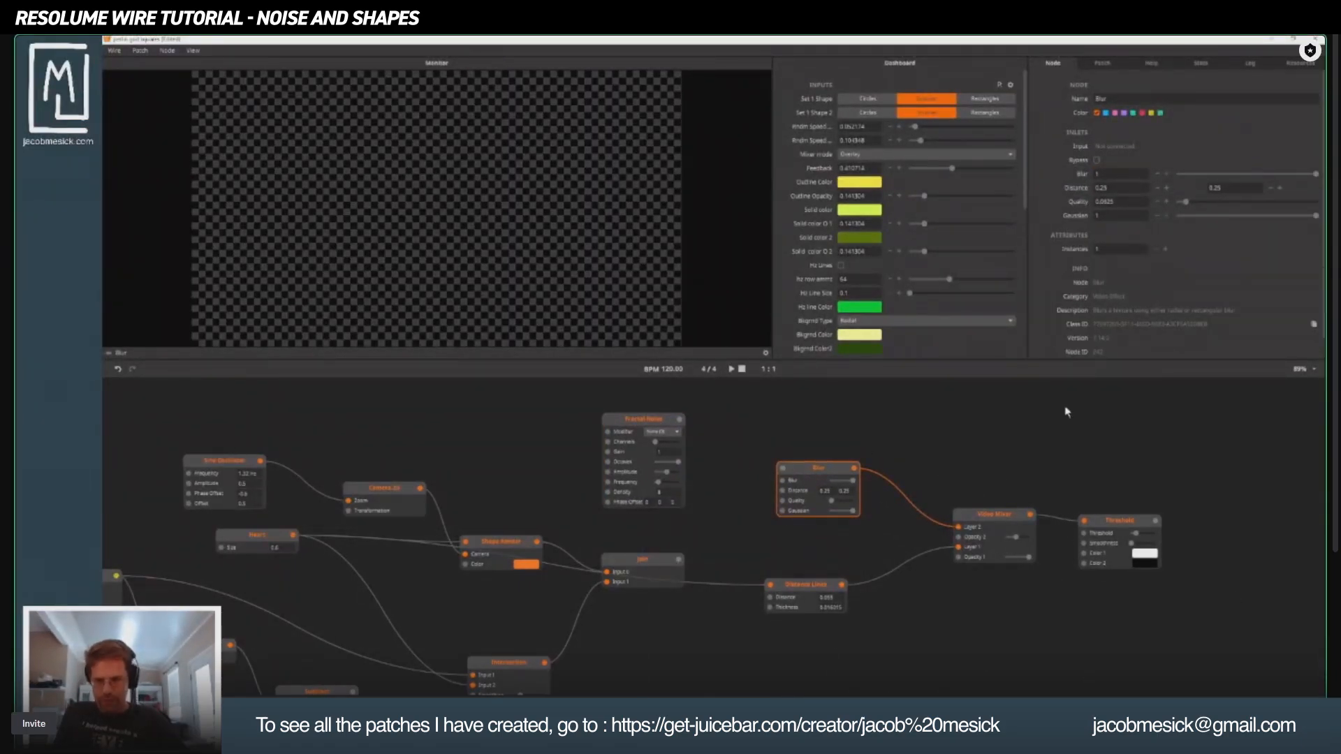
pyautogui.moveTo(785, 421); pyautogui.dragTo(1162, 574)
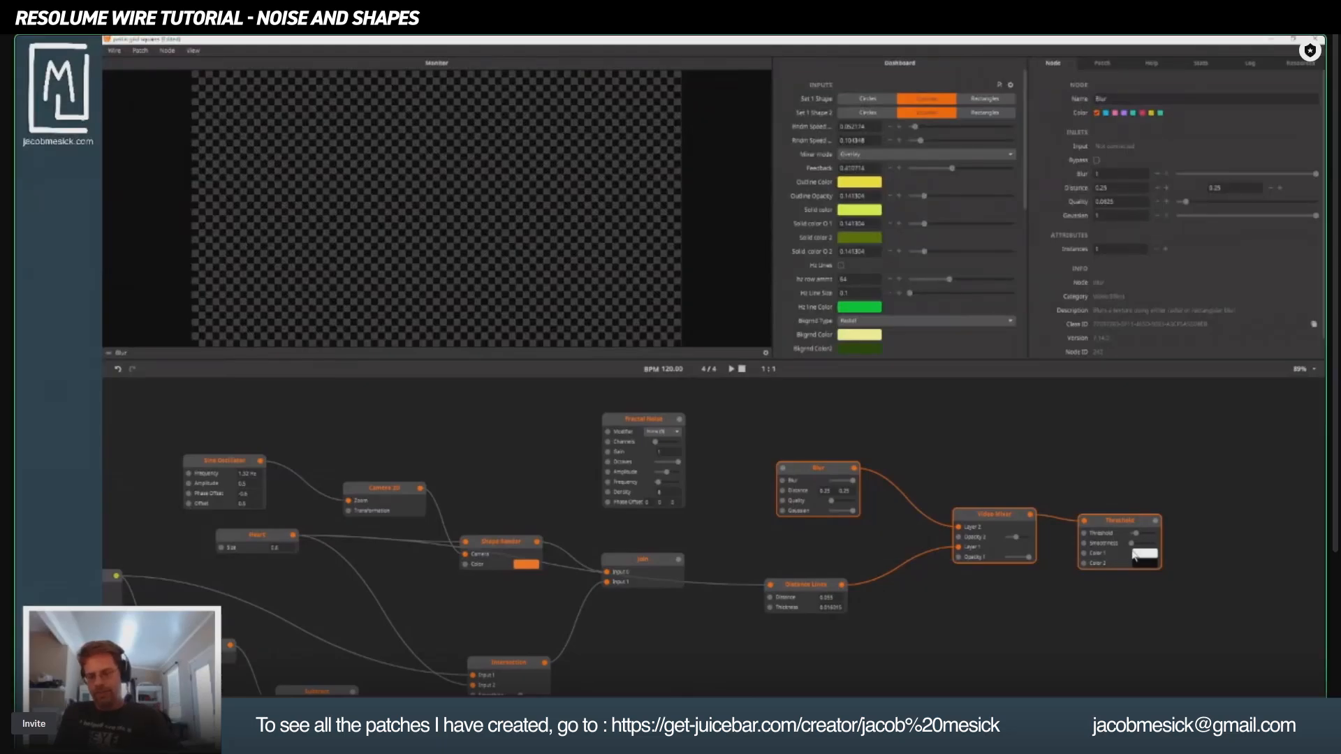
pyautogui.press('Delete')
# Move the Distance Lines node right beside the Join node and preview its output.
pyautogui.click(772, 609)
pyautogui.moveTo(712, 615); pyautogui.dragTo(939, 573)
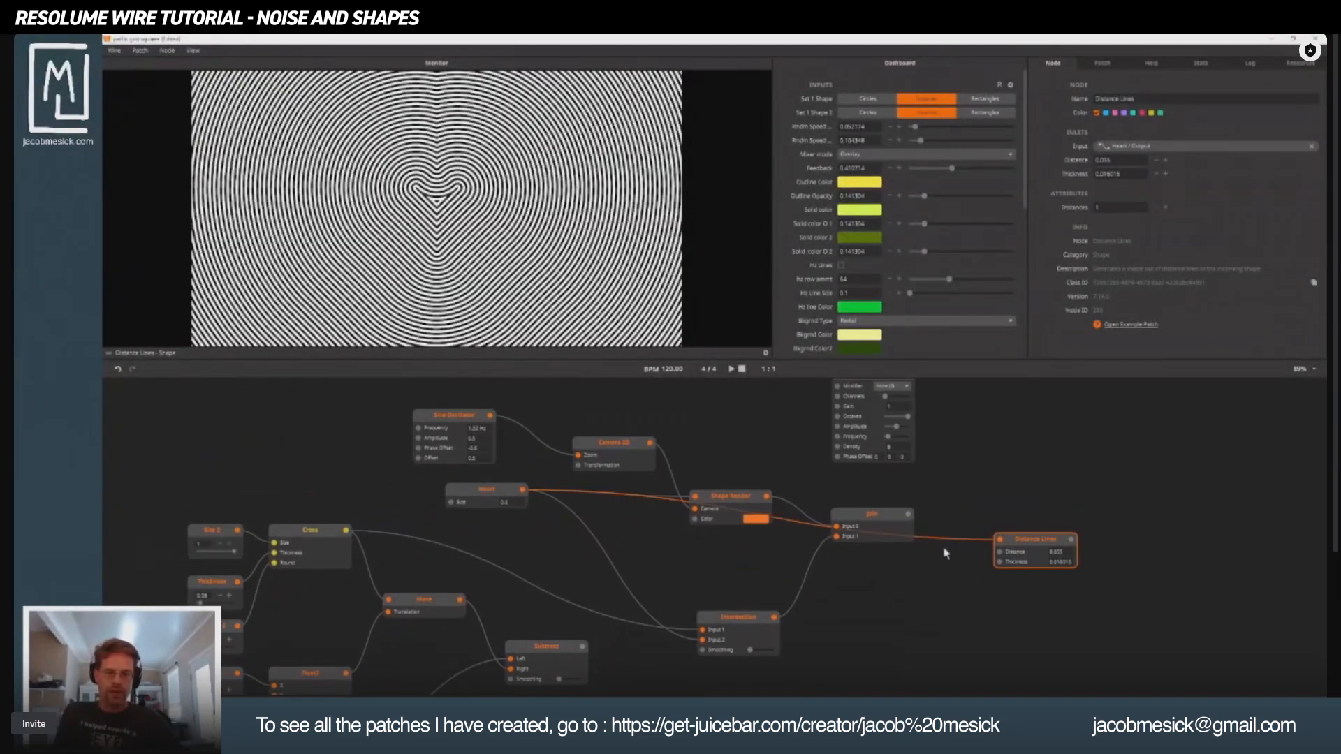
pyautogui.moveTo(994, 532); pyautogui.dragTo(956, 508)
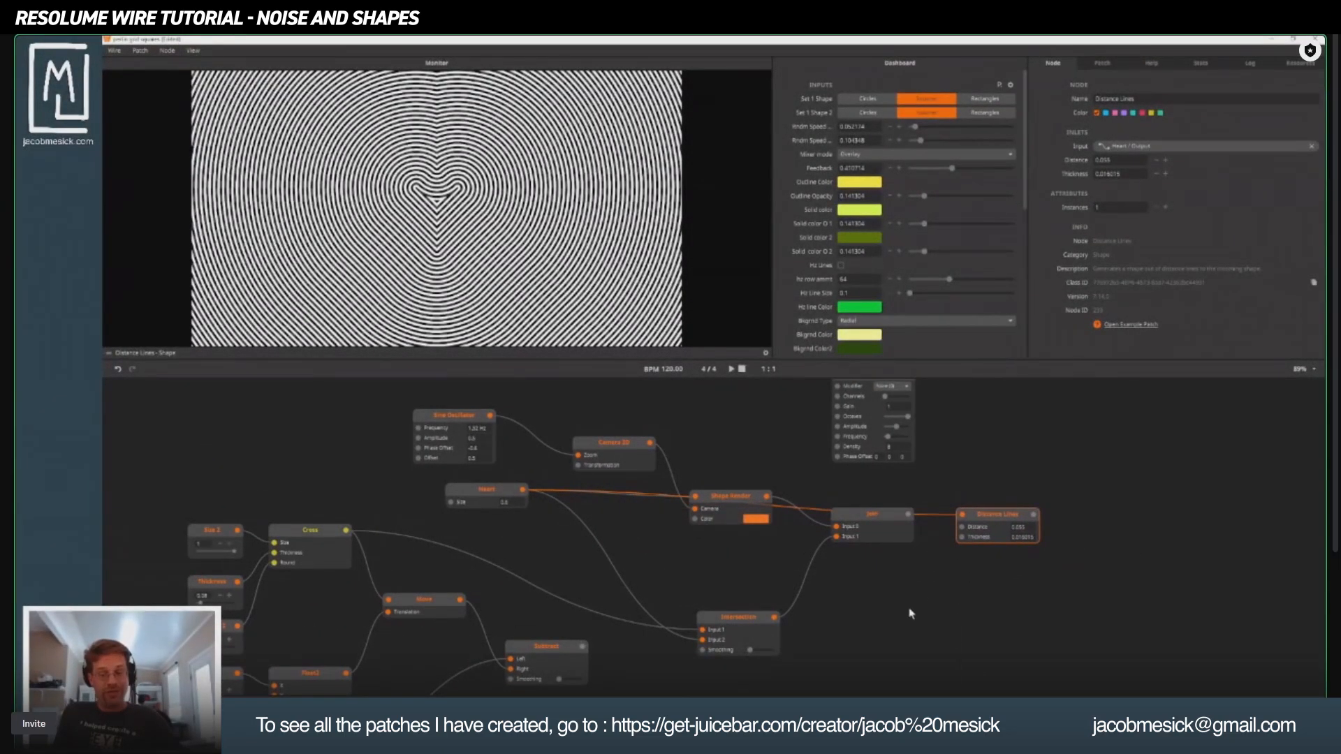
# Add a Hexagram shape node and adjust its Size to about 0.51.
pyautogui.click(927, 592)
pyautogui.doubleClick(927, 592)
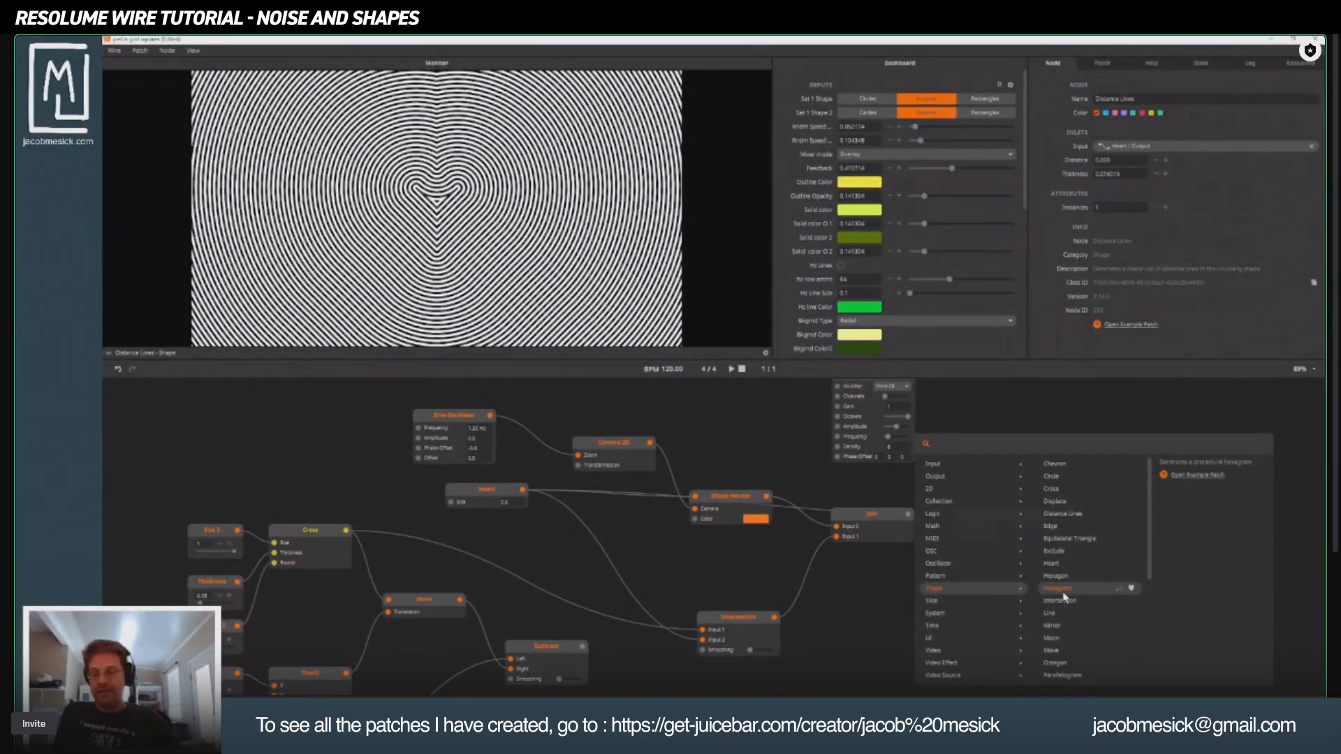
pyautogui.doubleClick(1060, 595)
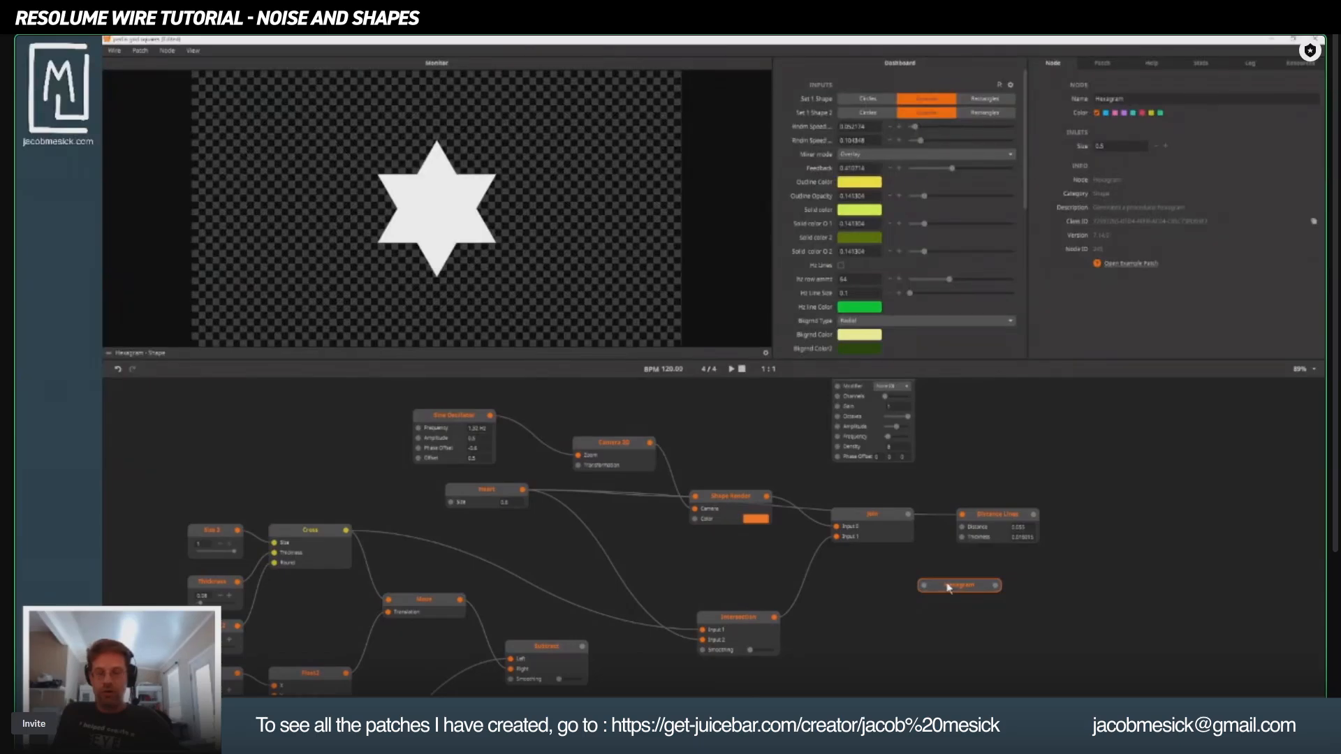
pyautogui.moveTo(1105, 151); pyautogui.dragTo(1078, 145)
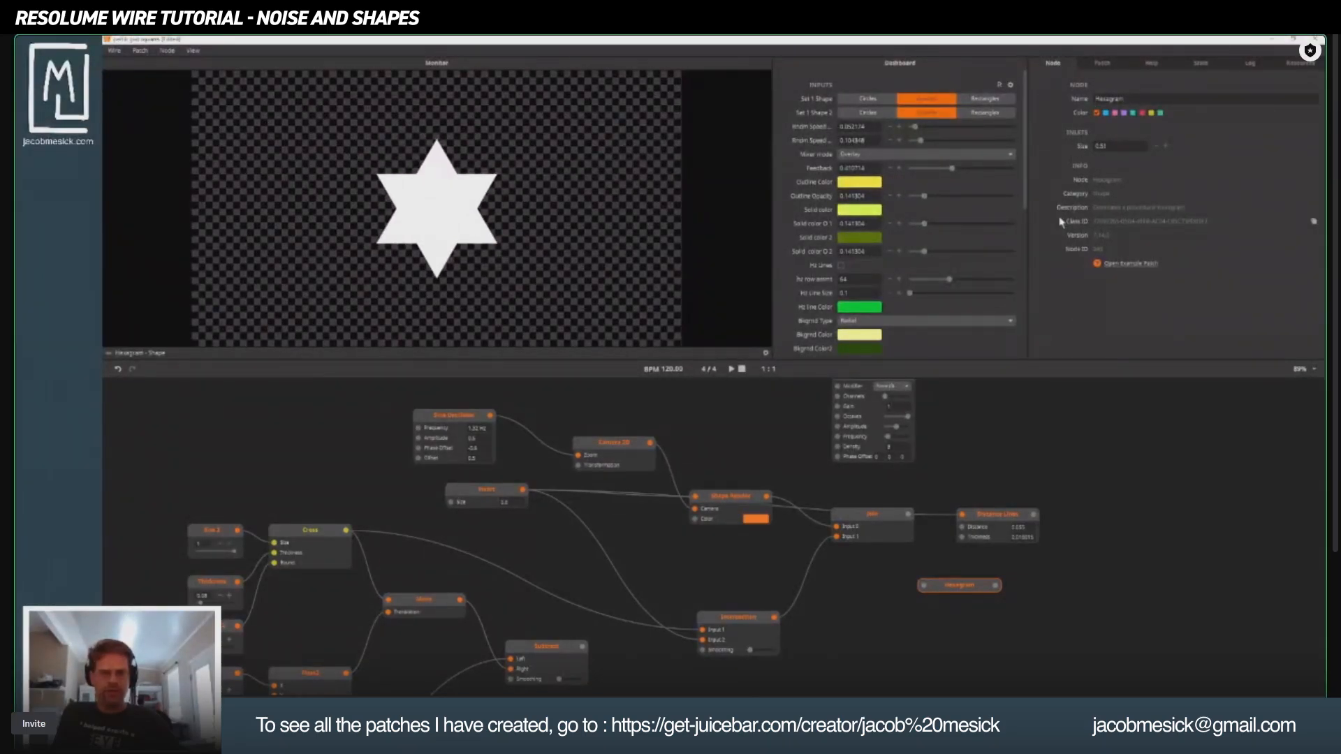
pyautogui.moveTo(1059, 222); pyautogui.dragTo(1011, 224)
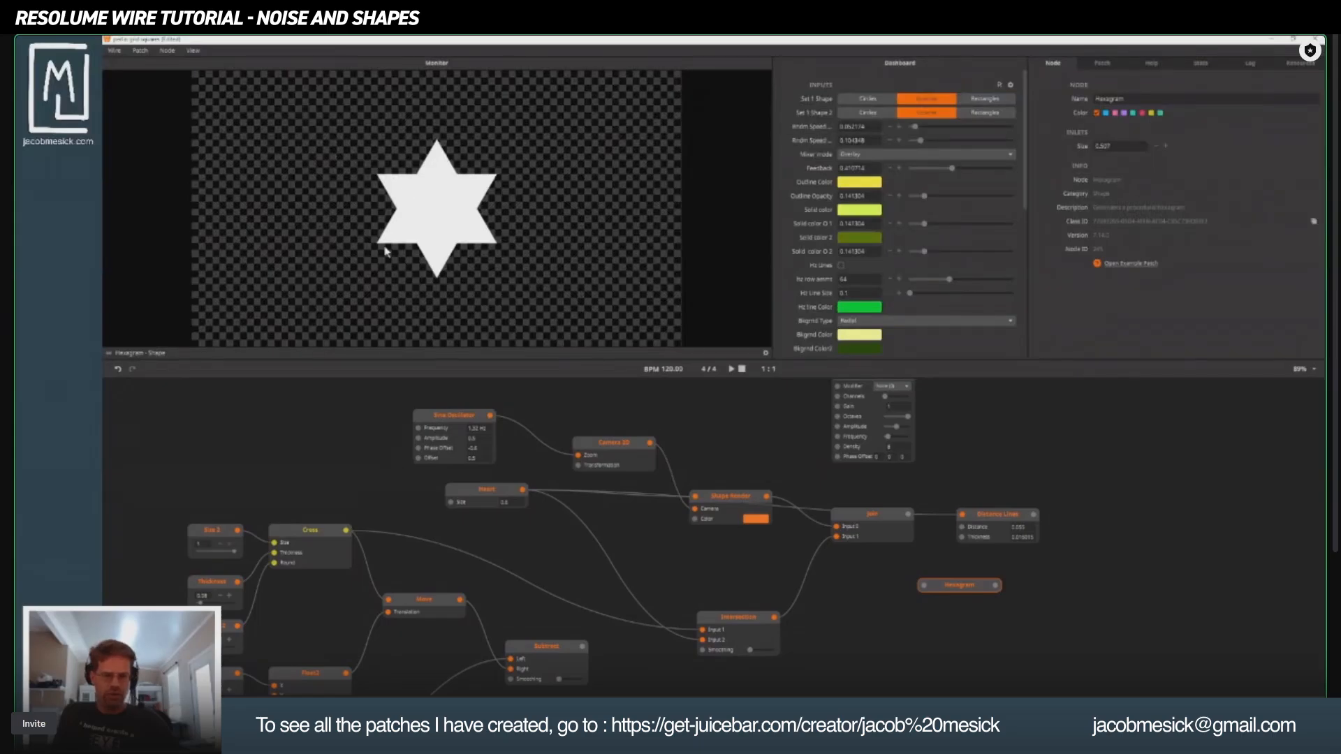
# Add a Star shape node below Distance Lines and raise its Sides to about 32.
pyautogui.doubleClick(1025, 602)
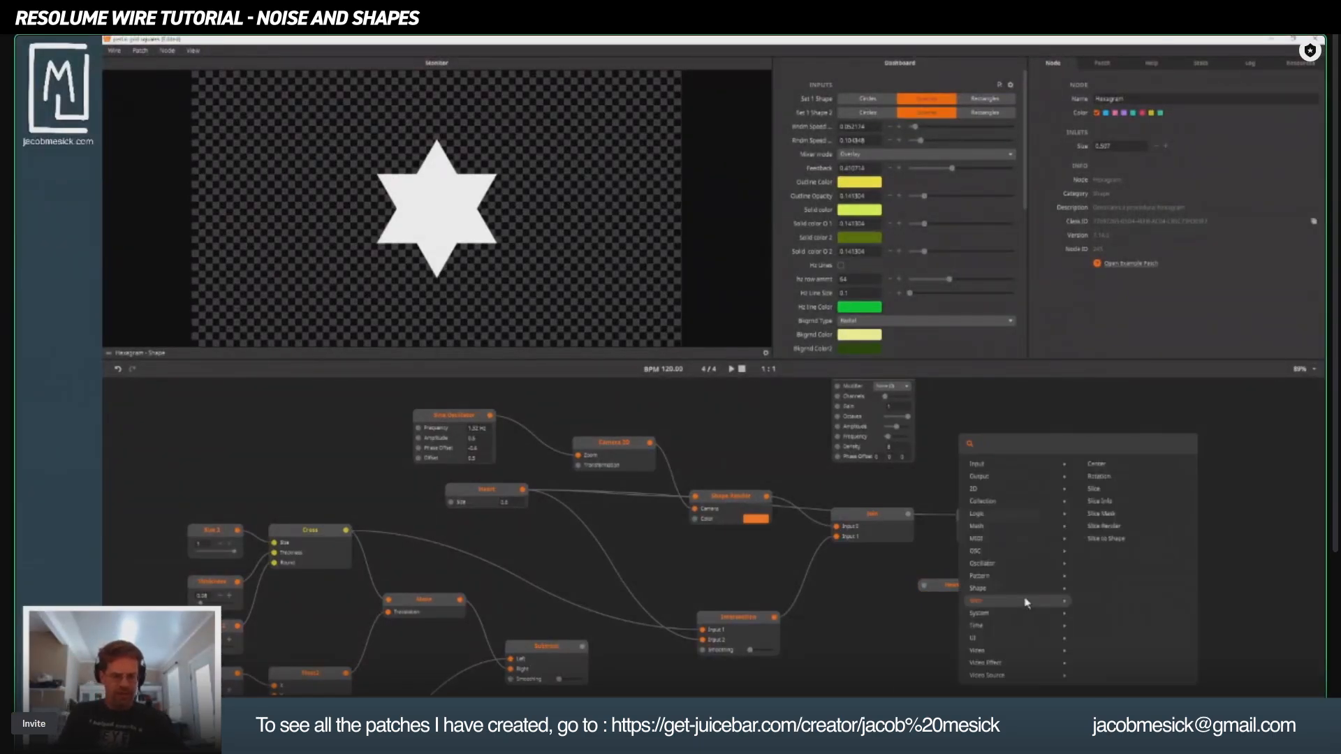
pyautogui.write('sta')
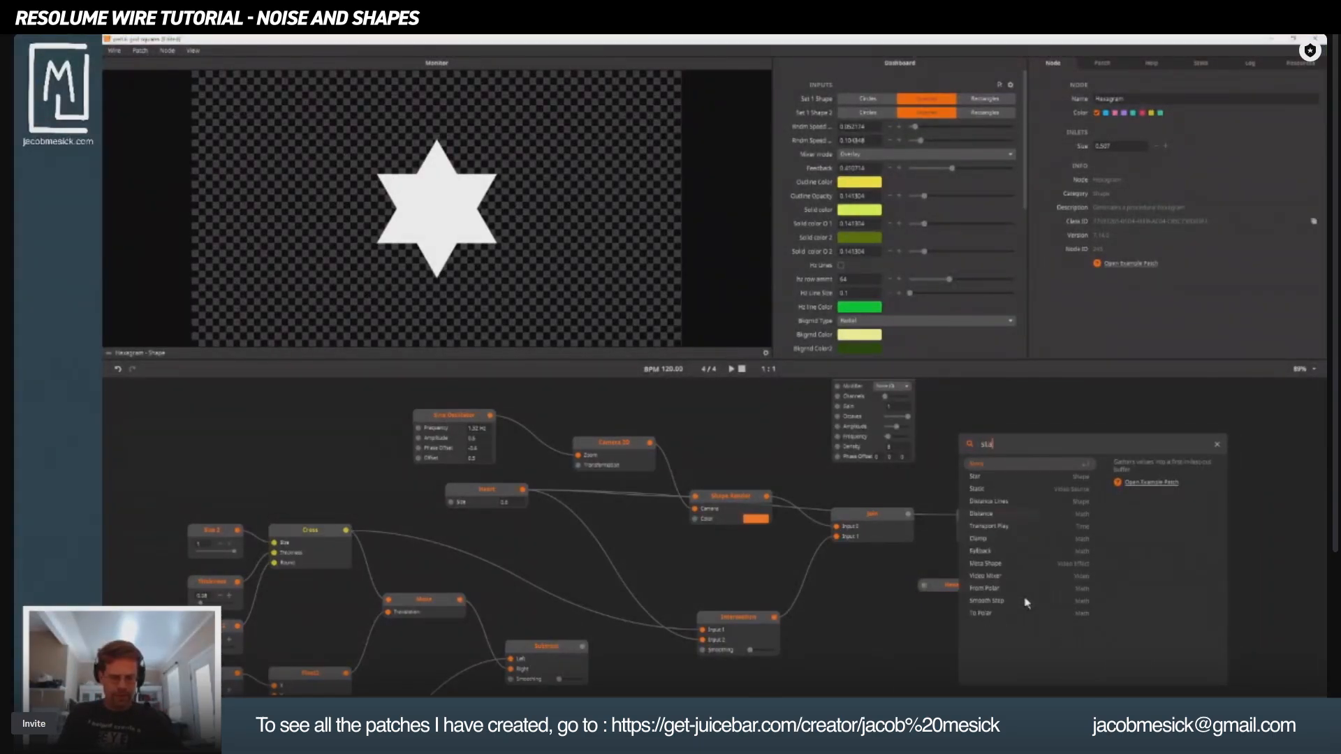
pyautogui.write('r')
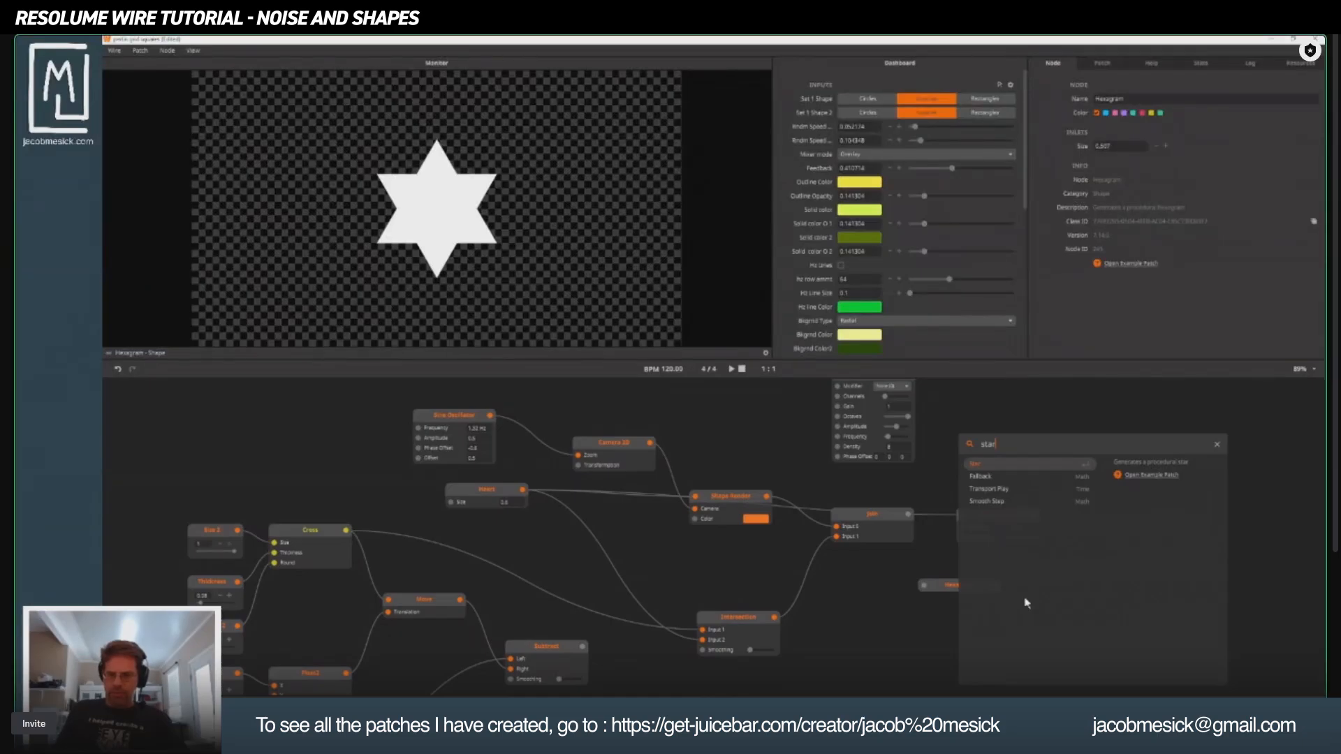
pyautogui.press('Return')
pyautogui.moveTo(1075, 630); pyautogui.dragTo(1067, 687)
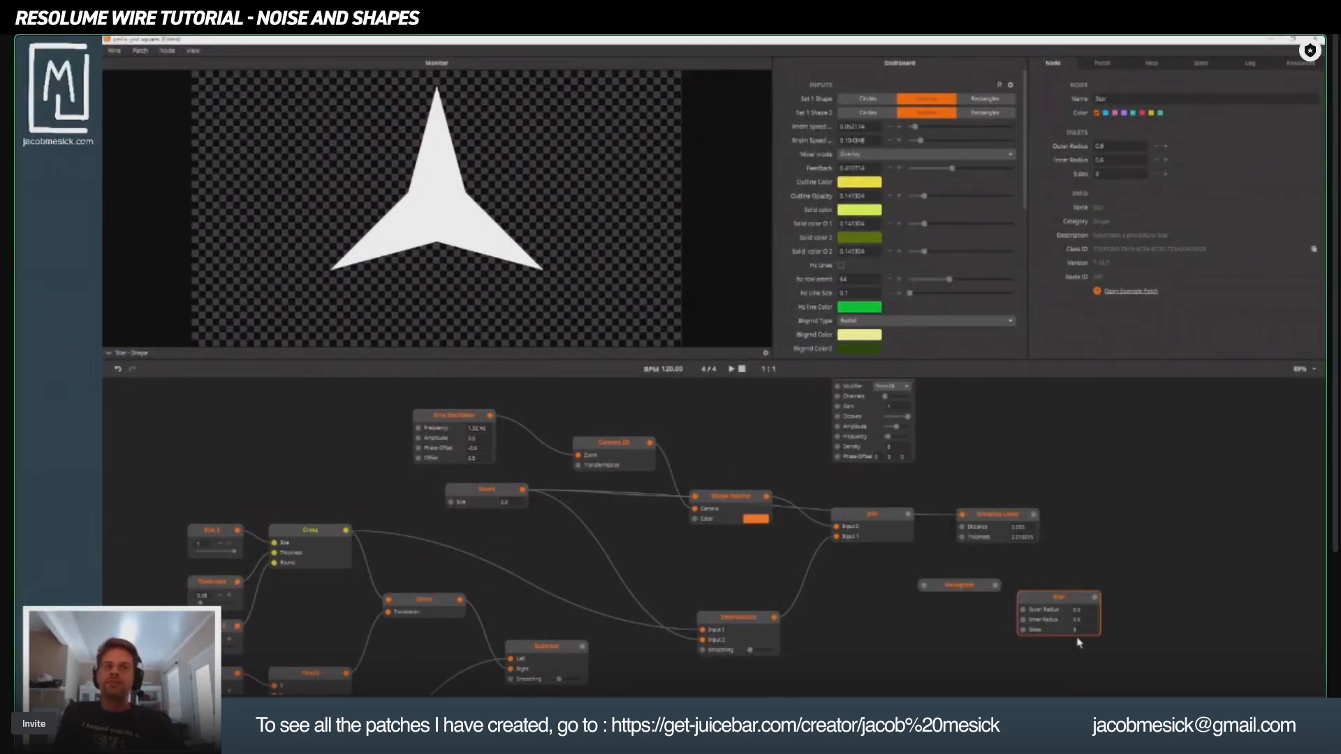
pyautogui.moveTo(1079, 643); pyautogui.dragTo(1060, 527)
# Shift the Hexagram node slightly away from the Star and compare the previews of both shapes.
pyautogui.moveTo(958, 585); pyautogui.dragTo(941, 595)
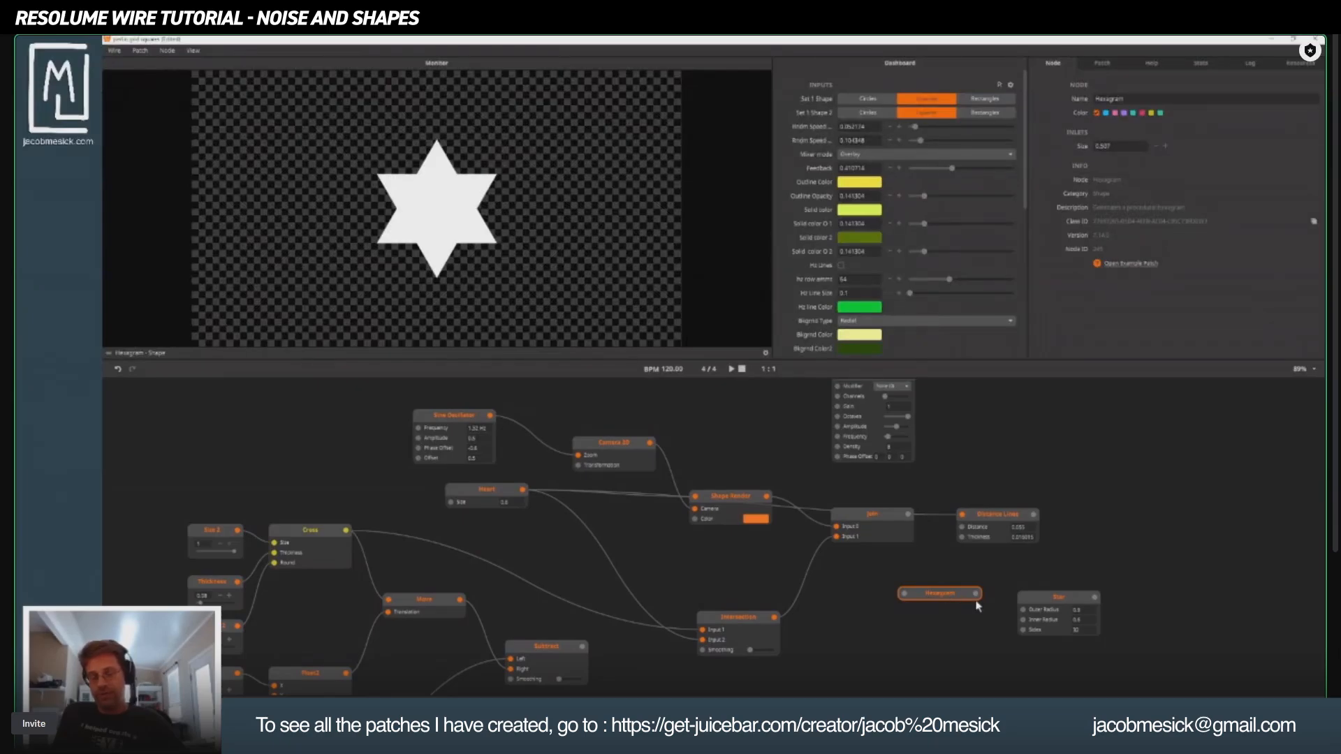
pyautogui.click(1032, 602)
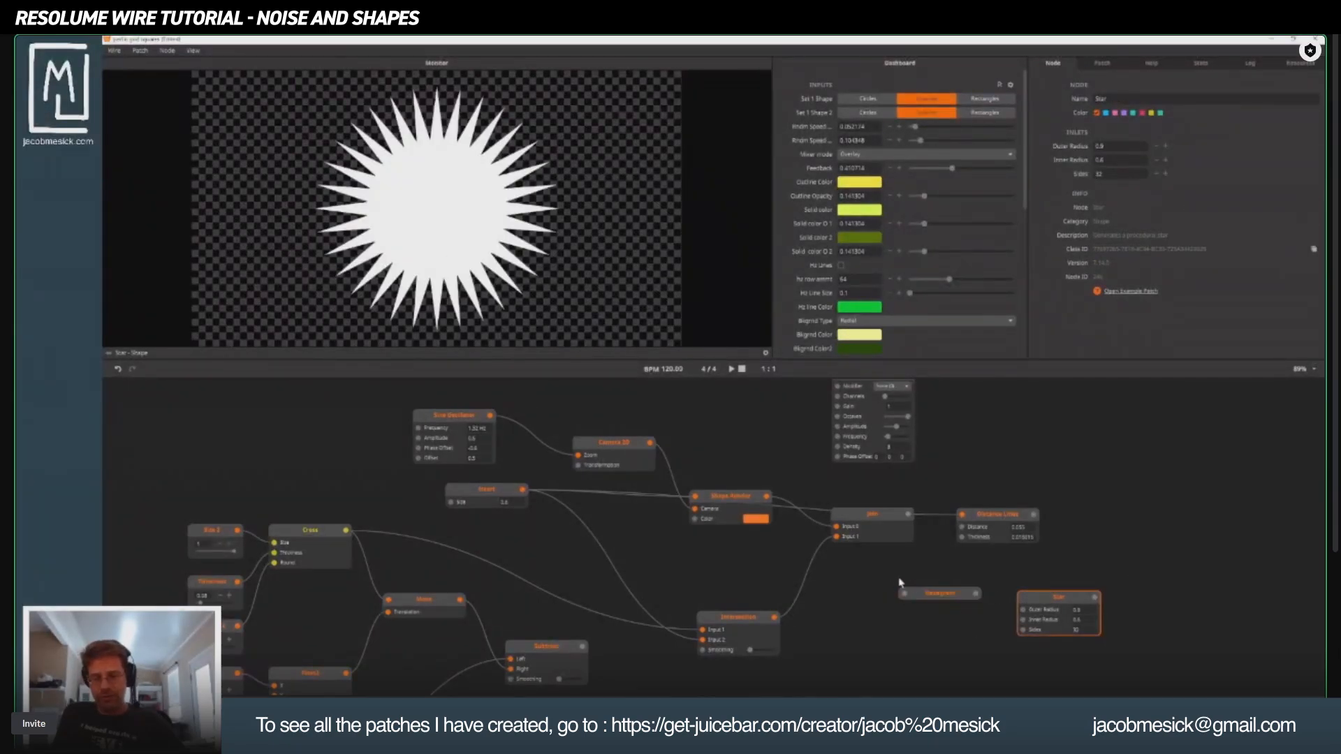
pyautogui.click(943, 593)
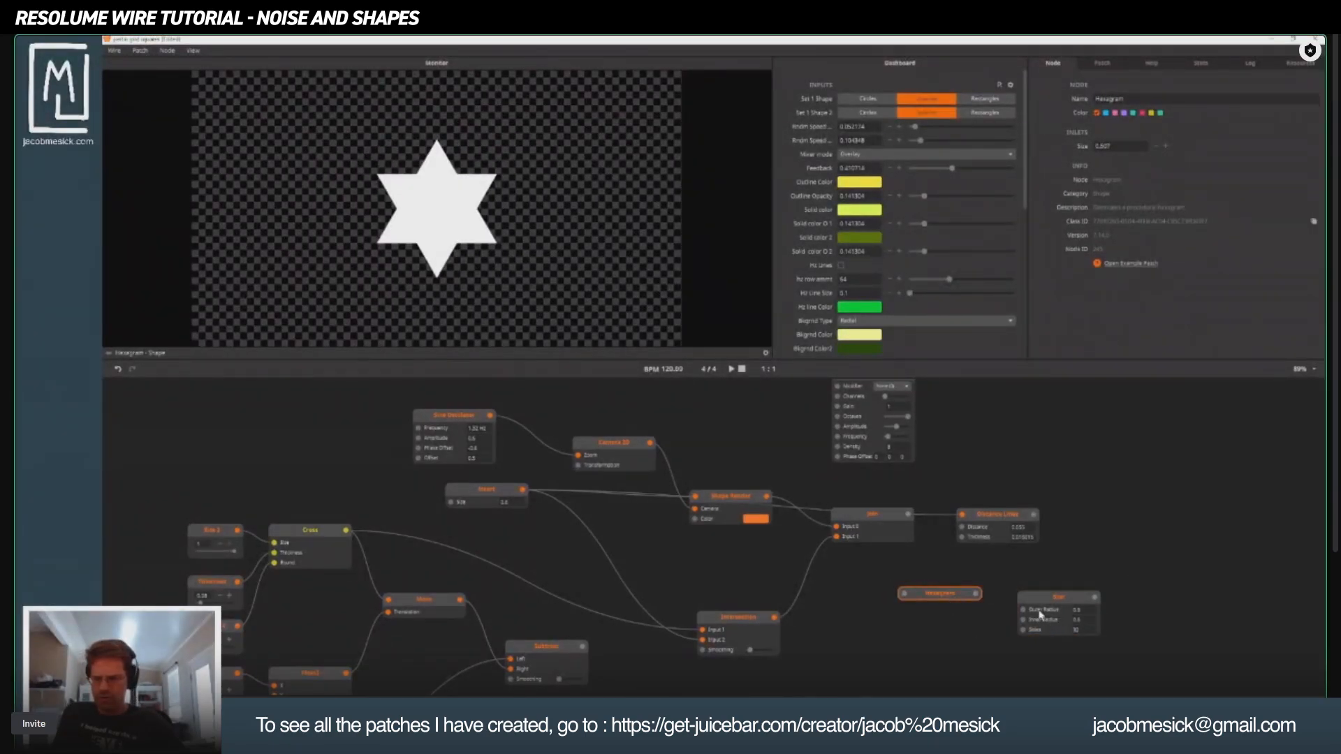
pyautogui.click(1082, 634)
pyautogui.click(926, 595)
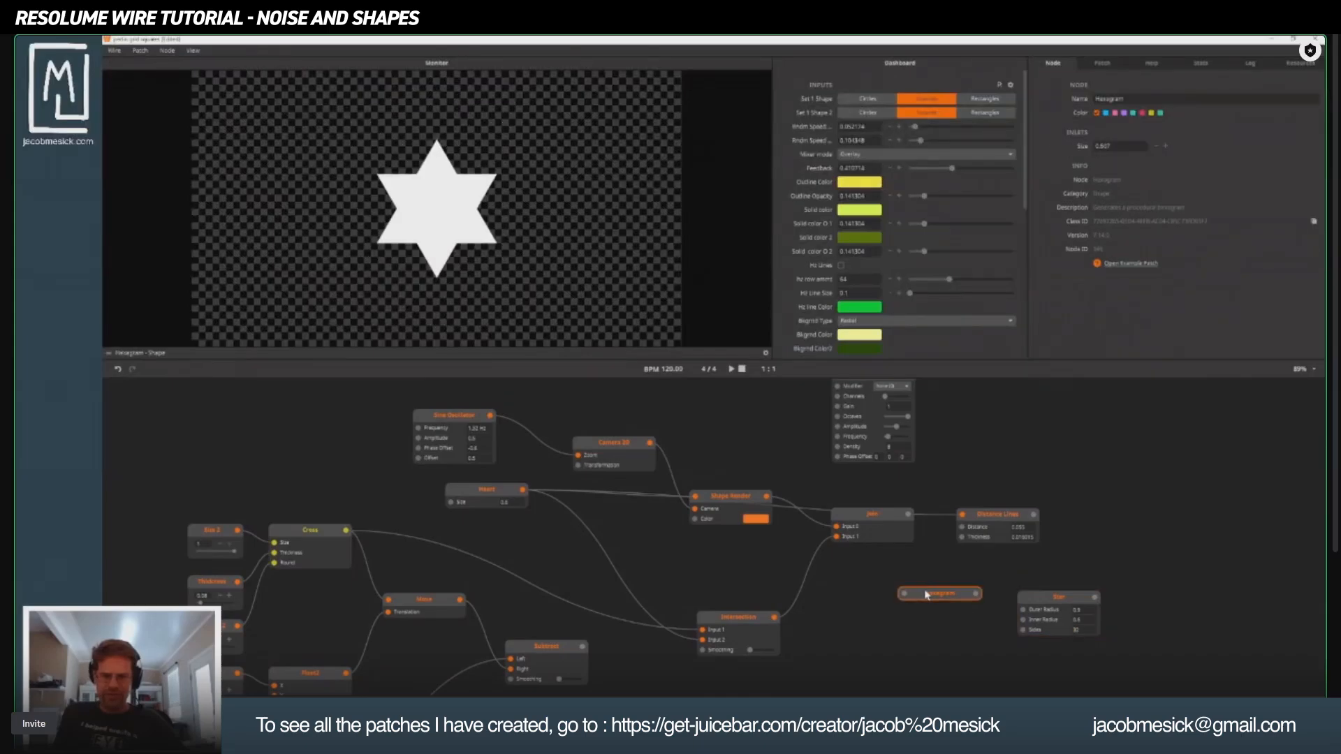
# Set the Star's Sides to 6 and check its shape against the Hexagram.
pyautogui.click(1074, 634)
pyautogui.write('6')
pyautogui.press('Return')
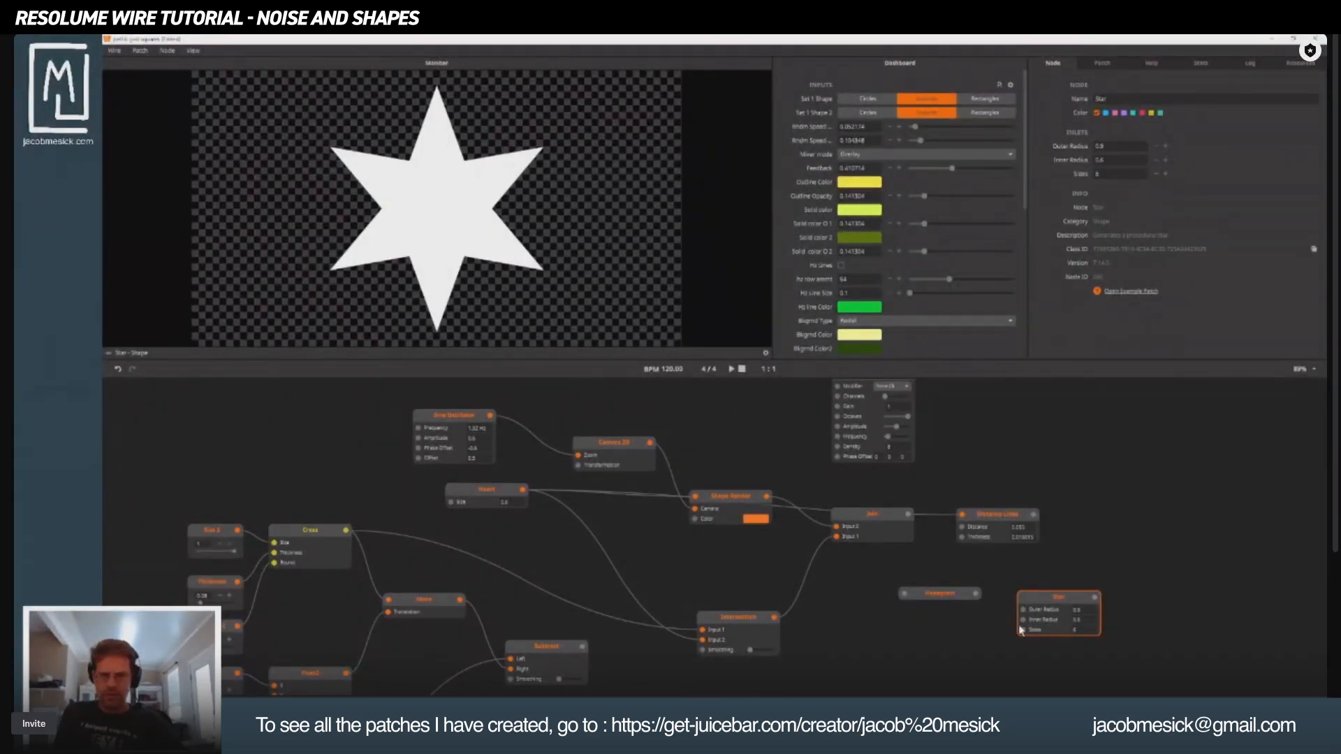
pyautogui.click(935, 595)
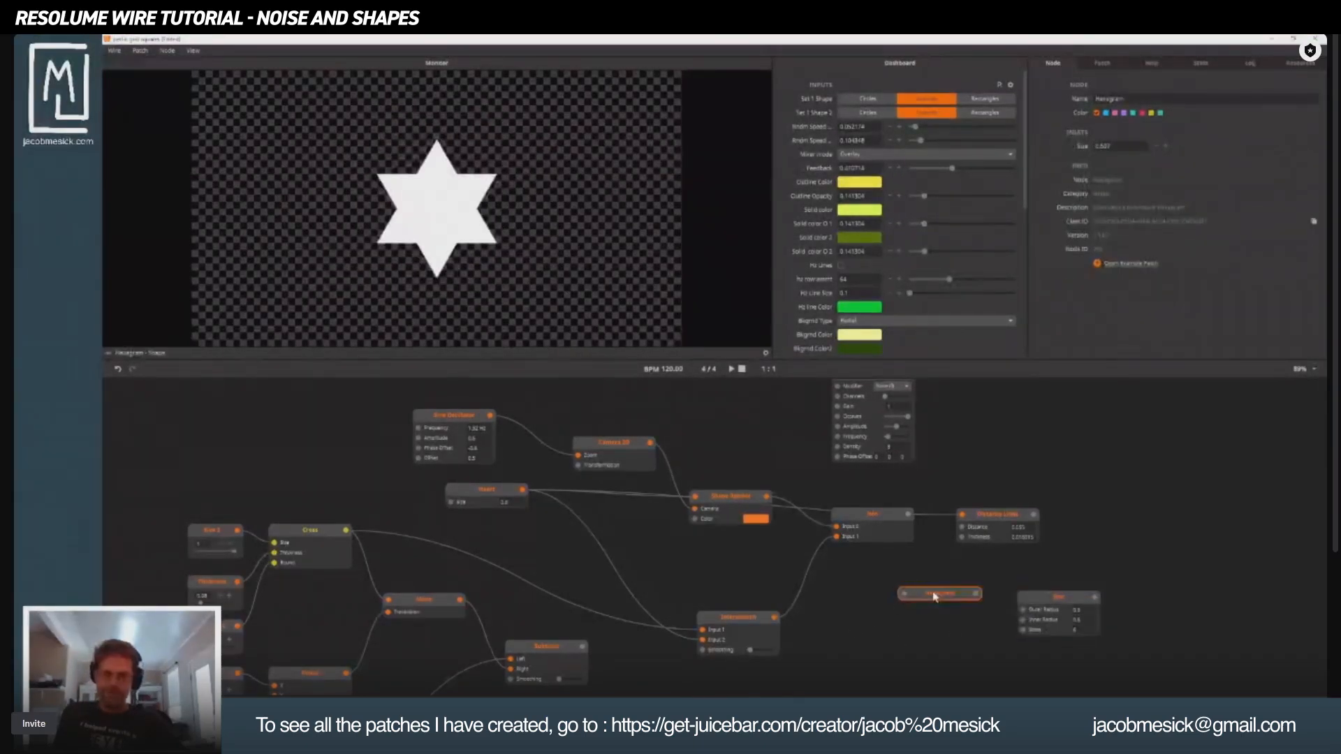
pyautogui.click(1053, 600)
pyautogui.moveTo(1077, 624); pyautogui.dragTo(1078, 623)
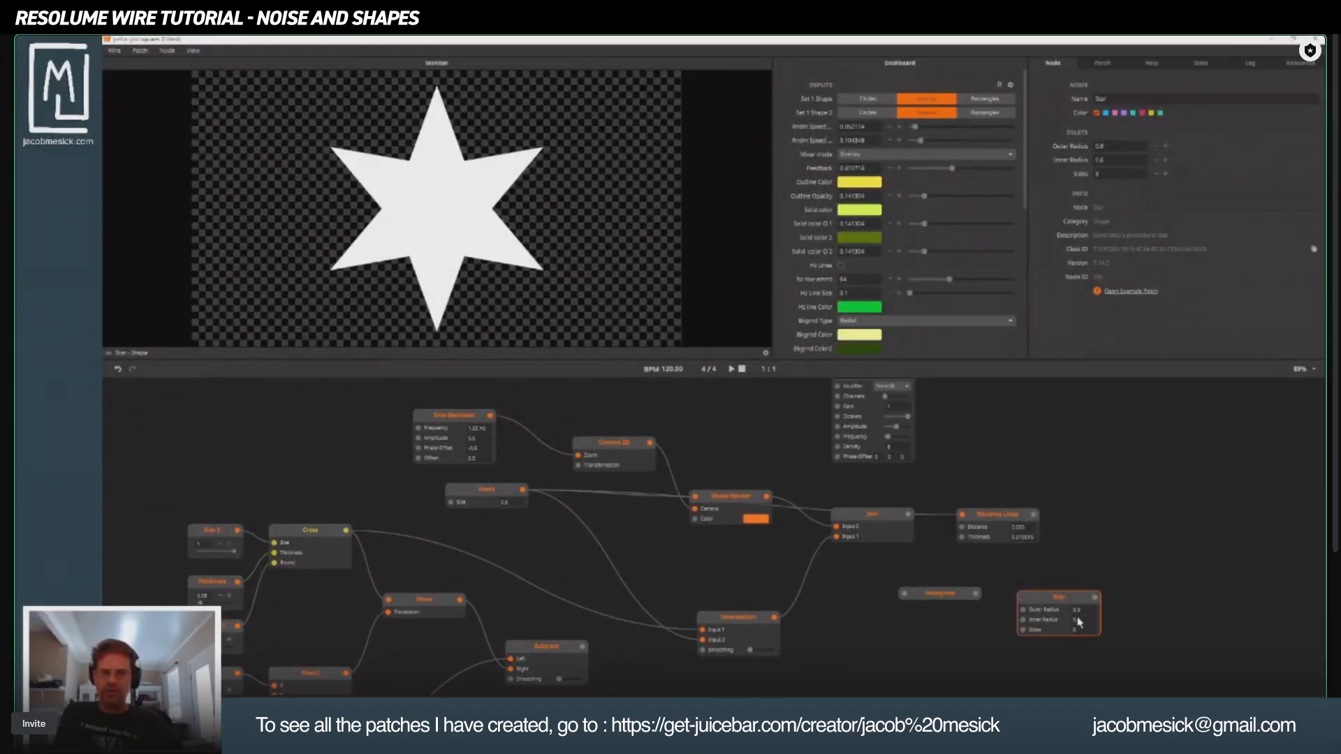
# Remove the Hexagram node and place a new Edge node beyond Distance Lines.
pyautogui.click(949, 590)
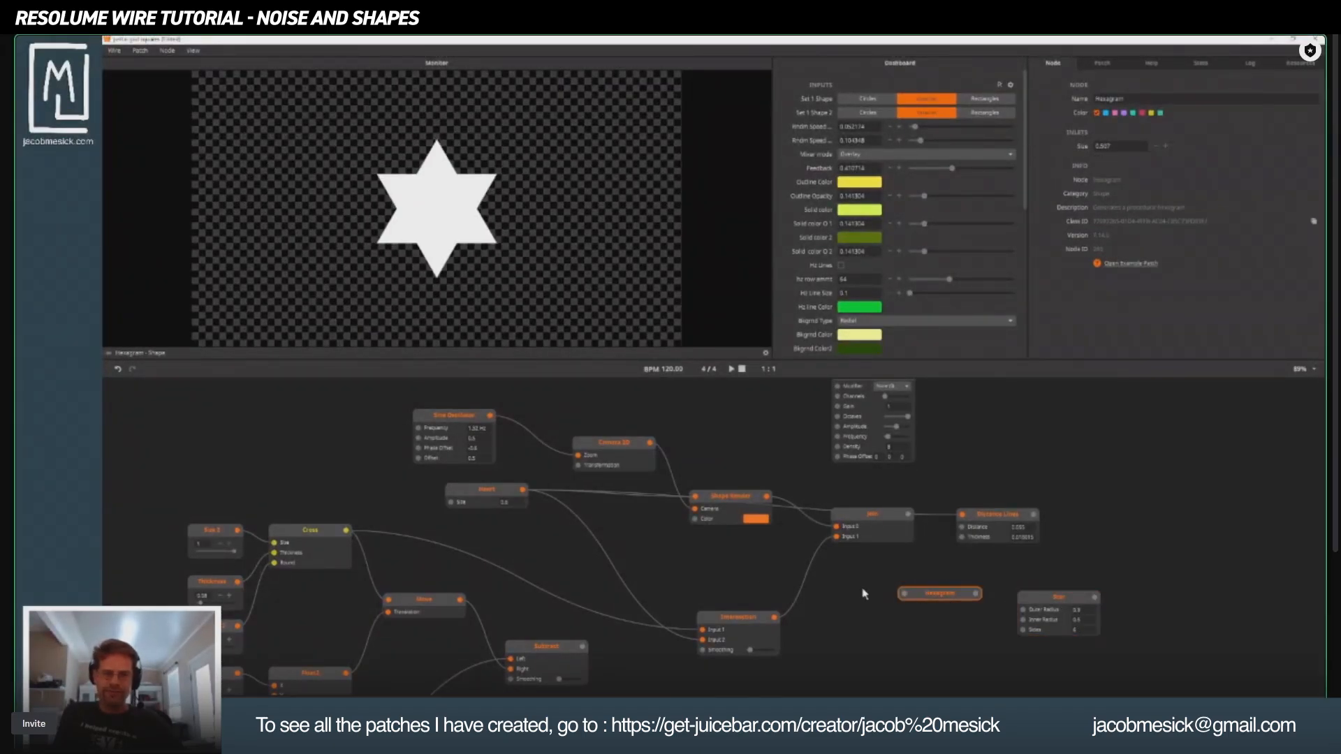
pyautogui.click(896, 615)
pyautogui.rightClick(953, 602)
pyautogui.moveTo(953, 602)
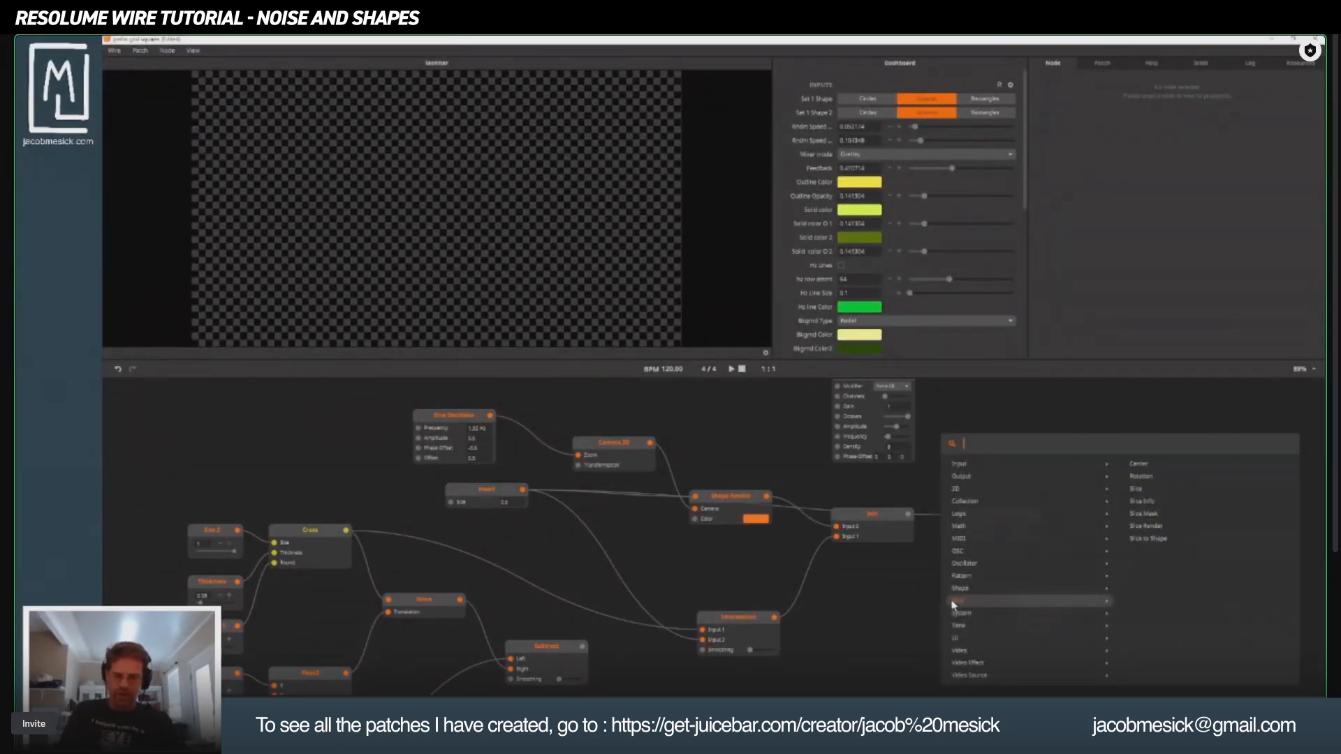
pyautogui.moveTo(1003, 599)
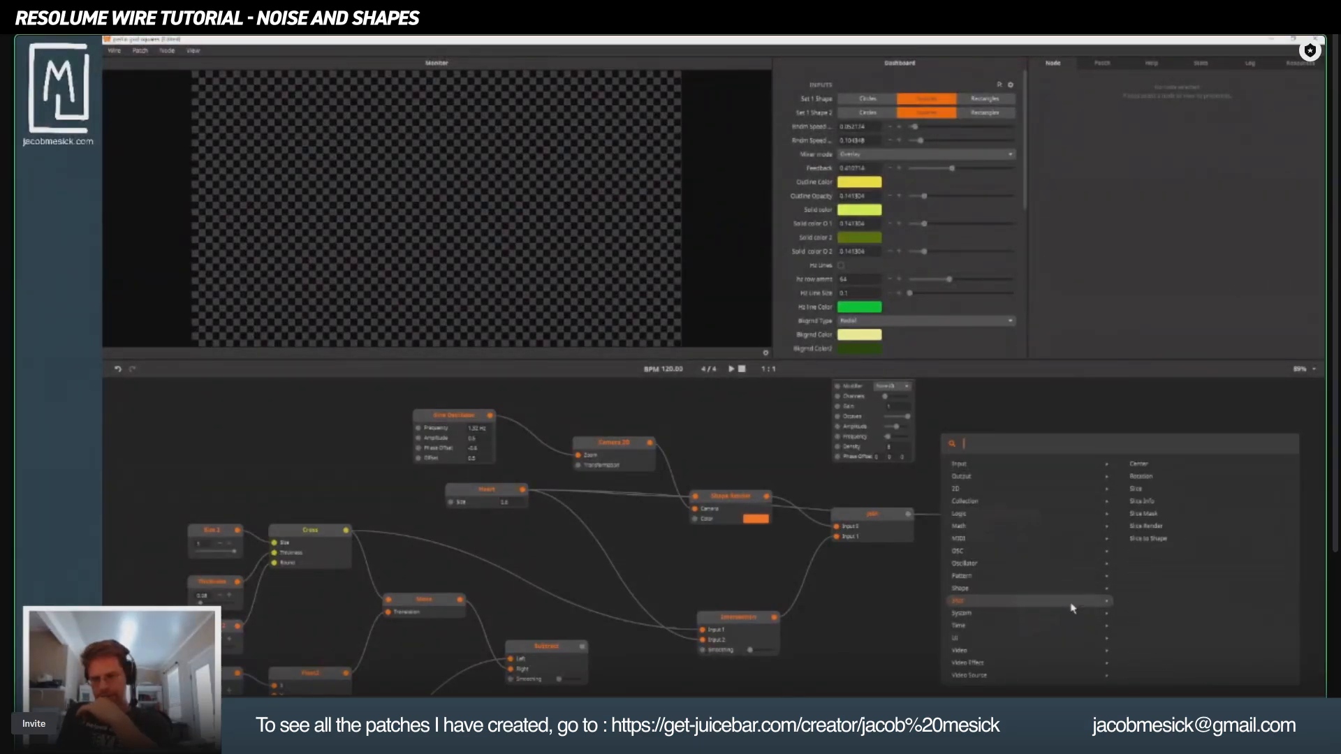
pyautogui.moveTo(1141, 579)
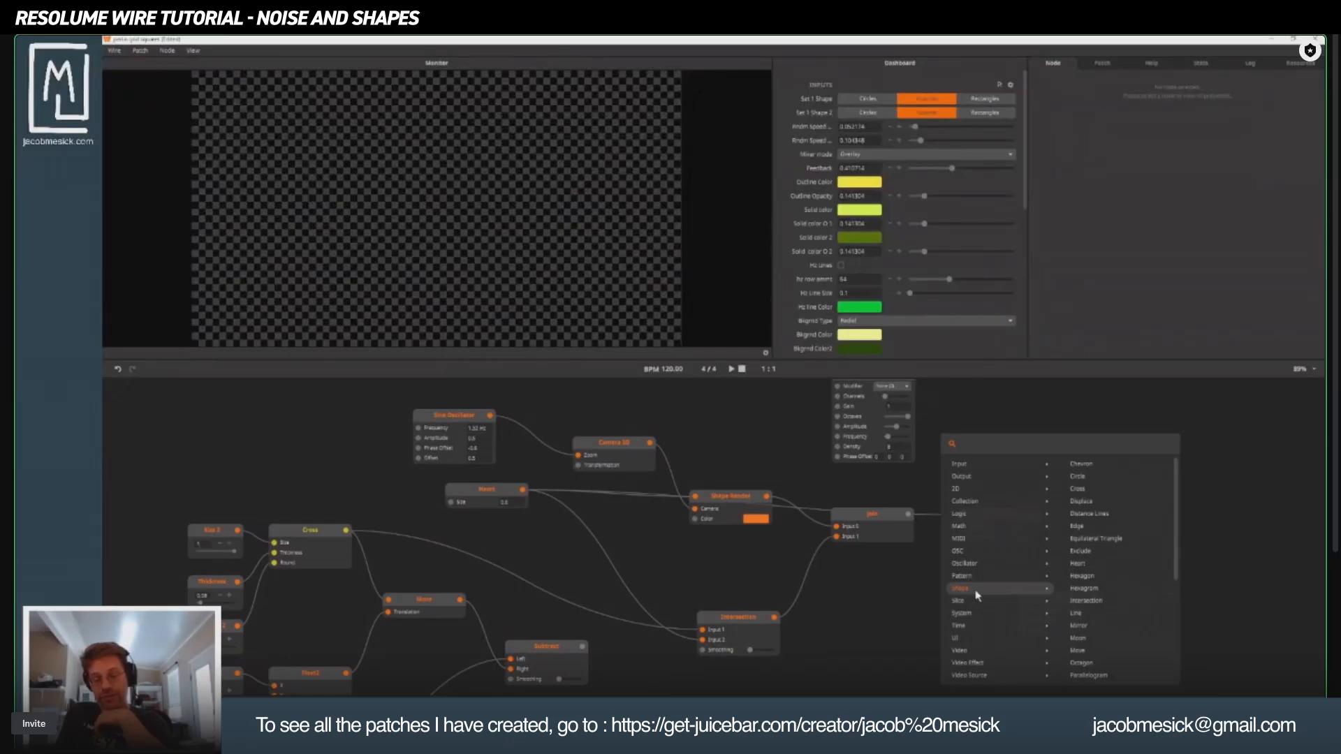
pyautogui.click(1089, 527)
pyautogui.moveTo(968, 620); pyautogui.dragTo(1124, 518)
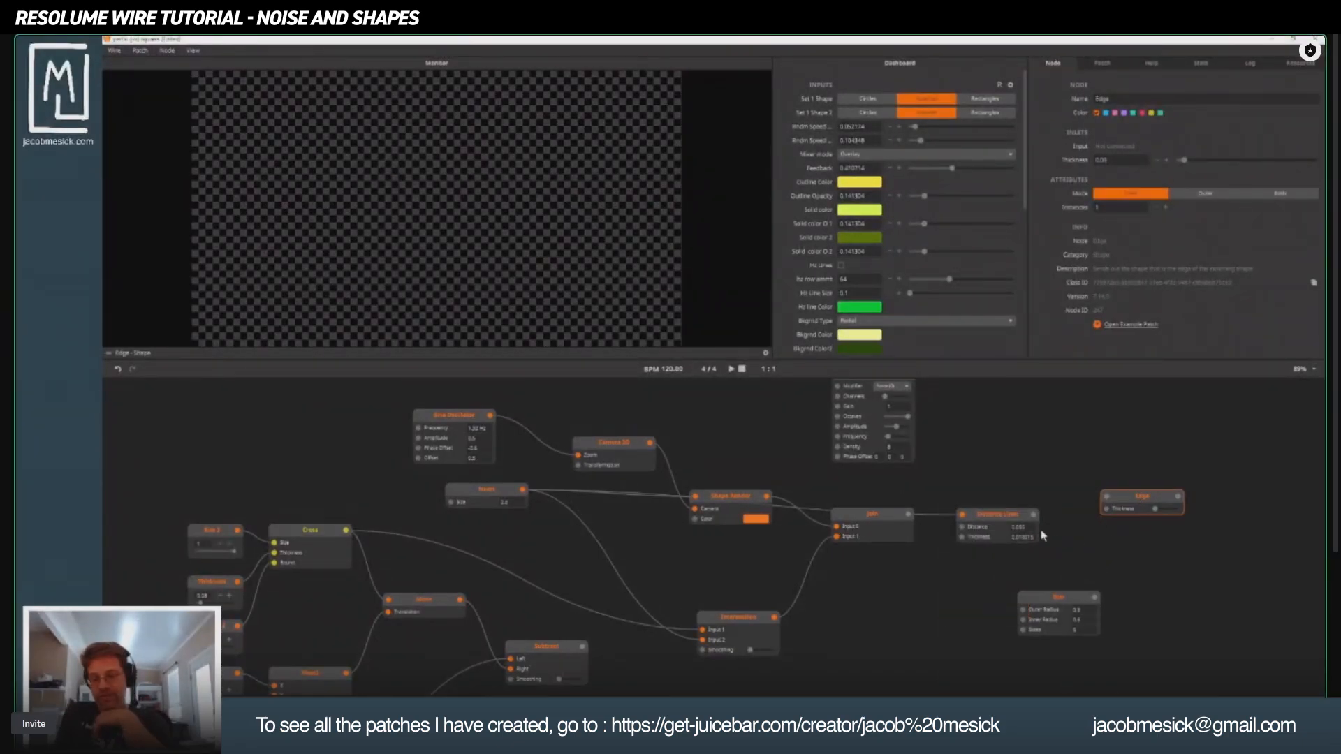
# Delete the Distance Lines node.
pyautogui.click(1020, 520)
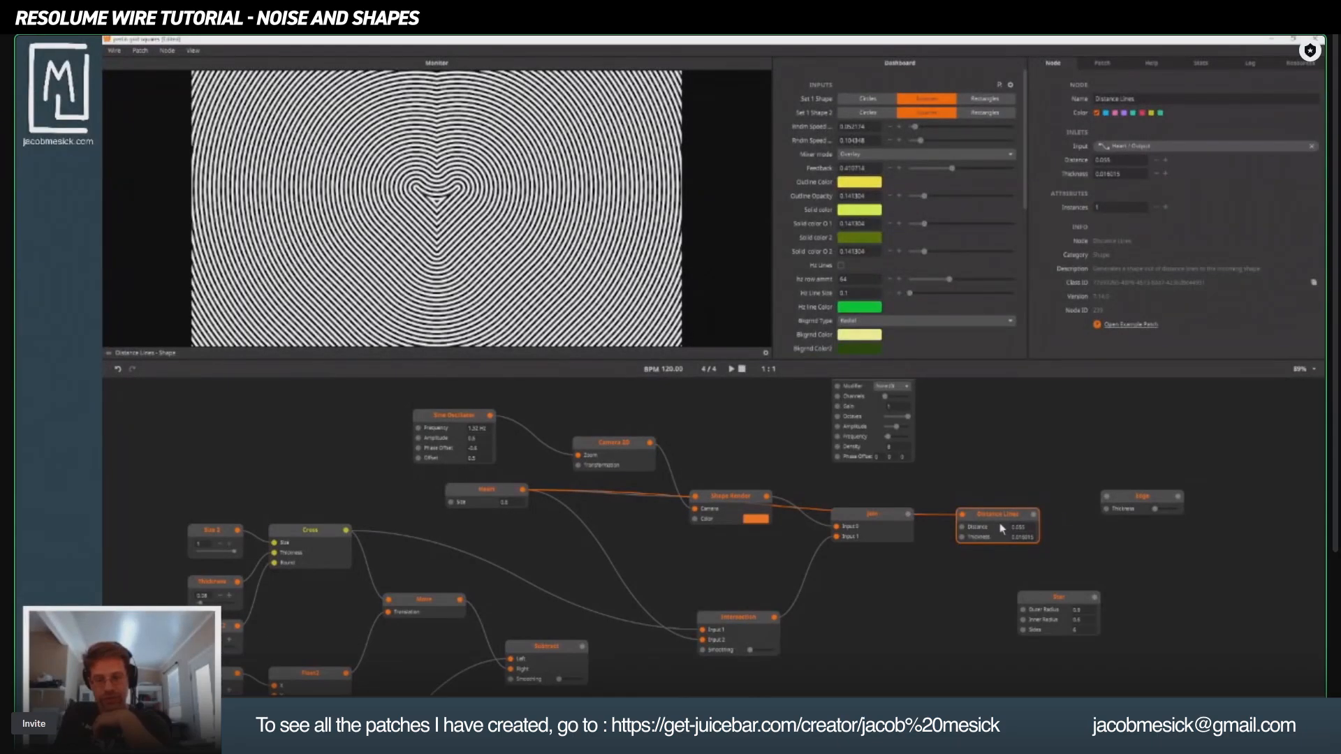
pyautogui.press('Delete')
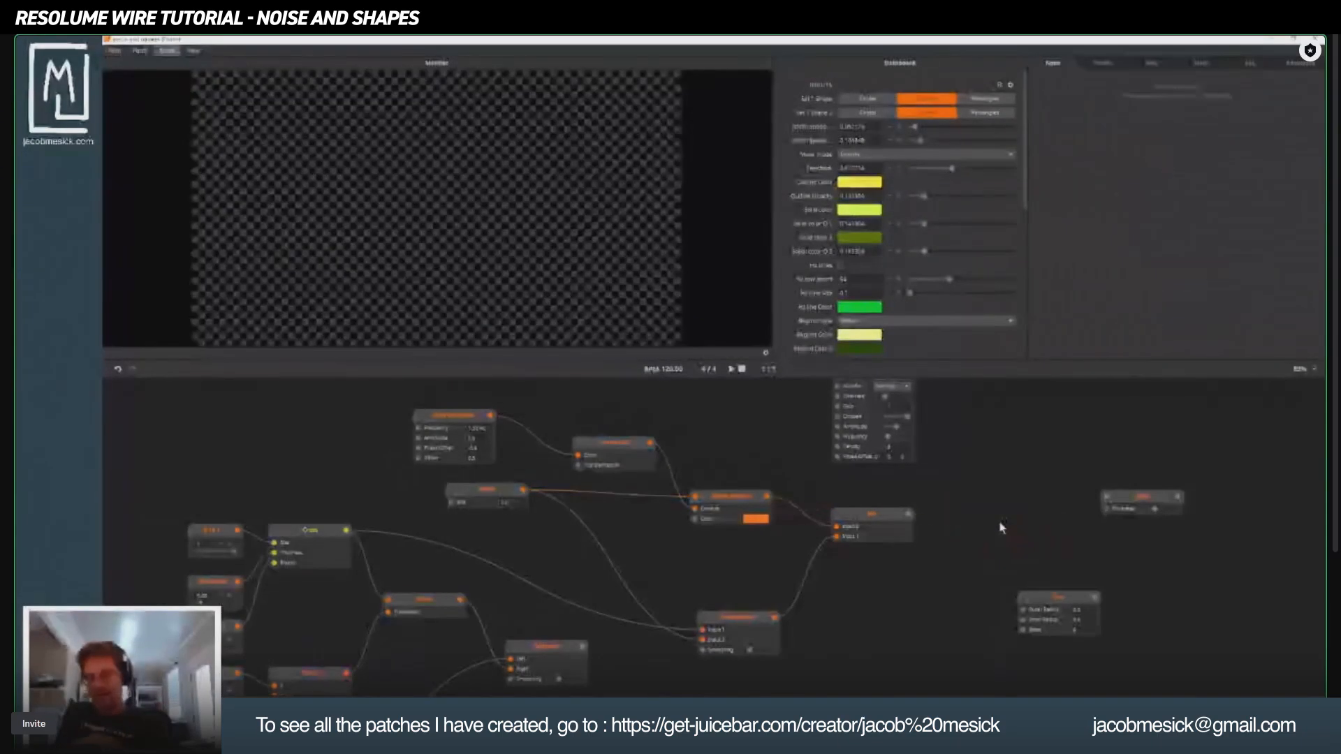
# Feed the Intersection output into the Edge node and space the Edge and Join nodes apart.
pyautogui.click(849, 525)
pyautogui.moveTo(1117, 496); pyautogui.dragTo(998, 515)
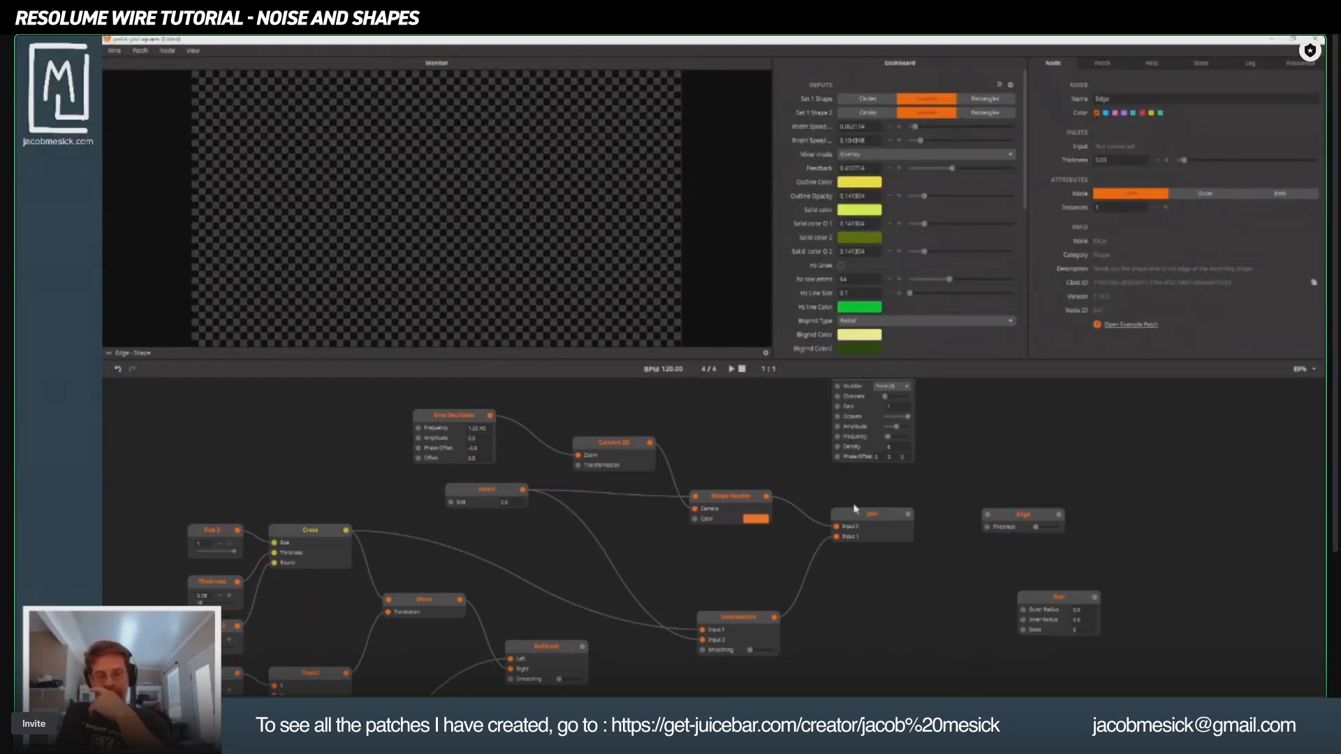
pyautogui.moveTo(775, 617); pyautogui.dragTo(907, 604)
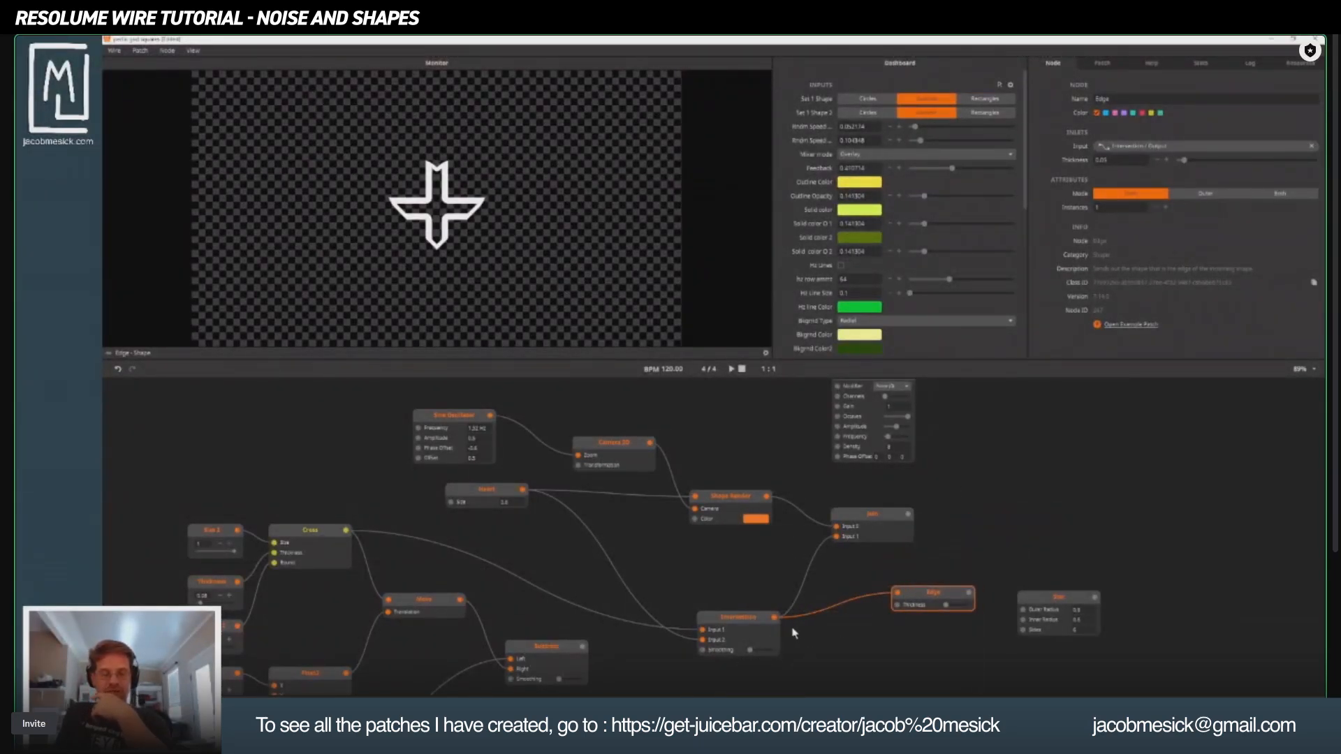
pyautogui.moveTo(848, 512); pyautogui.dragTo(890, 513)
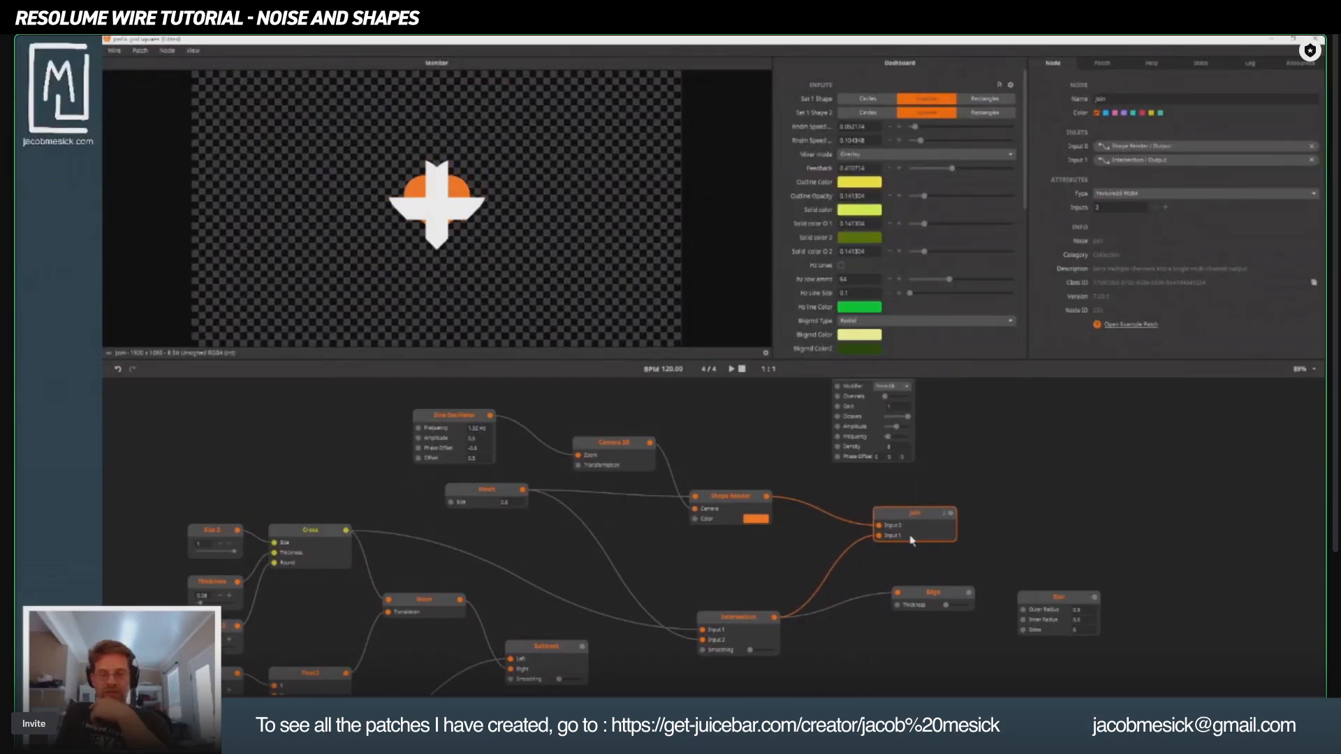
pyautogui.moveTo(936, 602); pyautogui.dragTo(909, 609)
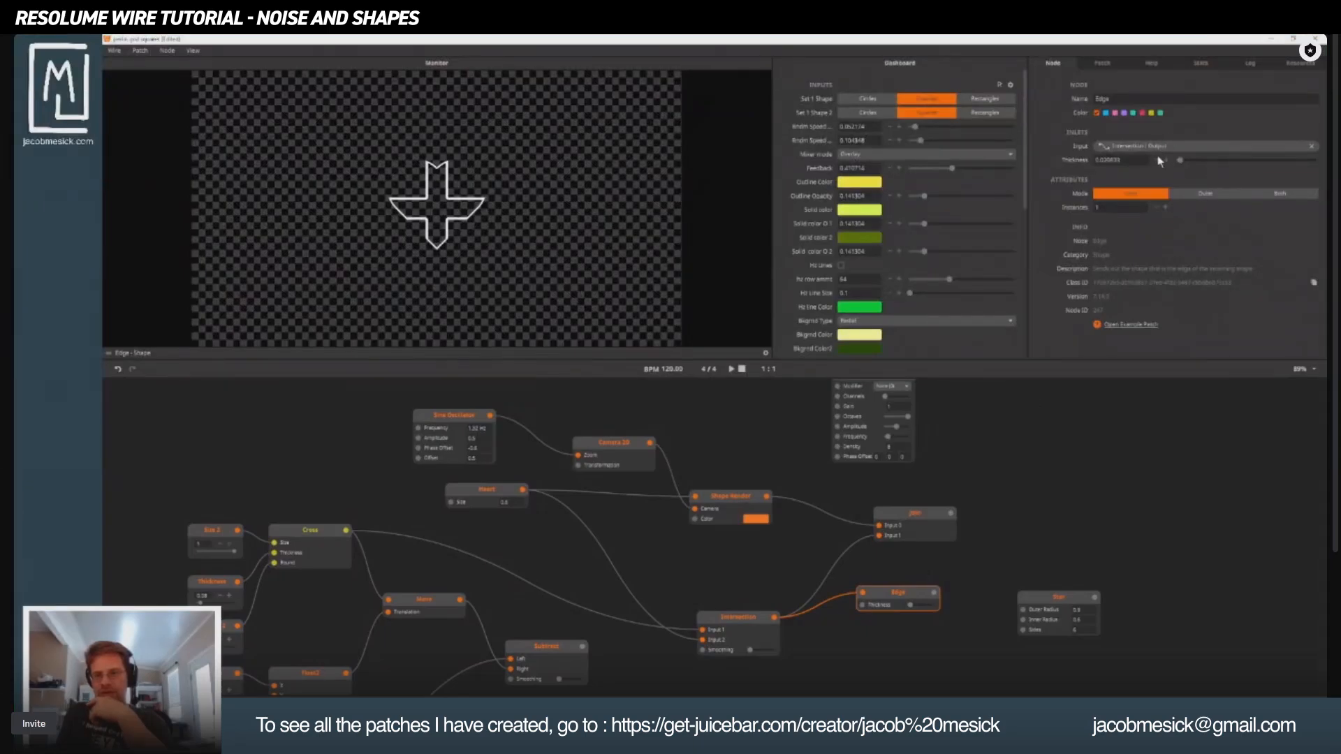
# Try a Thickness of 0.0025 on the Edge node, readjusting the value after checking the outline.
pyautogui.doubleClick(1128, 160)
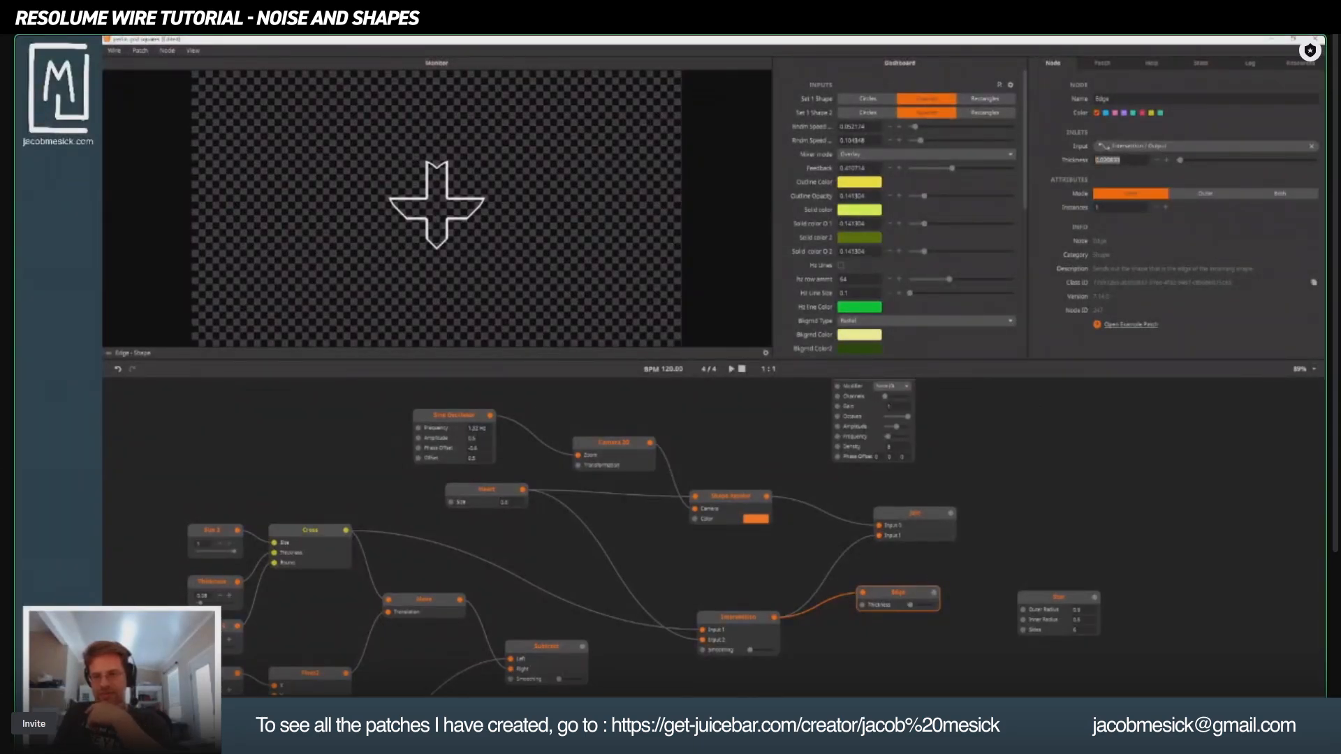
pyautogui.write('0.')
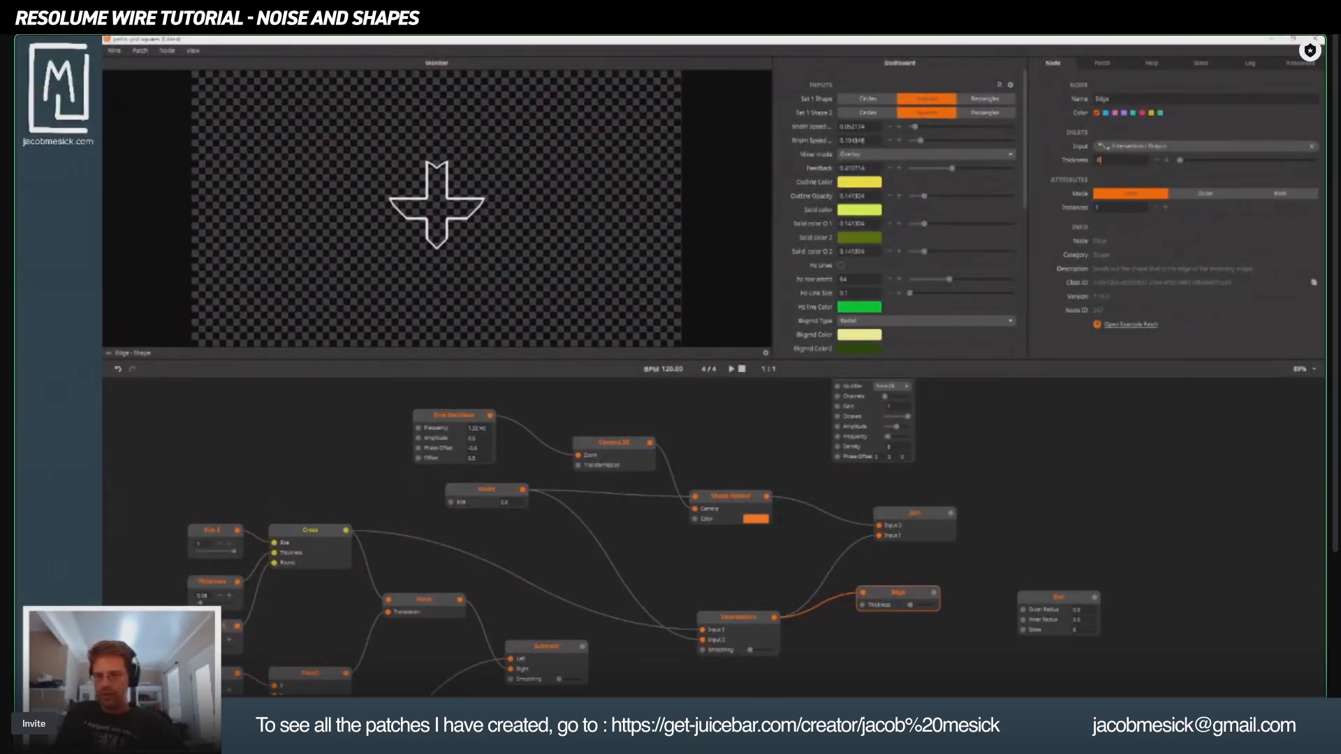
pyautogui.write('0025')
pyautogui.press('Return')
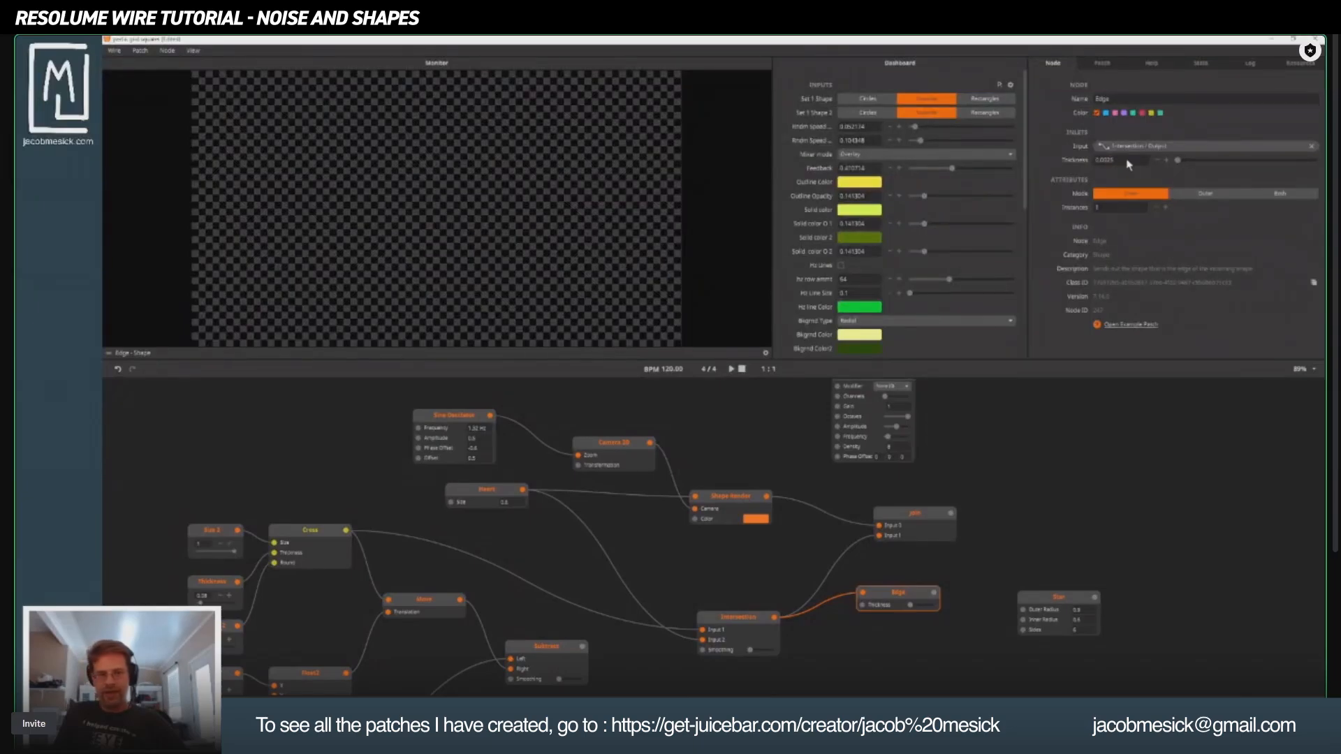
pyautogui.doubleClick(1121, 160)
pyautogui.click(1115, 160)
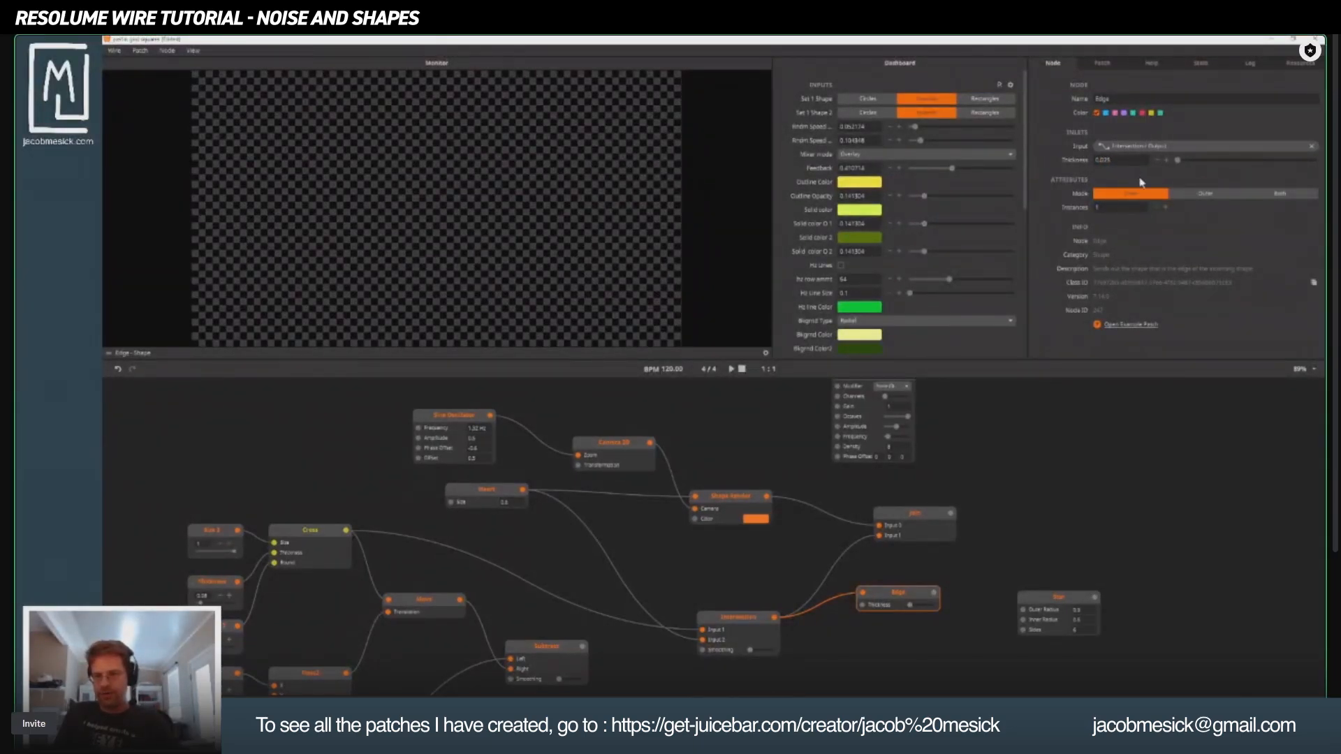
# Move the Join node clear of the Edge and connect the Edge output to its Input 1.
pyautogui.click(1022, 522)
pyautogui.moveTo(934, 592); pyautogui.dragTo(1000, 514)
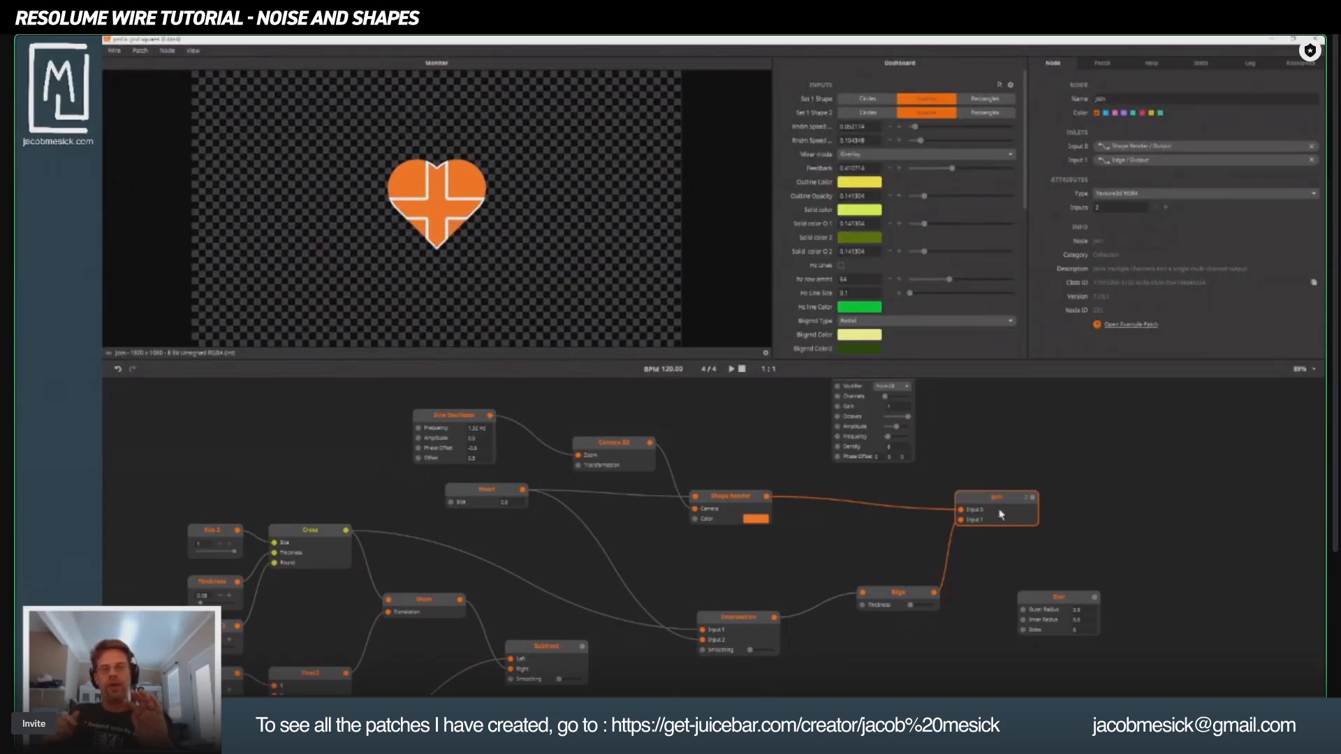
# Delete the whole heart-and-cross node network, including its Edge, Join and Star nodes.
pyautogui.moveTo(984, 546); pyautogui.dragTo(1275, 363)
pyautogui.moveTo(751, 688); pyautogui.dragTo(889, 497)
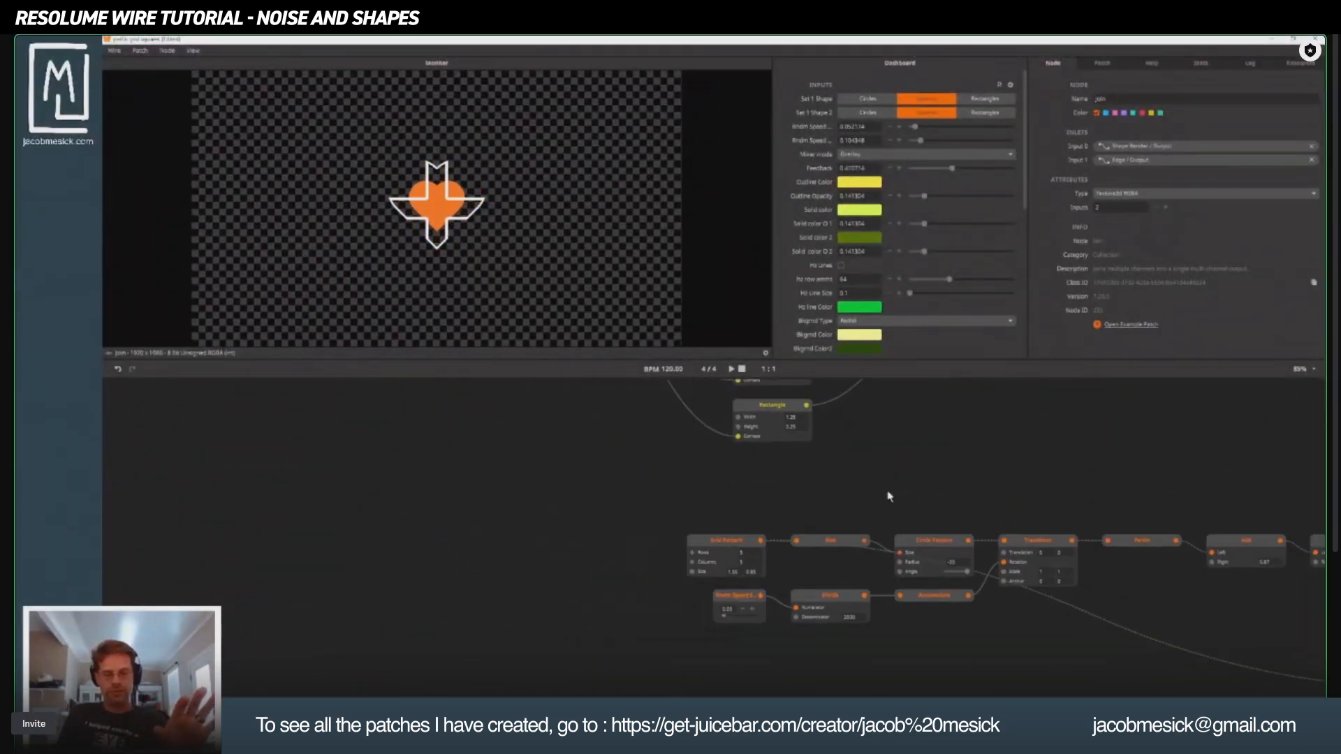
pyautogui.scroll(-2, 888, 510)
pyautogui.scroll(-1, 977, 445)
pyautogui.moveTo(1059, 446); pyautogui.dragTo(796, 628)
pyautogui.scroll(-3, 813, 542)
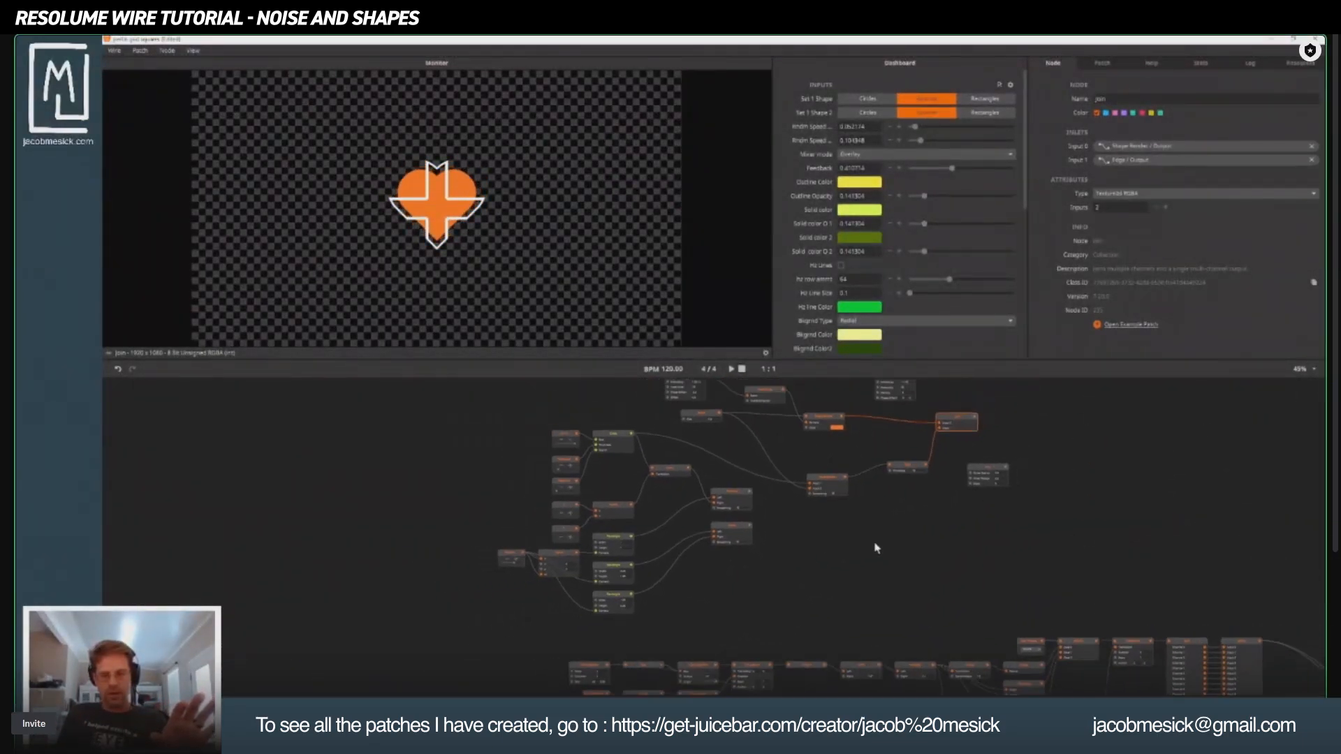
pyautogui.moveTo(895, 574); pyautogui.dragTo(724, 663)
pyautogui.moveTo(368, 413); pyautogui.dragTo(931, 674)
pyautogui.press('Delete')
# Move the Grid Pattern node below the speed input and shift the Rndm Speed Set 1 node farther from Divide.
pyautogui.moveTo(688, 593); pyautogui.dragTo(667, 349)
pyautogui.scroll(1, 649, 509)
pyautogui.scroll(5, 475, 472)
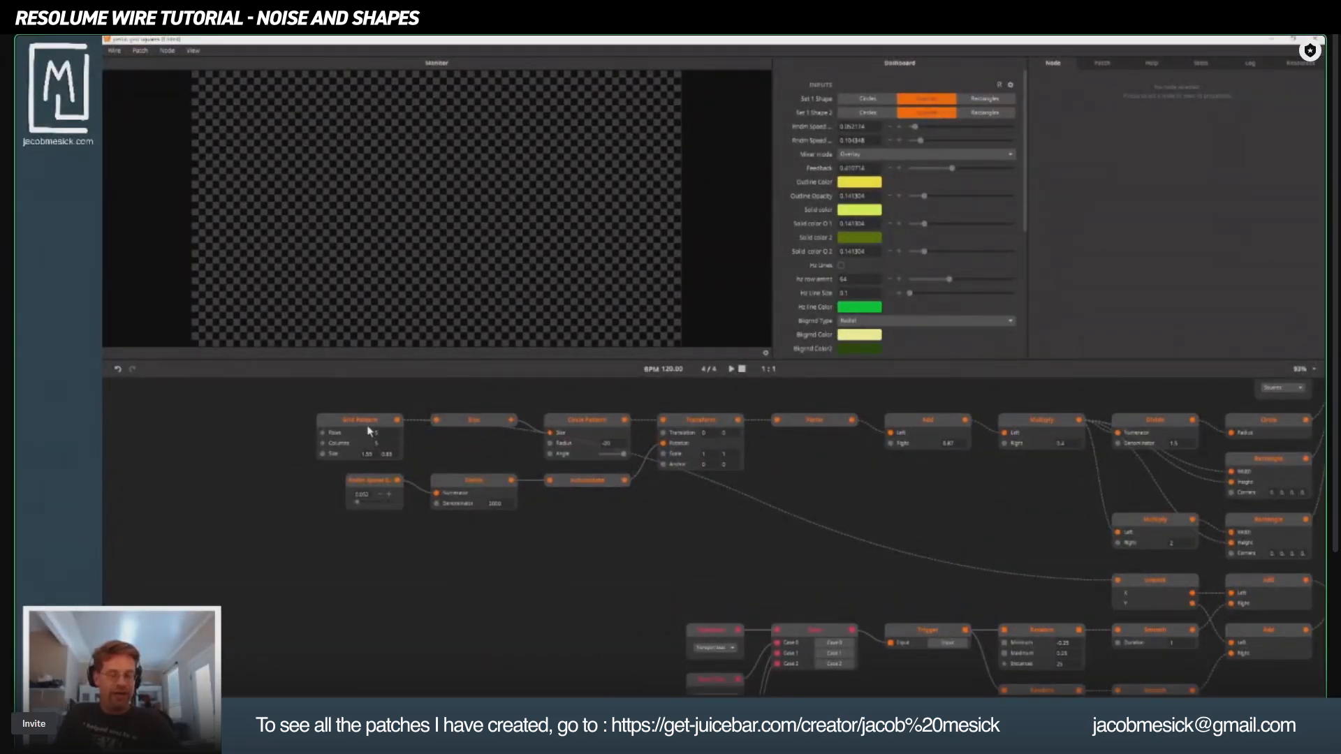
pyautogui.click(370, 431)
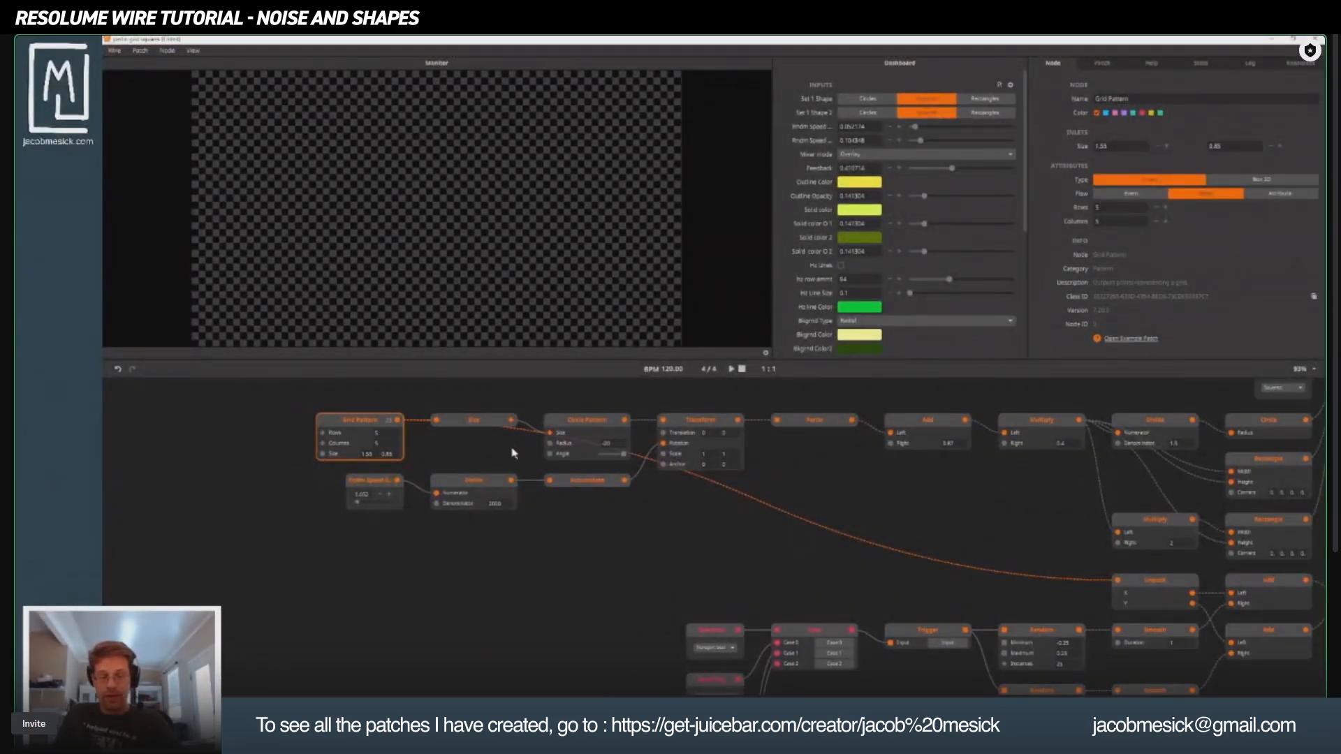
pyautogui.moveTo(333, 435); pyautogui.dragTo(292, 586)
pyautogui.click(361, 488)
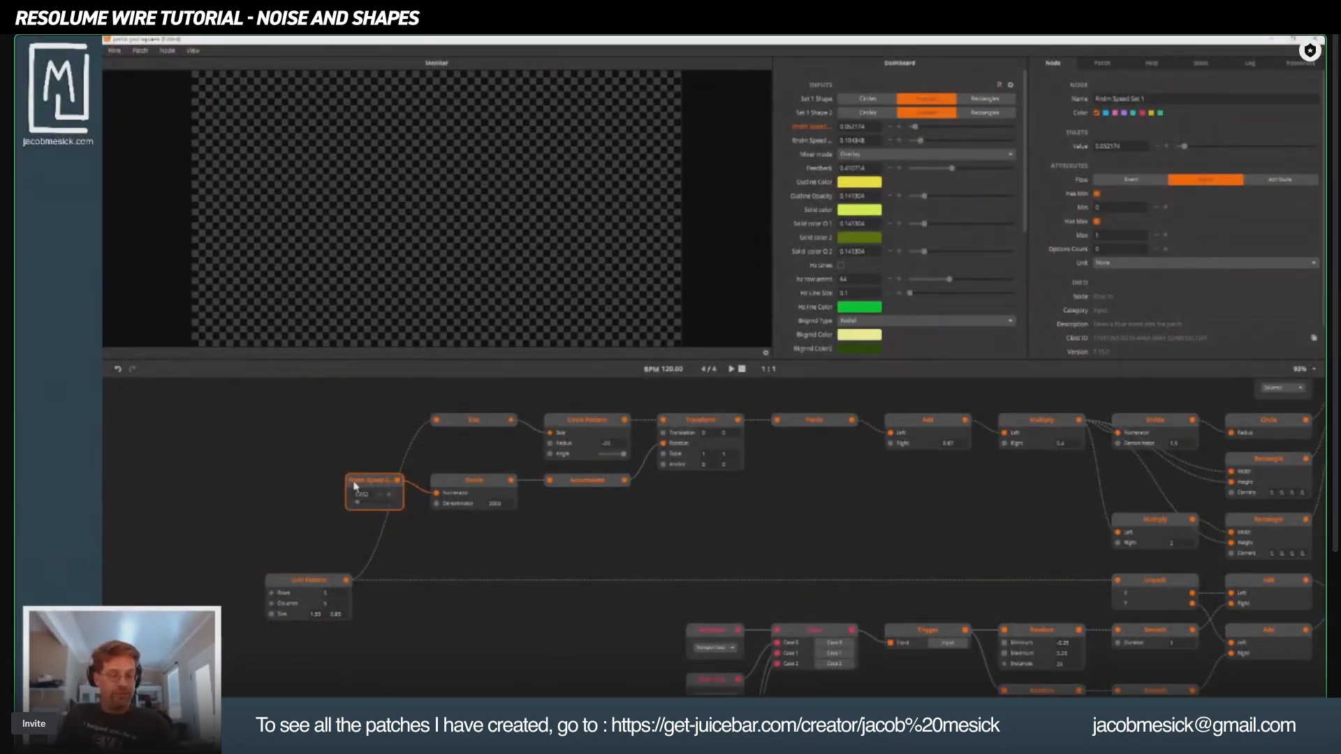
pyautogui.moveTo(355, 486); pyautogui.dragTo(332, 488)
# Examine how the Grid Pattern, Circle Pattern, Transform, Perlin, Add, Multiply and Divide nodes drive the Circle's radius.
pyautogui.click(487, 488)
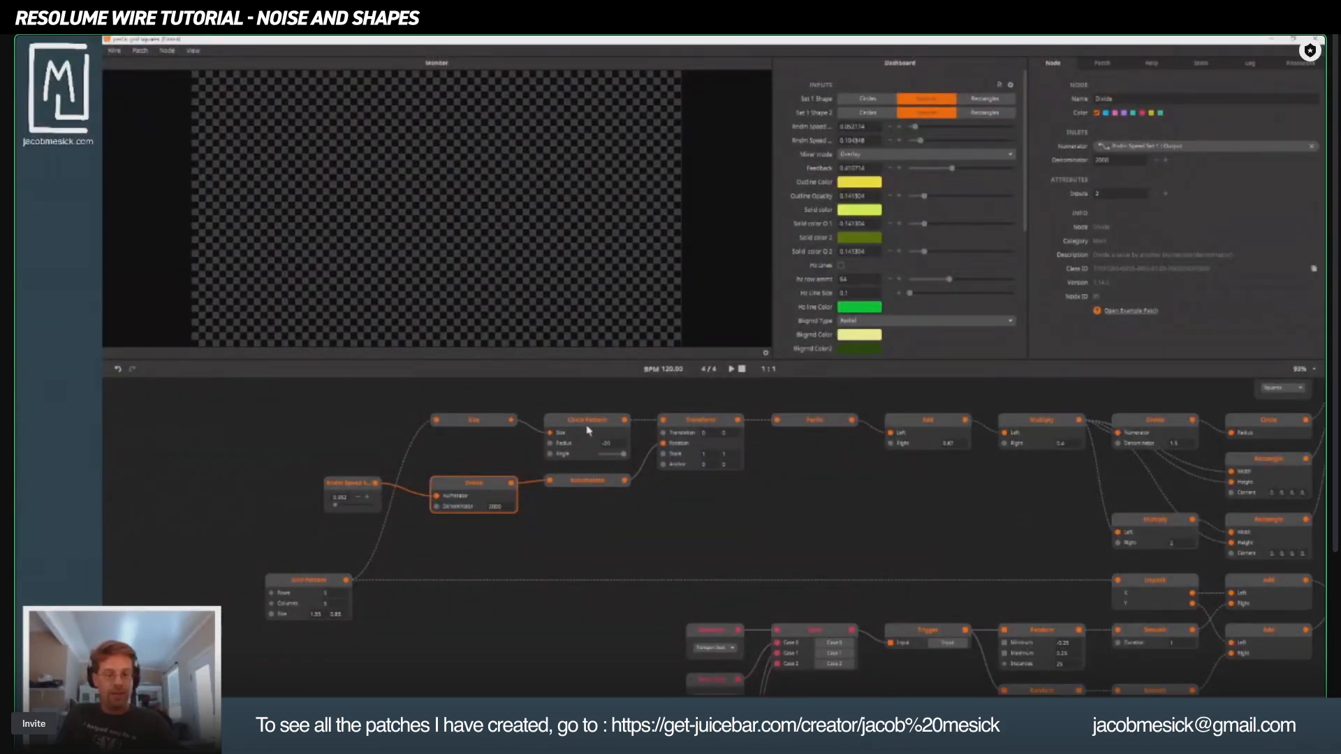
pyautogui.click(605, 424)
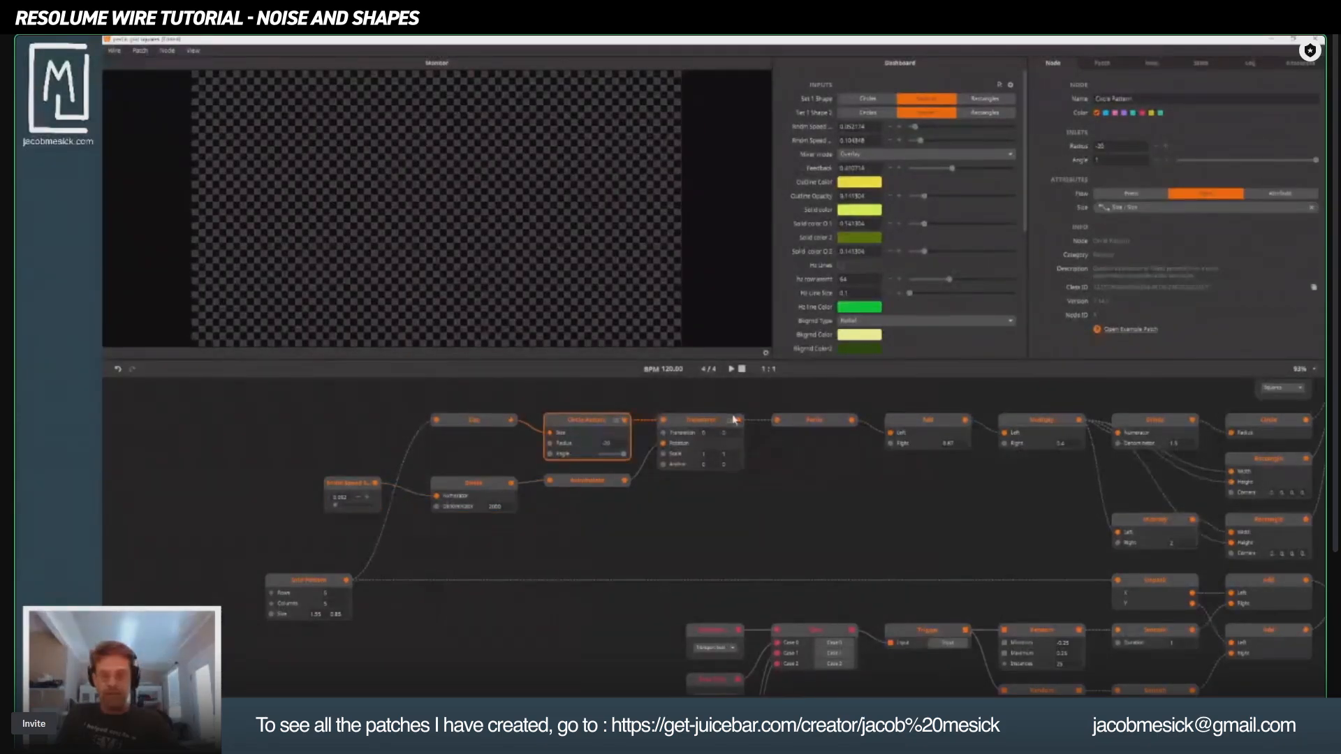
pyautogui.click(829, 420)
pyautogui.moveTo(969, 442); pyautogui.dragTo(678, 520)
pyautogui.click(977, 503)
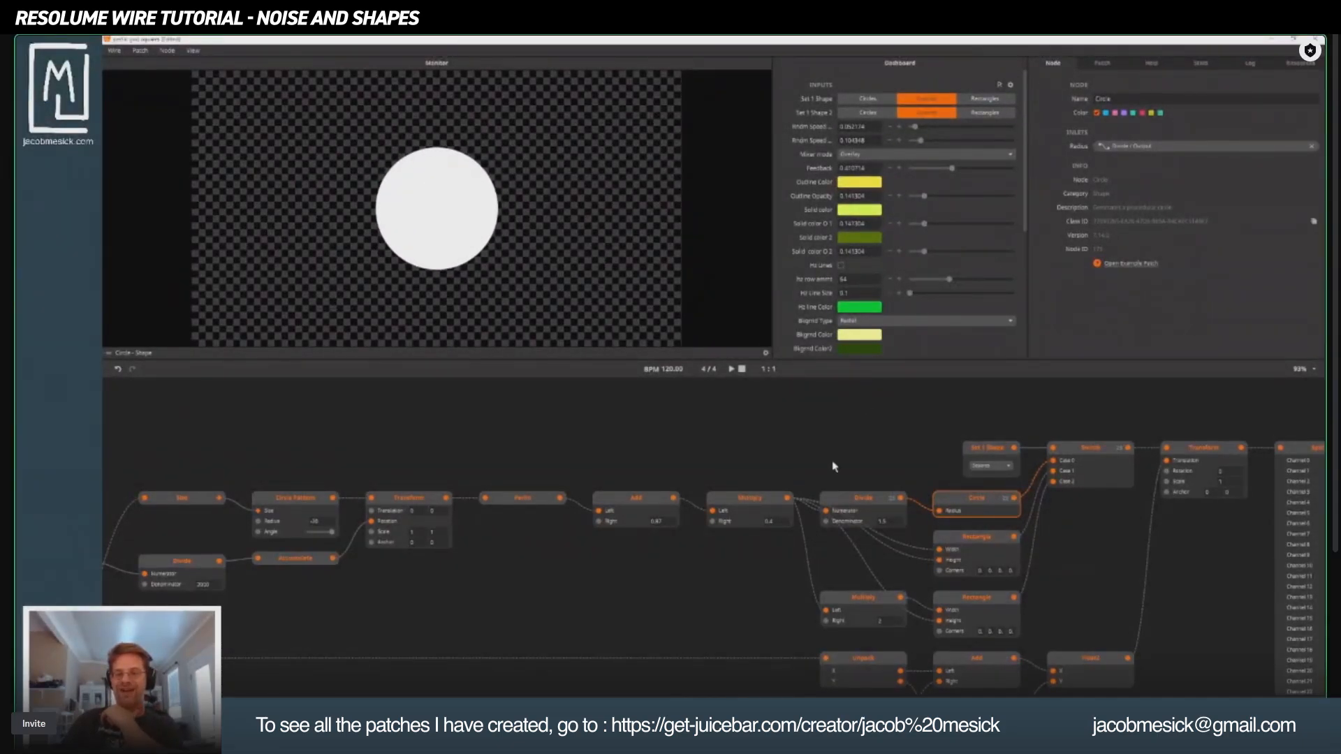
pyautogui.click(850, 499)
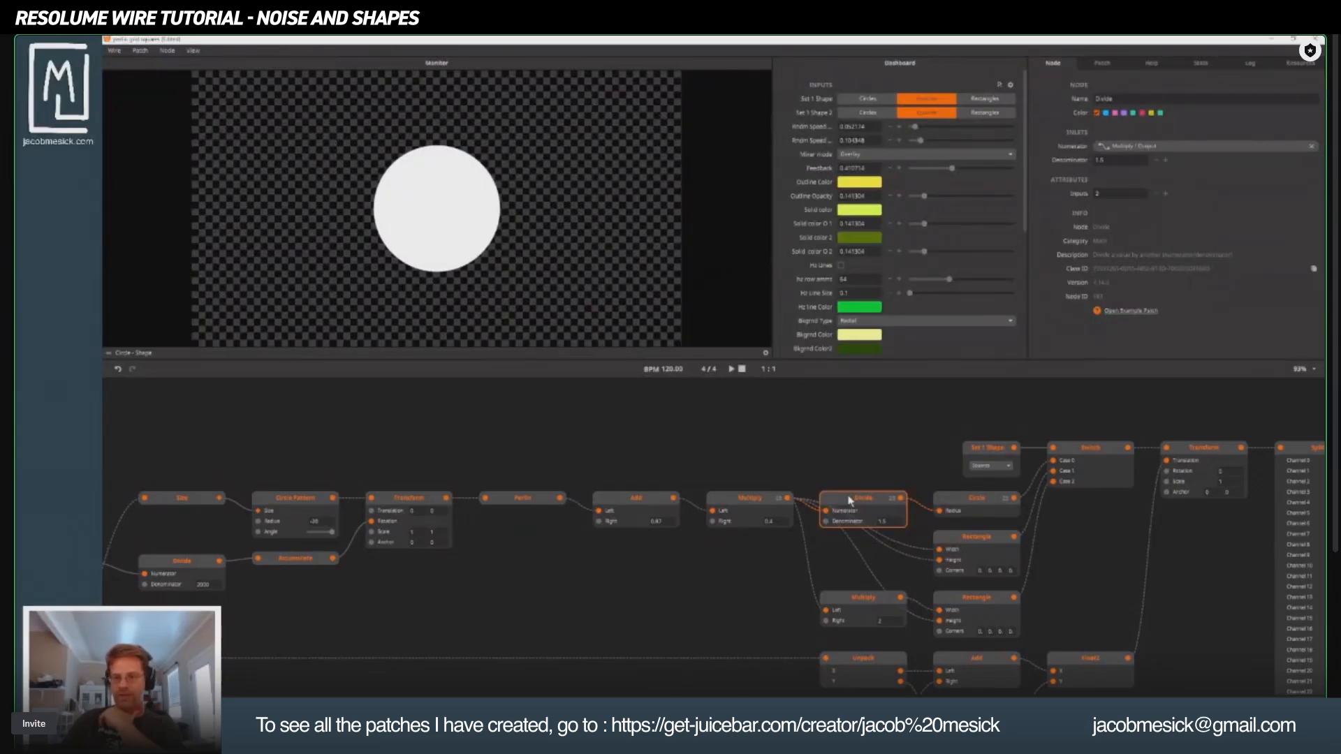
pyautogui.click(741, 511)
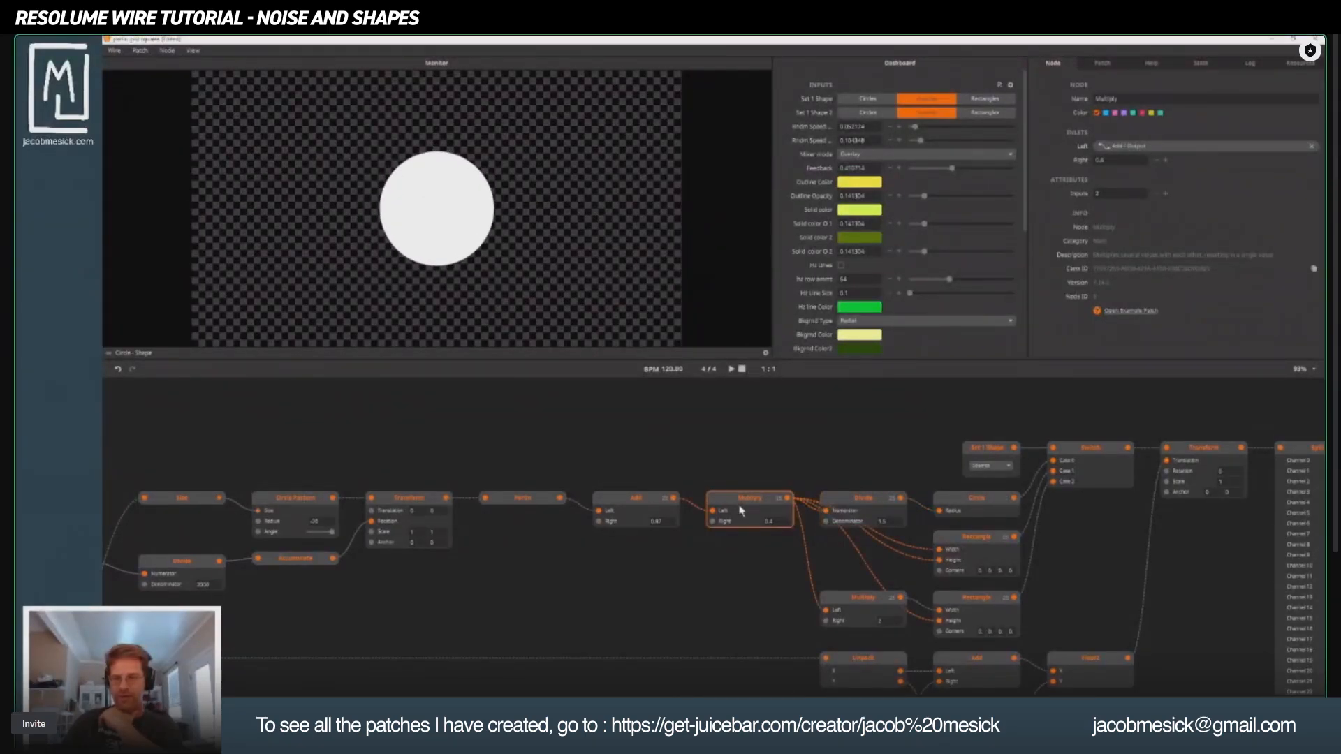
pyautogui.click(641, 506)
pyautogui.click(536, 497)
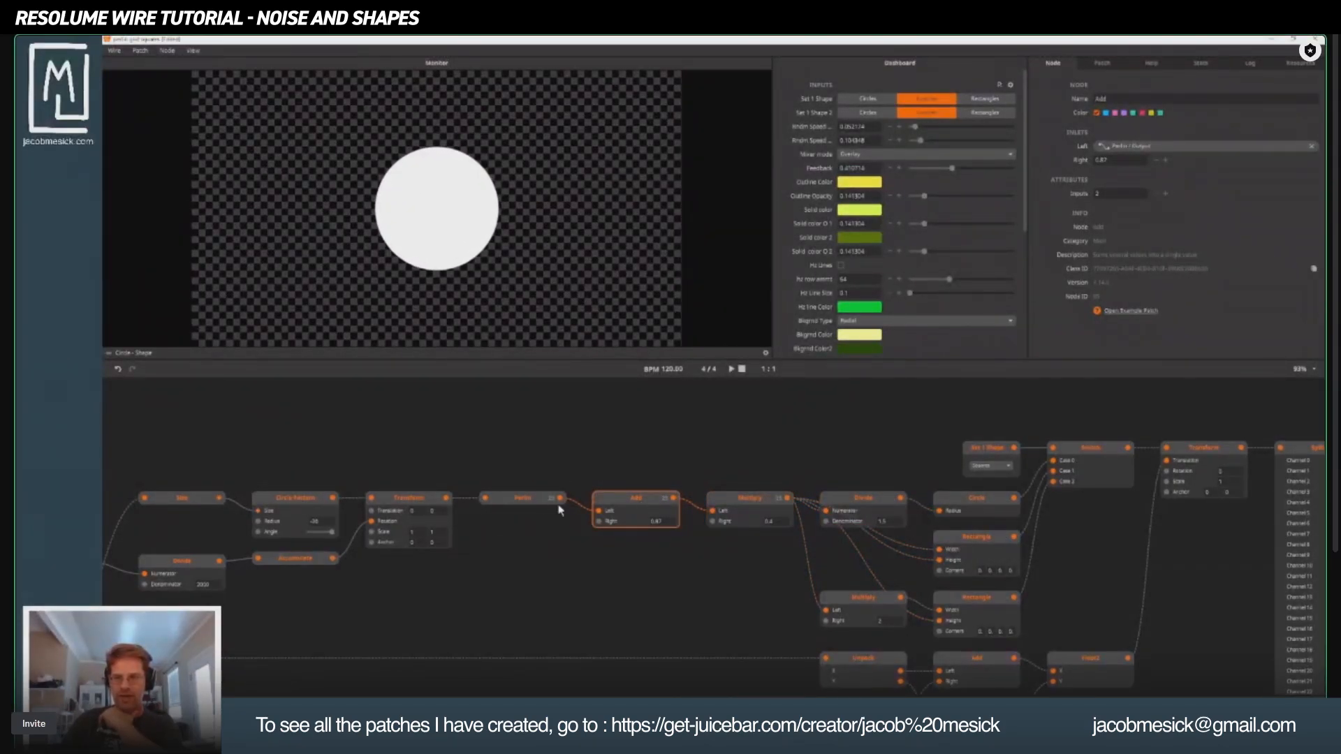
pyautogui.moveTo(536, 497); pyautogui.dragTo(779, 505)
pyautogui.click(645, 514)
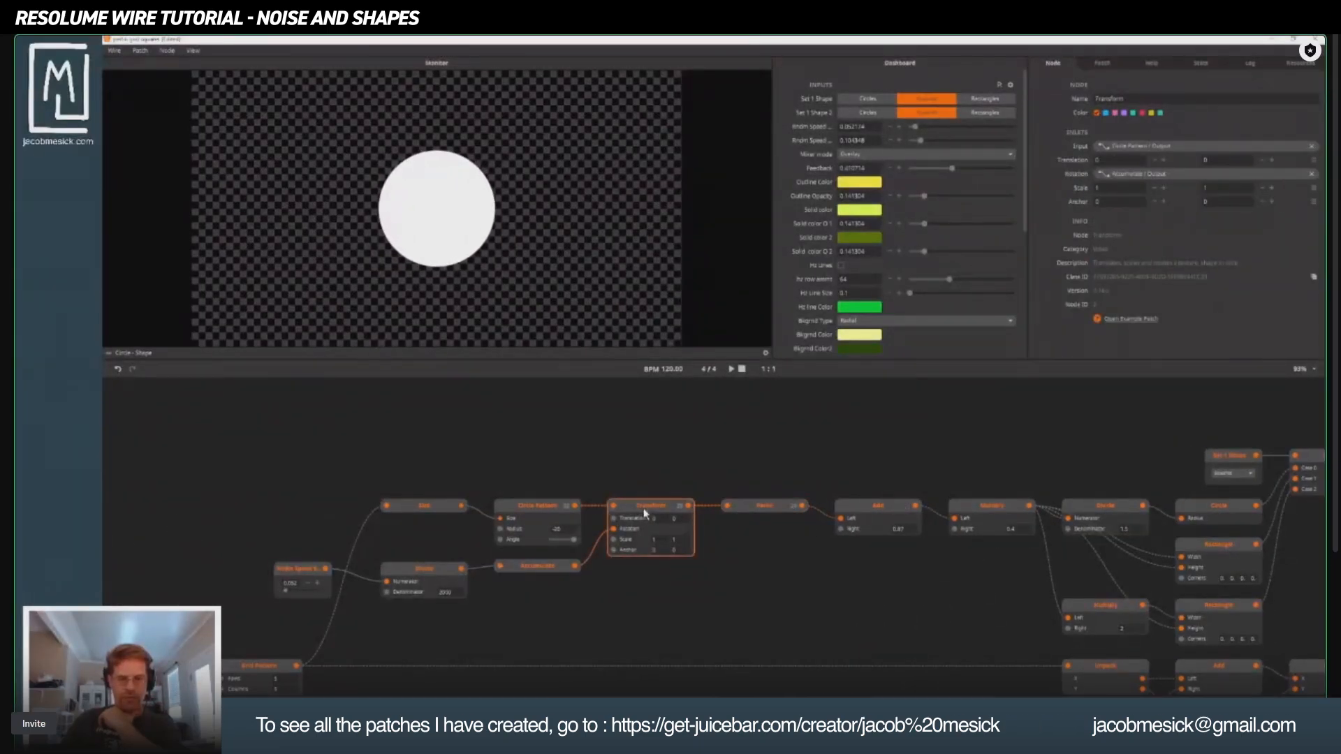
pyautogui.click(550, 515)
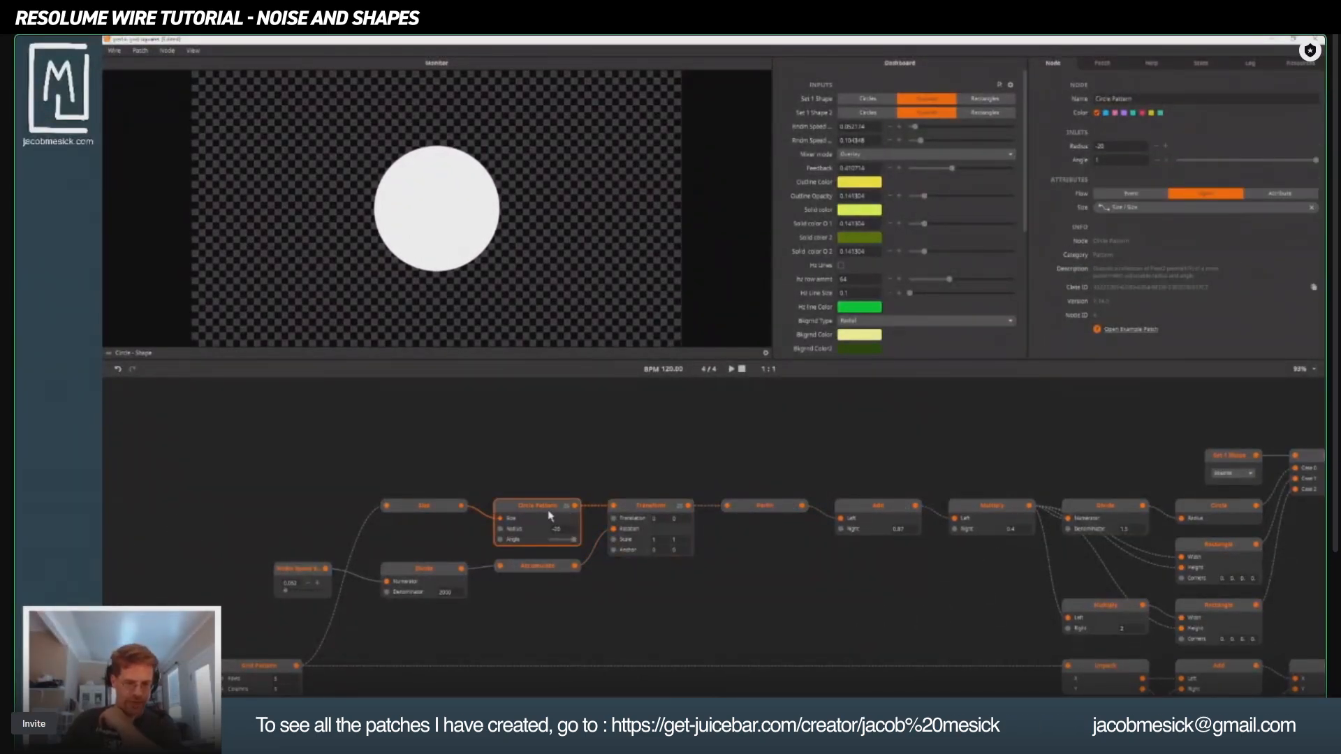
pyautogui.moveTo(548, 545); pyautogui.dragTo(786, 423)
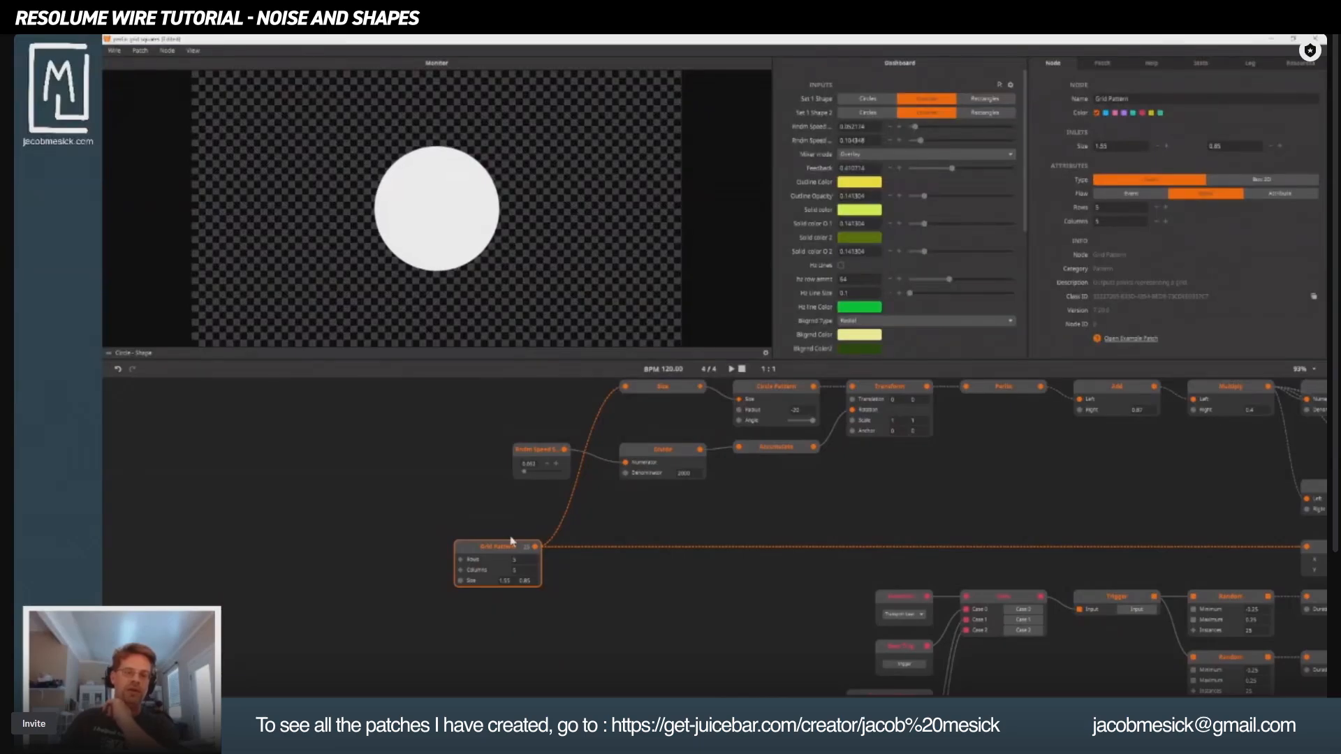
pyautogui.moveTo(495, 512); pyautogui.dragTo(458, 654)
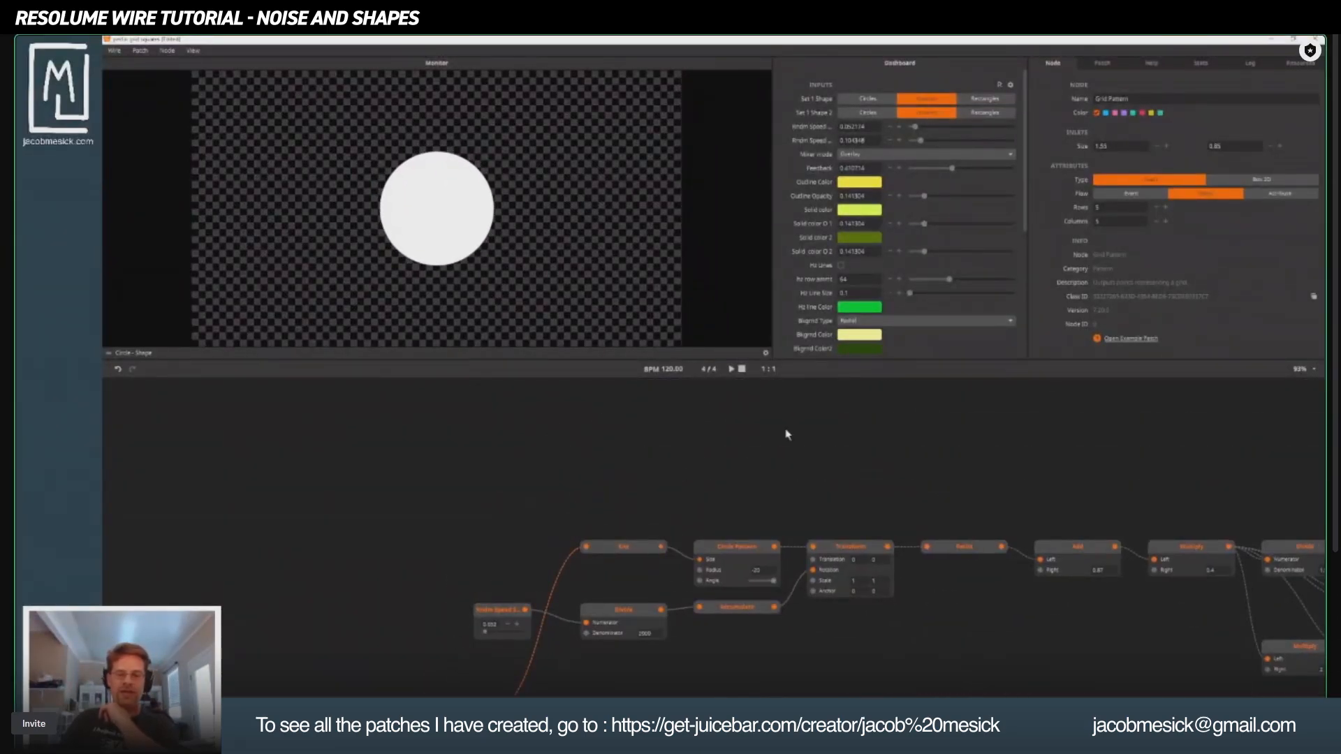
pyautogui.doubleClick(831, 405)
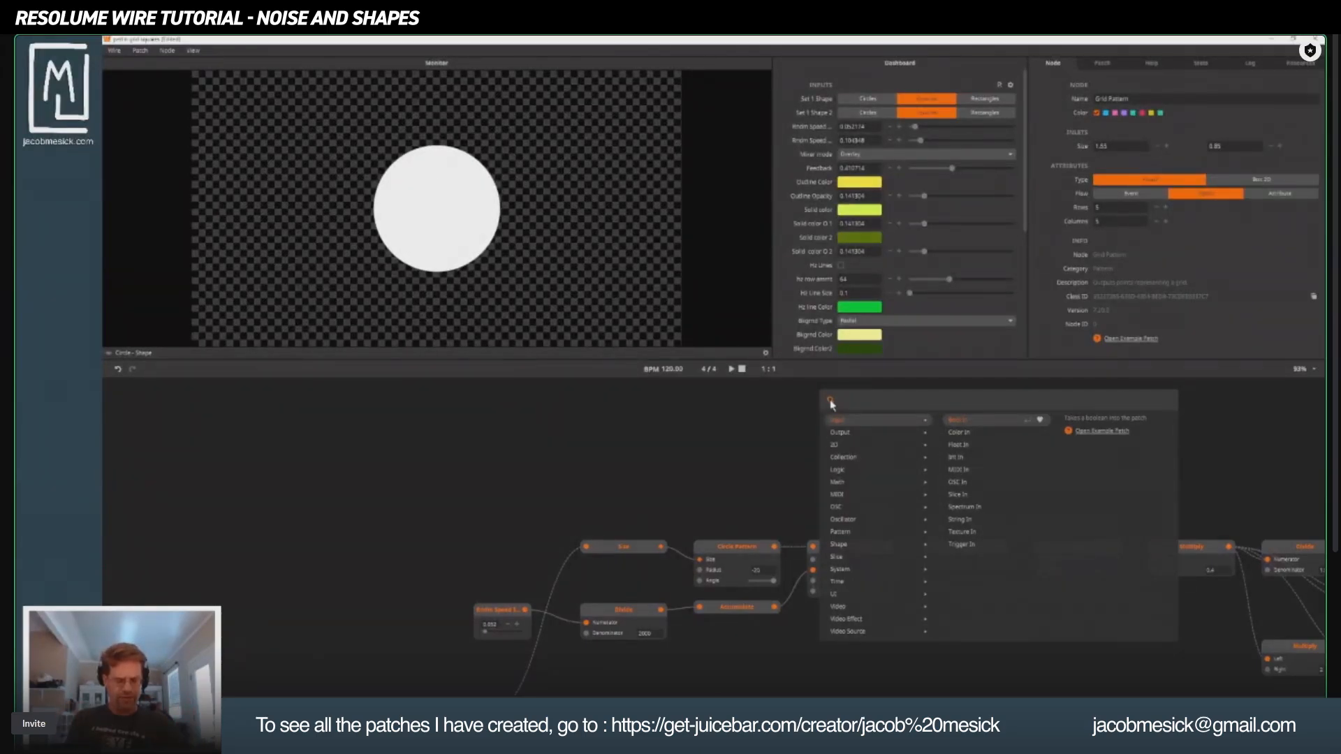
pyautogui.write('ci')
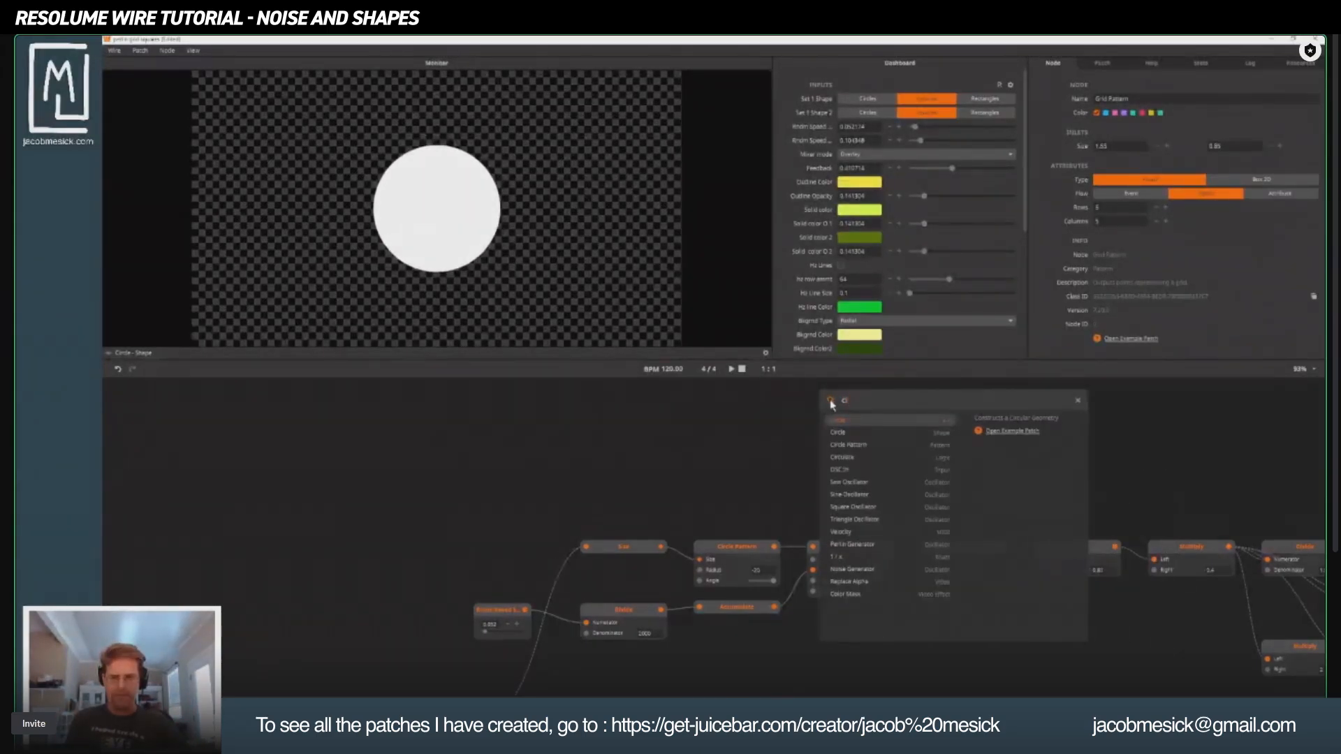
pyautogui.press('Return')
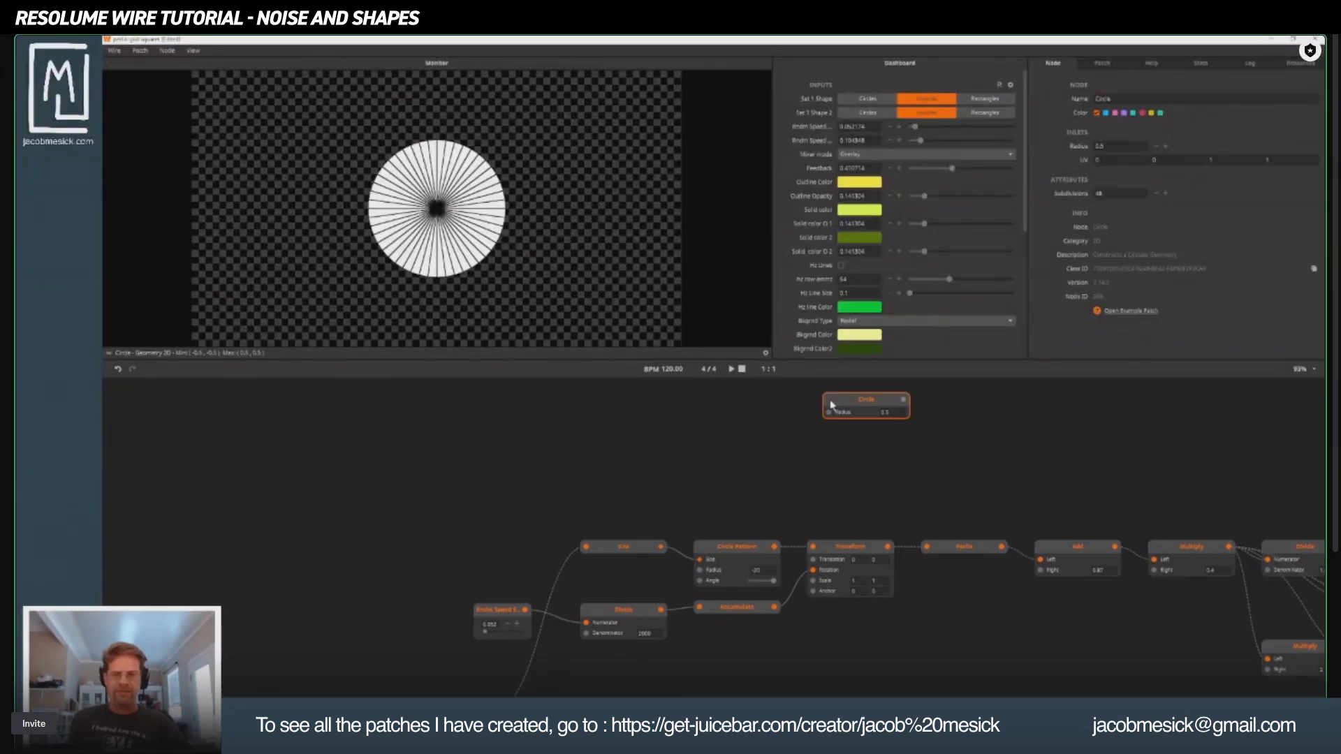
pyautogui.press('Delete')
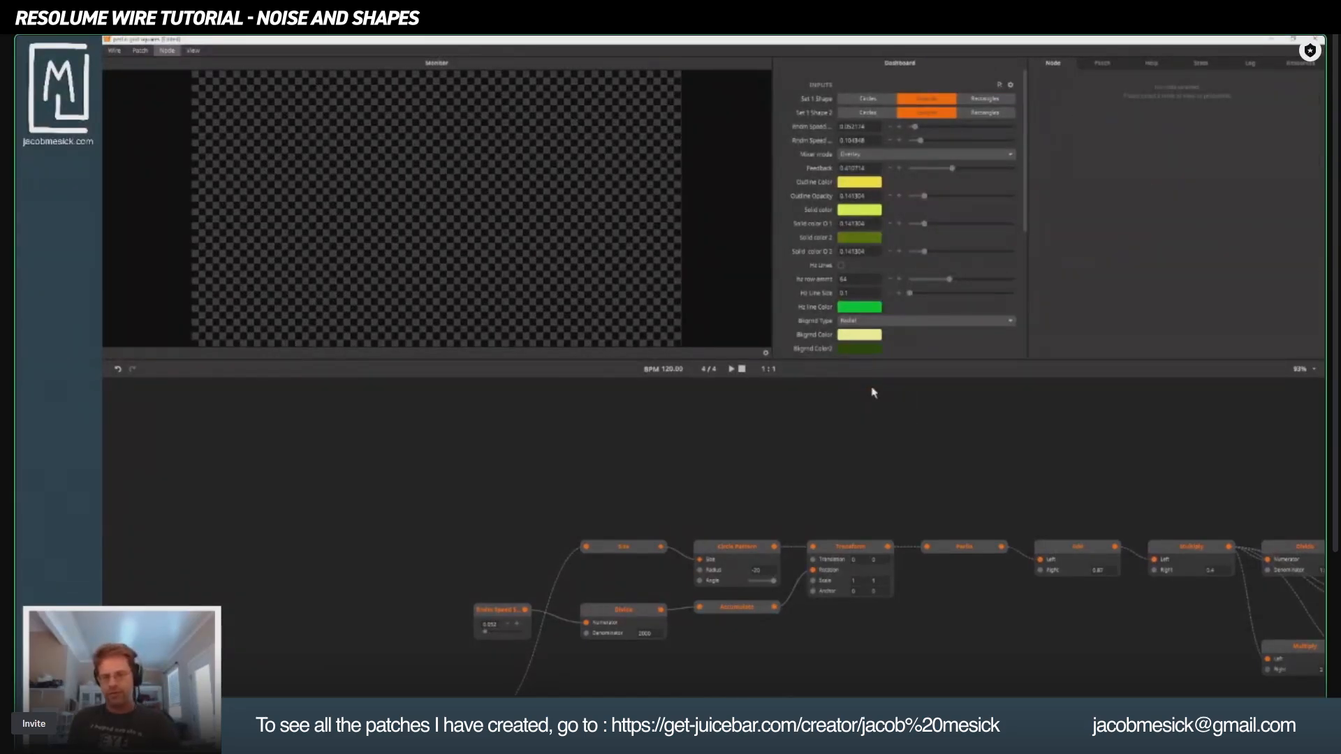
# Add a Shape-category Circle node in the empty area above the pattern chain, over the Rndm Speed node.
pyautogui.doubleClick(772, 450)
pyautogui.write('circl')
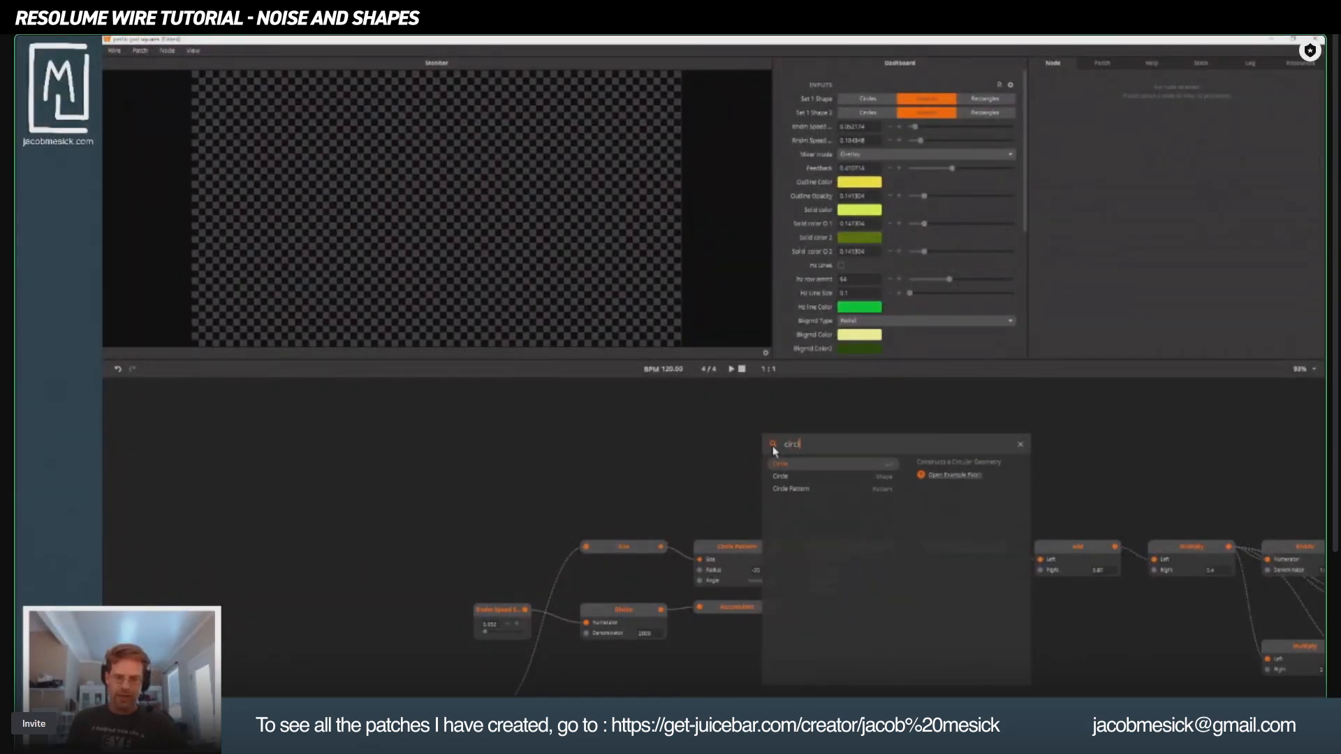
pyautogui.press('Down')
pyautogui.press('Return')
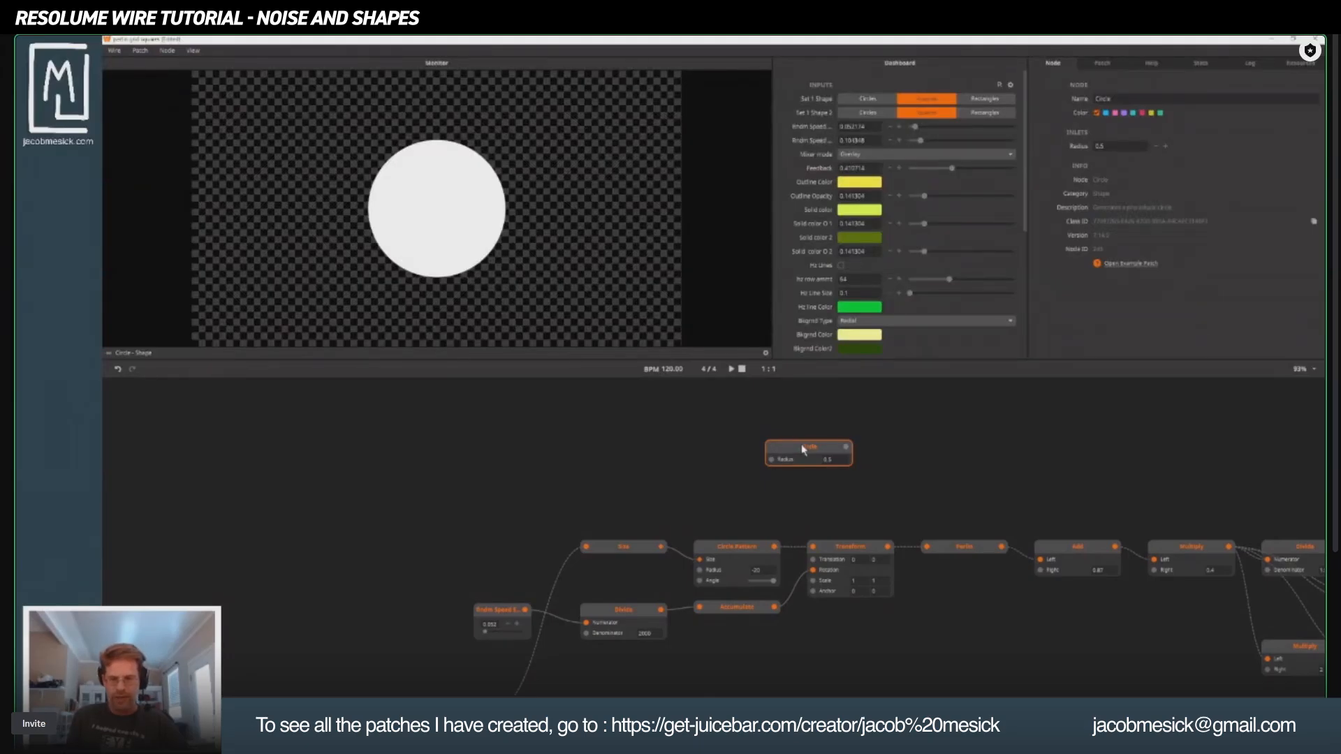
pyautogui.moveTo(803, 449); pyautogui.dragTo(446, 420)
# Add a Transform node beside the new Circle and connect the Circle output to its input.
pyautogui.doubleClick(537, 421)
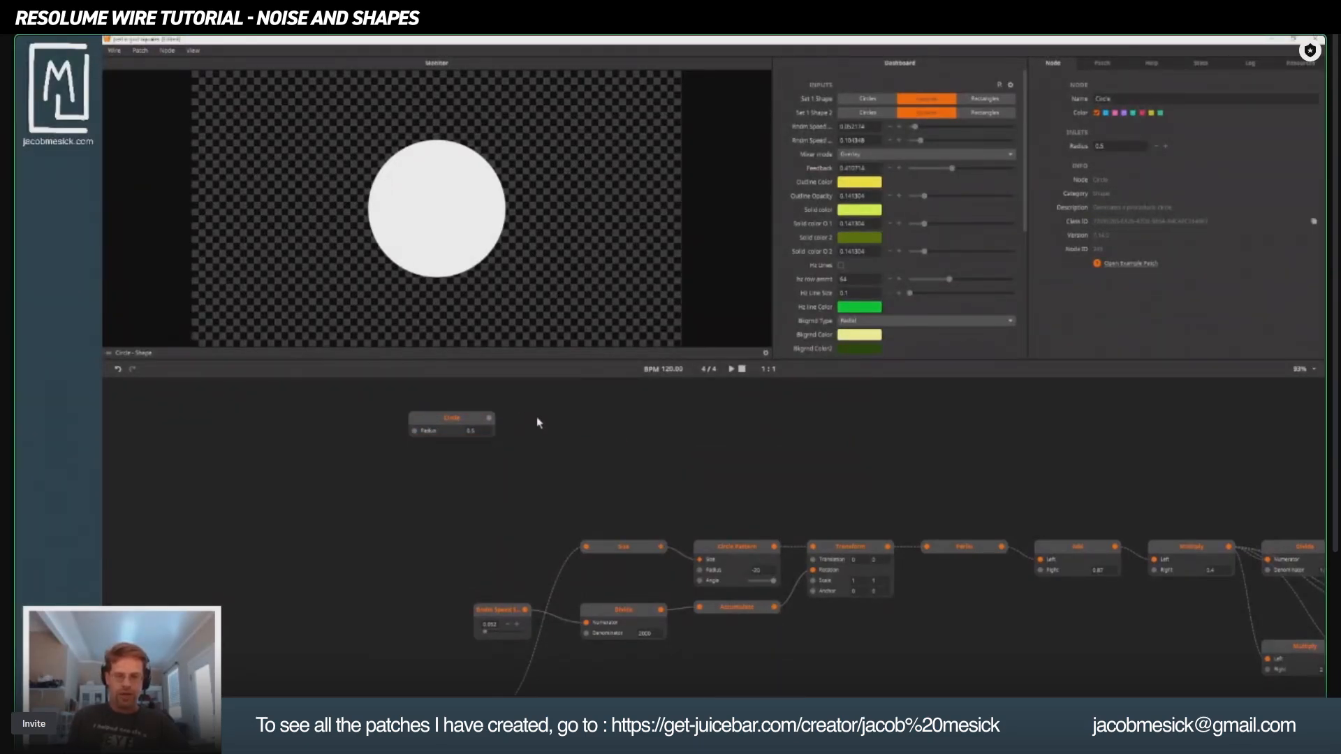
pyautogui.write('tra')
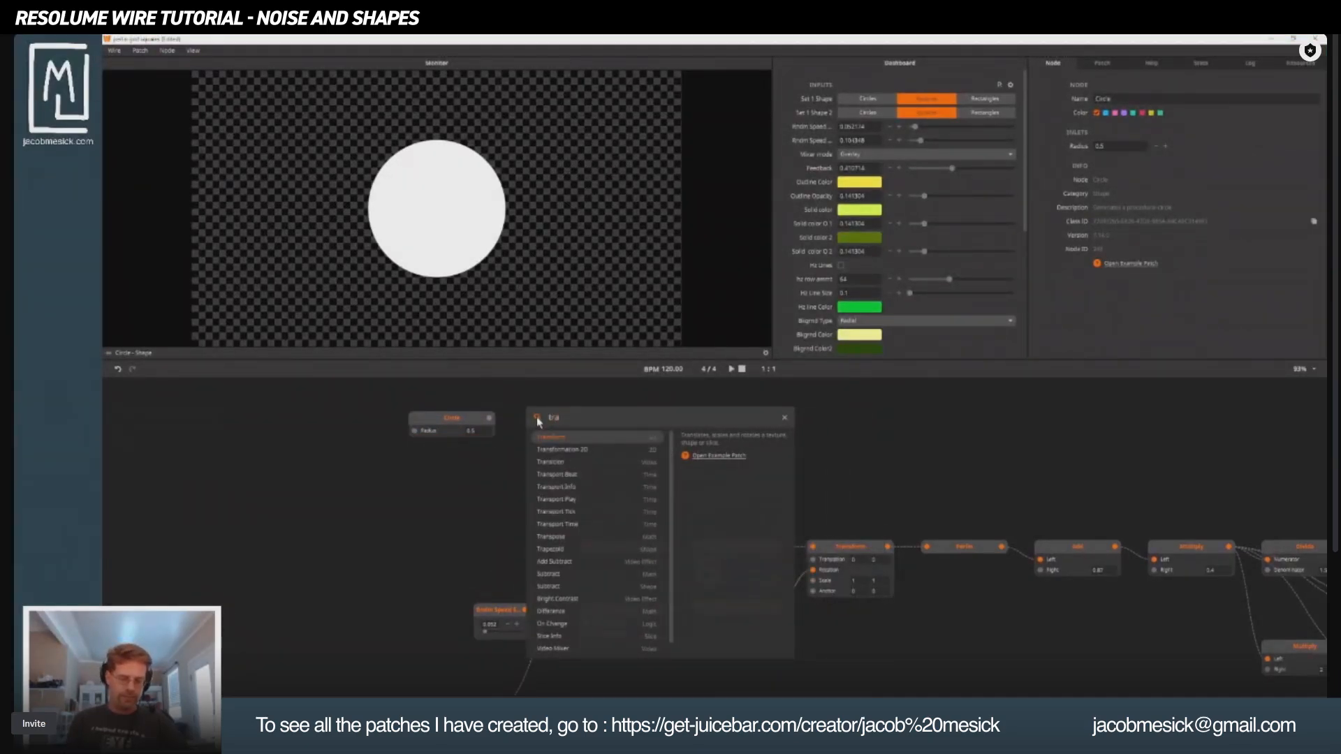
pyautogui.write('n')
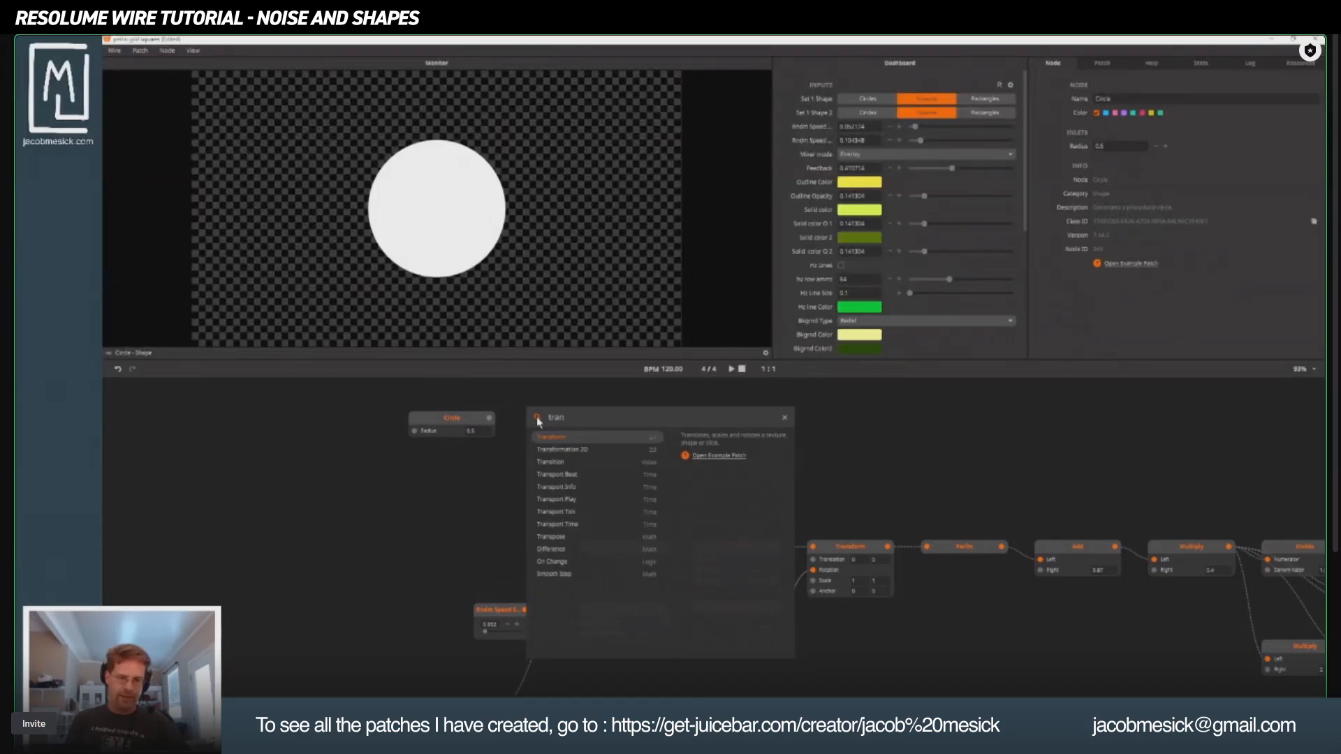
pyautogui.click(552, 437)
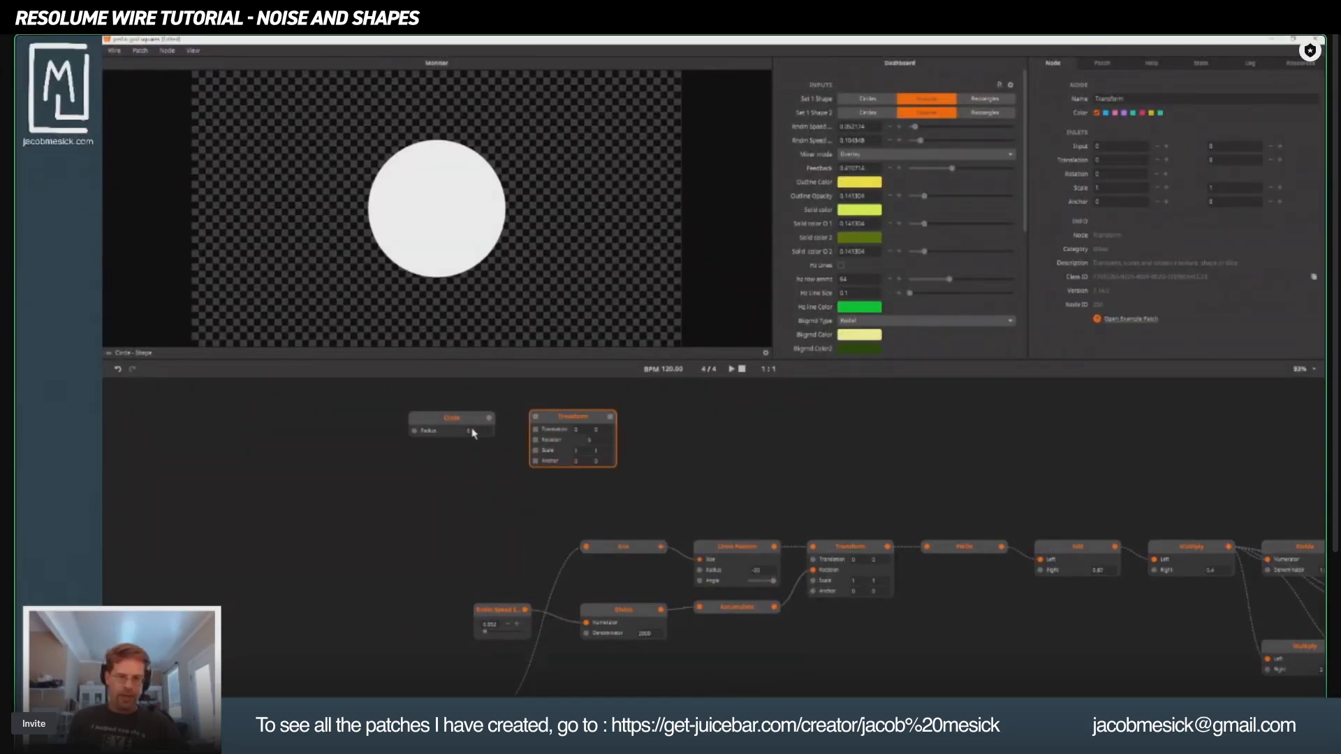
pyautogui.moveTo(490, 420); pyautogui.dragTo(651, 421)
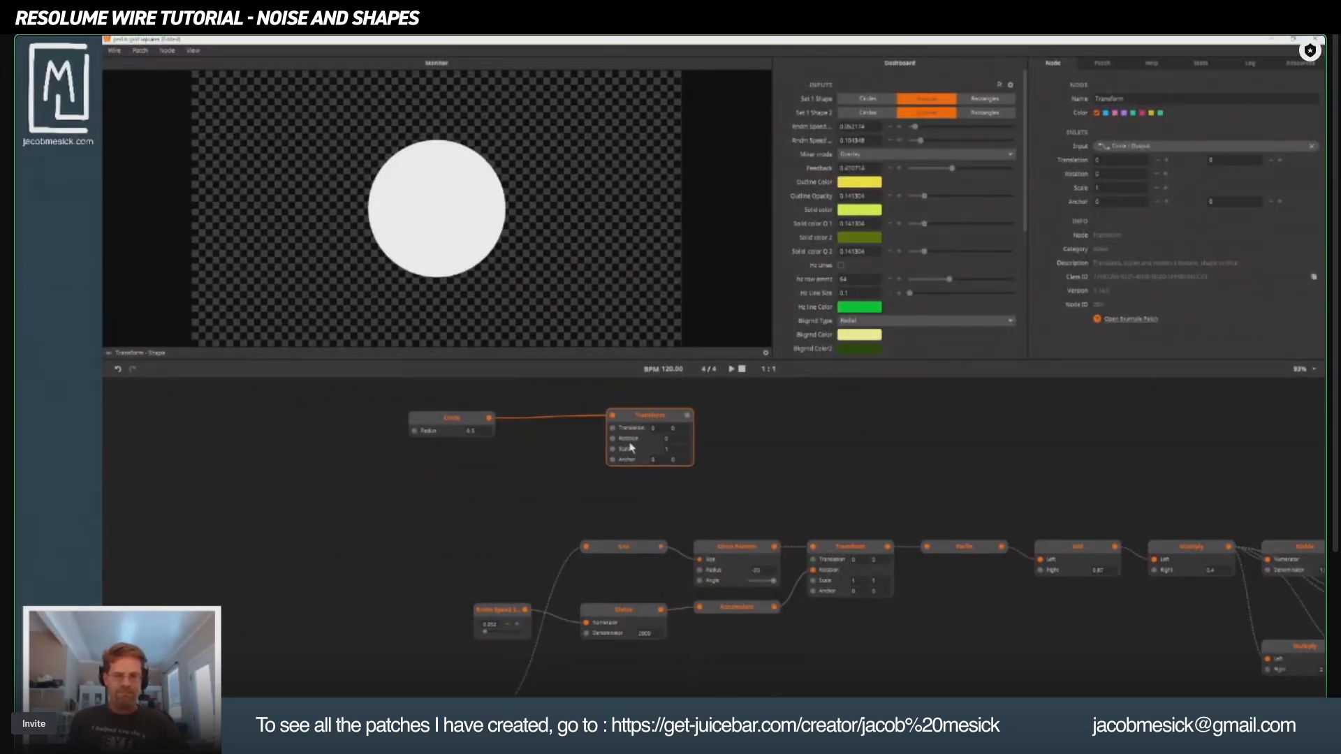
# Set the new Circle node's radius to 0.2.
pyautogui.click(470, 431)
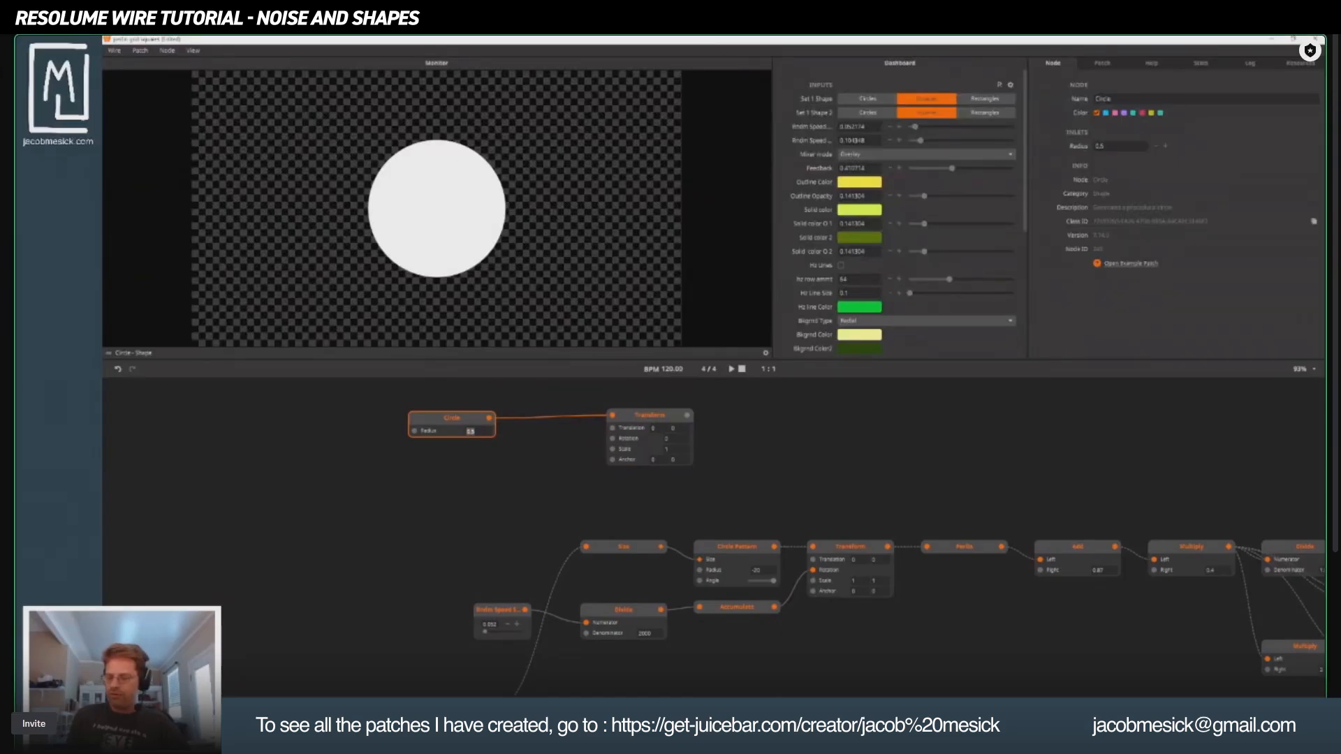
pyautogui.write('0.25')
pyautogui.press('Return')
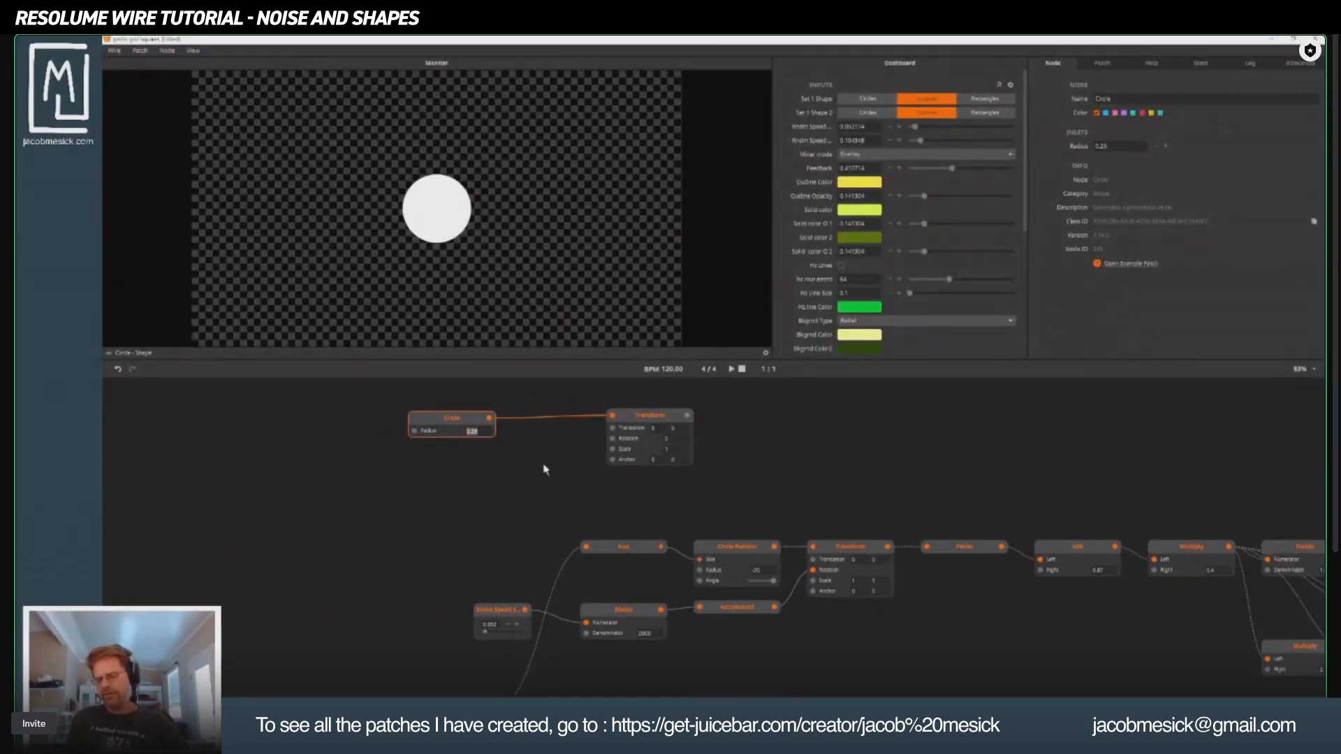
pyautogui.write('2')
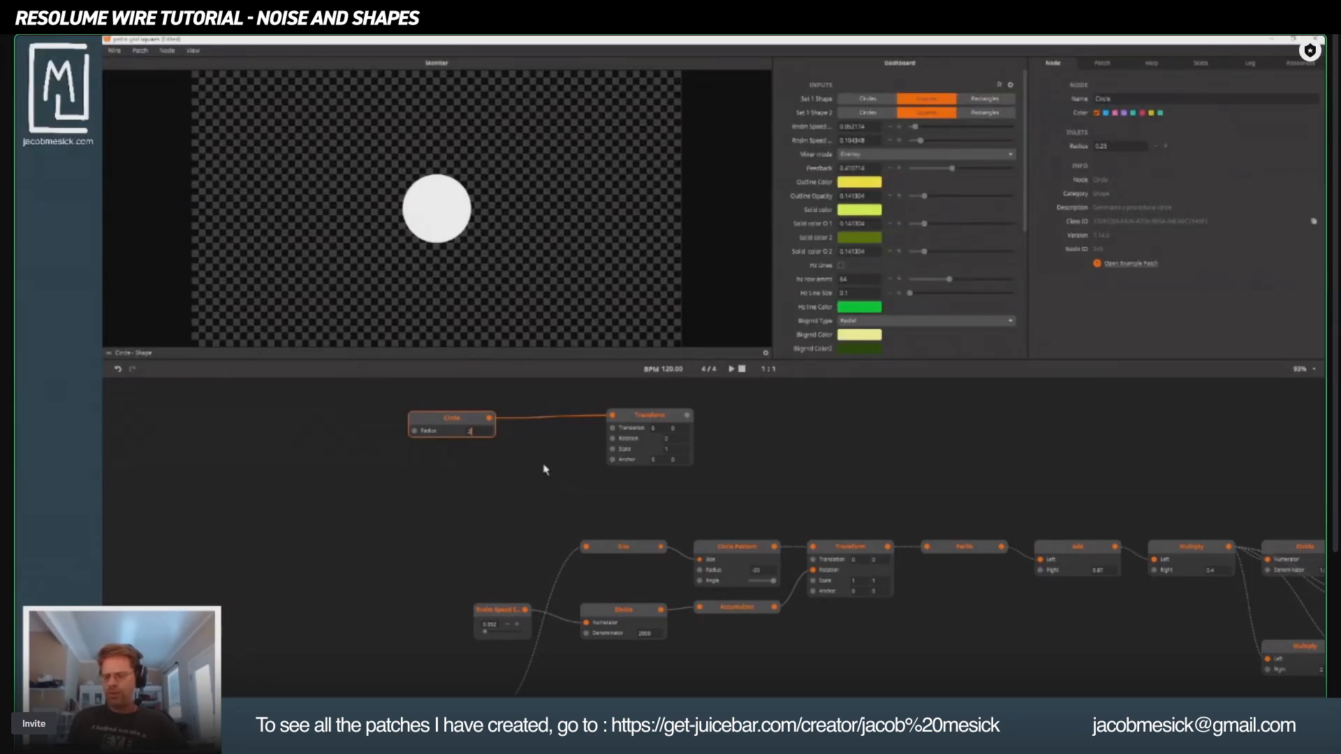
pyautogui.press('Return')
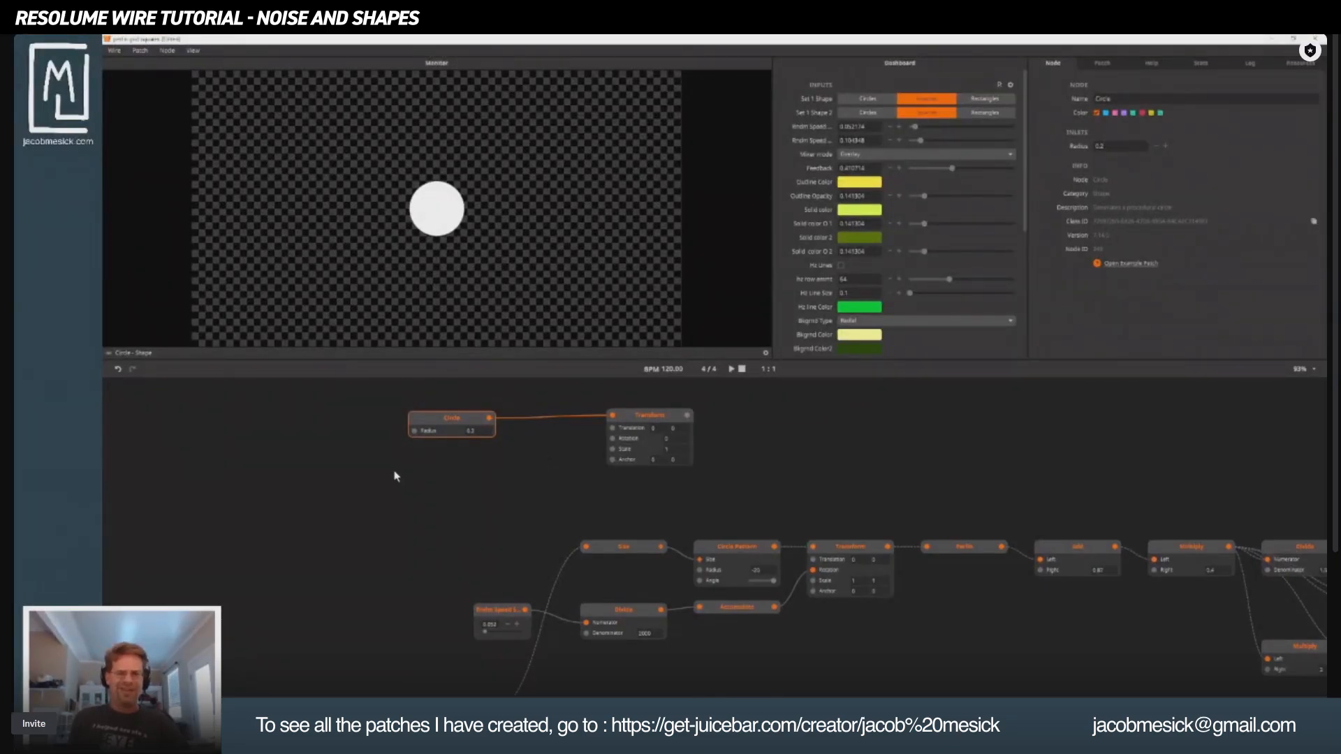
pyautogui.click(421, 482)
# Connect the existing Grid Pattern output to the new Transform's Translation input and preview the Transform.
pyautogui.scroll(-2, 421, 489)
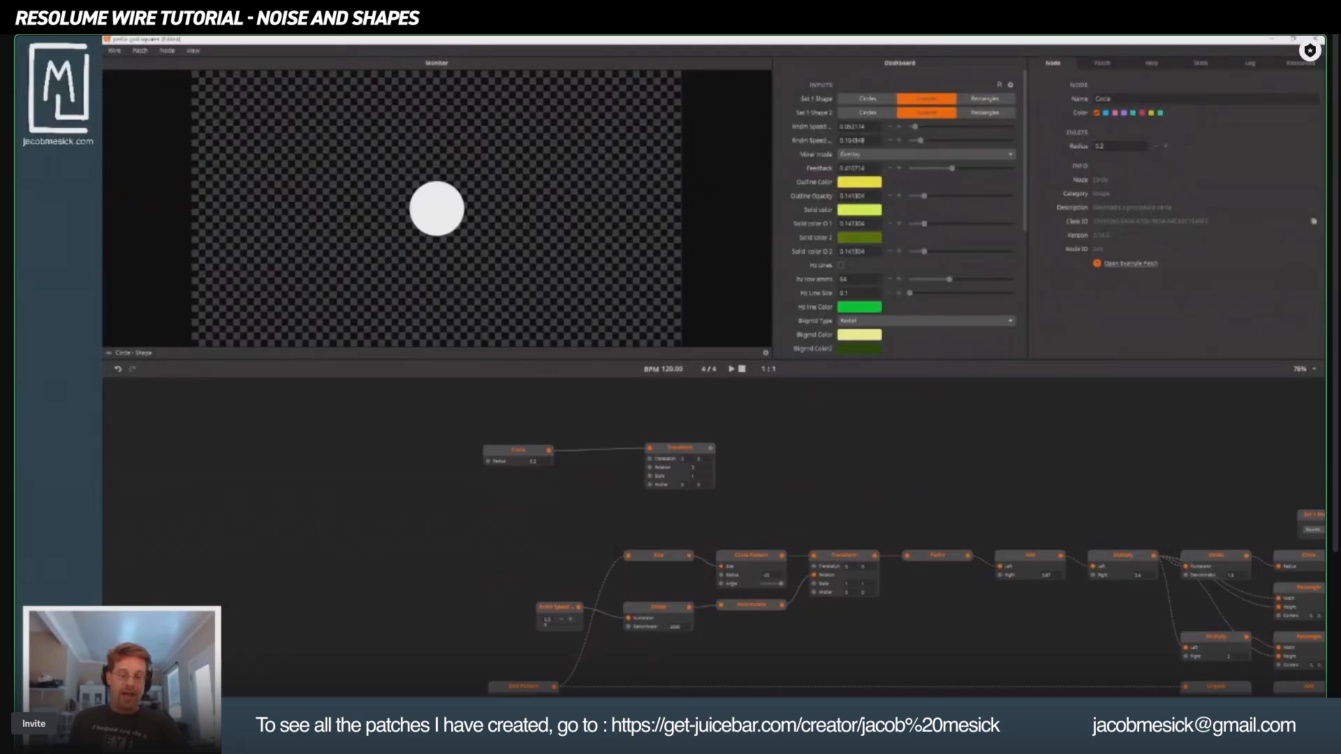
pyautogui.moveTo(555, 689)
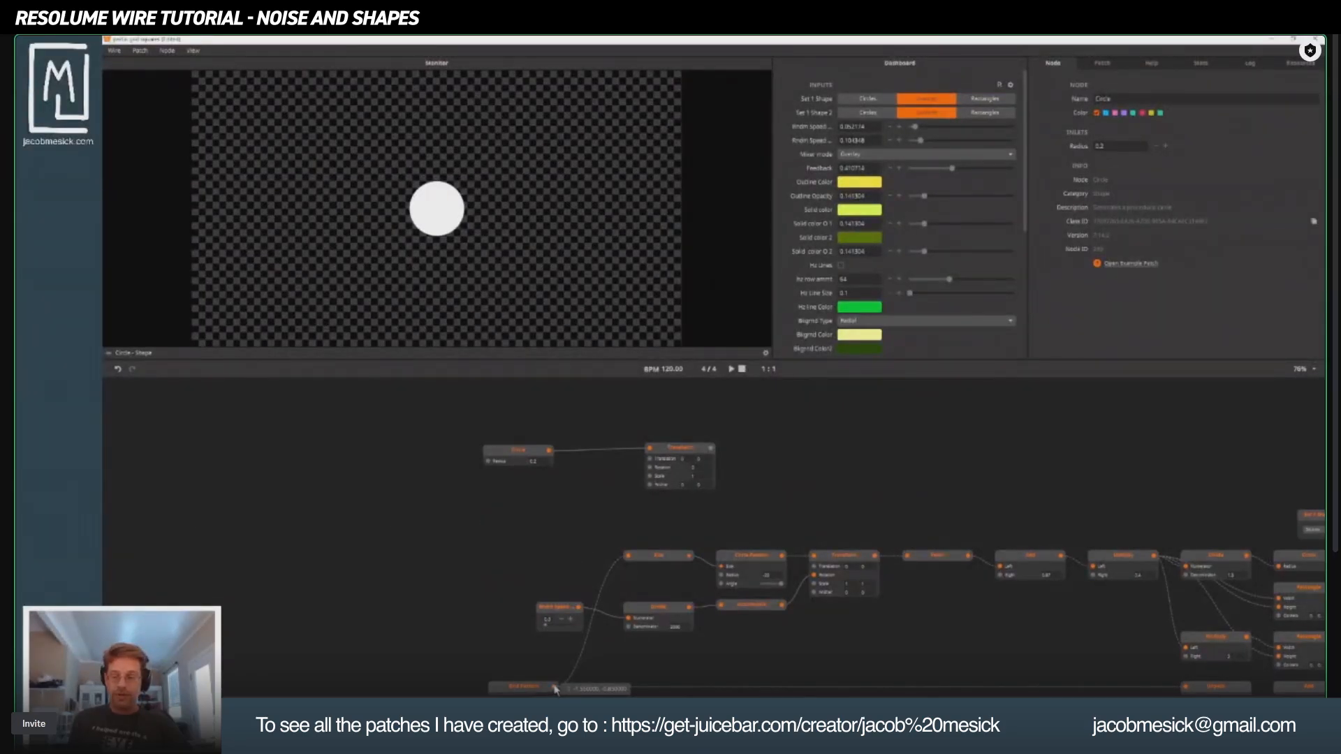
pyautogui.scroll(-2, 555, 689)
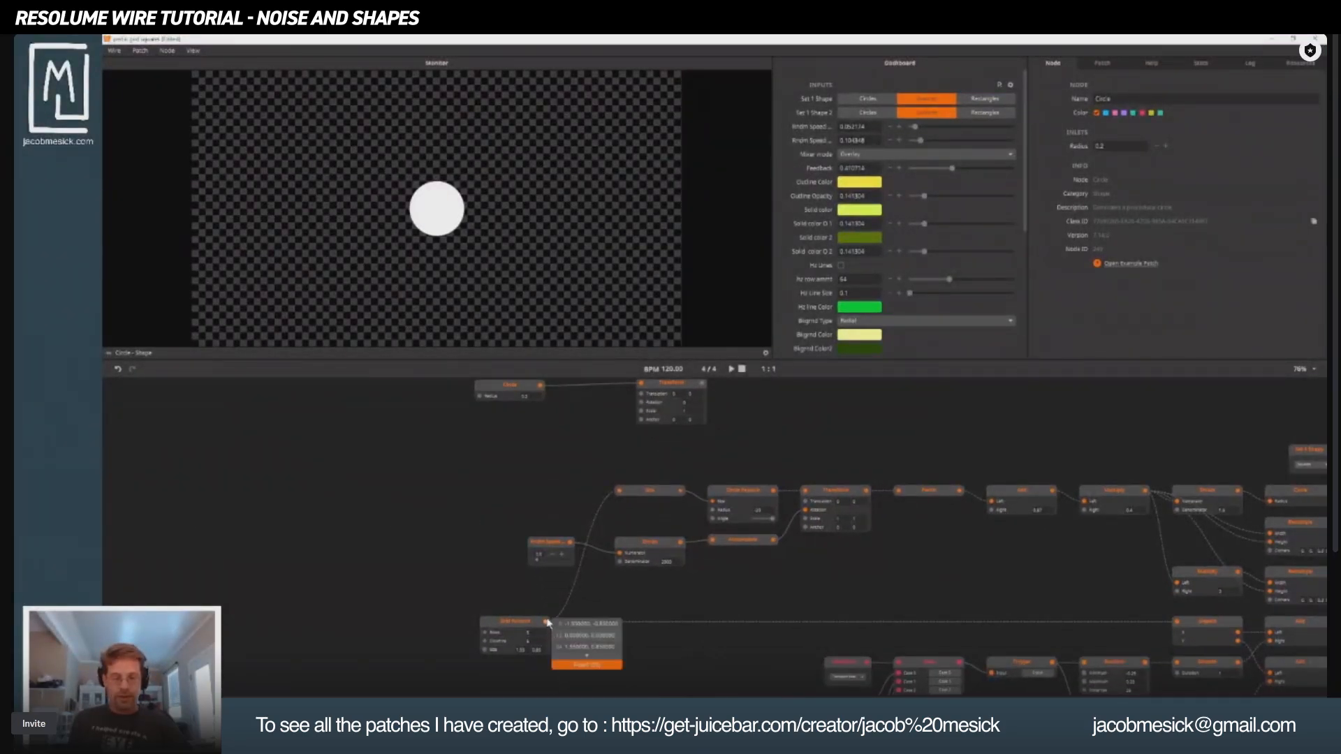
pyautogui.moveTo(548, 622); pyautogui.dragTo(641, 395)
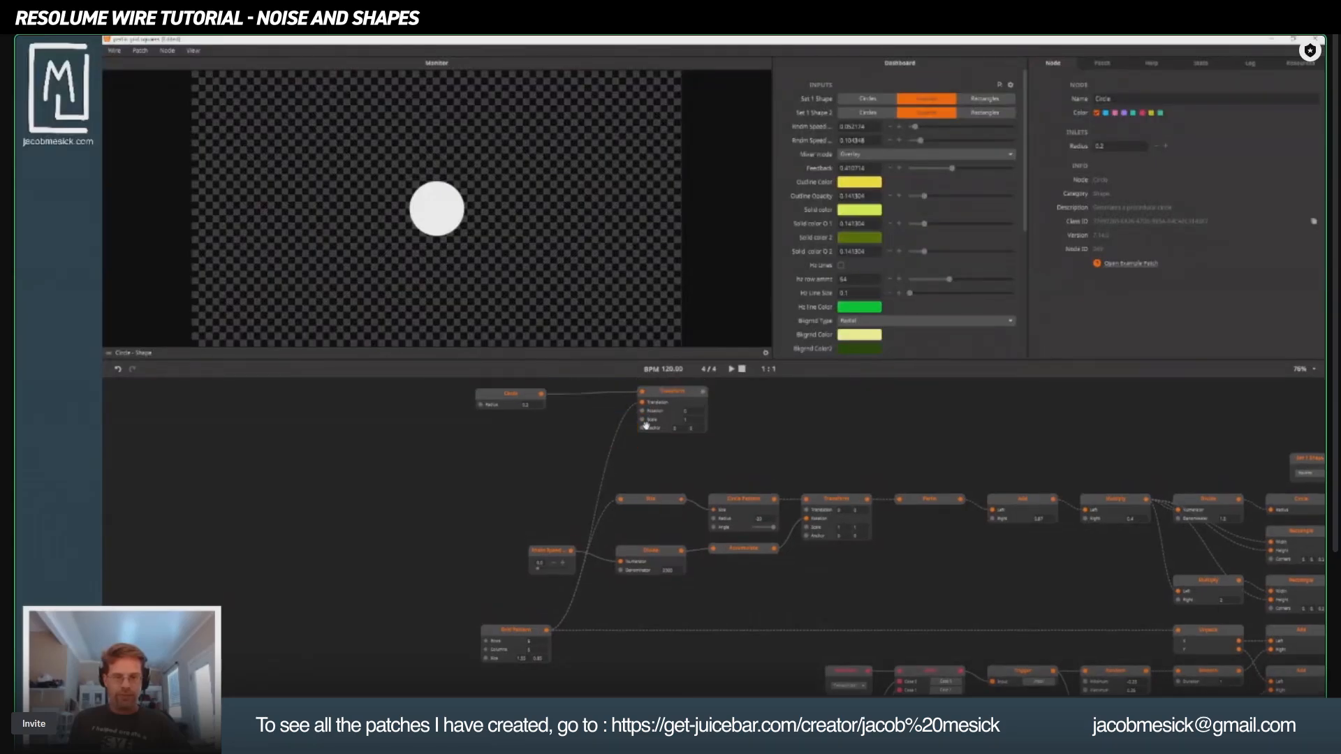
pyautogui.scroll(1, 646, 425)
pyautogui.click(667, 444)
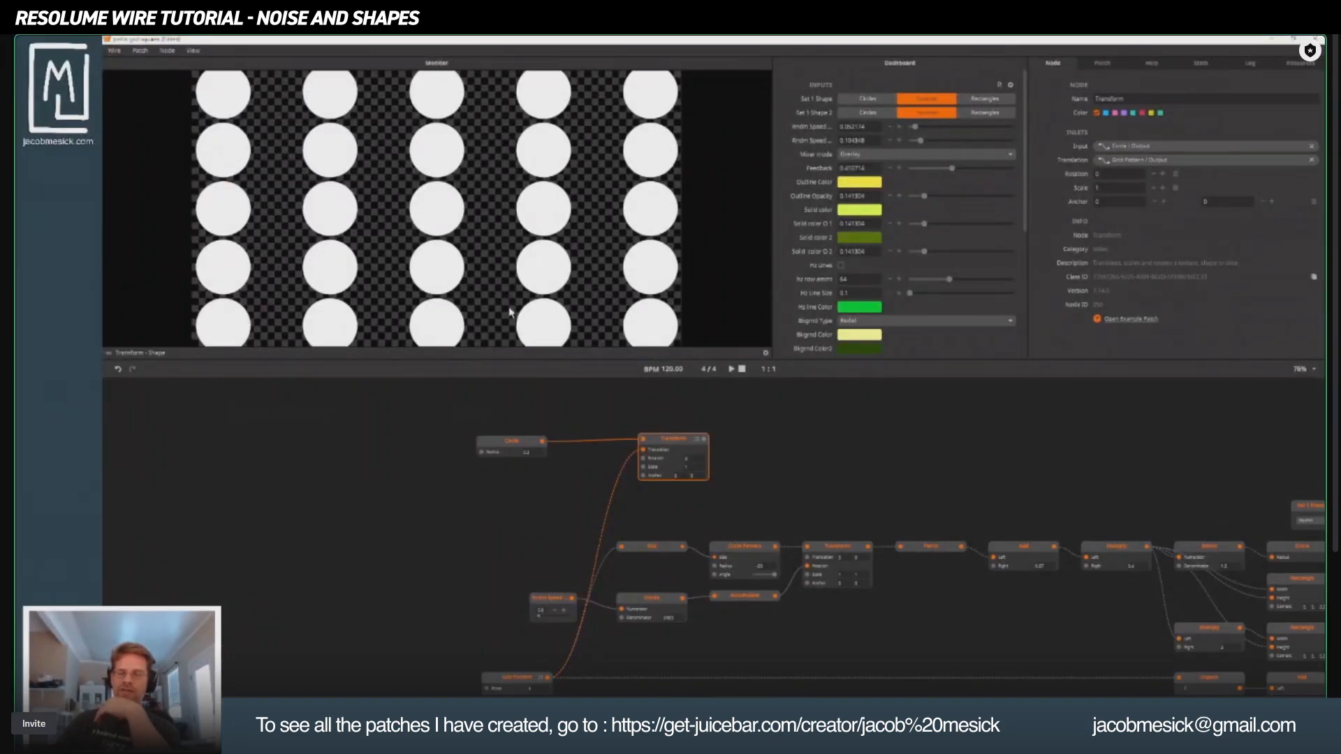
# Disconnect the existing Grid Pattern from the new Transform's Translation input.
pyautogui.moveTo(641, 591); pyautogui.dragTo(613, 454)
pyautogui.scroll(3, 636, 448)
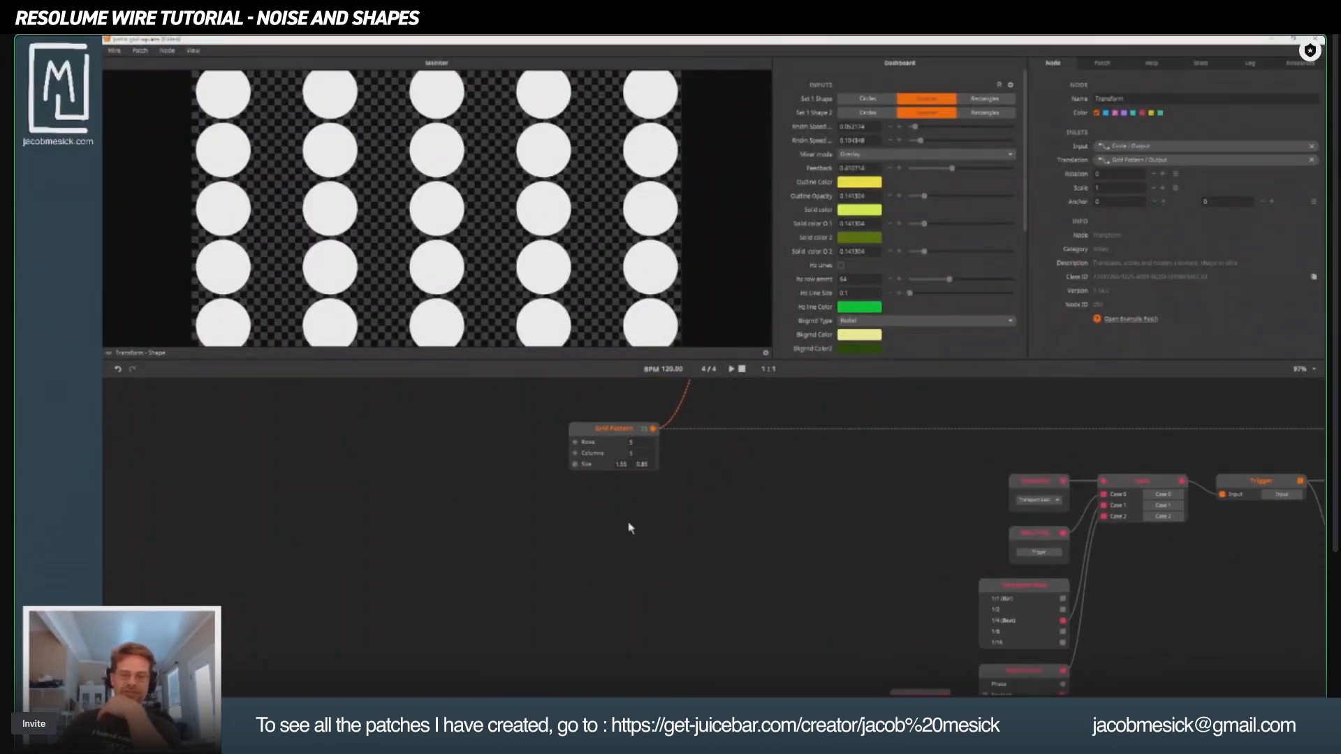
pyautogui.moveTo(704, 502); pyautogui.dragTo(614, 719)
pyautogui.moveTo(700, 405); pyautogui.dragTo(614, 557)
# Add a separate Grid Pattern node just below the new Circle and connect its output to the Transform's Translation input.
pyautogui.click(520, 554)
pyautogui.doubleClick(515, 553)
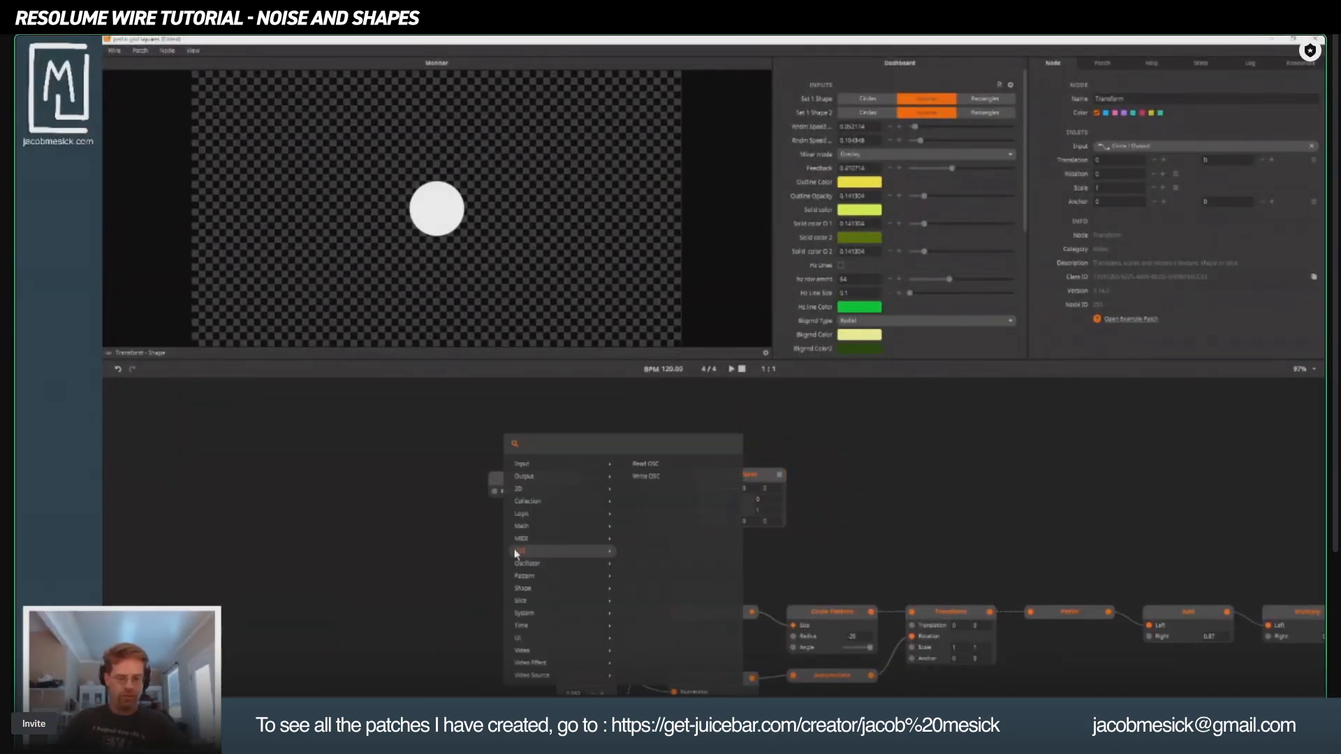
pyautogui.write('gri')
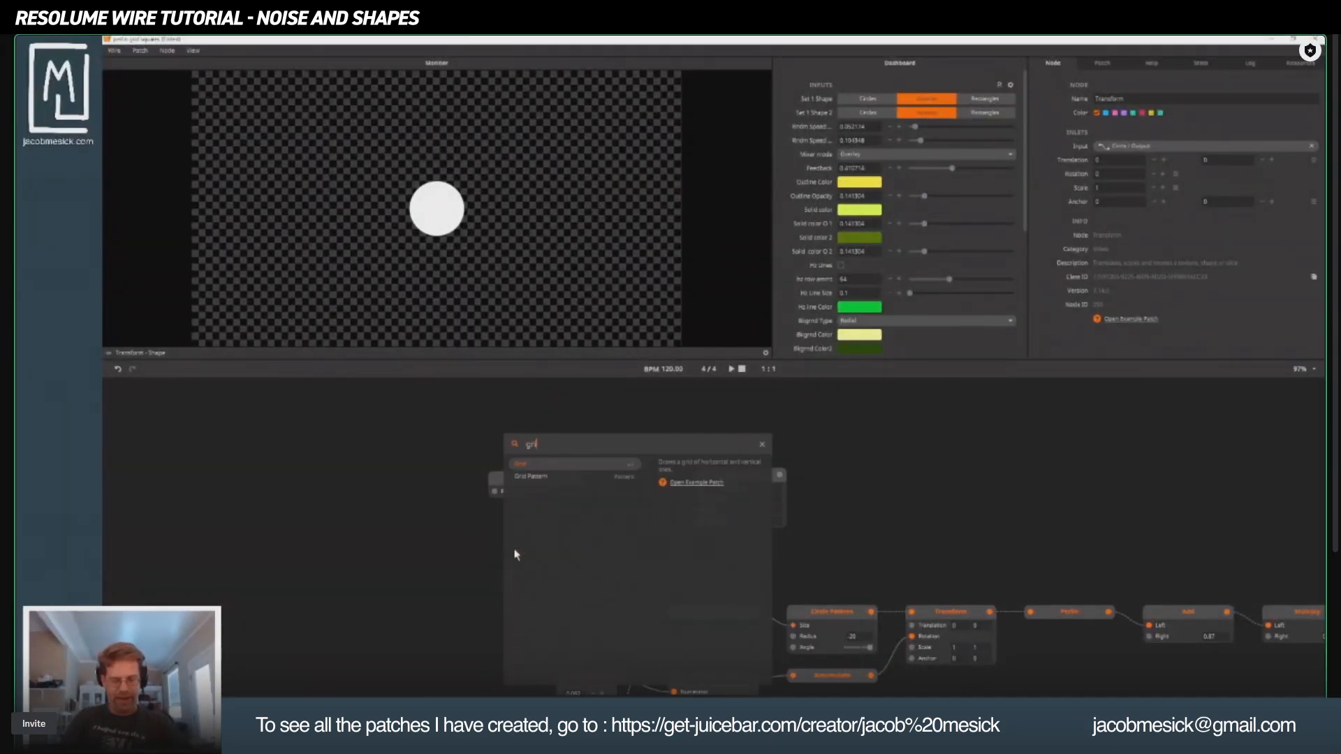
pyautogui.write('d pat')
pyautogui.press('Return')
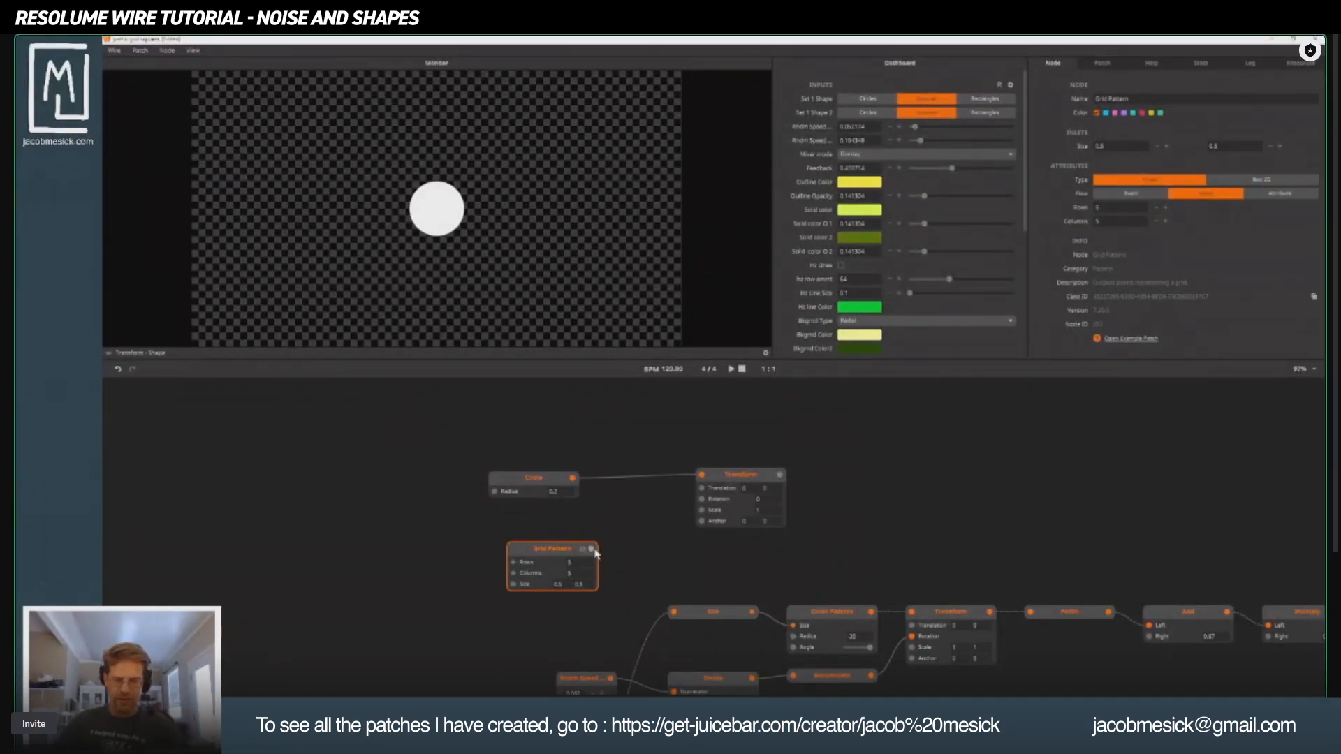
pyautogui.moveTo(703, 491); pyautogui.dragTo(702, 488)
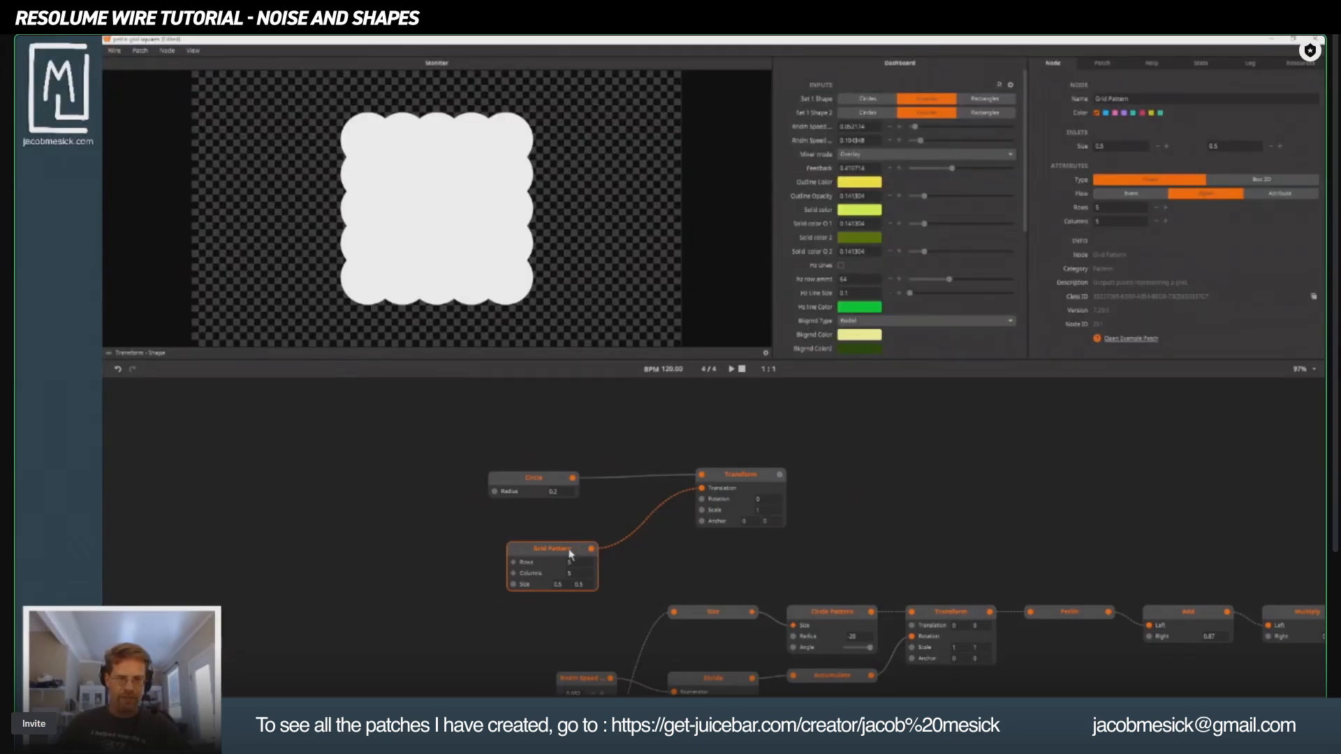
pyautogui.moveTo(570, 553); pyautogui.dragTo(556, 526)
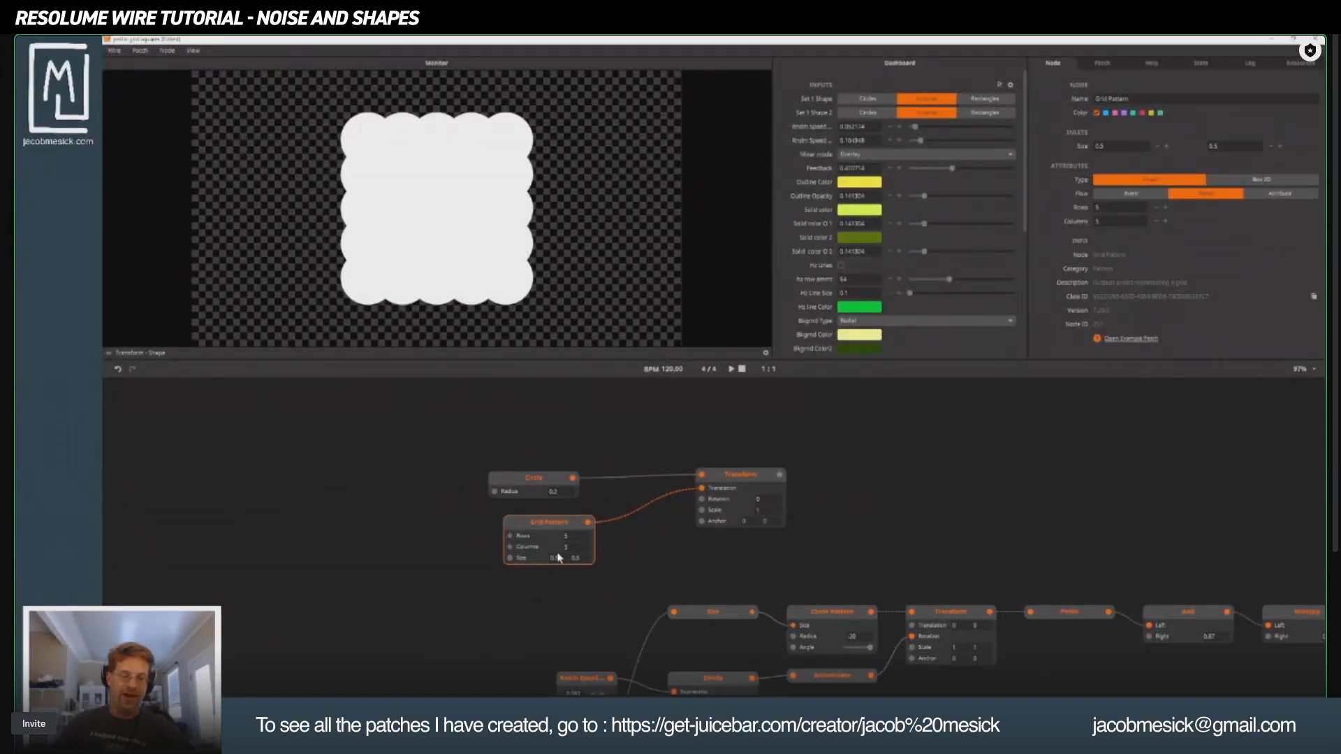
# Set the new Grid Pattern's size to 1.5 by 0.8 and try 6 rows.
pyautogui.moveTo(558, 565); pyautogui.dragTo(584, 547)
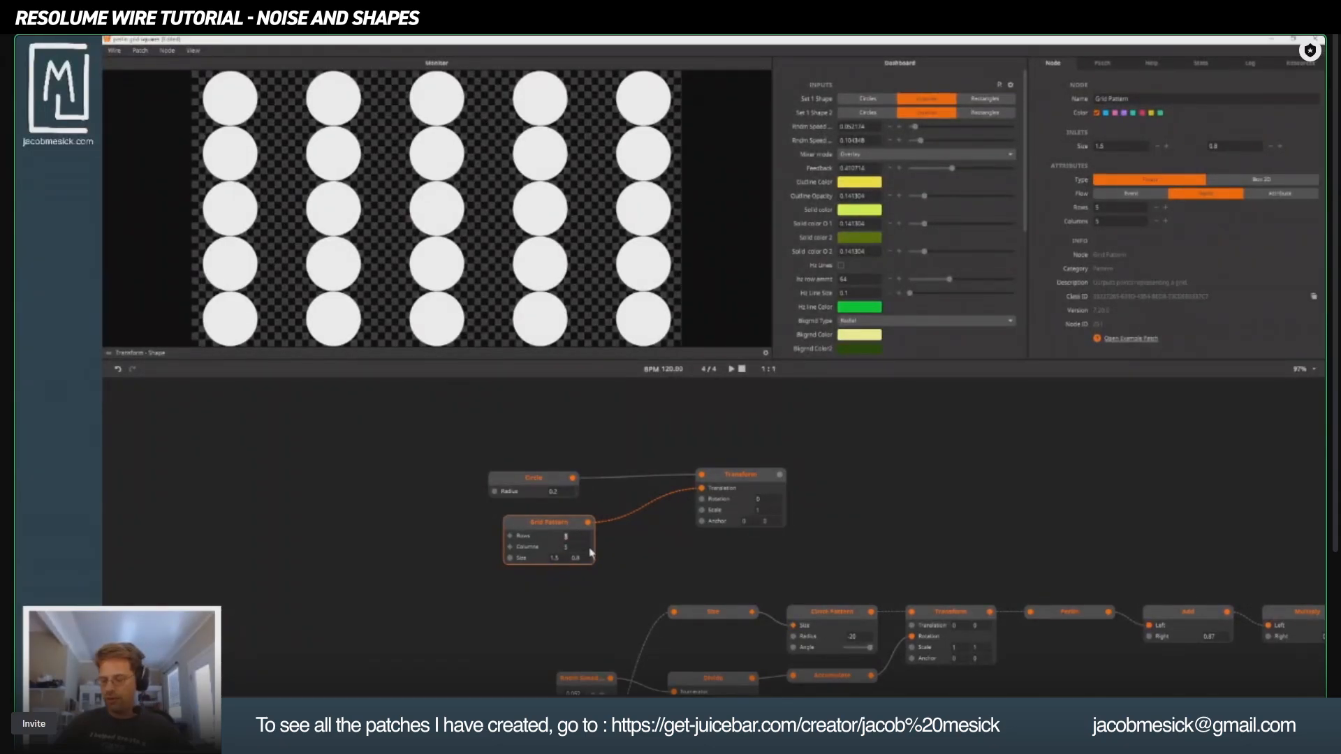
pyautogui.write('6')
pyautogui.press('Return')
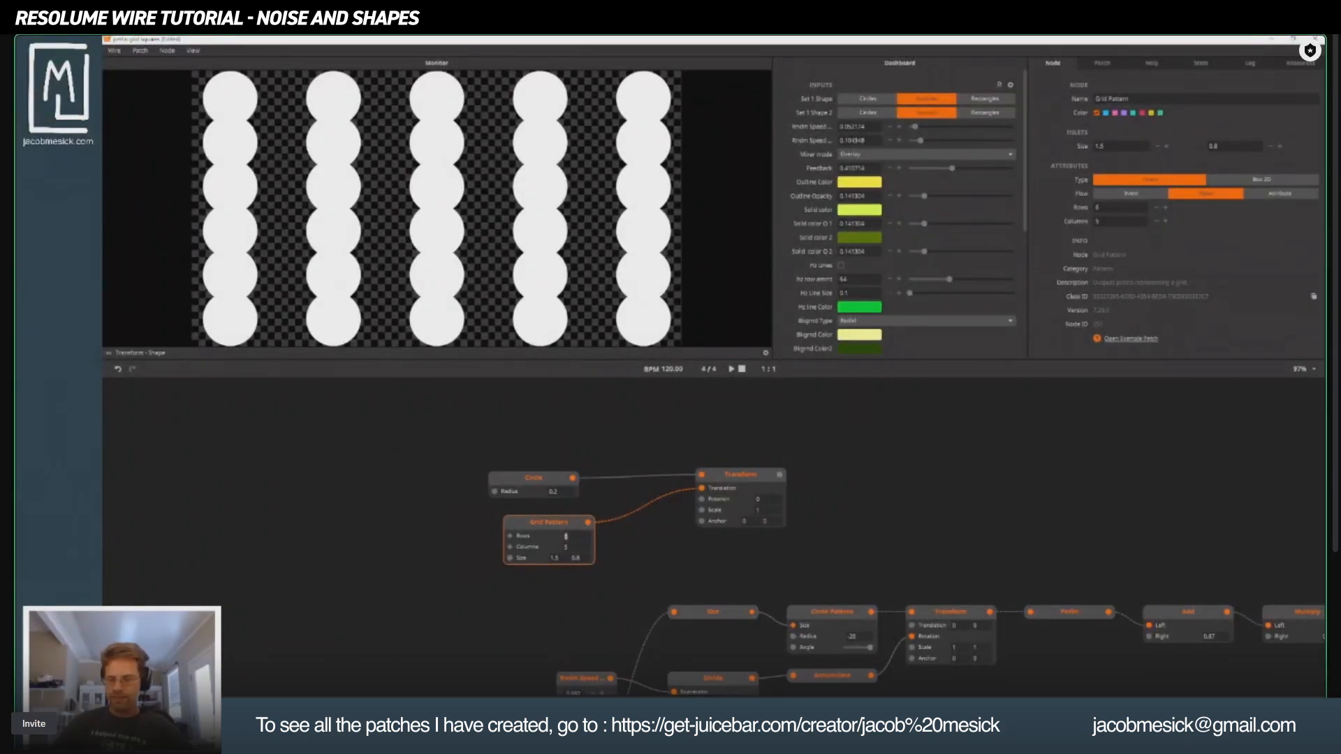
pyautogui.press('Return')
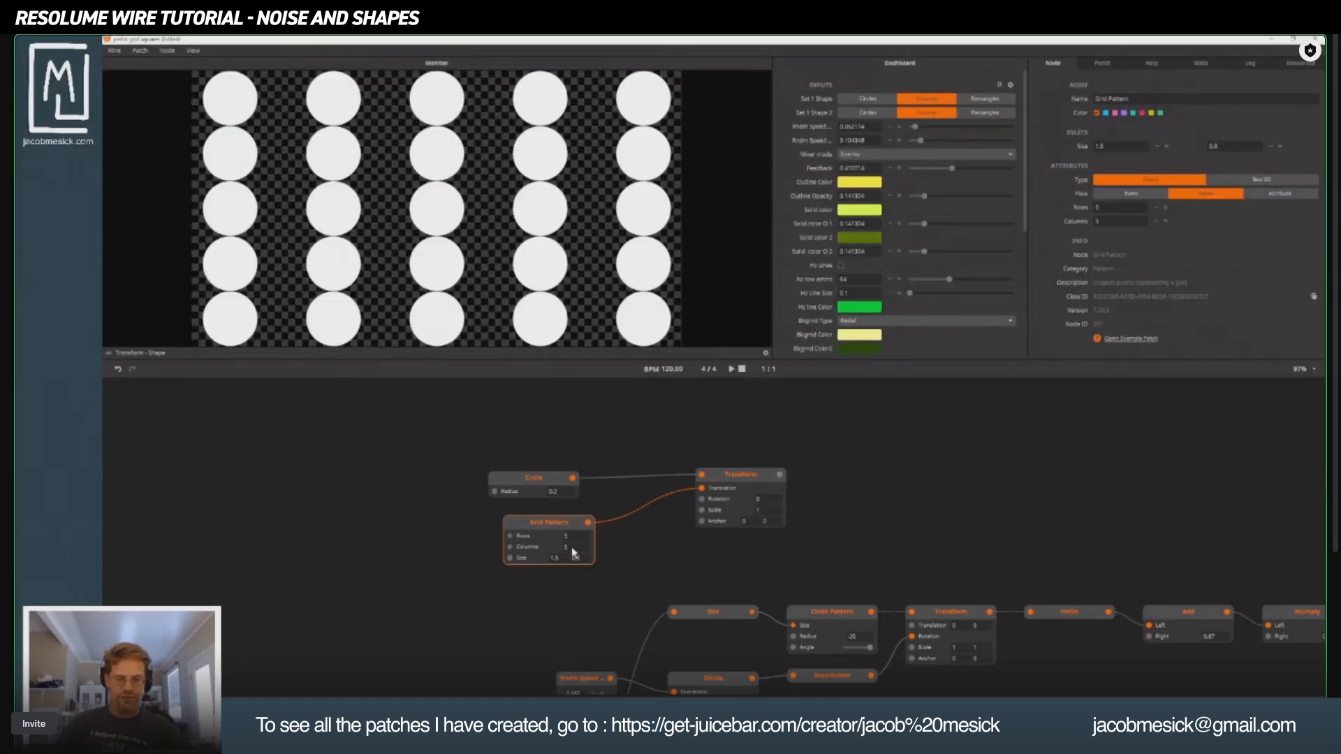
# Set the new Grid Pattern to 6 columns and 4 rows.
pyautogui.doubleClick(572, 548)
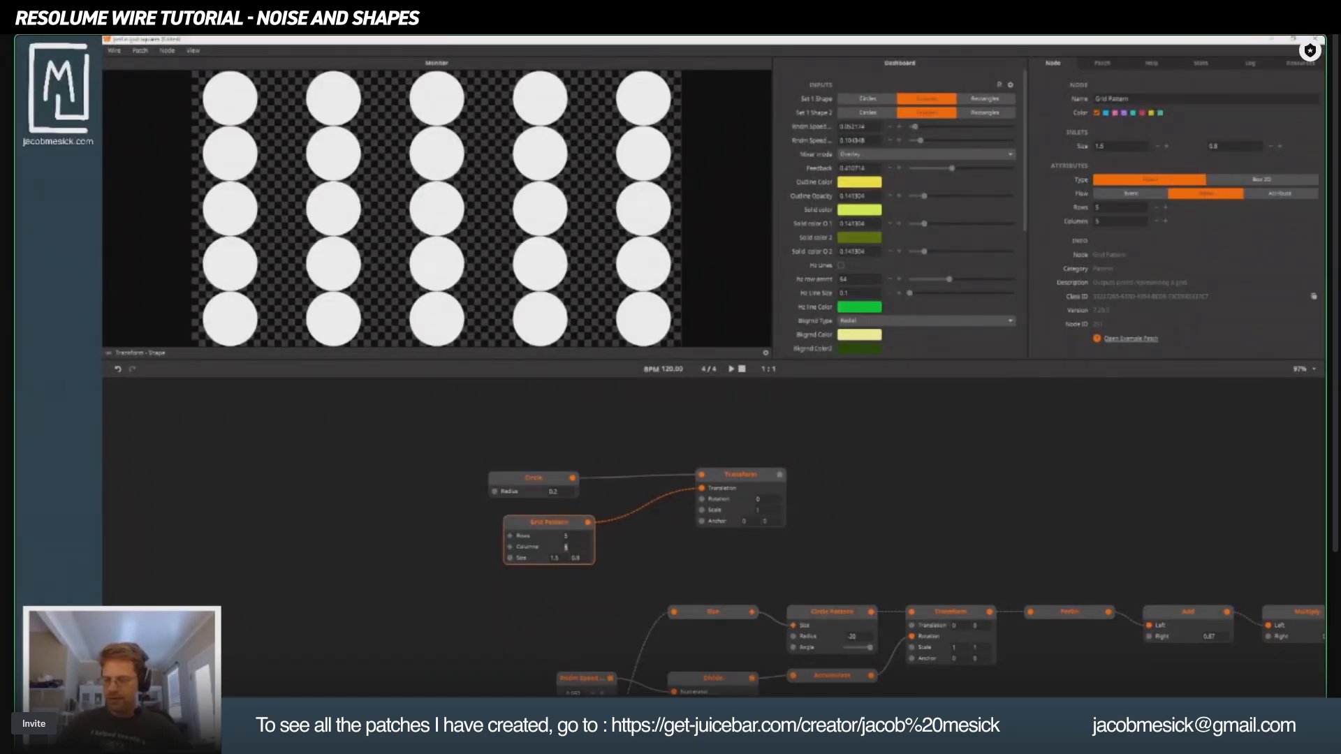
pyautogui.write('6')
pyautogui.press('Return')
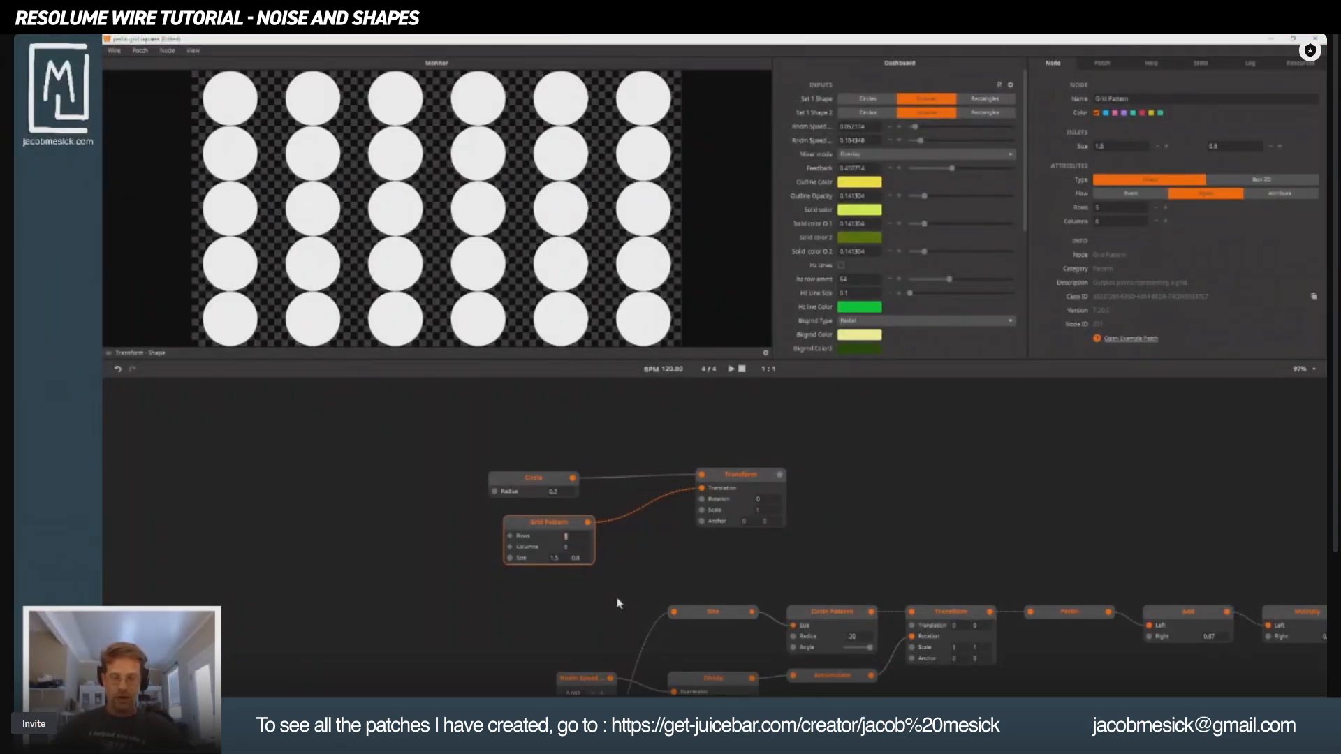
pyautogui.hotkey('shift', 'Tab')
pyautogui.write('4')
pyautogui.press('Return')
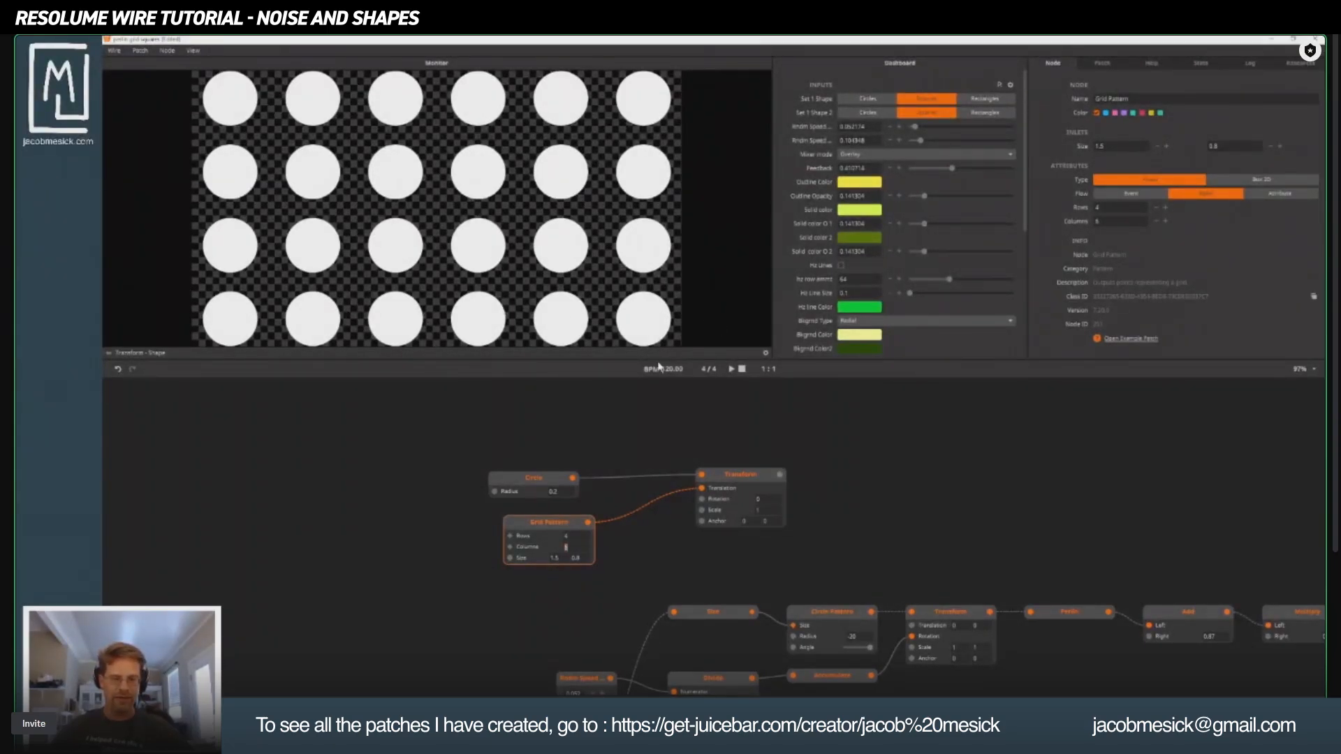
# Reduce the Grid Pattern's vertical size to 0.77 and move the node slightly farther from the Transform.
pyautogui.moveTo(557, 558)
pyautogui.mouseDown()
pyautogui.moveTo(552, 594)
pyautogui.moveTo(547, 557)
pyautogui.mouseUp()
pyautogui.moveTo(582, 563); pyautogui.dragTo(580, 578)
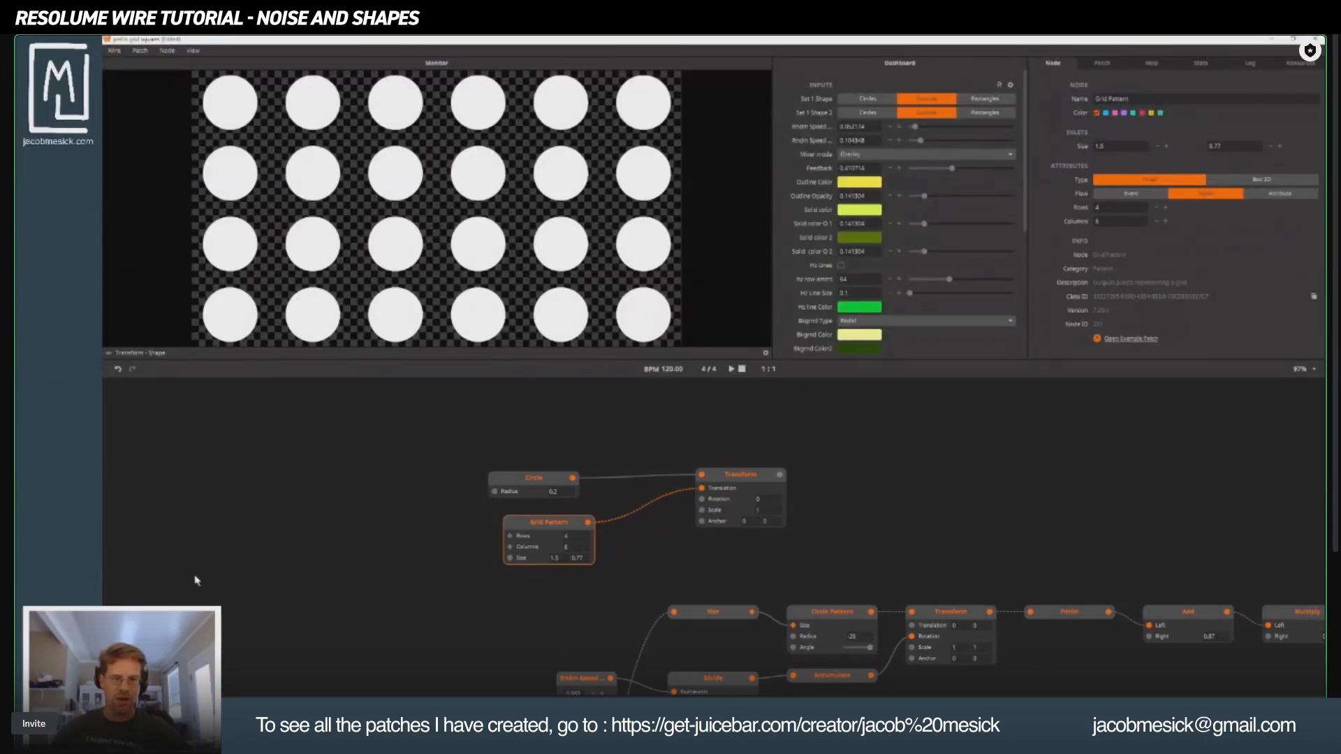
pyautogui.click(427, 570)
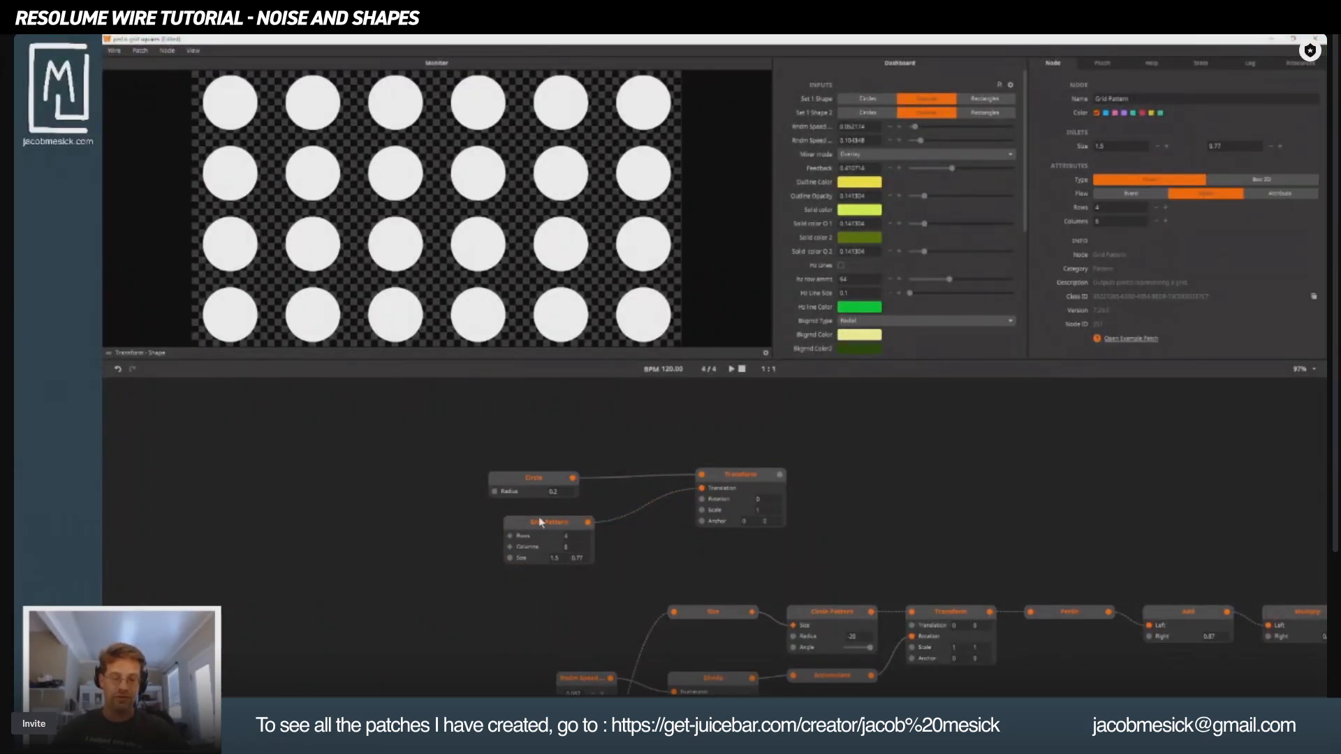
pyautogui.moveTo(538, 520); pyautogui.dragTo(484, 532)
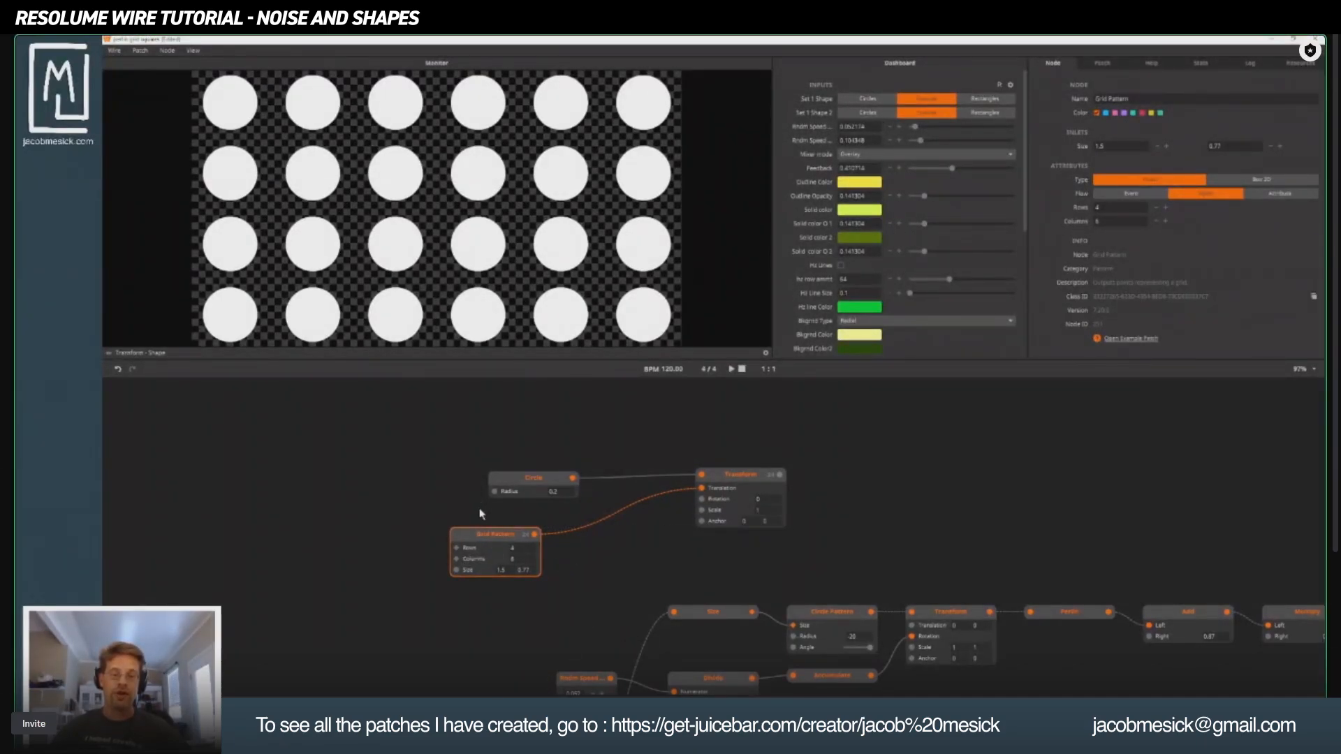
pyautogui.doubleClick(524, 628)
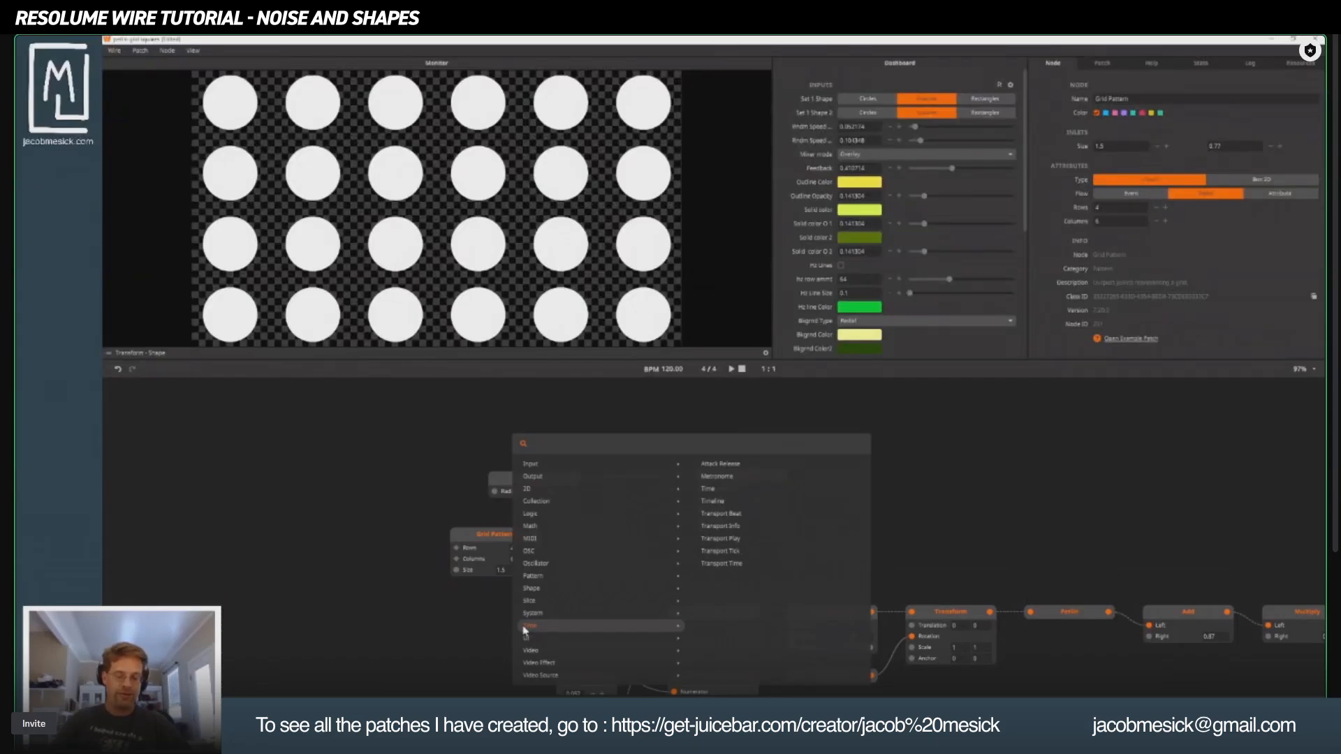
pyautogui.write('circle')
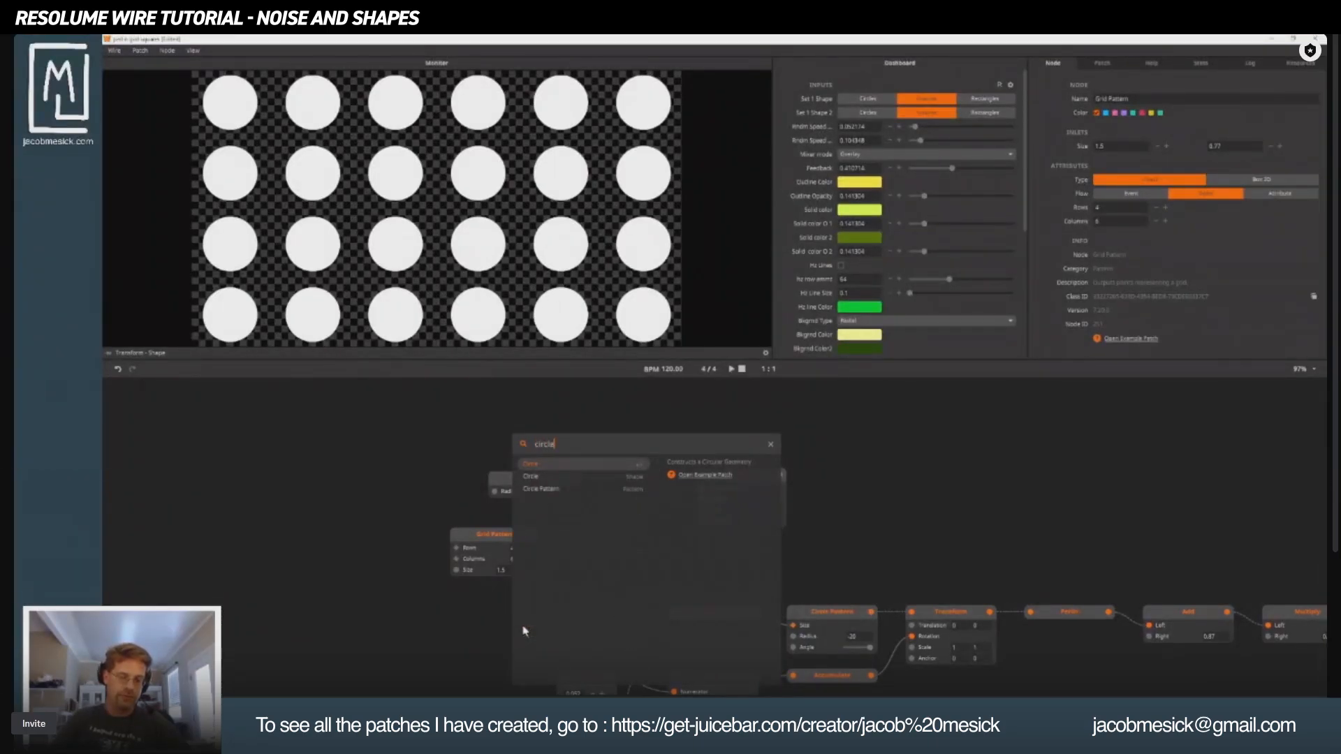
pyautogui.press('Return')
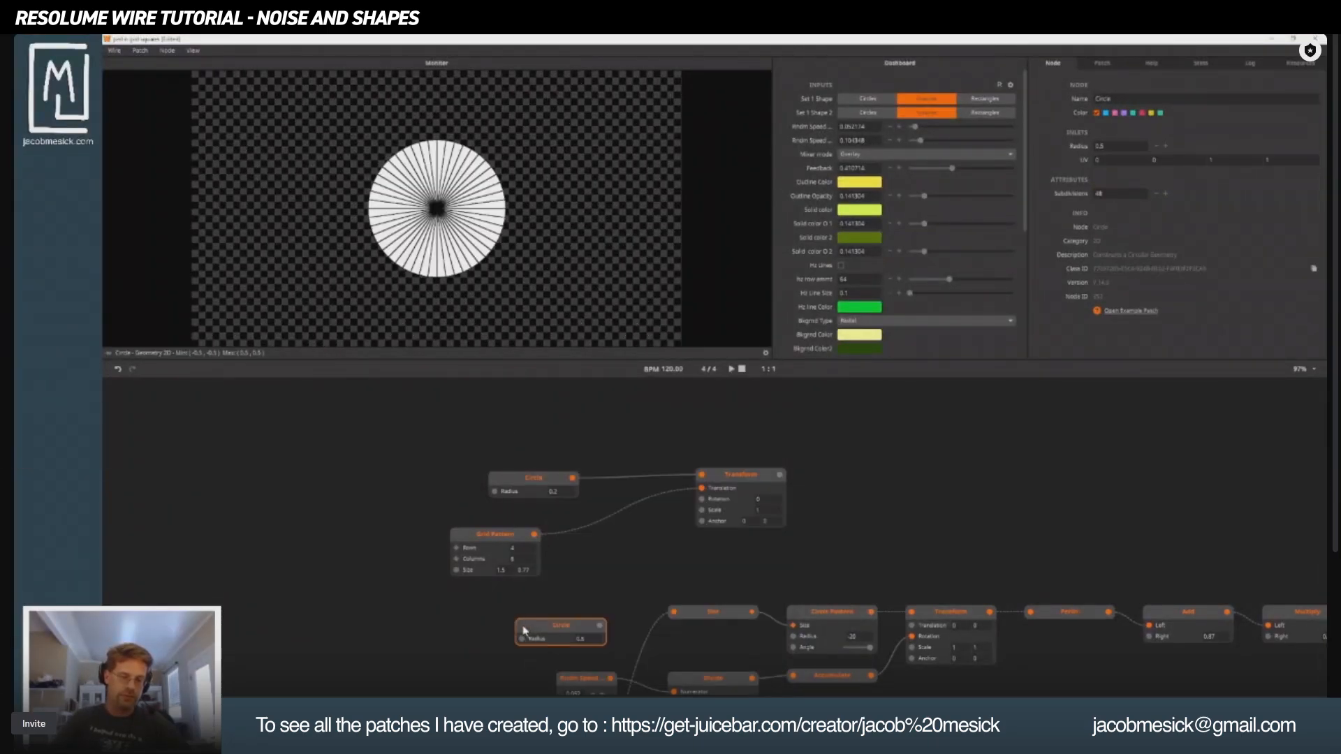
pyautogui.press('Delete')
# Add a Circle Pattern node, connect it to the Transform's Translation in place of the Grid Pattern, and preview the Transform.
pyautogui.doubleClick(565, 638)
pyautogui.write('circl')
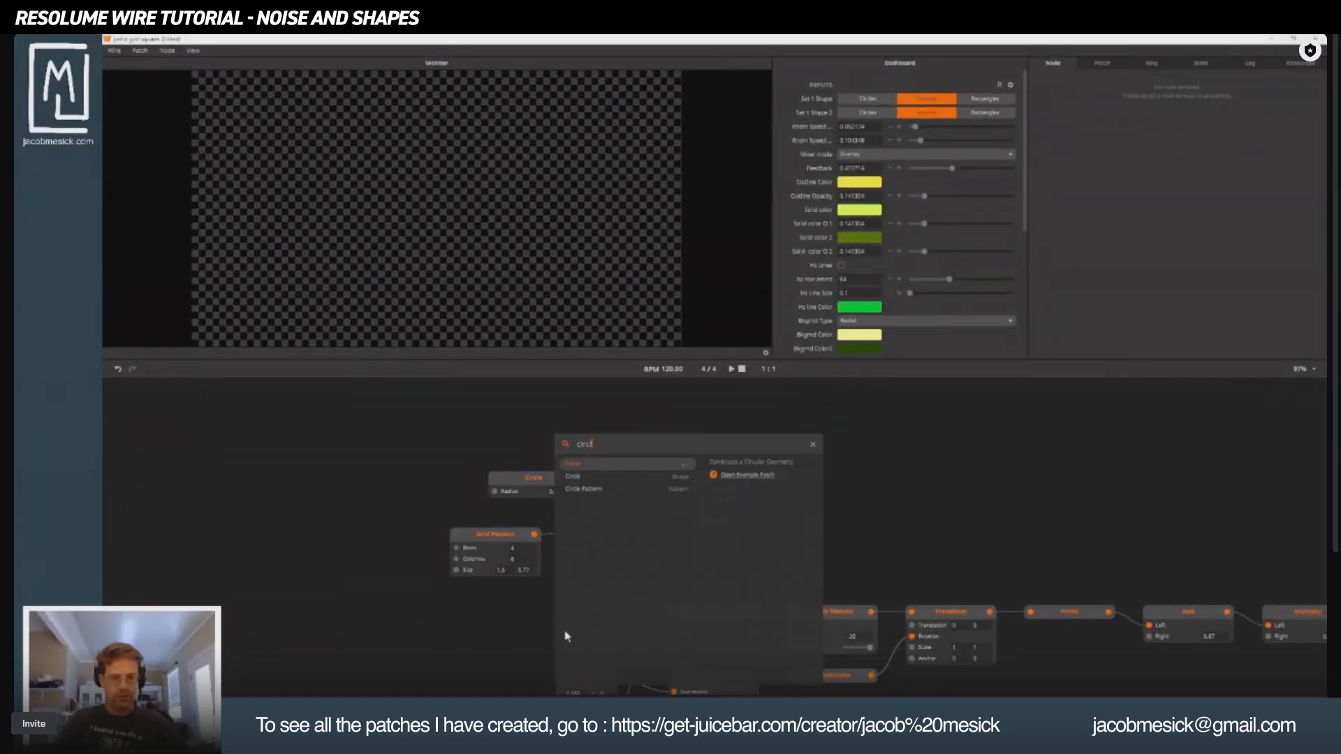
pyautogui.press('BackSpace')
pyautogui.click(581, 489)
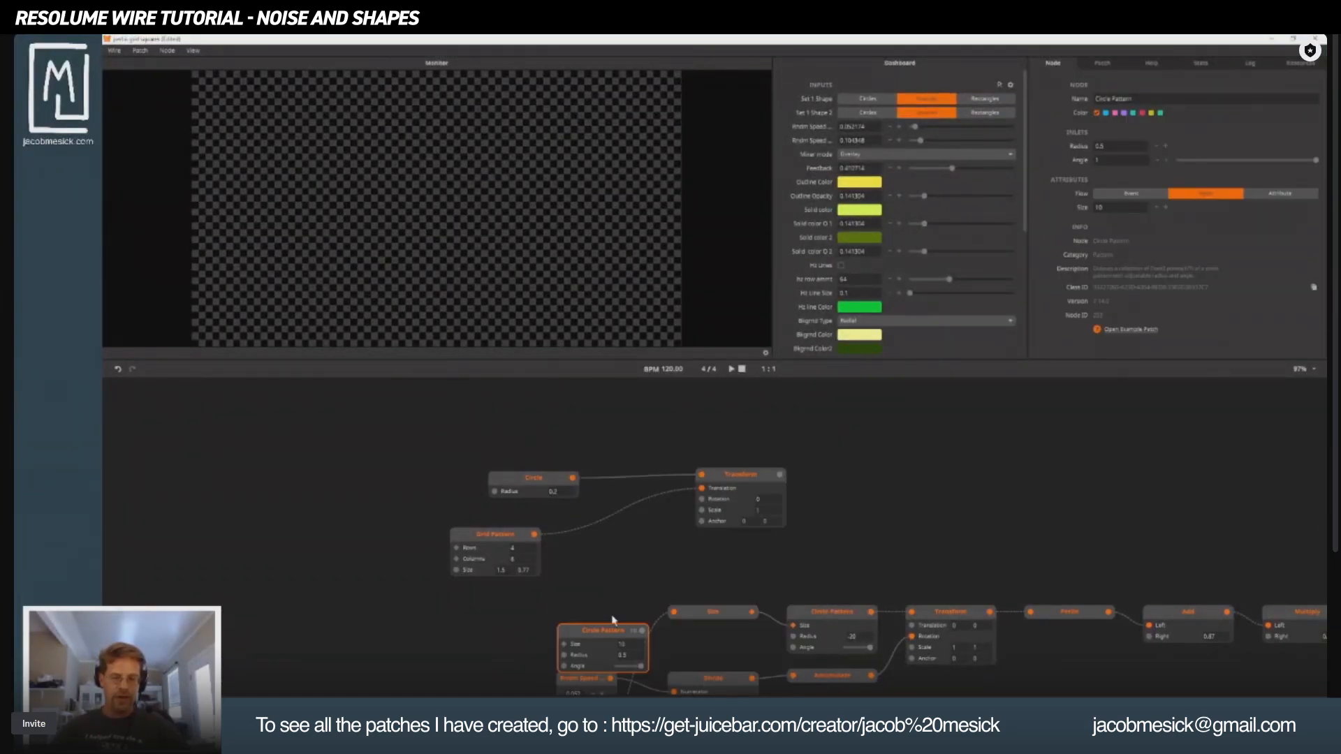
pyautogui.moveTo(610, 639); pyautogui.dragTo(702, 488)
pyautogui.click(741, 474)
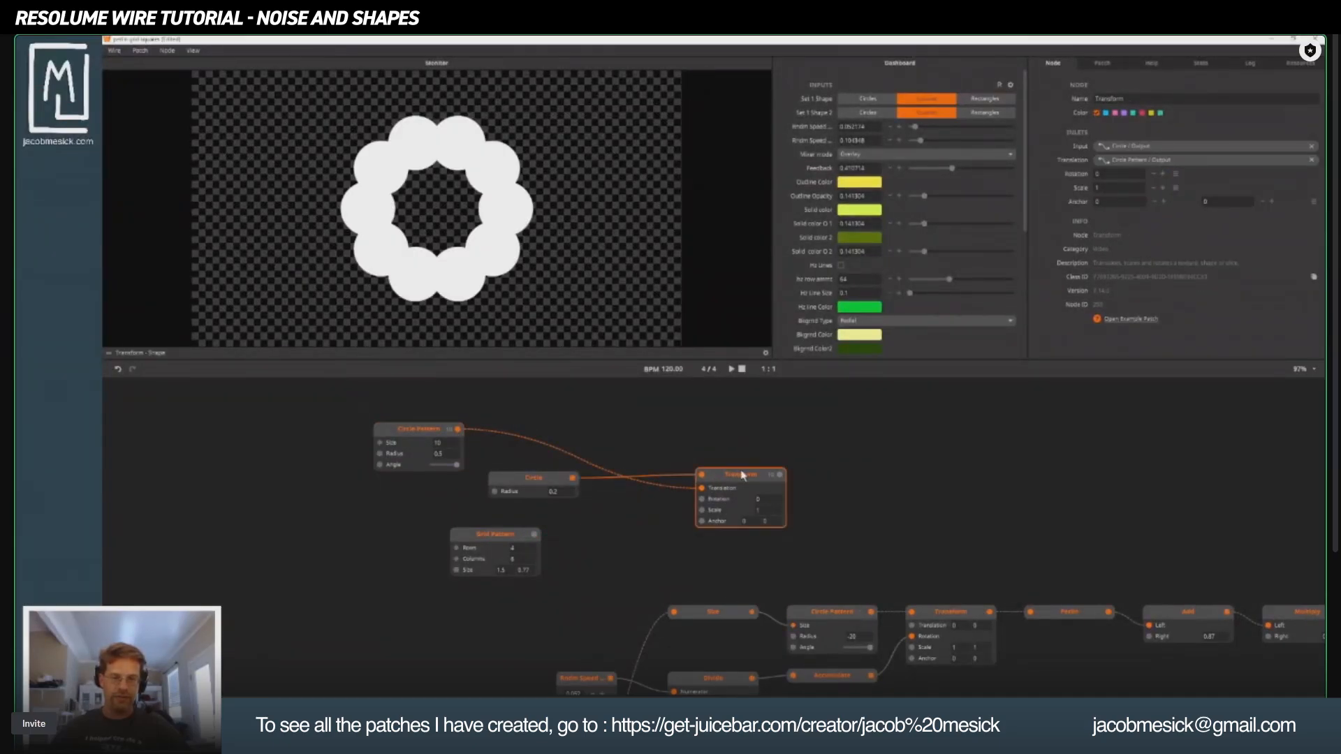
# Place the Circle Pattern below the Circle where the Grid Pattern was and set its radius to about 0.68.
pyautogui.moveTo(482, 540); pyautogui.dragTo(406, 524)
pyautogui.moveTo(430, 433); pyautogui.dragTo(562, 477)
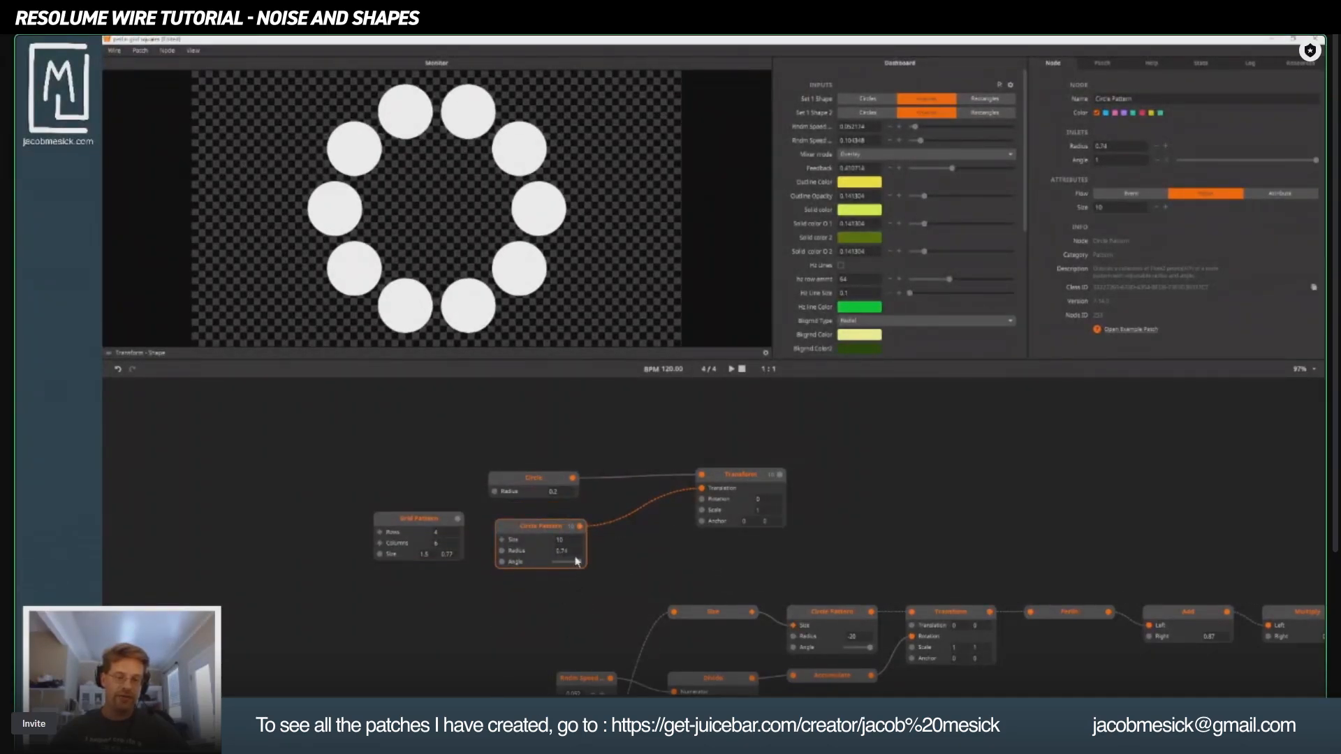
pyautogui.moveTo(577, 561)
pyautogui.mouseDown()
pyautogui.moveTo(557, 561)
pyautogui.moveTo(591, 557)
pyautogui.moveTo(557, 563)
pyautogui.moveTo(569, 563)
pyautogui.moveTo(574, 593)
pyautogui.moveTo(466, 108)
pyautogui.moveTo(564, 447)
pyautogui.moveTo(586, 585)
pyautogui.moveTo(558, 561)
pyautogui.moveTo(594, 564)
pyautogui.mouseUp()
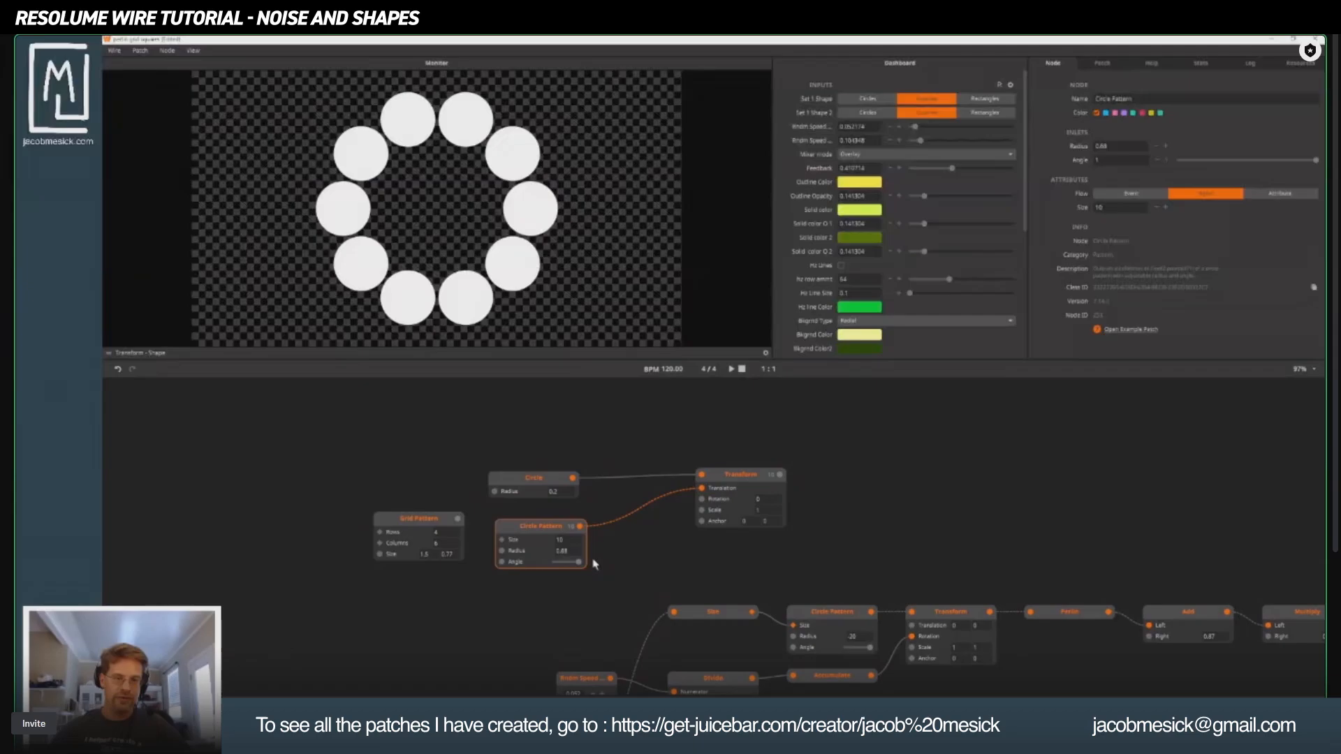
# Browse the built-in Fundamentals and Basics tutorial patches without opening one.
pyautogui.click(725, 477)
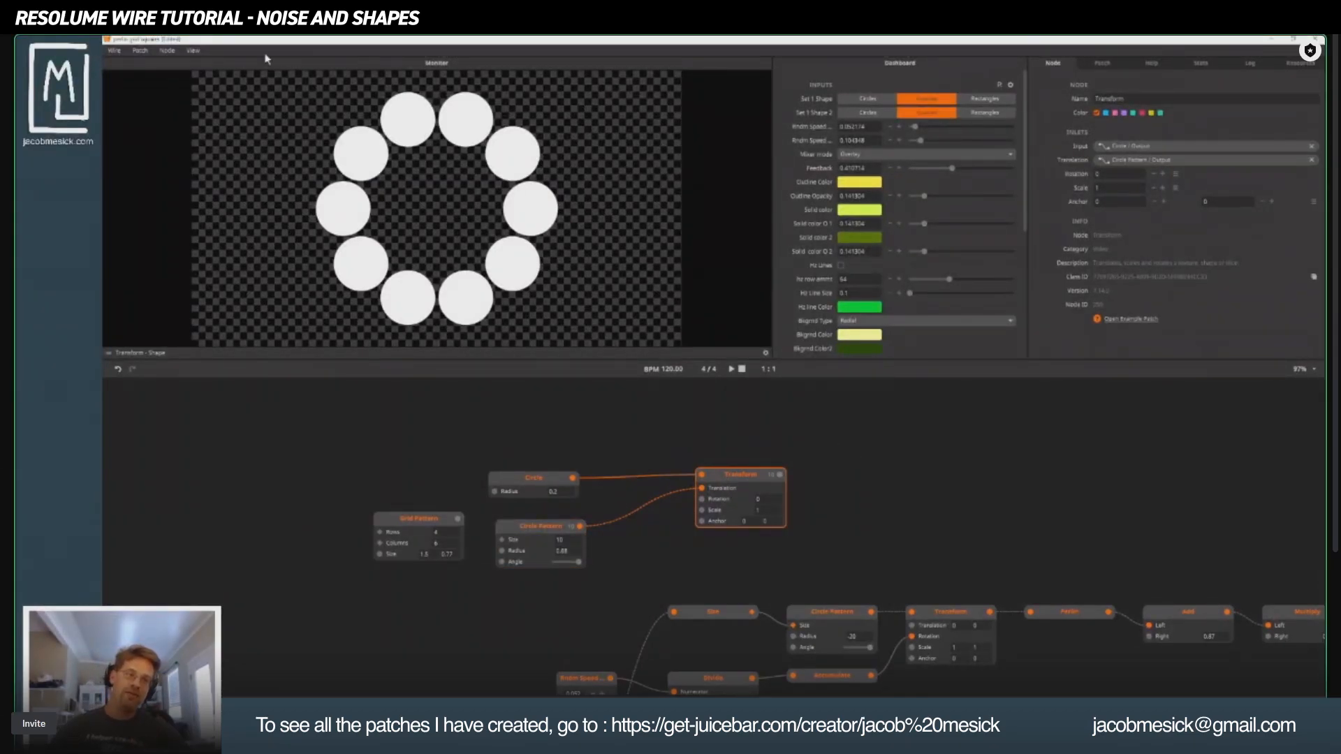
pyautogui.click(140, 50)
pyautogui.moveTo(167, 143)
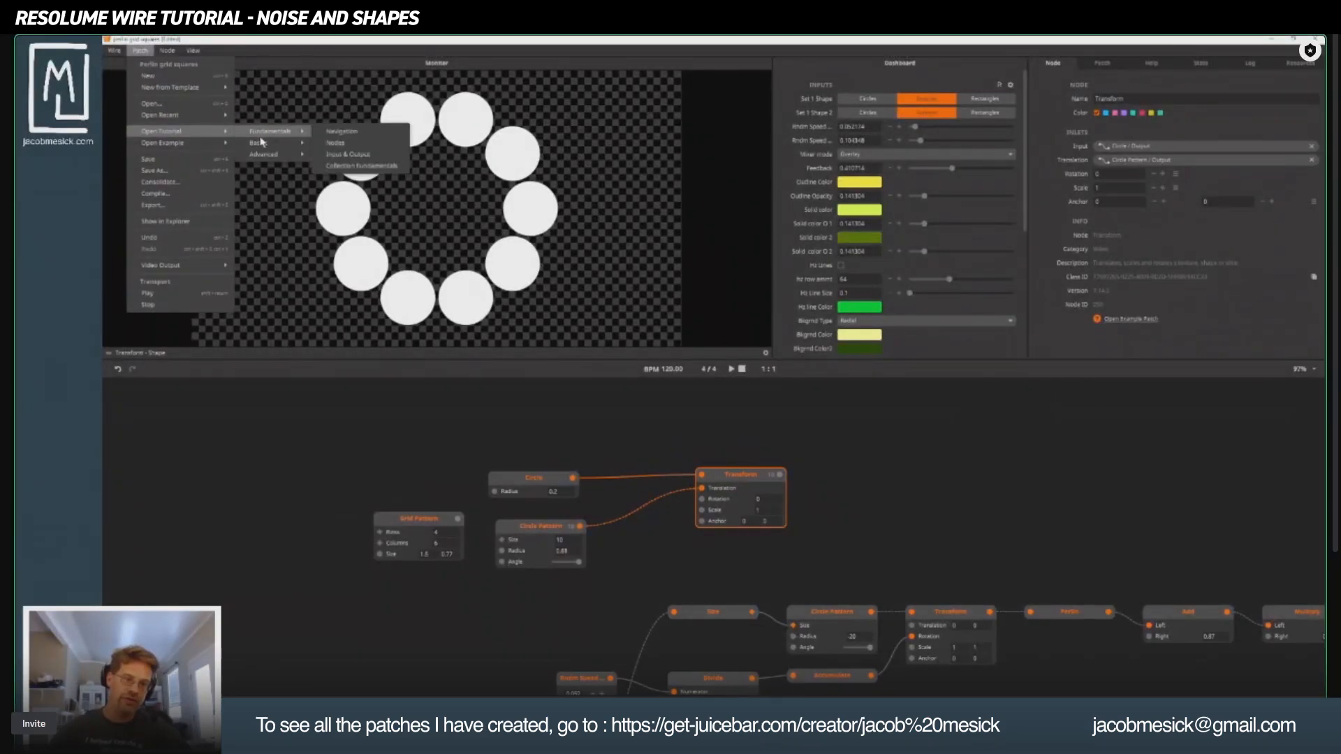
pyautogui.moveTo(267, 145)
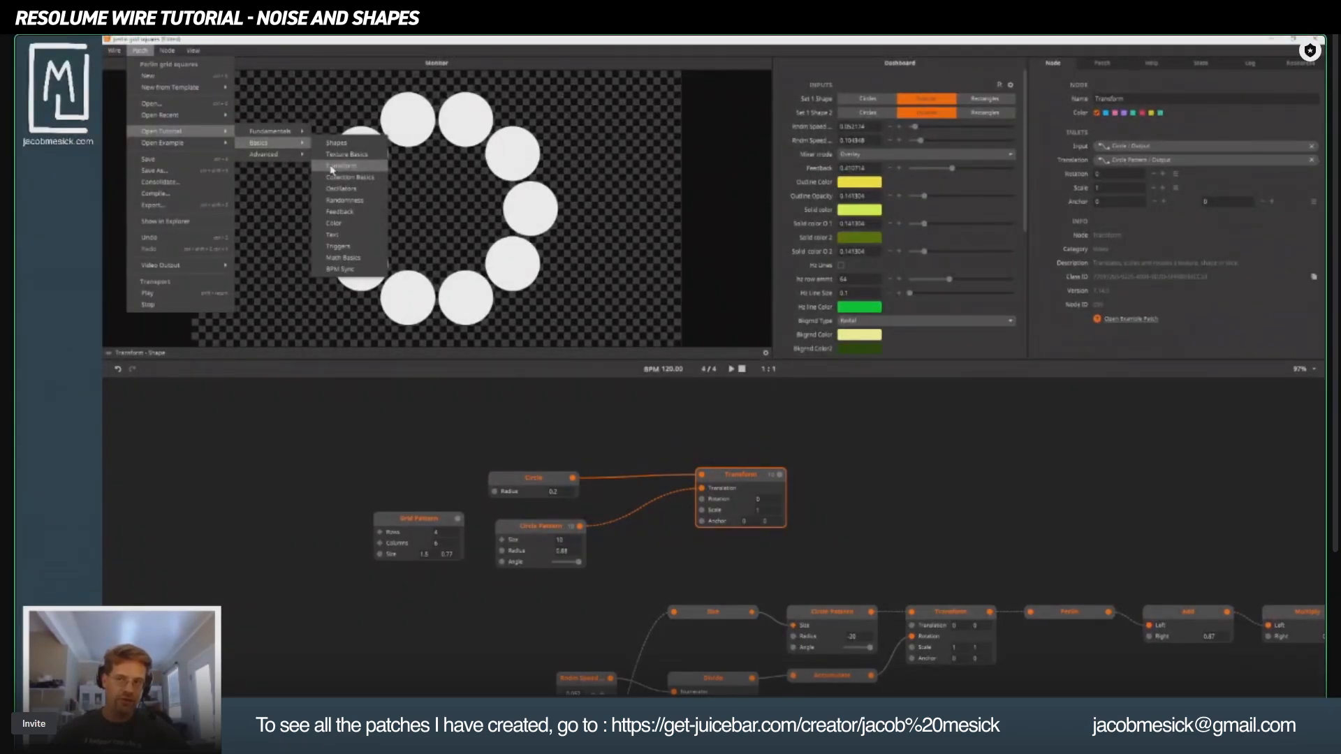
pyautogui.click(315, 460)
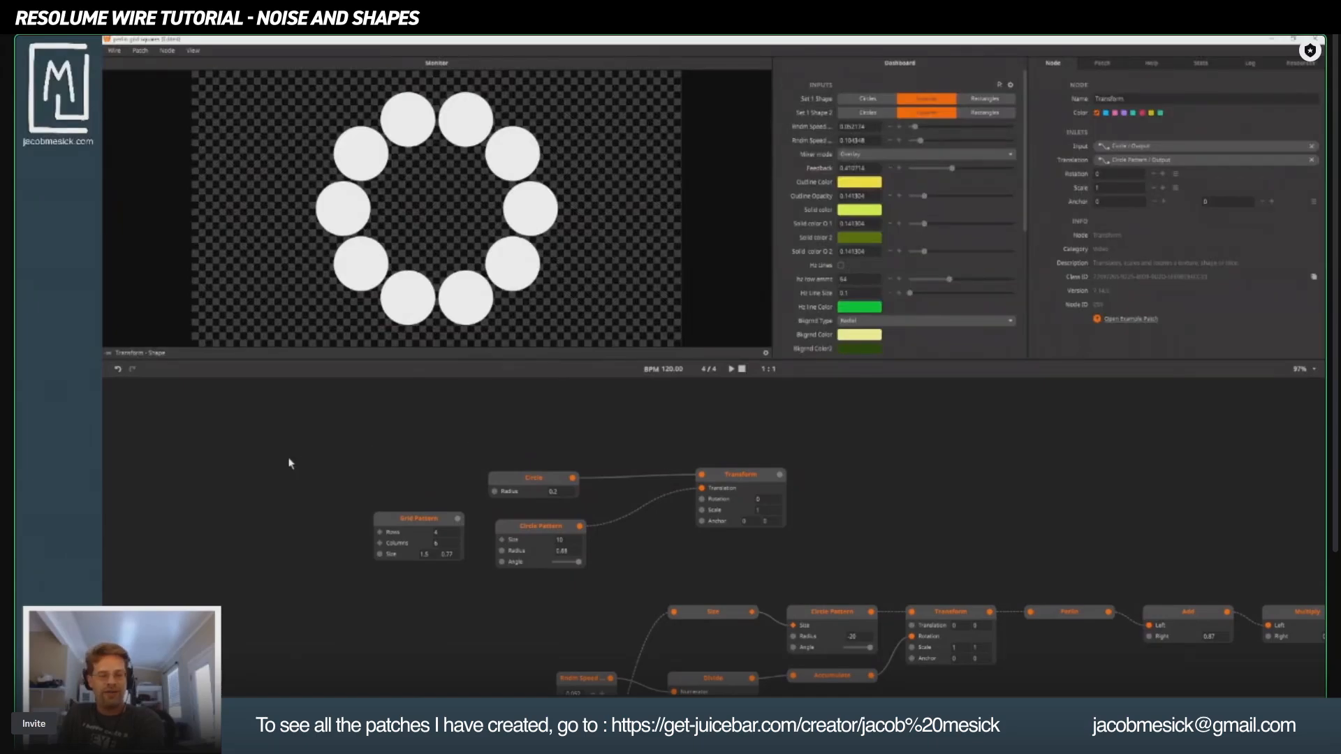
pyautogui.click(723, 481)
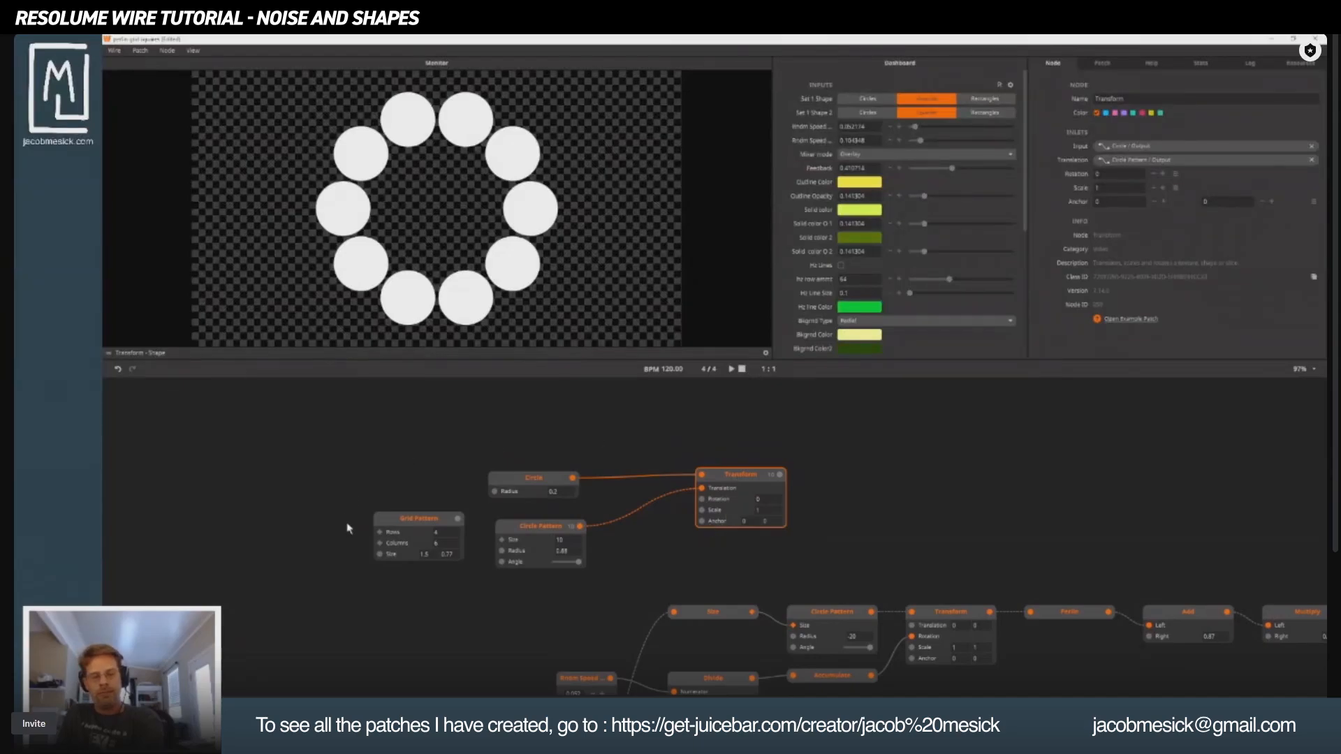
# Delete the demonstration Circle, Grid Pattern, Circle Pattern and Transform nodes above the main chain.
pyautogui.moveTo(339, 438); pyautogui.dragTo(771, 572)
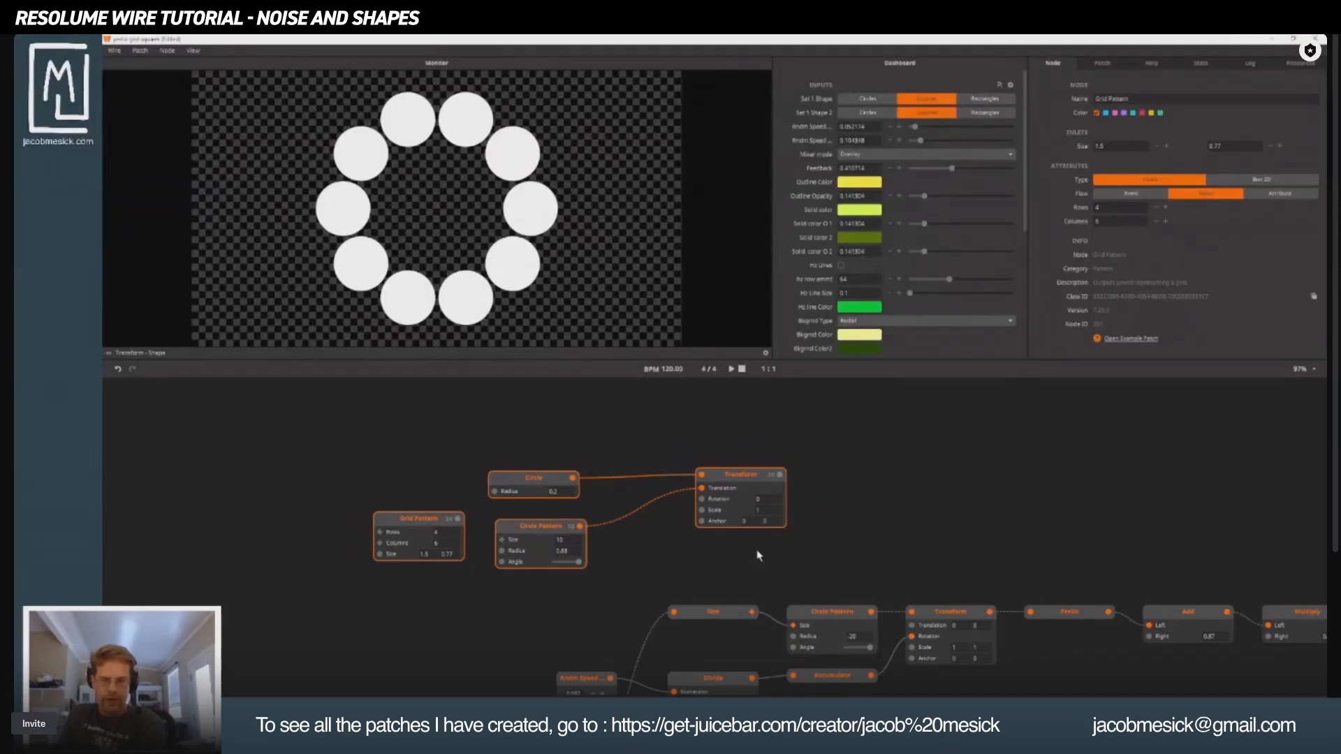
pyautogui.press('Delete')
# Inspect the original chain from the Grid Pattern's output values through Size, Circle Pattern and Transform to the Perlin node.
pyautogui.moveTo(653, 517); pyautogui.dragTo(463, 345)
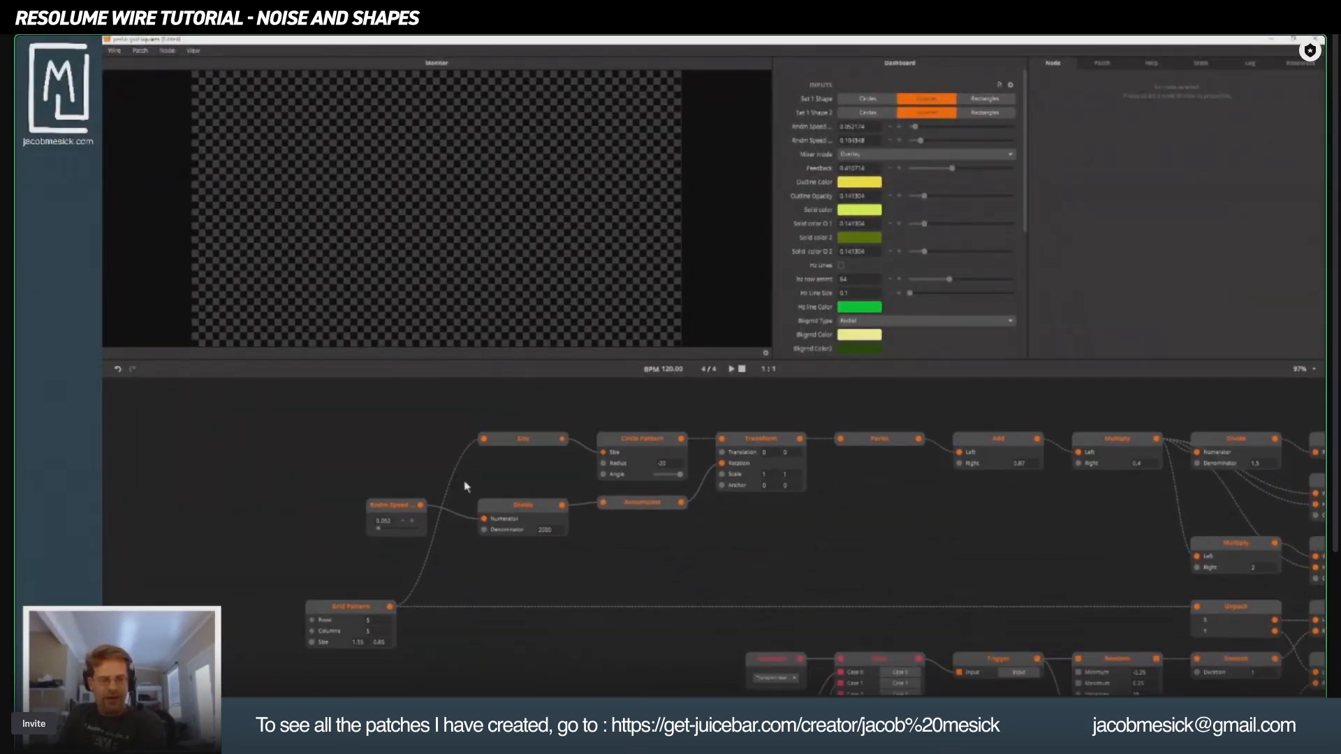
pyautogui.click(344, 608)
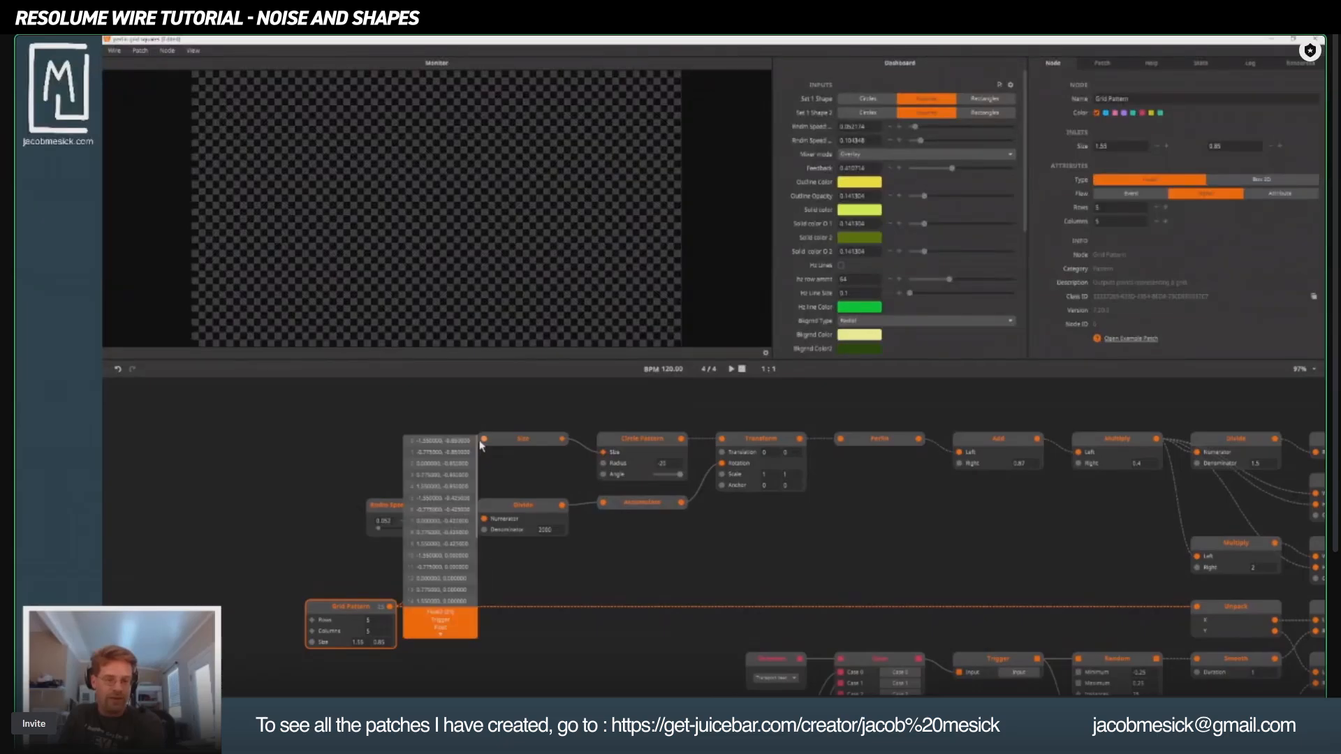
pyautogui.moveTo(563, 444)
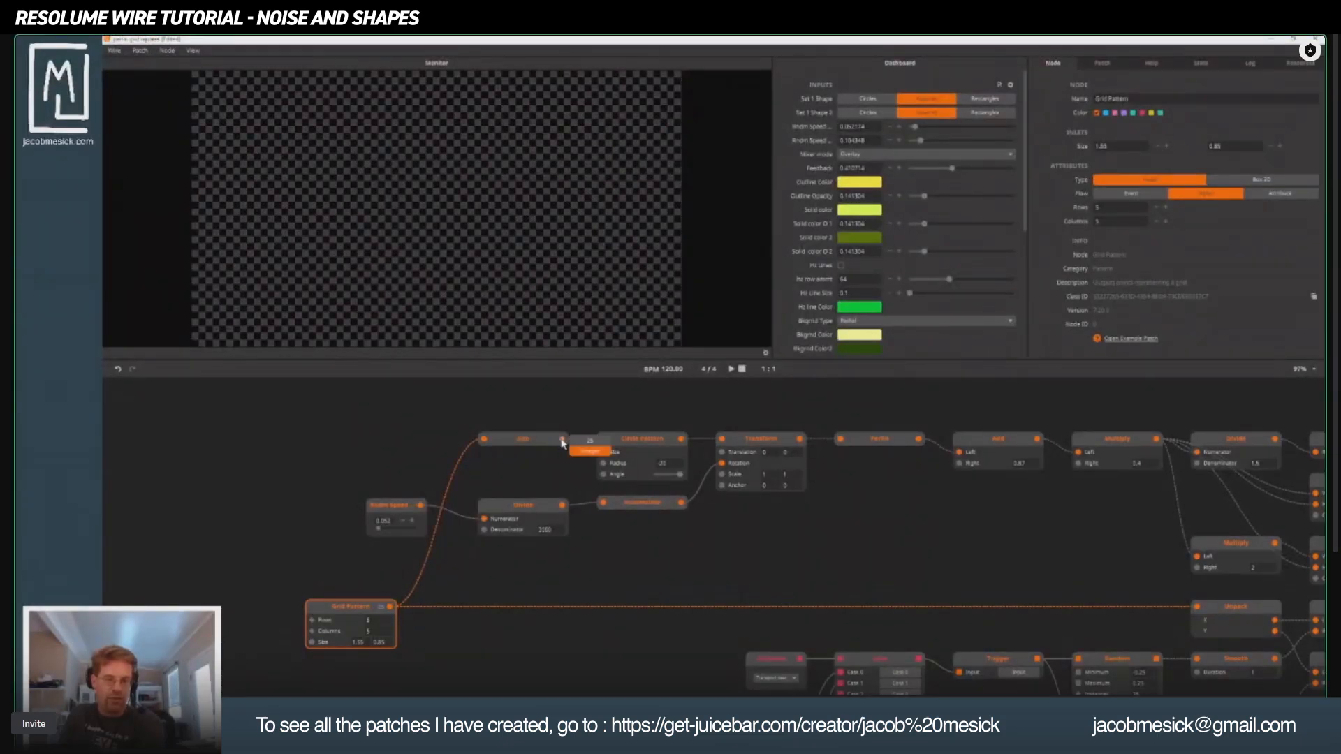
pyautogui.click(646, 444)
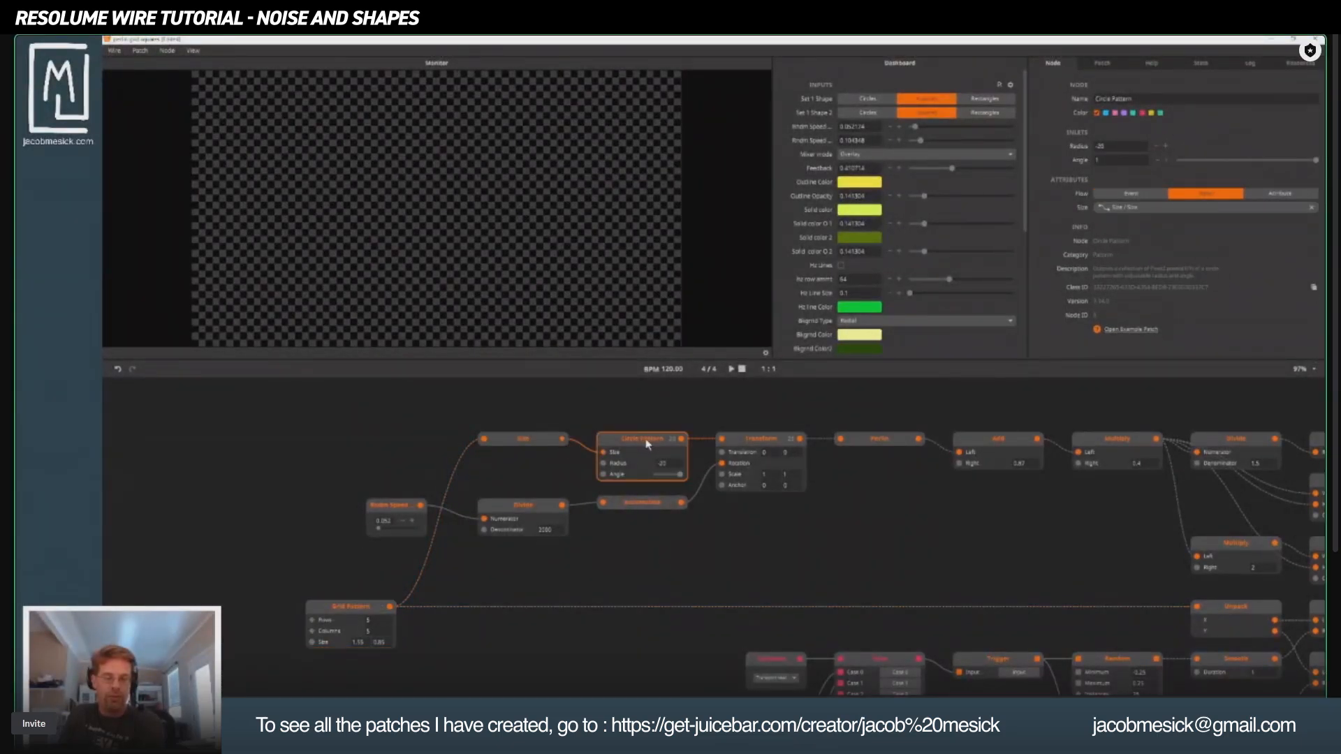
pyautogui.moveTo(682, 456); pyautogui.dragTo(525, 478)
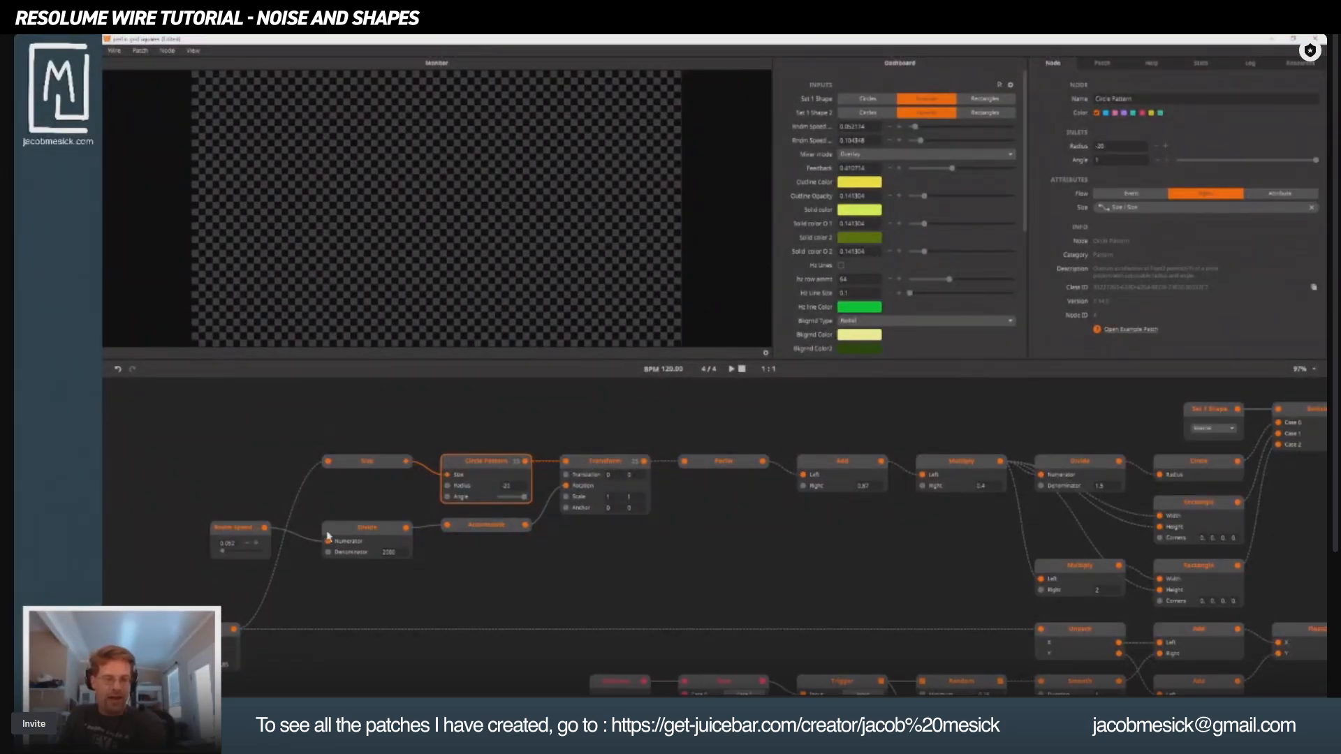
pyautogui.click(596, 464)
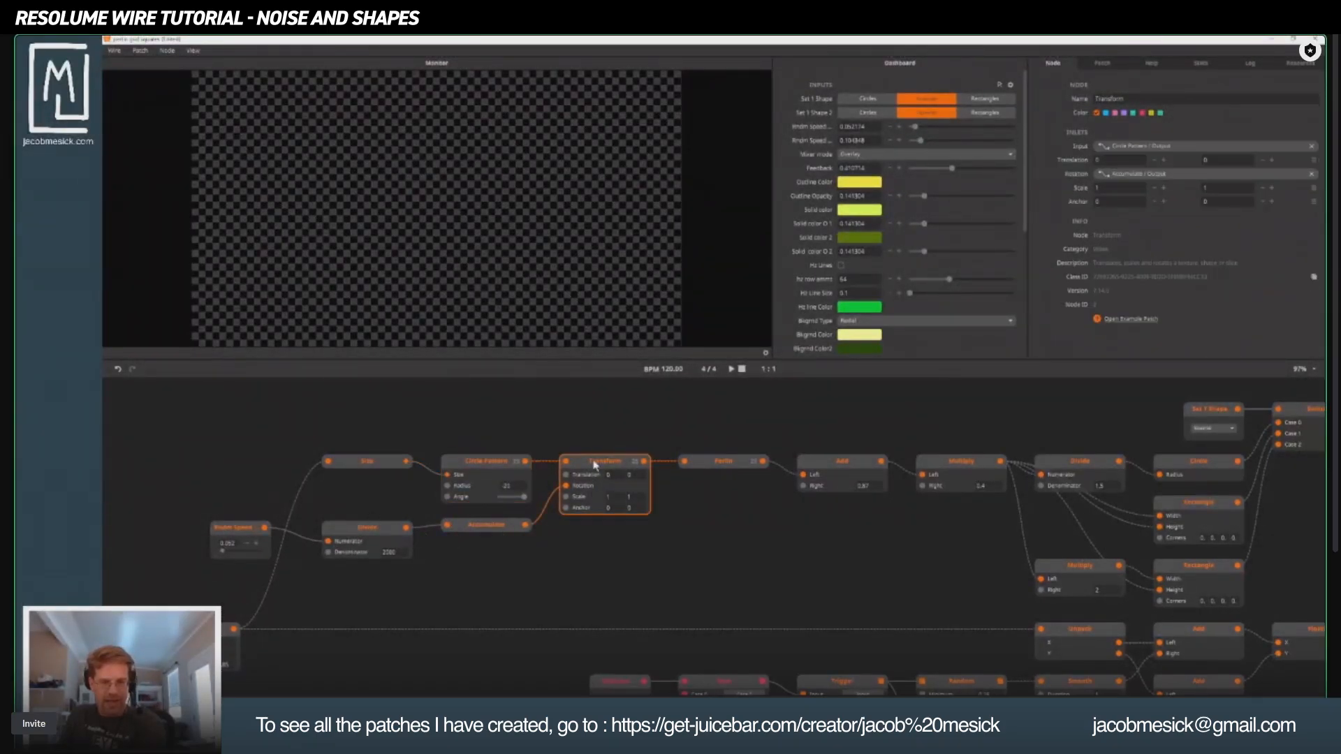
pyautogui.click(738, 465)
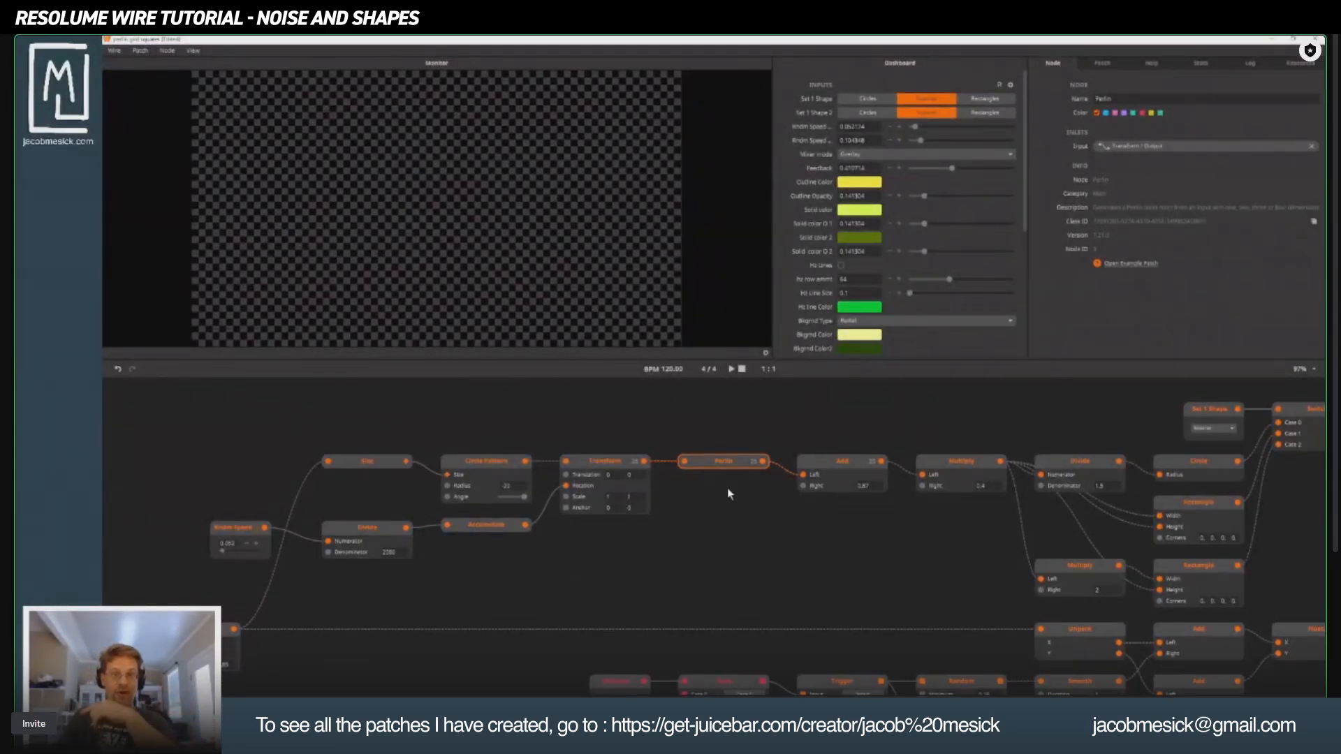
# Add a Fractal Noise node in the free space above the Transform and switch its algorithm to Perlin Noise.
pyautogui.doubleClick(634, 417)
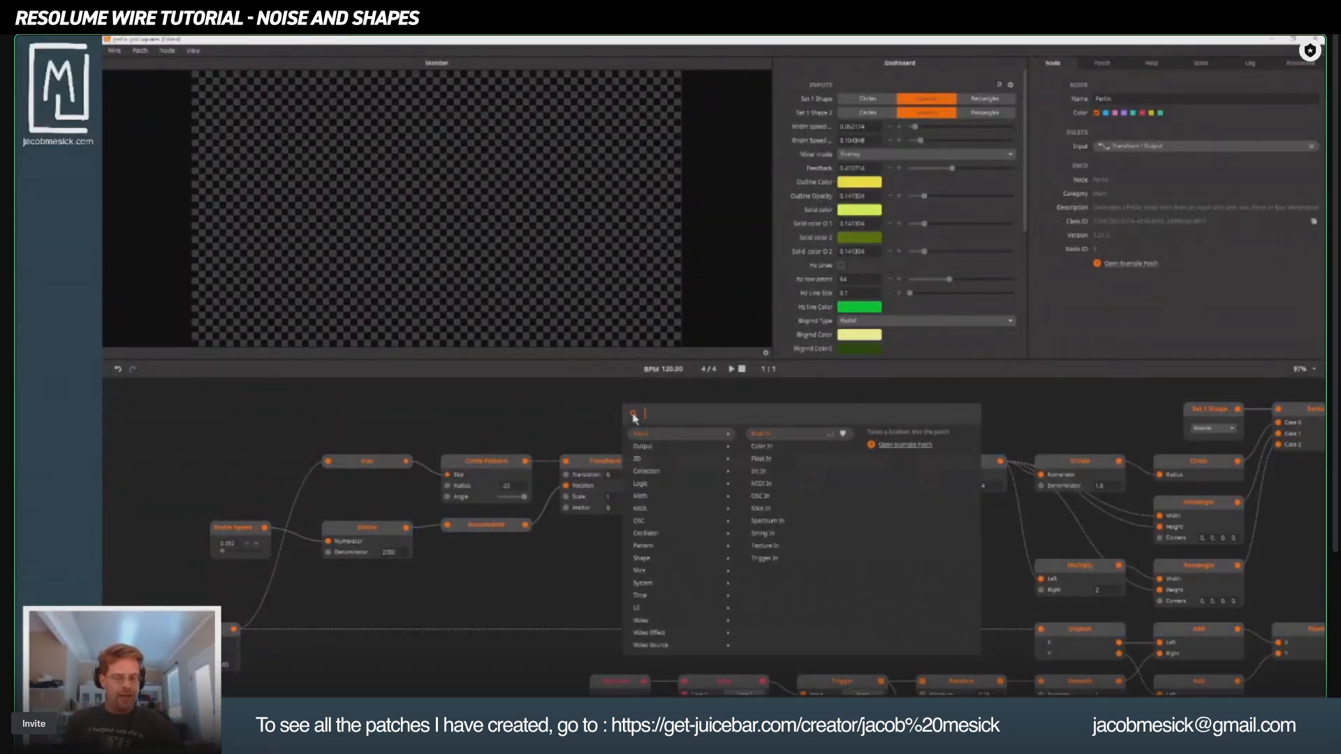
pyautogui.write('fr')
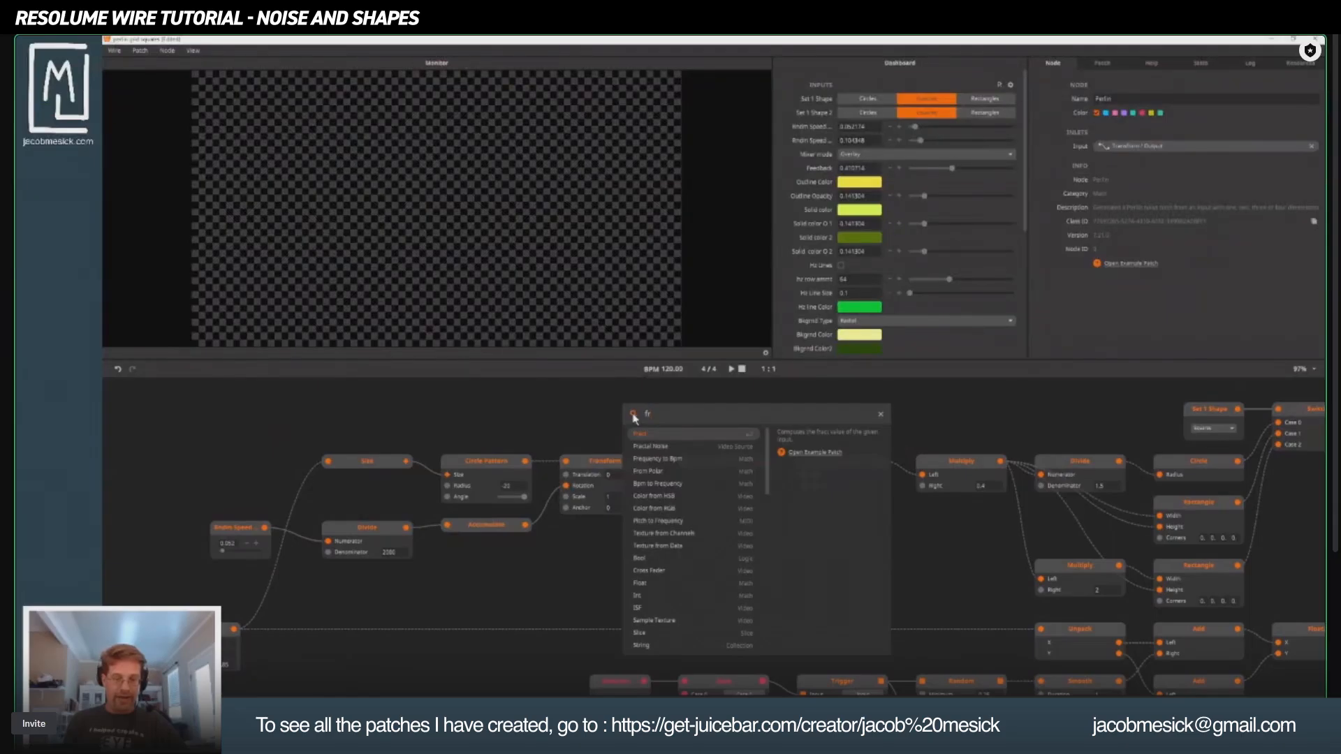
pyautogui.click(650, 446)
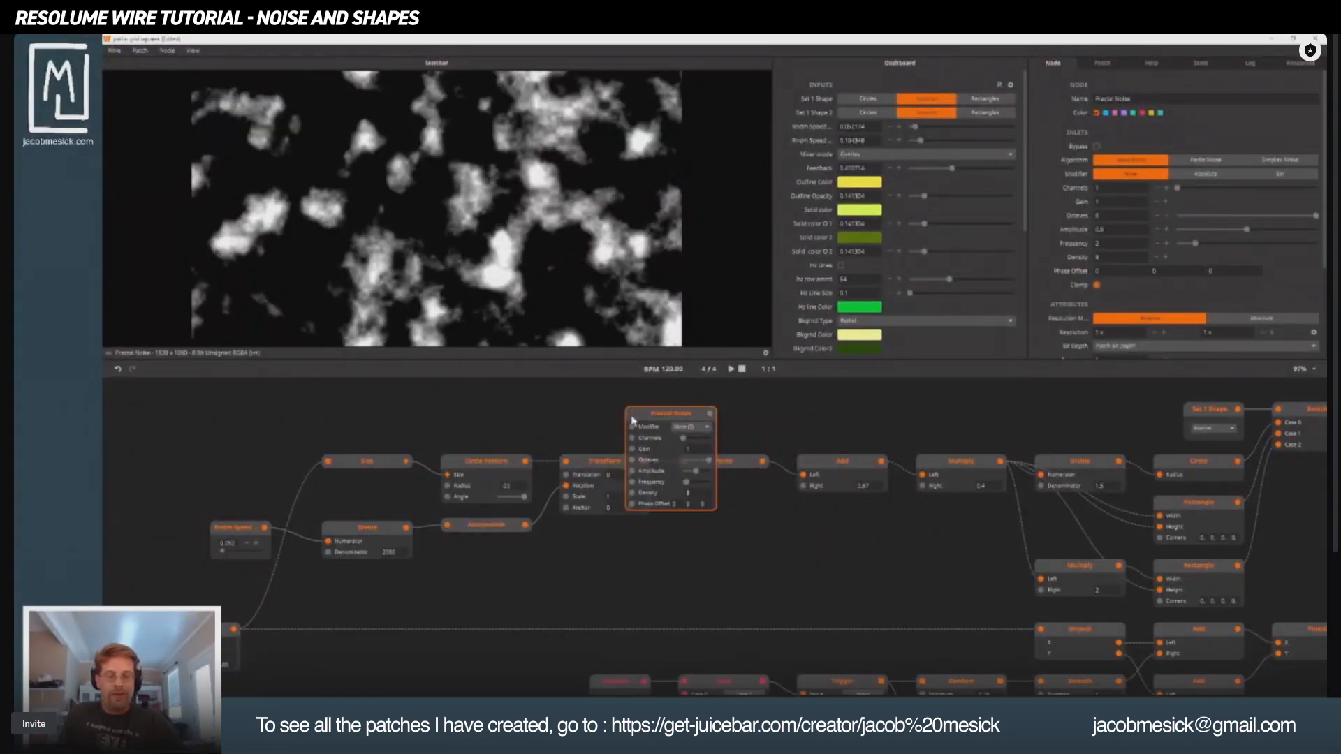
pyautogui.moveTo(622, 412); pyautogui.dragTo(531, 341)
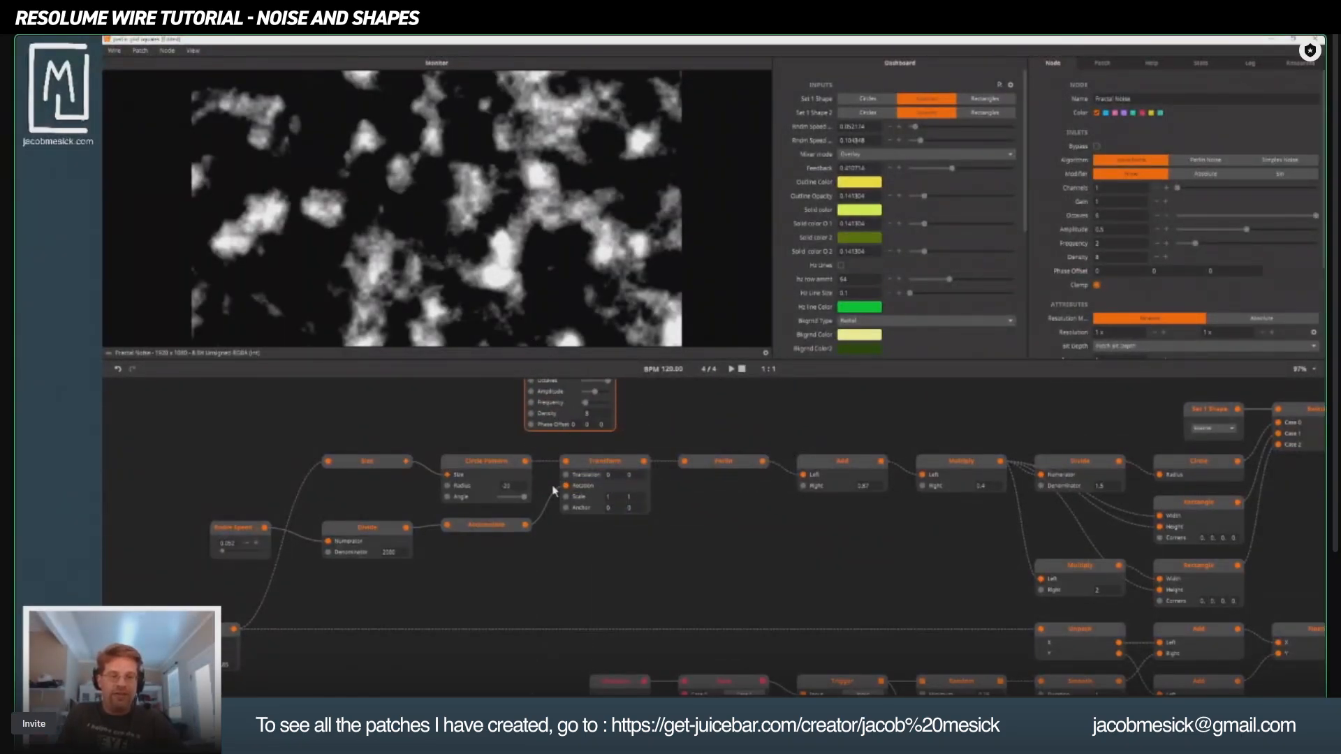
pyautogui.moveTo(558, 458); pyautogui.dragTo(542, 578)
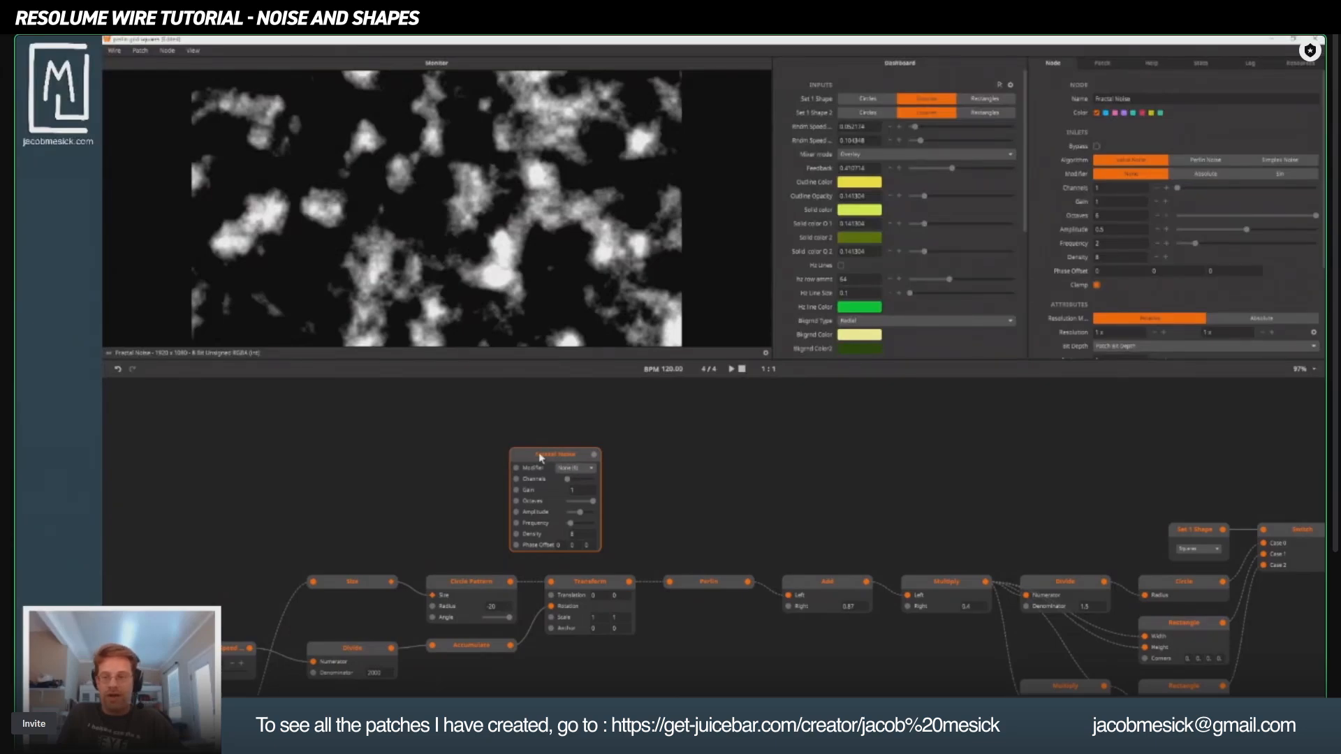
pyautogui.click(1205, 160)
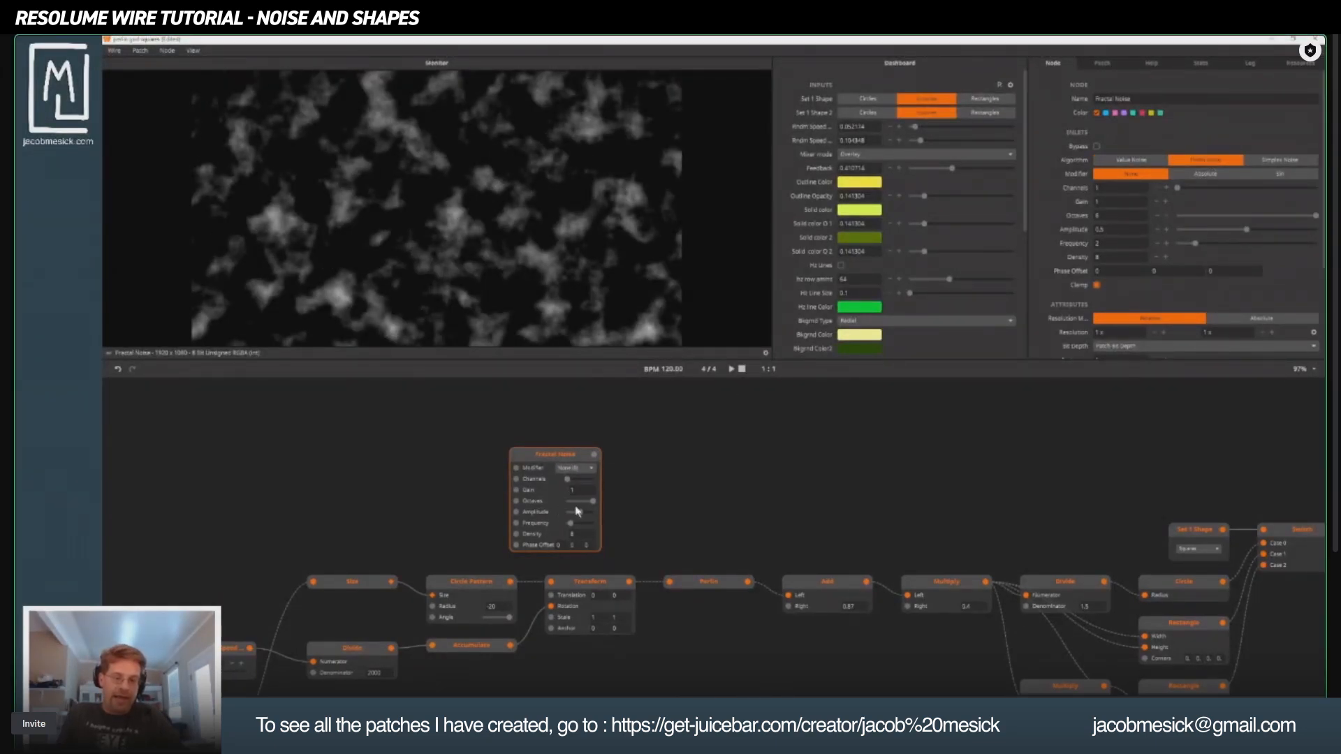
# Raise the Fractal Noise gain, lower its octaves, and set frequency to 1.1, amplitude to about 0.21 and density to about 22.2.
pyautogui.moveTo(576, 490); pyautogui.dragTo(574, 424)
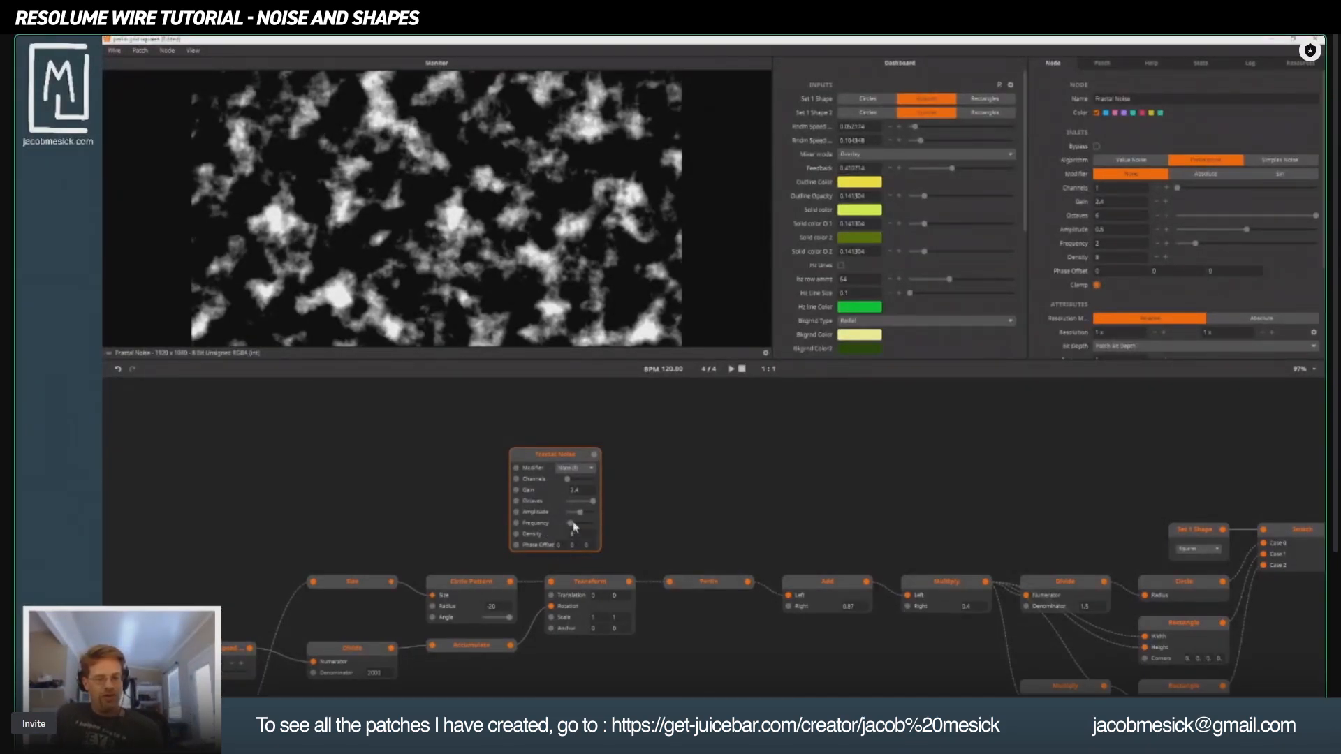
pyautogui.moveTo(574, 527); pyautogui.dragTo(565, 525)
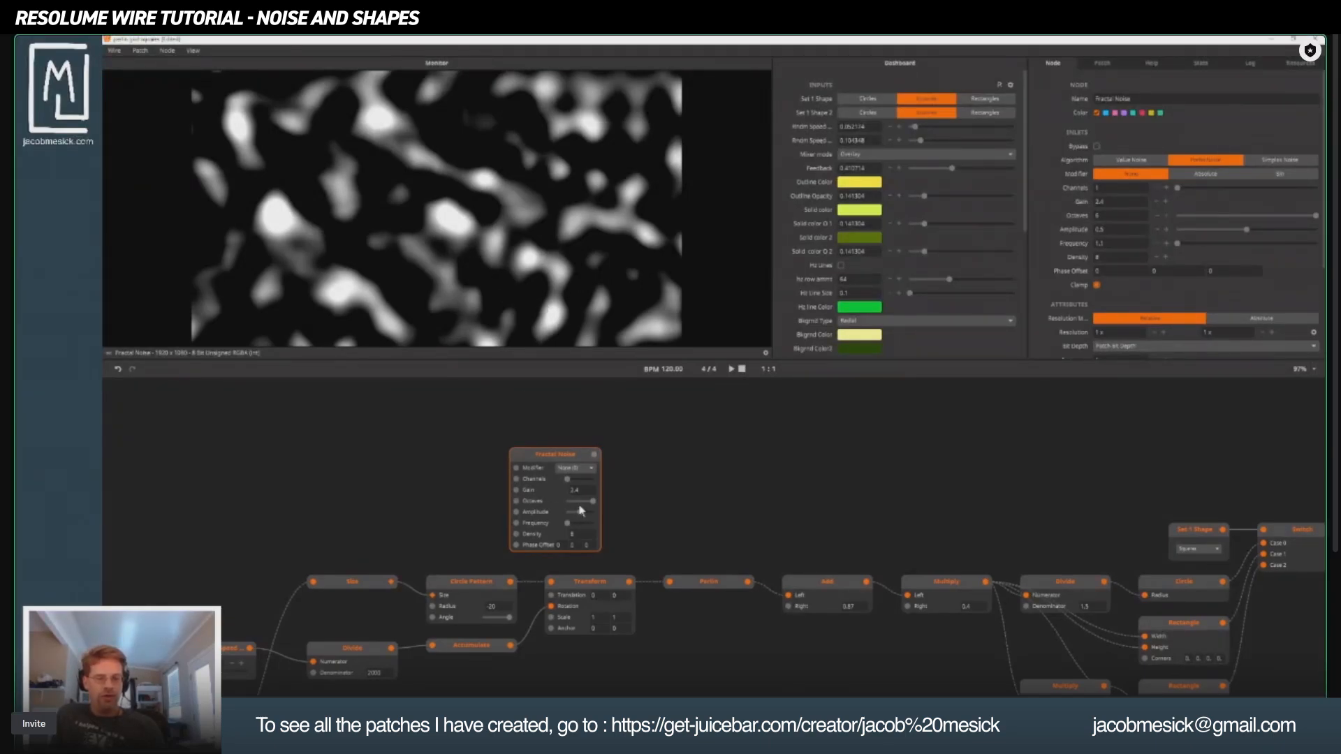
pyautogui.moveTo(585, 516)
pyautogui.mouseDown()
pyautogui.moveTo(568, 517)
pyautogui.moveTo(609, 517)
pyautogui.moveTo(559, 512)
pyautogui.mouseUp()
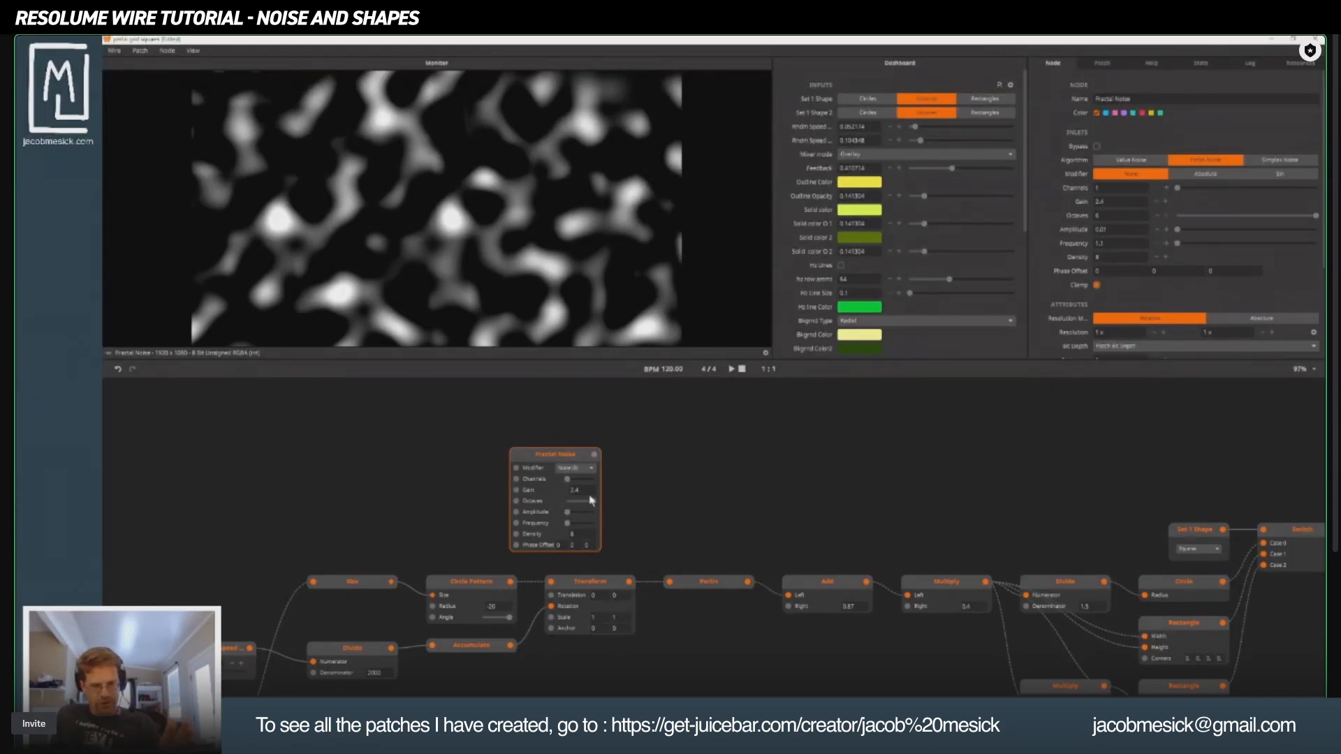
pyautogui.moveTo(596, 505); pyautogui.dragTo(537, 397)
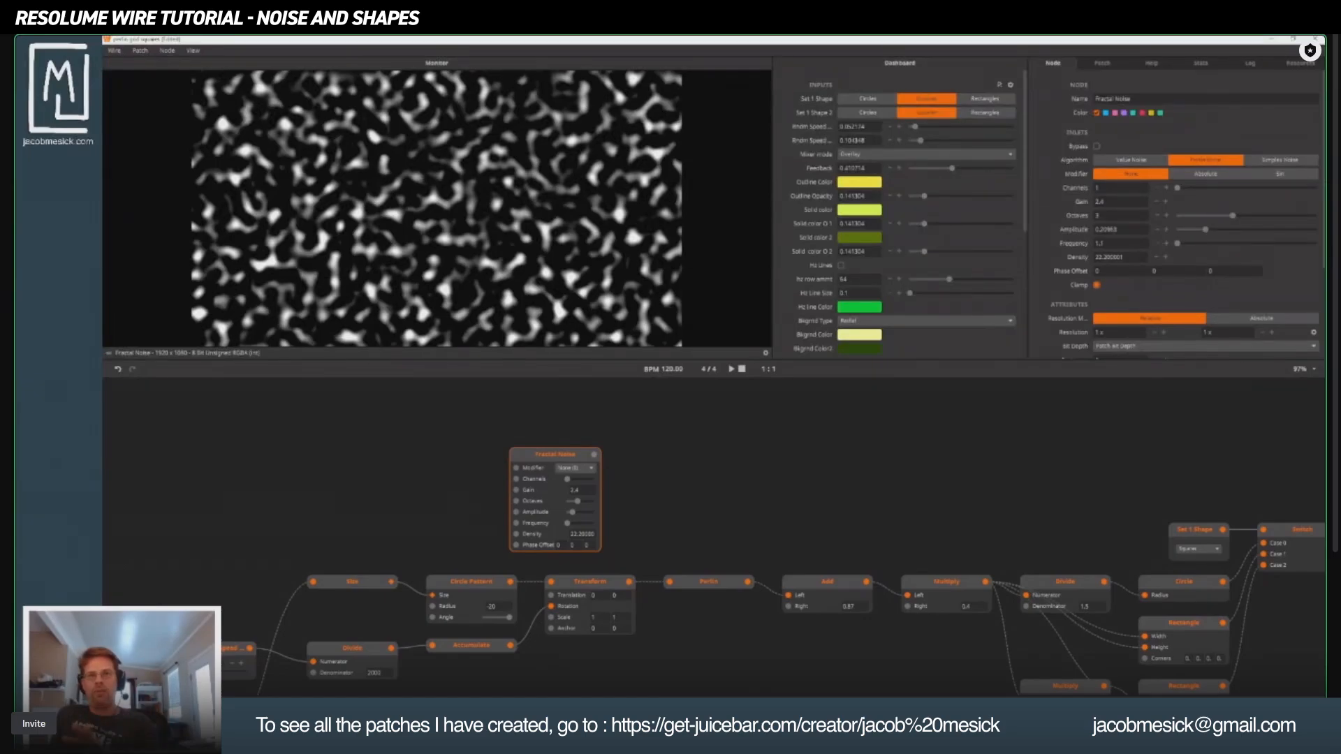
# Reduce the Fractal Noise density to 2 and increase its first Phase Offset value.
pyautogui.doubleClick(577, 534)
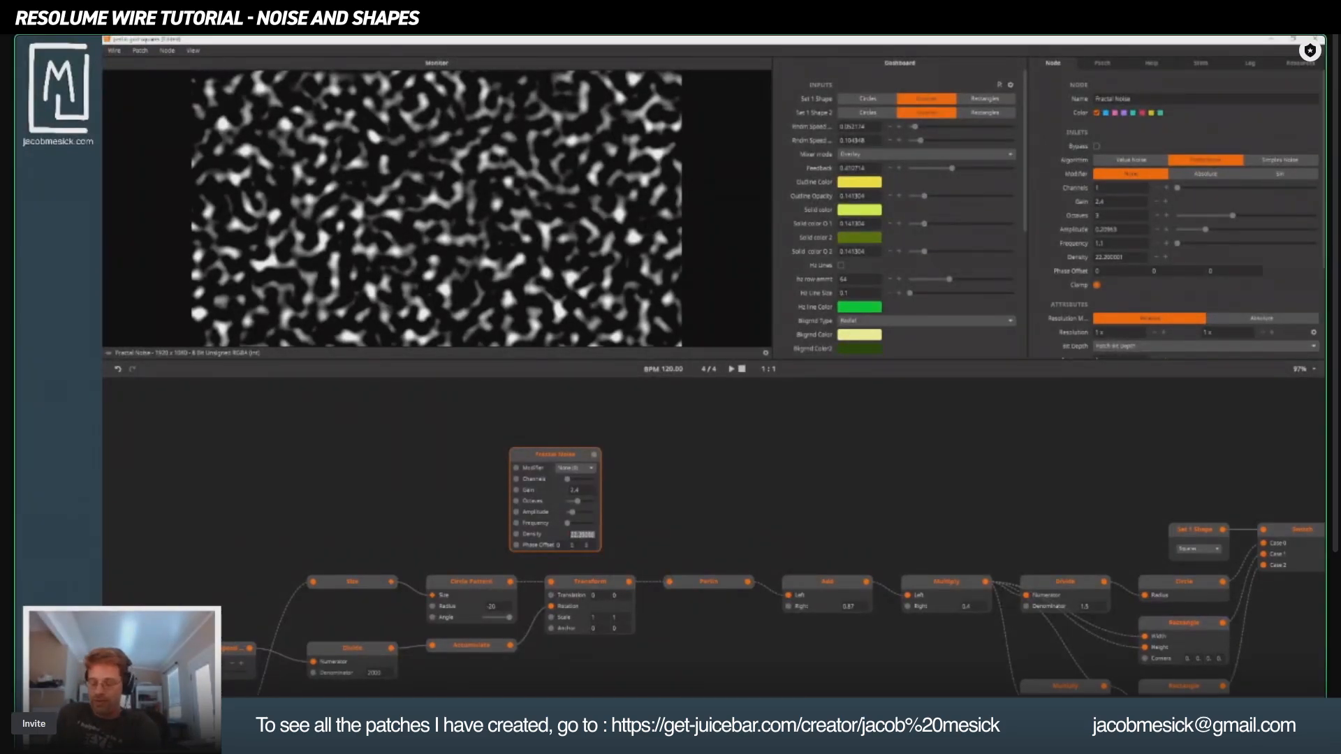
pyautogui.press('BackSpace')
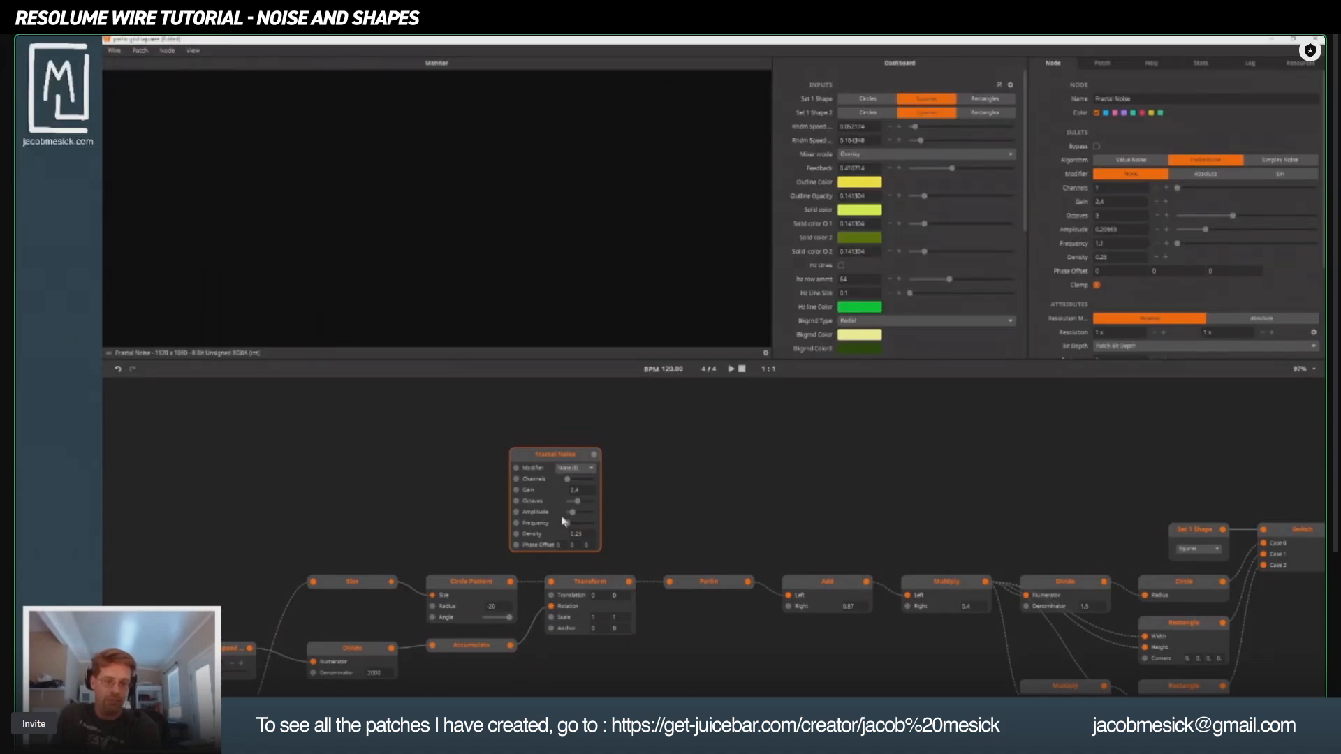
pyautogui.moveTo(578, 529); pyautogui.dragTo(482, 42)
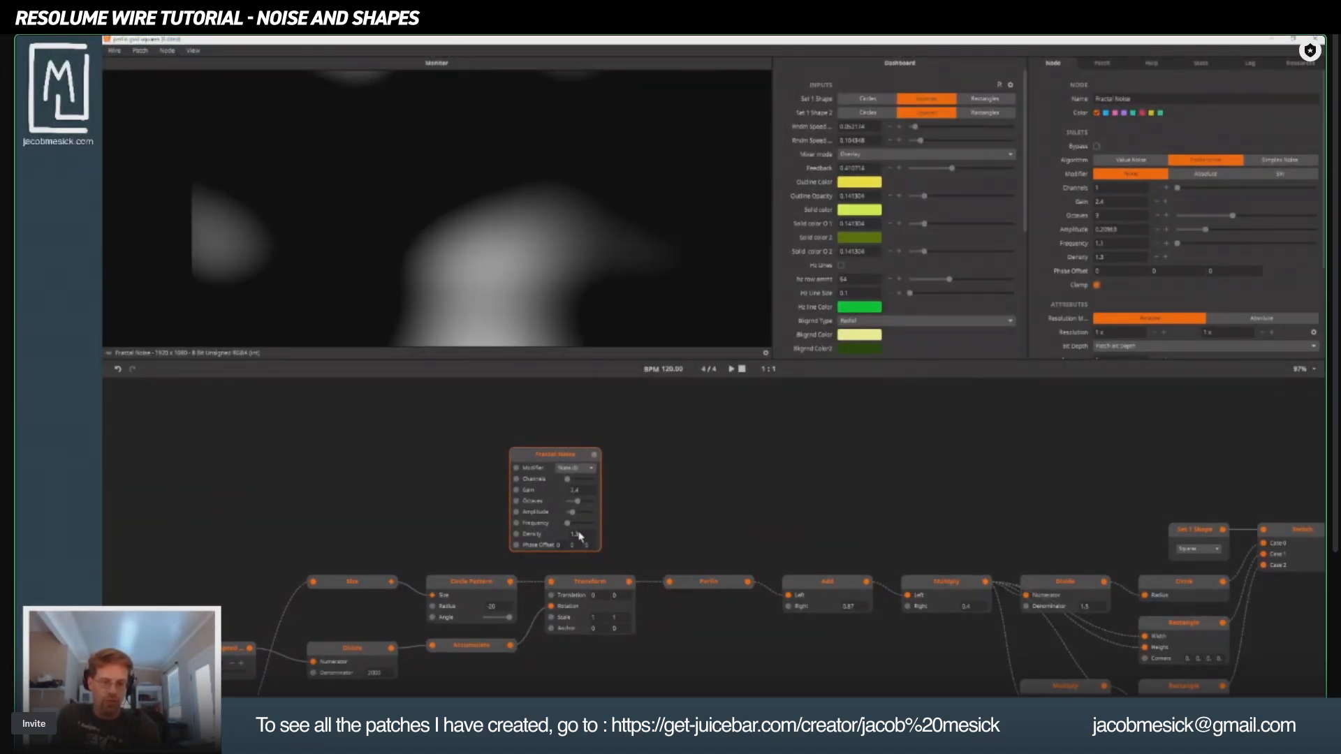
pyautogui.moveTo(578, 535); pyautogui.dragTo(570, 501)
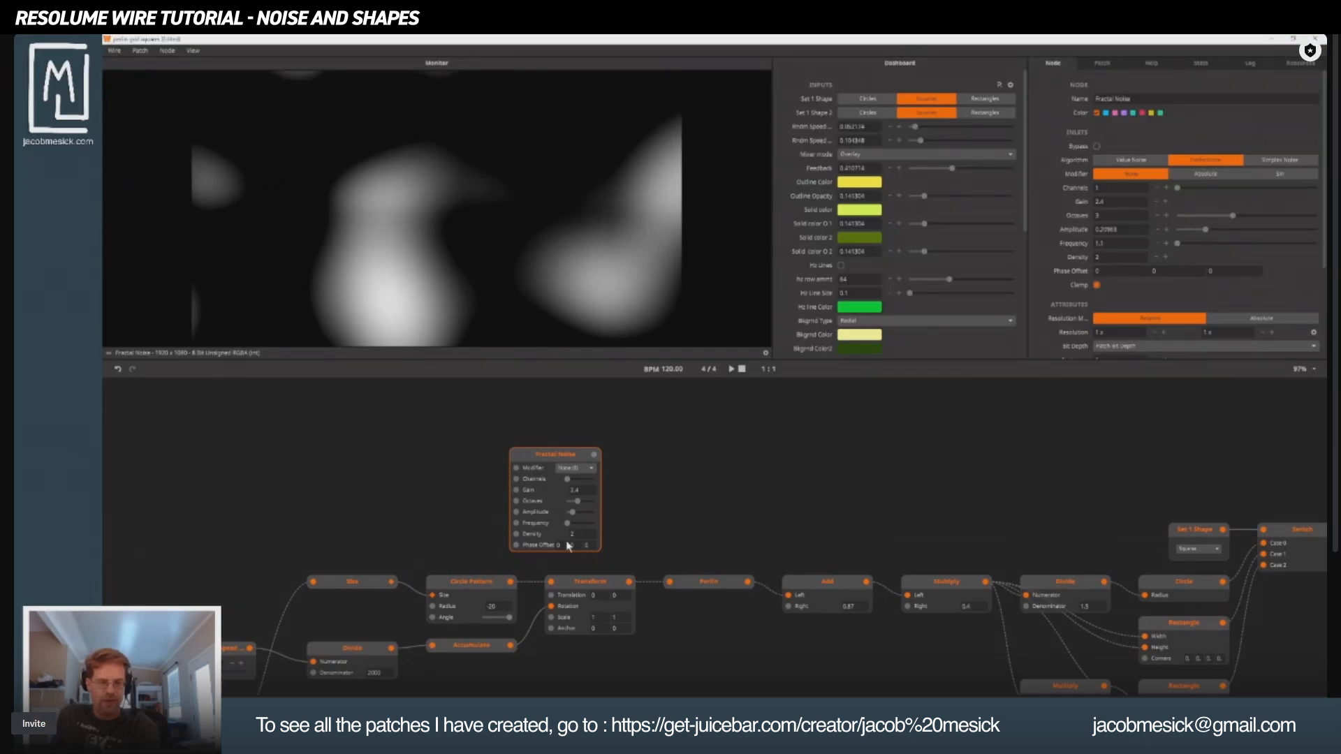
pyautogui.moveTo(553, 548); pyautogui.dragTo(462, 393)
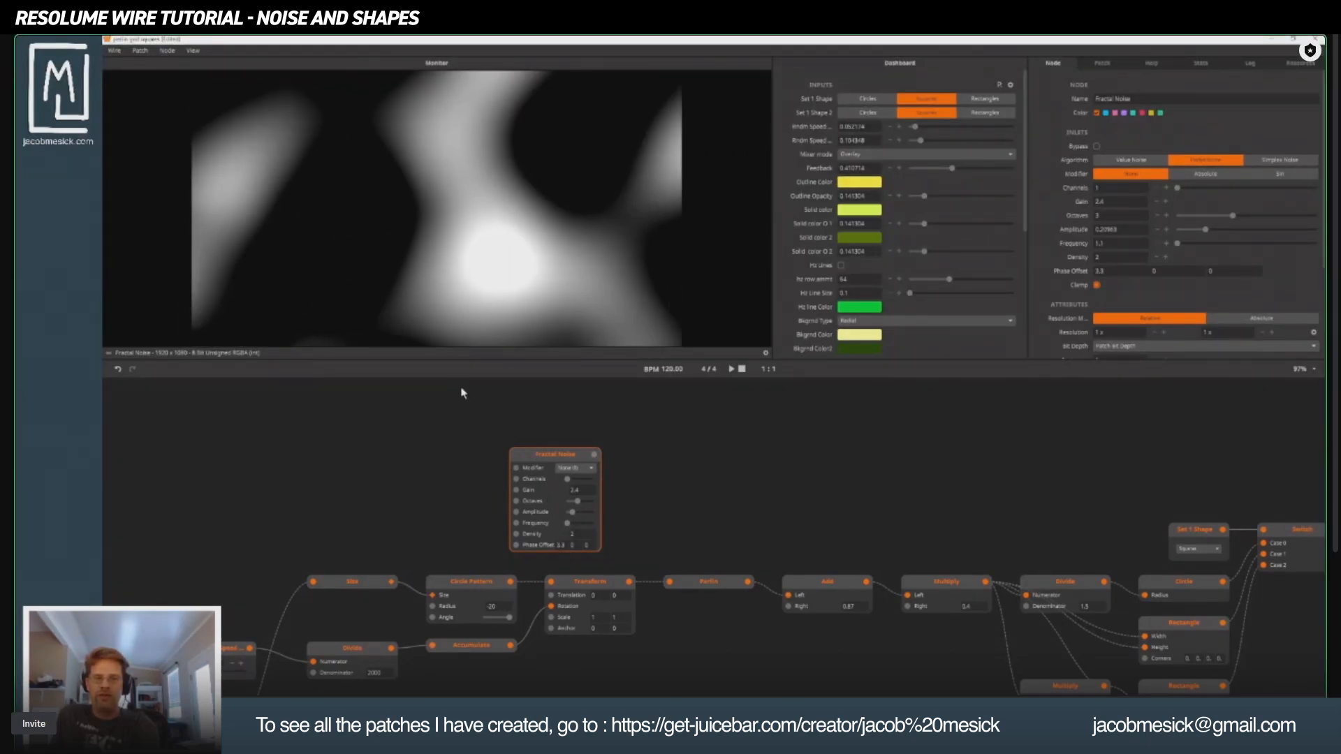
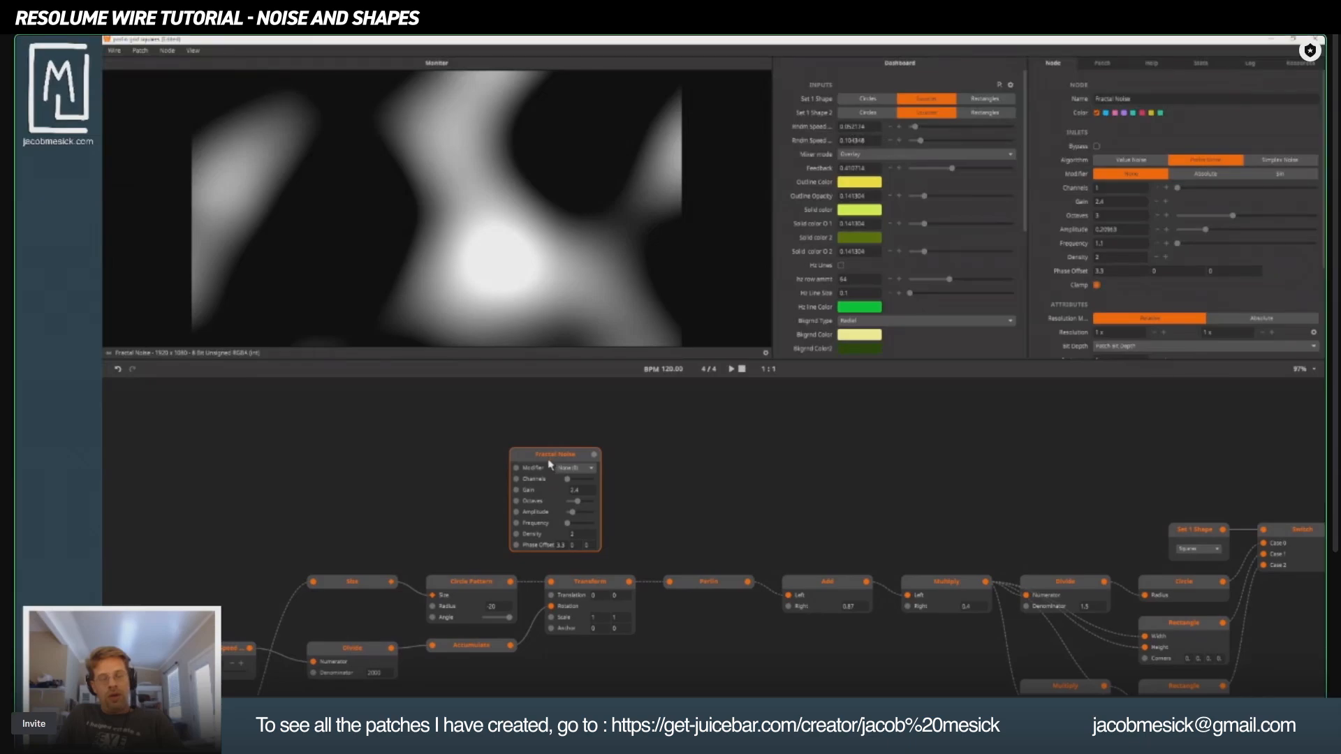
# Delete the Fractal Noise node.
pyautogui.moveTo(551, 458); pyautogui.dragTo(660, 443)
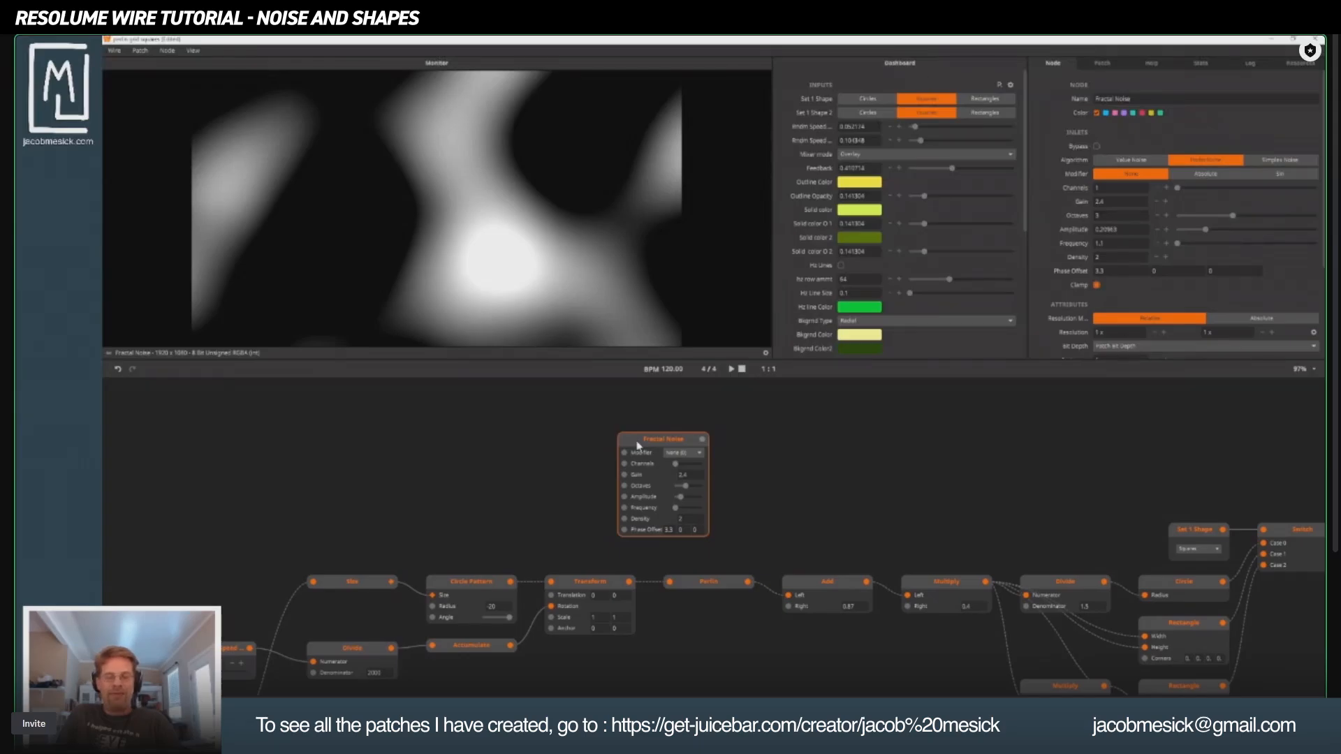
pyautogui.press('Delete')
# Inspect the Perlin node's output values and the settings of the Add node it feeds.
pyautogui.moveTo(757, 554); pyautogui.dragTo(496, 443)
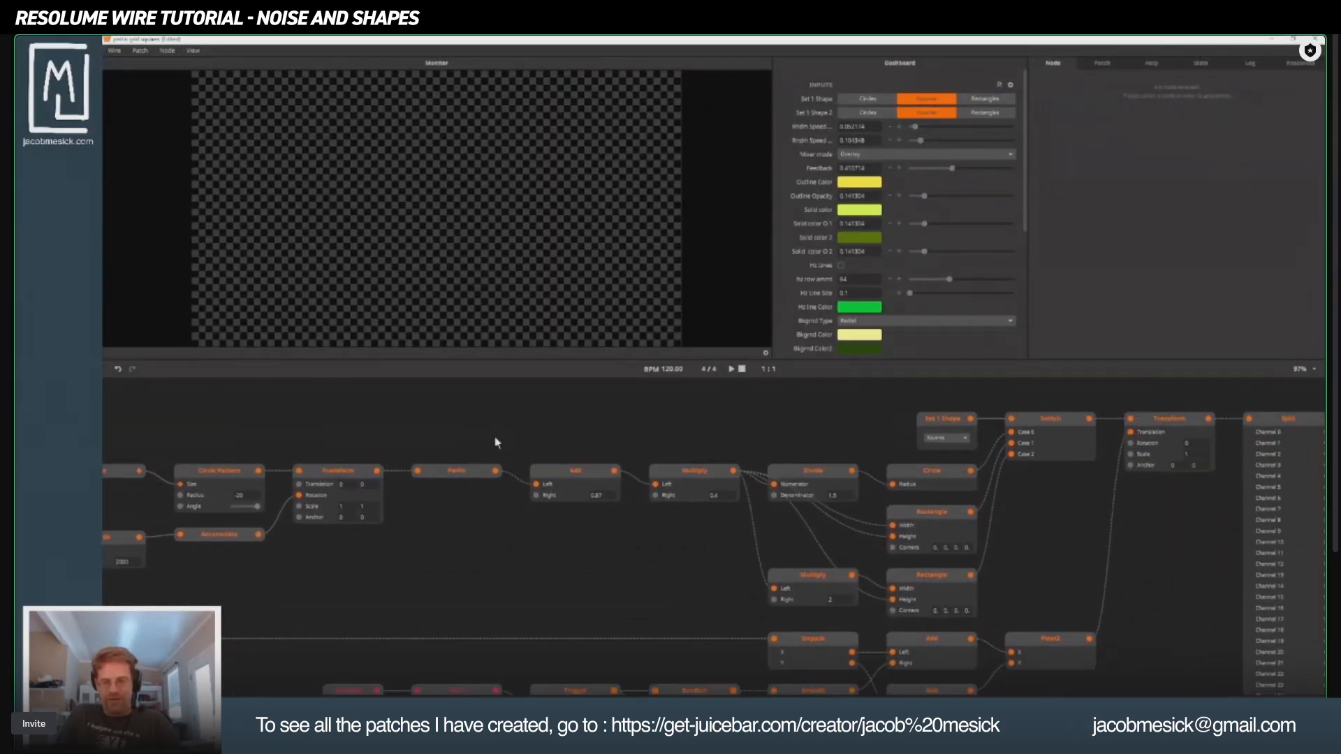
pyautogui.click(472, 471)
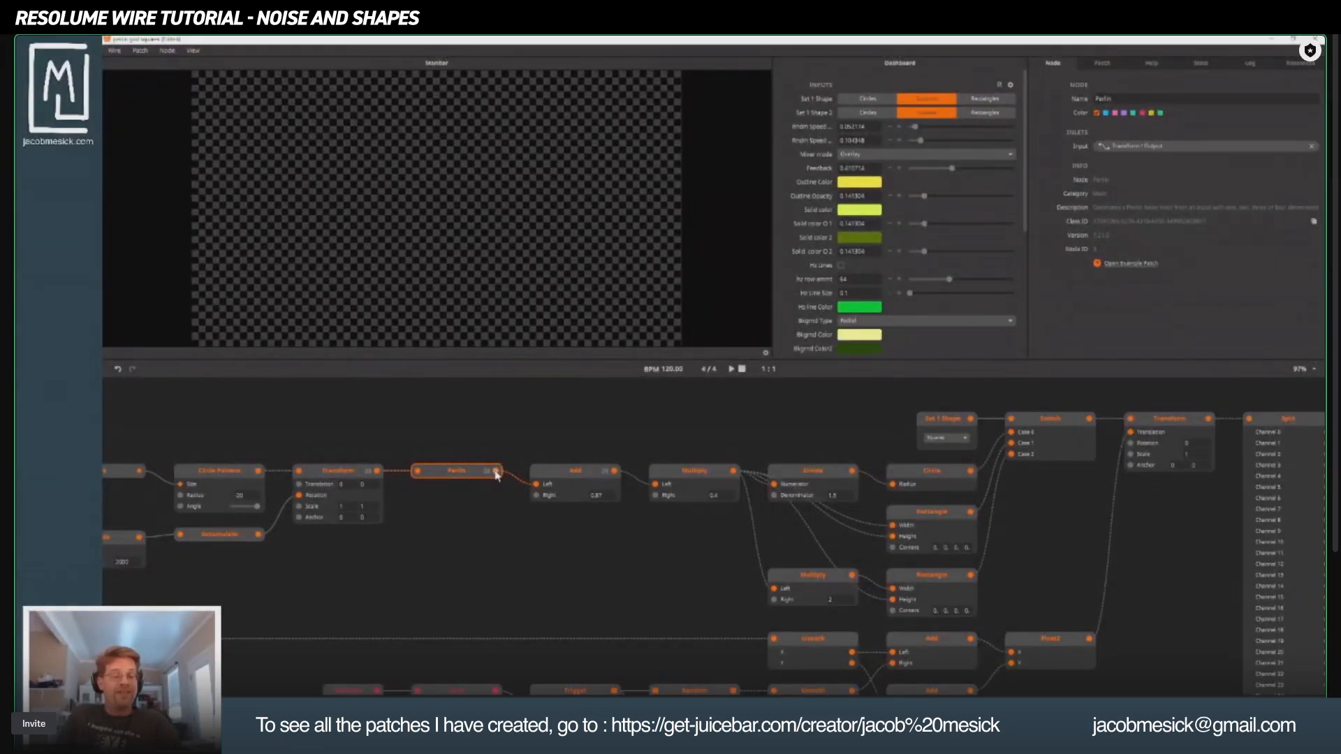
pyautogui.moveTo(496, 474)
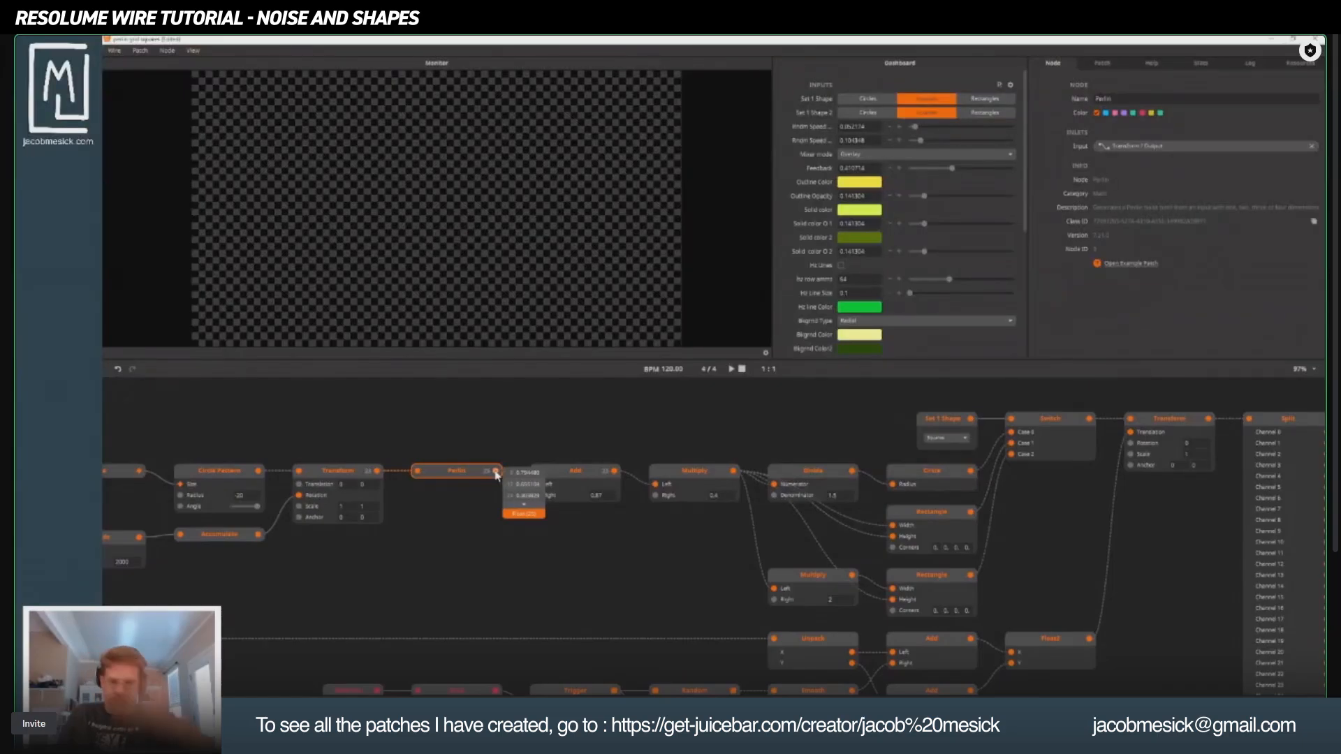
pyautogui.moveTo(495, 472); pyautogui.dragTo(586, 470)
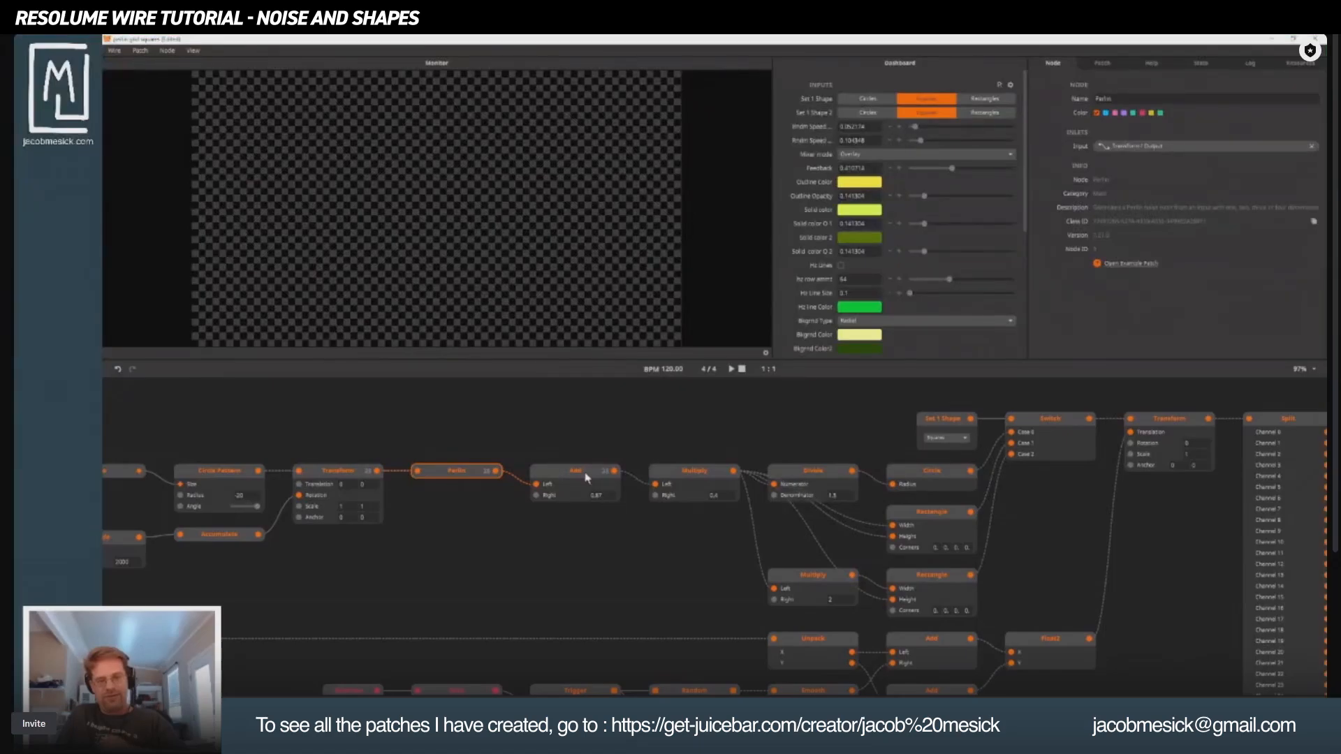
pyautogui.click(586, 485)
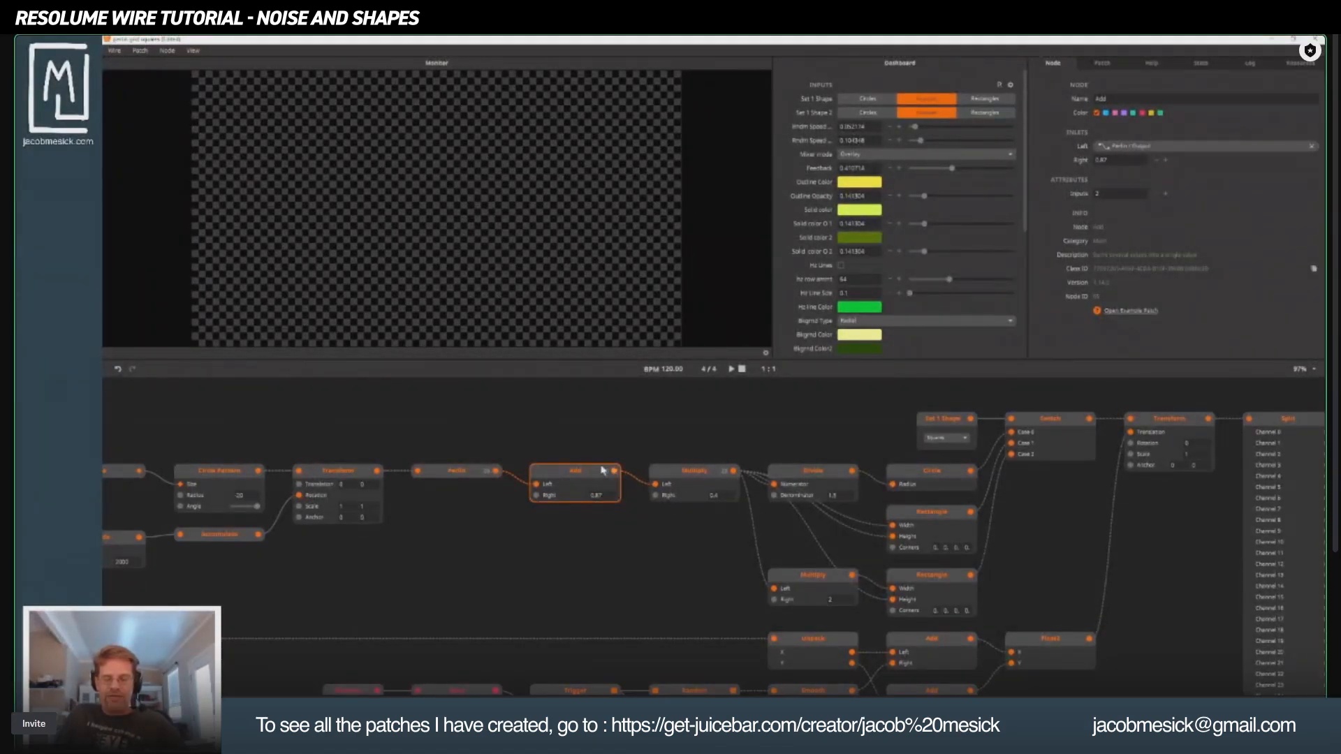
# Trace the size values through the Divide, Circle, Switch and Transform nodes, previewing each shape output.
pyautogui.moveTo(660, 497)
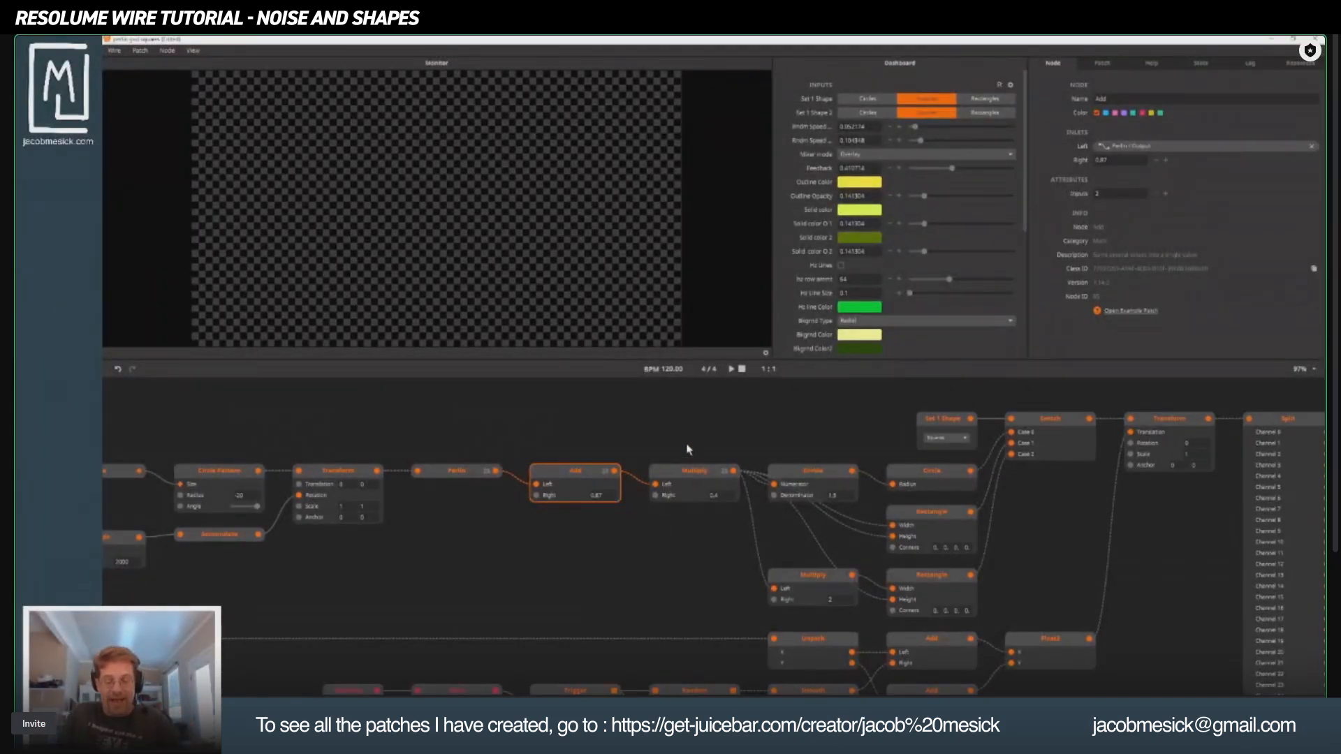
pyautogui.click(800, 482)
pyautogui.moveTo(914, 532); pyautogui.dragTo(691, 462)
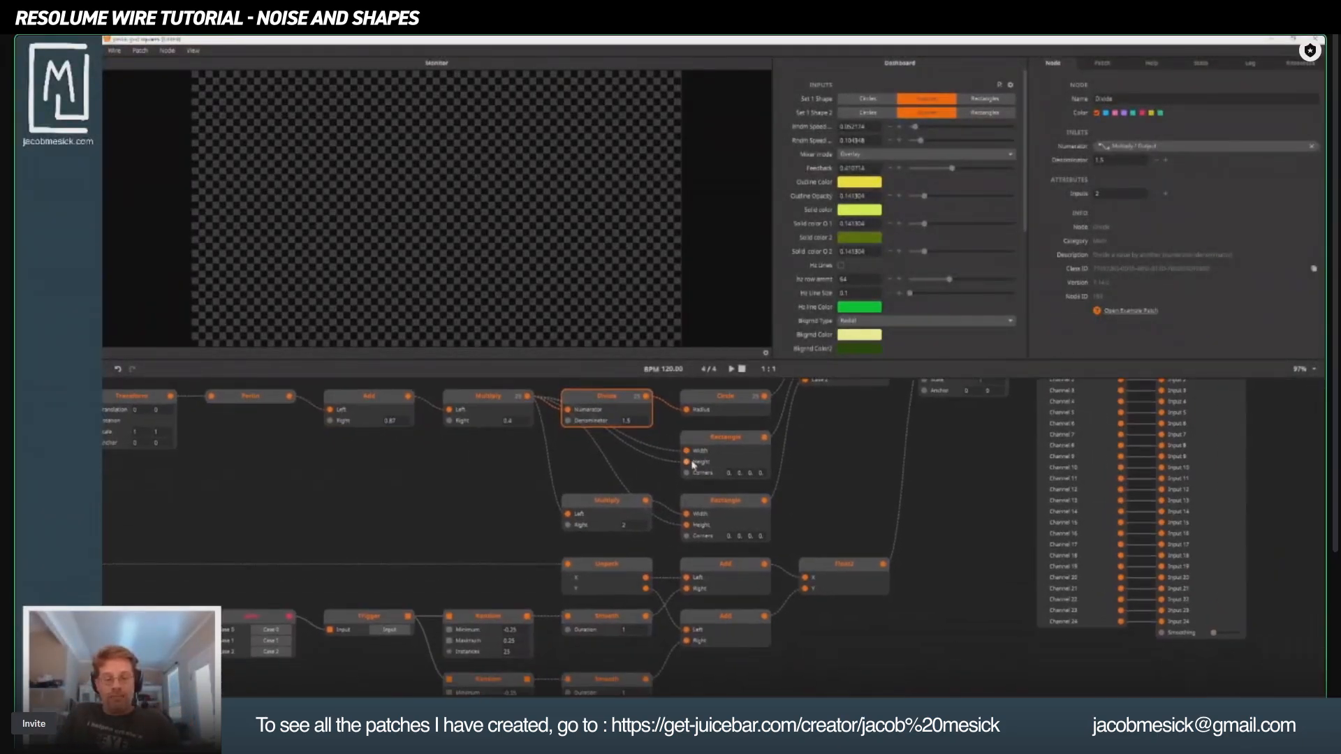
pyautogui.moveTo(609, 461); pyautogui.dragTo(597, 539)
pyautogui.click(712, 479)
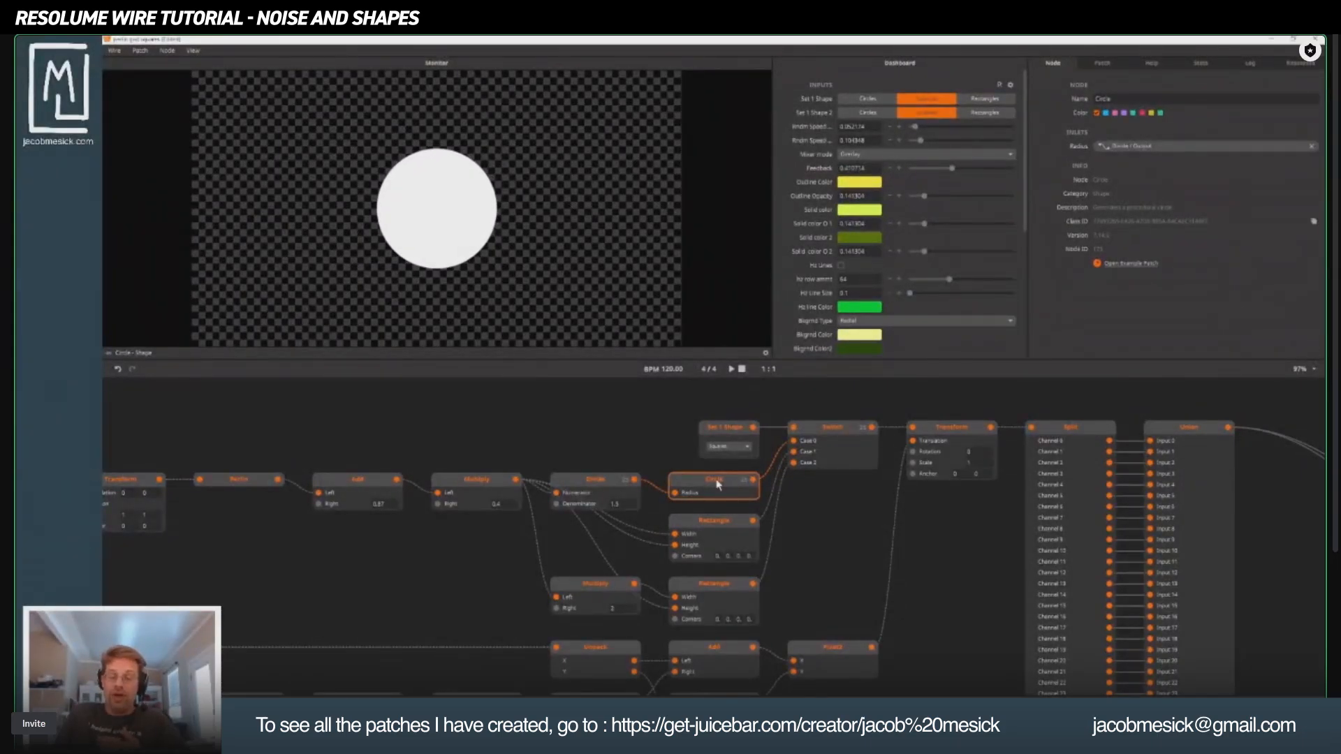
pyautogui.click(835, 427)
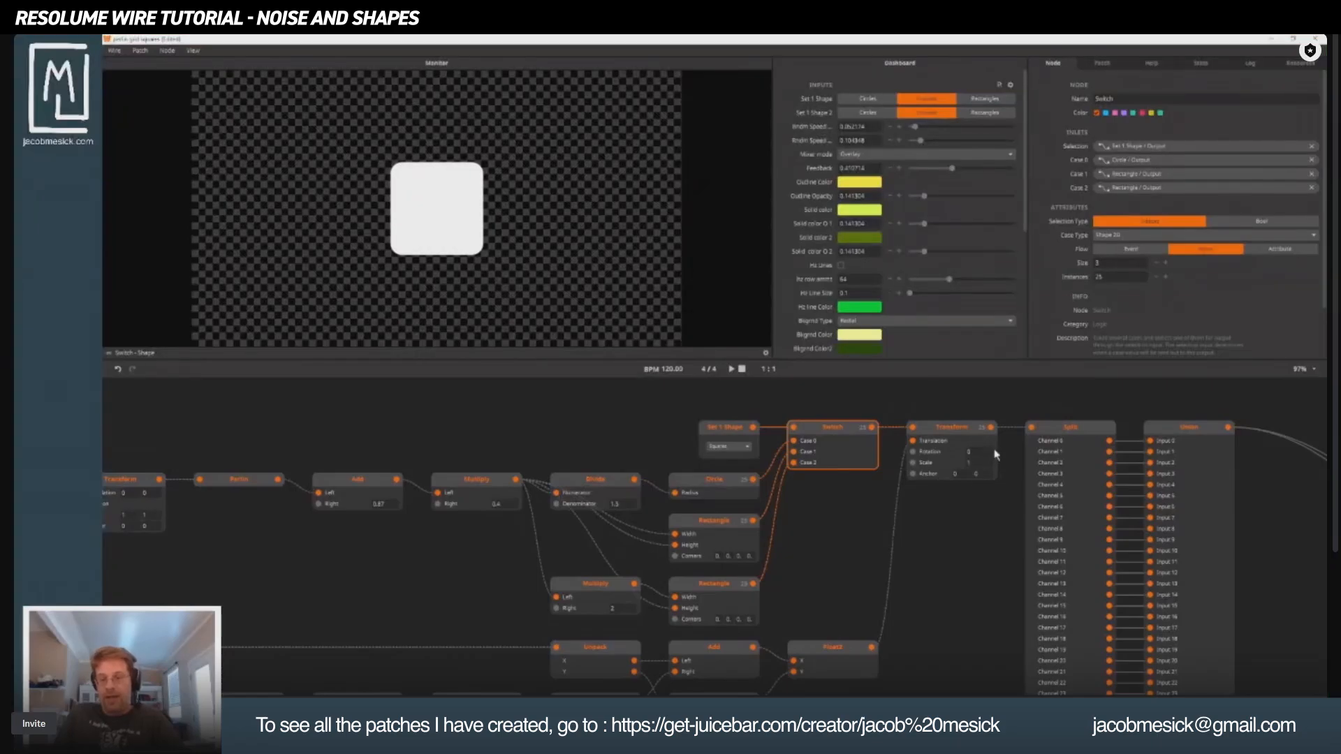
pyautogui.click(957, 437)
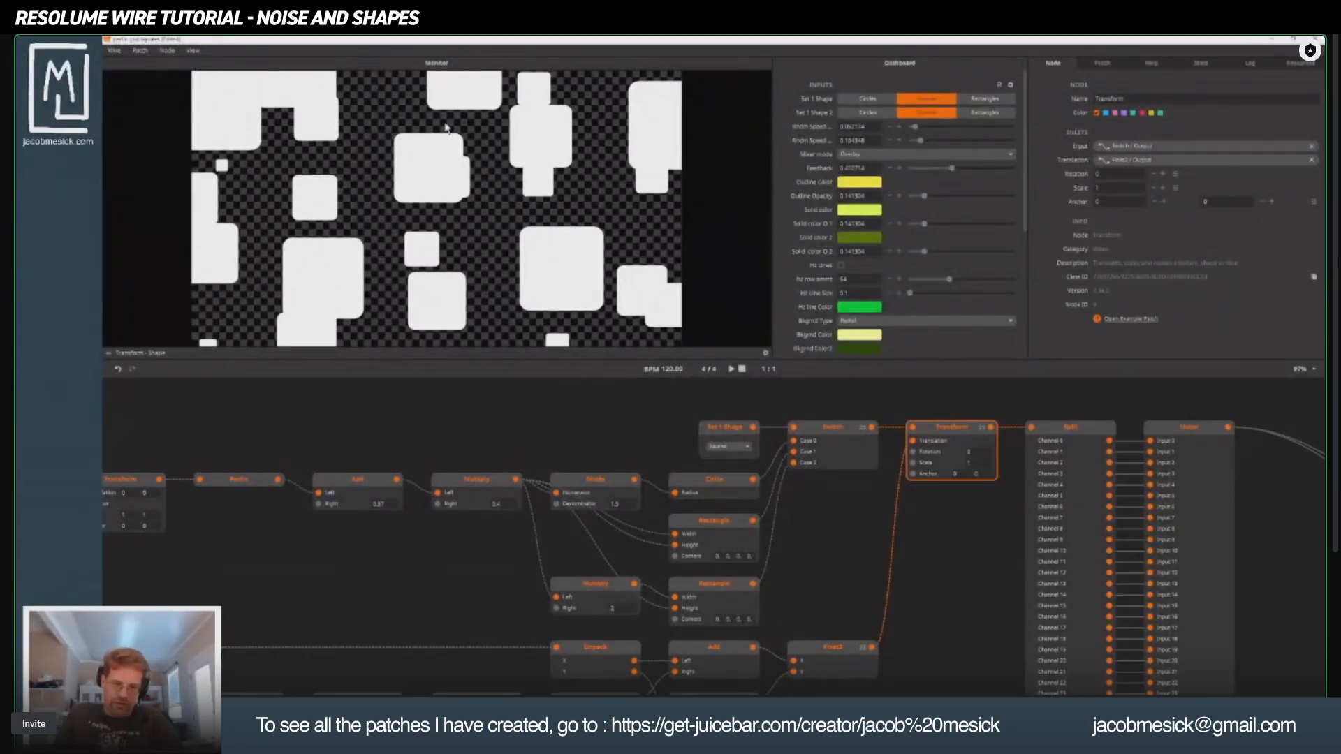
# Examine the Unpack node, the lower Rectangle node and the settings of the Grid Pattern node that feeds the positions.
pyautogui.scroll(-3, 573, 503)
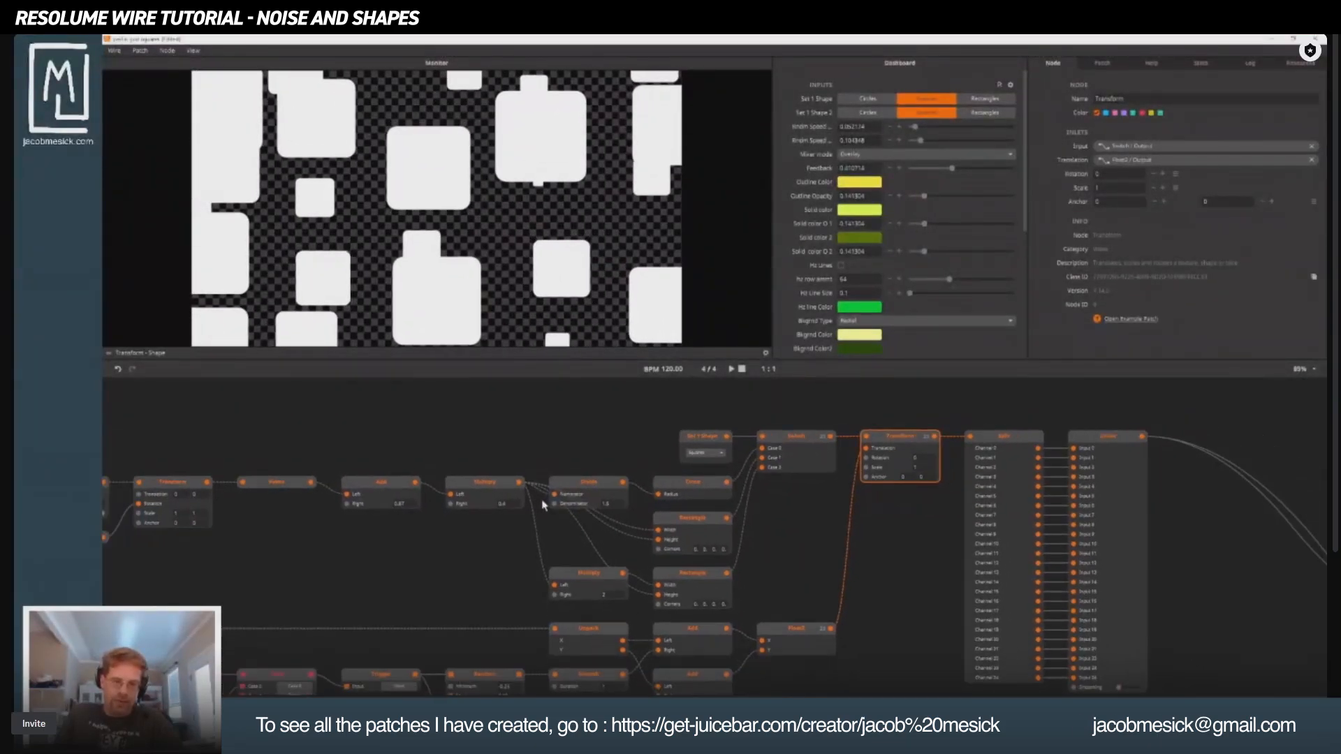
pyautogui.moveTo(472, 619); pyautogui.dragTo(491, 524)
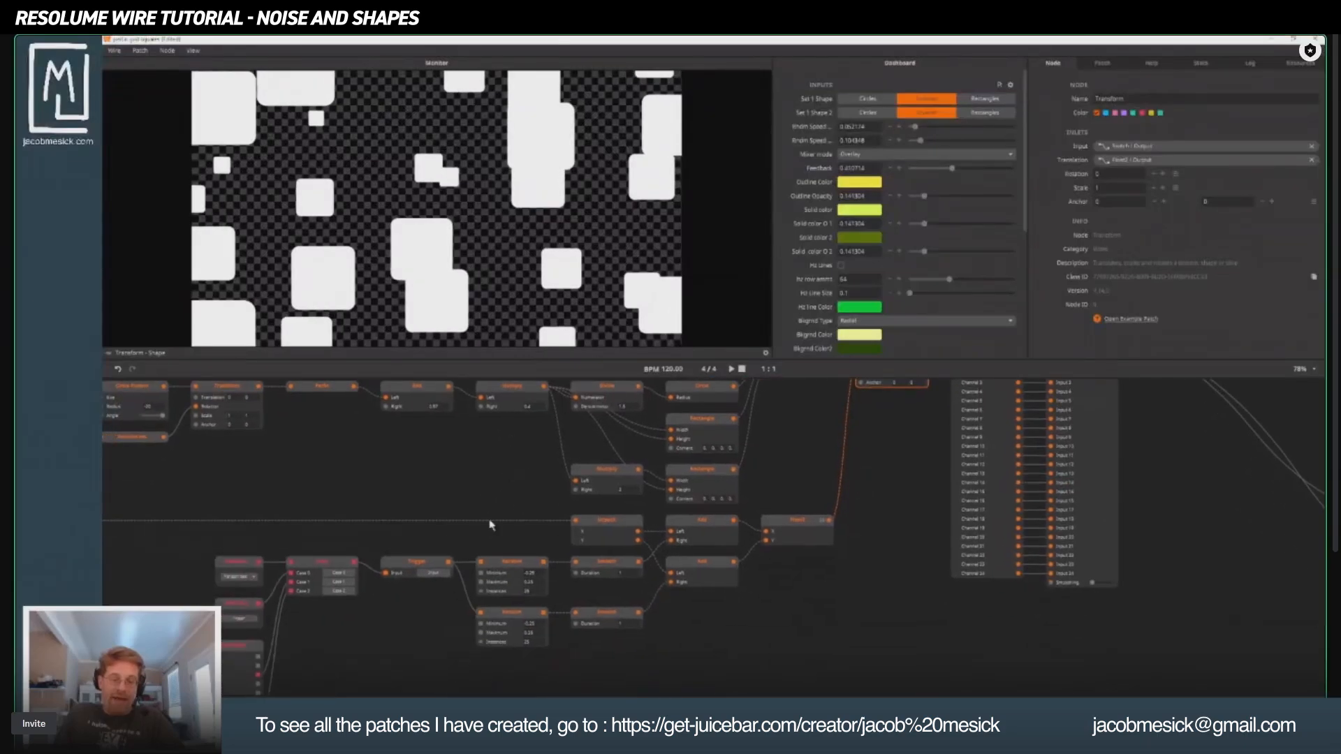
pyautogui.moveTo(357, 531); pyautogui.dragTo(646, 611)
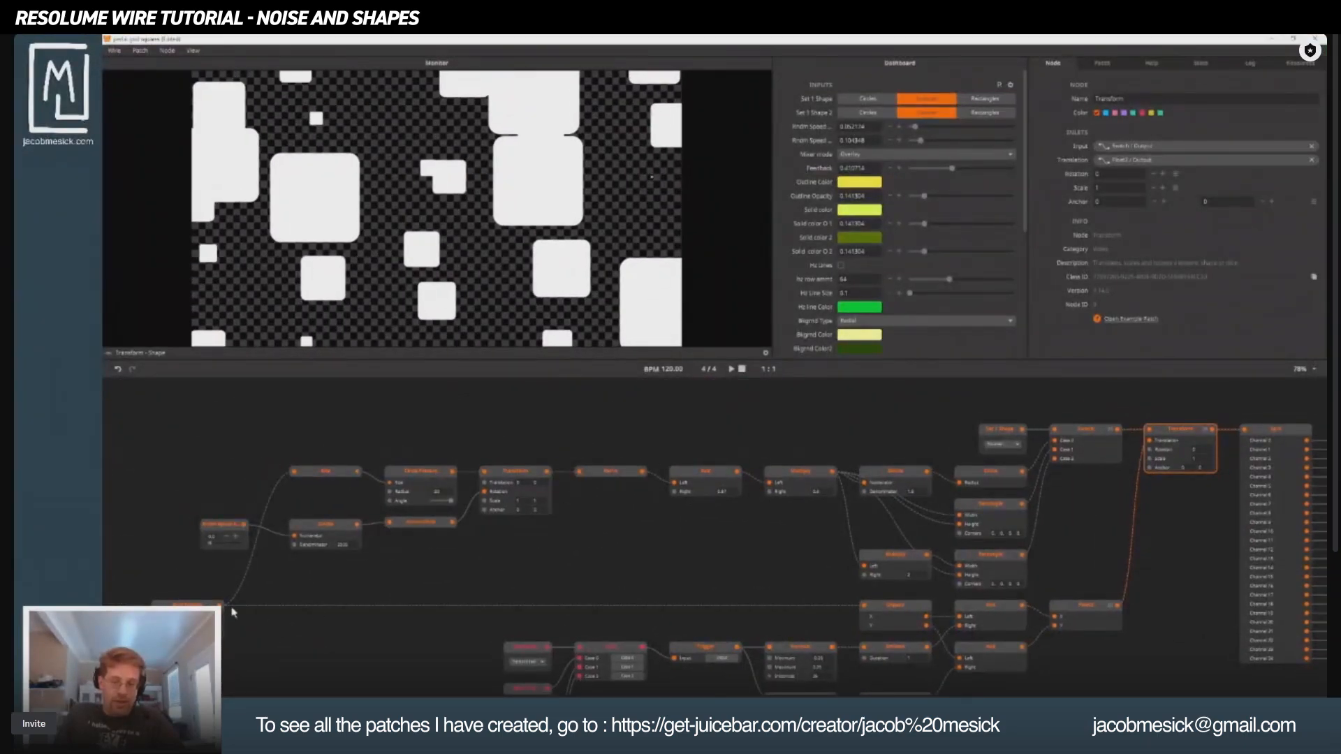
pyautogui.click(899, 612)
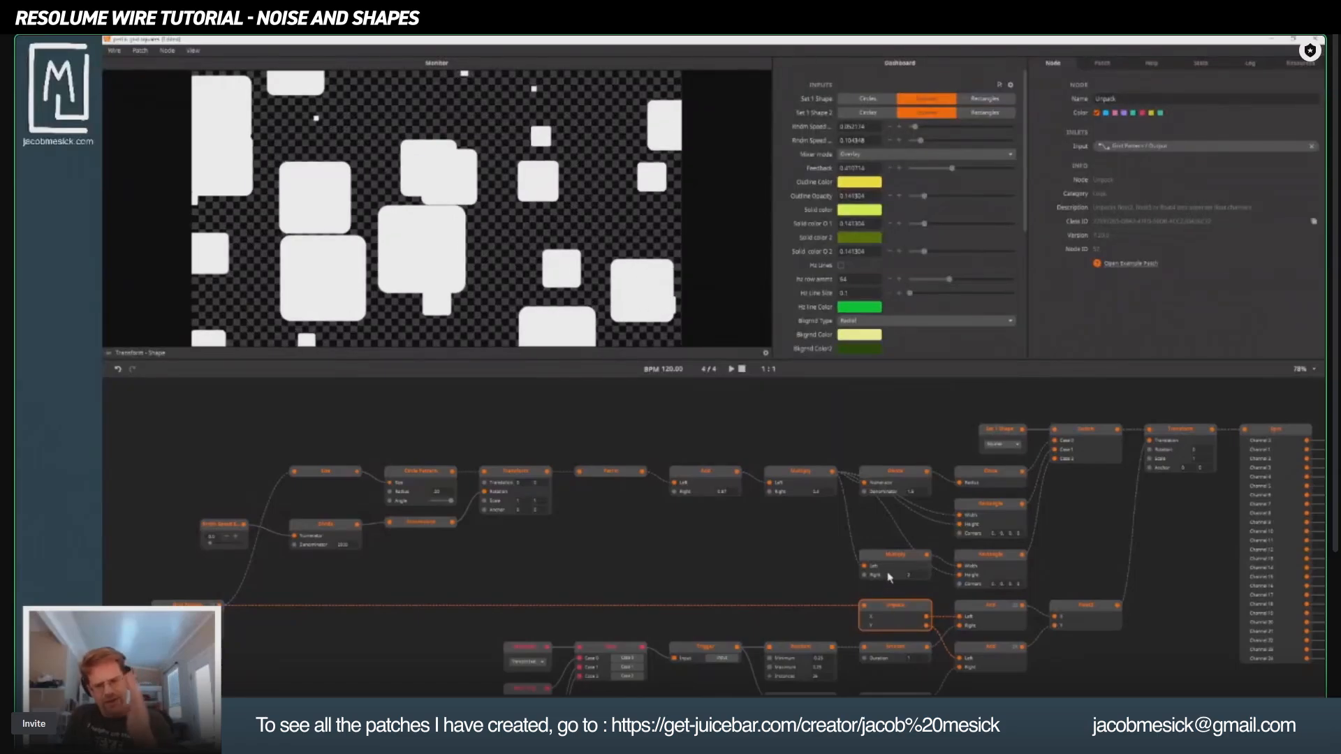
pyautogui.click(983, 559)
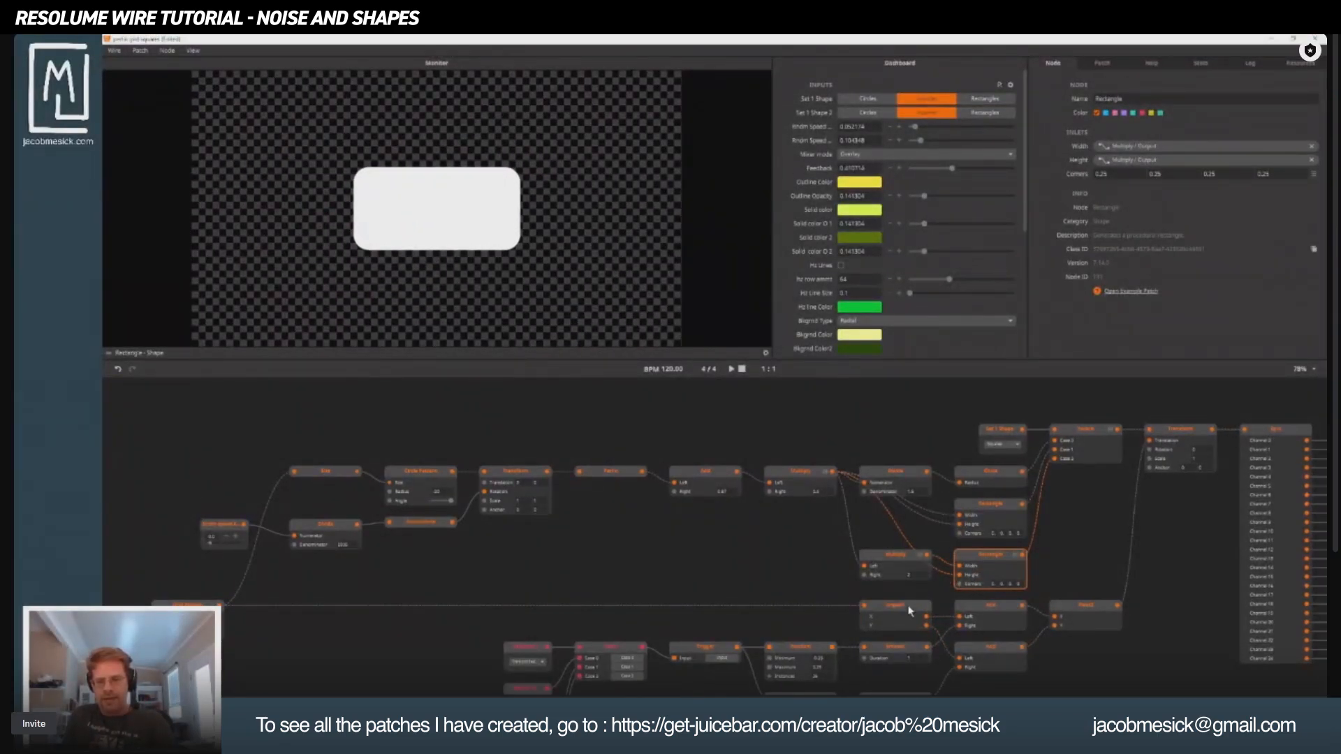
pyautogui.moveTo(891, 592); pyautogui.dragTo(786, 478)
pyautogui.click(790, 500)
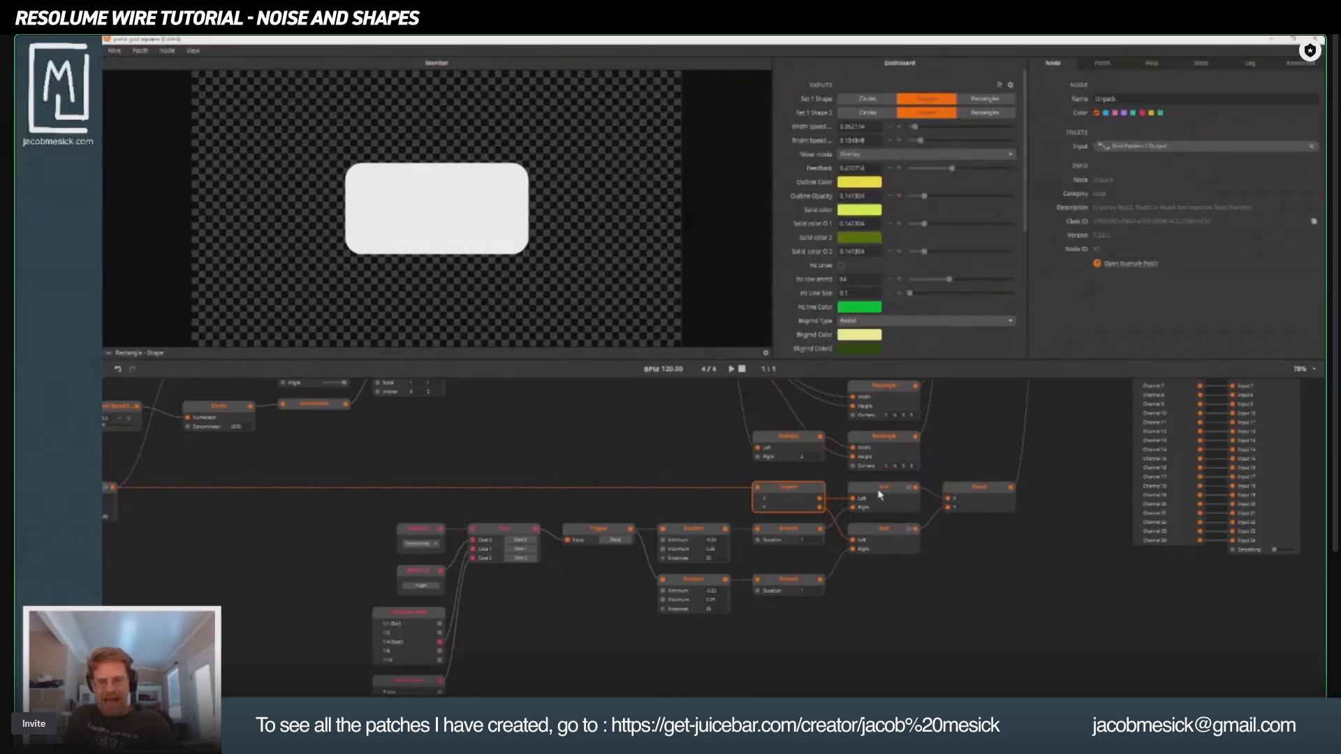
pyautogui.moveTo(105, 472); pyautogui.dragTo(306, 461)
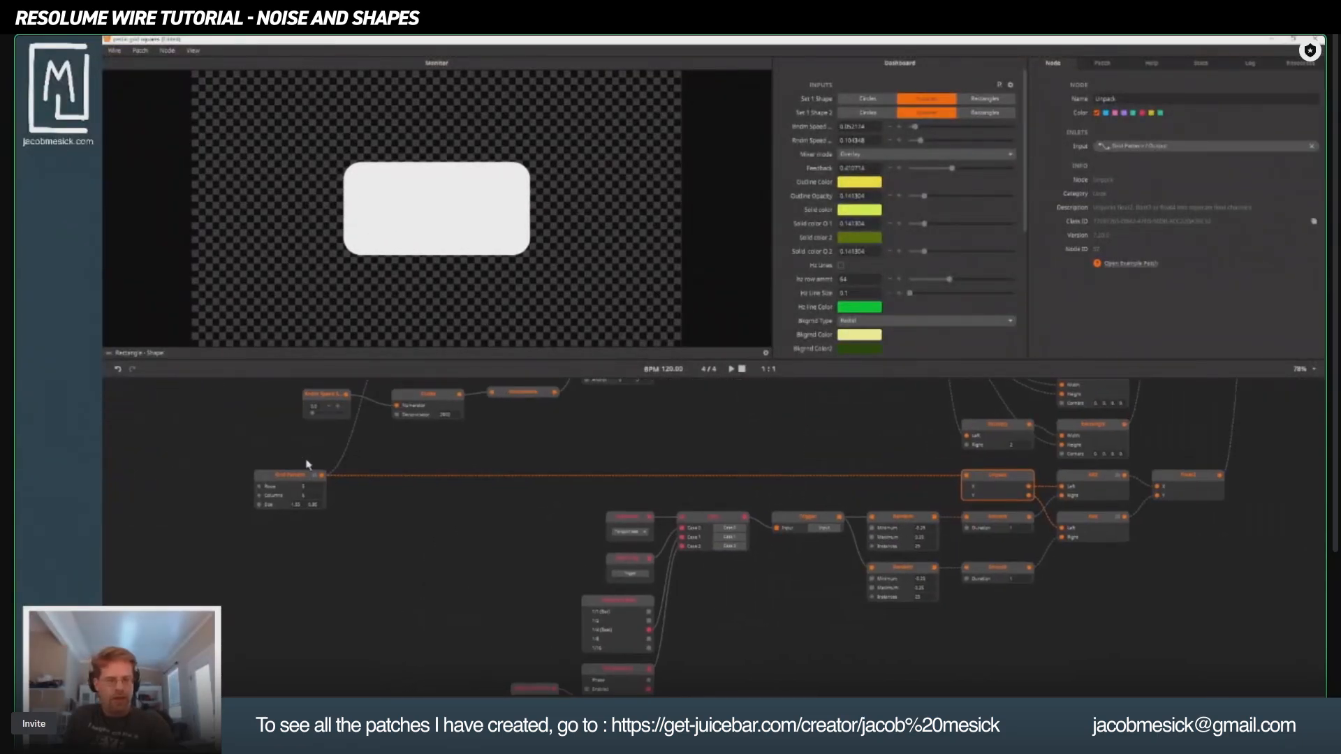
pyautogui.click(292, 479)
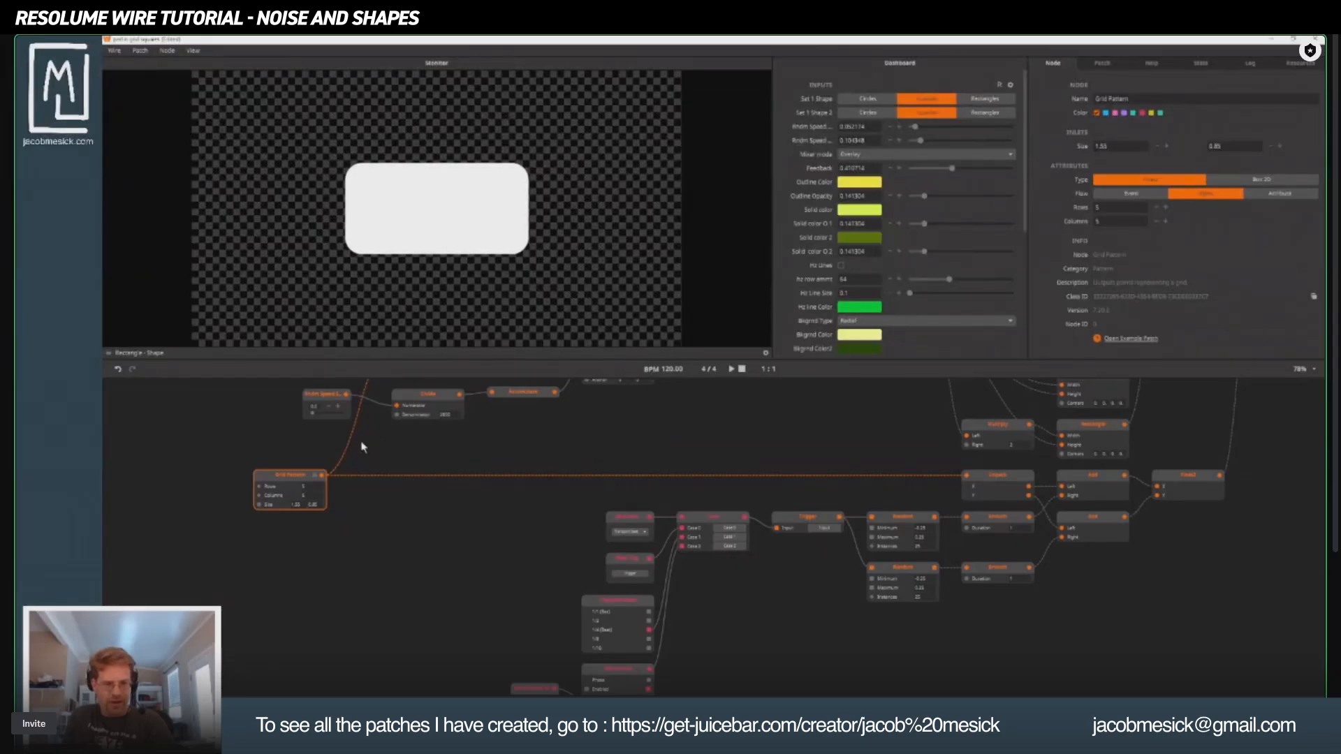
# Compare the shape previews of the Switch node and the Transform node it feeds.
pyautogui.moveTo(528, 487); pyautogui.dragTo(365, 530)
pyautogui.moveTo(764, 458); pyautogui.dragTo(577, 533)
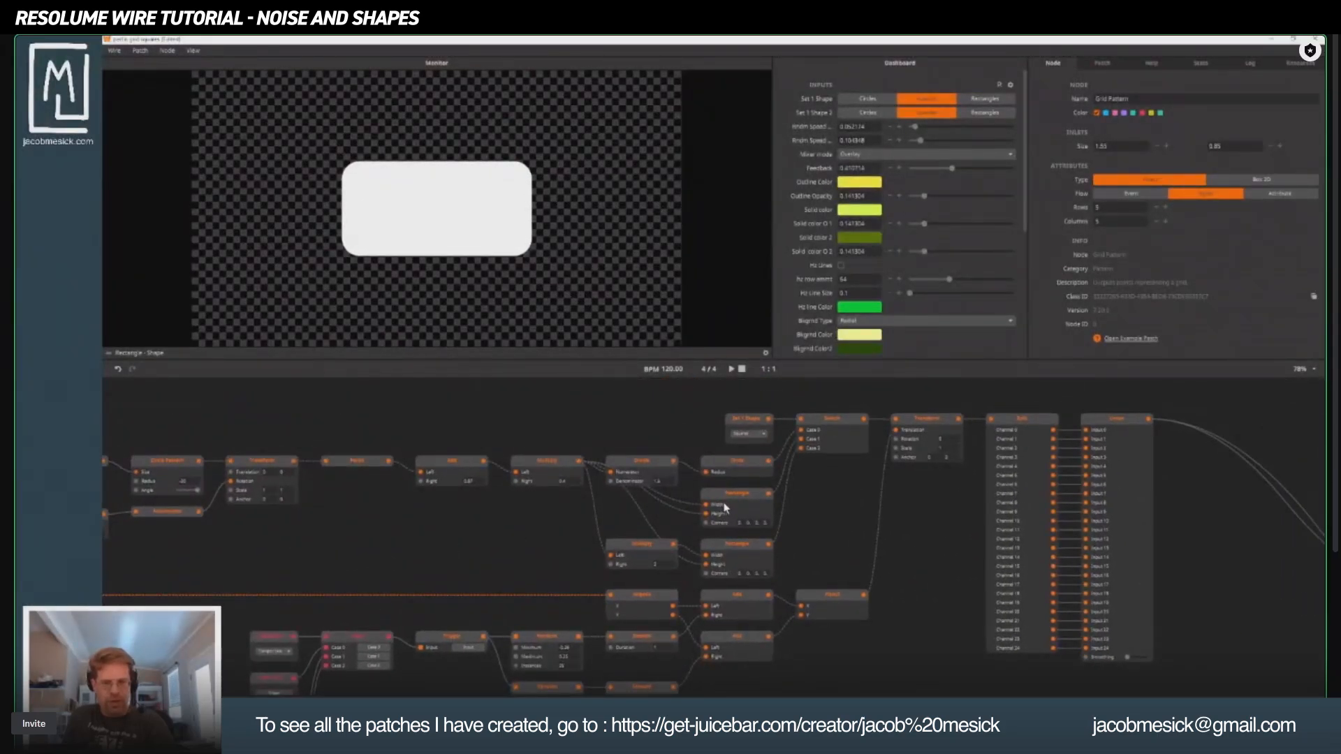
pyautogui.click(744, 503)
pyautogui.click(823, 431)
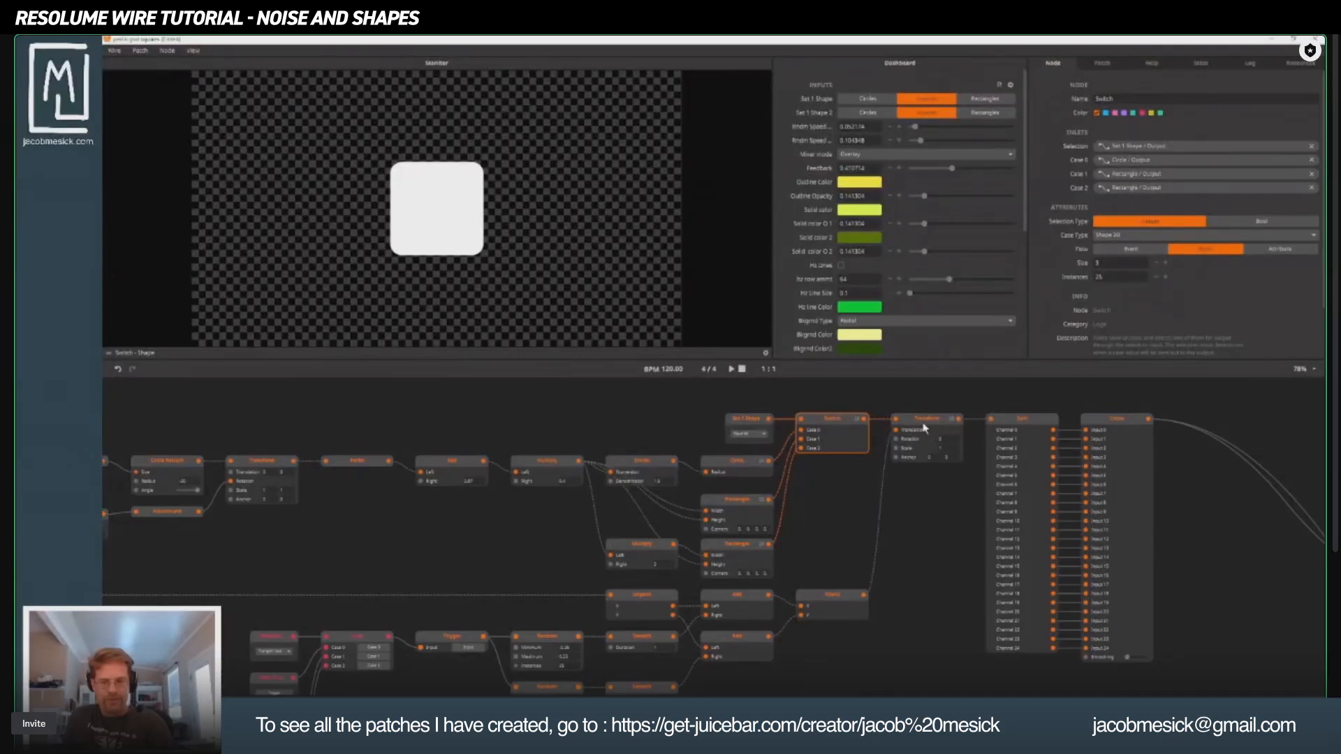
pyautogui.click(914, 450)
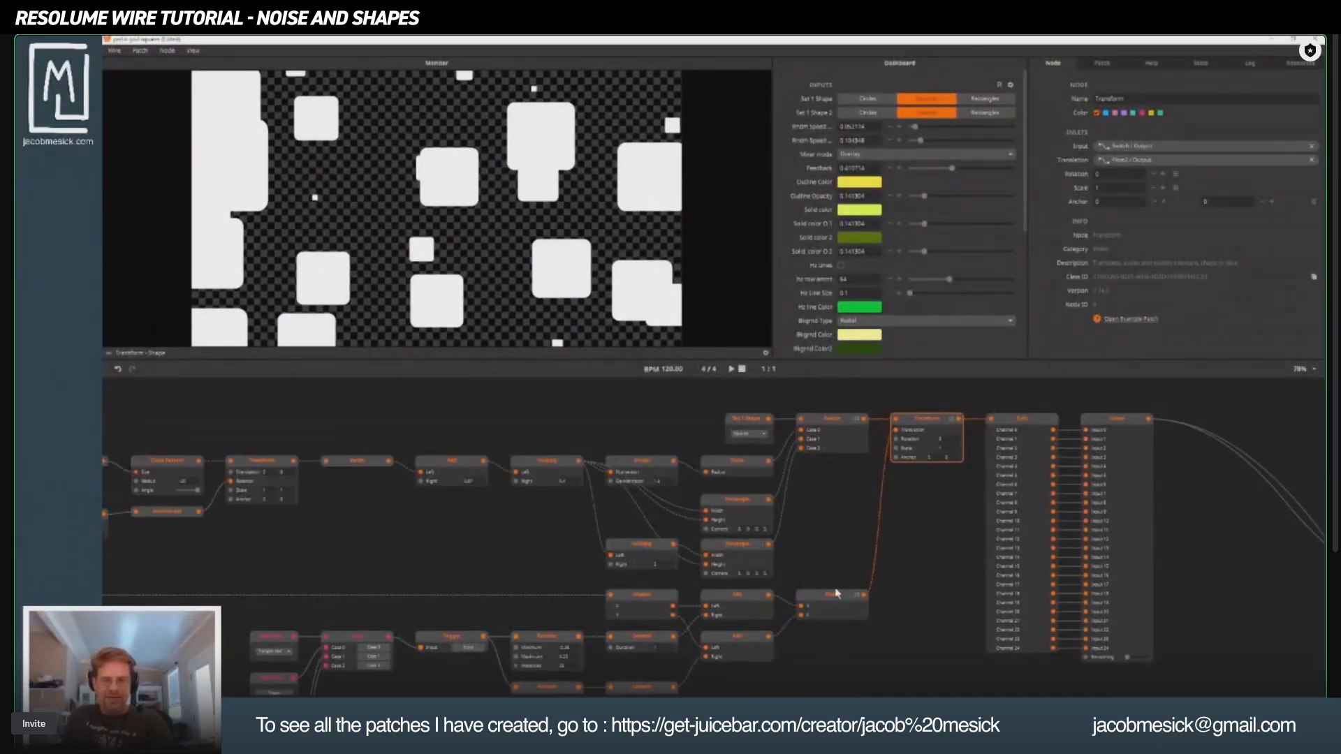
# Inspect the output values and settings of the Float2 node that drives the Transform's translation.
pyautogui.moveTo(896, 430)
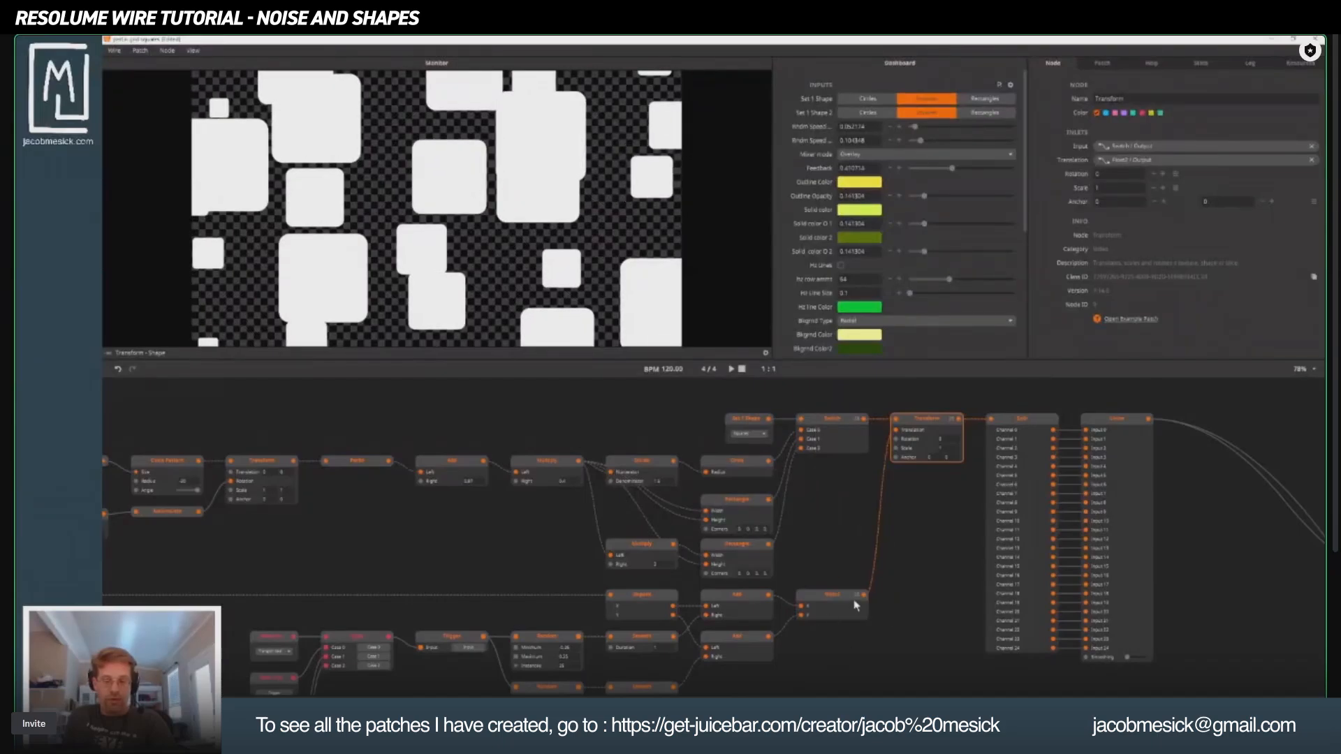
pyautogui.moveTo(864, 597)
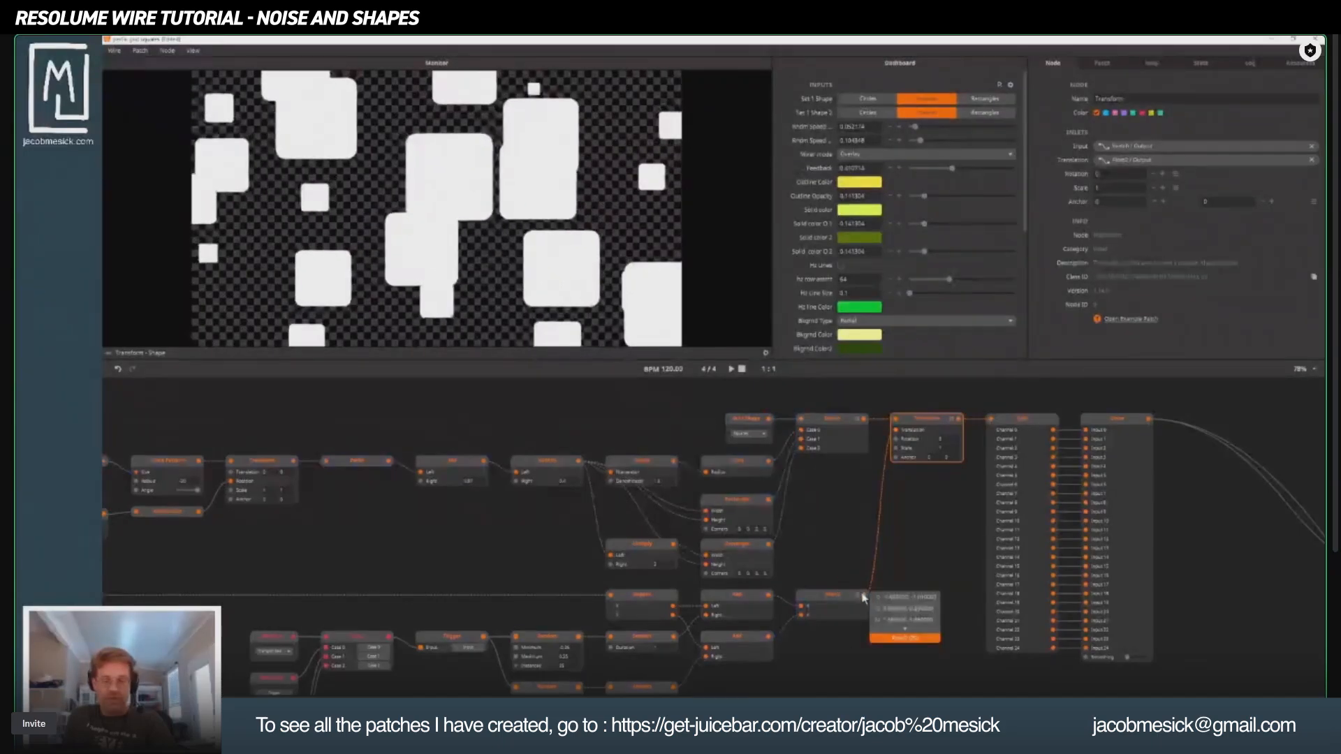
pyautogui.click(826, 602)
pyautogui.moveTo(826, 601); pyautogui.dragTo(983, 516)
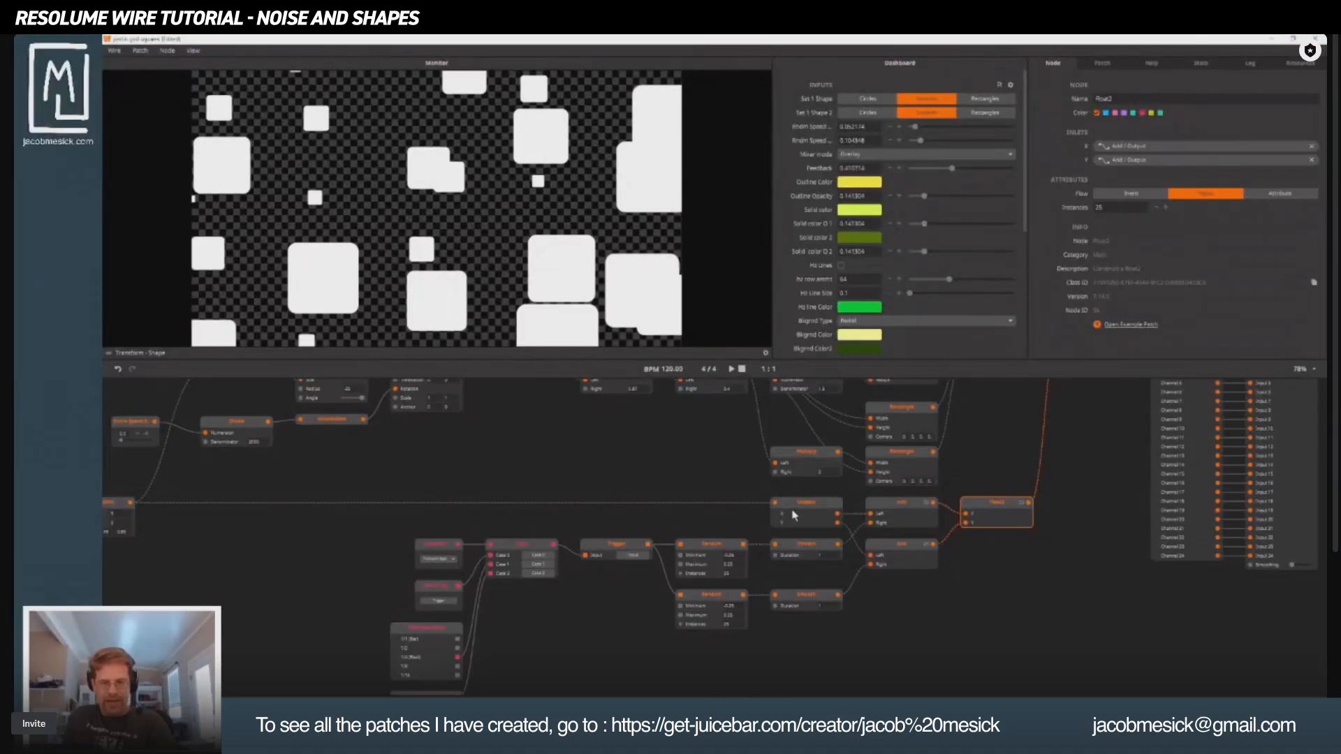
pyautogui.moveTo(513, 511); pyautogui.dragTo(646, 512)
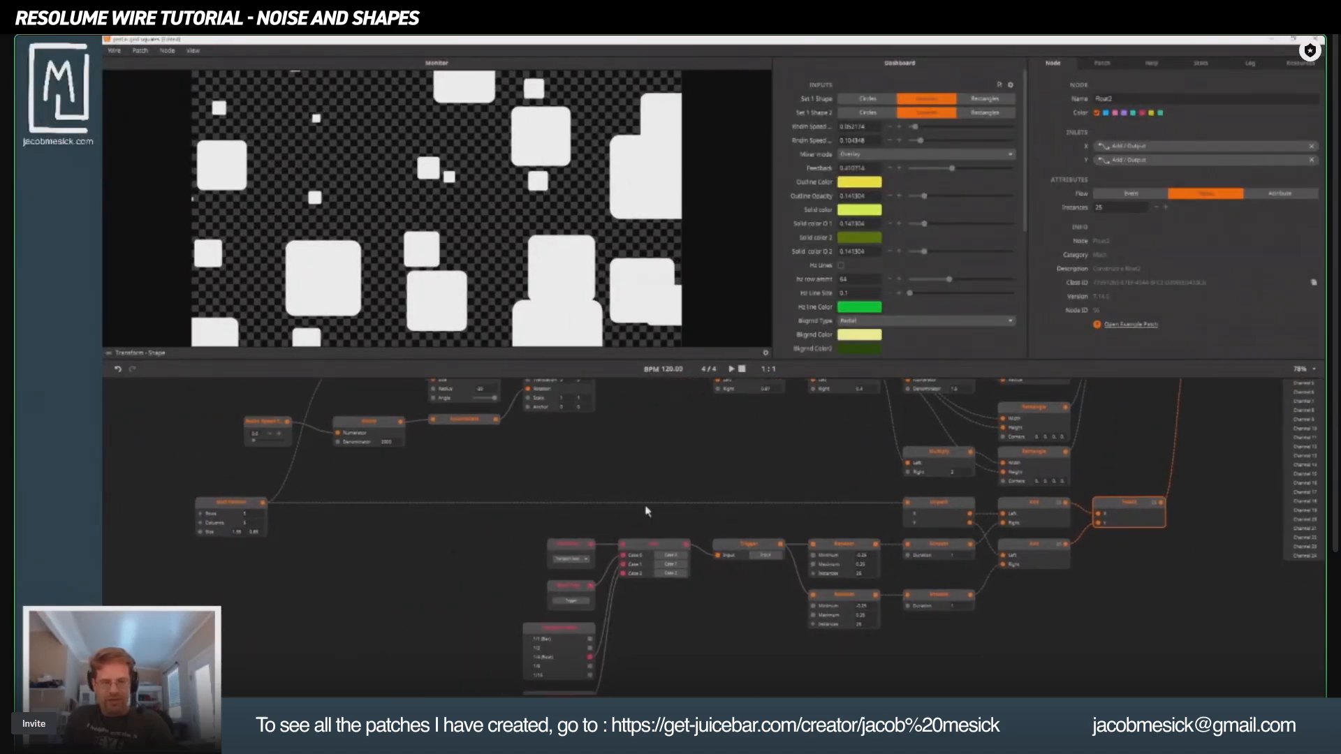
# Trace the grid positions from the Grid Pattern node through the upper Add node into the Float2 node.
pyautogui.click(226, 508)
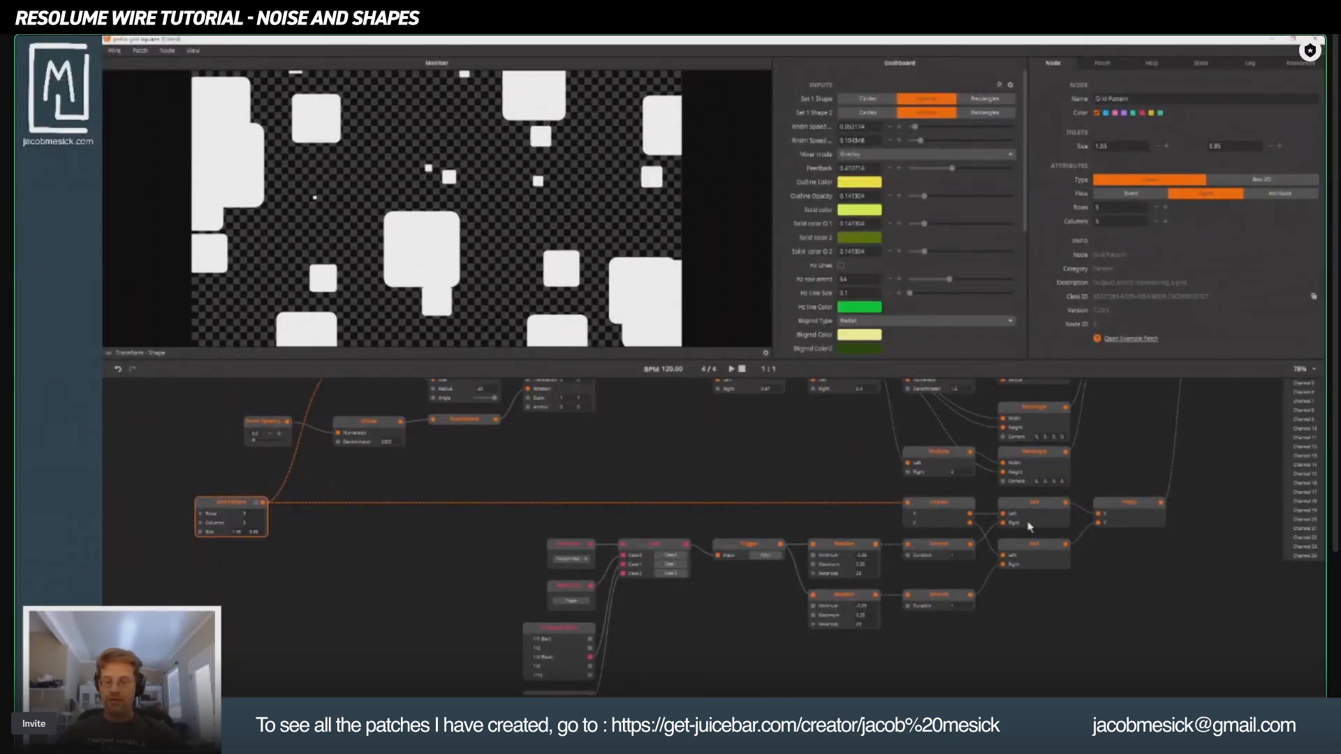
pyautogui.moveTo(1029, 527); pyautogui.dragTo(677, 512)
pyautogui.click(712, 492)
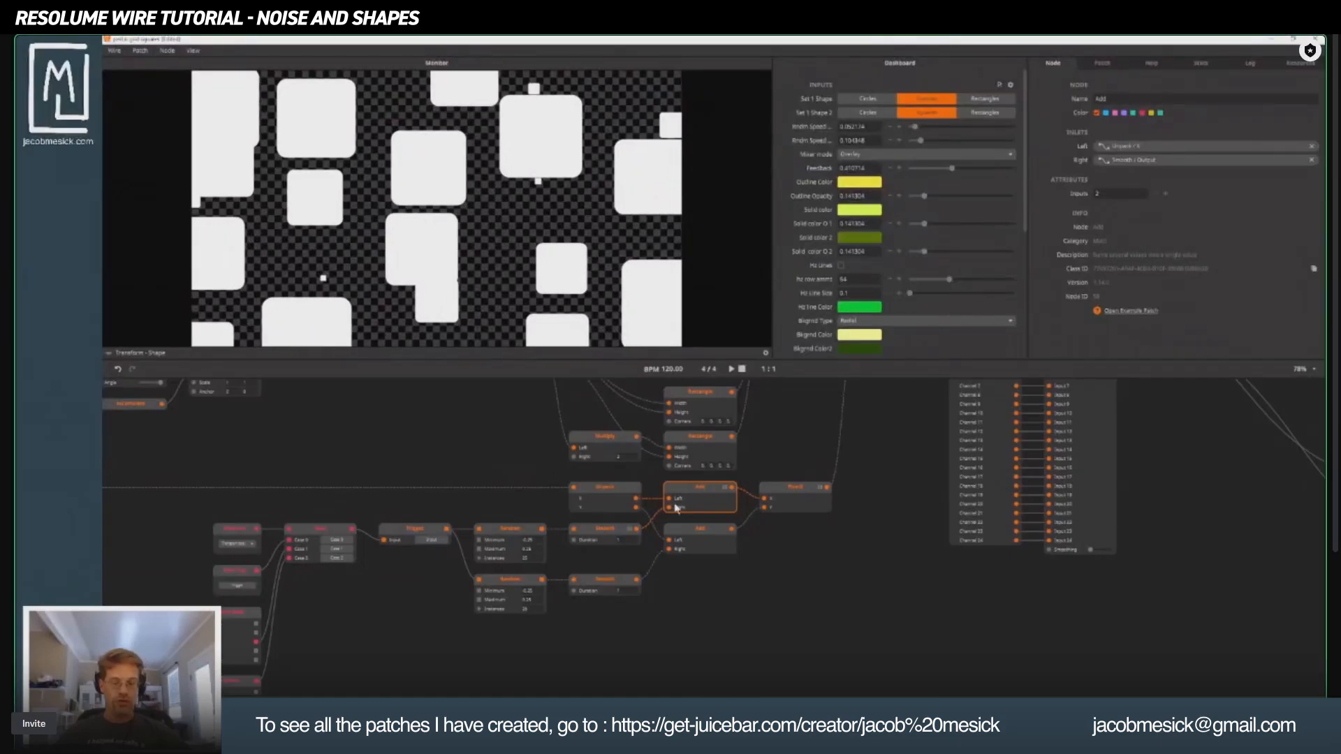
pyautogui.click(801, 499)
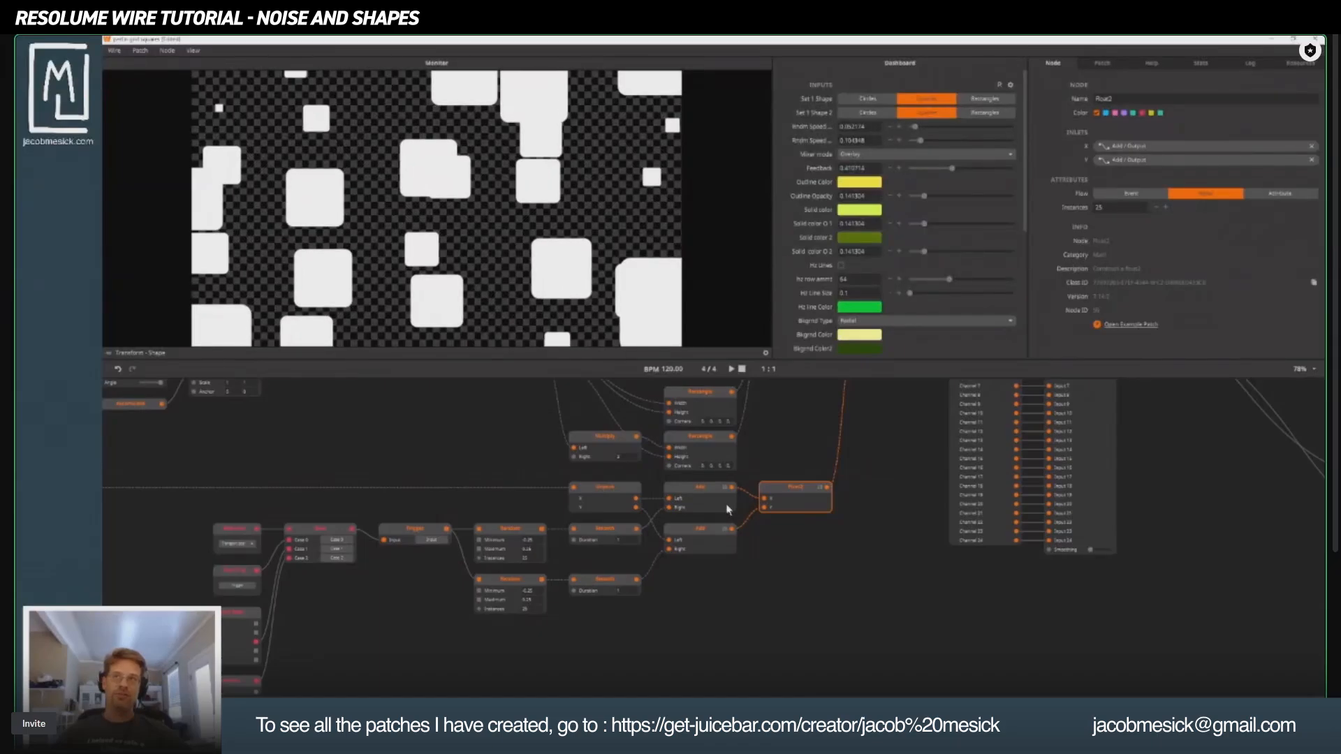
# Review the upper Random node's minimum and maximum, the Add node that offsets the positions, and the Unpack node.
pyautogui.moveTo(631, 507); pyautogui.dragTo(892, 470)
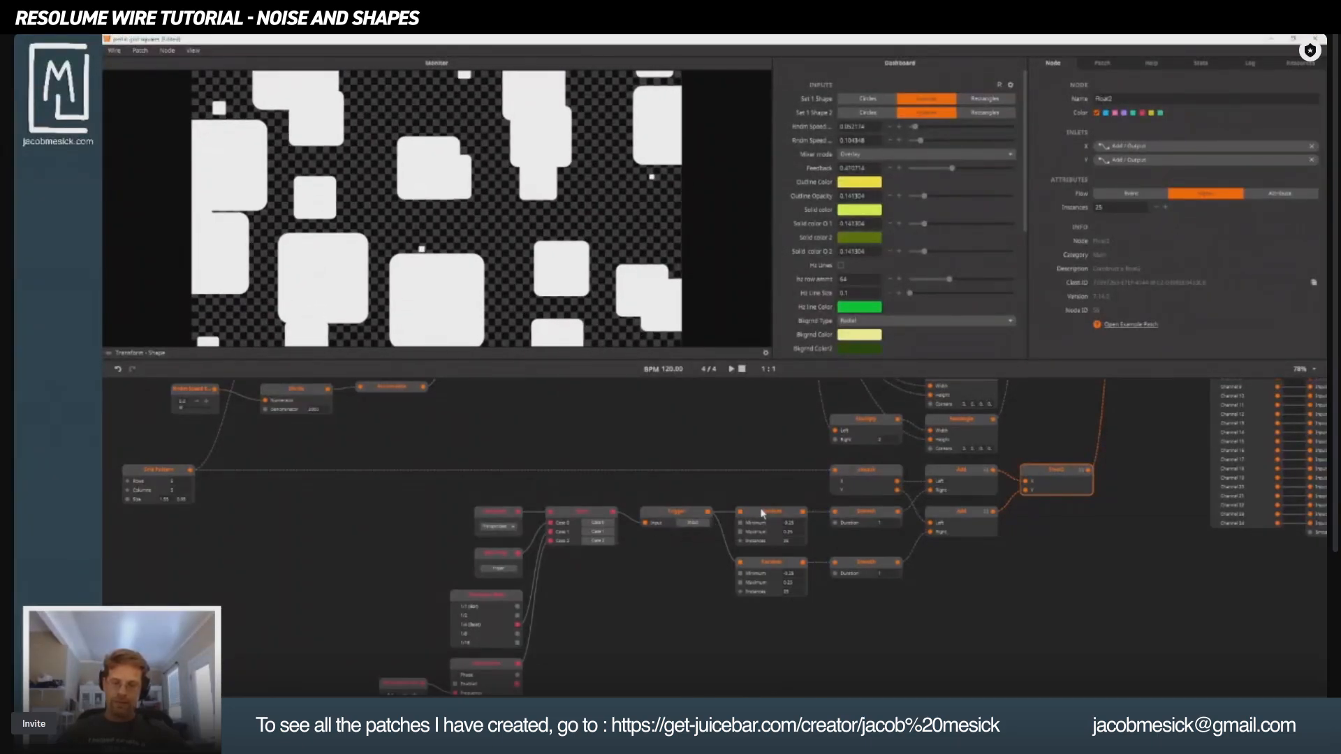
pyautogui.click(803, 517)
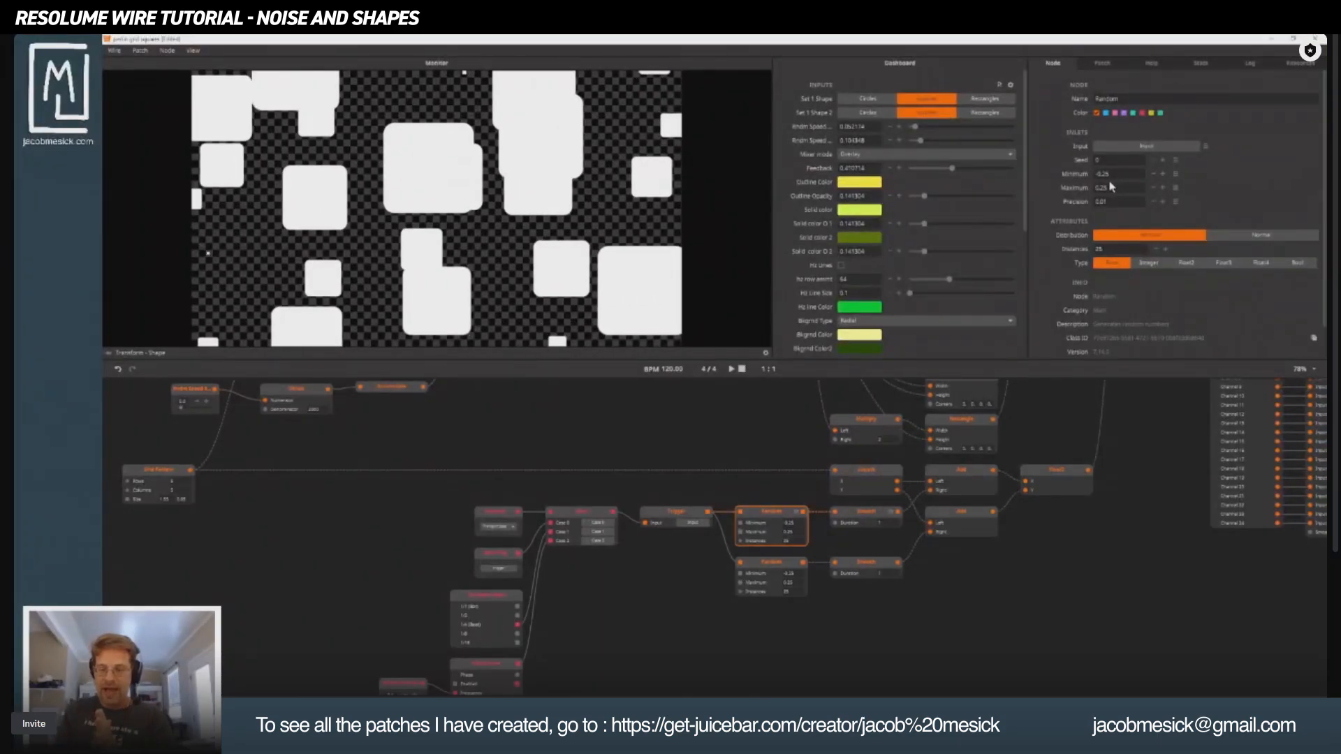
pyautogui.click(949, 477)
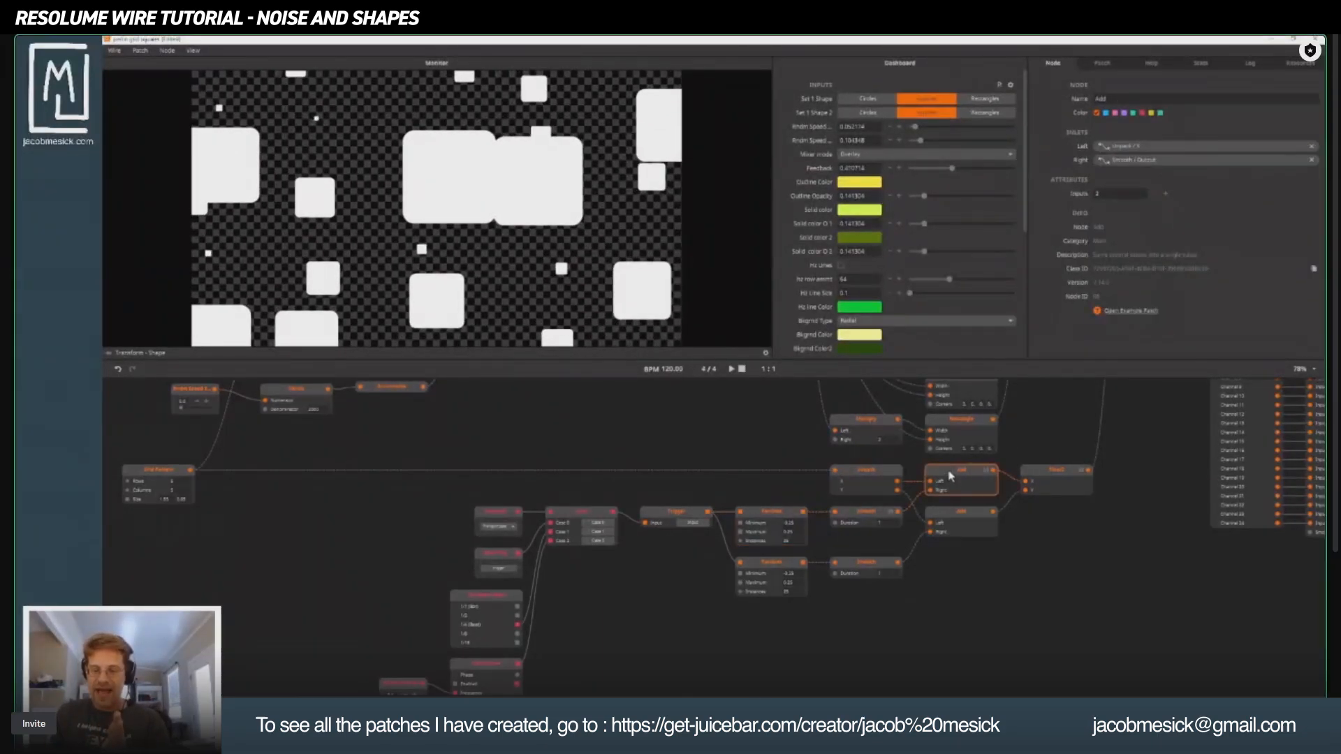
pyautogui.click(858, 472)
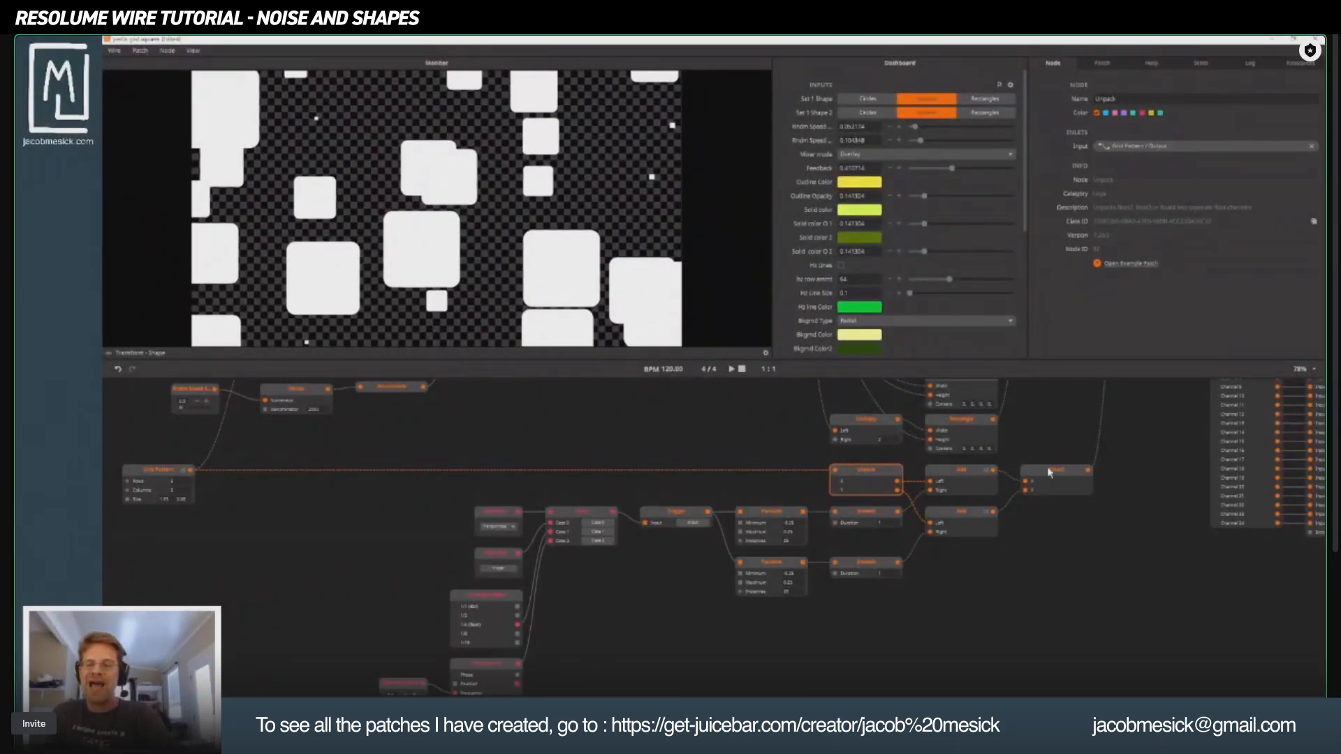
# Follow the recombined Float2 positions into the Transform node and view its shape preview.
pyautogui.moveTo(1069, 488); pyautogui.dragTo(896, 600)
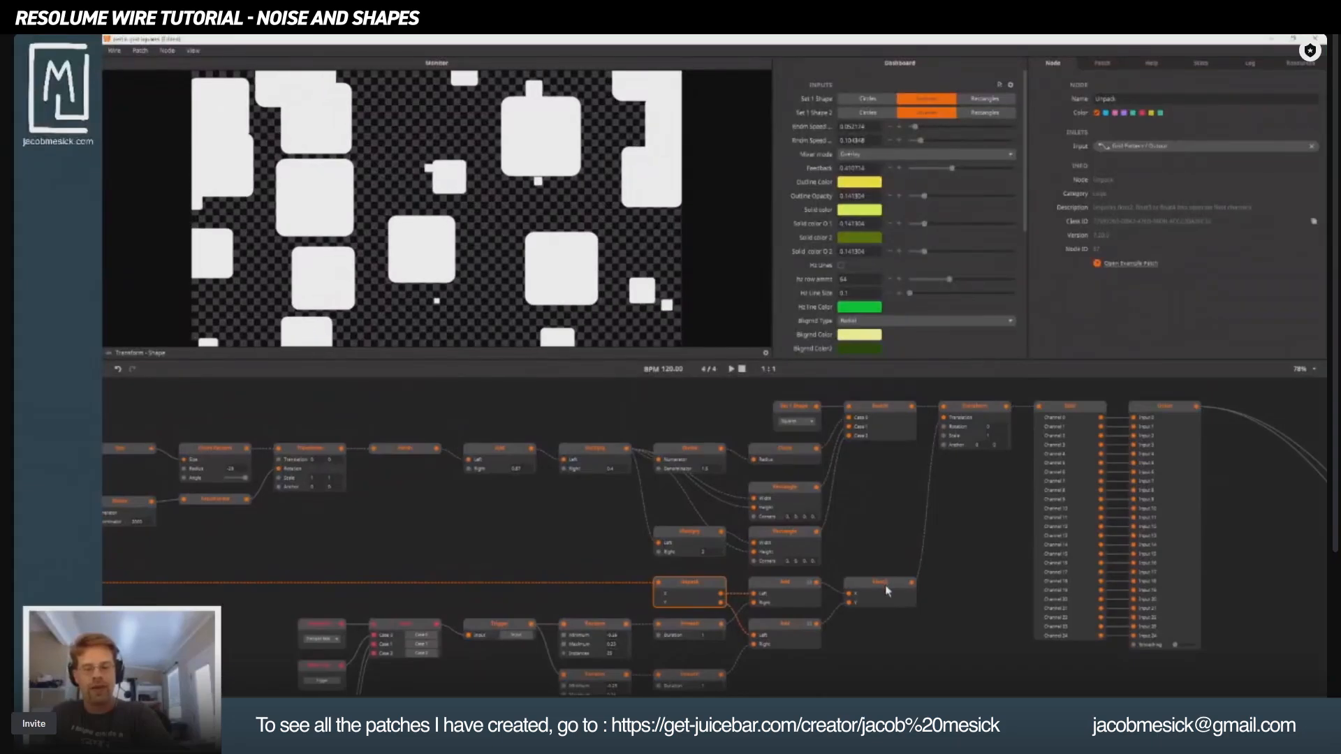
pyautogui.click(873, 586)
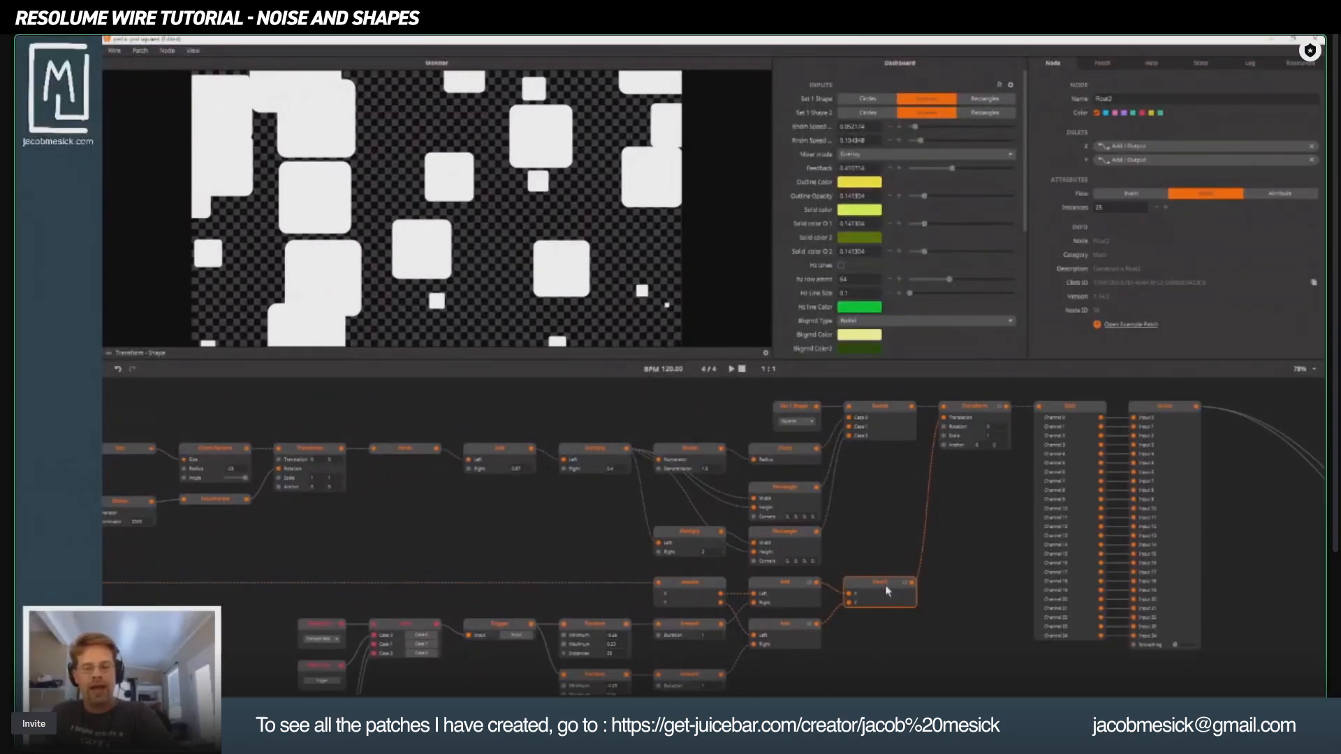
pyautogui.click(967, 415)
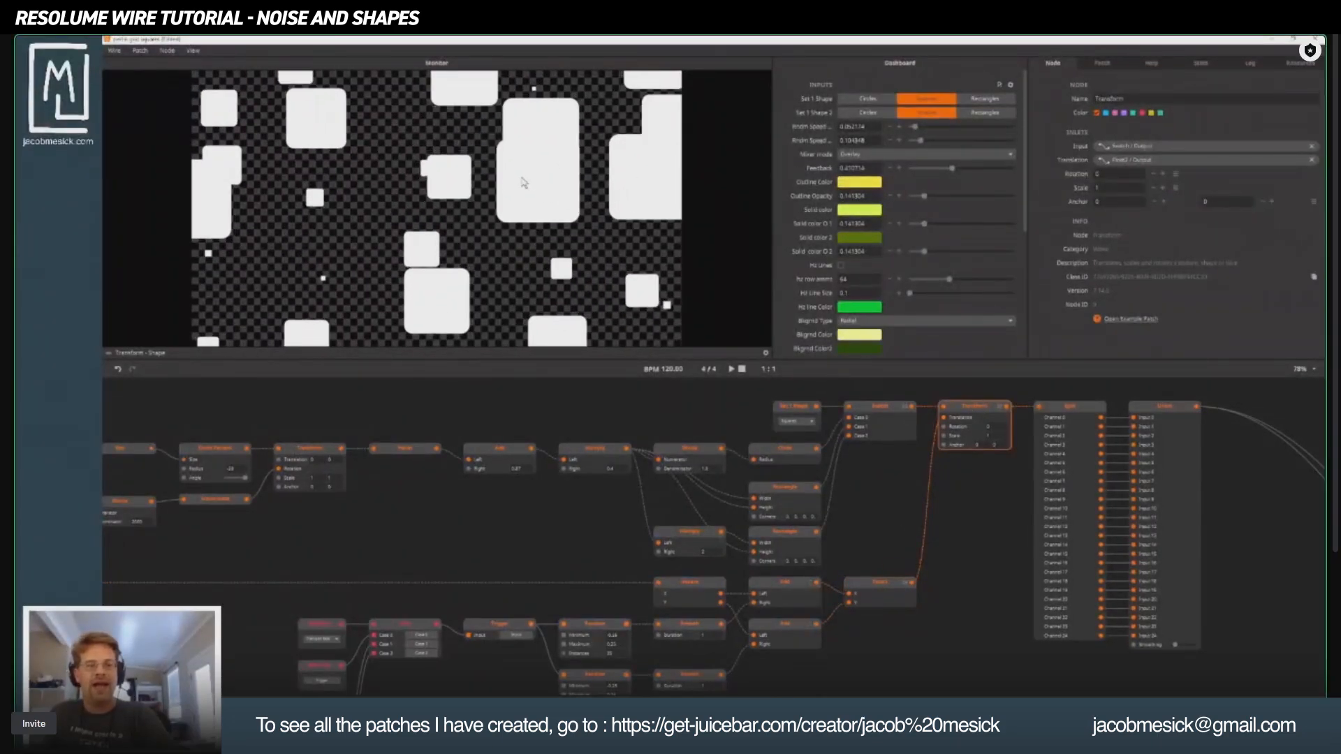
# Set both audio-reaction selections on the dashboard to Just Trigger and fire the first beat trigger twice.
pyautogui.moveTo(438, 487); pyautogui.dragTo(731, 418)
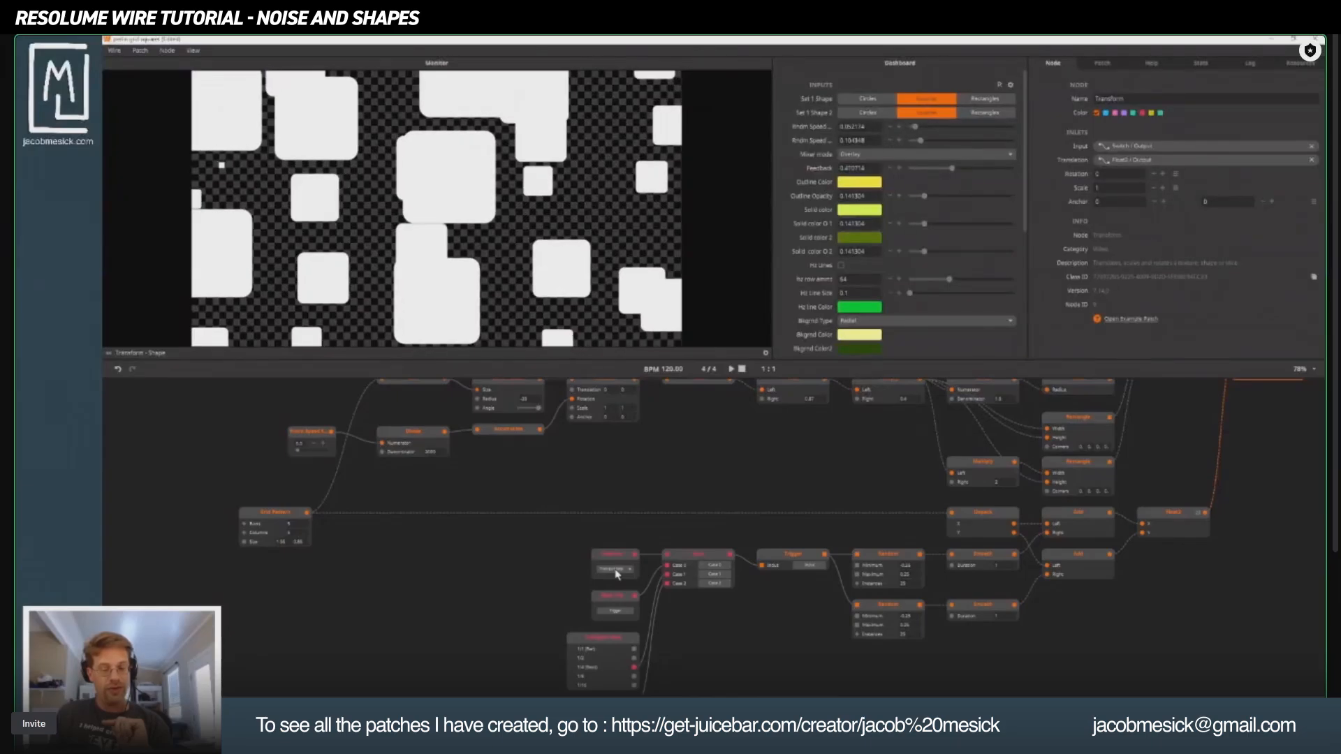
pyautogui.scroll(-1, 920, 266)
pyautogui.scroll(-3, 921, 266)
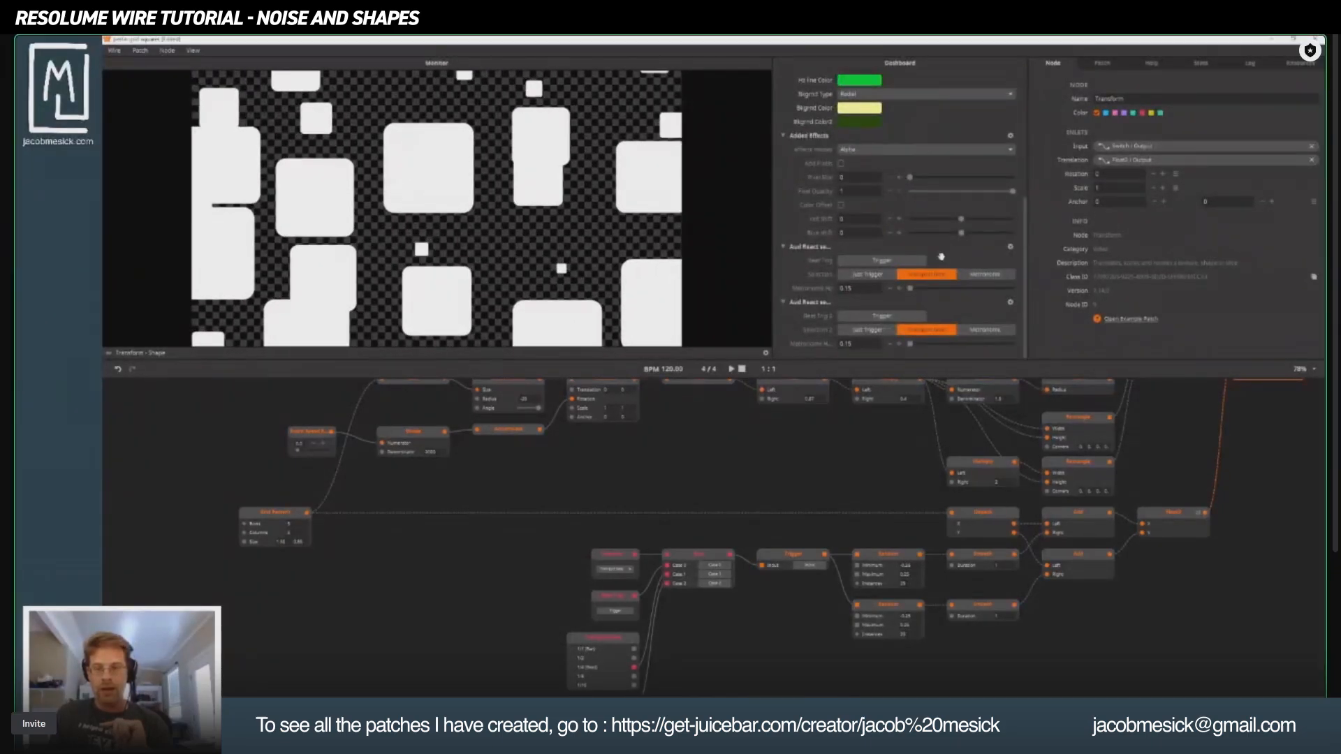
pyautogui.click(862, 275)
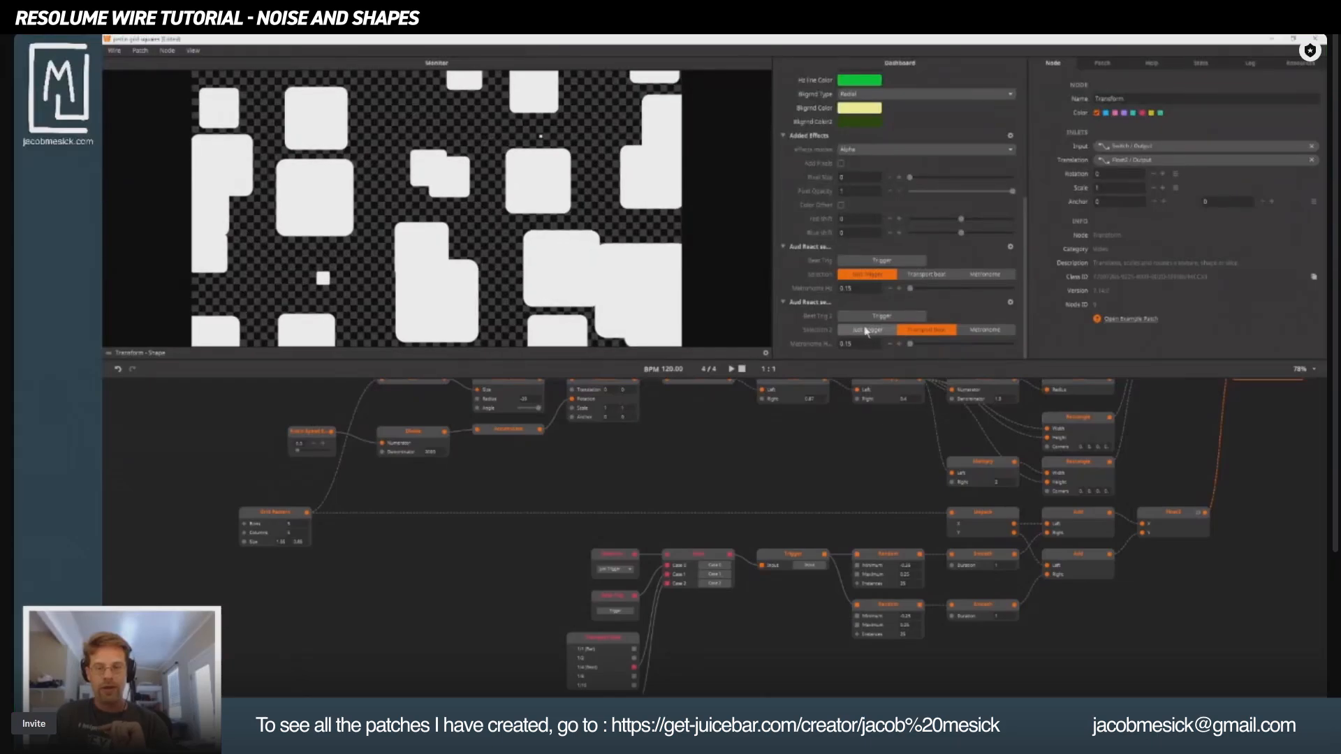
pyautogui.click(867, 331)
pyautogui.click(859, 266)
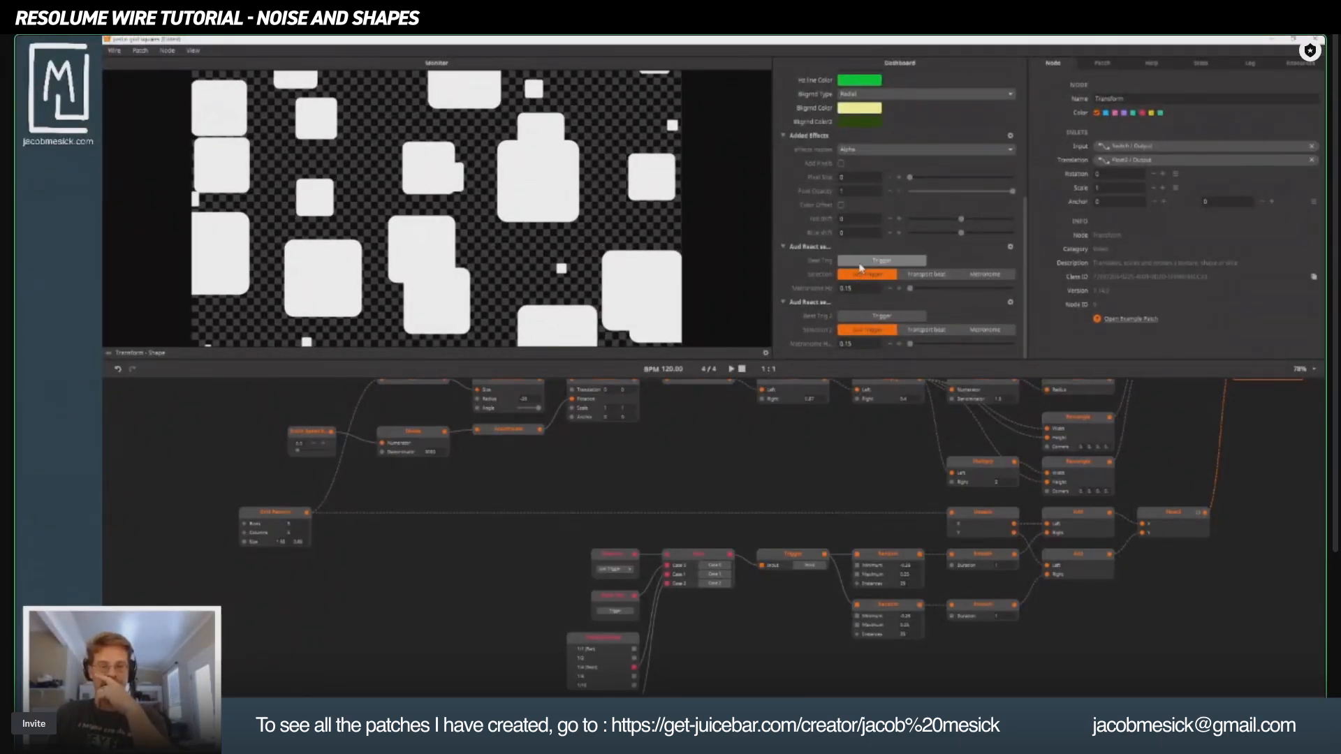
pyautogui.click(860, 264)
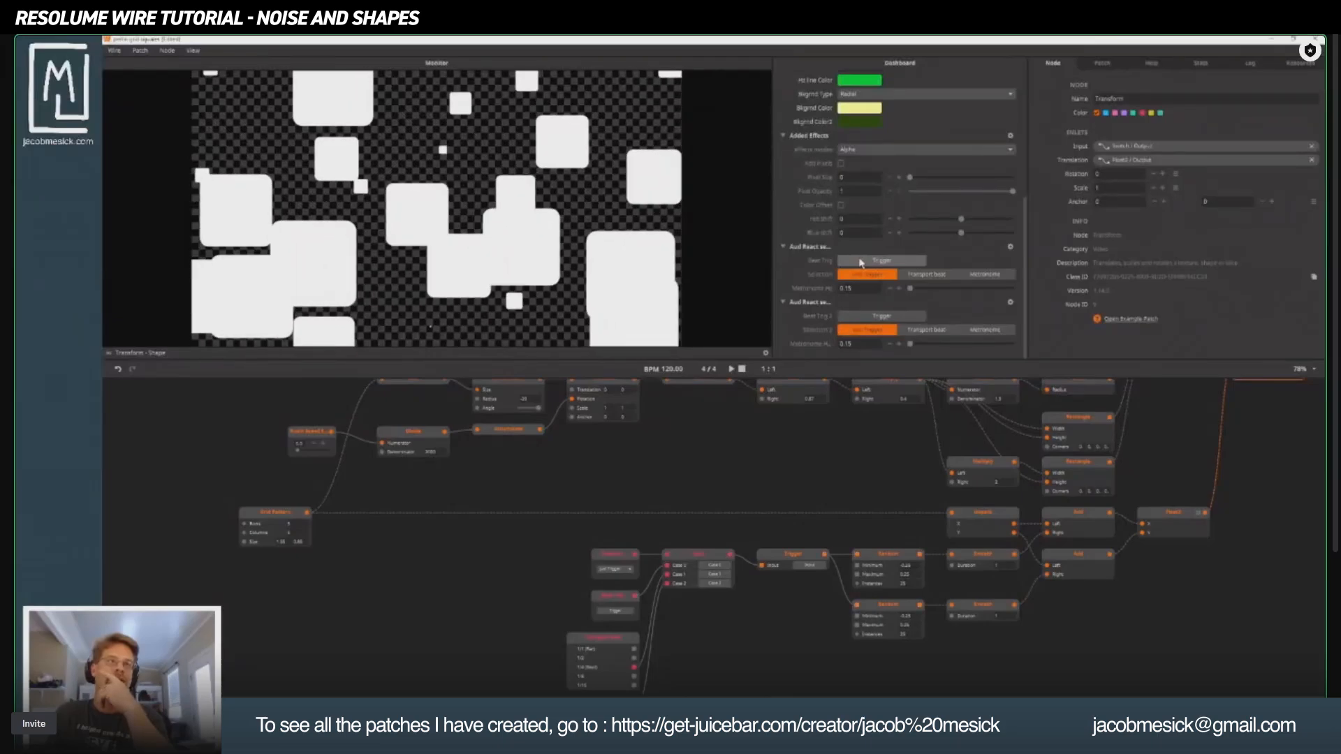
# Fire the first beat trigger, try Transport Beat with playback running, and set the first audio reaction to Metronome at about 2.79.
pyautogui.click(860, 263)
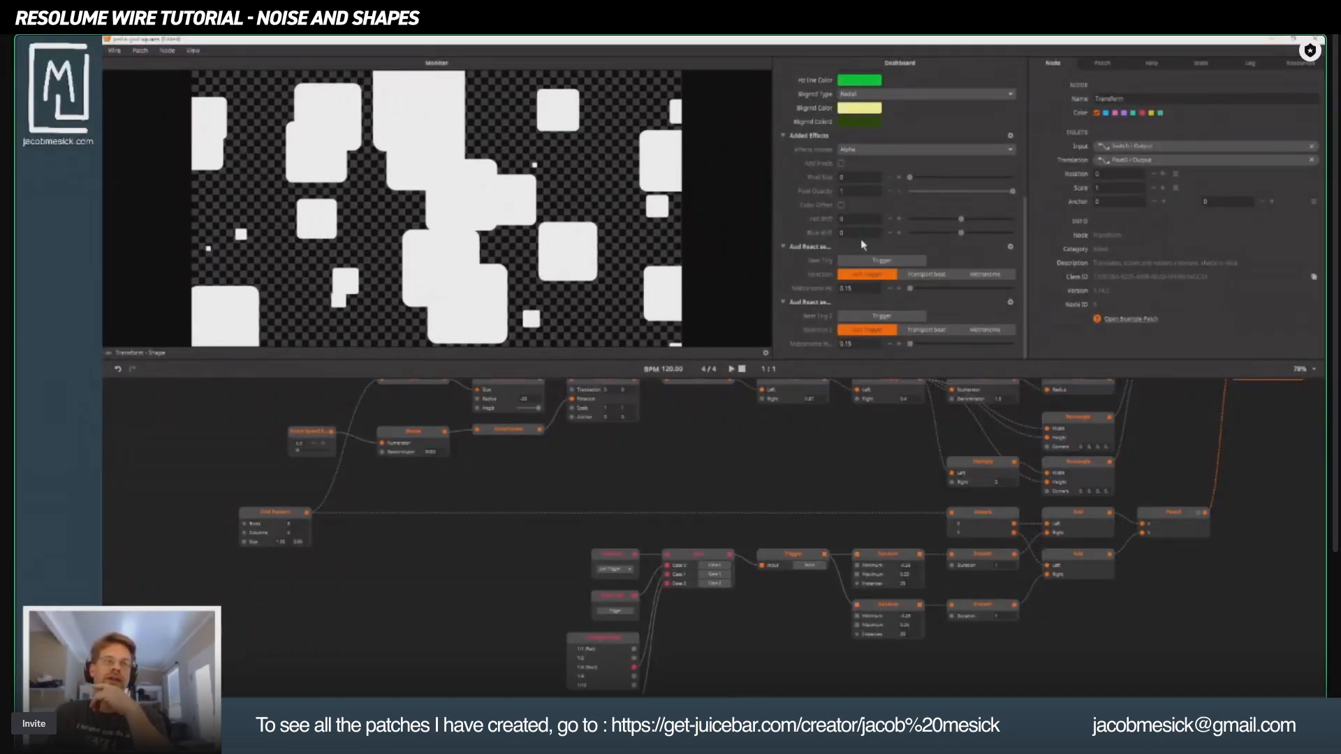
pyautogui.click(927, 275)
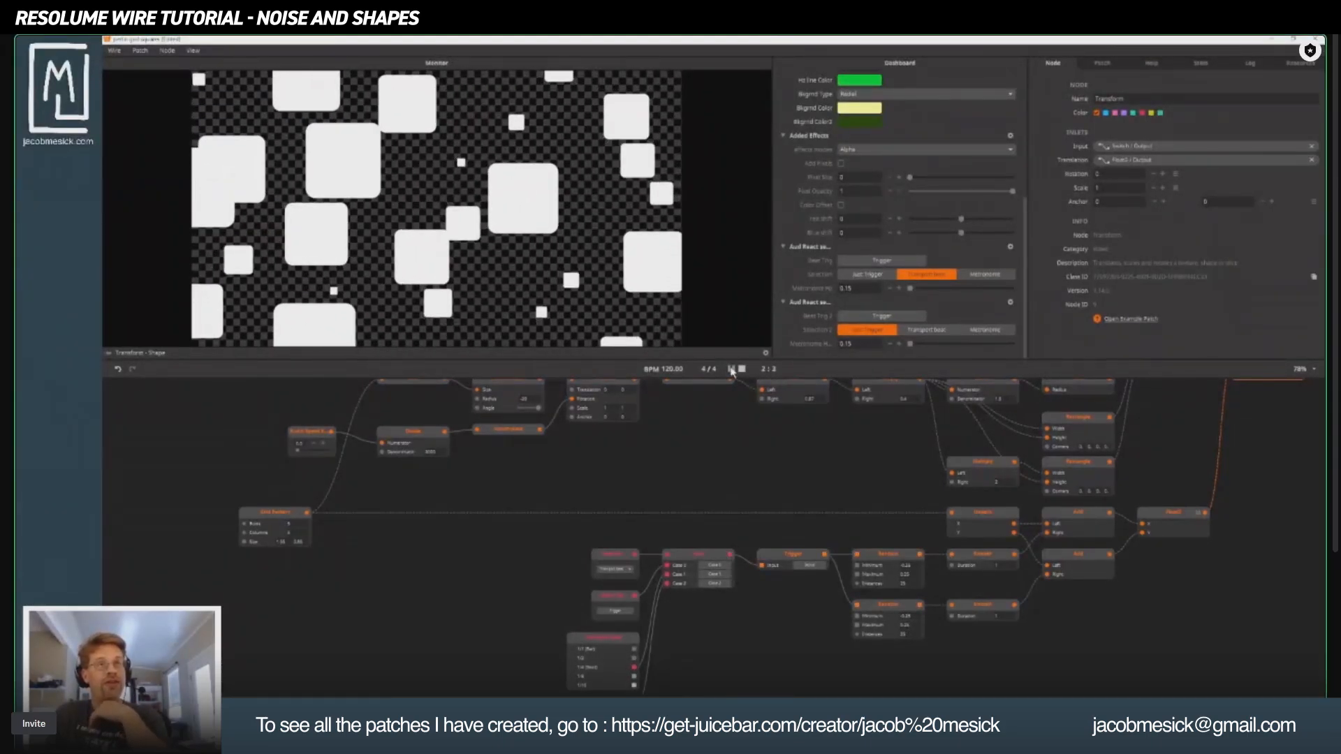
pyautogui.click(983, 274)
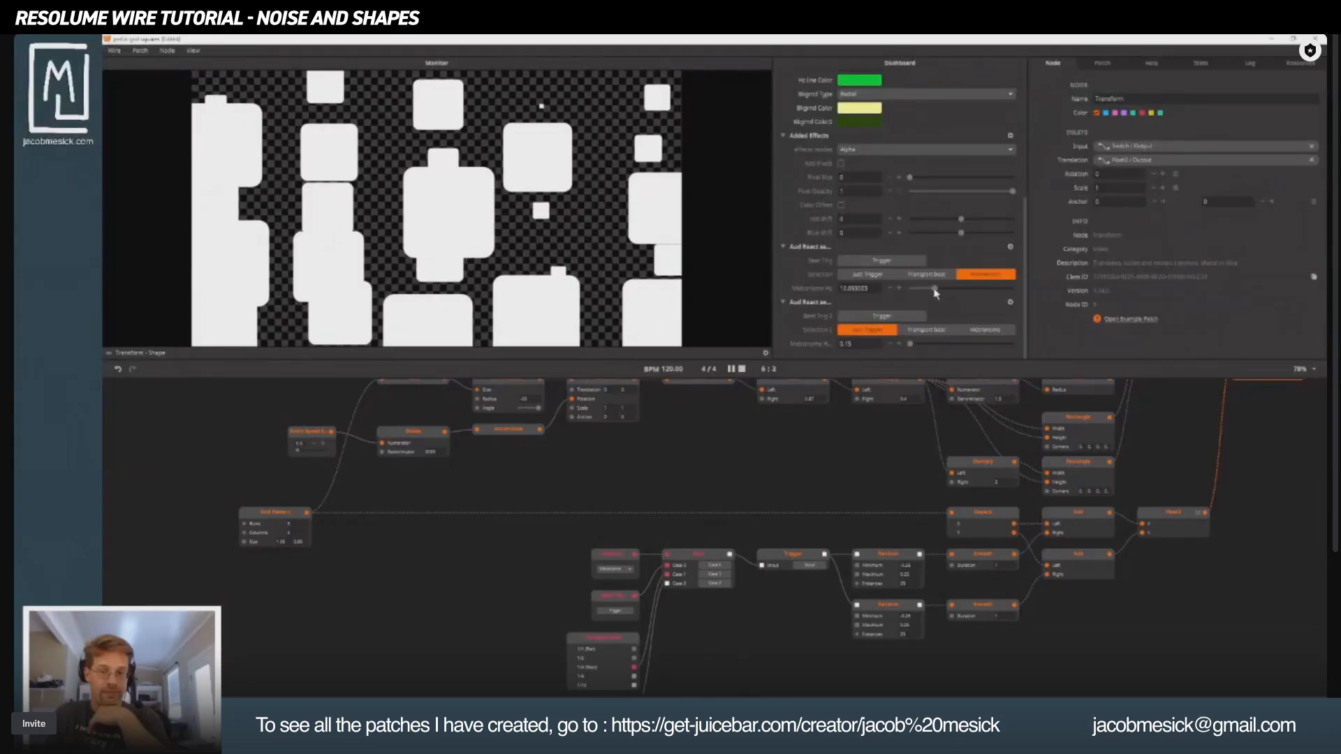
pyautogui.moveTo(939, 289); pyautogui.dragTo(915, 288)
# Review the beat source options in the selection node and trace the switched signal into the Trigger node.
pyautogui.moveTo(801, 555); pyautogui.dragTo(622, 484)
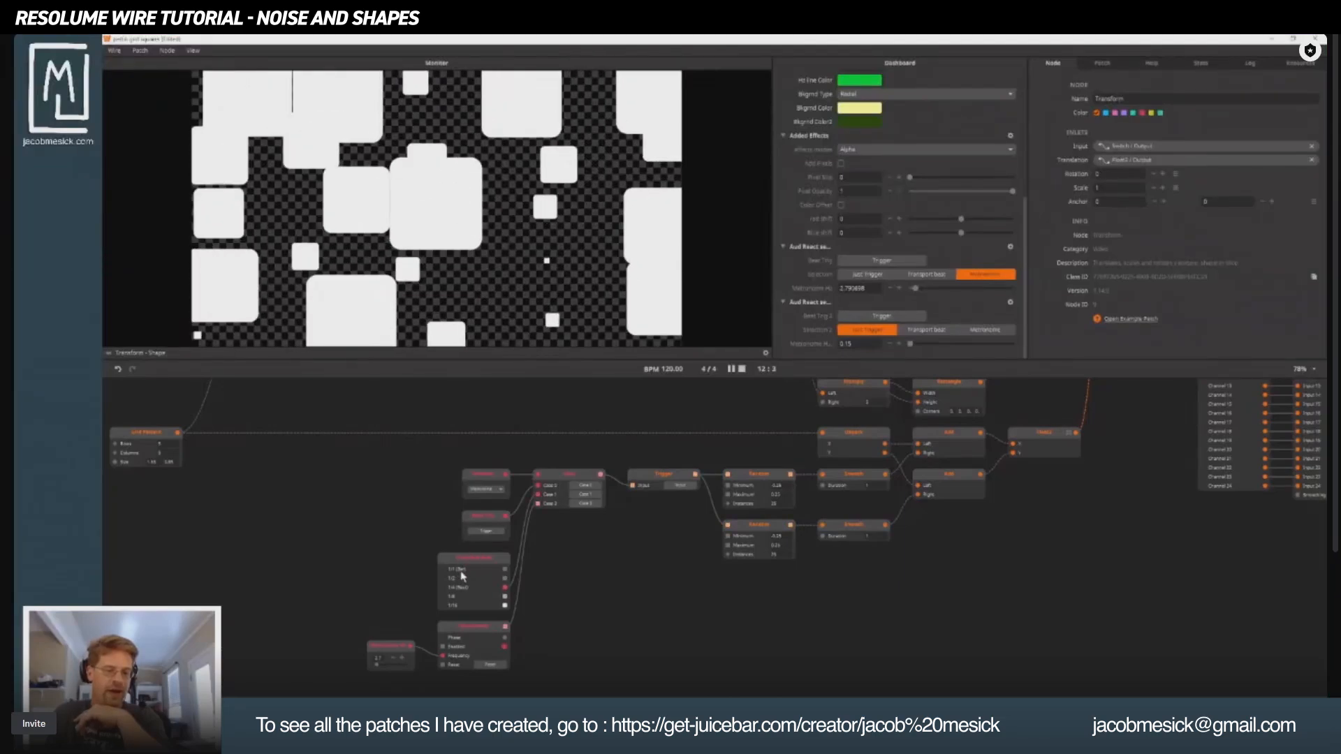
pyautogui.click(486, 493)
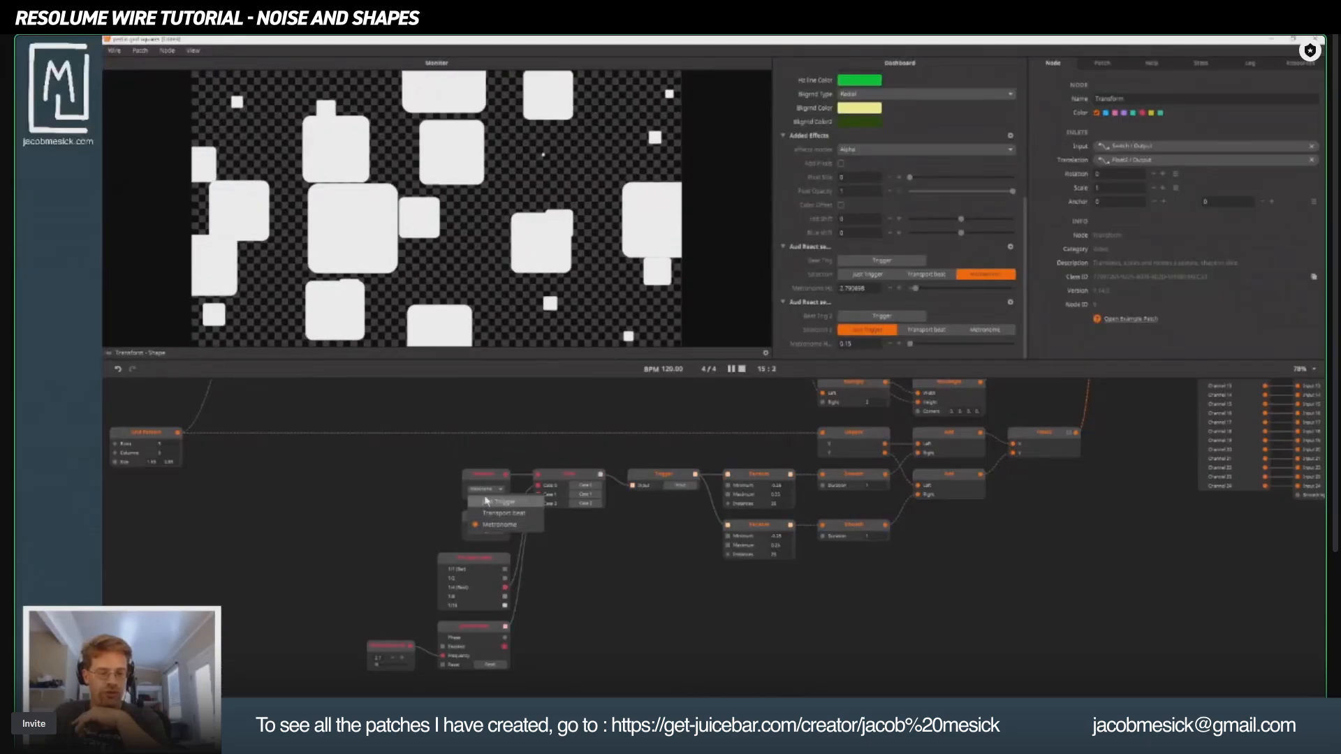
pyautogui.click(352, 523)
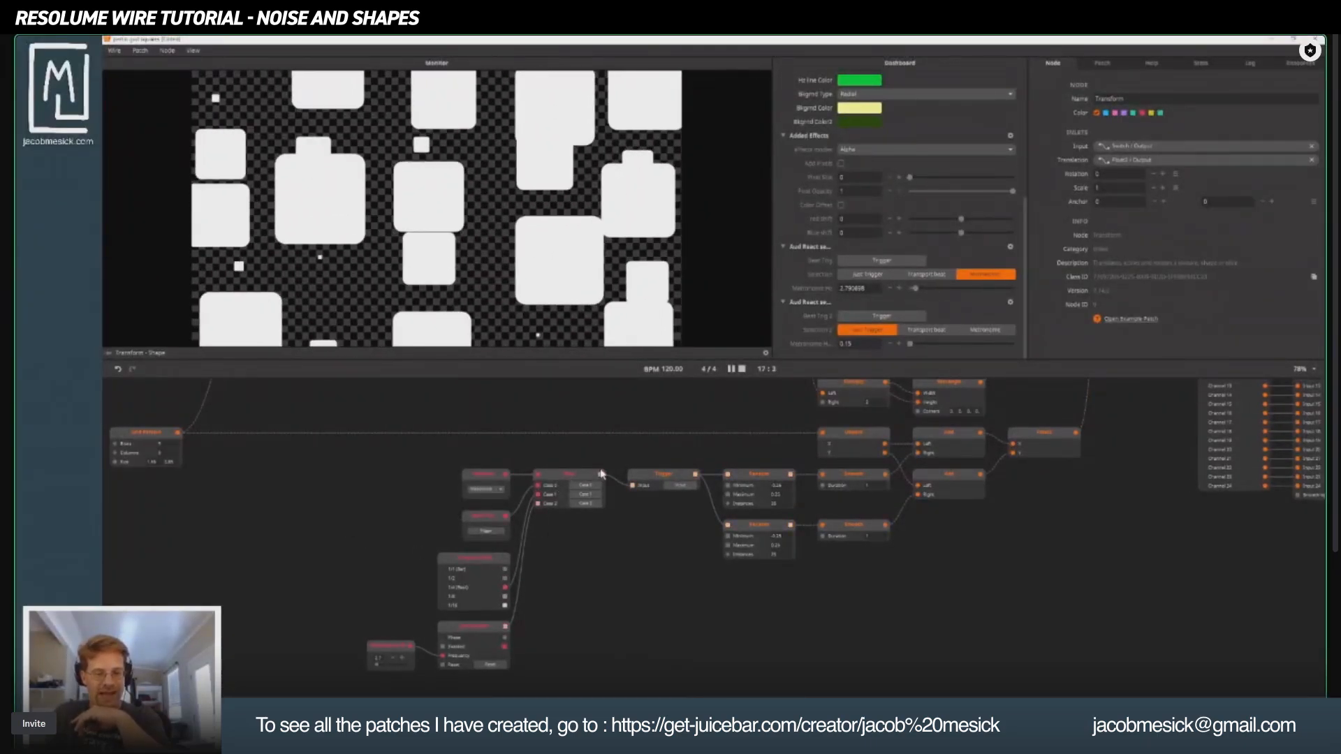
pyautogui.moveTo(632, 484)
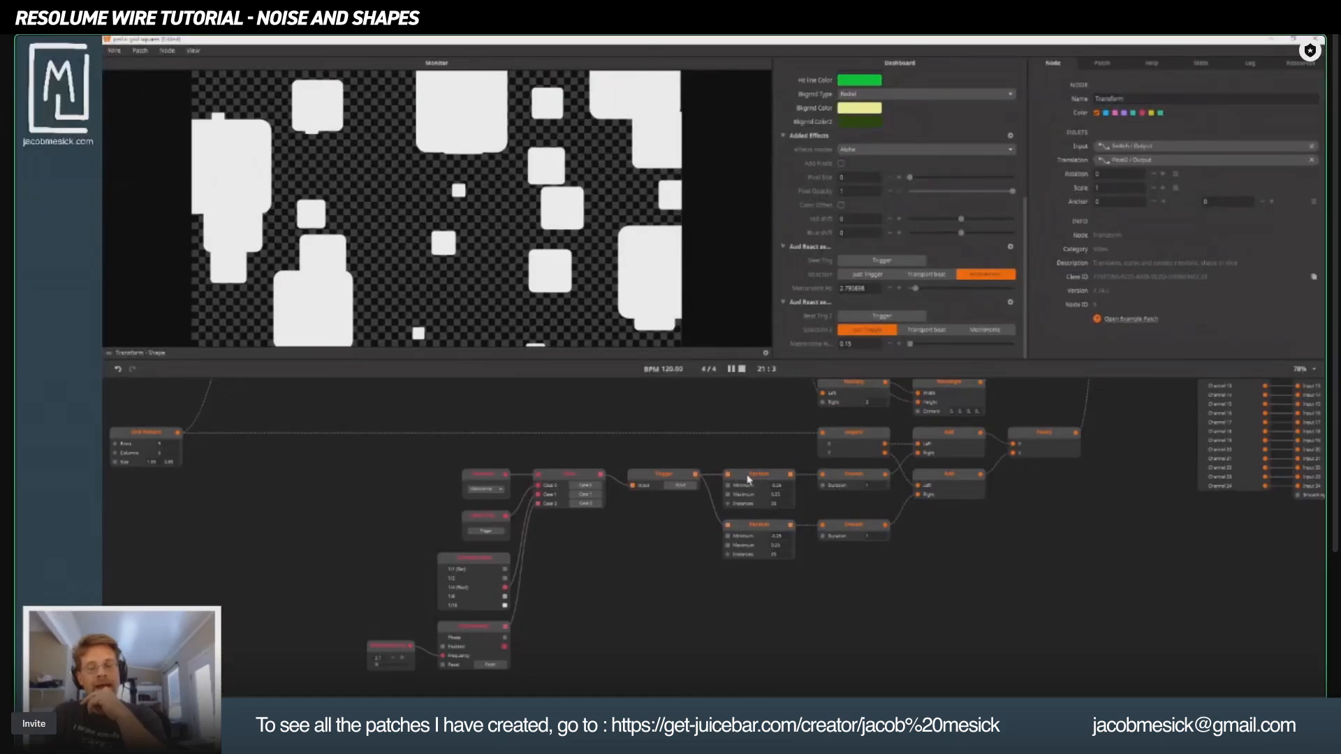
# Inspect the upper Random node's settings and the upper Smooth node that passes its values to the Add node.
pyautogui.click(754, 475)
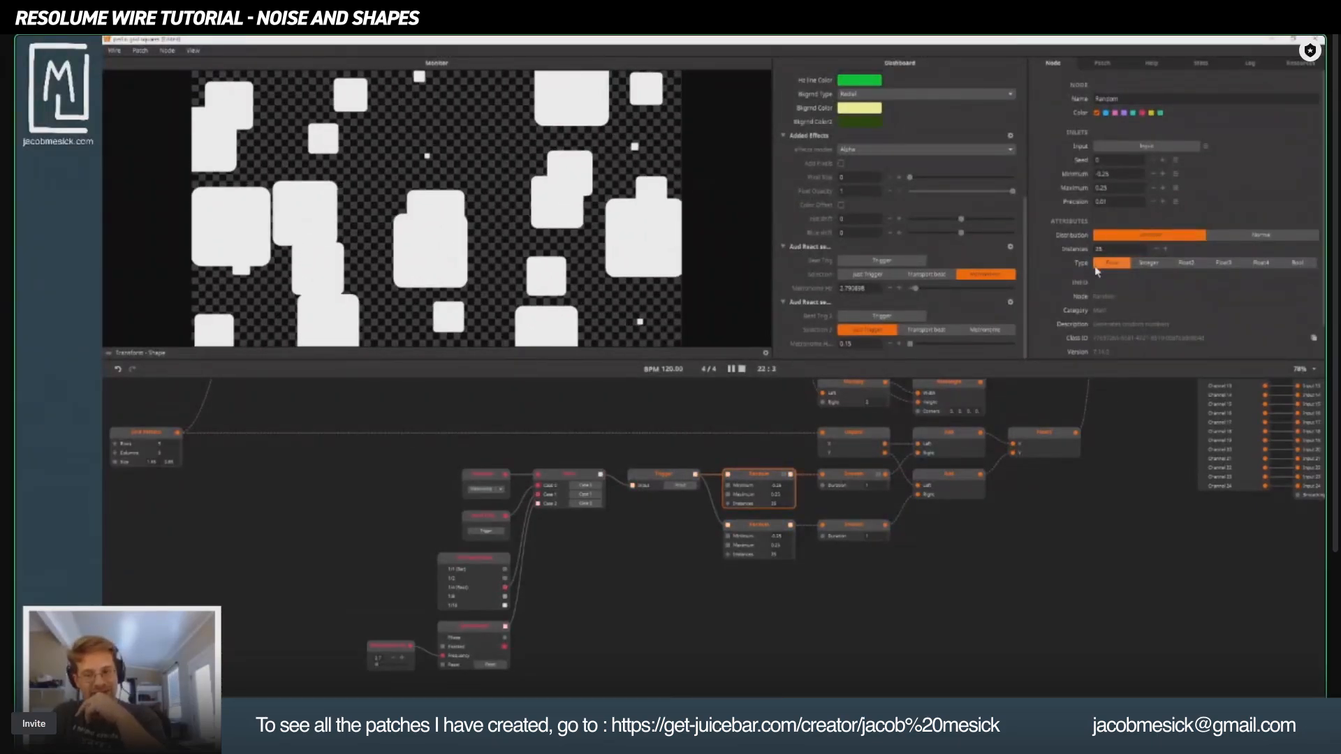
pyautogui.click(861, 479)
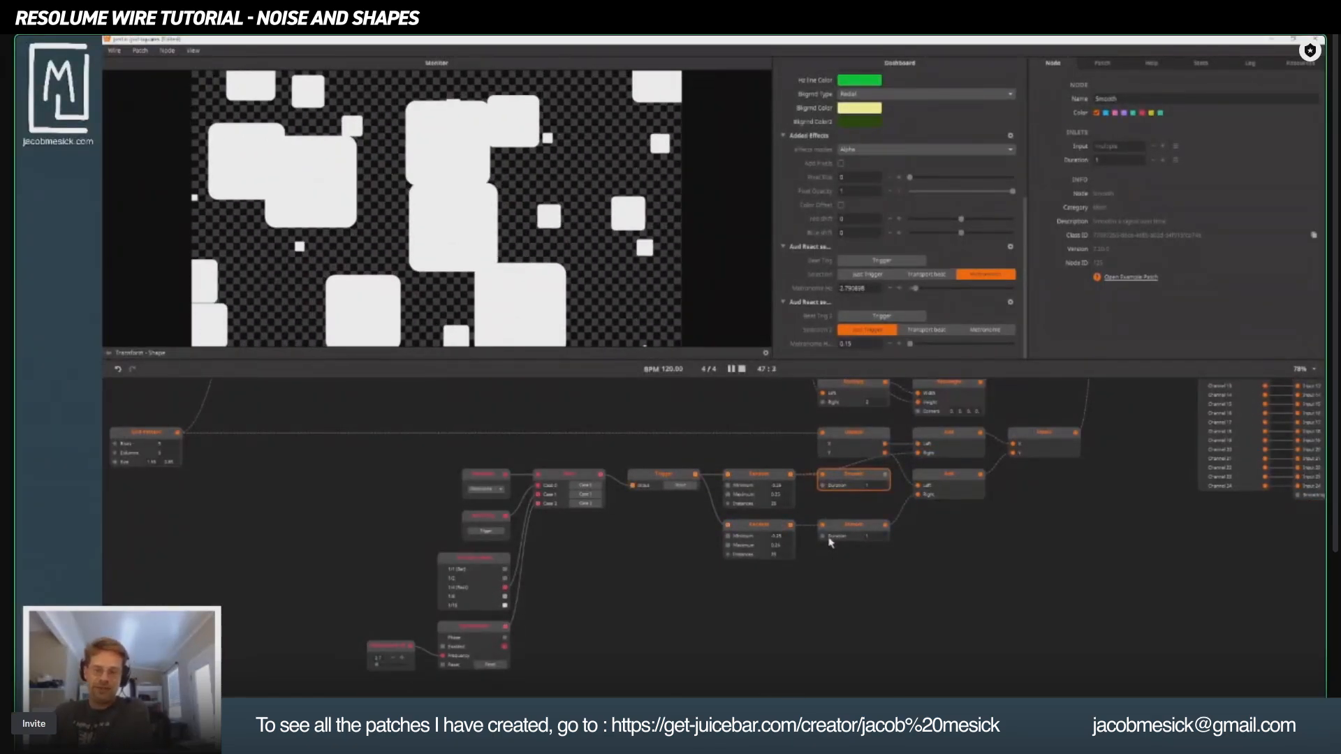
pyautogui.moveTo(885, 474); pyautogui.dragTo(948, 474)
# Inspect the Transform and Split nodes, tracing the separate channels back to the Grid Pattern node.
pyautogui.moveTo(1118, 468); pyautogui.dragTo(858, 667)
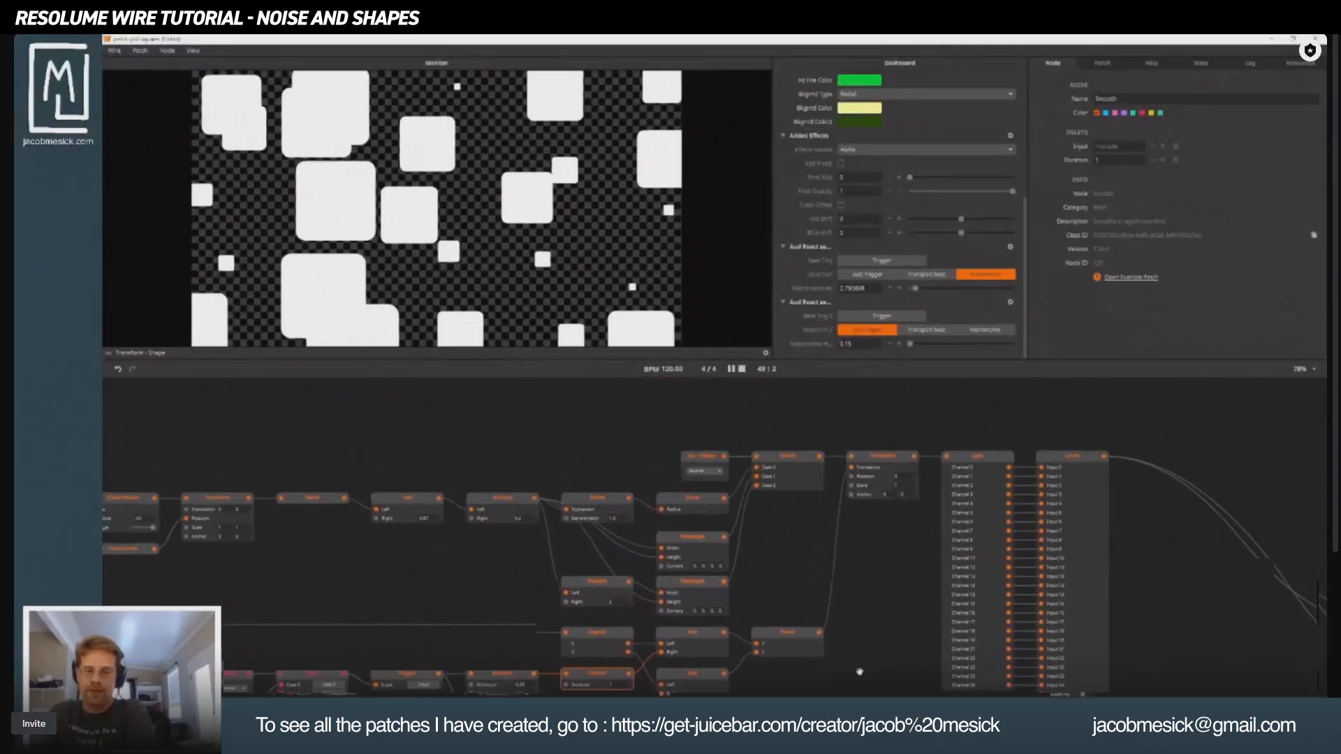
pyautogui.click(892, 460)
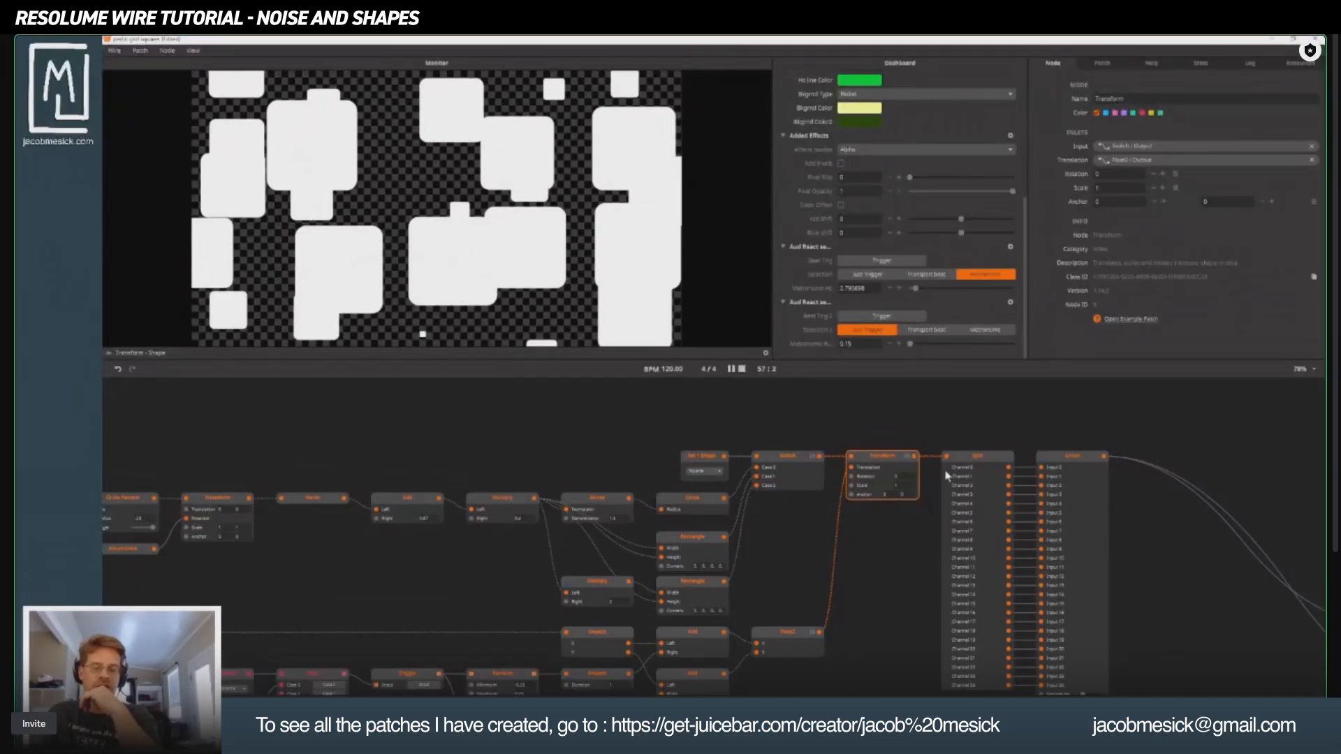
pyautogui.click(976, 464)
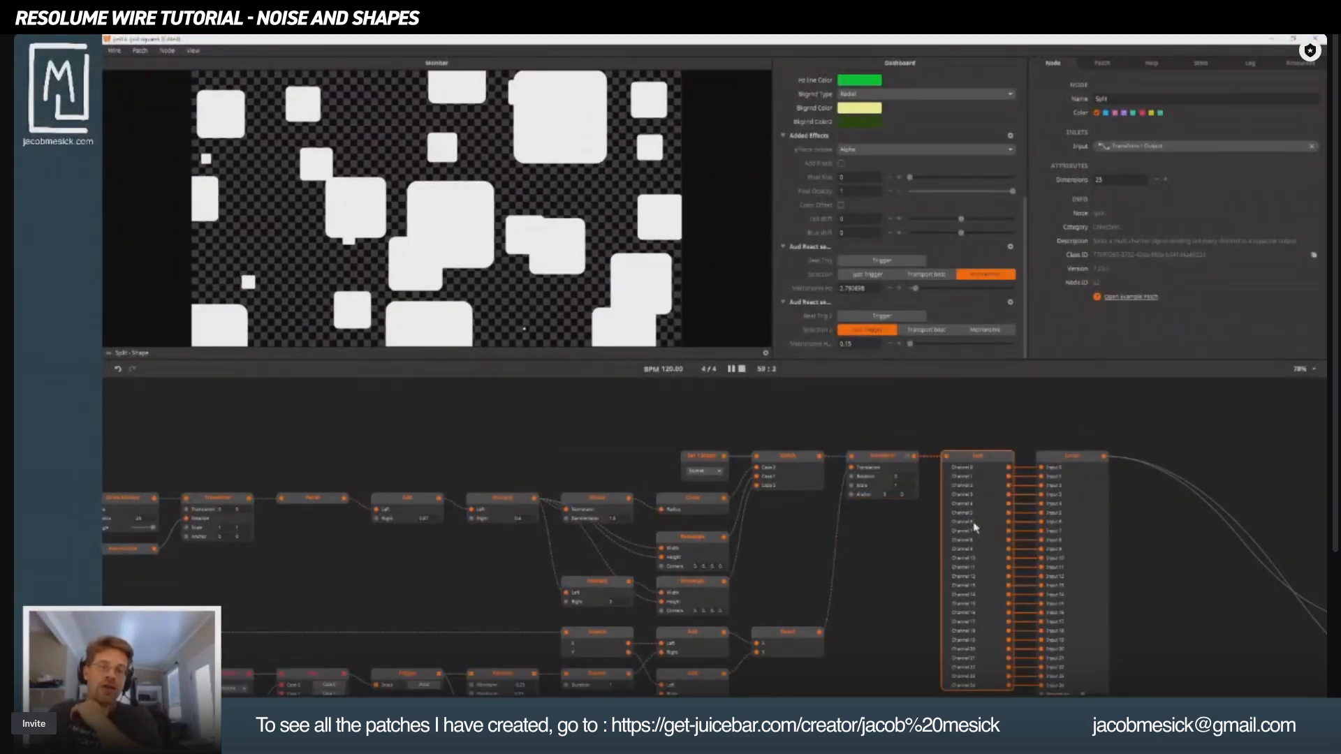
pyautogui.moveTo(206, 577); pyautogui.dragTo(822, 527)
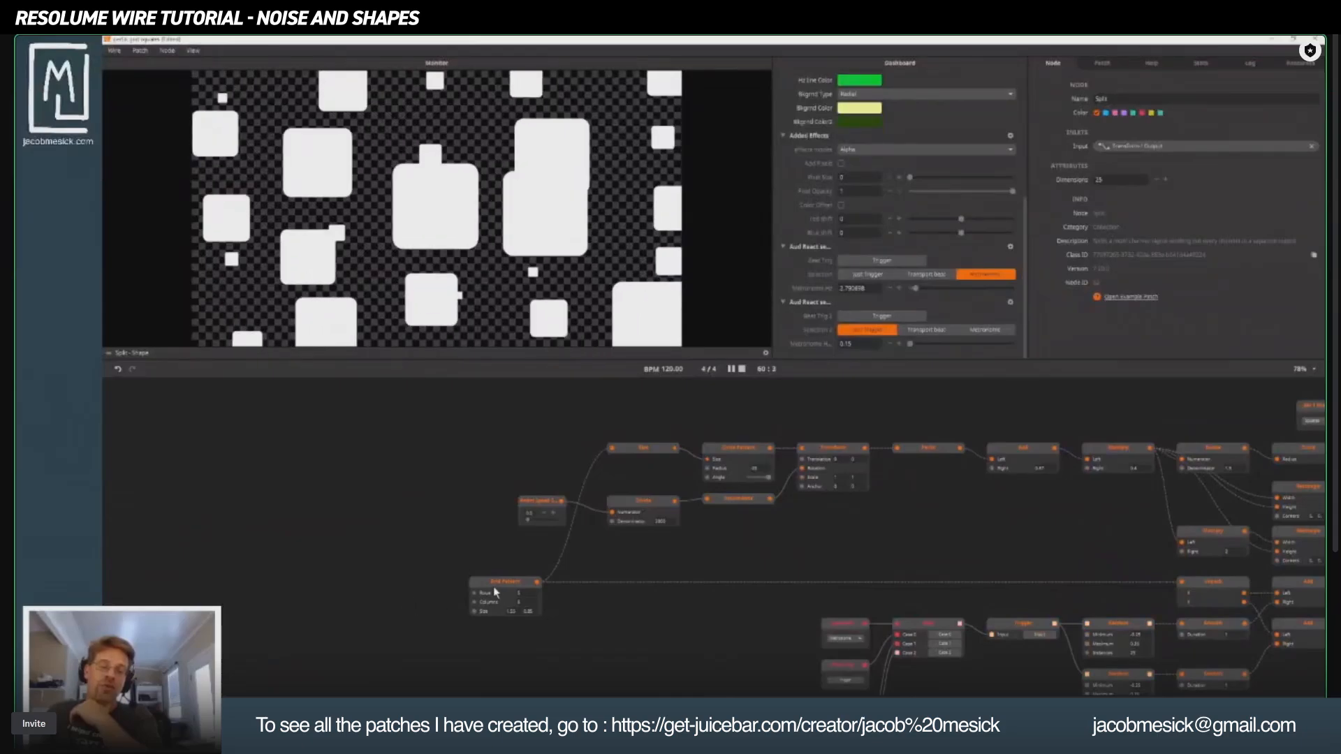
pyautogui.moveTo(962, 567); pyautogui.dragTo(237, 601)
pyautogui.moveTo(858, 471); pyautogui.dragTo(852, 480)
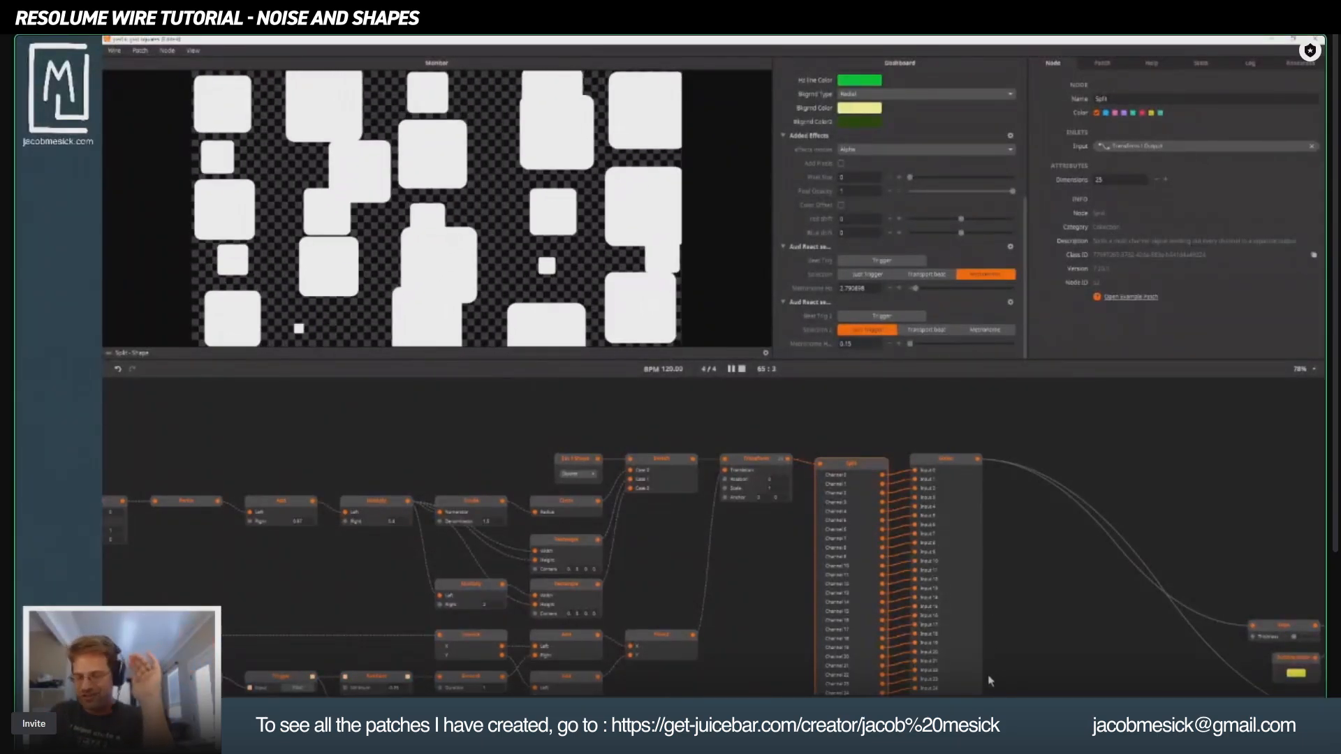
# Follow the Split node's channels into the Union node and examine its inputs and smoothing setting.
pyautogui.scroll(-3, 981, 621)
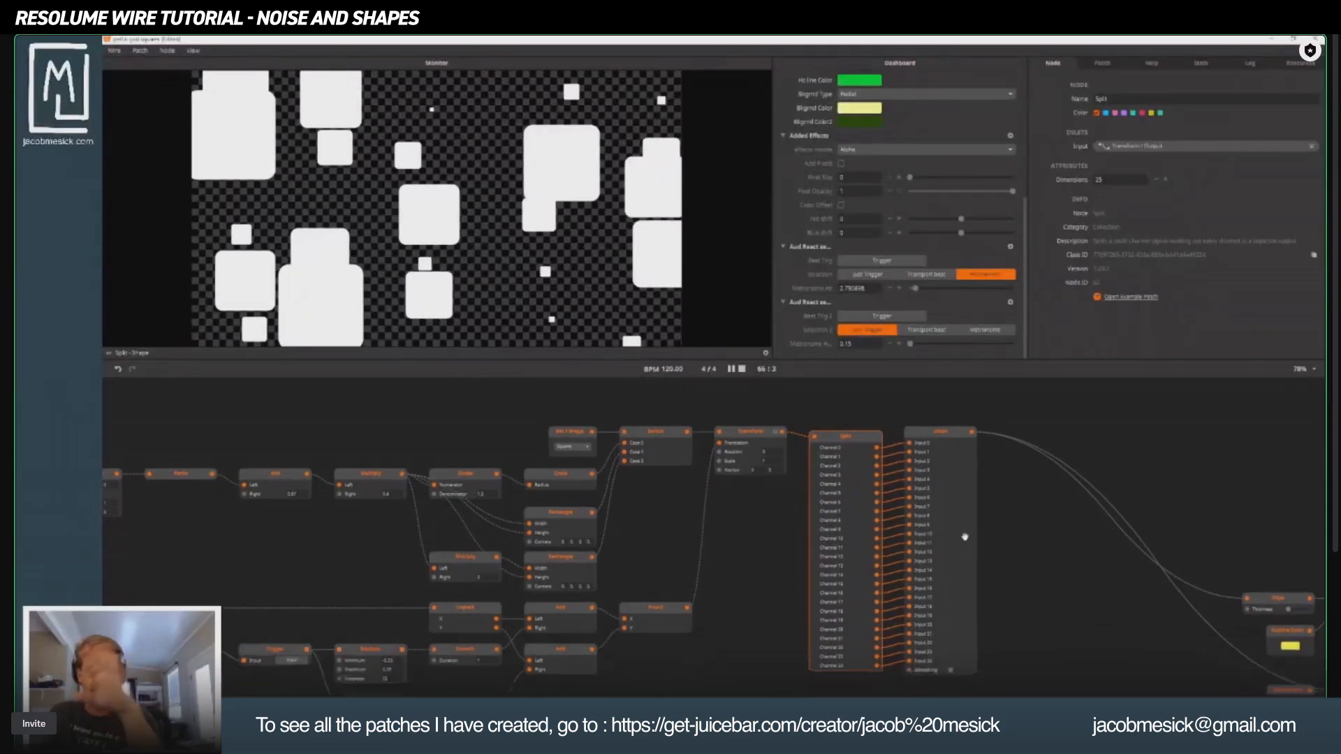
pyautogui.moveTo(928, 631); pyautogui.dragTo(931, 632)
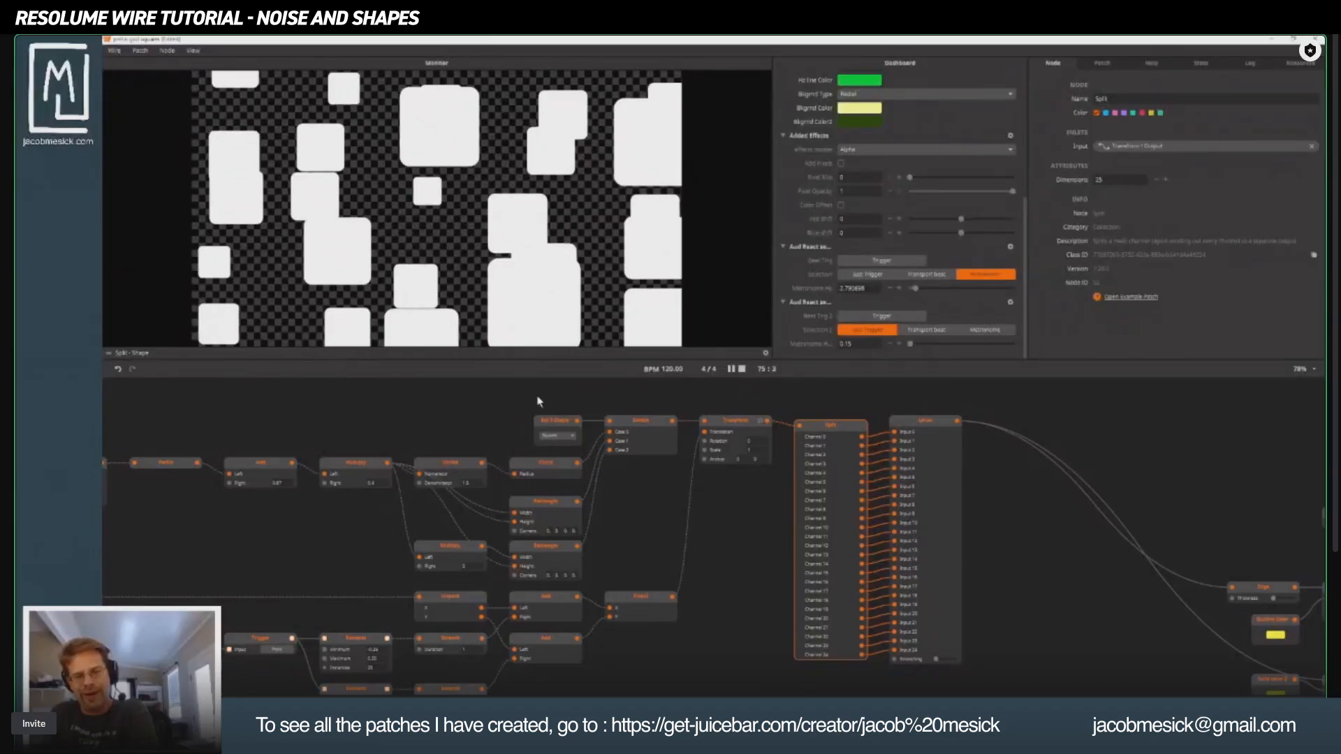
pyautogui.click(946, 650)
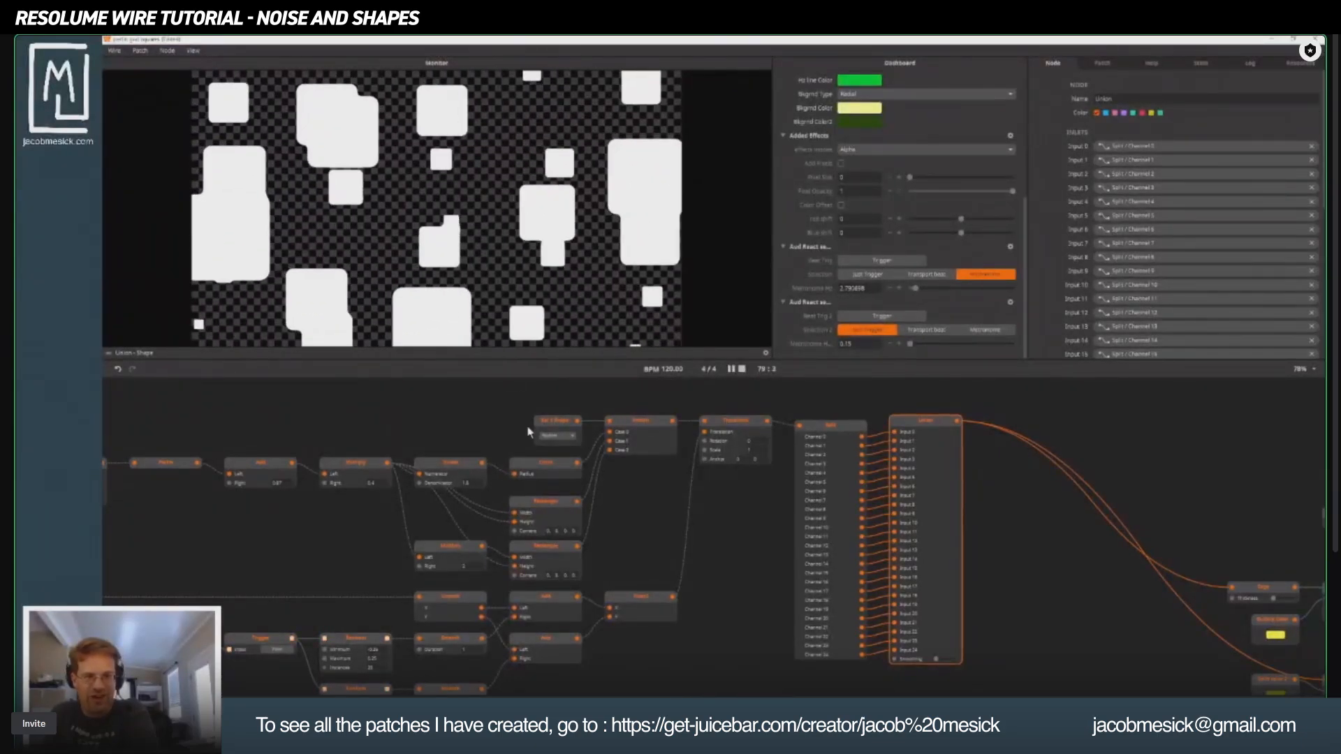
pyautogui.scroll(-1, 1112, 557)
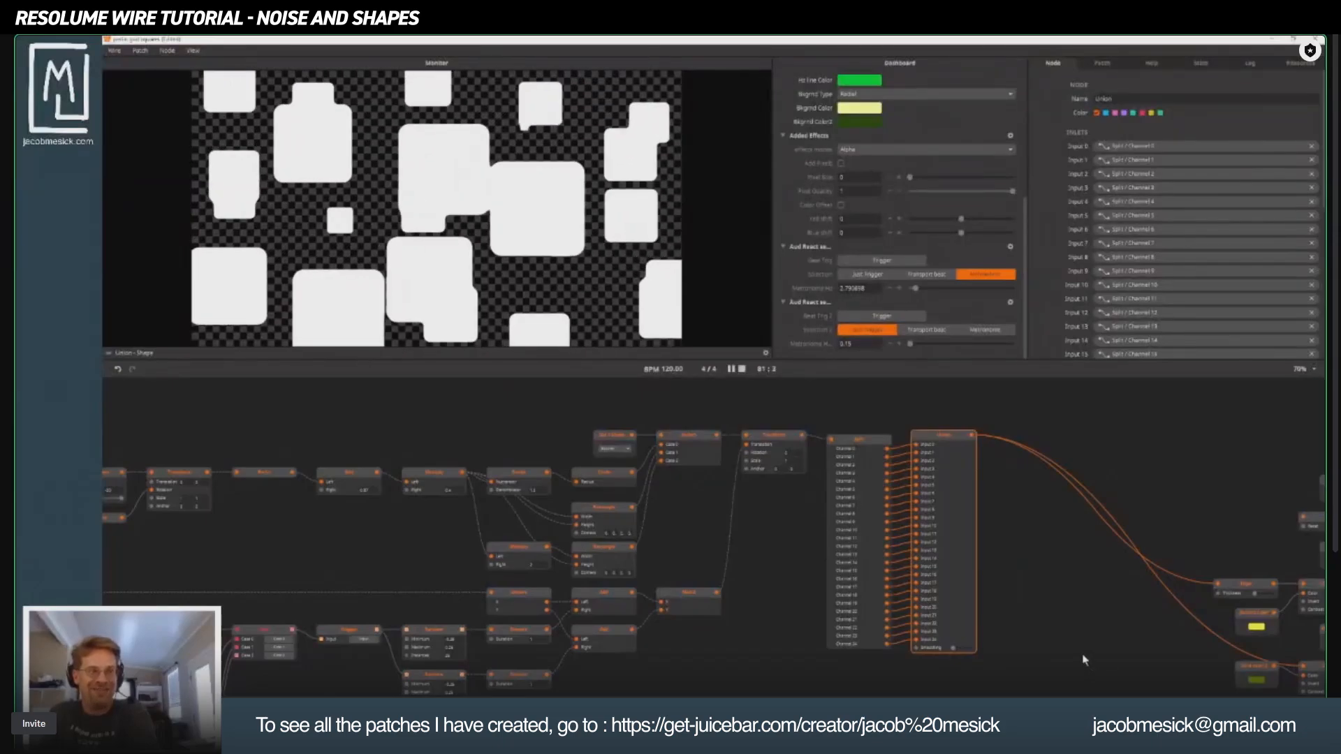
# Set the shape type to Circles and undo the trial smoothing change on the Union node.
pyautogui.click(613, 449)
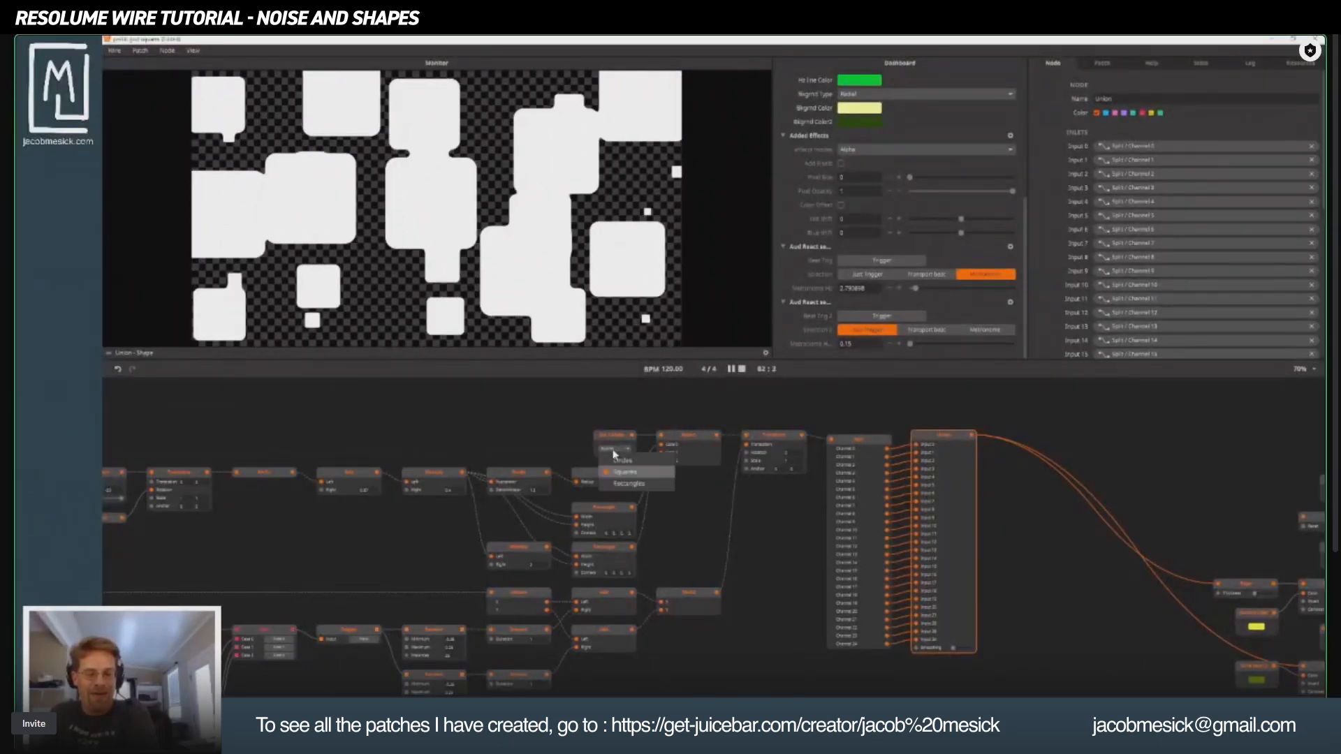
pyautogui.click(640, 462)
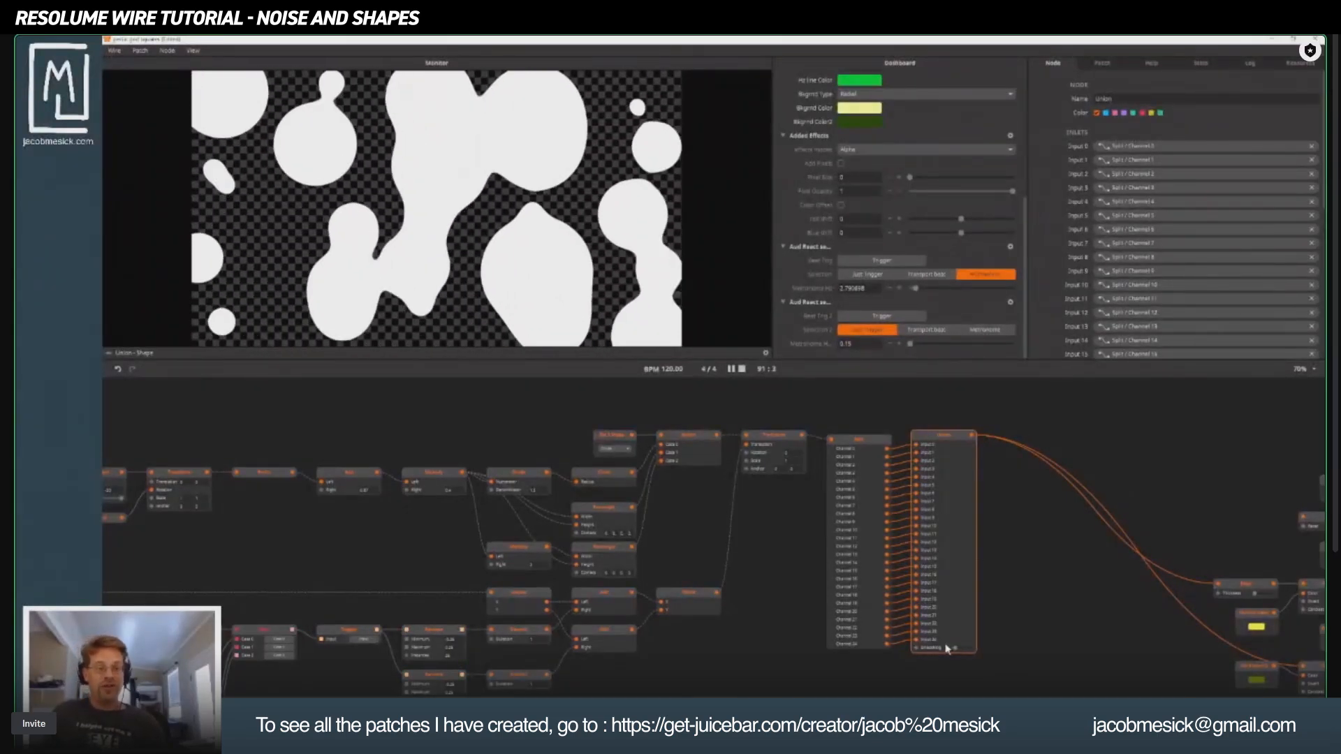
pyautogui.hotkey('ctrl', 'z')
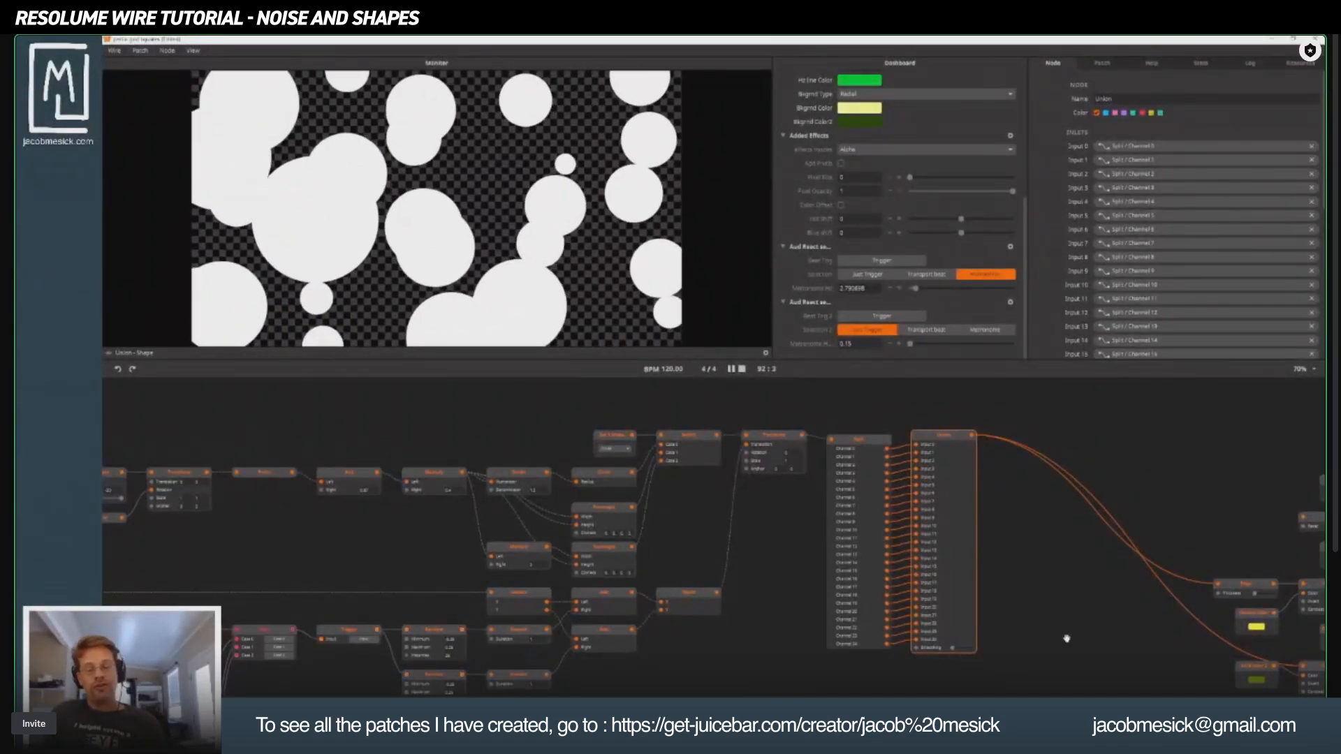
# Search the node library for "met" and try a Meta Shape node in the empty space below the patch.
pyautogui.moveTo(1068, 640); pyautogui.dragTo(1035, 550)
pyautogui.doubleClick(794, 687)
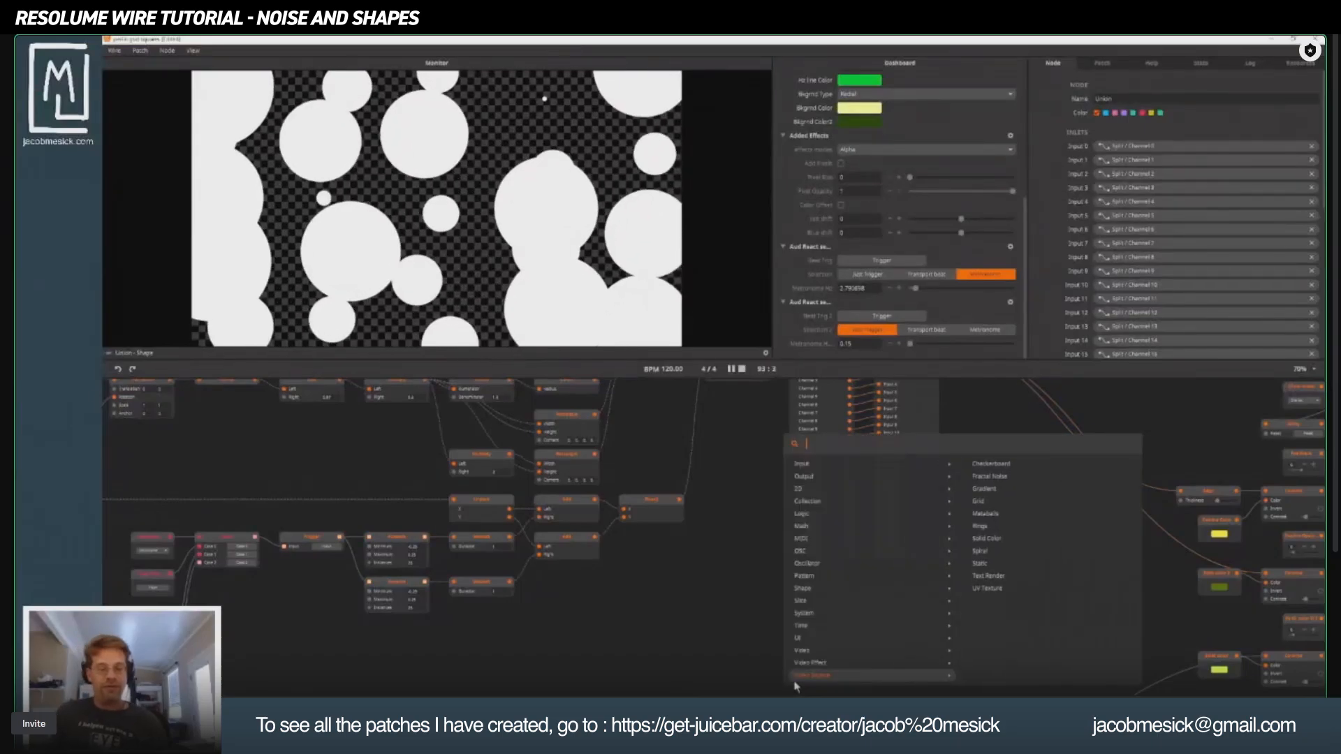
pyautogui.write('met')
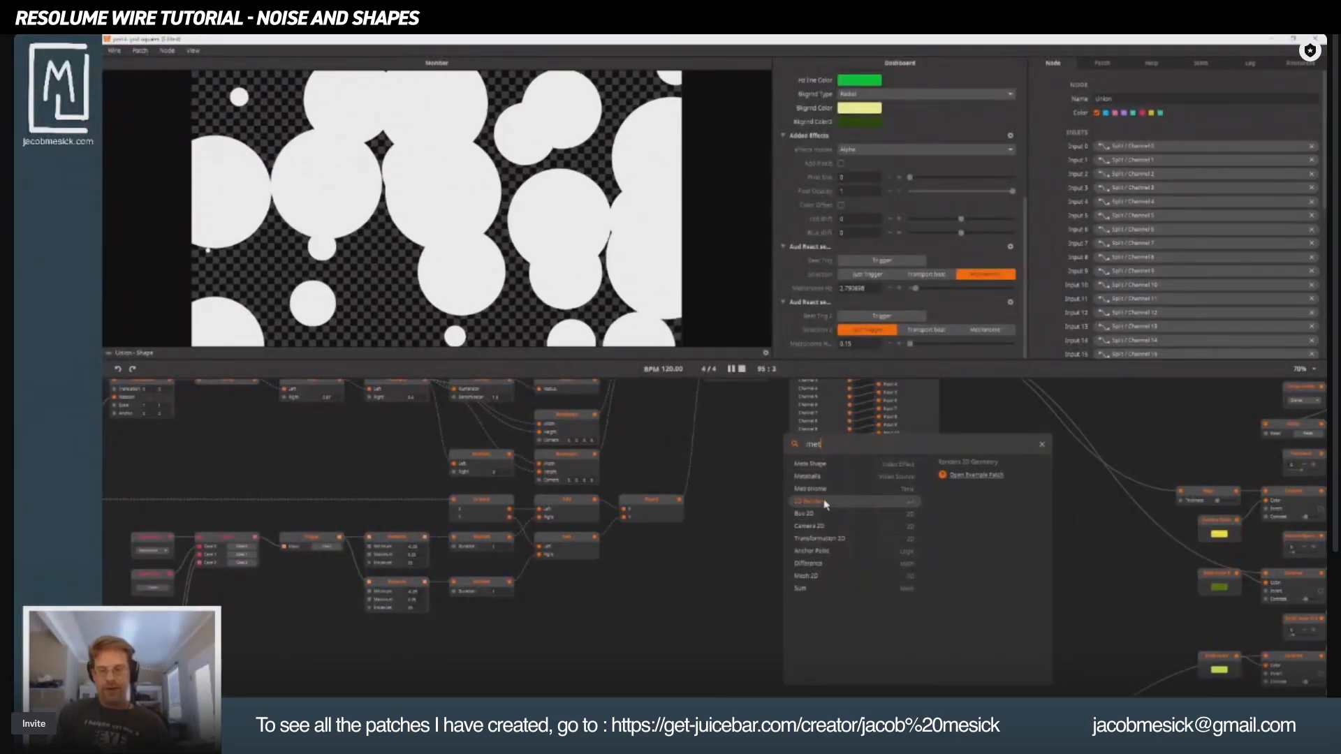
pyautogui.click(808, 476)
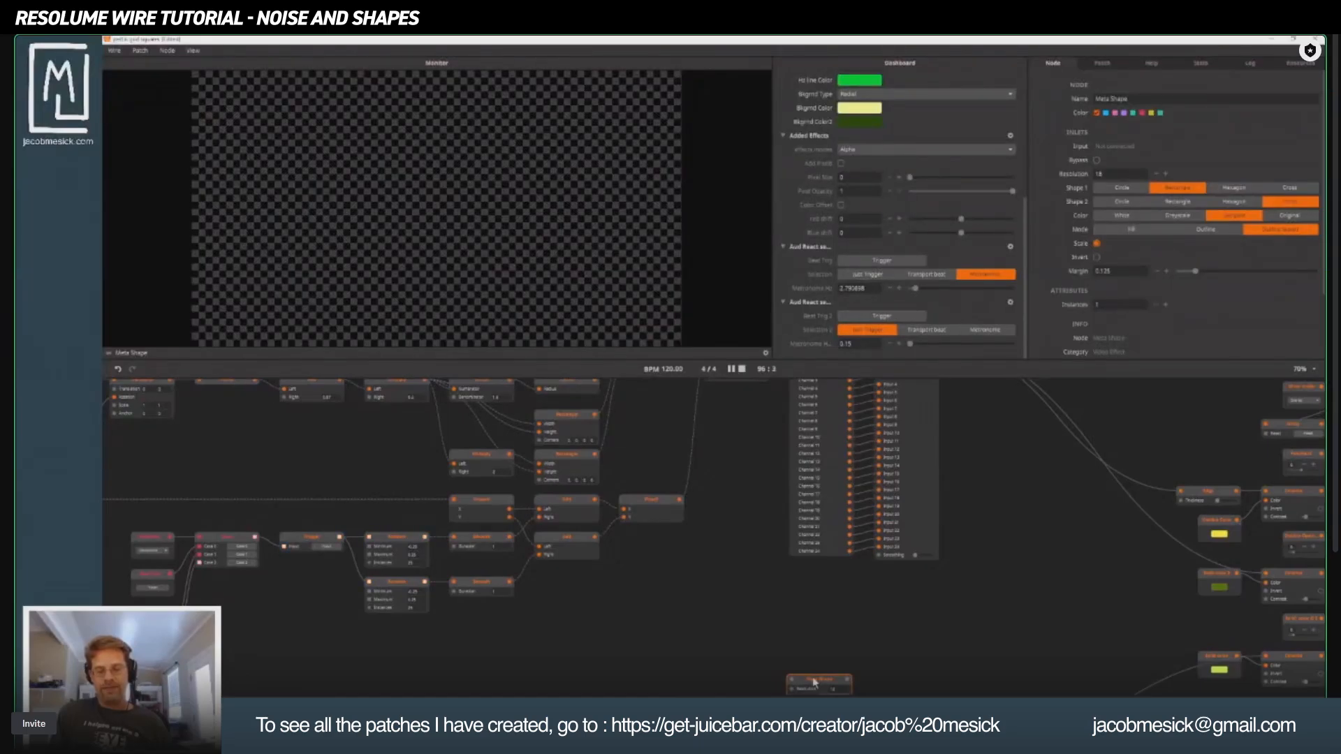
pyautogui.moveTo(814, 682); pyautogui.dragTo(731, 580)
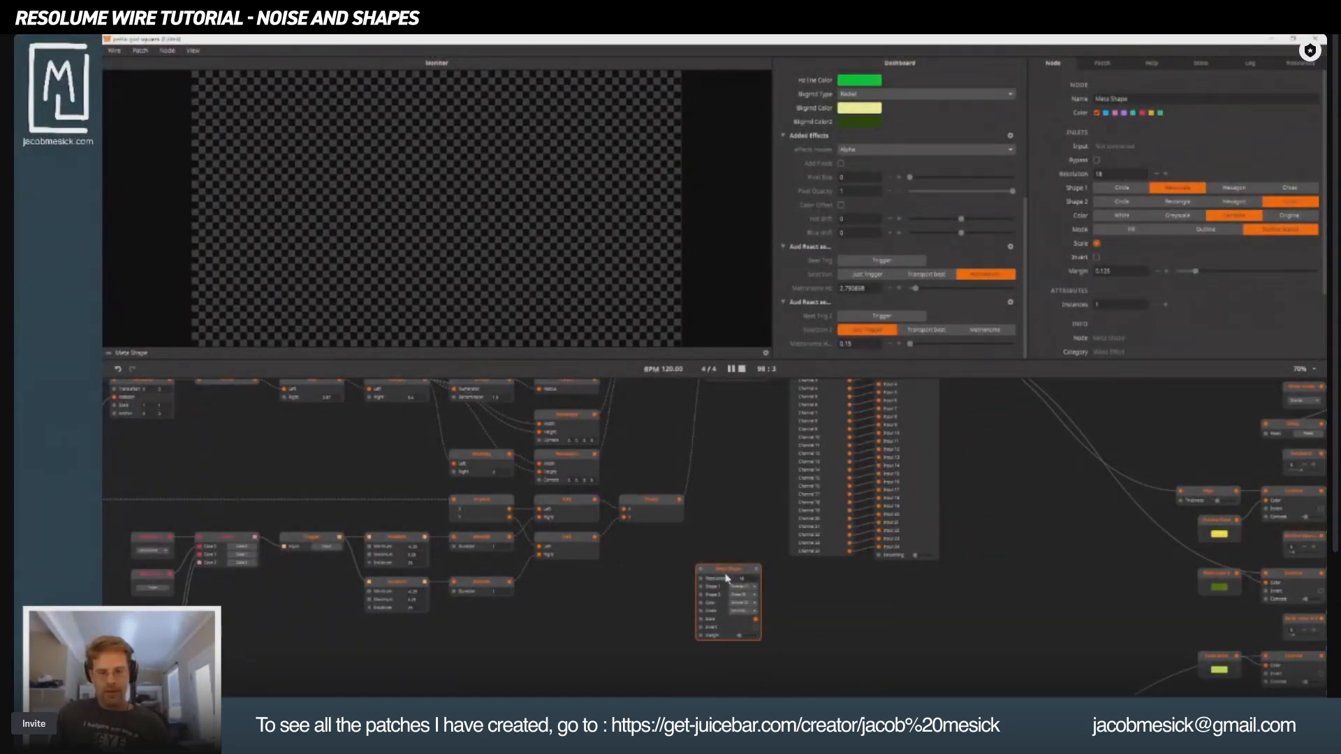
# Stop the transport and move the Meta Shape node to the empty area above the patch.
pyautogui.scroll(3, 726, 578)
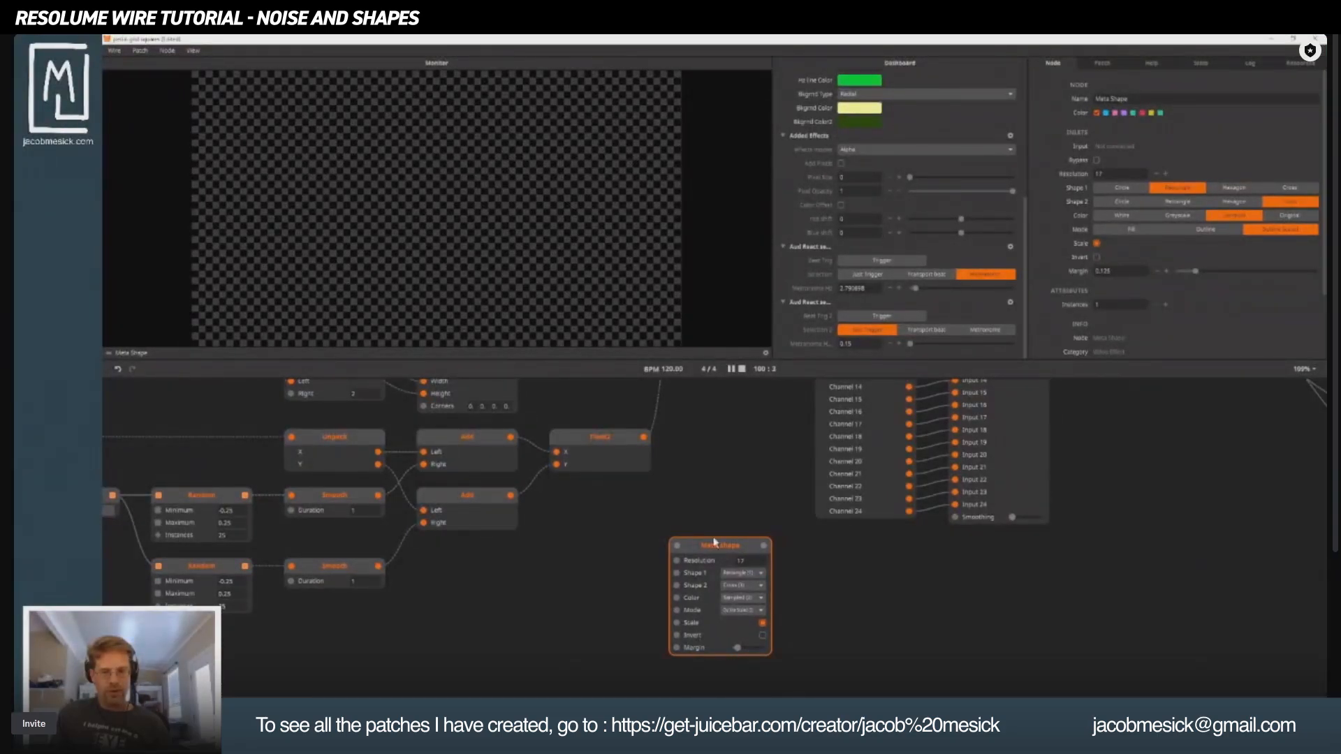
pyautogui.click(741, 369)
pyautogui.scroll(-3, 723, 552)
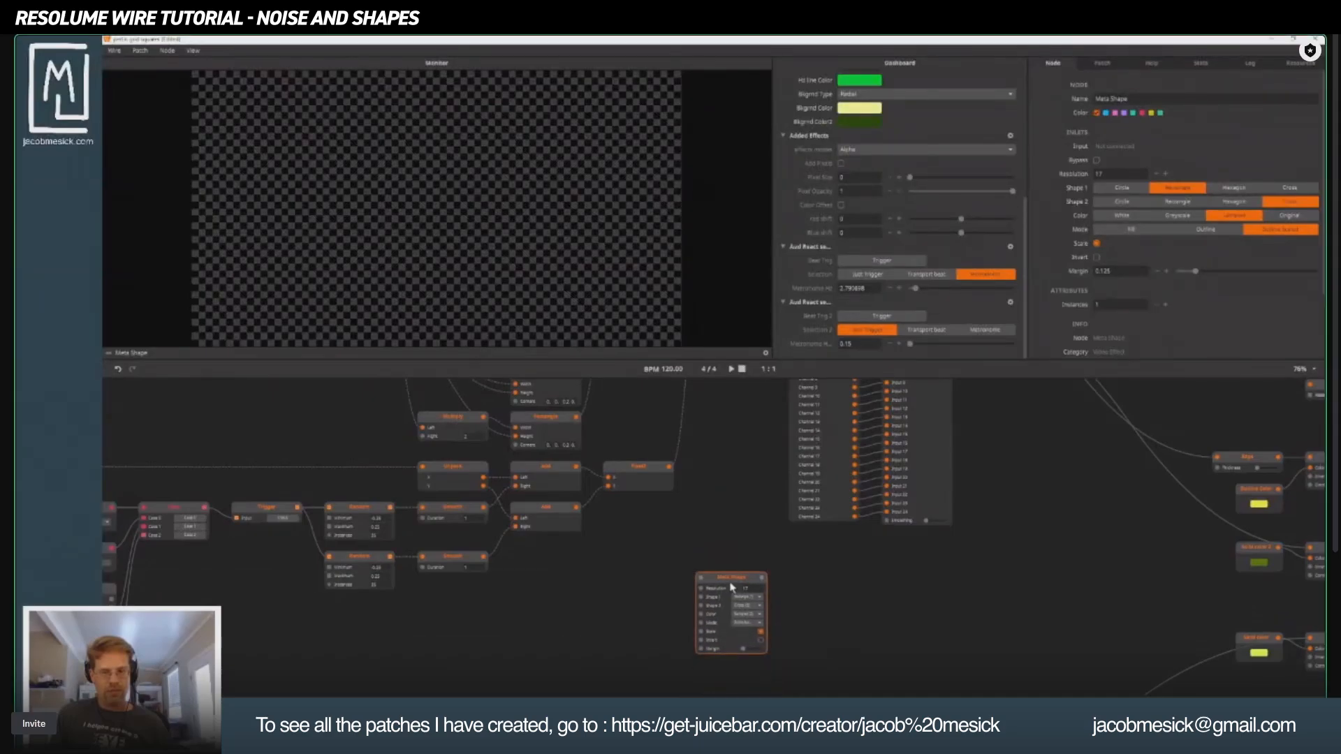
pyautogui.scroll(-3, 729, 586)
pyautogui.moveTo(732, 590); pyautogui.dragTo(576, 565)
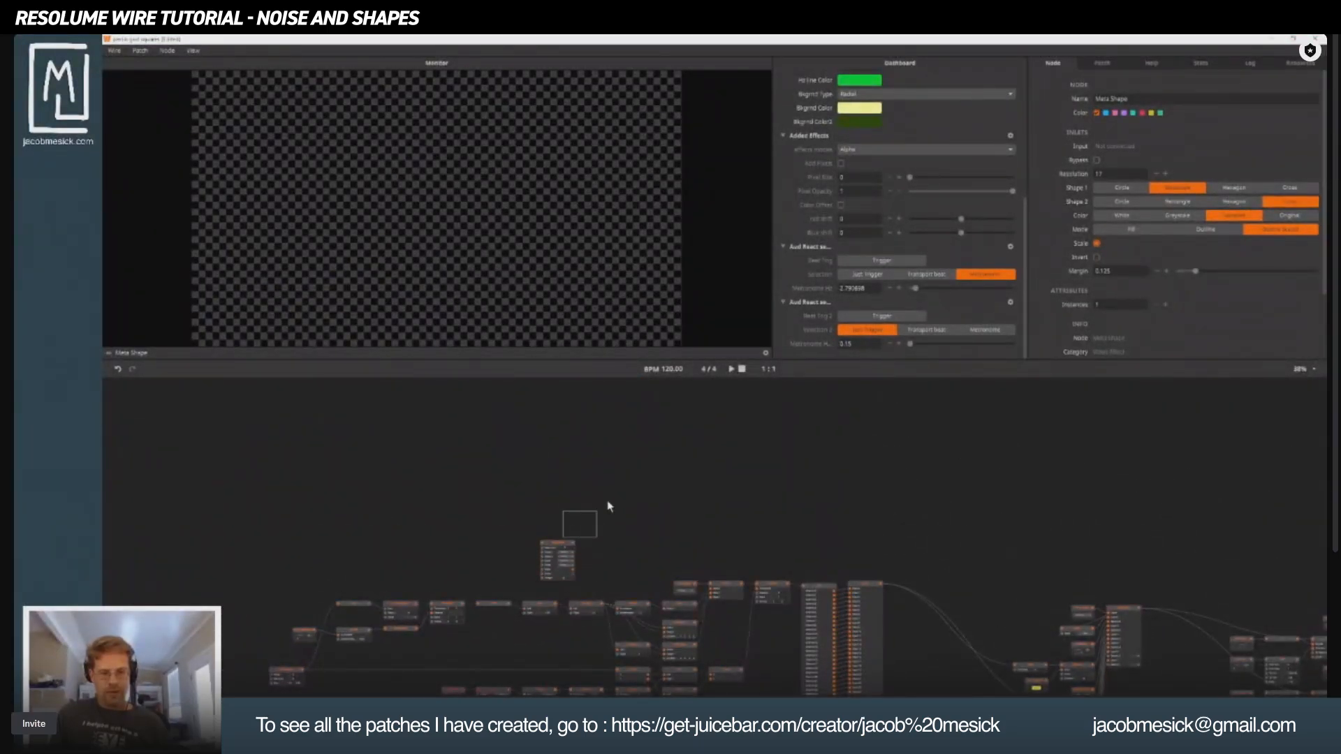
pyautogui.click(575, 574)
pyautogui.moveTo(564, 578); pyautogui.dragTo(639, 503)
# Try a Meta Shape margin of about 0.207 and delete the node.
pyautogui.scroll(5, 649, 499)
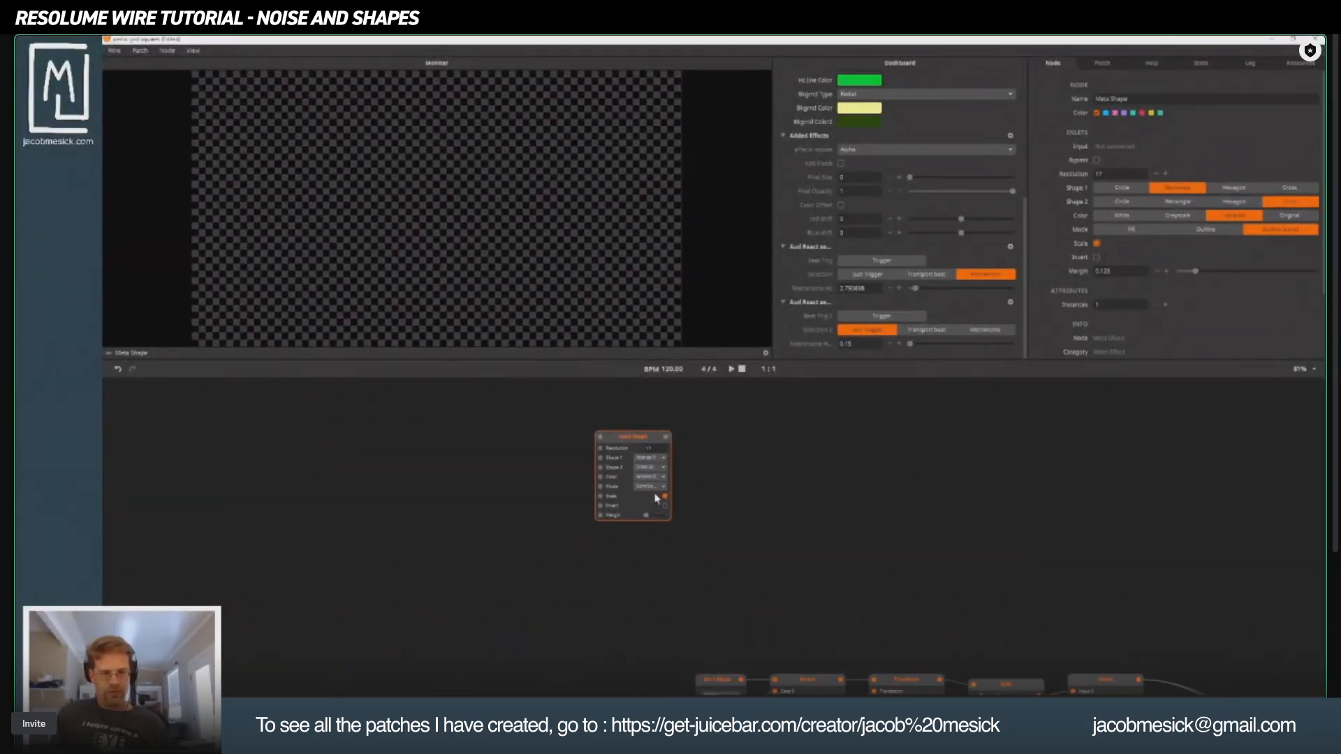
pyautogui.scroll(4, 632, 461)
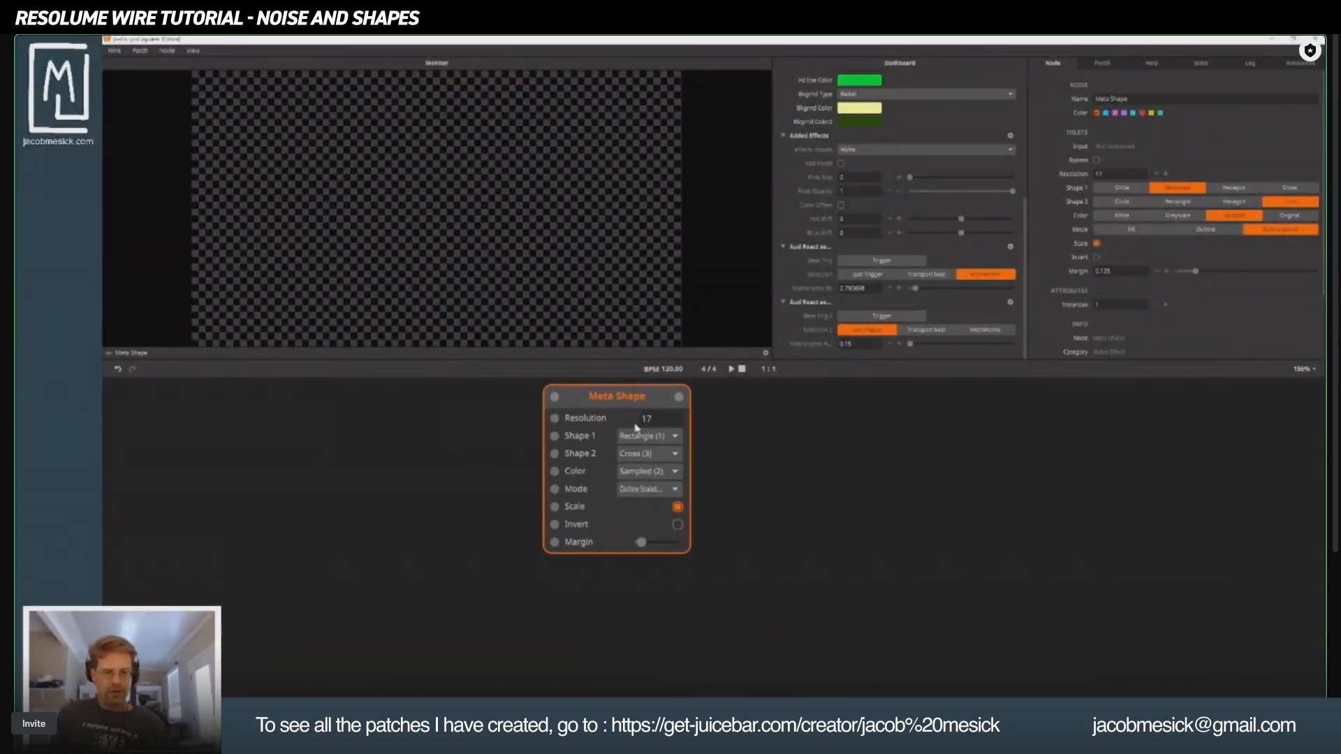
pyautogui.moveTo(640, 542); pyautogui.dragTo(645, 546)
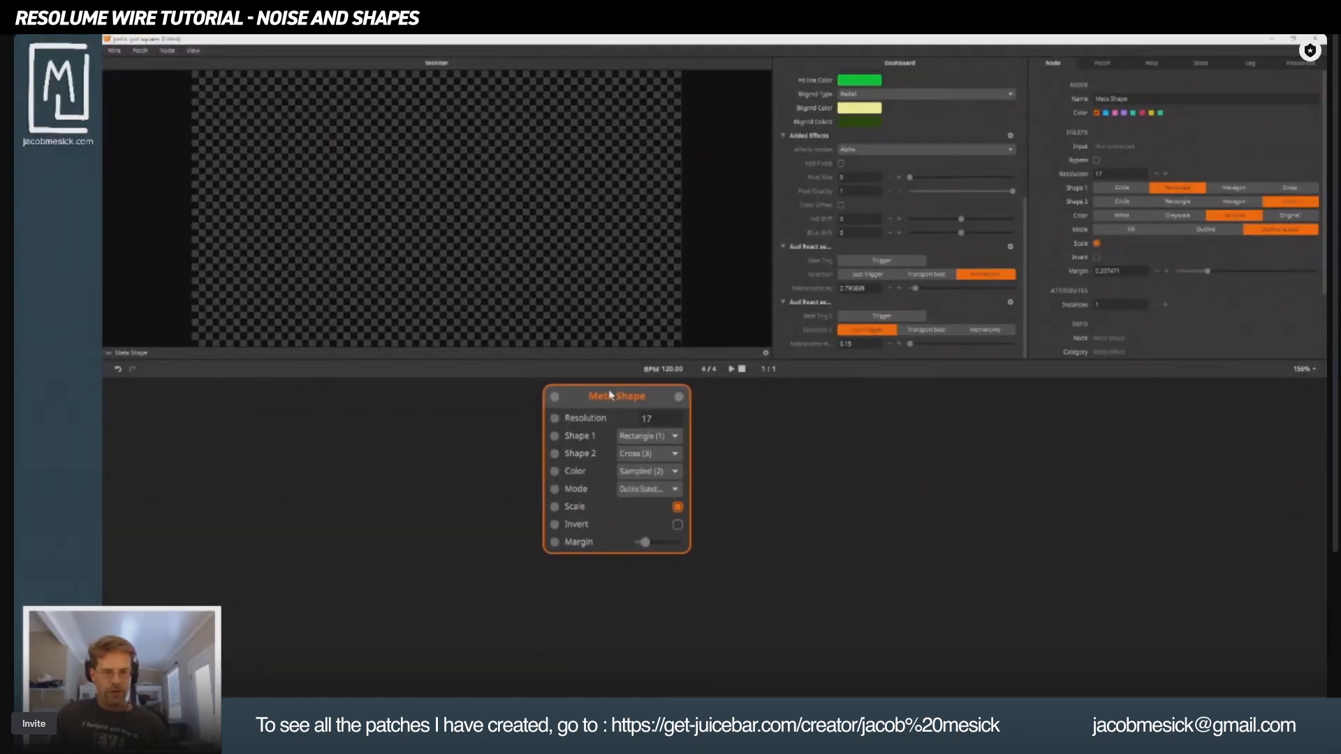
pyautogui.press('Delete')
# Search the node library for "meta" and add a Metaballs node in the empty area above the patch.
pyautogui.doubleClick(671, 456)
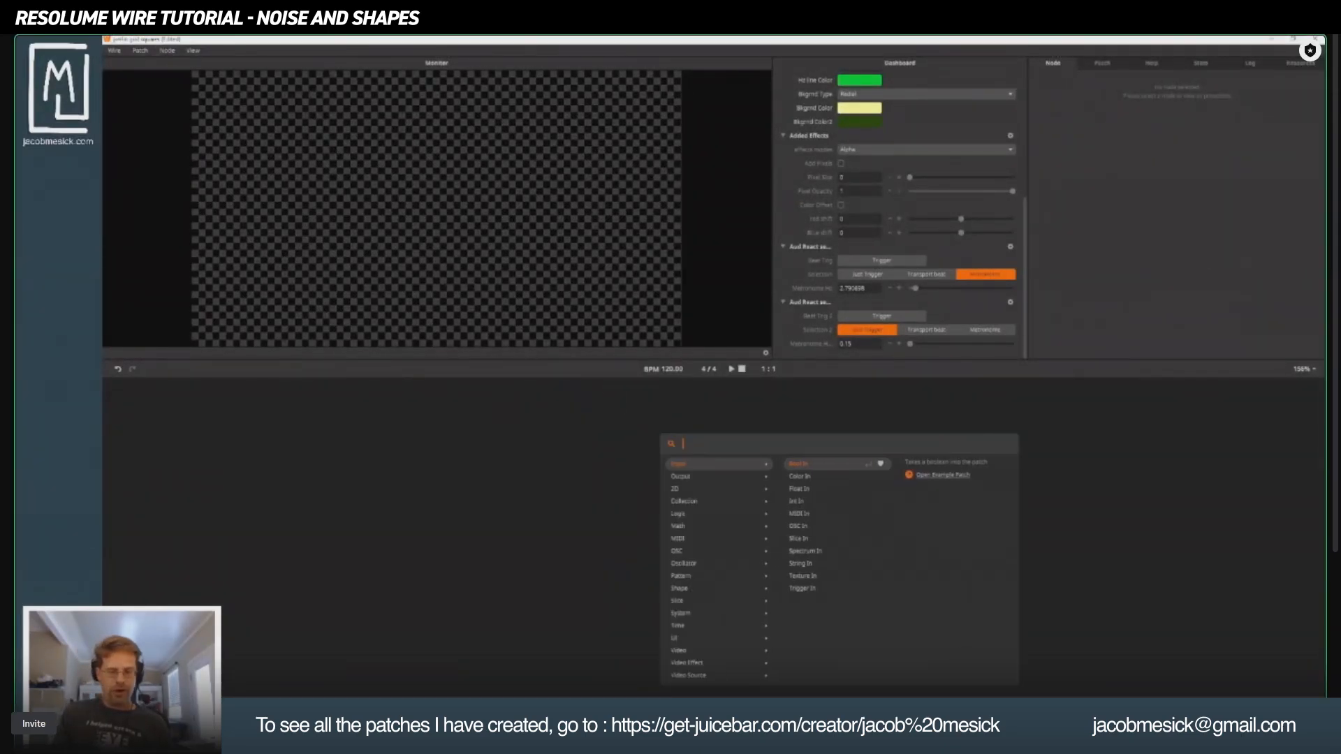
pyautogui.write('met')
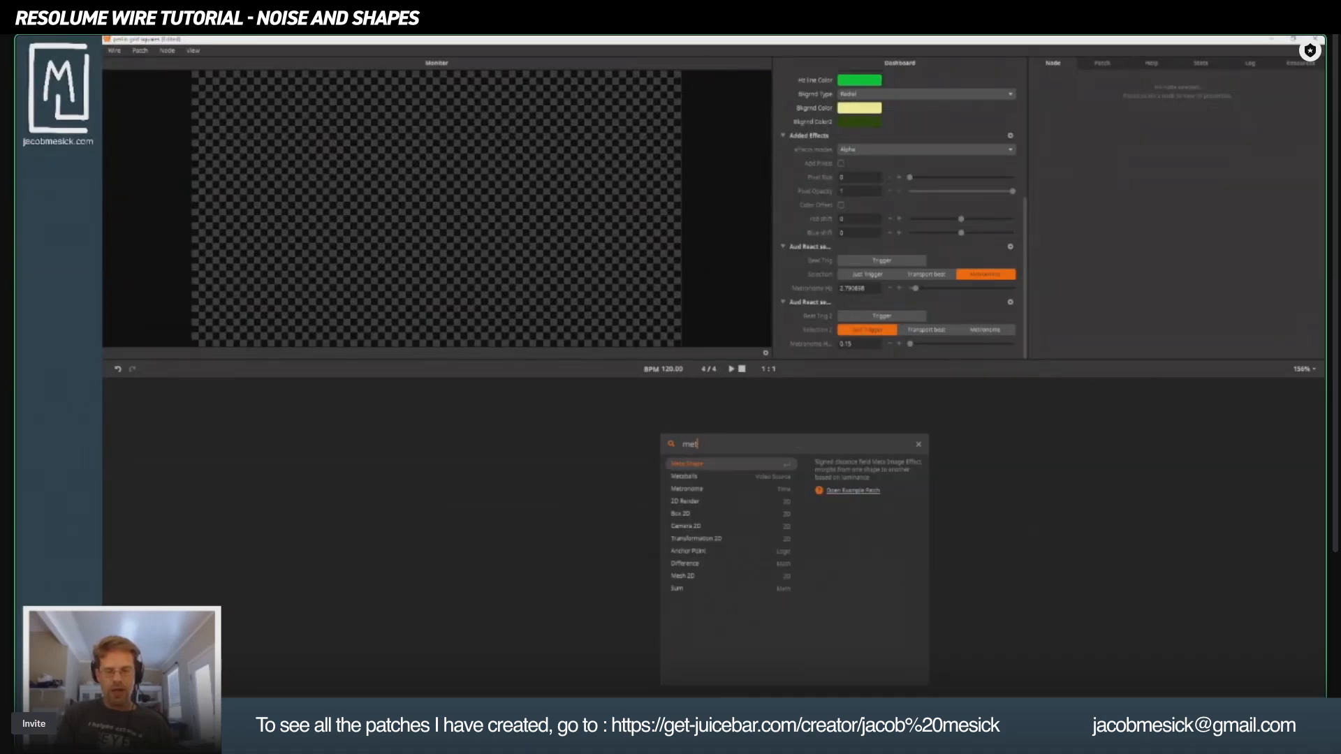
pyautogui.write('a')
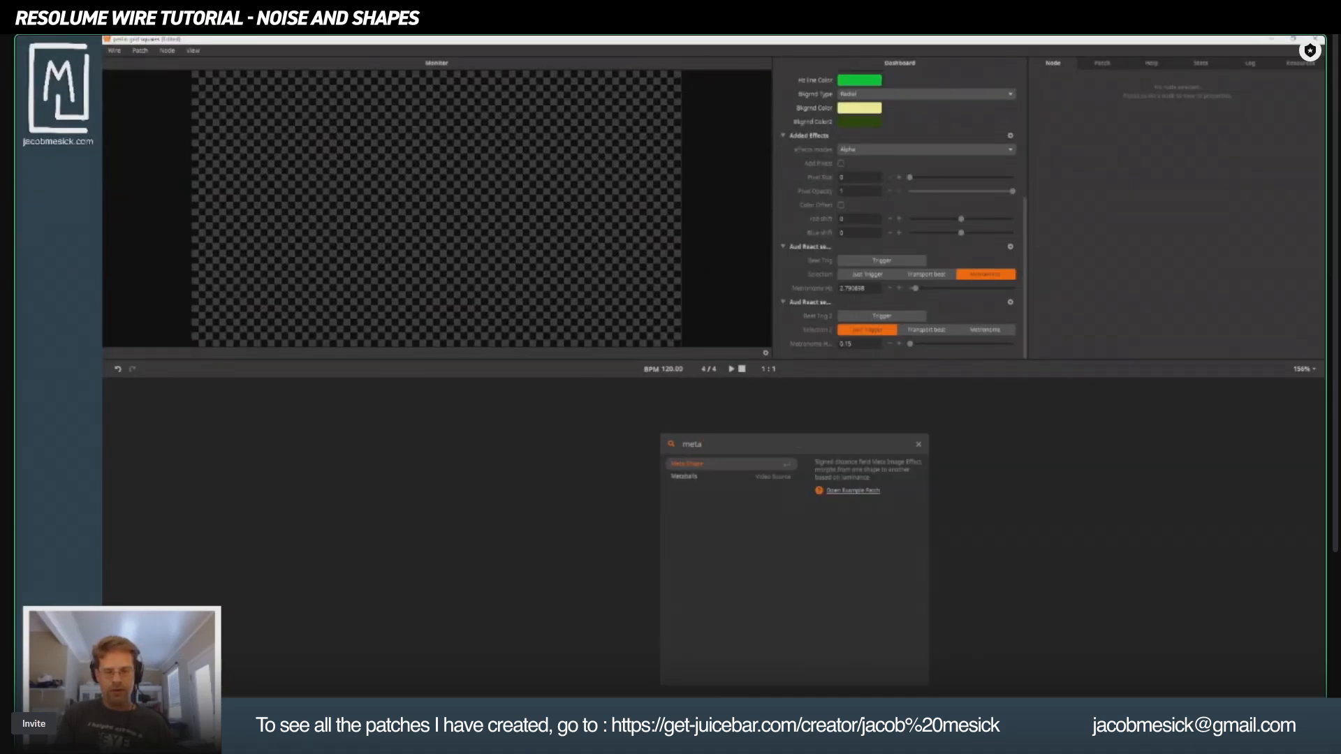
pyautogui.click(700, 479)
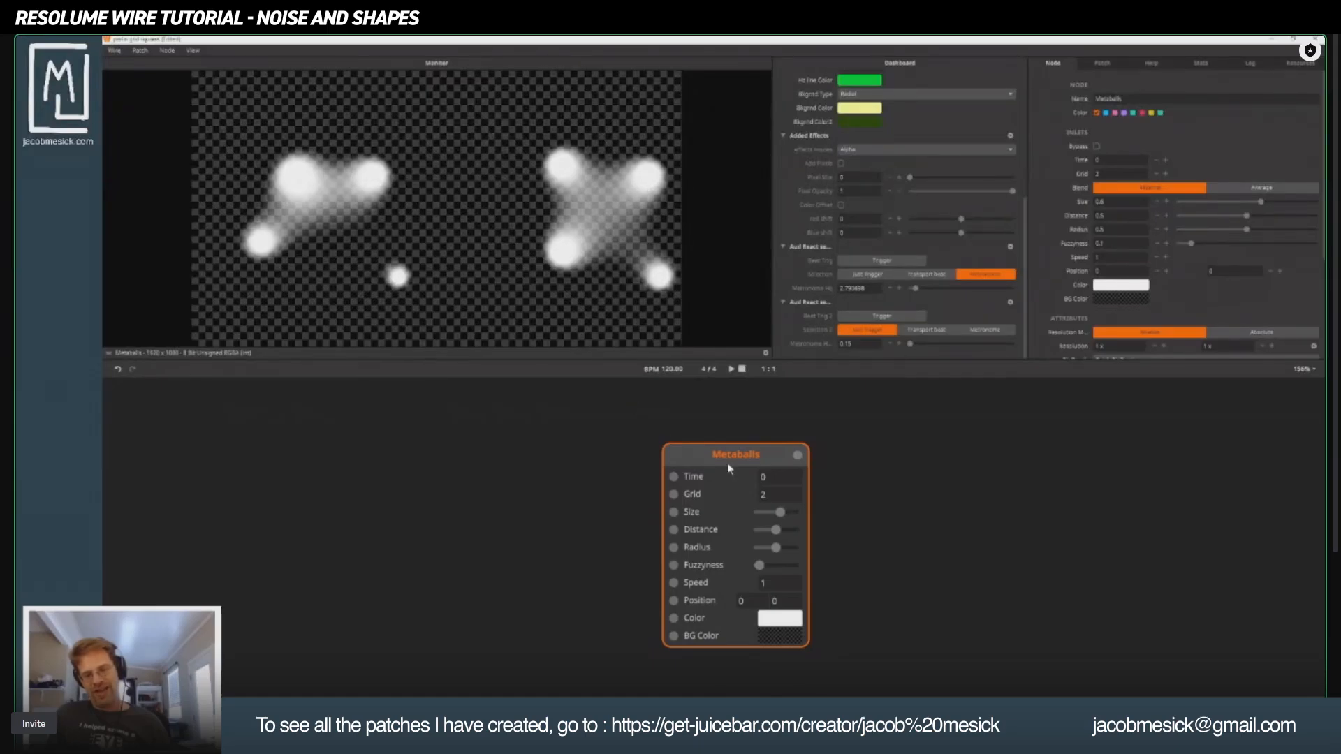
# Try a Metaballs grid of 7 with distance about 0.42, radius about 0.98 and fuzzyness about 0.15.
pyautogui.scroll(-1, 777, 494)
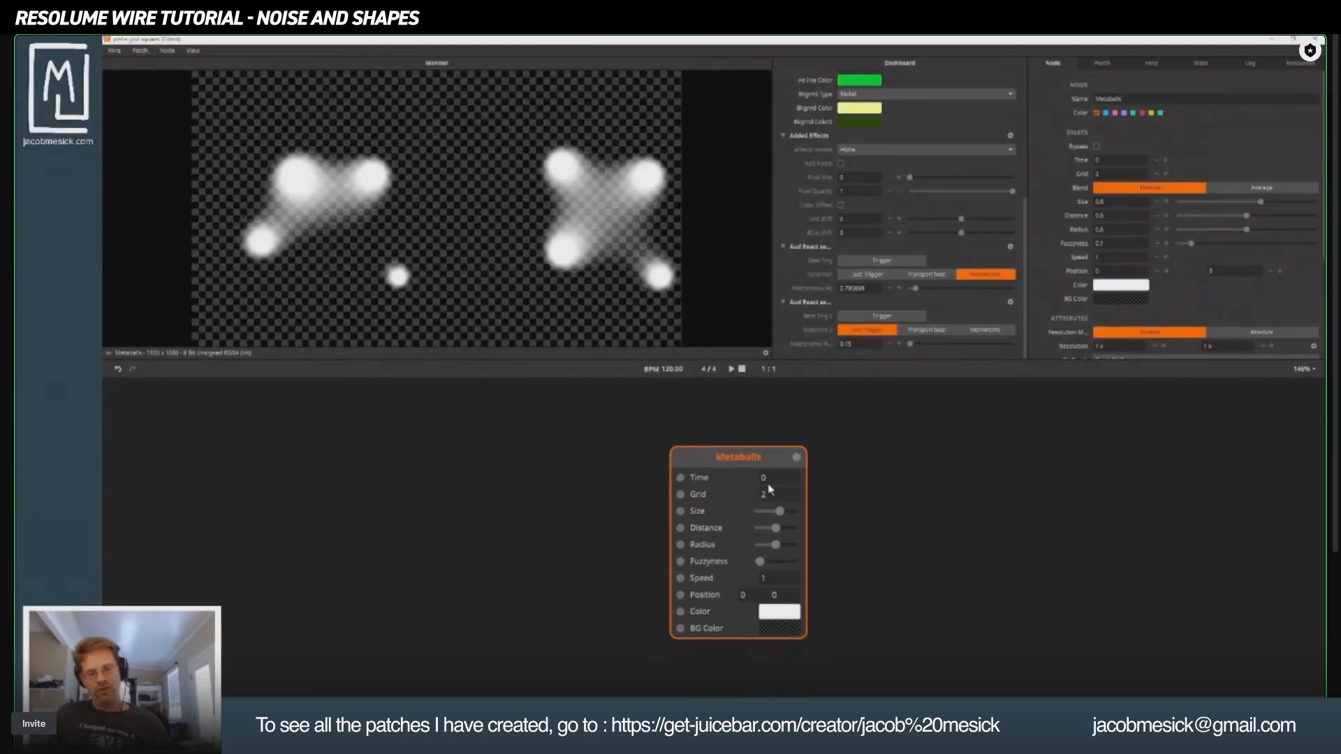
pyautogui.moveTo(771, 493)
pyautogui.mouseDown()
pyautogui.moveTo(769, 454)
pyautogui.moveTo(773, 467)
pyautogui.mouseUp()
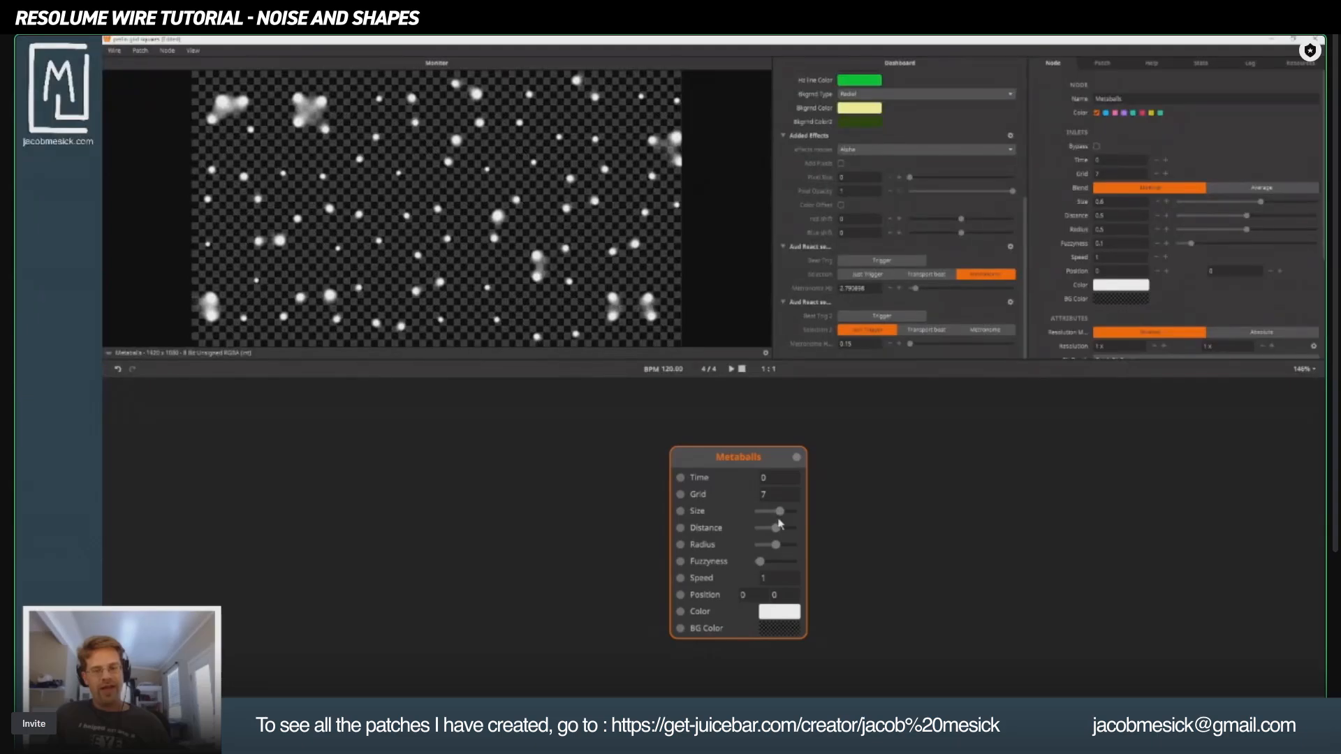
pyautogui.moveTo(780, 536); pyautogui.dragTo(766, 559)
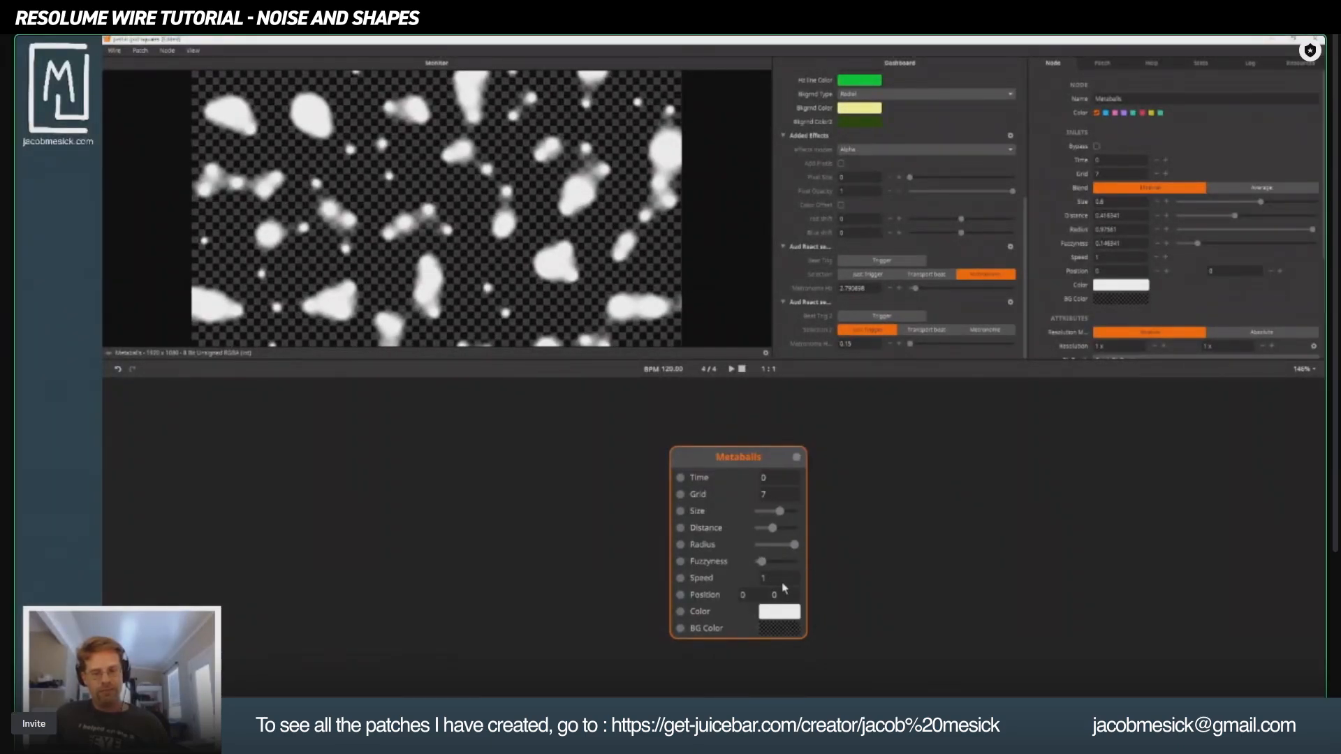
# Search the node library for "thre", add a Threshold node beside Metaballs and connect the Metaballs output to its input.
pyautogui.doubleClick(891, 529)
pyautogui.write('thr')
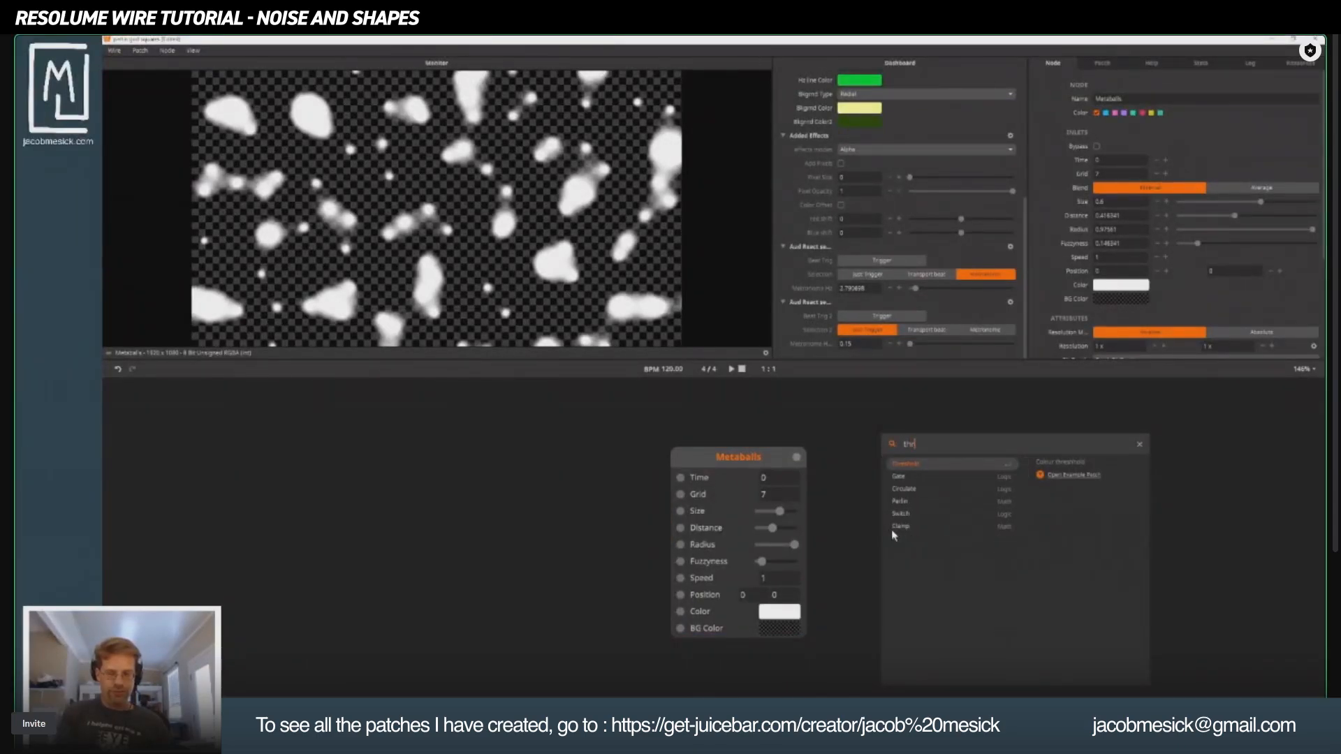
pyautogui.write('e')
pyautogui.click(922, 464)
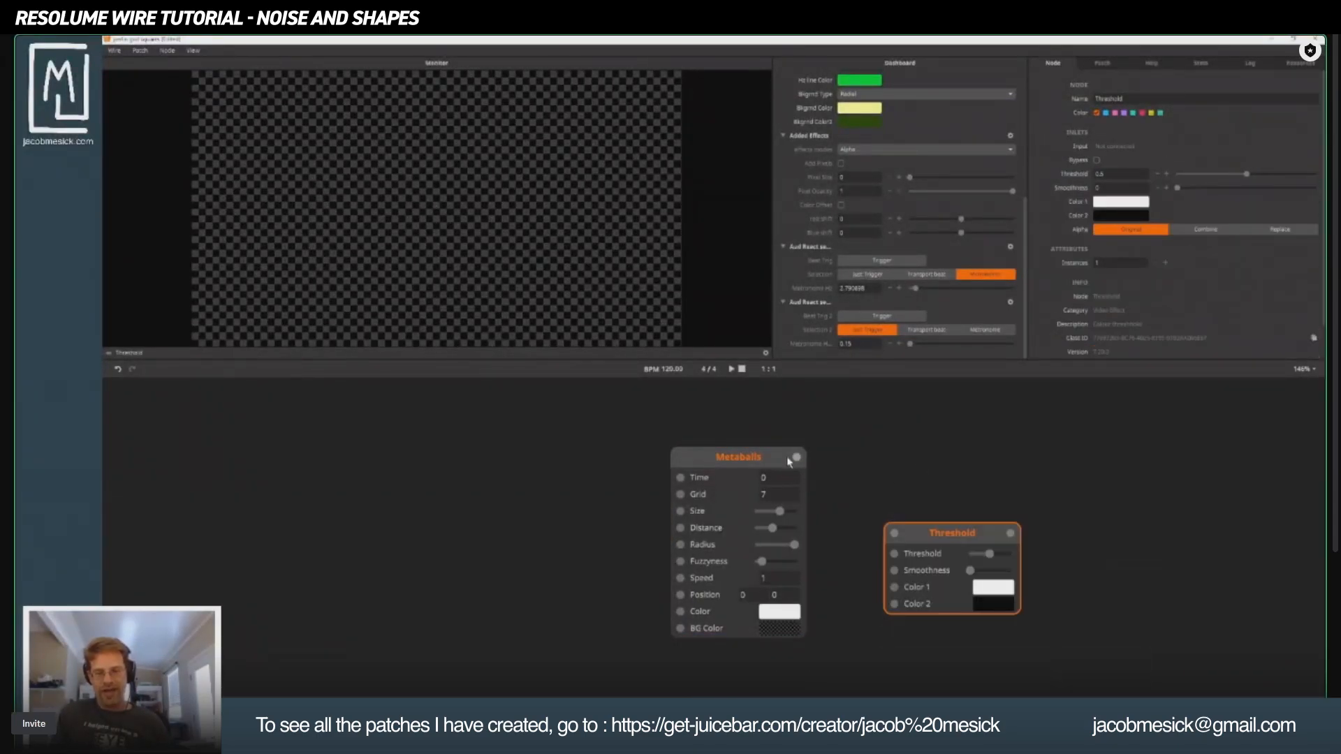
pyautogui.moveTo(796, 457); pyautogui.dragTo(964, 500)
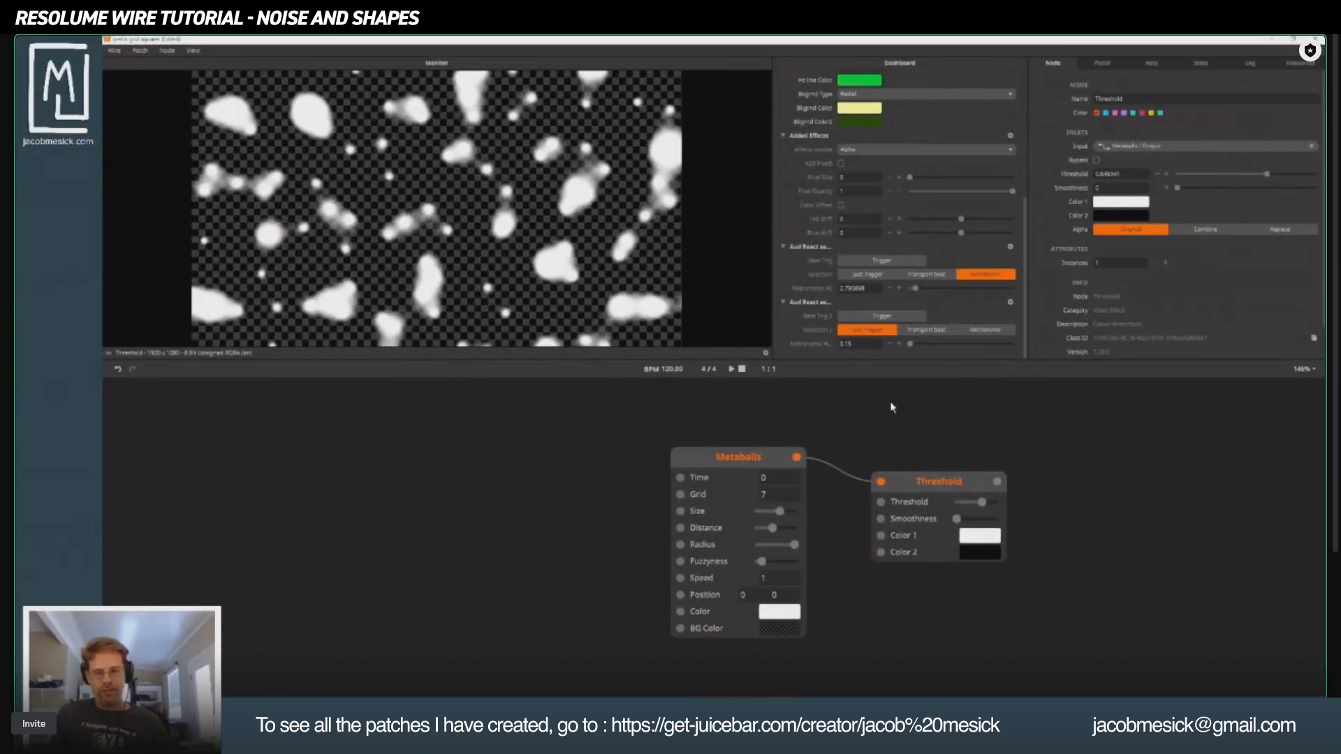
# Make the Metaballs BG Color fully opaque black and set the Threshold node's threshold to about 0.55, aligning it with Metaballs.
pyautogui.click(777, 633)
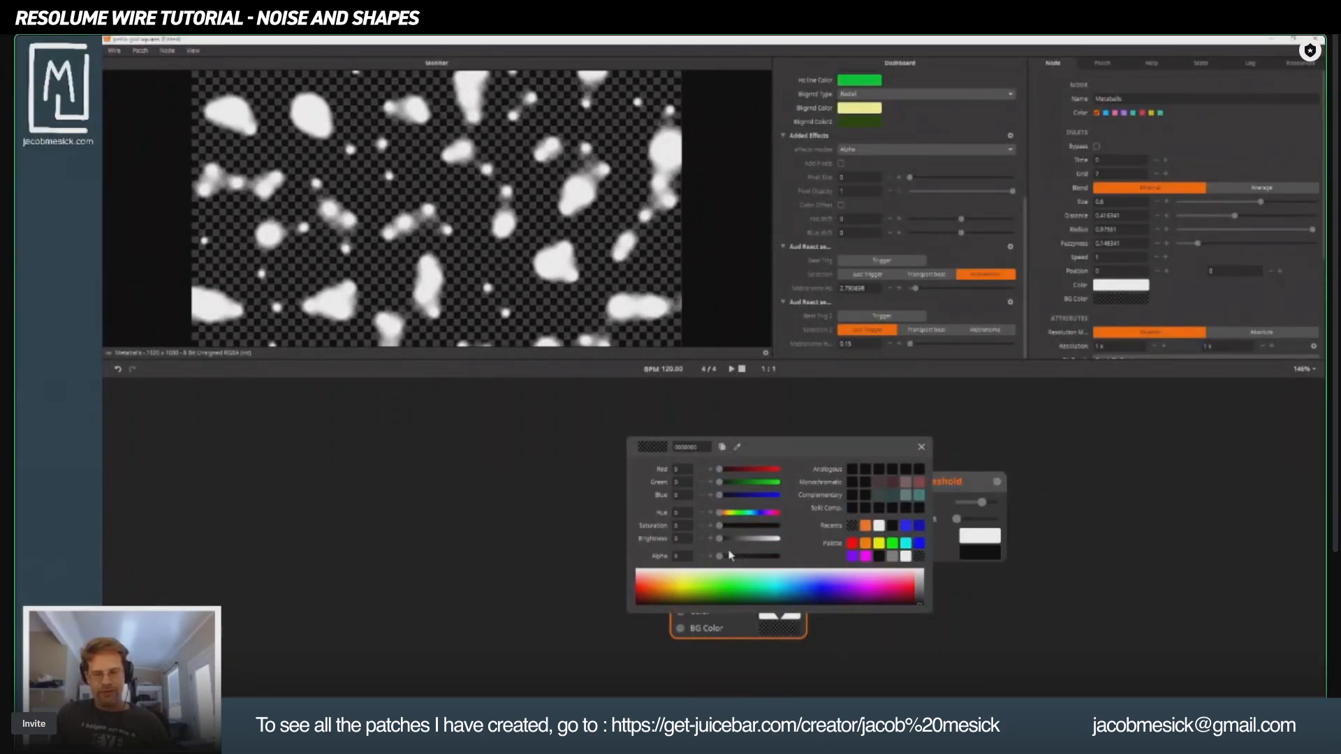
pyautogui.moveTo(728, 555); pyautogui.dragTo(810, 558)
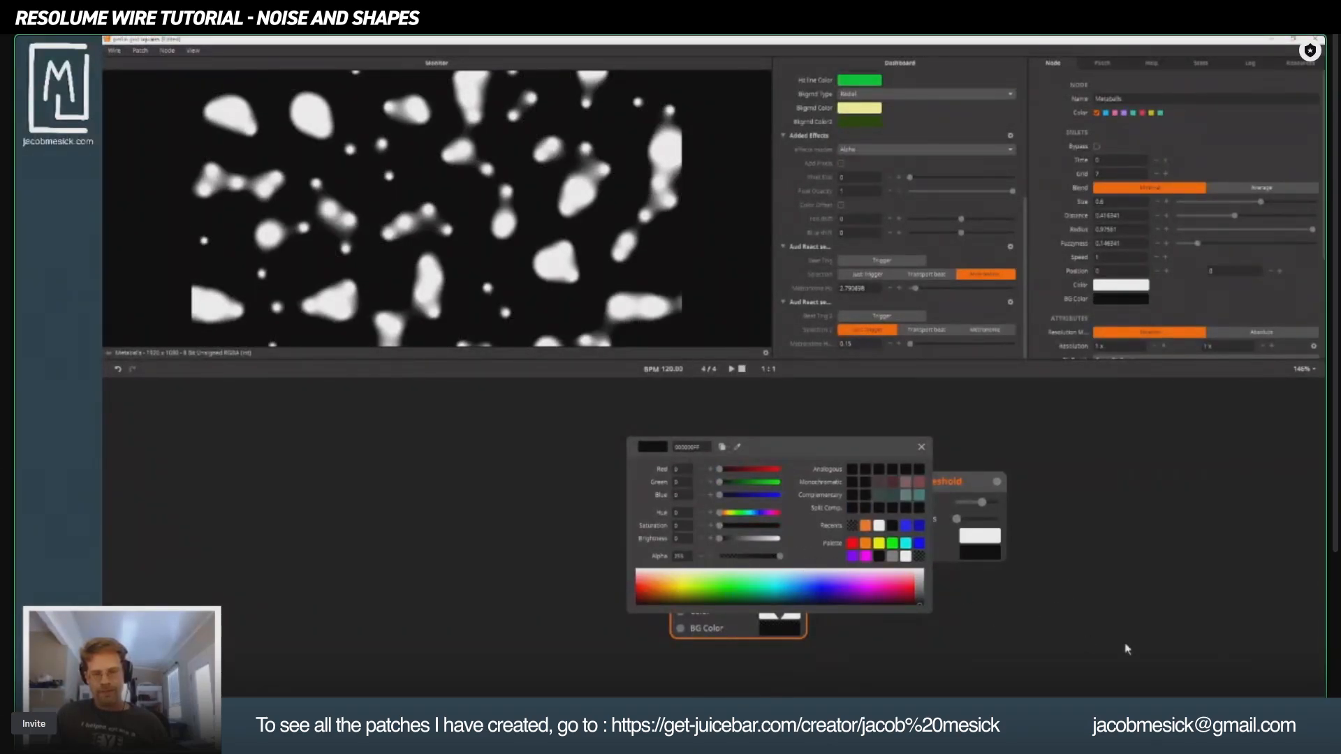
pyautogui.click(967, 503)
pyautogui.moveTo(992, 503); pyautogui.dragTo(942, 457)
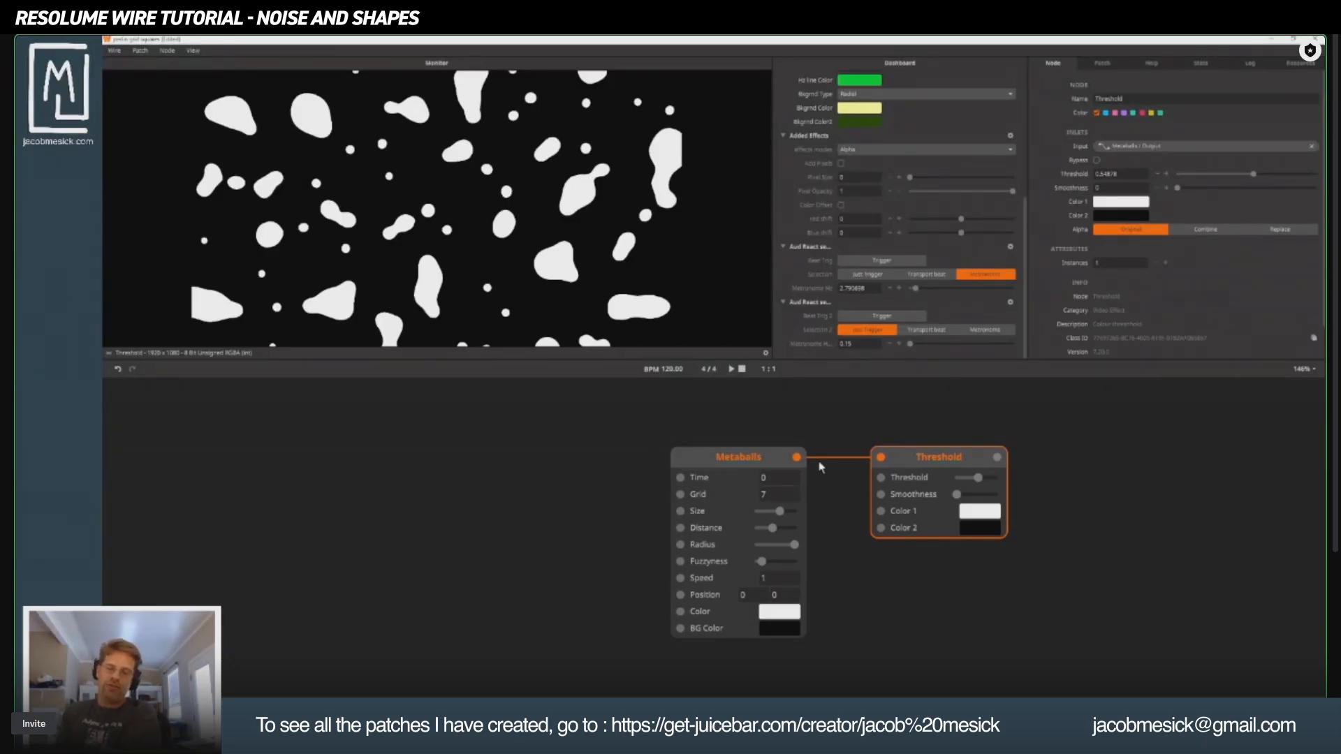
# Delete the trial Metaballs and Threshold nodes together.
pyautogui.moveTo(742, 385); pyautogui.dragTo(939, 596)
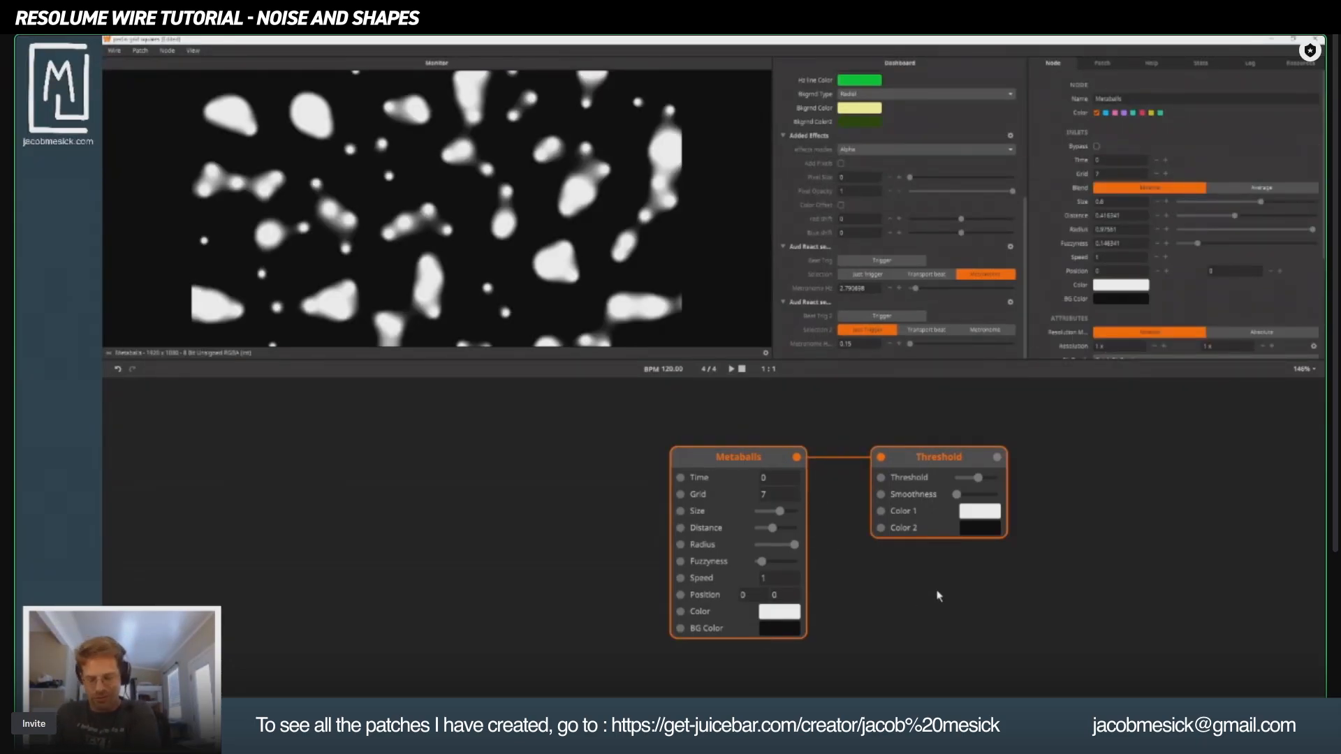
pyautogui.press('Delete')
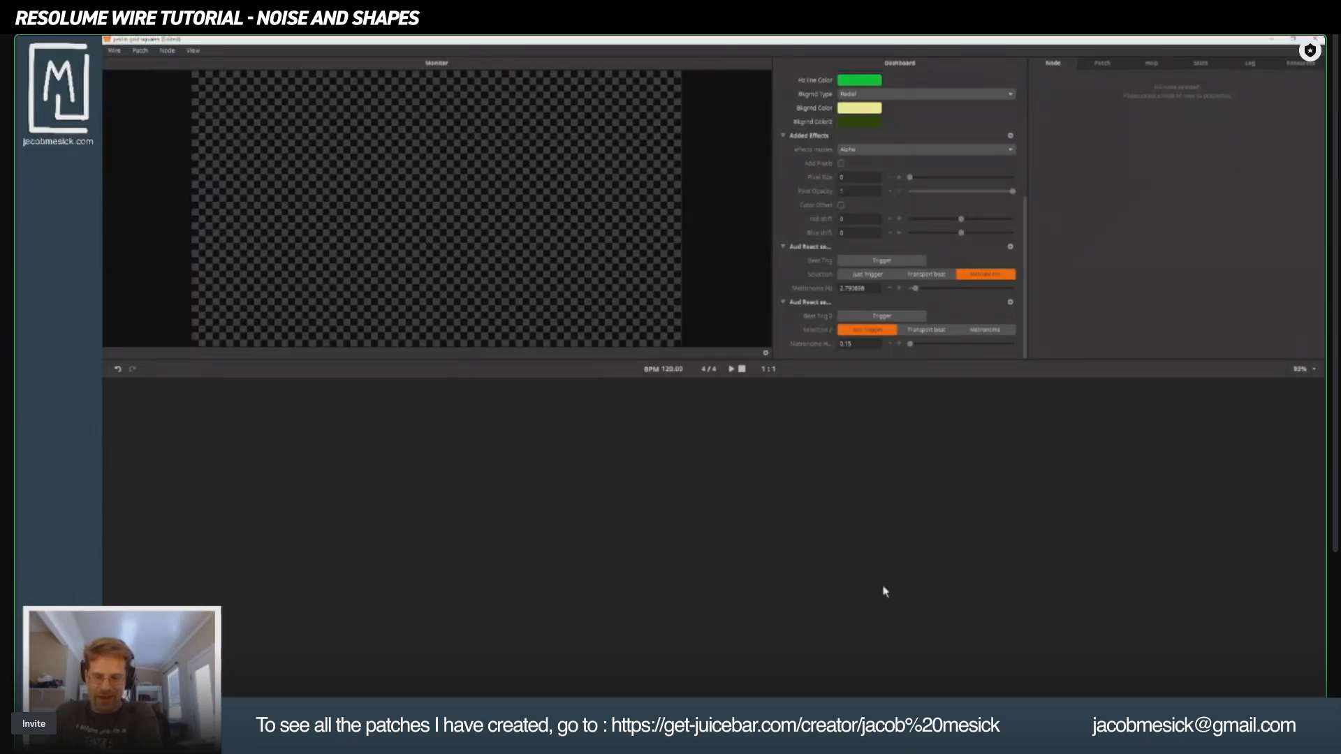
# Preview the Union, Video Mixer and Edge nodes in turn to compare the merged shapes with their outlines and the mix.
pyautogui.moveTo(976, 644); pyautogui.dragTo(757, 429)
pyautogui.scroll(1, 872, 619)
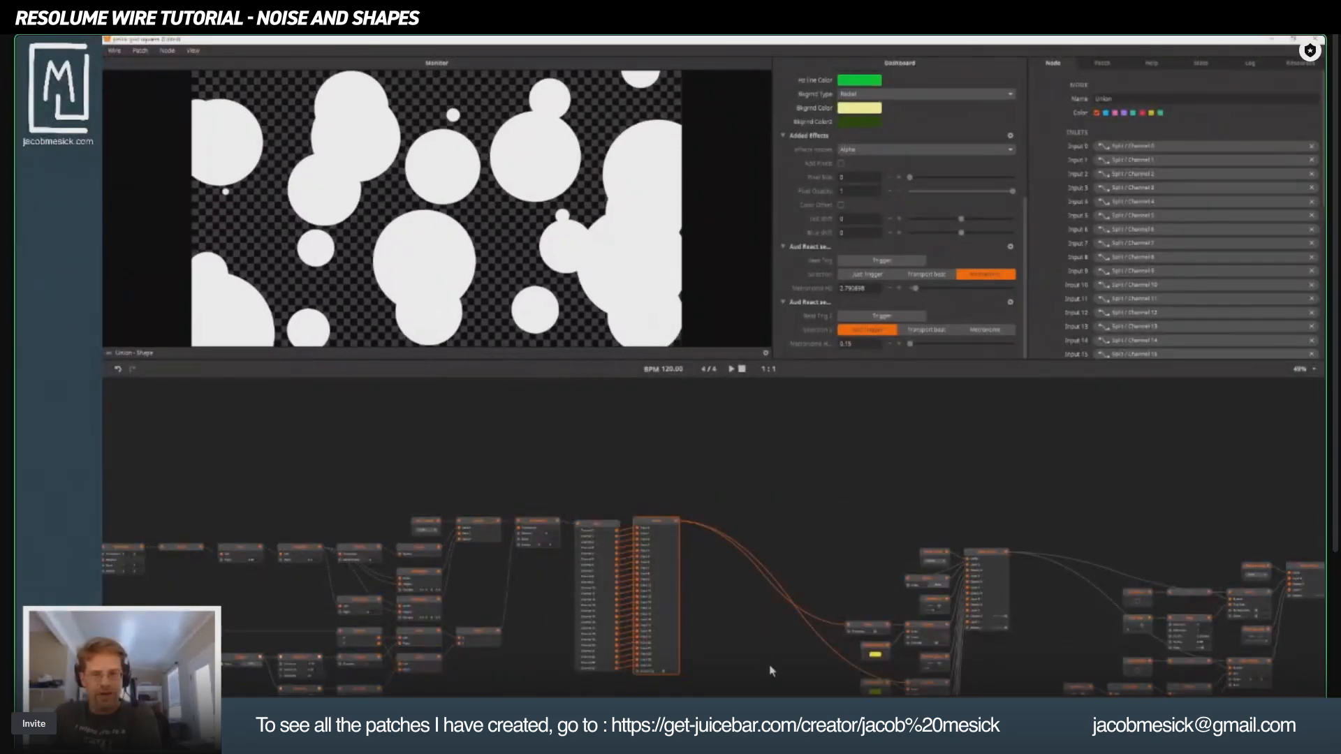
pyautogui.moveTo(765, 627); pyautogui.dragTo(671, 462)
pyautogui.scroll(3, 775, 489)
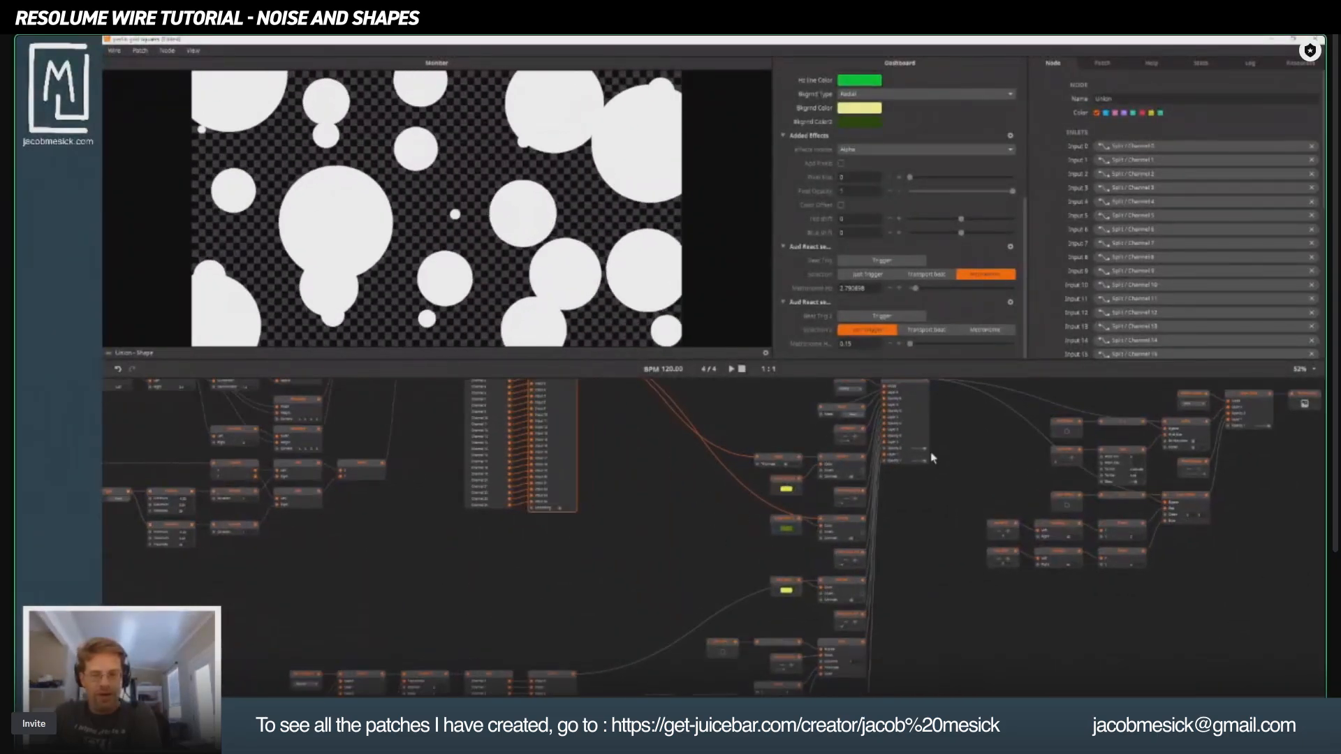
pyautogui.moveTo(922, 527); pyautogui.dragTo(898, 491)
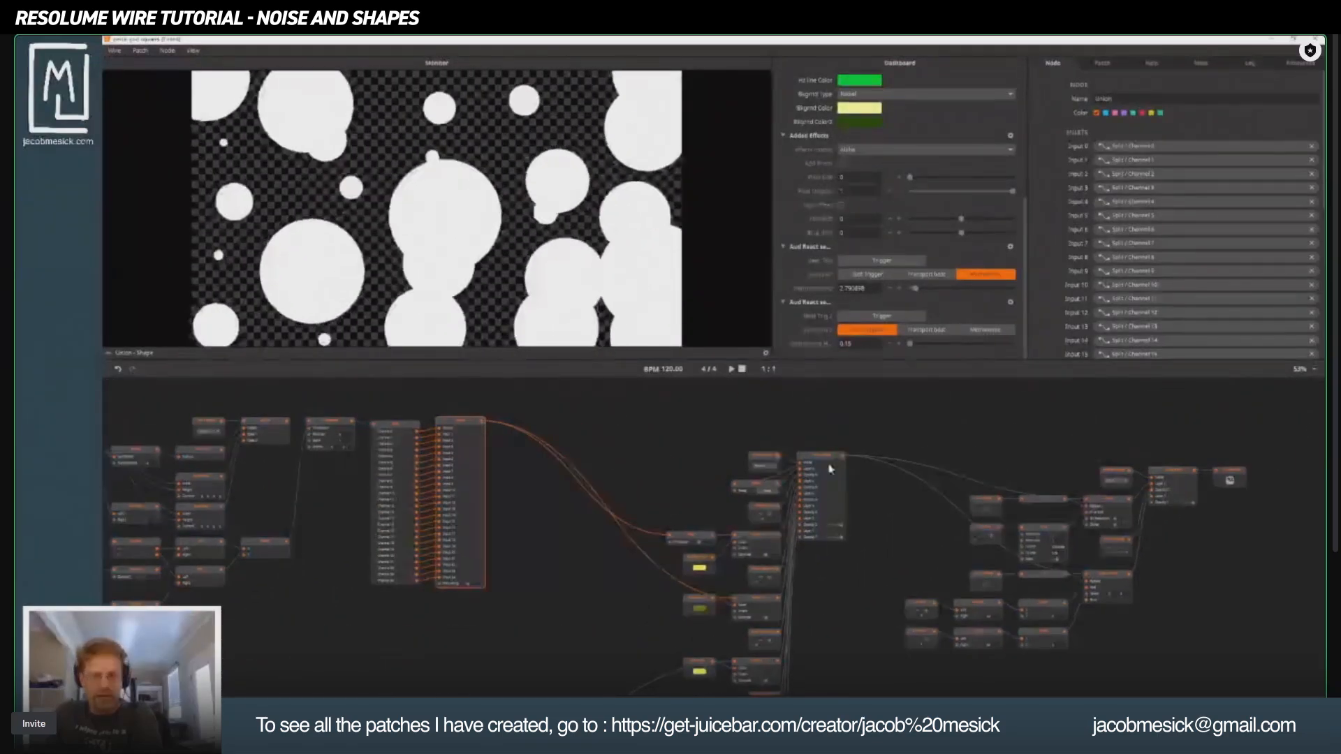
pyautogui.click(828, 468)
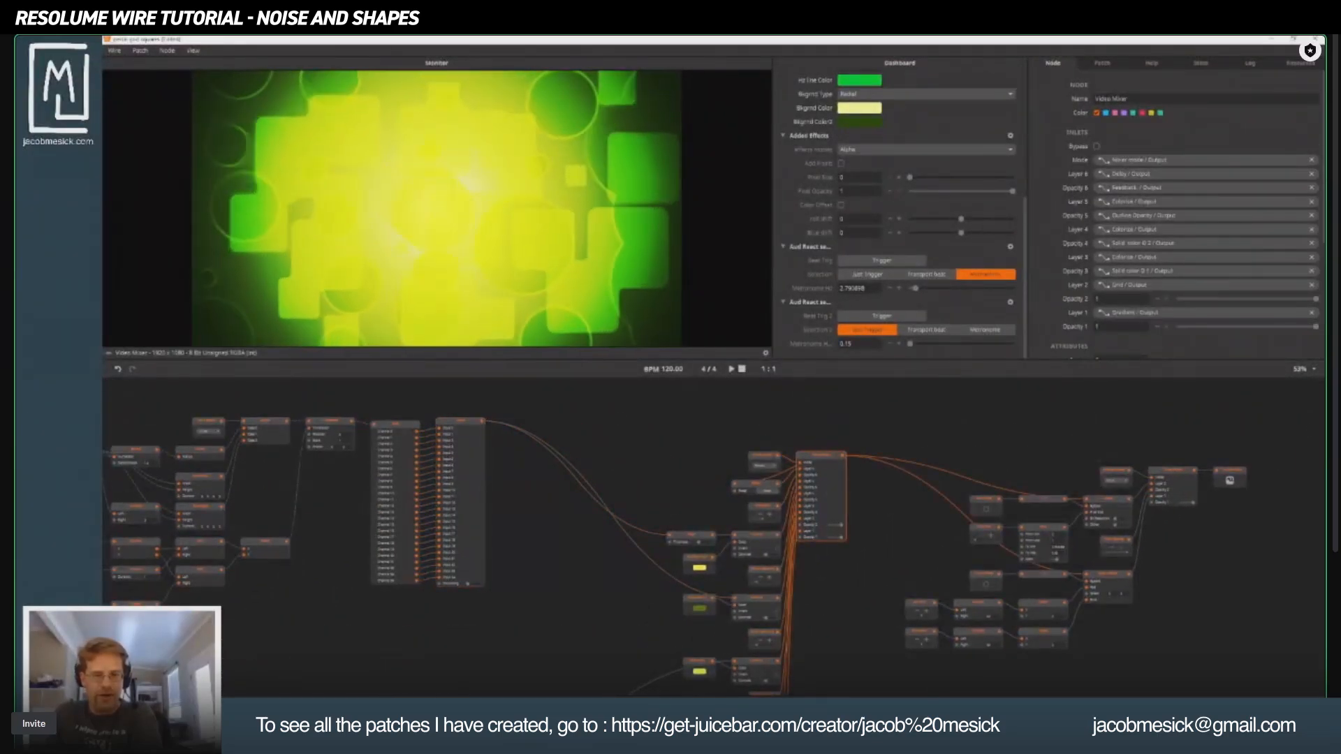
pyautogui.scroll(3, 740, 474)
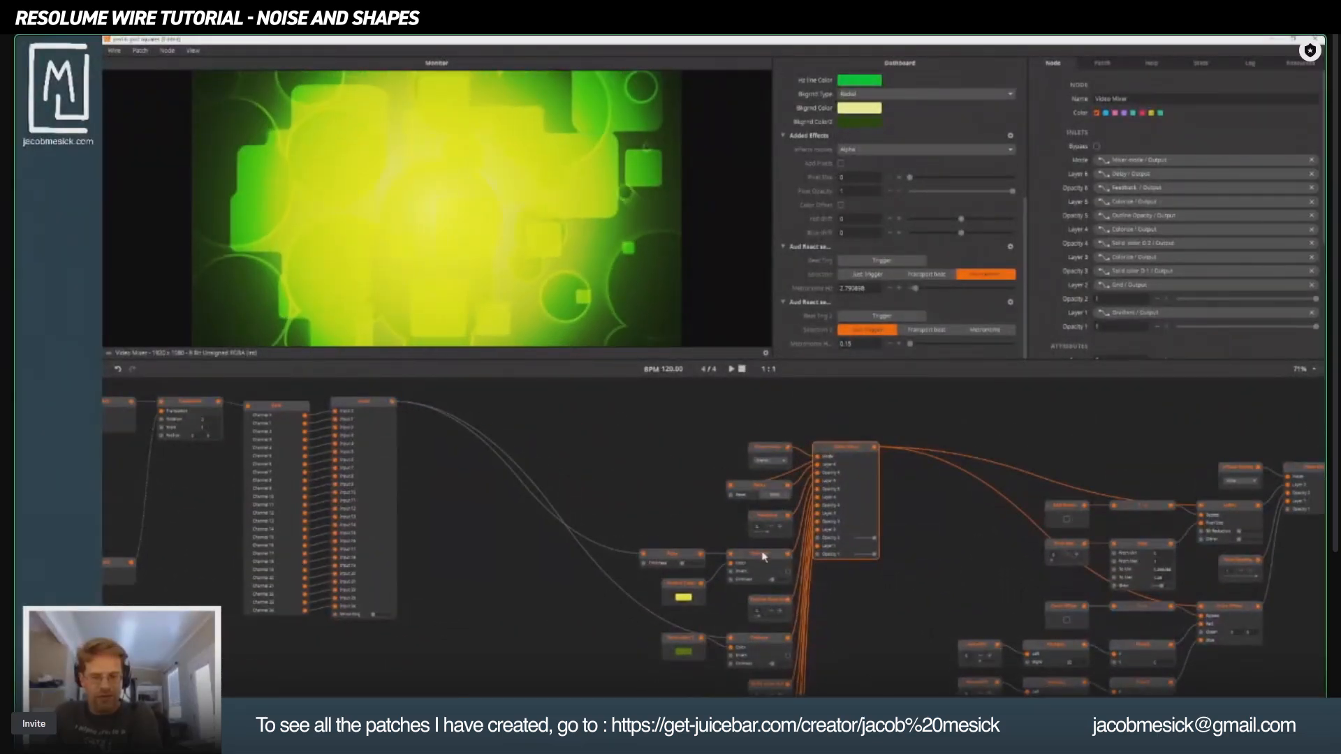
pyautogui.click(671, 557)
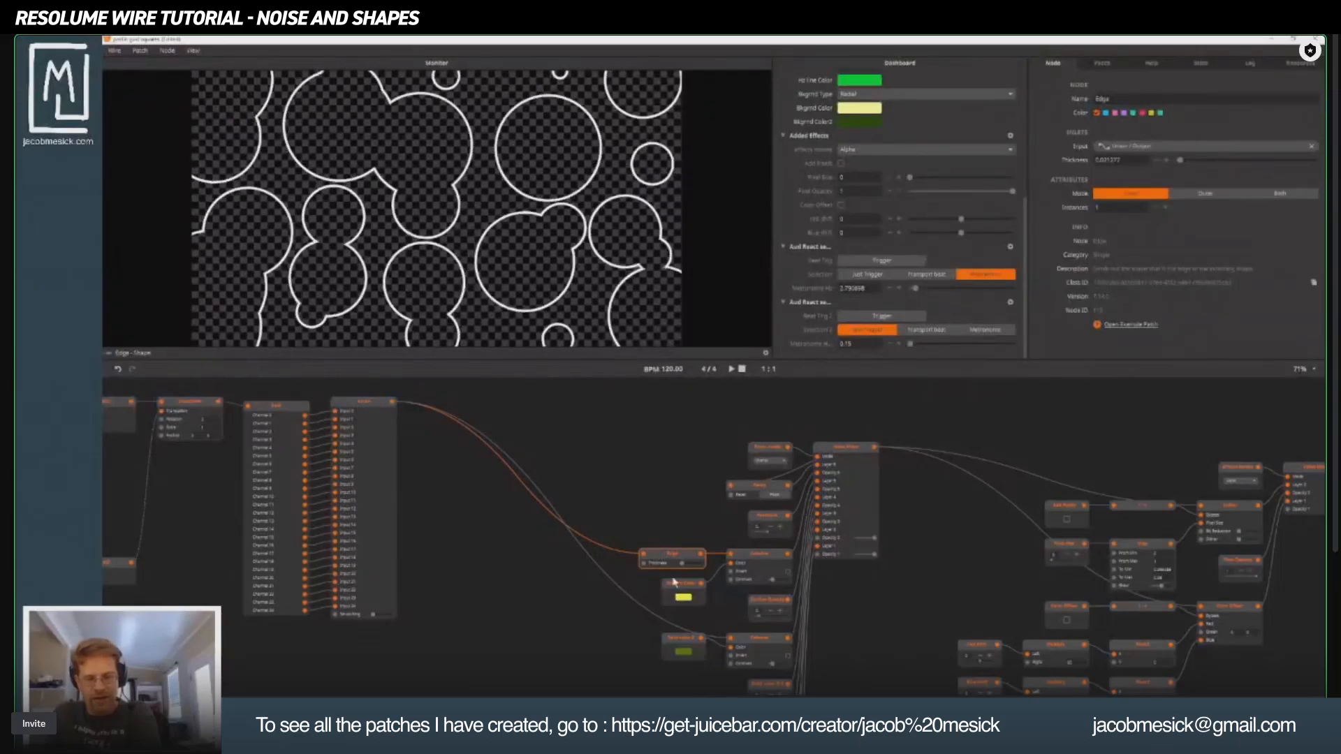
pyautogui.click(361, 405)
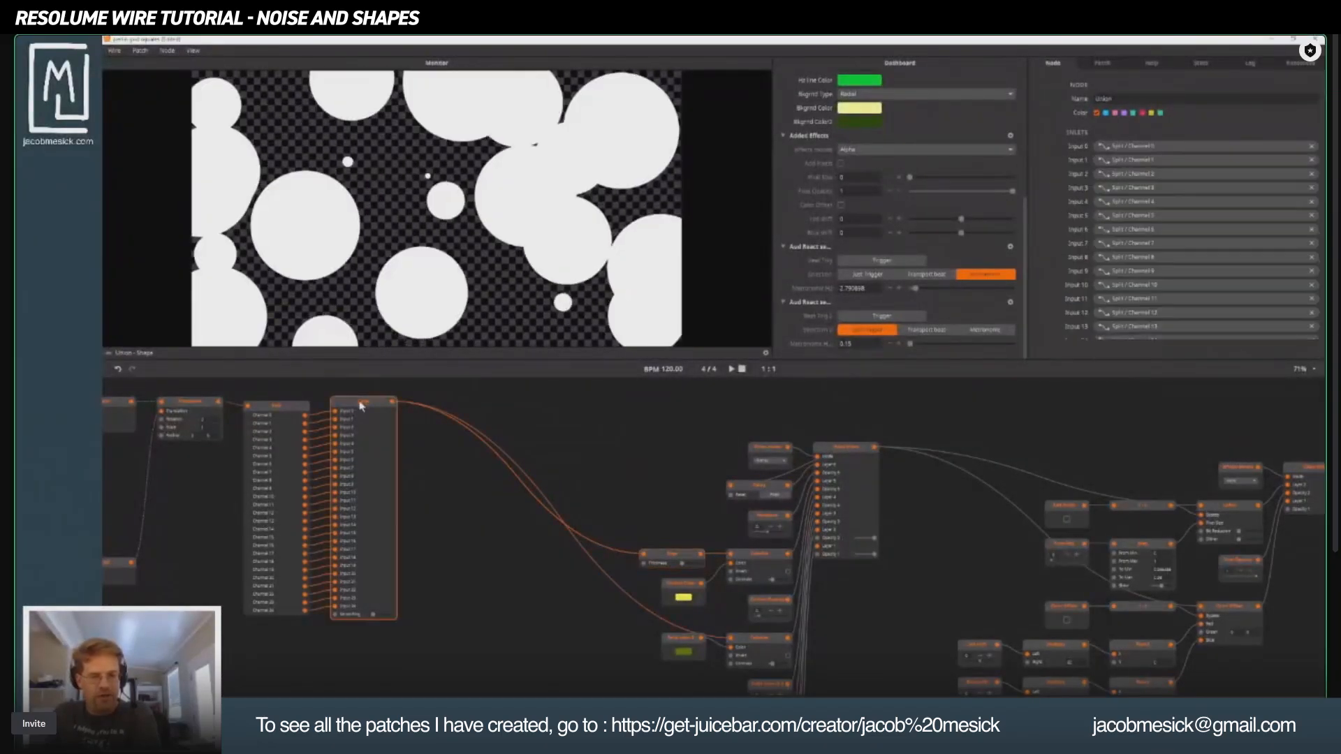
pyautogui.click(661, 560)
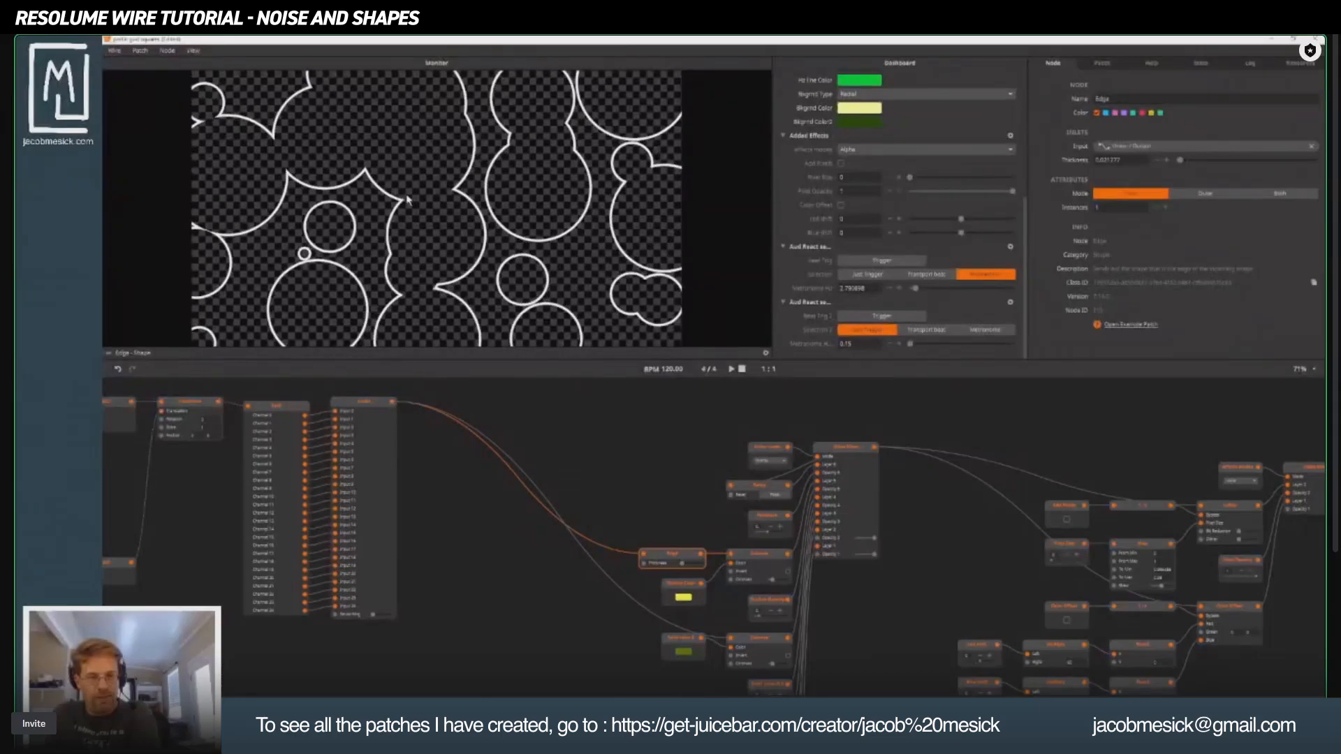
# Try a second Edge node fed directly by the Transform output, and remove it to compare with the Union-fed Edge.
pyautogui.moveTo(615, 469); pyautogui.dragTo(701, 517)
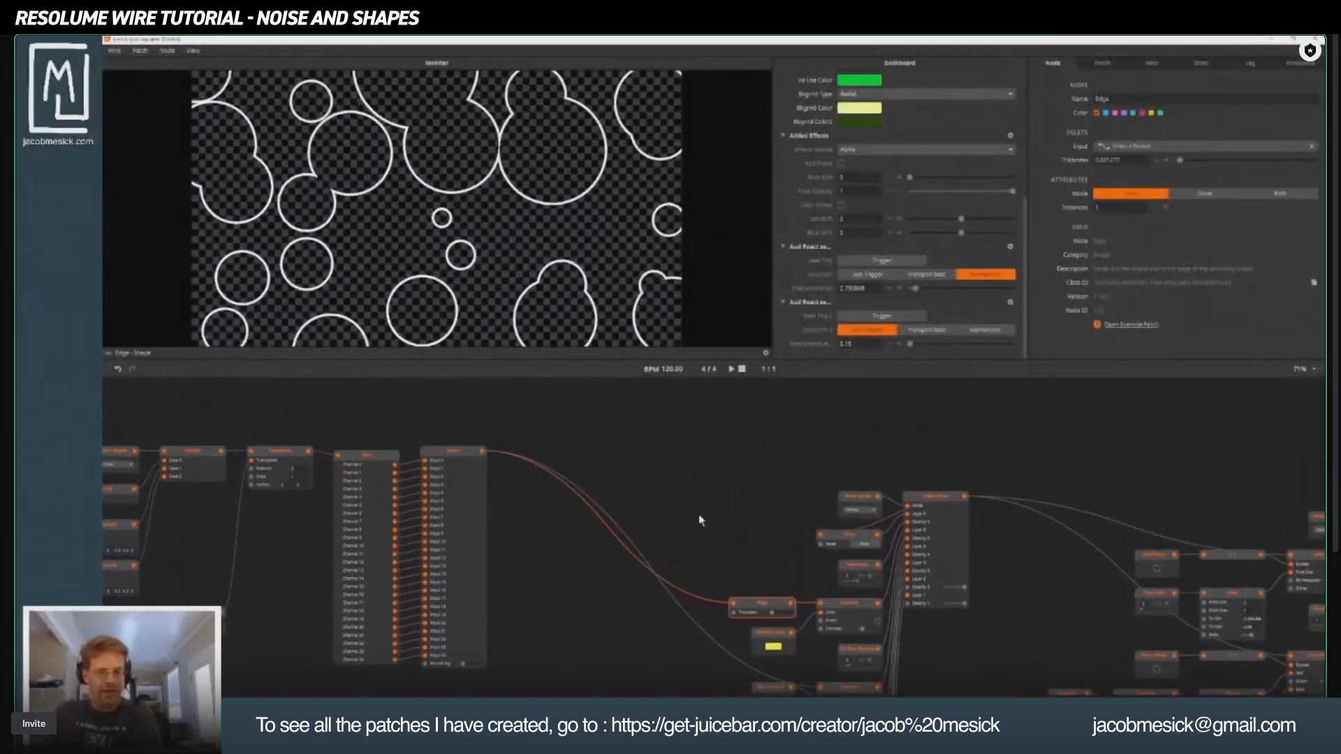
pyautogui.click(732, 426)
pyautogui.doubleClick(731, 426)
pyautogui.write('edge')
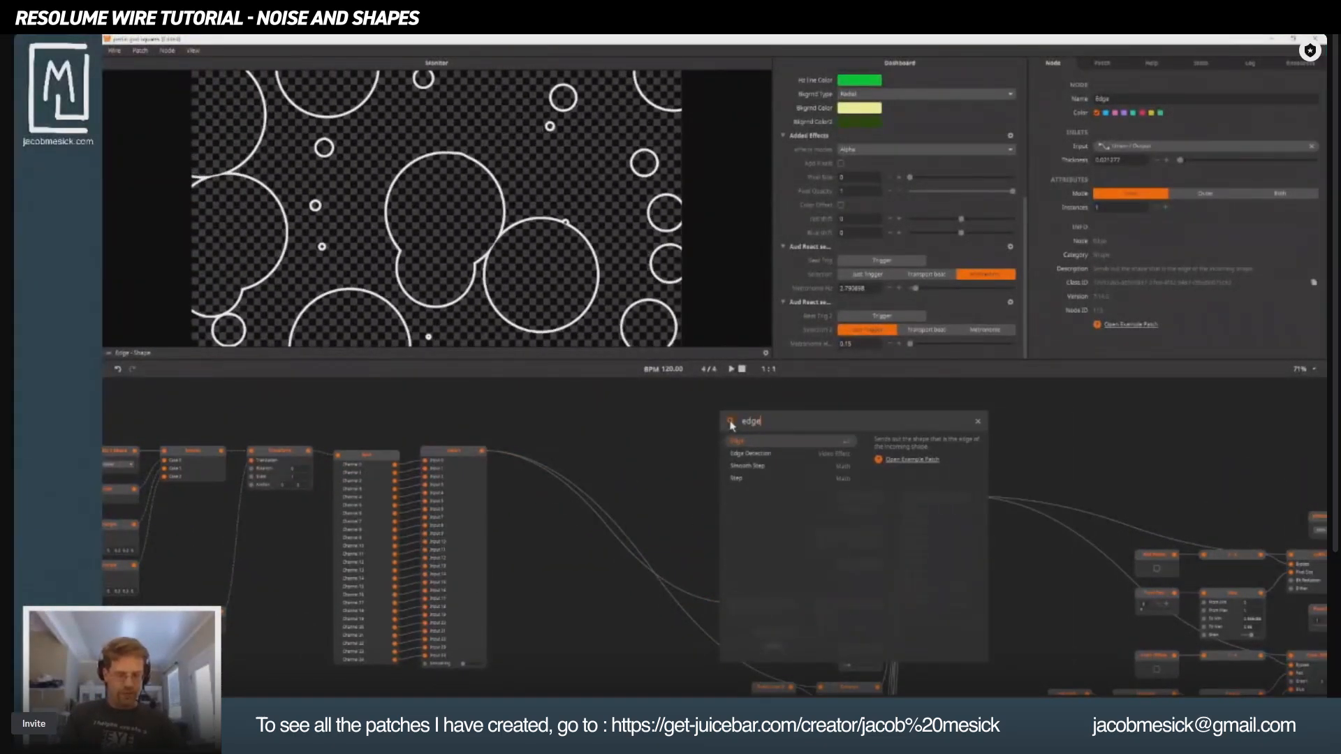
pyautogui.press('Return')
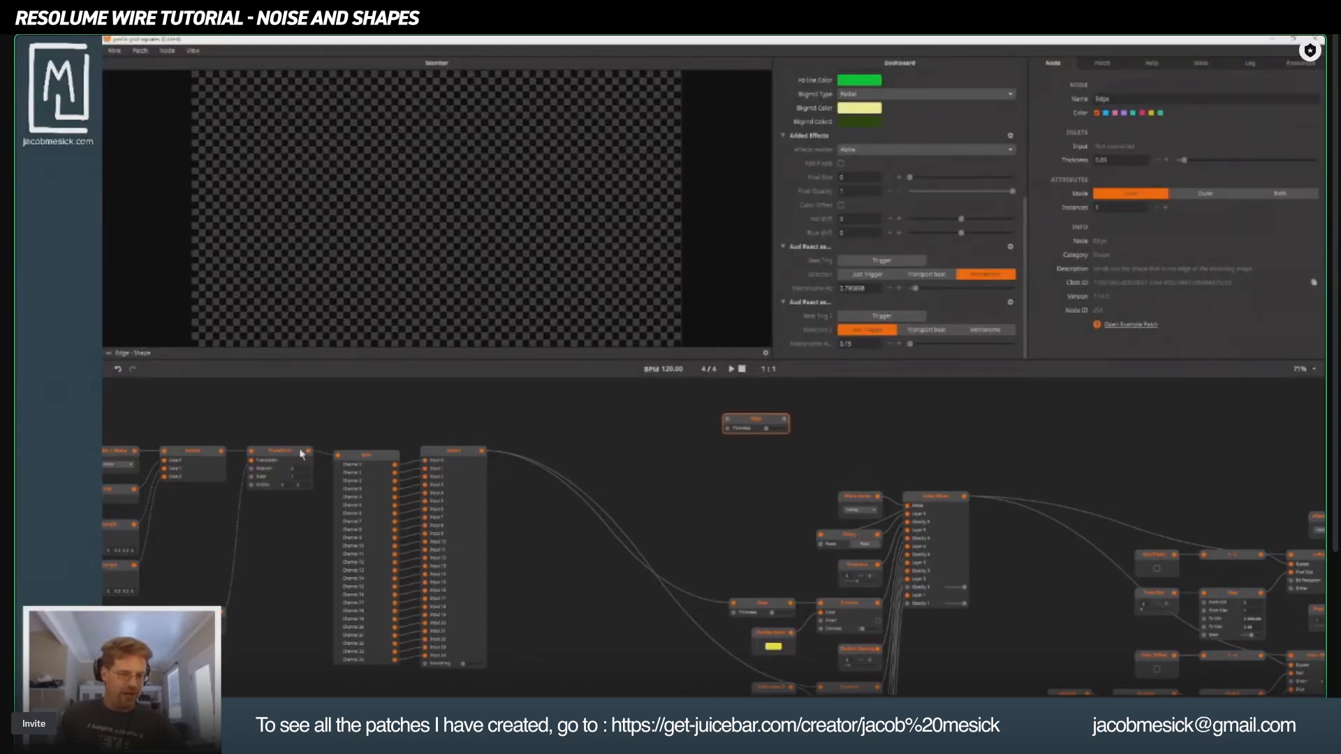
pyautogui.moveTo(311, 453); pyautogui.dragTo(727, 419)
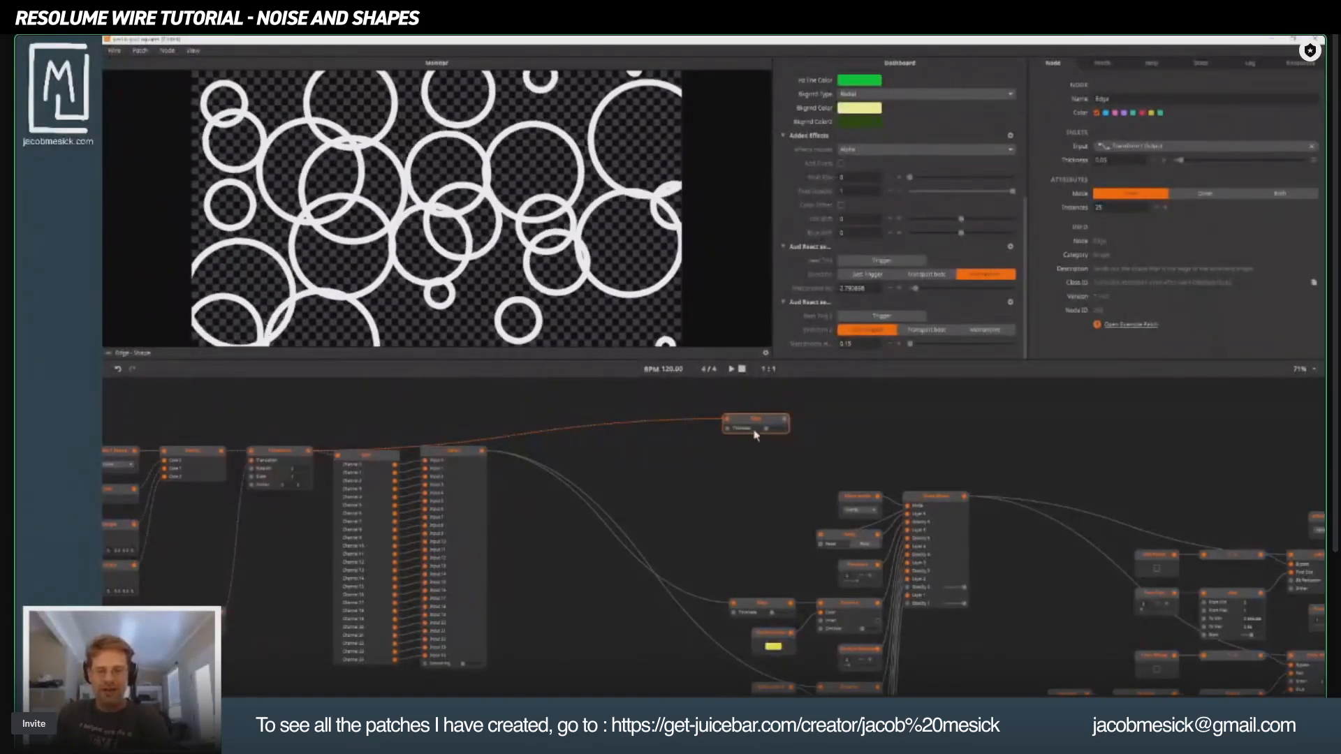
pyautogui.moveTo(758, 423); pyautogui.dragTo(767, 610)
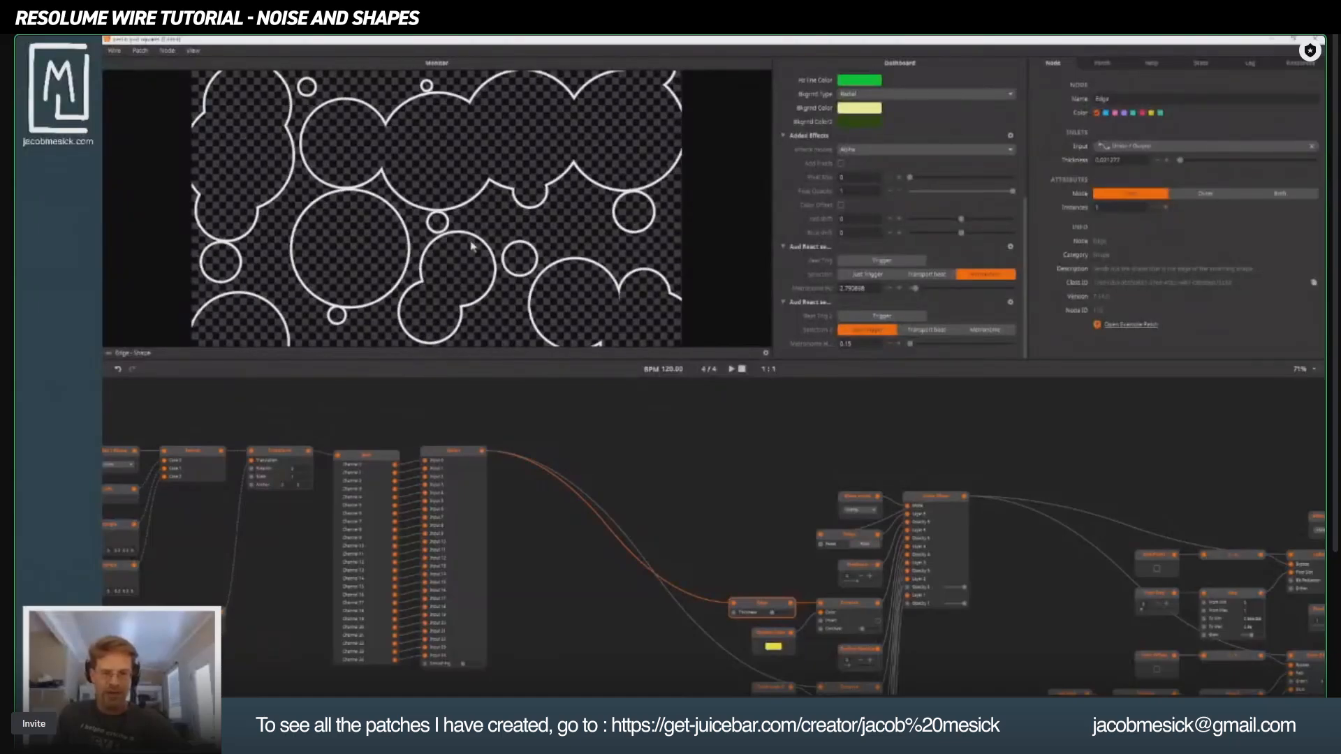
# Preview the outline's Colorize node, add a Shape Render node above Edge and connect the Edge output to its Shape inlet.
pyautogui.moveTo(699, 472); pyautogui.dragTo(563, 394)
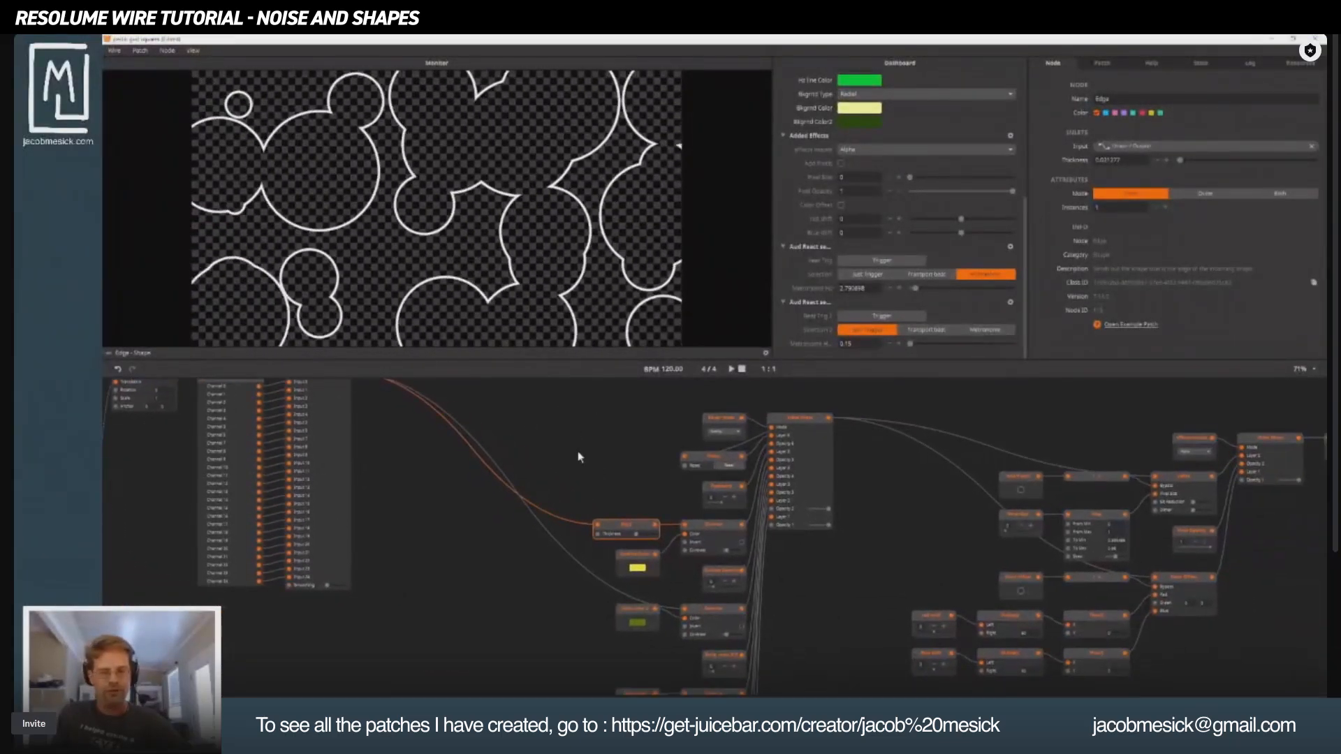
pyautogui.click(704, 530)
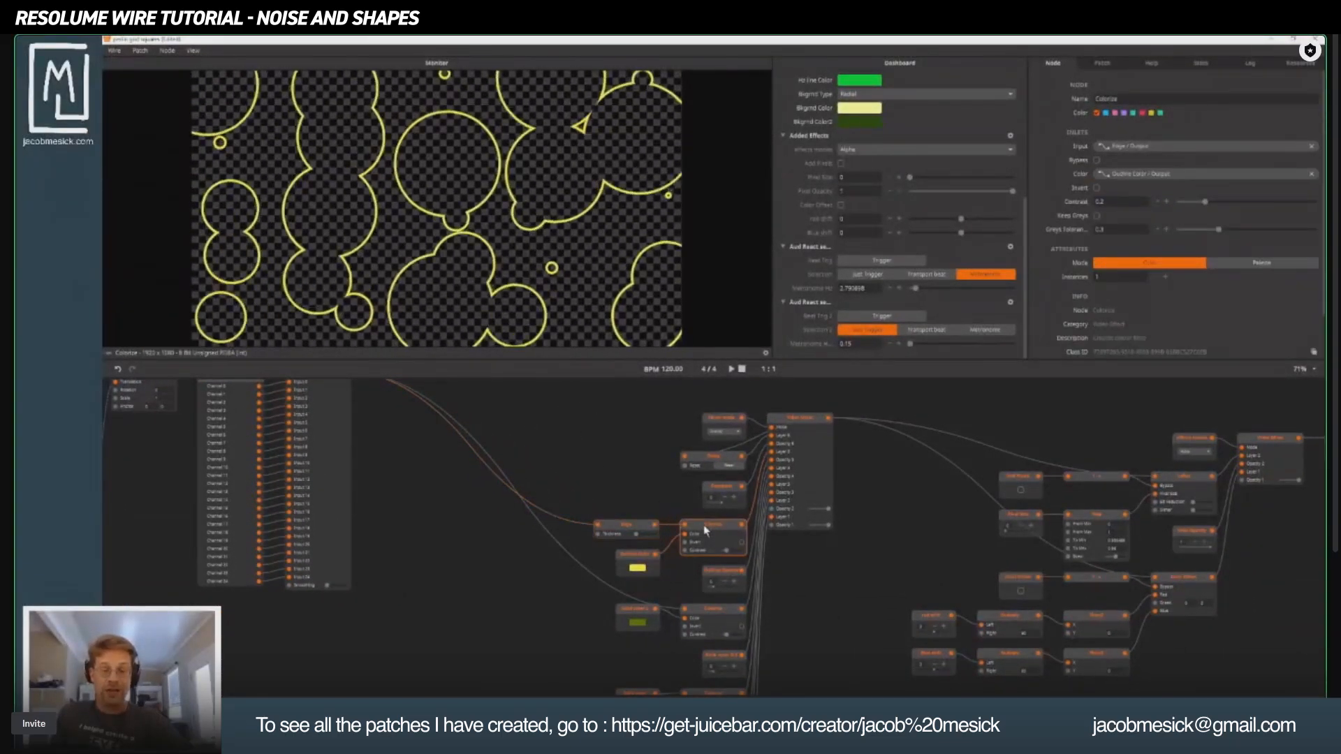
pyautogui.doubleClick(562, 440)
pyautogui.write('shape')
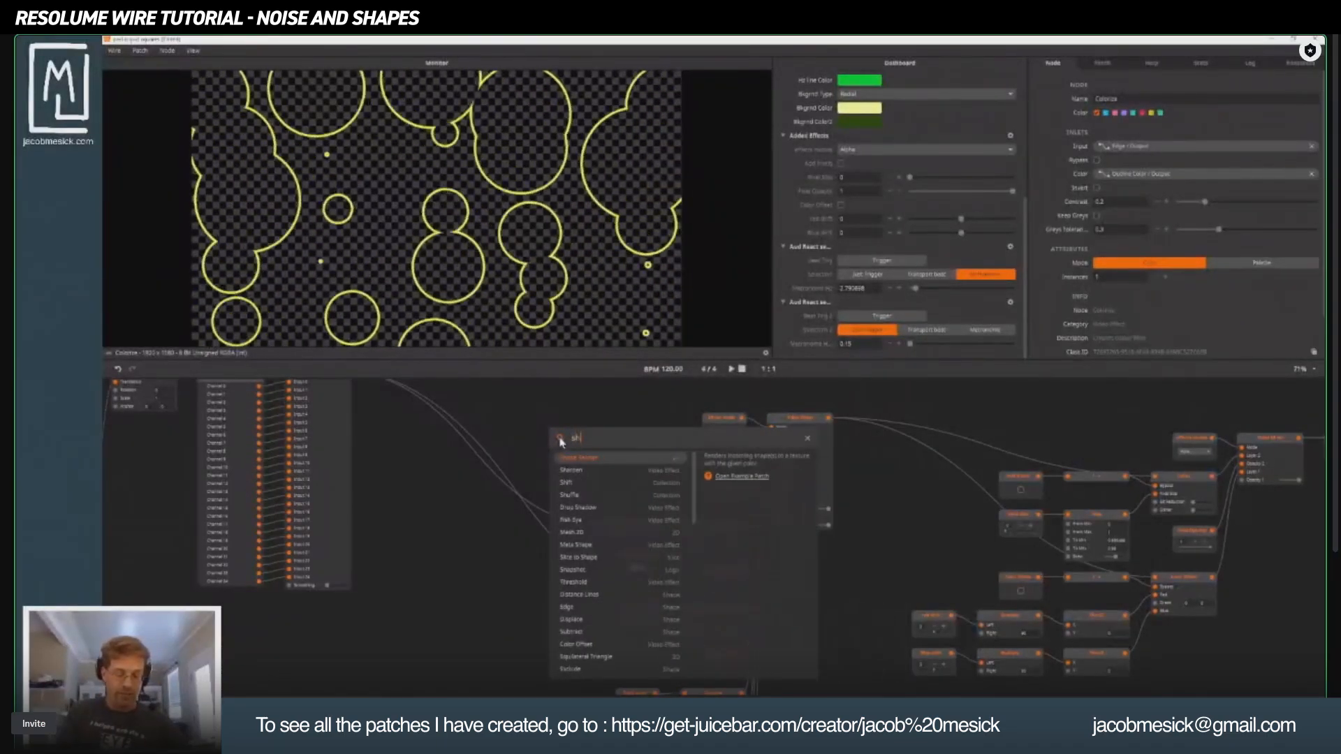
pyautogui.press('Return')
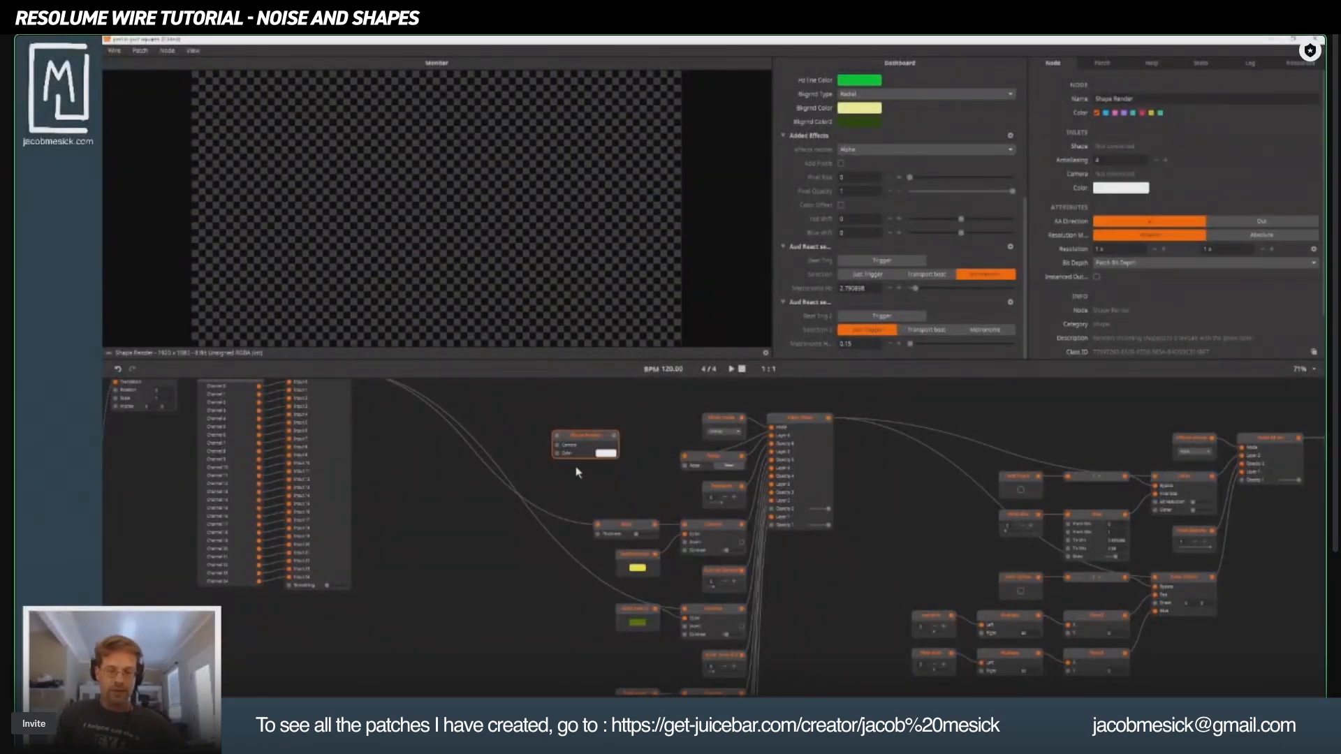
pyautogui.moveTo(562, 442); pyautogui.dragTo(593, 410)
pyautogui.click(571, 434)
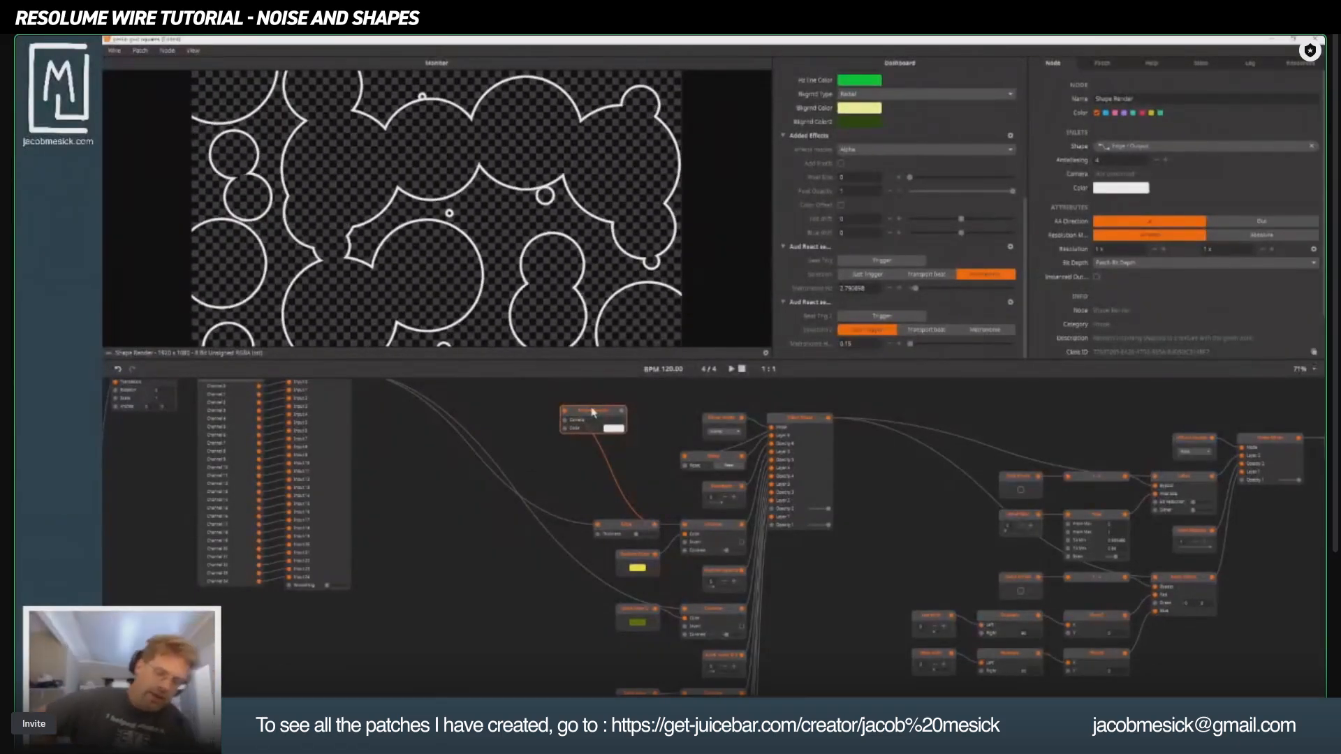
# Replace the outline's Colorize node with Shape Render, wiring Outline Color to its Color inlet and its output to the Video Mixer.
pyautogui.click(717, 525)
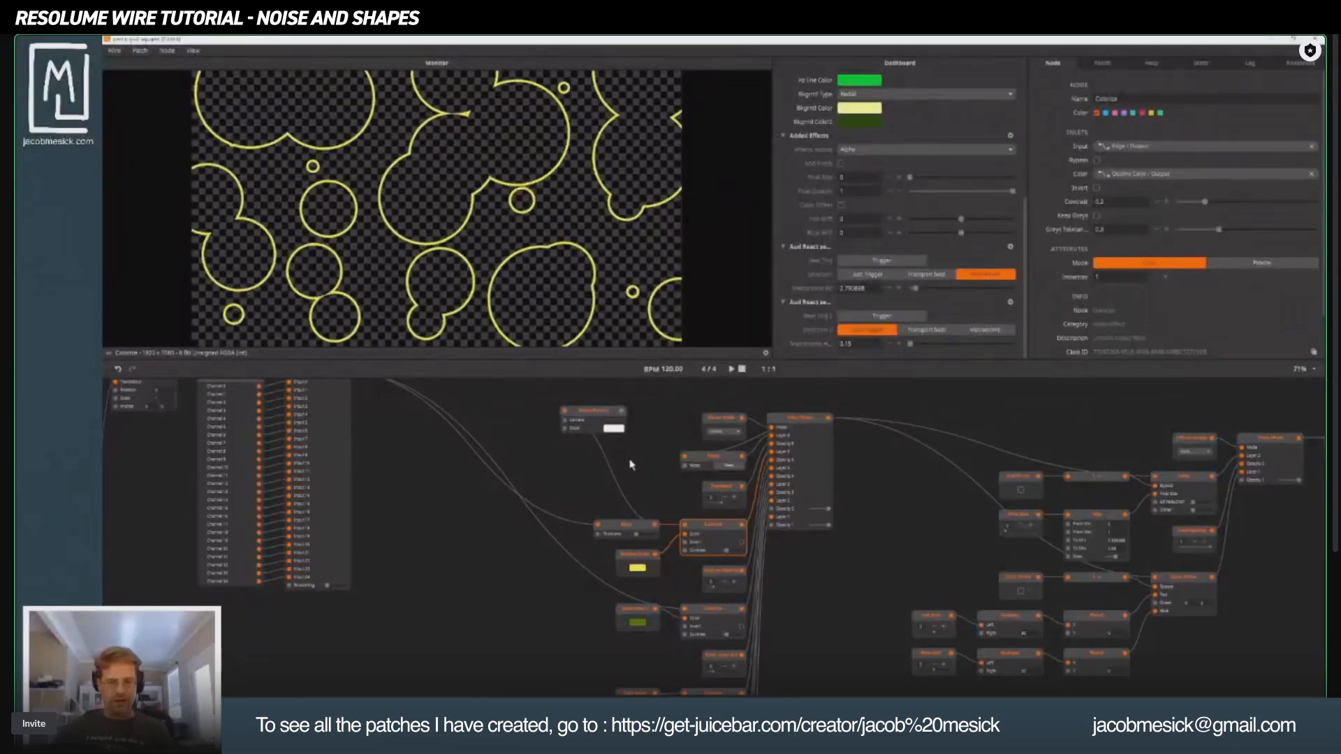
pyautogui.moveTo(598, 414); pyautogui.dragTo(743, 506)
pyautogui.click(706, 528)
pyautogui.press('Delete')
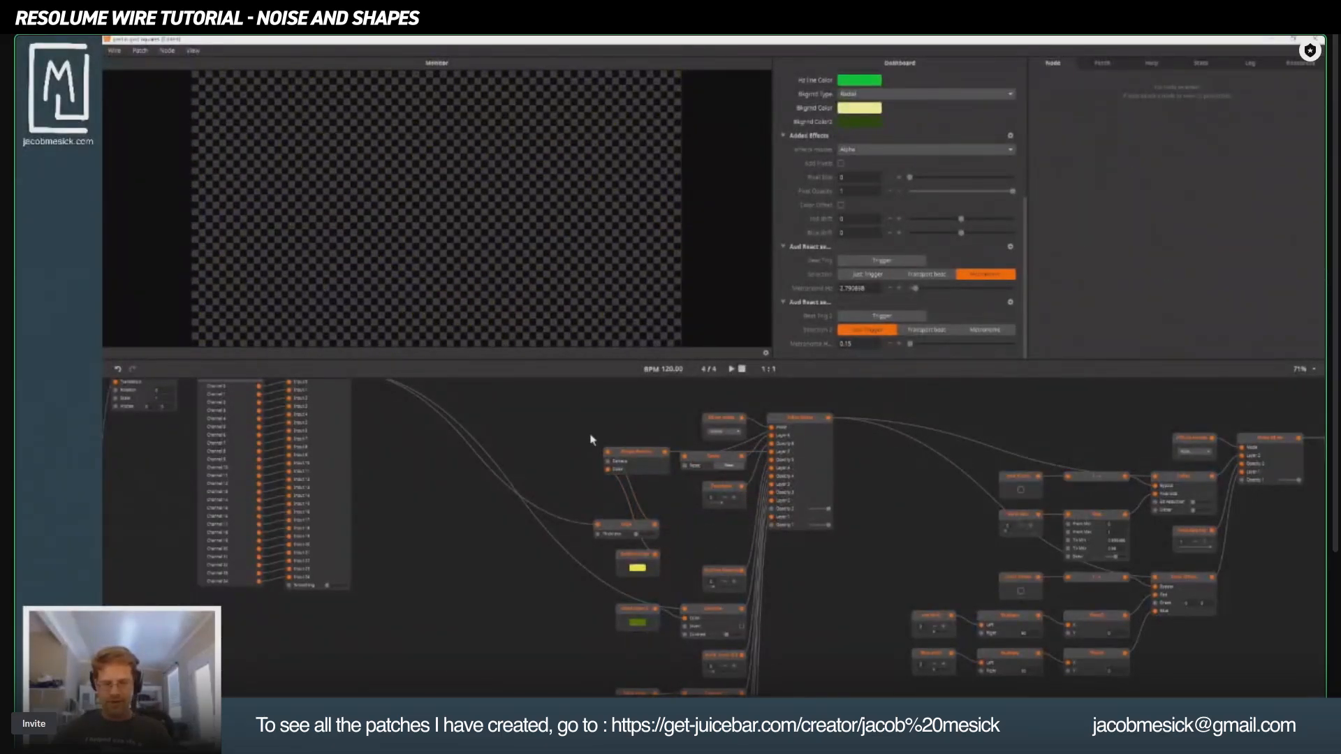
pyautogui.moveTo(636, 463); pyautogui.dragTo(713, 532)
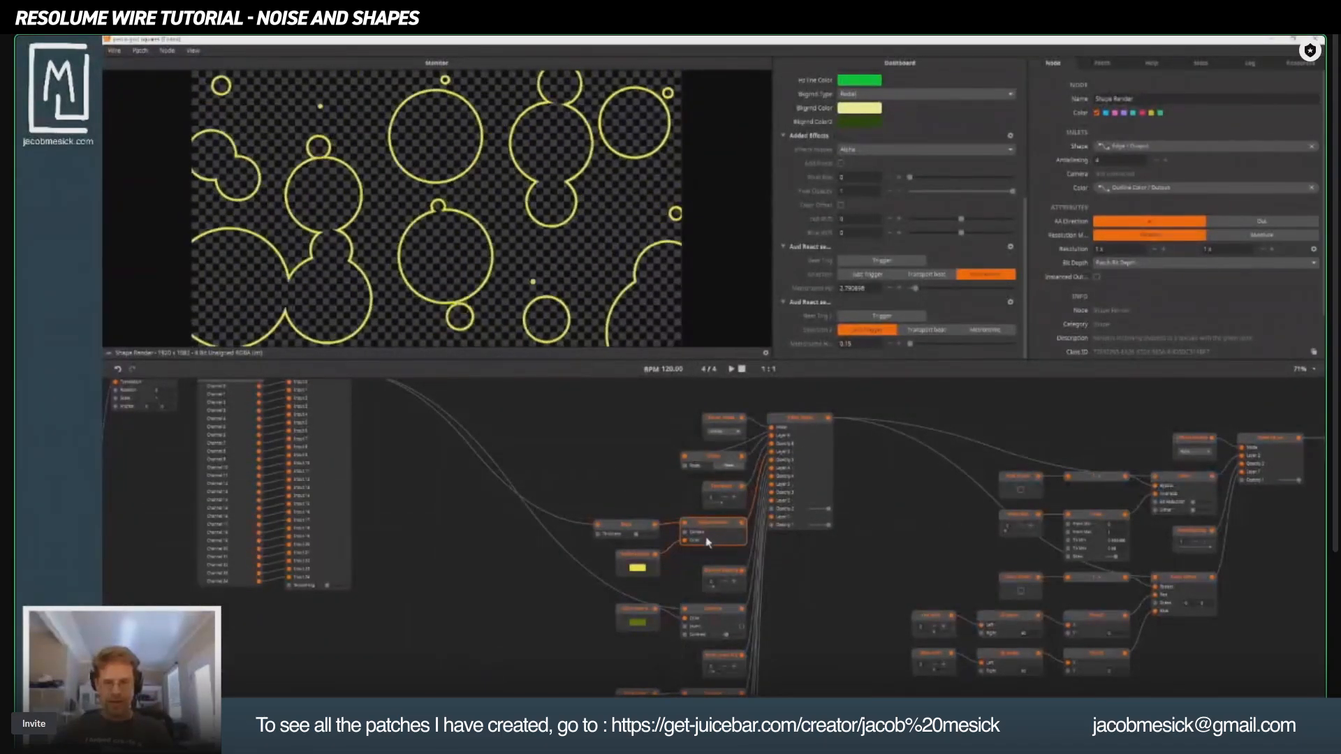
# Duplicate the Shape Render node, wiring Solid color 2 to the copy's Color inlet and its output to the Video Mixer.
pyautogui.click(627, 620)
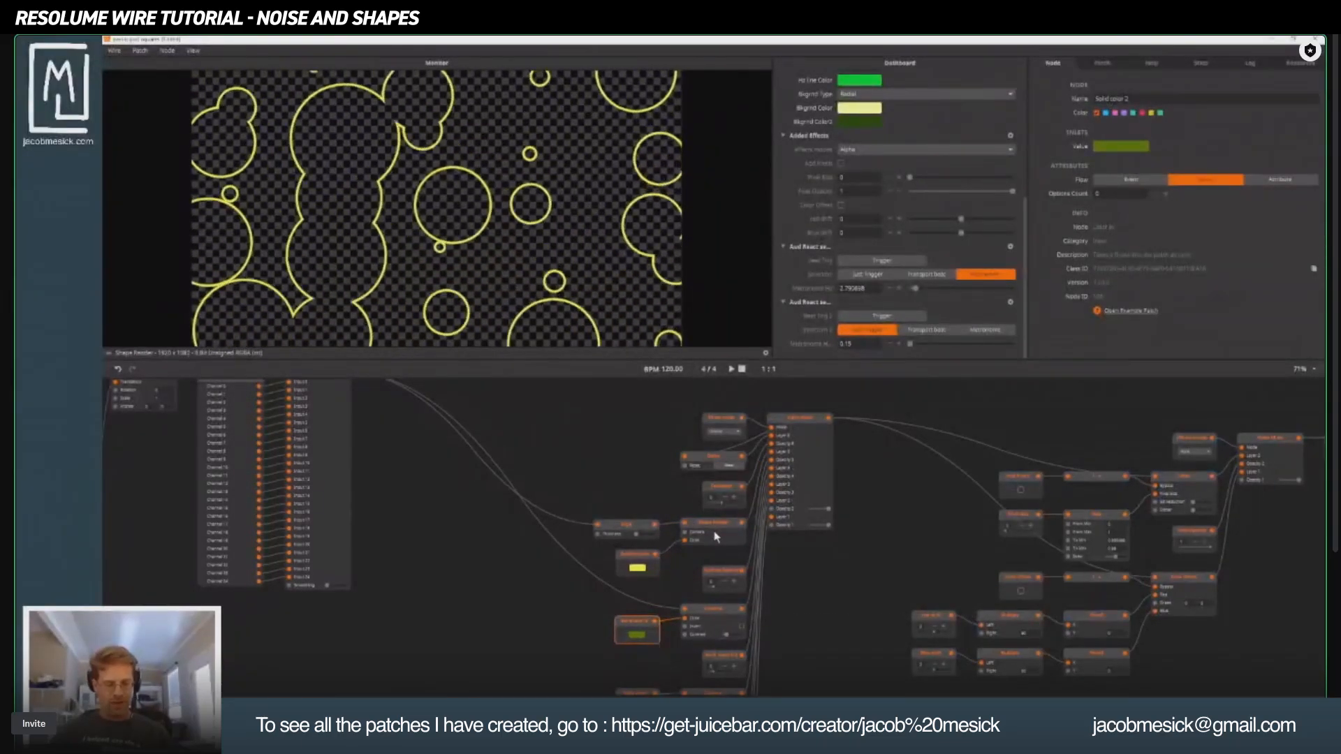
pyautogui.moveTo(707, 527); pyautogui.dragTo(547, 606)
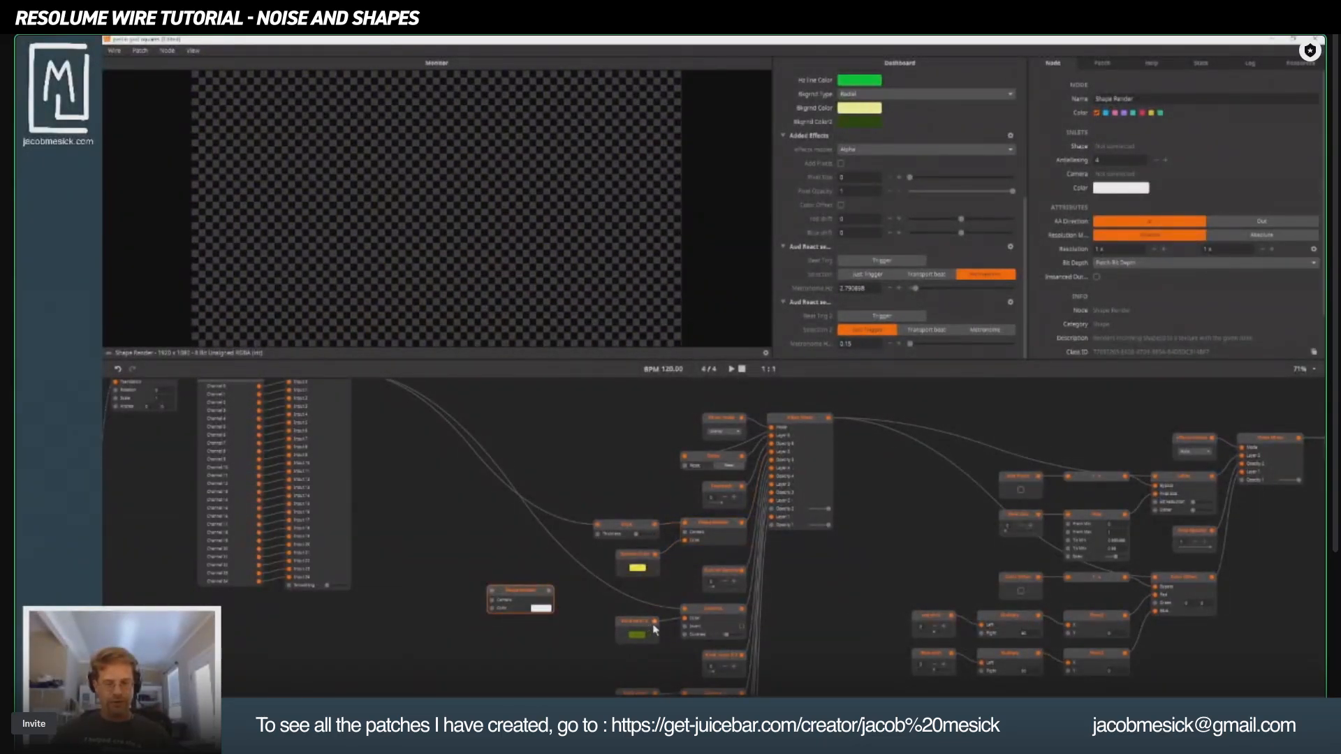
pyautogui.moveTo(654, 625)
pyautogui.mouseDown()
pyautogui.moveTo(492, 608)
pyautogui.moveTo(615, 594)
pyautogui.moveTo(747, 604)
pyautogui.mouseUp()
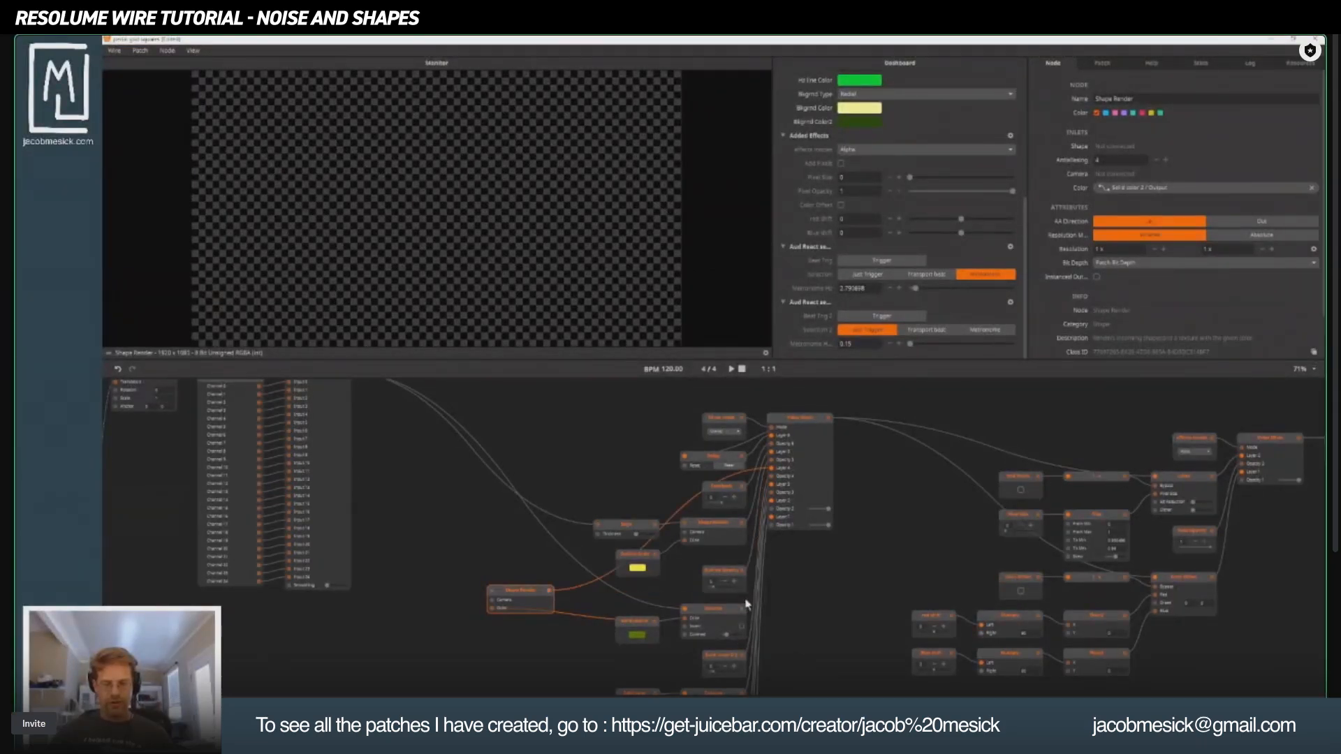
# Delete the fill's Colorize node, put the second Shape Render in its place and connect the Union output to its Shape inlet.
pyautogui.click(713, 616)
pyautogui.press('Delete')
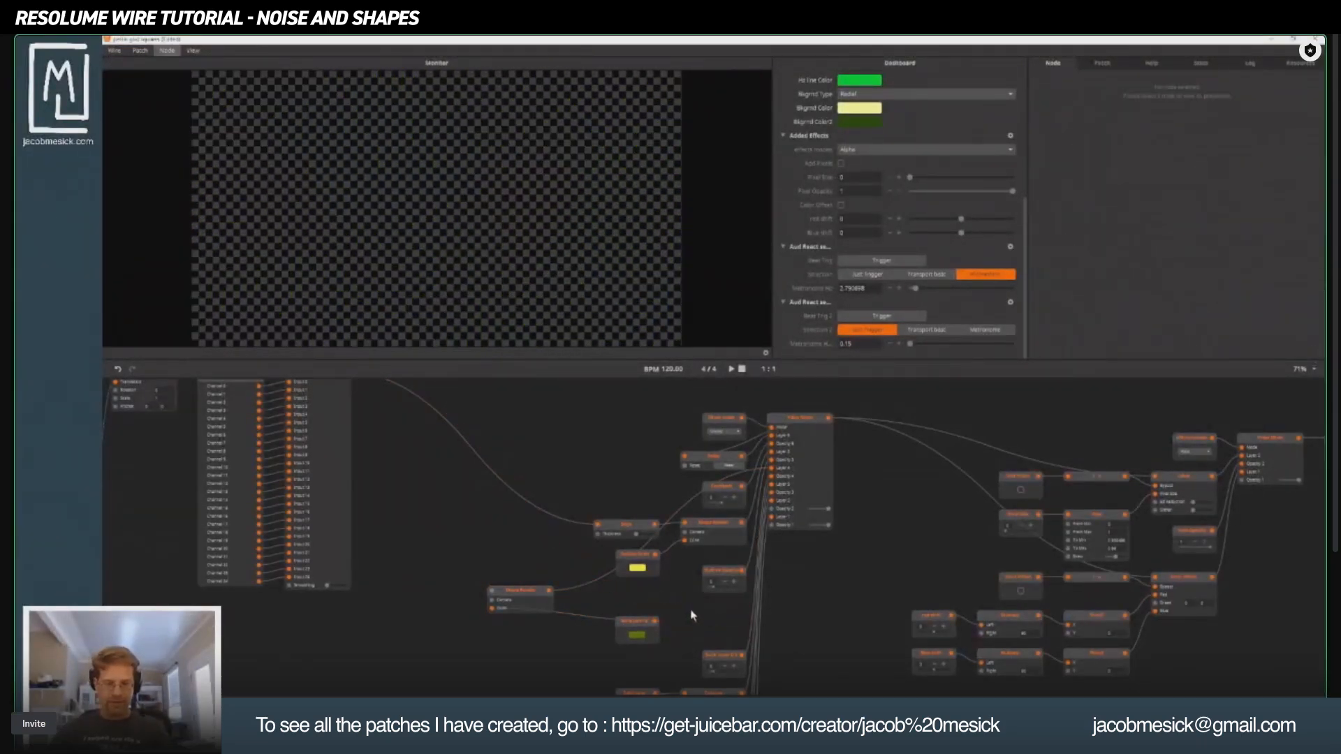
pyautogui.moveTo(518, 597); pyautogui.dragTo(714, 611)
pyautogui.moveTo(428, 482); pyautogui.dragTo(451, 539)
pyautogui.moveTo(372, 431); pyautogui.dragTo(707, 667)
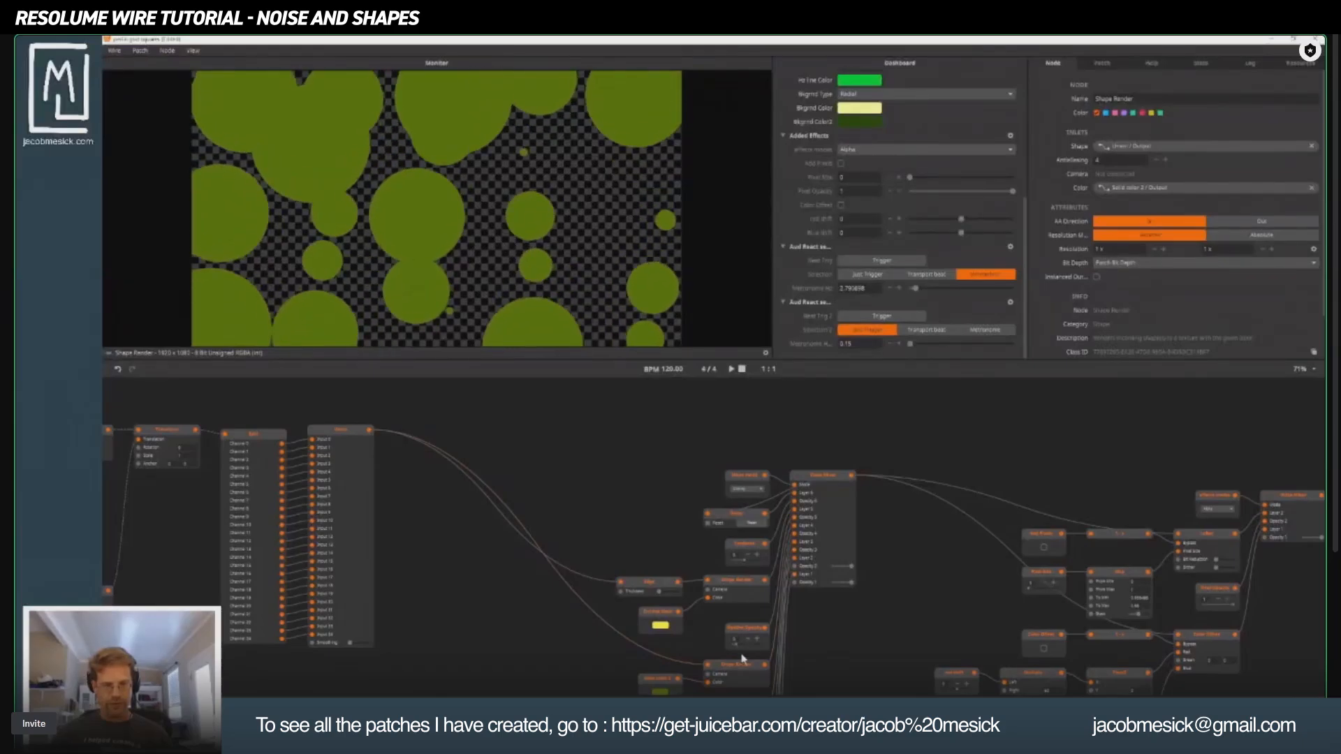
# Add a Shape Render node near the Colorize node, moving Colorize's shape feed to it and wiring the Solid color node to its Color inlet.
pyautogui.click(840, 484)
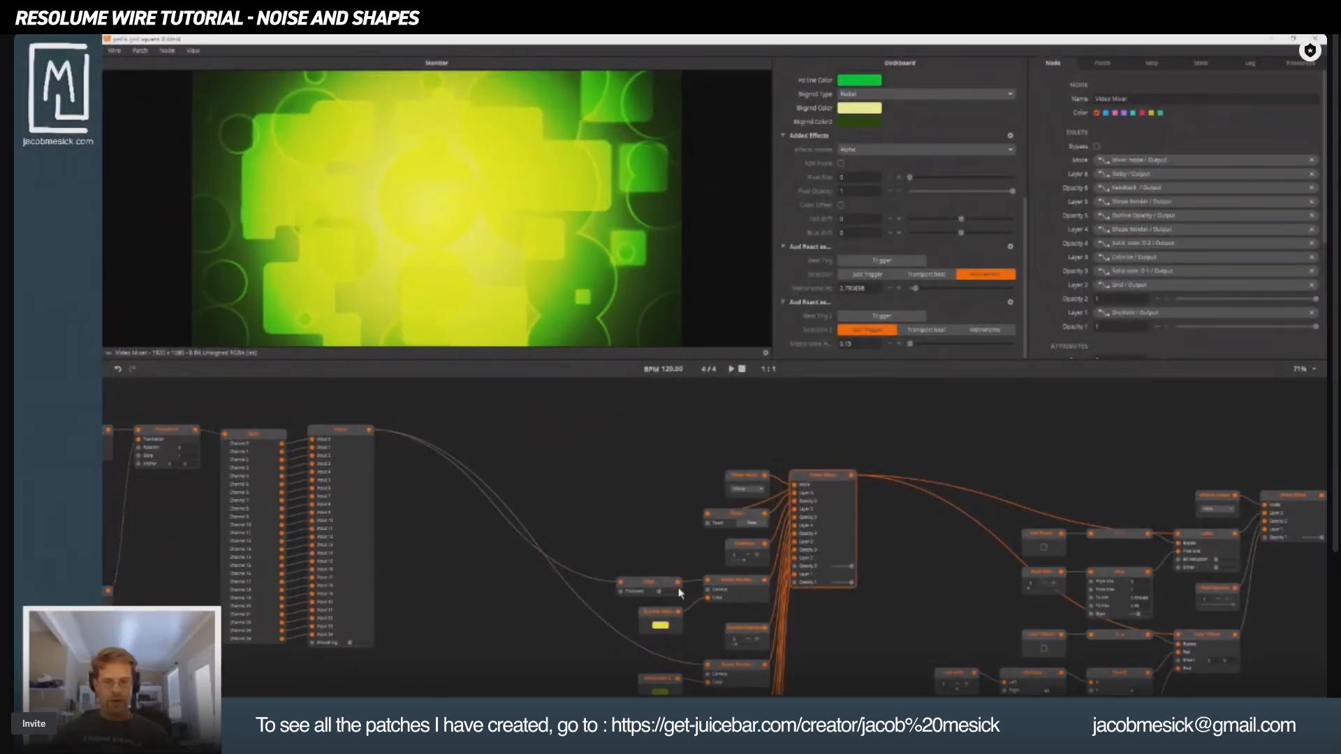
pyautogui.moveTo(673, 574); pyautogui.dragTo(677, 431)
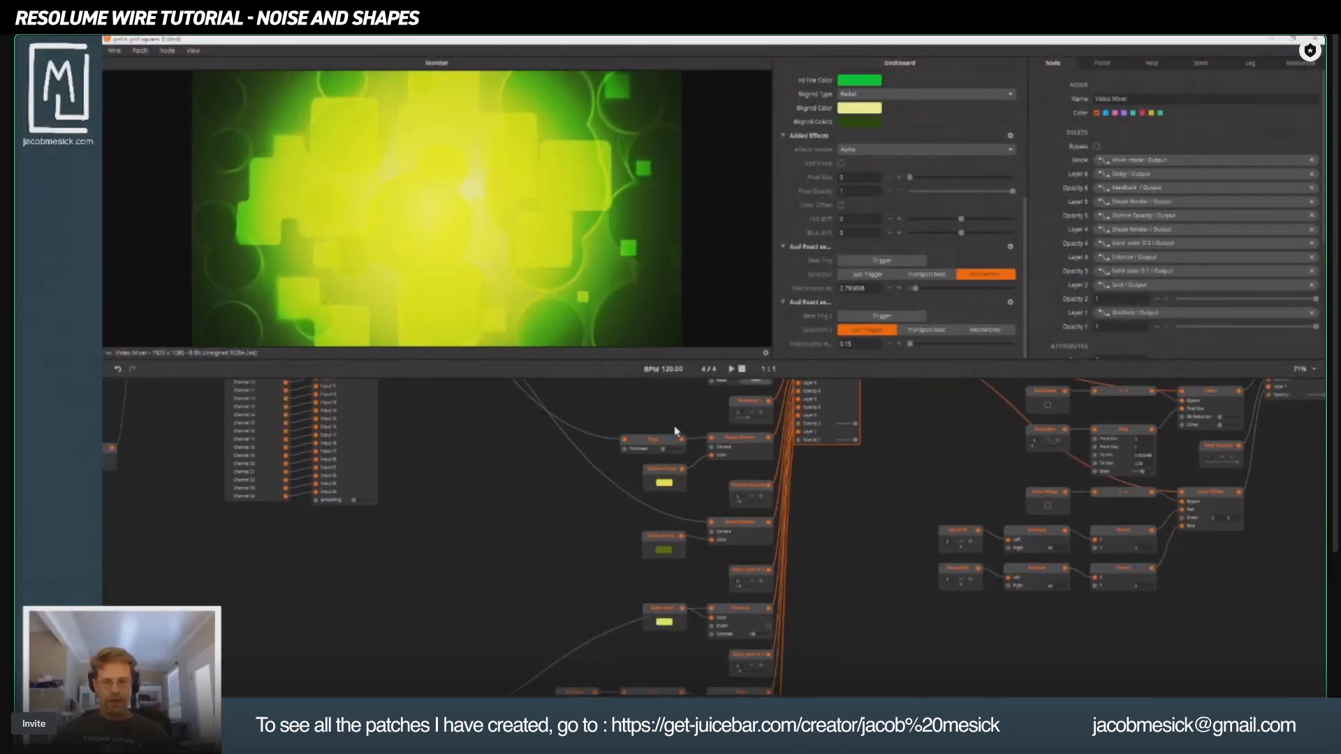
pyautogui.click(735, 607)
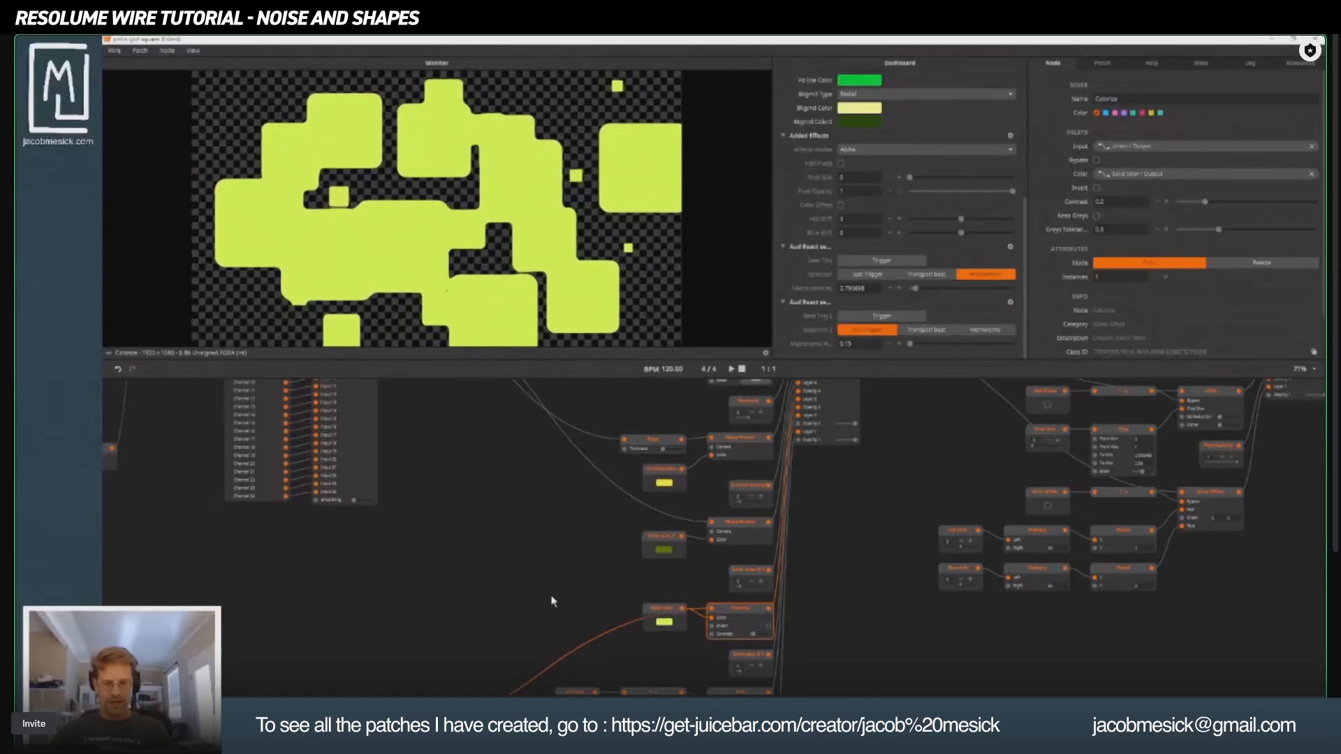
pyautogui.doubleClick(526, 583)
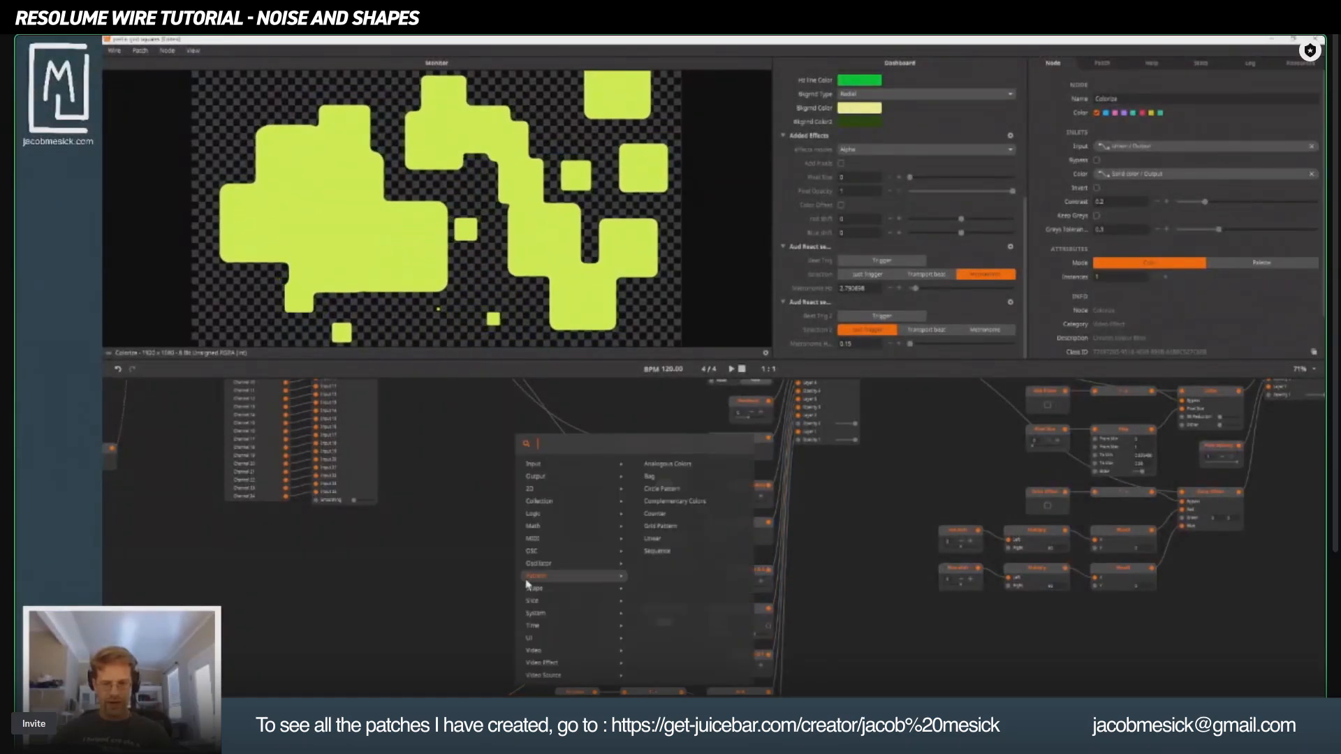
pyautogui.click(485, 538)
pyautogui.moveTo(740, 531); pyautogui.dragTo(638, 579)
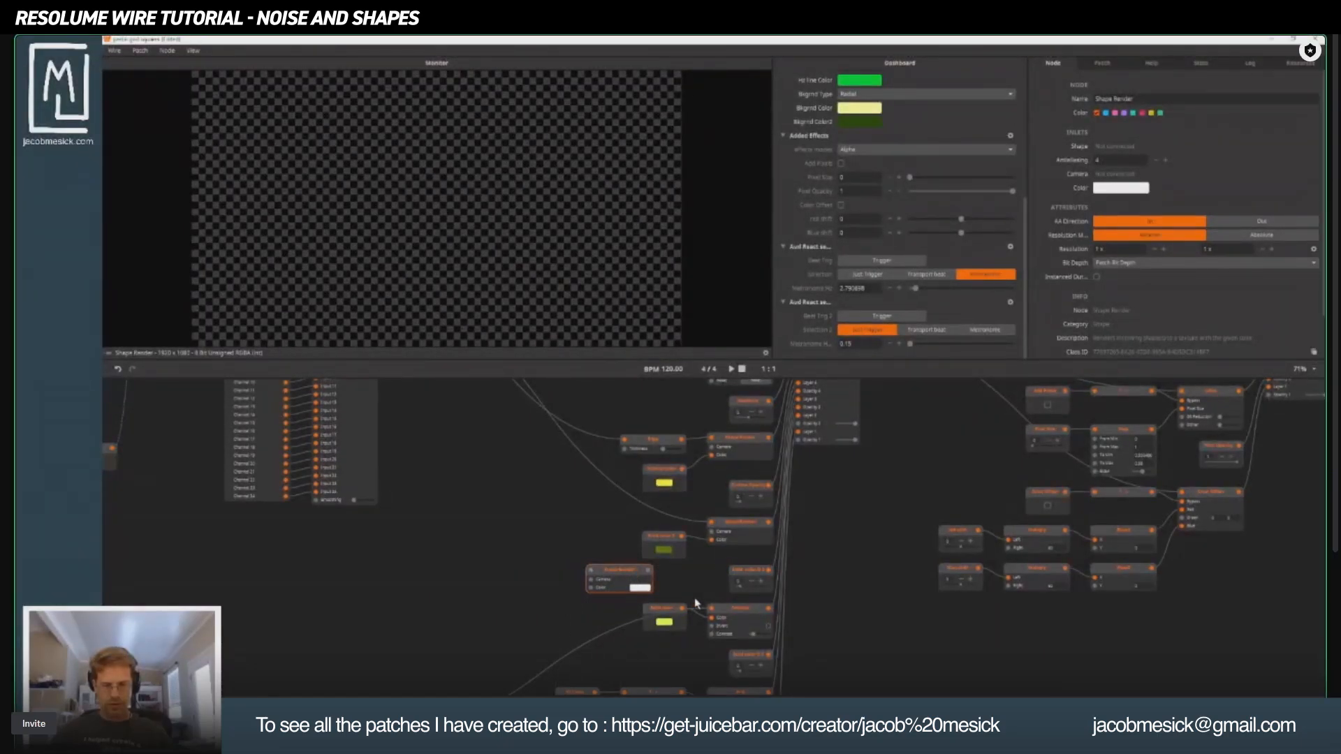
pyautogui.moveTo(706, 609); pyautogui.dragTo(591, 579)
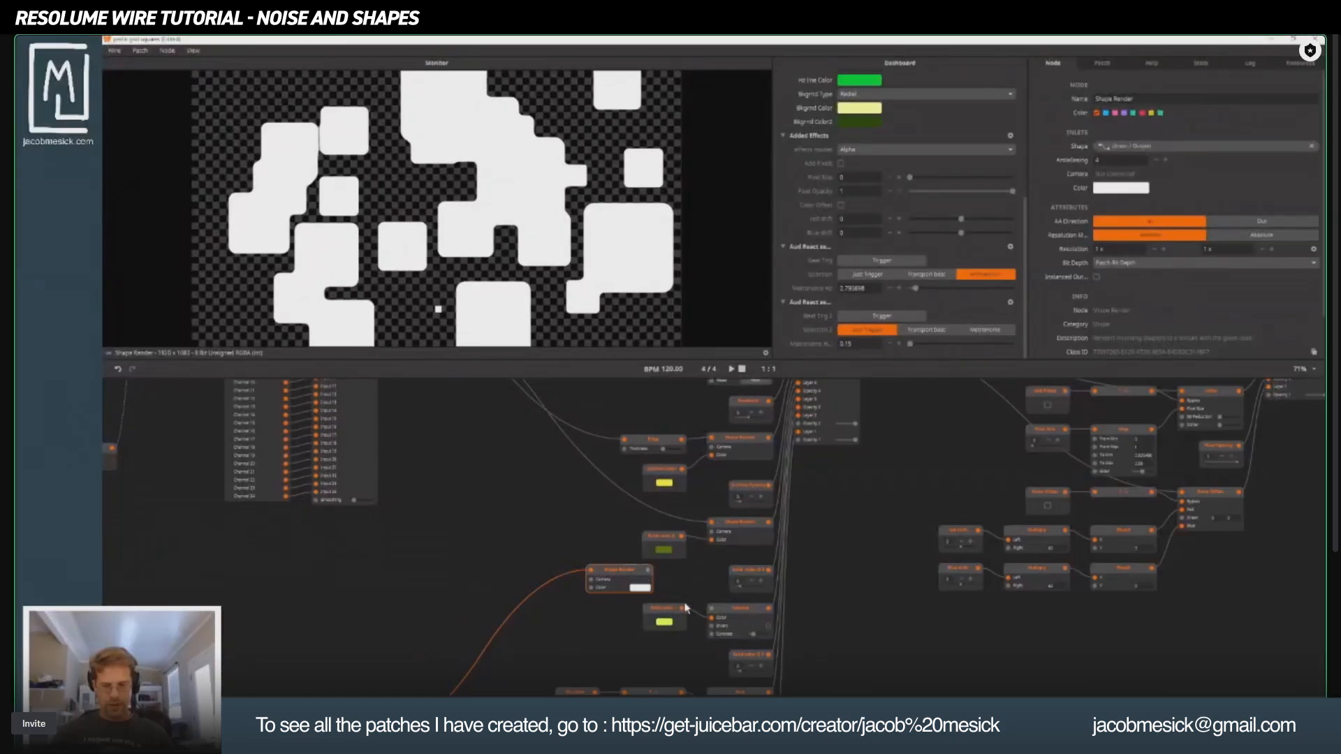
pyautogui.moveTo(591, 593); pyautogui.dragTo(664, 600)
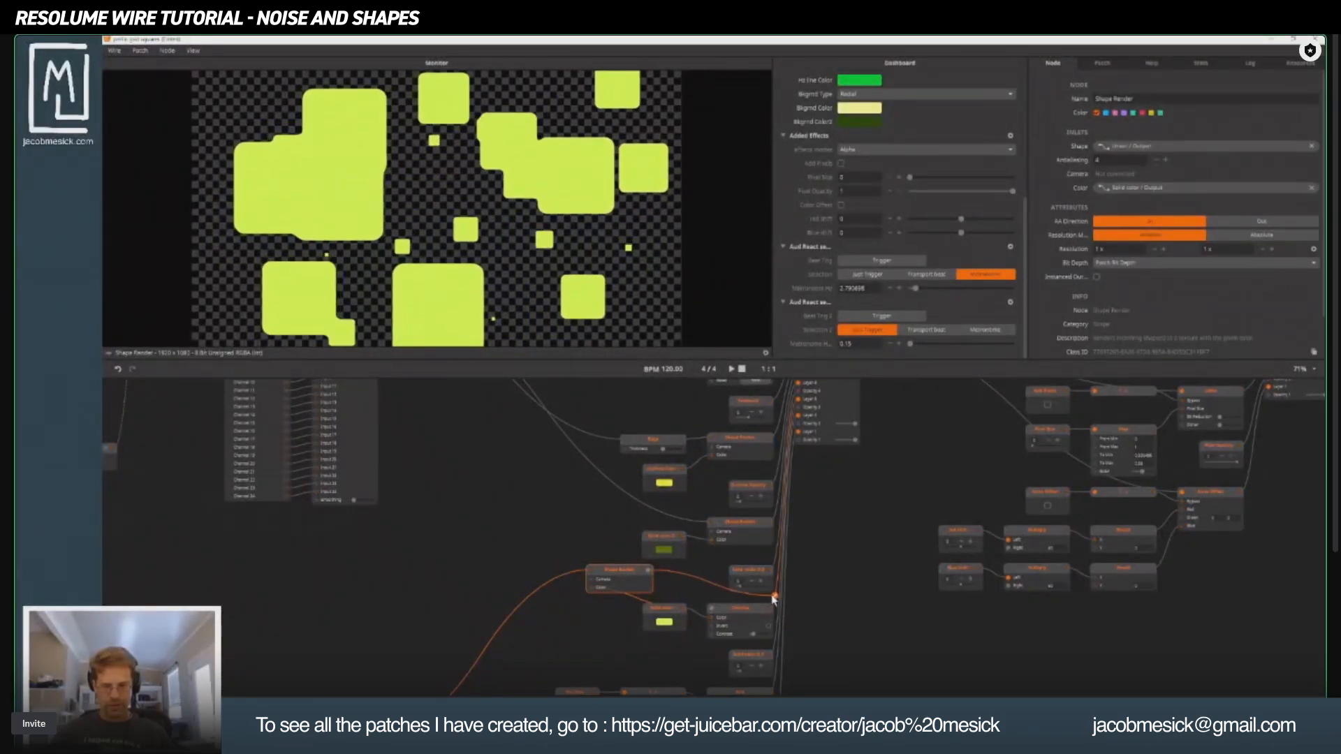
pyautogui.click(740, 620)
pyautogui.press('Delete')
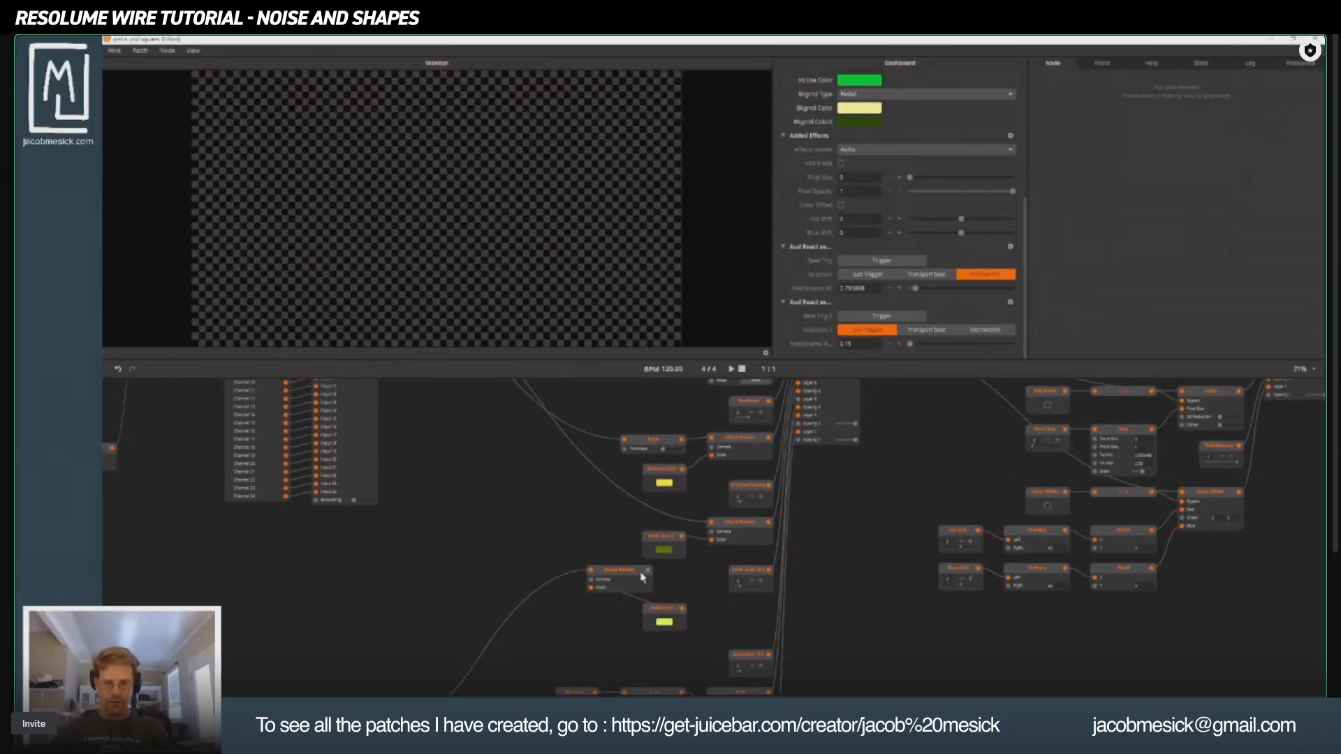
pyautogui.moveTo(634, 577); pyautogui.dragTo(720, 608)
pyautogui.hotkey('ctrl', 'z')
pyautogui.hotkey('ctrl', 'z')
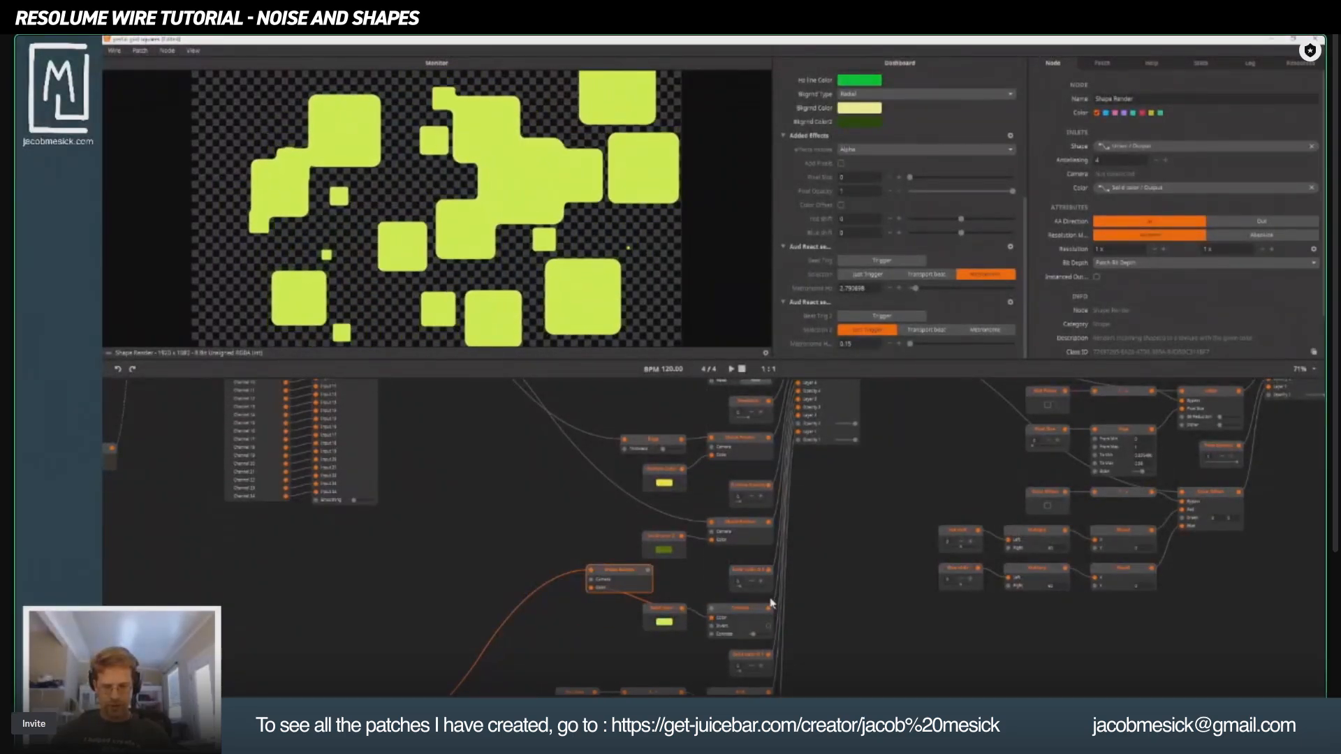
# Replace the Colorize node with the new Shape Render as the Video Mixer's Layer 3 source and tidy the Solid color node beside it.
pyautogui.moveTo(648, 570); pyautogui.dragTo(767, 604)
pyautogui.click(736, 610)
pyautogui.press('Delete')
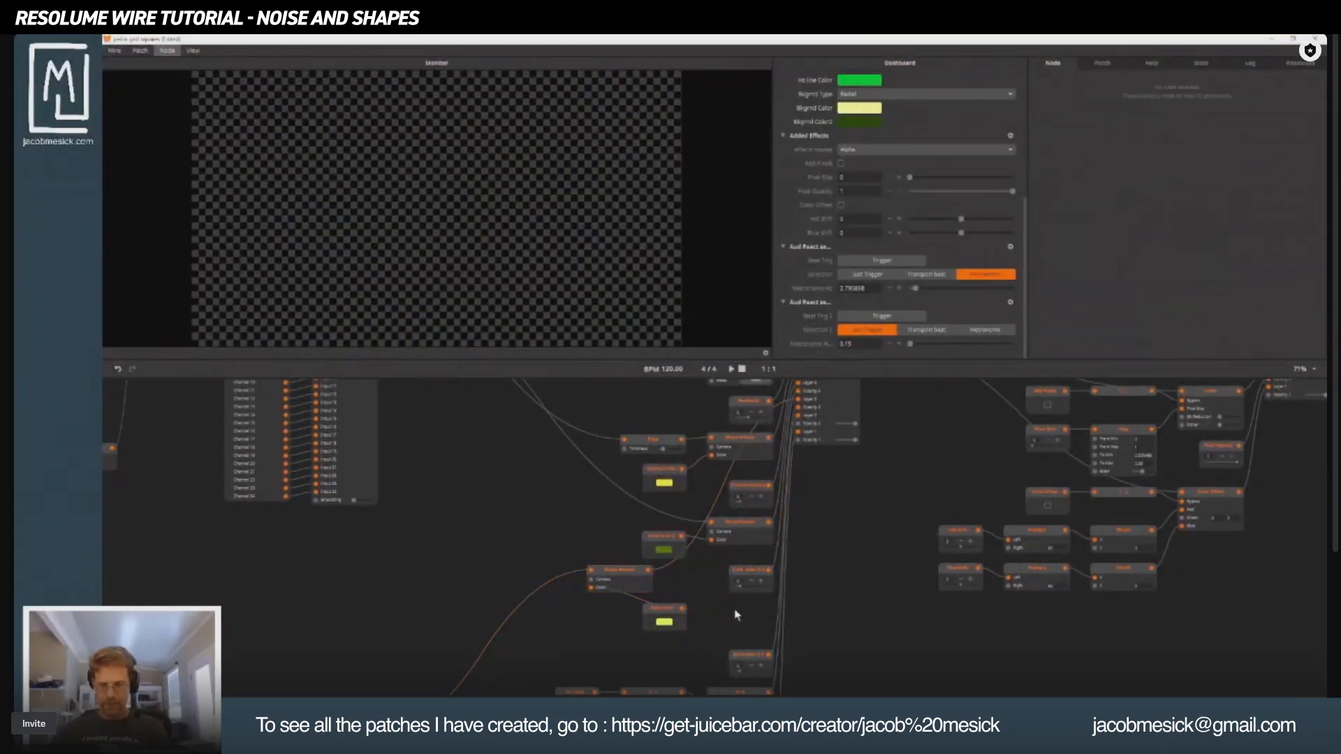
pyautogui.moveTo(618, 577); pyautogui.dragTo(733, 614)
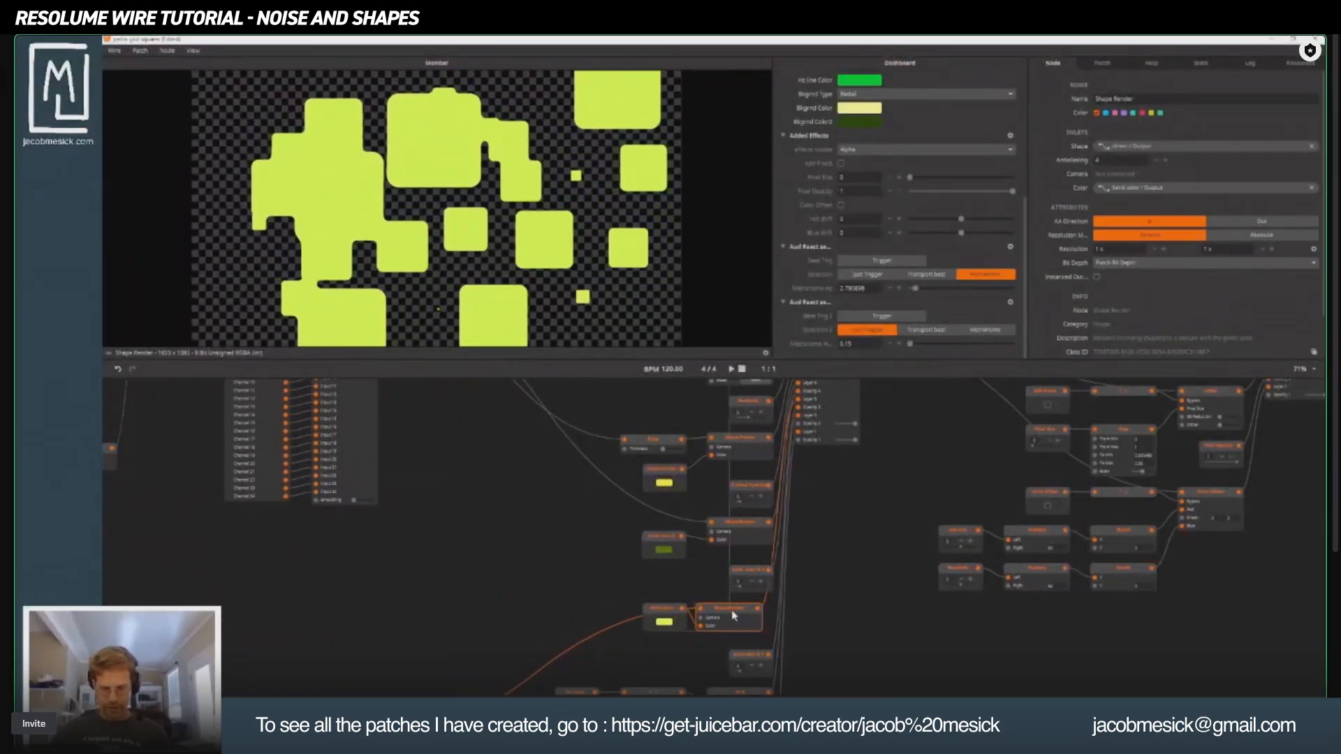
pyautogui.click(656, 609)
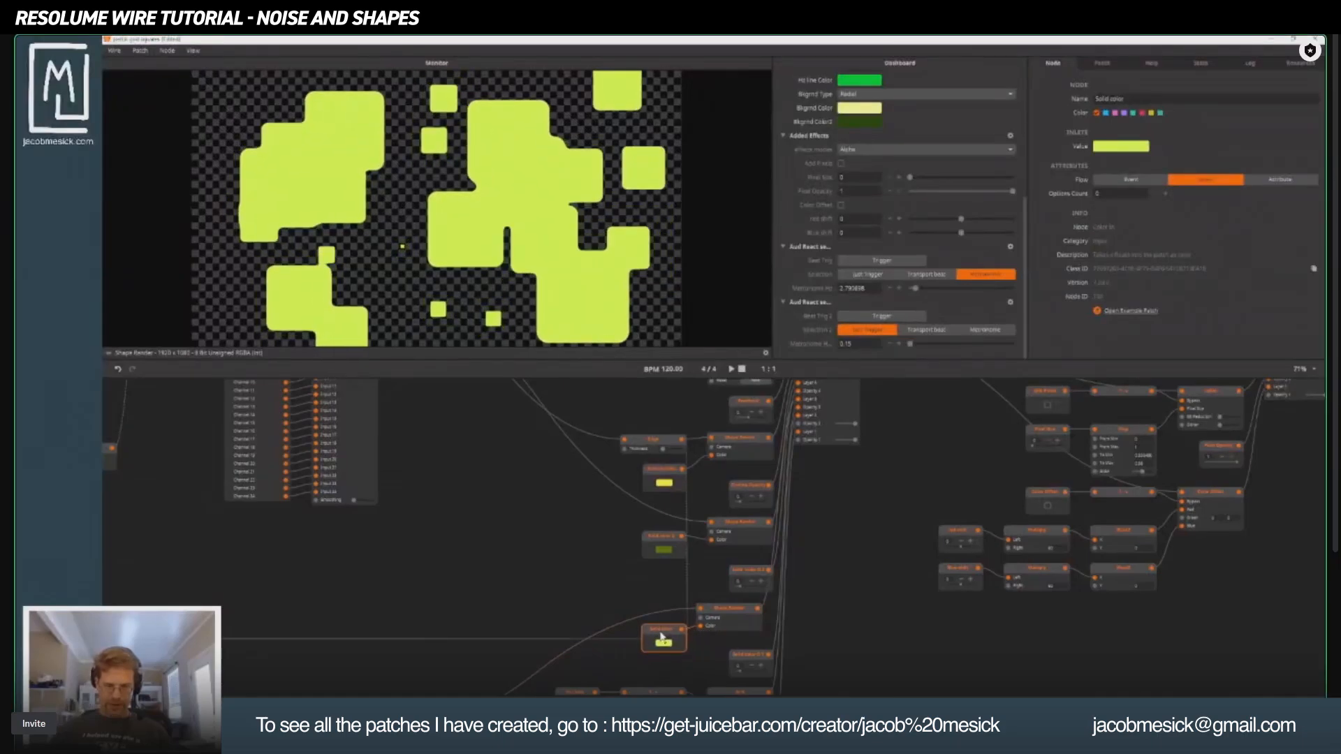
# Preview the Video Mixer's combined output, review the nodes feeding its layers, and turn on the Hz Lines.
pyautogui.moveTo(653, 534); pyautogui.dragTo(527, 457)
pyautogui.scroll(-3, 522, 609)
pyautogui.moveTo(476, 546); pyautogui.dragTo(541, 478)
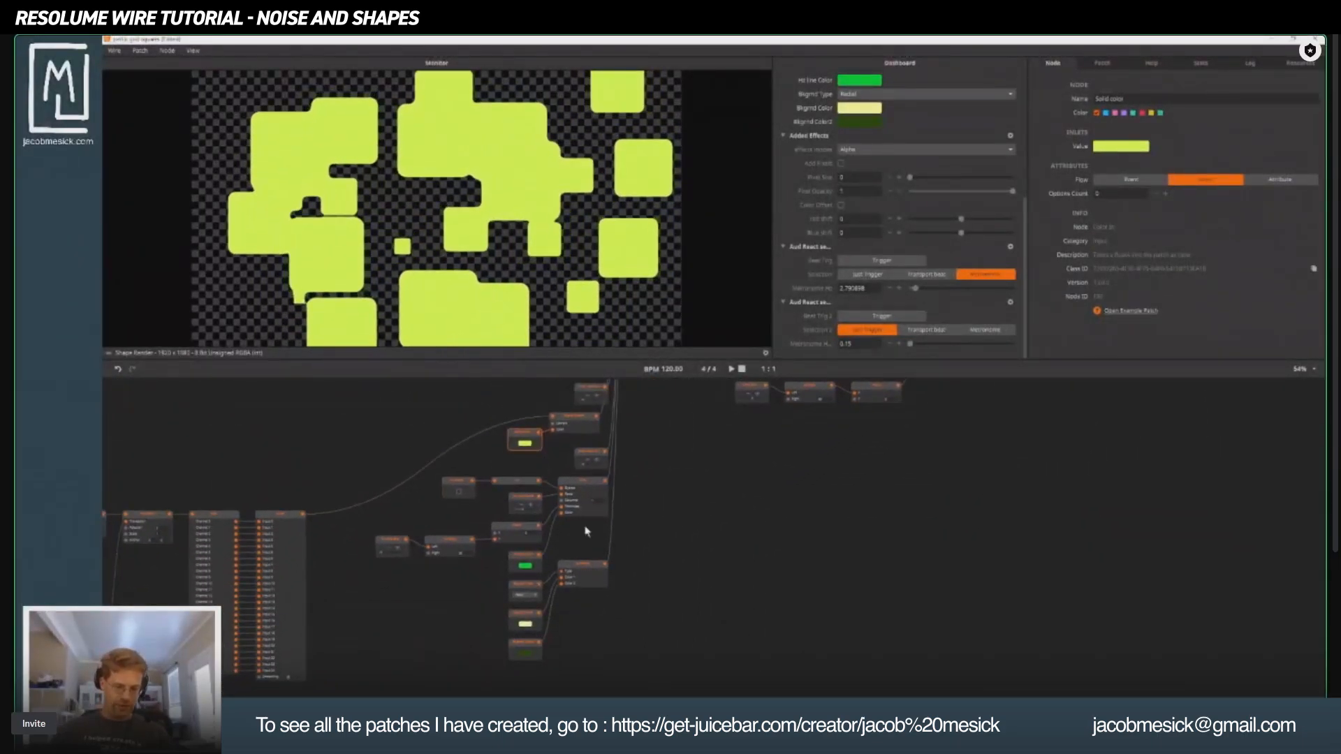
pyautogui.moveTo(685, 523); pyautogui.dragTo(710, 694)
pyautogui.moveTo(659, 556); pyautogui.dragTo(697, 581)
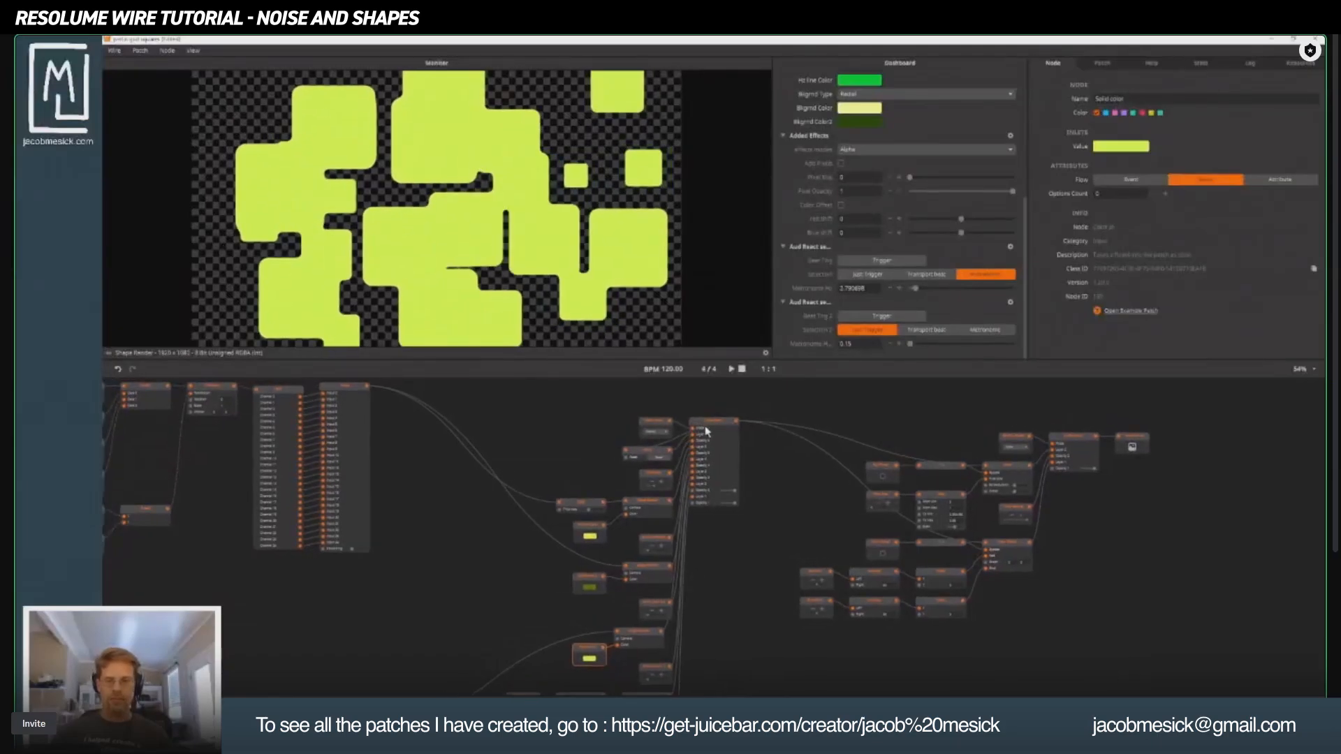
pyautogui.click(708, 428)
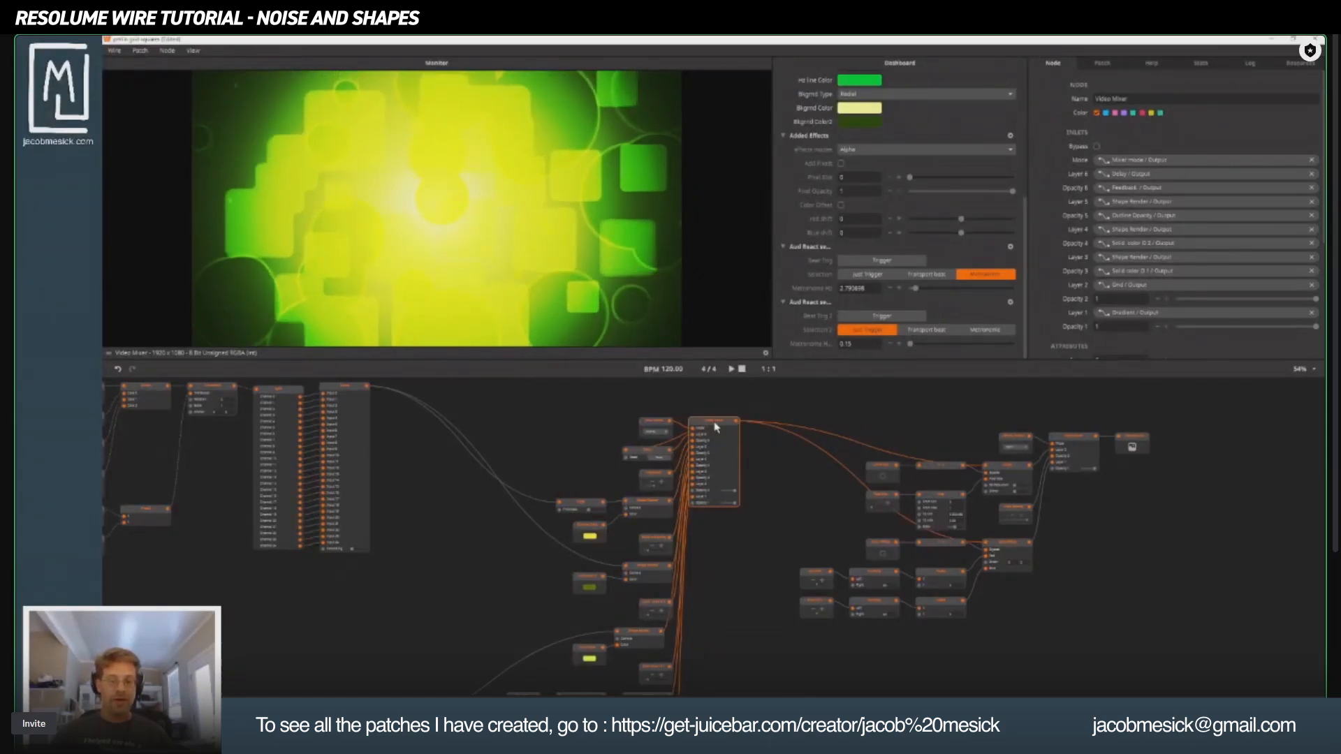
pyautogui.scroll(-3, 678, 507)
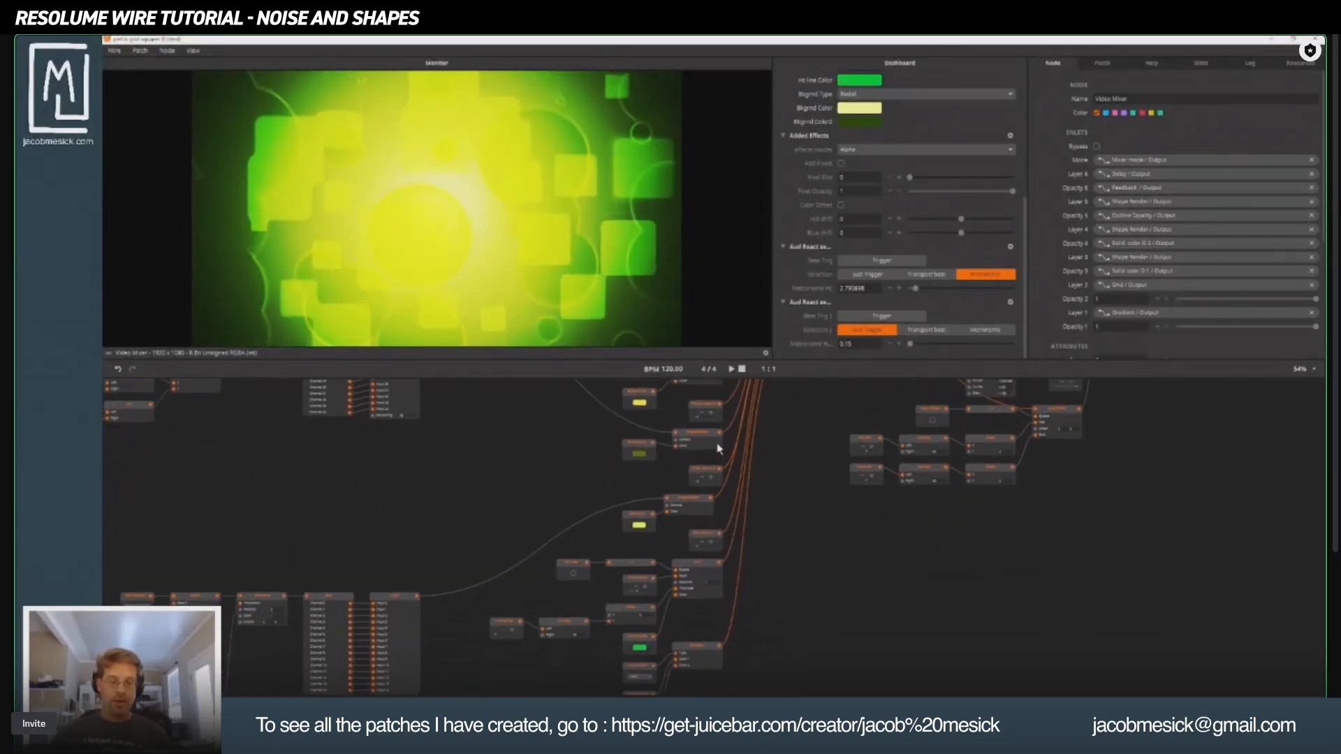
pyautogui.scroll(3, 677, 508)
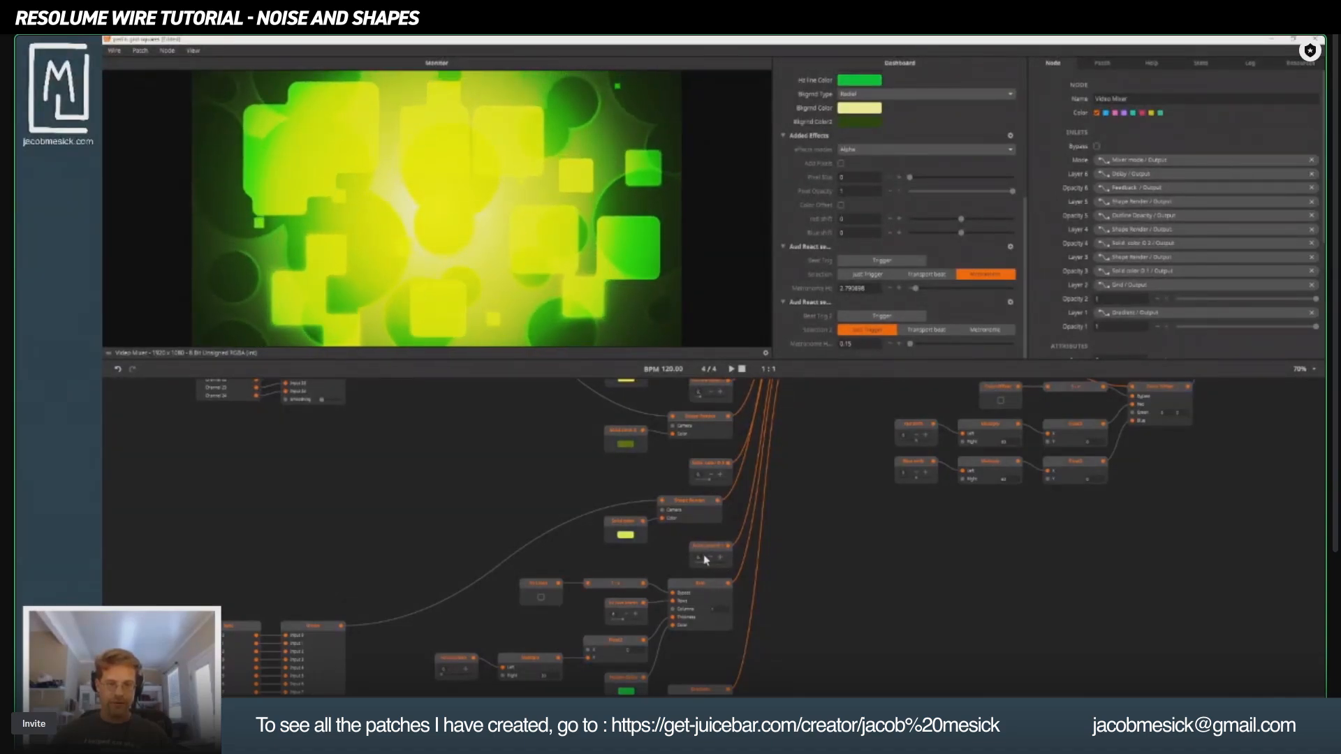
pyautogui.moveTo(574, 468); pyautogui.dragTo(465, 400)
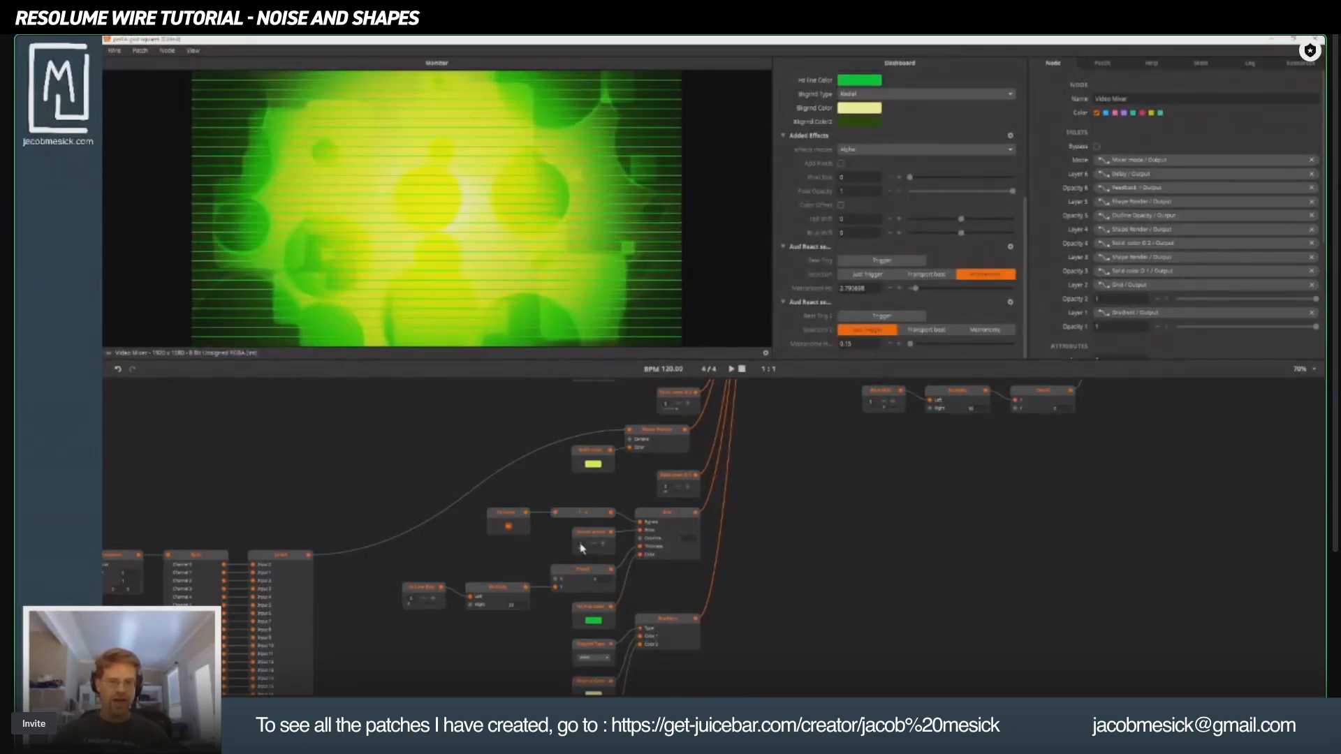
# Examine the Grid node that draws the horizontal lines and the Hz line Color node feeding it.
pyautogui.click(677, 520)
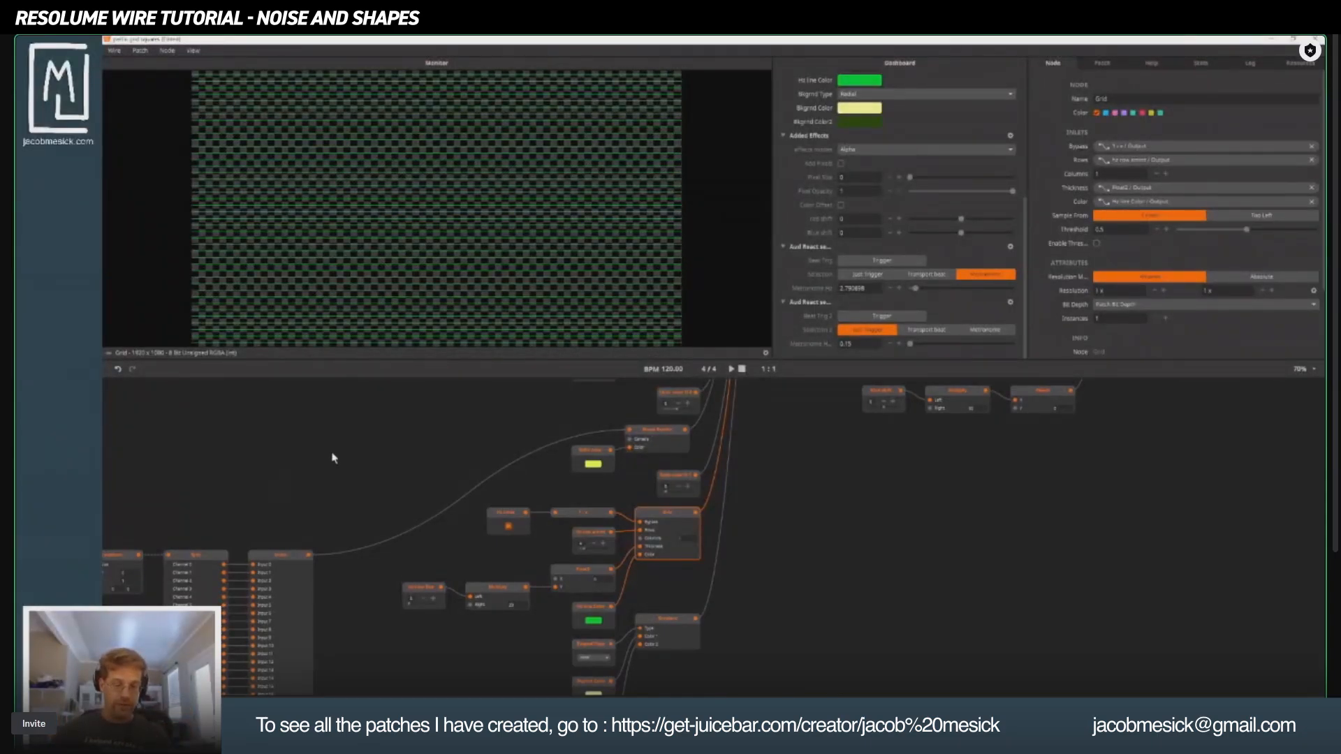
pyautogui.click(592, 618)
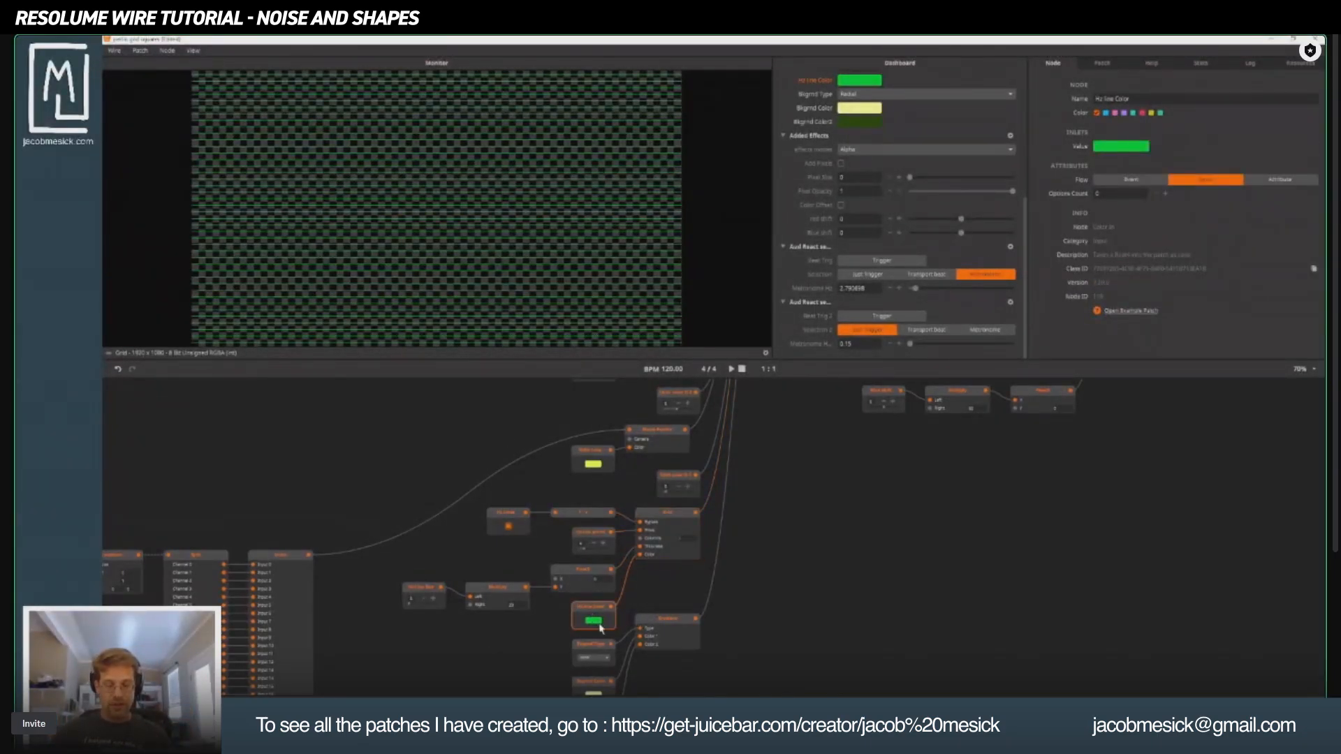
pyautogui.moveTo(582, 613)
pyautogui.mouseDown()
pyautogui.moveTo(477, 625)
pyautogui.moveTo(587, 606)
pyautogui.moveTo(576, 613)
pyautogui.mouseUp()
pyautogui.scroll(-5, 594, 451)
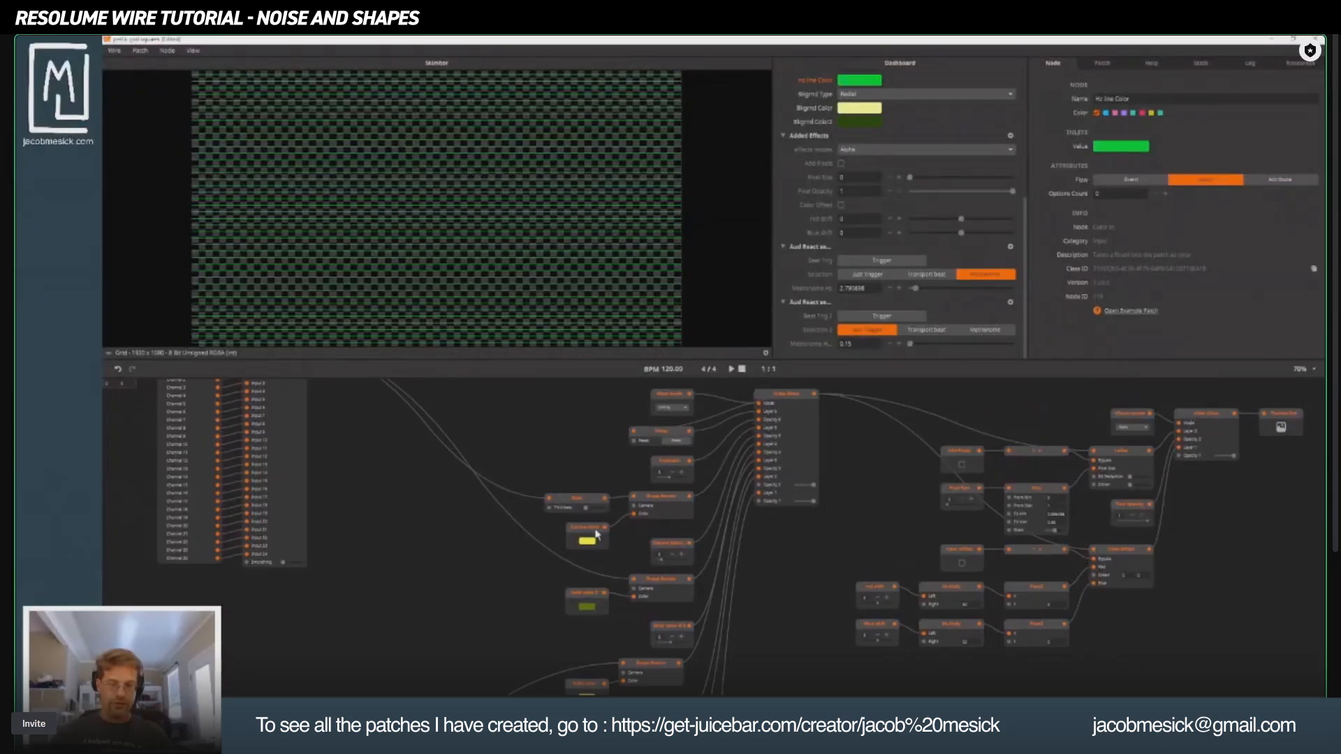
pyautogui.moveTo(634, 467); pyautogui.dragTo(619, 691)
pyautogui.moveTo(634, 609); pyautogui.dragTo(550, 378)
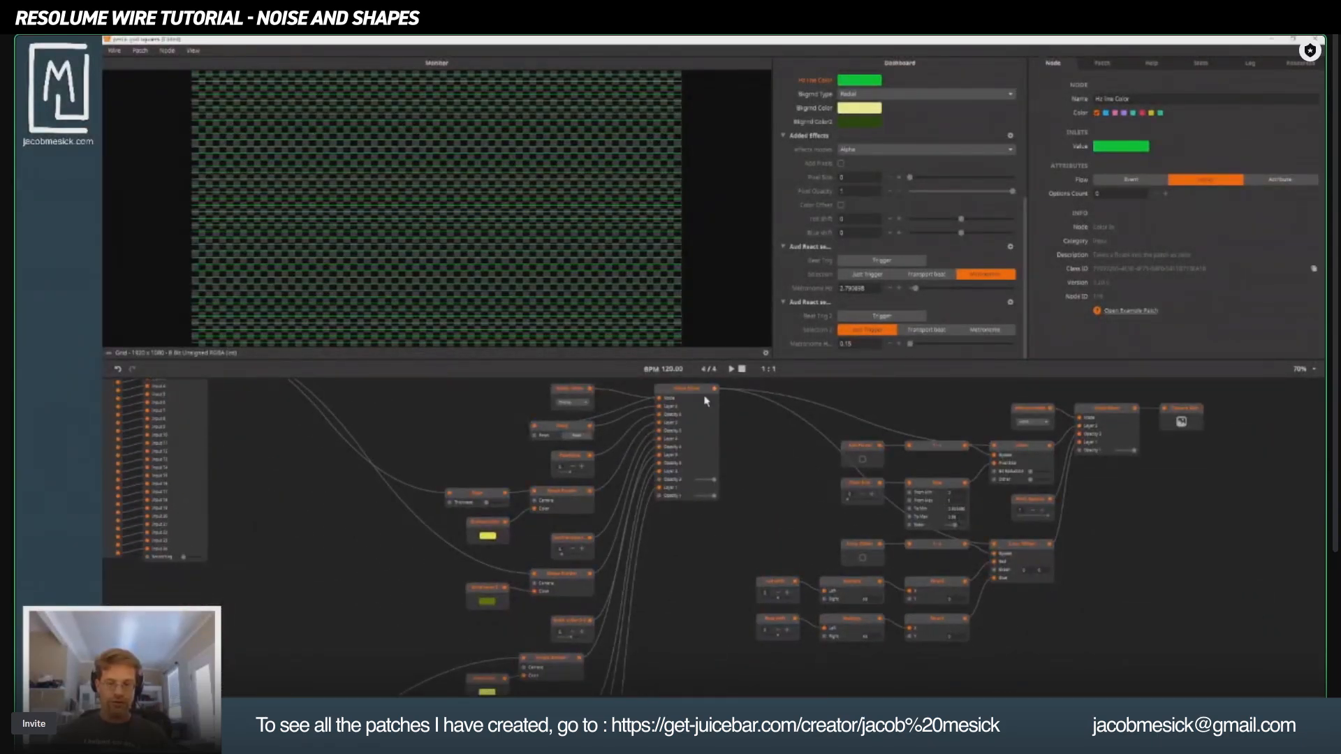
# Look up "color in" in the node search and dismiss it without adding a node.
pyautogui.moveTo(562, 561); pyautogui.dragTo(573, 447)
pyautogui.doubleClick(335, 536)
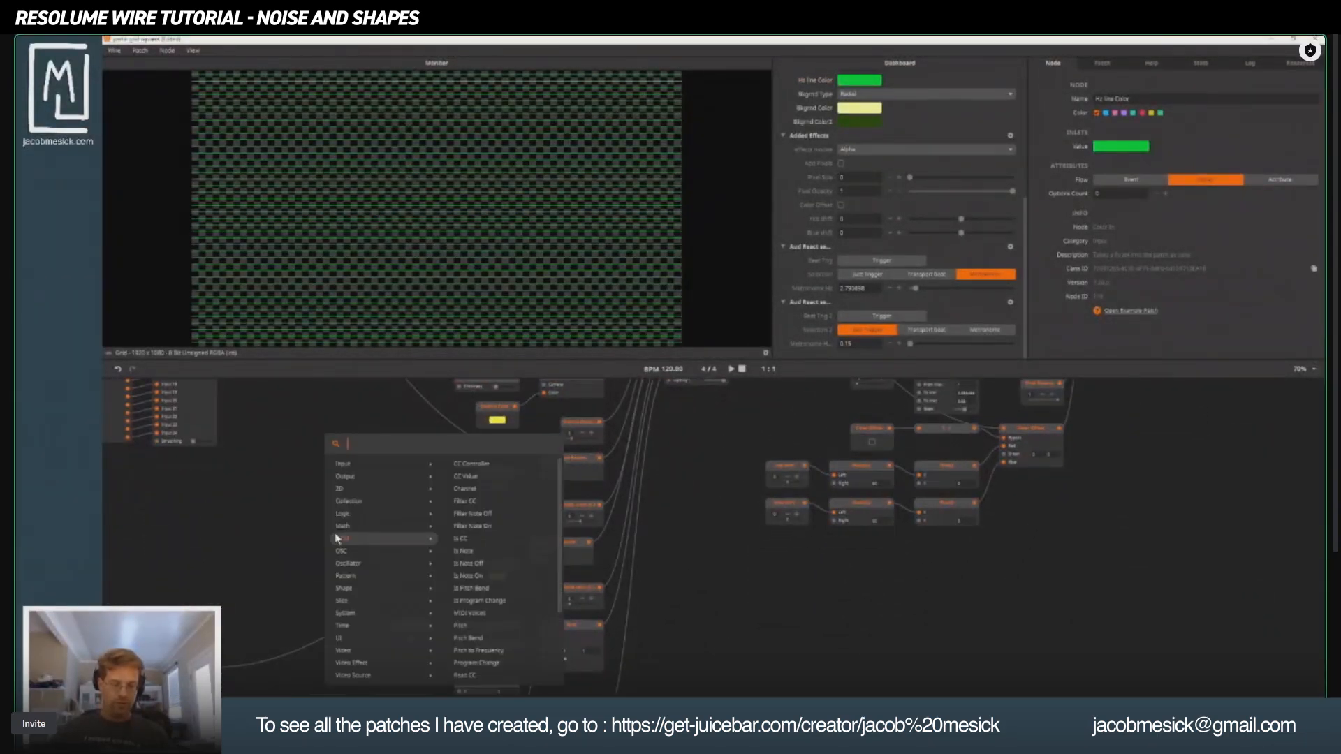
pyautogui.write('color in')
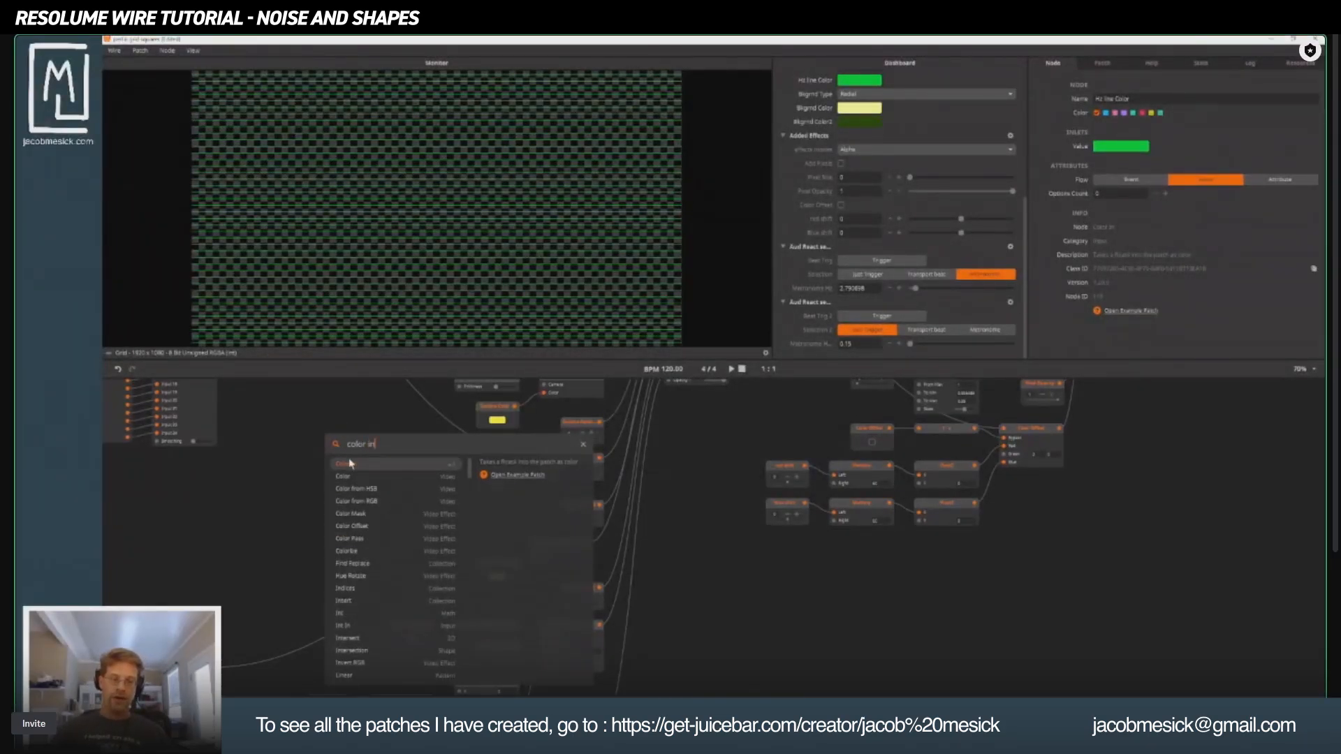
pyautogui.click(259, 457)
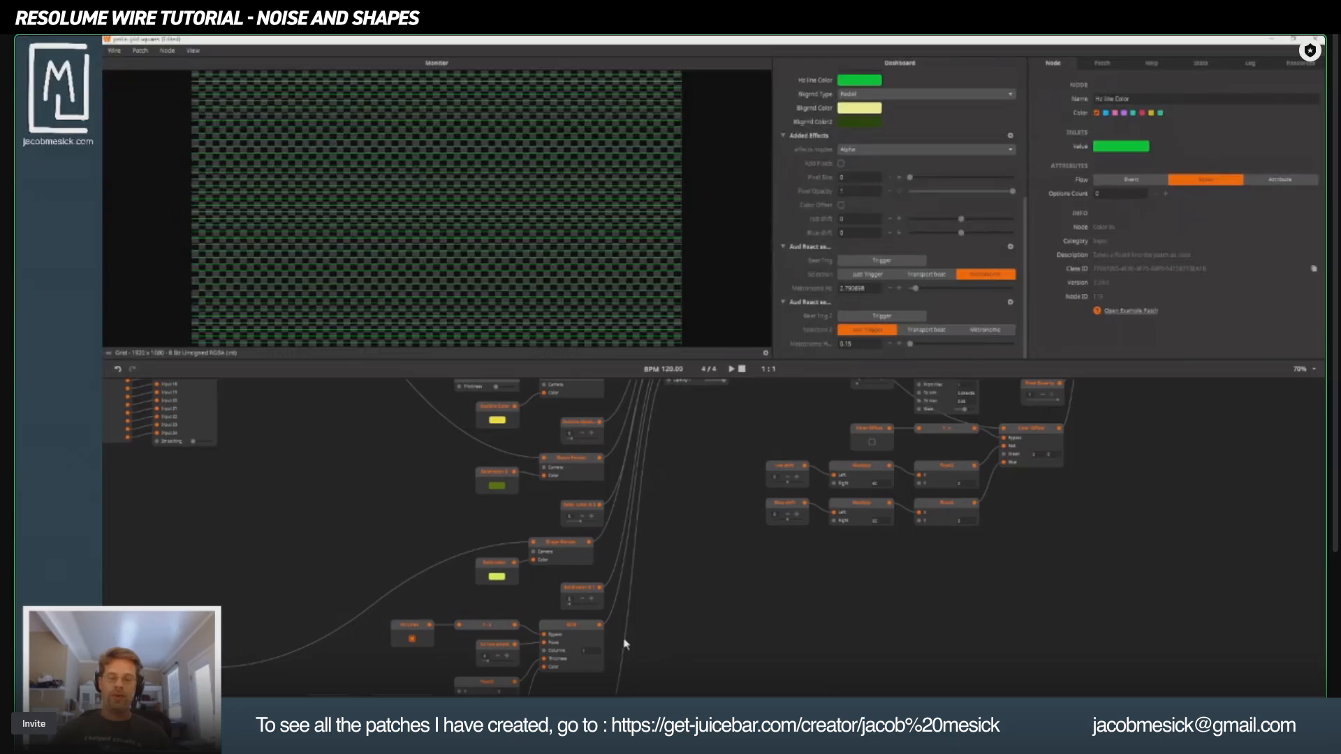
# Preview the Video Mixer that combines all layers and move its Mixer mode node up, clear of the Delay node.
pyautogui.moveTo(623, 644); pyautogui.dragTo(651, 529)
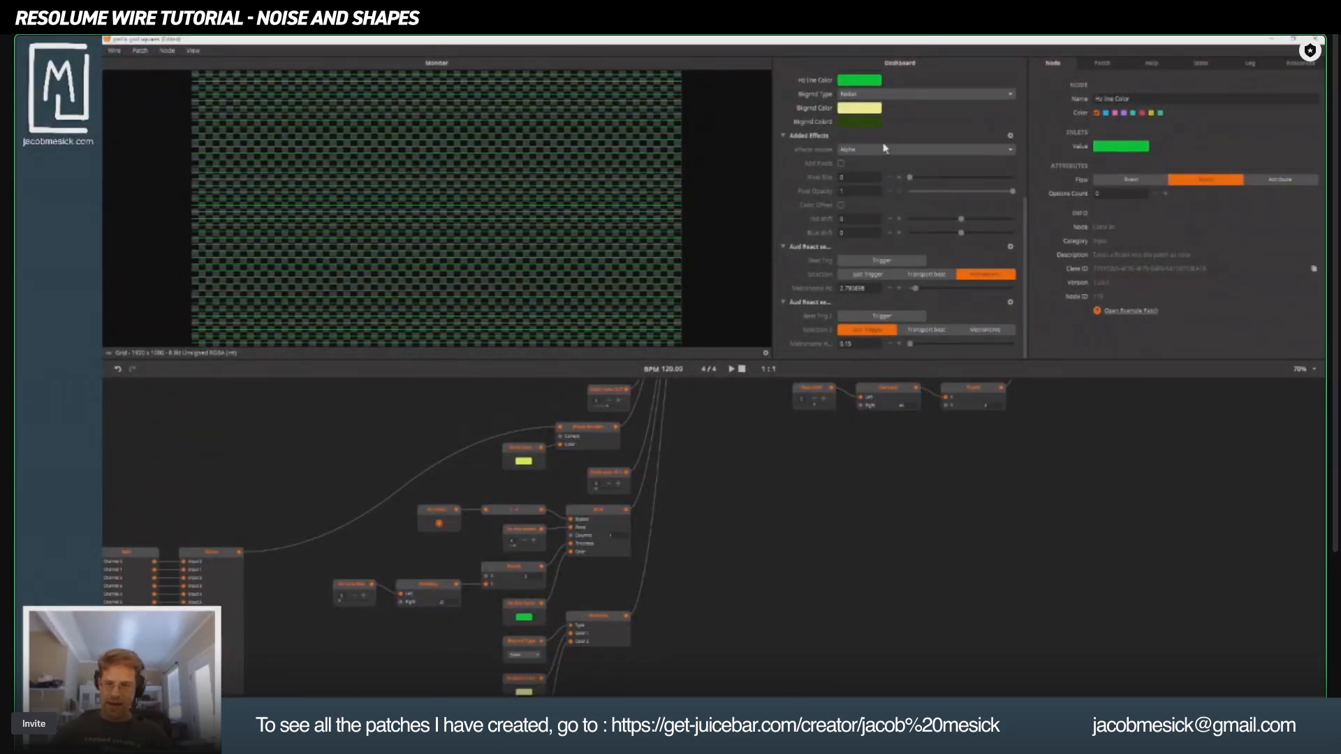
pyautogui.scroll(5, 885, 274)
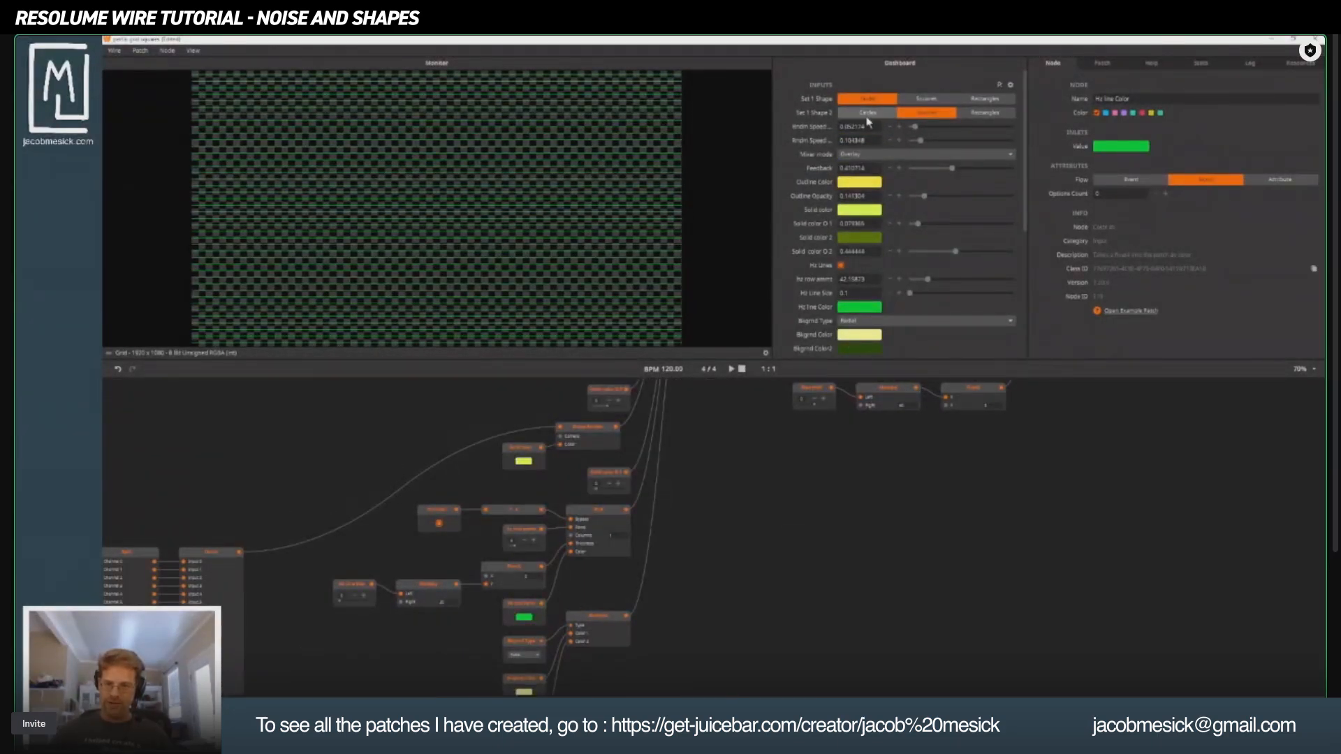
pyautogui.moveTo(733, 602); pyautogui.dragTo(633, 753)
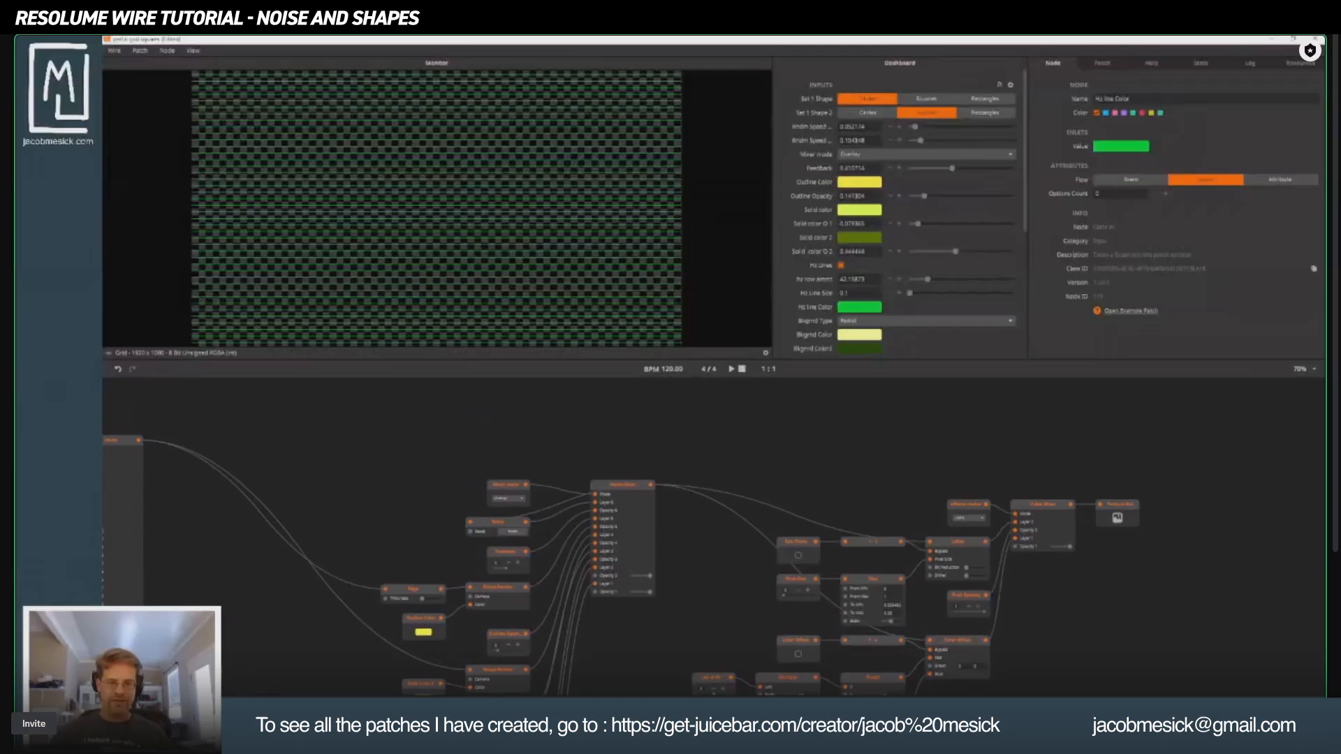
pyautogui.click(617, 497)
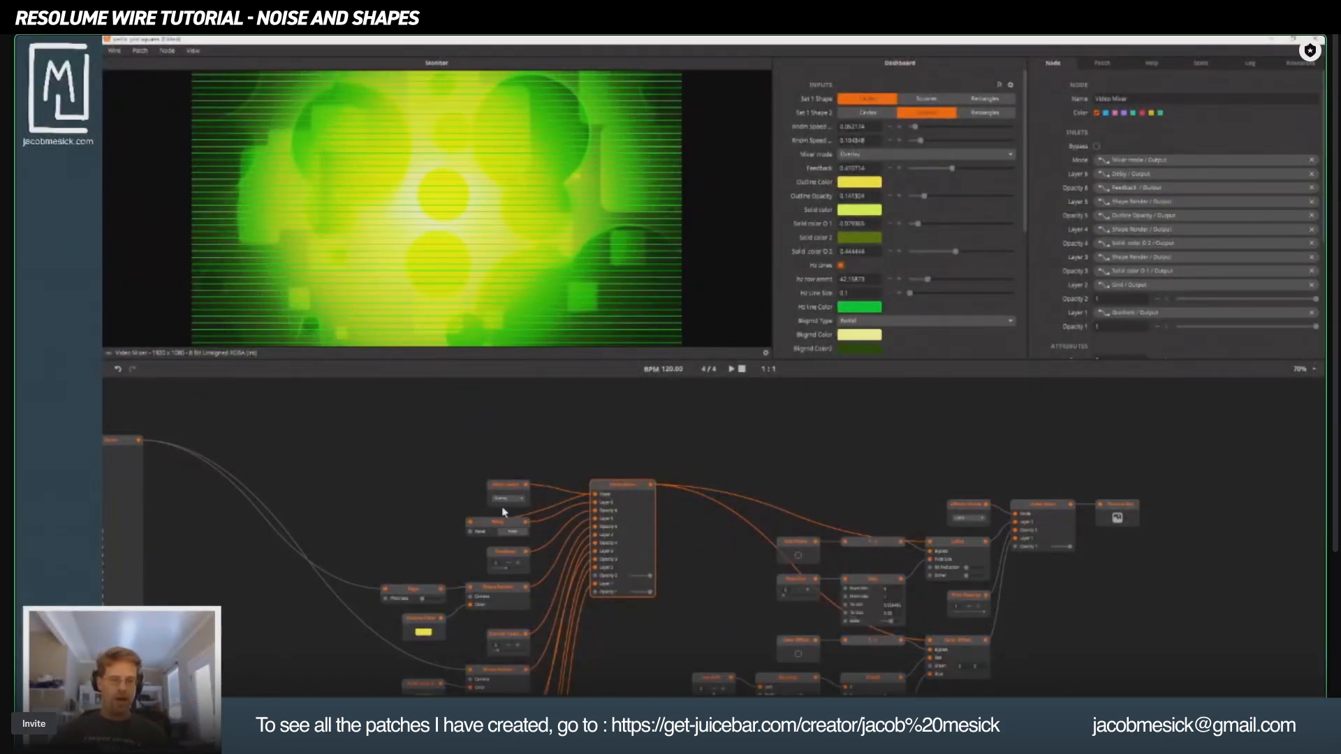
pyautogui.scroll(3, 486, 461)
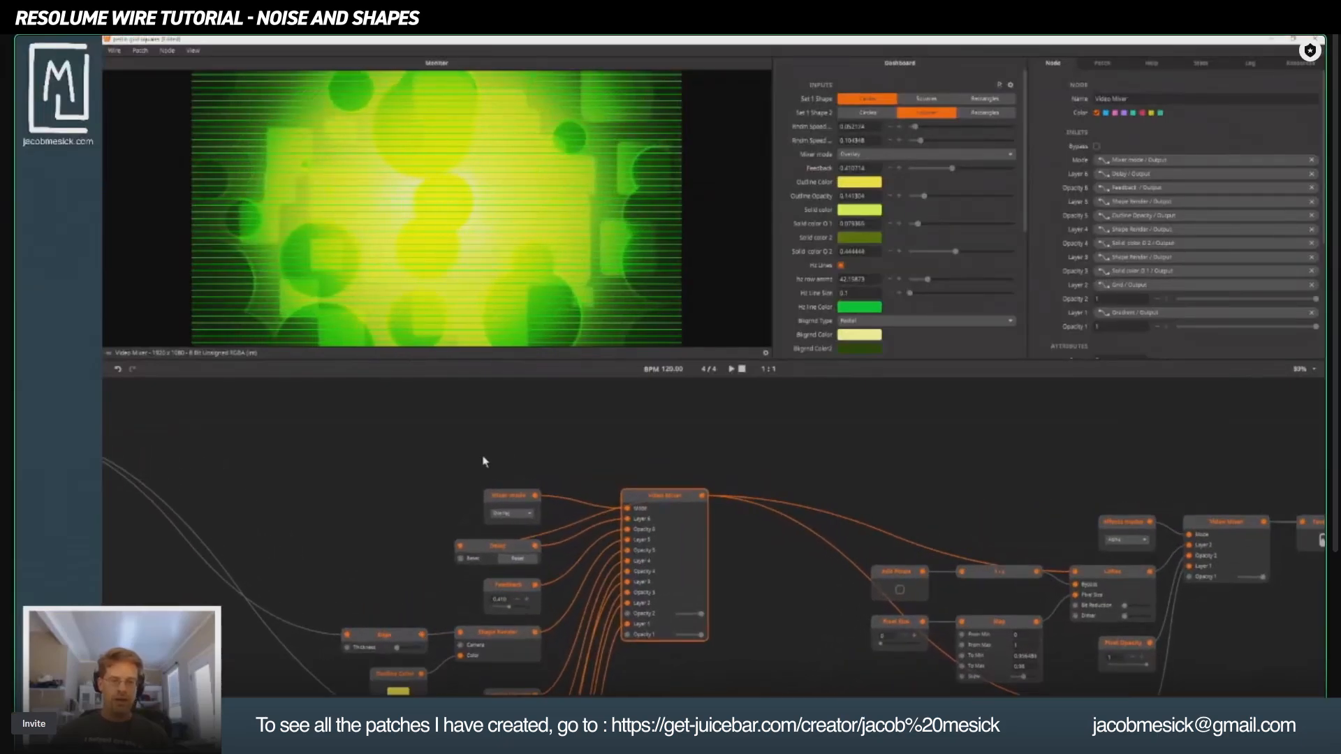
pyautogui.scroll(1, 485, 462)
pyautogui.moveTo(513, 498); pyautogui.dragTo(570, 438)
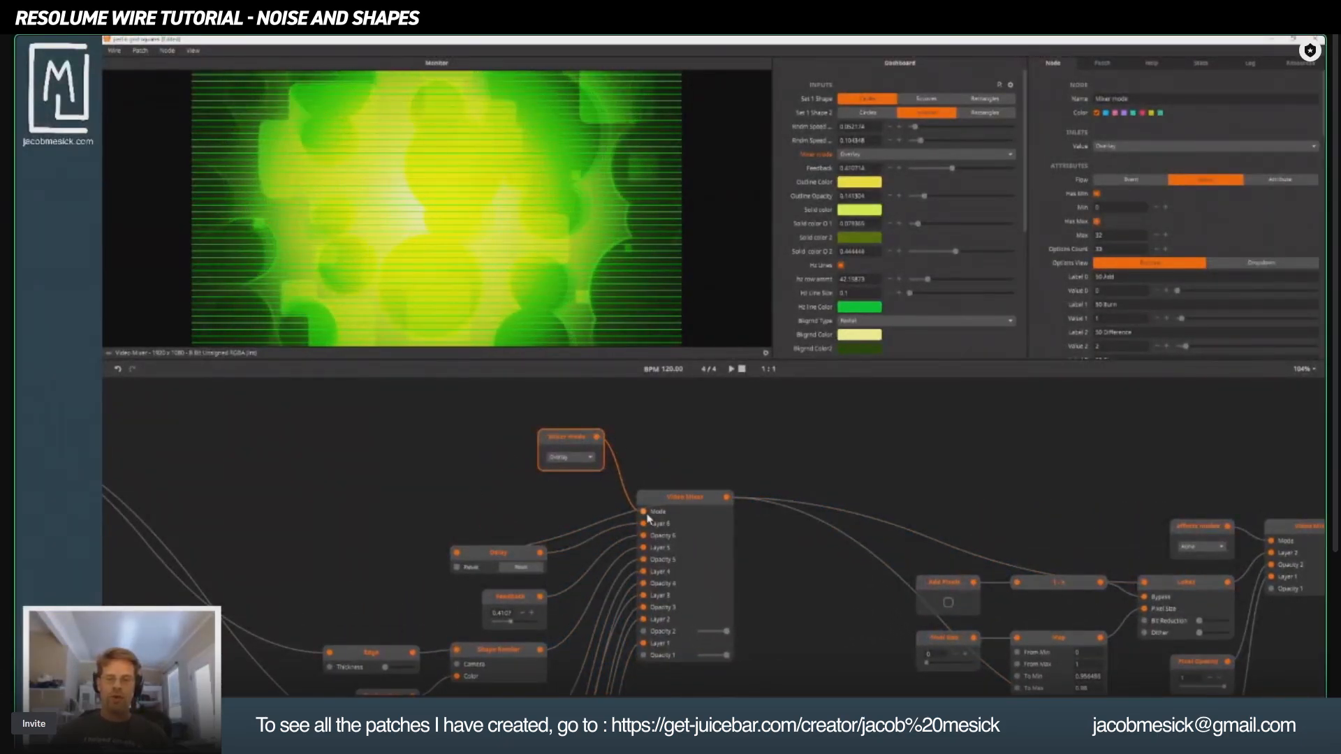
# Add a new Video Mixer node in the empty area above the existing mixer.
pyautogui.moveTo(847, 433); pyautogui.dragTo(820, 591)
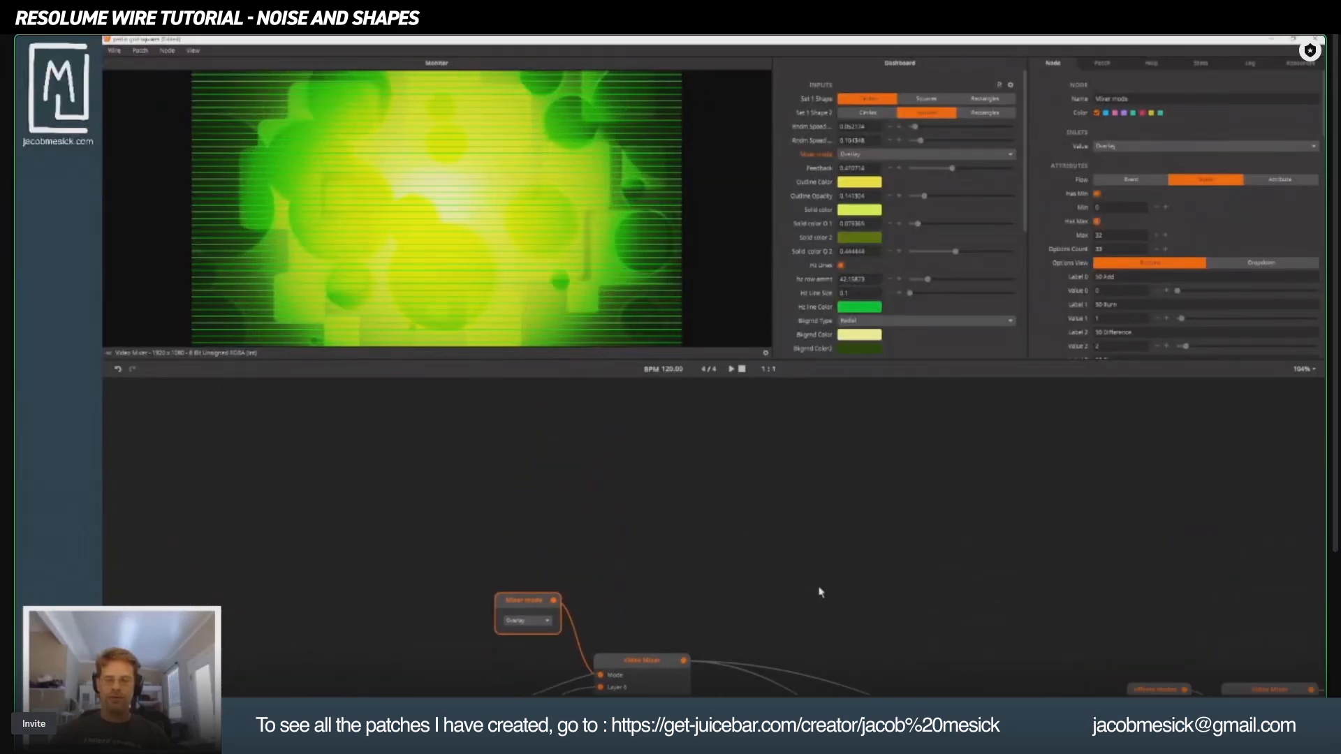
pyautogui.doubleClick(868, 515)
pyautogui.write('vi')
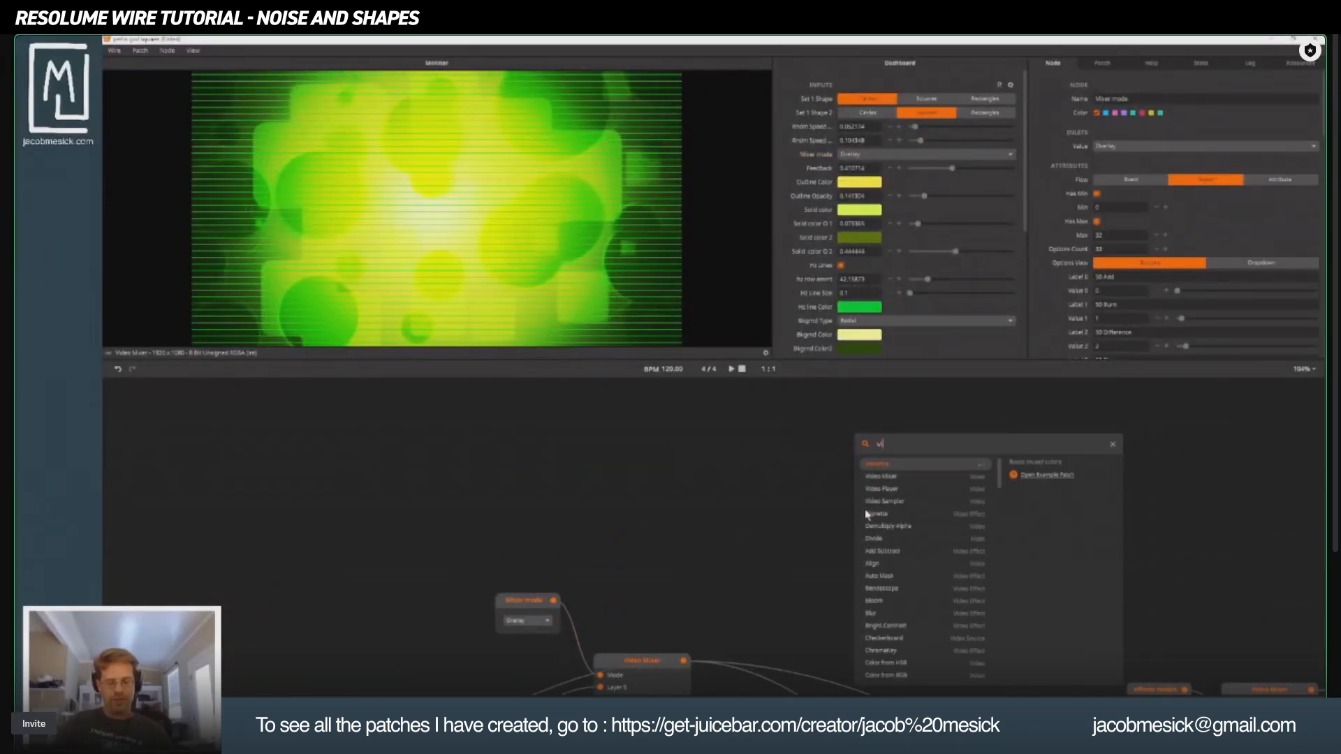
pyautogui.write('deo mi')
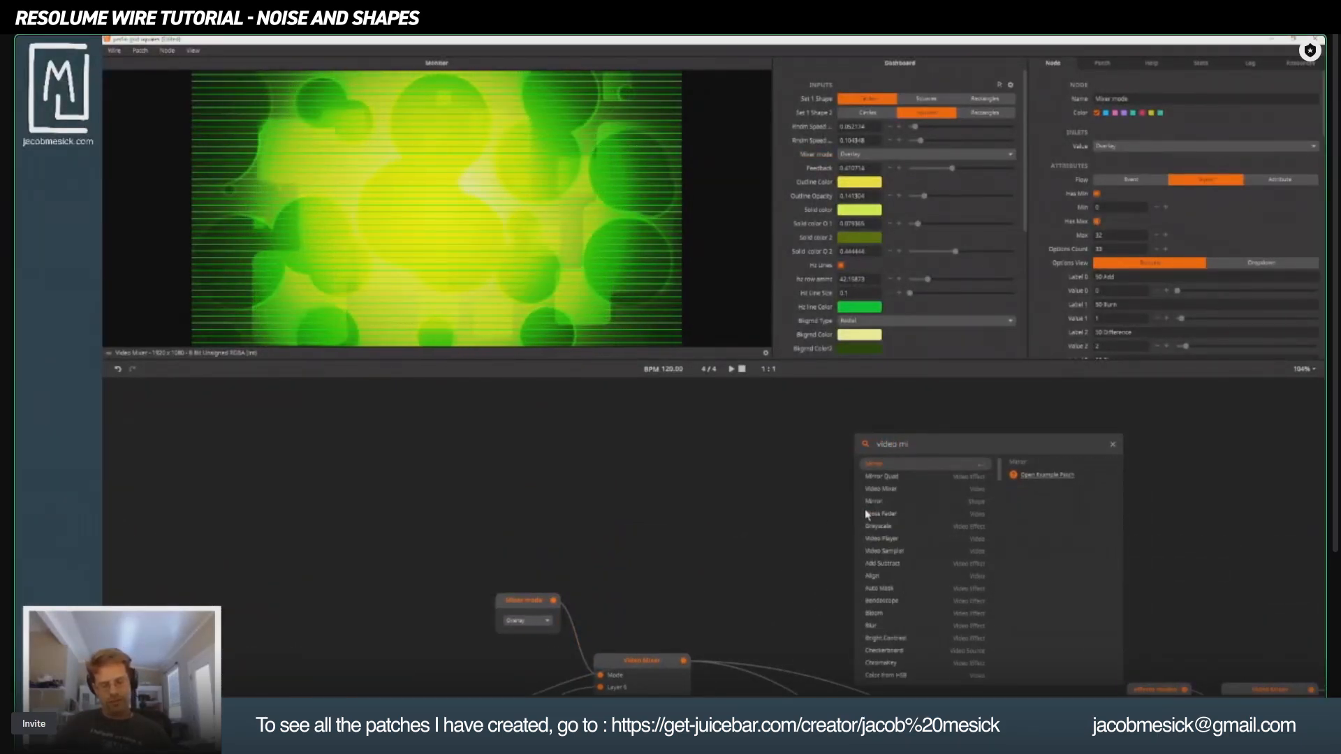
pyautogui.write('xer')
pyautogui.press('Return')
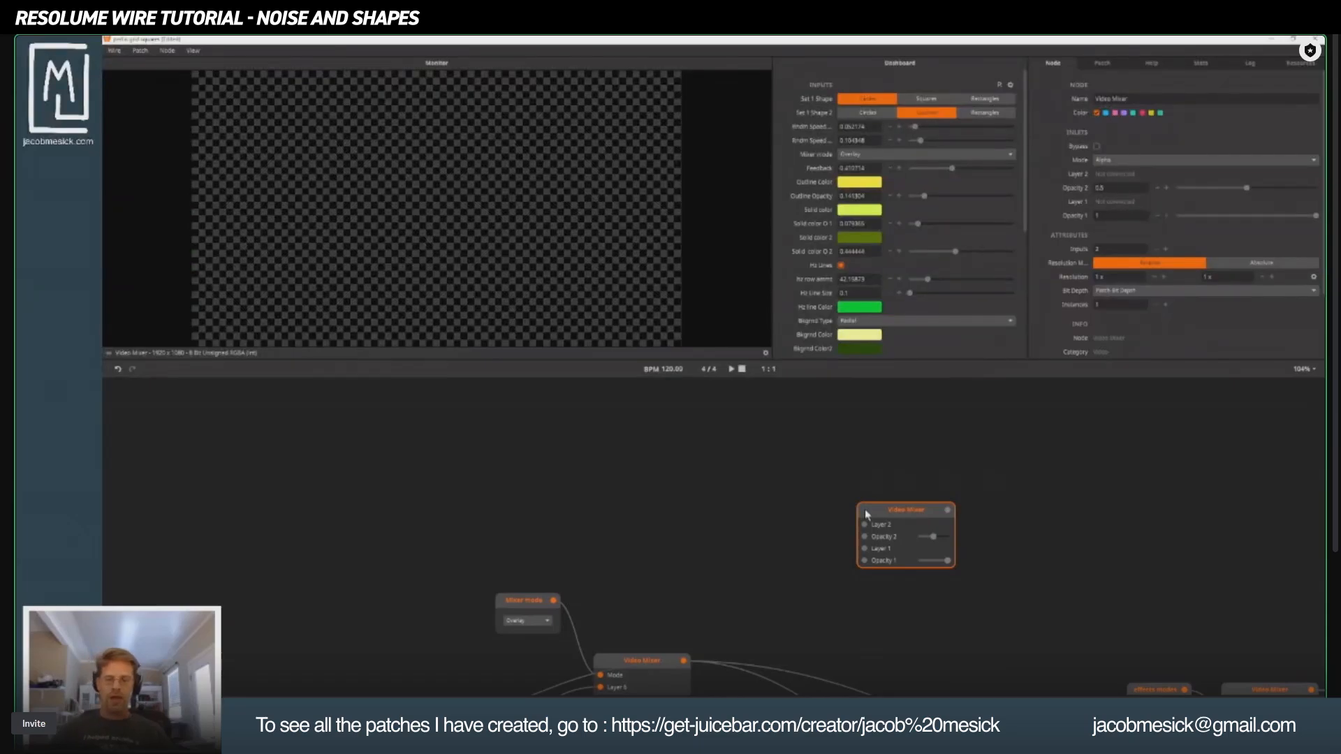
# Move the new Video Mixer clear of the existing nodes, show its Mode inlet and create a connected Mode input node.
pyautogui.moveTo(874, 515); pyautogui.dragTo(706, 489)
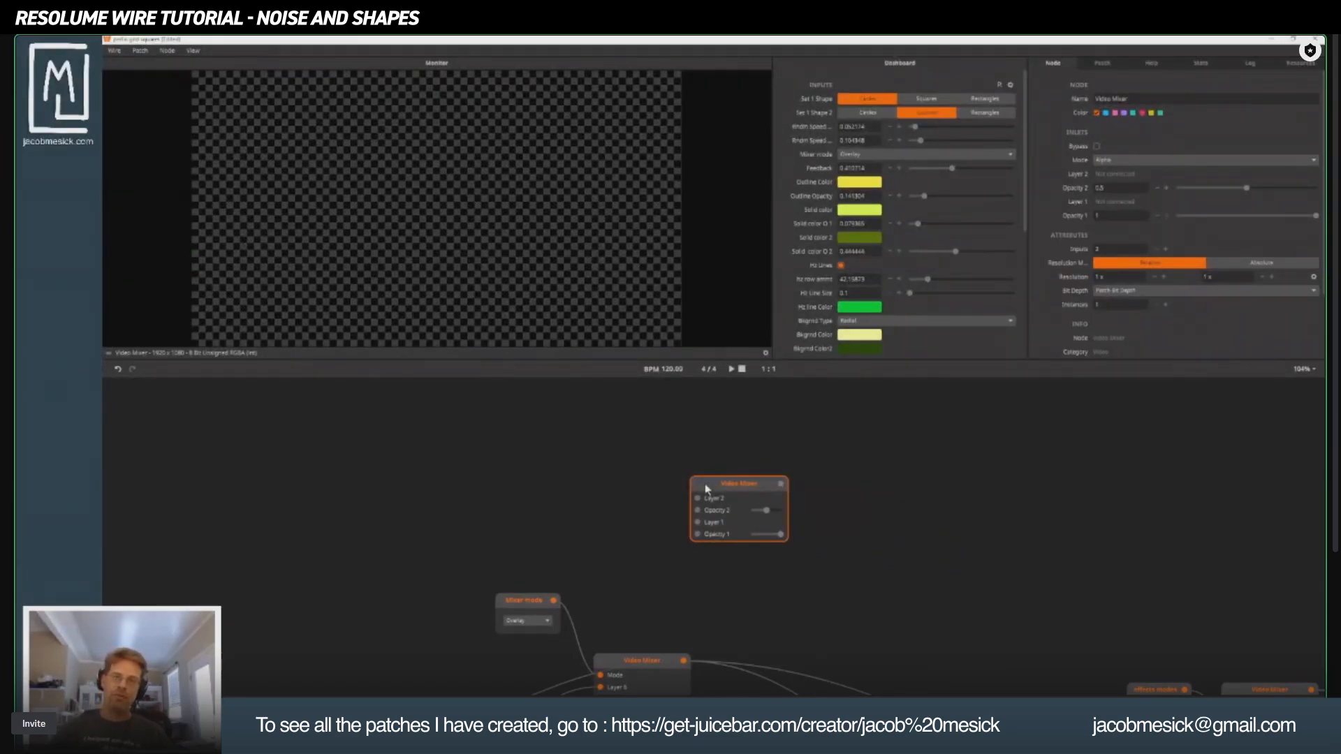
pyautogui.rightClick(740, 494)
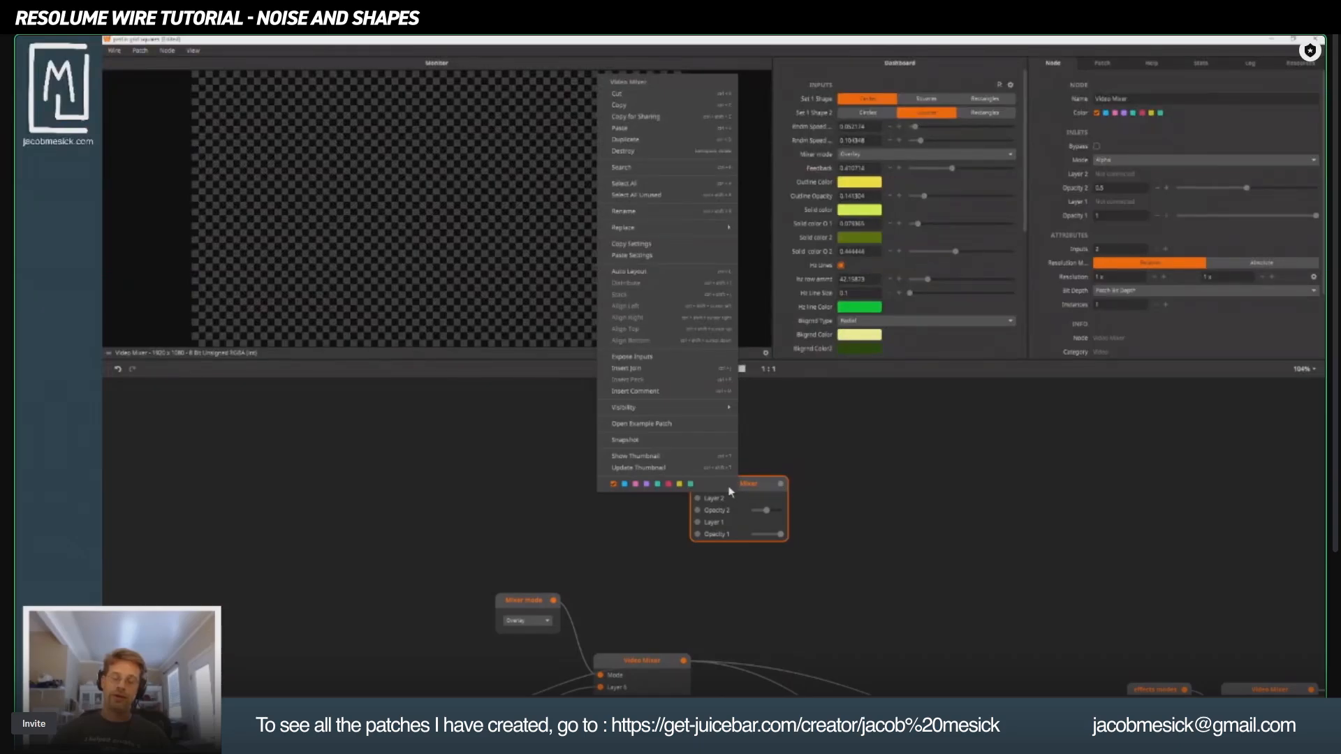
pyautogui.moveTo(618, 415)
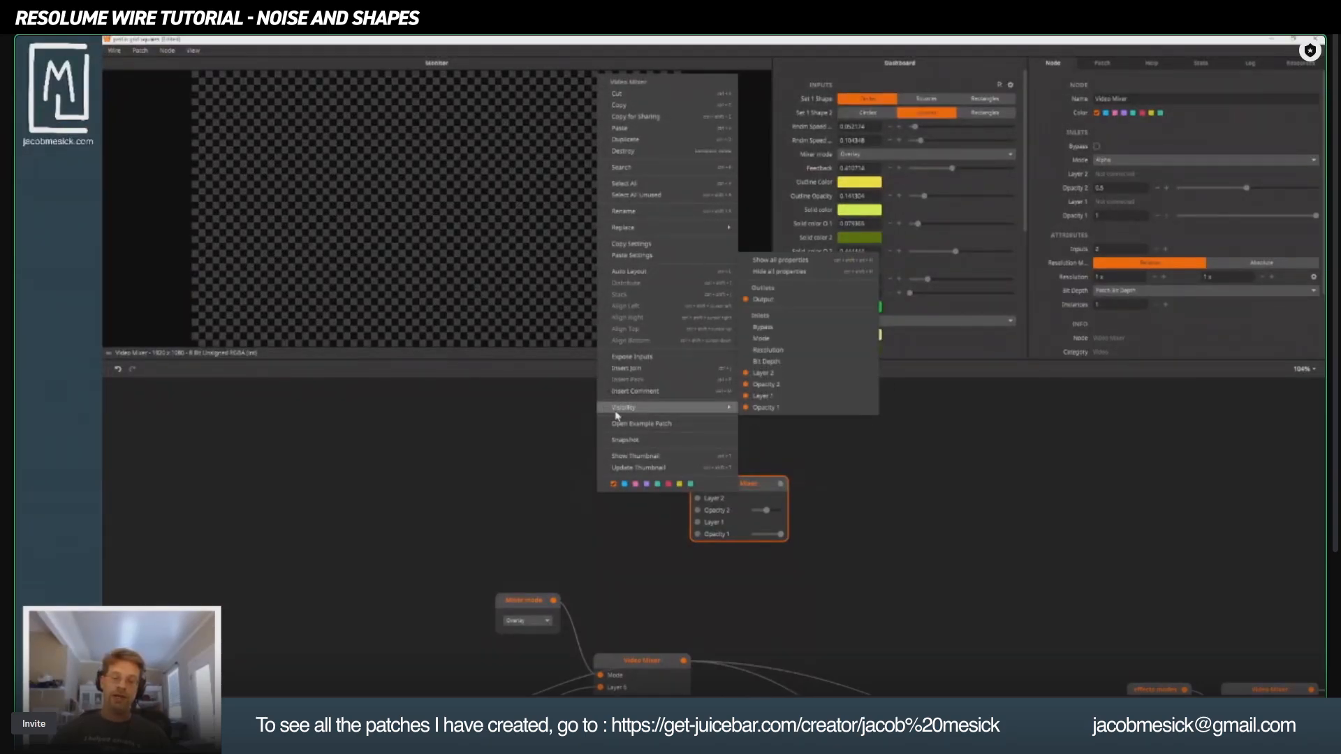
pyautogui.click(768, 340)
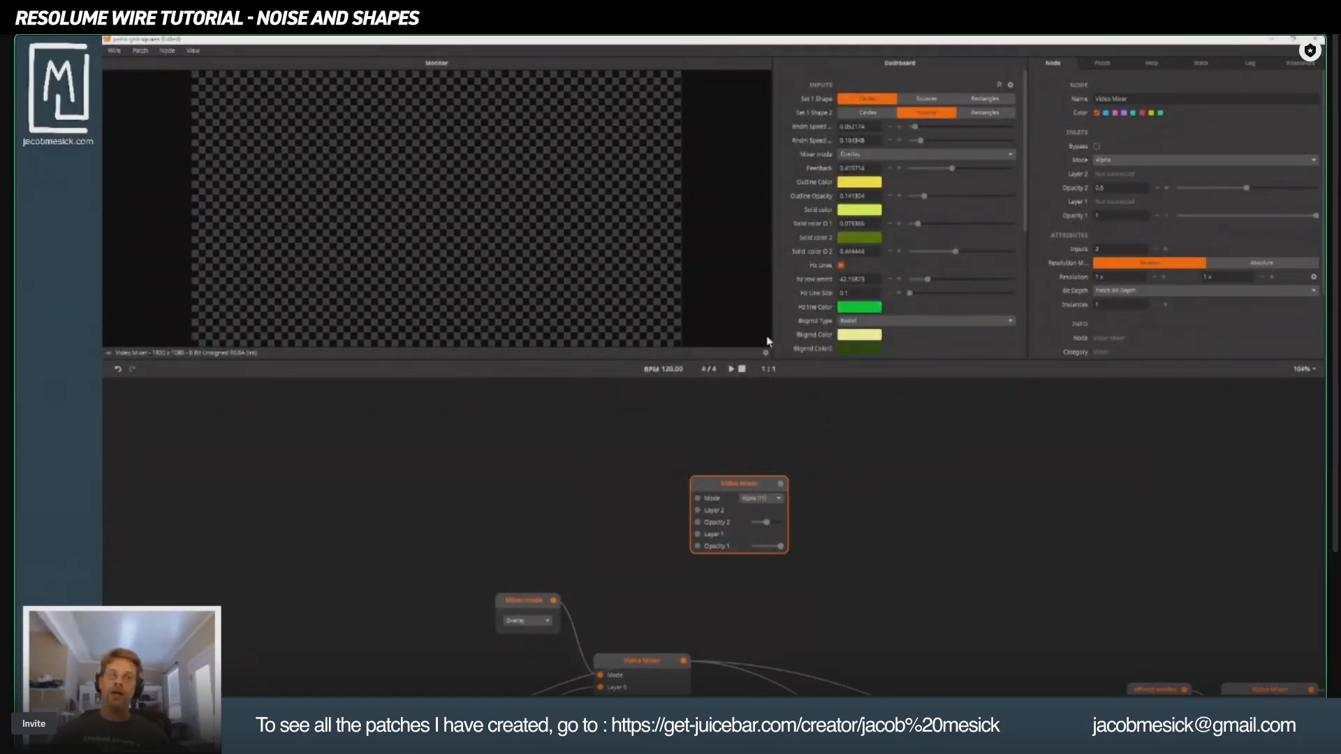
pyautogui.rightClick(699, 498)
pyautogui.click(726, 489)
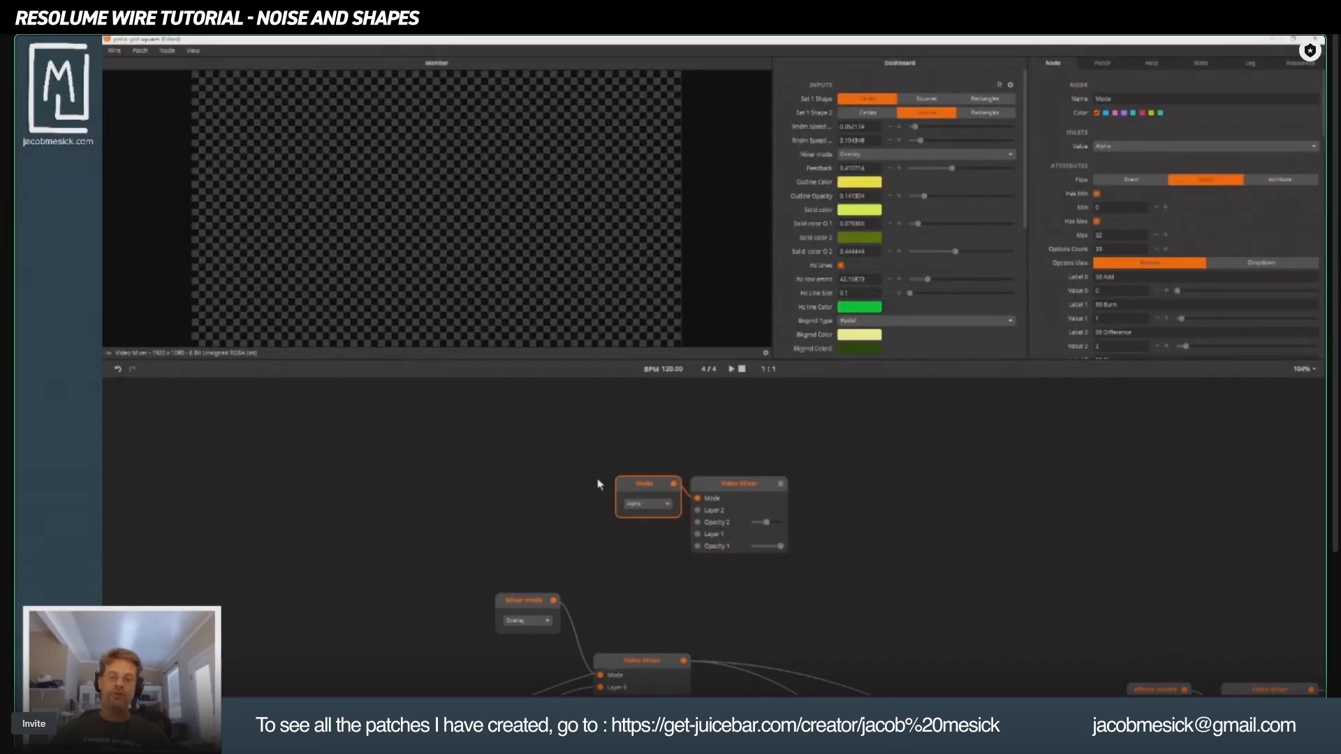
# Move the Mode node farther from the new Video Mixer and look through its list of blend modes.
pyautogui.click(659, 503)
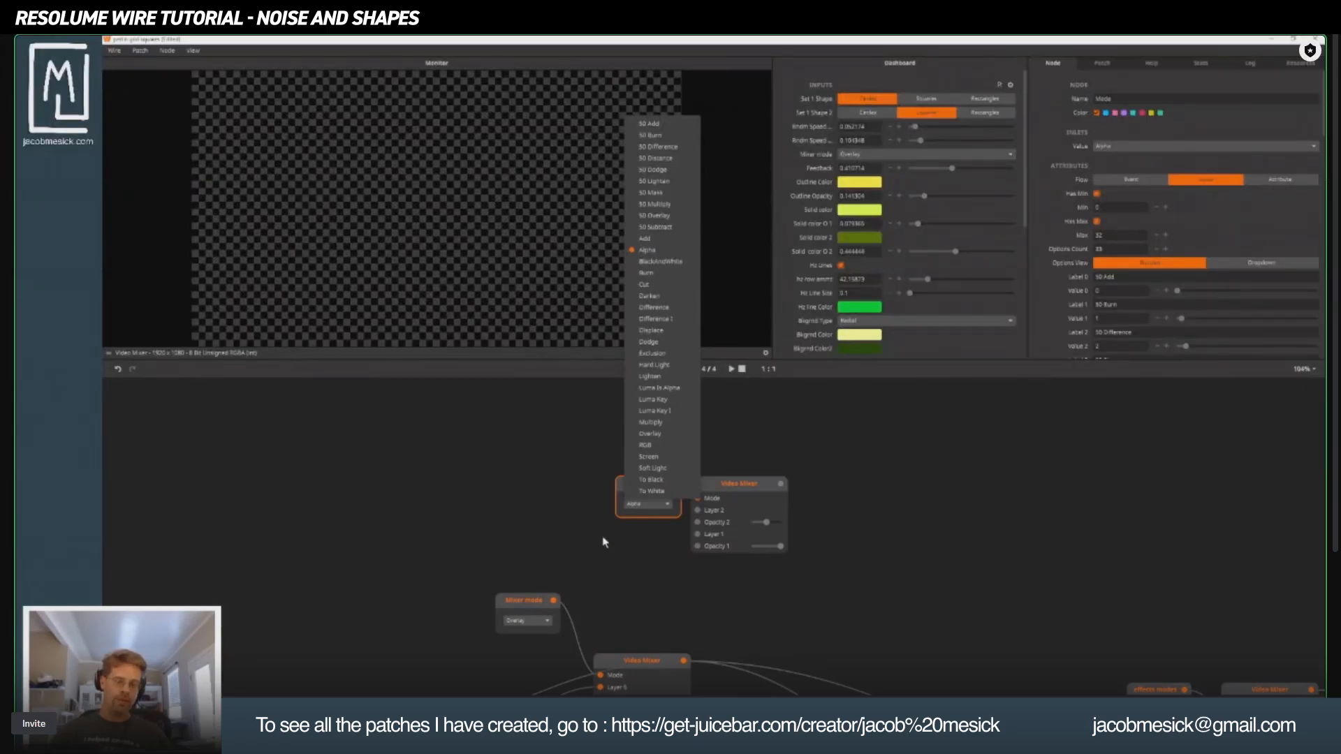
pyautogui.click(493, 538)
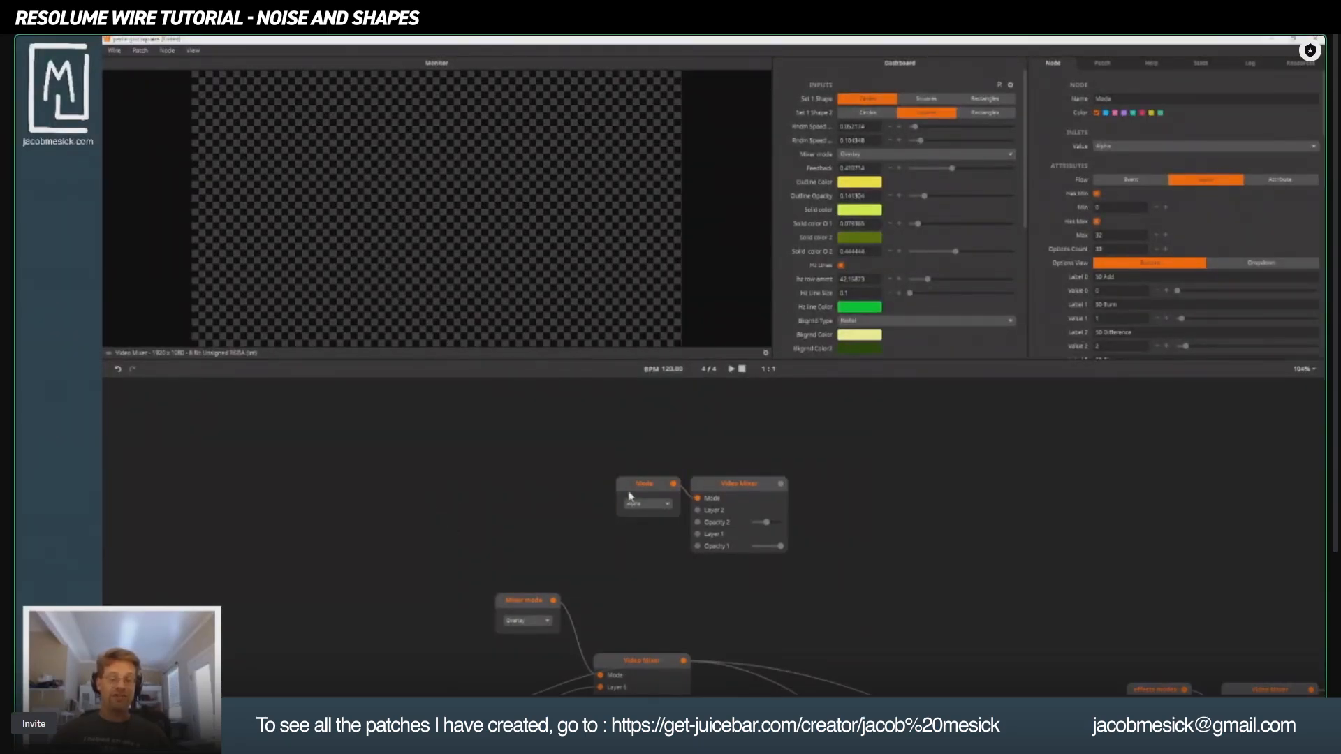
pyautogui.moveTo(639, 495); pyautogui.dragTo(542, 483)
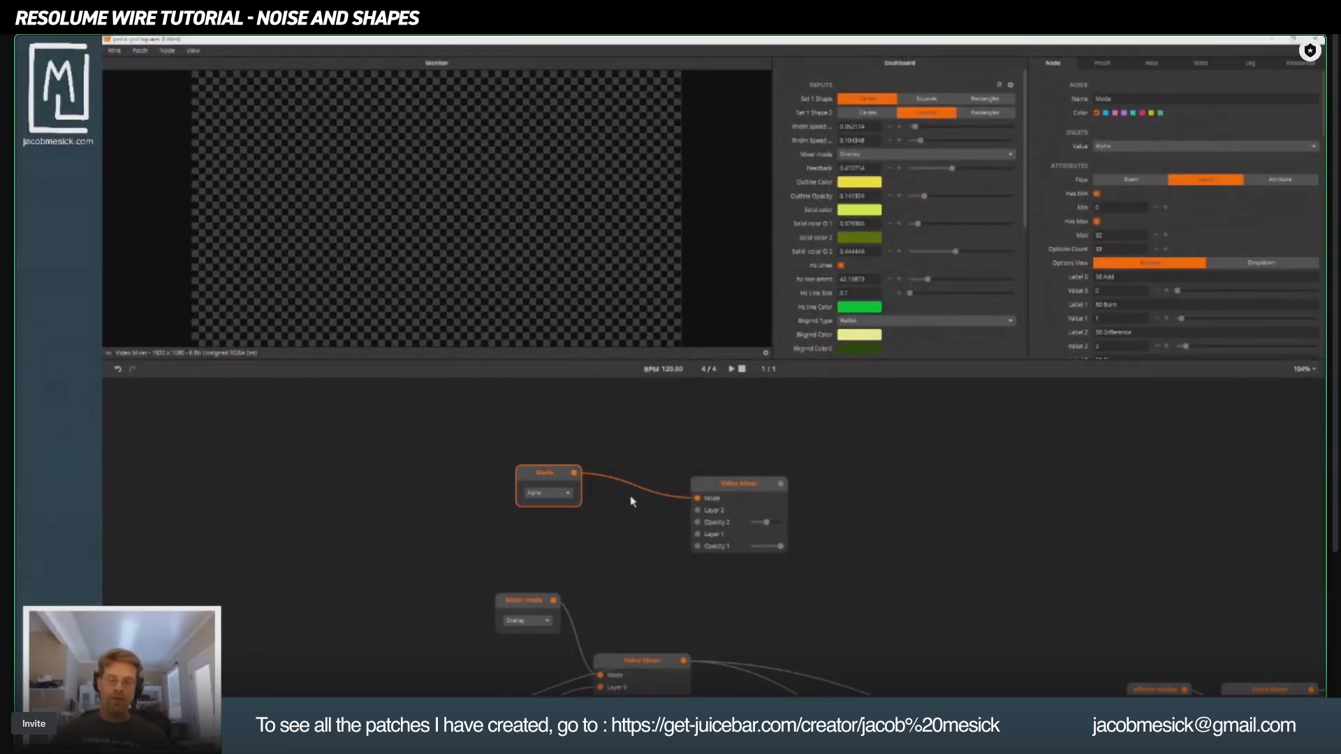
pyautogui.click(553, 496)
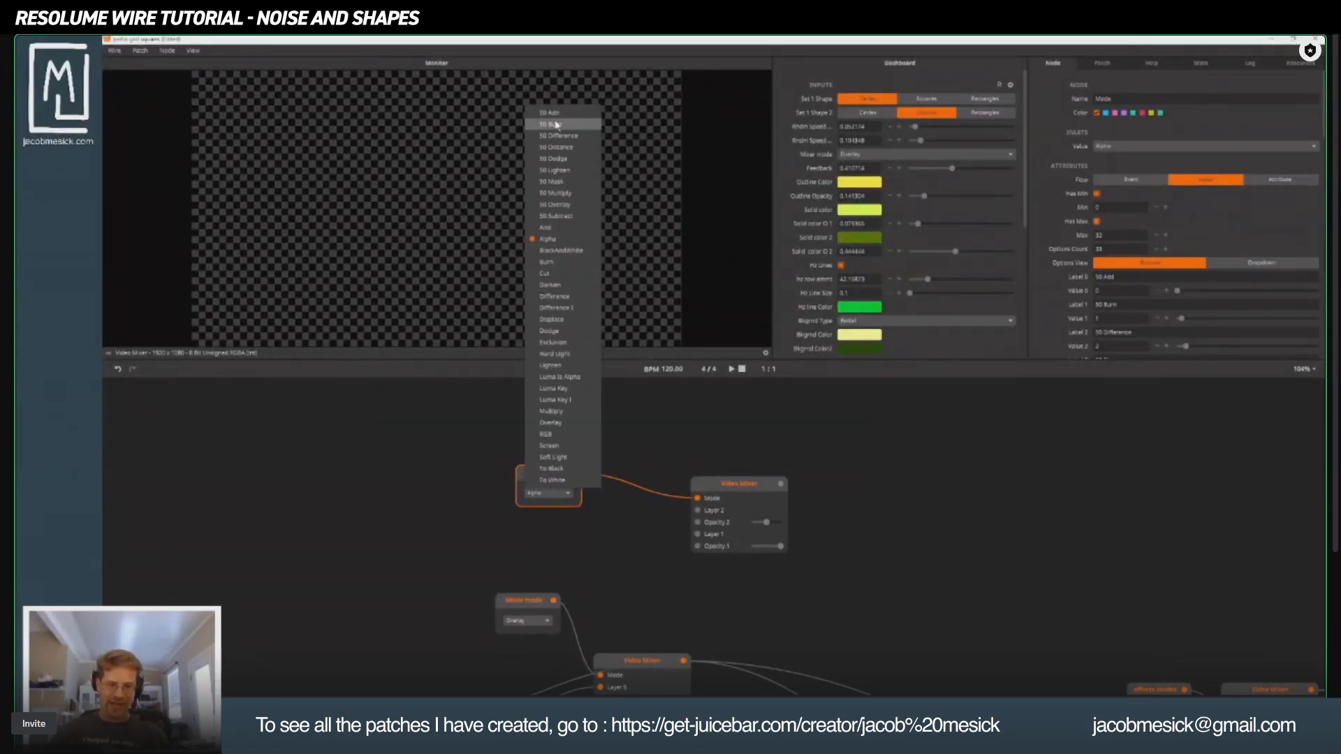
pyautogui.click(462, 557)
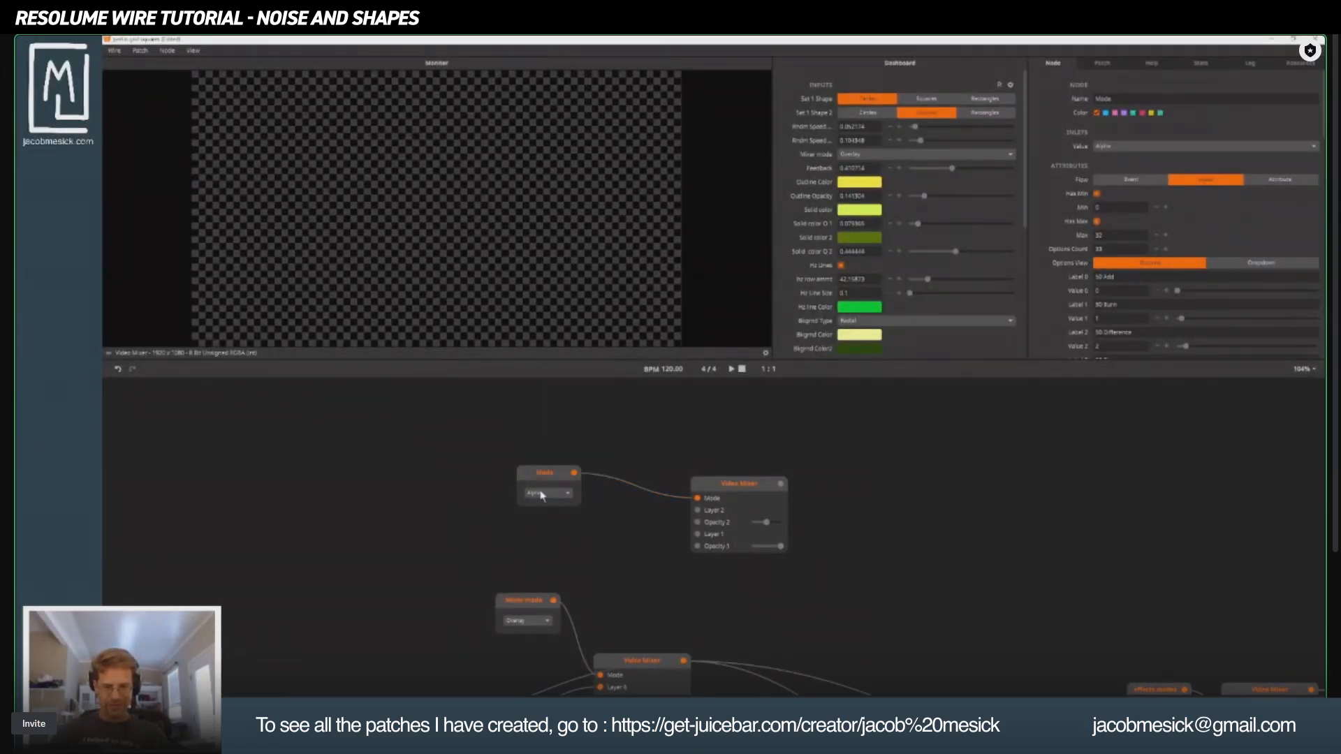
# Delete the Mode node and the example Video Mixer it feeds.
pyautogui.click(562, 478)
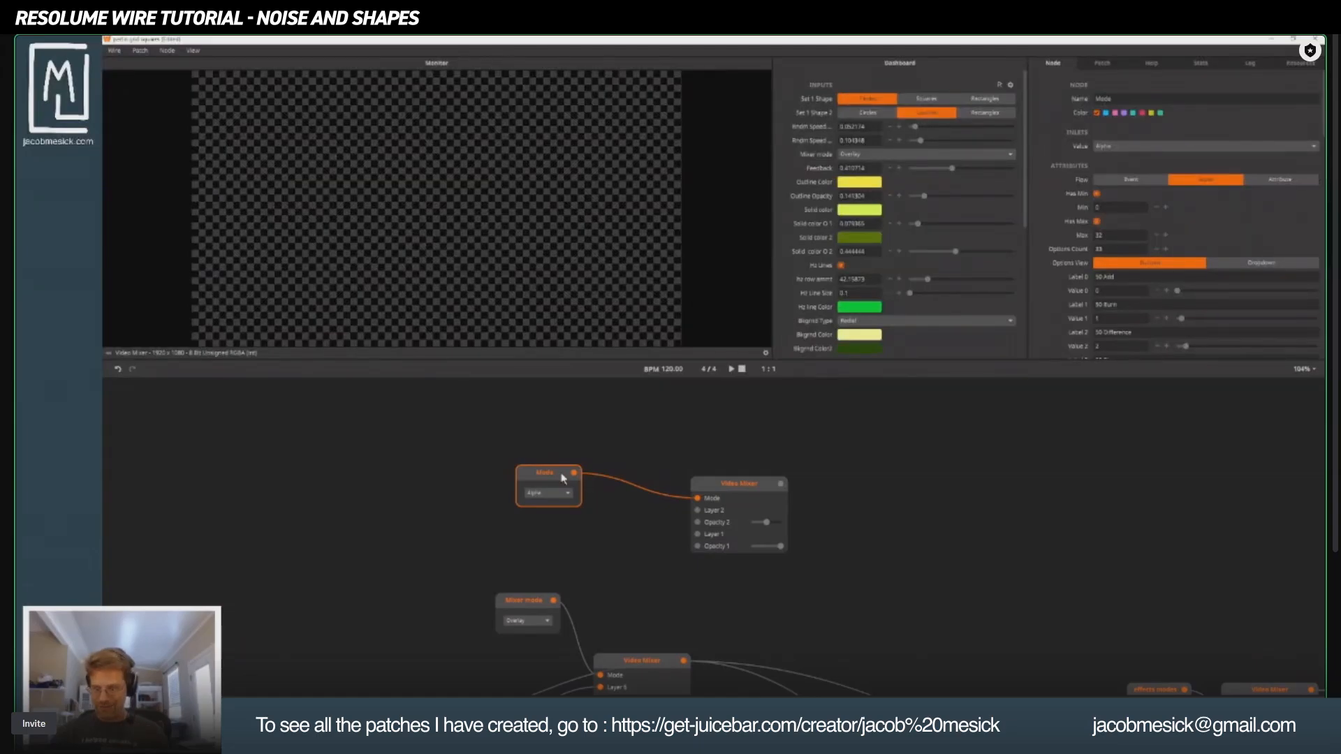
pyautogui.press('Delete')
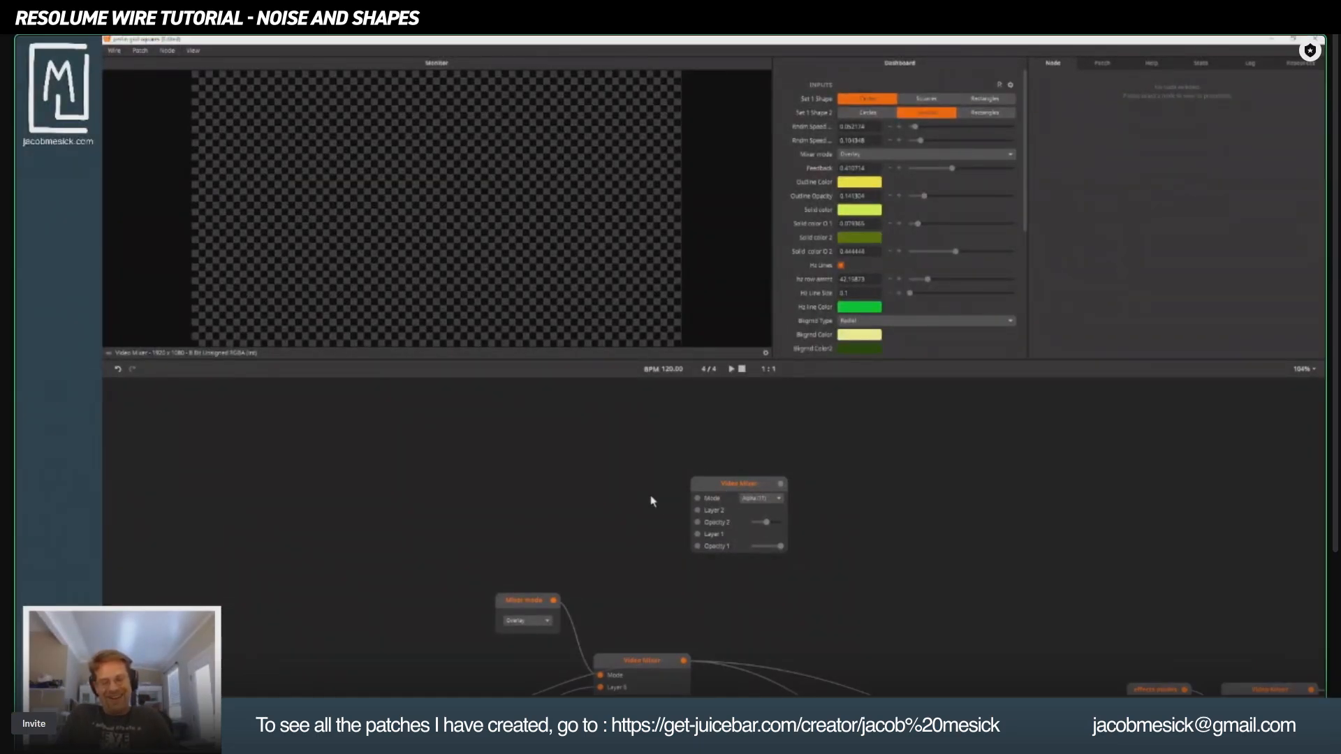
pyautogui.click(712, 493)
pyautogui.press('Delete')
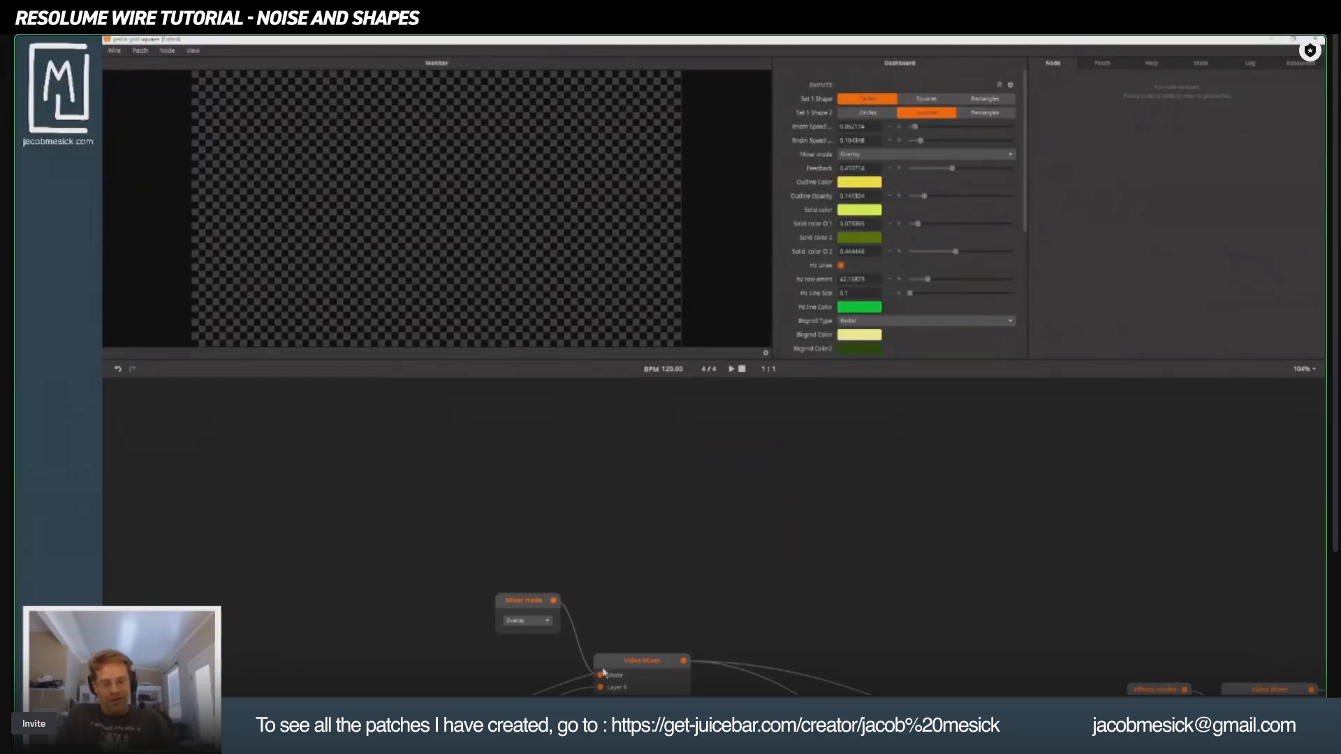
pyautogui.rightClick(643, 662)
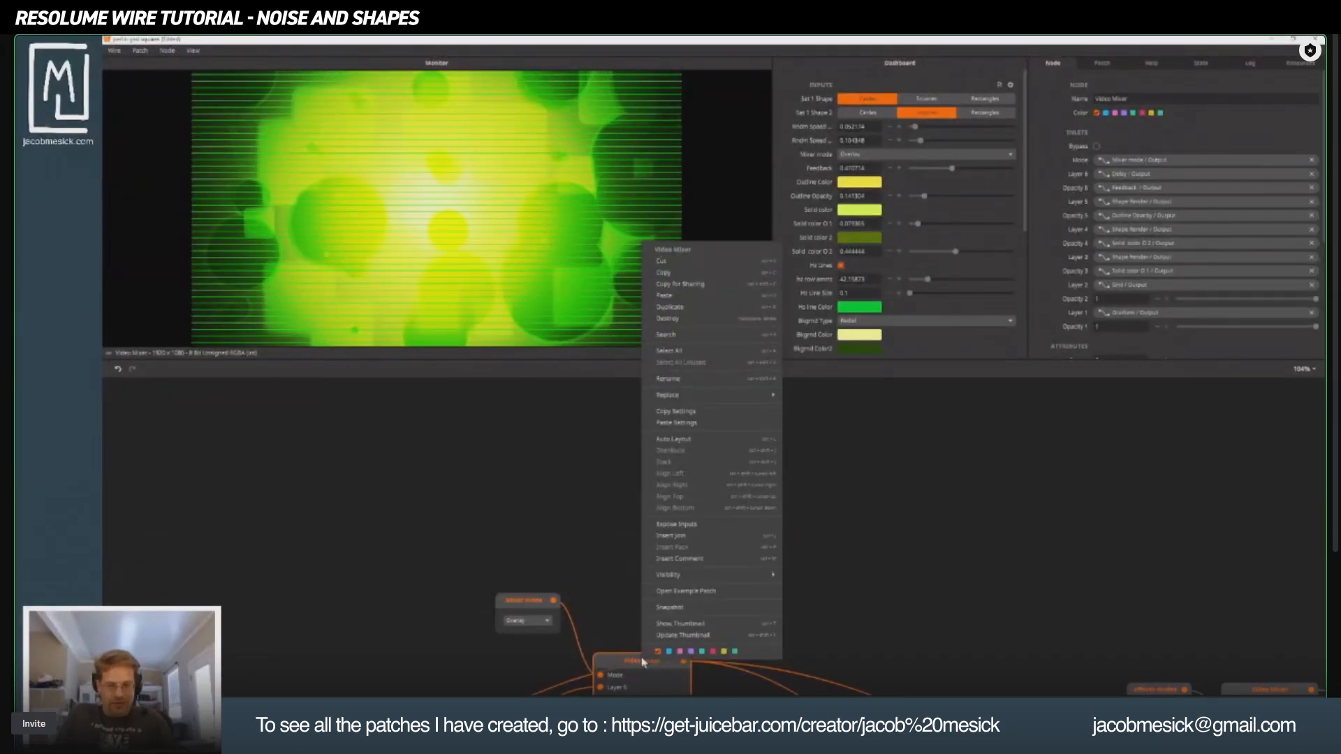
pyautogui.click(670, 559)
pyautogui.moveTo(654, 539); pyautogui.dragTo(604, 425)
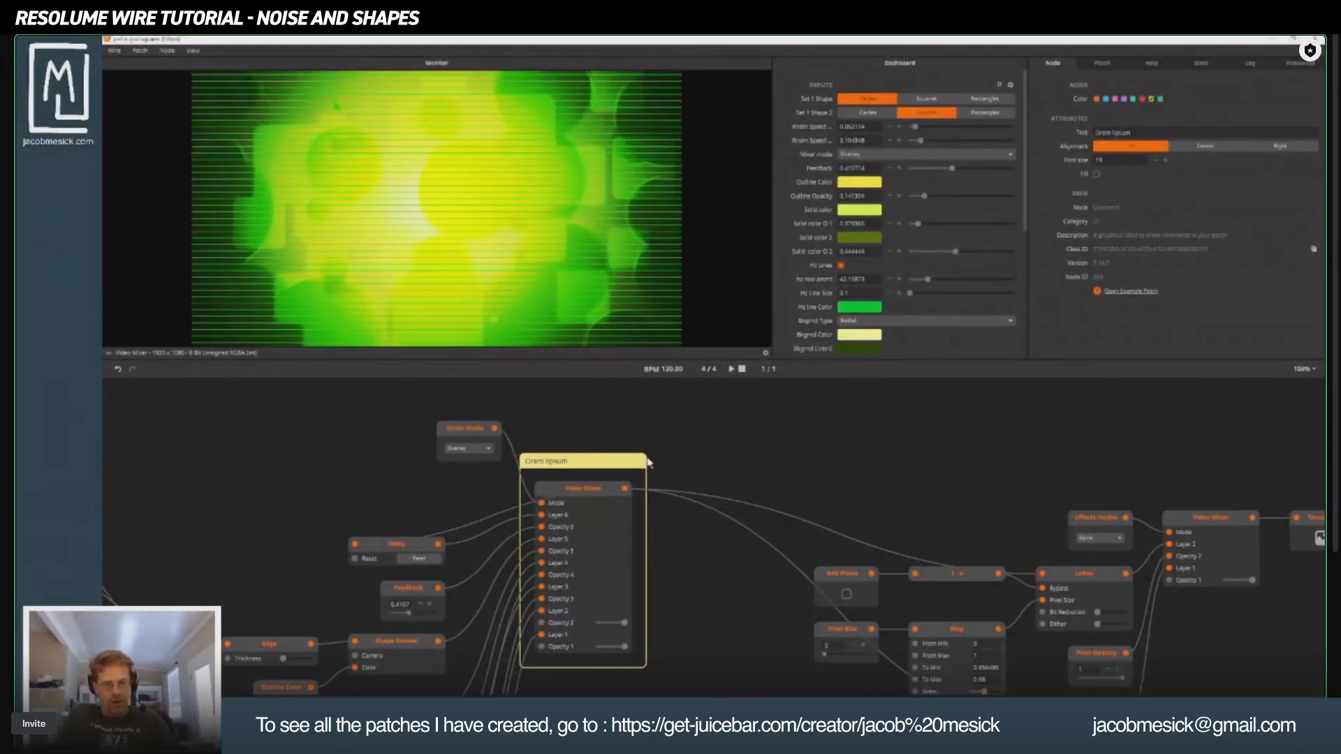
pyautogui.press('Delete')
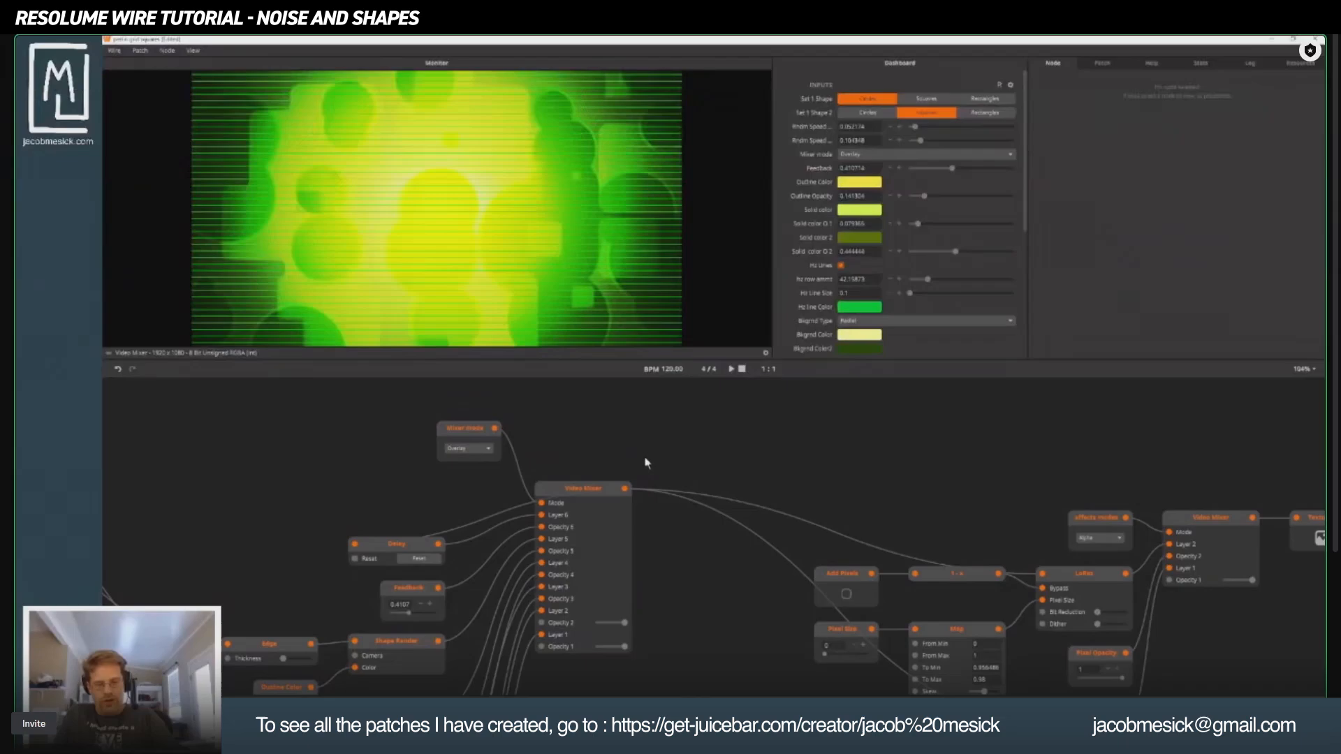
# Show live thumbnails on the Video Mixer that combines the layers and on the Union nodes of both shape sets.
pyautogui.click(590, 498)
pyautogui.press('p')
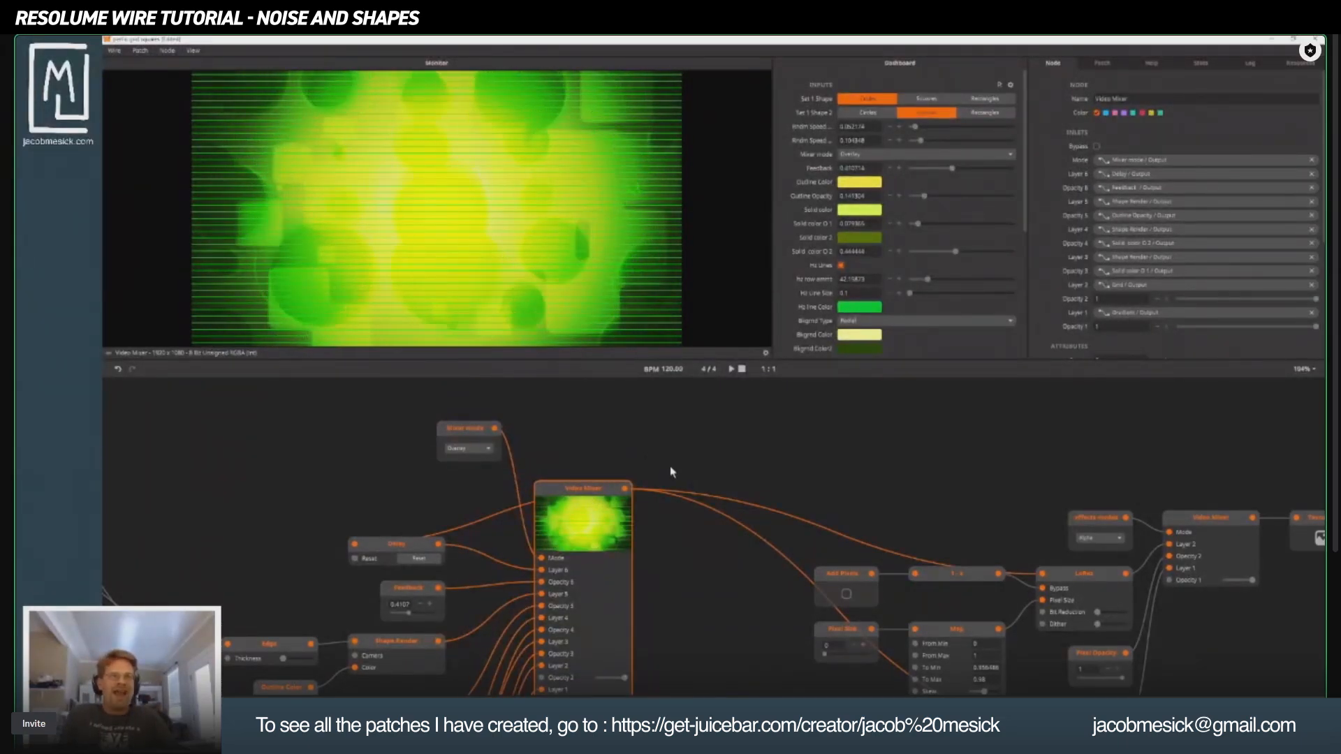
pyautogui.scroll(-3, 430, 493)
pyautogui.moveTo(433, 516); pyautogui.dragTo(876, 506)
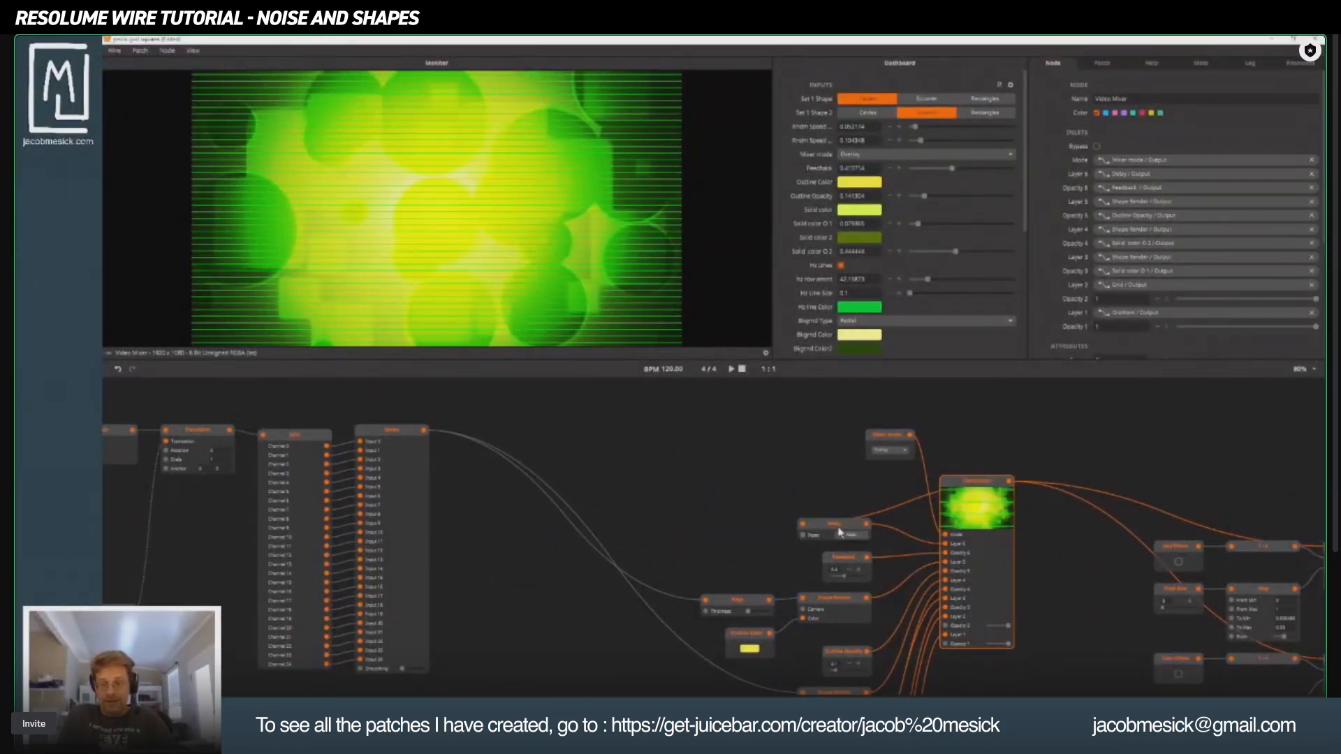
pyautogui.scroll(-5, 837, 544)
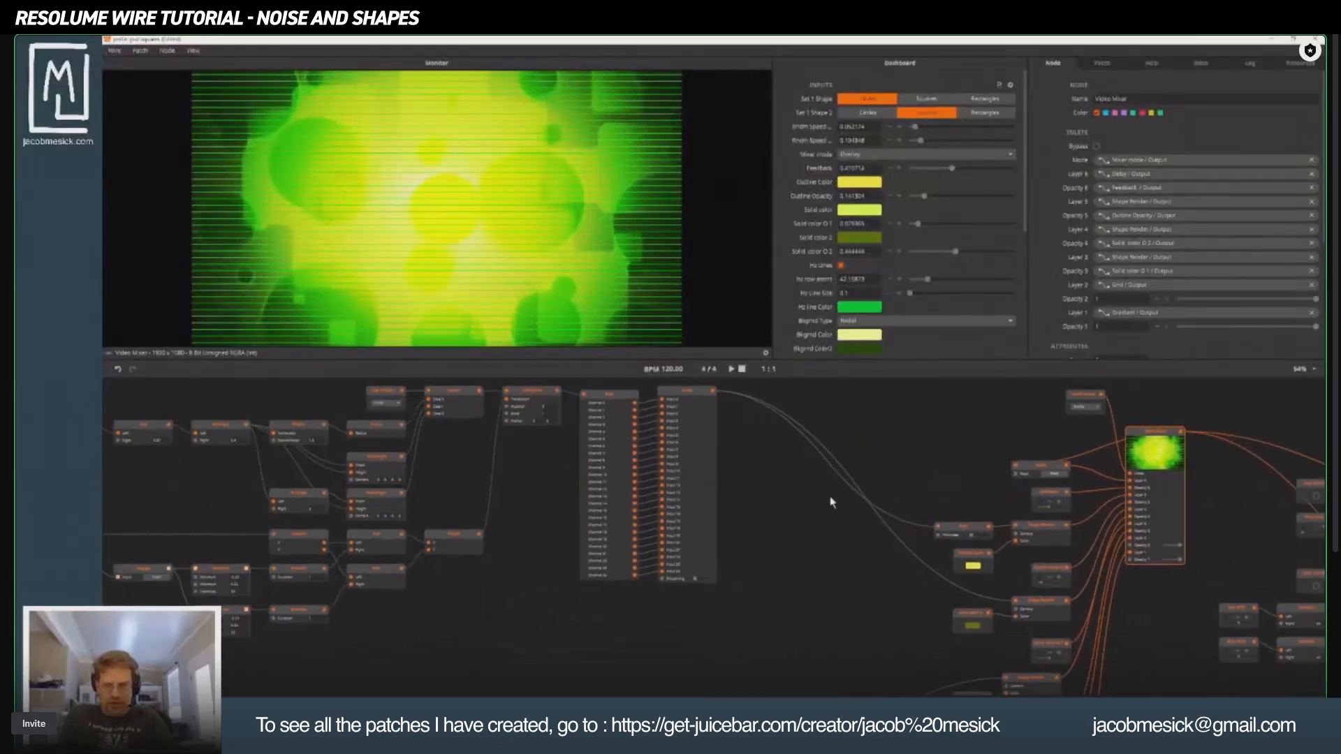
pyautogui.scroll(-1, 836, 543)
pyautogui.moveTo(836, 544); pyautogui.dragTo(709, 468)
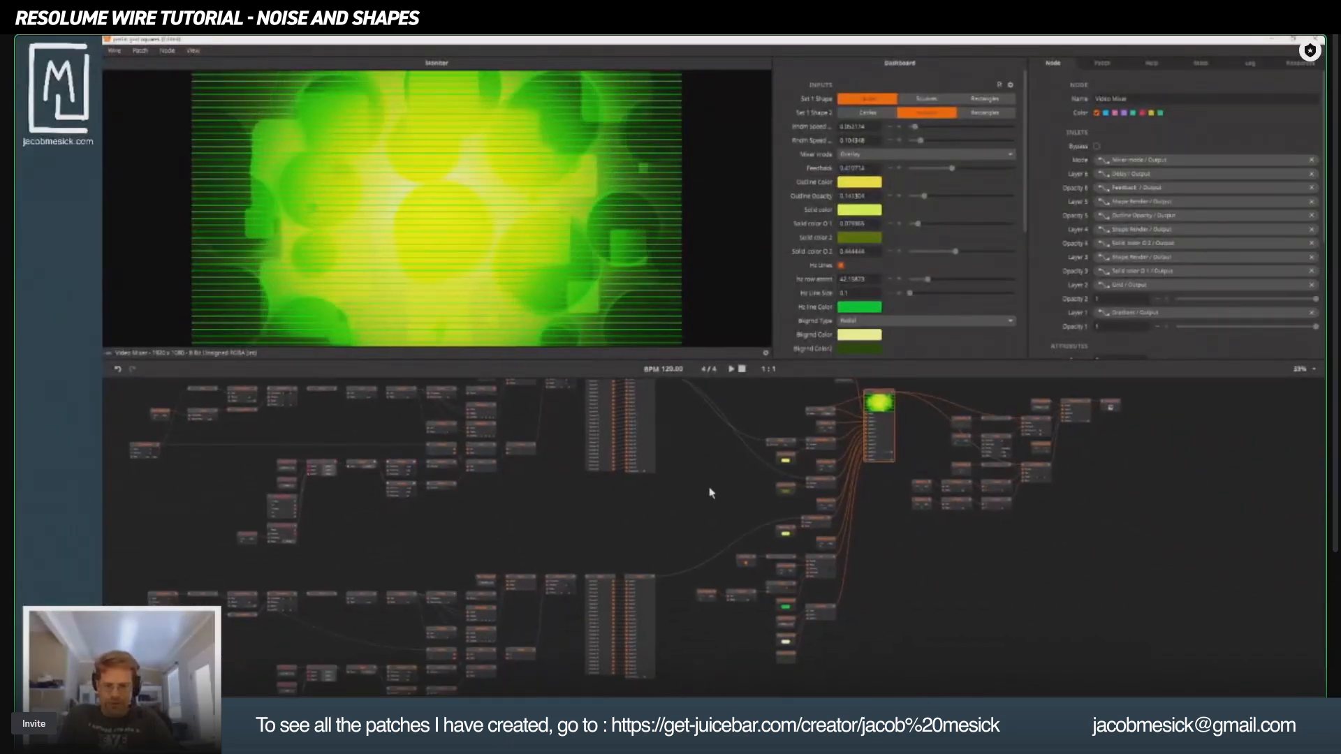
pyautogui.click(635, 579)
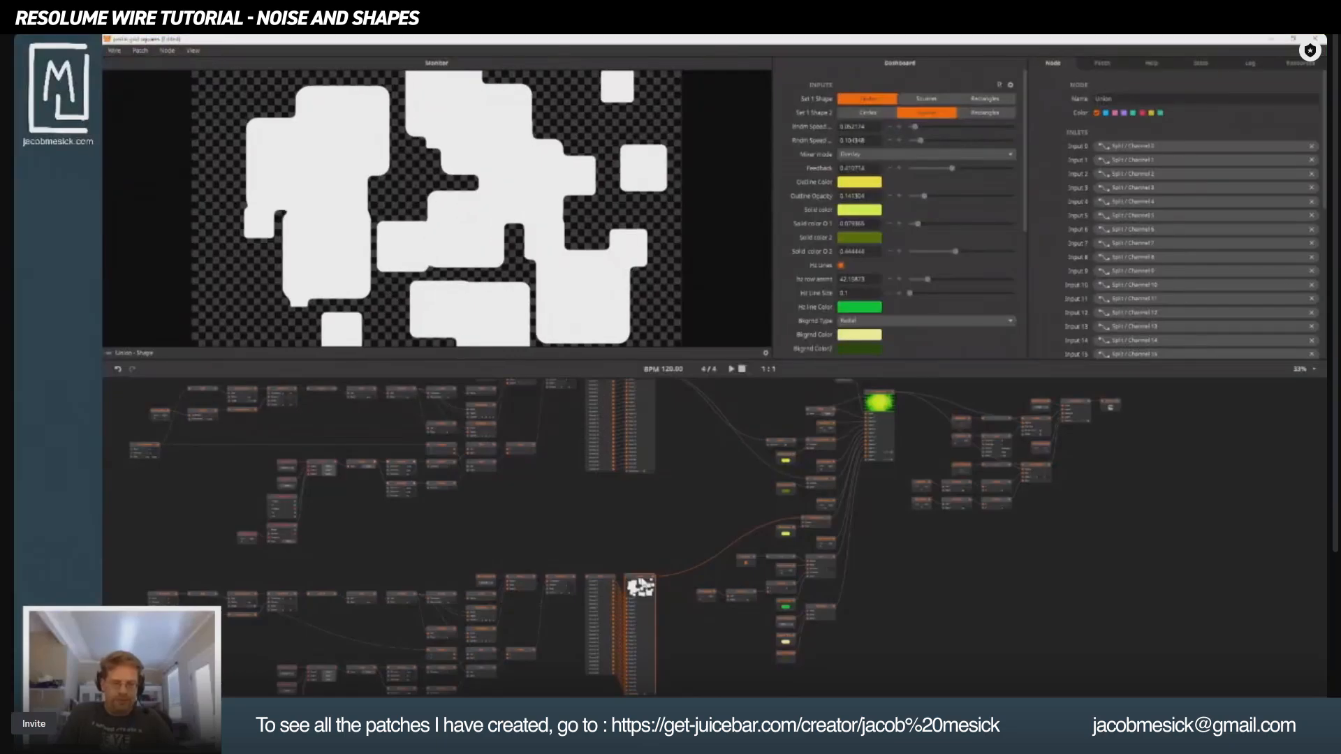
pyautogui.moveTo(680, 531); pyautogui.dragTo(694, 691)
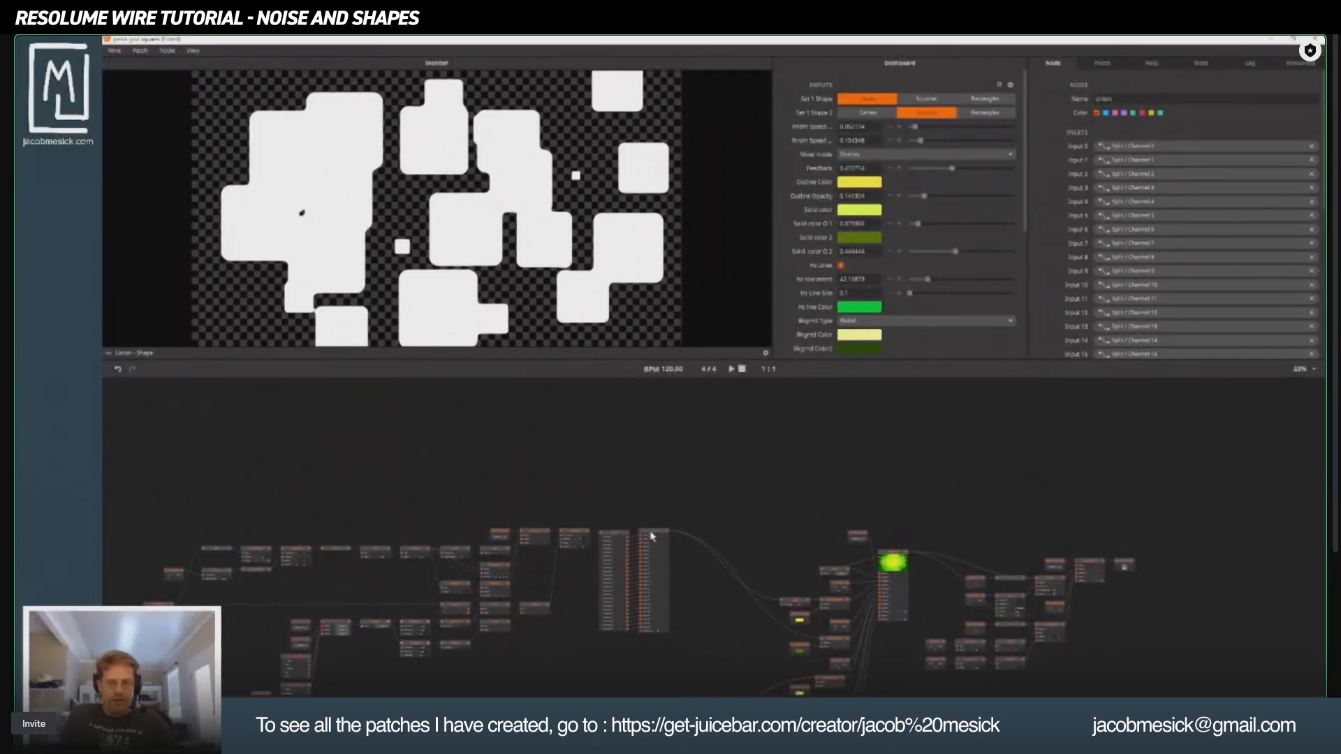
pyautogui.scroll(3, 657, 552)
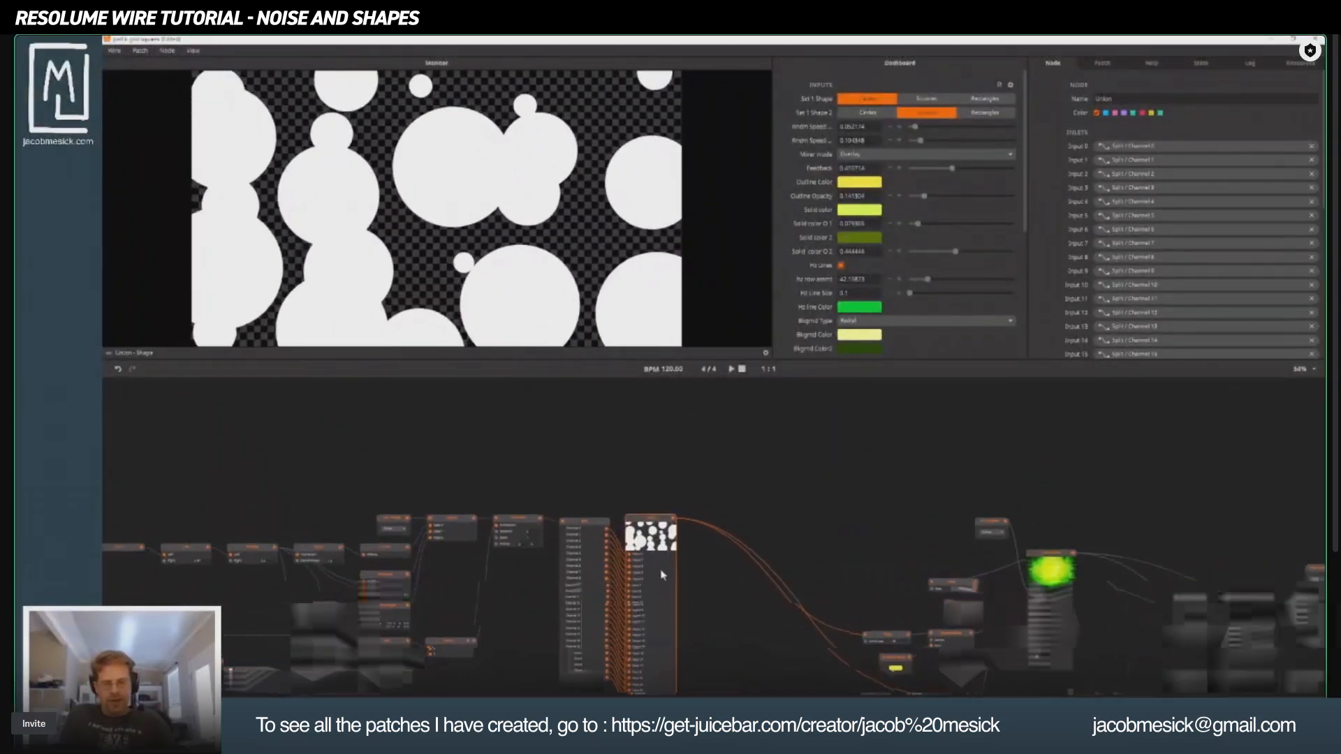
# Examine the patch from the circles' Union node through the layer Video Mixer to the Texture Out node.
pyautogui.scroll(2, 660, 574)
pyautogui.moveTo(646, 688); pyautogui.dragTo(622, 452)
pyautogui.moveTo(664, 608); pyautogui.dragTo(664, 506)
pyautogui.moveTo(733, 384); pyautogui.dragTo(571, 489)
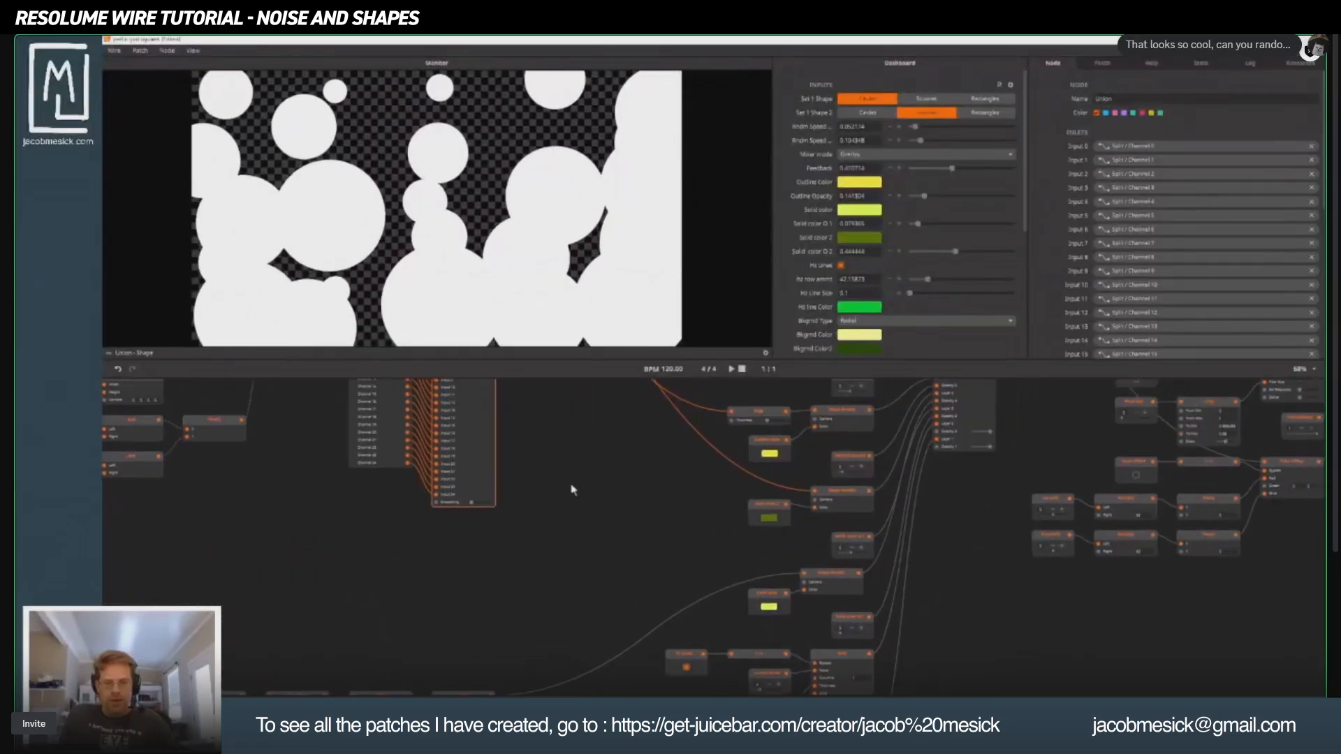
pyautogui.moveTo(531, 384); pyautogui.dragTo(562, 551)
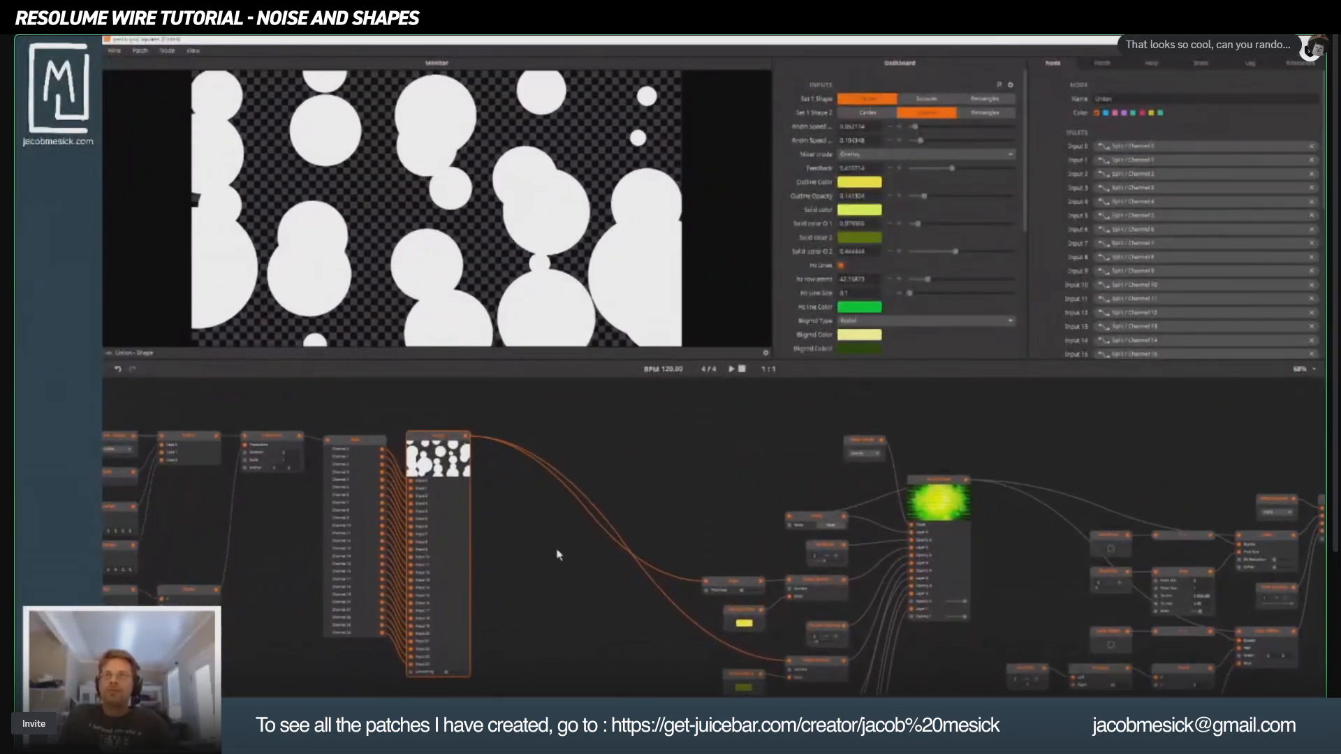
pyautogui.moveTo(803, 523); pyautogui.dragTo(564, 542)
pyautogui.moveTo(841, 531); pyautogui.dragTo(594, 539)
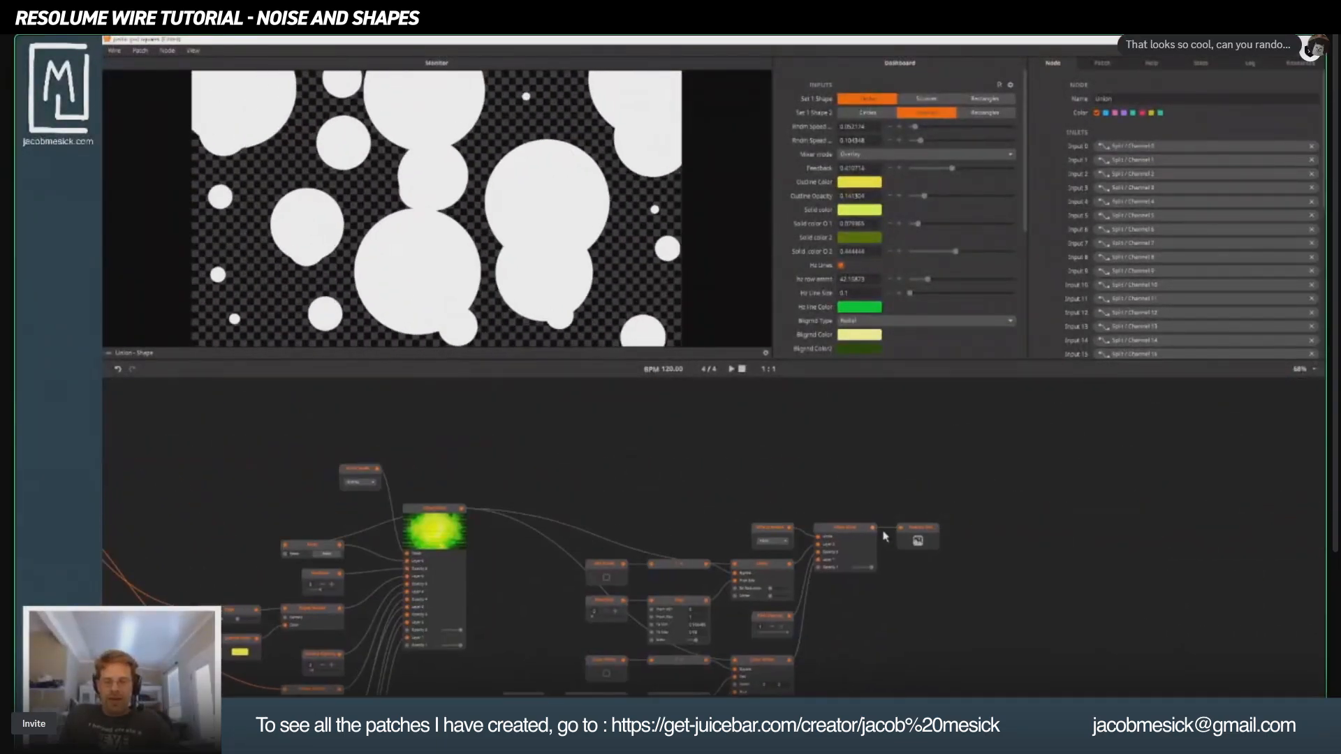
# Hide the thumbnail on the layer Video Mixer and bring it back.
pyautogui.scroll(2, 419, 508)
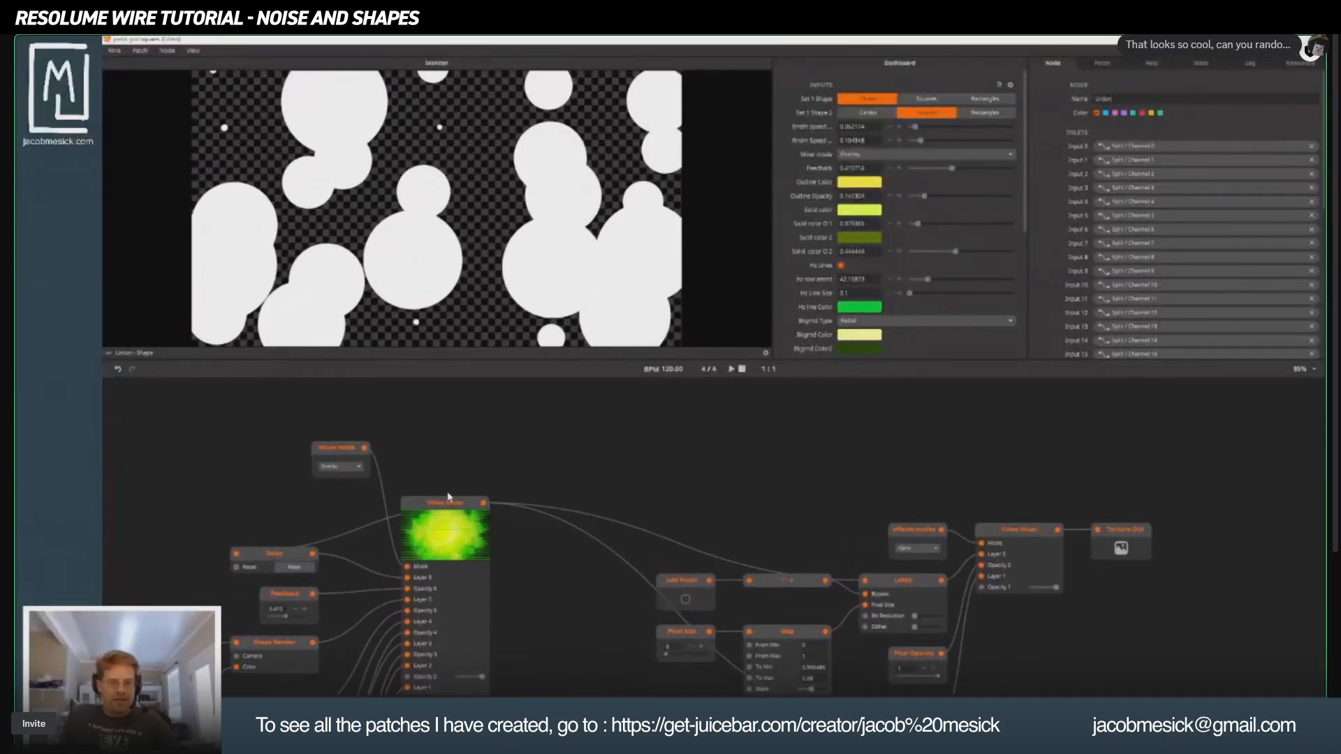
pyautogui.click(450, 509)
pyautogui.rightClick(450, 509)
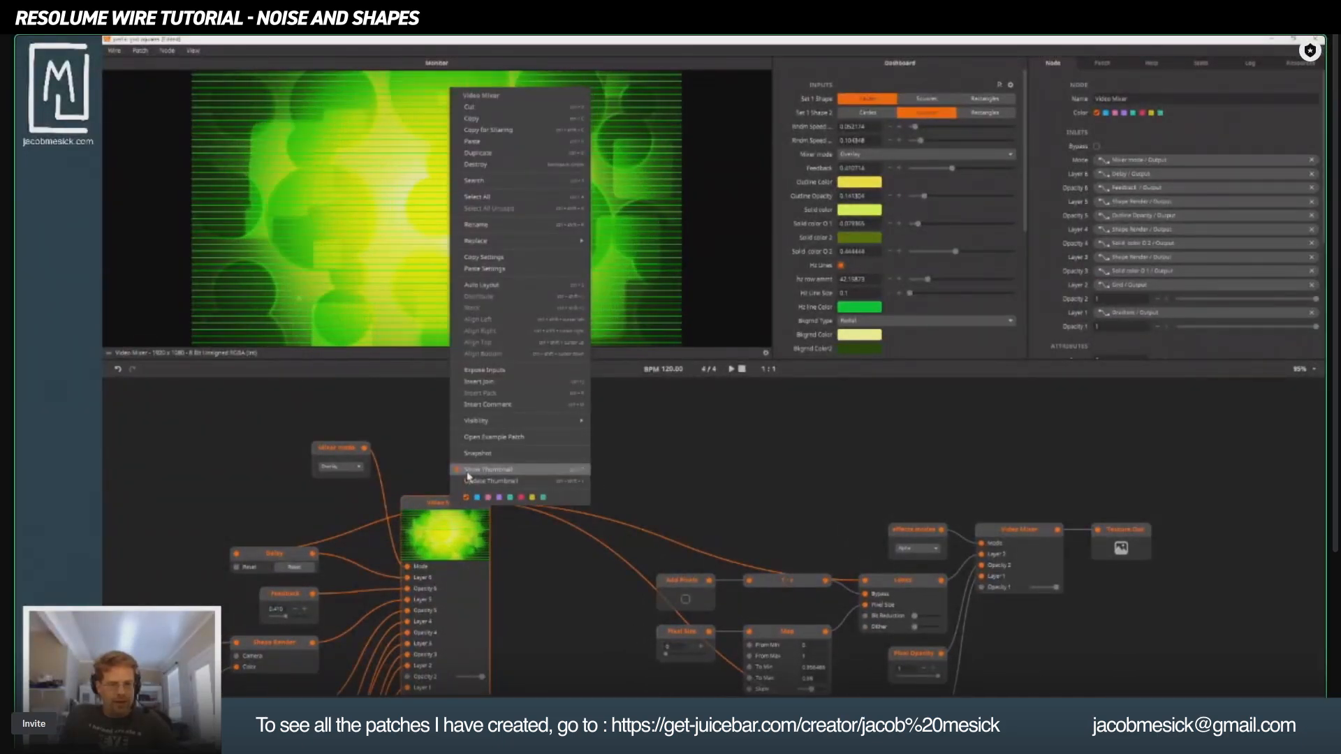
pyautogui.click(467, 474)
pyautogui.rightClick(444, 503)
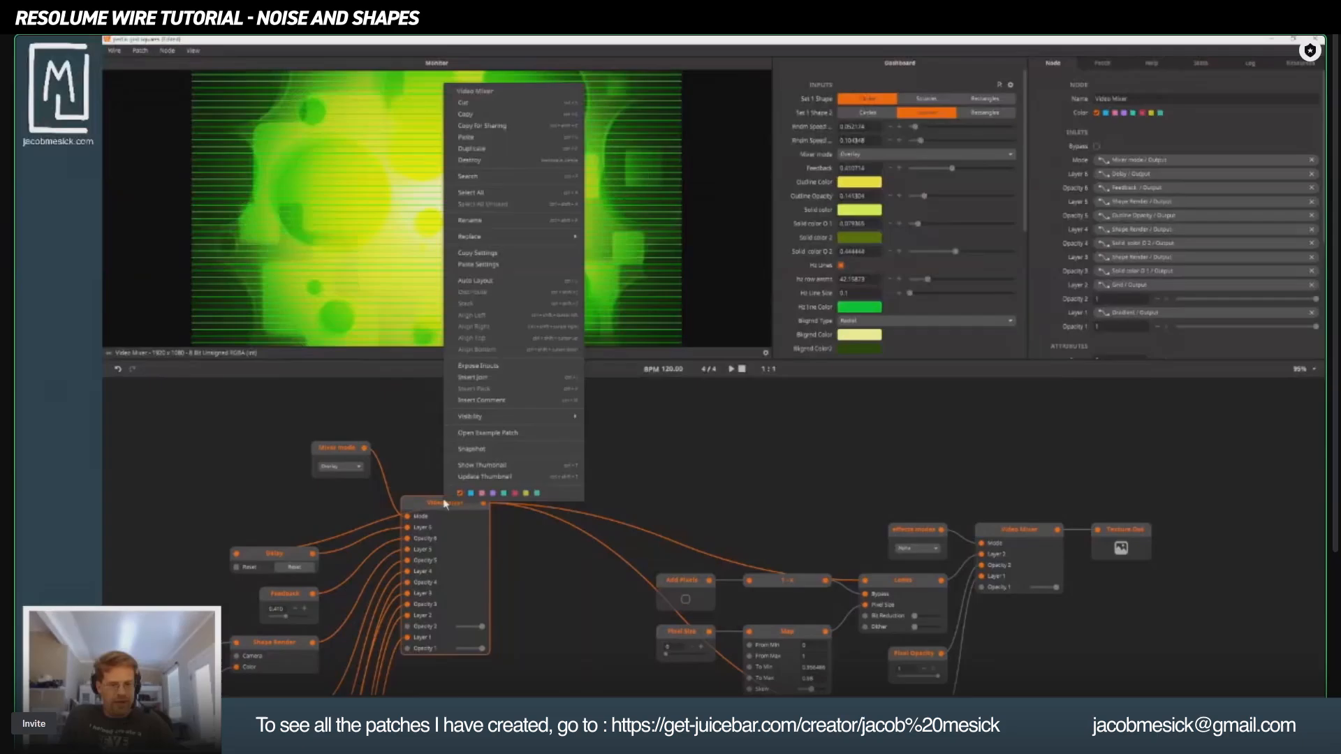
pyautogui.click(487, 479)
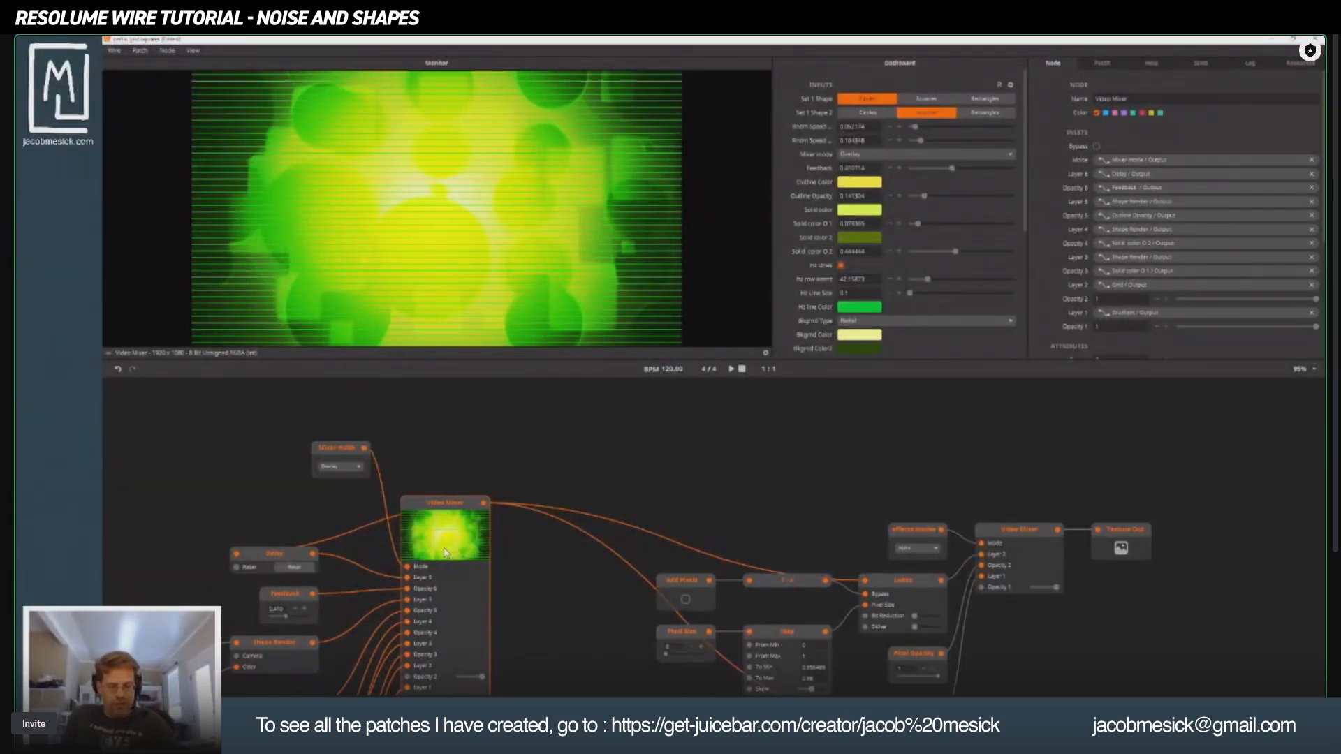
# Toggle the layer Video Mixer's thumbnail off and on several times, leaving it hidden.
pyautogui.press('t')
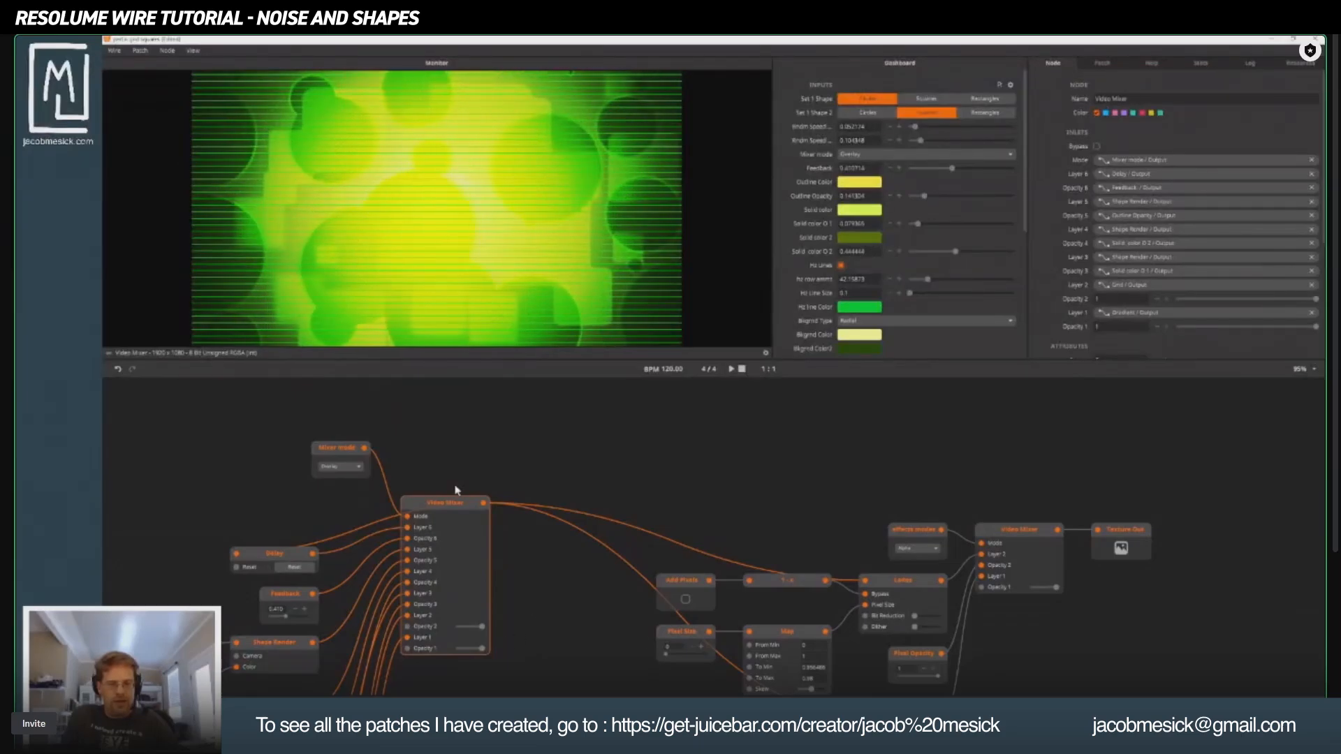
pyautogui.press('t')
pyautogui.press('t')
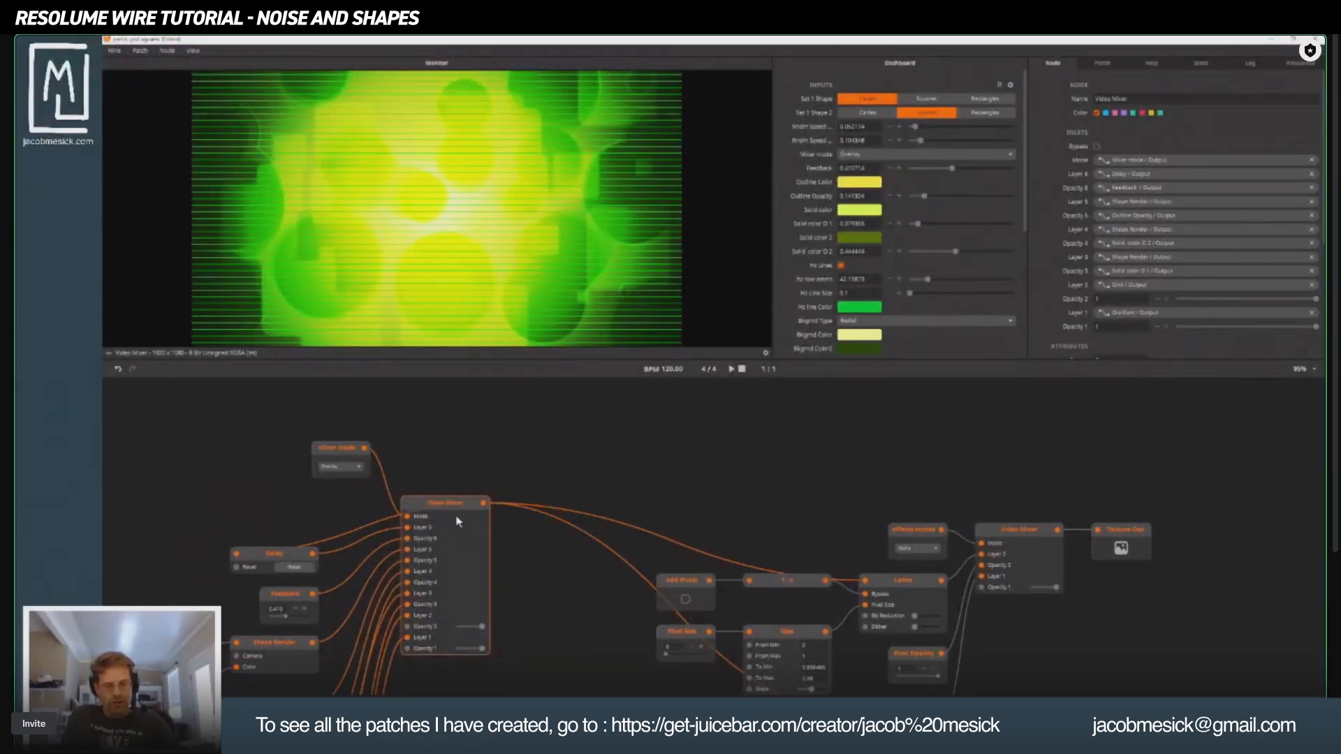
pyautogui.press('t')
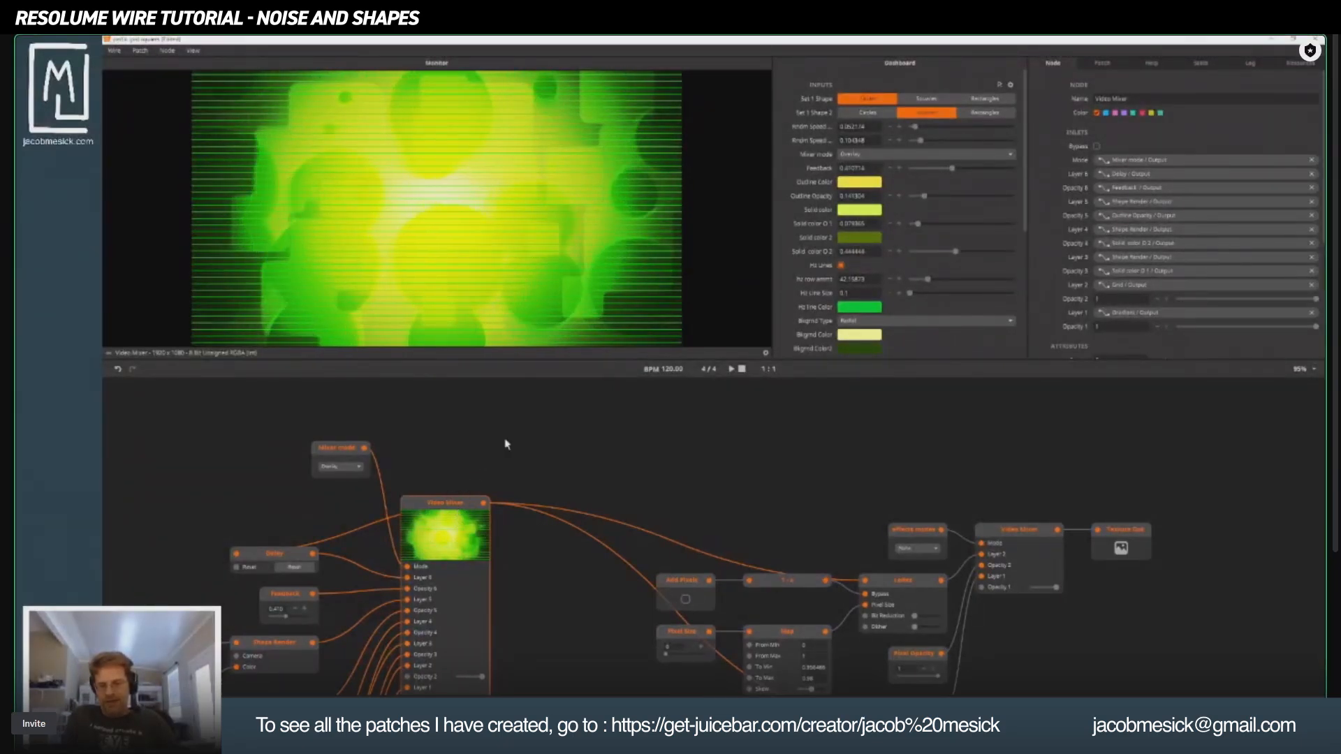
pyautogui.press('t')
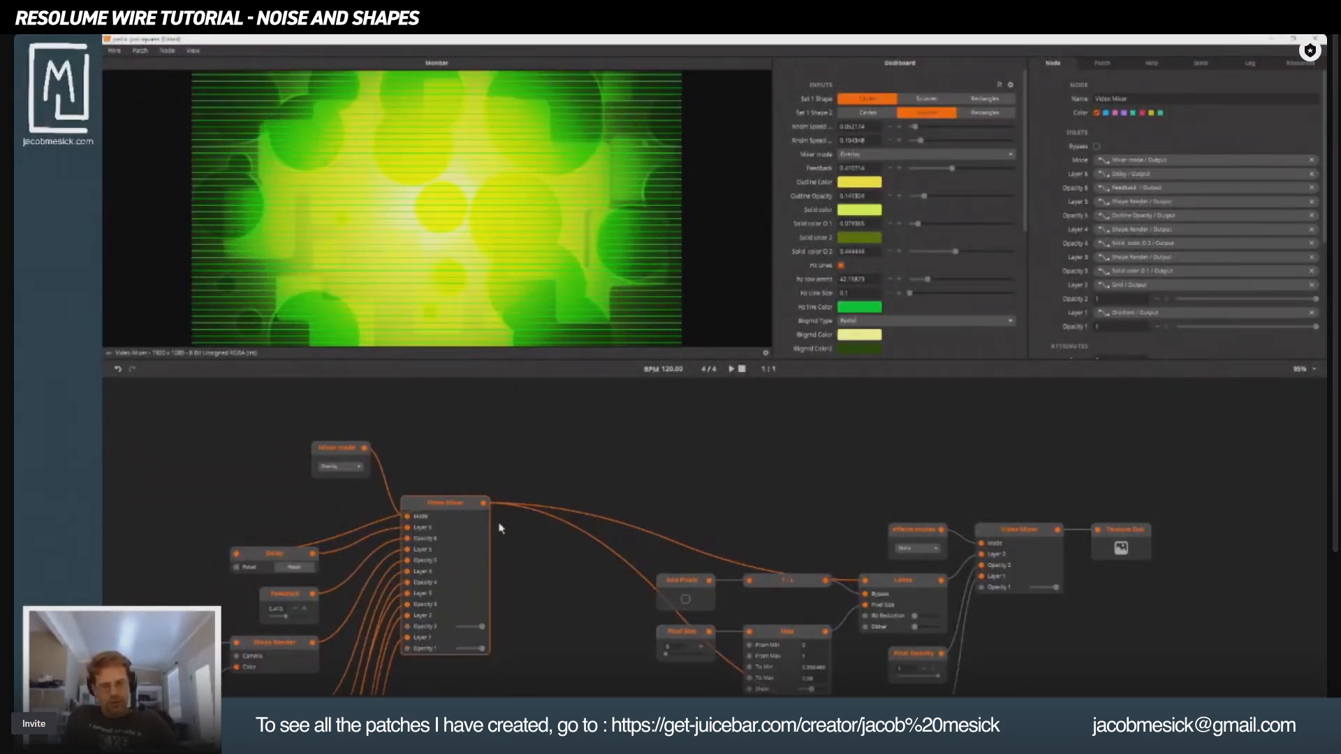
pyautogui.scroll(-3, 681, 502)
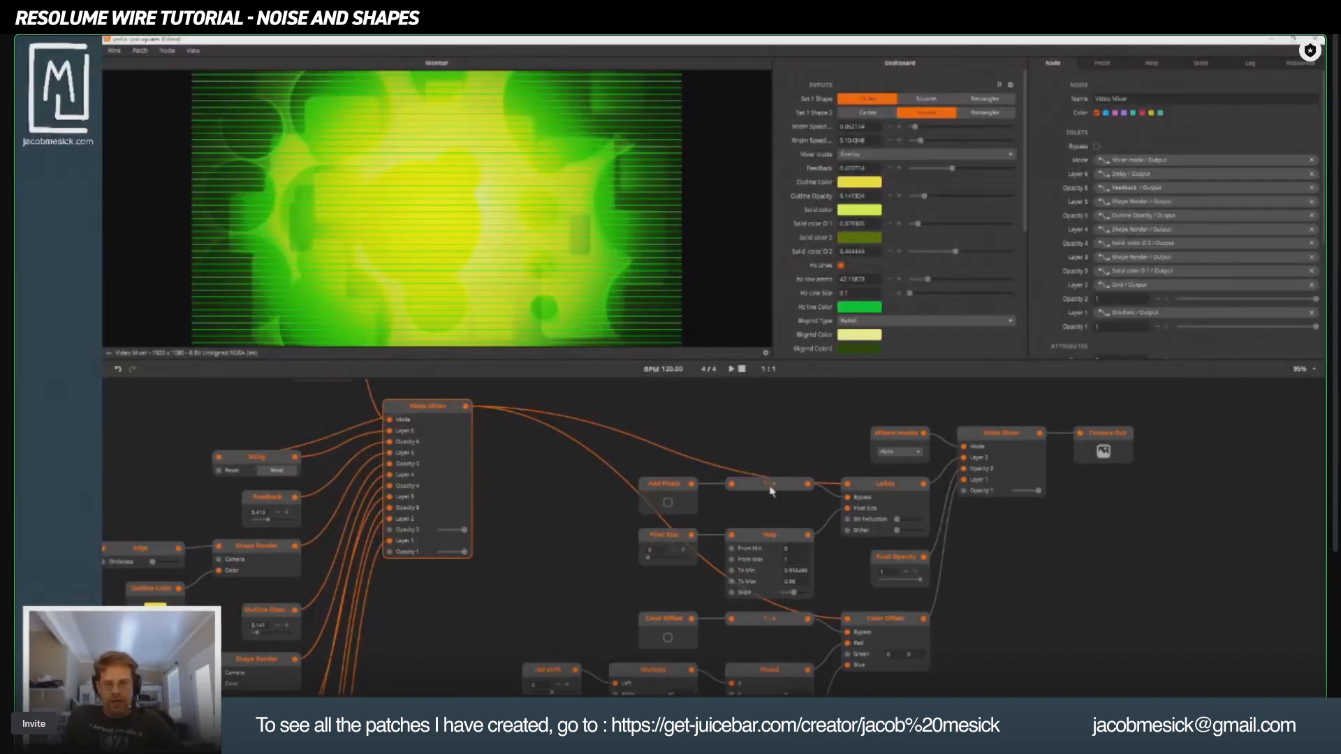
# Compare the outputs of the LoRes node and the final Video Mixer, showing the mixer's thumbnail and hiding it again.
pyautogui.click(894, 481)
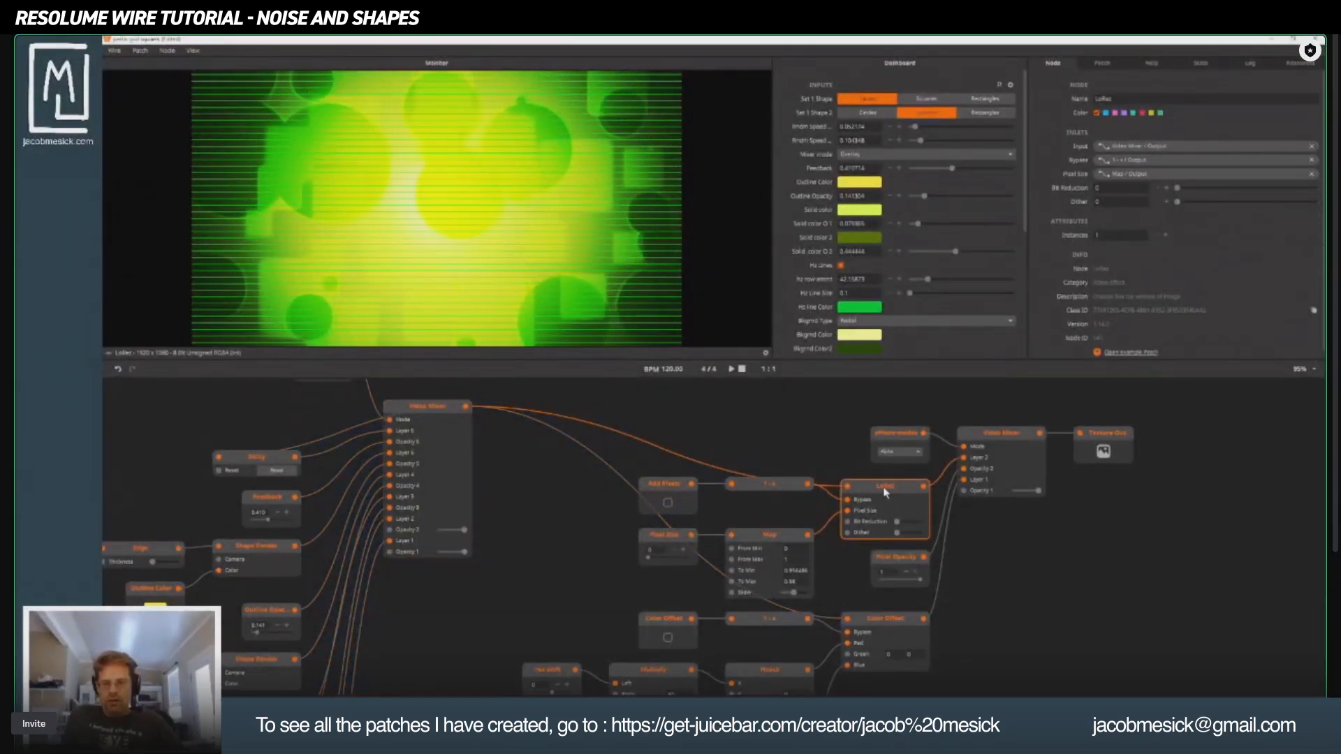
pyautogui.click(994, 432)
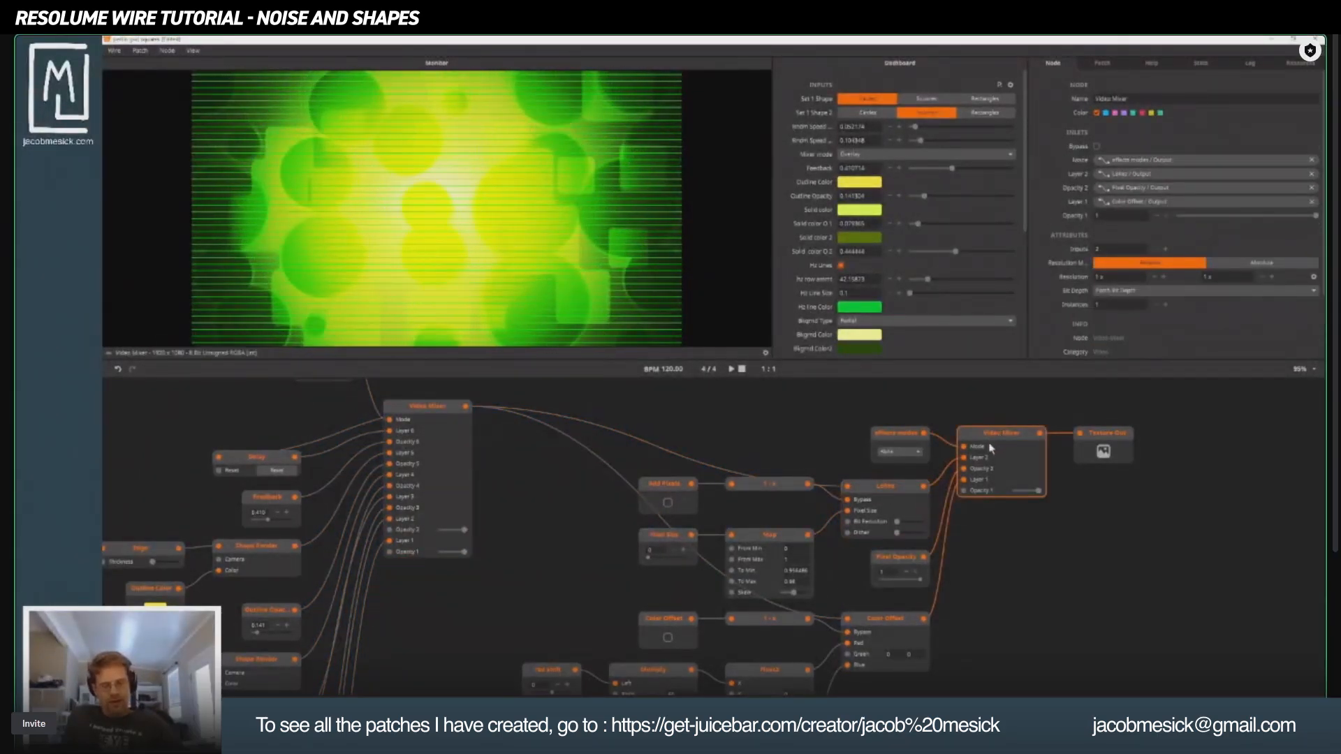
pyautogui.press('t')
pyautogui.click(890, 492)
pyautogui.press('t')
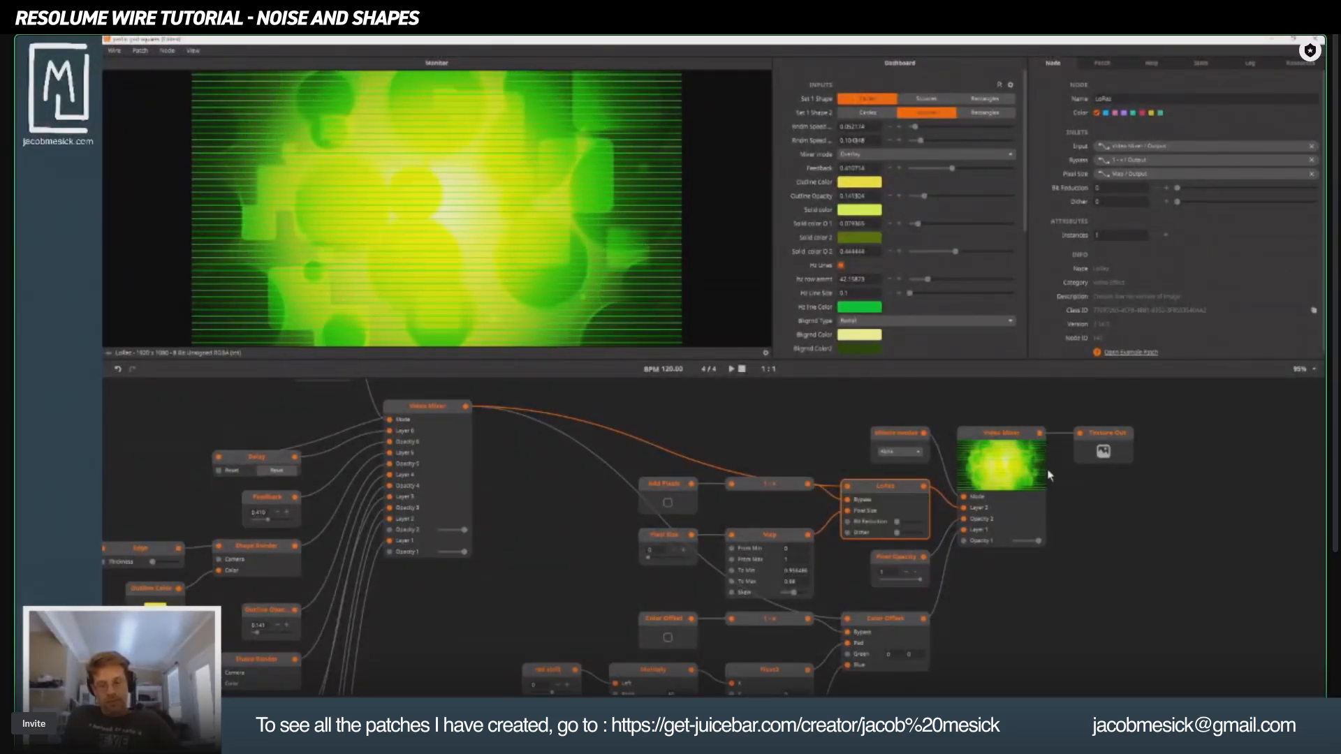
pyautogui.click(964, 537)
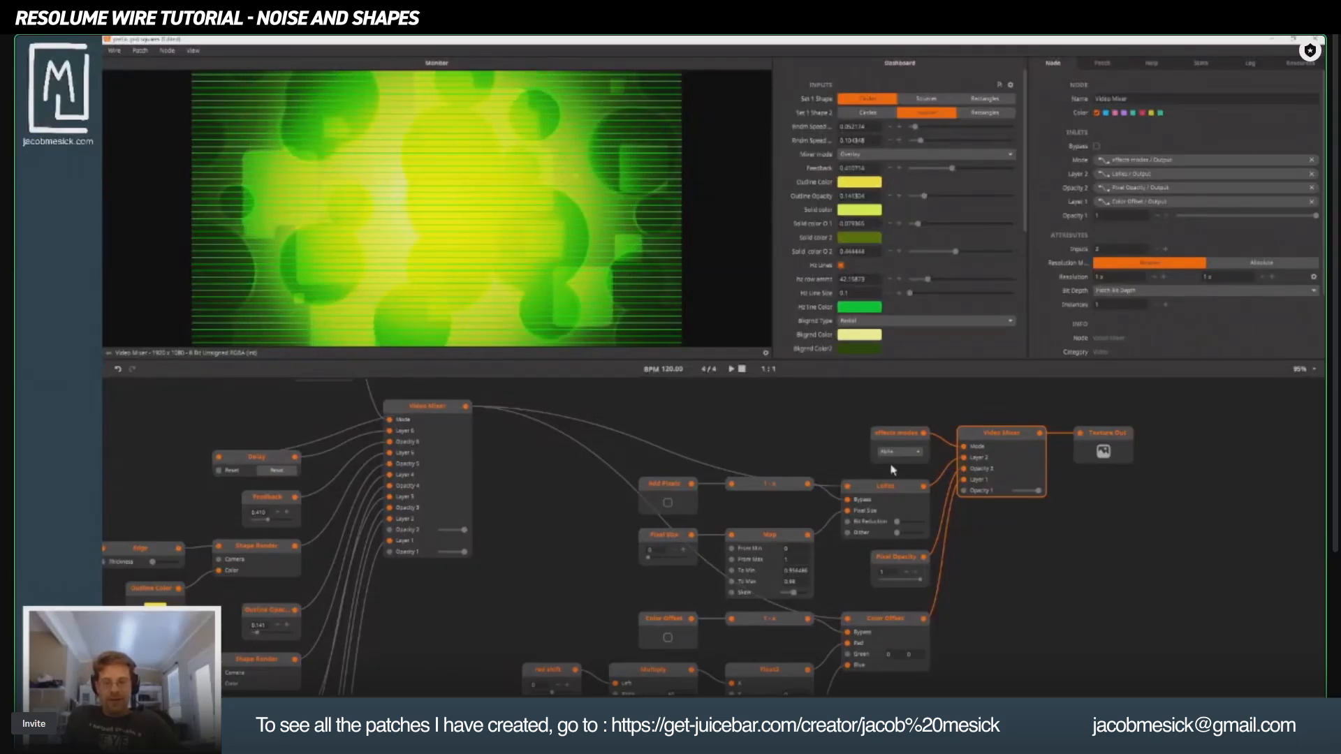
pyautogui.click(876, 497)
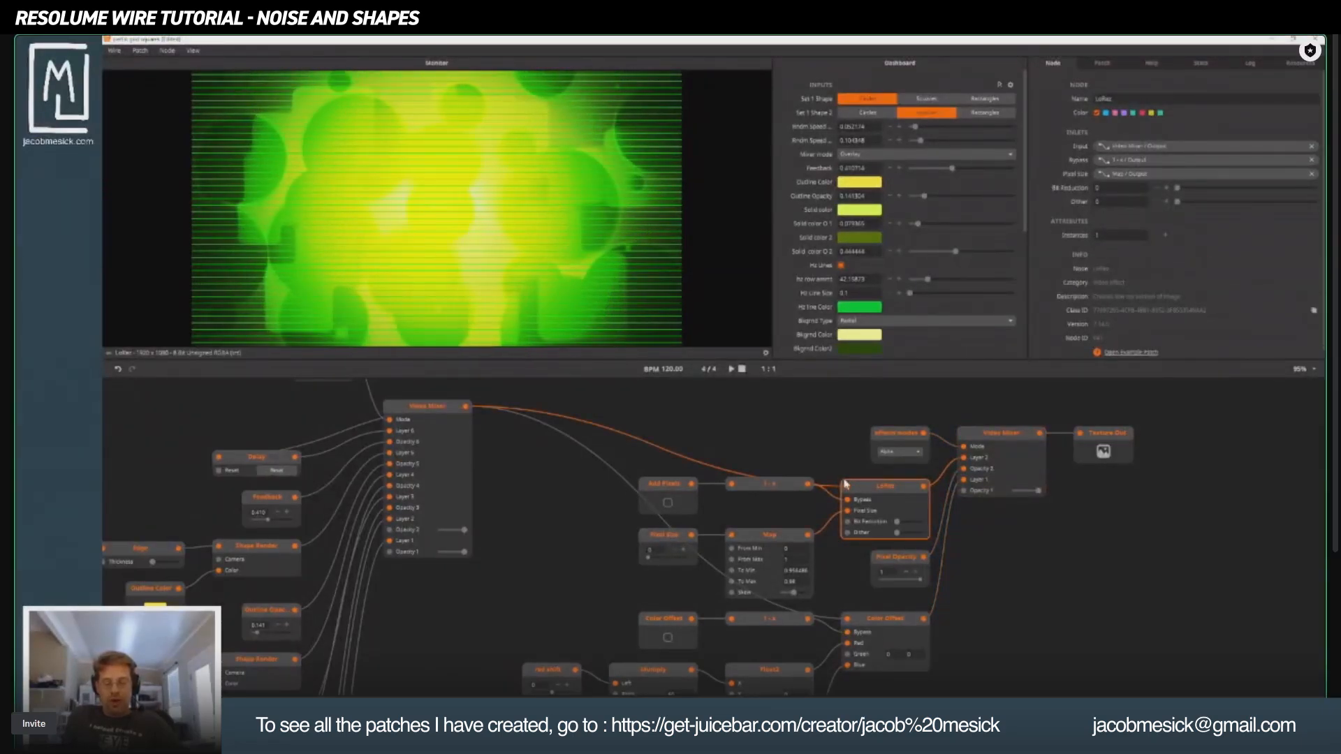
# Turn on Add Pixels and raise the Pixel Size to 1.
pyautogui.moveTo(875, 490); pyautogui.dragTo(849, 545)
pyautogui.click(640, 558)
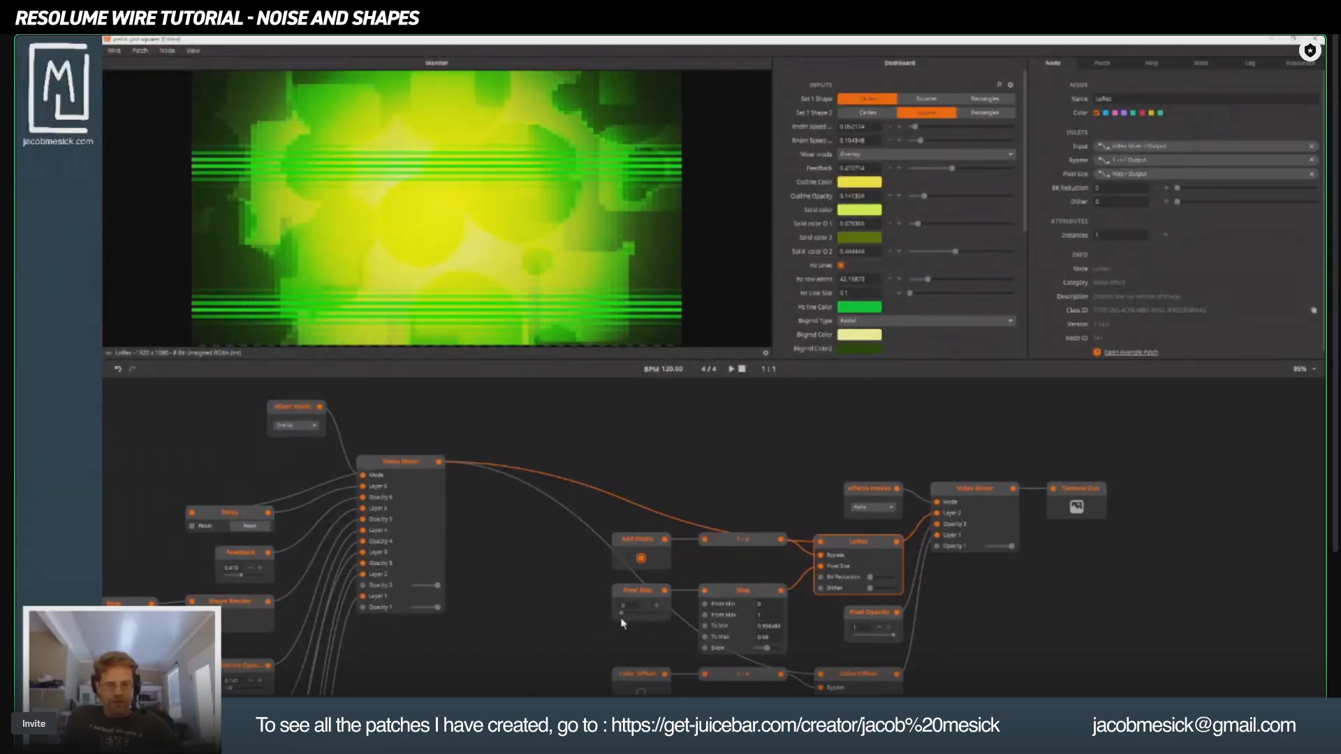
pyautogui.moveTo(621, 612); pyautogui.dragTo(668, 608)
# Compare the monitor output of the layer Video Mixer, the LoRes node and the final Video Mixer.
pyautogui.click(422, 479)
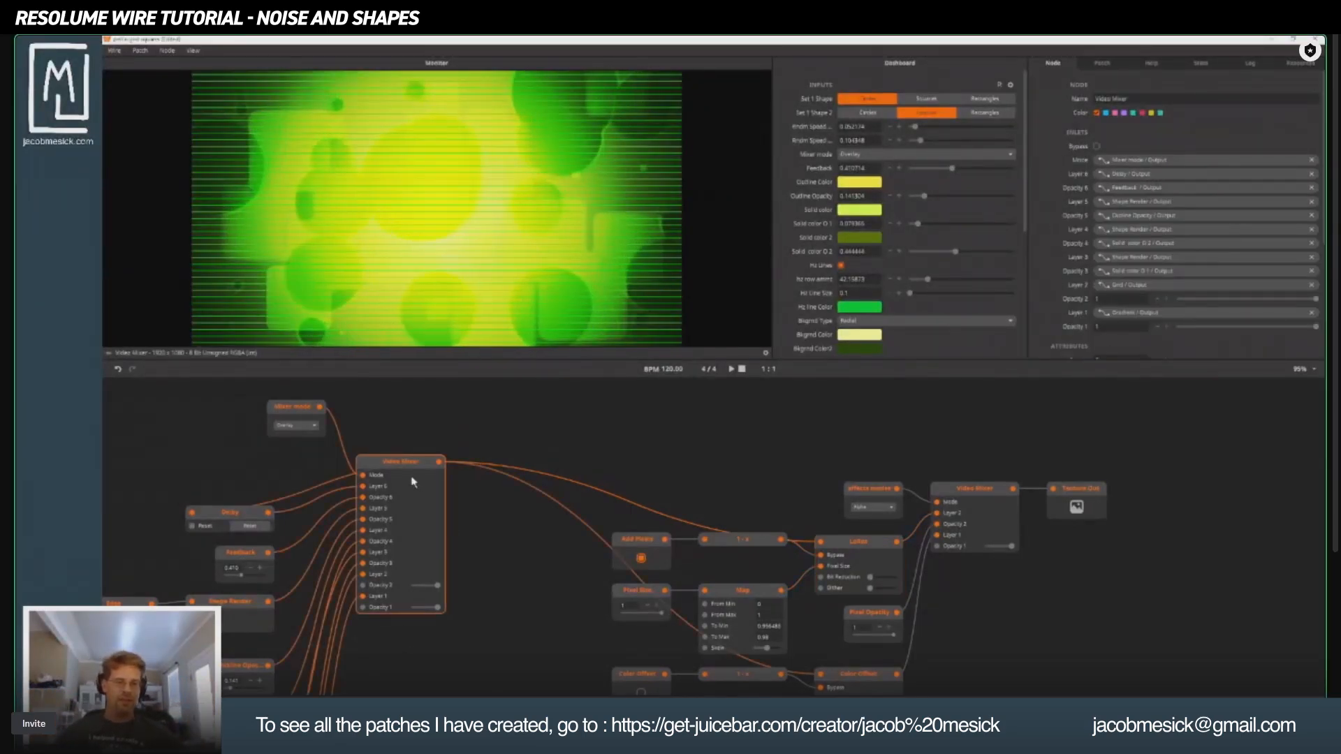
pyautogui.click(861, 549)
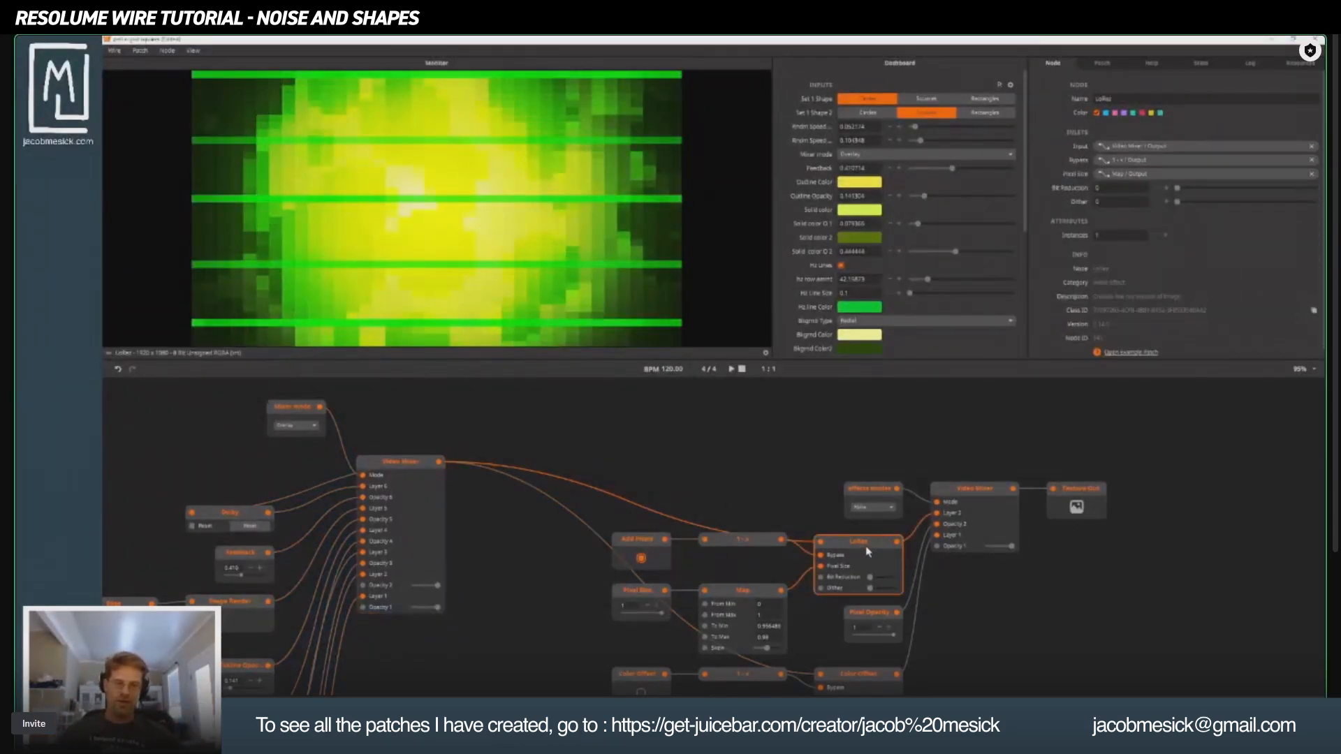
pyautogui.click(977, 504)
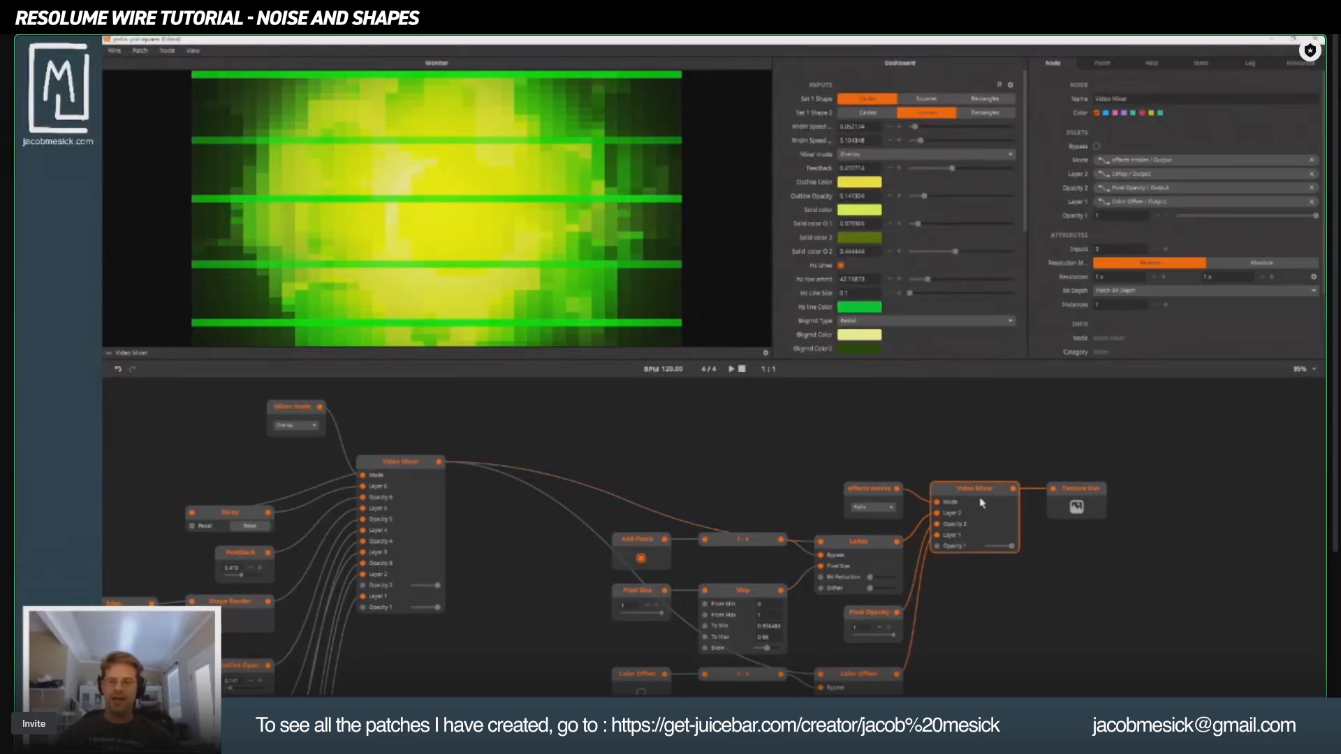
# Set the effects modes input to Darken and lower the Pixel Size to a medium value.
pyautogui.click(873, 507)
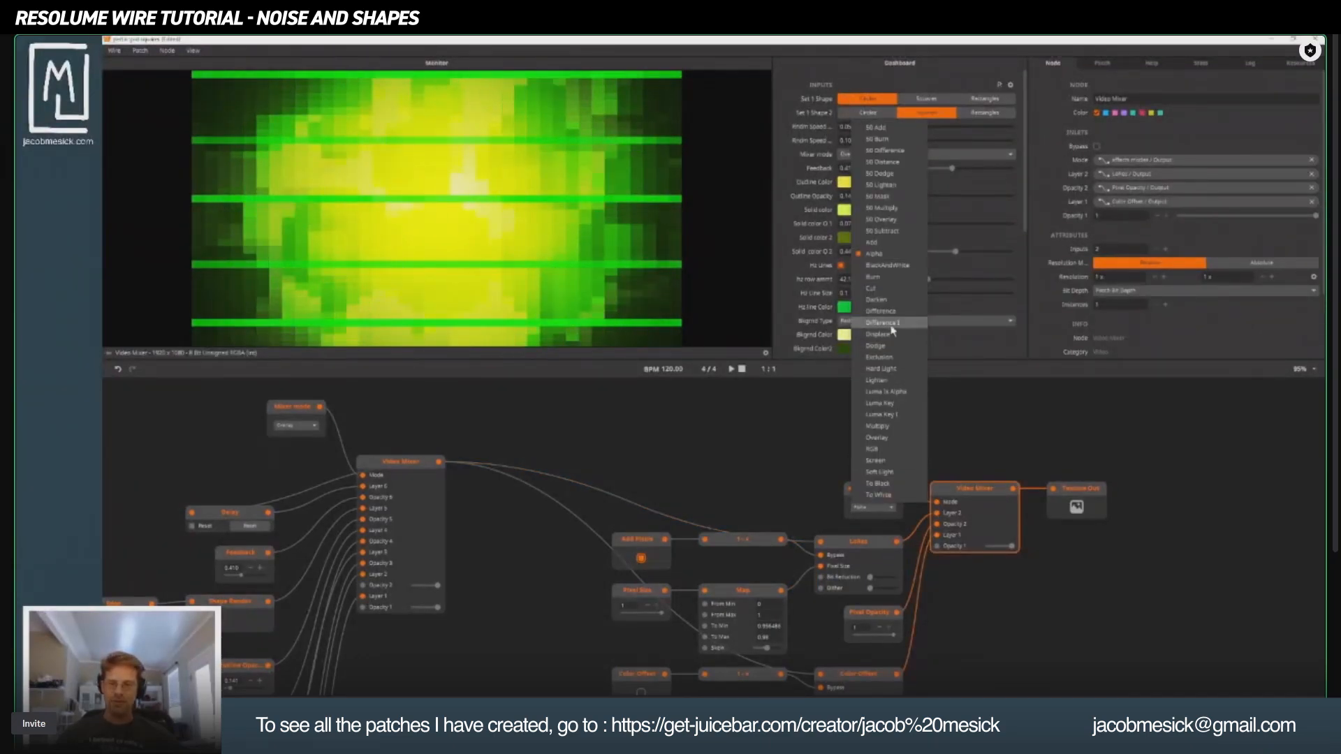
pyautogui.click(888, 301)
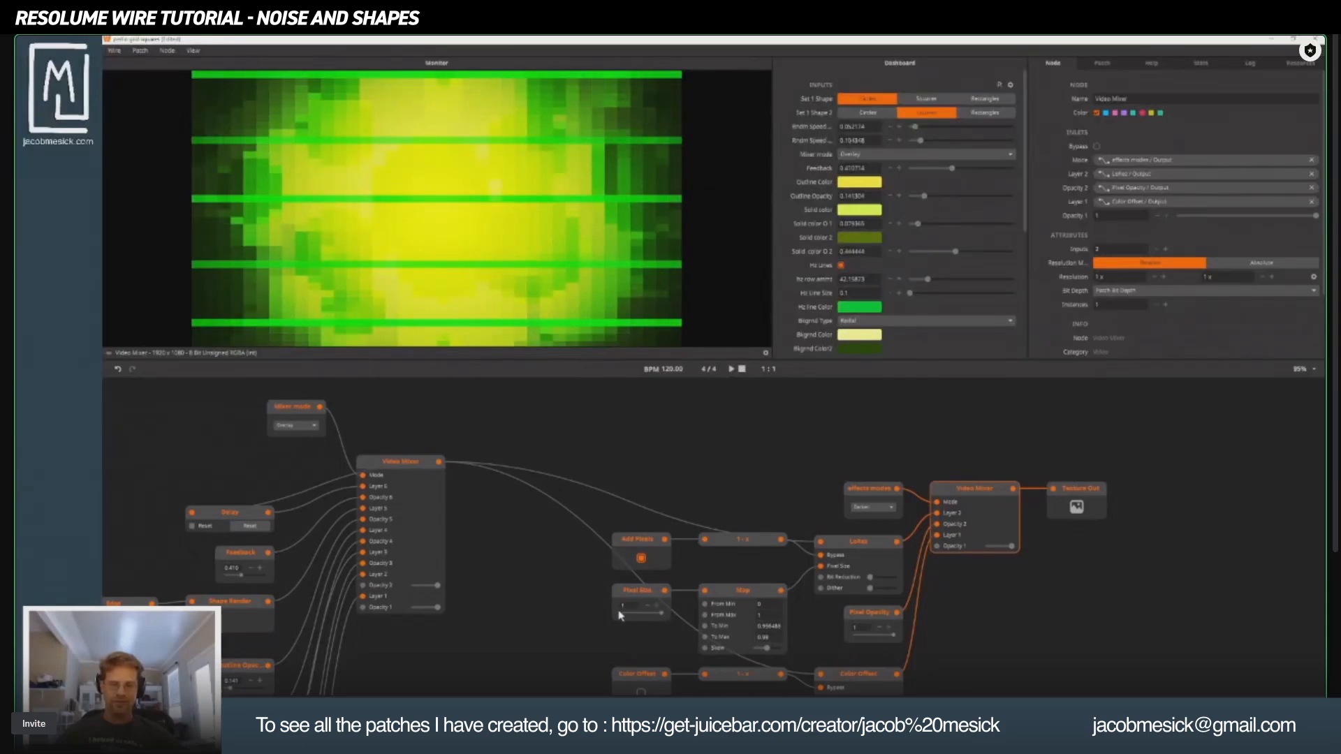
pyautogui.moveTo(657, 618); pyautogui.dragTo(647, 614)
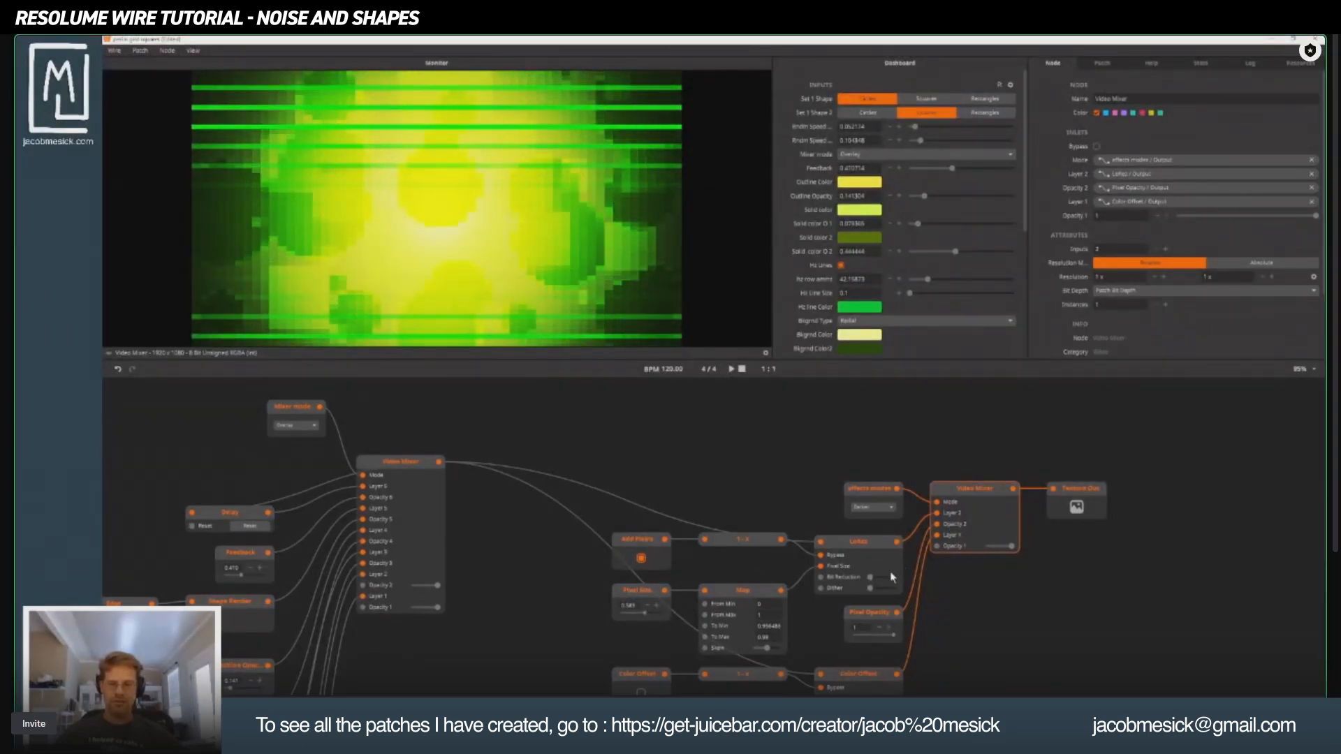
# Set the effects modes input to Overlay, the Pixel Size to about 0.49 and the Pixel Opacity to about 0.345.
pyautogui.moveTo(864, 580); pyautogui.dragTo(815, 480)
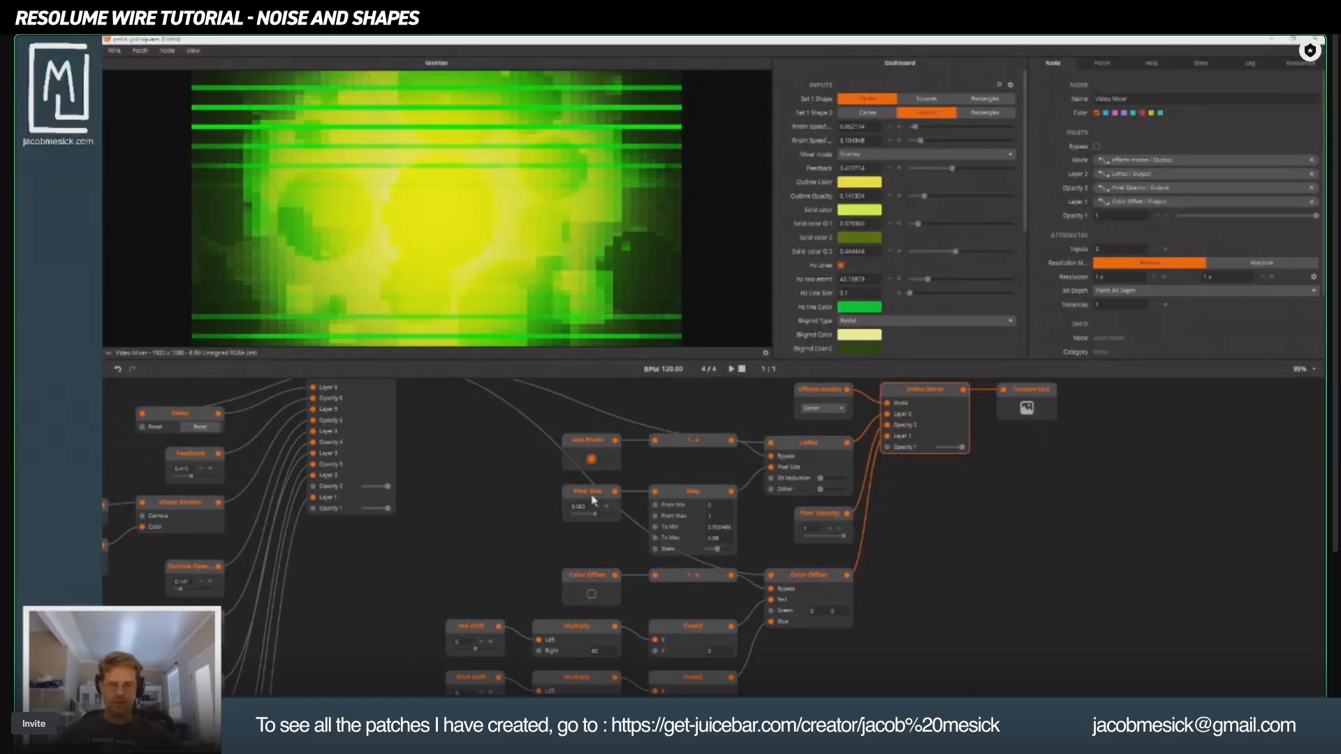
pyautogui.moveTo(955, 480); pyautogui.dragTo(799, 526)
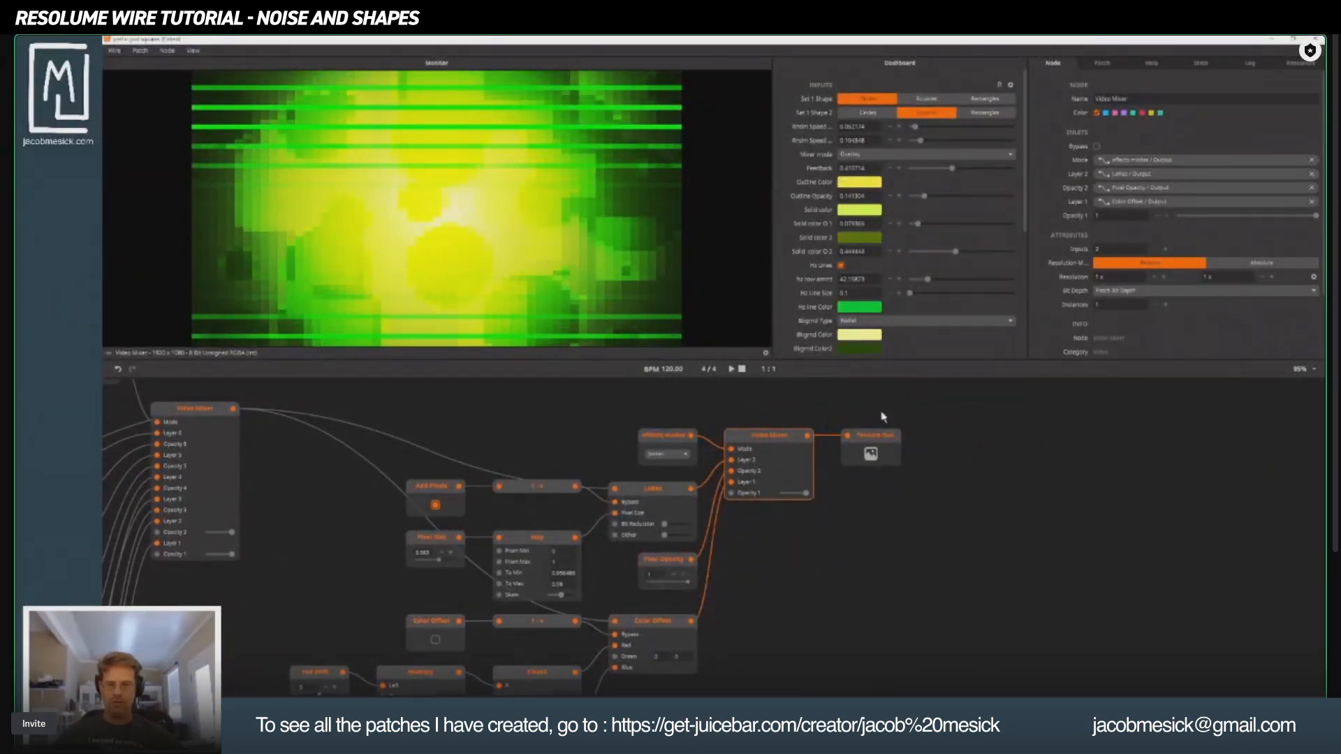
pyautogui.click(688, 453)
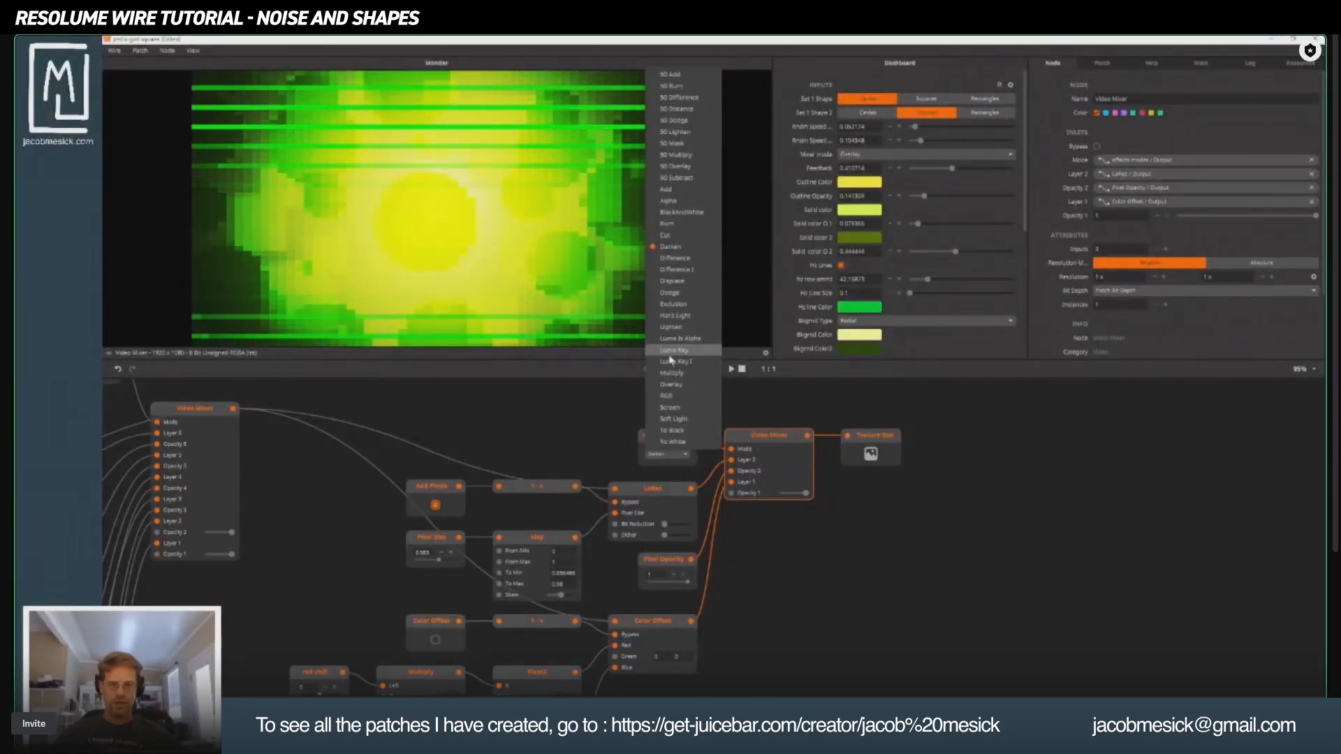
pyautogui.click(671, 384)
pyautogui.moveTo(454, 417); pyautogui.dragTo(514, 501)
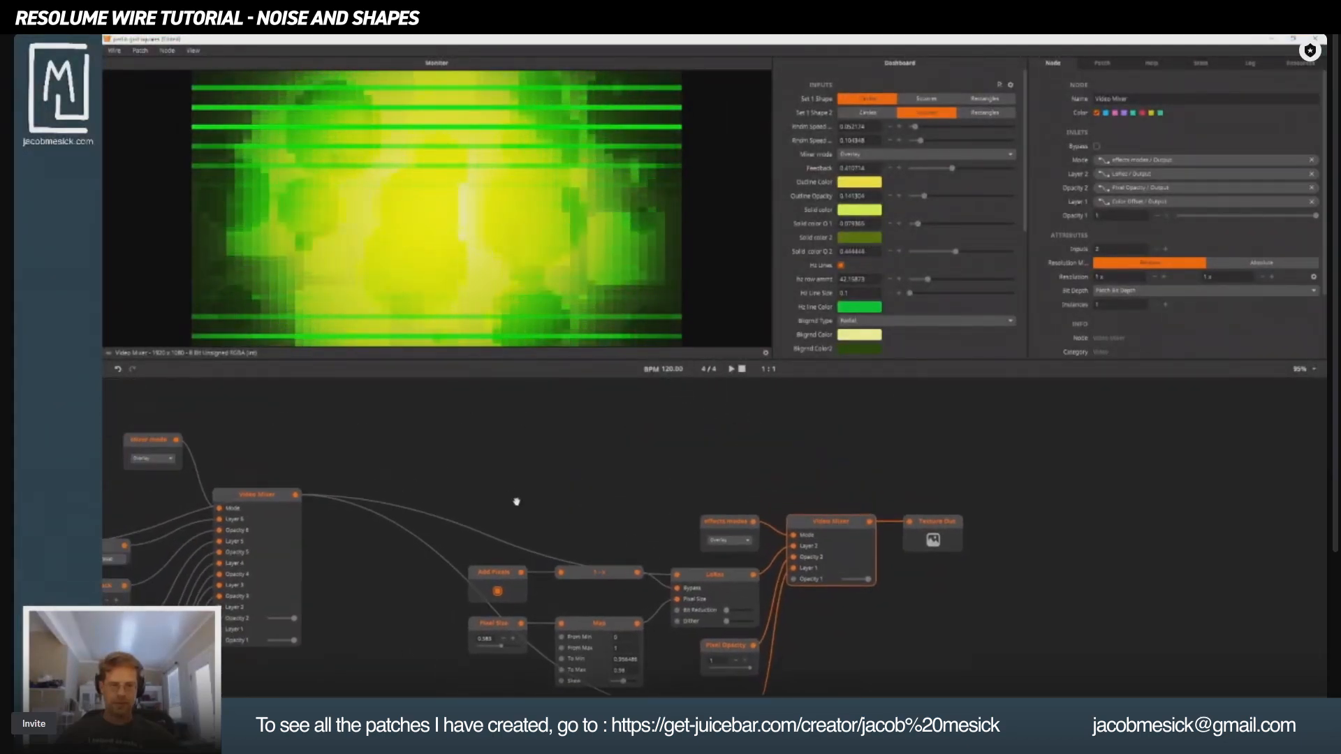
pyautogui.moveTo(495, 648); pyautogui.dragTo(496, 641)
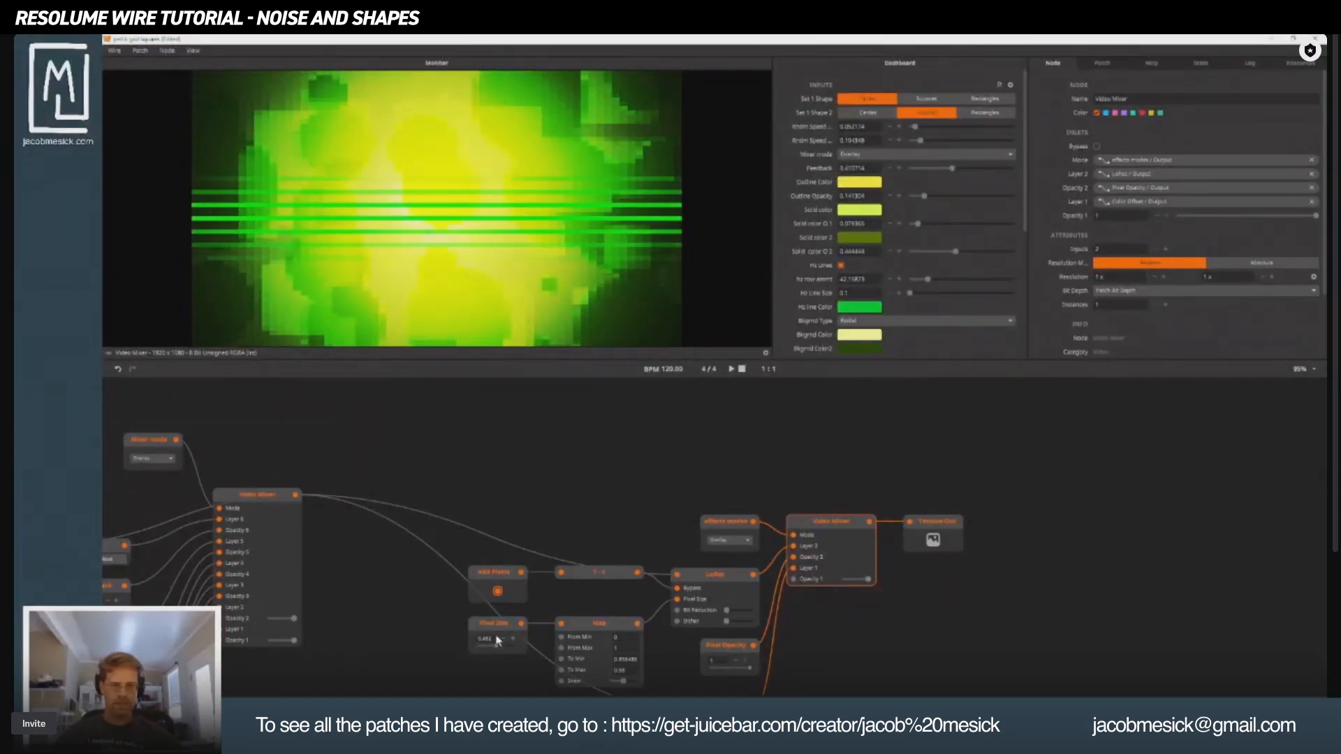
pyautogui.moveTo(741, 622); pyautogui.dragTo(710, 534)
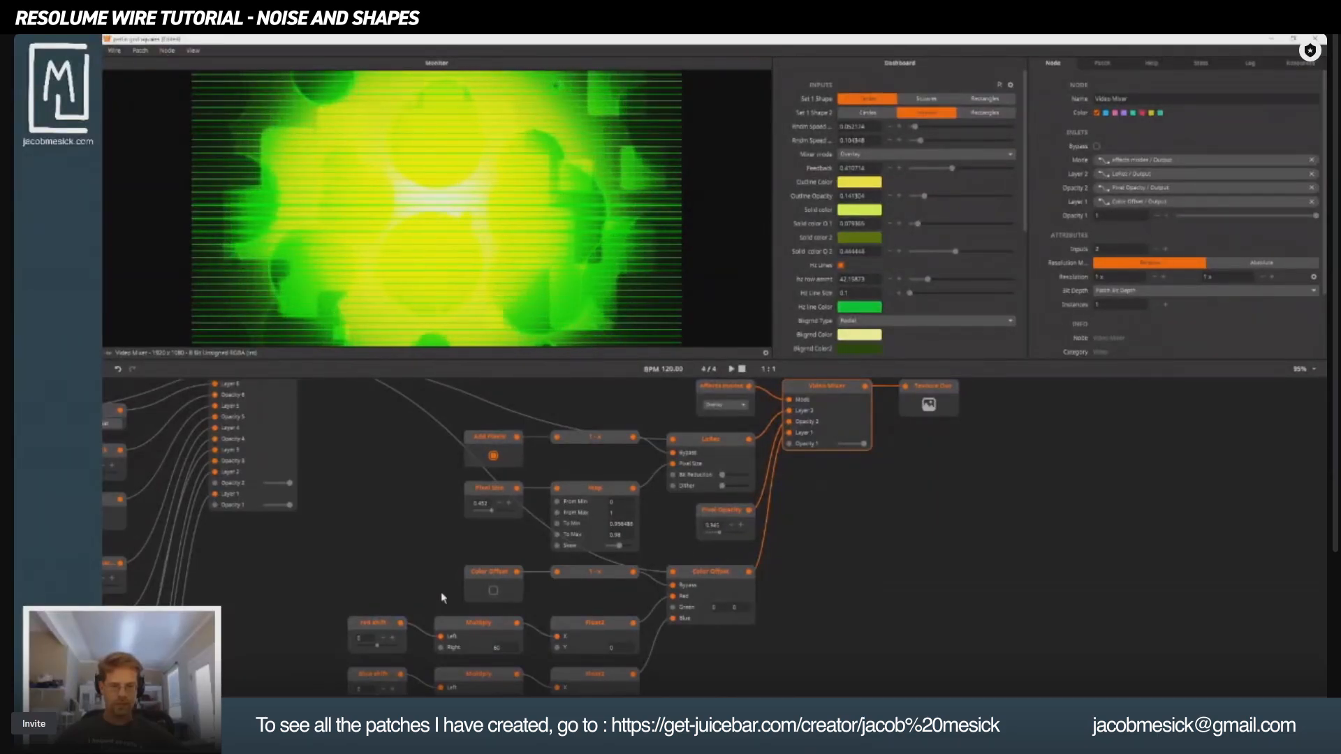
# Turn on Color Offset and set the red shift to about 0.738 and the blue shift to about -0.43.
pyautogui.moveTo(788, 385)
pyautogui.mouseDown()
pyautogui.moveTo(683, 480)
pyautogui.moveTo(738, 465)
pyautogui.moveTo(765, 386)
pyautogui.mouseUp()
pyautogui.moveTo(604, 580); pyautogui.dragTo(657, 444)
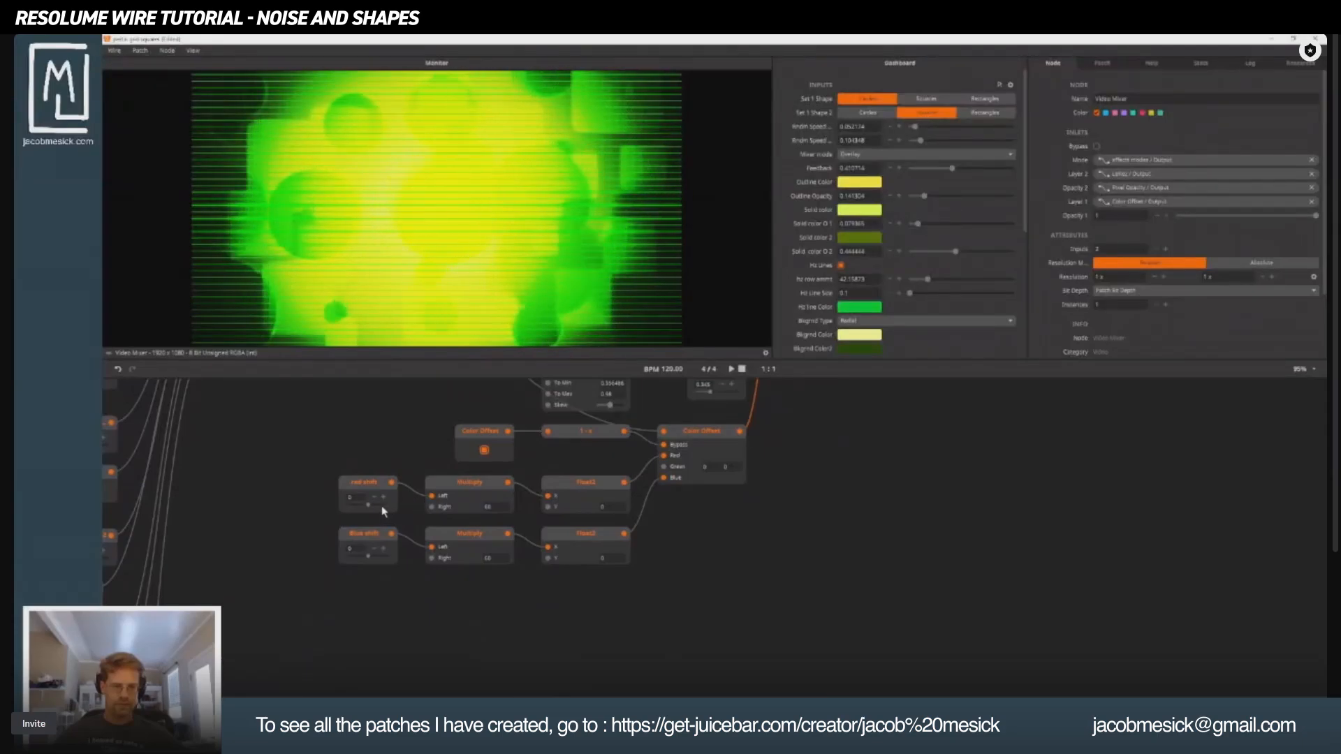
pyautogui.moveTo(370, 503); pyautogui.dragTo(384, 507)
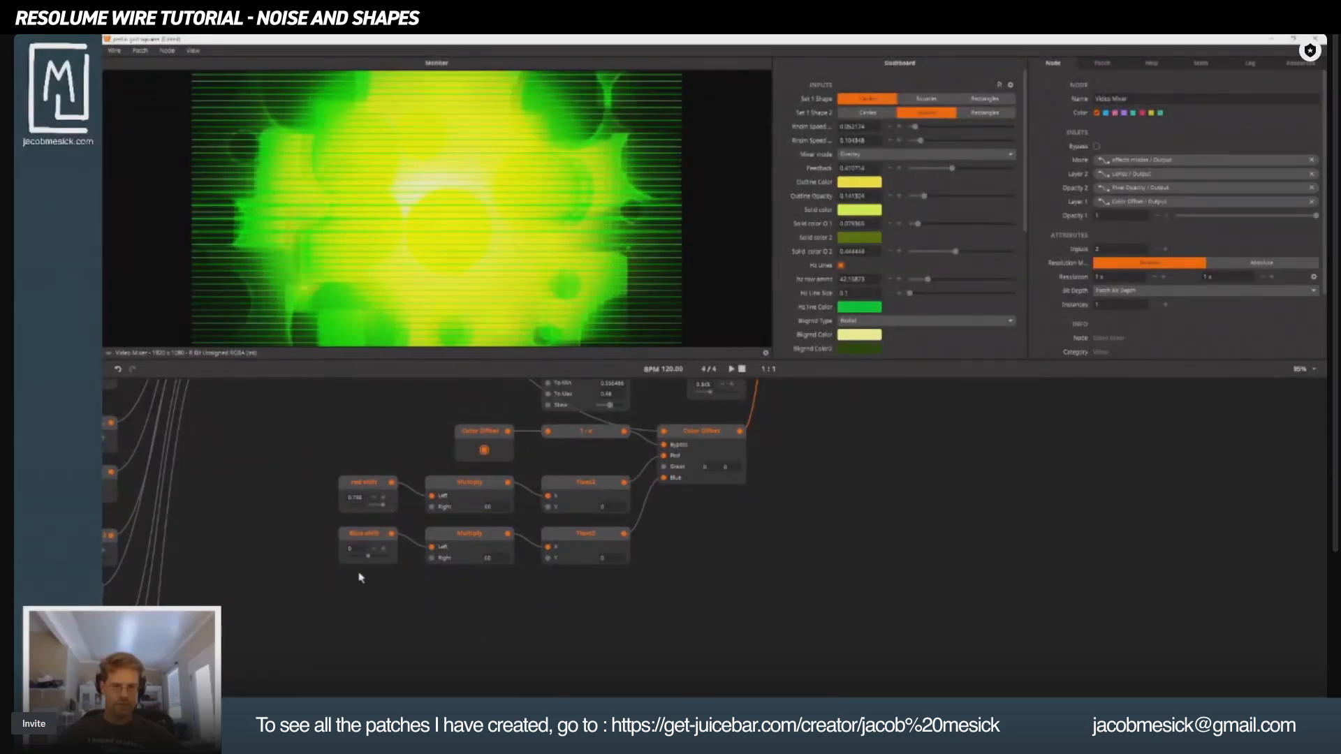
pyautogui.moveTo(655, 537); pyautogui.dragTo(662, 634)
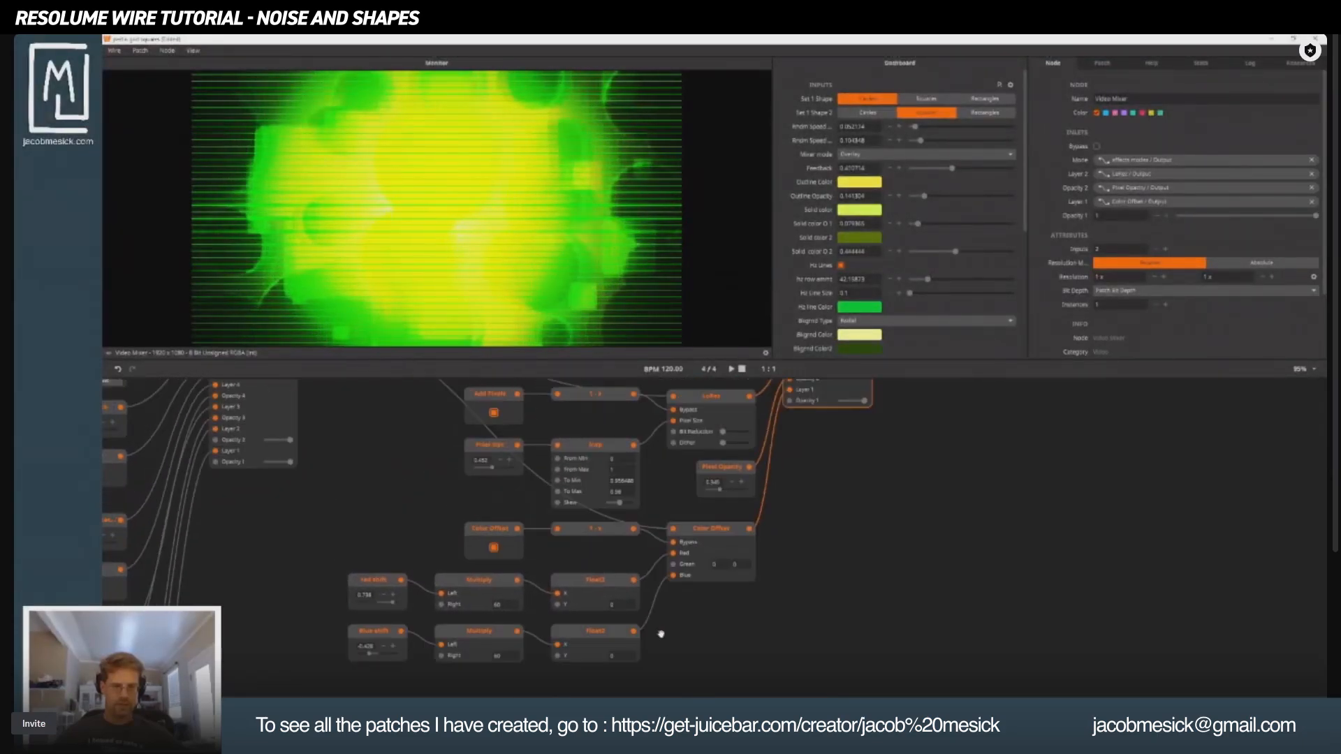
# Compare the layer Video Mixer's output before the effects with the final Video Mixer's output.
pyautogui.moveTo(607, 519); pyautogui.dragTo(651, 571)
pyautogui.moveTo(486, 493); pyautogui.dragTo(510, 579)
pyautogui.moveTo(379, 516); pyautogui.dragTo(508, 518)
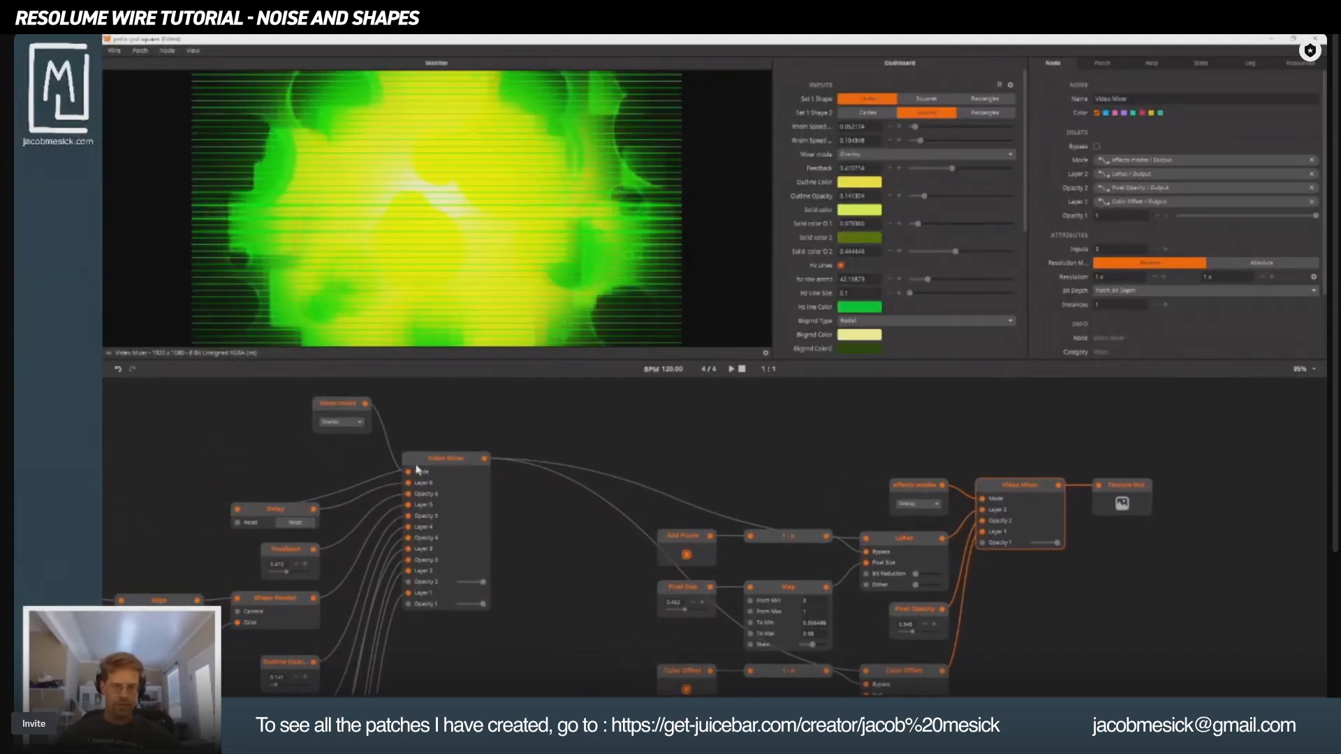
pyautogui.click(412, 486)
pyautogui.moveTo(865, 541); pyautogui.dragTo(539, 471)
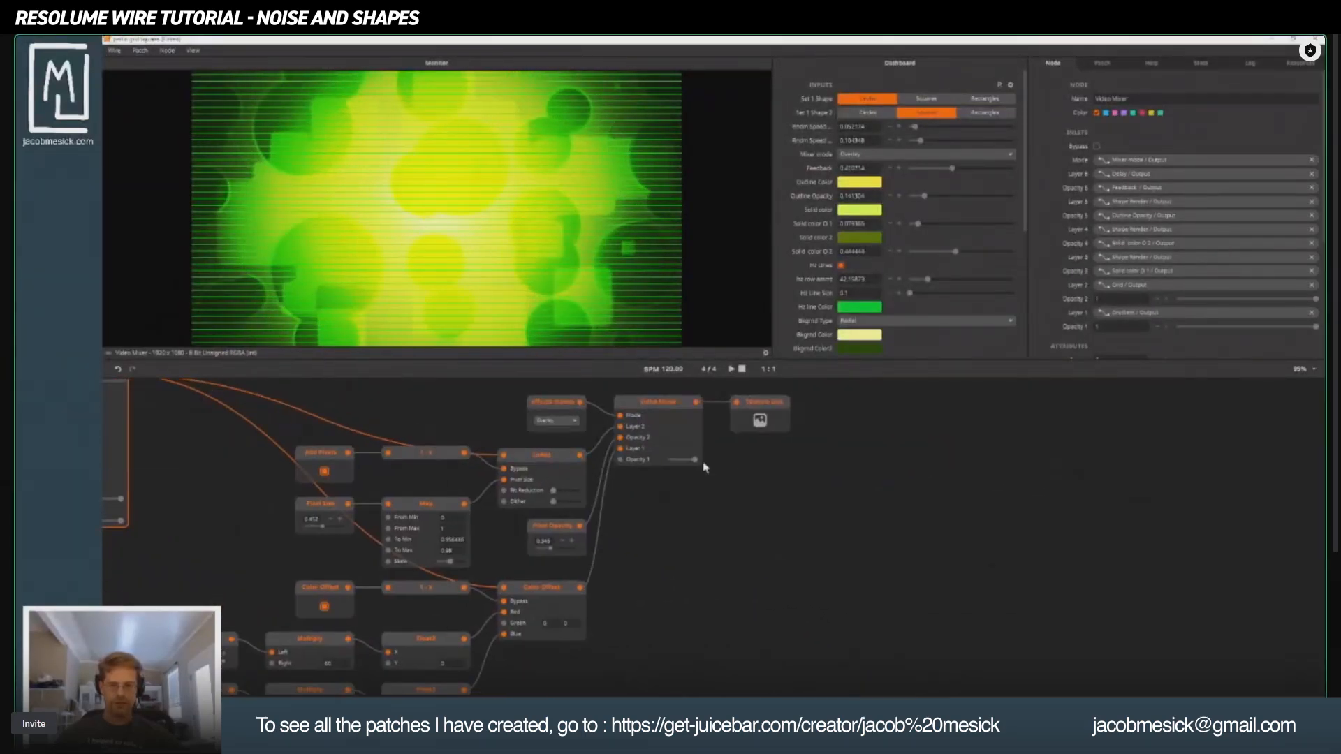
pyautogui.moveTo(611, 388); pyautogui.dragTo(544, 513)
pyautogui.click(585, 541)
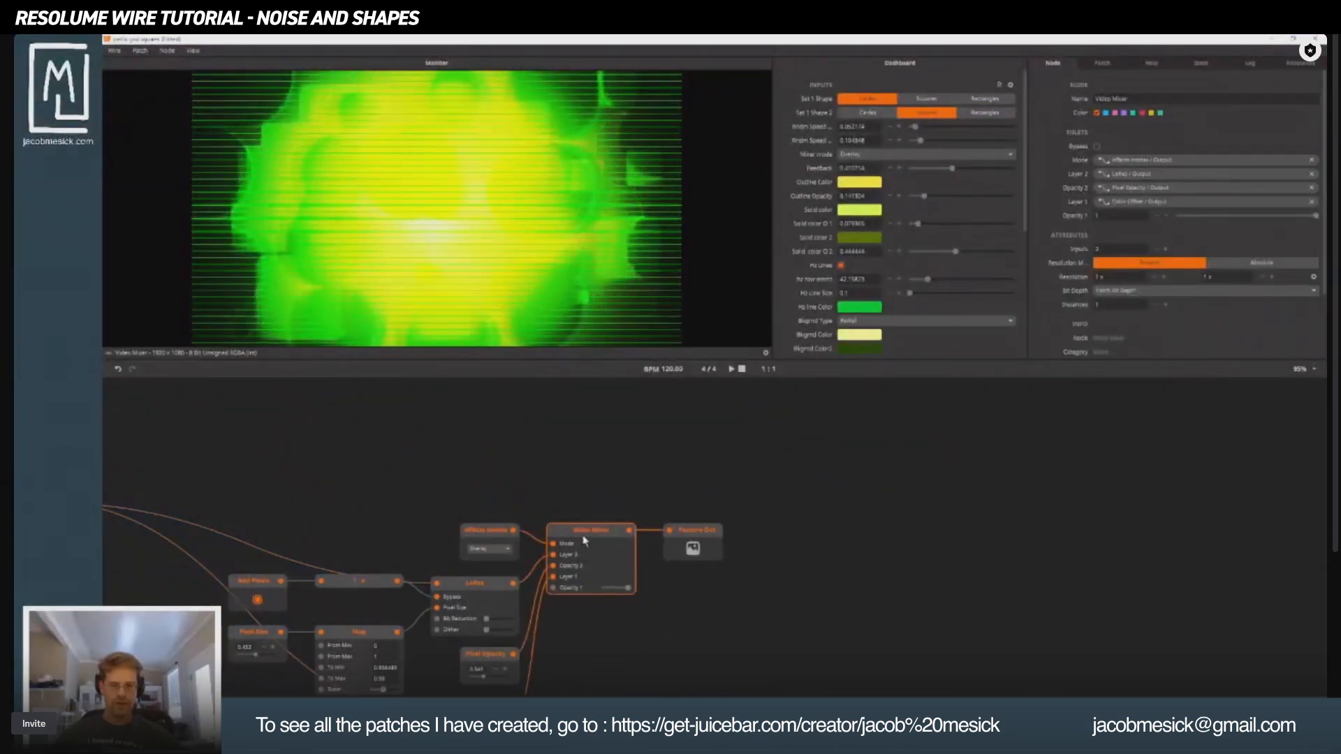
# Turn off the horizontal lines and set the effects modes blend to Darken.
pyautogui.scroll(-3, 859, 165)
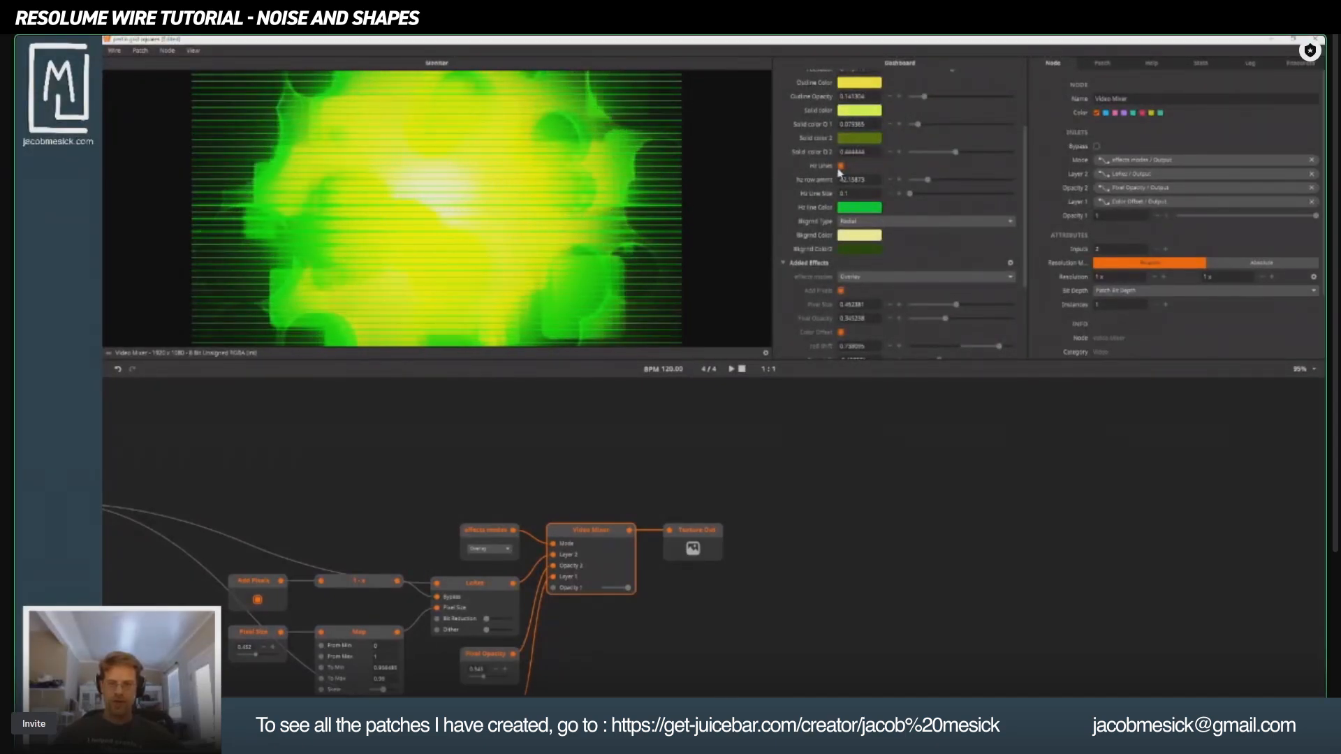
pyautogui.click(841, 167)
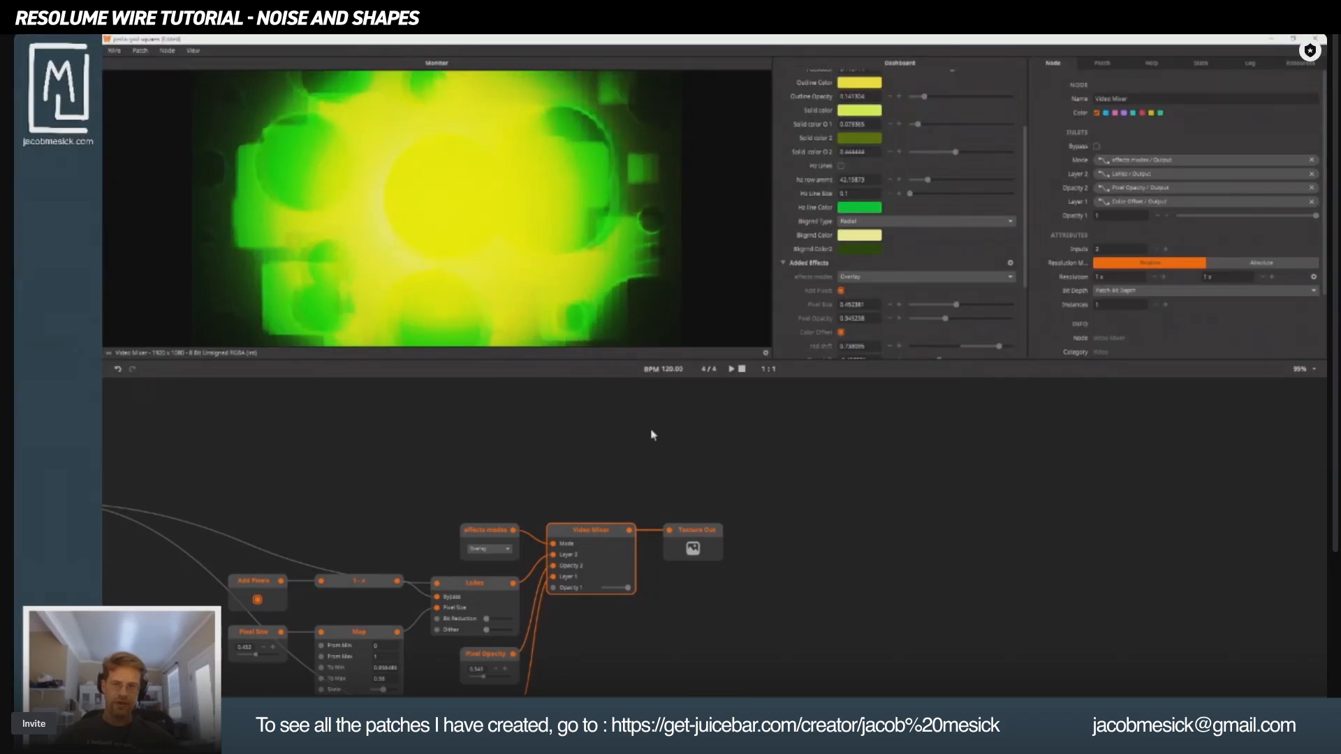
pyautogui.click(889, 279)
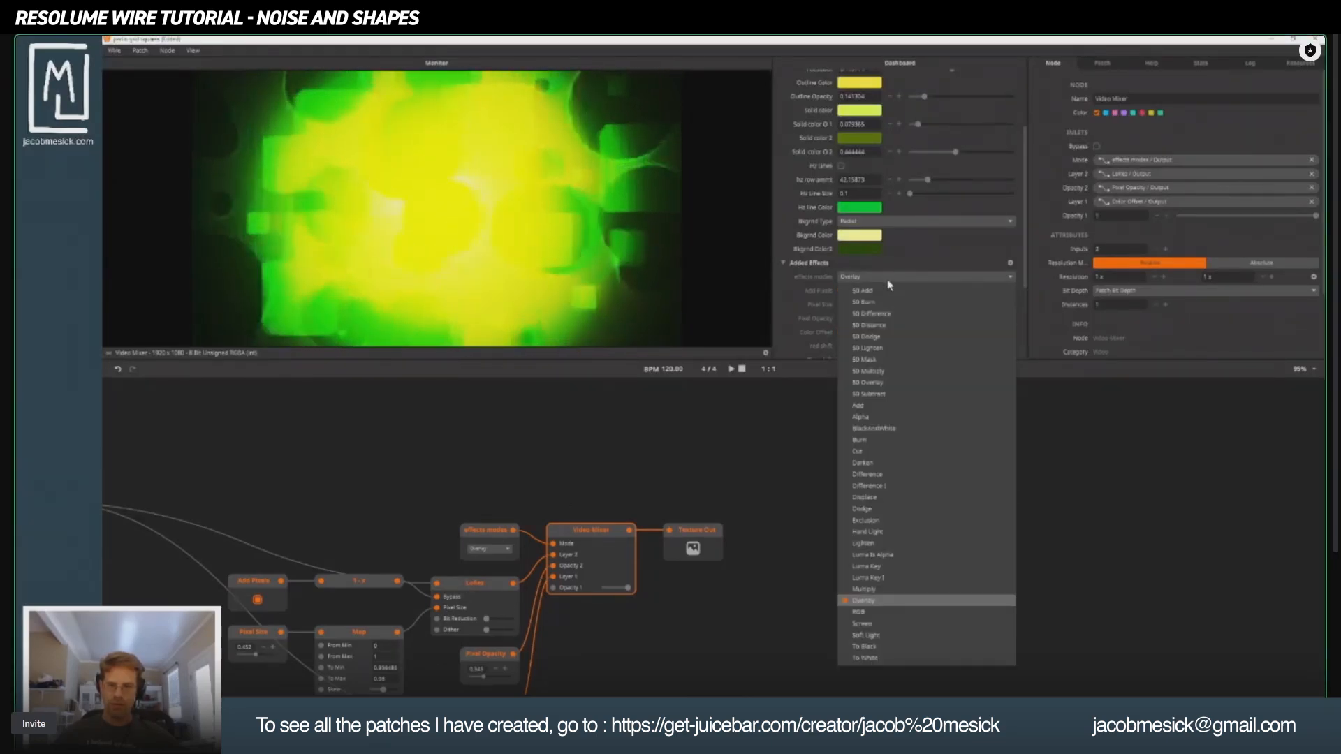
pyautogui.click(863, 463)
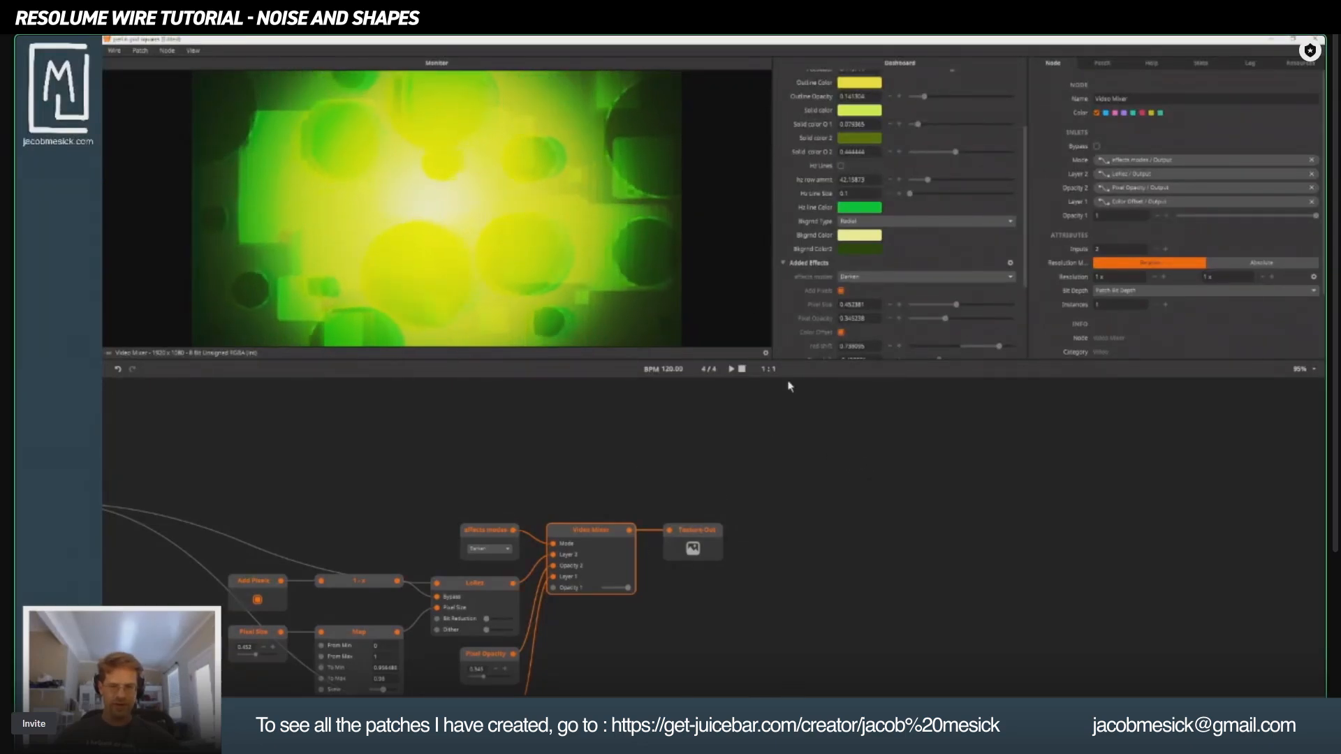
# Switch Add Pixels off and back on, and set the effects modes blend to Difference.
pyautogui.click(842, 292)
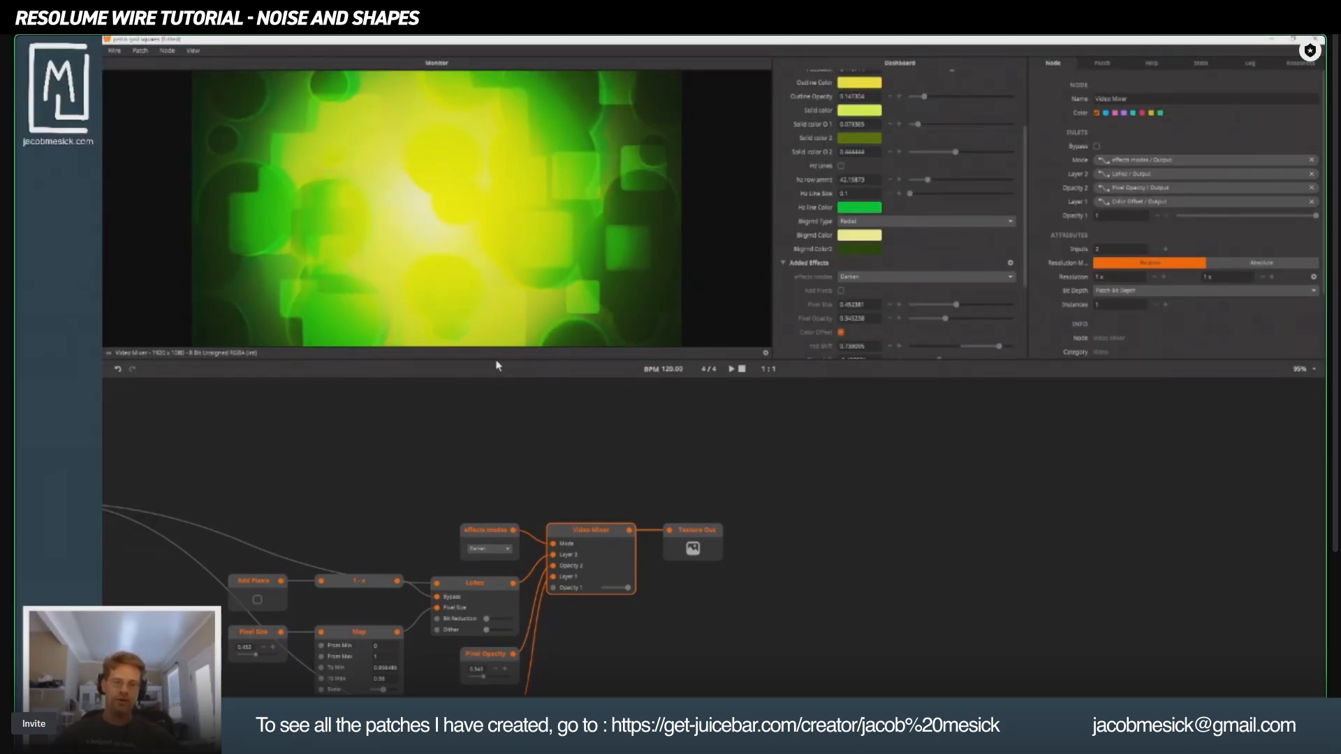
pyautogui.click(842, 292)
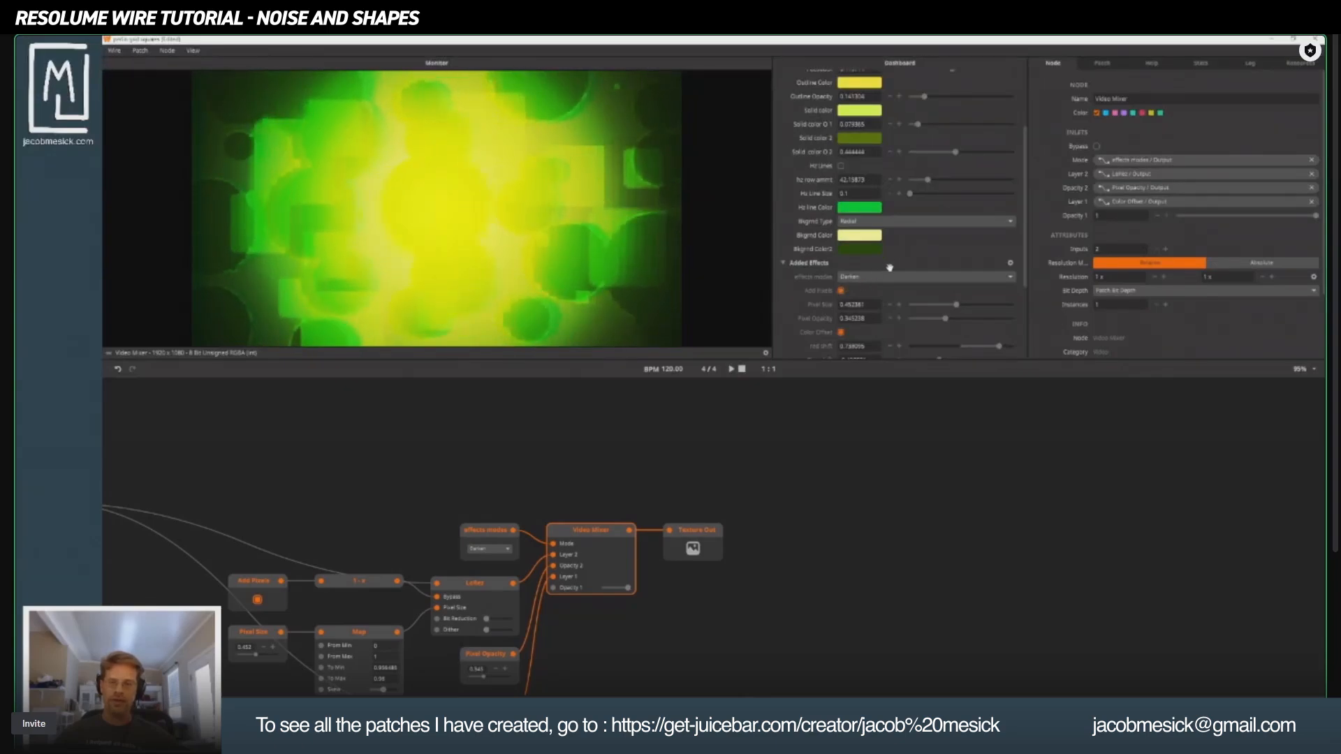
pyautogui.click(858, 277)
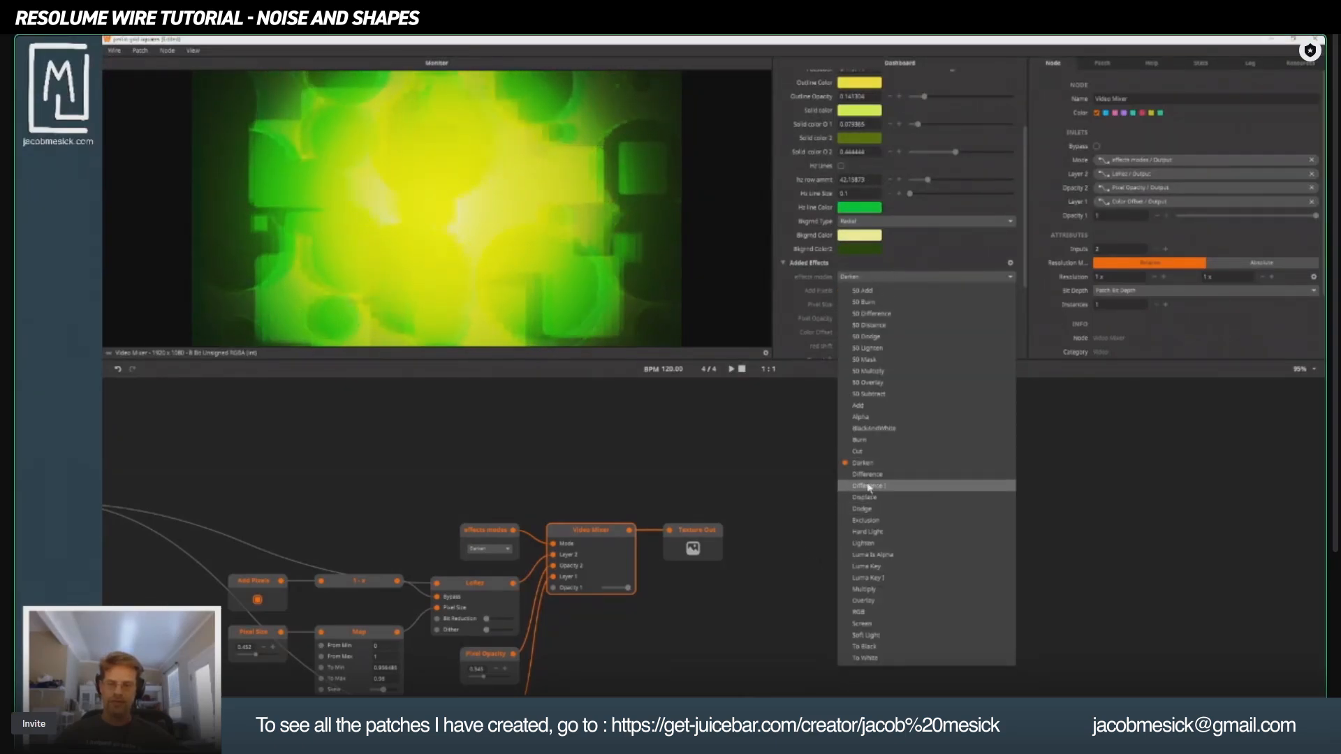
pyautogui.click(867, 474)
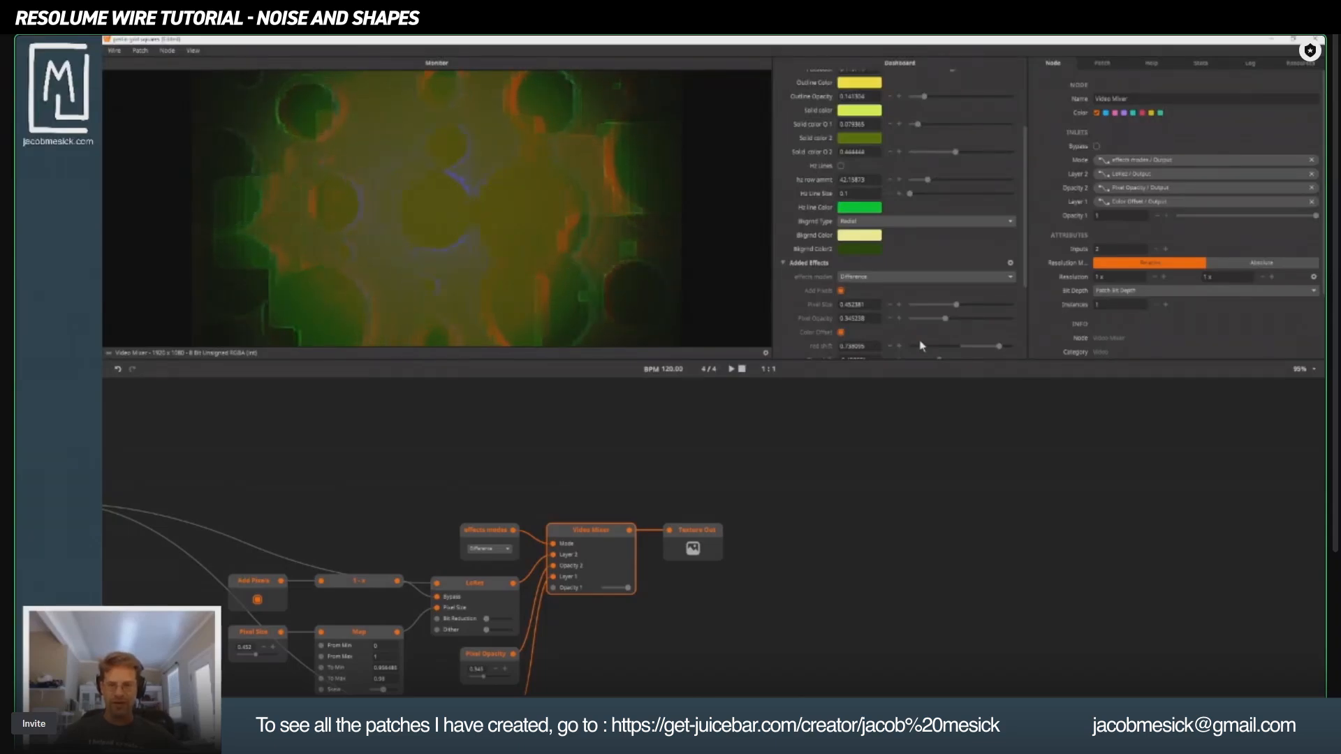
# Set the blend mode of the effects modes node feeding the final Video Mixer to Displace.
pyautogui.scroll(-3, 868, 304)
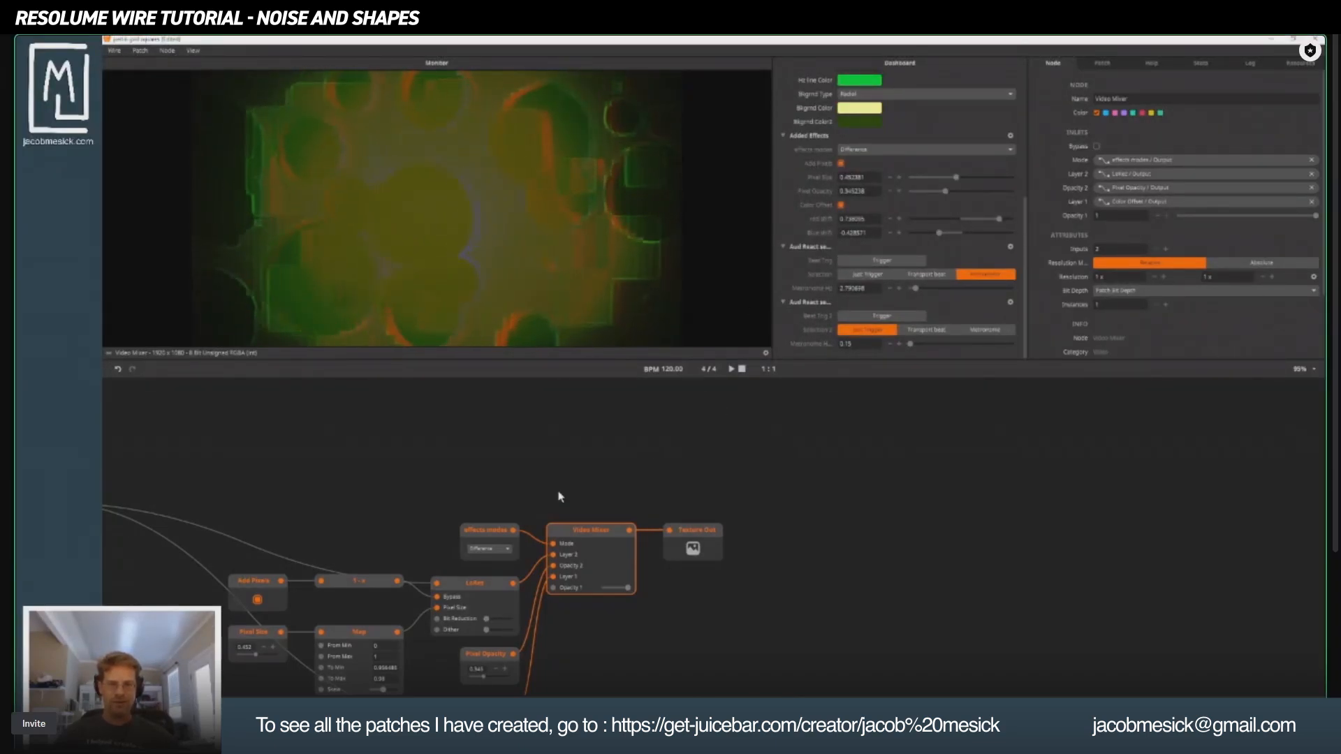
pyautogui.click(492, 549)
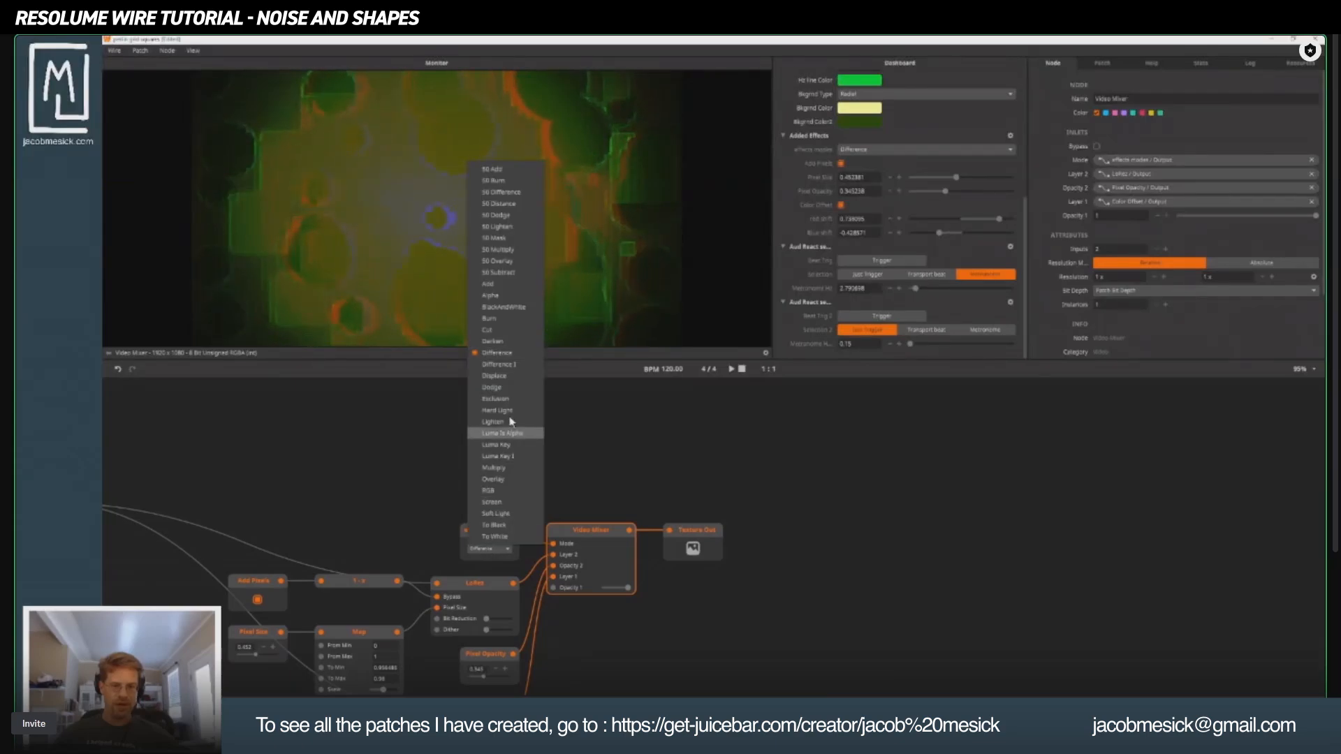
pyautogui.click(508, 378)
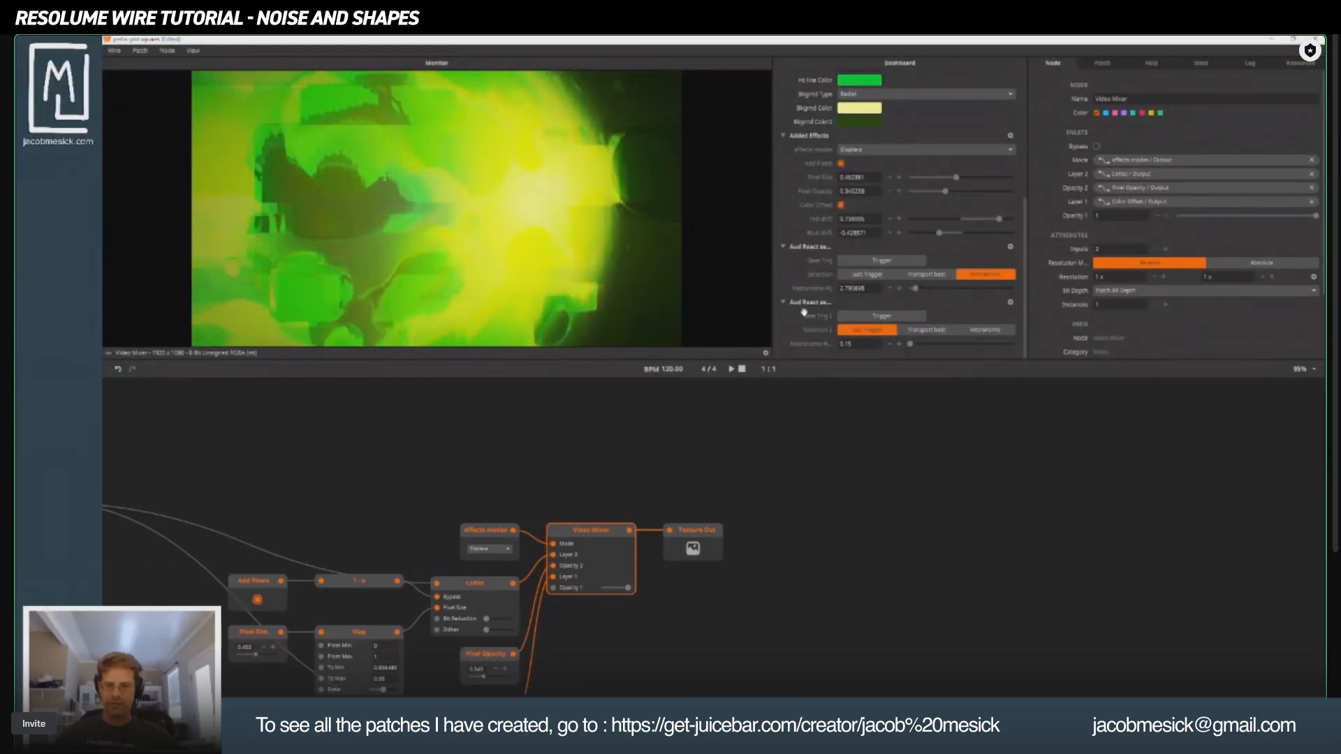
# Raise the pixel opacity to about 0.54 and the pixel size to 1 in the added effects.
pyautogui.scroll(2, 803, 310)
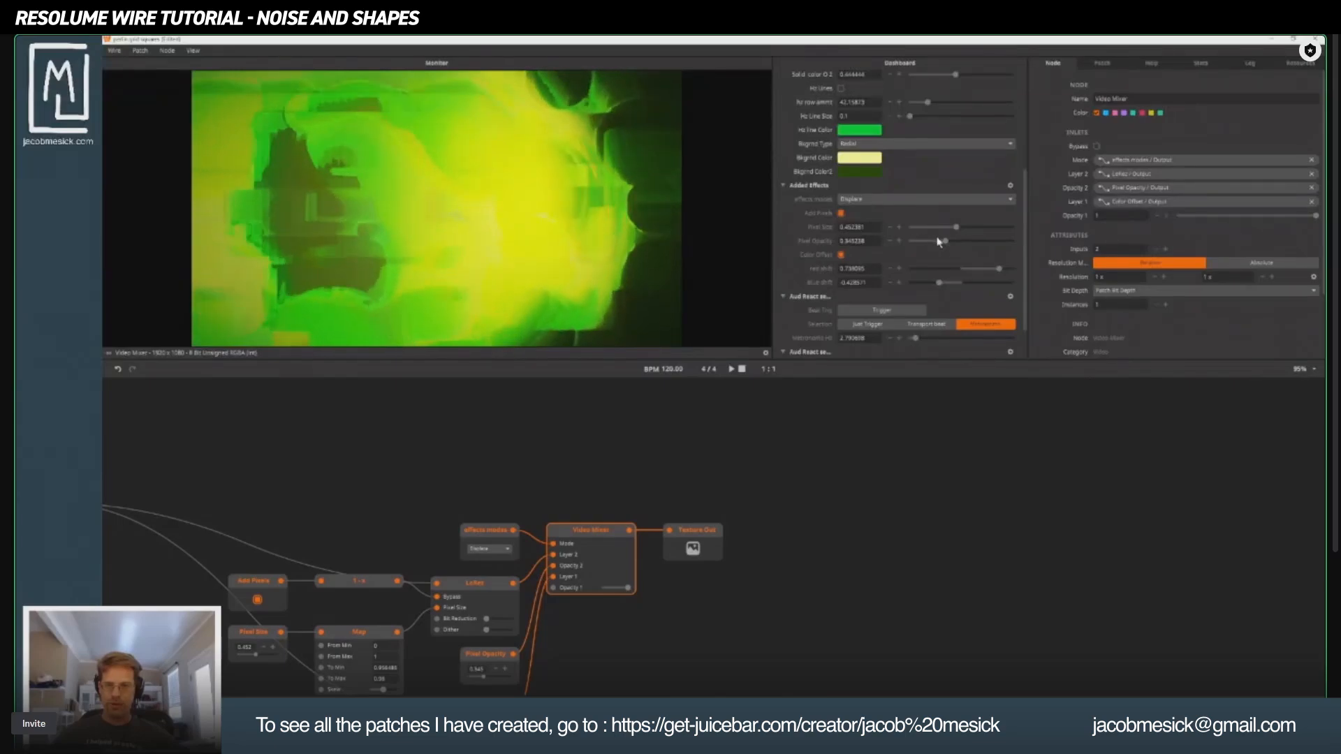
pyautogui.moveTo(945, 241)
pyautogui.mouseDown()
pyautogui.moveTo(994, 243)
pyautogui.moveTo(965, 240)
pyautogui.mouseUp()
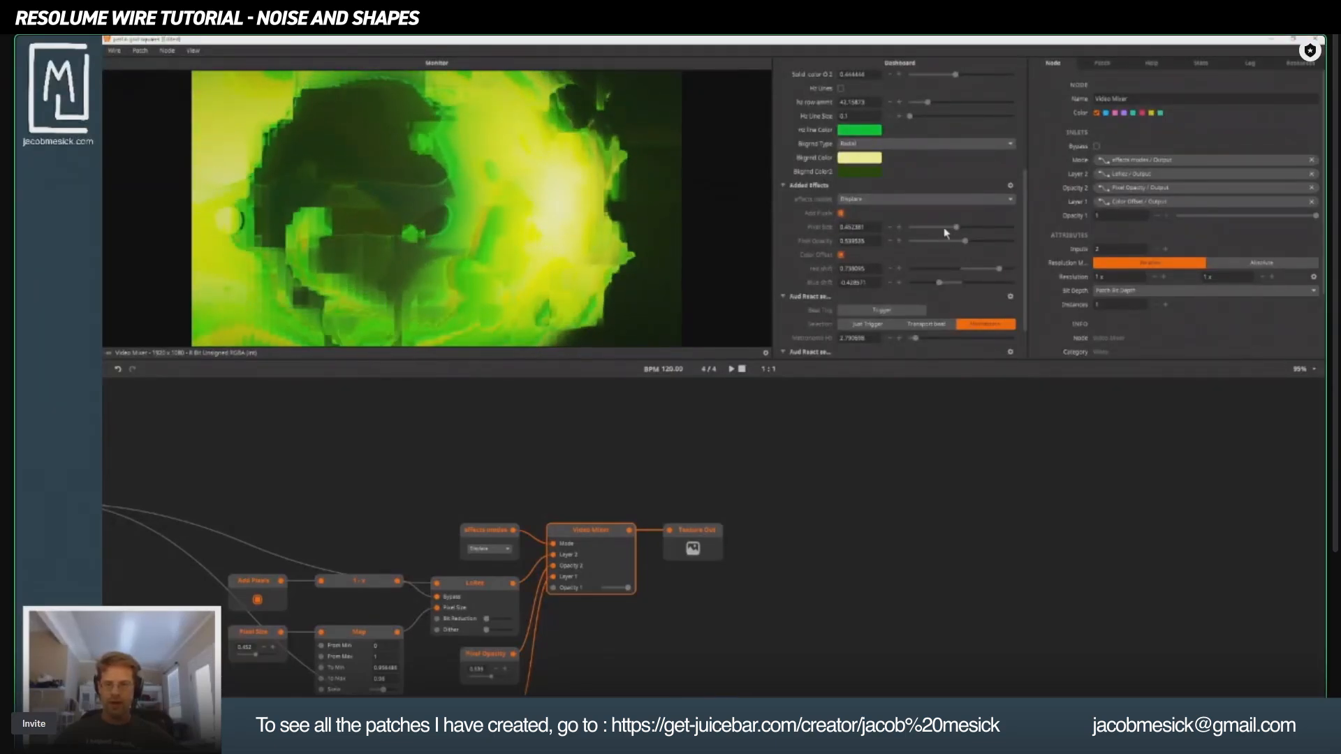
pyautogui.moveTo(957, 227); pyautogui.dragTo(1051, 224)
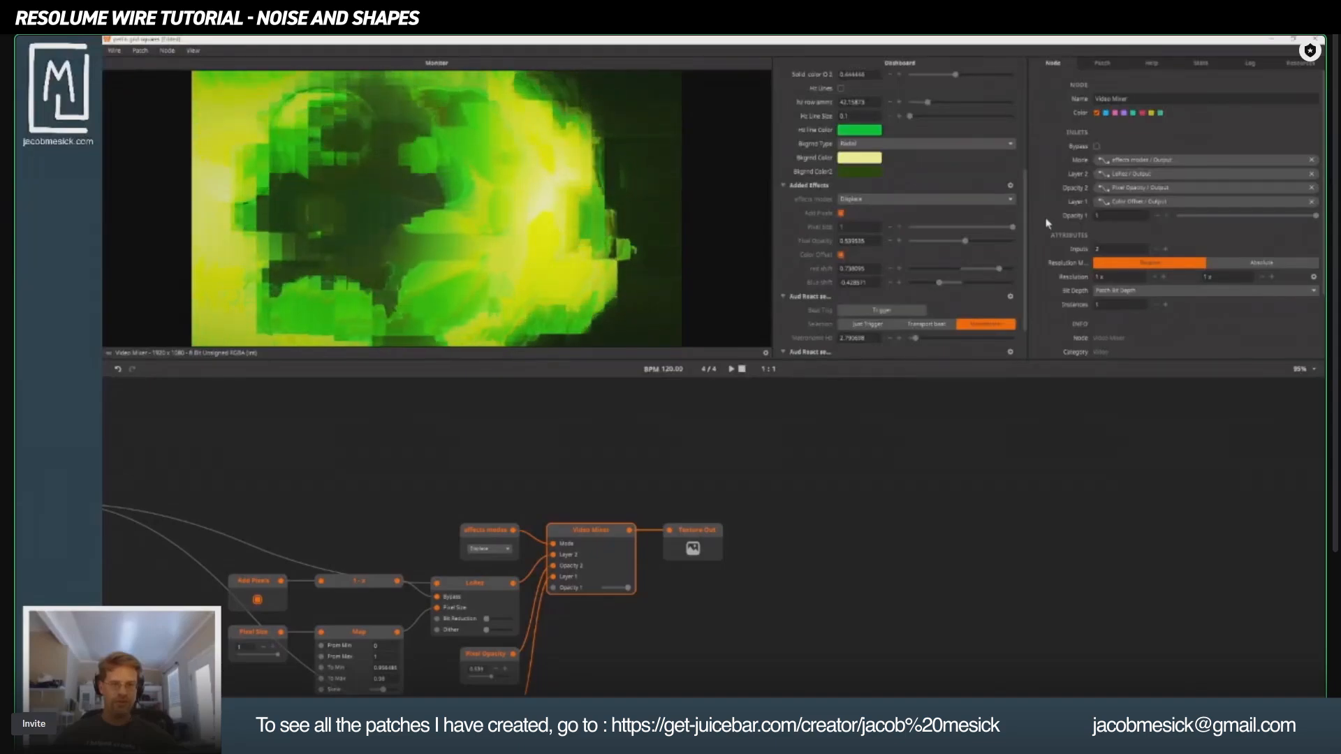
# Try the Difference and 50 Multiply blends for the effects modes, and settle on Alpha.
pyautogui.click(866, 199)
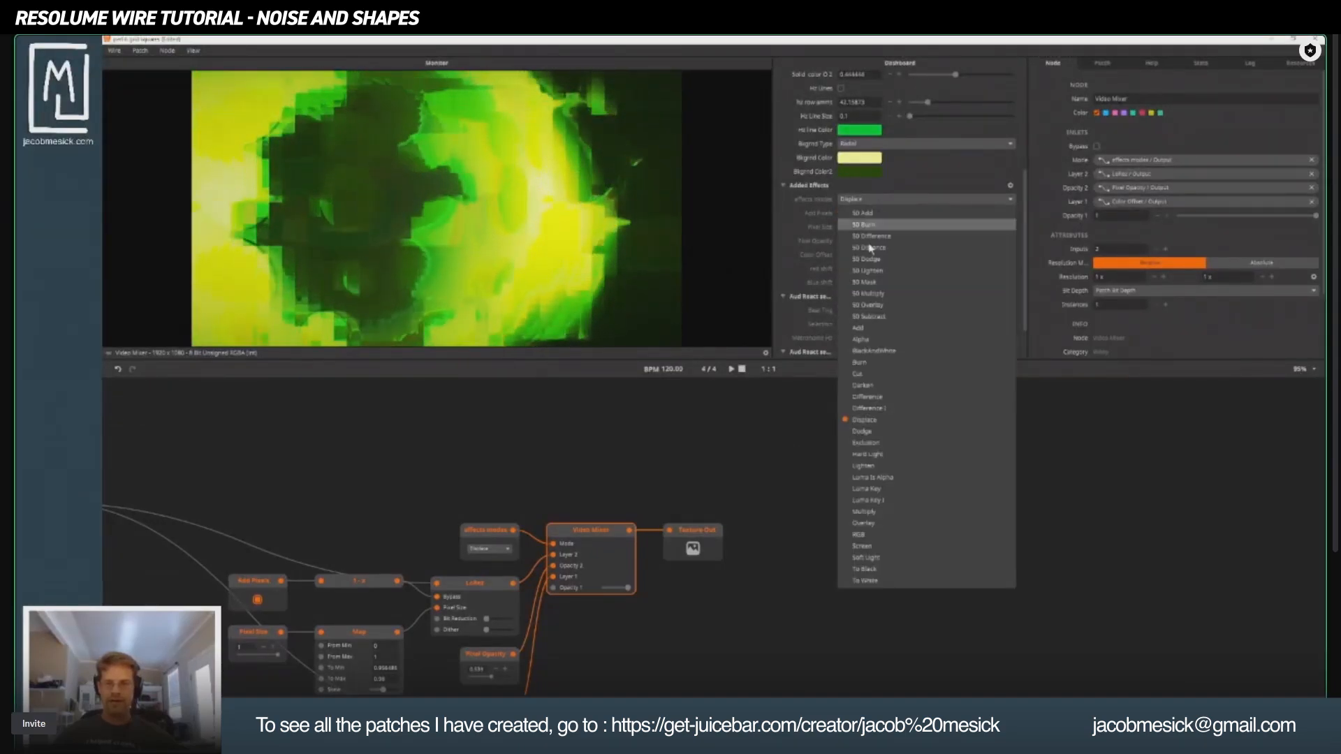
pyautogui.click(867, 408)
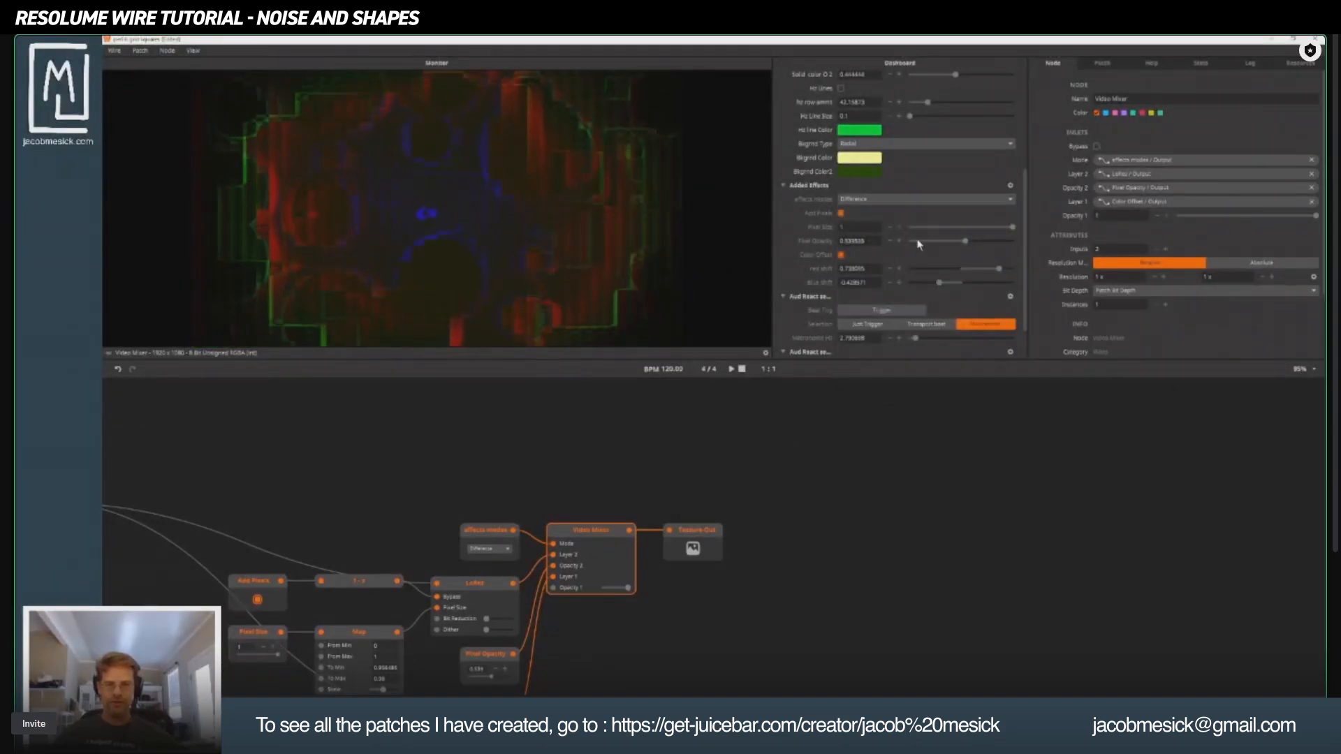
pyautogui.click(915, 201)
pyautogui.click(892, 295)
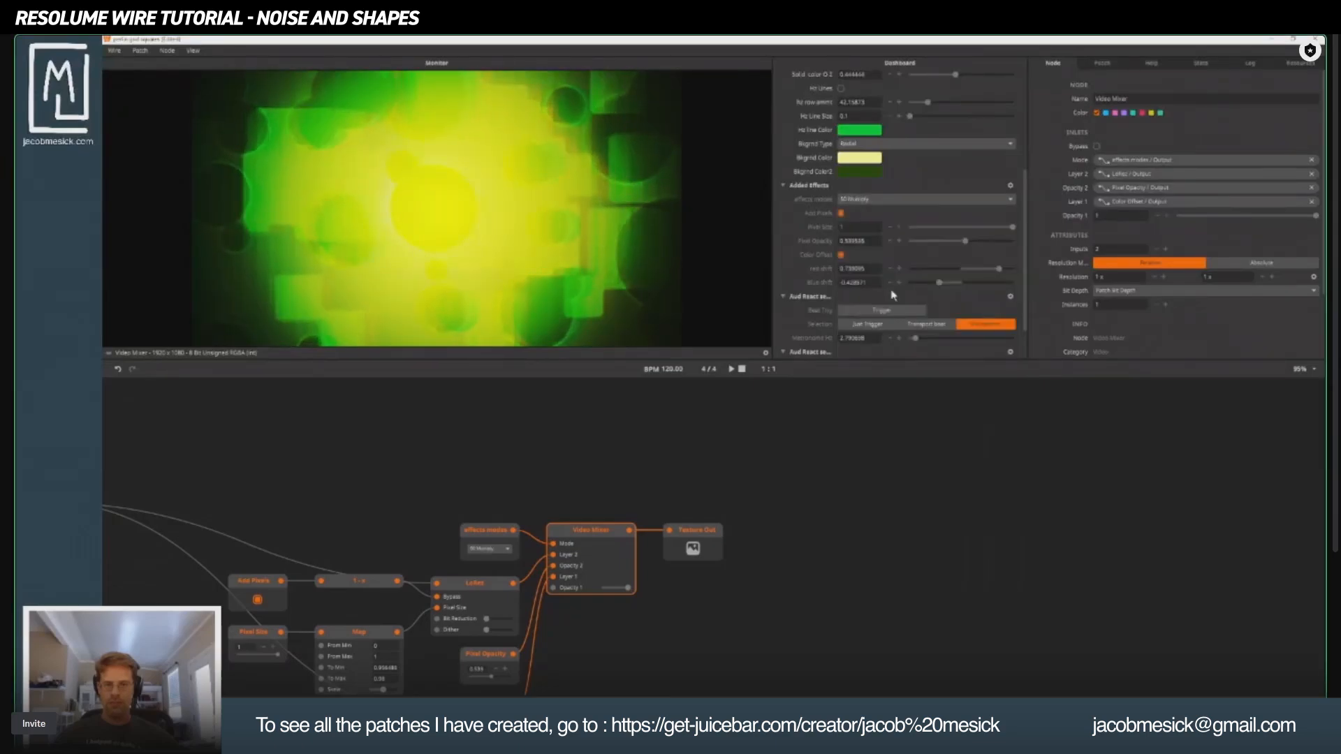
pyautogui.click(891, 202)
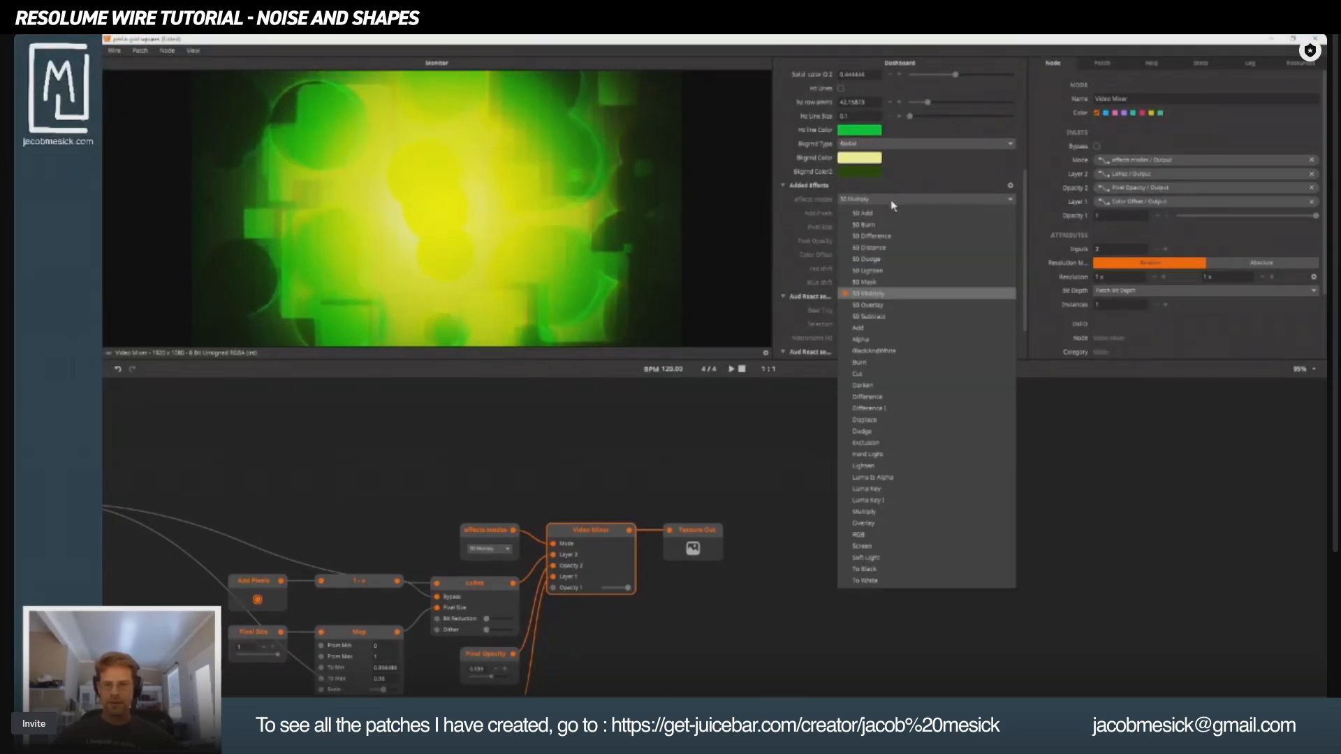
pyautogui.click(877, 339)
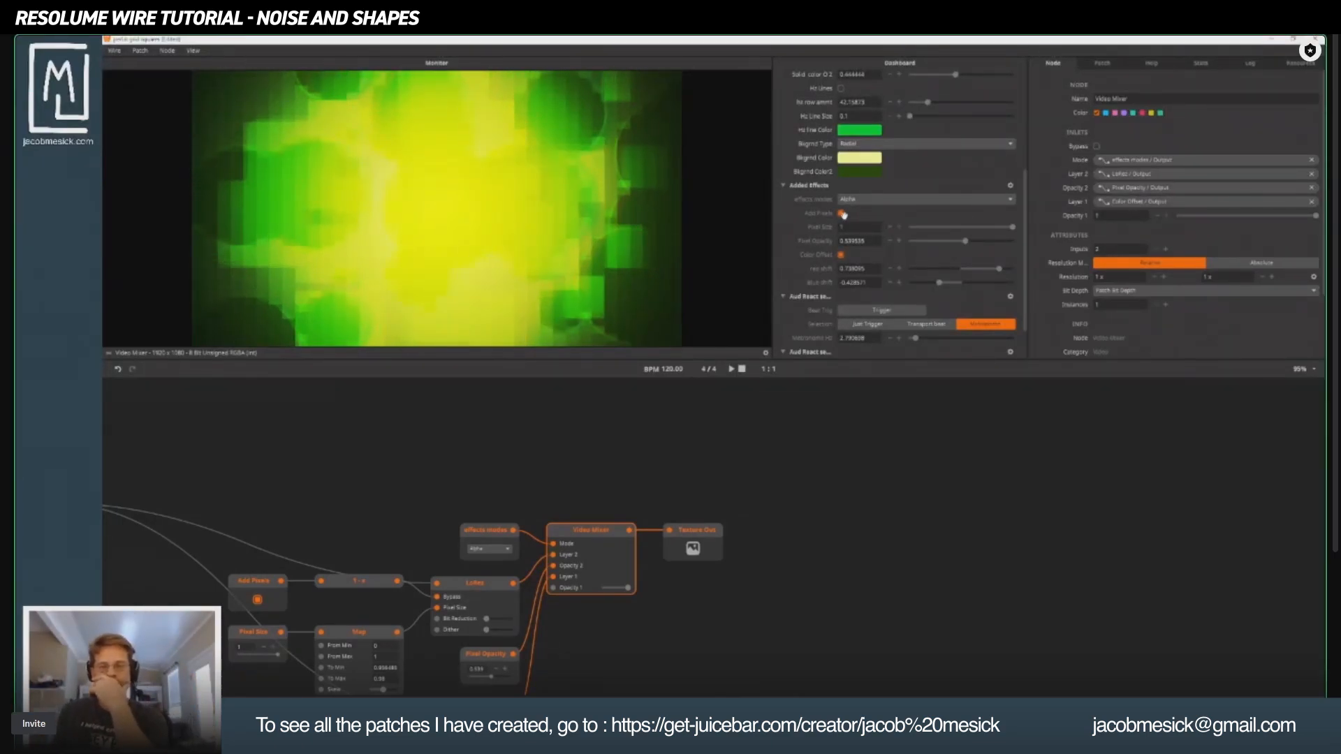
# Turn off Add Pixels and set the color offset's red shift to about -0.47 and blue shift to about -0.72.
pyautogui.click(838, 214)
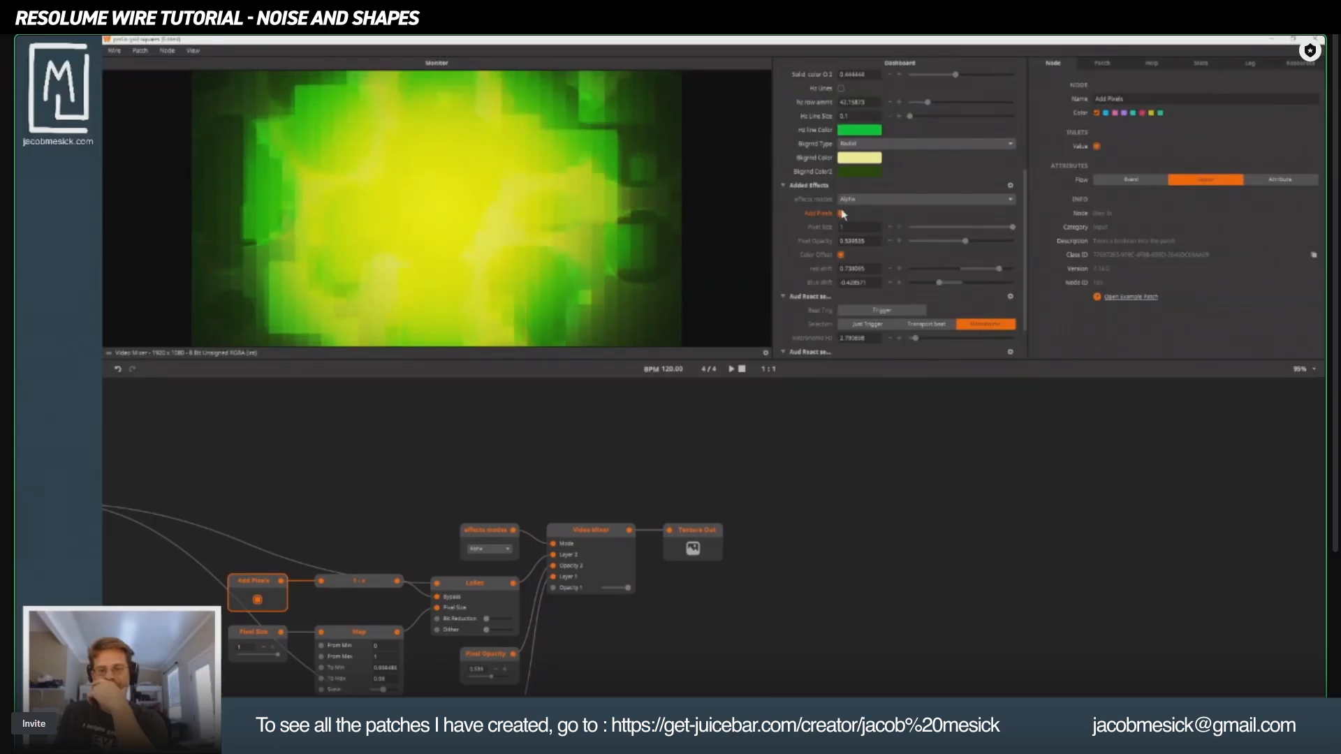
pyautogui.click(841, 214)
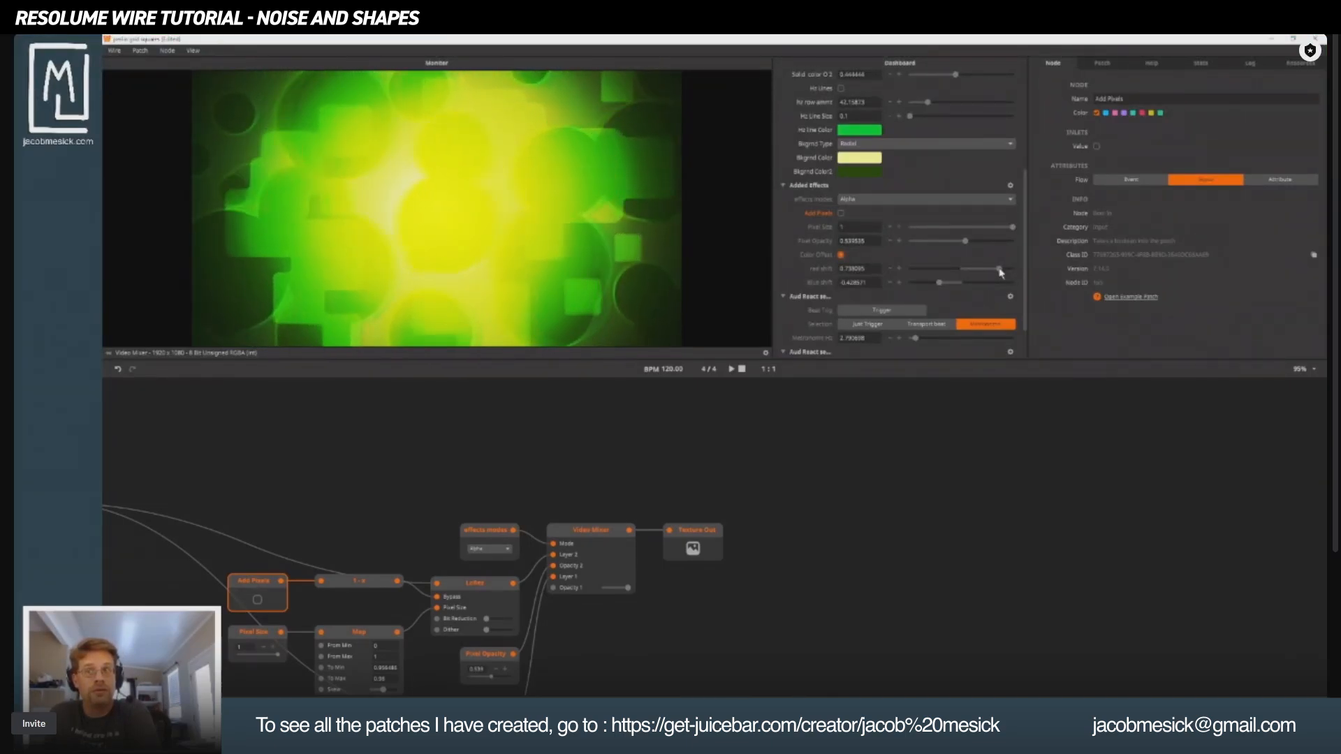
pyautogui.moveTo(979, 278); pyautogui.dragTo(943, 282)
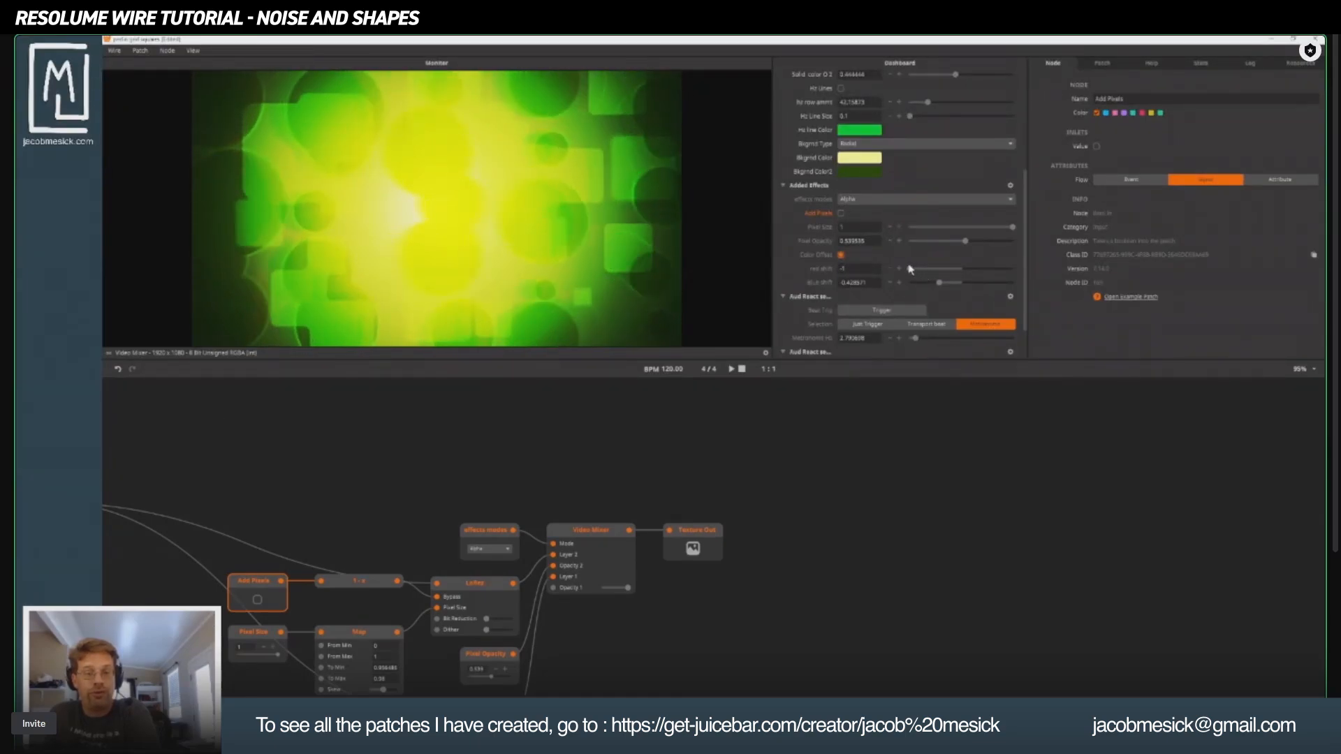
pyautogui.moveTo(910, 269); pyautogui.dragTo(956, 293)
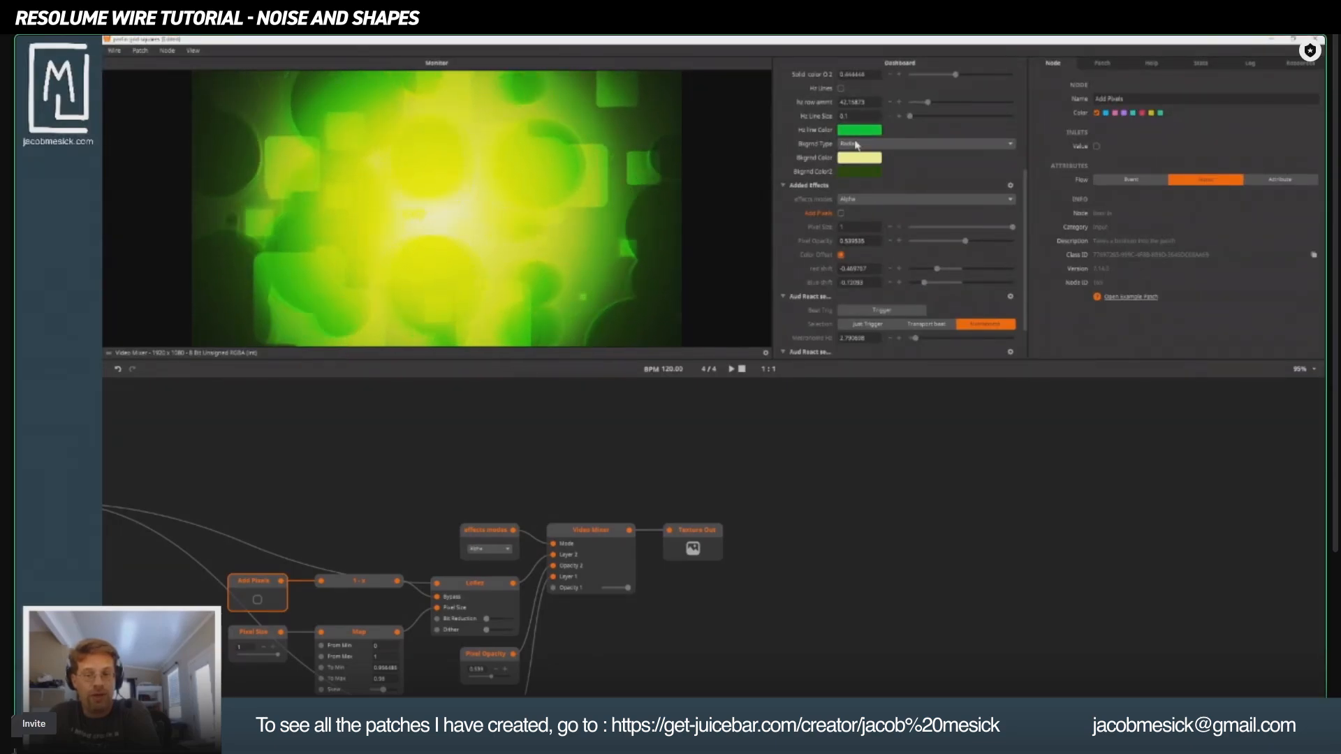
# Set the outline color, solid color and solid color 2 to white.
pyautogui.scroll(5, 854, 154)
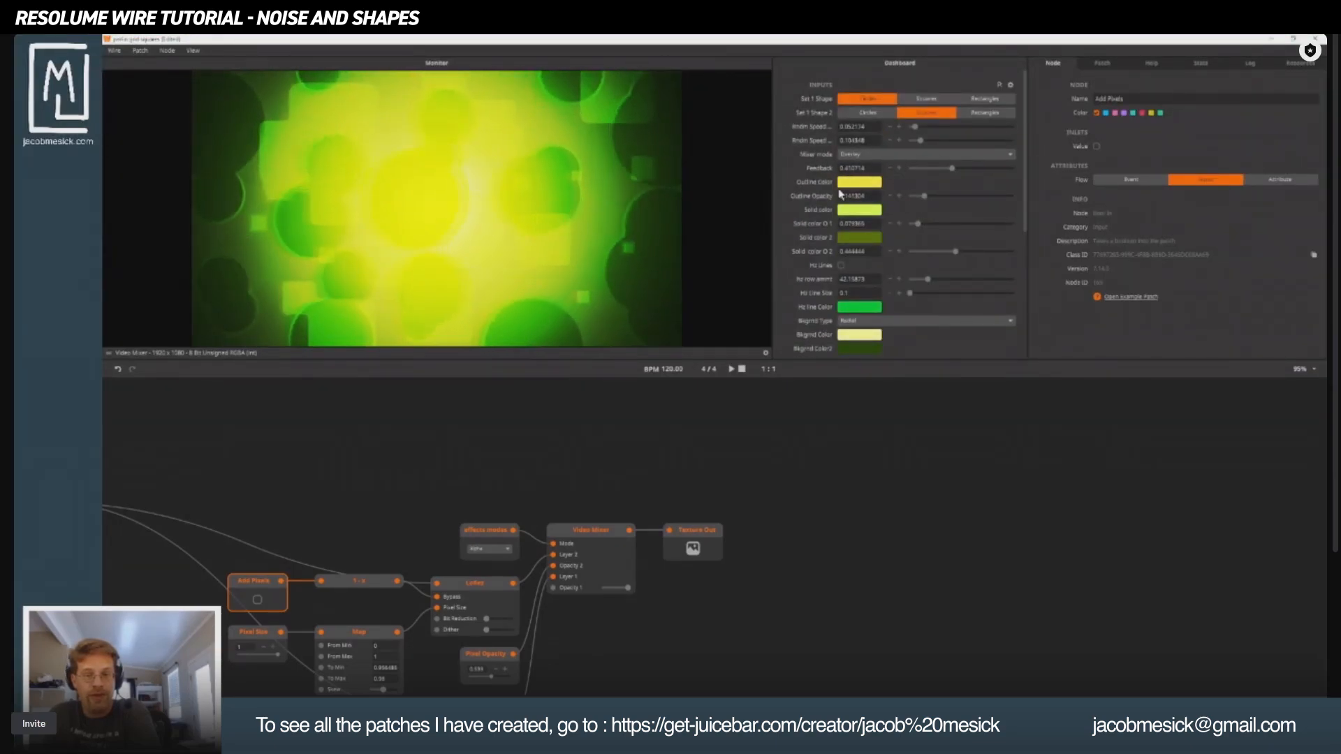
pyautogui.click(860, 181)
pyautogui.click(944, 226)
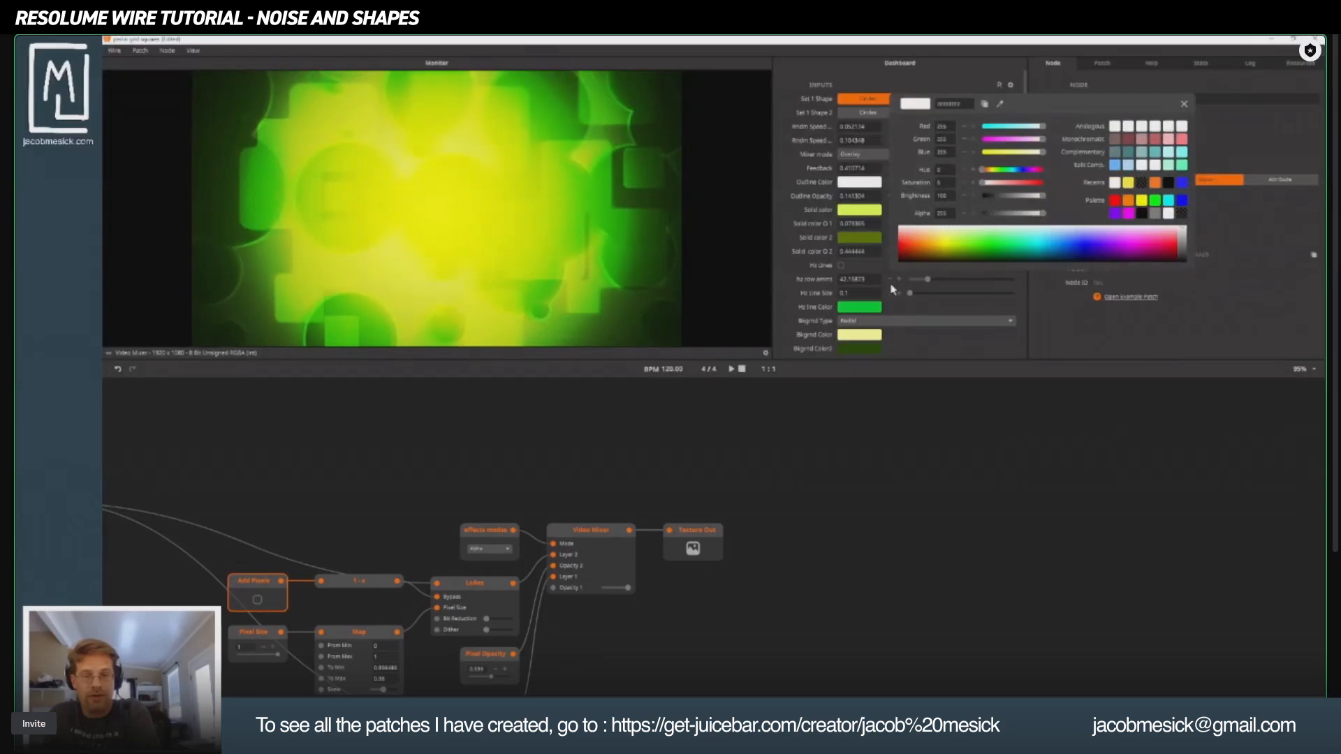
pyautogui.click(859, 209)
pyautogui.click(935, 255)
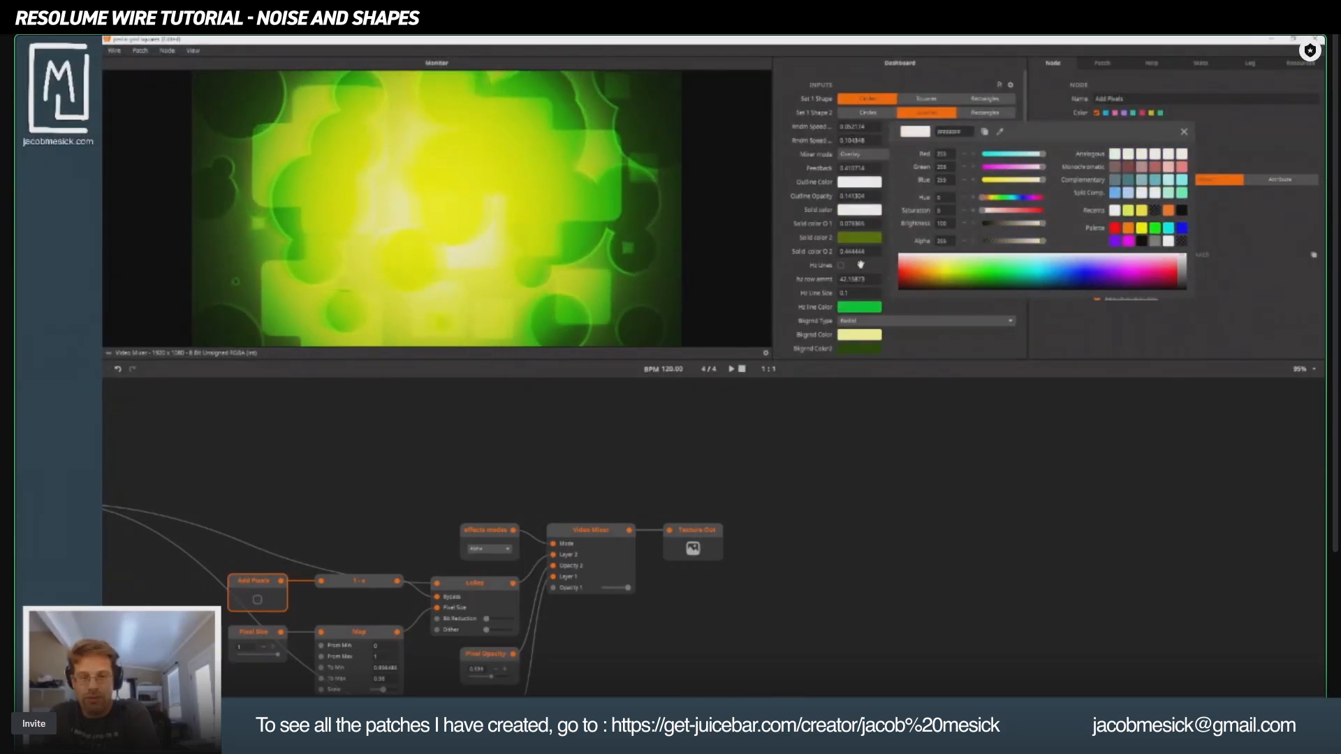
pyautogui.click(852, 246)
pyautogui.click(935, 284)
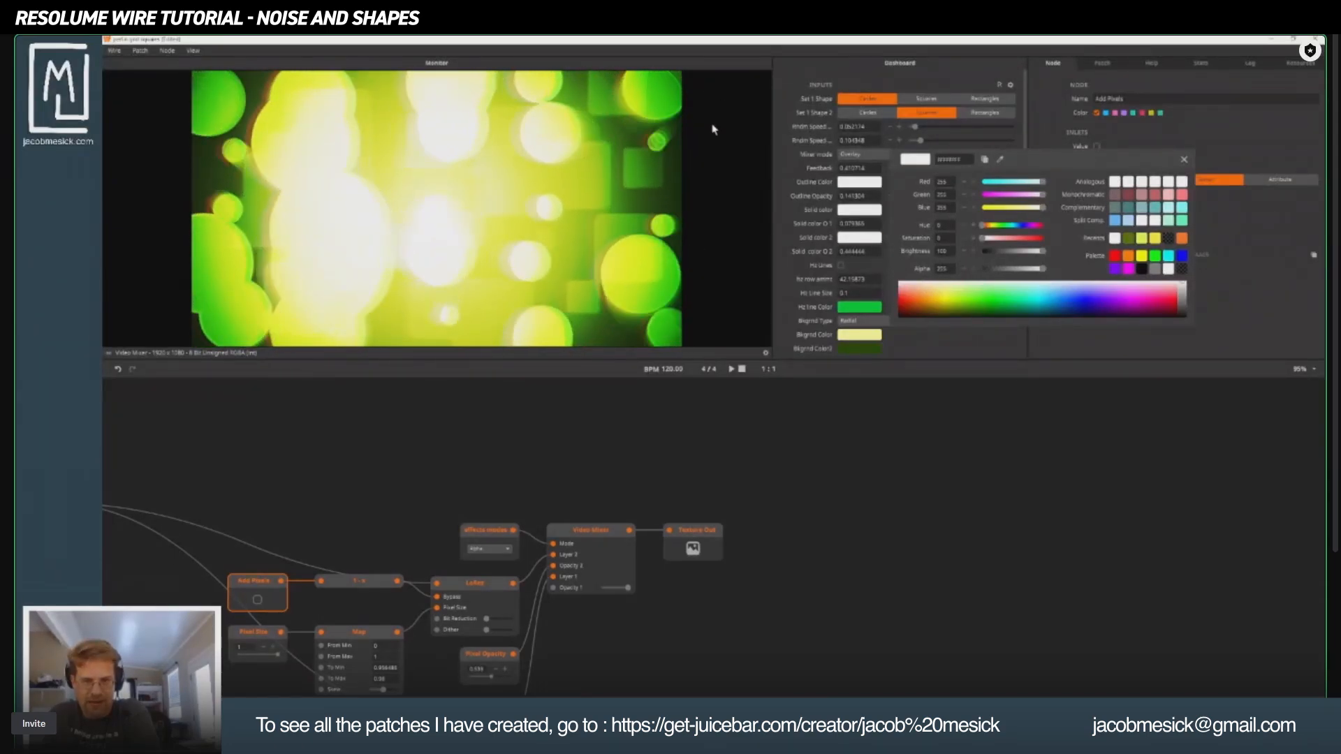
pyautogui.click(861, 528)
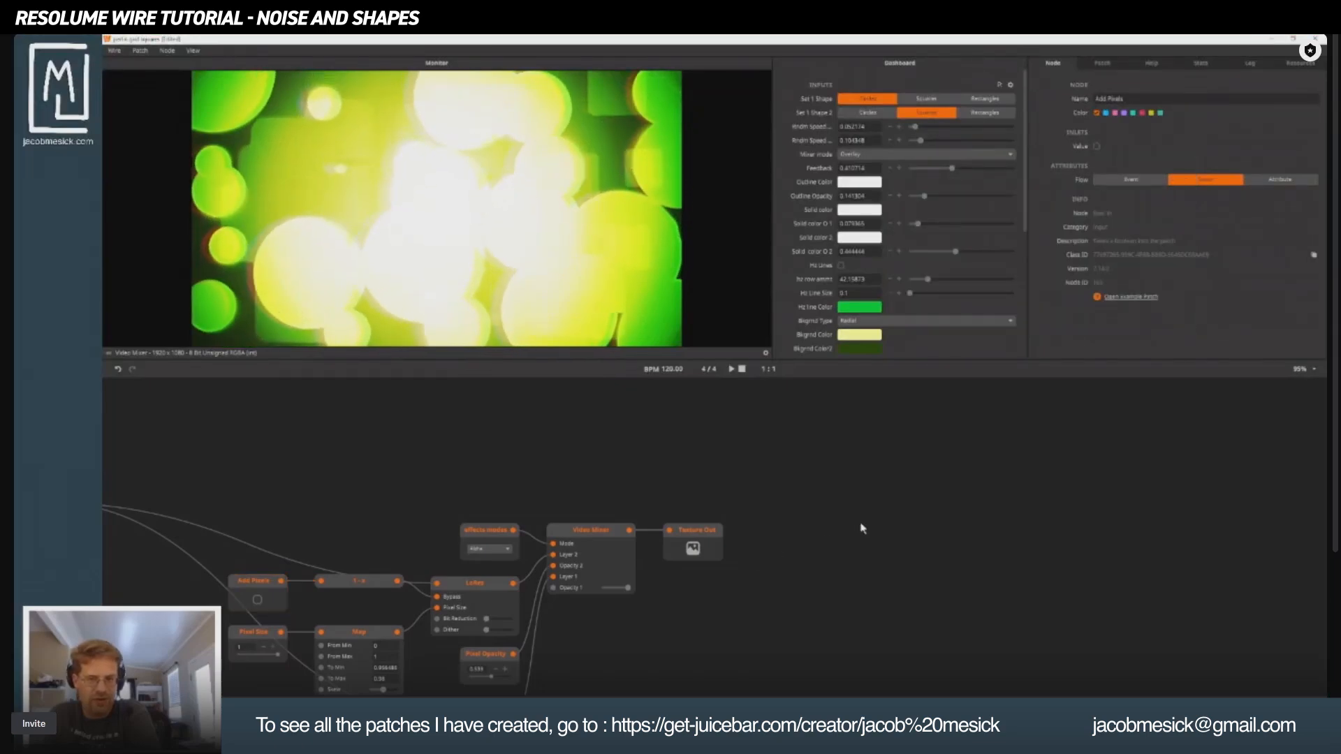
# Preview the Color Offset node's output, and set the red shift to 1 and the blue shift to about 0.3.
pyautogui.scroll(-8, 900, 346)
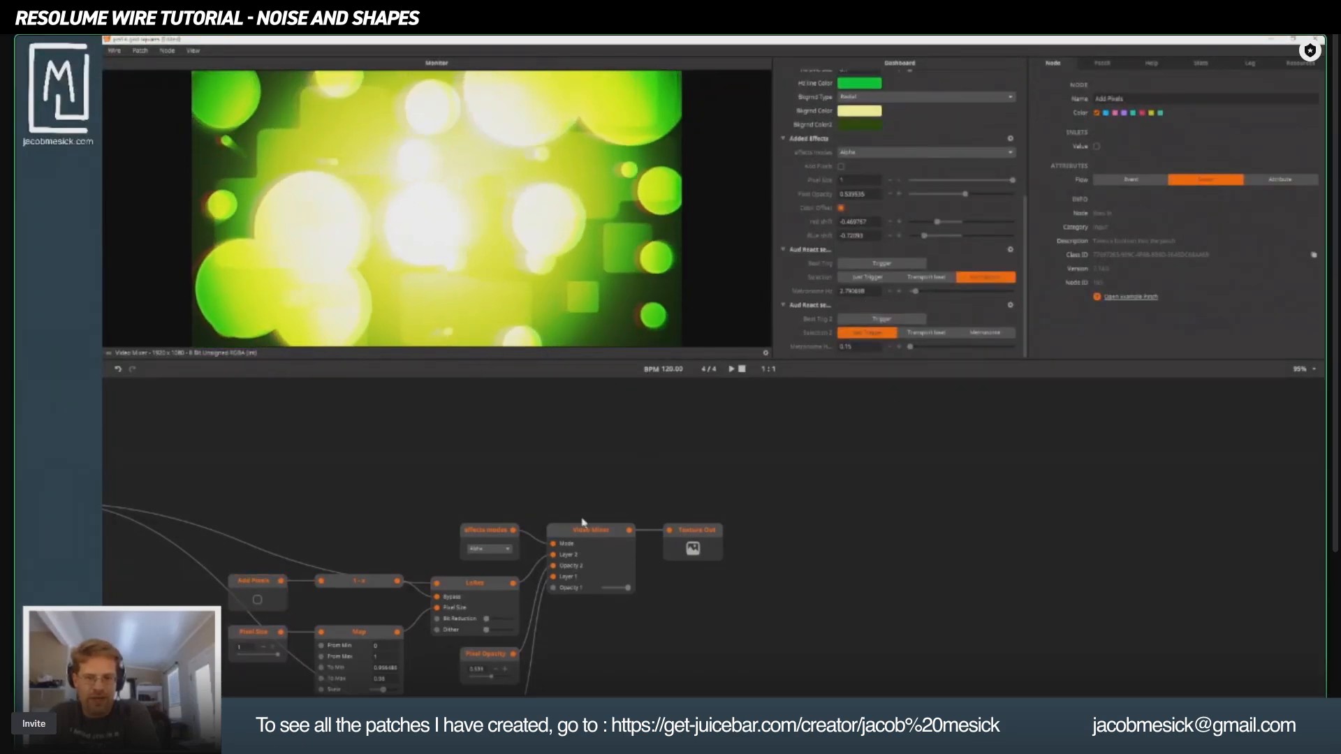
pyautogui.scroll(-6, 527, 554)
pyautogui.click(547, 545)
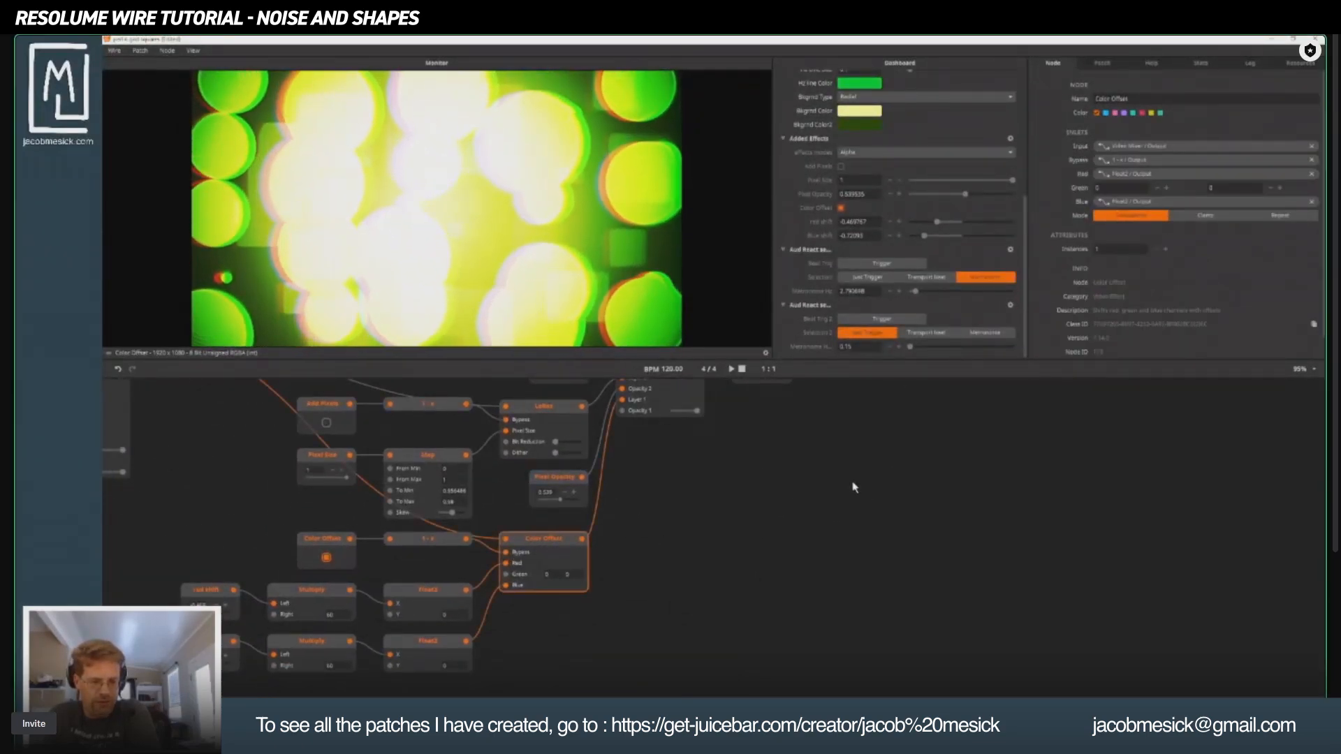
pyautogui.scroll(3, 855, 489)
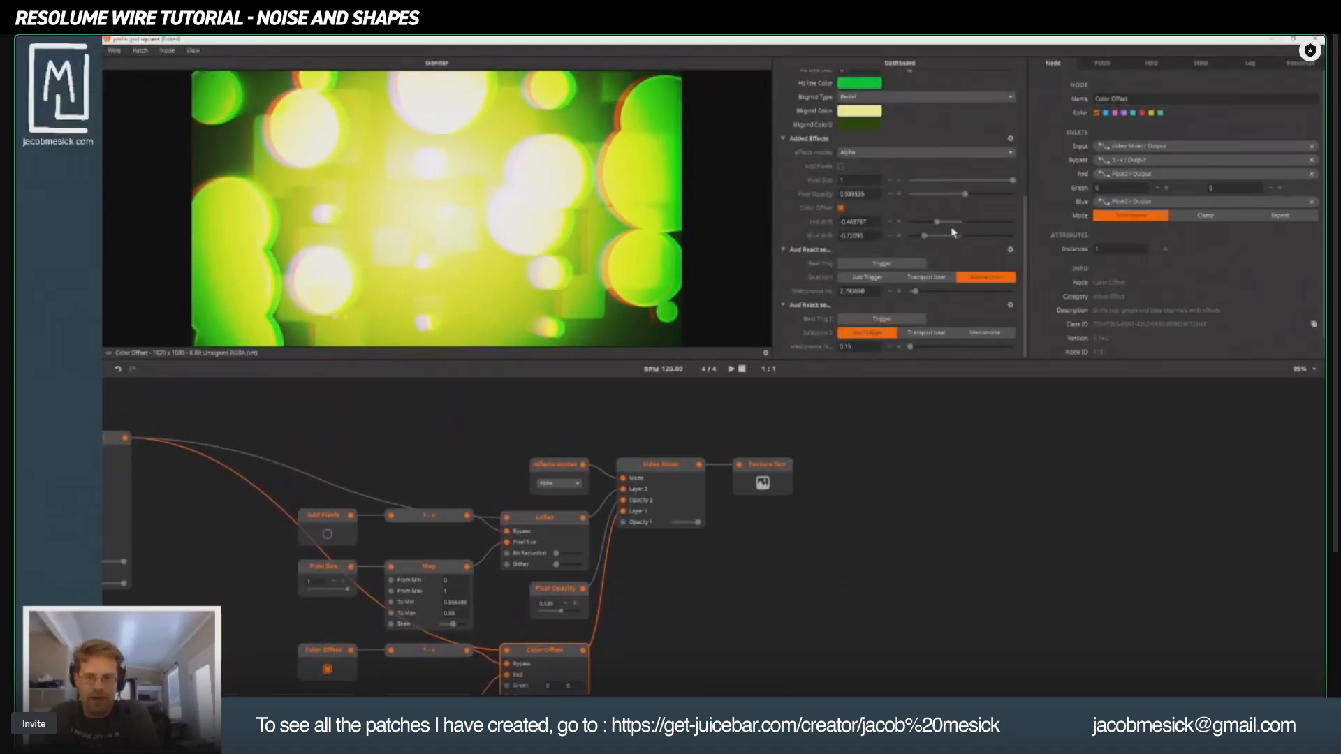
pyautogui.moveTo(936, 222); pyautogui.dragTo(978, 238)
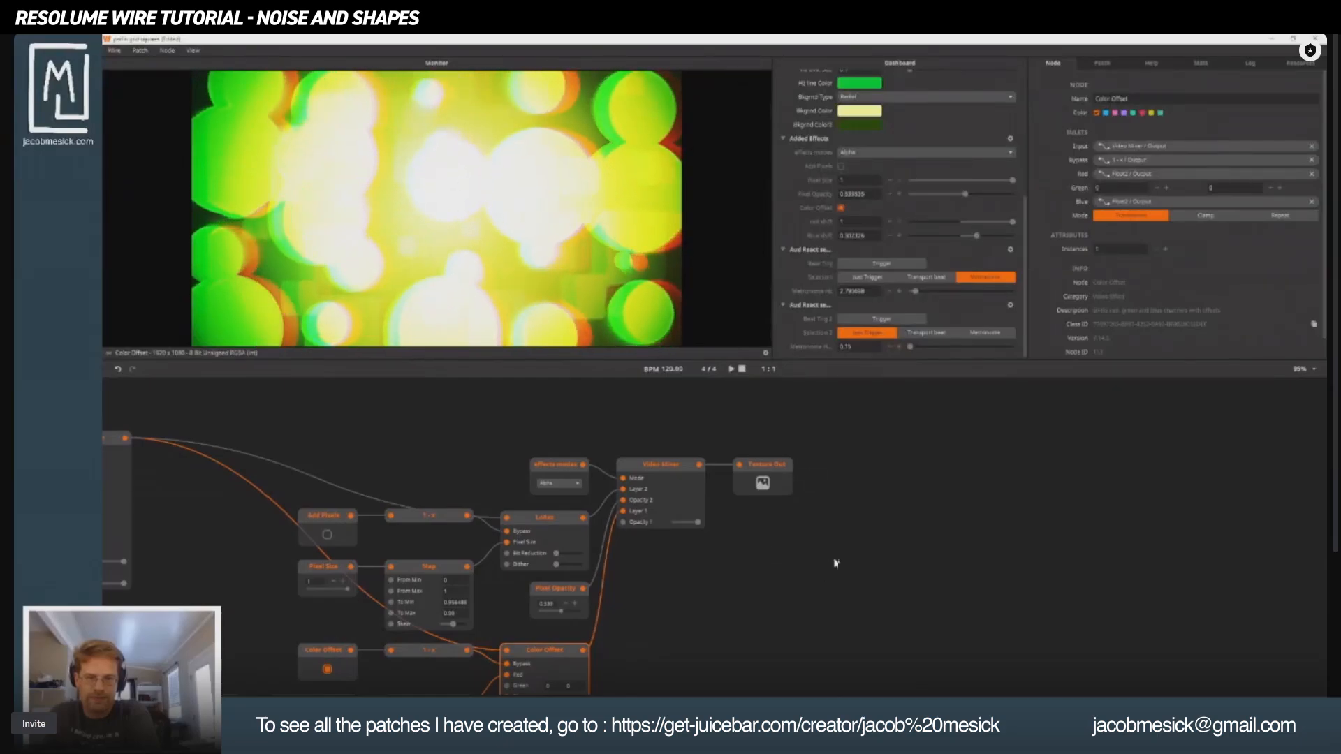
# Review the whole patch from the noise and shape chains through the color and layer nodes to the effects and Texture Out.
pyautogui.moveTo(836, 563); pyautogui.dragTo(1034, 487)
pyautogui.scroll(-5, 742, 535)
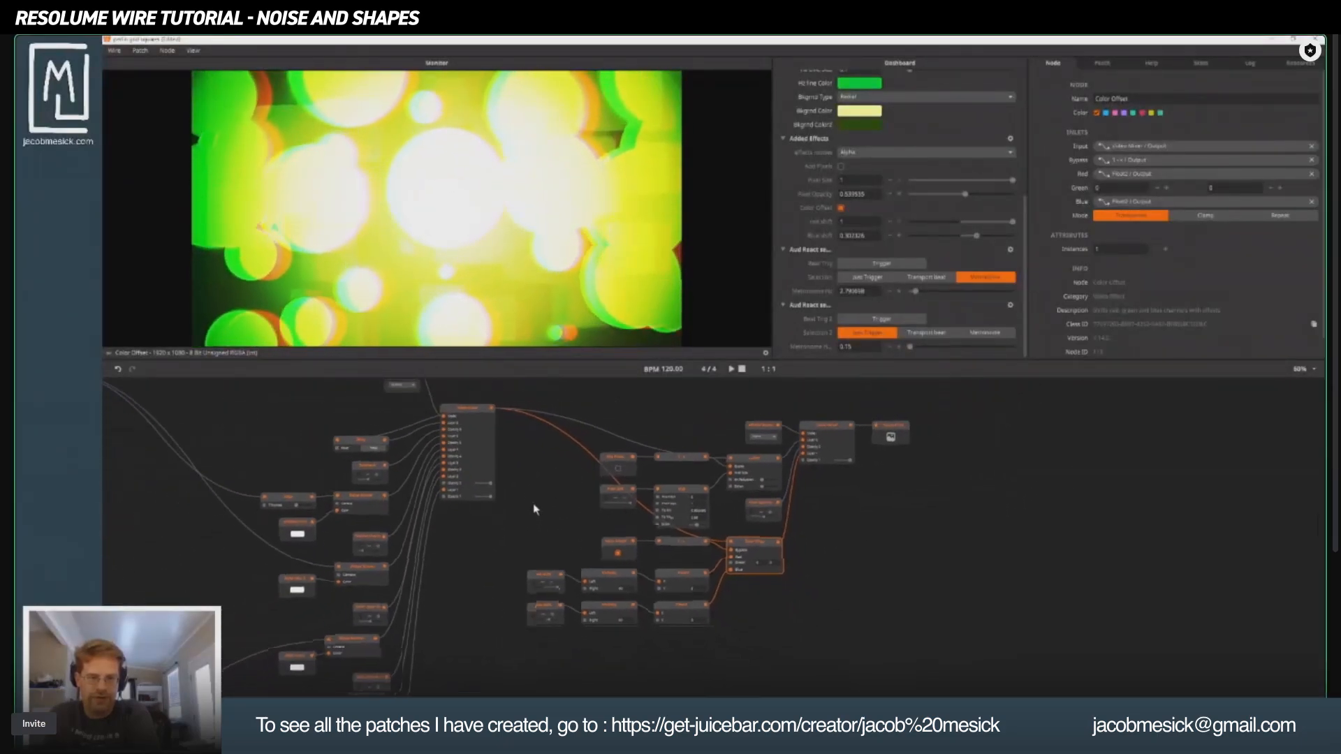
pyautogui.scroll(-3, 742, 535)
pyautogui.moveTo(817, 539); pyautogui.dragTo(1018, 434)
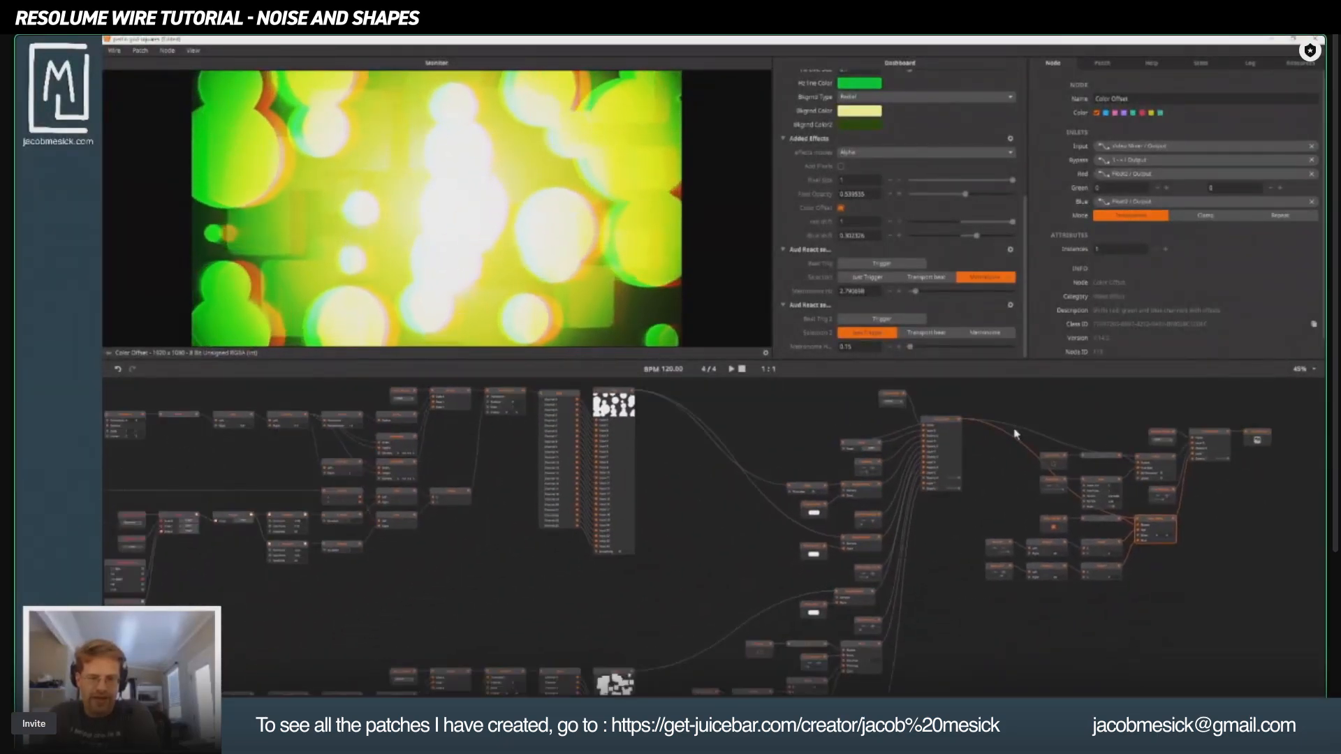
pyautogui.moveTo(901, 558); pyautogui.dragTo(928, 400)
pyautogui.scroll(-1, 928, 400)
pyautogui.scroll(-5, 910, 543)
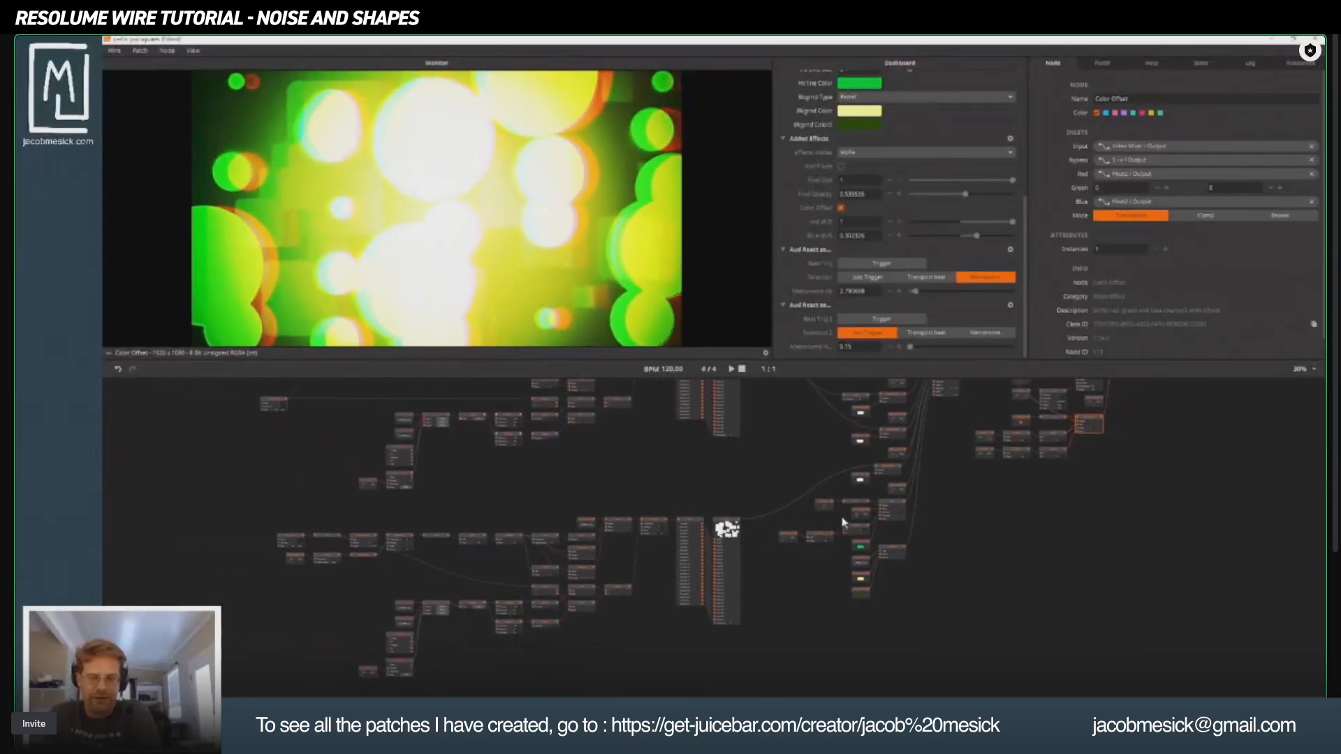
pyautogui.scroll(-2, 918, 533)
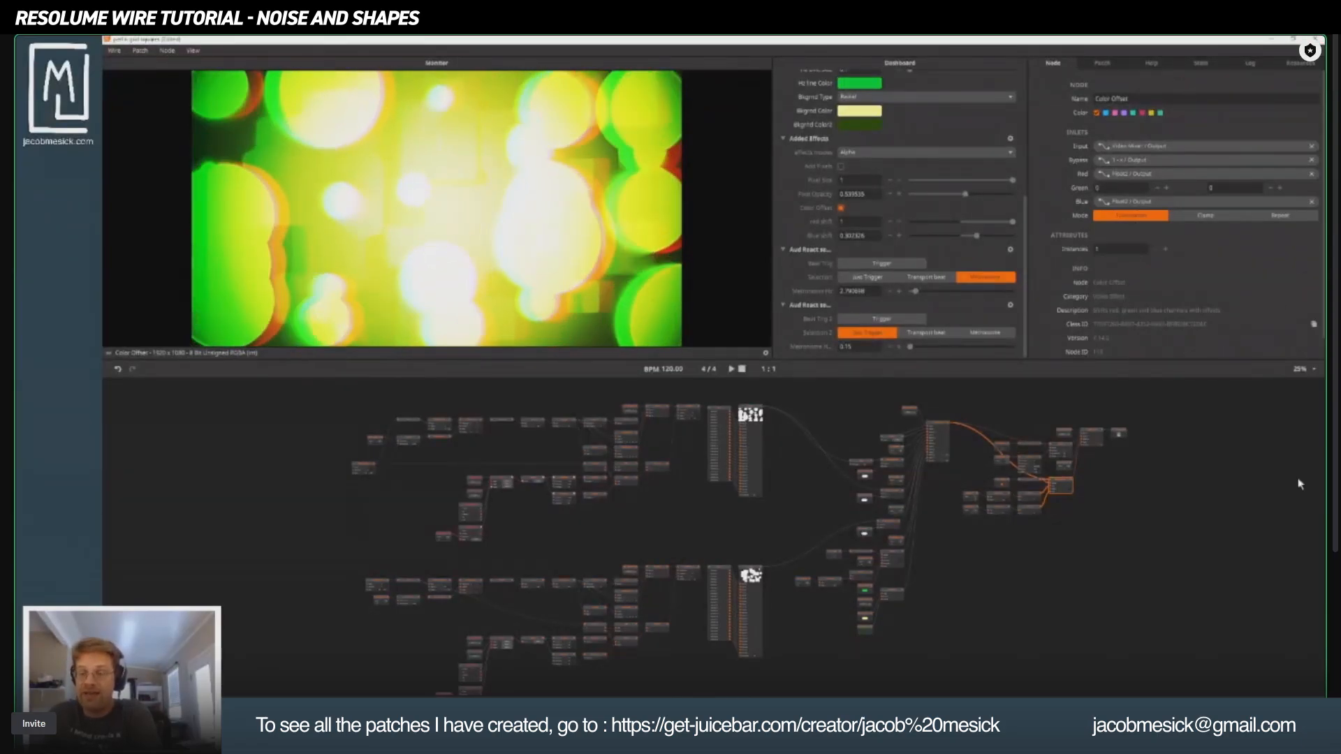
pyautogui.scroll(5, 993, 520)
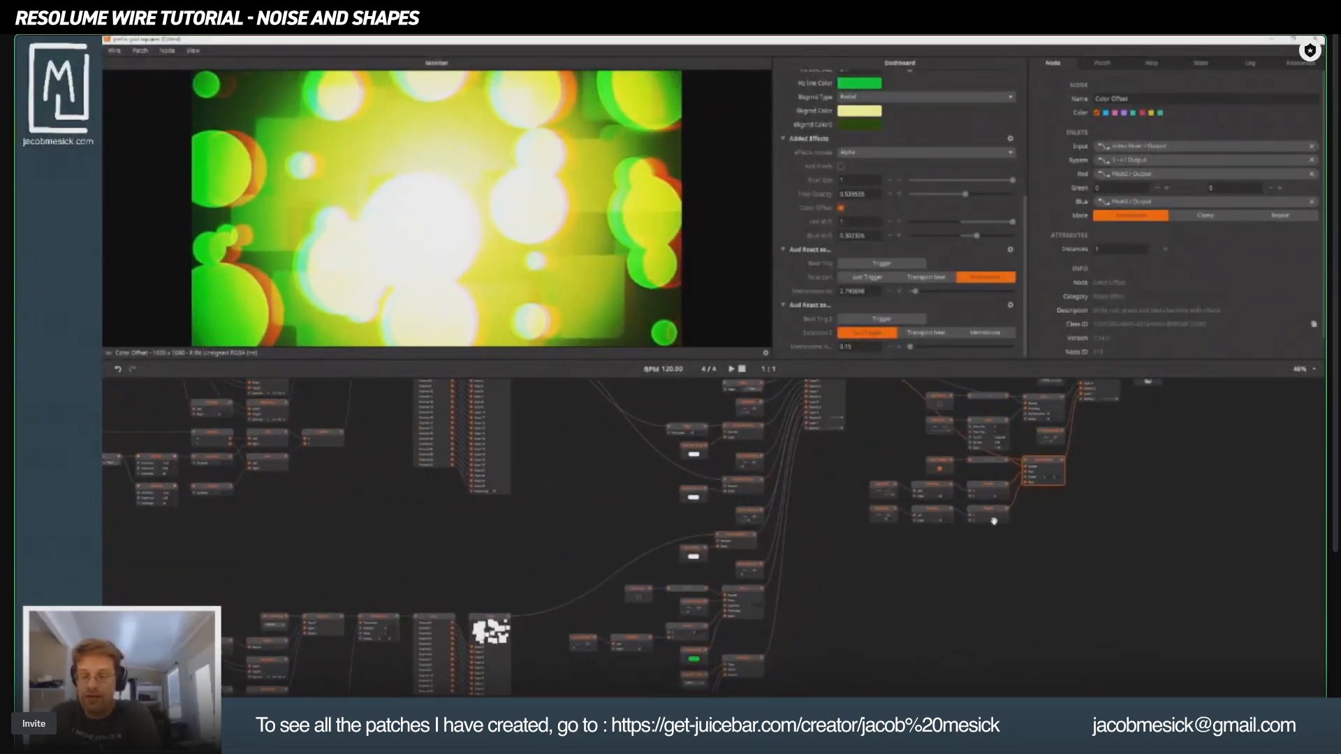
pyautogui.moveTo(994, 520); pyautogui.dragTo(828, 655)
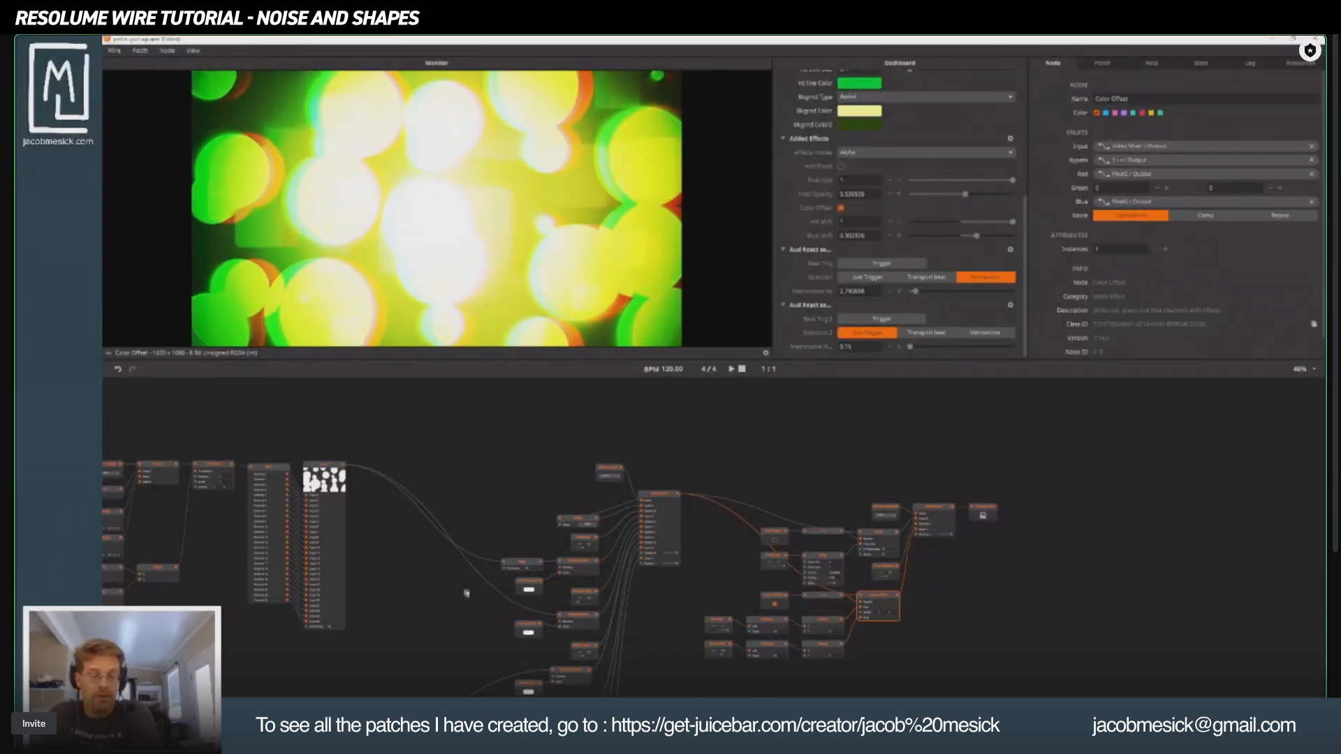
pyautogui.moveTo(353, 648); pyautogui.dragTo(617, 409)
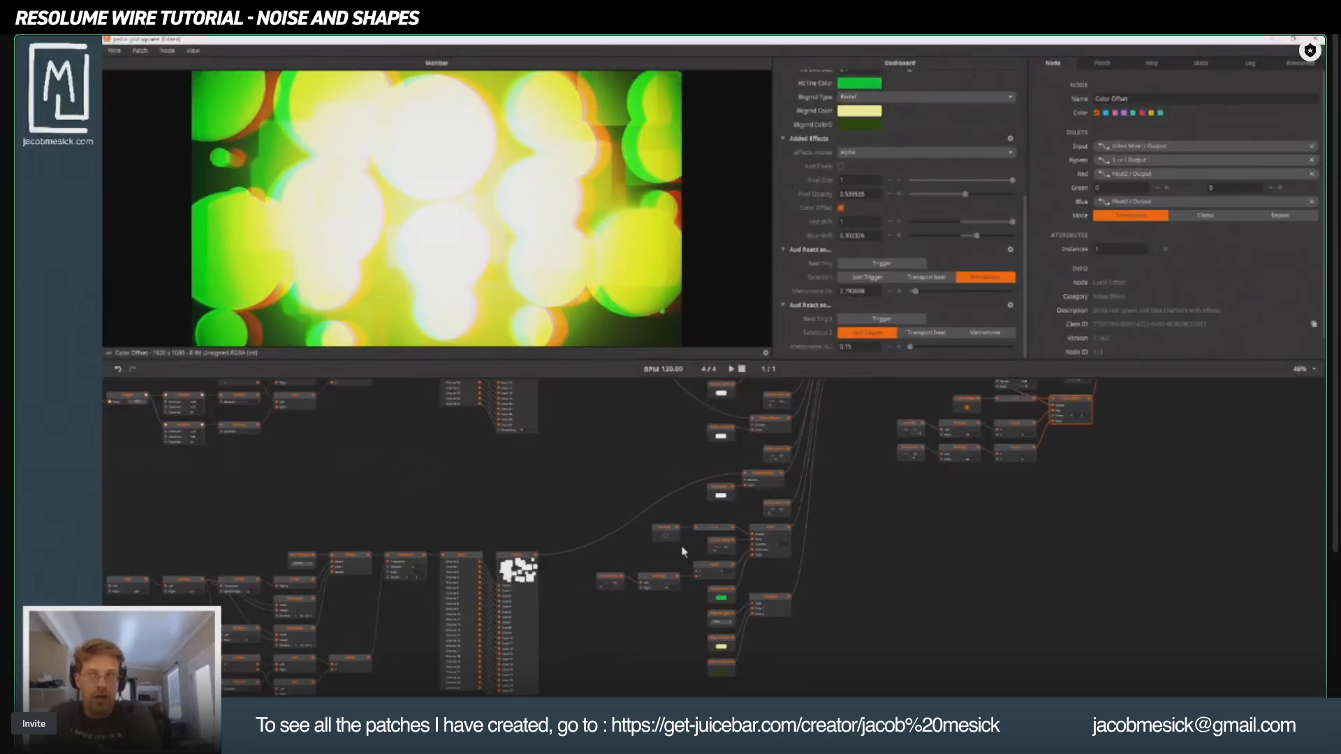
# Add a Float4 node in the empty area below the color offset nodes, near the background gradient nodes.
pyautogui.doubleClick(953, 591)
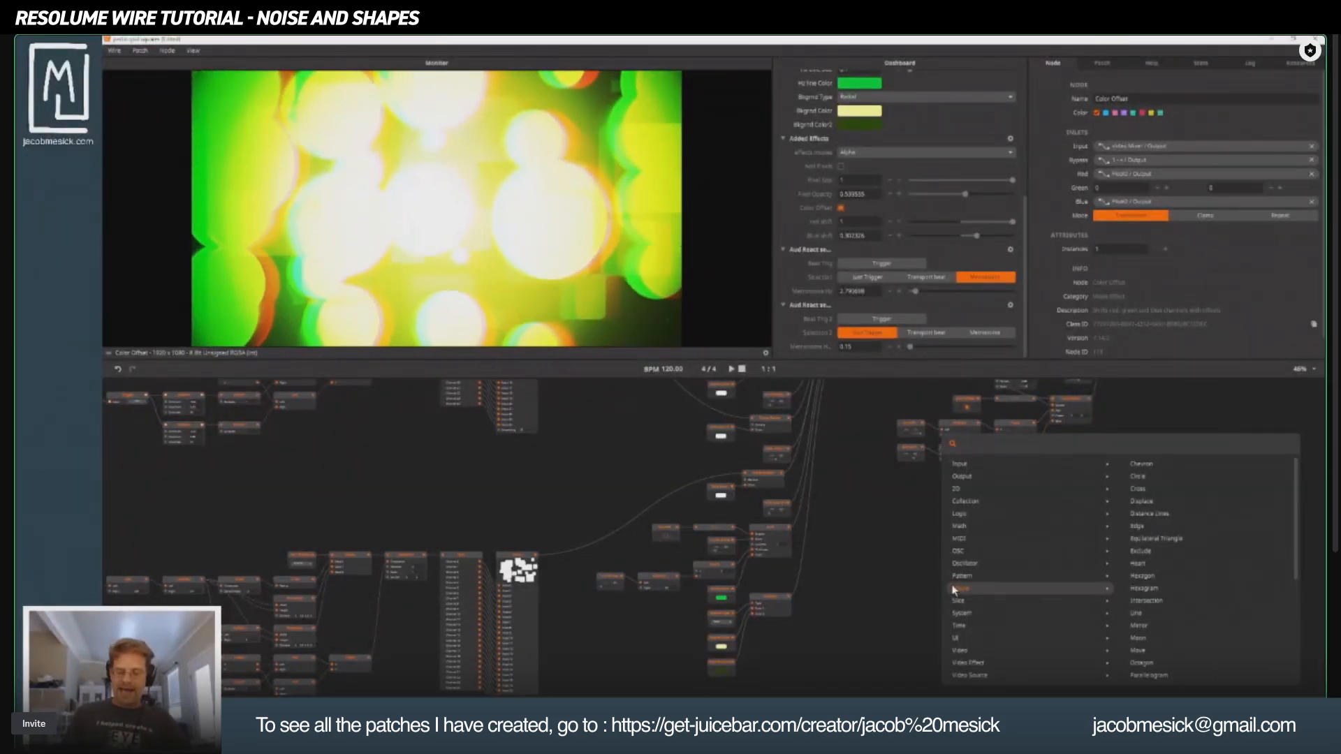
pyautogui.write('float')
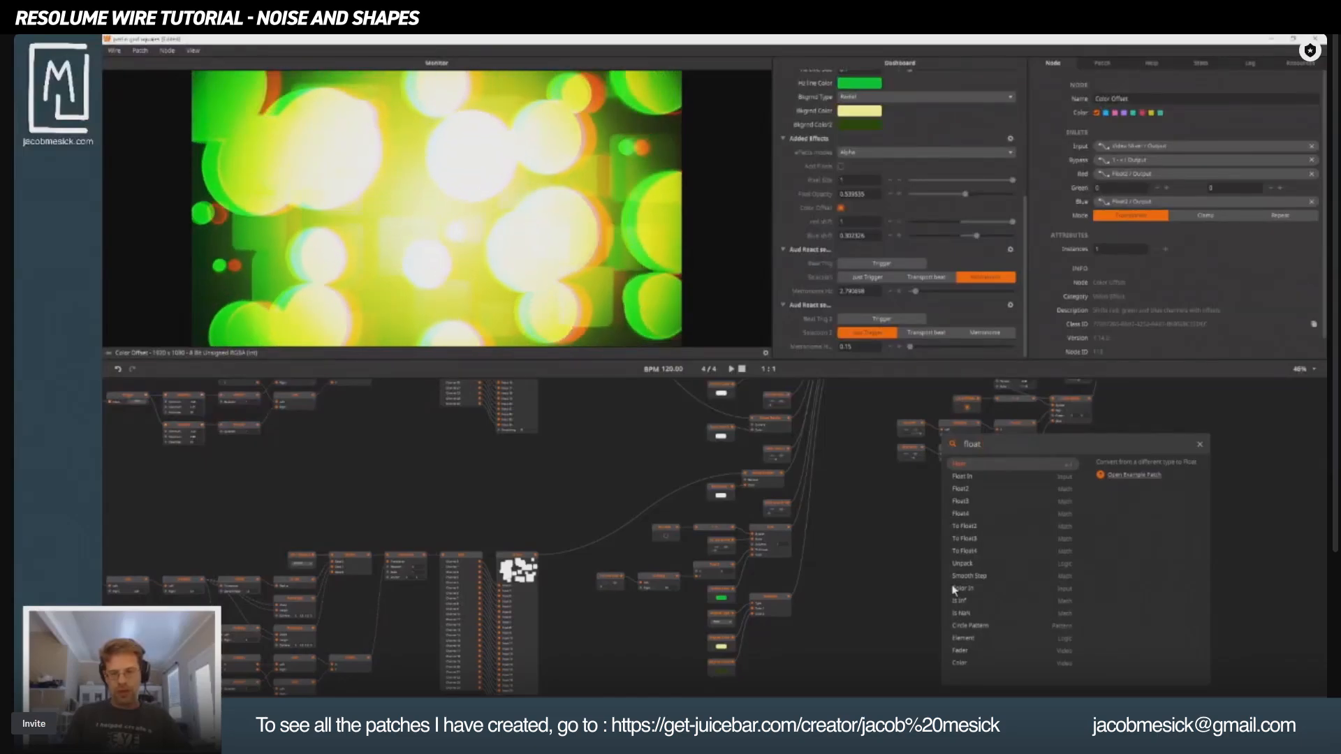
pyautogui.press('Down')
pyautogui.press('Down')
pyautogui.press('Down')
pyautogui.press('Down')
pyautogui.press('Return')
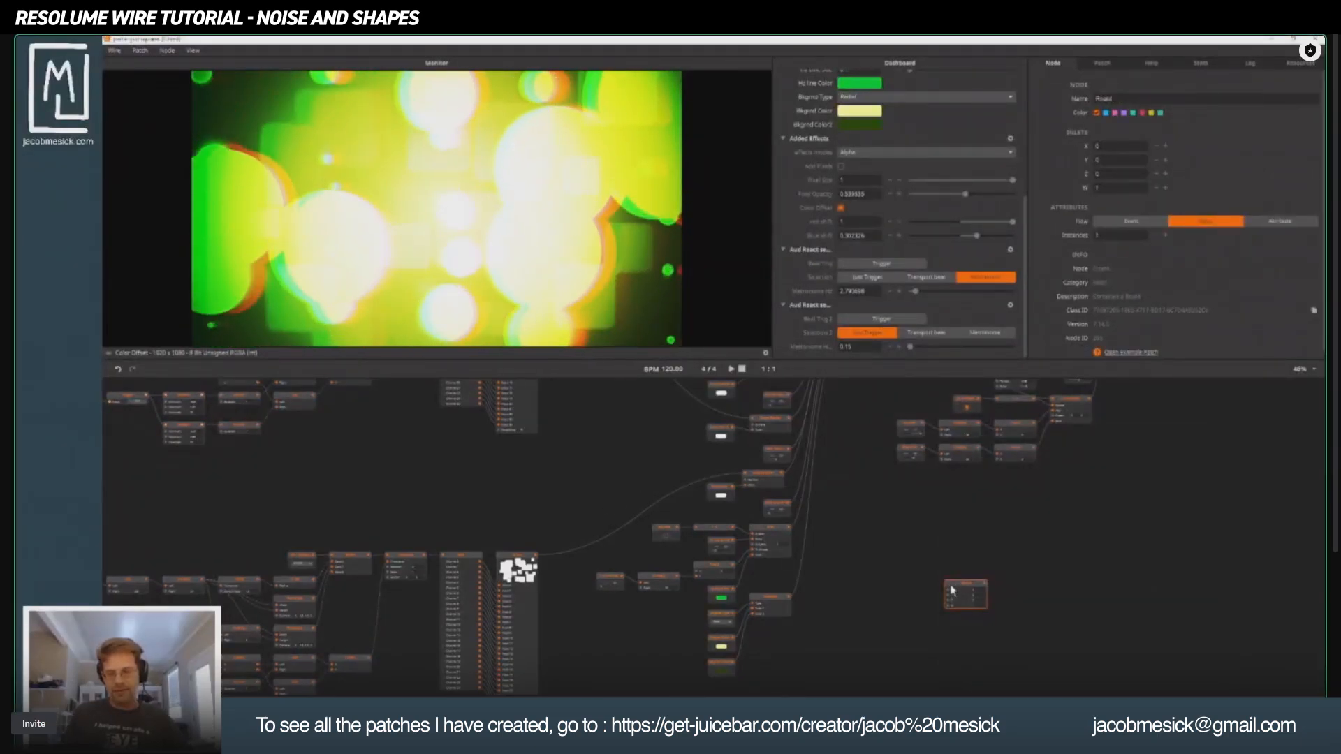
pyautogui.scroll(4, 886, 594)
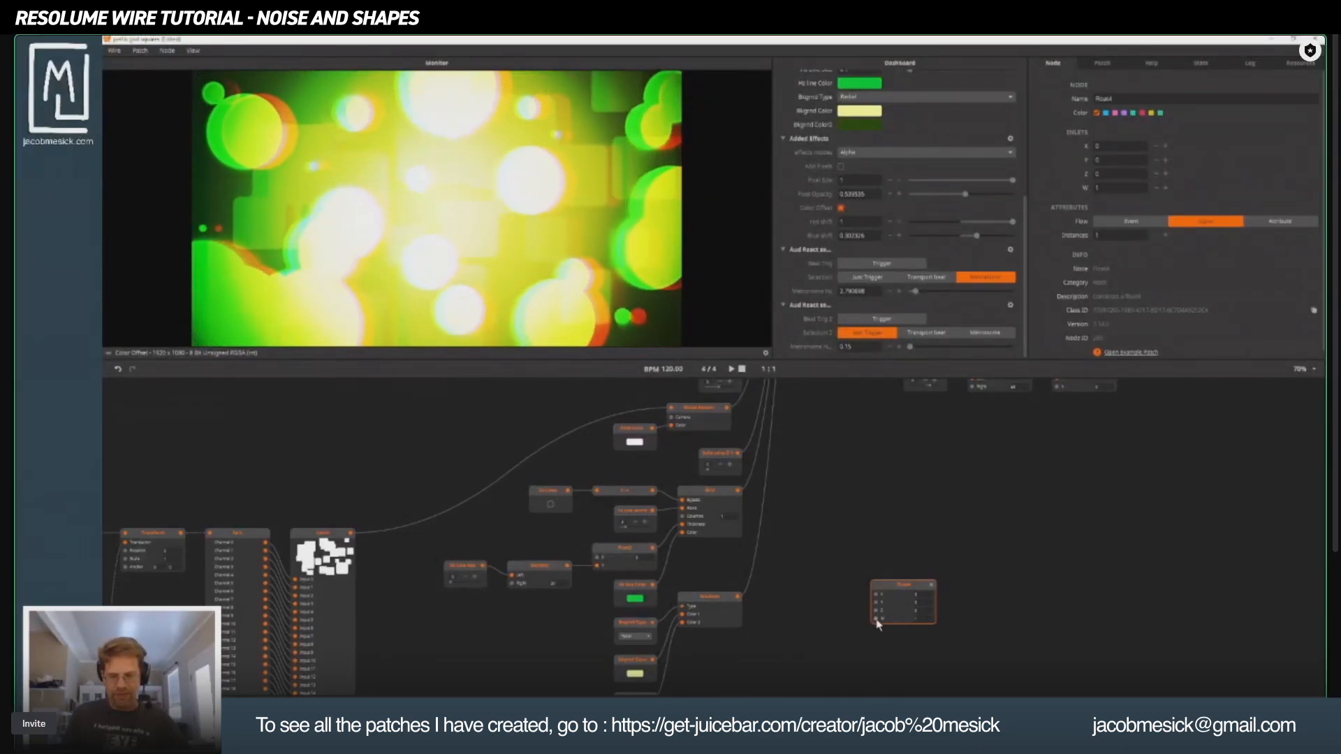
pyautogui.moveTo(901, 595); pyautogui.dragTo(880, 536)
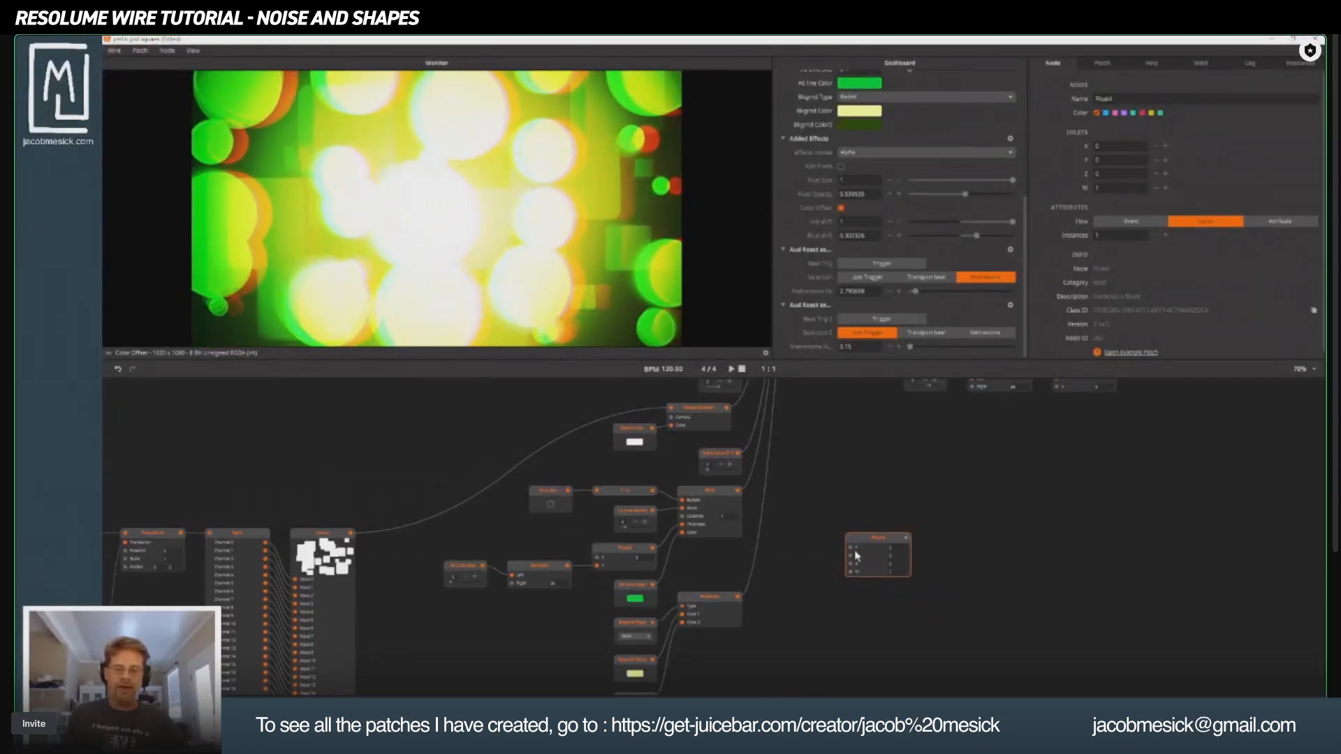
# Add a Random node in the empty area near the Float4 node.
pyautogui.doubleClick(1110, 610)
pyautogui.moveTo(1112, 610)
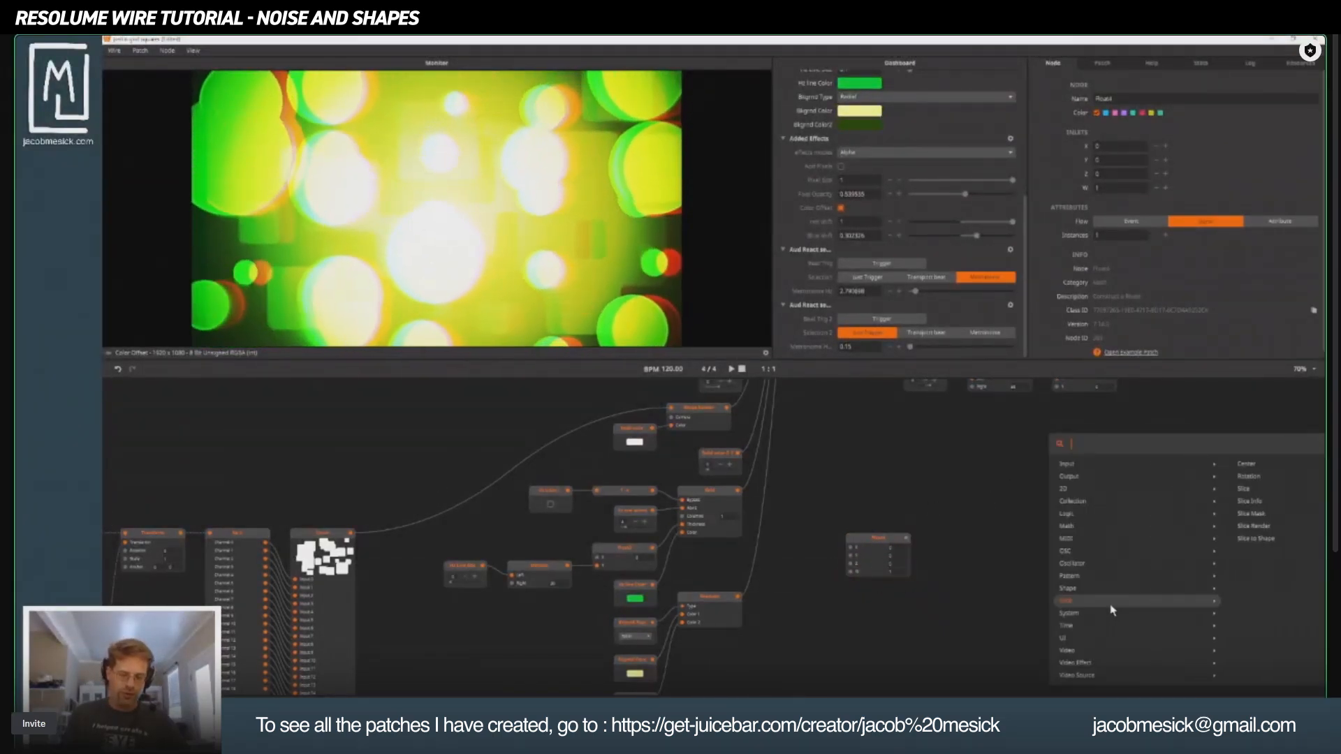
pyautogui.write('random')
pyautogui.press('Return')
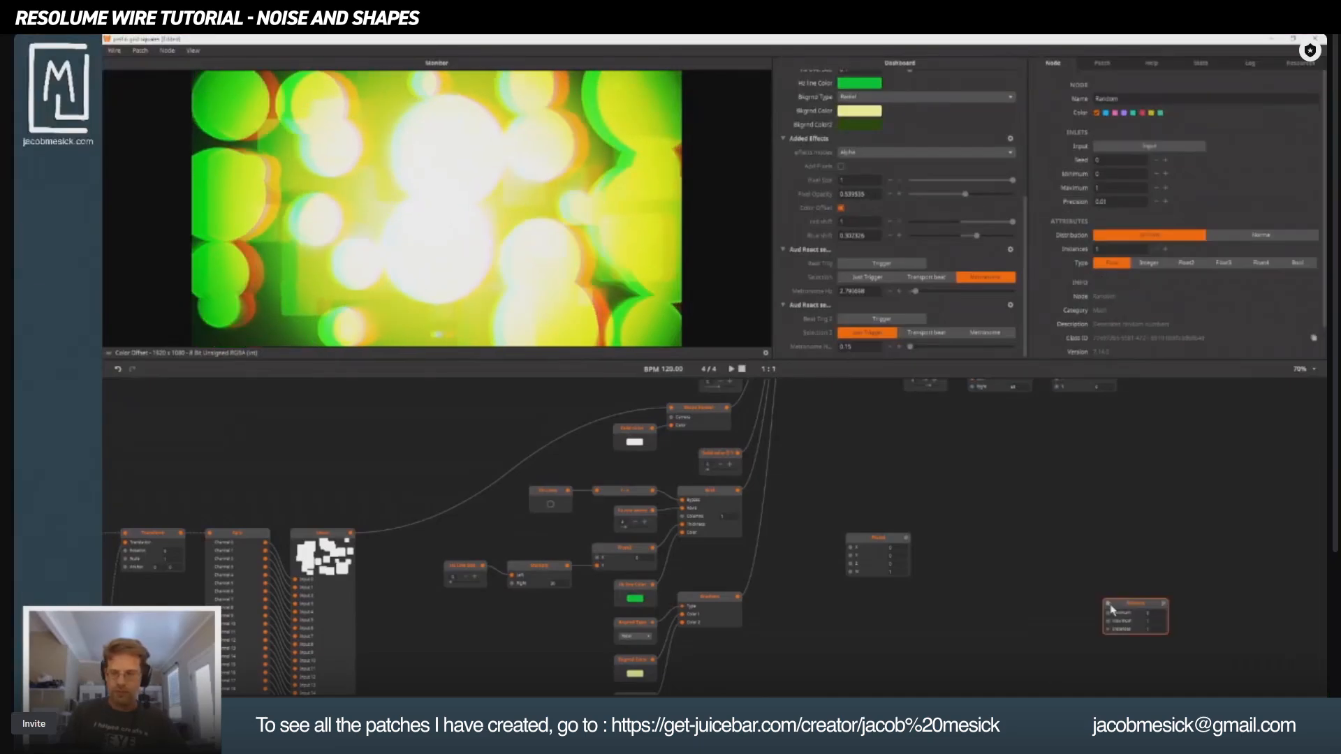
# Place the Random node beside Float4, connect it to Float4's X, Y and Z inputs, and move both near the background color nodes.
pyautogui.moveTo(1117, 624); pyautogui.dragTo(819, 578)
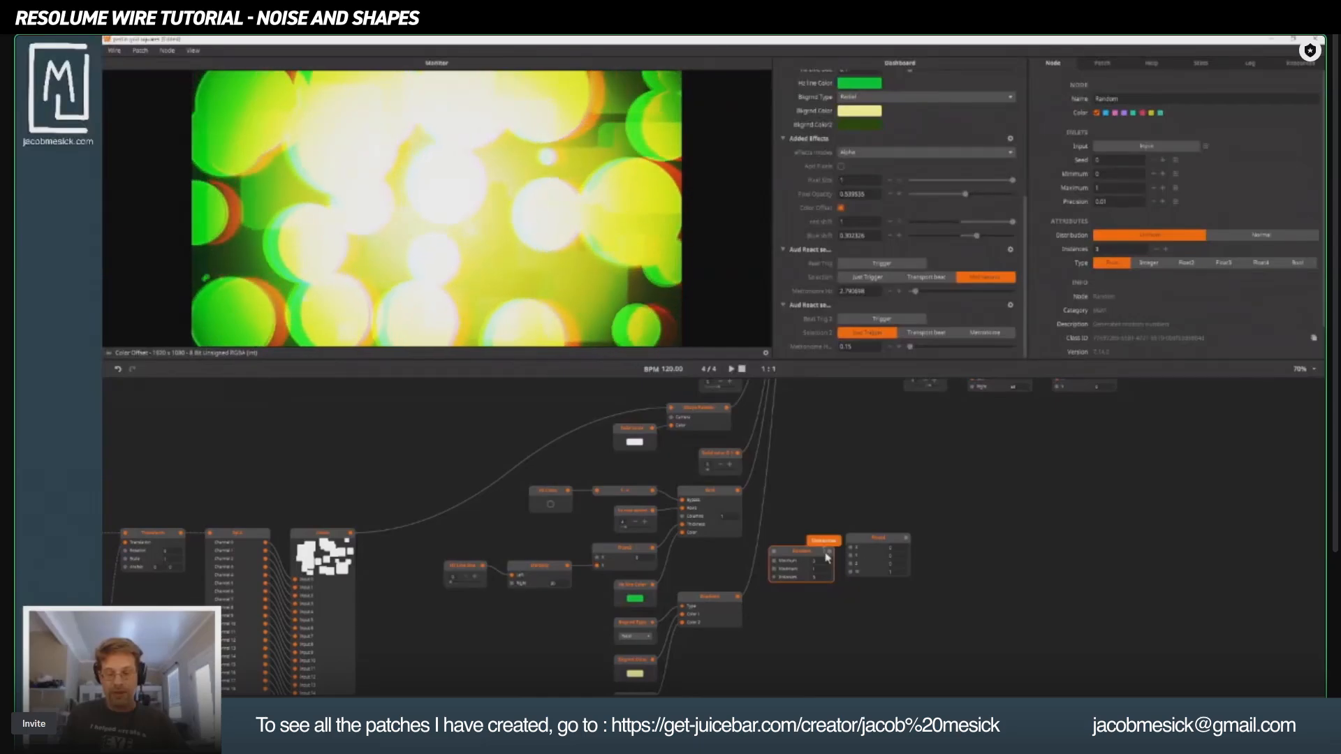
pyautogui.moveTo(829, 552); pyautogui.dragTo(849, 547)
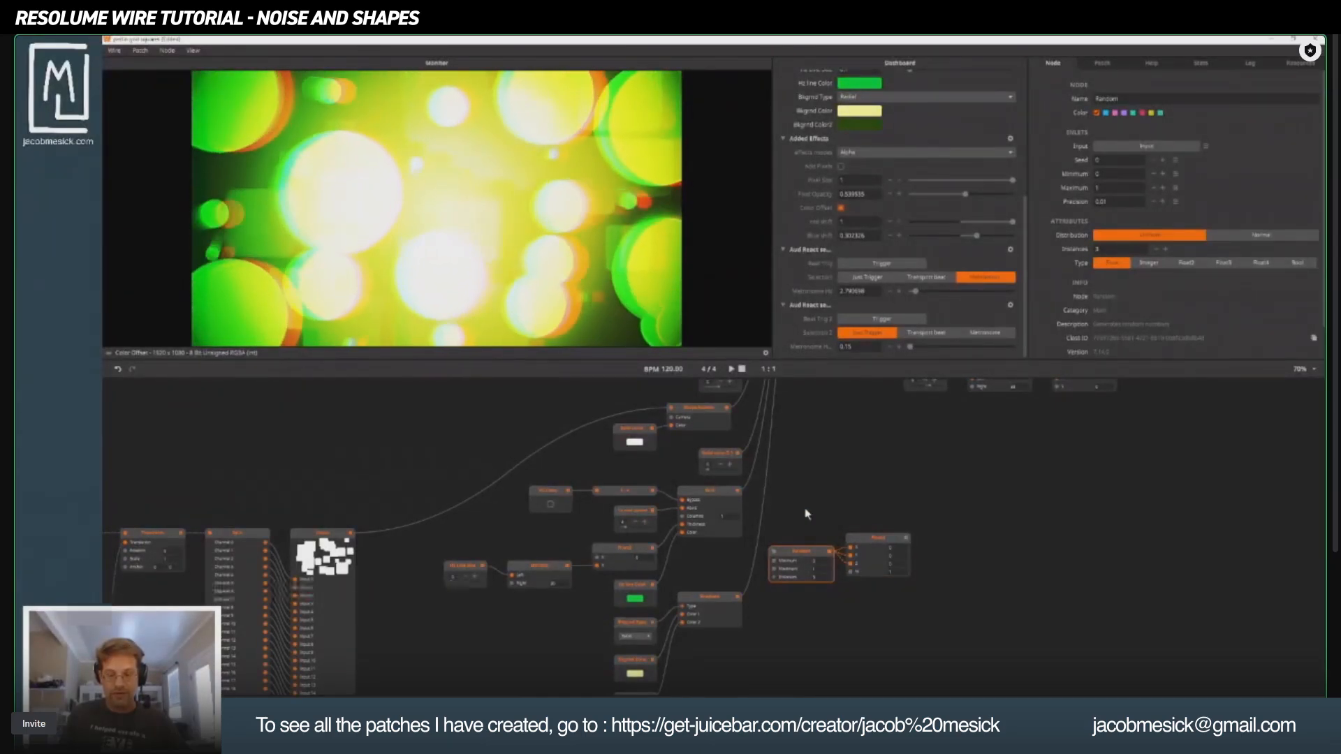
pyautogui.moveTo(817, 498); pyautogui.dragTo(854, 605)
pyautogui.moveTo(867, 540); pyautogui.dragTo(732, 562)
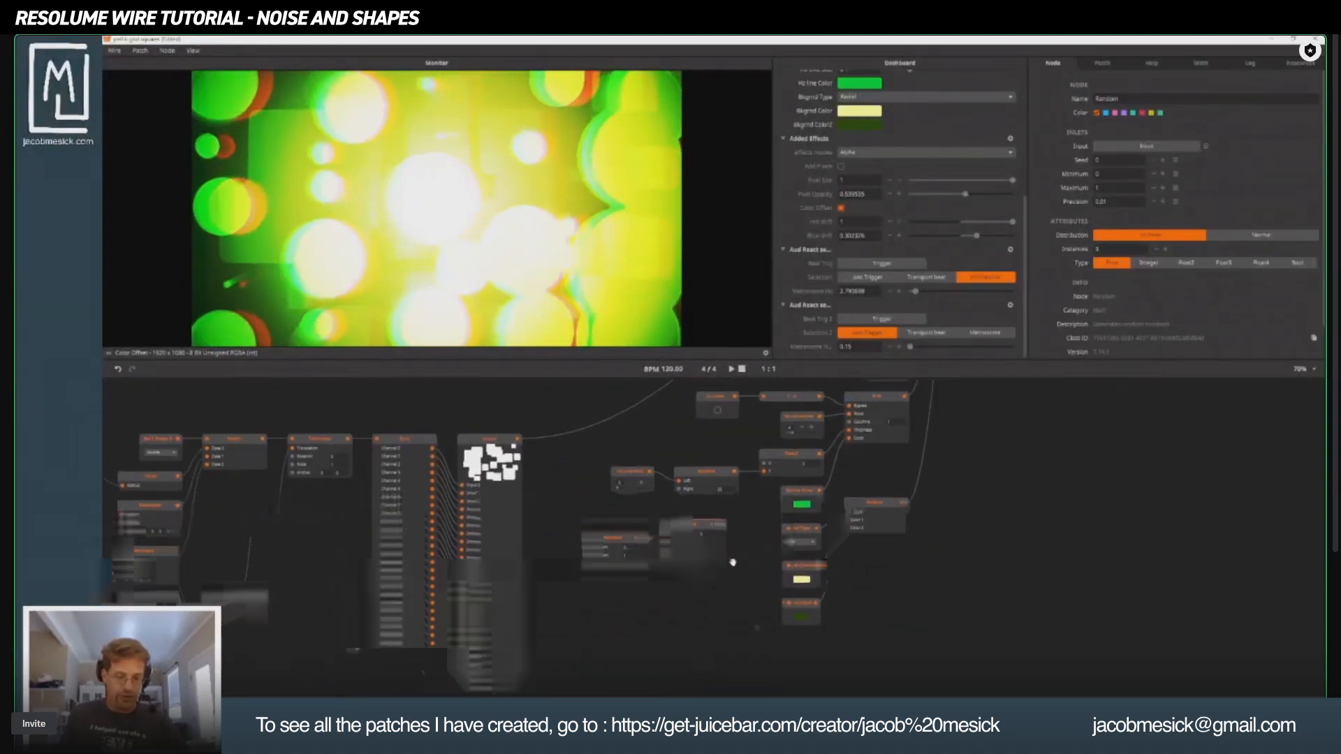
# Insert an Add node beside the second background color node, wiring that color to Left and the Float4 output to Right.
pyautogui.doubleClick(739, 613)
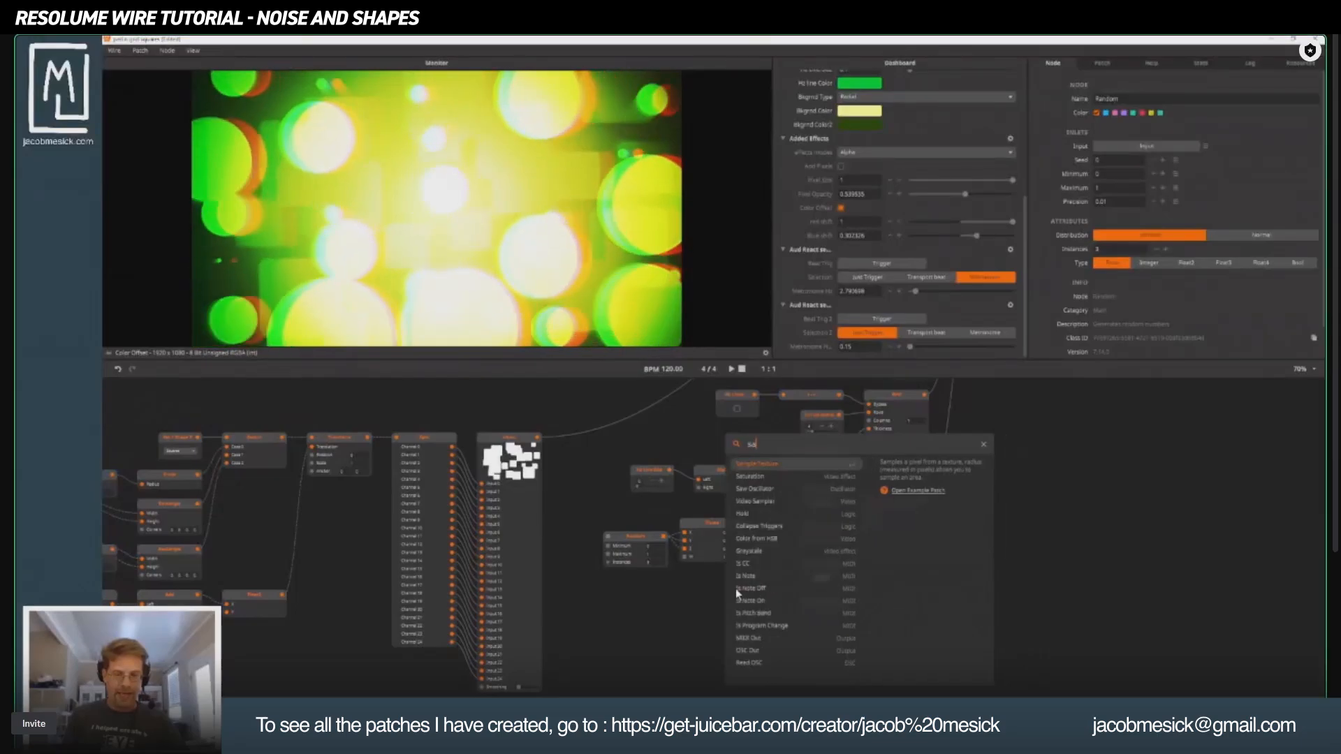
pyautogui.write('add')
pyautogui.press('Return')
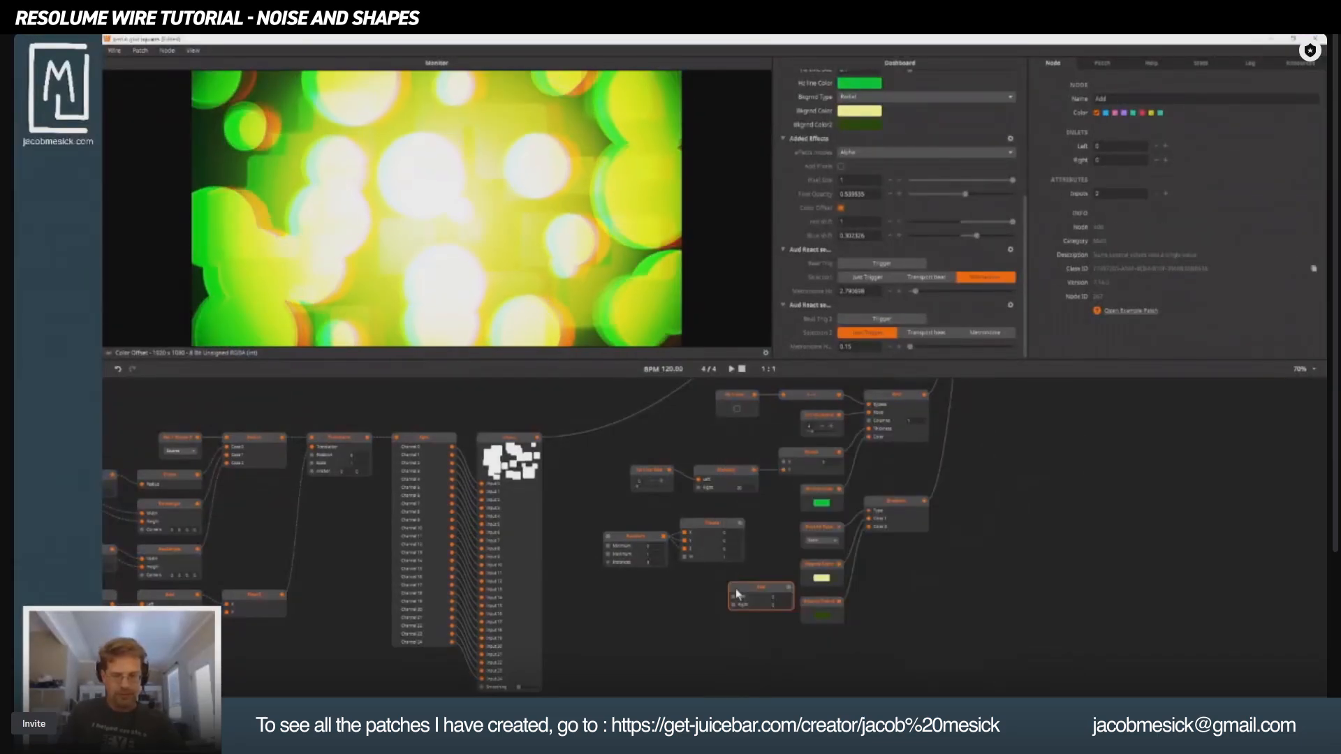
pyautogui.moveTo(768, 585); pyautogui.dragTo(899, 607)
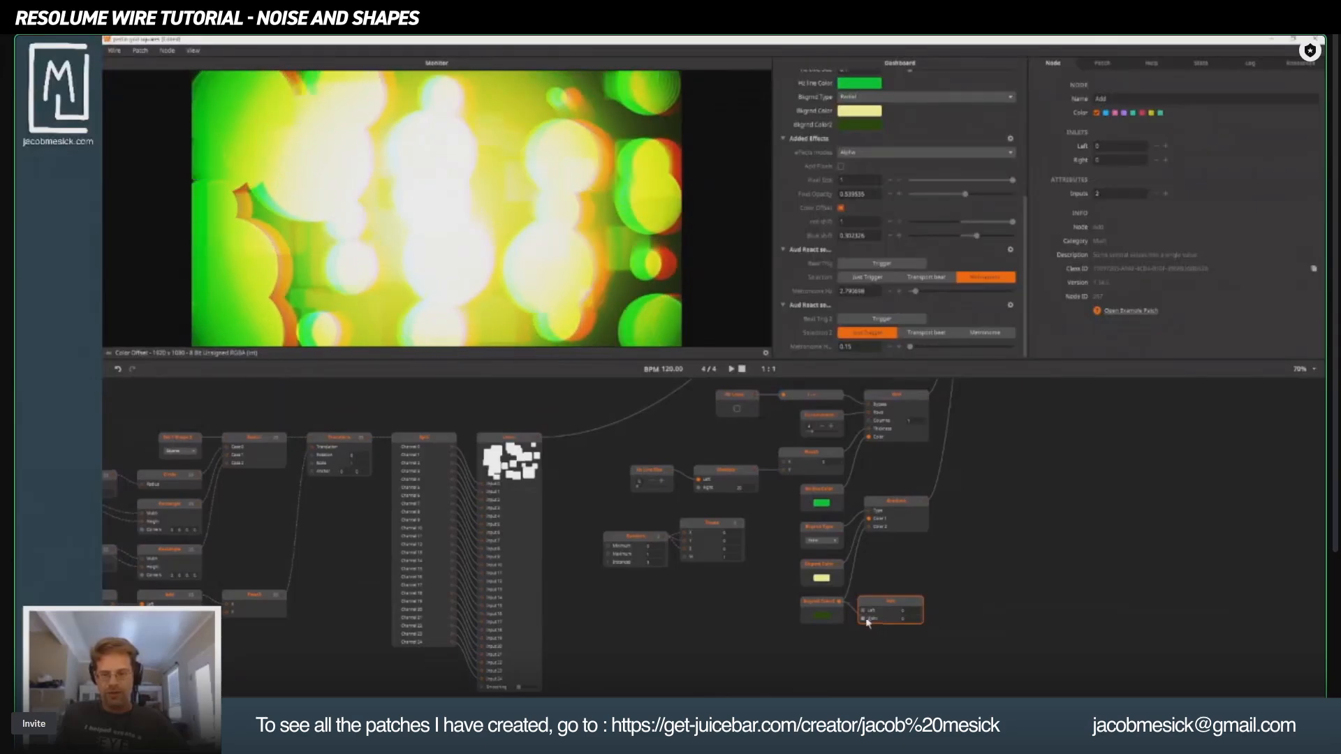
pyautogui.moveTo(863, 609); pyautogui.dragTo(863, 610)
pyautogui.moveTo(741, 529); pyautogui.dragTo(863, 618)
# Move the Random and Float4 nodes together to the free area below the background color nodes.
pyautogui.moveTo(605, 514); pyautogui.dragTo(721, 620)
pyautogui.moveTo(600, 491); pyautogui.dragTo(746, 590)
pyautogui.moveTo(700, 532); pyautogui.dragTo(732, 643)
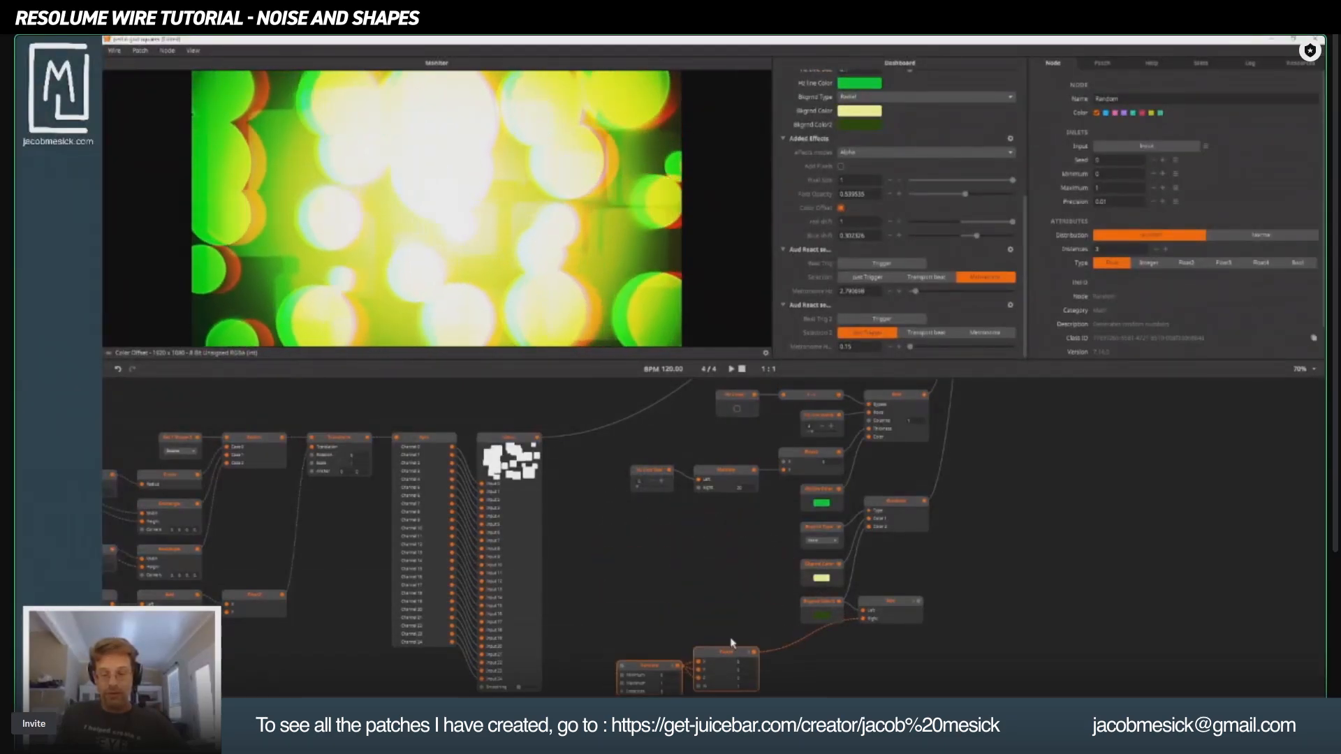
pyautogui.scroll(-3, 896, 614)
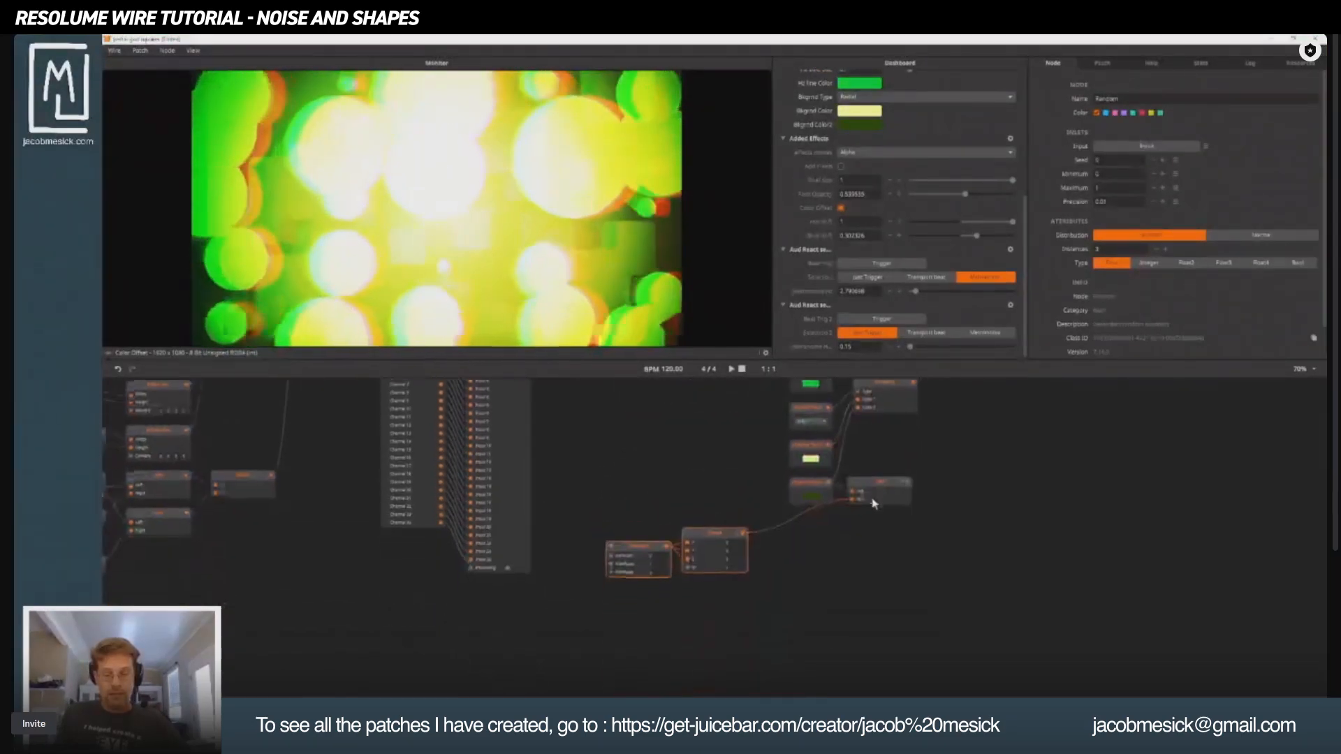
# Set the Random node's minimum and maximum to 0.1.
pyautogui.click(663, 559)
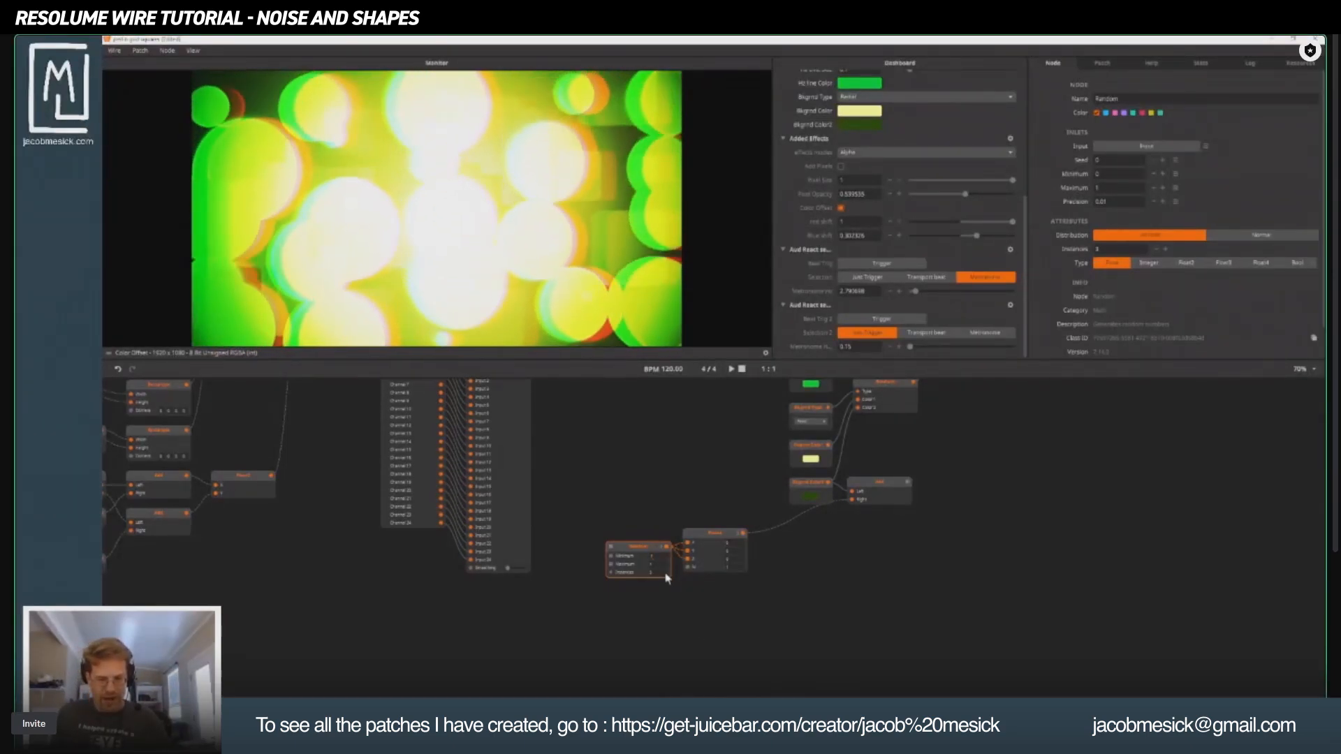
pyautogui.write('0.1')
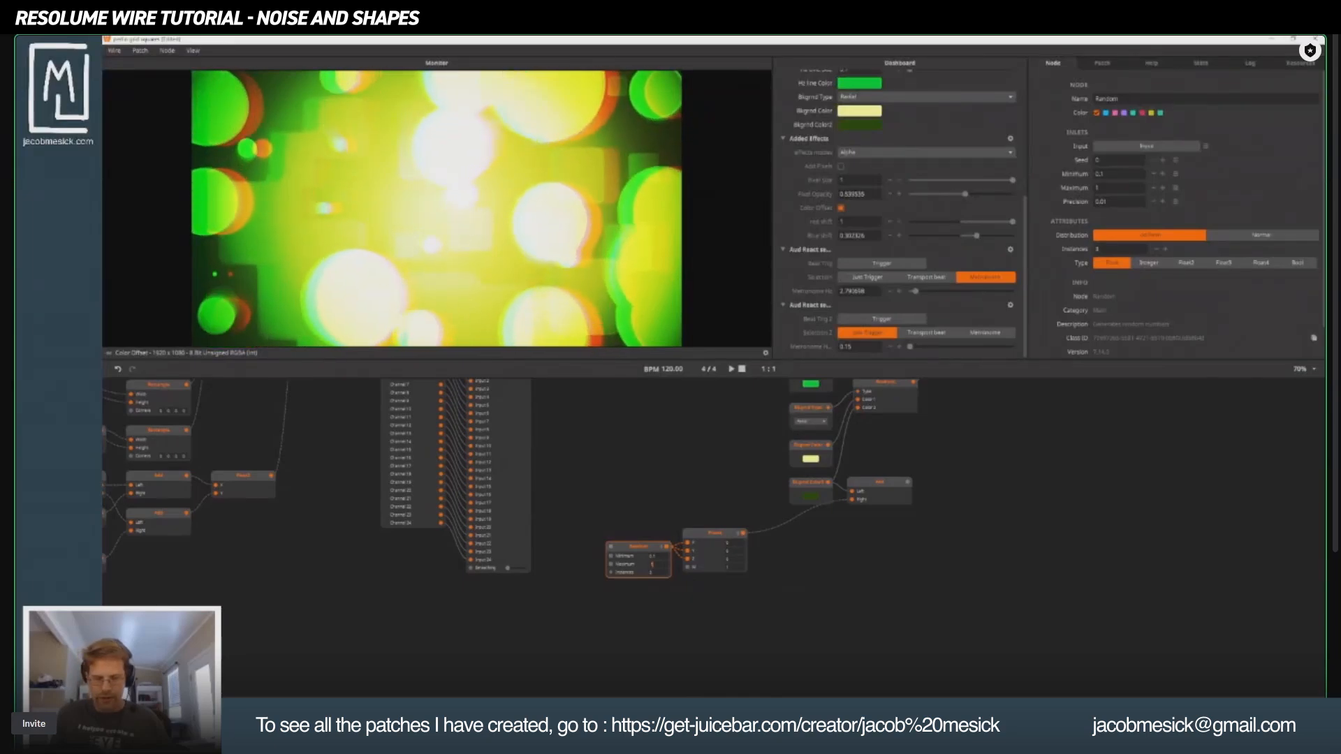
pyautogui.press('Return')
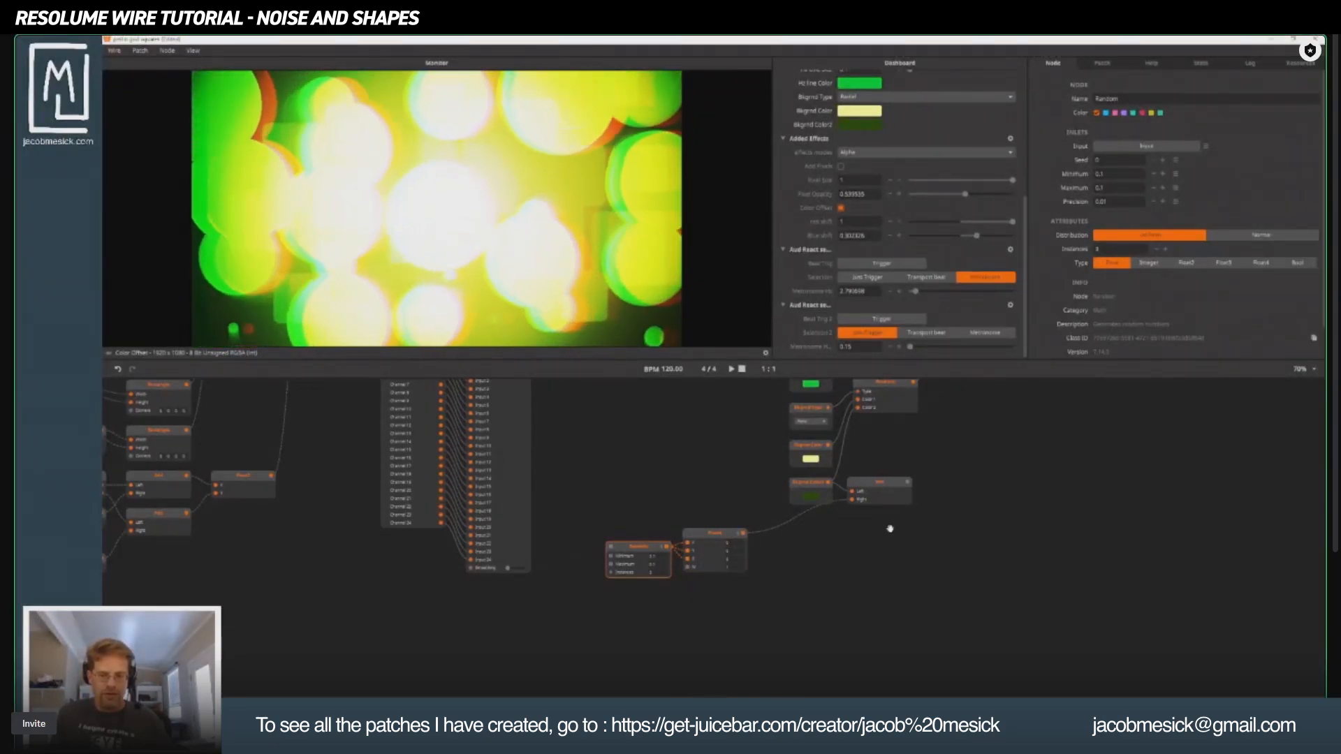
# Rearrange the second background color node and the Add node so there is space between them below the Gradient node.
pyautogui.moveTo(890, 529); pyautogui.dragTo(857, 554)
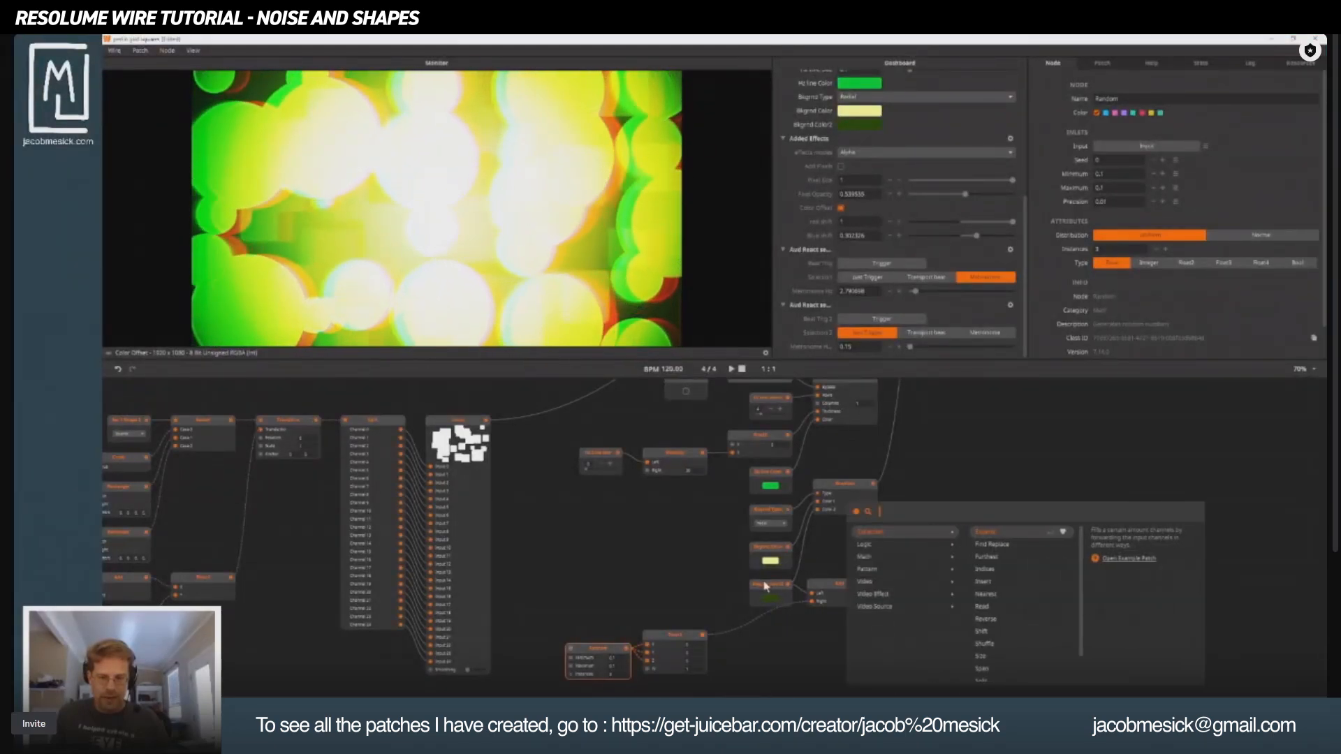
pyautogui.click(770, 592)
pyautogui.moveTo(761, 593); pyautogui.dragTo(720, 593)
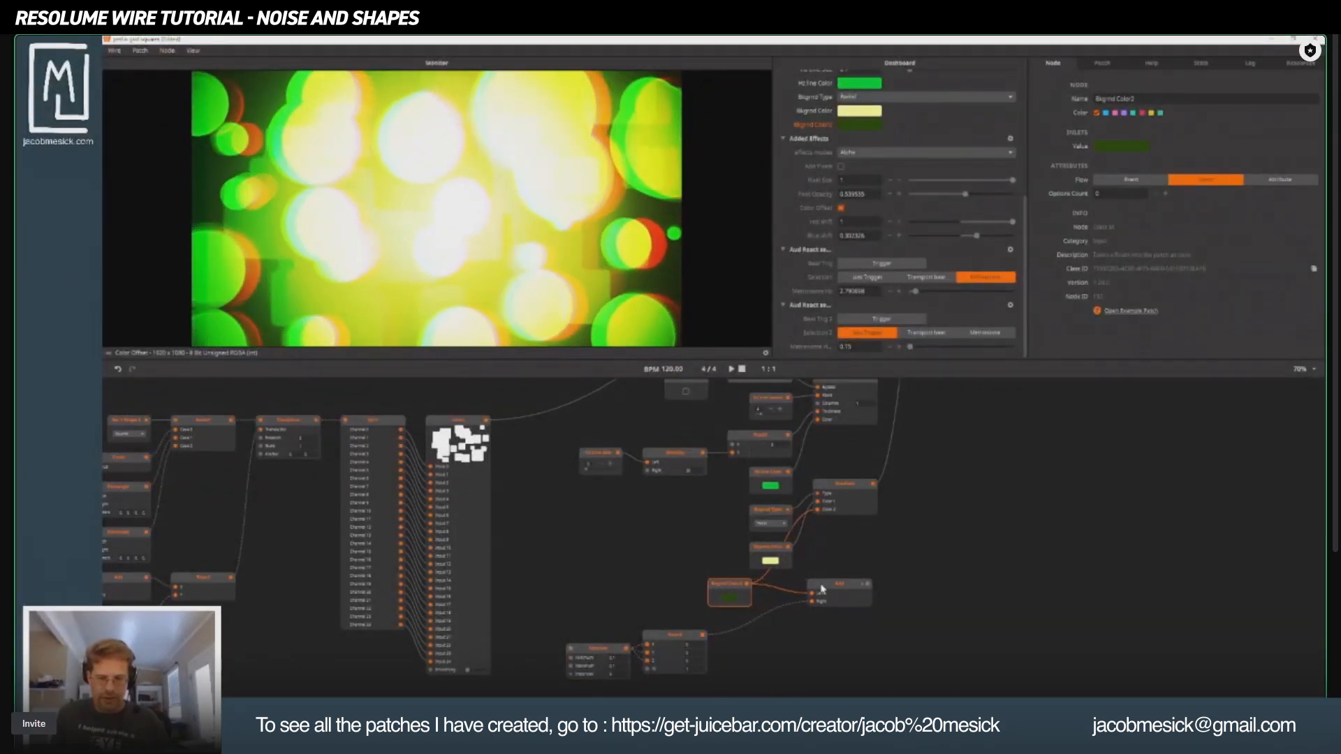
pyautogui.moveTo(842, 586); pyautogui.dragTo(823, 517)
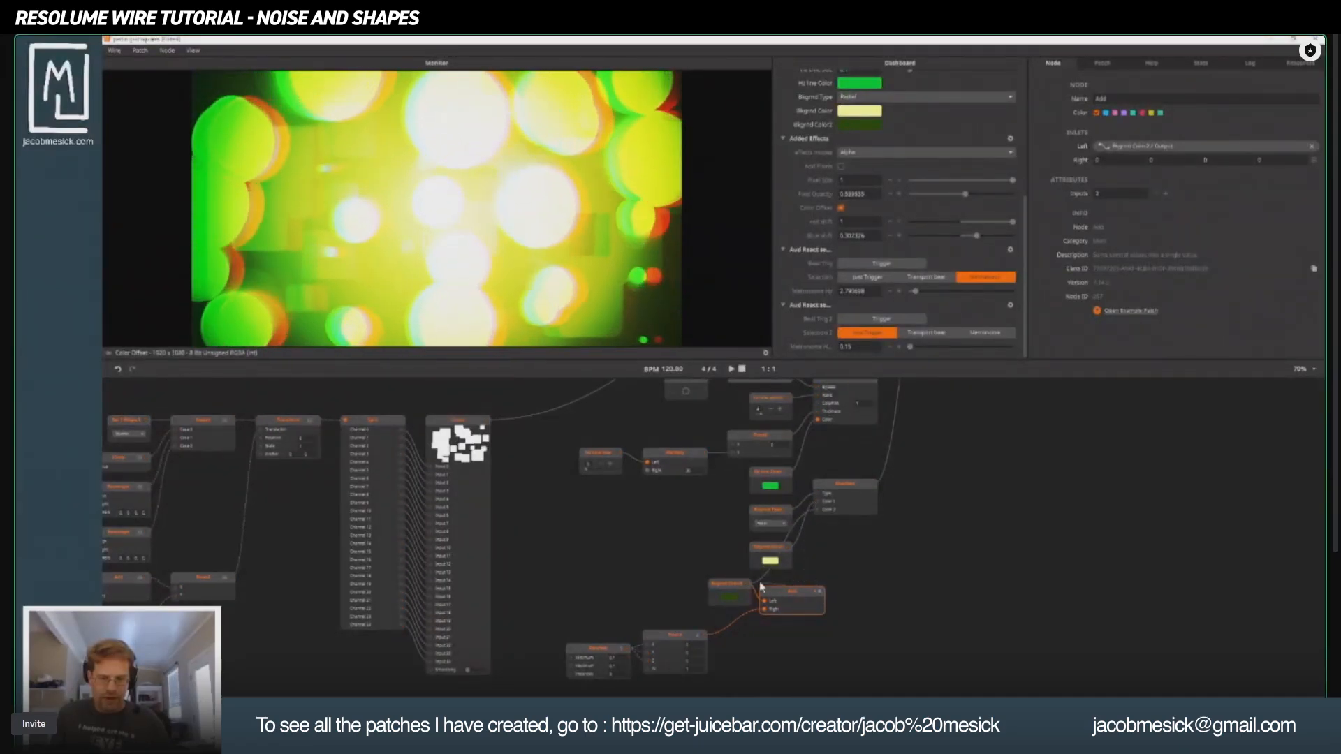
pyautogui.moveTo(766, 578); pyautogui.dragTo(696, 593)
pyautogui.press('Escape')
pyautogui.scroll(3, 751, 593)
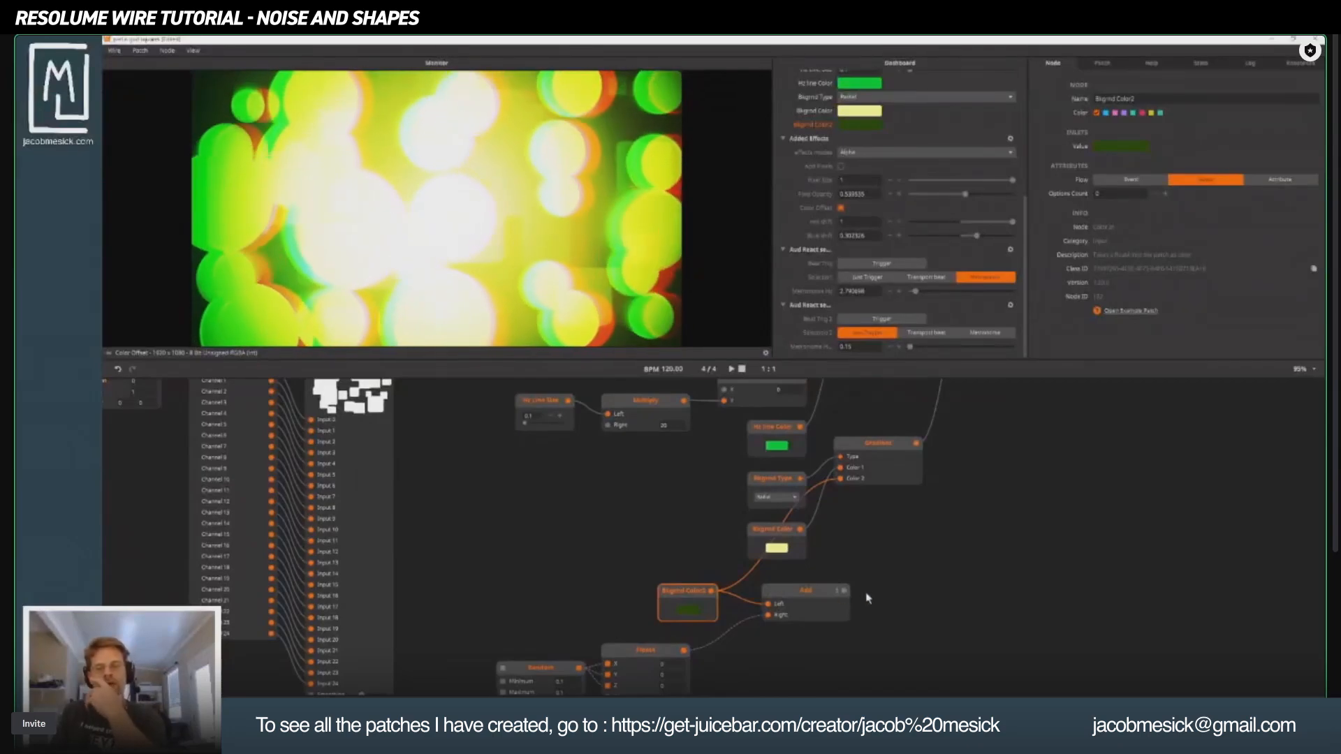
# Check the data type of the Gradient's second color input, and search the node library for a color conversion node.
pyautogui.moveTo(845, 595)
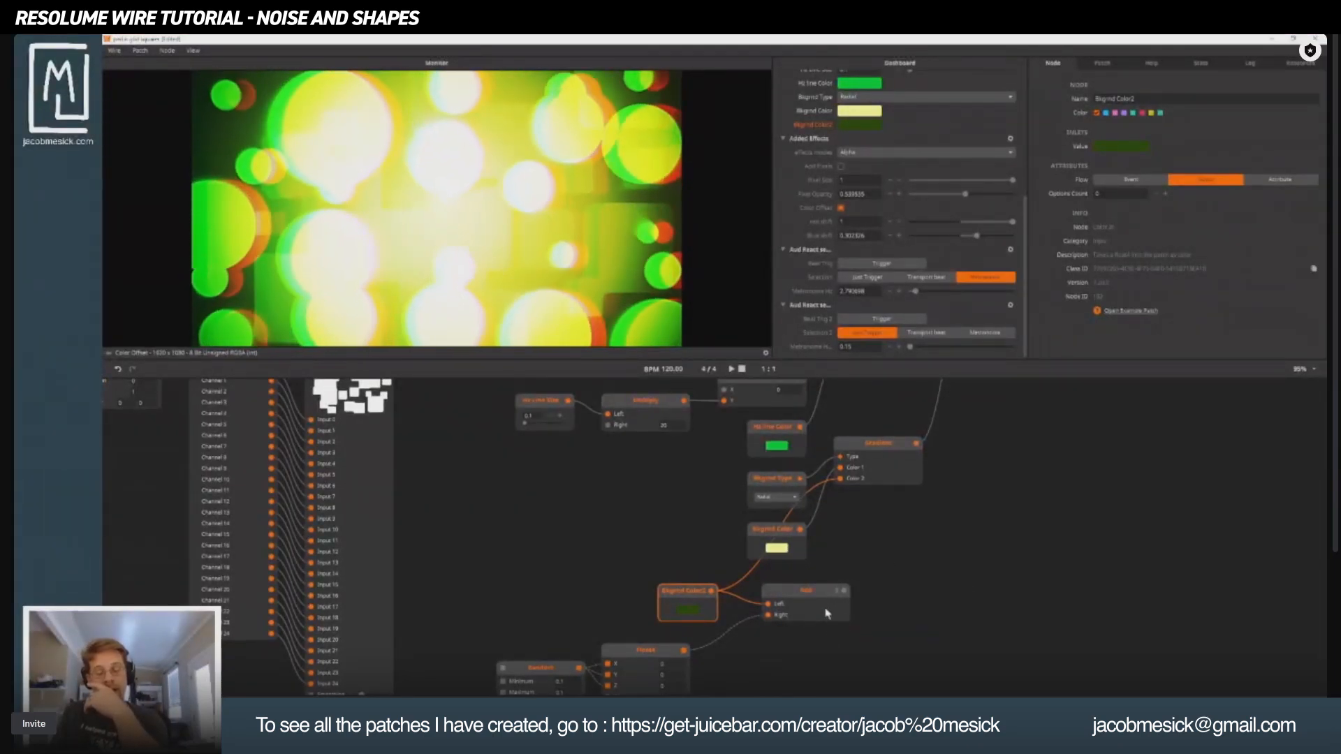
pyautogui.moveTo(842, 482)
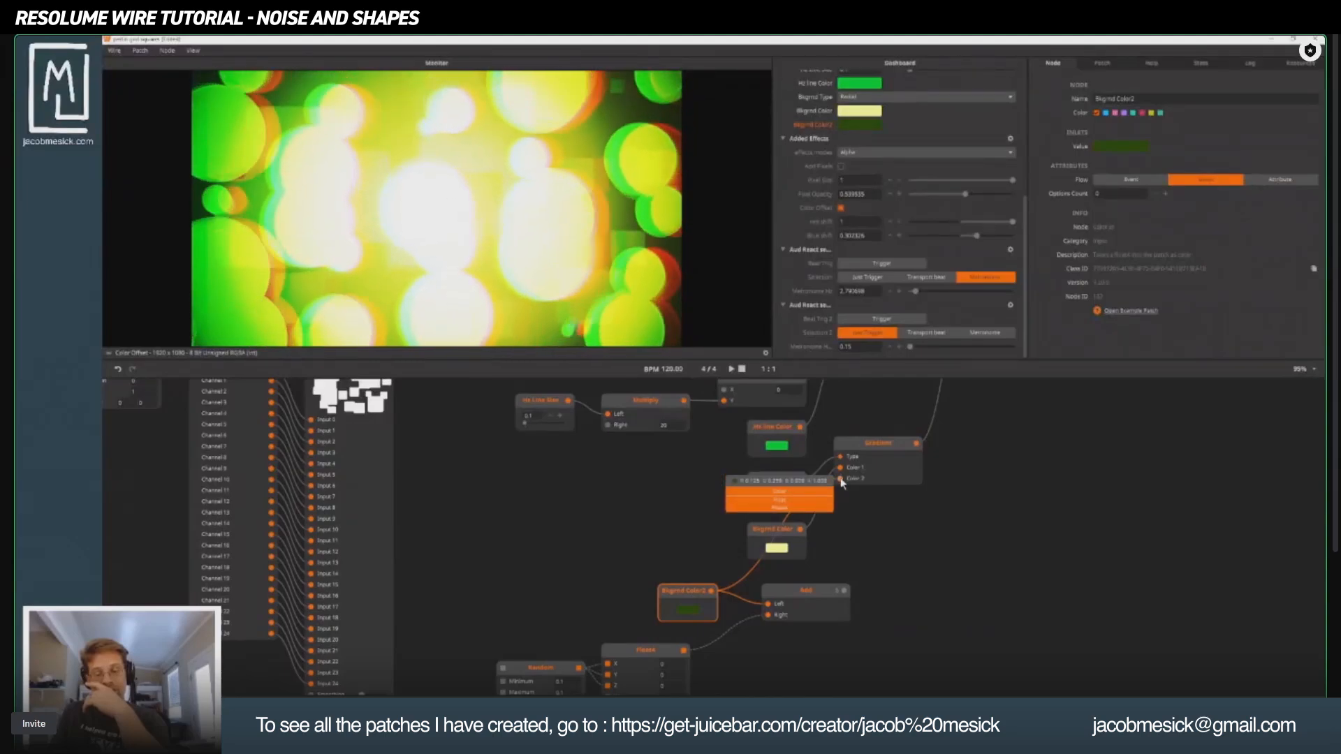
pyautogui.doubleClick(929, 593)
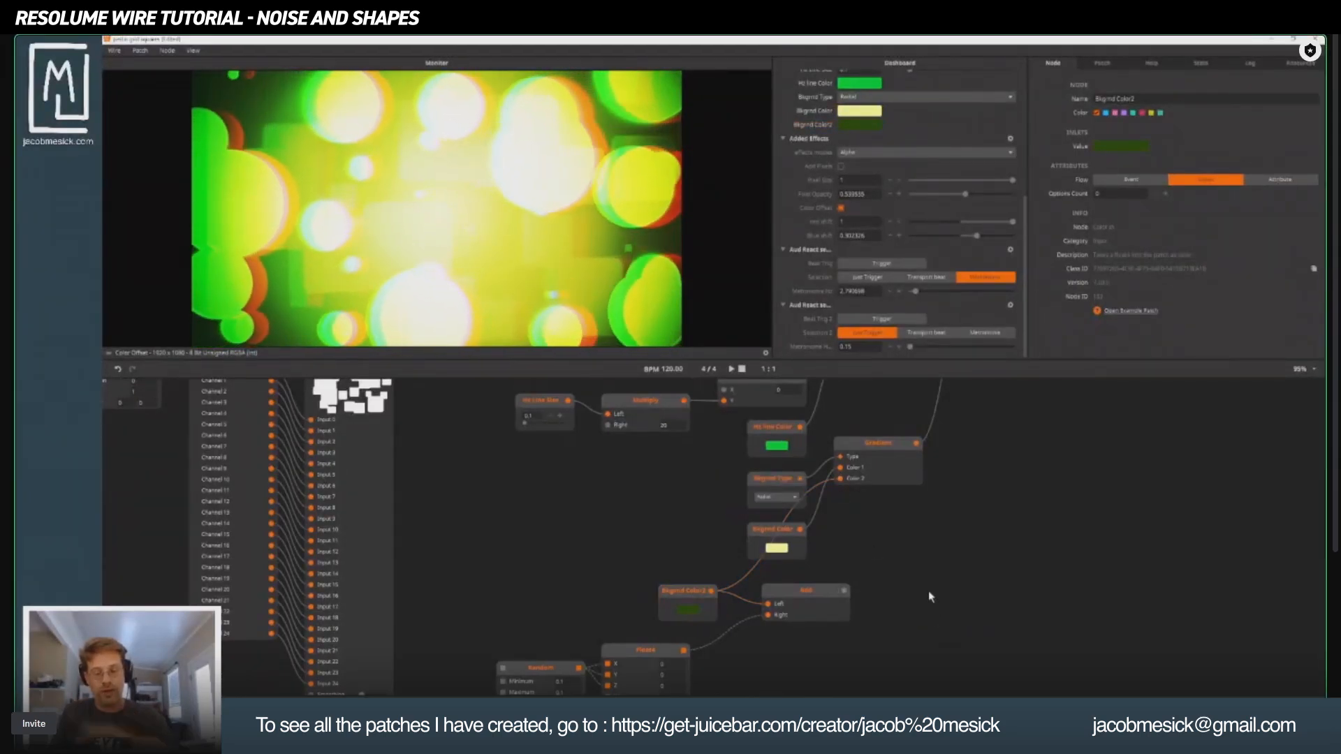
pyautogui.write('co')
pyautogui.press('BackSpace')
pyautogui.press('BackSpace')
pyautogui.write('t')
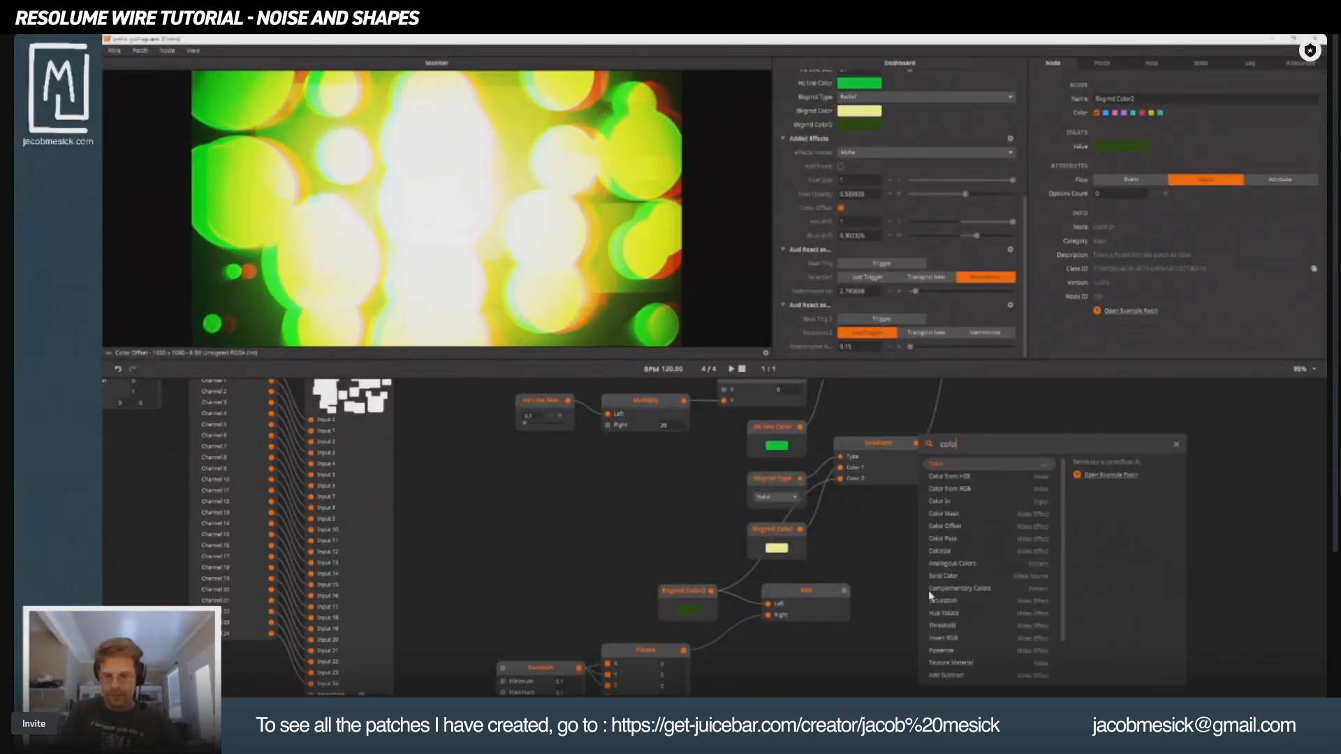
pyautogui.write('o c')
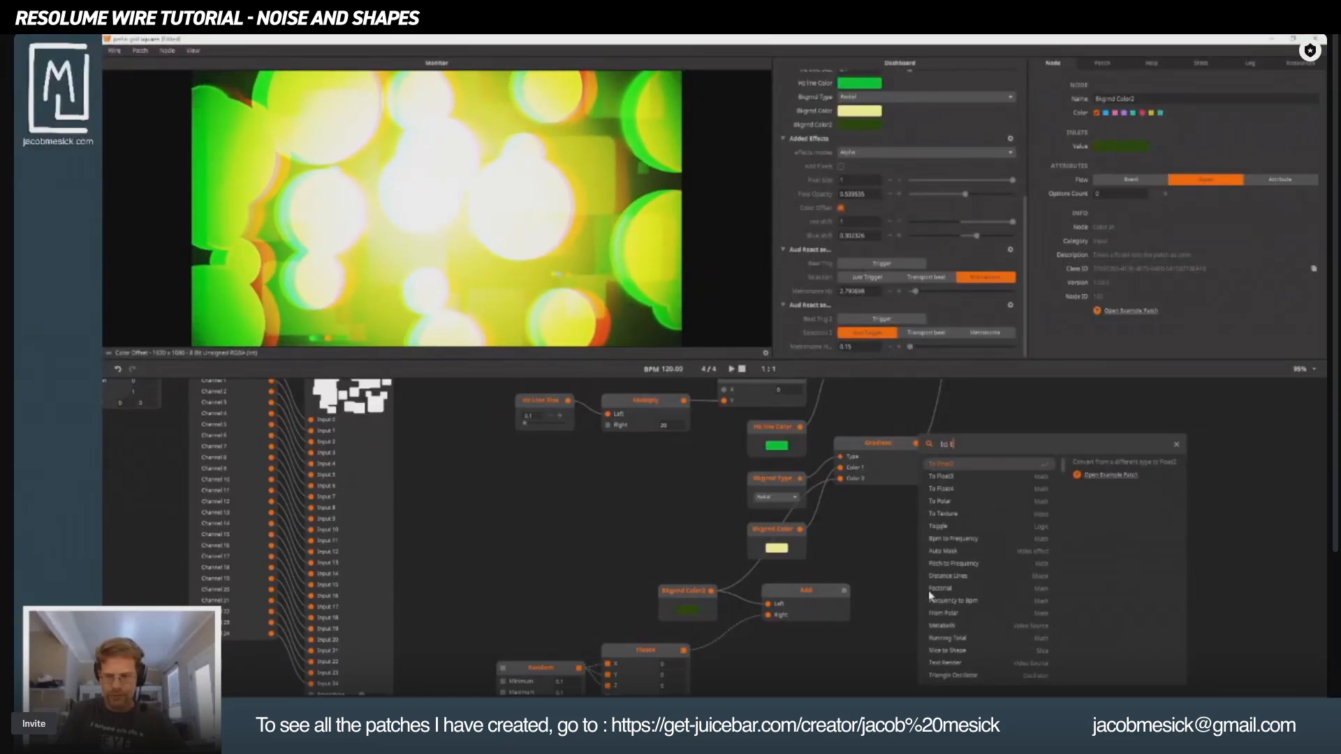
pyautogui.write('olo')
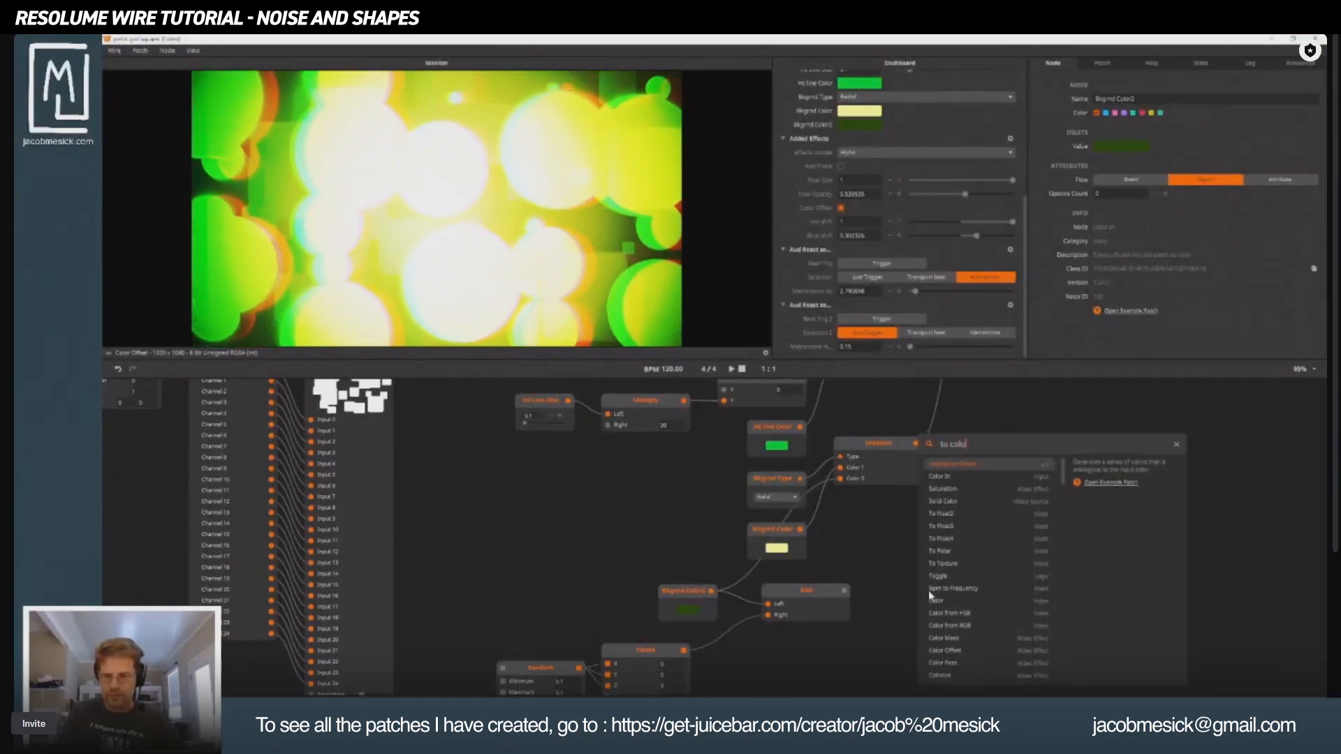
pyautogui.press('BackSpace')
pyautogui.press('BackSpace')
pyautogui.press('BackSpace')
pyautogui.press('BackSpace')
pyautogui.press('BackSpace')
pyautogui.press('BackSpace')
pyautogui.press('BackSpace')
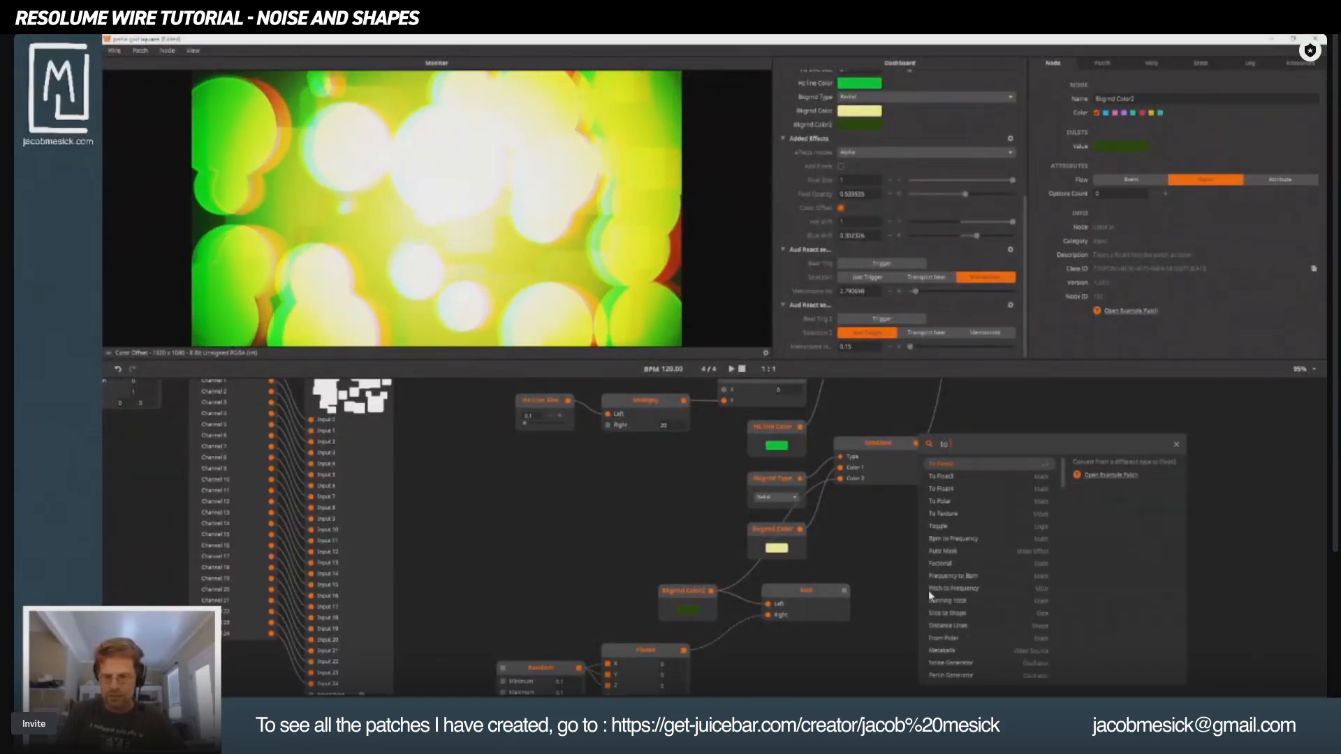
pyautogui.write('cool')
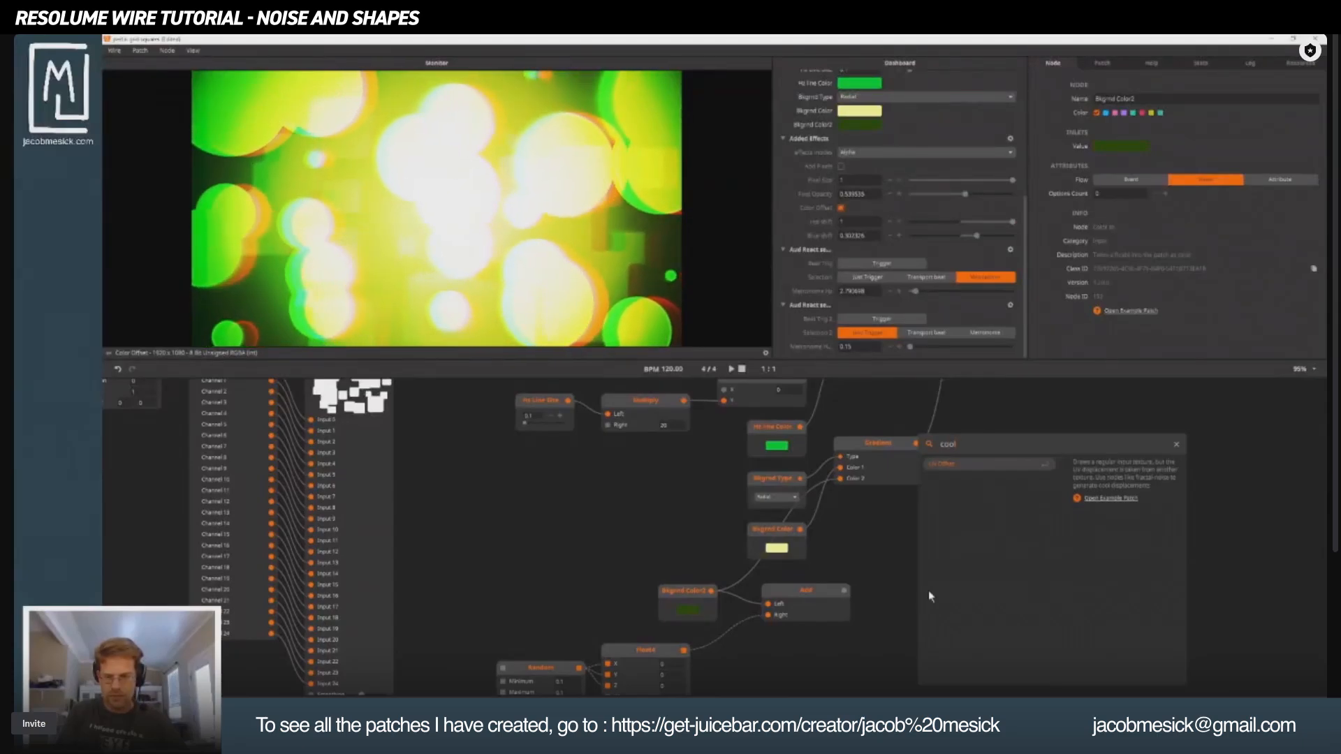
pyautogui.press('BackSpace')
pyautogui.press('BackSpace')
pyautogui.press('BackSpace')
pyautogui.press('BackSpace')
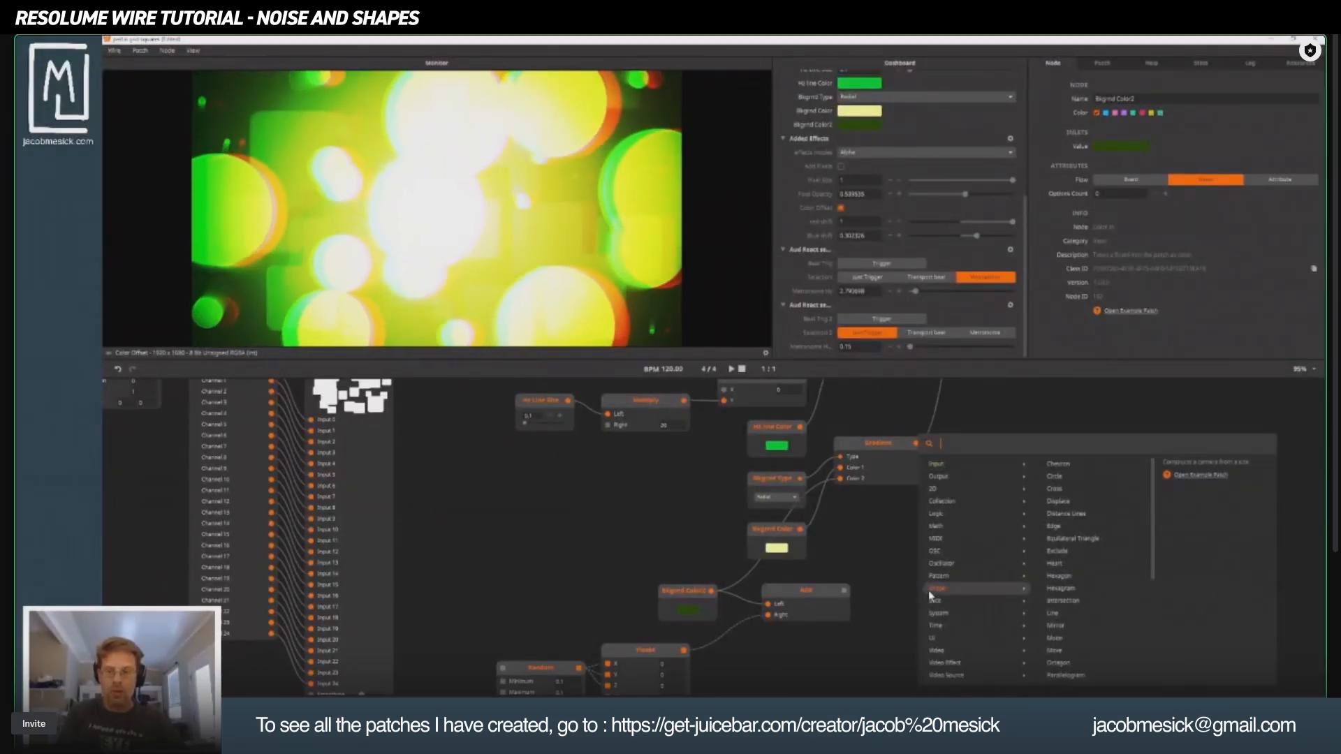
pyautogui.write('color')
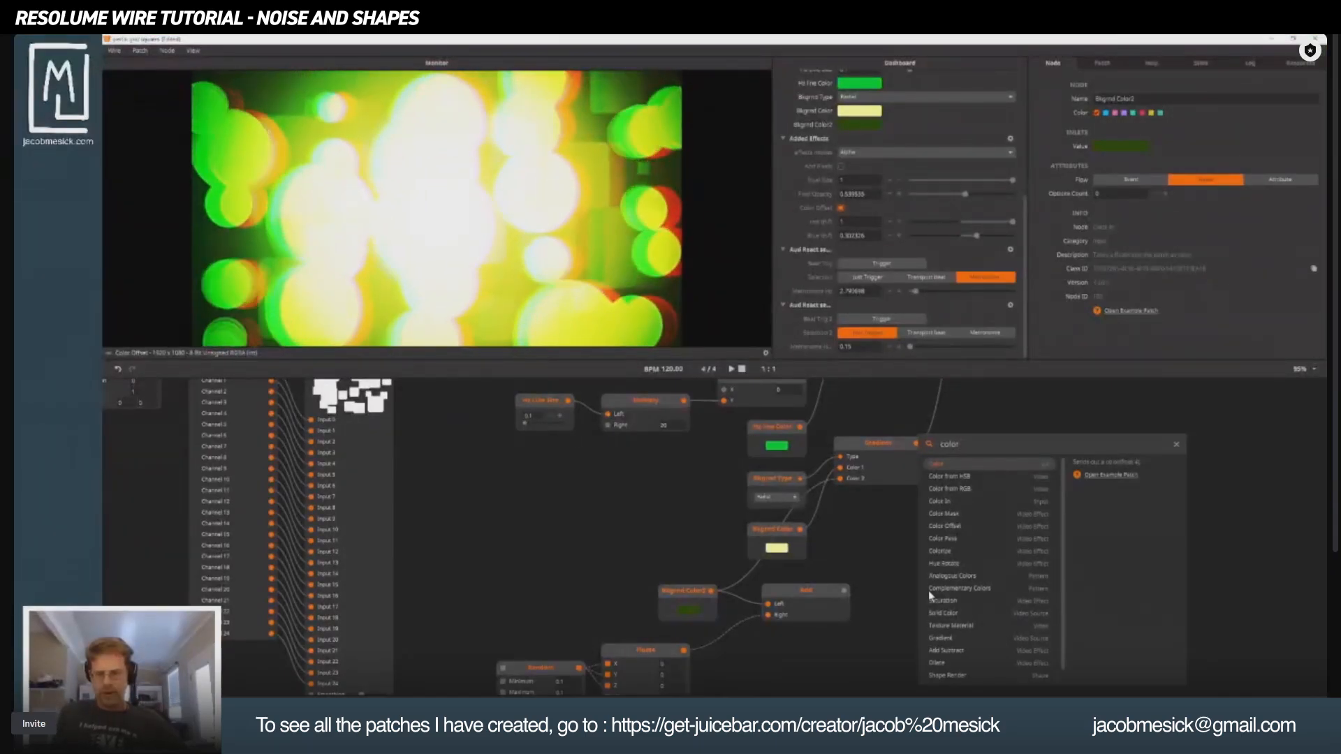
# Add a Solid Color node in the empty area beside the Add node.
pyautogui.press('BackSpace')
pyautogui.press('BackSpace')
pyautogui.press('BackSpace')
pyautogui.press('BackSpace')
pyautogui.press('BackSpace')
pyautogui.write('s')
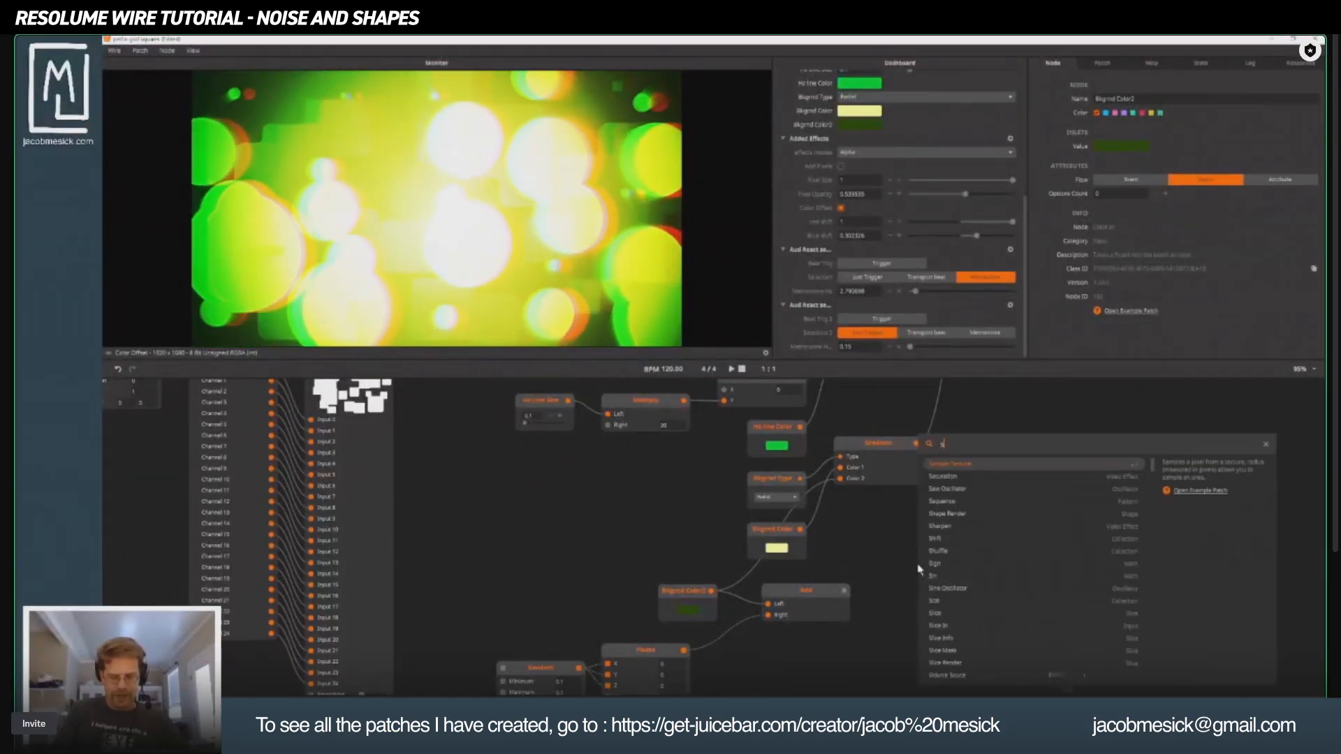
pyautogui.write('olid')
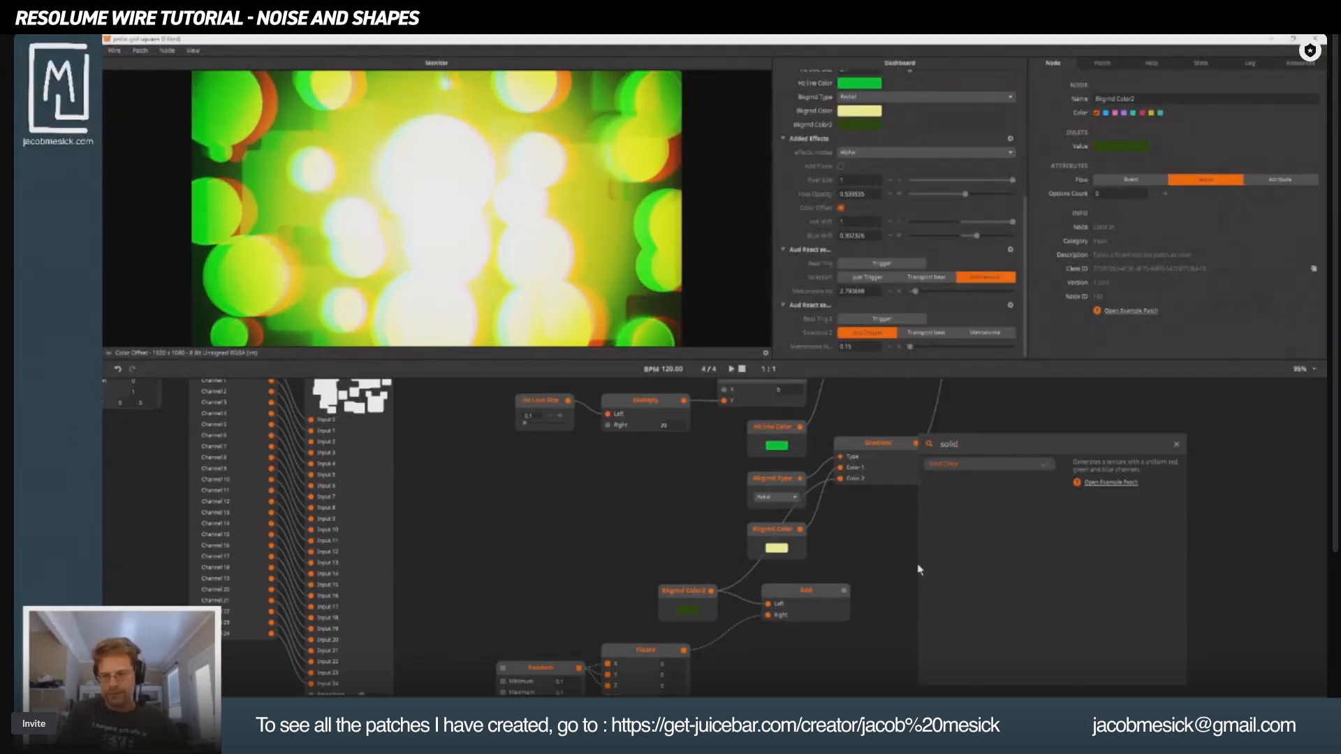
pyautogui.press('Return')
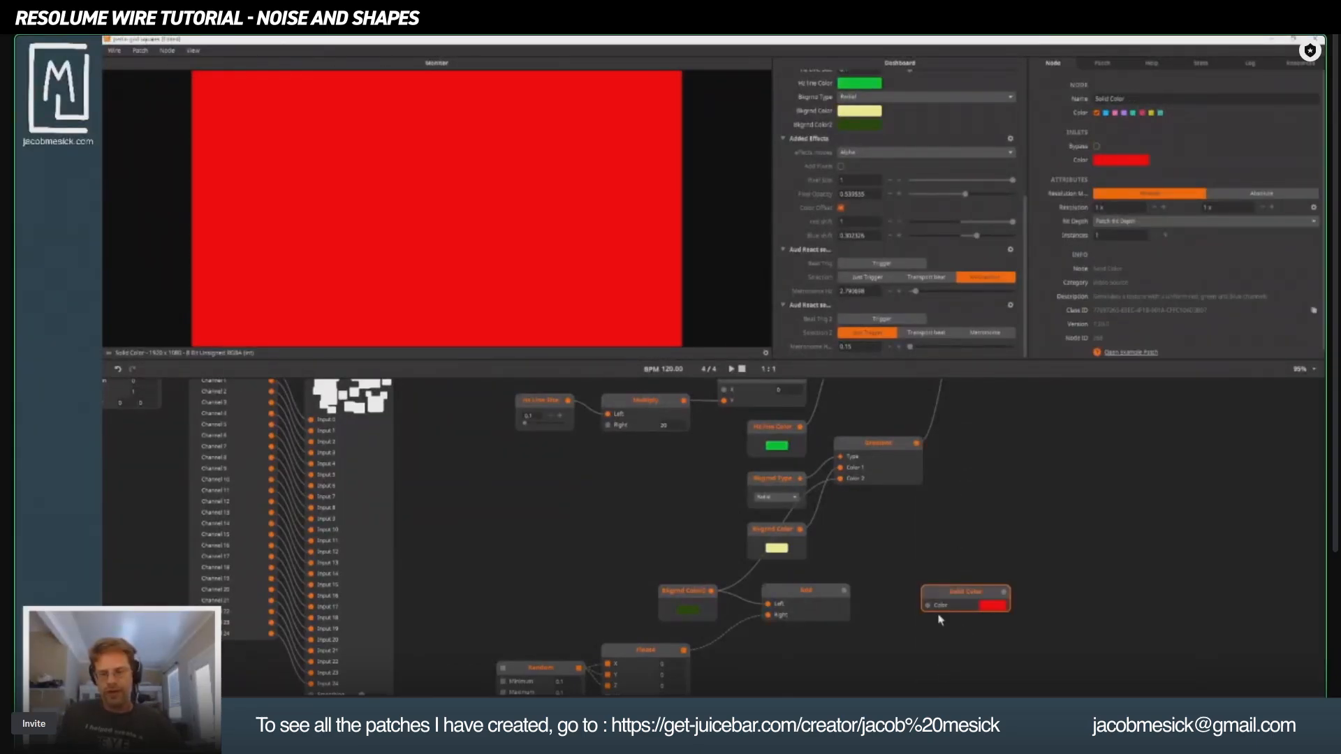
# Try routing the Add output through Solid Color into the Gradient's second color input, and delete the Solid Color node.
pyautogui.moveTo(844, 590); pyautogui.dragTo(863, 569)
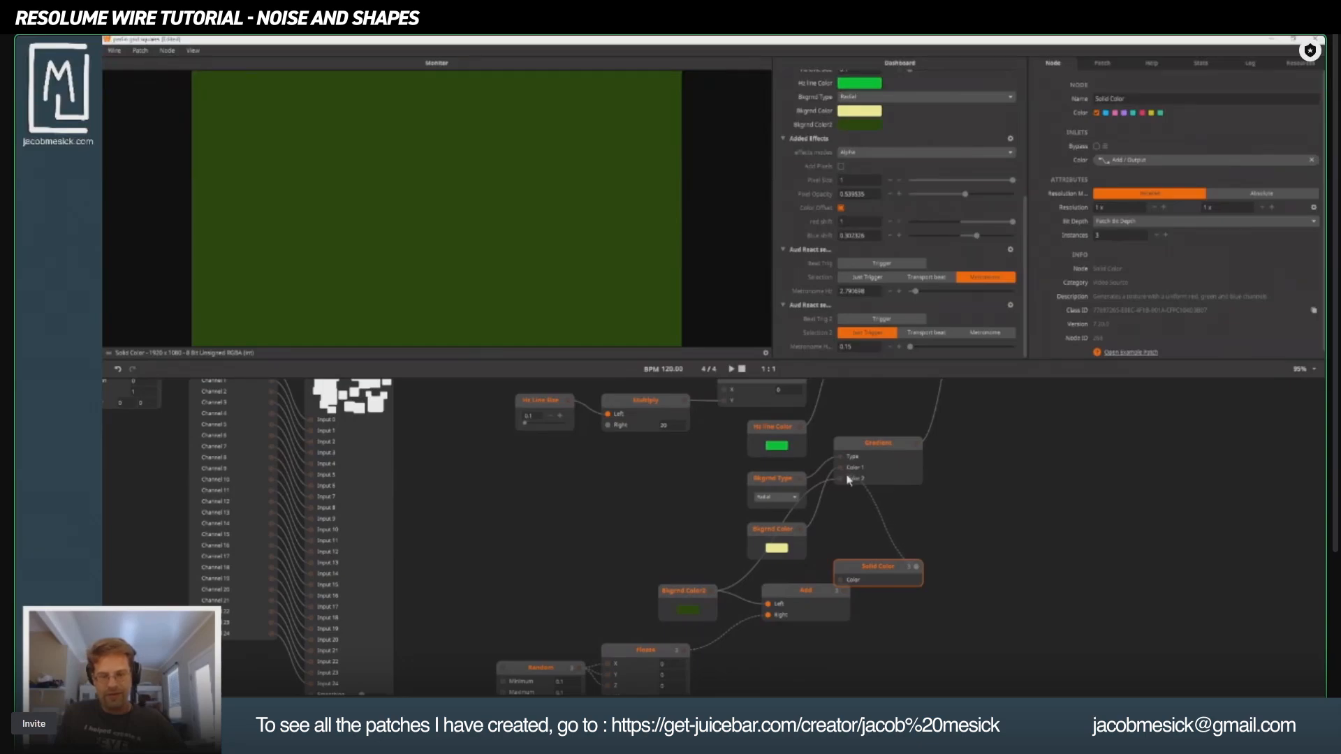
pyautogui.moveTo(847, 479)
pyautogui.mouseDown()
pyautogui.moveTo(856, 500)
pyautogui.moveTo(835, 476)
pyautogui.mouseUp()
pyautogui.click(635, 563)
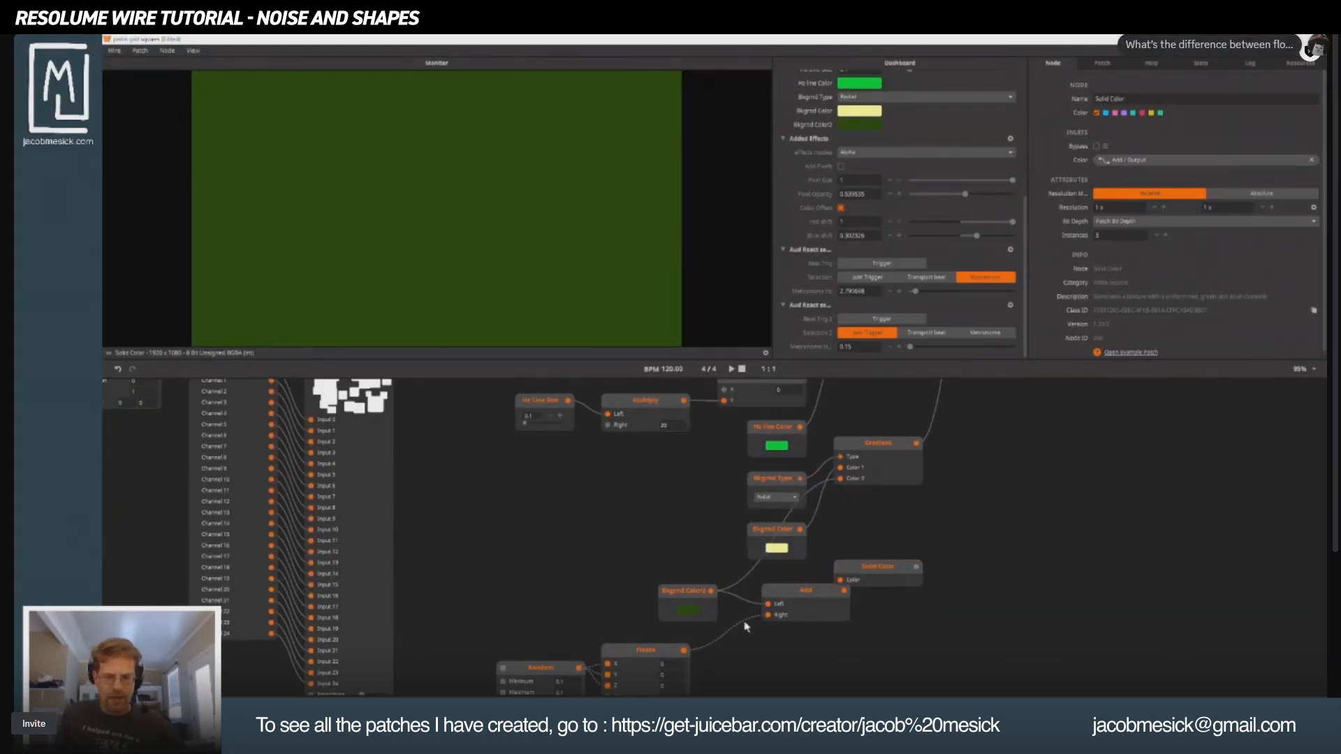
pyautogui.moveTo(827, 593)
pyautogui.mouseDown()
pyautogui.moveTo(805, 593)
pyautogui.moveTo(847, 589)
pyautogui.mouseUp()
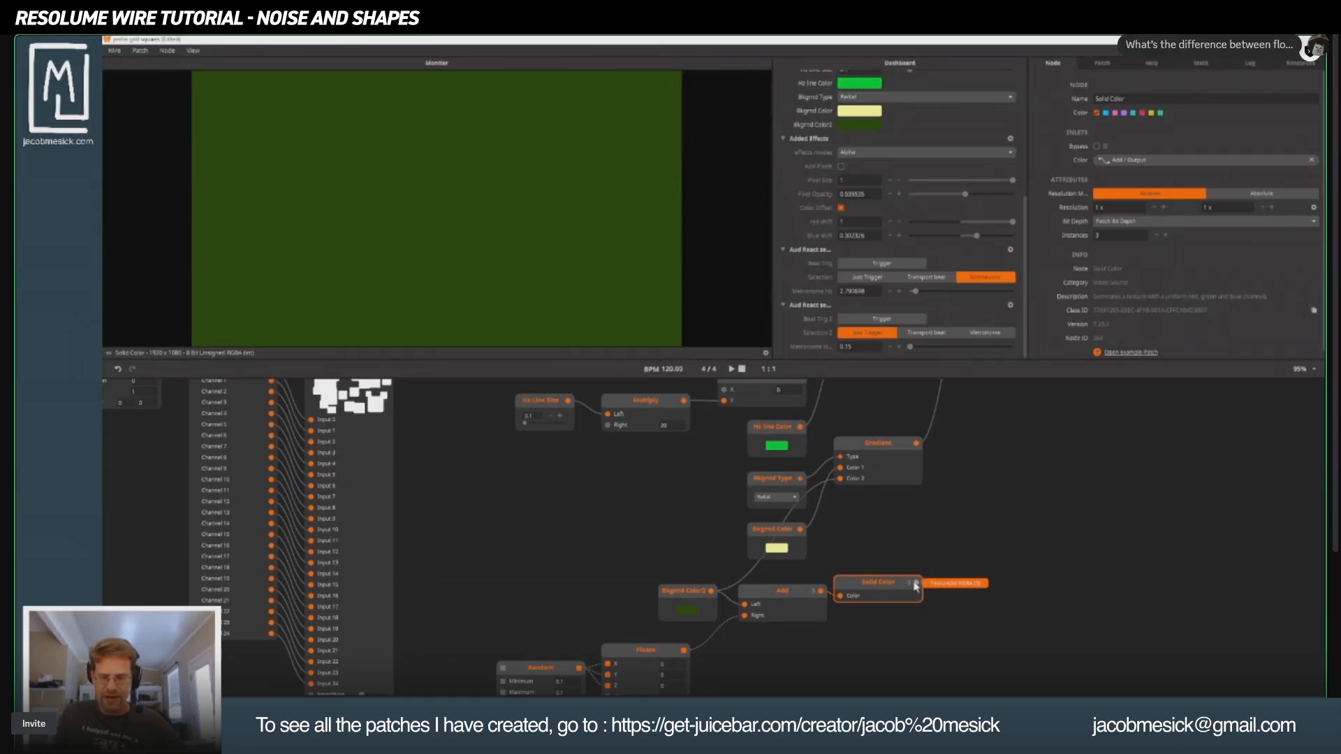
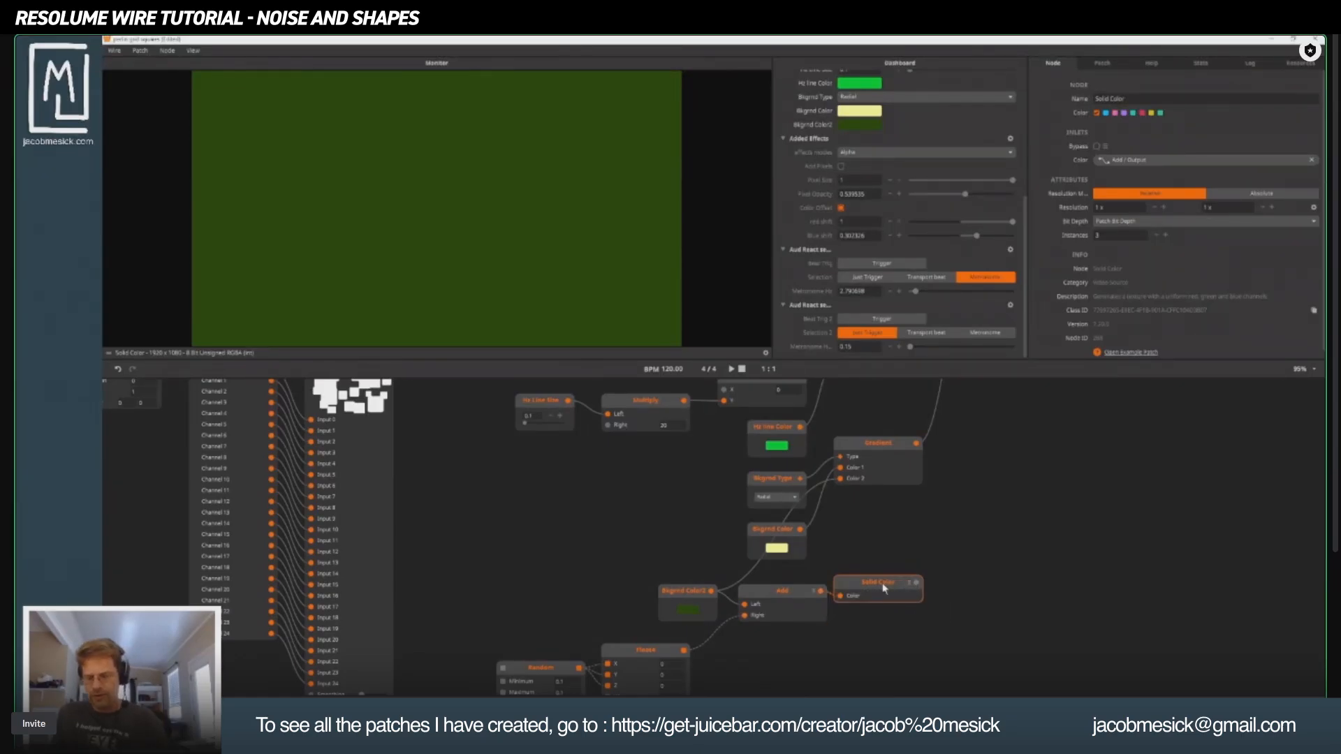
pyautogui.press('Delete')
# Search the node library for "to data" and add a Texture from Data node below the Gradient node.
pyautogui.doubleClick(911, 440)
pyautogui.write('to')
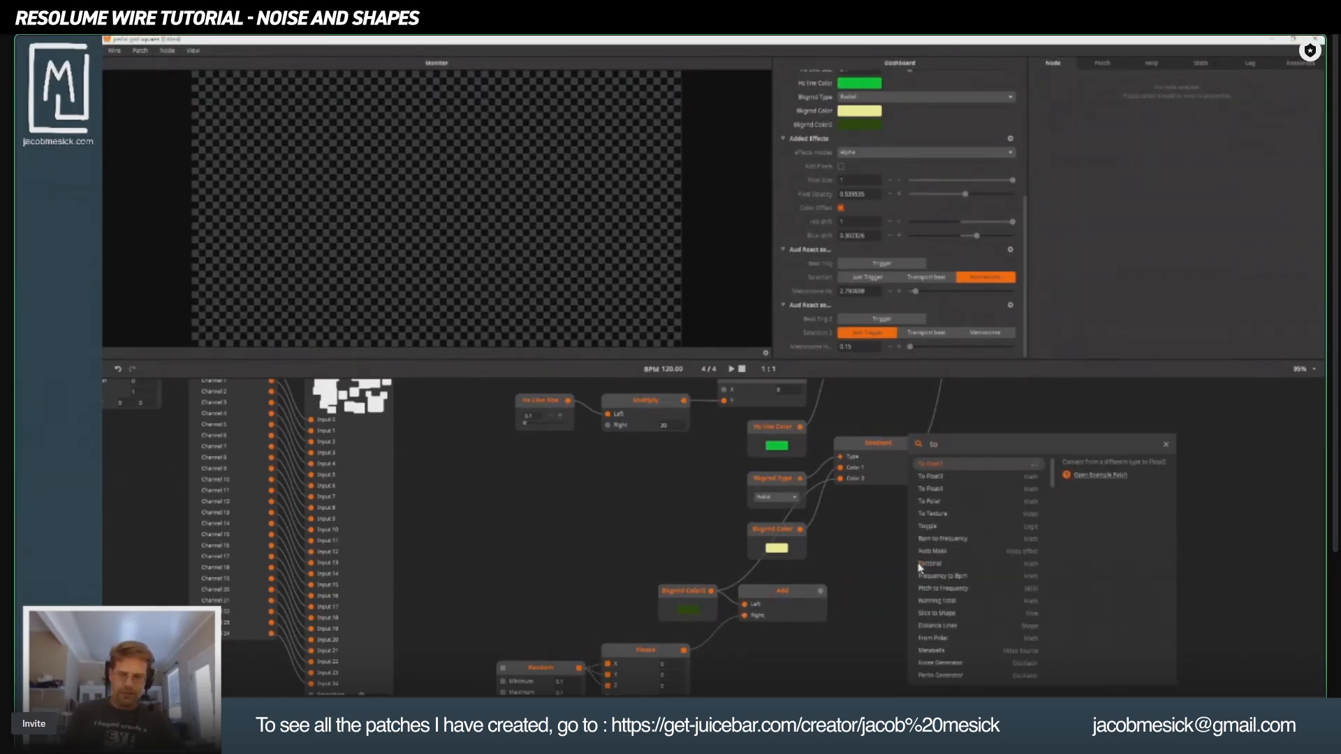
pyautogui.write(' data')
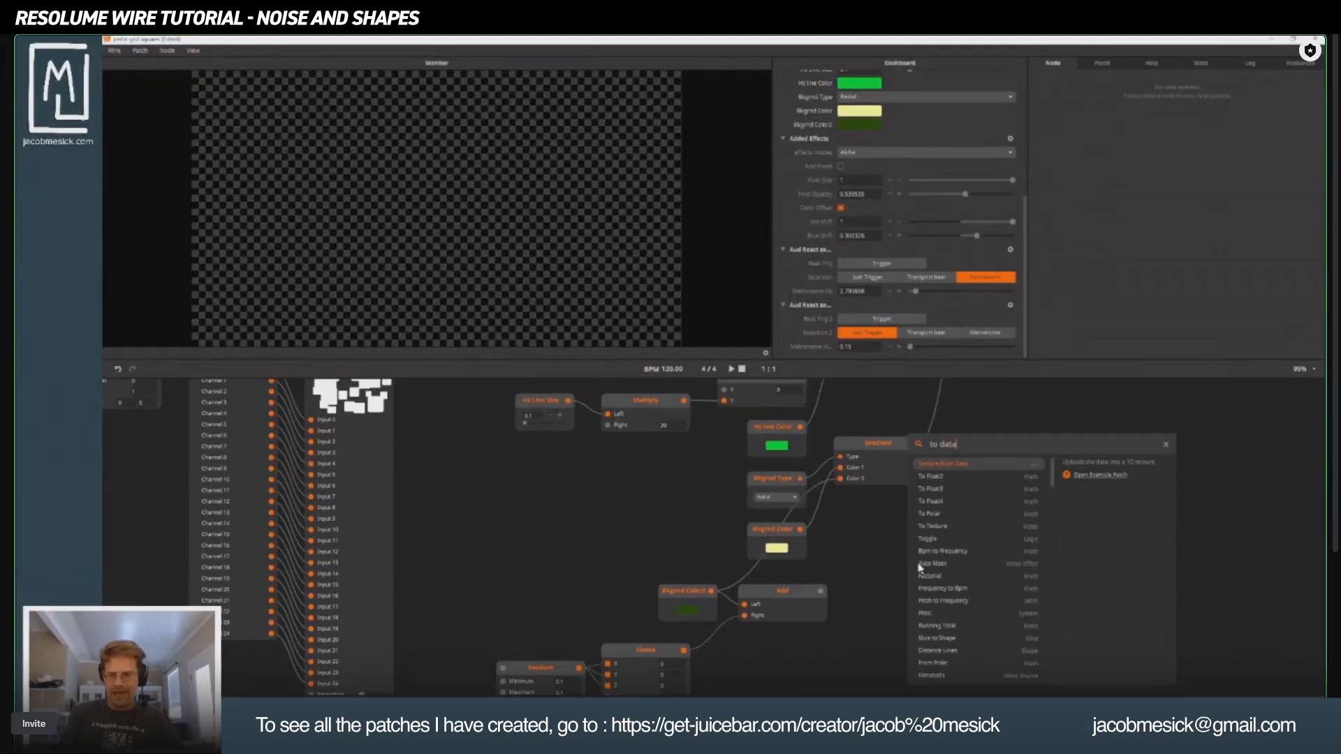
pyautogui.press('Return')
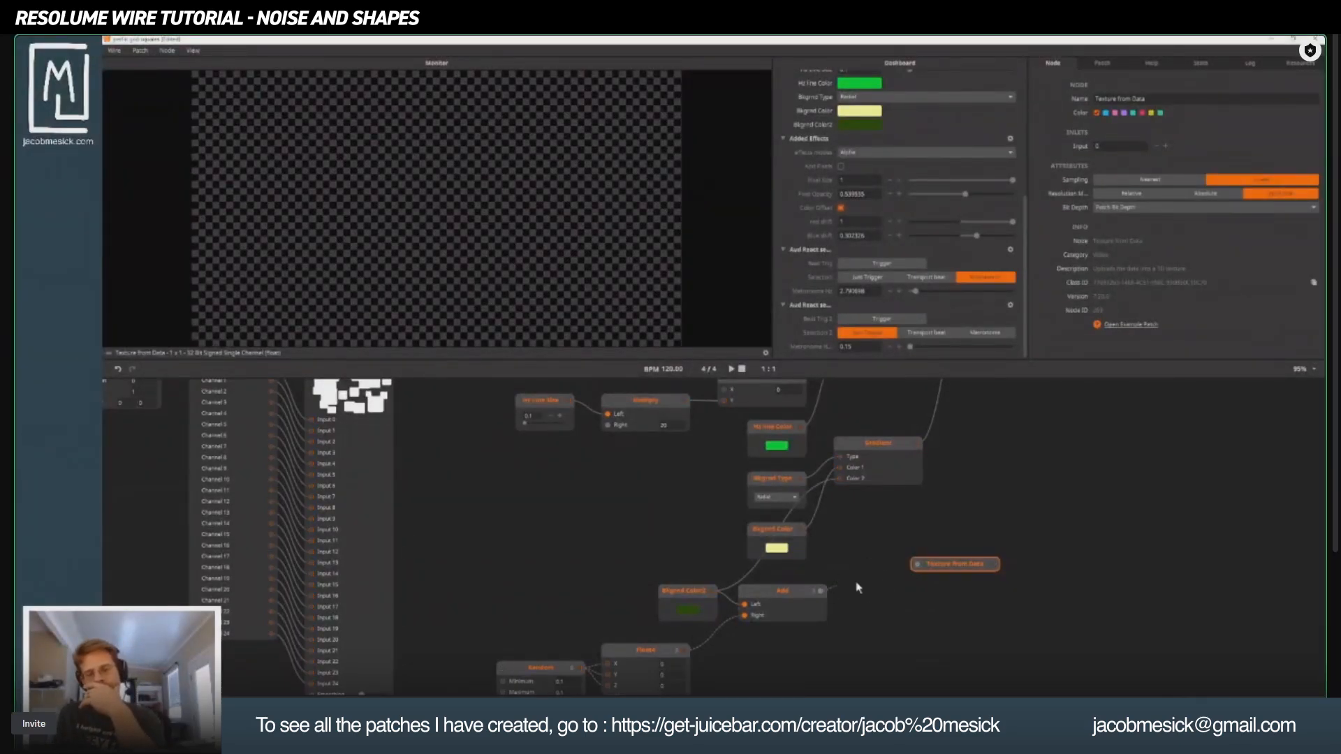
# Try feeding the Add output into the Texture from Data node, and delete the Texture from Data node.
pyautogui.moveTo(858, 588); pyautogui.dragTo(828, 473)
pyautogui.press('Escape')
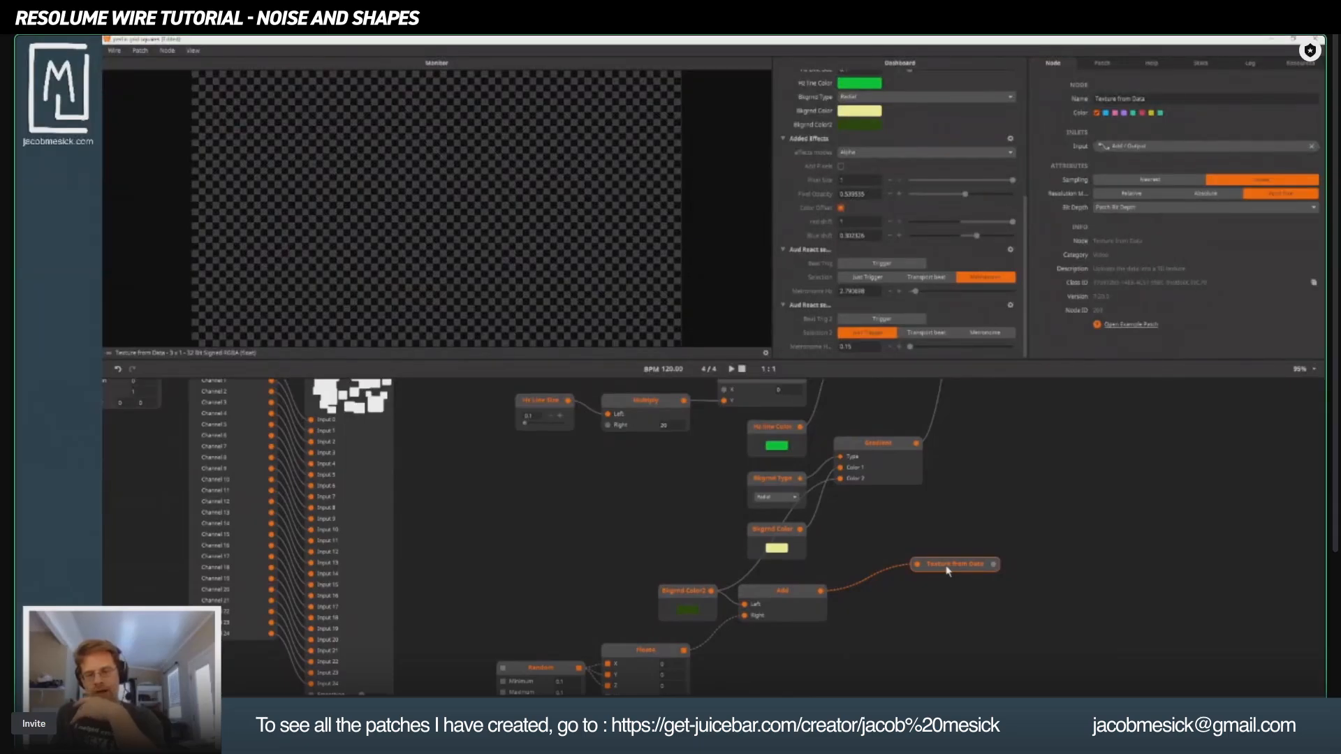
pyautogui.press('Delete')
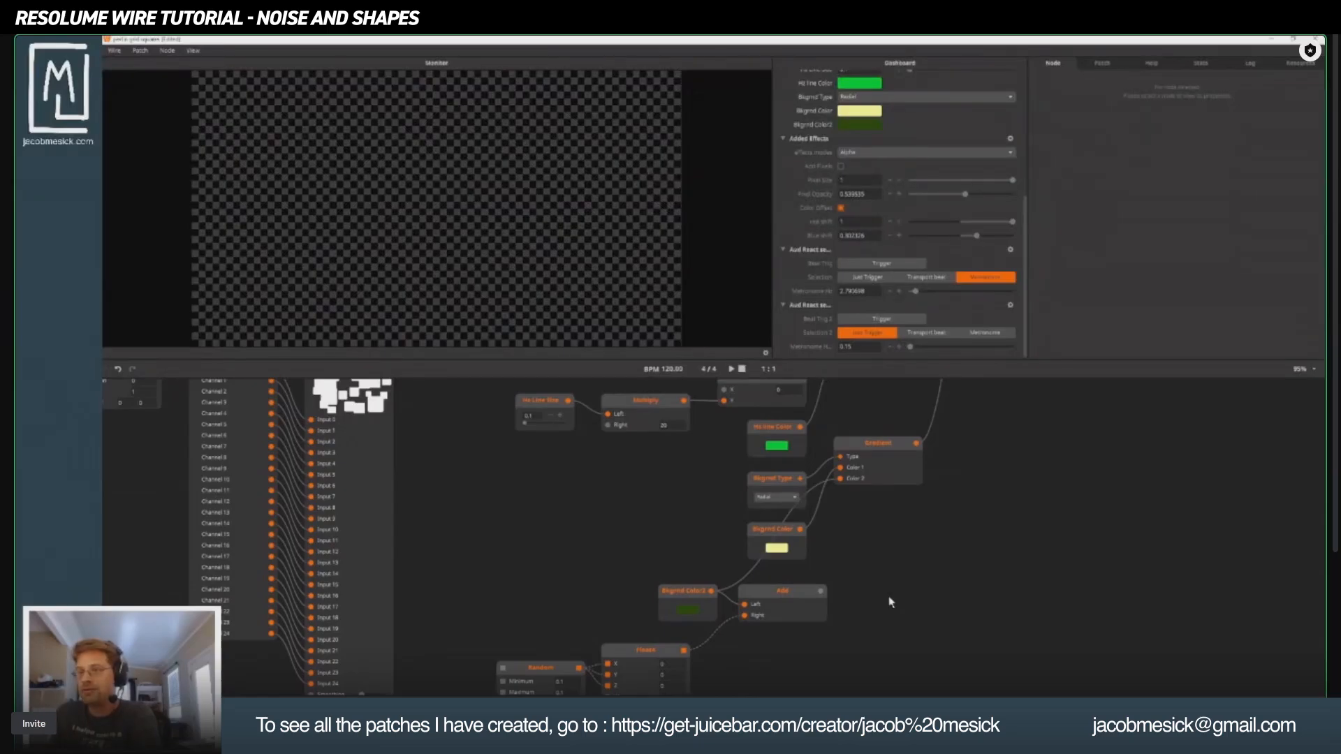
# Try routing the Float4 output through a new Solid Color node into Add's left input, and delete the Solid Color node.
pyautogui.click(789, 604)
pyautogui.moveTo(675, 641); pyautogui.dragTo(660, 547)
pyautogui.moveTo(592, 607)
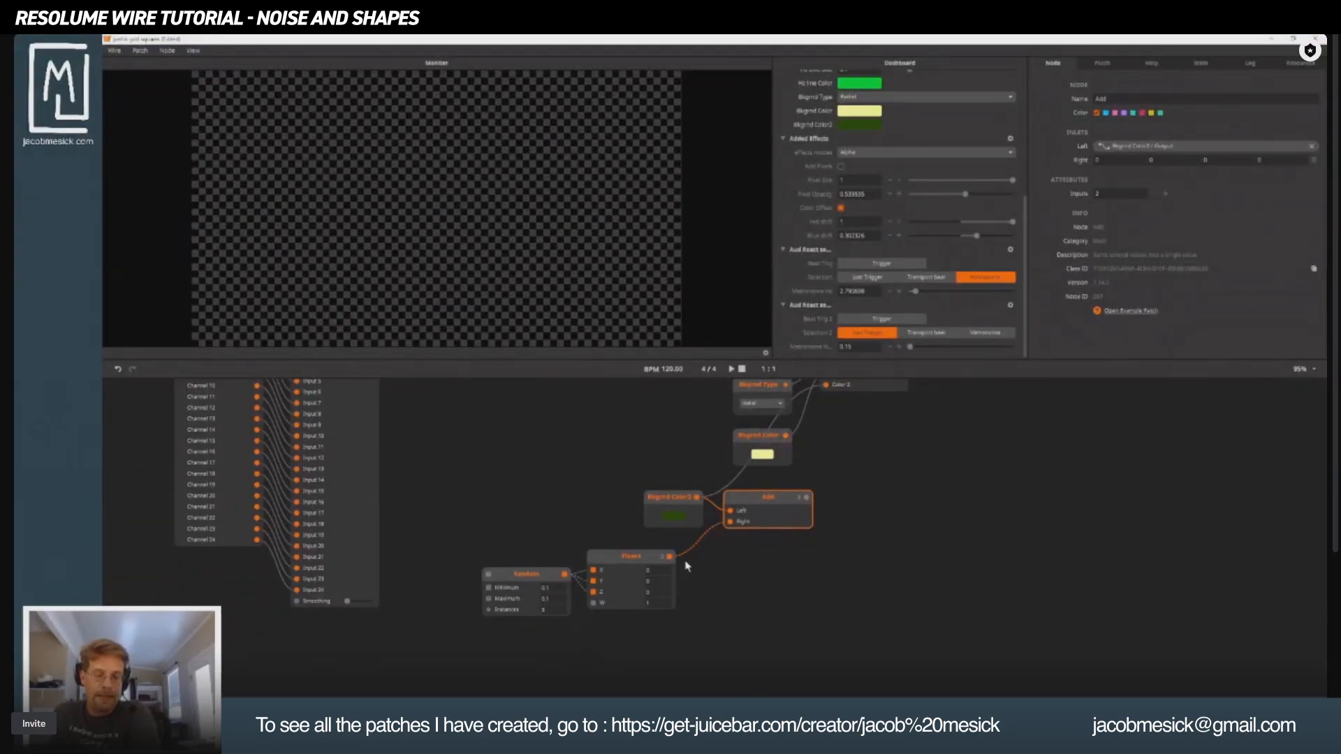
pyautogui.moveTo(670, 563)
pyautogui.doubleClick(740, 605)
pyautogui.write('solid')
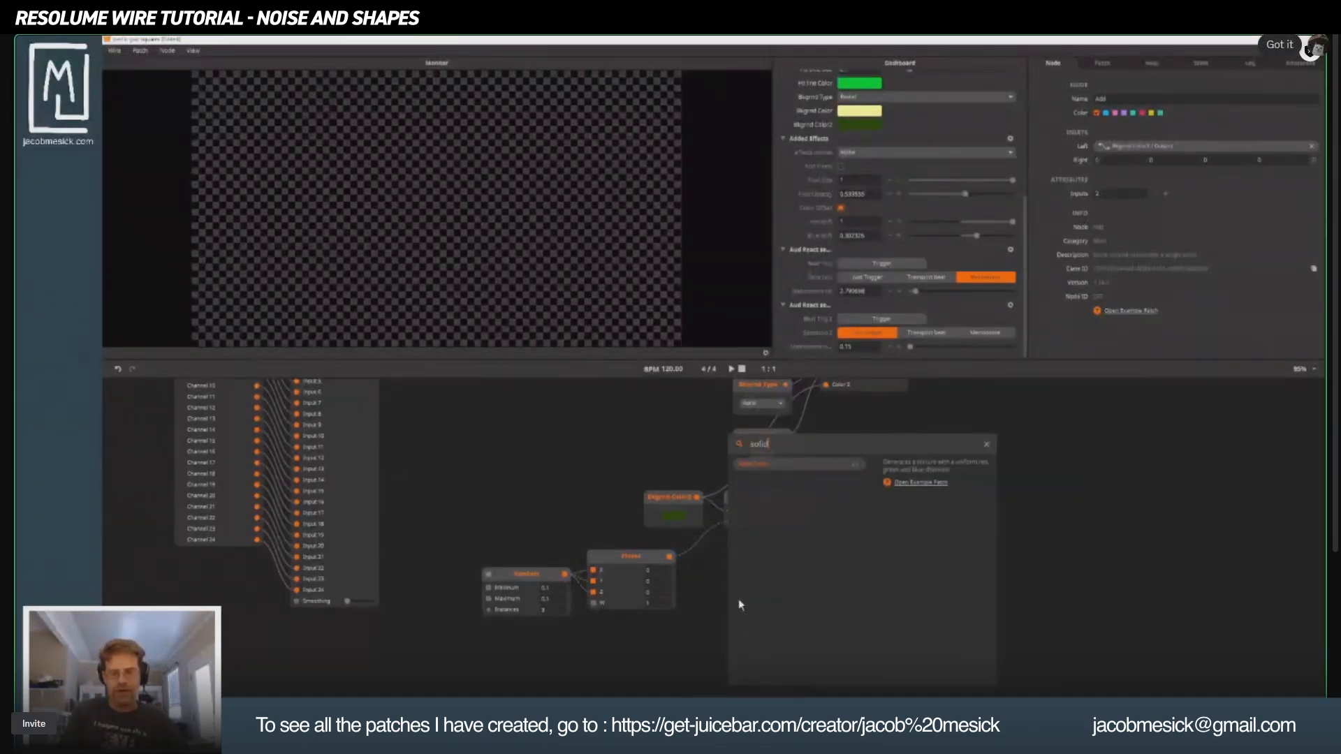
pyautogui.press('Return')
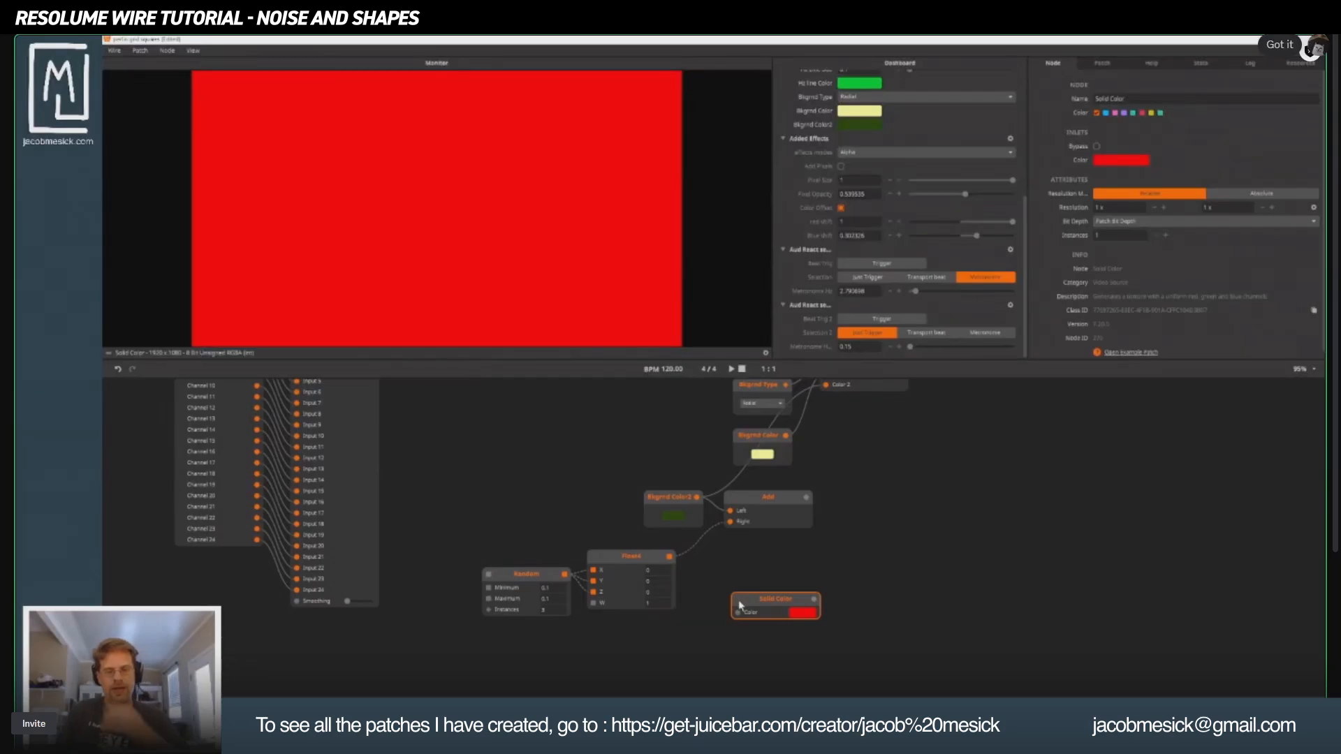
pyautogui.moveTo(711, 593); pyautogui.dragTo(731, 522)
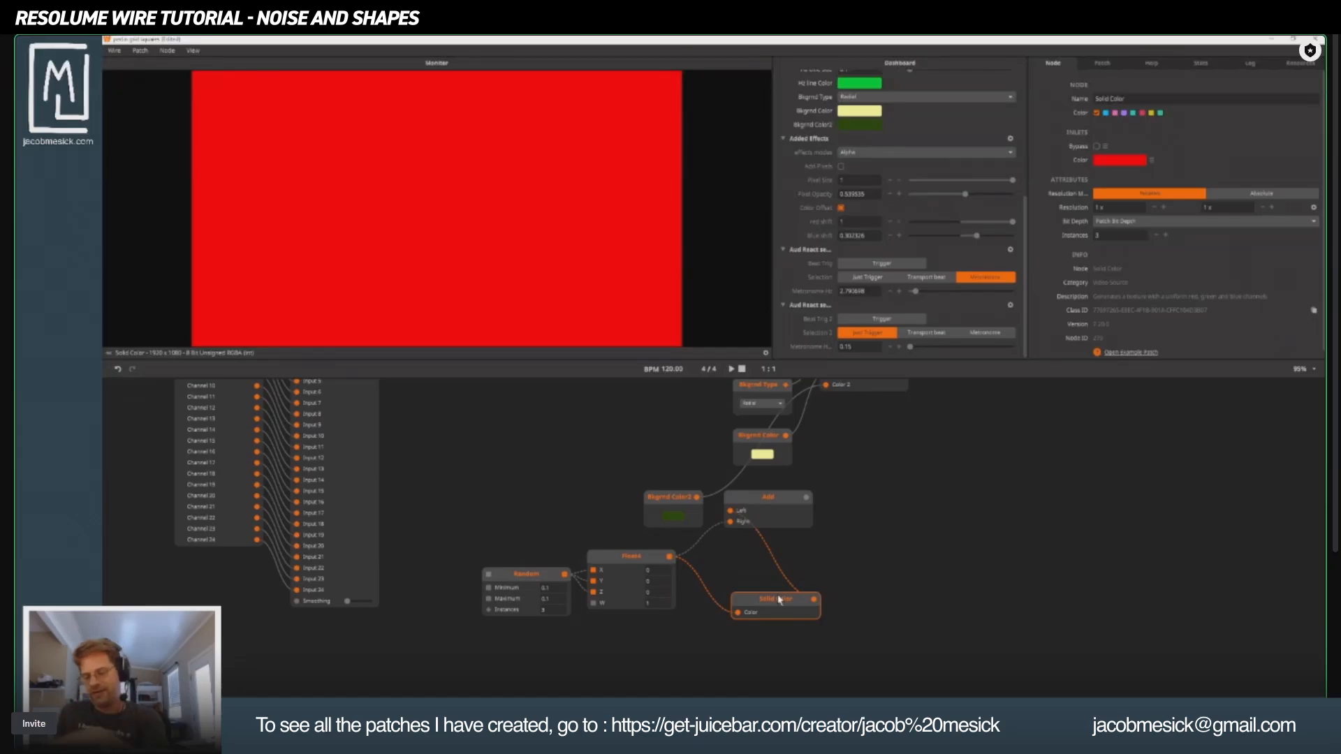
pyautogui.press('Delete')
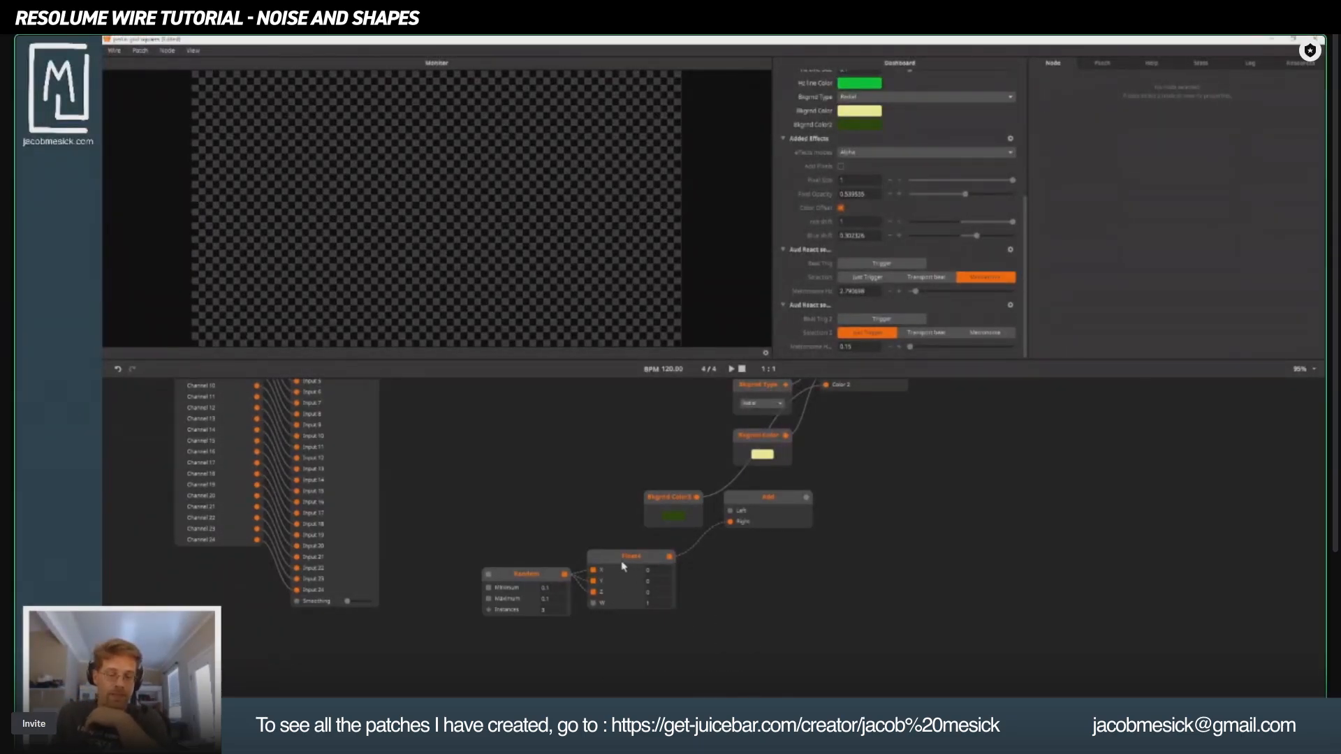
# Delete the Random, Float4 and Add nodes, and align the second background color node directly below the first one.
pyautogui.moveTo(511, 548); pyautogui.dragTo(658, 623)
pyautogui.press('Delete')
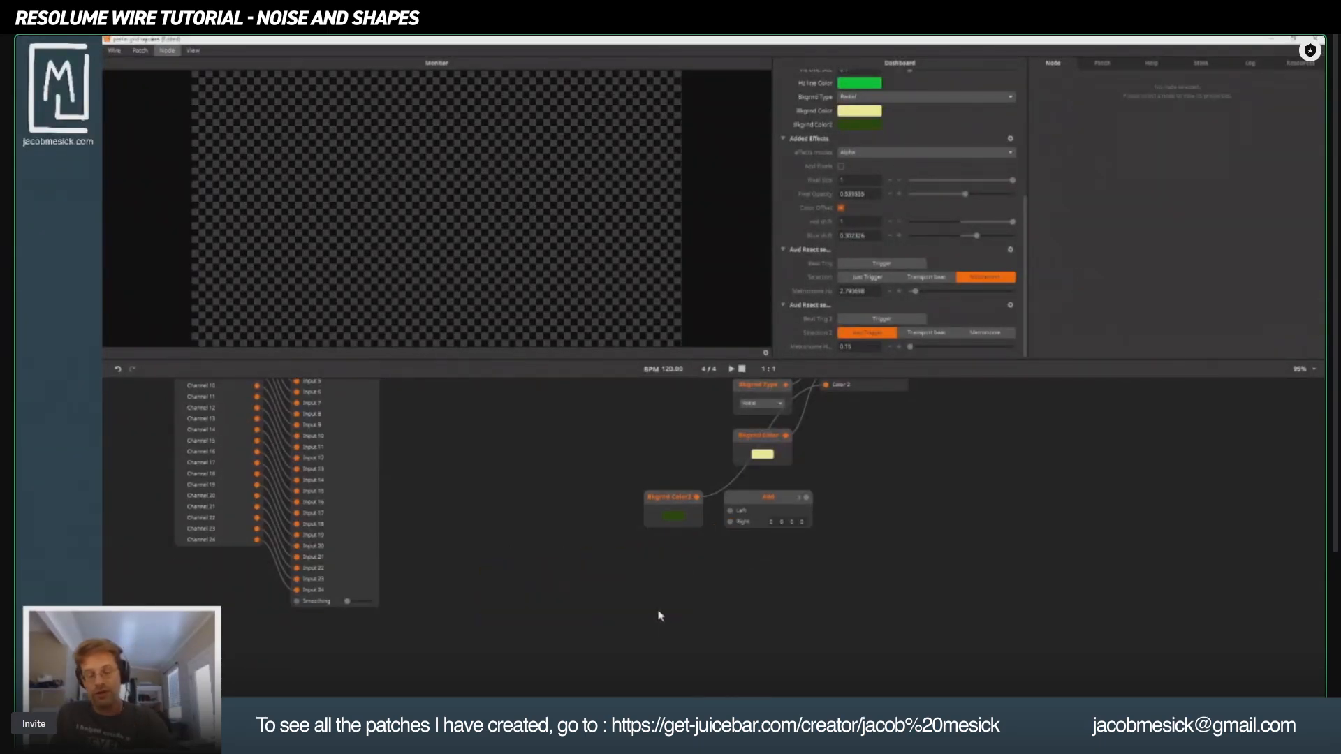
pyautogui.click(768, 497)
pyautogui.press('Delete')
pyautogui.scroll(5, 760, 544)
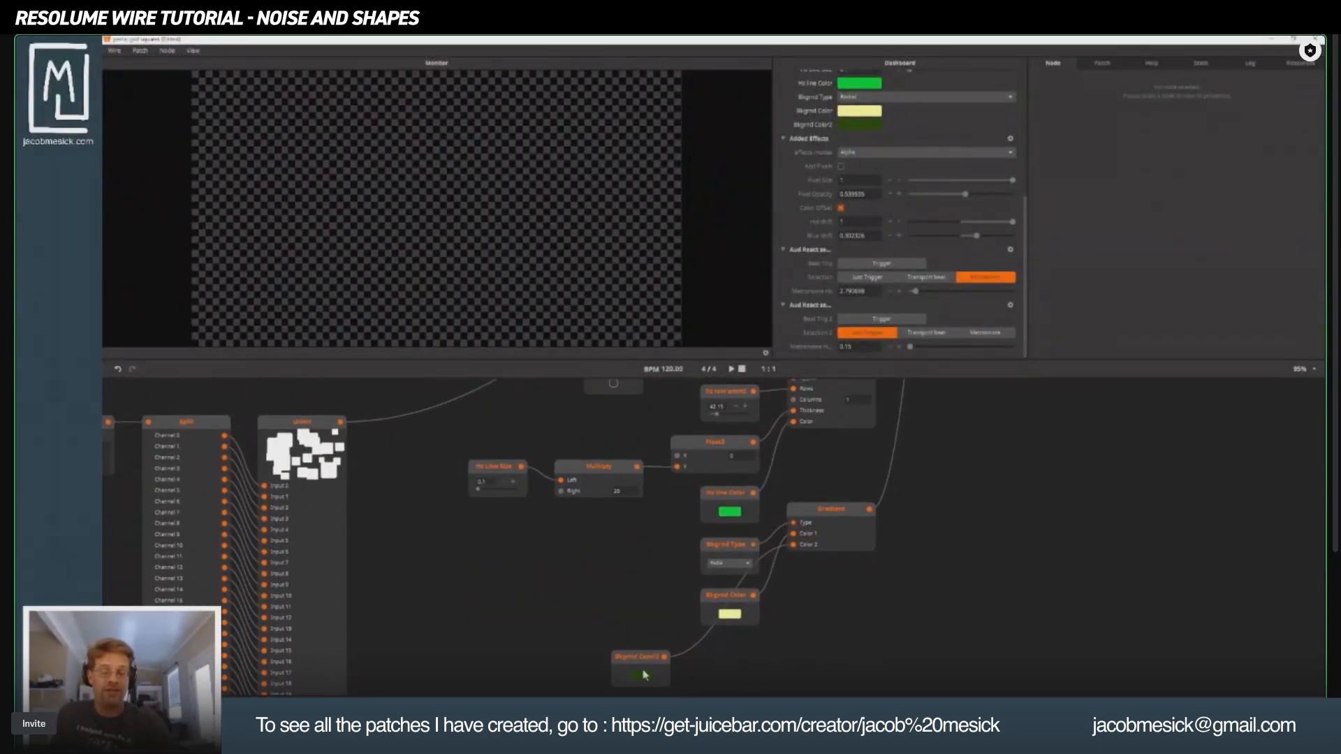
pyautogui.moveTo(643, 660); pyautogui.dragTo(730, 655)
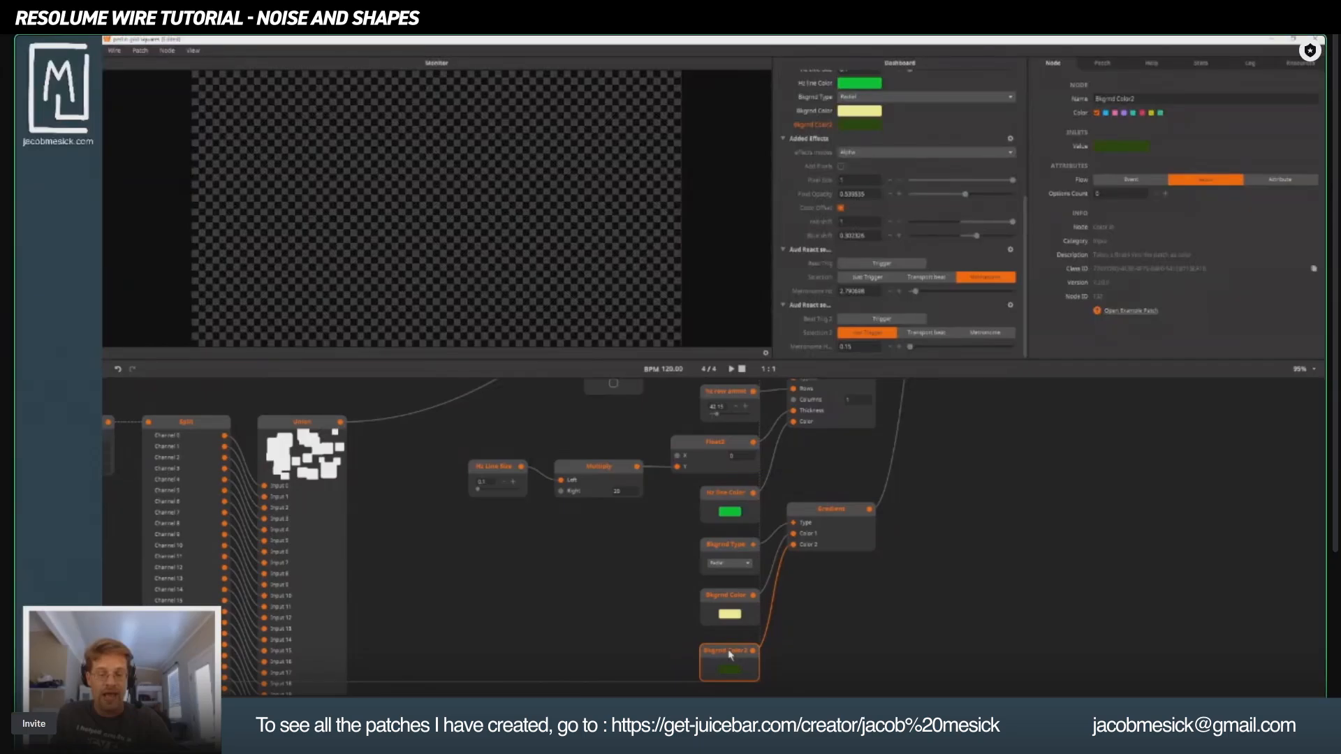
# Preview the Gradient node and set its background type to Horizontal.
pyautogui.click(830, 509)
pyautogui.moveTo(954, 497); pyautogui.dragTo(739, 719)
pyautogui.moveTo(766, 438); pyautogui.dragTo(781, 488)
pyautogui.moveTo(667, 669); pyautogui.dragTo(835, 462)
pyautogui.moveTo(734, 643); pyautogui.dragTo(789, 505)
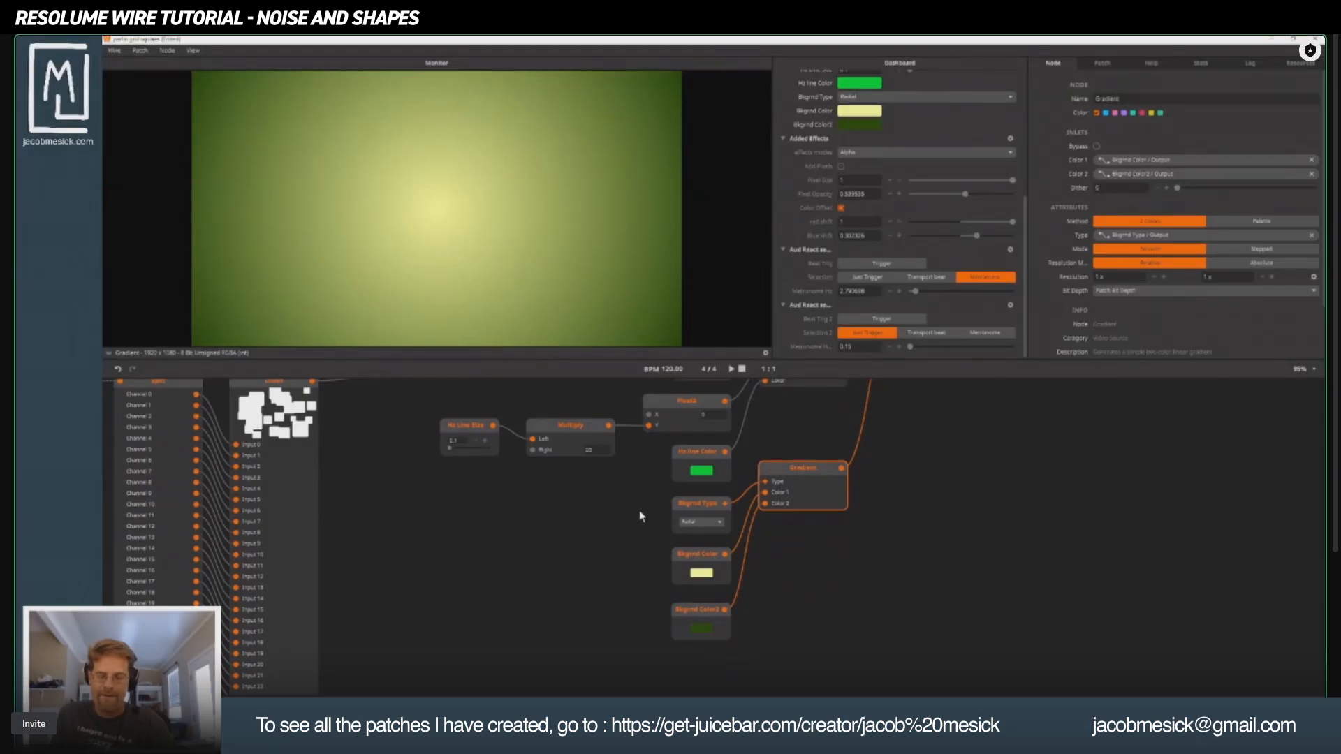
pyautogui.click(710, 535)
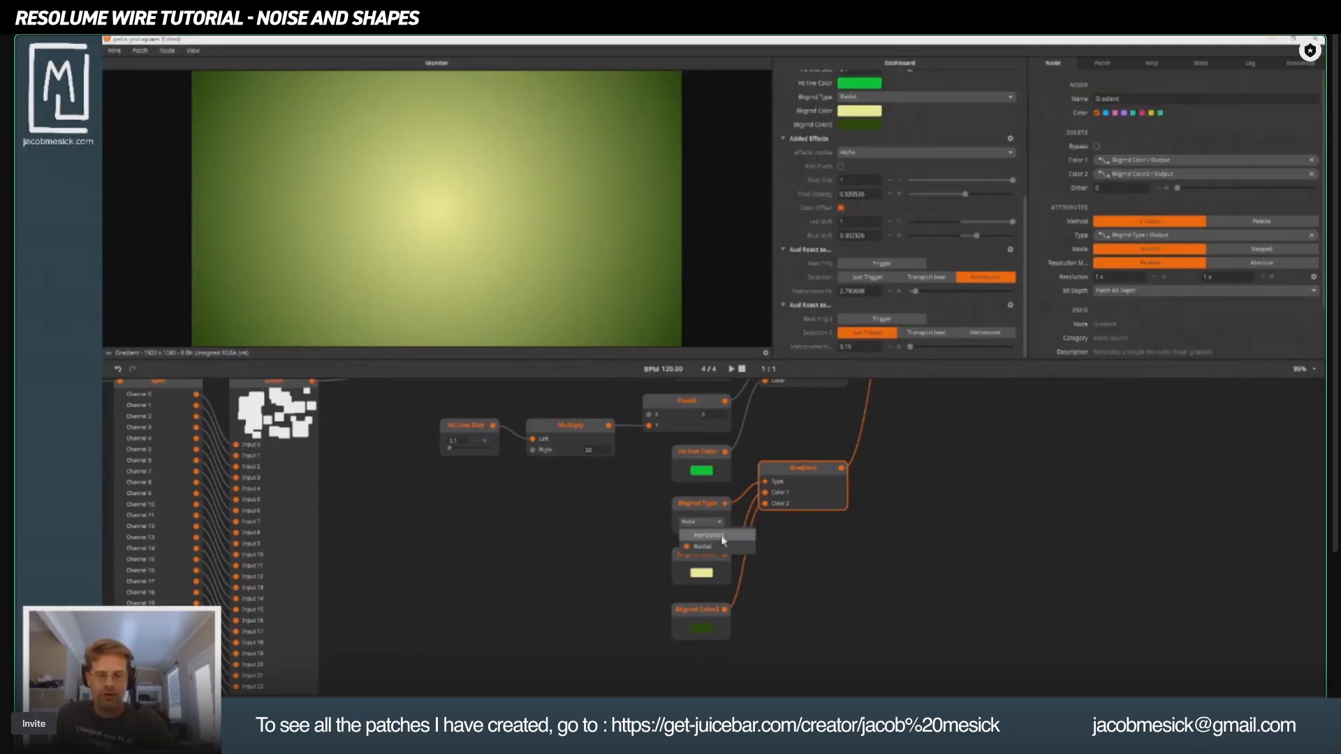
# Preview the Video Mixer and final Texture Out results, and survey the complete node graph.
pyautogui.moveTo(1026, 507); pyautogui.dragTo(788, 692)
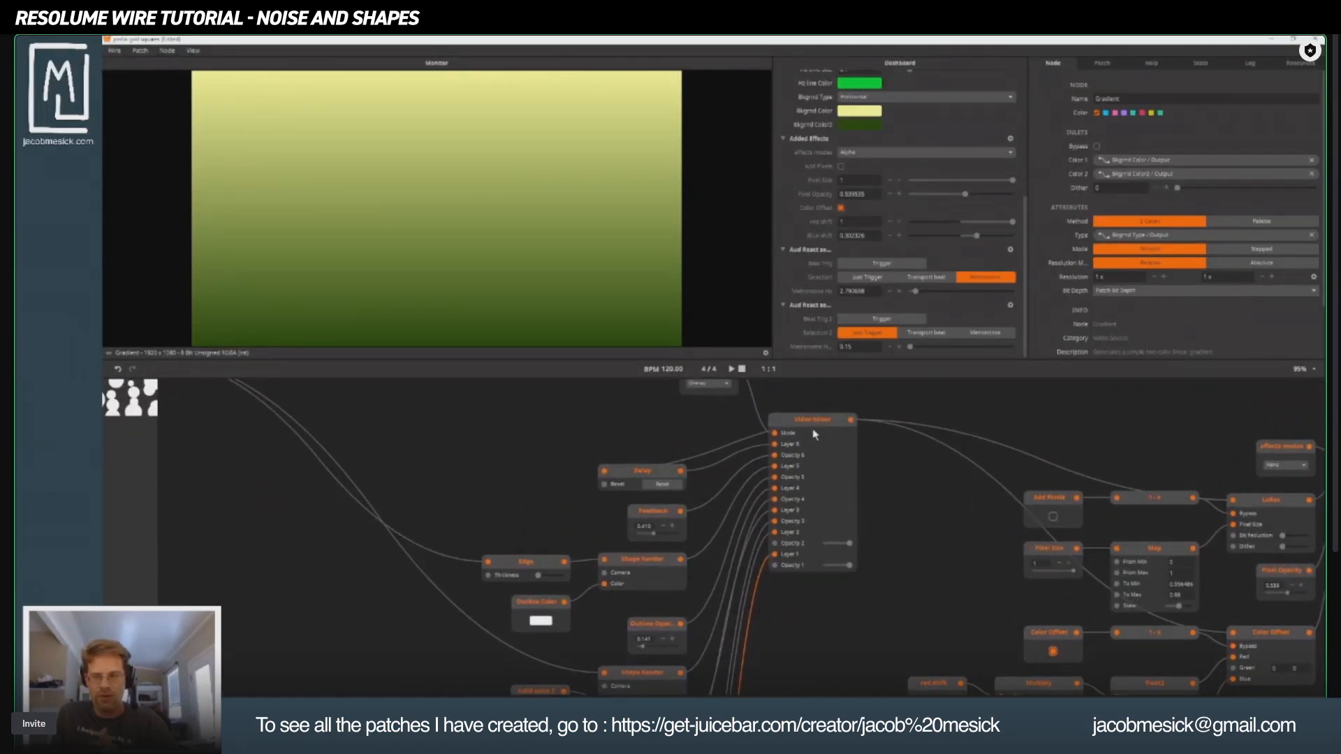
pyautogui.click(811, 429)
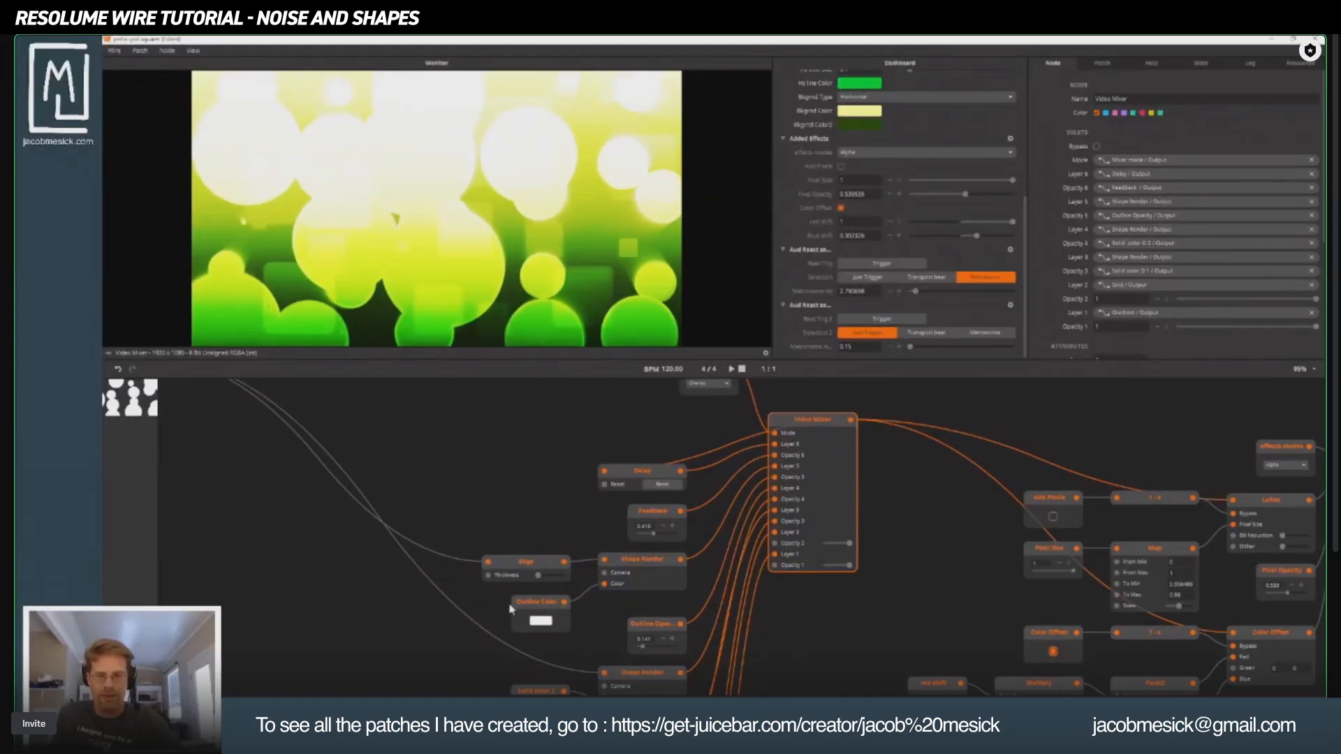
pyautogui.scroll(-4, 897, 624)
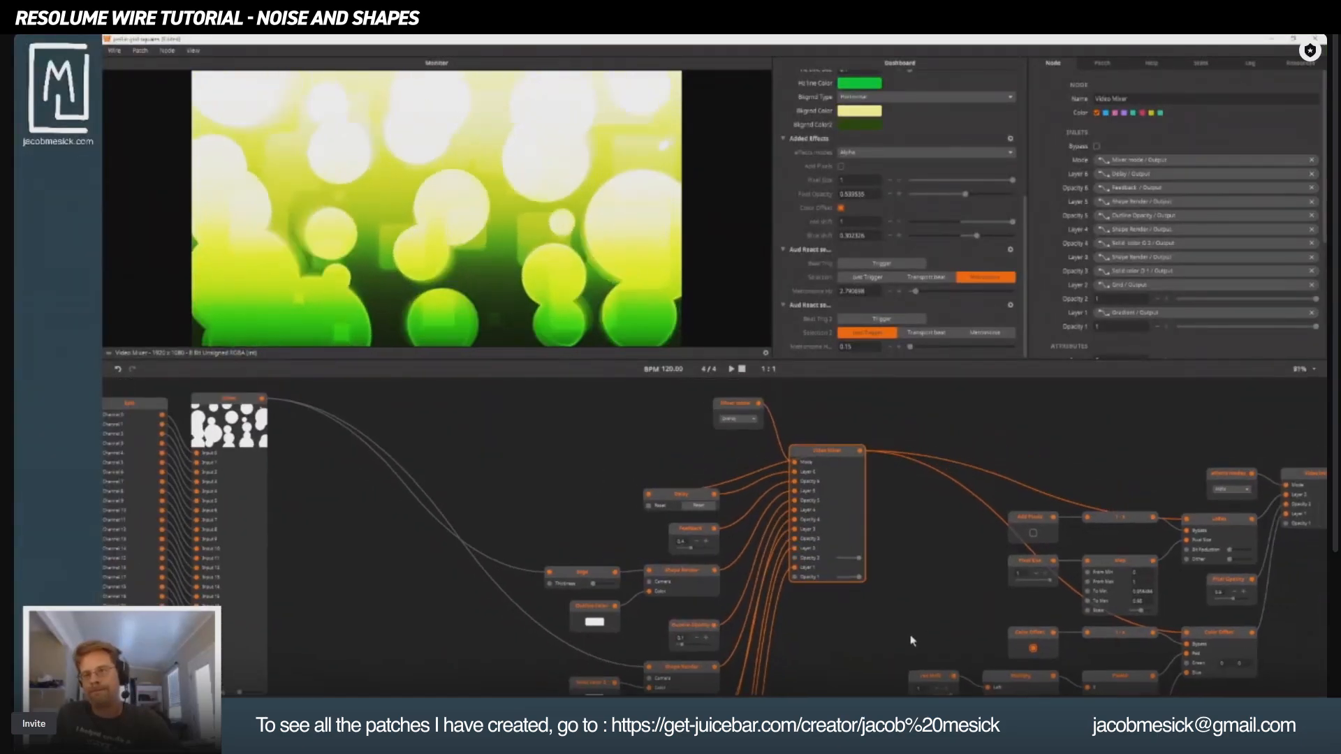
pyautogui.scroll(-2, 897, 624)
pyautogui.moveTo(897, 624)
pyautogui.mouseDown()
pyautogui.moveTo(930, 553)
pyautogui.moveTo(902, 607)
pyautogui.mouseUp()
pyautogui.click(1153, 506)
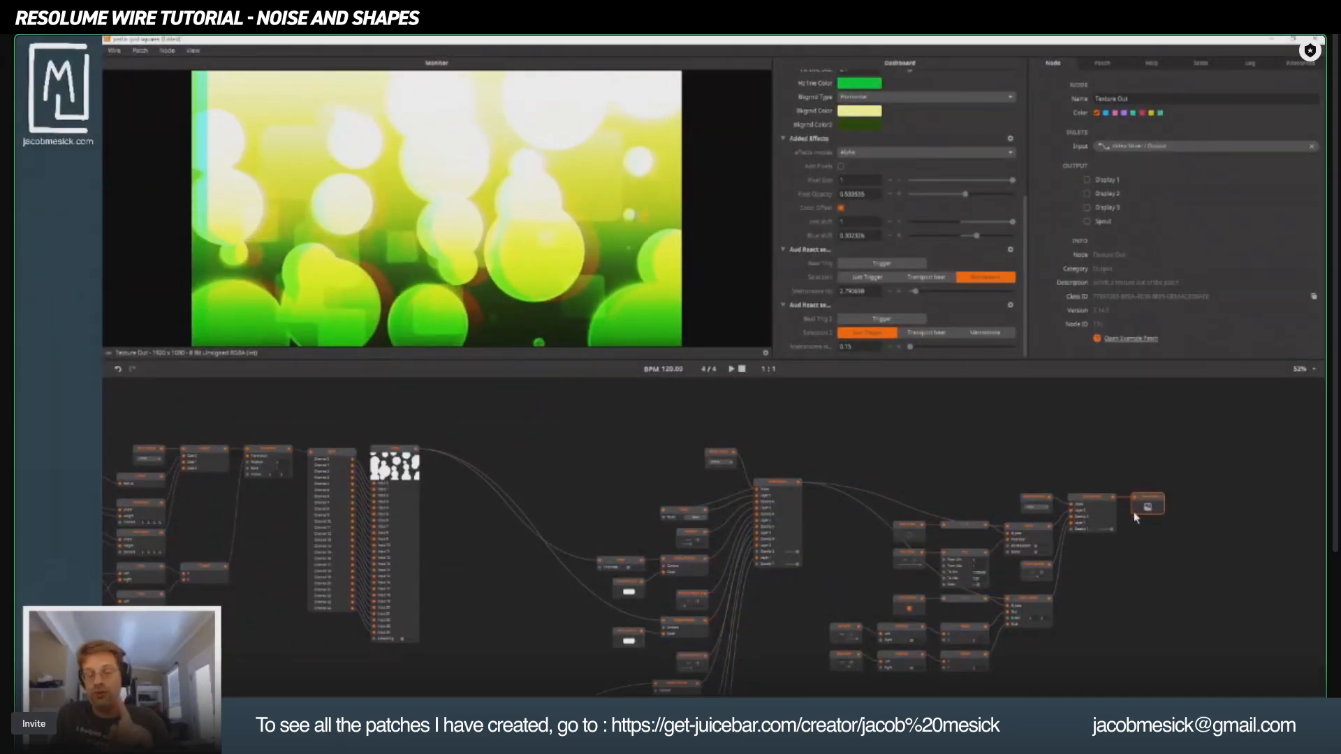
pyautogui.moveTo(475, 580); pyautogui.dragTo(564, 353)
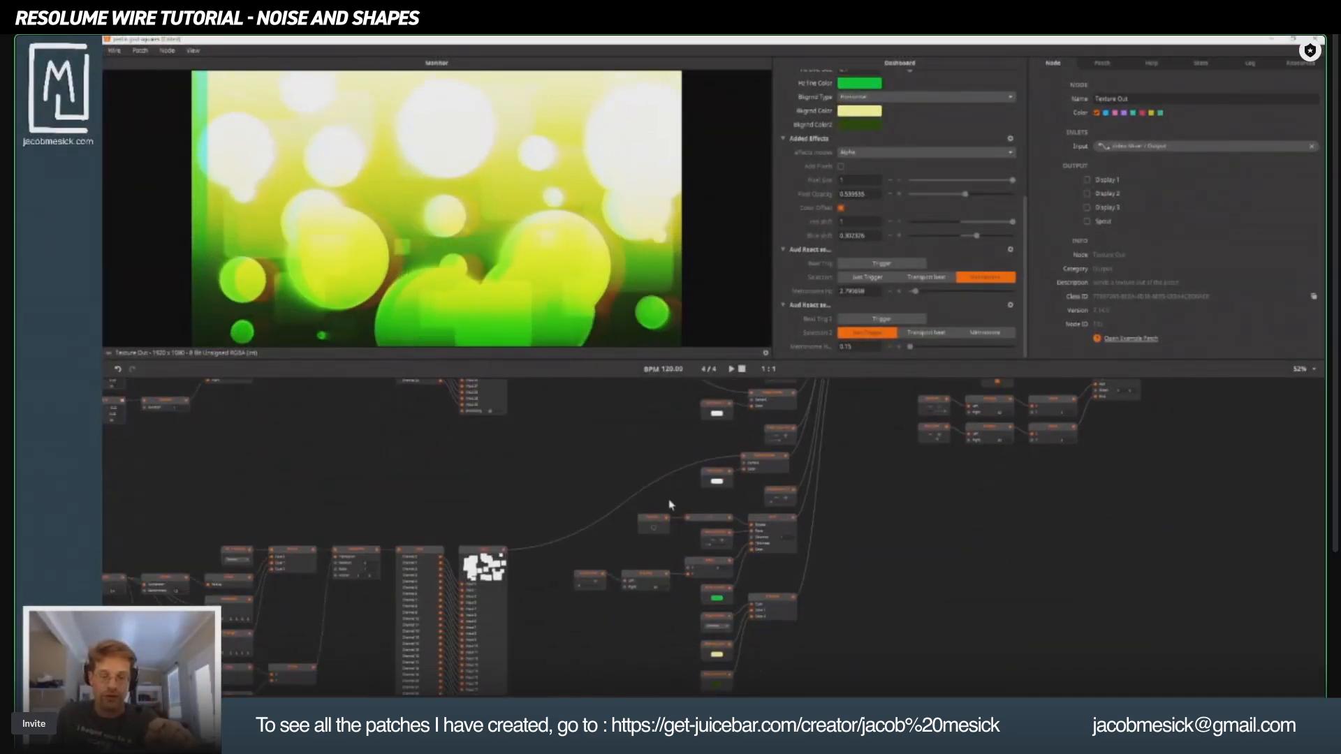
pyautogui.moveTo(590, 721); pyautogui.dragTo(782, 574)
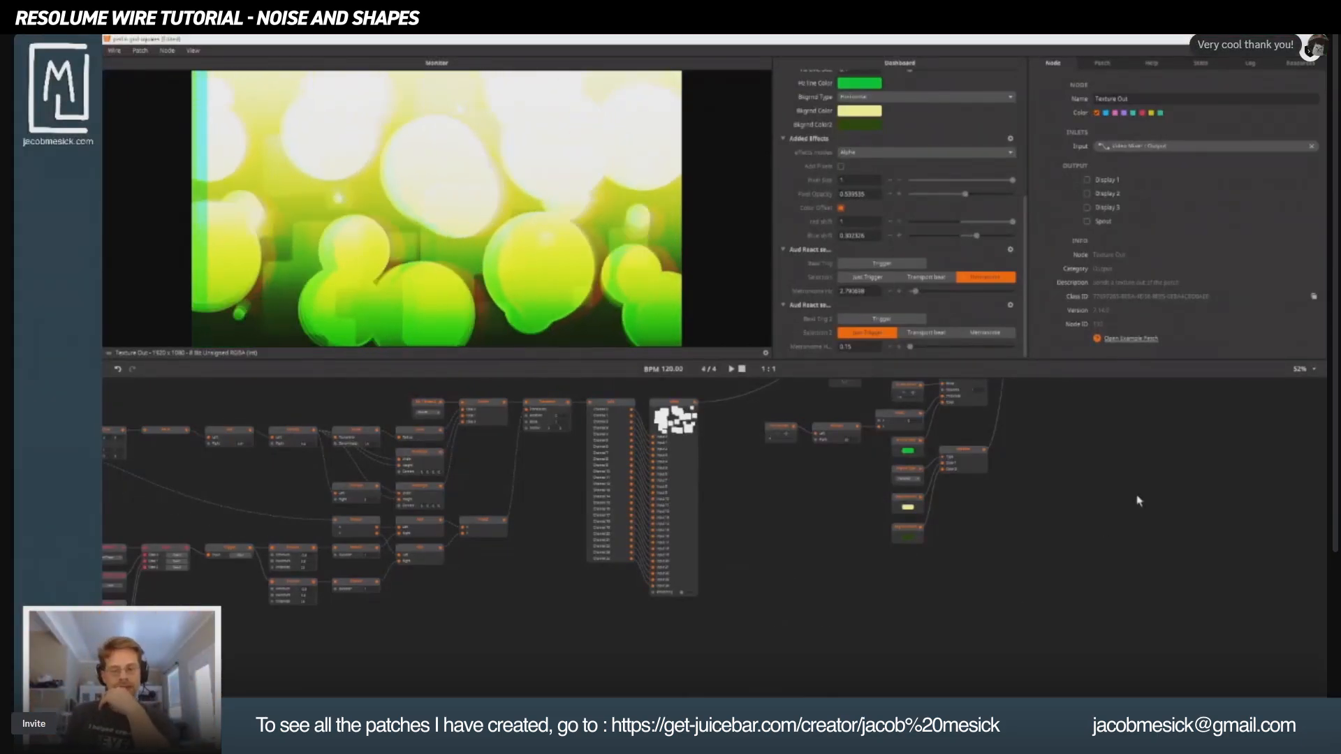
pyautogui.moveTo(1119, 391); pyautogui.dragTo(1011, 697)
pyautogui.scroll(-2, 853, 592)
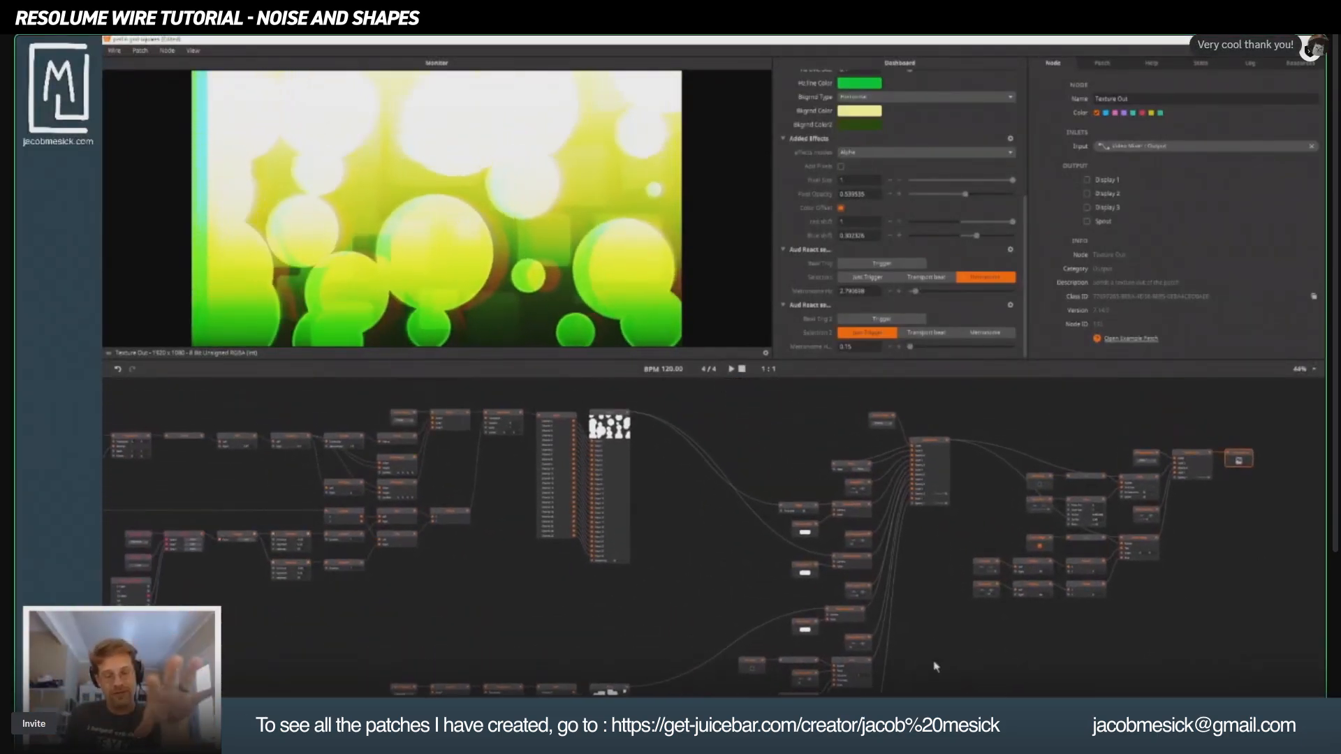
pyautogui.moveTo(843, 549); pyautogui.dragTo(969, 497)
pyautogui.scroll(-4, 944, 683)
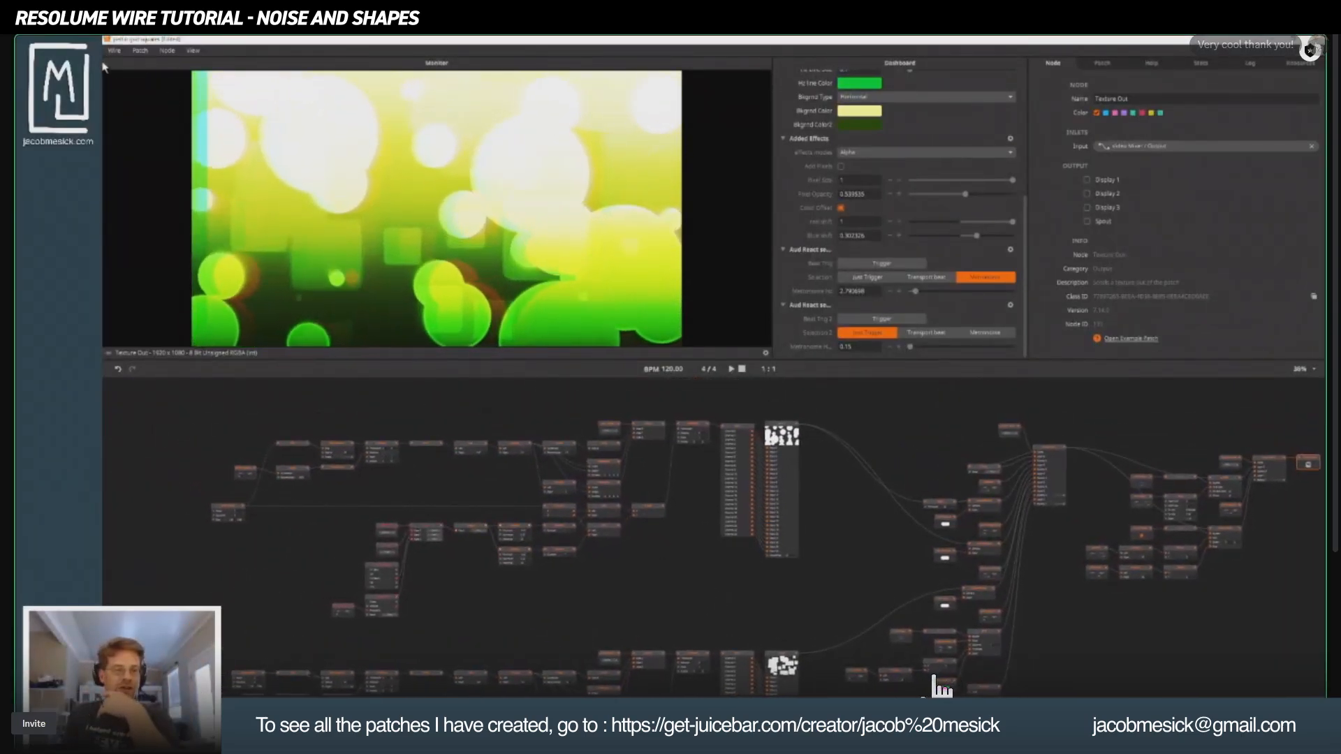
# Open the fire noise patch and set its color 2 to red.
pyautogui.click(162, 52)
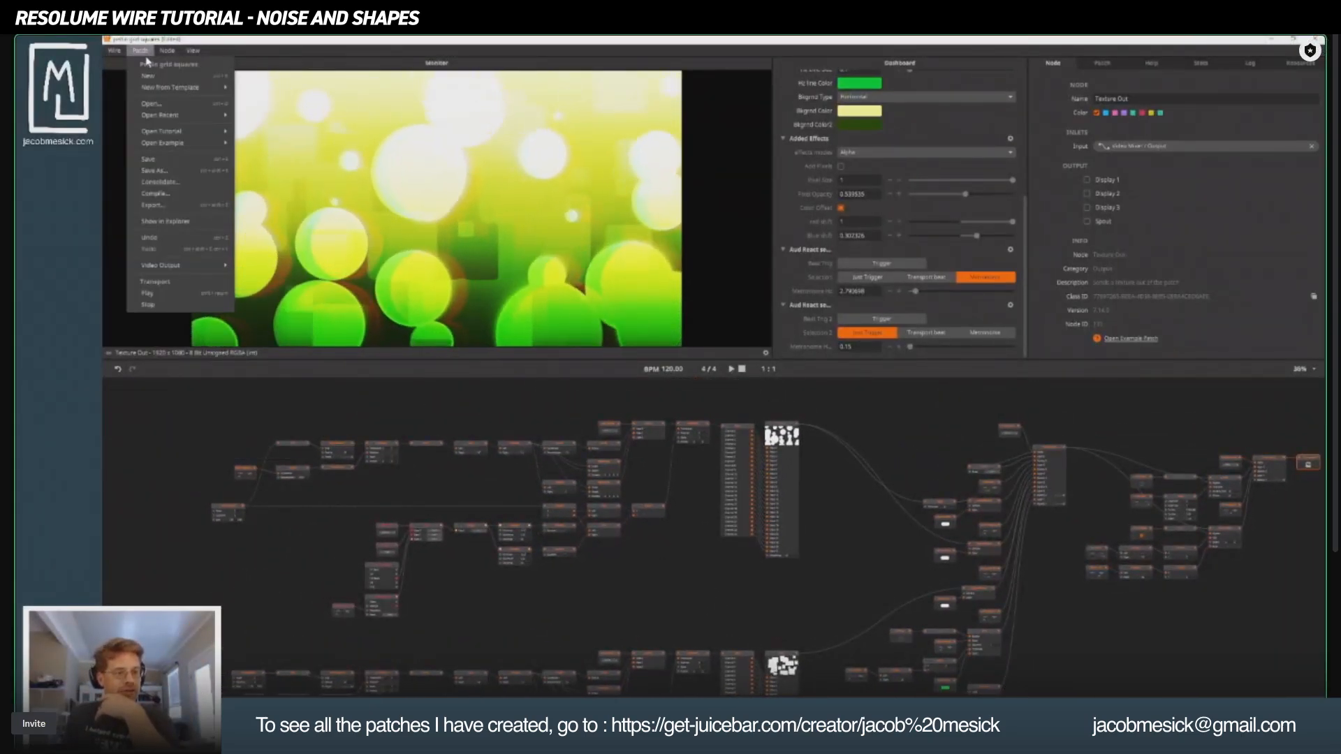
pyautogui.moveTo(167, 92)
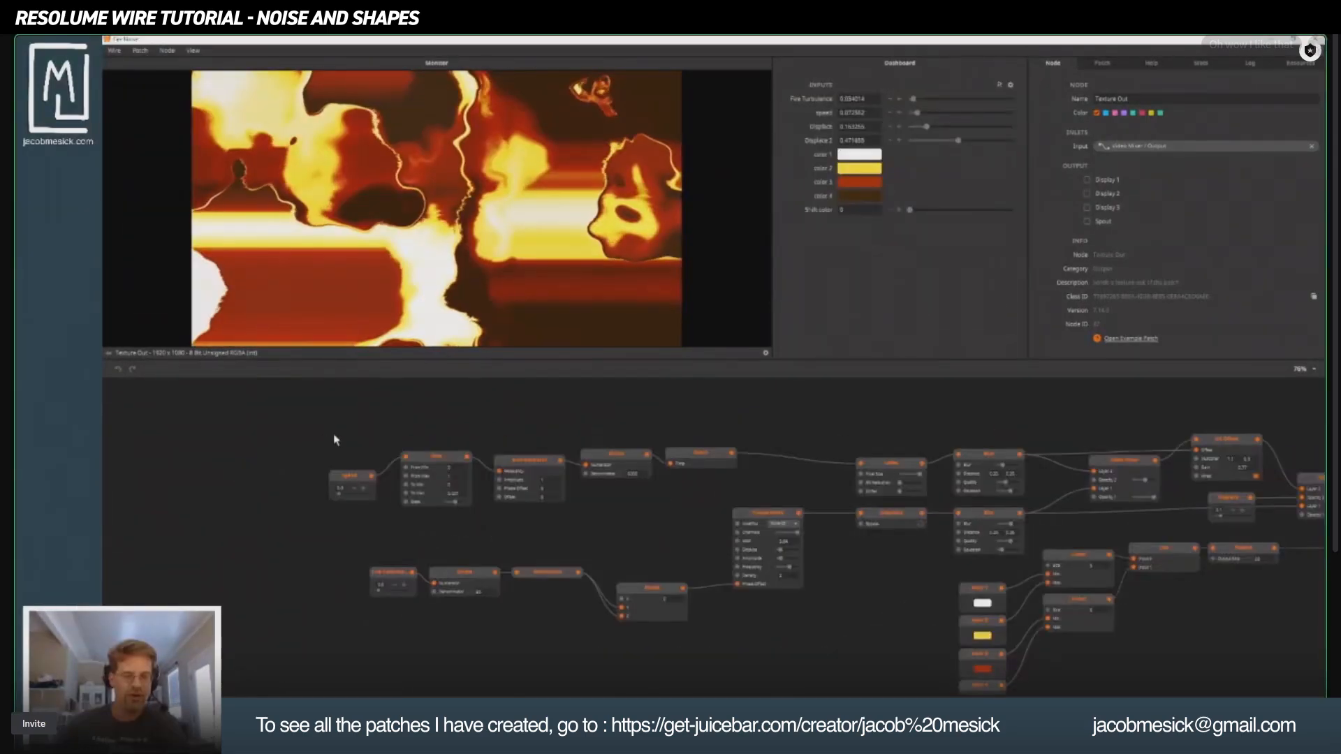
pyautogui.click(351, 483)
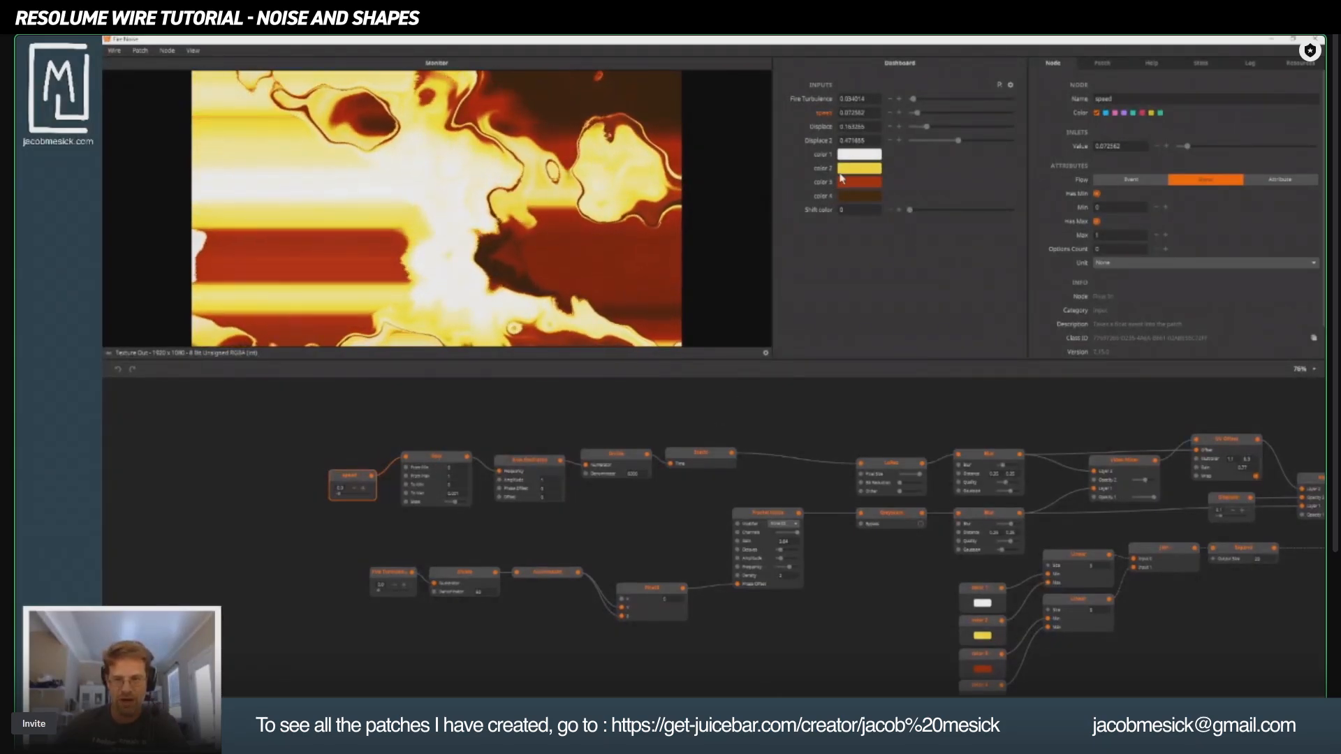
pyautogui.click(868, 173)
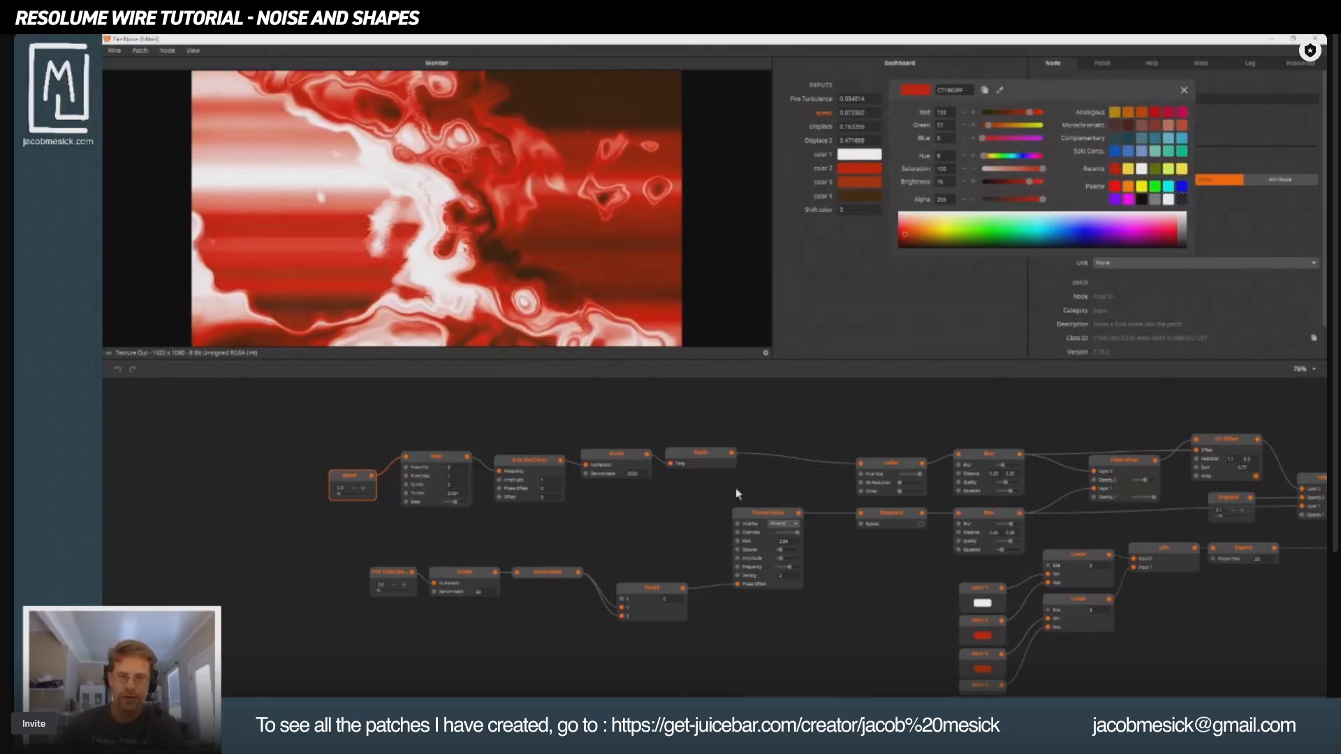
pyautogui.click(735, 488)
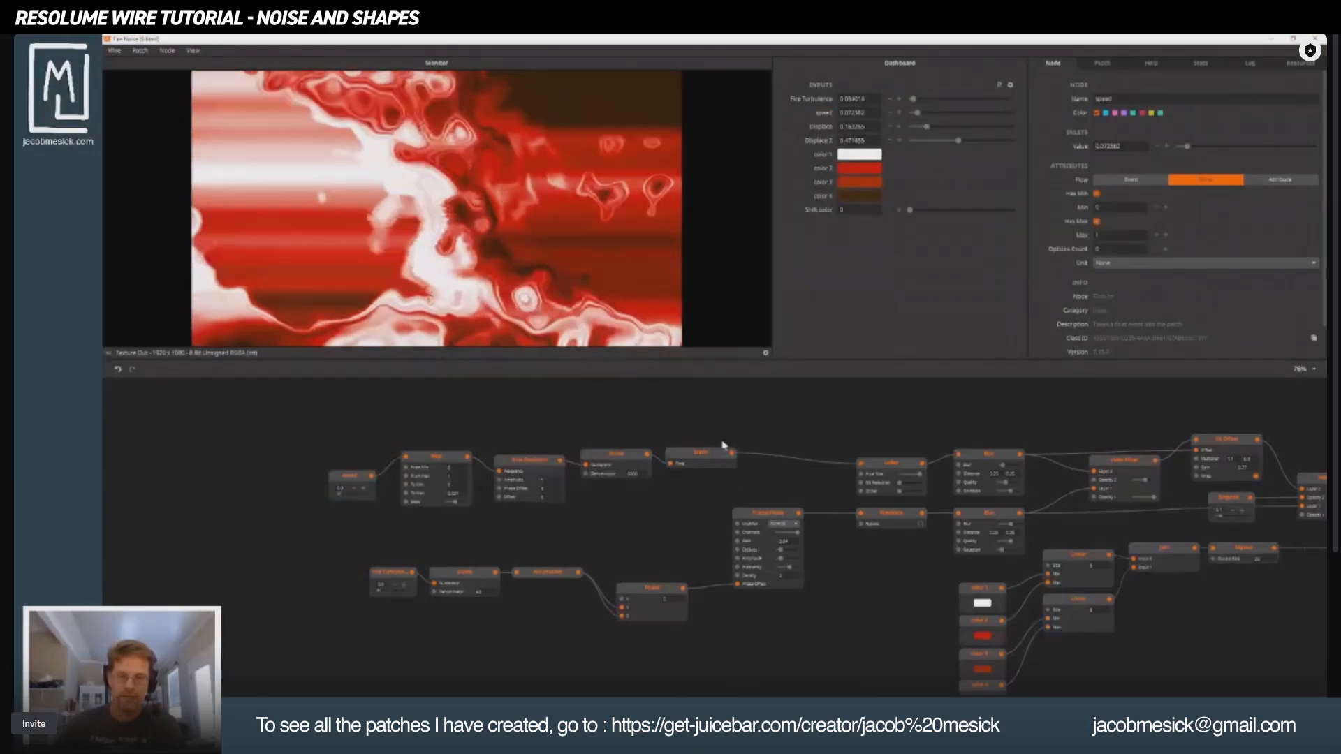
# Examine the Sine Oscillator, Noise, LoFi and Blur nodes along the upper noise branch.
pyautogui.click(527, 475)
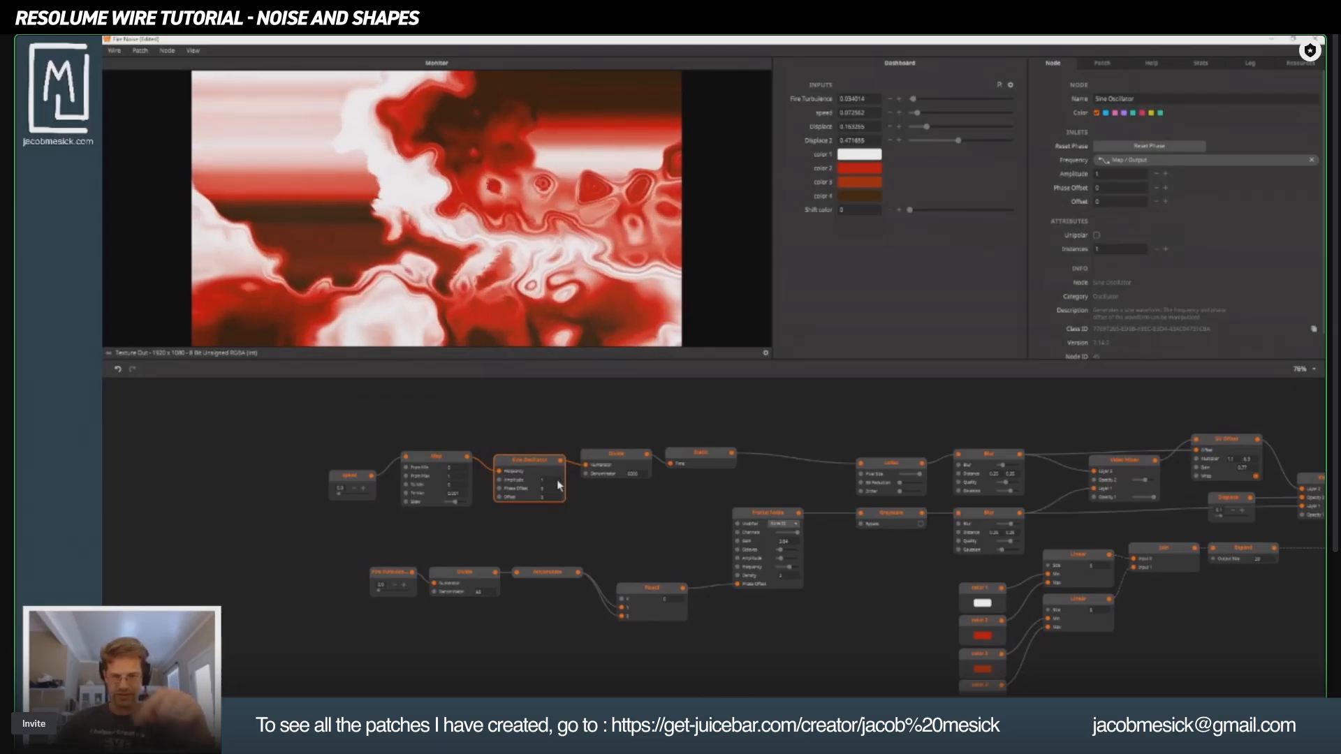
pyautogui.click(725, 457)
pyautogui.moveTo(732, 432); pyautogui.dragTo(498, 457)
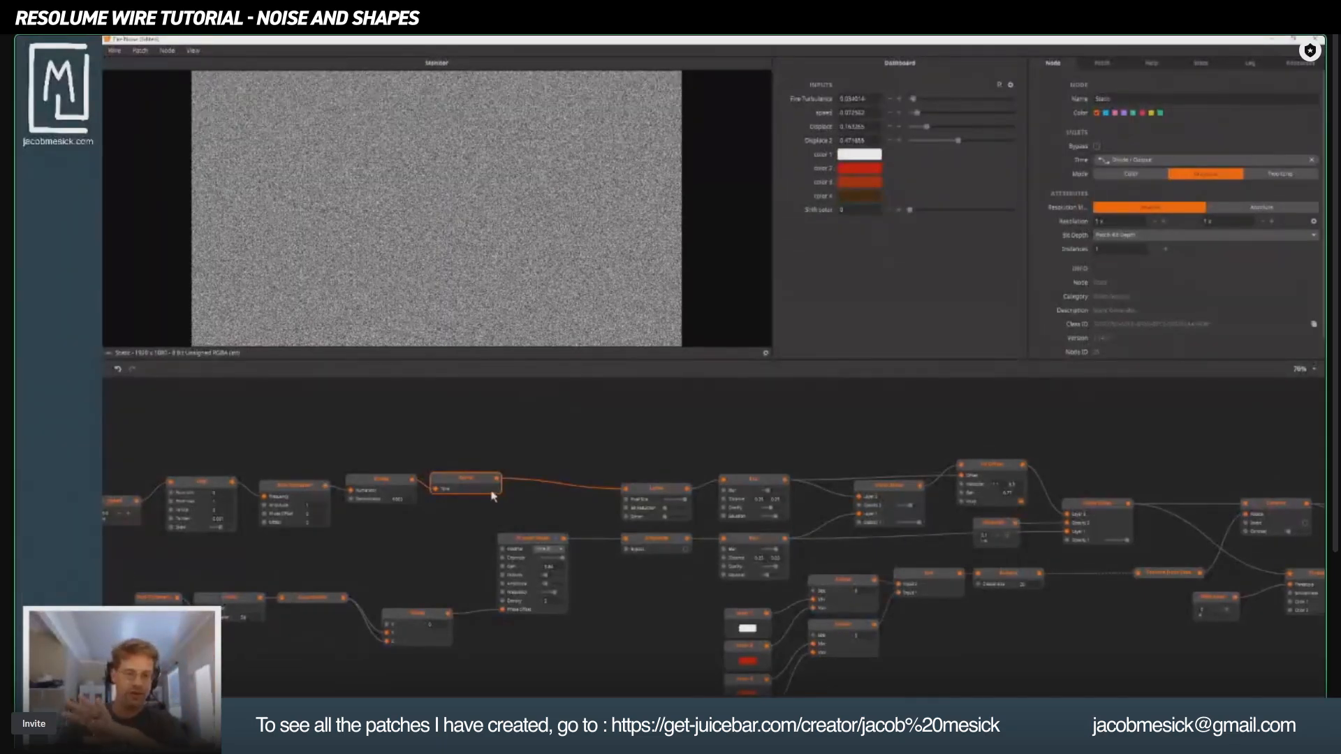
pyautogui.click(310, 495)
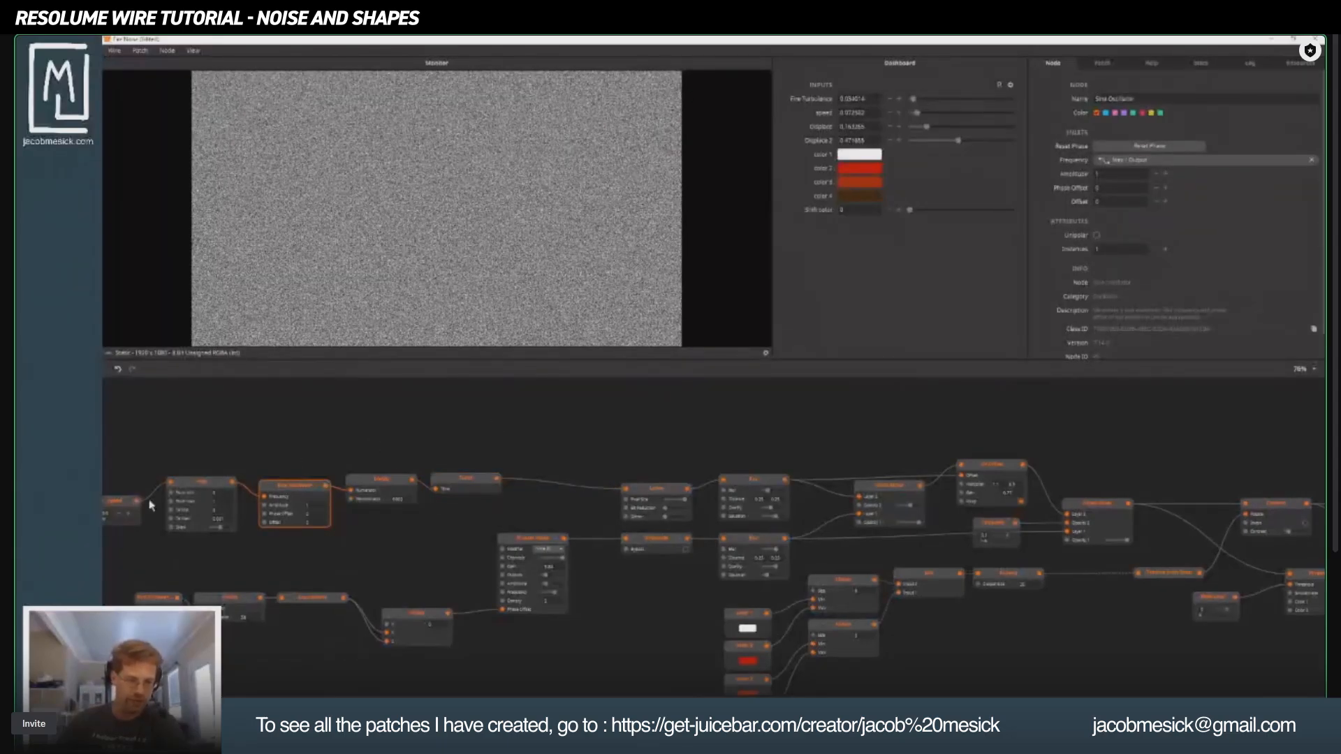
pyautogui.click(655, 493)
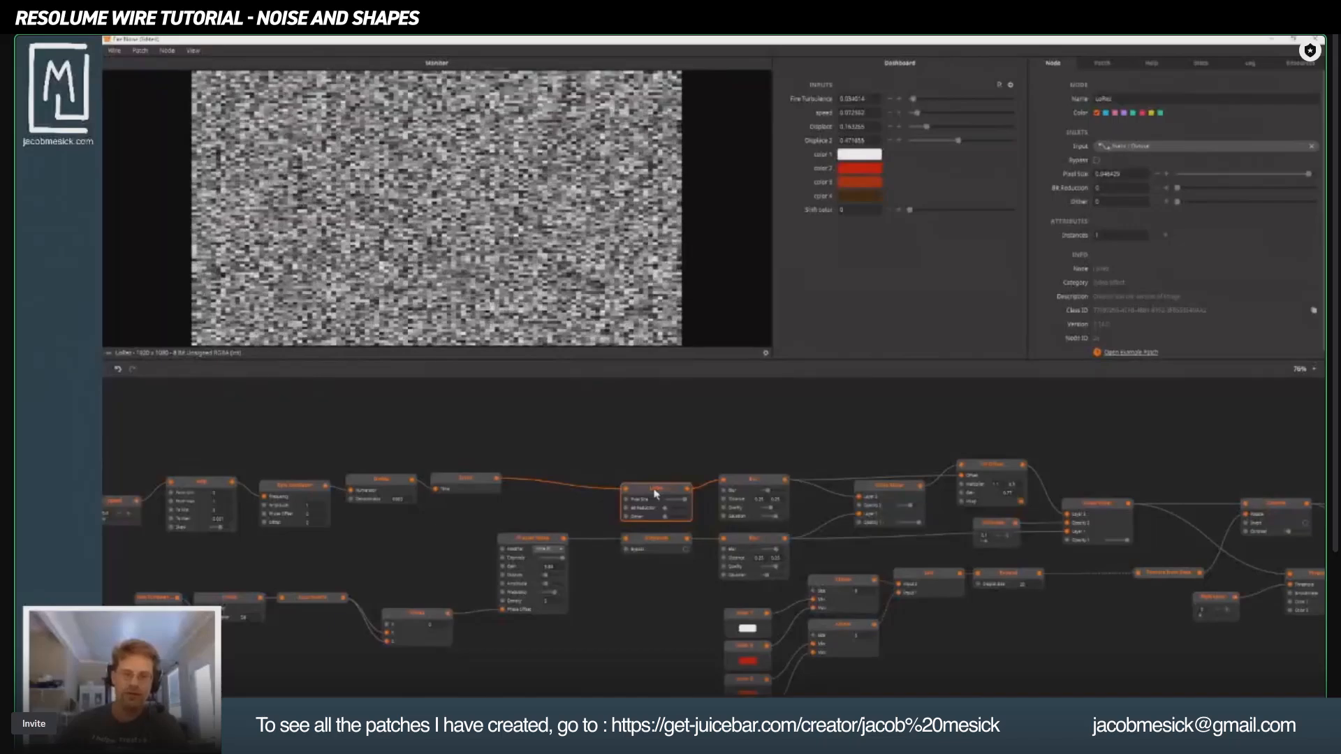
pyautogui.moveTo(695, 481); pyautogui.dragTo(549, 452)
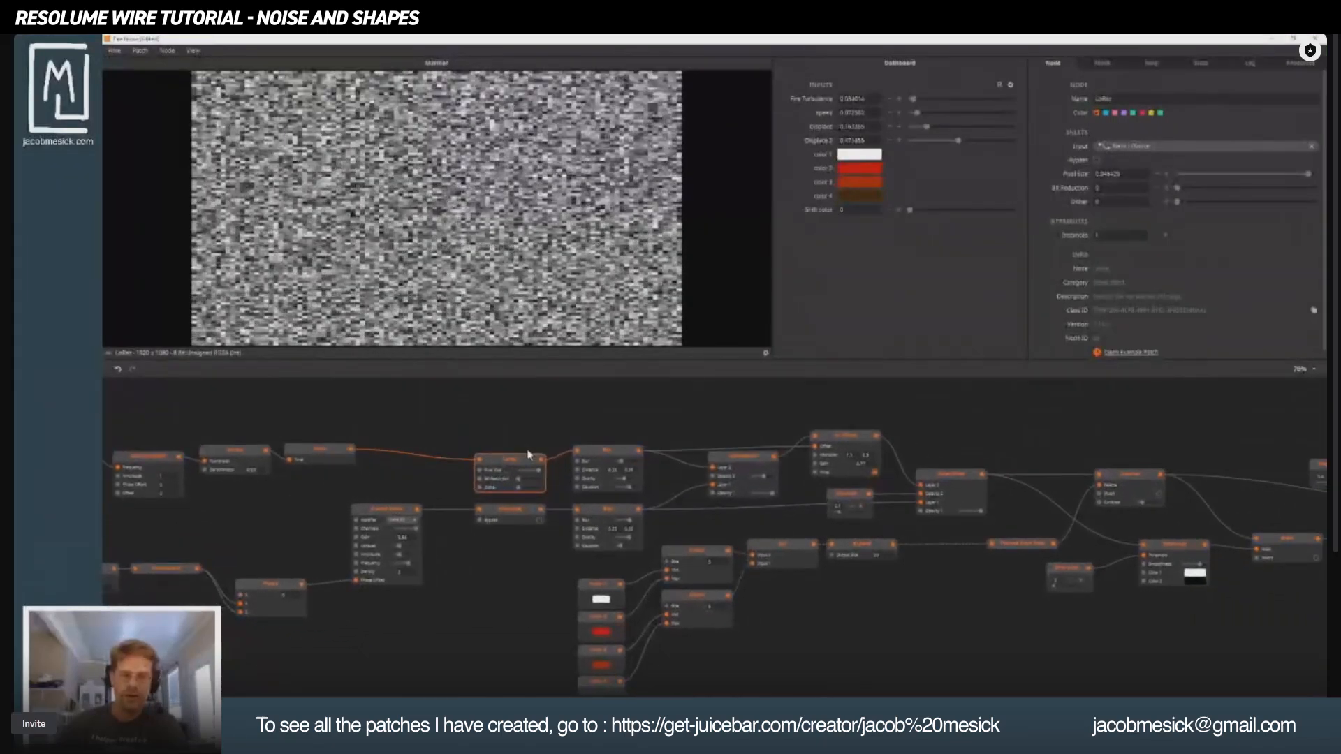
pyautogui.click(595, 453)
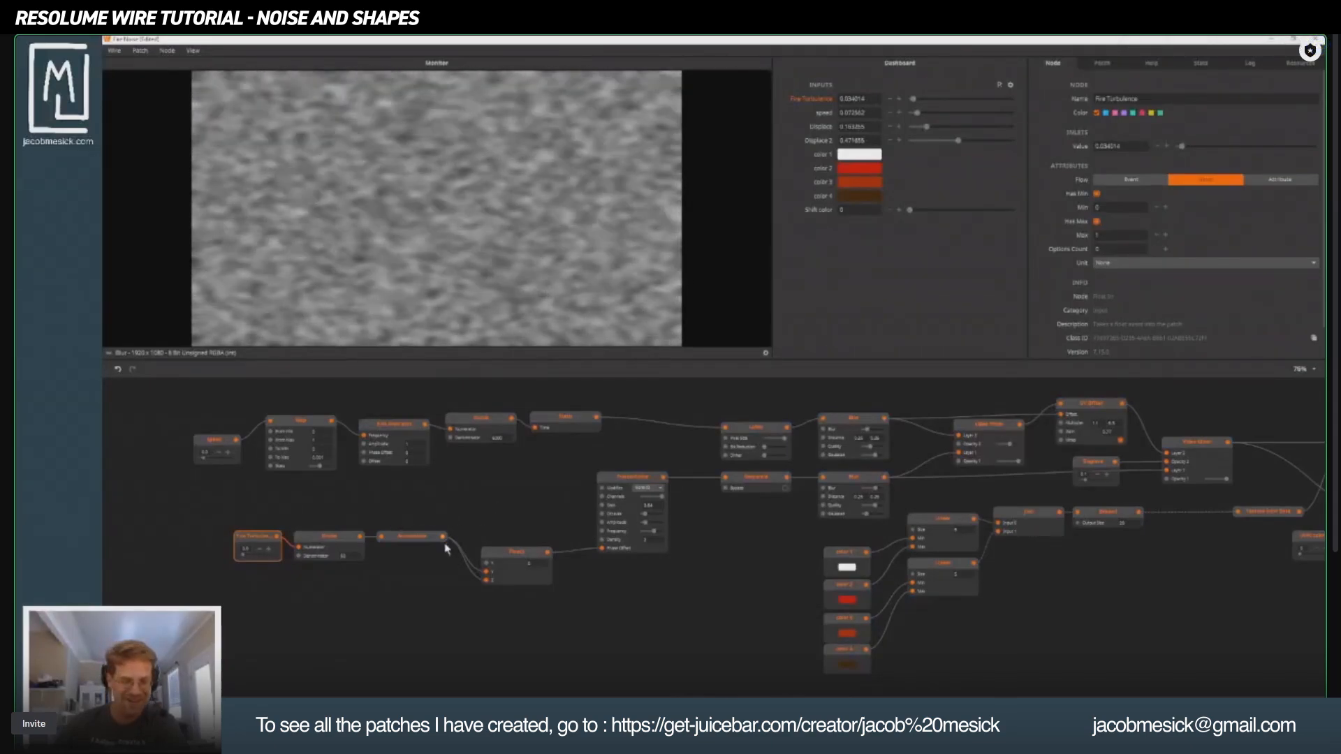
# Examine the Float3, Fractal Noise and Greyscale nodes along the lower noise branch.
pyautogui.click(527, 556)
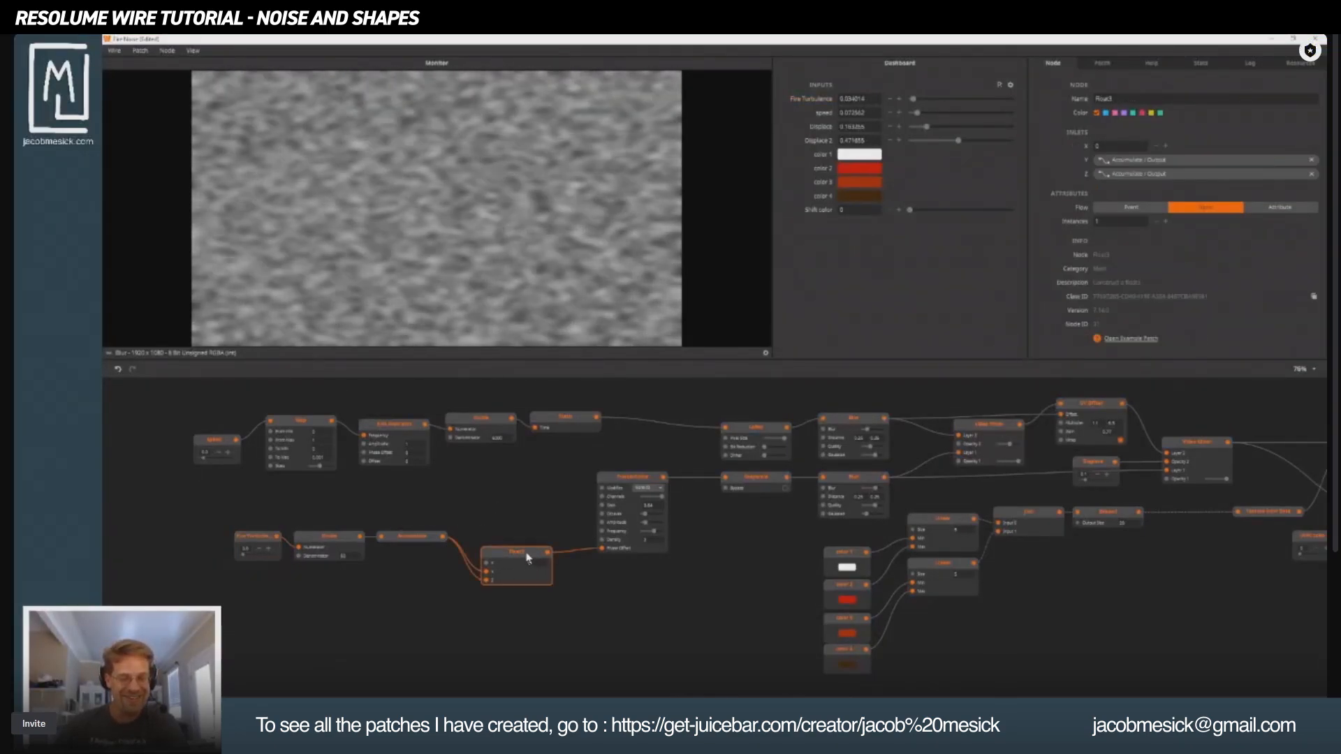
pyautogui.click(629, 476)
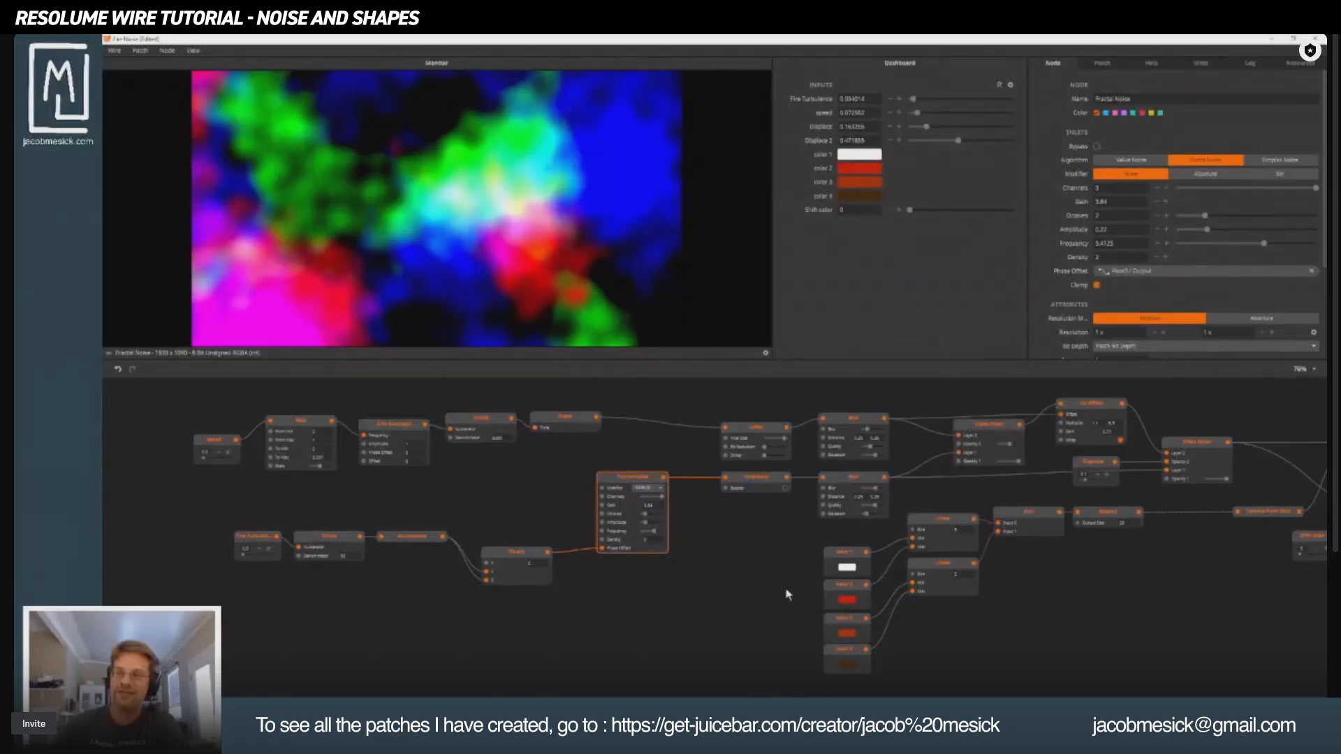
pyautogui.click(763, 479)
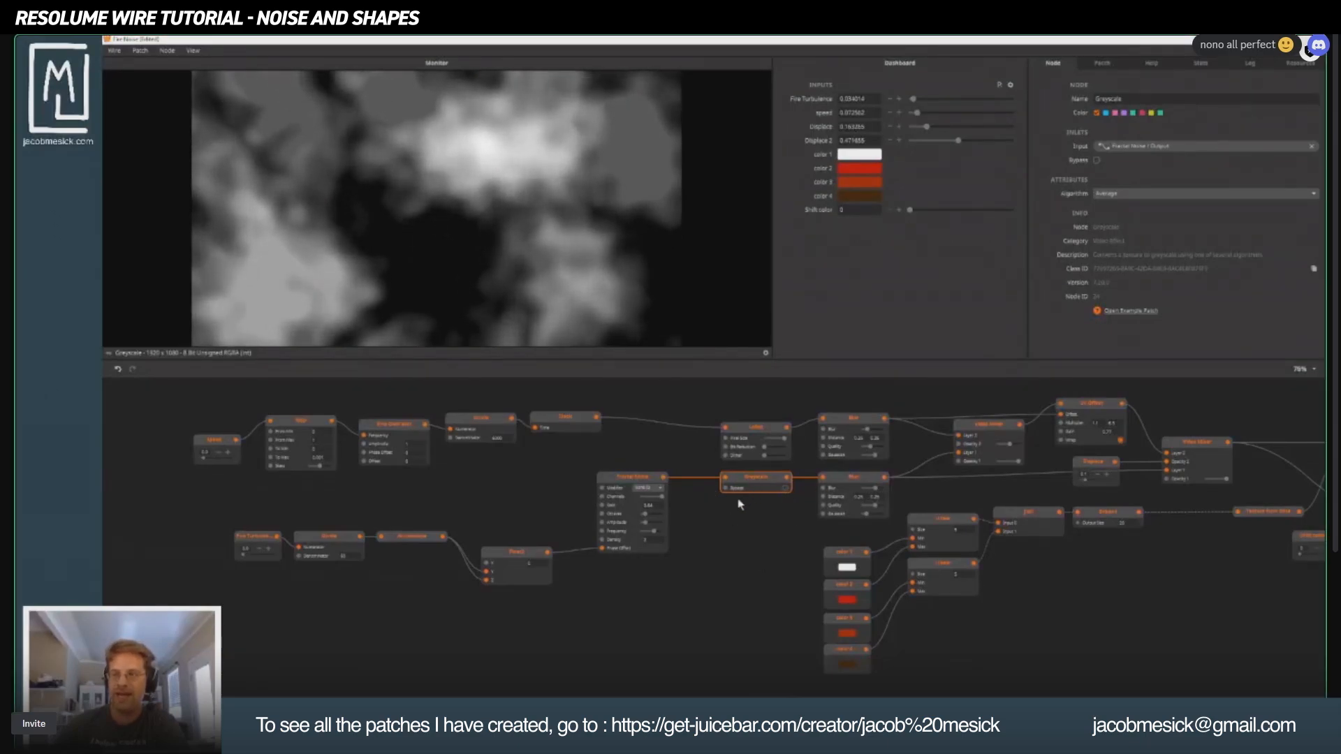
# Compare the Greyscale output with both Blur nodes and preview the Video Mixer that blends the two noise branches.
pyautogui.moveTo(761, 533); pyautogui.dragTo(486, 589)
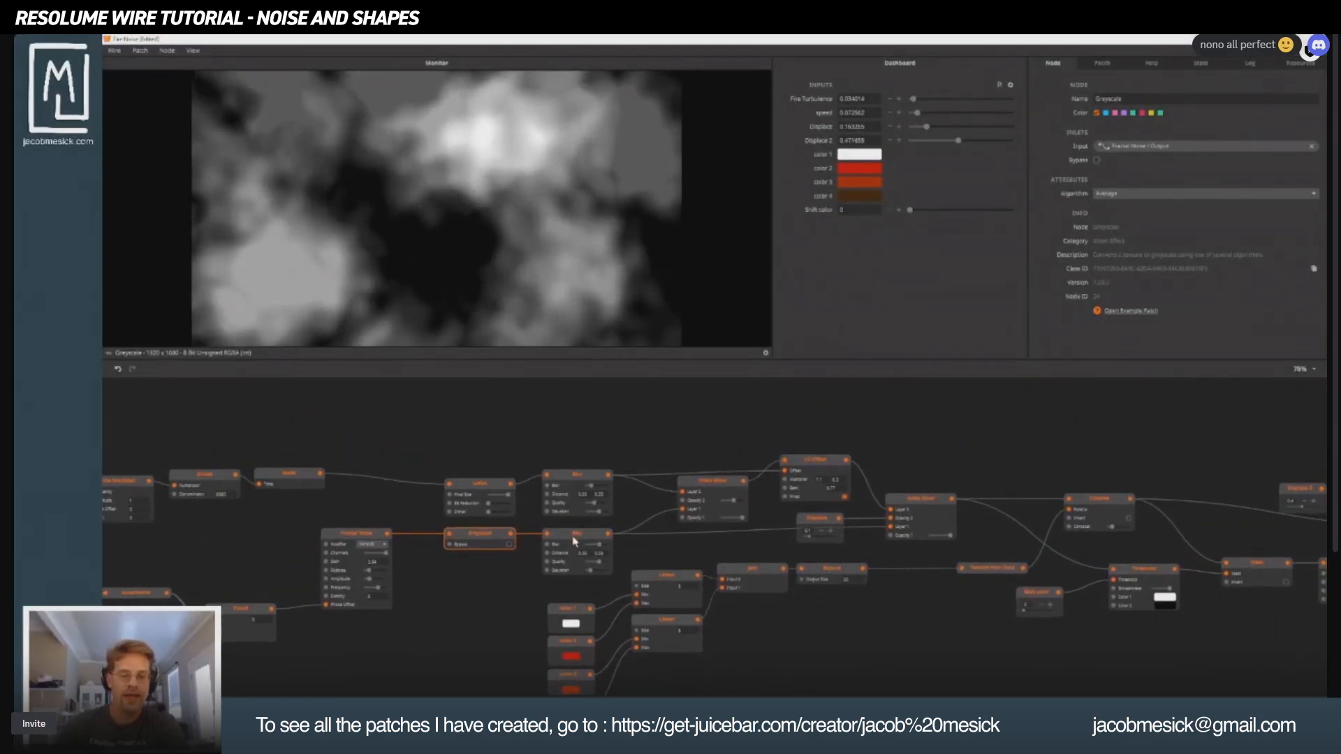
pyautogui.click(571, 535)
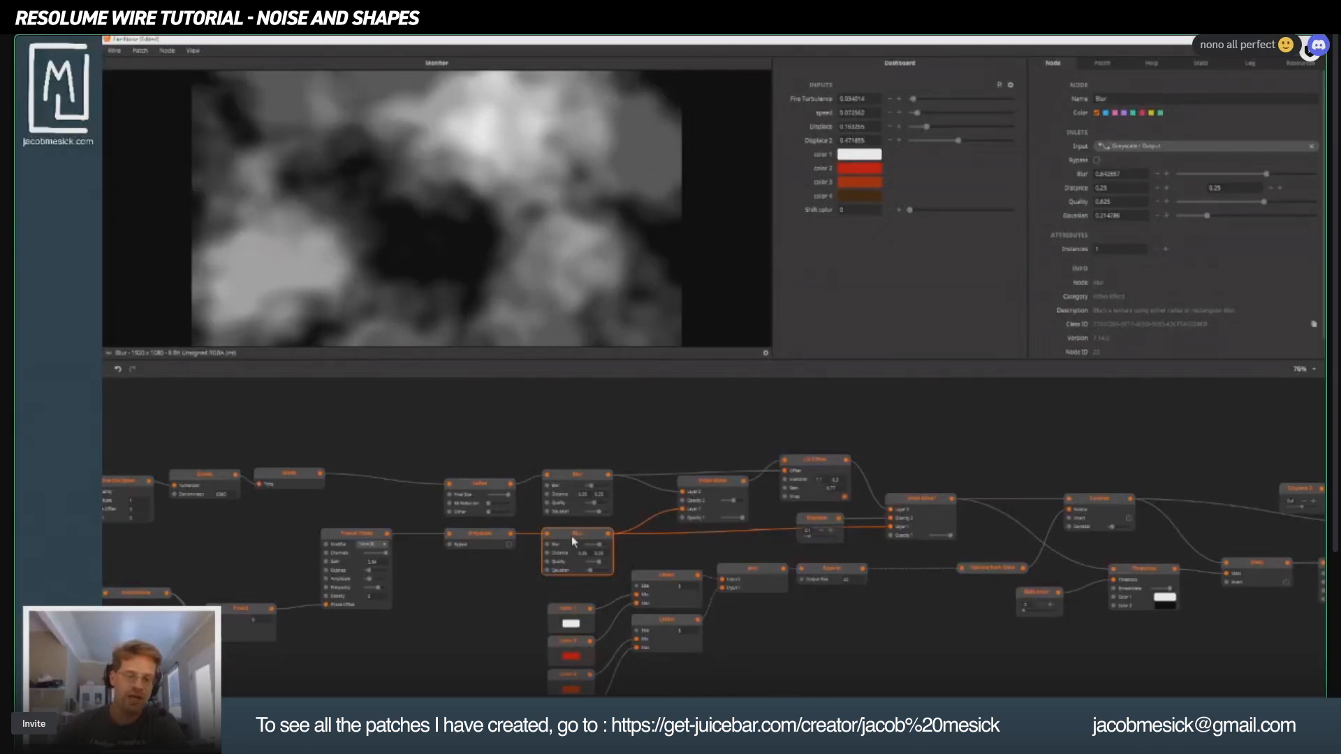
pyautogui.click(479, 538)
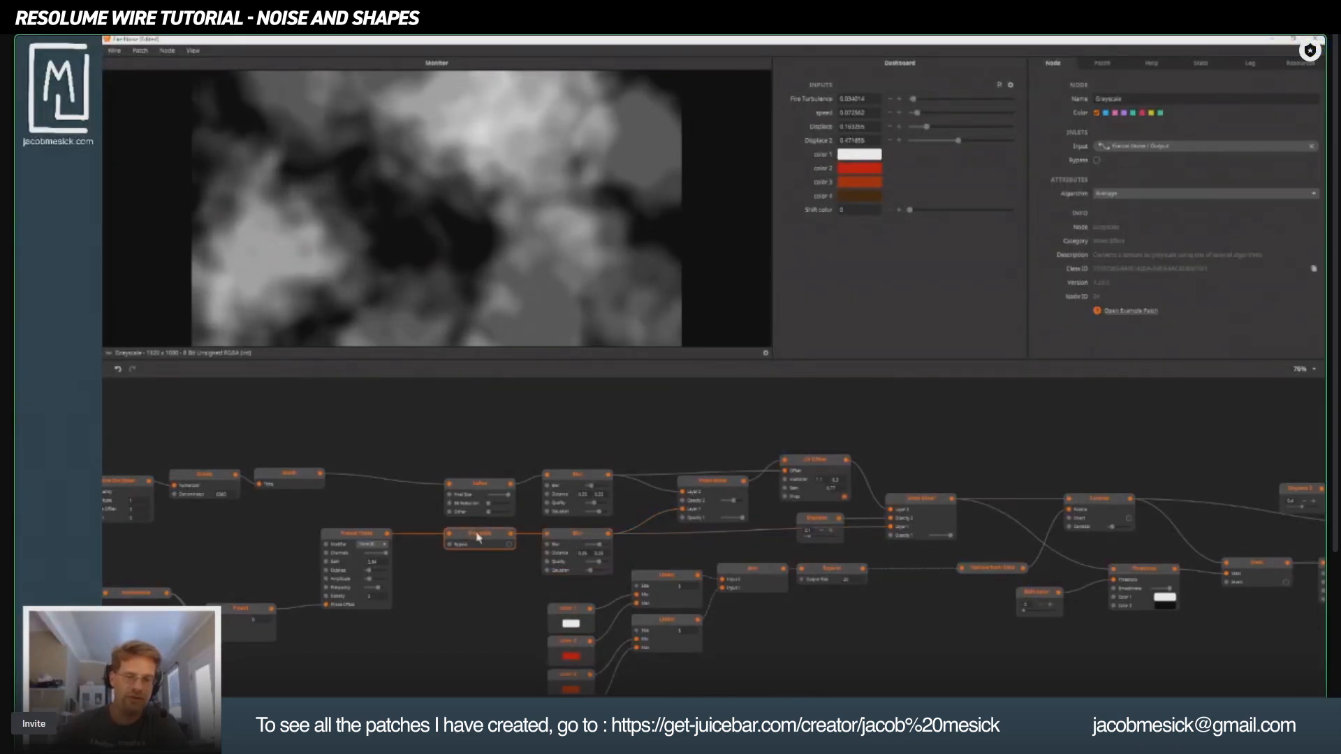
pyautogui.click(578, 535)
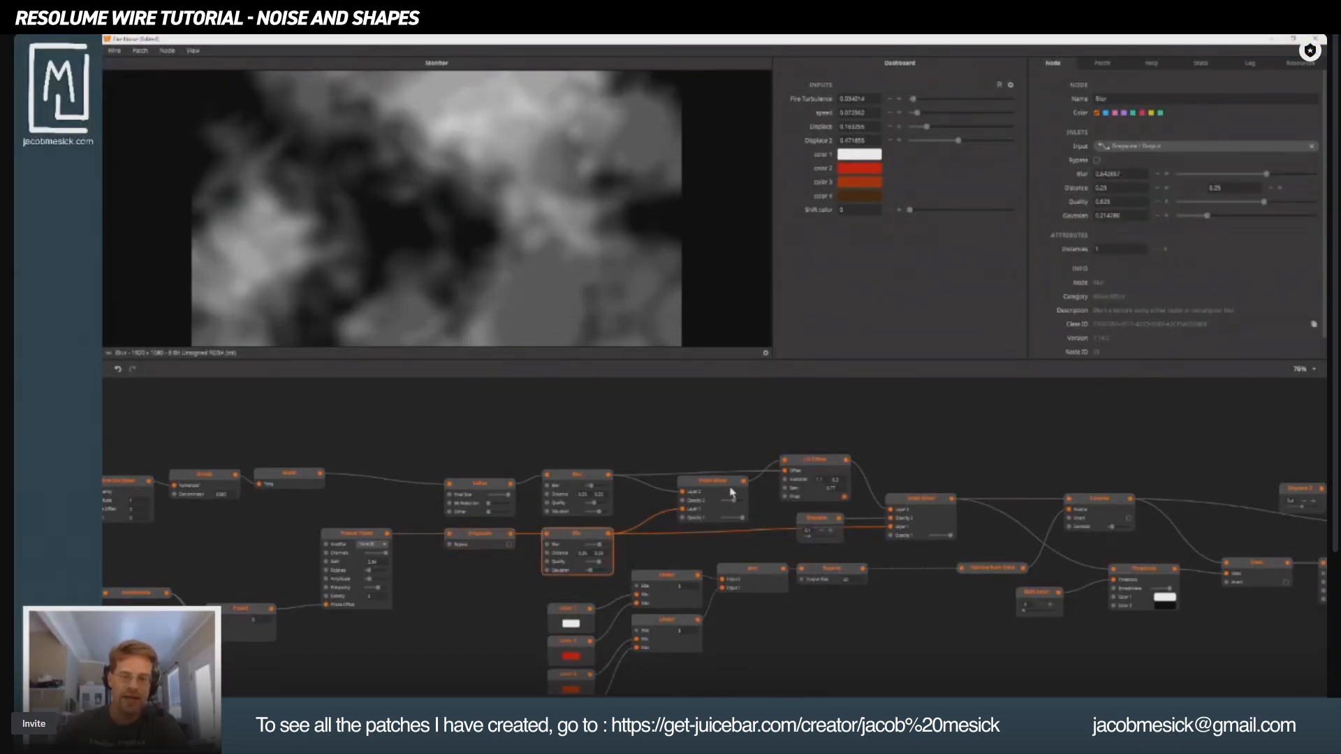
pyautogui.click(578, 480)
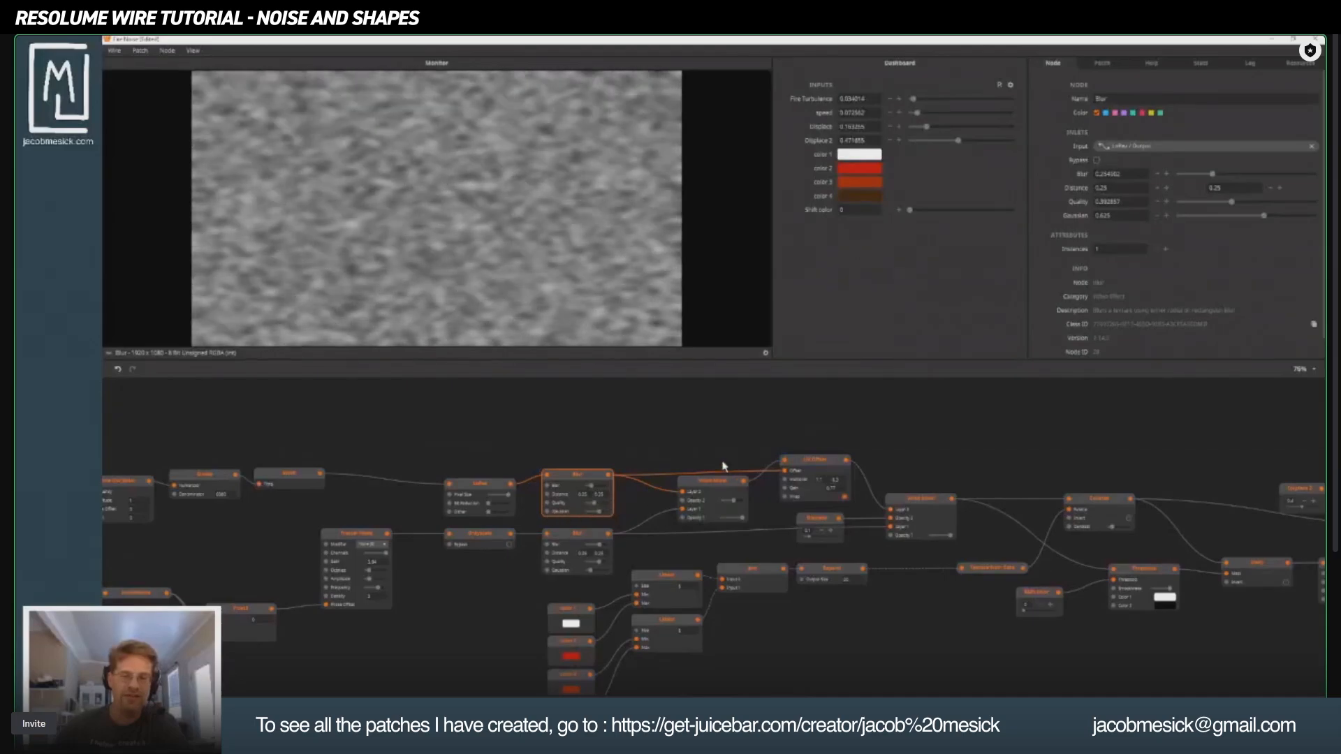
pyautogui.click(716, 483)
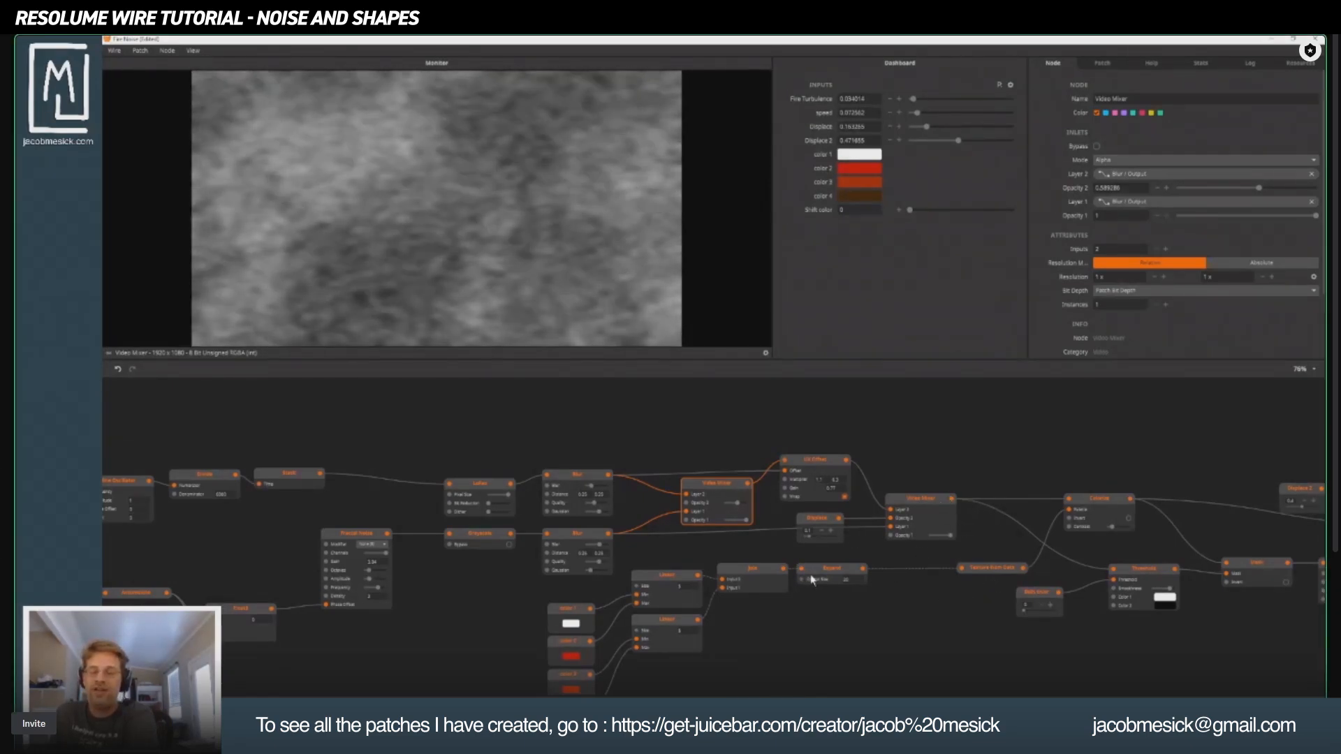
# Preview the final Texture Out result and survey the node graph between the Blur nodes and the output.
pyautogui.moveTo(1166, 604); pyautogui.dragTo(708, 544)
pyautogui.moveTo(1269, 551); pyautogui.dragTo(1035, 558)
pyautogui.click(1061, 458)
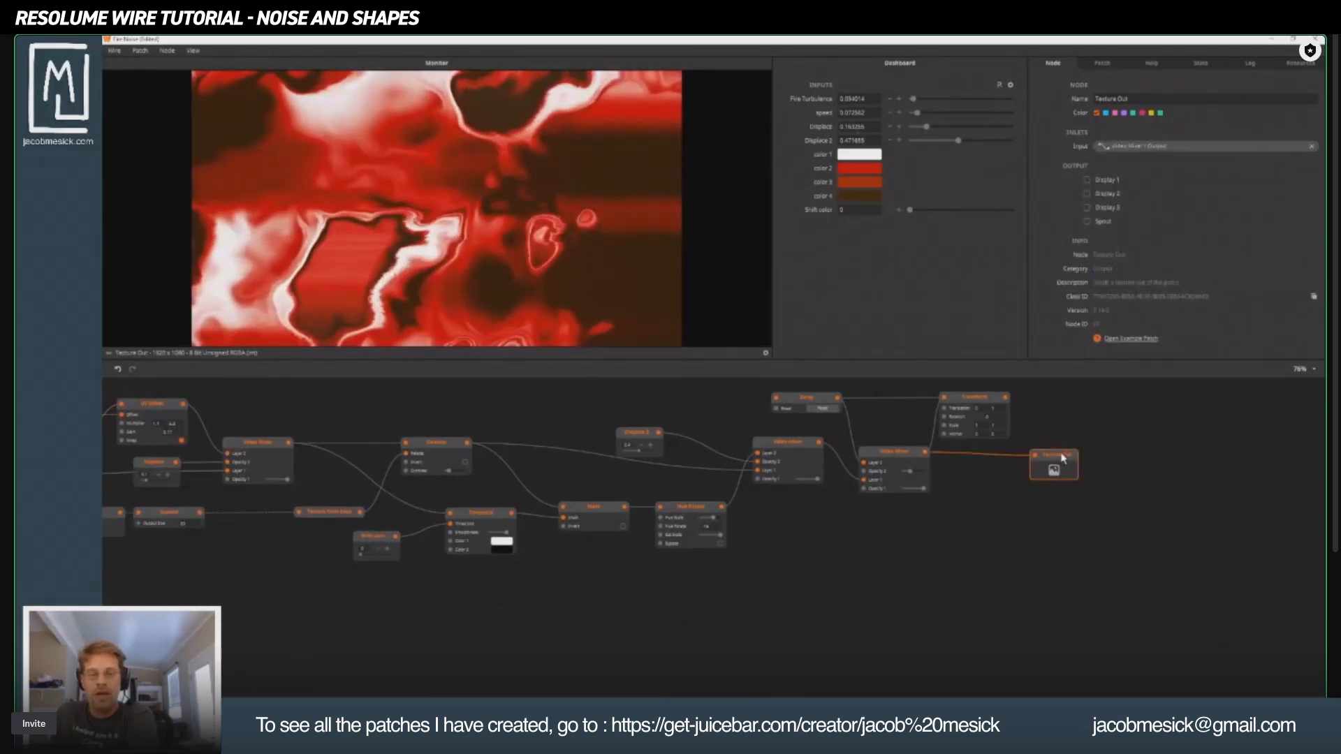
pyautogui.moveTo(569, 659); pyautogui.dragTo(1085, 692)
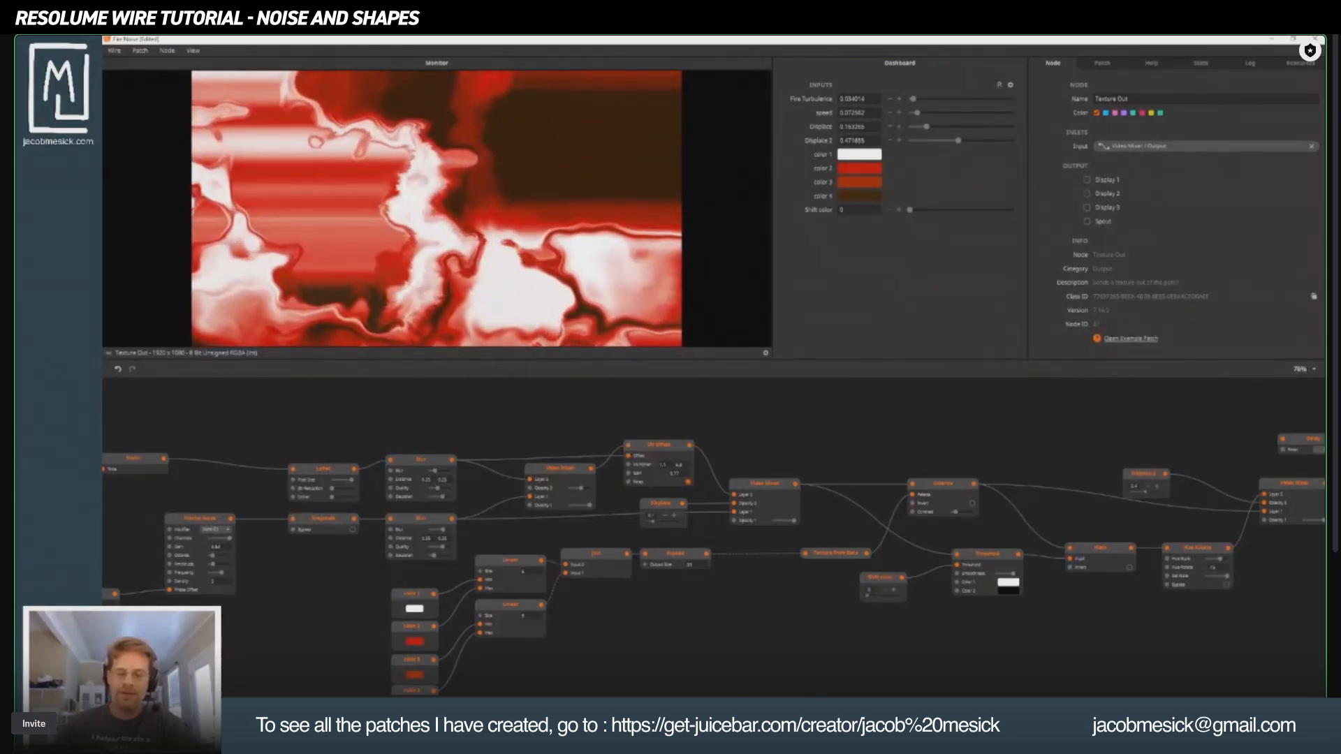
pyautogui.moveTo(971, 534); pyautogui.dragTo(501, 466)
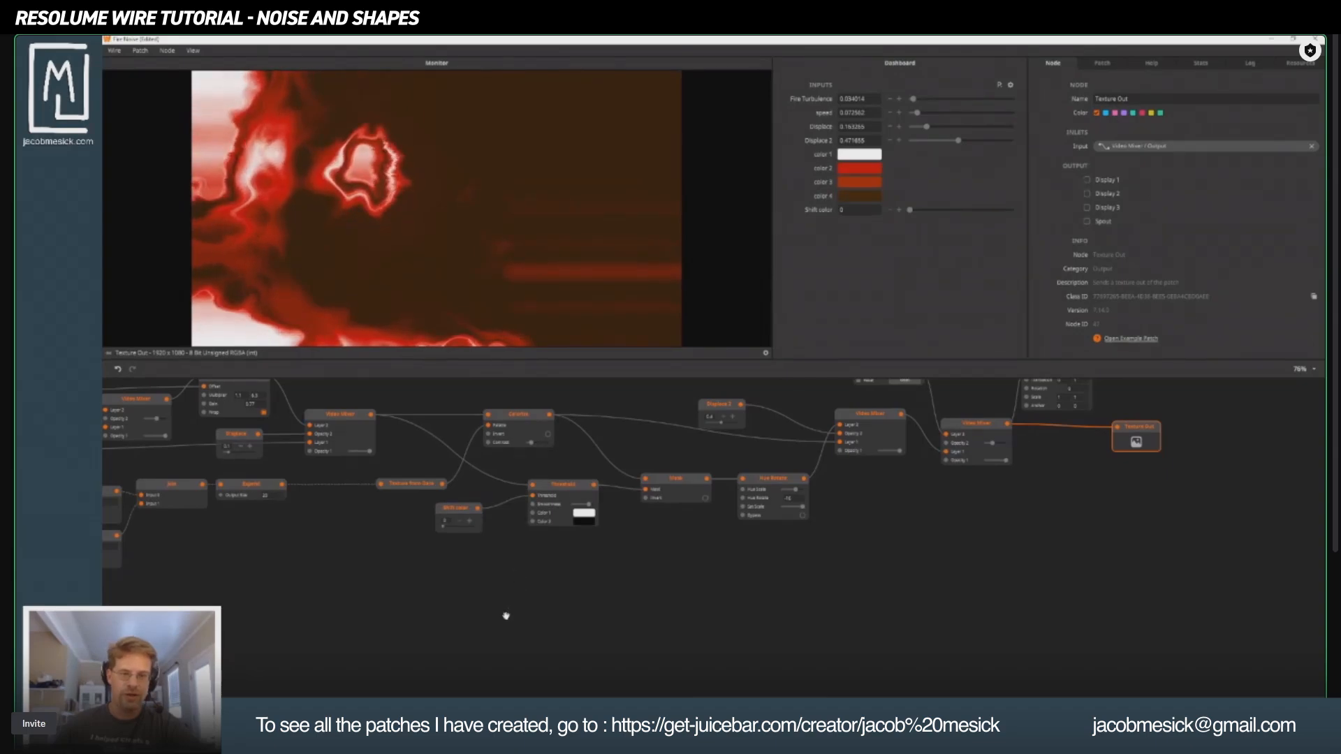
pyautogui.moveTo(505, 615); pyautogui.dragTo(700, 727)
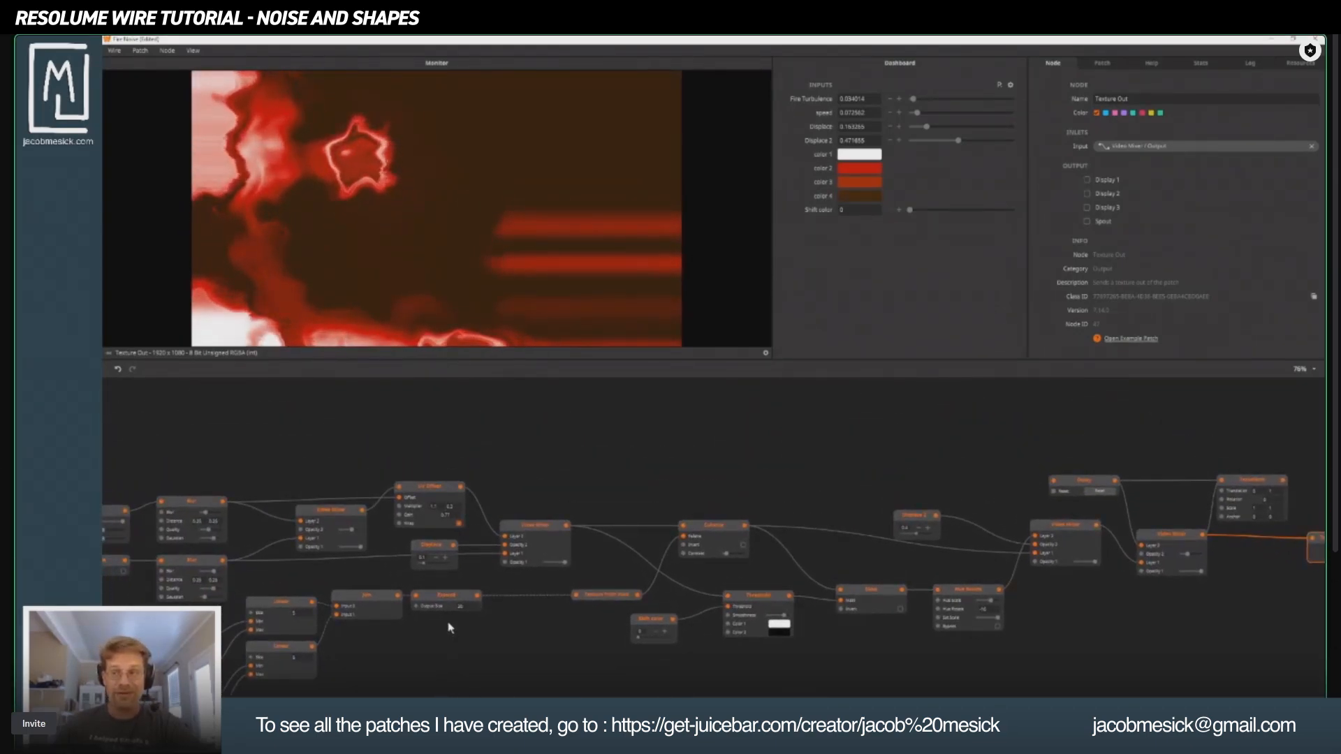
pyautogui.scroll(-3, 454, 601)
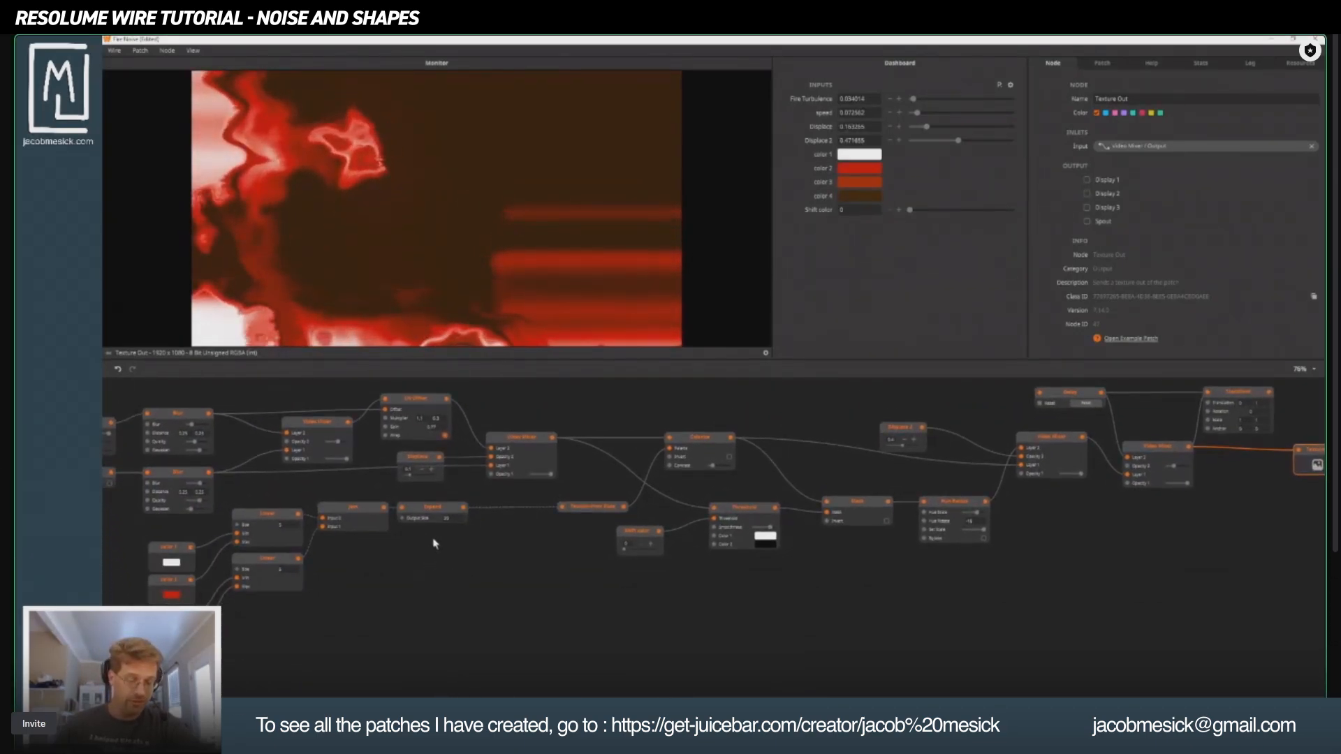
pyautogui.moveTo(433, 543); pyautogui.dragTo(628, 594)
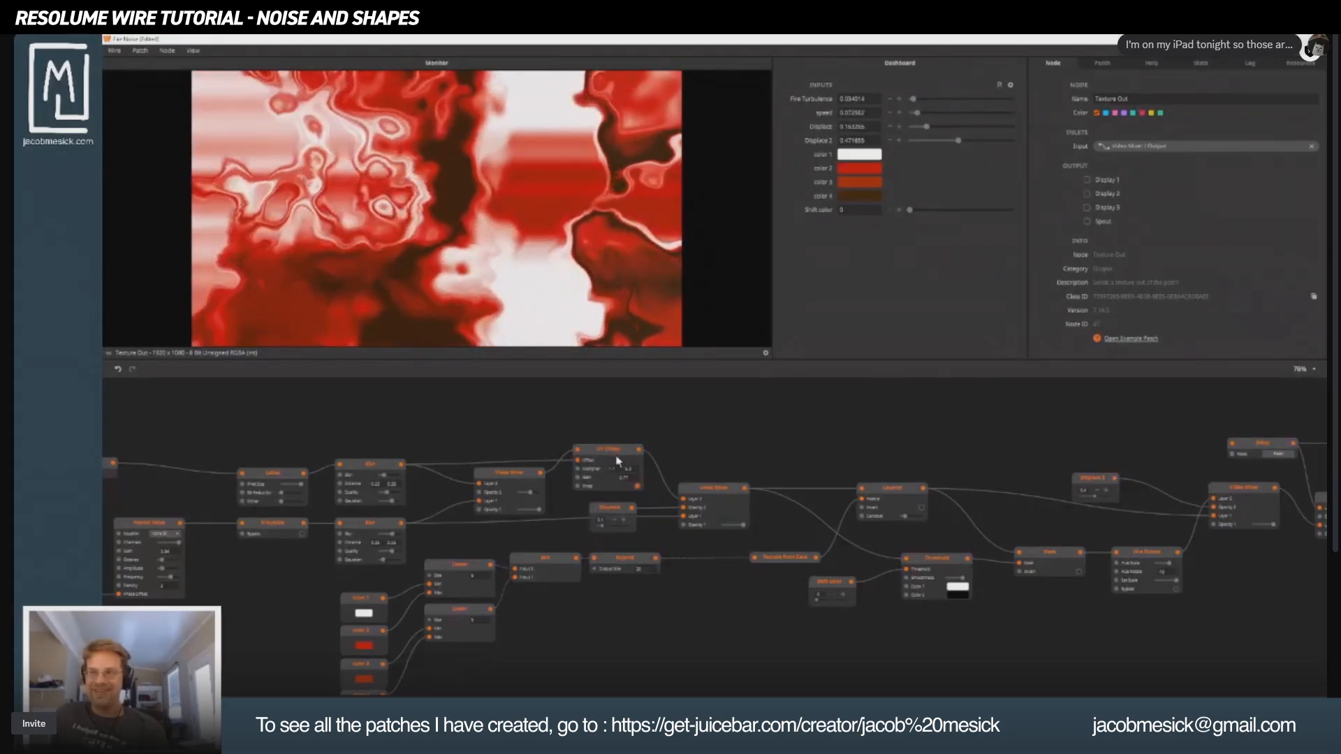
# Preview the Fractal Noise and Greyscale nodes up close.
pyautogui.scroll(5, 559, 516)
pyautogui.hscroll(-10, 497, 569)
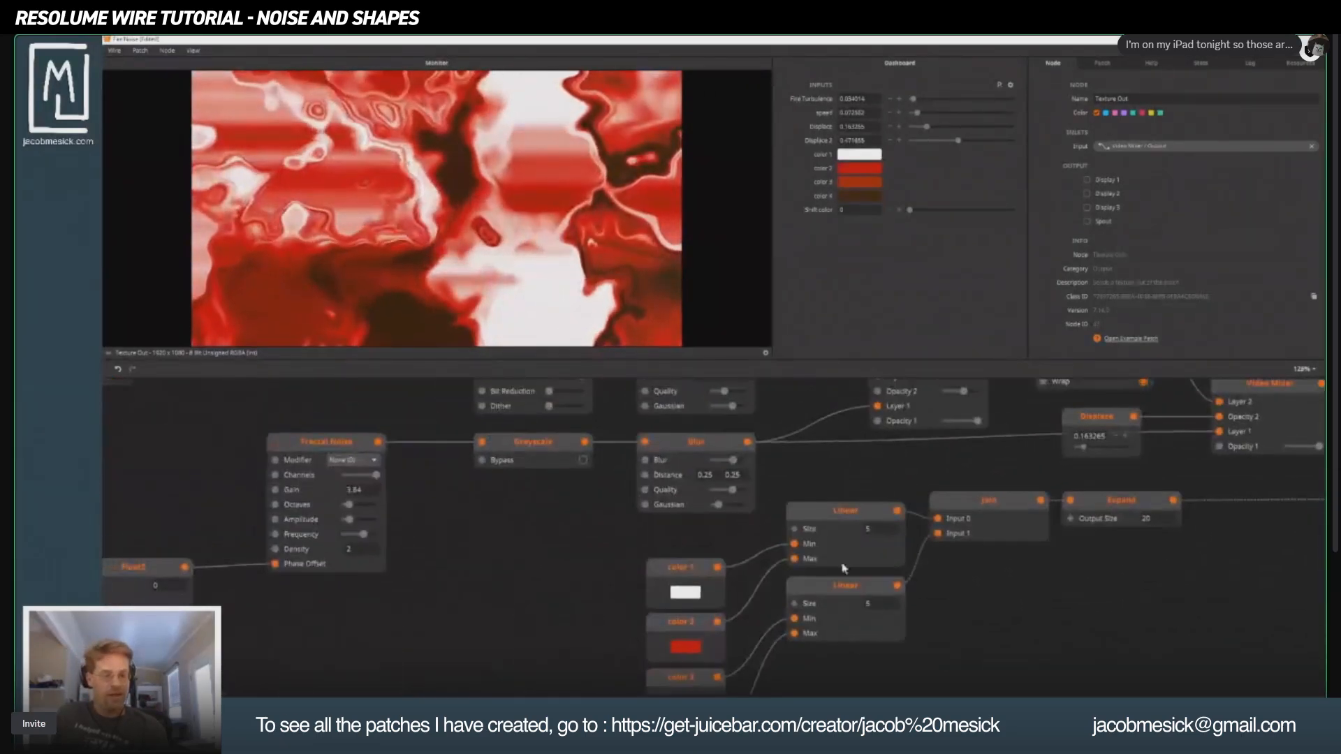
pyautogui.click(517, 525)
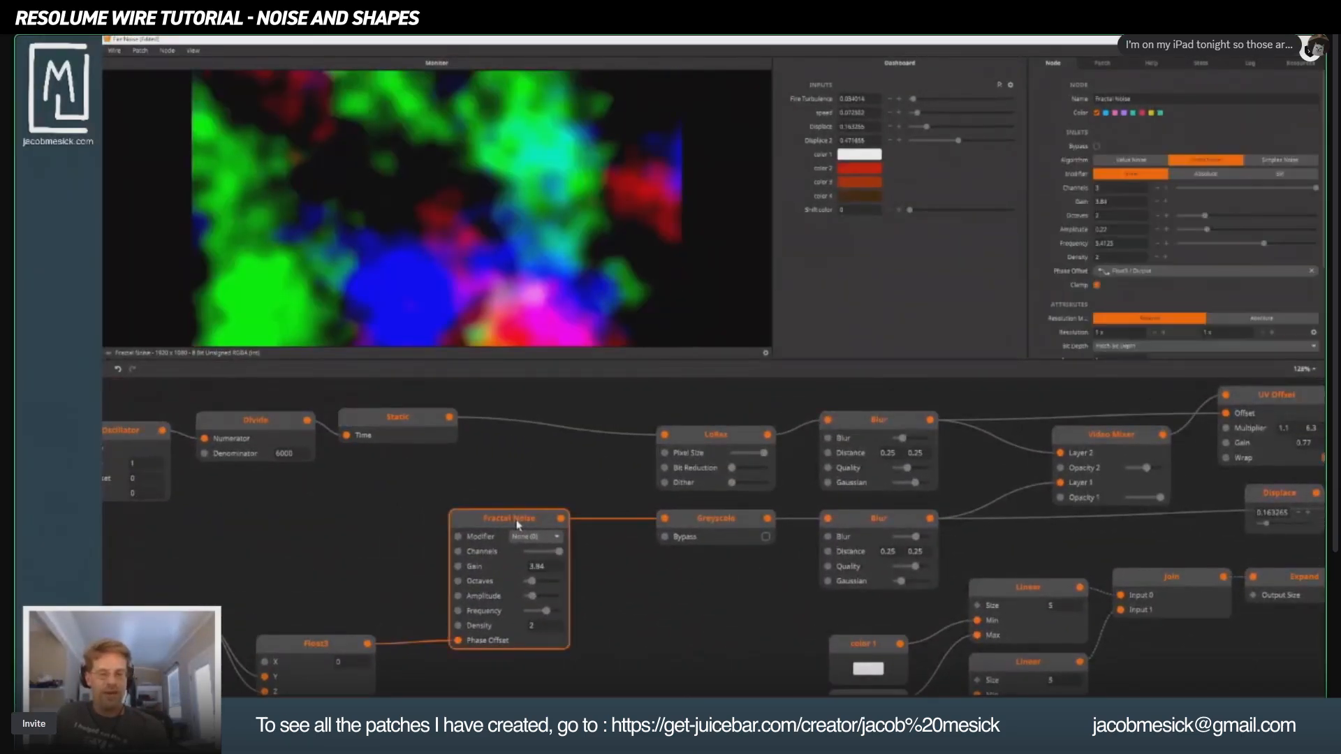
pyautogui.click(717, 521)
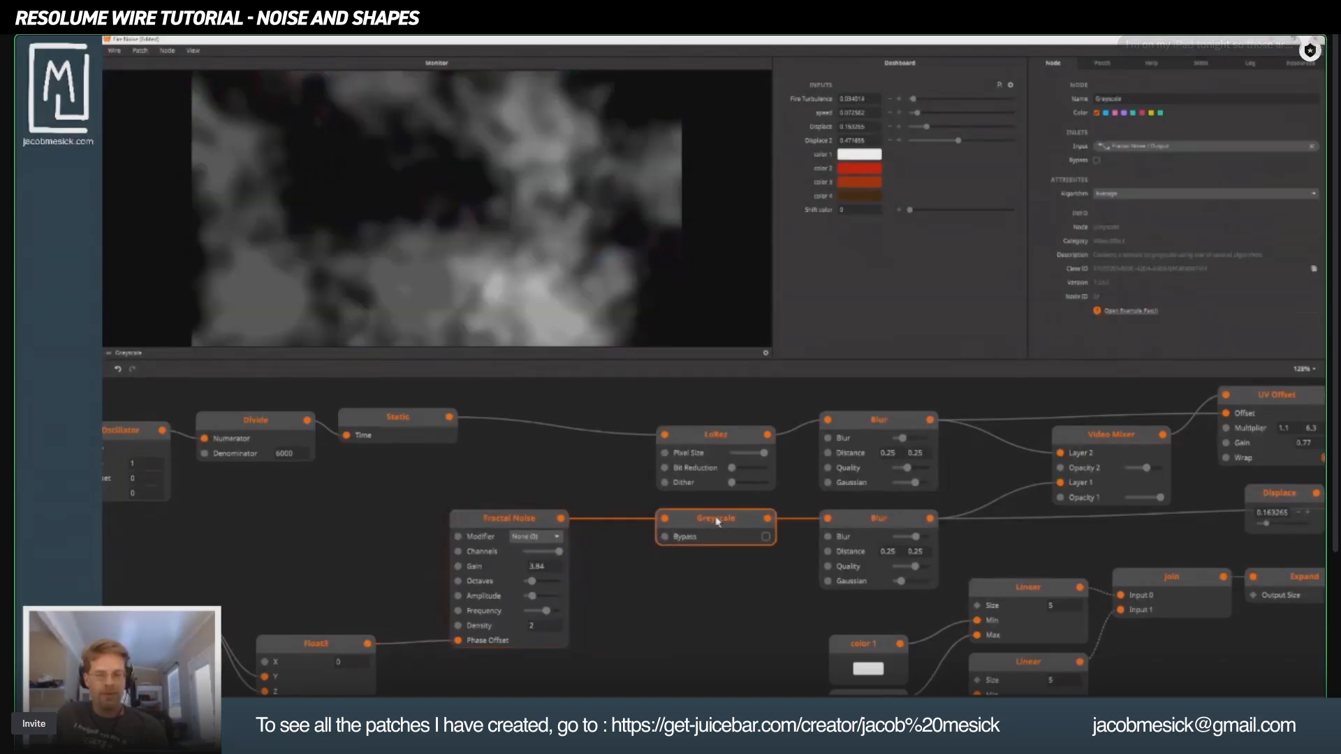
# Preview the Static, LoRez and Blur nodes of the upper branch in sequence, keeping LoRez in its original place.
pyautogui.click(726, 446)
pyautogui.click(408, 423)
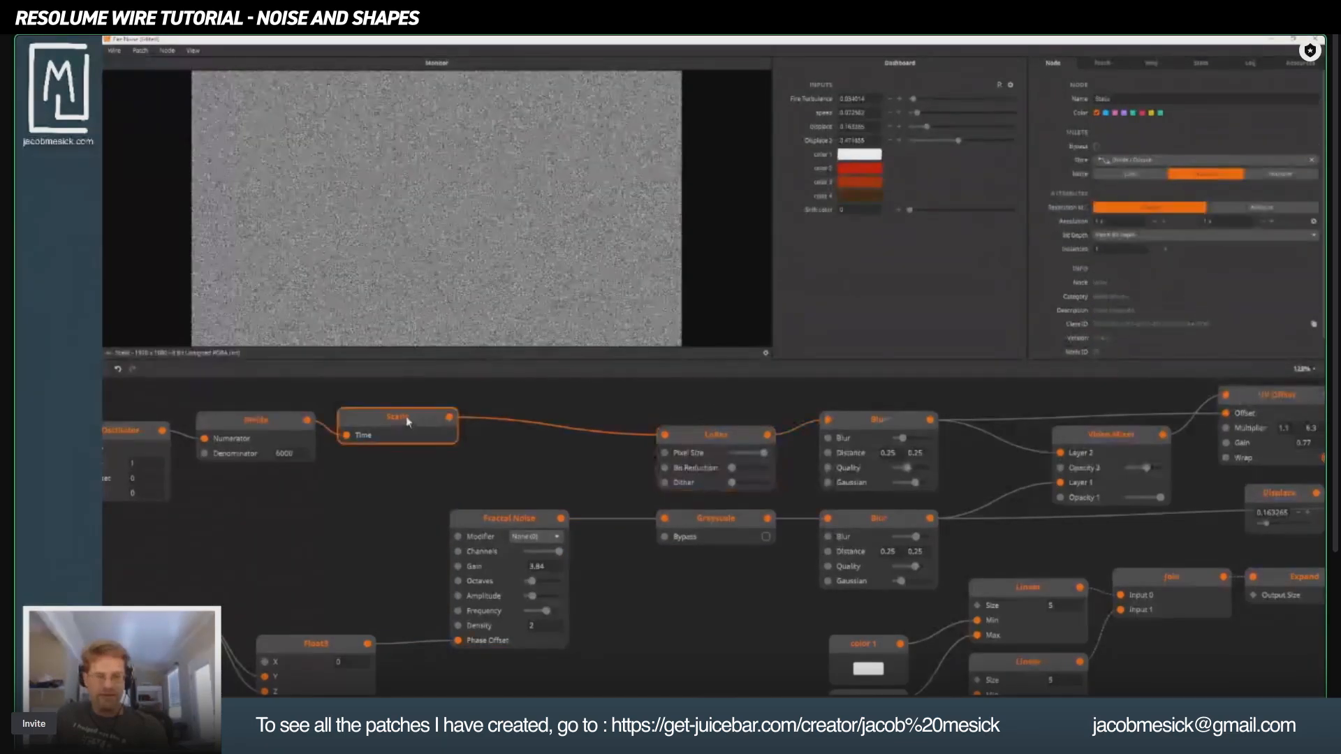
pyautogui.click(727, 443)
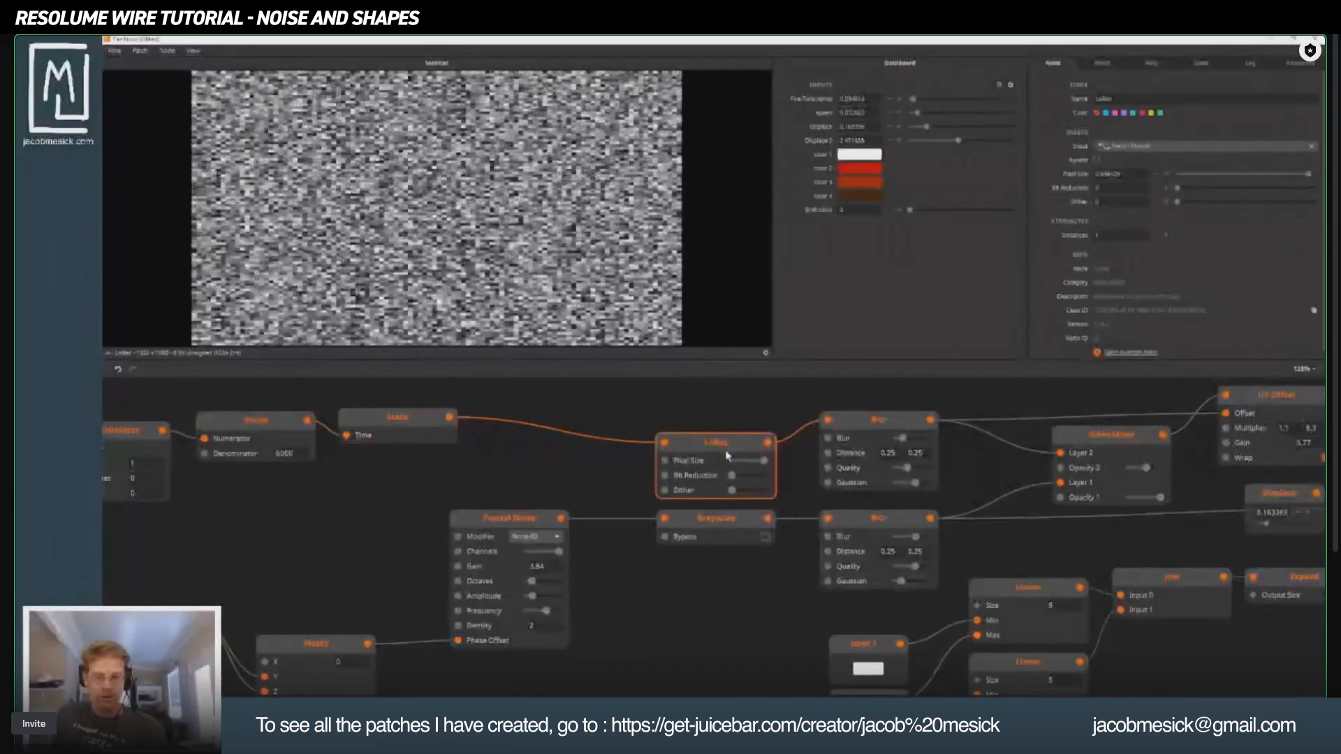
pyautogui.moveTo(725, 454); pyautogui.dragTo(722, 444)
pyautogui.moveTo(864, 454); pyautogui.dragTo(659, 458)
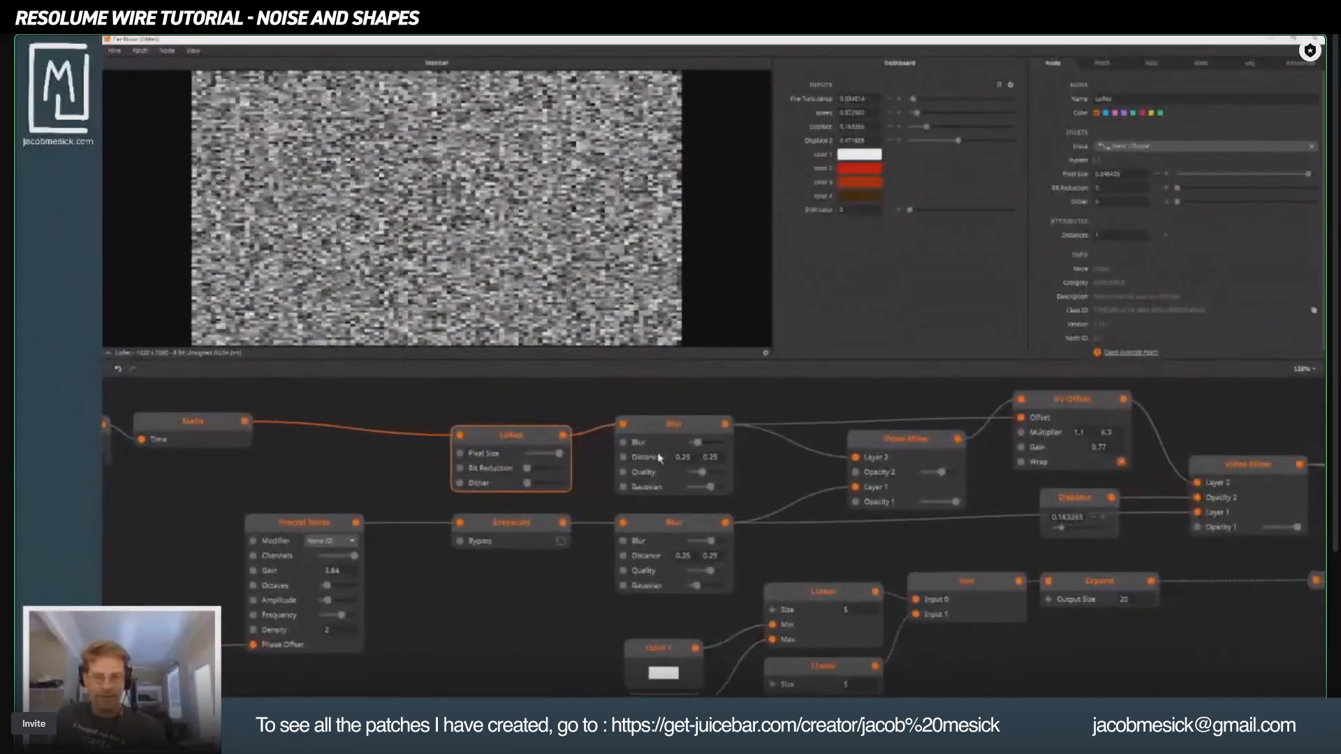
pyautogui.click(681, 431)
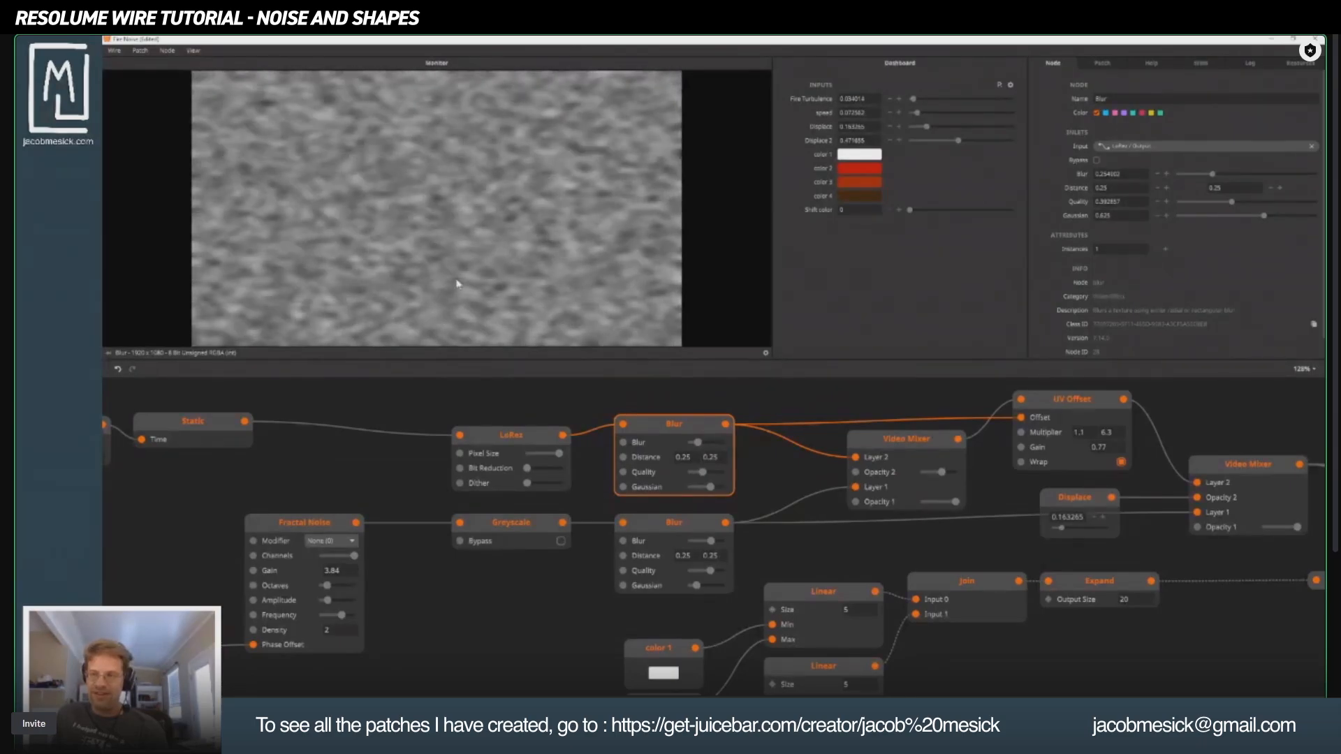
# Preview the lower Blur and the Alpha-mode Video Mixer, and examine how the mixer and upper Blur feed the UV Offset node.
pyautogui.click(681, 523)
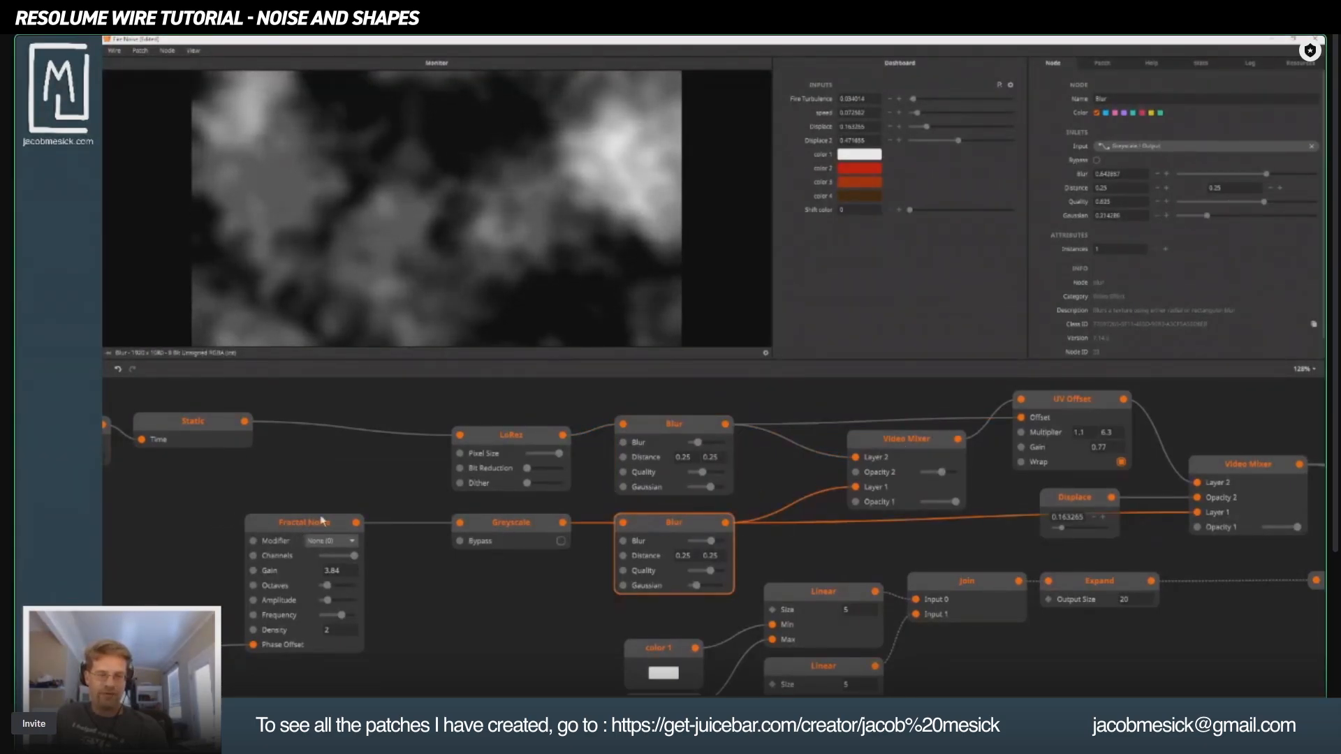
pyautogui.click(948, 442)
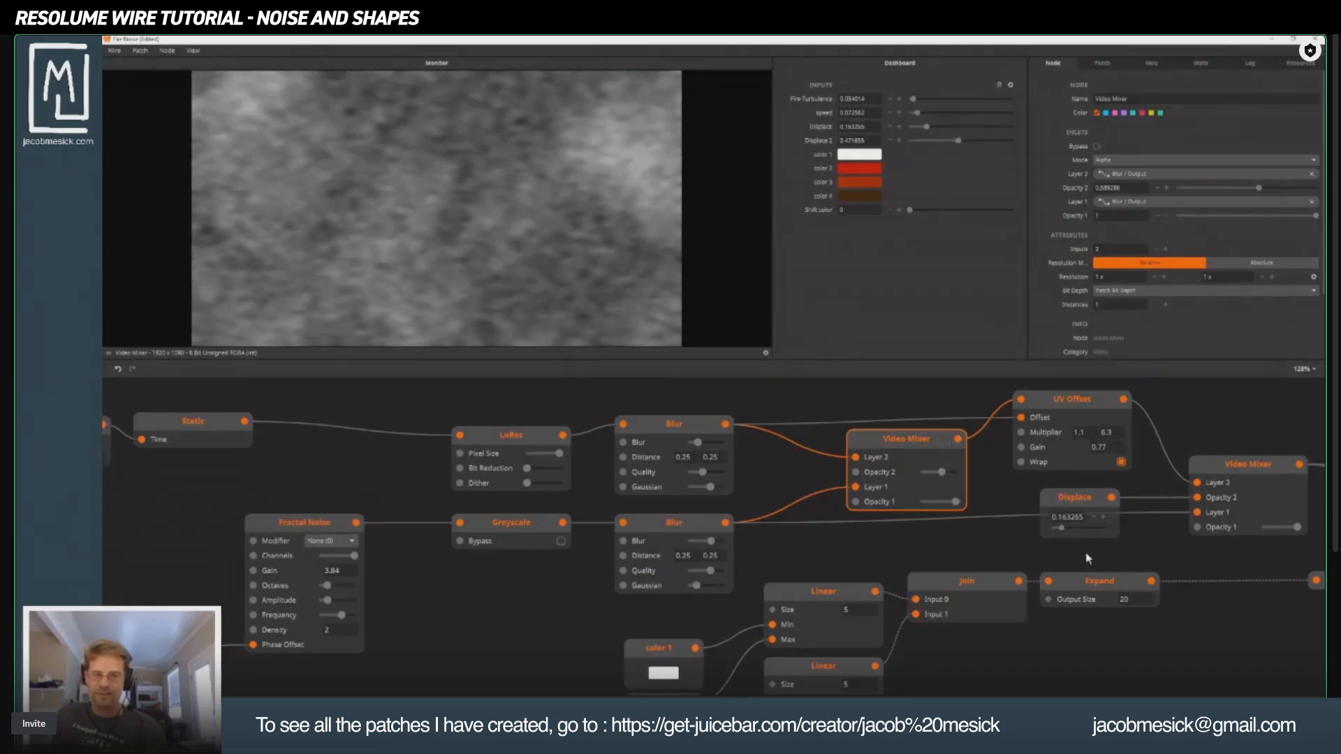
pyautogui.moveTo(1087, 559); pyautogui.dragTo(609, 588)
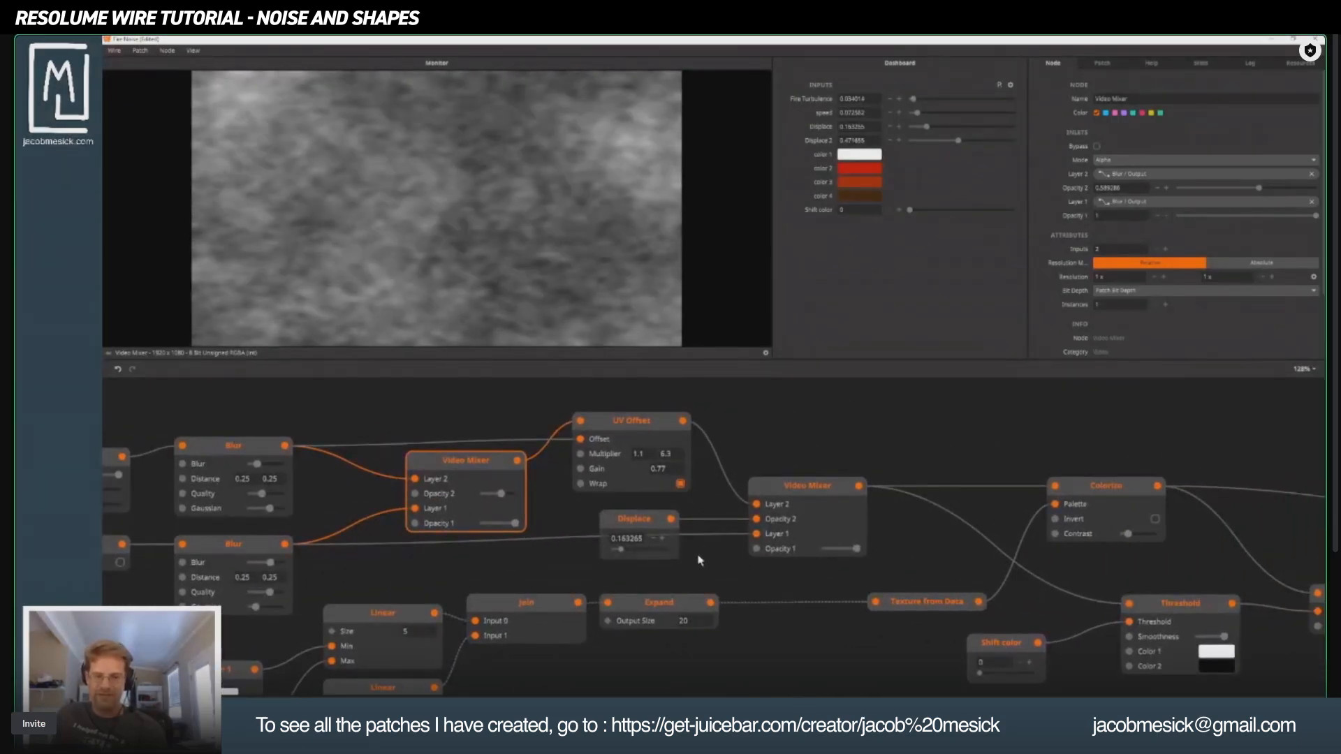
pyautogui.click(614, 428)
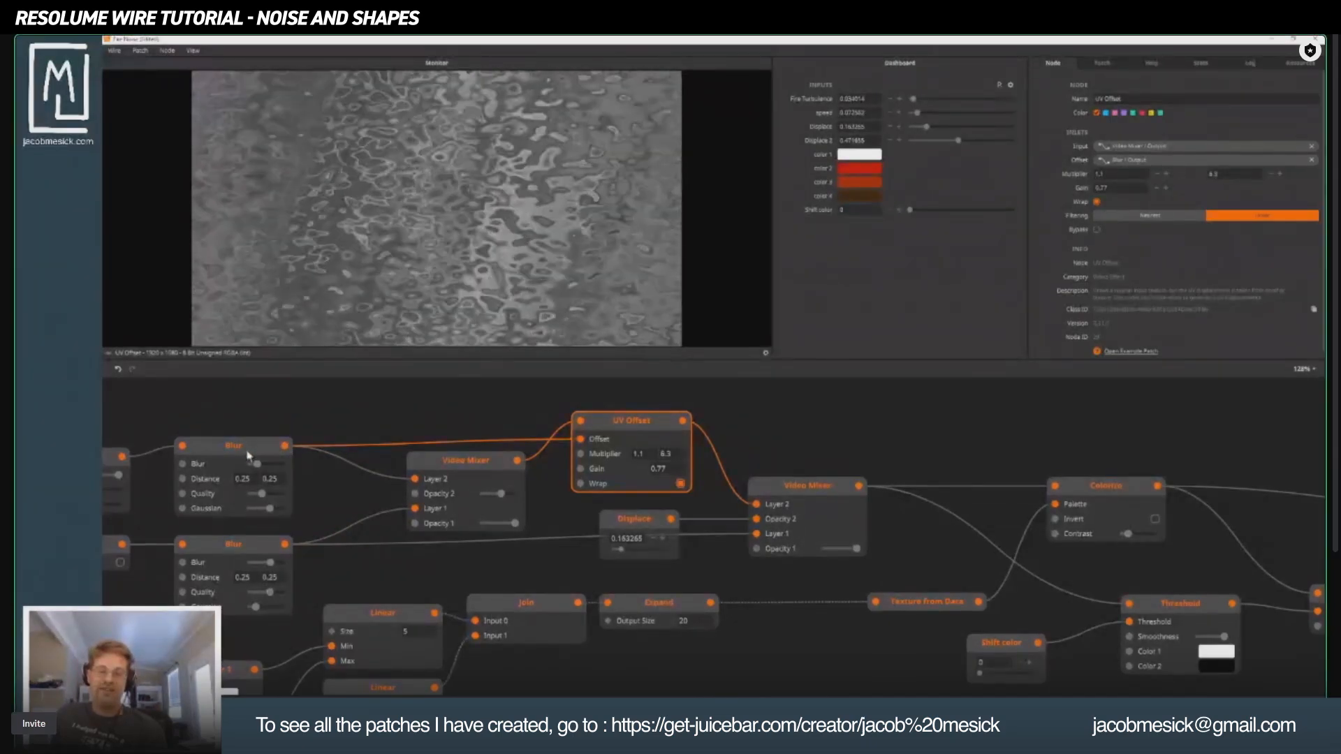
pyautogui.click(454, 484)
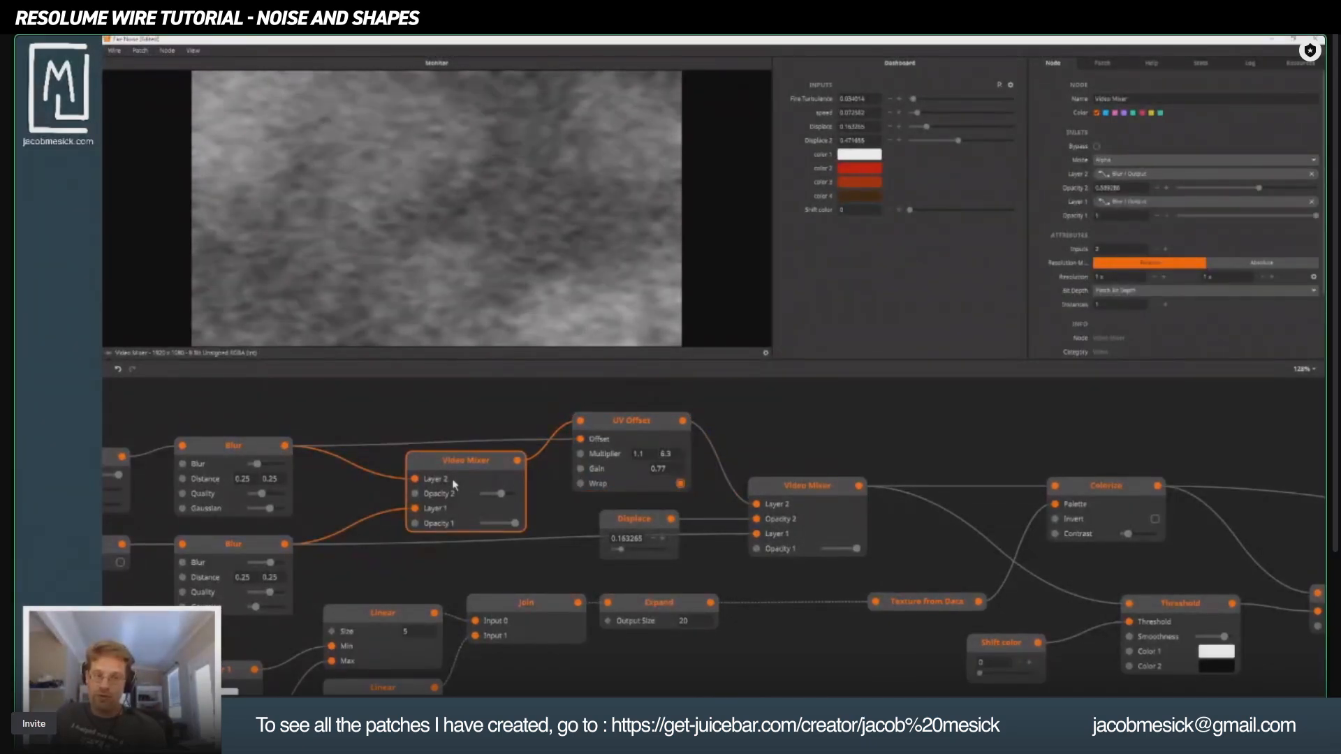
pyautogui.click(249, 445)
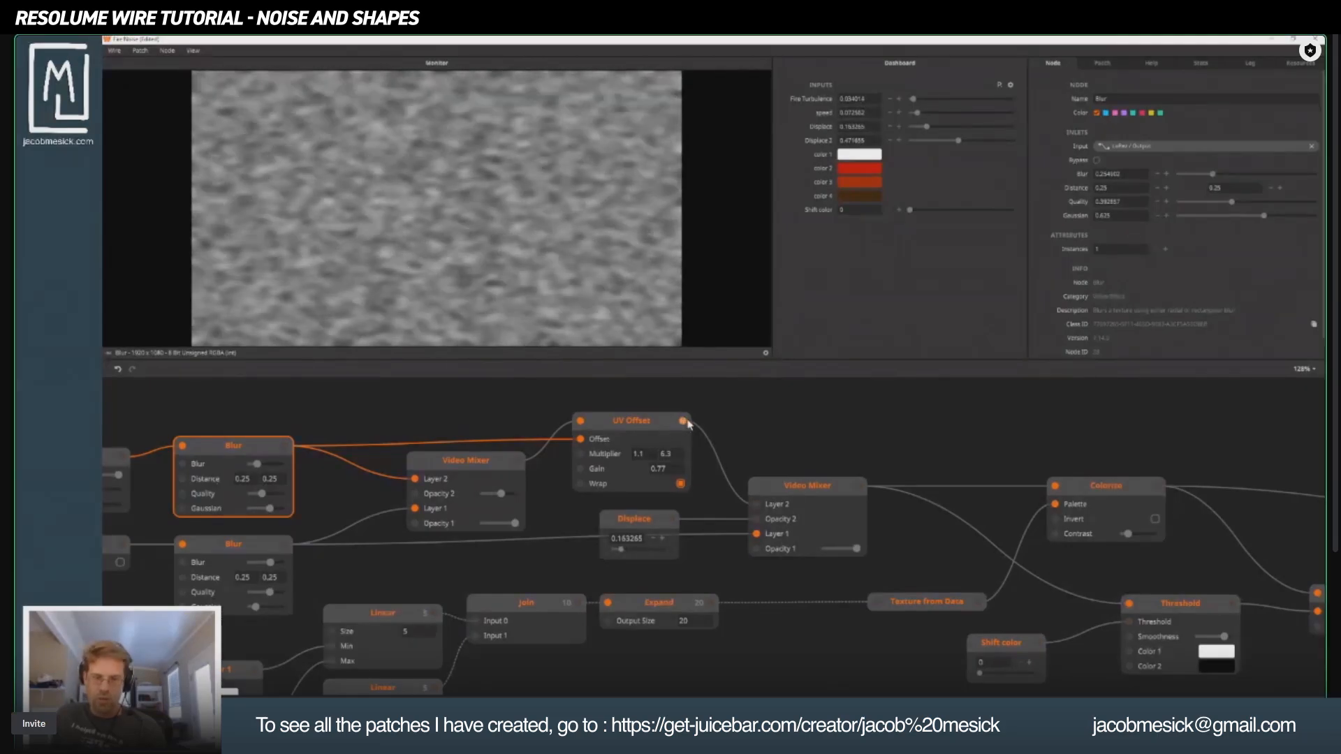
pyautogui.click(643, 423)
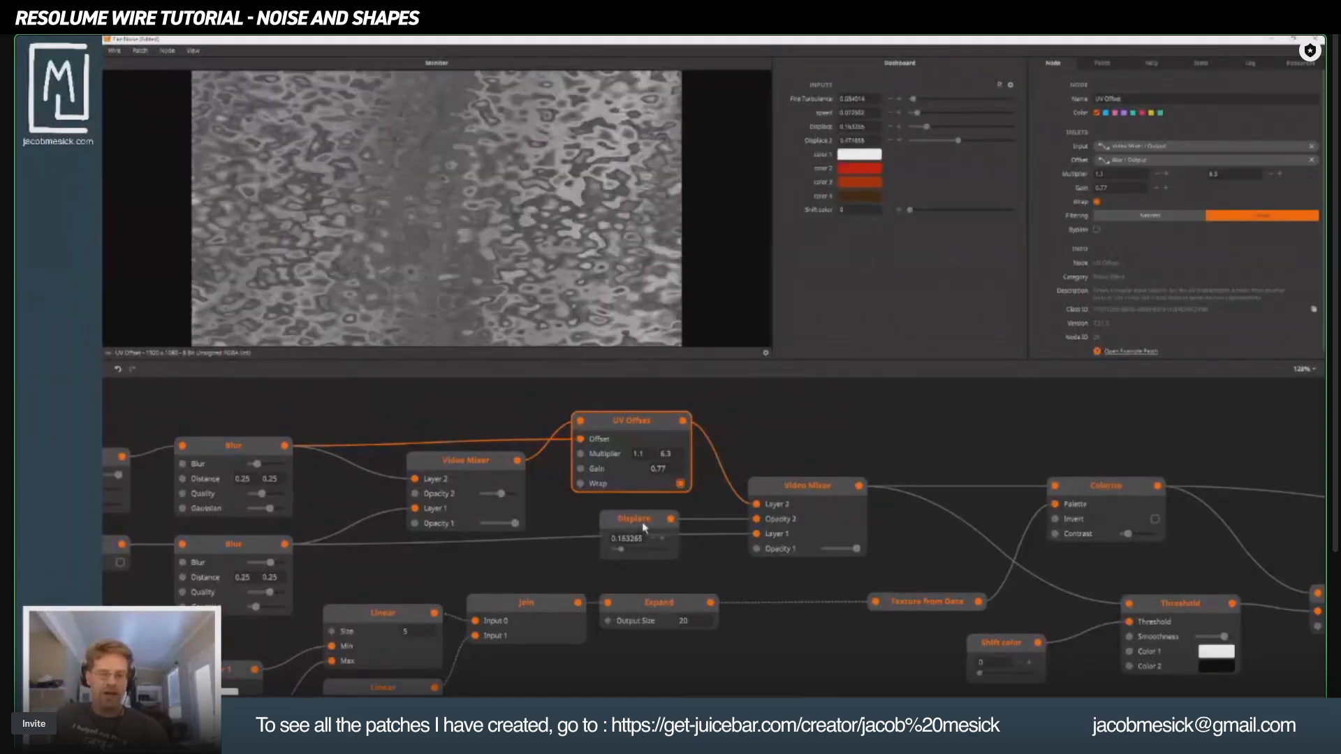
# Compare the Displace-mode Video Mixer's output with the lower Blur that feeds its Layer 1.
pyautogui.click(798, 495)
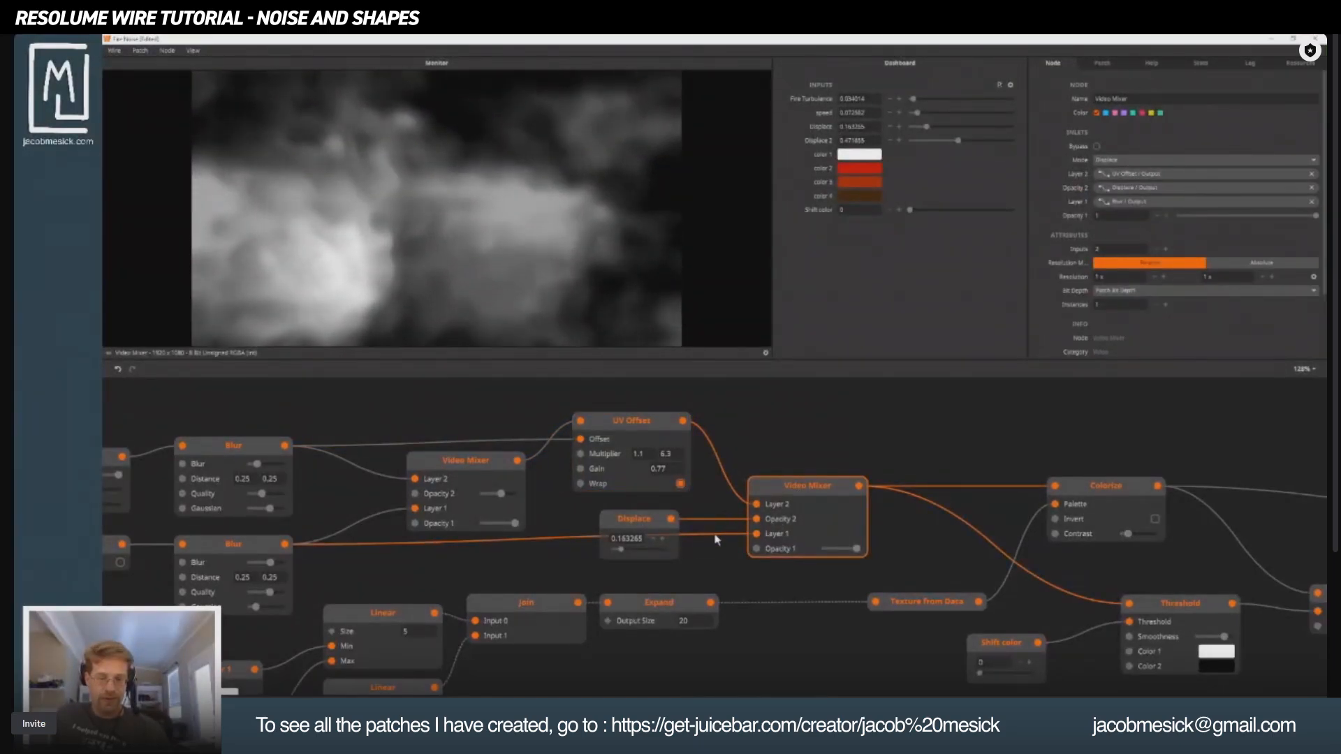
pyautogui.click(212, 550)
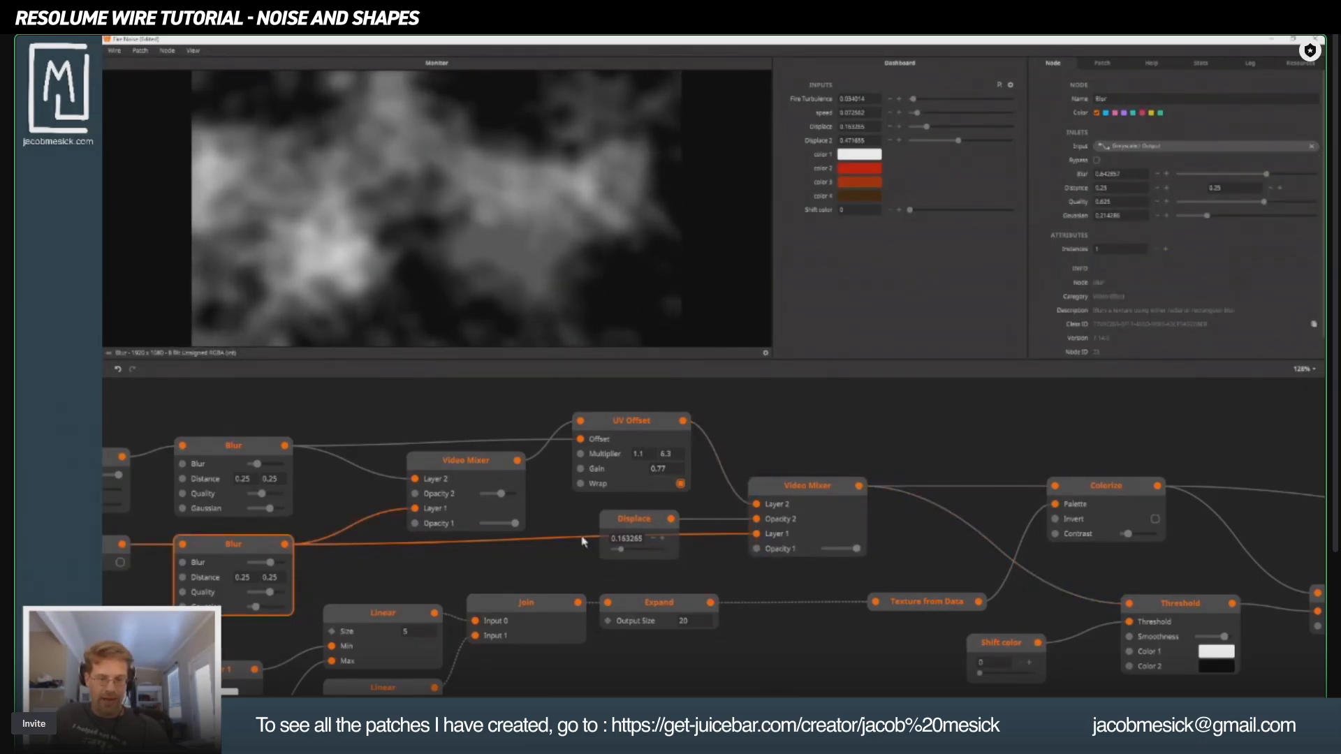
pyautogui.moveTo(288, 570); pyautogui.dragTo(581, 577)
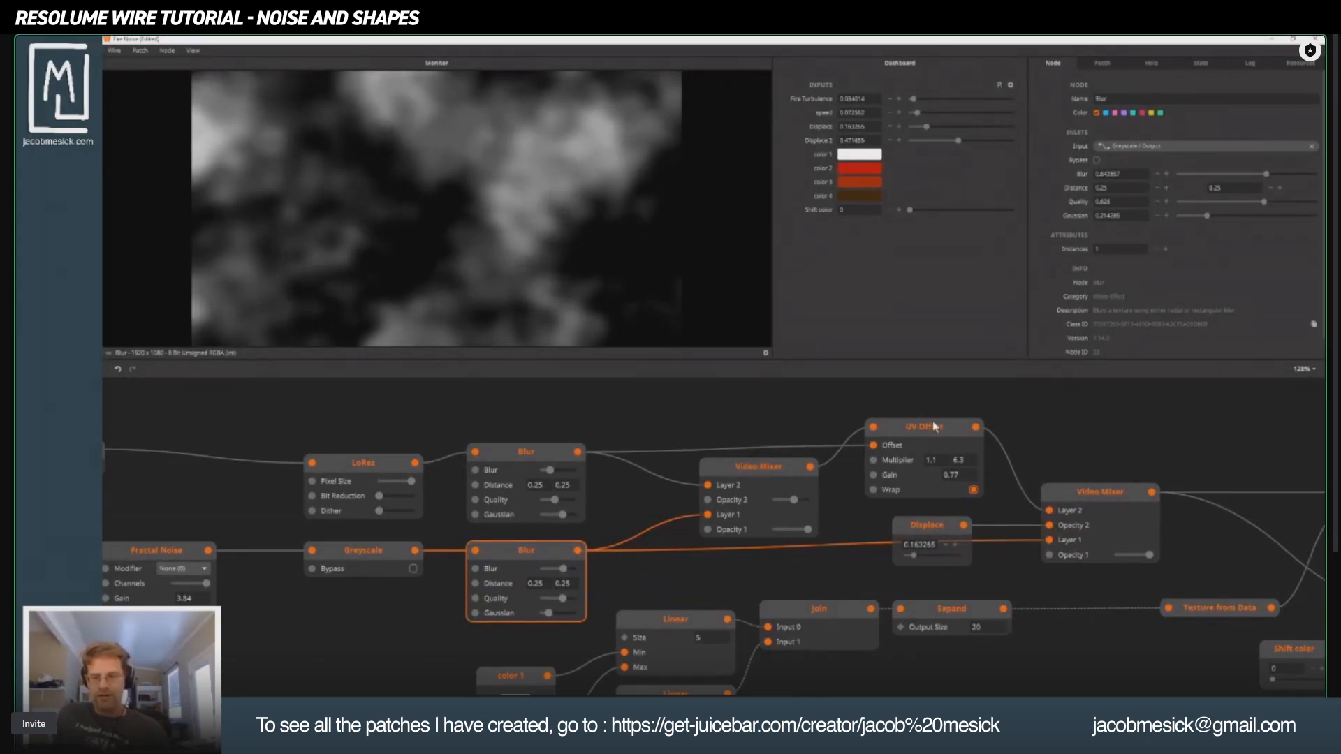
# Set the Displace amount to about 0.319 while previewing the Displace-mode Video Mixer, and check the UV Offset output that drives it.
pyautogui.click(1108, 493)
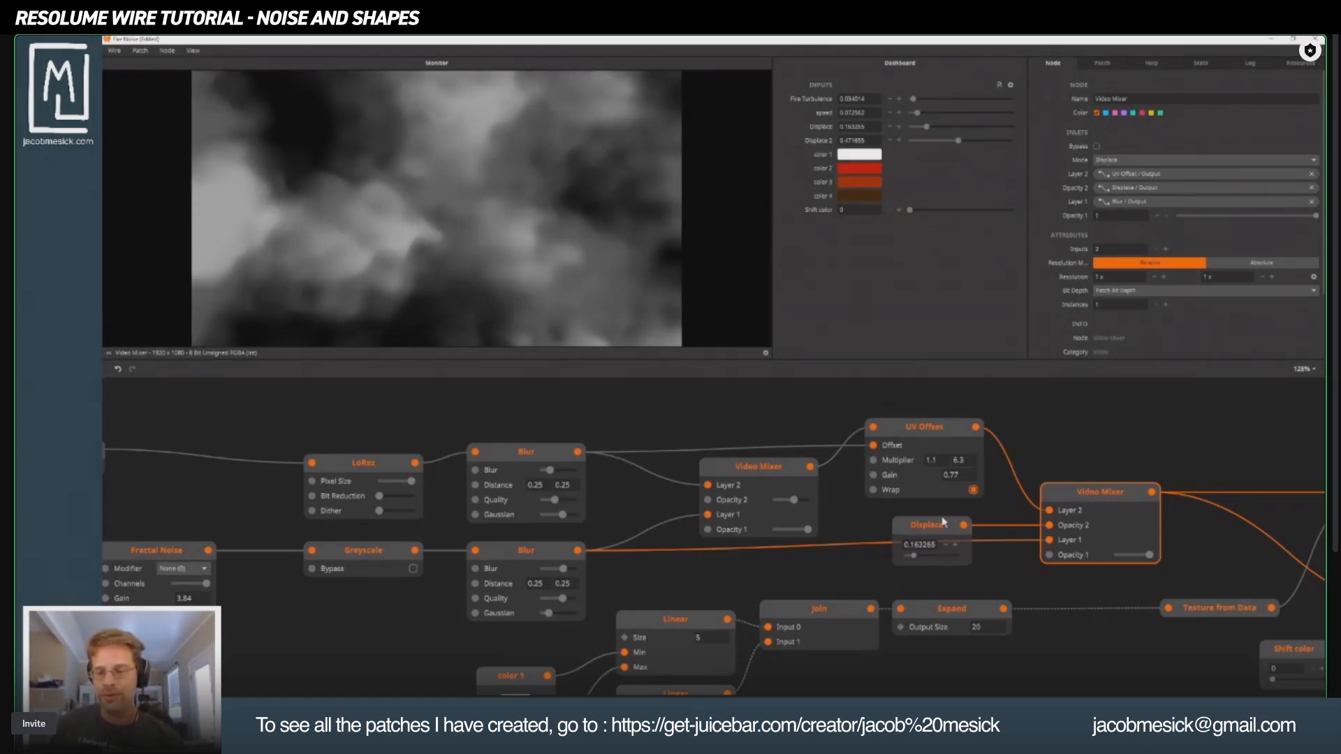
pyautogui.moveTo(912, 555); pyautogui.dragTo(923, 558)
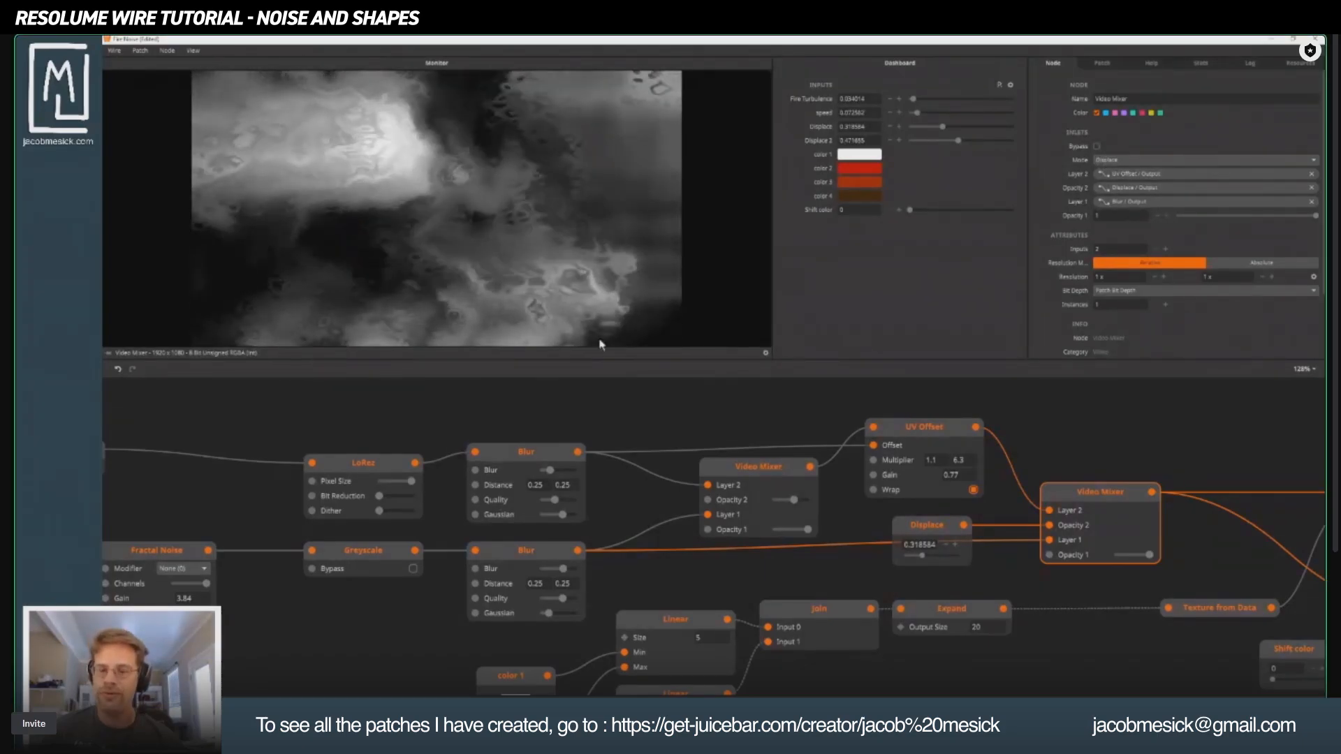
pyautogui.click(926, 427)
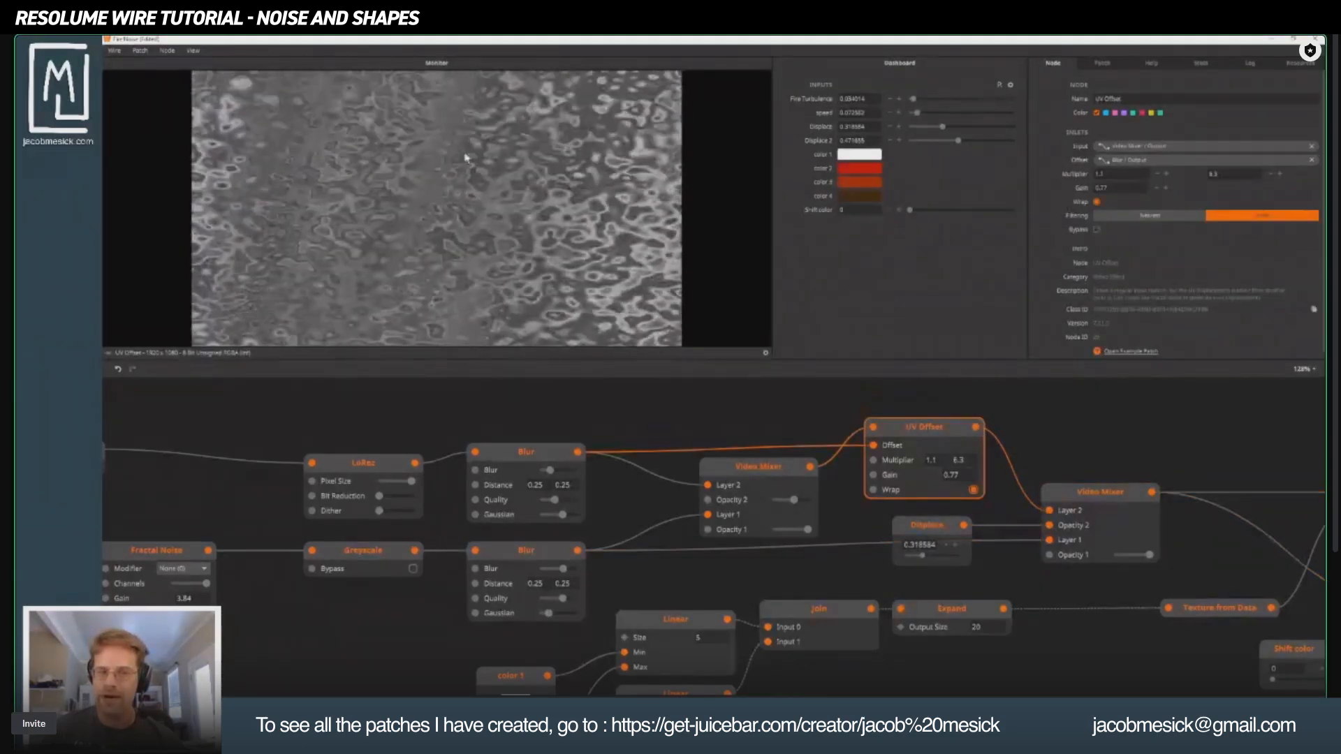
# Preview the Displace-mode Video Mixer, and examine how the four color inputs feed the two Linear nodes below it.
pyautogui.click(1101, 497)
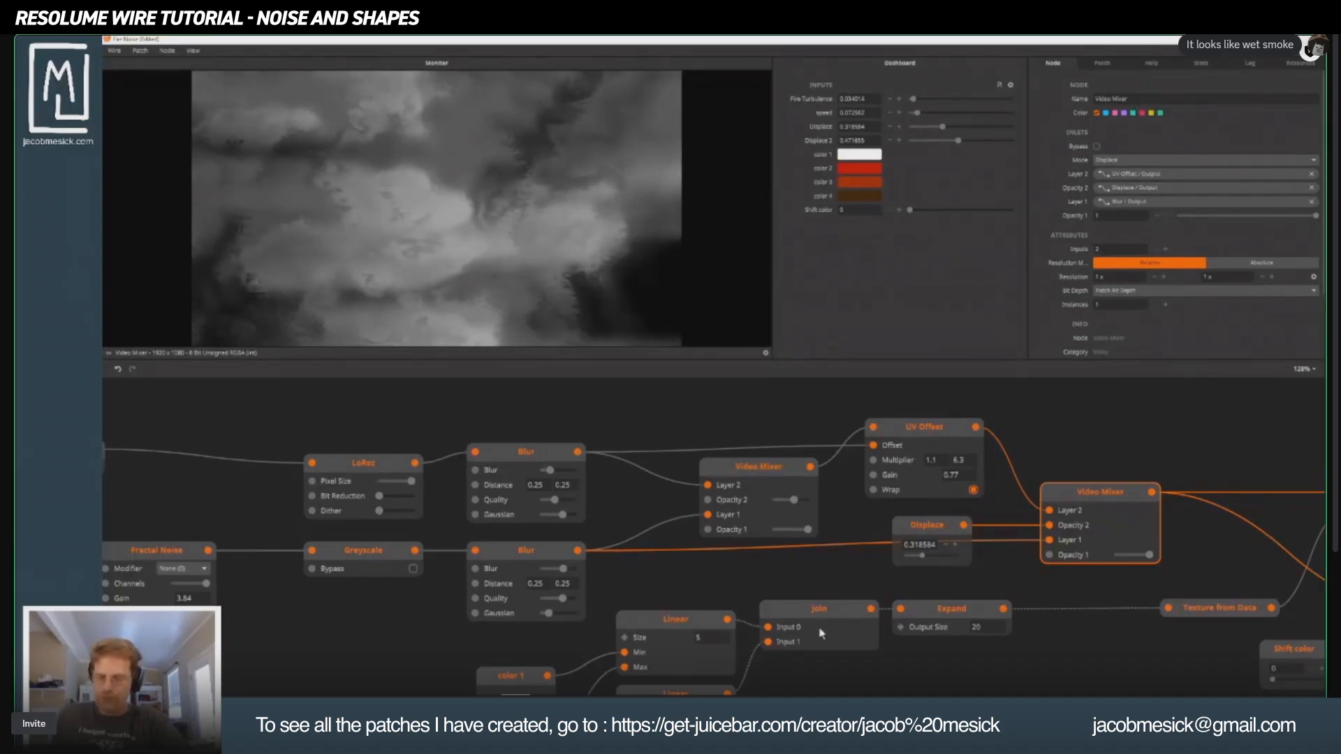
pyautogui.moveTo(588, 643); pyautogui.dragTo(477, 519)
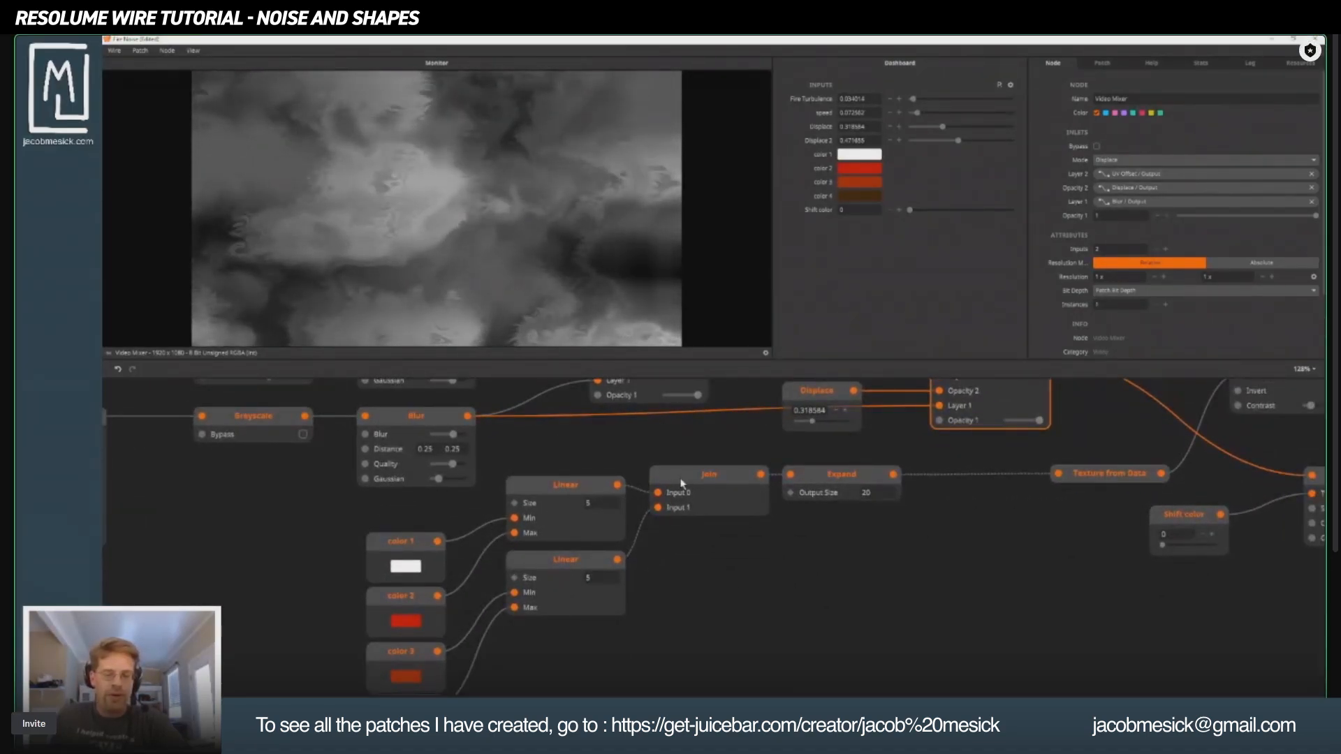
pyautogui.moveTo(911, 536); pyautogui.dragTo(683, 480)
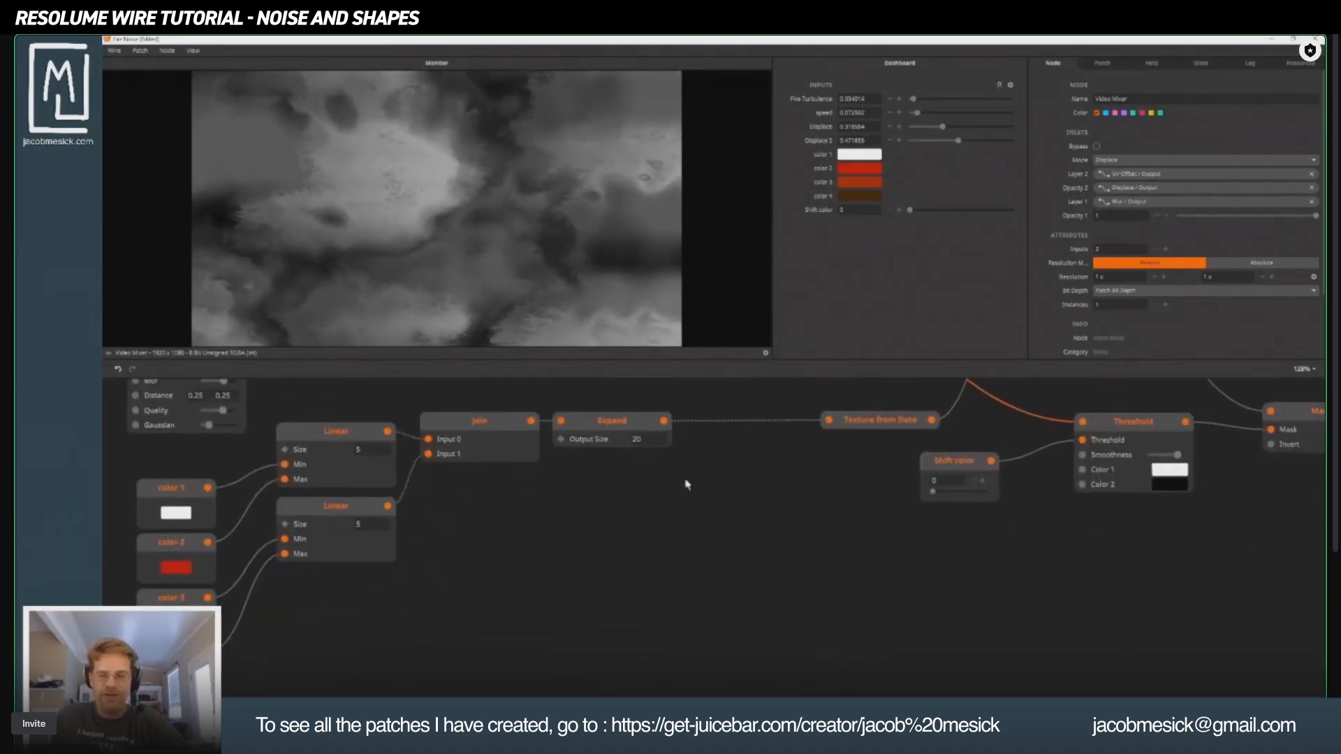
pyautogui.moveTo(729, 561); pyautogui.dragTo(707, 635)
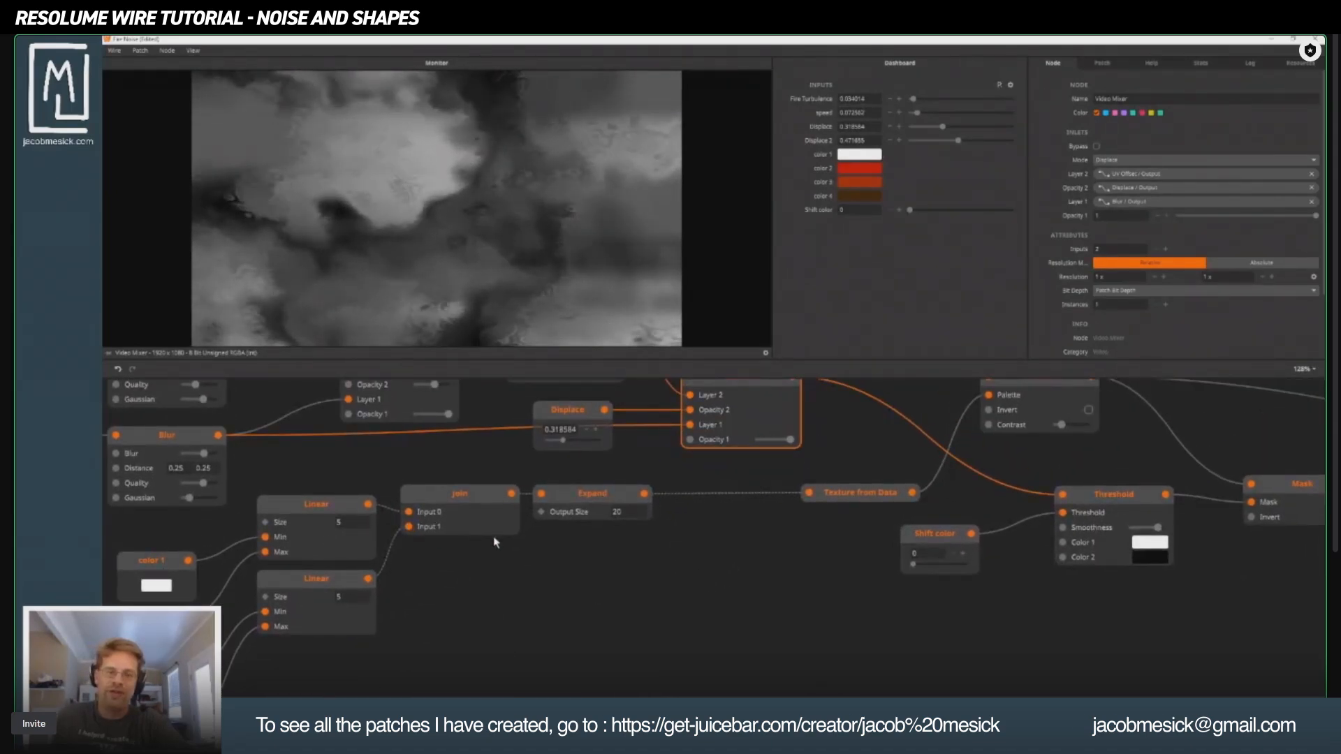
pyautogui.moveTo(611, 561); pyautogui.dragTo(808, 527)
pyautogui.moveTo(419, 581); pyautogui.dragTo(484, 478)
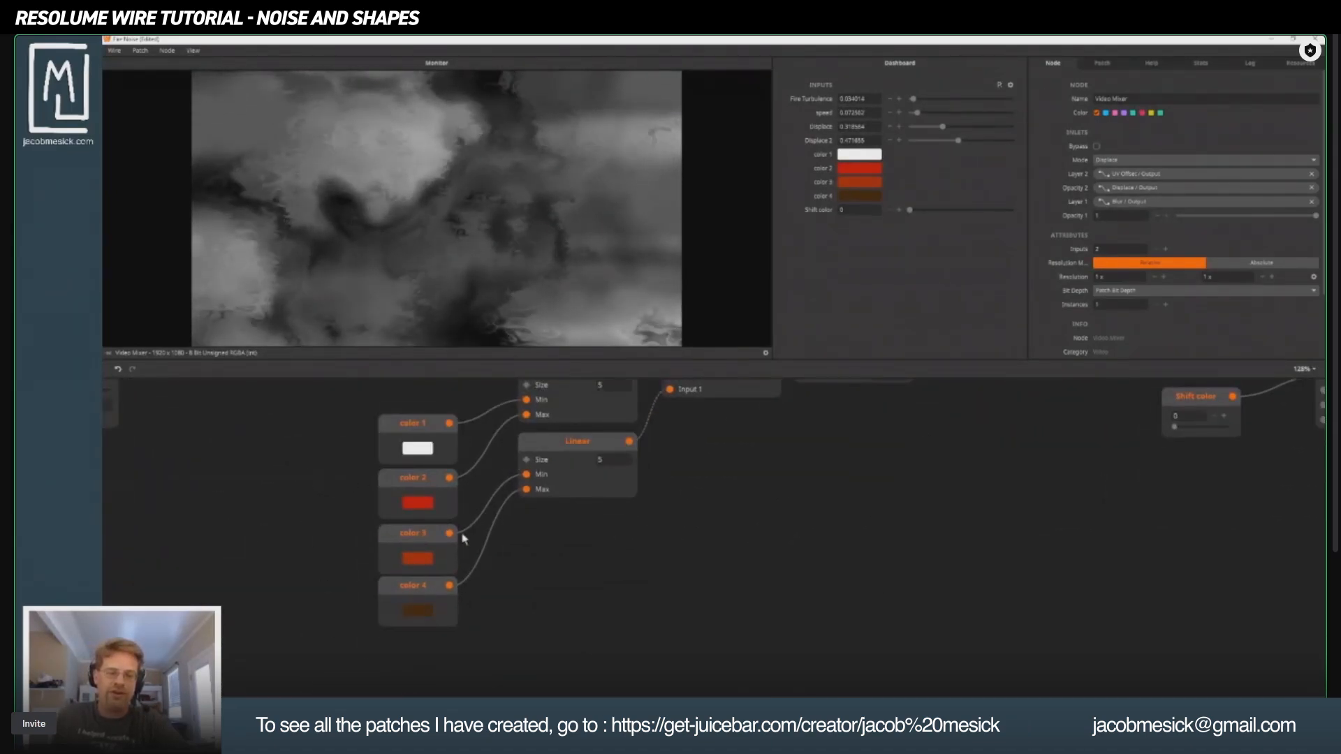
pyautogui.moveTo(602, 447); pyautogui.dragTo(607, 488)
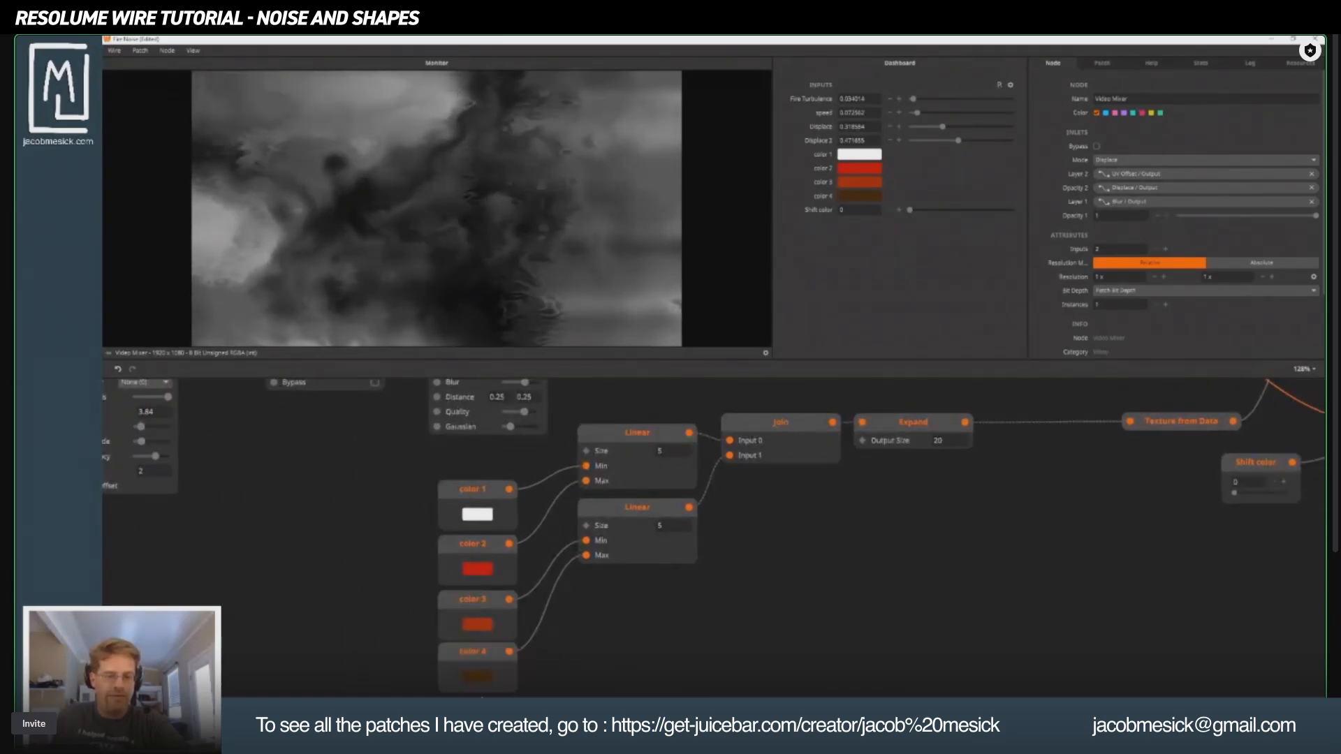
# Inspect the Join and Expand nodes, and check Expand's output values against the color inputs that supply them.
pyautogui.moveTo(817, 482); pyautogui.dragTo(718, 573)
pyautogui.click(627, 529)
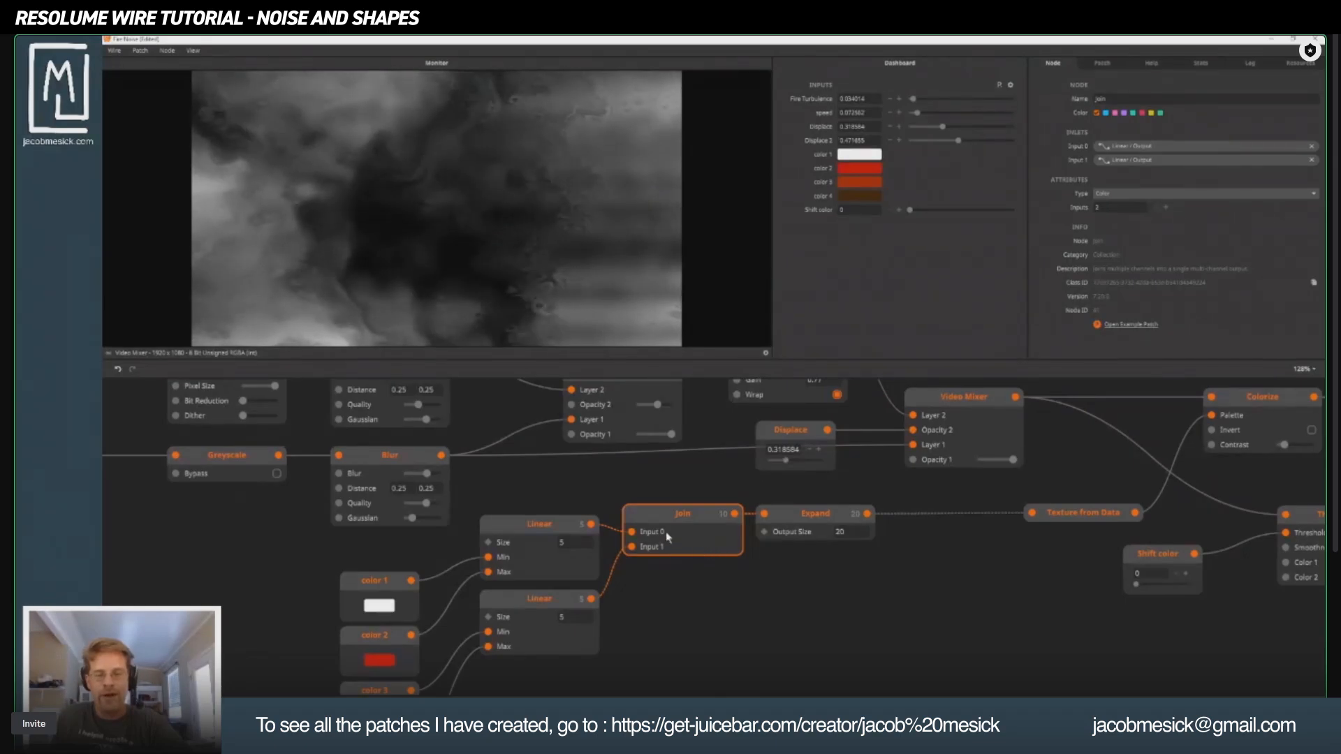
pyautogui.click(806, 520)
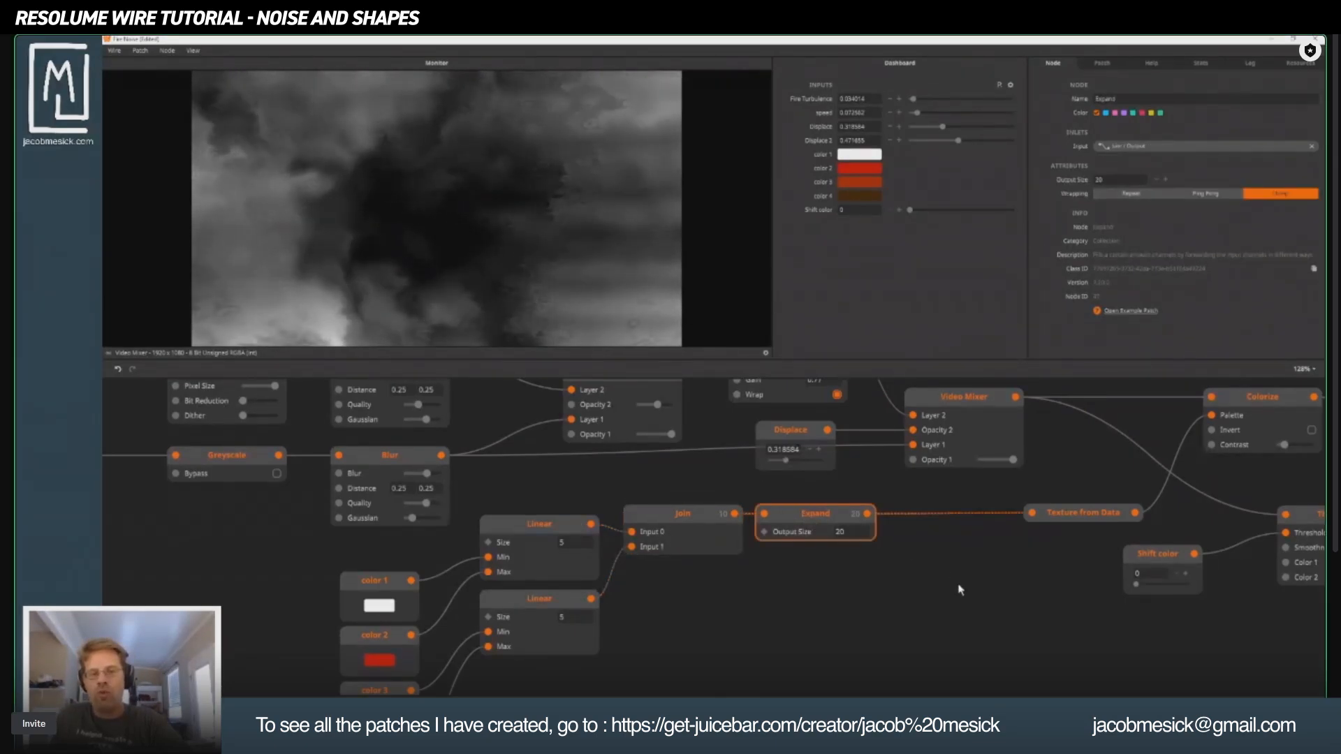
pyautogui.moveTo(869, 520)
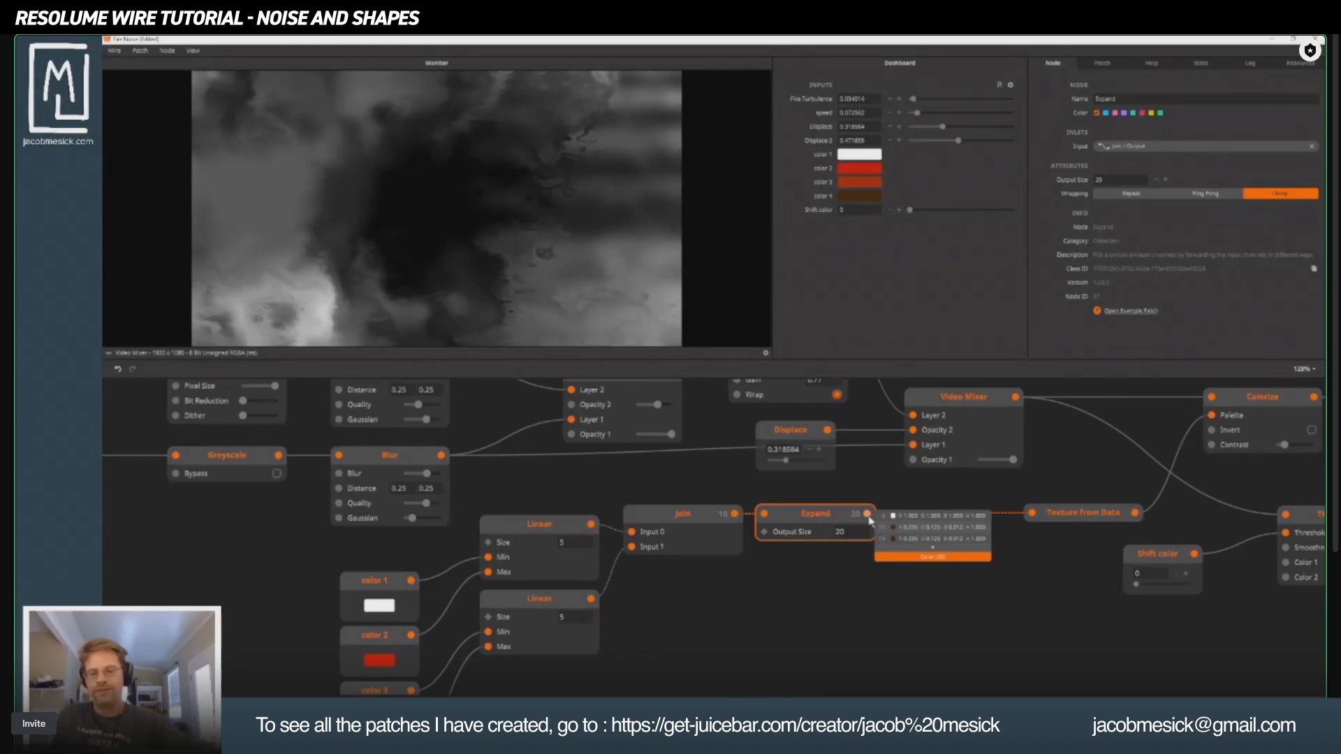
pyautogui.moveTo(370, 682); pyautogui.dragTo(416, 545)
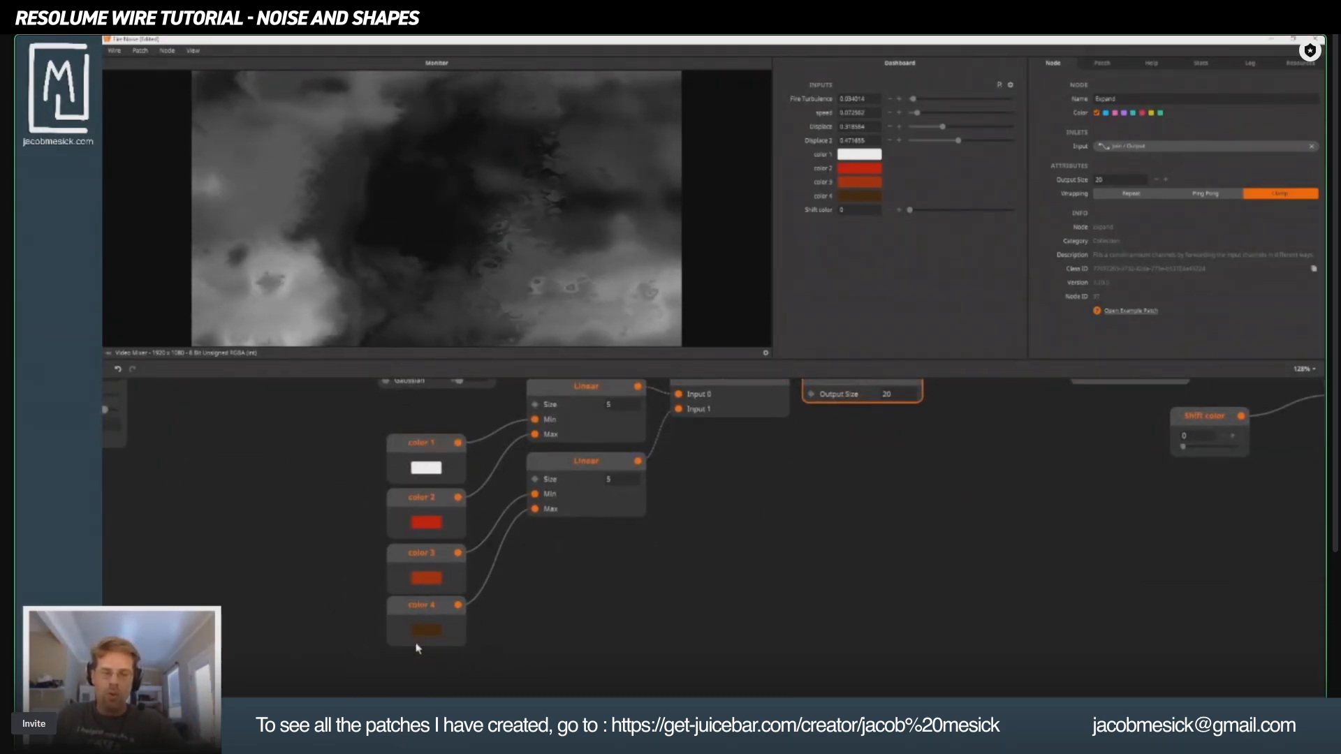
pyautogui.moveTo(822, 472); pyautogui.dragTo(472, 604)
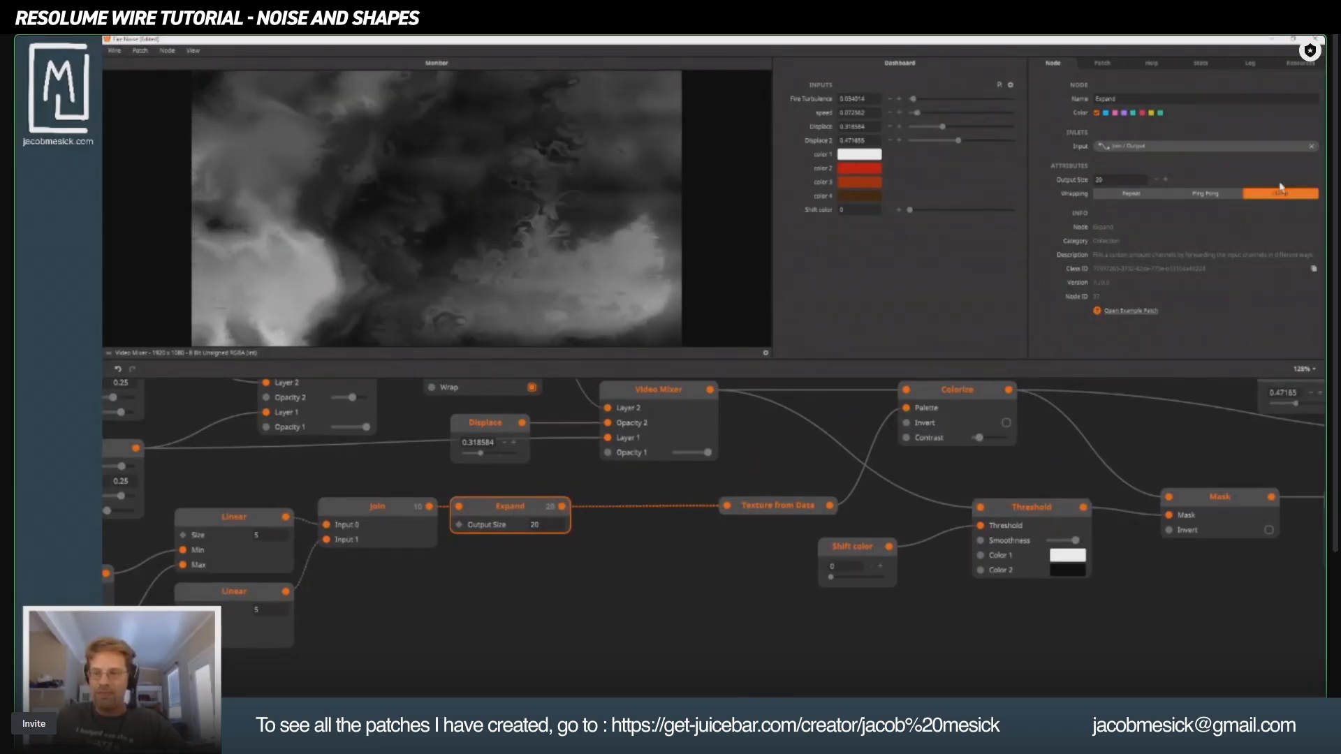
# Preview the Texture from Data node and the Colorize node that uses it as its Palette.
pyautogui.click(797, 506)
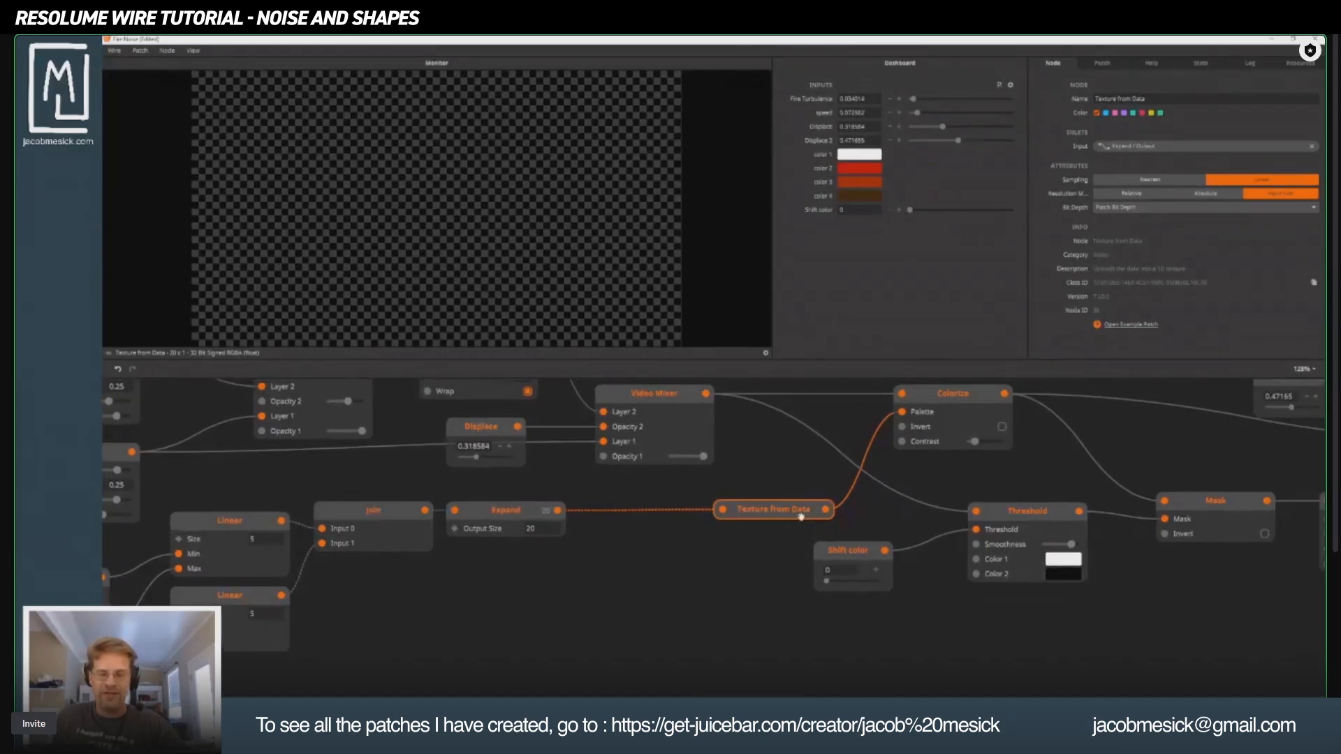
pyautogui.scroll(3, 831, 502)
pyautogui.hscroll(3, 831, 503)
pyautogui.click(850, 493)
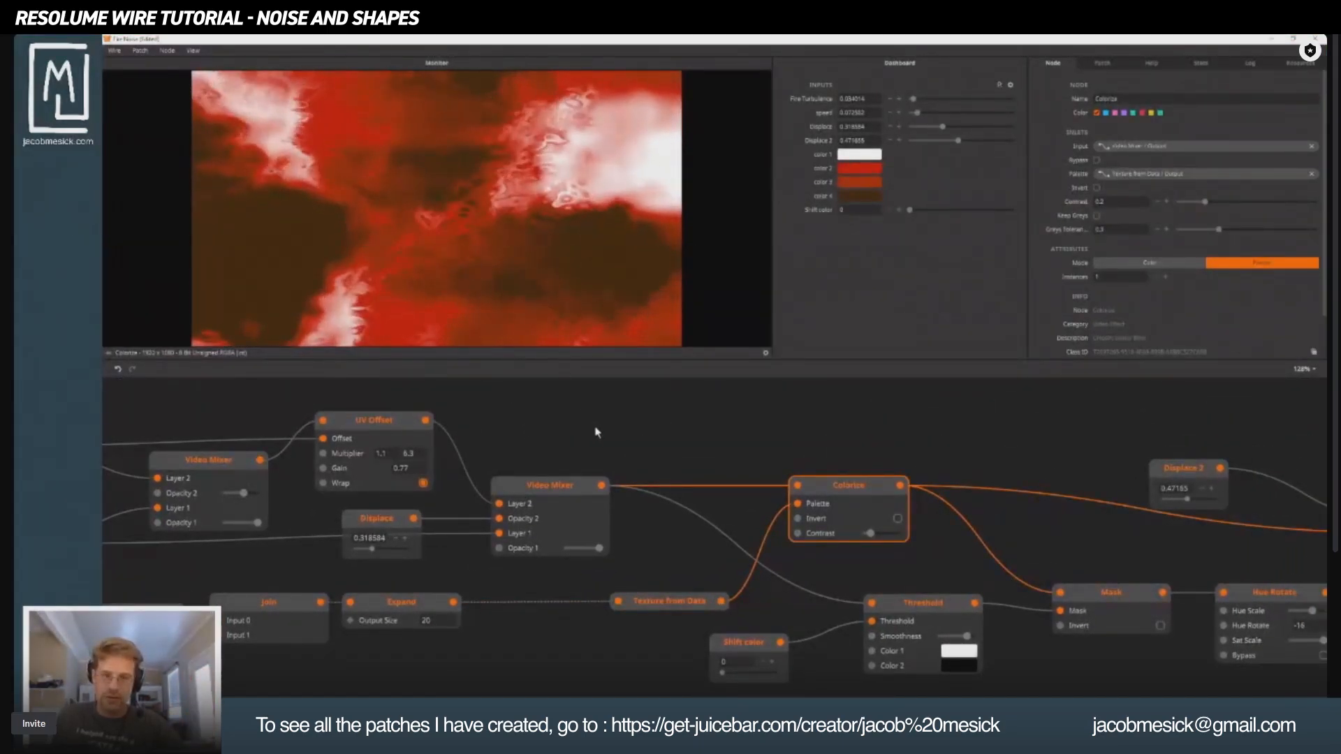
# Compare the Displace-mode Video Mixer's grayscale output with the Colorize output, switching between the two.
pyautogui.hscroll(6, 596, 430)
pyautogui.scroll(-3, 572, 530)
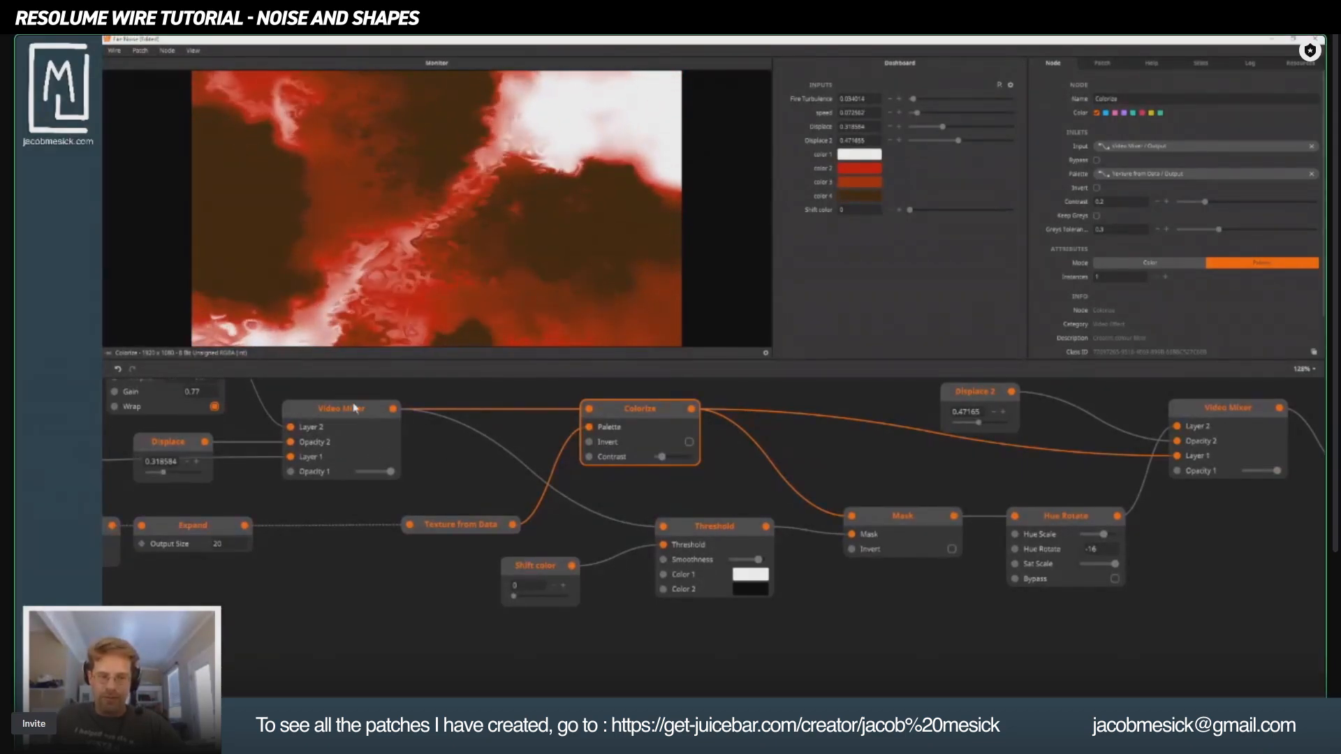
pyautogui.click(316, 405)
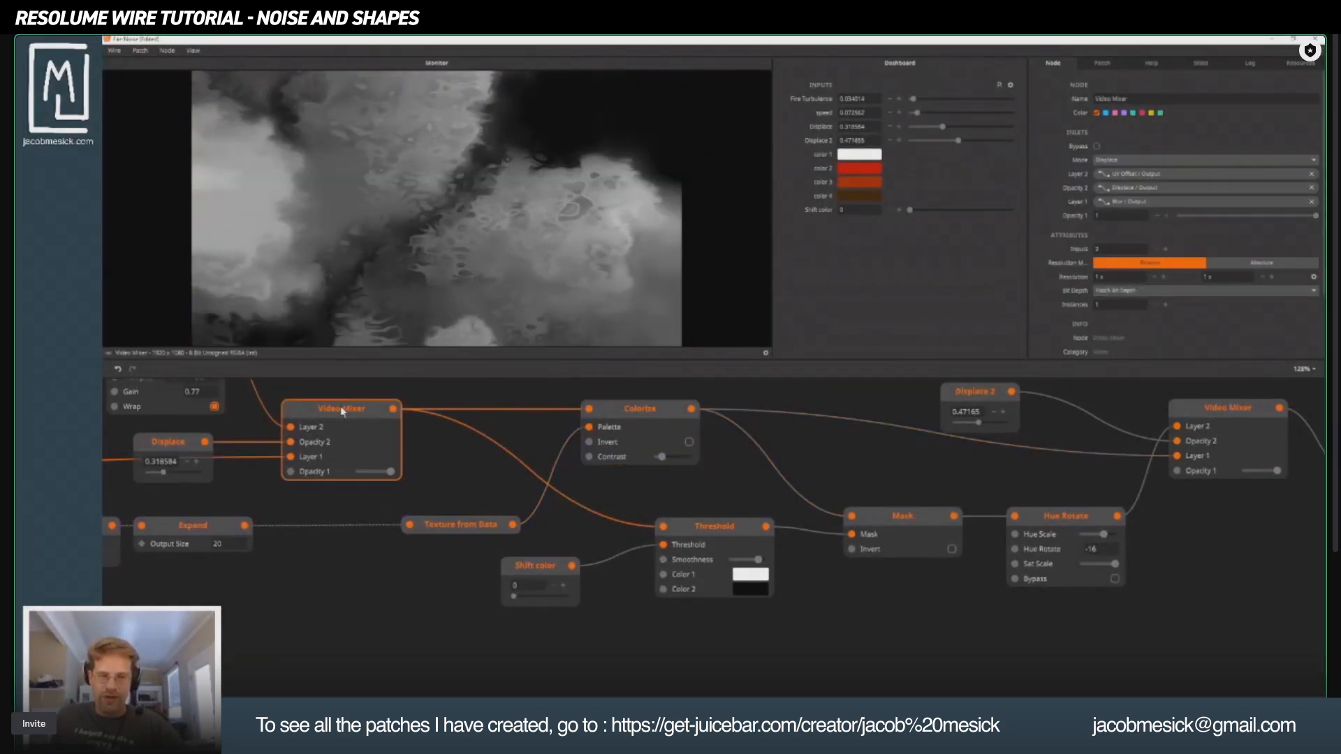
pyautogui.click(640, 416)
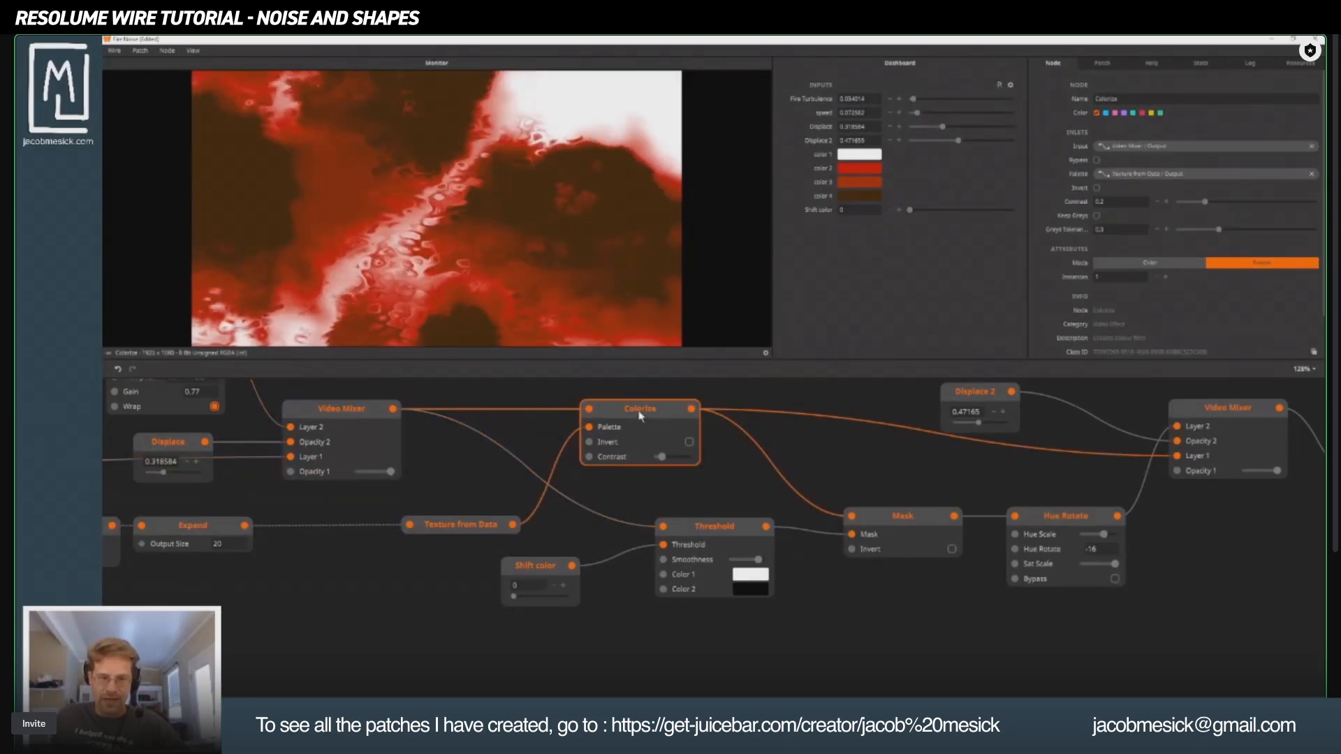
pyautogui.click(347, 411)
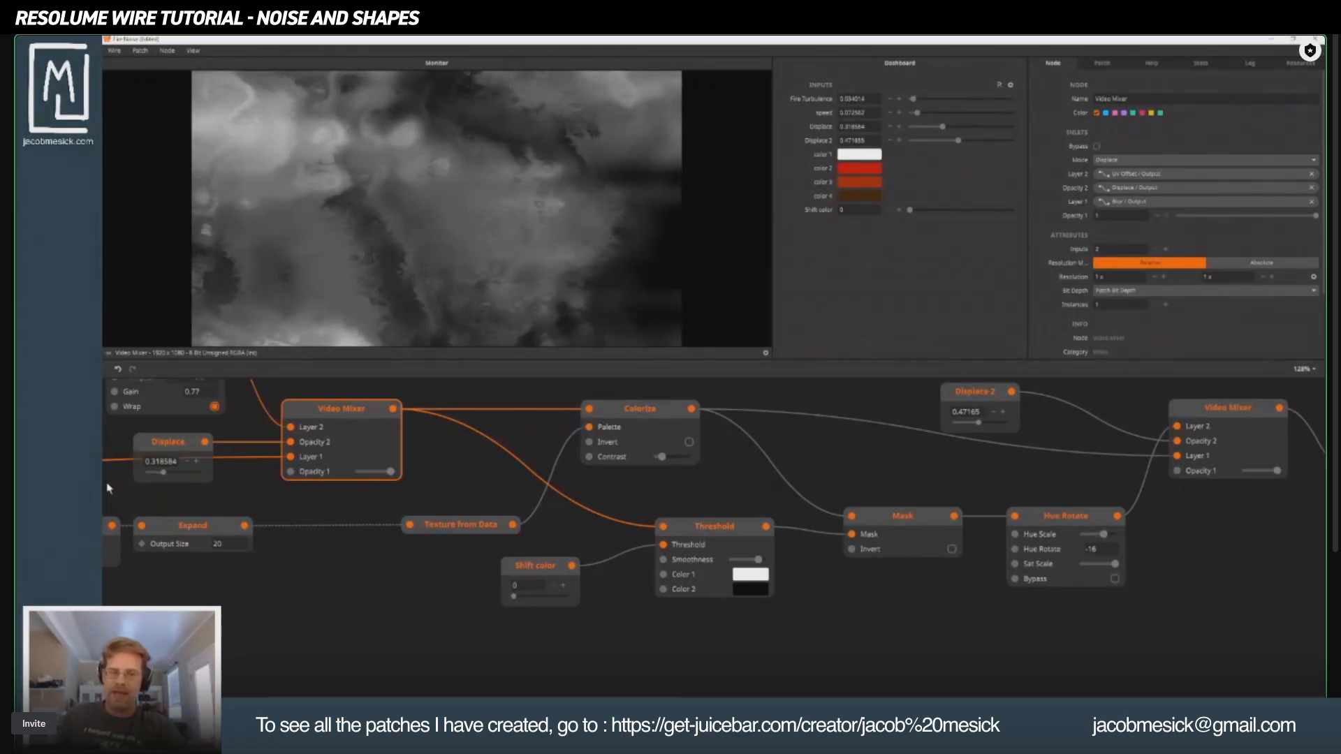
pyautogui.click(642, 412)
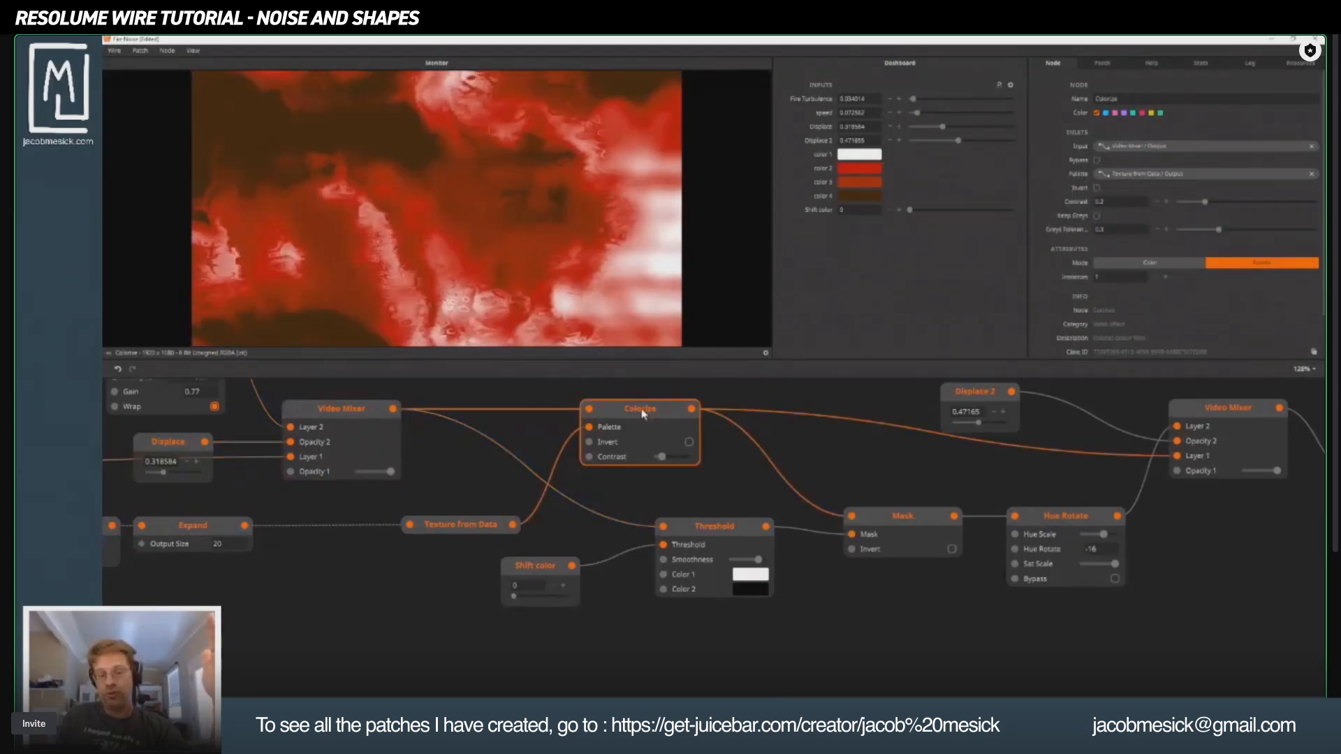
# Set Shift color to about 0.446 while previewing Threshold, and preview the Mask and Hue Rotate nodes that follow it.
pyautogui.click(715, 530)
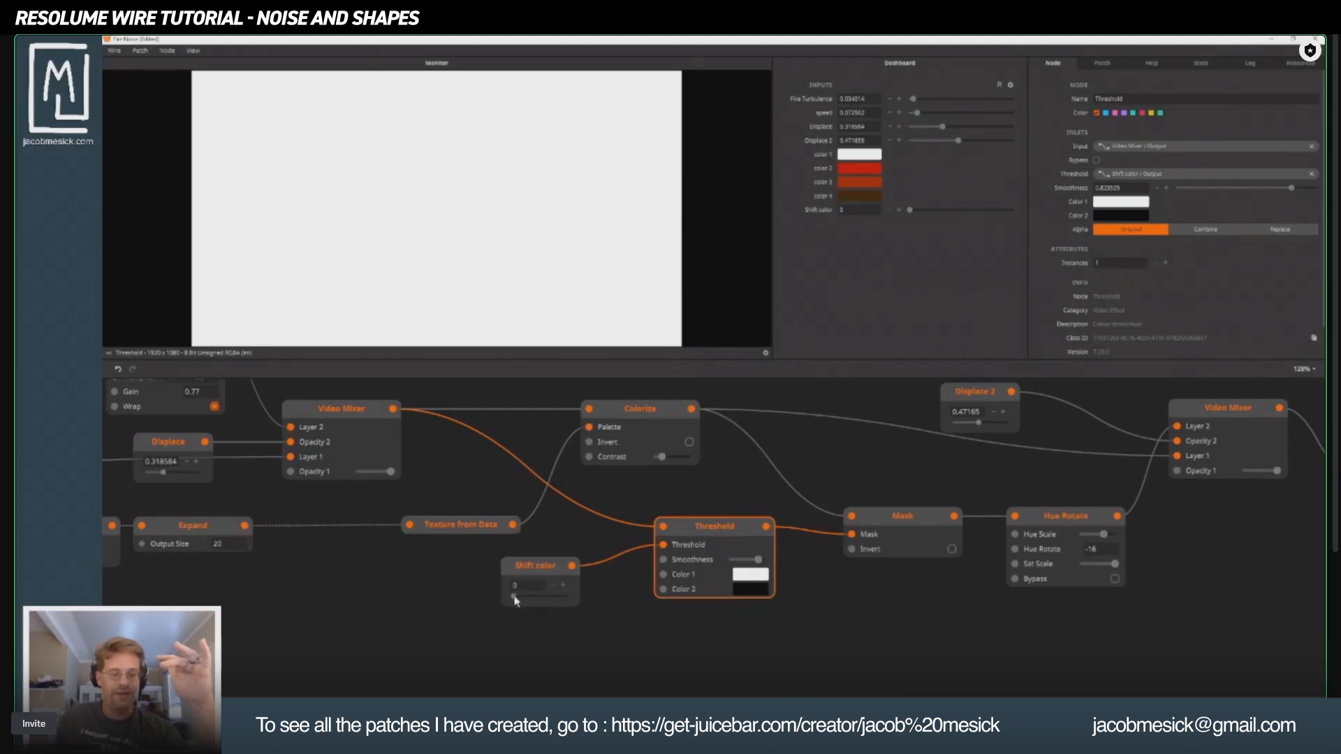
pyautogui.moveTo(515, 599); pyautogui.dragTo(539, 599)
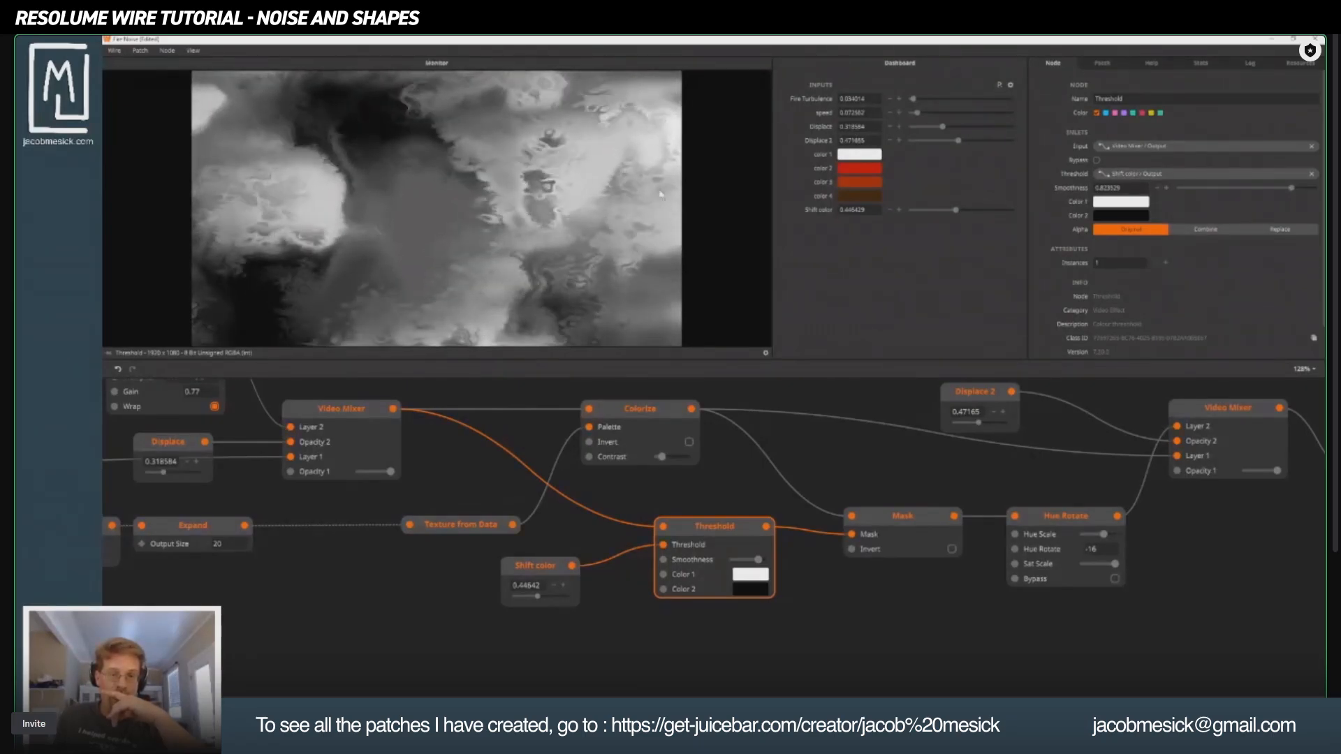
pyautogui.click(904, 532)
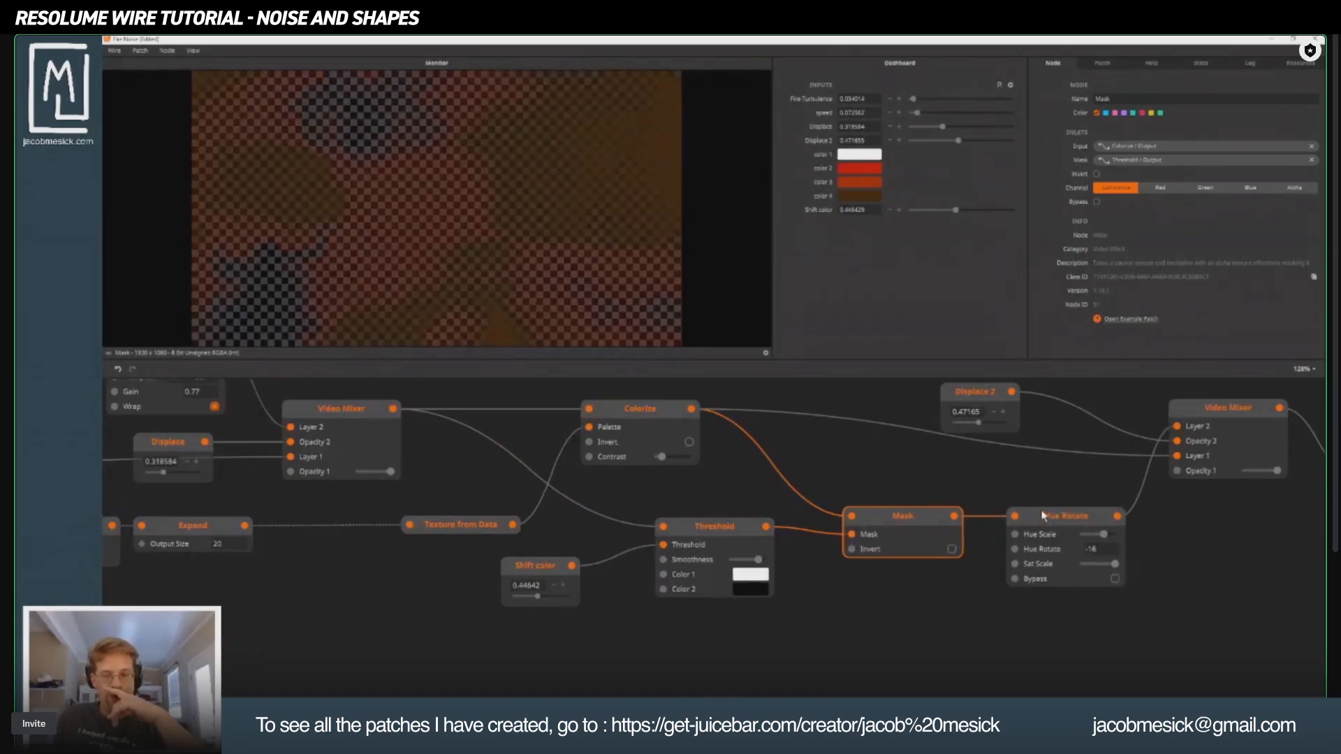
pyautogui.click(1047, 517)
pyautogui.moveTo(1115, 526); pyautogui.dragTo(652, 602)
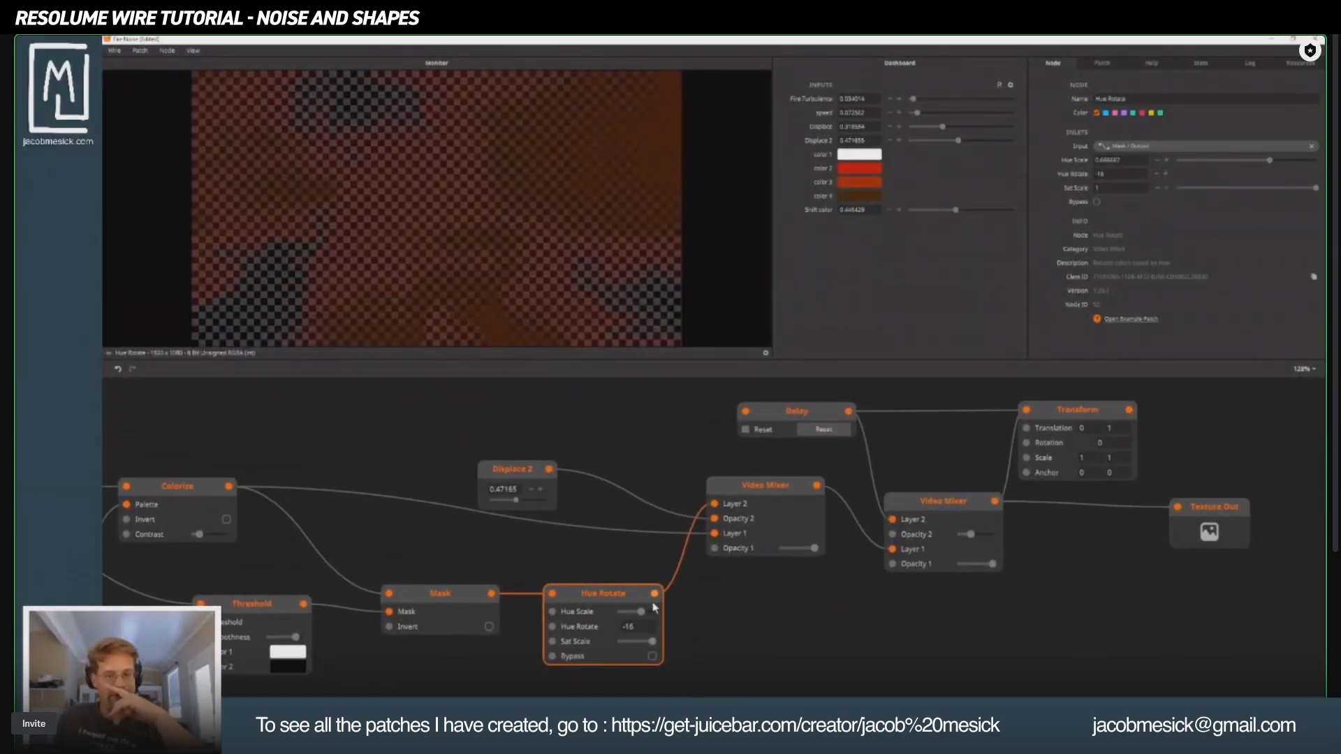
# Preview the Displace 2 Video Mixer, the Soft Light Video Mixer and Texture Out, and inspect the Delay and Transform feedback loop.
pyautogui.click(768, 484)
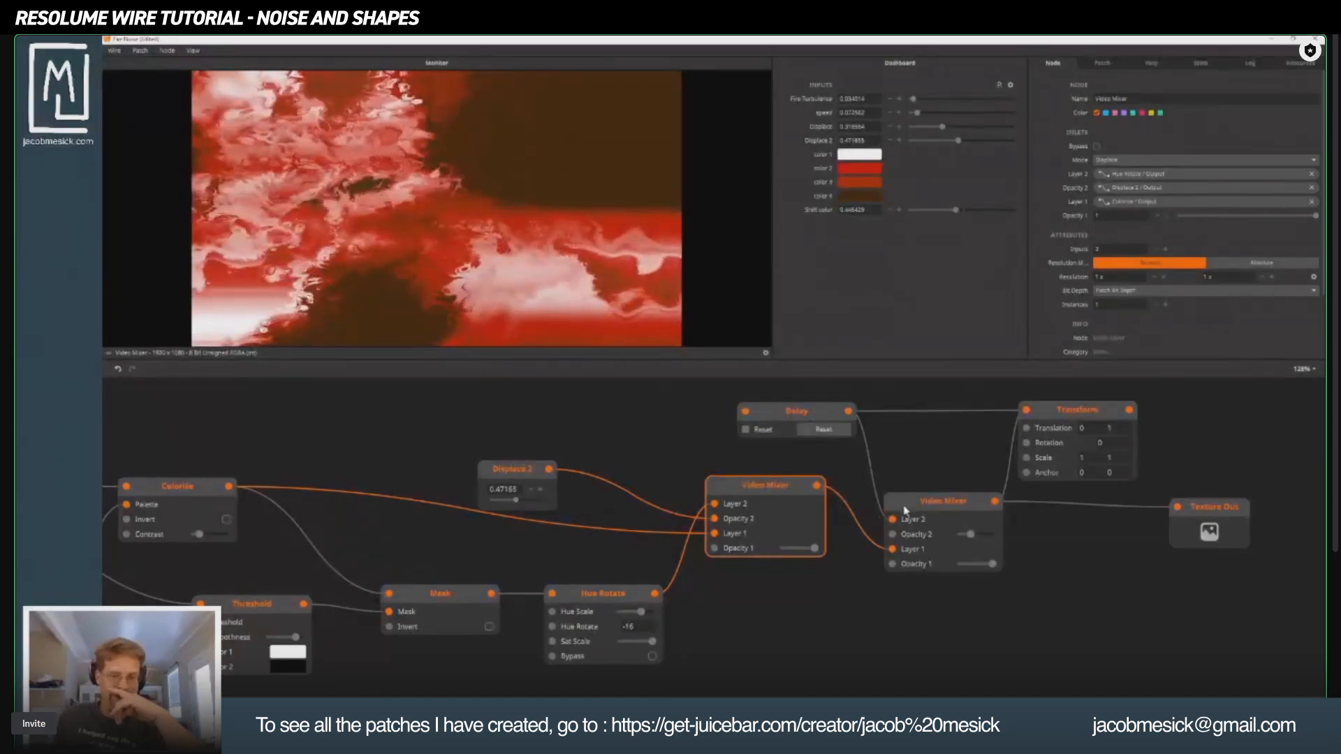
pyautogui.click(953, 507)
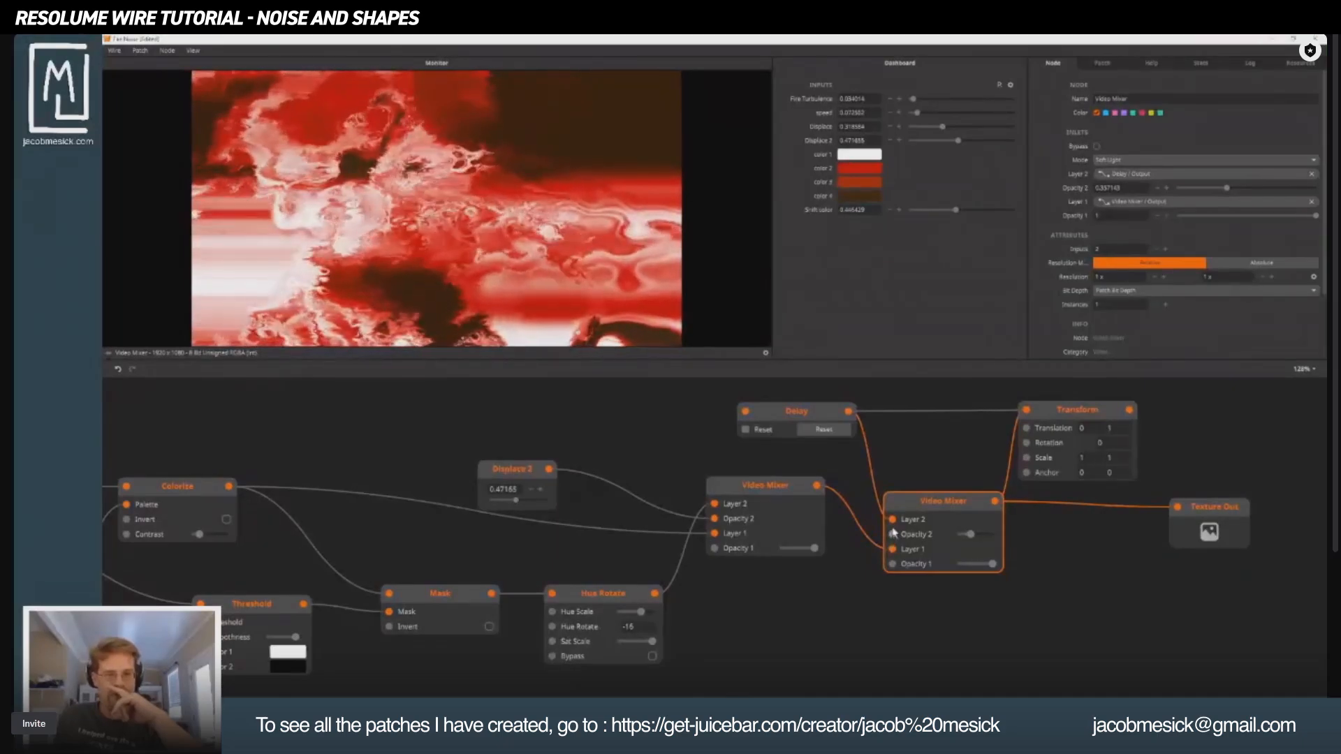
pyautogui.click(1212, 518)
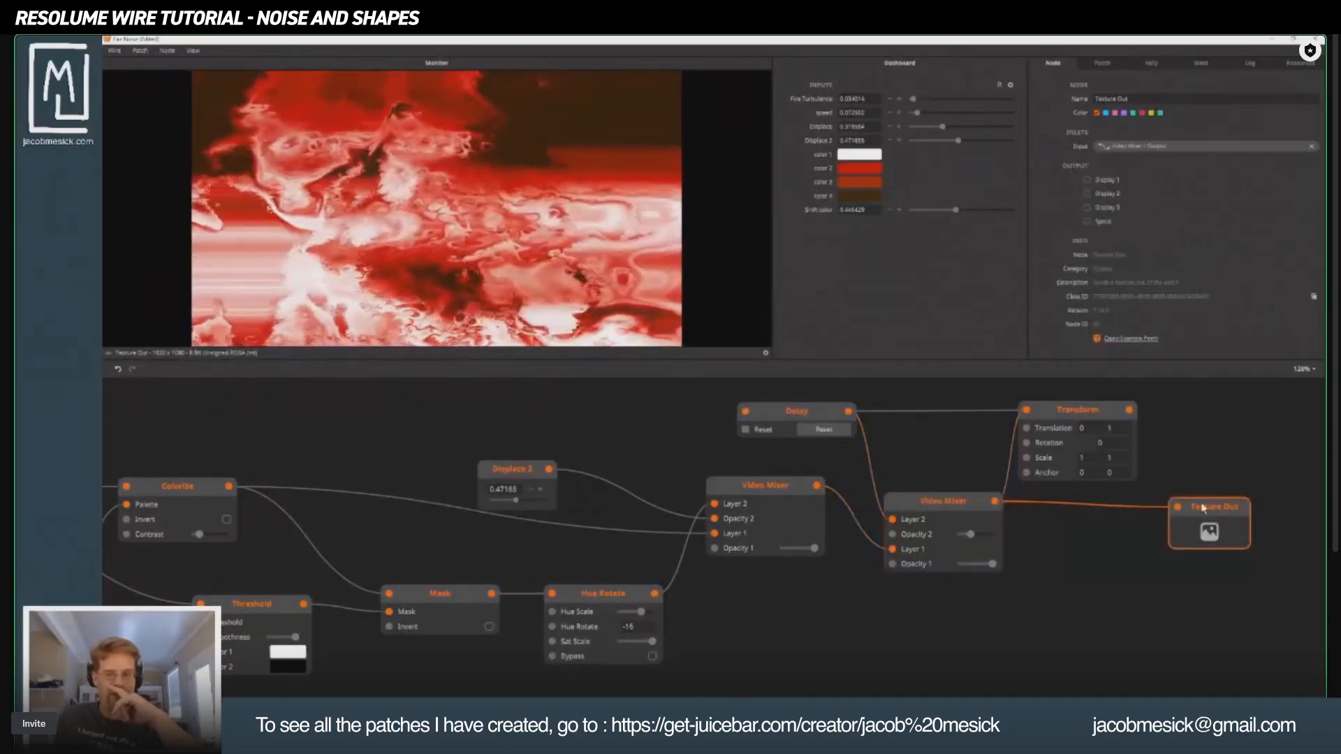
pyautogui.click(789, 412)
pyautogui.moveTo(1059, 401); pyautogui.dragTo(1051, 398)
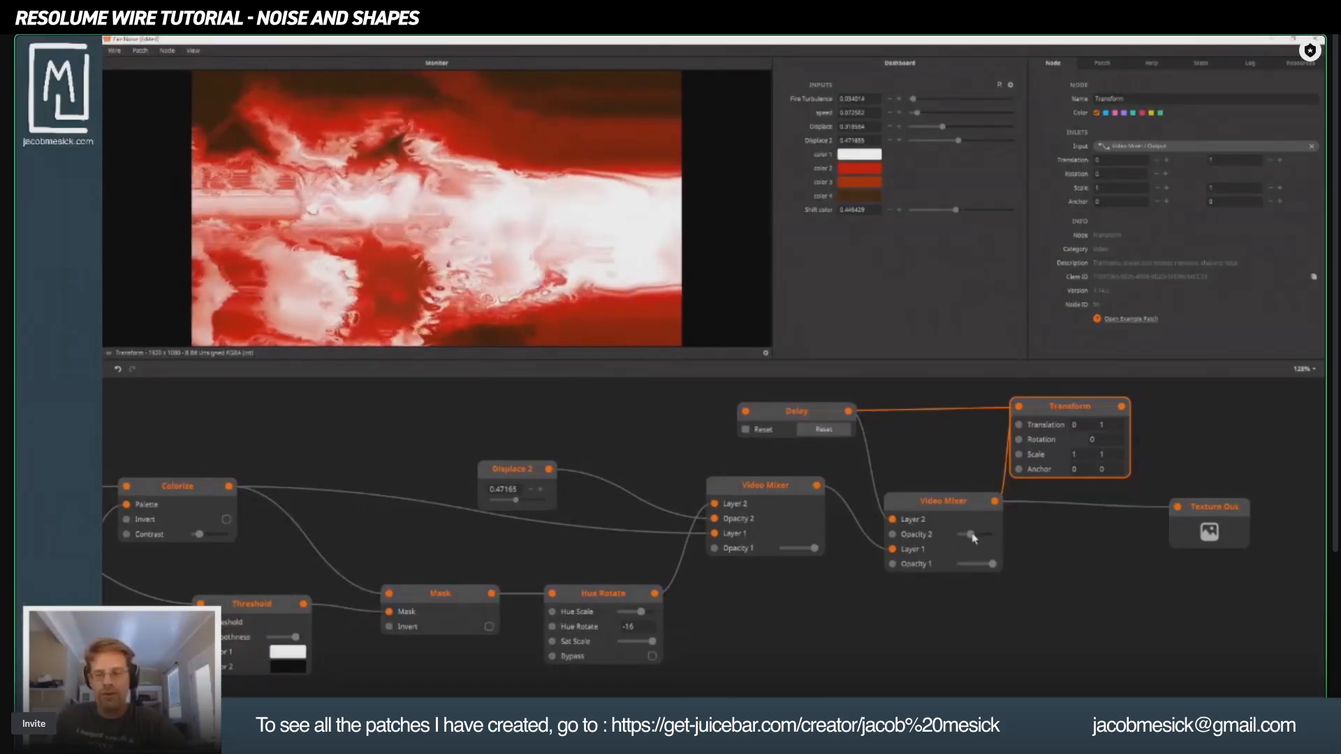
pyautogui.click(937, 507)
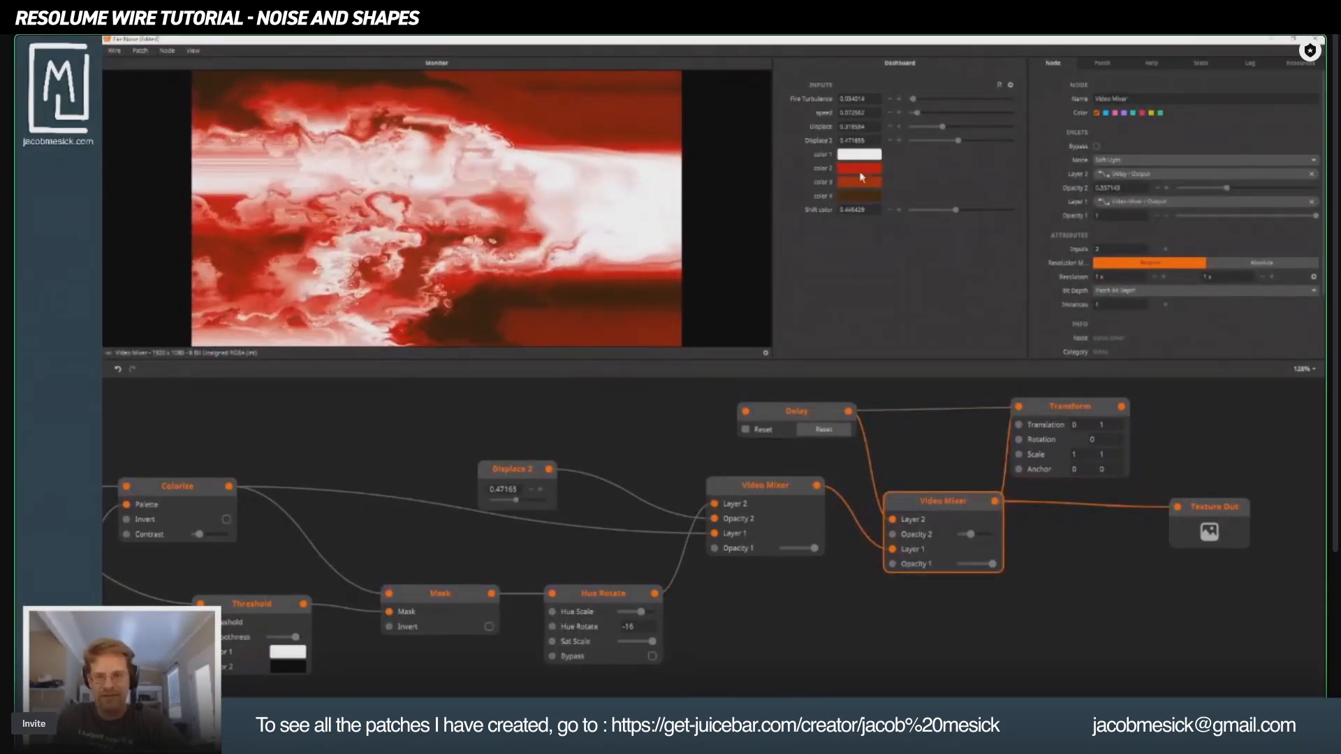
# Recolor the fire palette, making color 4 bright yellow, color 3 light orange and color 2 dark brown.
pyautogui.click(859, 196)
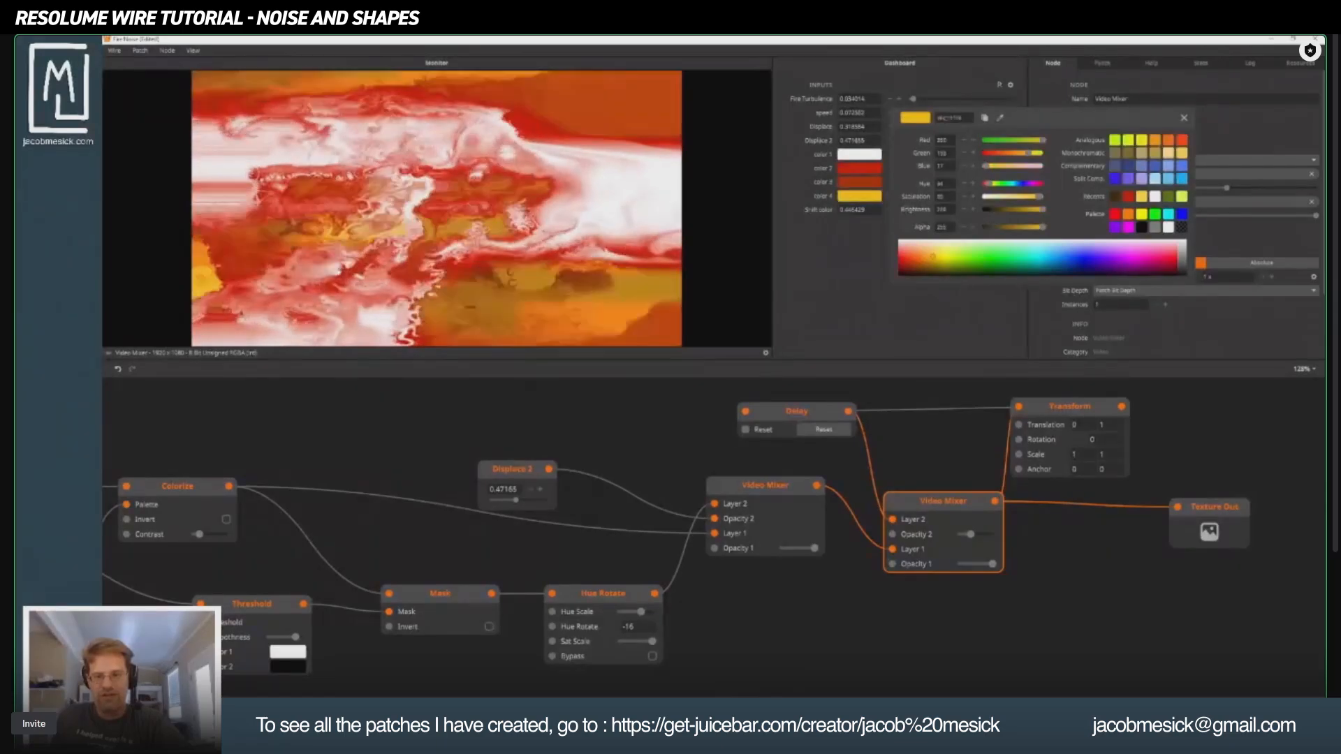
pyautogui.moveTo(932, 256); pyautogui.dragTo(948, 253)
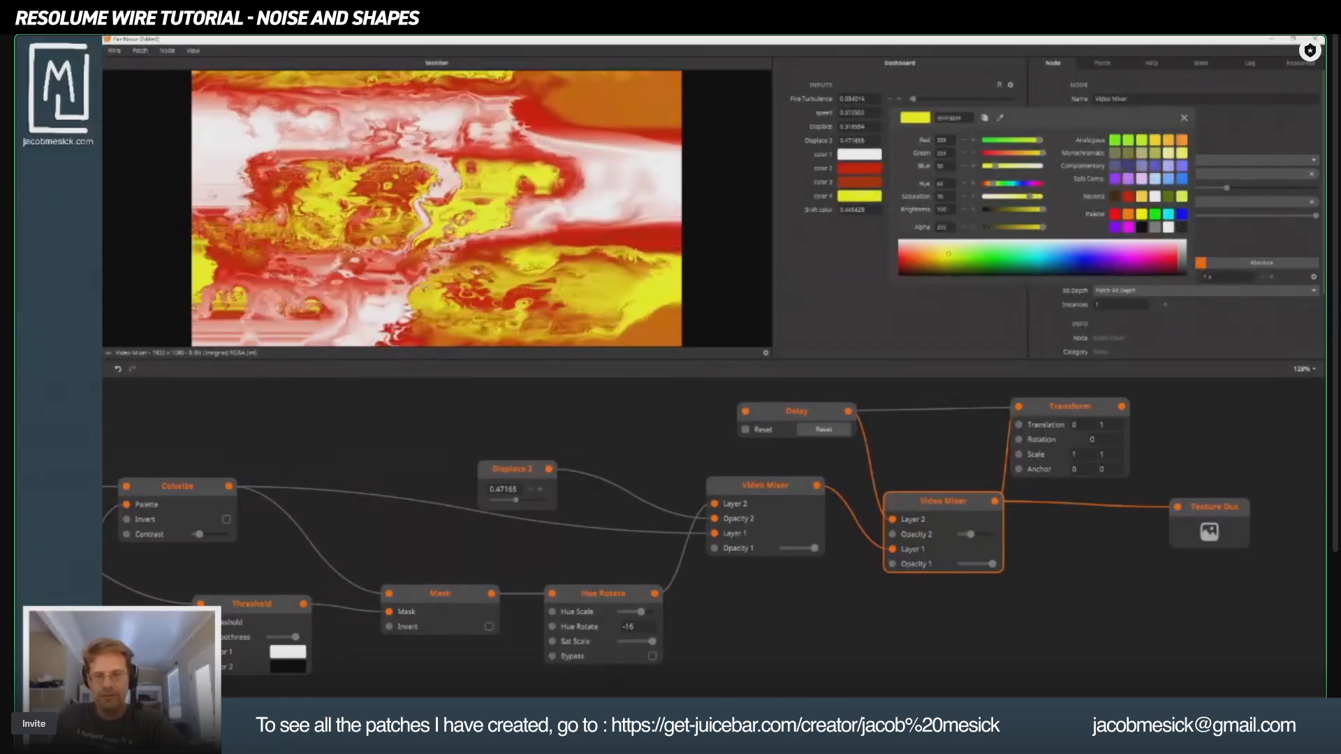
pyautogui.click(873, 185)
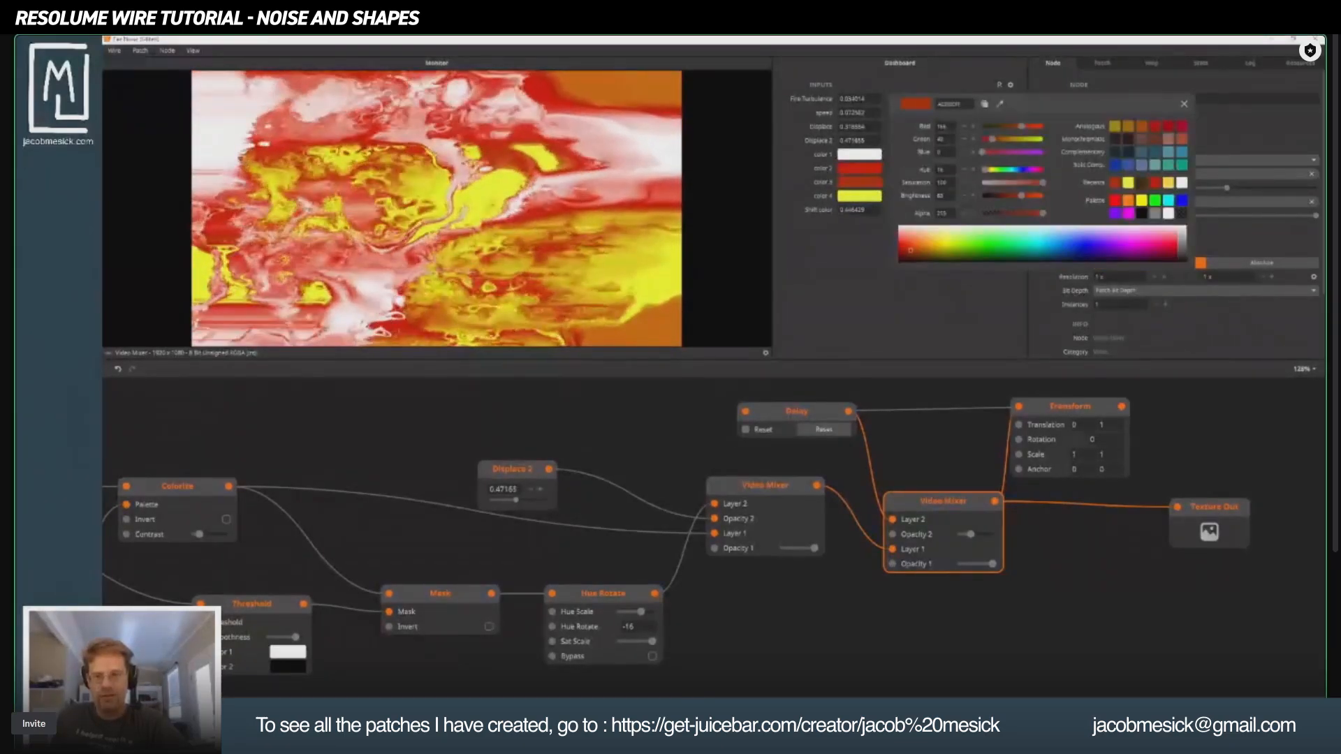
pyautogui.click(932, 242)
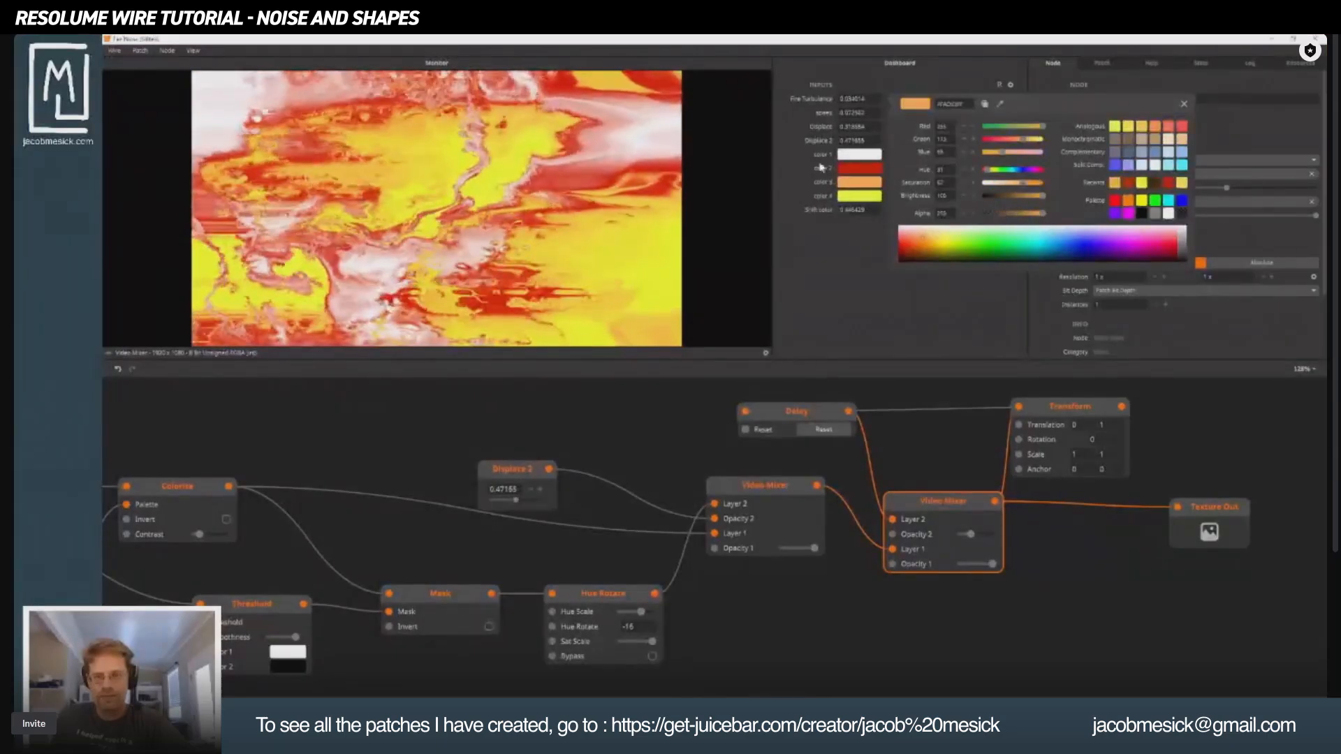
pyautogui.click(857, 173)
pyautogui.moveTo(906, 221); pyautogui.dragTo(916, 241)
pyautogui.click(870, 337)
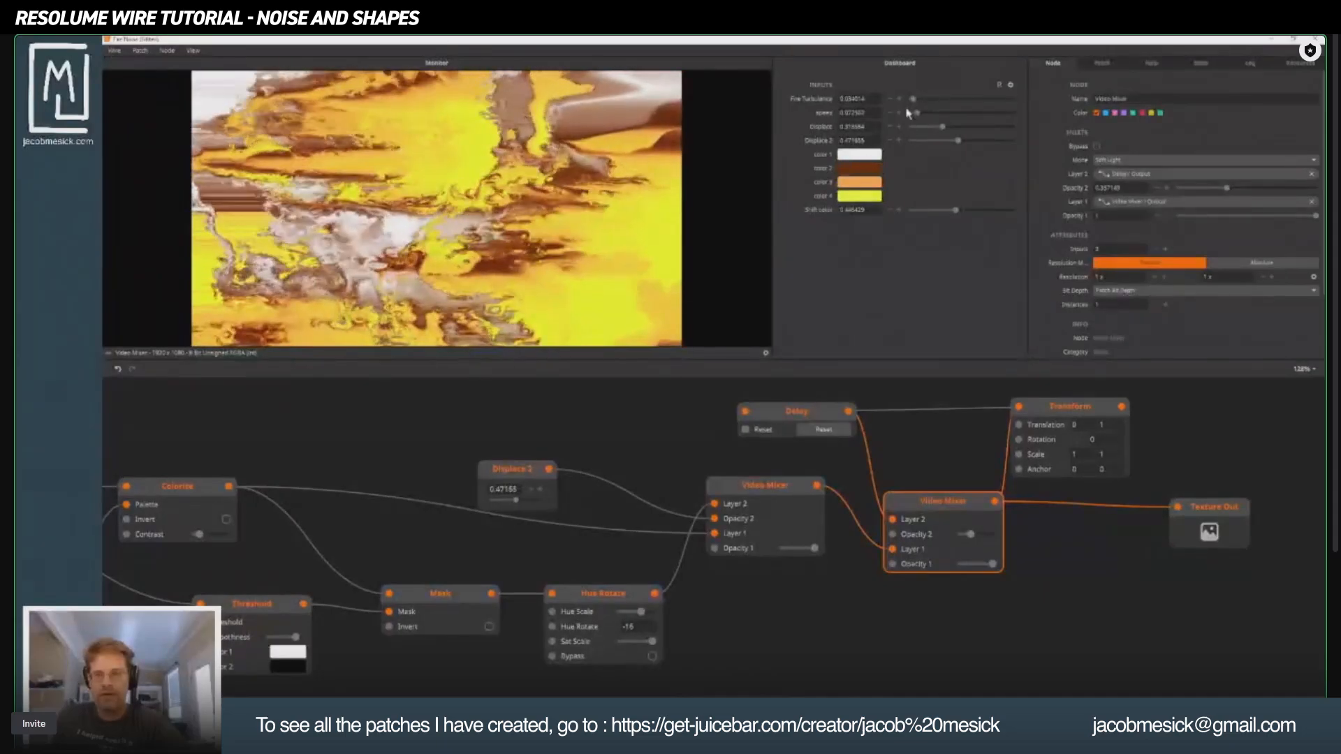
# Set Fire Turbulence to about 0.167, speed to about 0.019, Displace to about 0.214 and Displace 2 to about 0.605.
pyautogui.moveTo(913, 102)
pyautogui.mouseDown()
pyautogui.moveTo(953, 101)
pyautogui.moveTo(918, 113)
pyautogui.moveTo(961, 116)
pyautogui.moveTo(929, 108)
pyautogui.mouseUp()
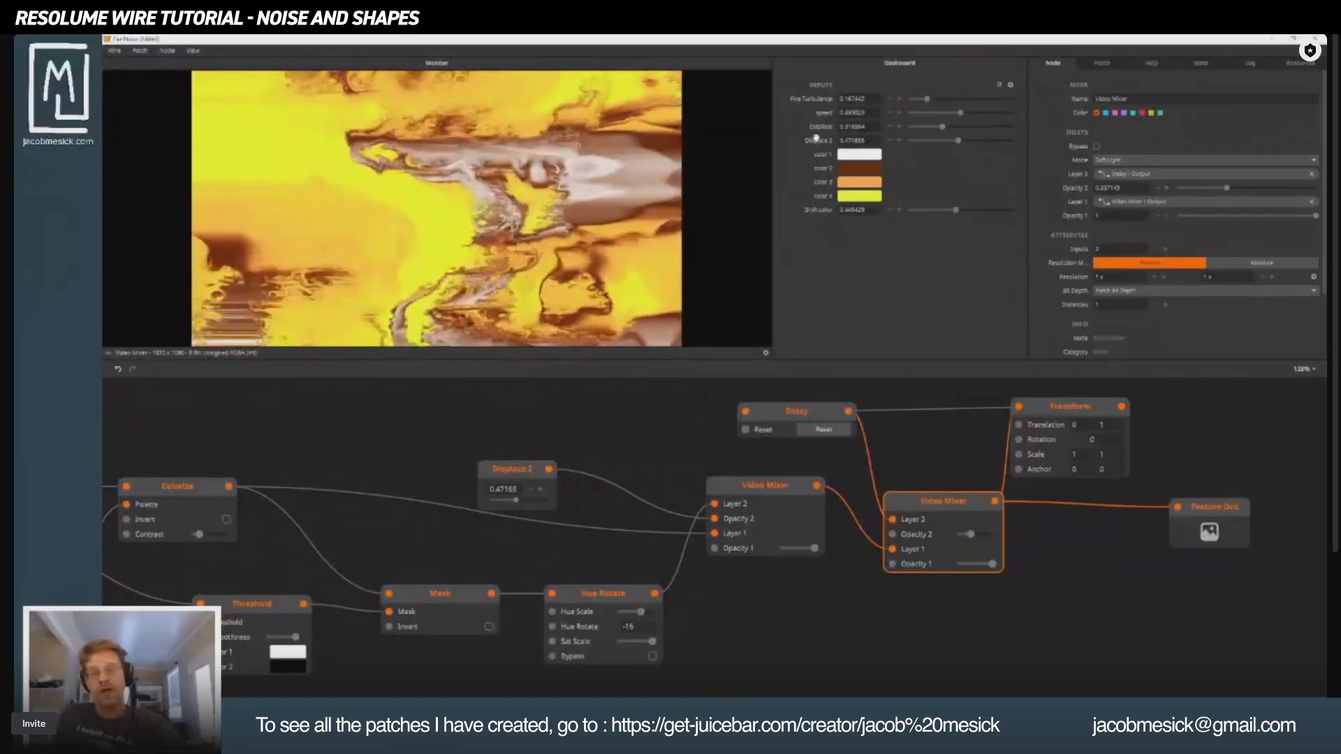
pyautogui.moveTo(961, 111); pyautogui.dragTo(913, 124)
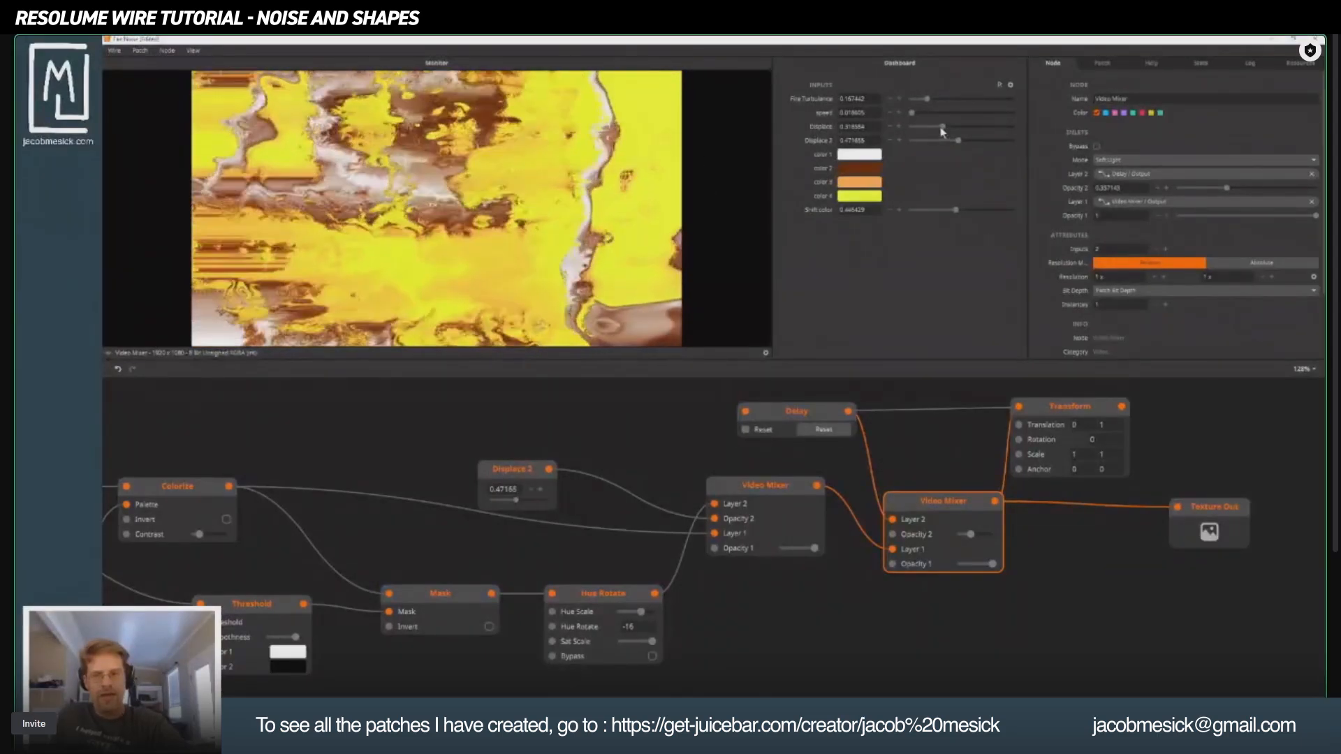
pyautogui.moveTo(941, 130)
pyautogui.mouseDown()
pyautogui.moveTo(1011, 131)
pyautogui.moveTo(922, 148)
pyautogui.moveTo(974, 151)
pyautogui.moveTo(929, 129)
pyautogui.mouseUp()
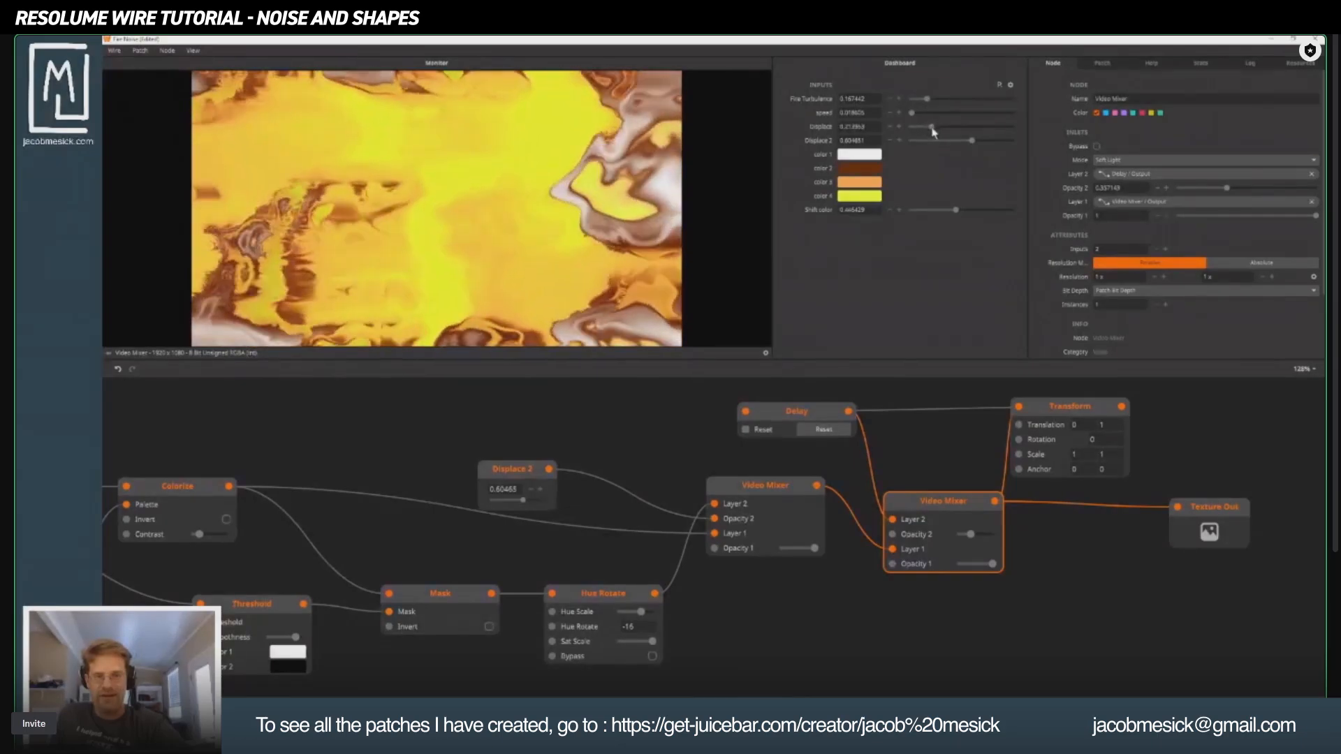
# Recolor the palette's color 3 to red and color 4 to orange.
pyautogui.click(856, 184)
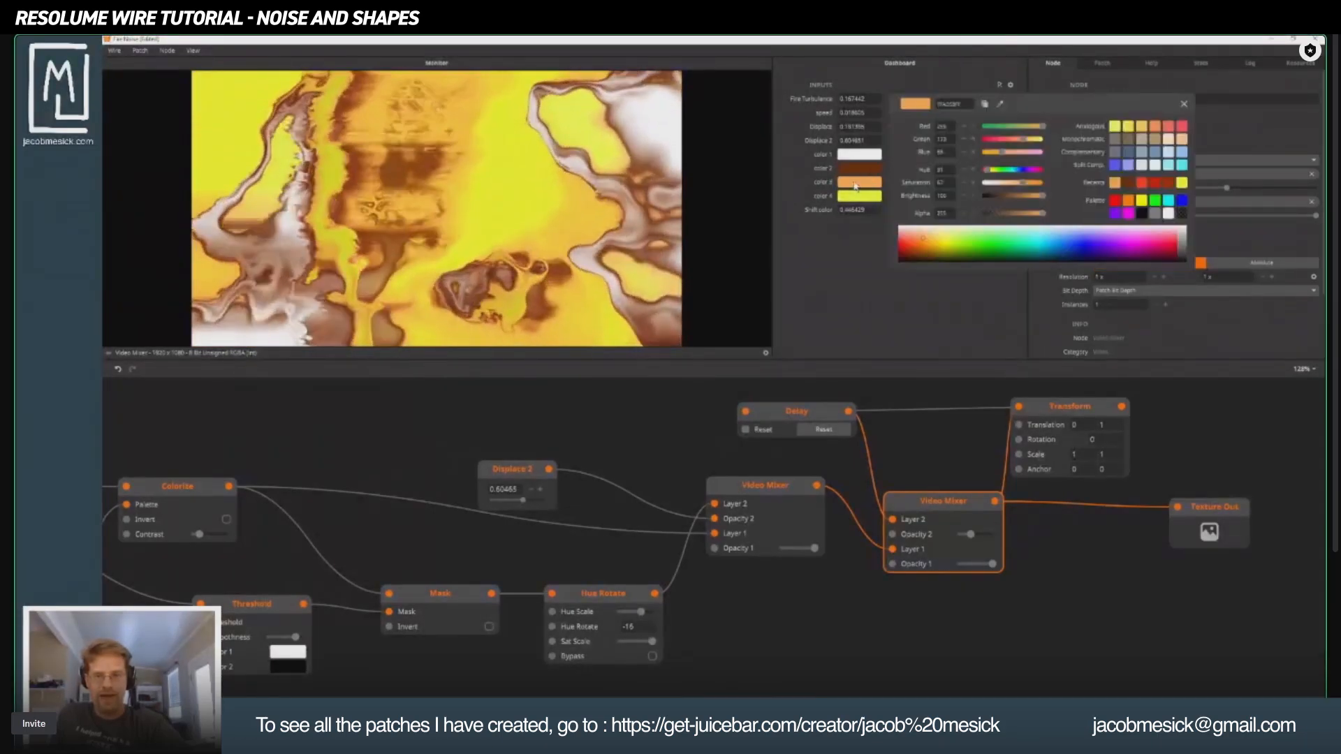
pyautogui.moveTo(930, 240); pyautogui.dragTo(905, 247)
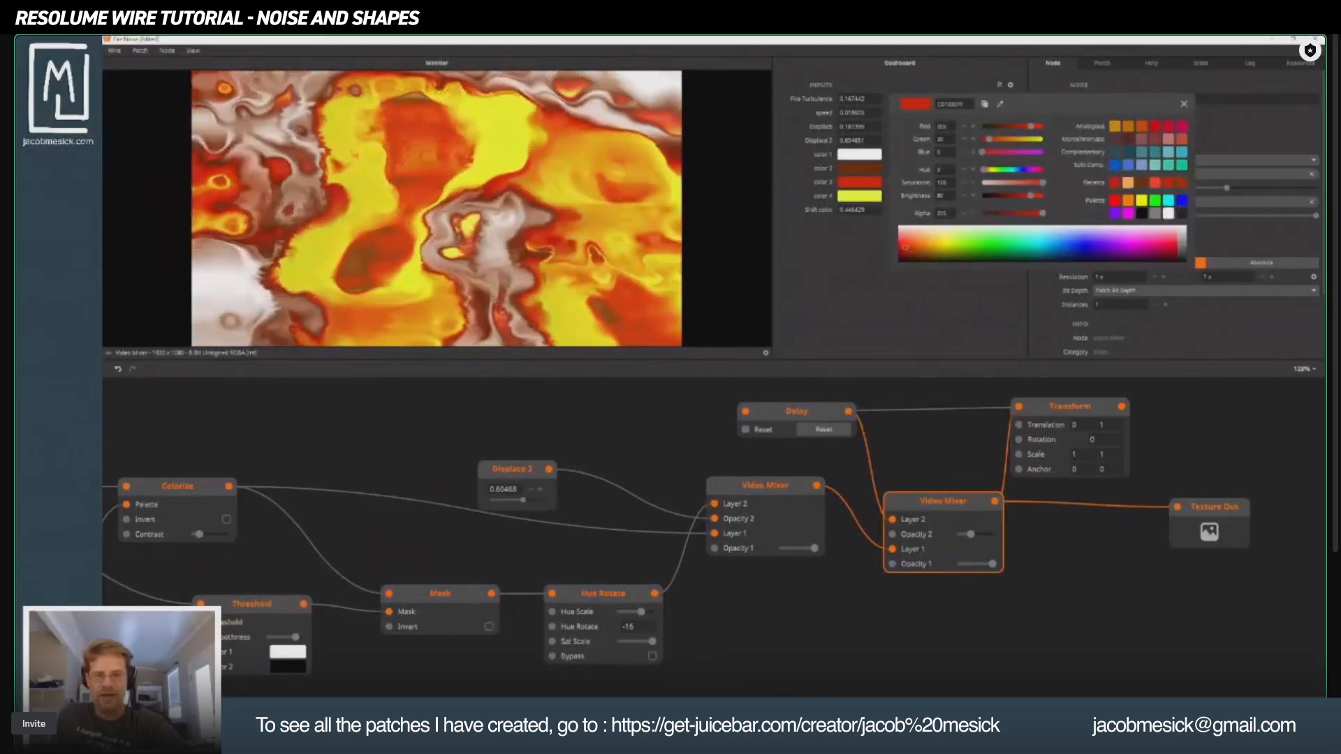
pyautogui.click(860, 197)
pyautogui.moveTo(915, 247)
pyautogui.mouseDown()
pyautogui.moveTo(927, 251)
pyautogui.moveTo(901, 247)
pyautogui.moveTo(915, 253)
pyautogui.mouseUp()
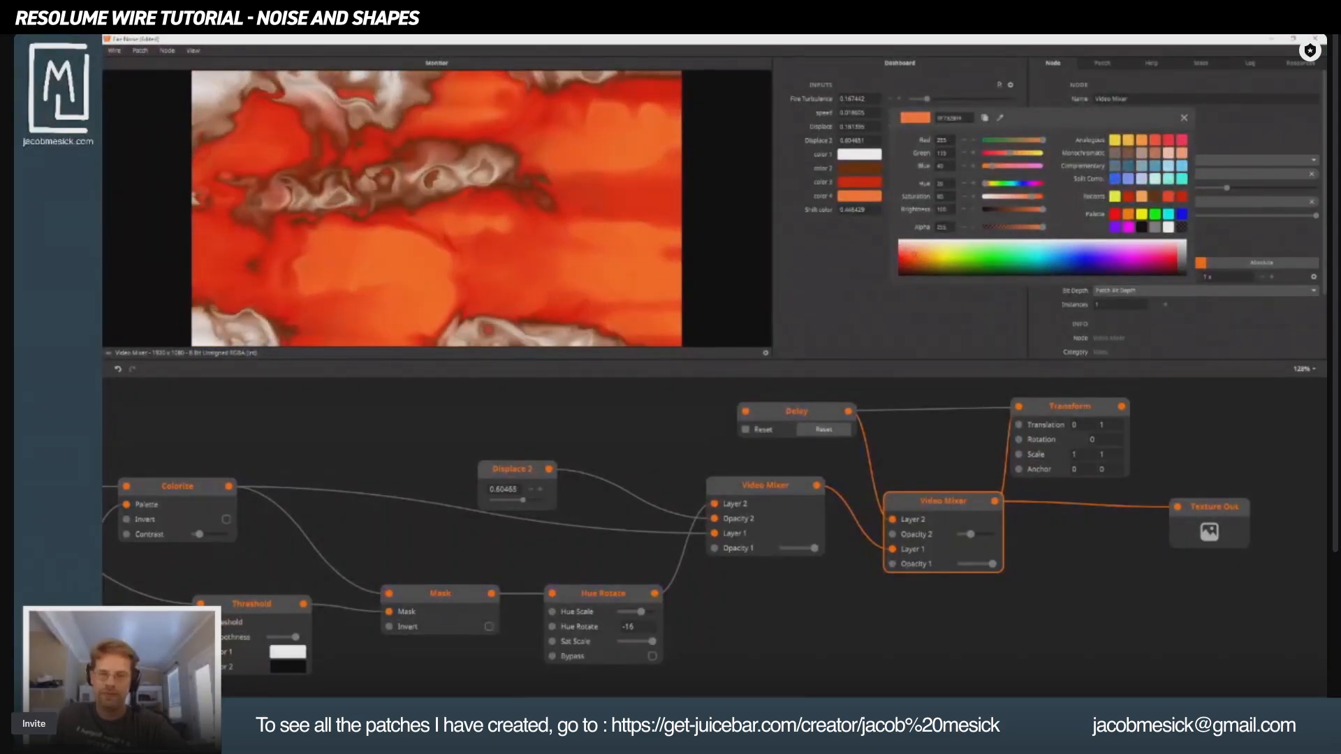
pyautogui.click(834, 326)
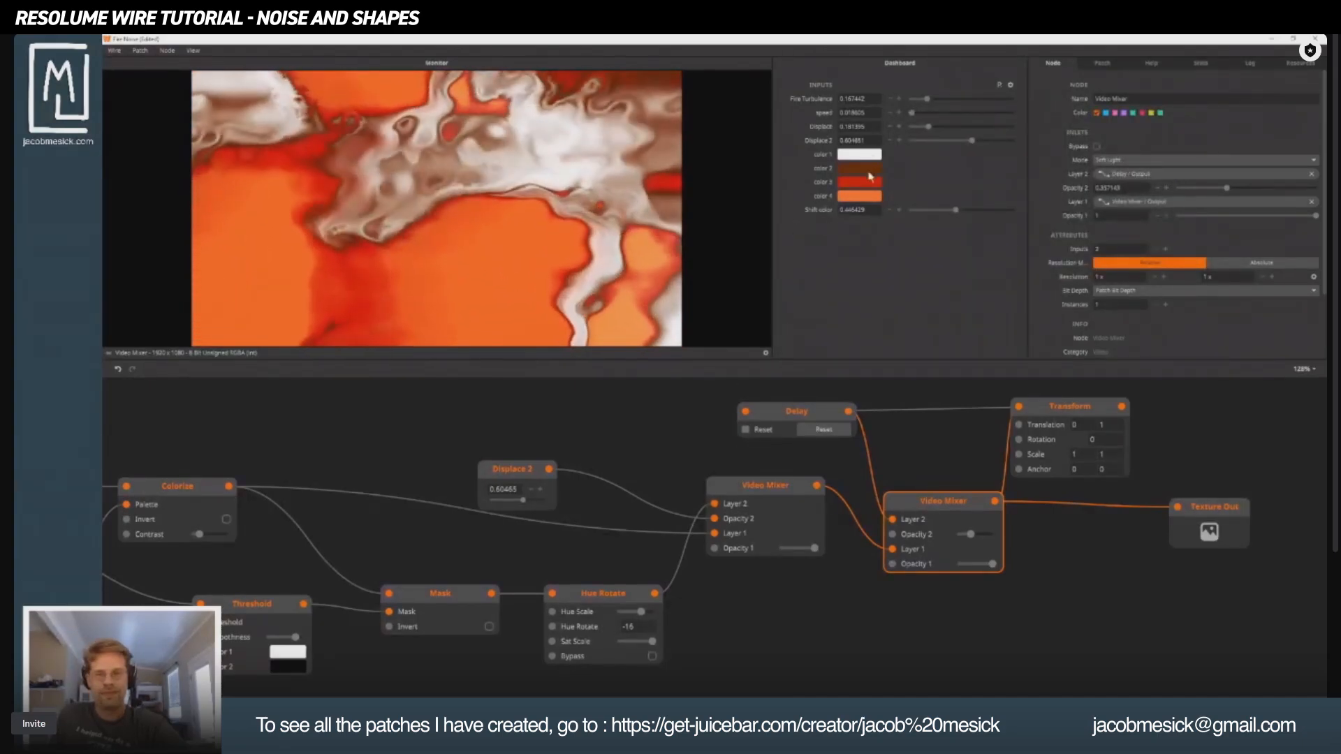
# Recolor the palette with blues, making color 2 bright blue, color 4 dark blue and color 3 light sky blue.
pyautogui.click(863, 172)
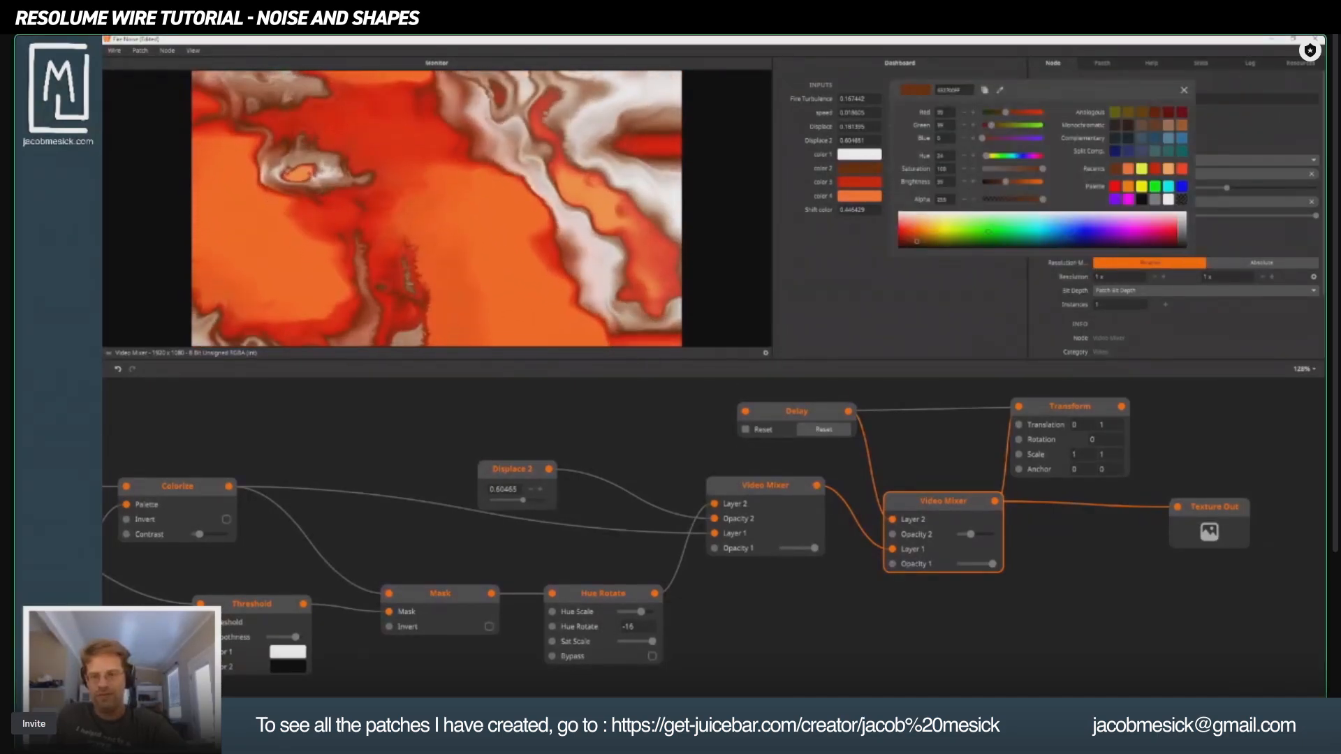
pyautogui.moveTo(988, 231)
pyautogui.mouseDown()
pyautogui.moveTo(1063, 213)
pyautogui.moveTo(1074, 231)
pyautogui.mouseUp()
pyautogui.click(873, 187)
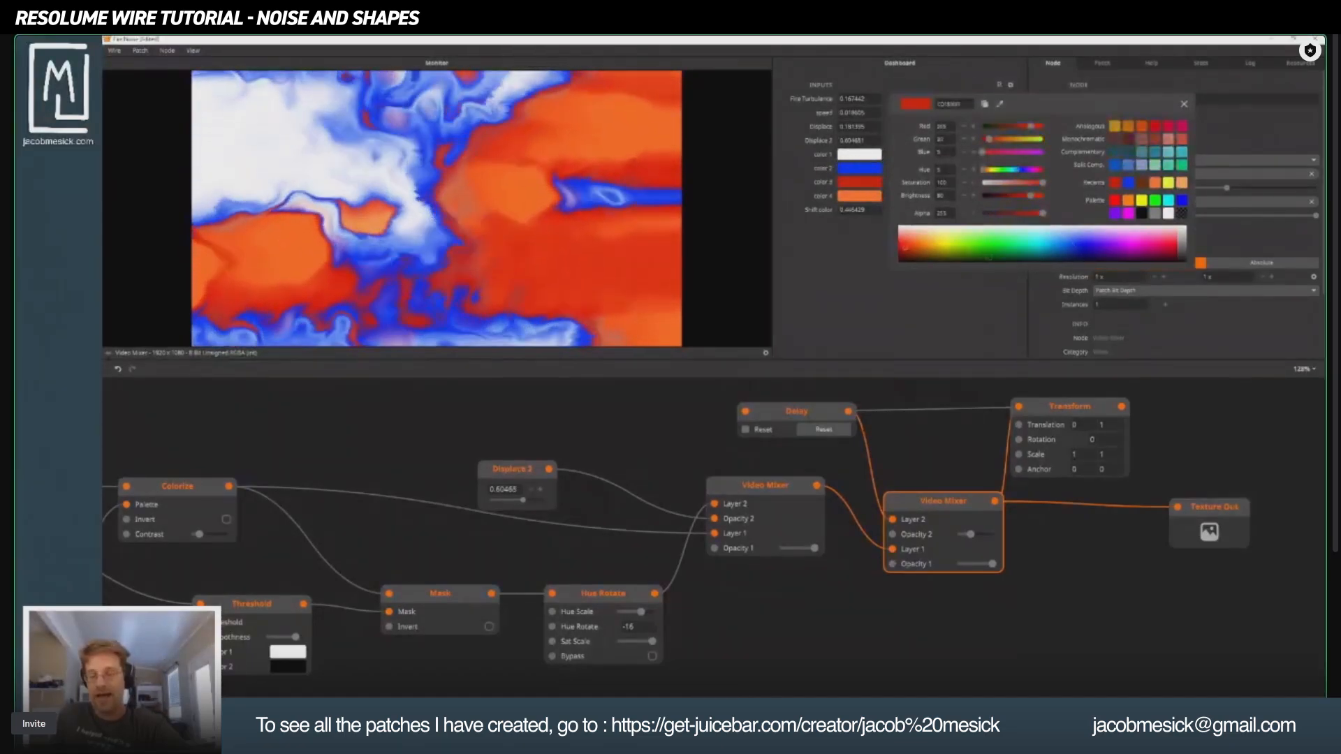
pyautogui.moveTo(1044, 243)
pyautogui.mouseDown()
pyautogui.moveTo(1062, 266)
pyautogui.moveTo(1093, 267)
pyautogui.mouseUp()
pyautogui.click(863, 197)
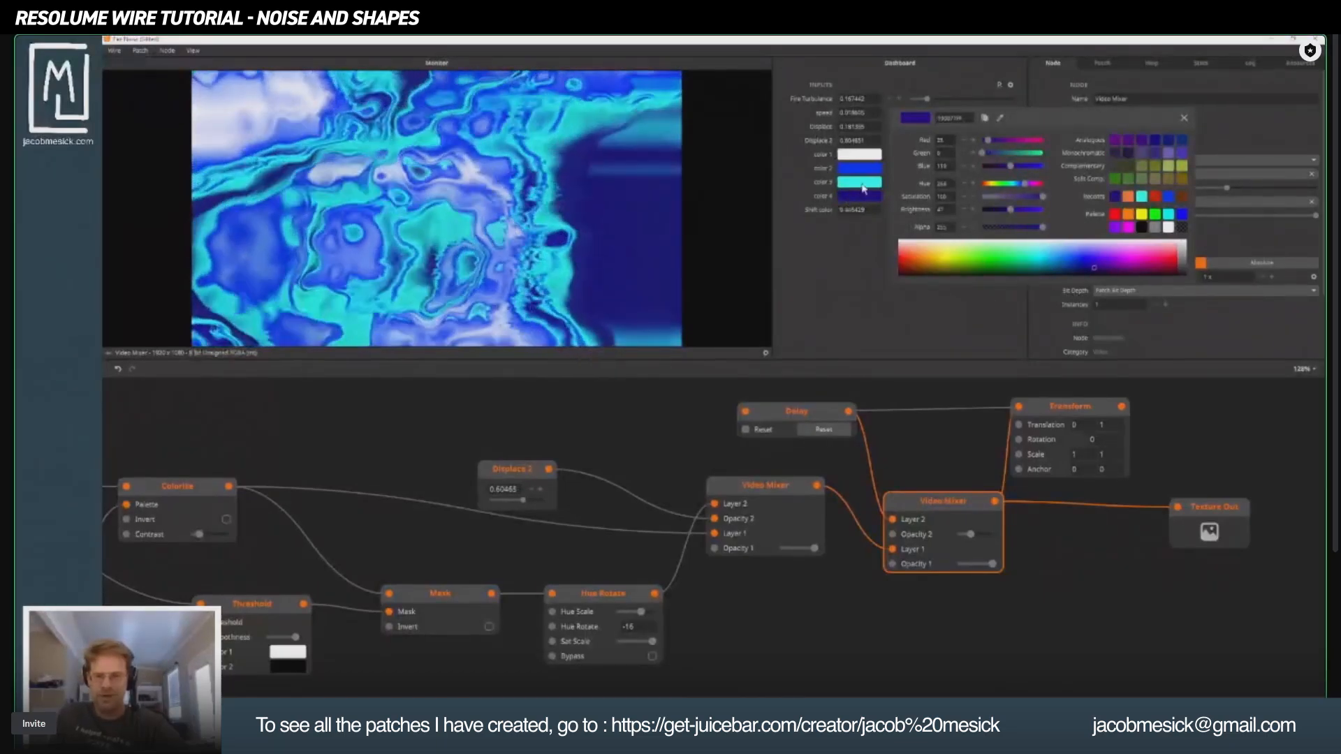
pyautogui.click(863, 183)
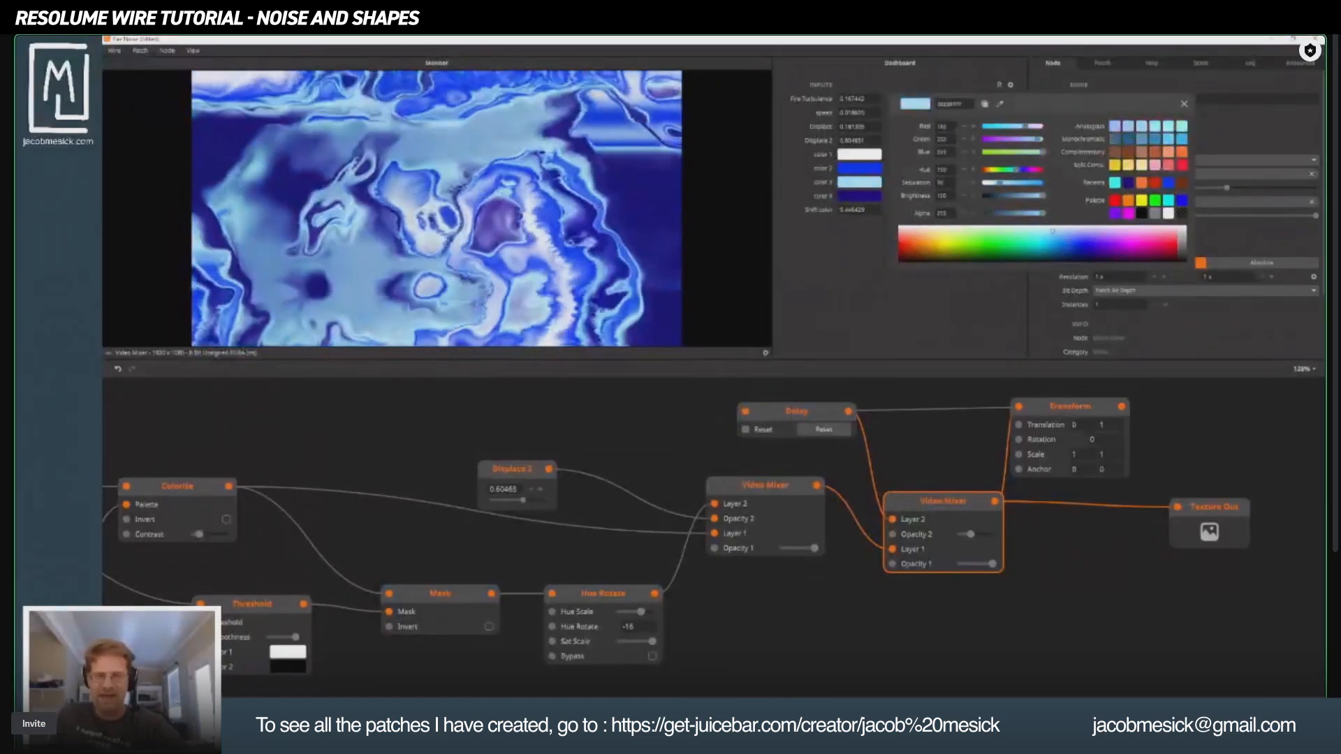
pyautogui.moveTo(1052, 231); pyautogui.dragTo(1057, 235)
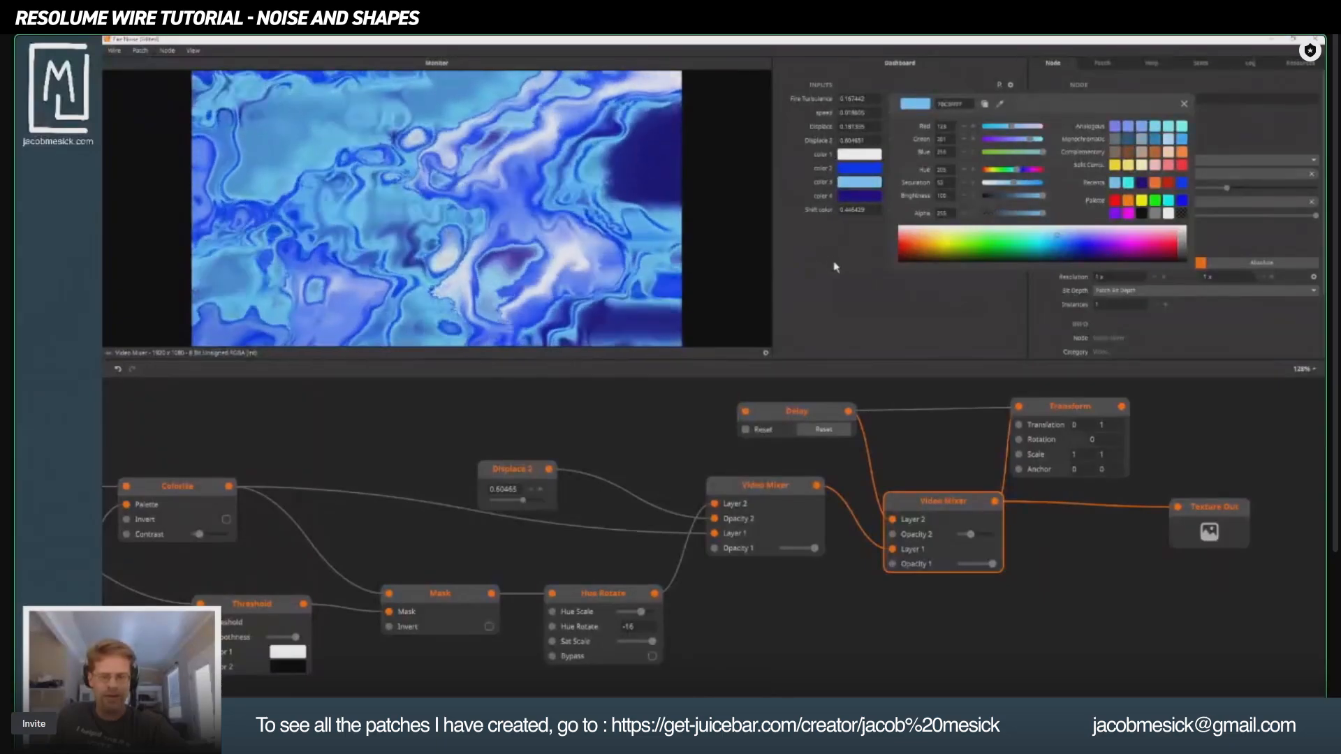
# Change color 2 to light gray and color 1 to dark teal in the palette.
pyautogui.click(857, 172)
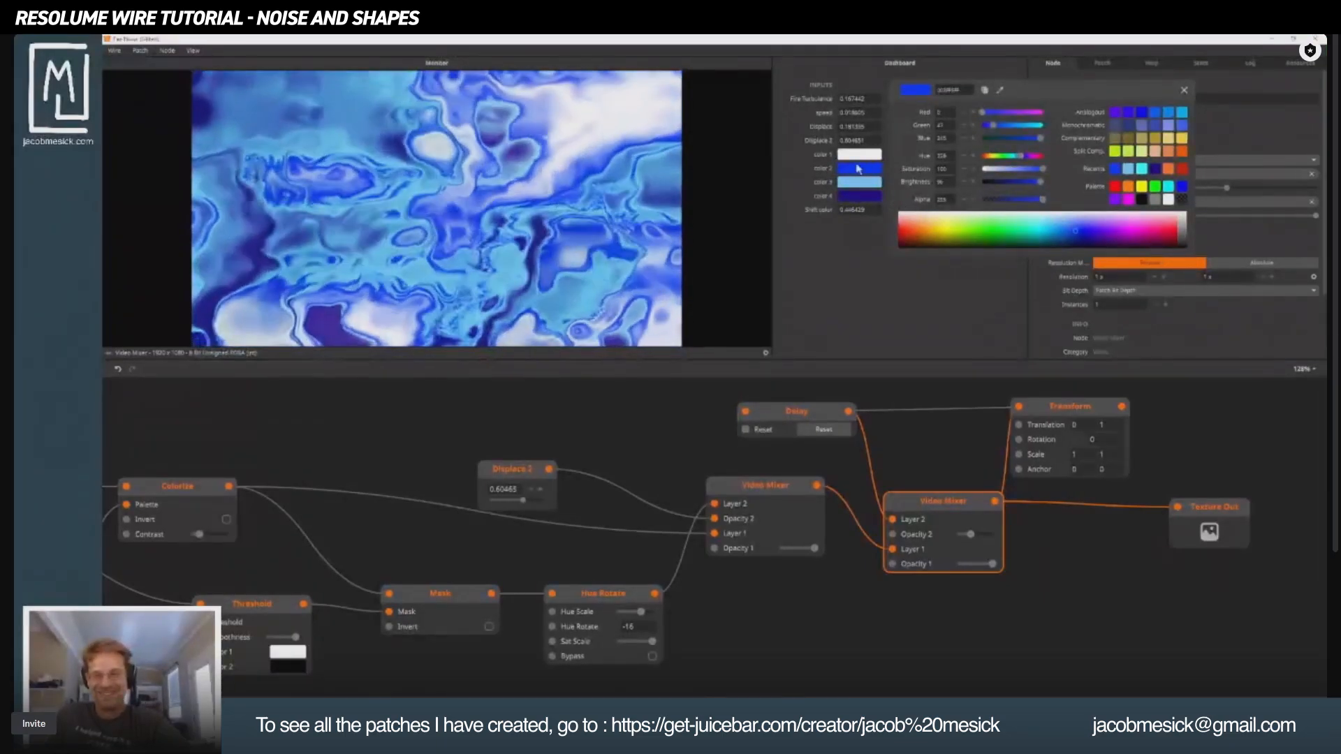
pyautogui.click(868, 174)
pyautogui.click(865, 174)
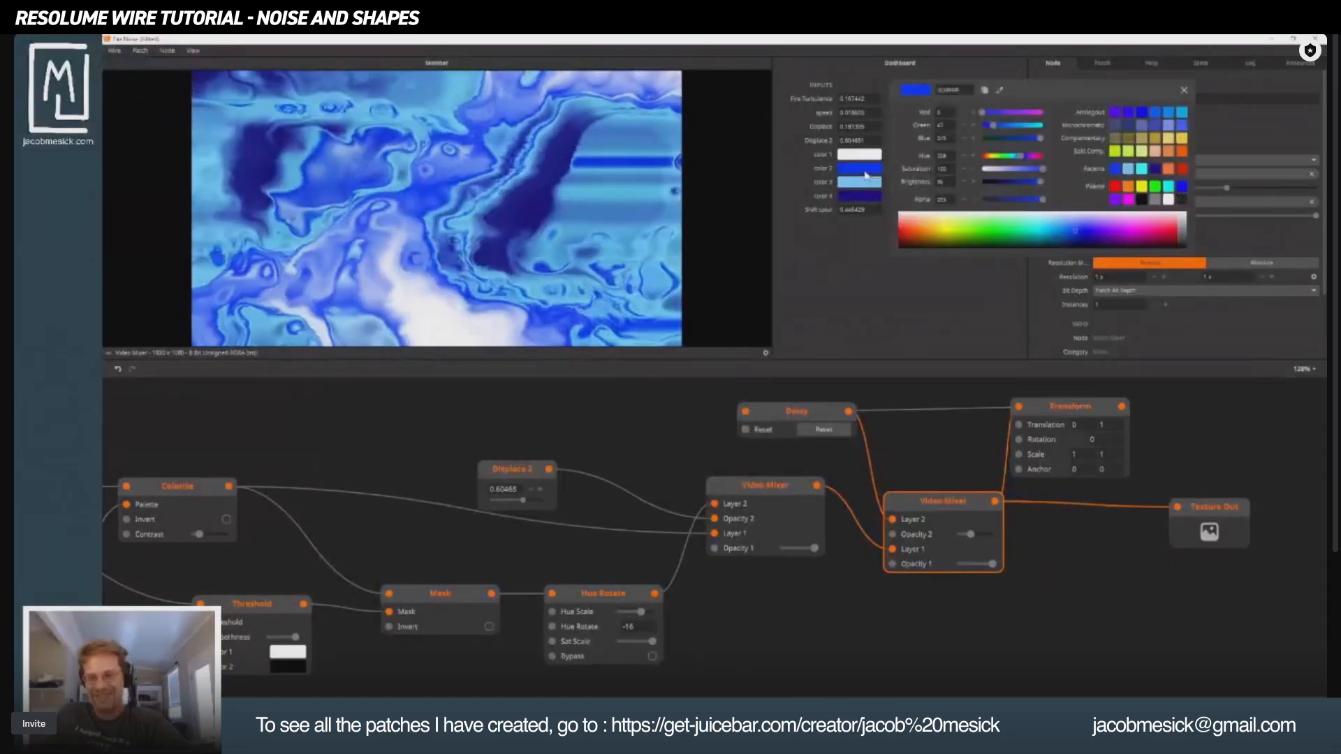
pyautogui.click(1177, 221)
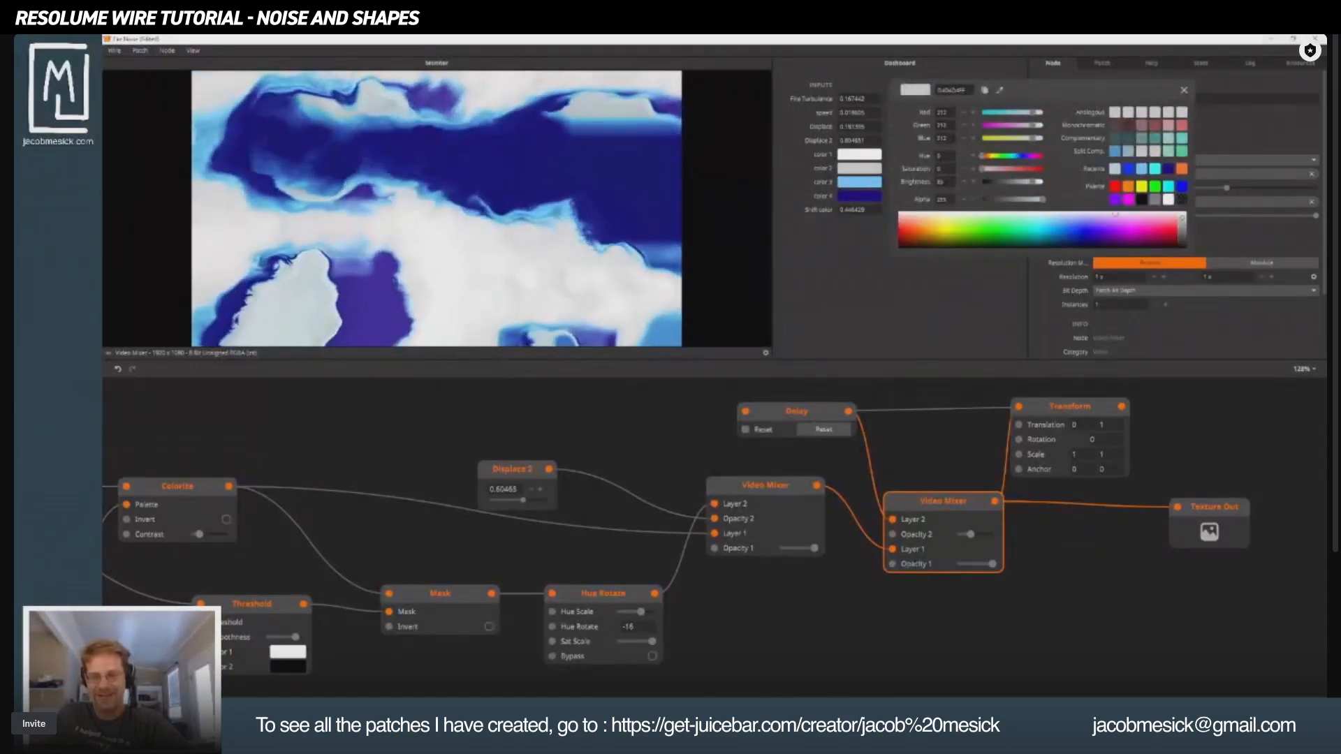
pyautogui.click(853, 157)
pyautogui.moveTo(1036, 212)
pyautogui.mouseDown()
pyautogui.moveTo(1064, 219)
pyautogui.moveTo(1051, 227)
pyautogui.mouseUp()
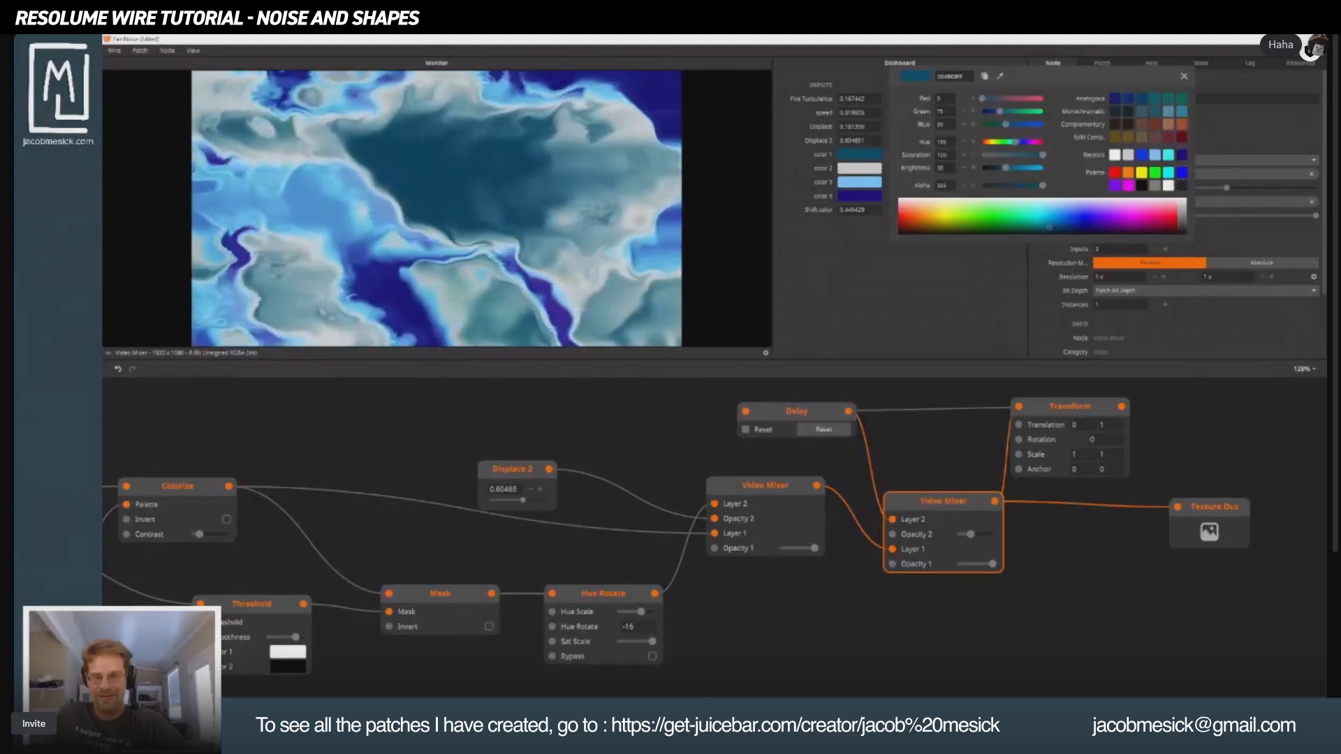
pyautogui.click(920, 329)
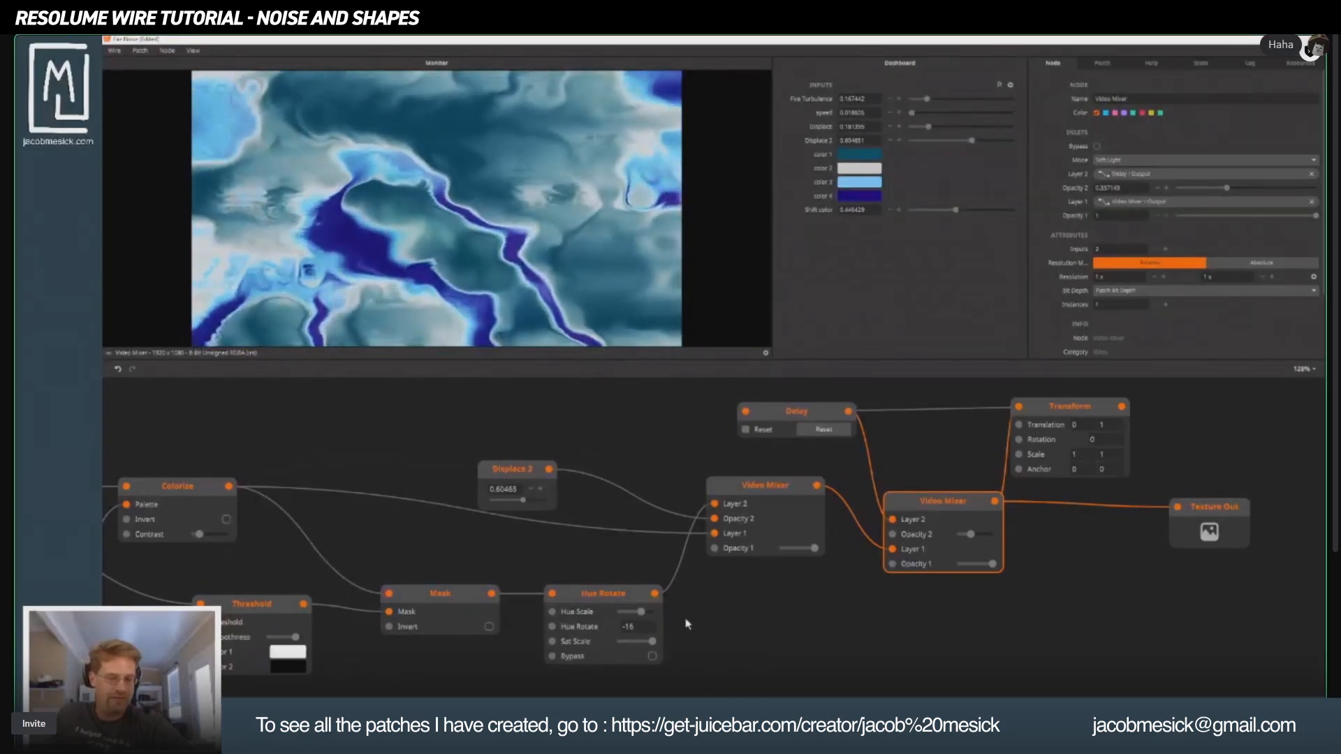
# Set Shift color to about 0.223 on its input node.
pyautogui.moveTo(372, 592); pyautogui.dragTo(728, 475)
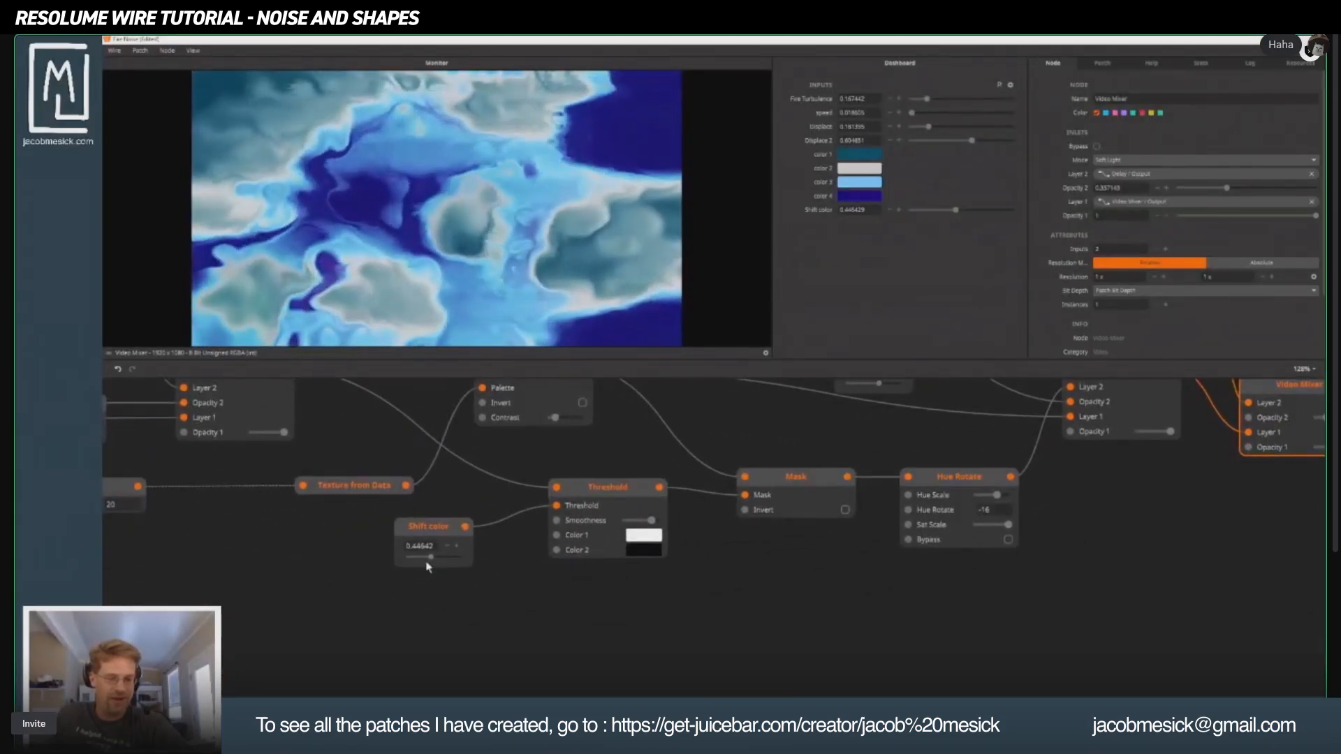
pyautogui.moveTo(430, 559)
pyautogui.mouseDown()
pyautogui.moveTo(410, 555)
pyautogui.moveTo(445, 564)
pyautogui.moveTo(384, 558)
pyautogui.moveTo(419, 563)
pyautogui.mouseUp()
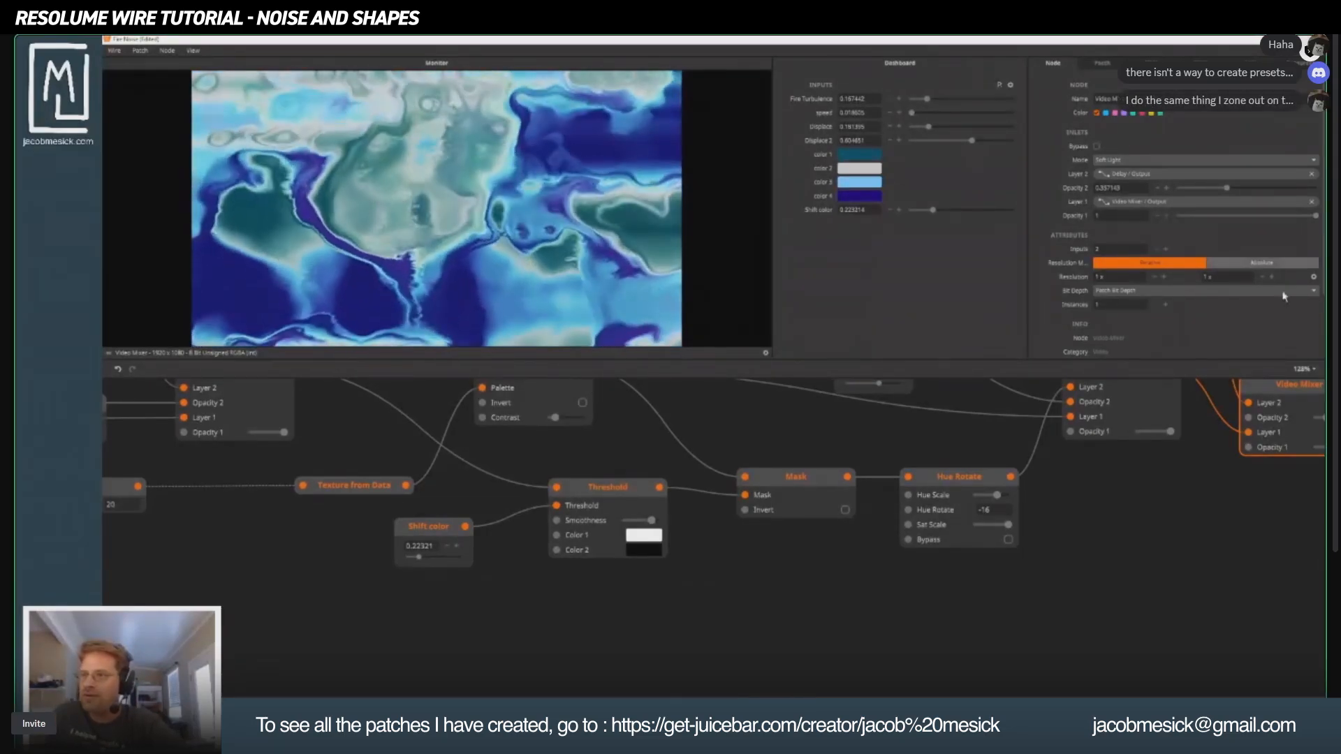
pyautogui.moveTo(1236, 592); pyautogui.dragTo(942, 685)
pyautogui.moveTo(1205, 517); pyautogui.dragTo(1173, 536)
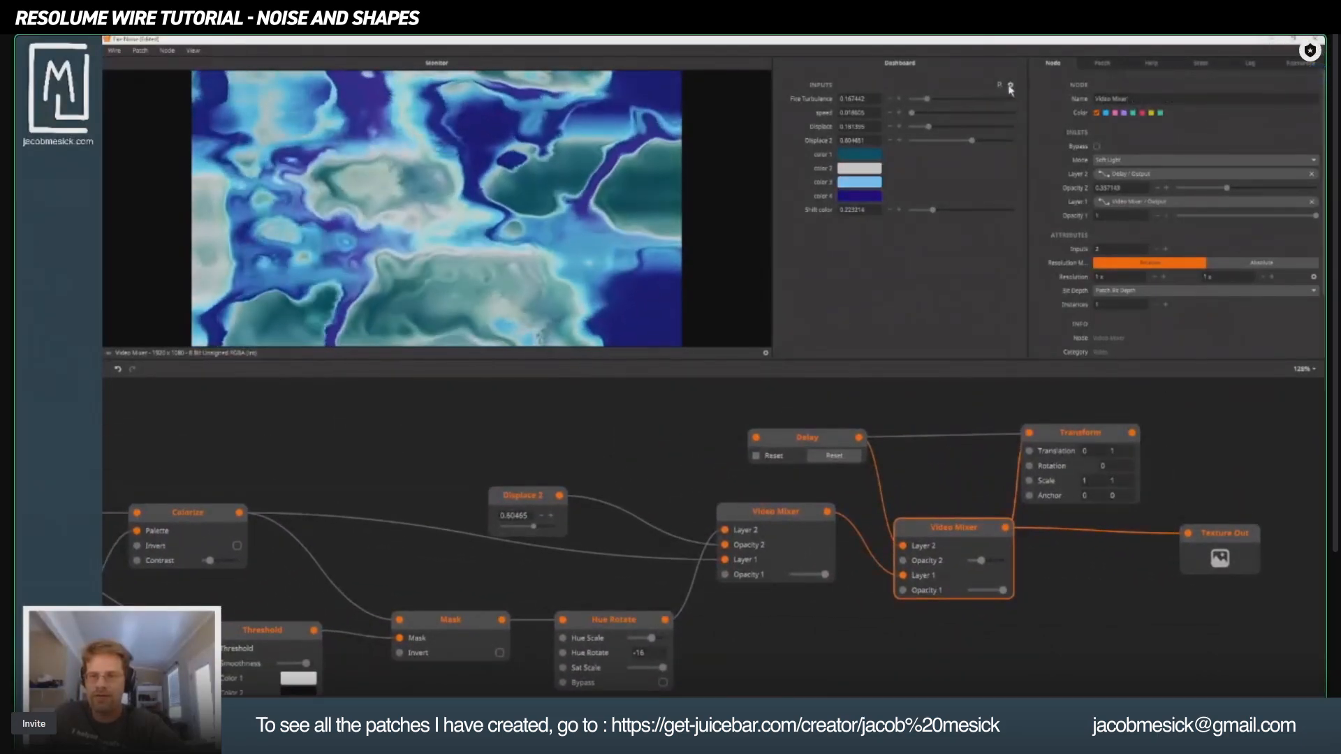
# Check the dashboard inputs' options and the available preset commands.
pyautogui.click(1010, 86)
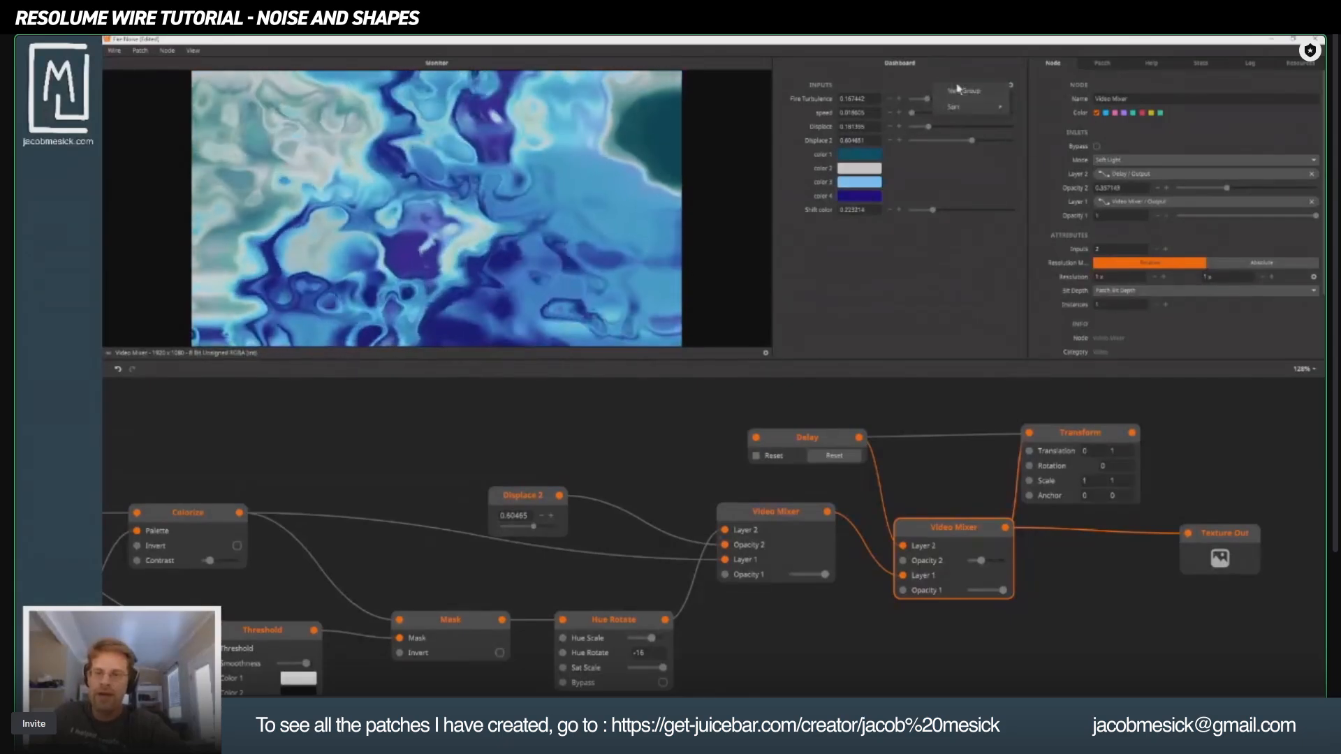
pyautogui.click(940, 78)
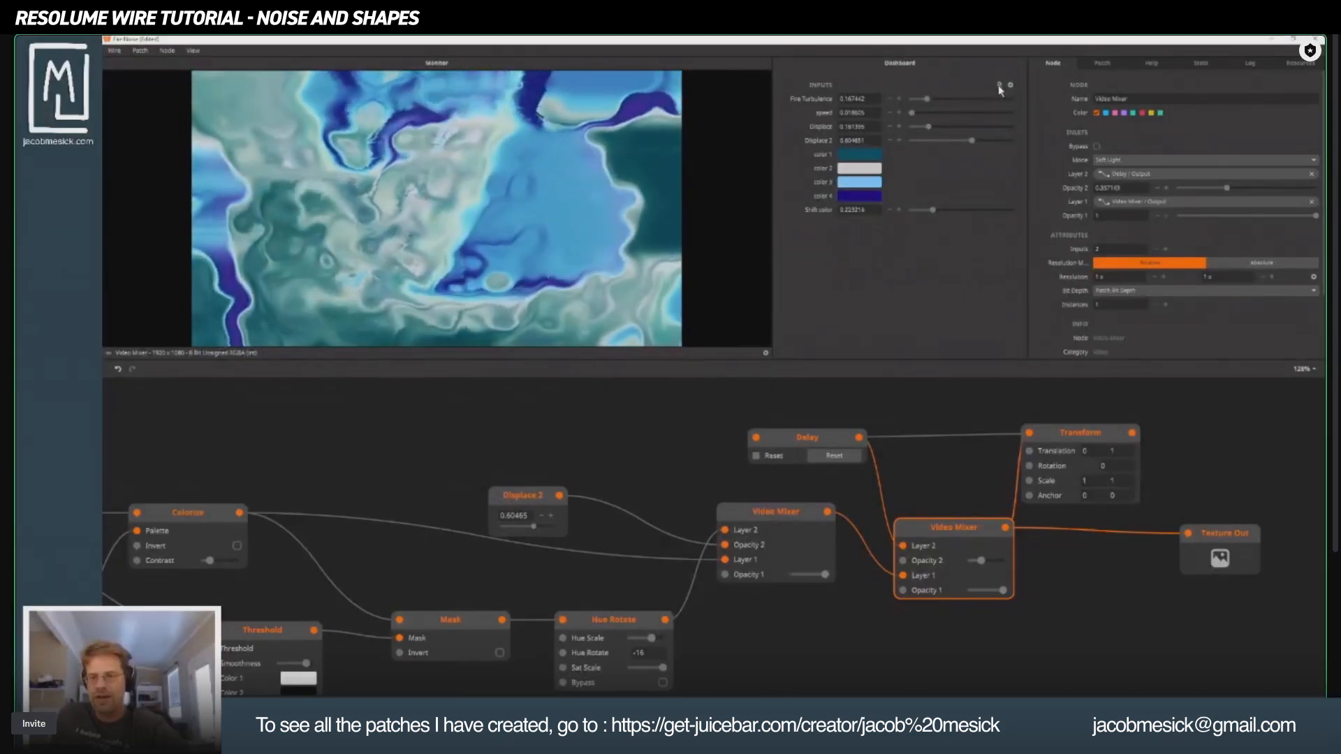
pyautogui.click(1000, 88)
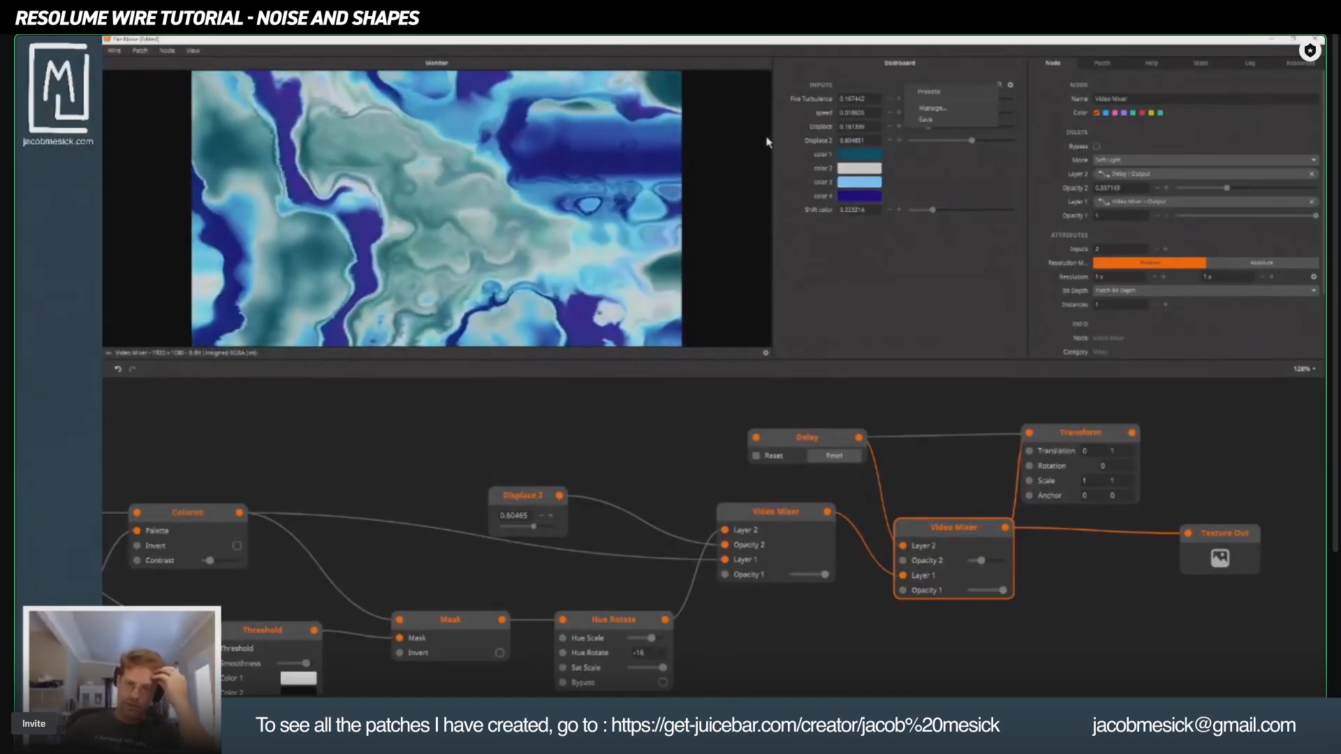
pyautogui.click(785, 243)
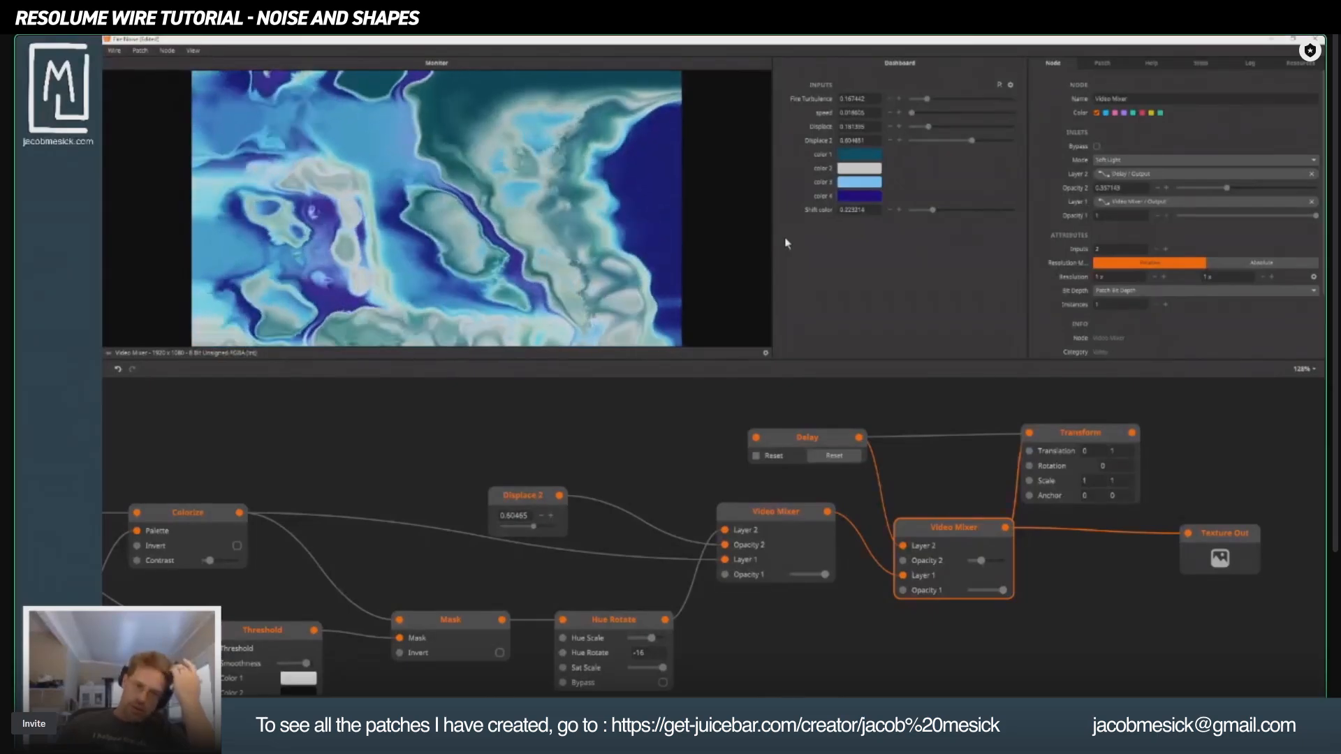
# Preview the Hue Rotate node and set its Hue Scale to about 0.75 and Hue Rotate to -15.9.
pyautogui.scroll(-3, 706, 531)
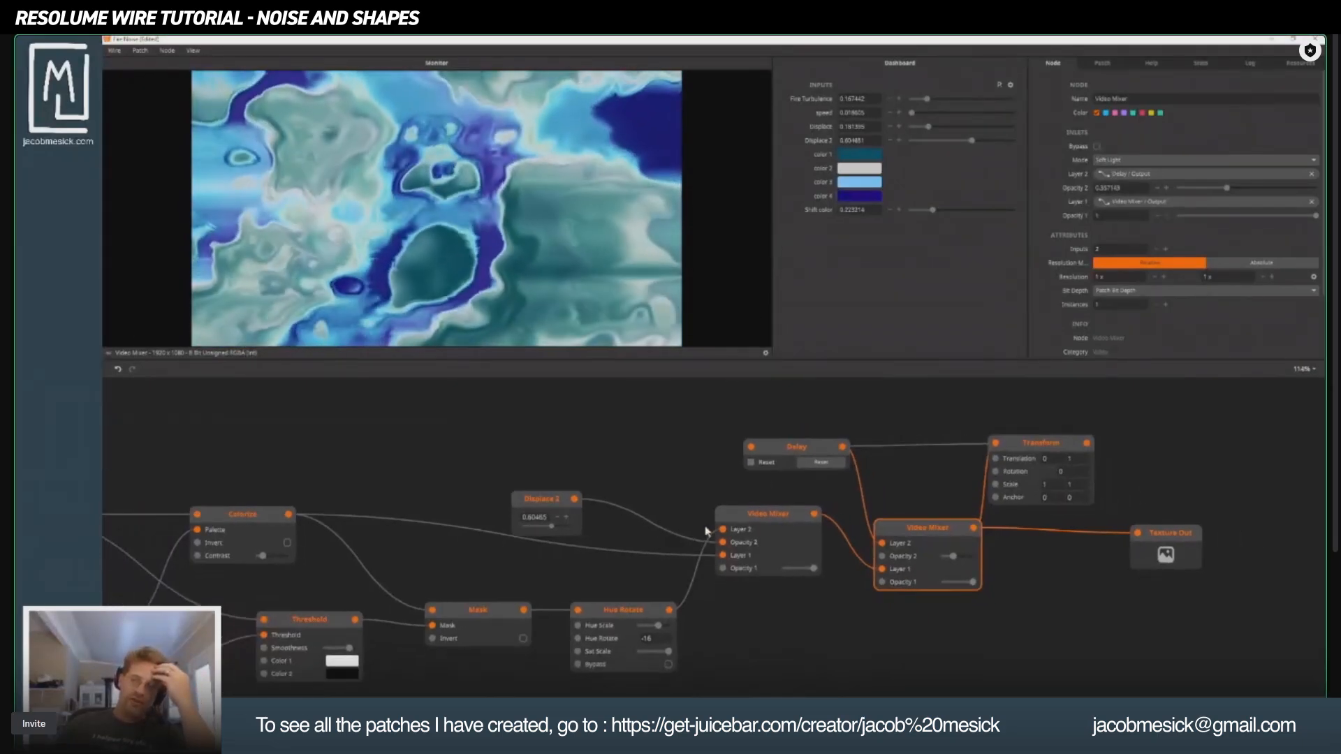
pyautogui.moveTo(602, 558); pyautogui.dragTo(756, 467)
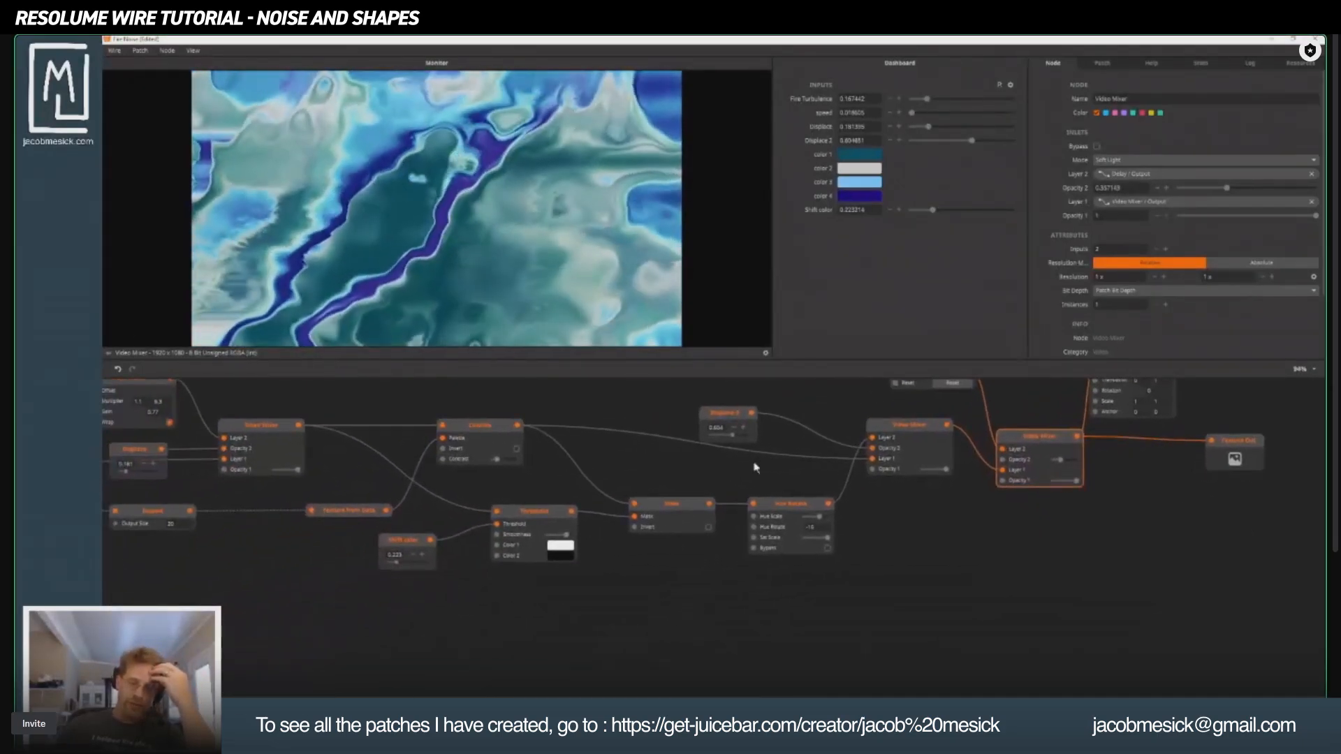
pyautogui.scroll(4, 777, 508)
pyautogui.click(799, 504)
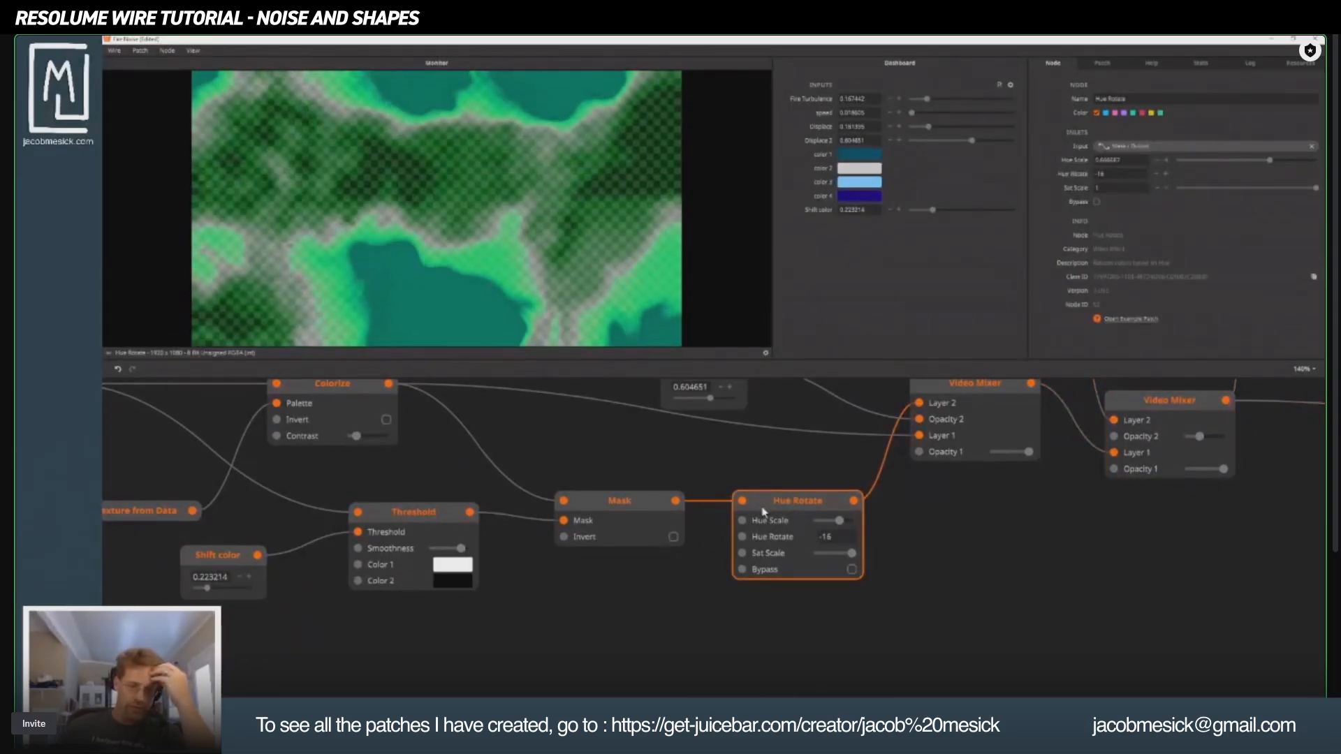
pyautogui.moveTo(837, 520); pyautogui.dragTo(758, 551)
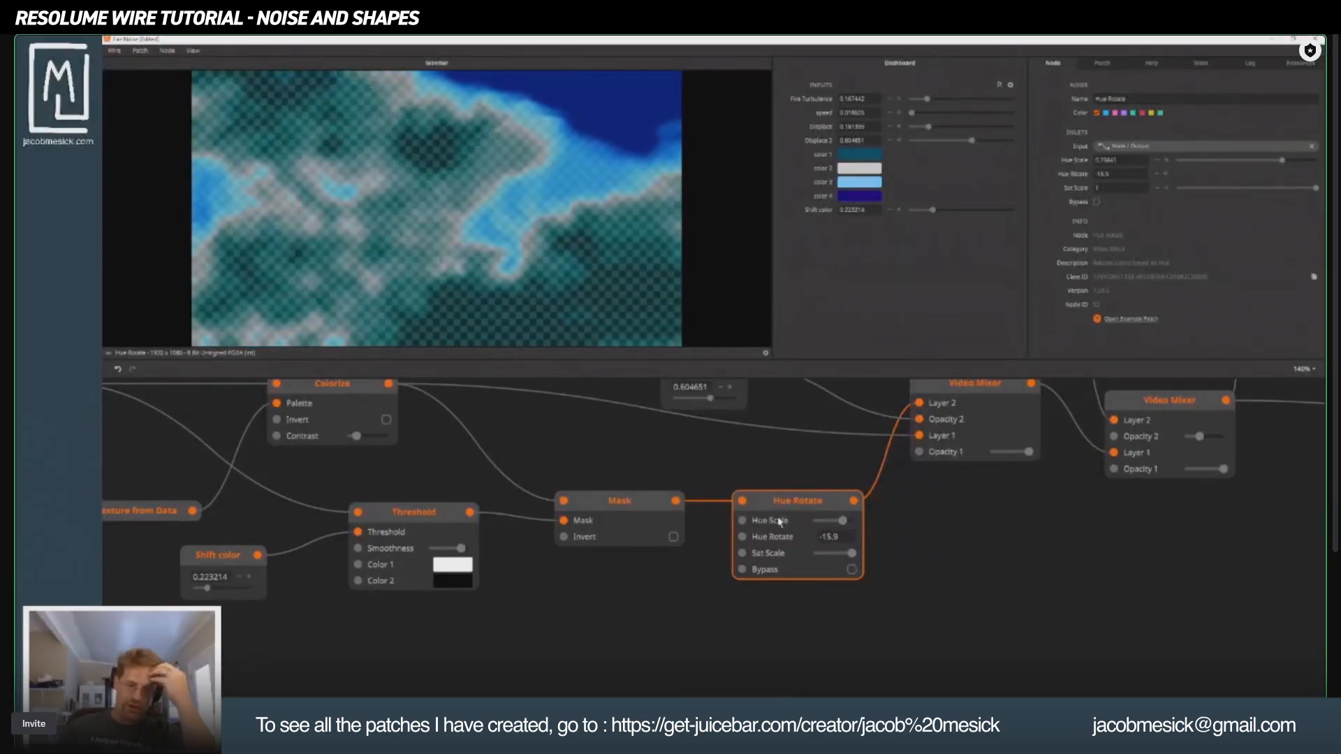
pyautogui.moveTo(852, 557)
pyautogui.mouseDown()
pyautogui.moveTo(811, 557)
pyautogui.moveTo(857, 561)
pyautogui.mouseUp()
# Toggle the Hue Rotate node's Bypass on and off to compare the masked colors with and without the hue shift.
pyautogui.click(851, 569)
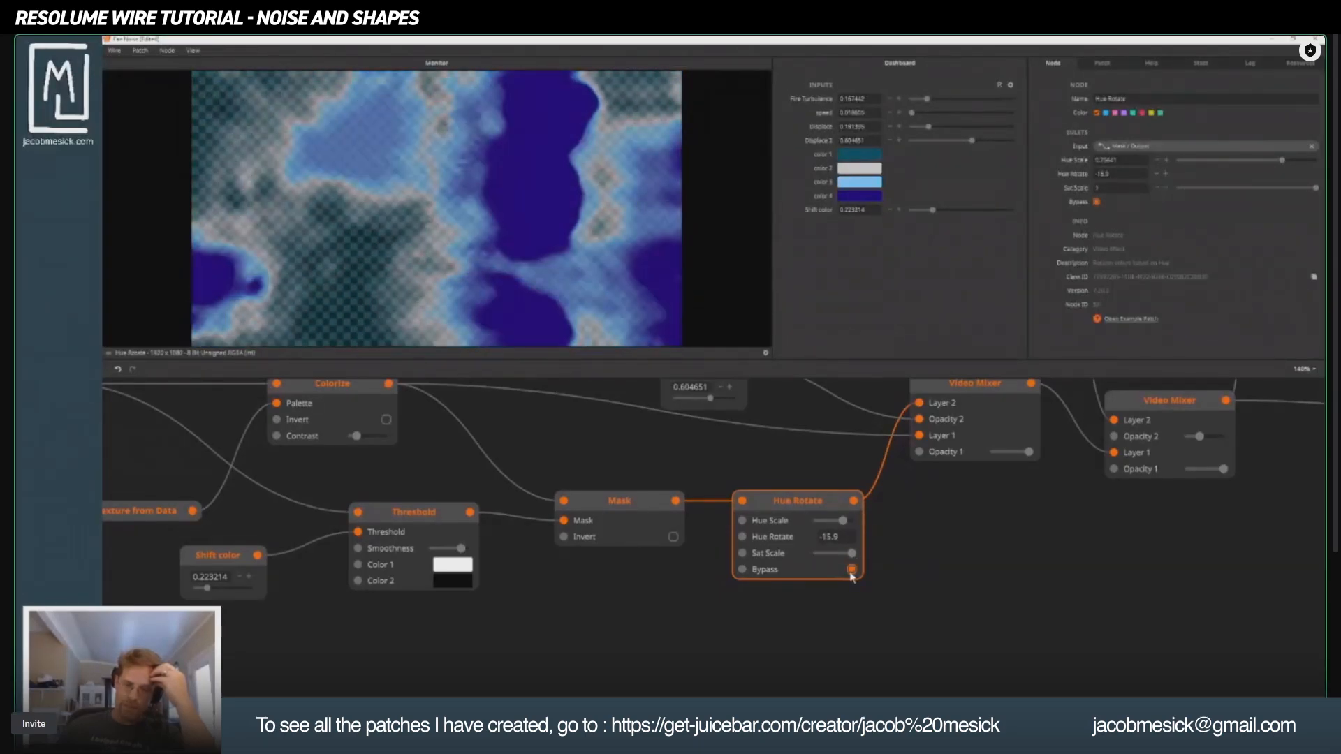
pyautogui.click(851, 569)
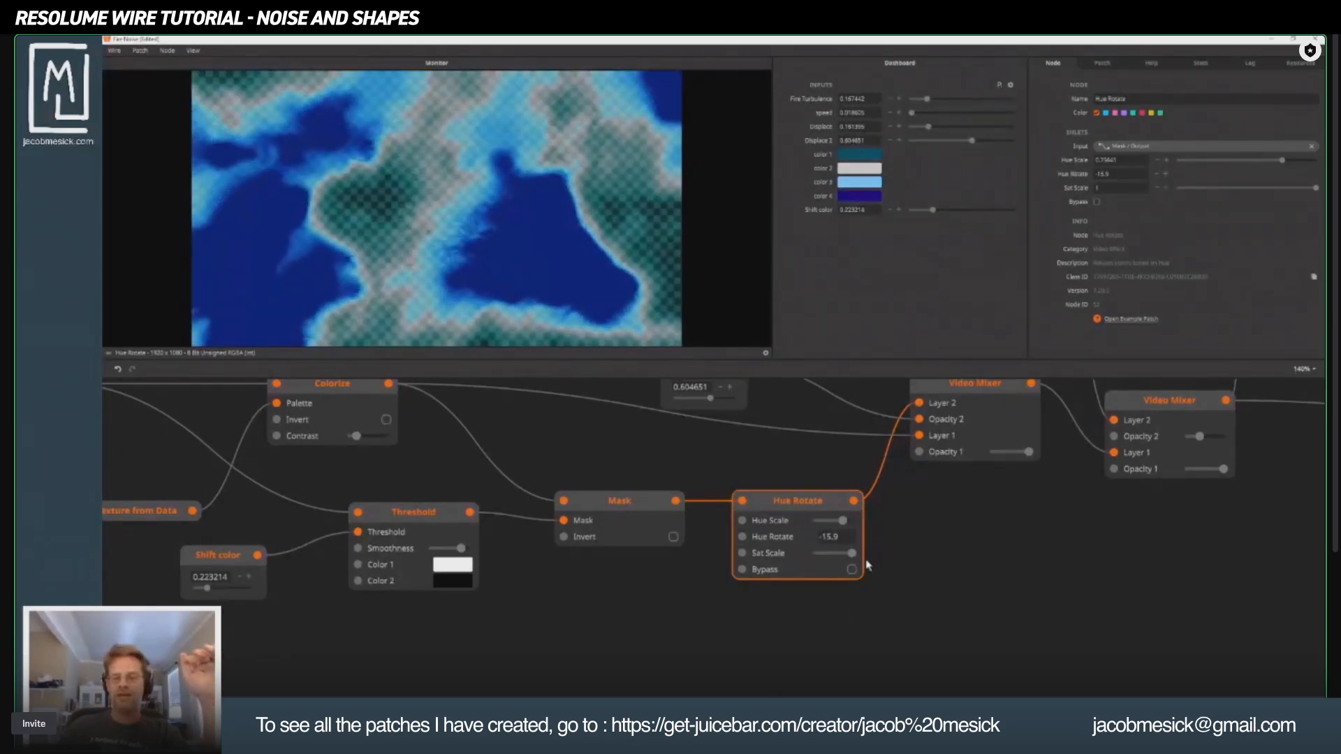
pyautogui.click(851, 569)
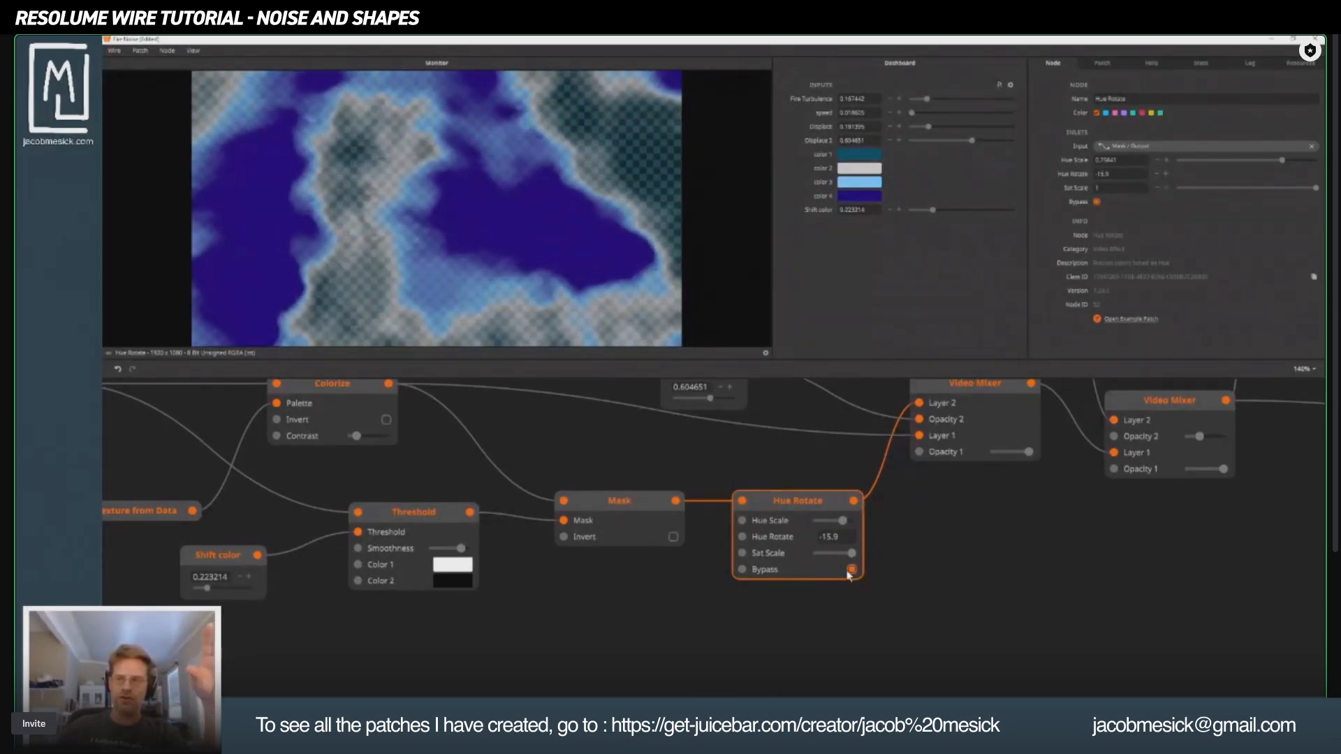
pyautogui.click(851, 570)
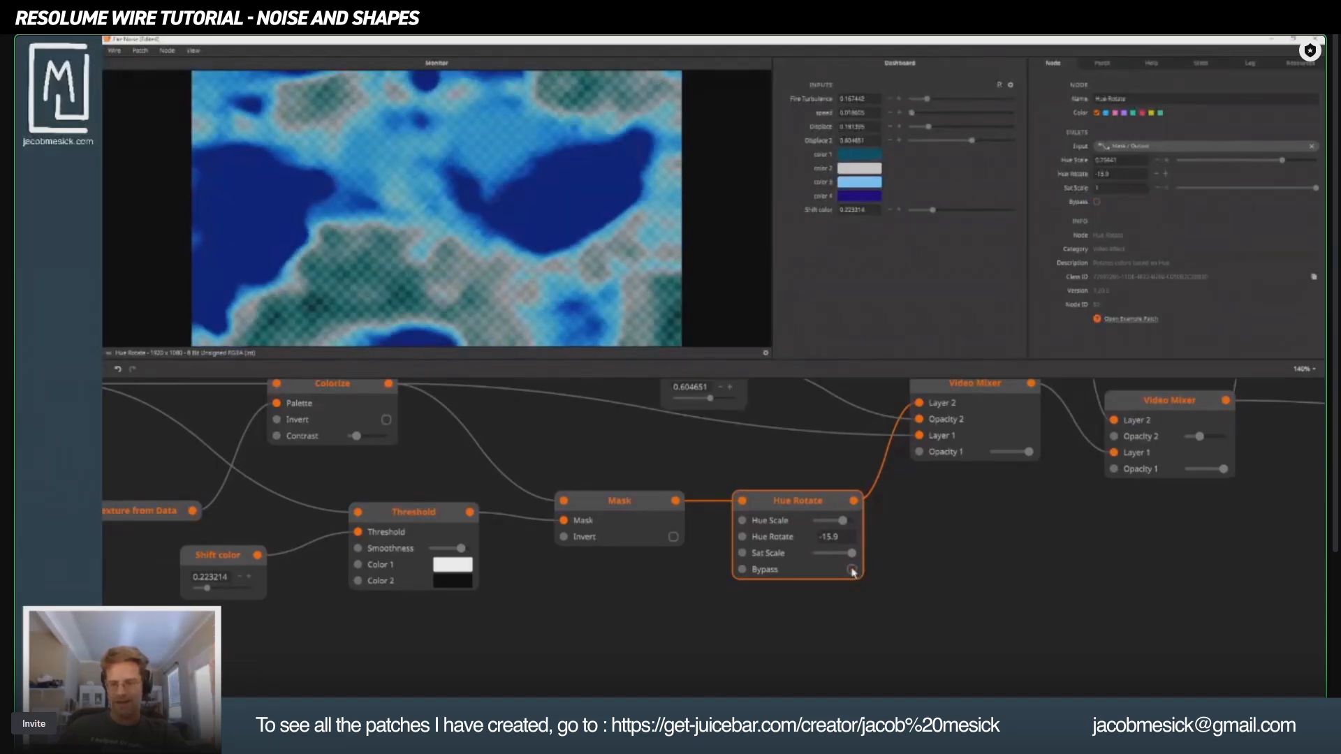
# Expose Hue Rotate's Bypass as an input node below Mask, named "Hue off?", and switch it on.
pyautogui.rightClick(741, 569)
pyautogui.click(683, 545)
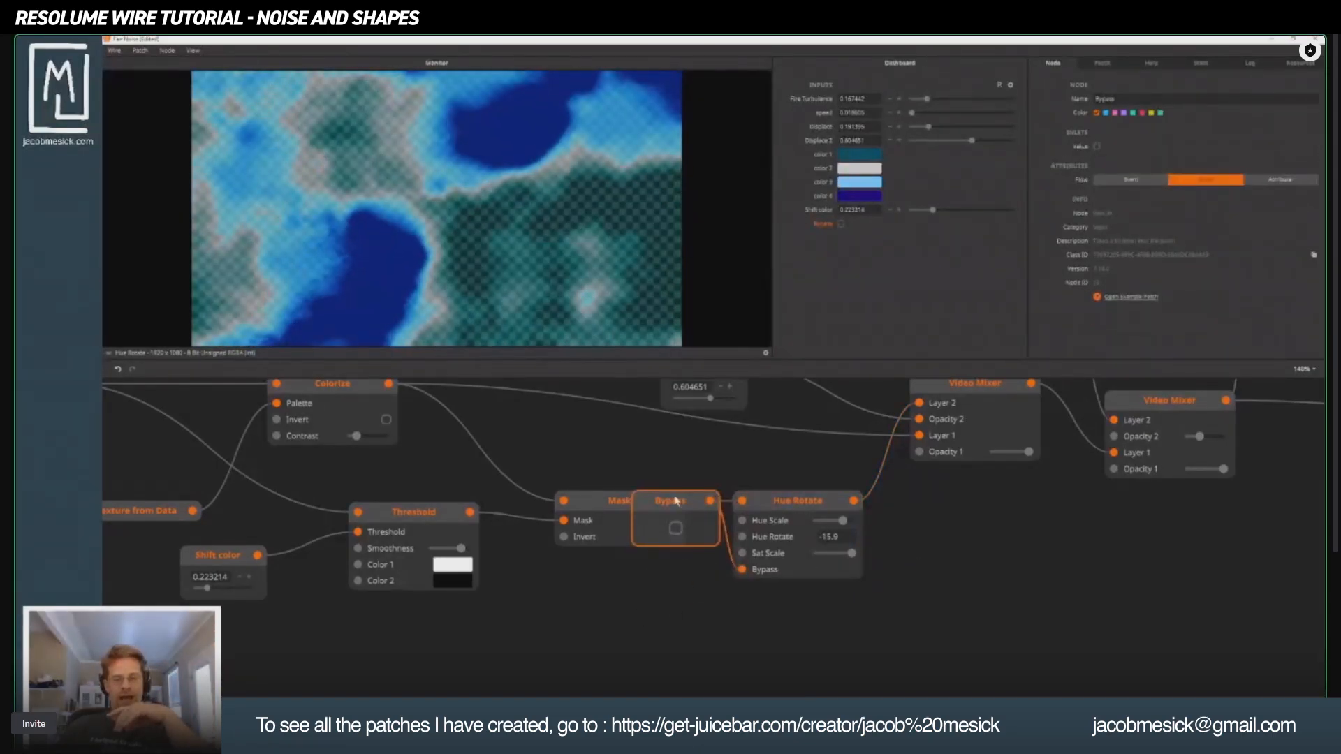
pyautogui.moveTo(625, 595); pyautogui.dragTo(585, 596)
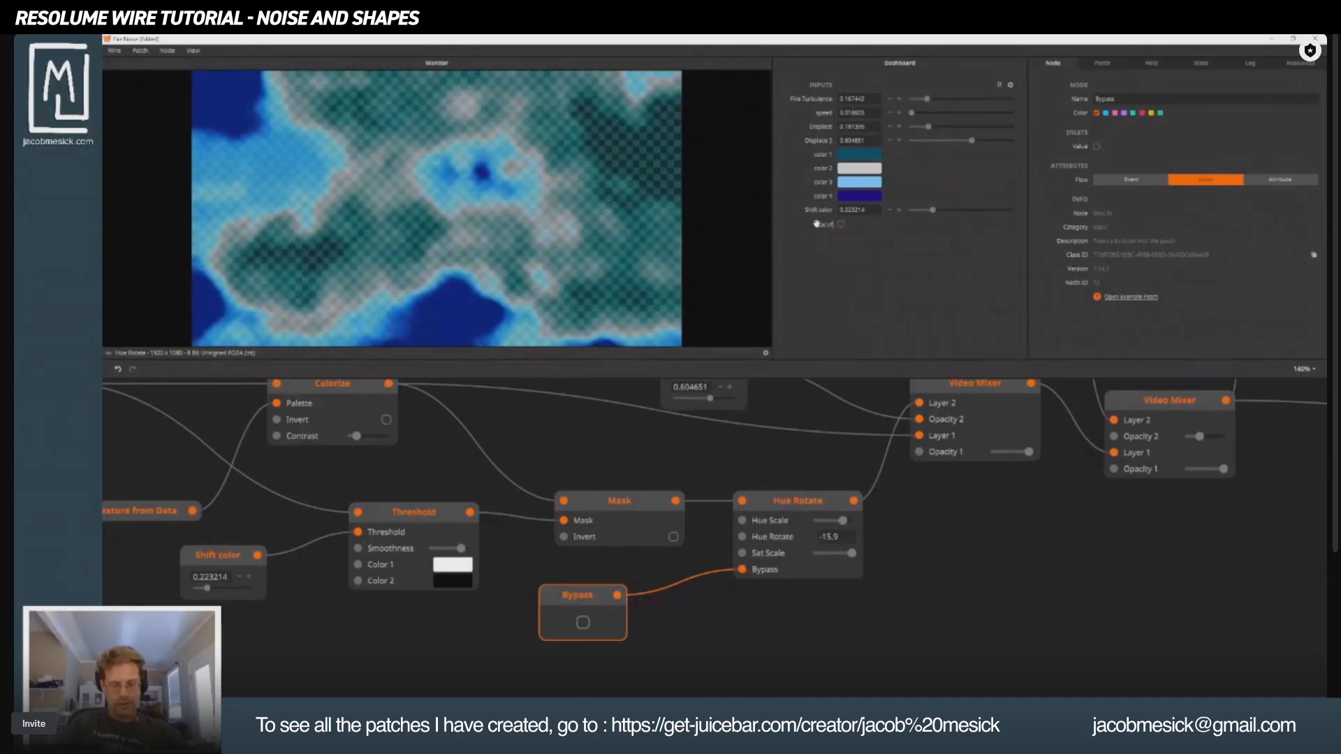
pyautogui.press('Return')
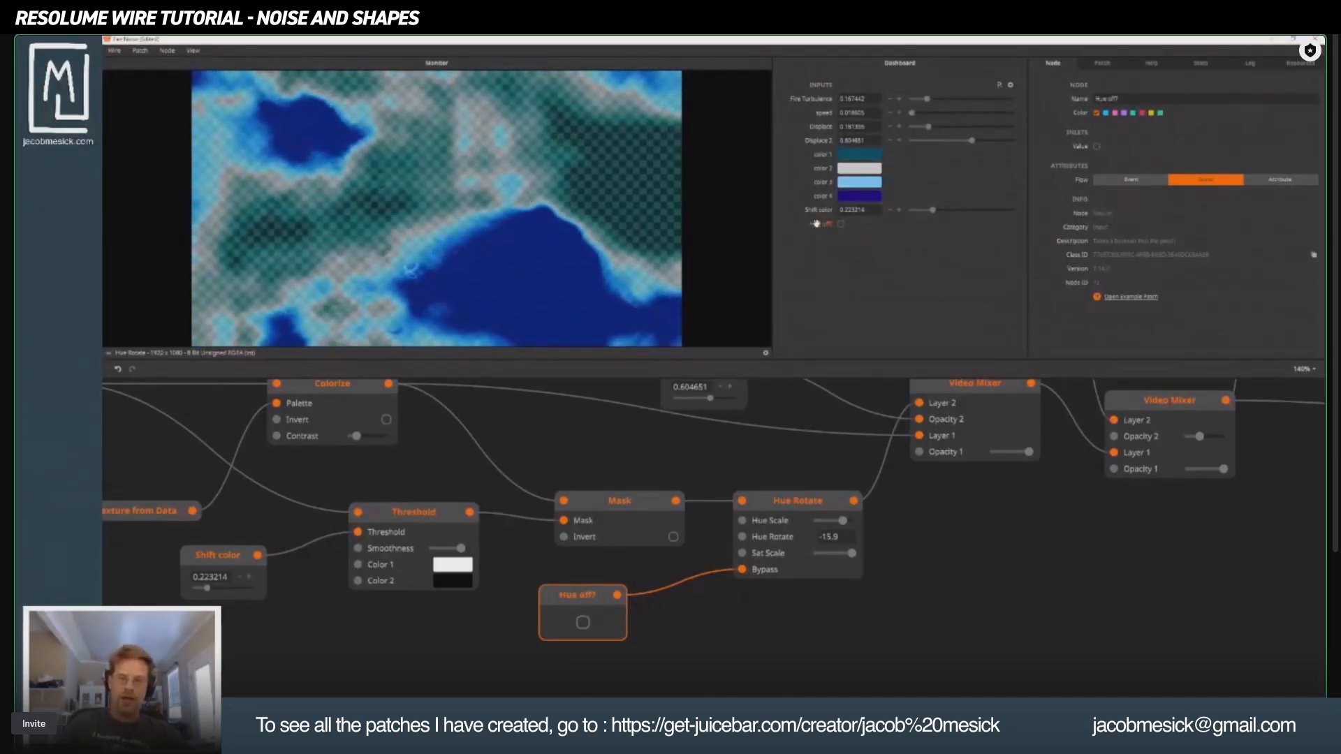
pyautogui.click(582, 622)
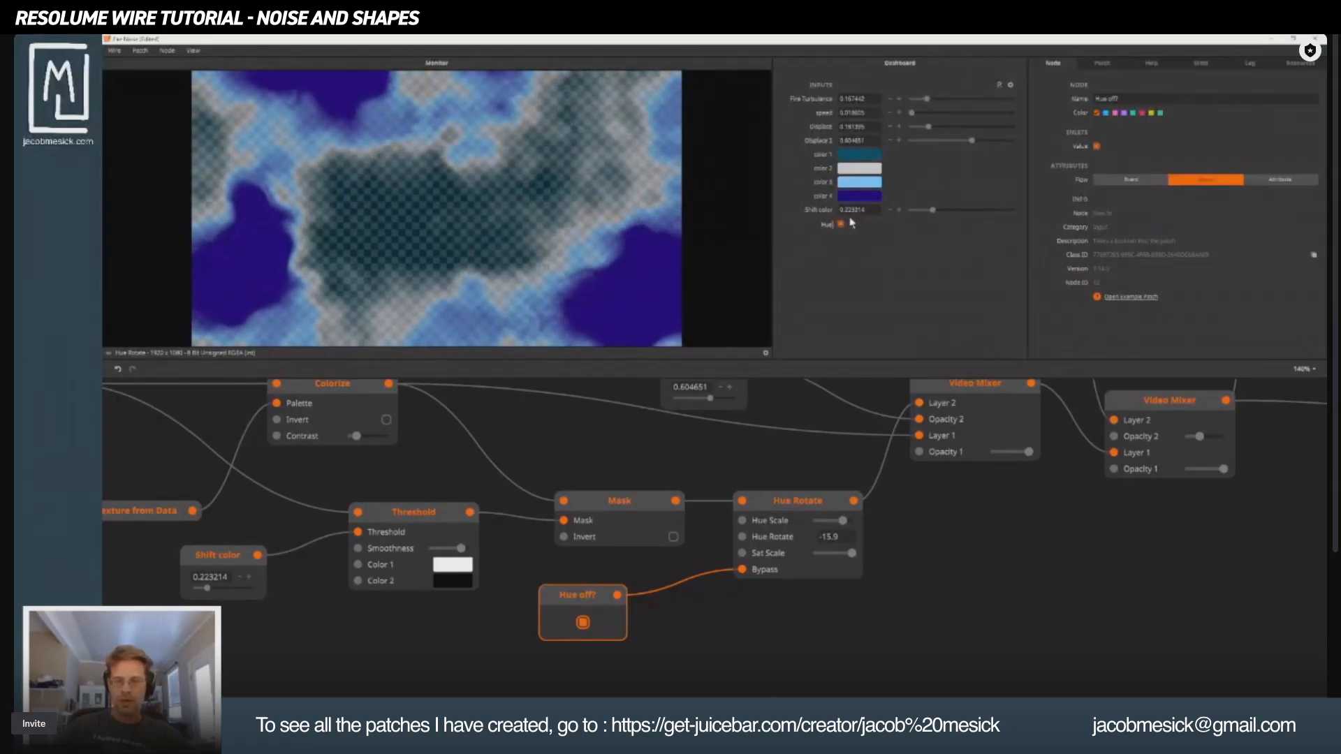
# Rename the bypass input to "Hue" and add a 1 - x node fed by its output.
pyautogui.click(716, 662)
pyautogui.write('x')
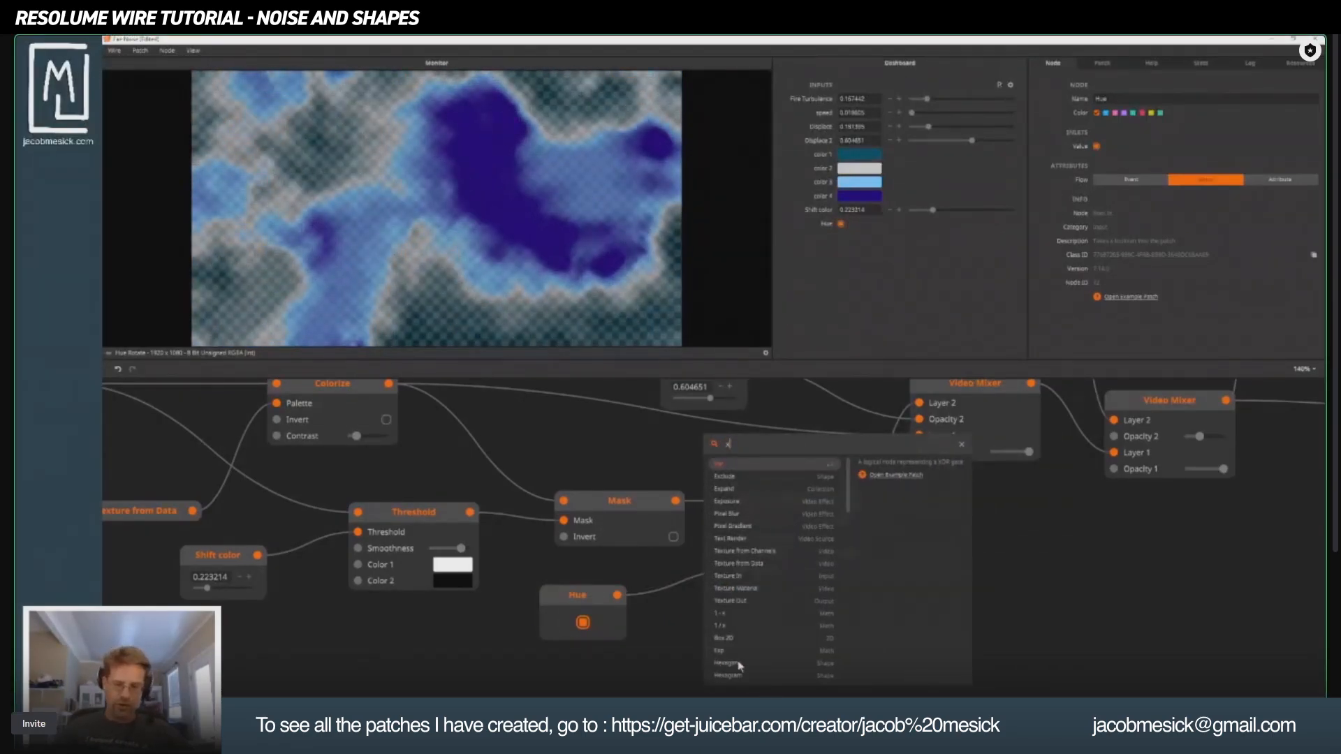
pyautogui.click(735, 617)
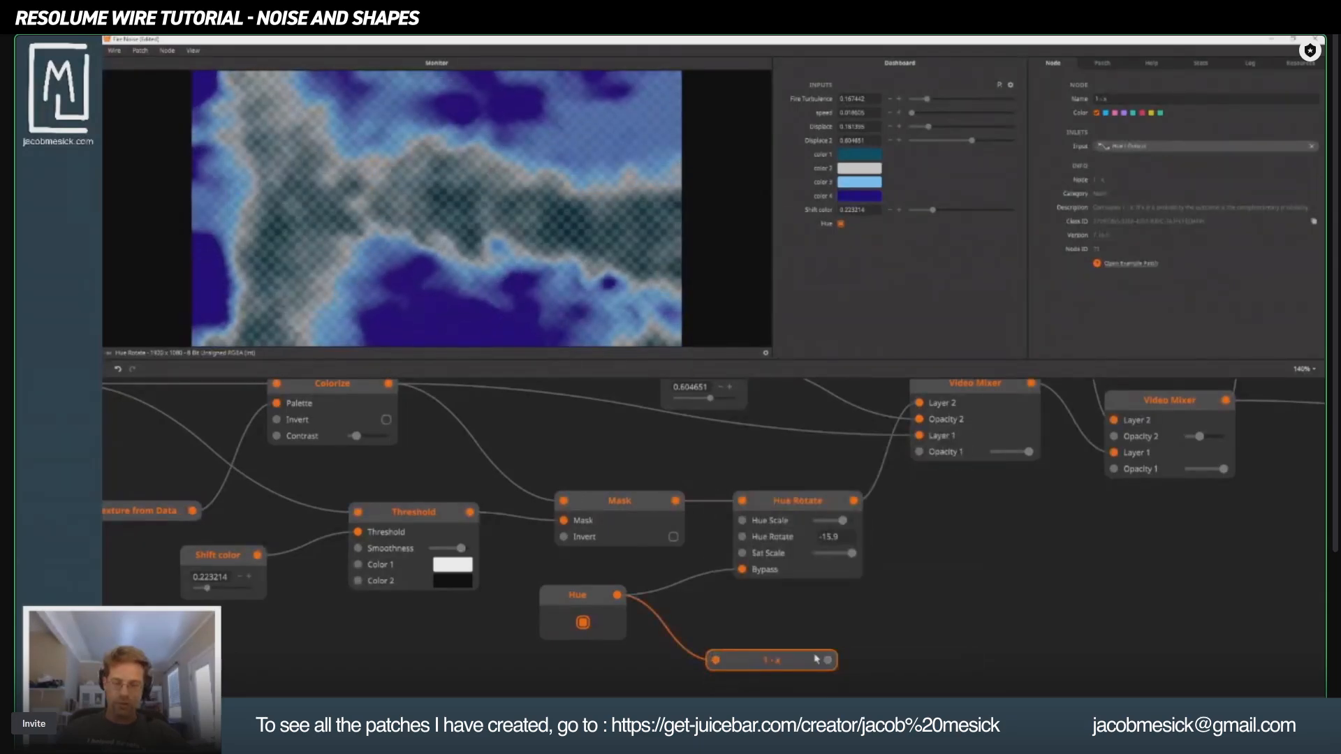
# Route the Hue input through the 1 - x node into Hue Rotate's Bypass, placing 1 - x between them and testing the toggle.
pyautogui.moveTo(827, 660); pyautogui.dragTo(741, 577)
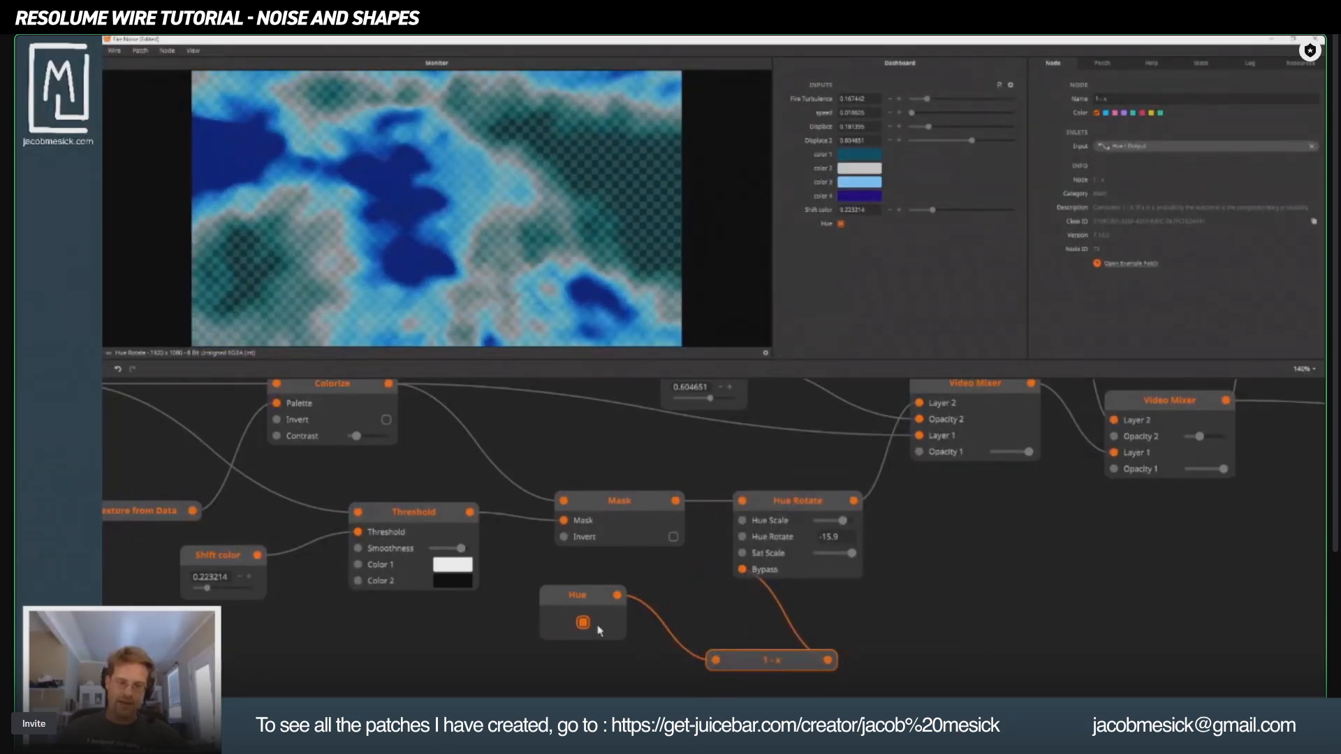
pyautogui.moveTo(582, 623); pyautogui.dragTo(470, 657)
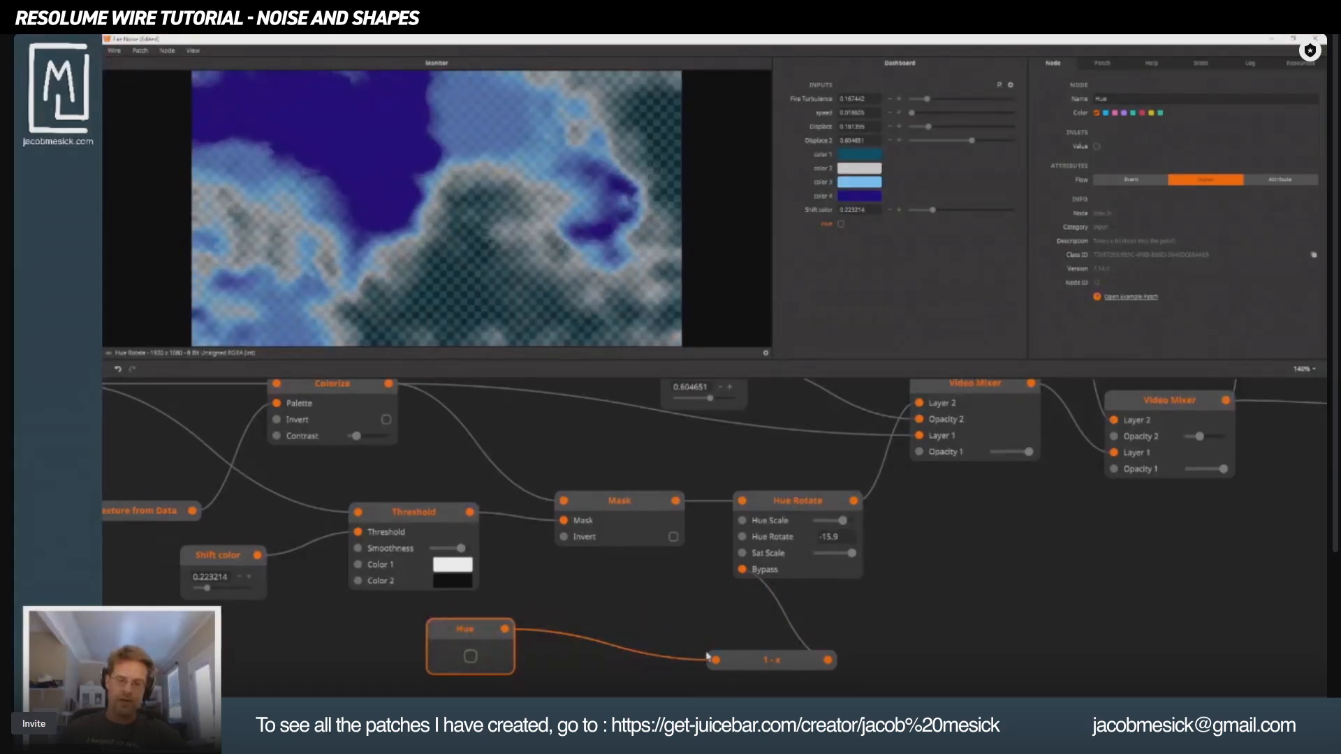
pyautogui.moveTo(730, 664); pyautogui.dragTo(599, 585)
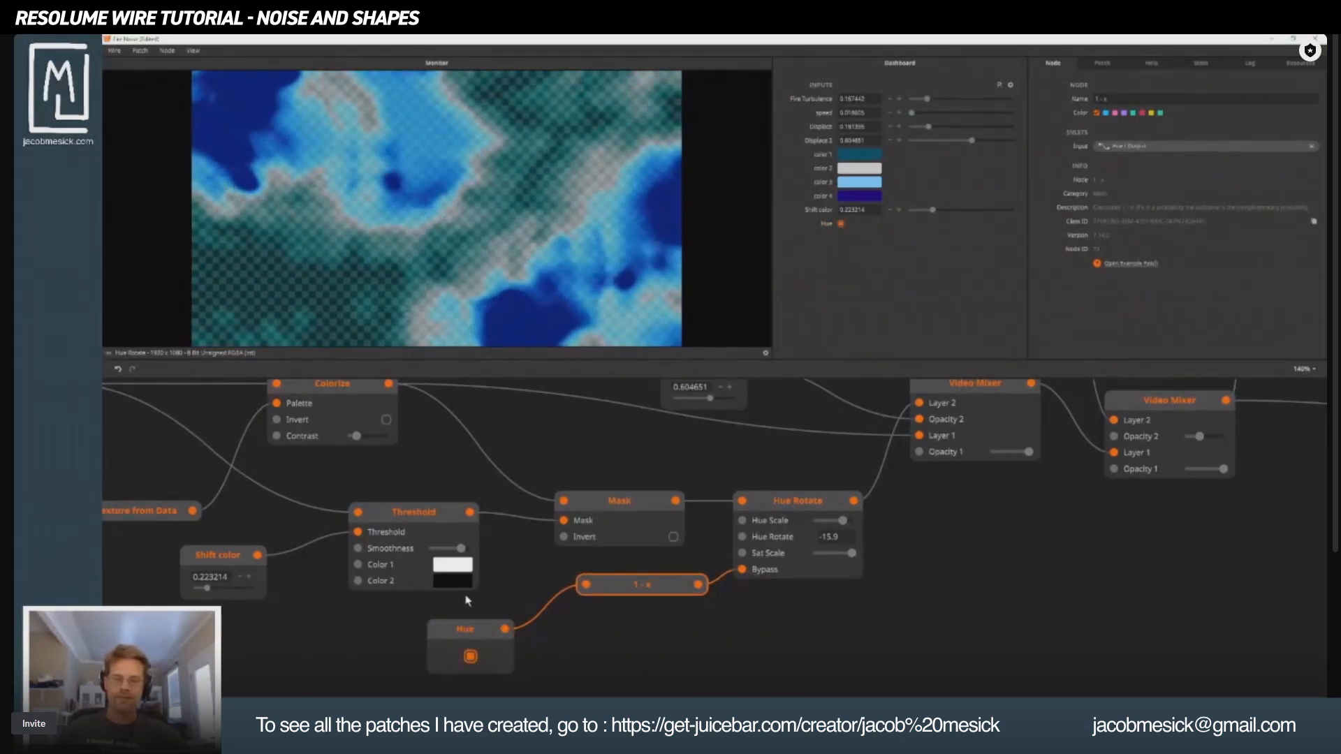
# Delete the Hue input node and the 1 - x node below Mask.
pyautogui.click(471, 633)
pyautogui.press('Delete')
pyautogui.click(653, 586)
pyautogui.press('Delete')
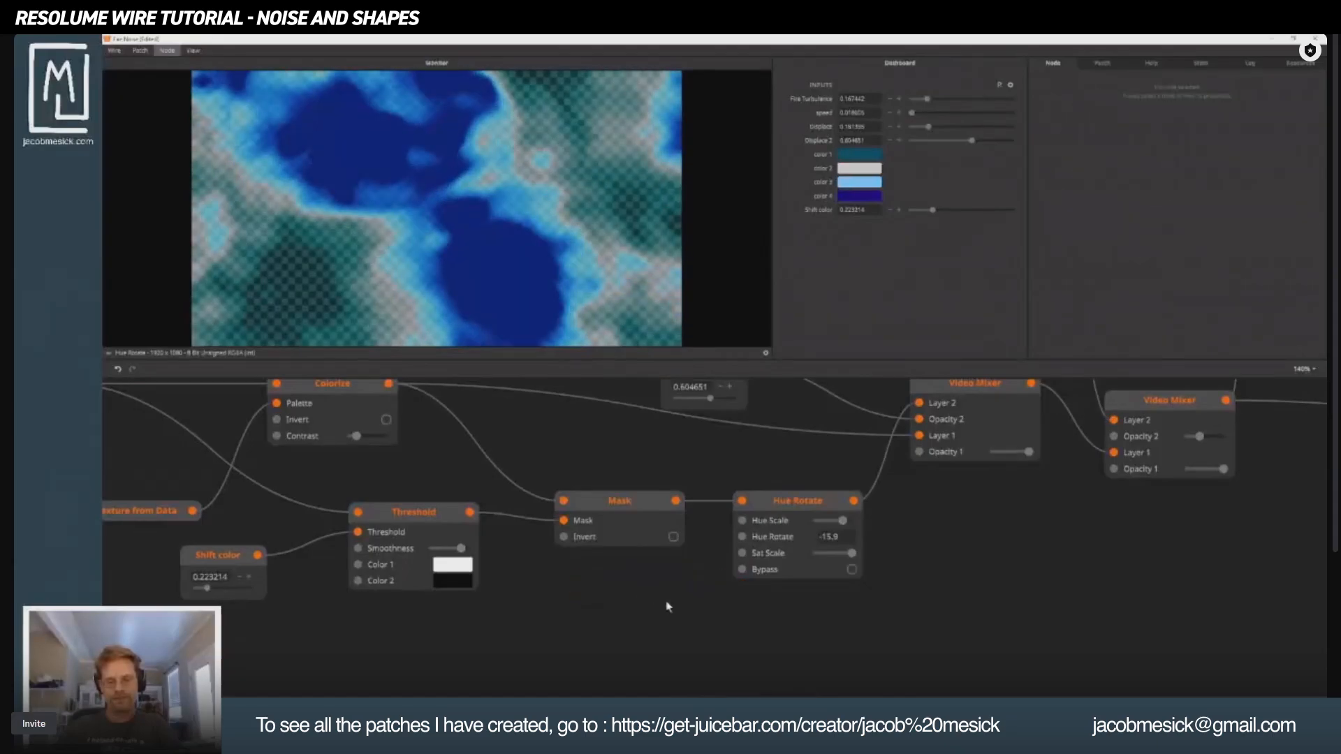
# Preview Texture Out and set Fire Turbulence to about 0.45, speed to about 0.36, Displace to about 0.22 and Displace 2 to about 0.62.
pyautogui.moveTo(1051, 405); pyautogui.dragTo(974, 497)
pyautogui.scroll(-1, 974, 497)
pyautogui.scroll(-6, 976, 496)
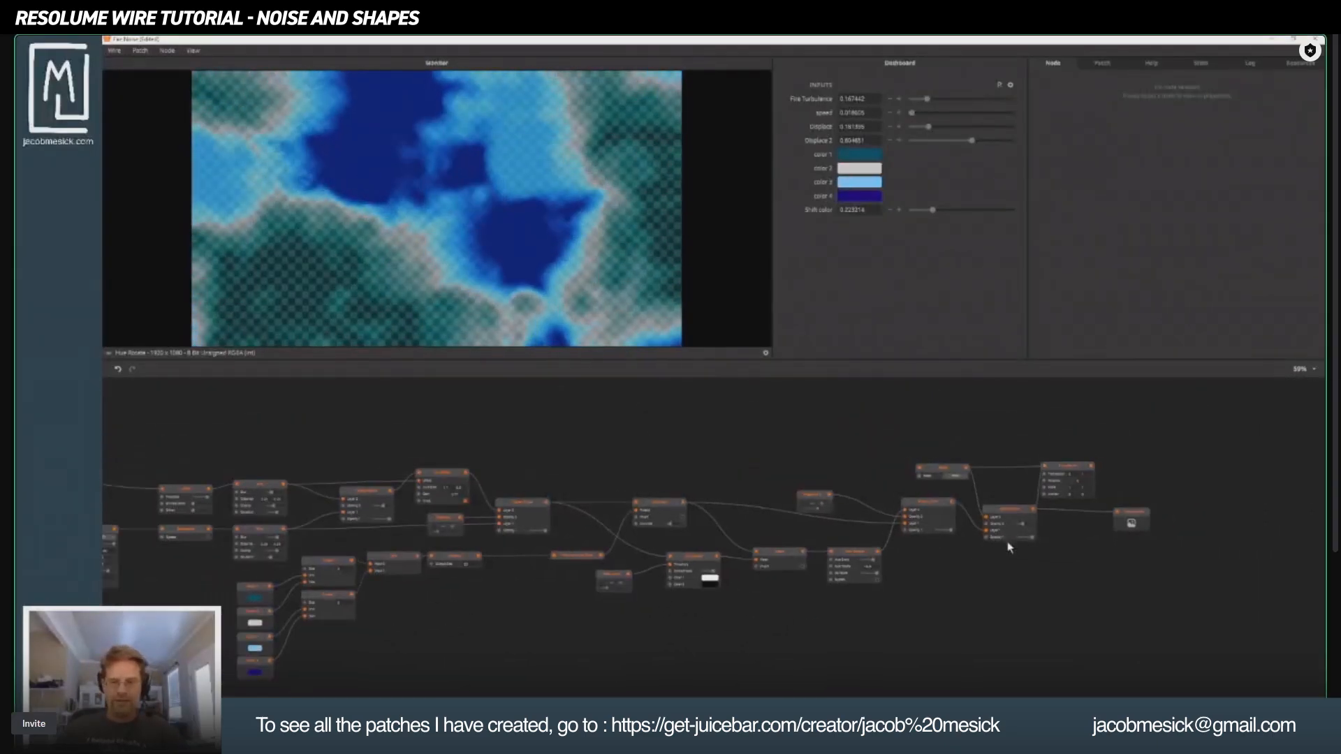
pyautogui.moveTo(629, 559); pyautogui.dragTo(703, 567)
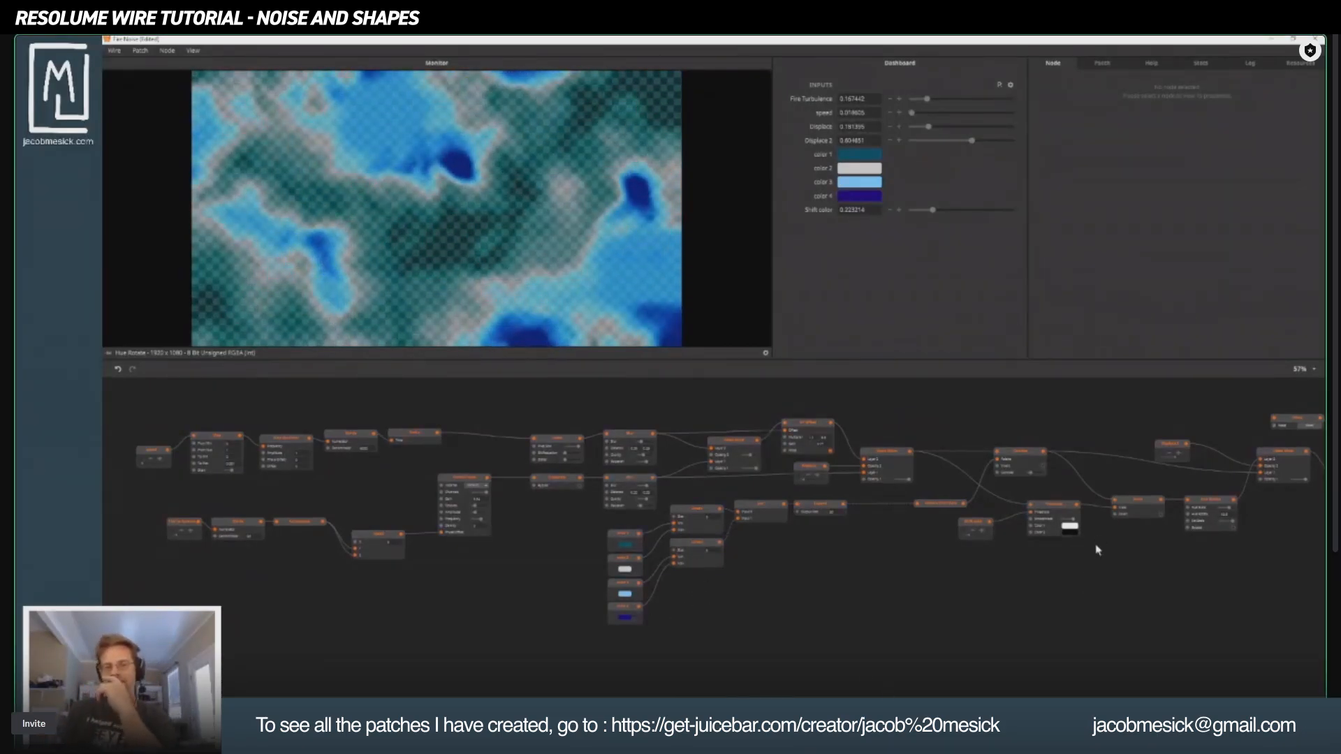
pyautogui.moveTo(1096, 547); pyautogui.dragTo(694, 542)
pyautogui.click(1041, 469)
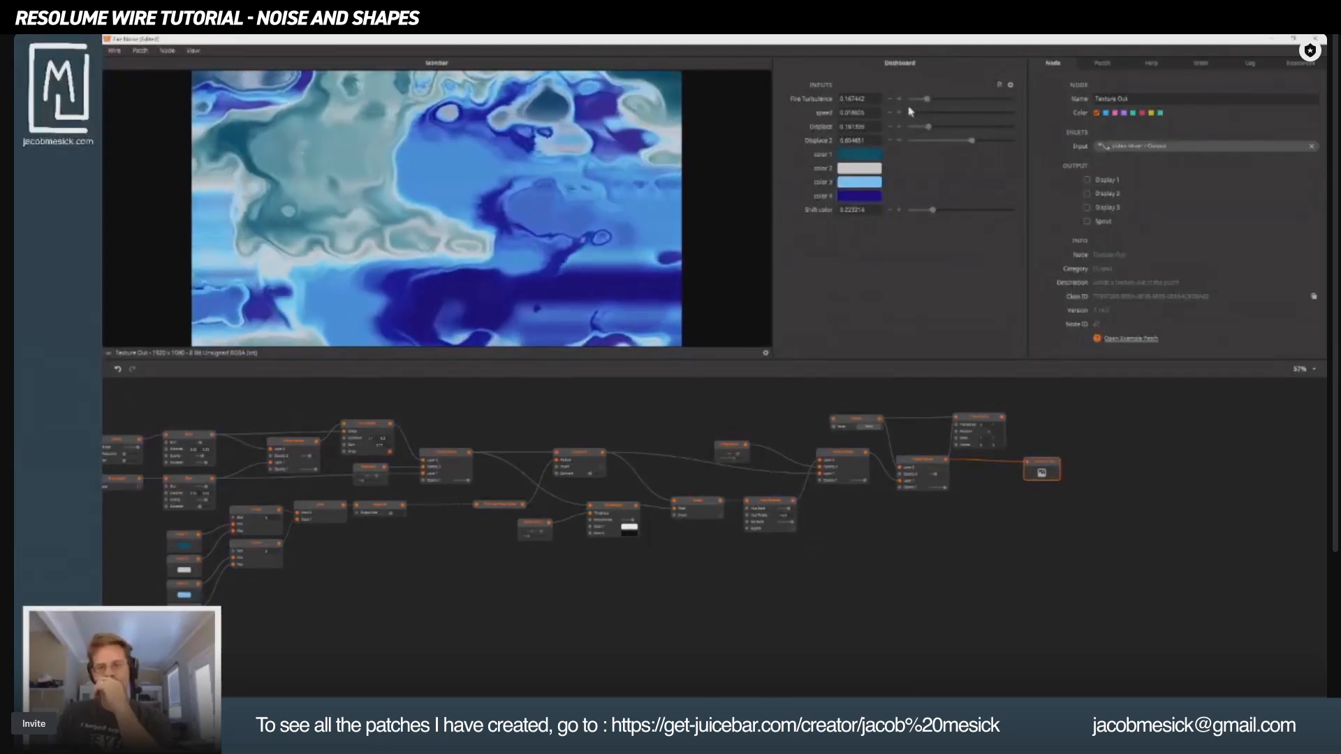
pyautogui.moveTo(914, 114)
pyautogui.mouseDown()
pyautogui.moveTo(957, 105)
pyautogui.moveTo(921, 128)
pyautogui.moveTo(941, 134)
pyautogui.moveTo(915, 132)
pyautogui.mouseUp()
pyautogui.moveTo(972, 140); pyautogui.dragTo(932, 129)
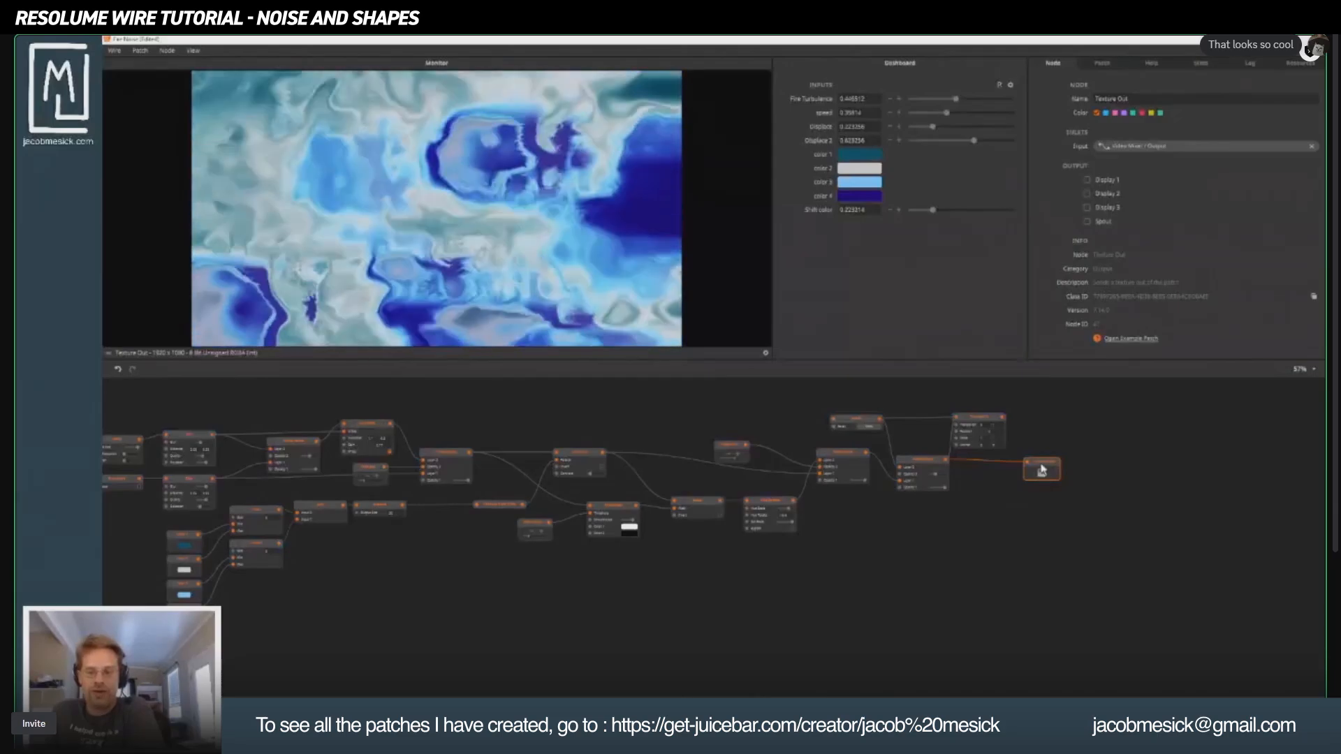
# Move Texture Out farther from the last Video Mixer, add a Gradient node and place it below the gap between them.
pyautogui.moveTo(1041, 470); pyautogui.dragTo(1203, 469)
pyautogui.moveTo(622, 596); pyautogui.dragTo(919, 613)
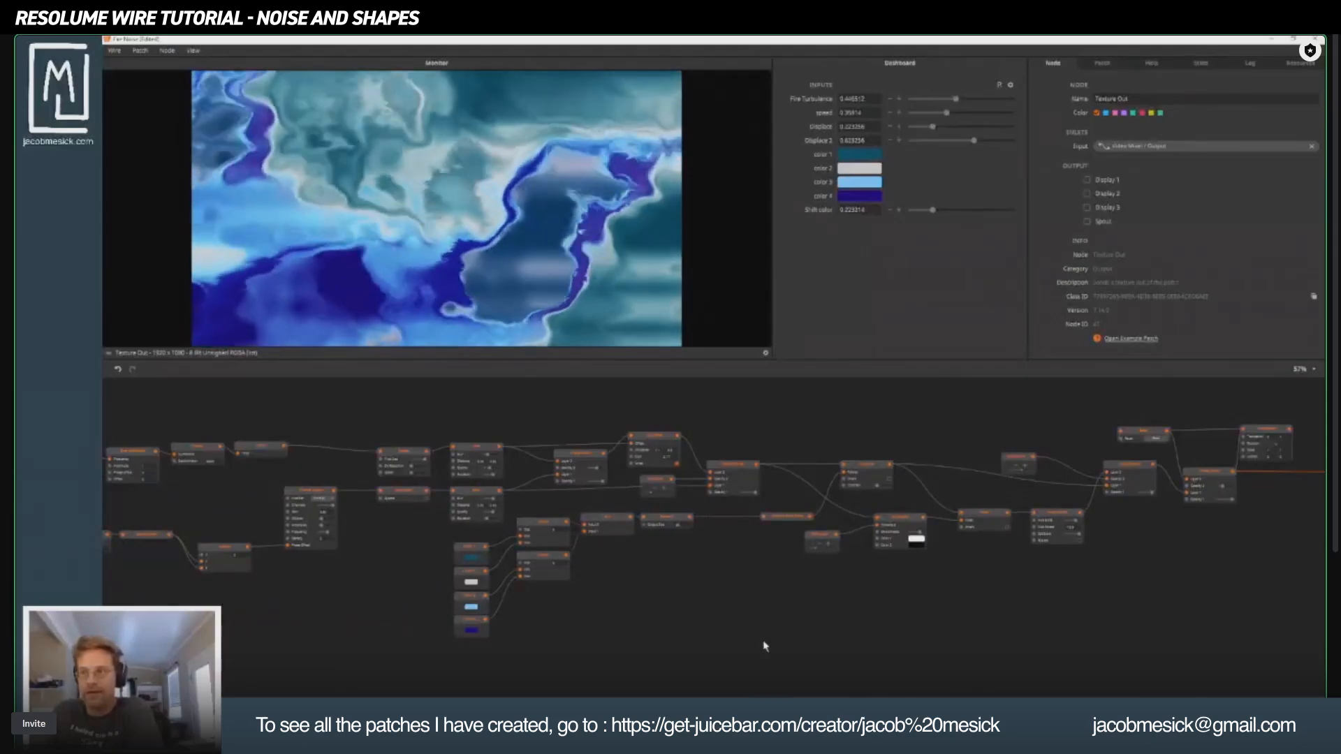
pyautogui.doubleClick(764, 646)
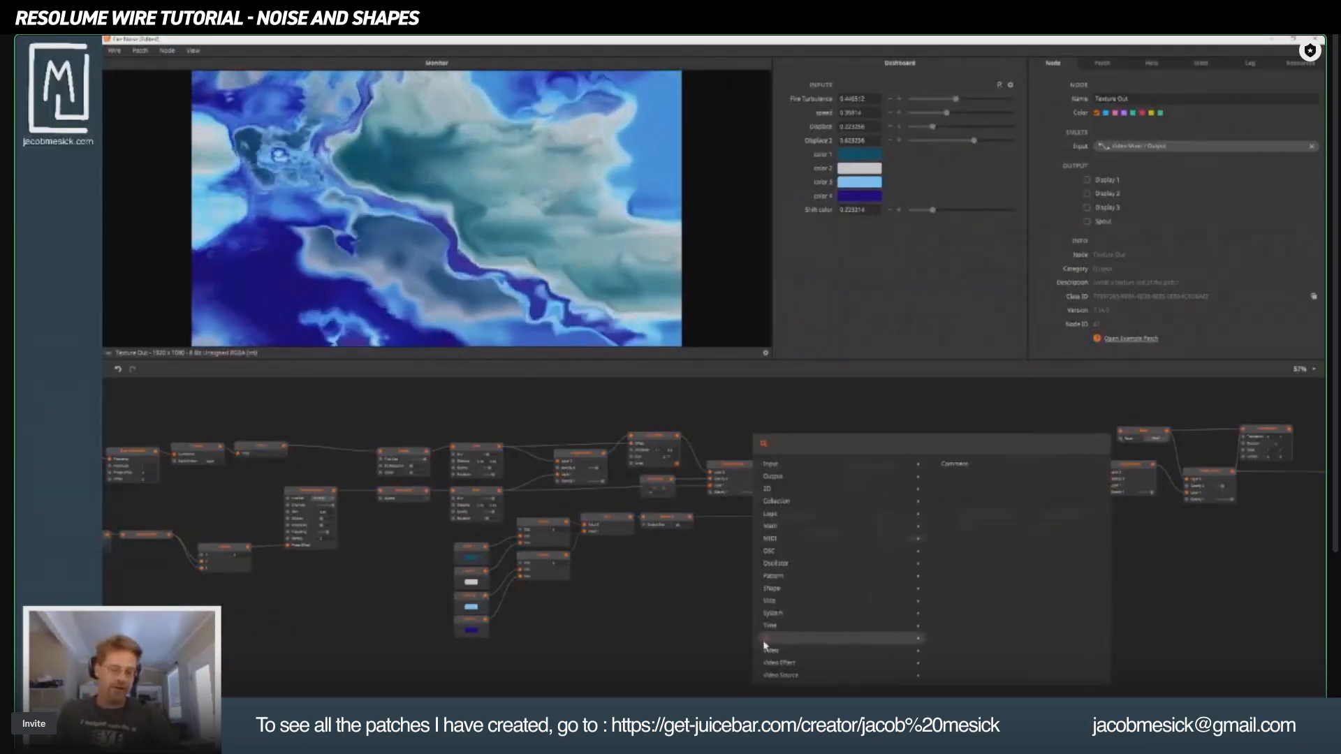
pyautogui.write('grad')
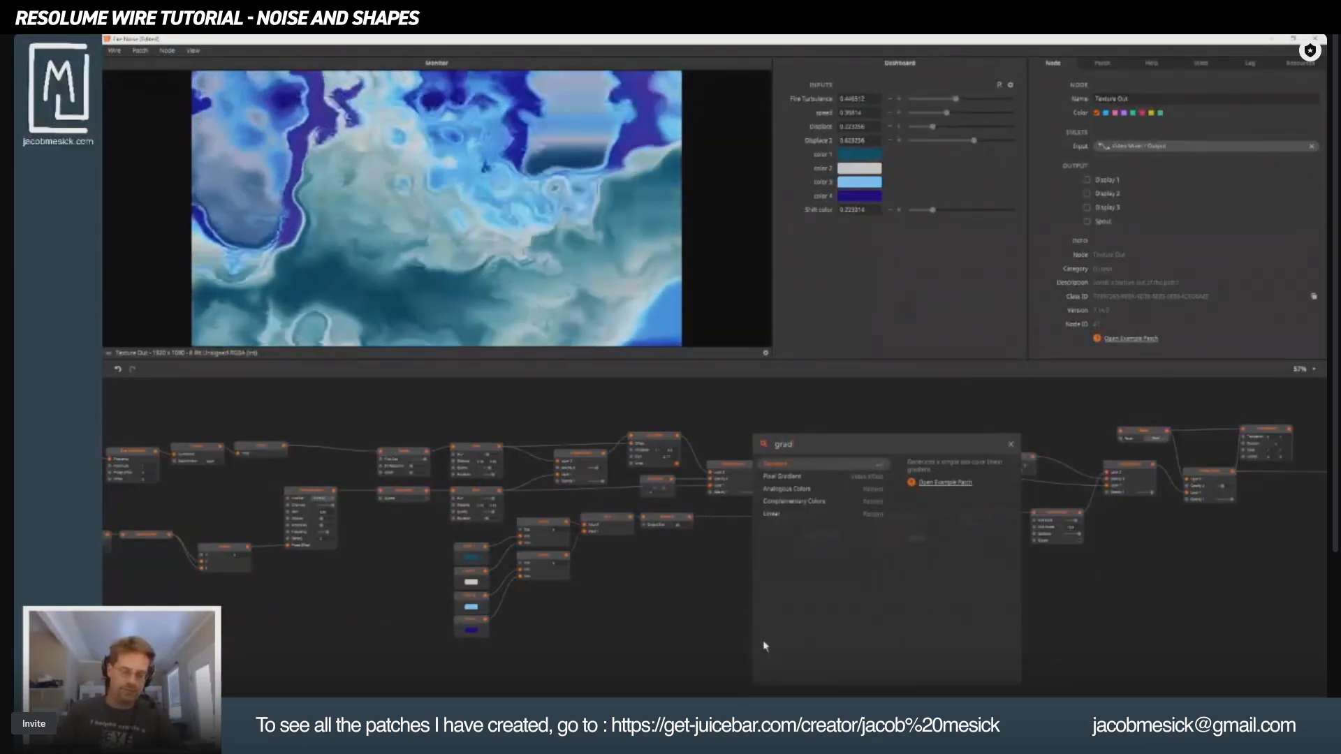
pyautogui.press('Return')
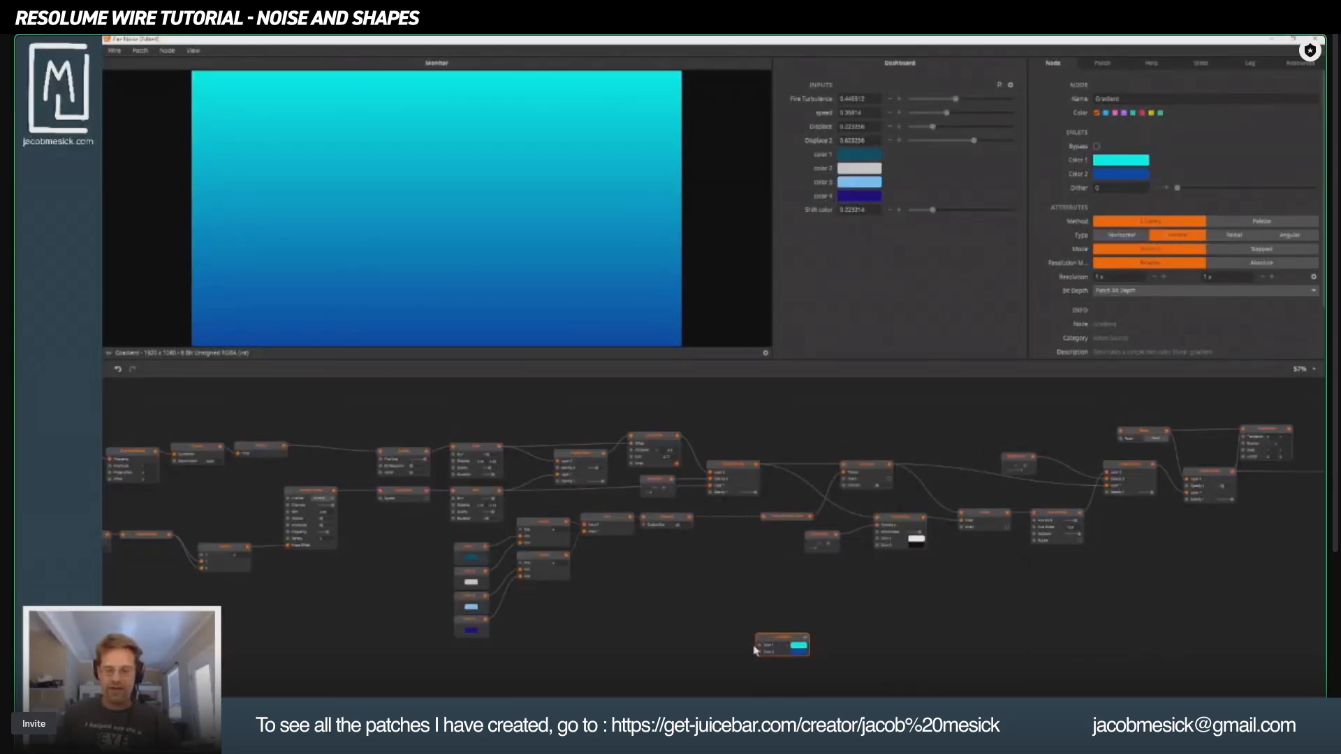
pyautogui.moveTo(803, 635); pyautogui.dragTo(649, 620)
# Add another Video Mixer node and place it above the cable between the last Video Mixer and Texture Out.
pyautogui.doubleClick(545, 628)
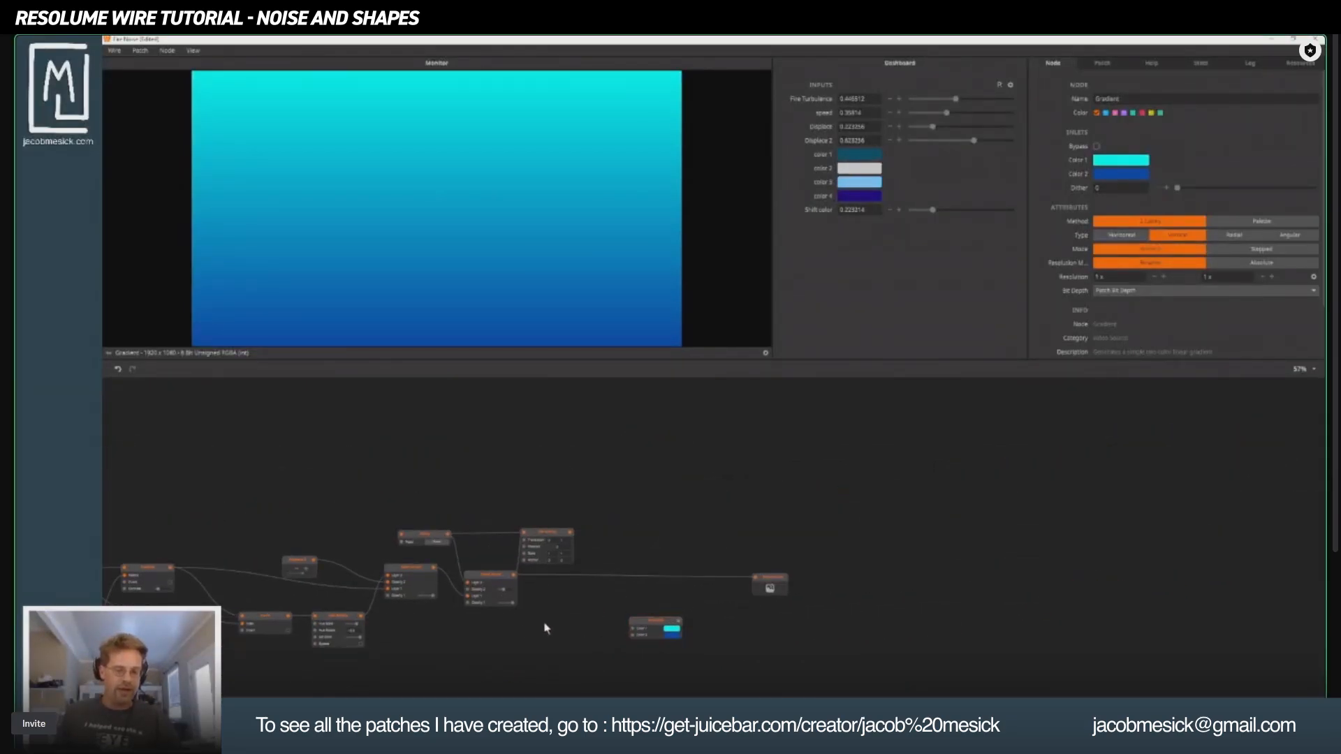
pyautogui.click(447, 669)
pyautogui.click(478, 590)
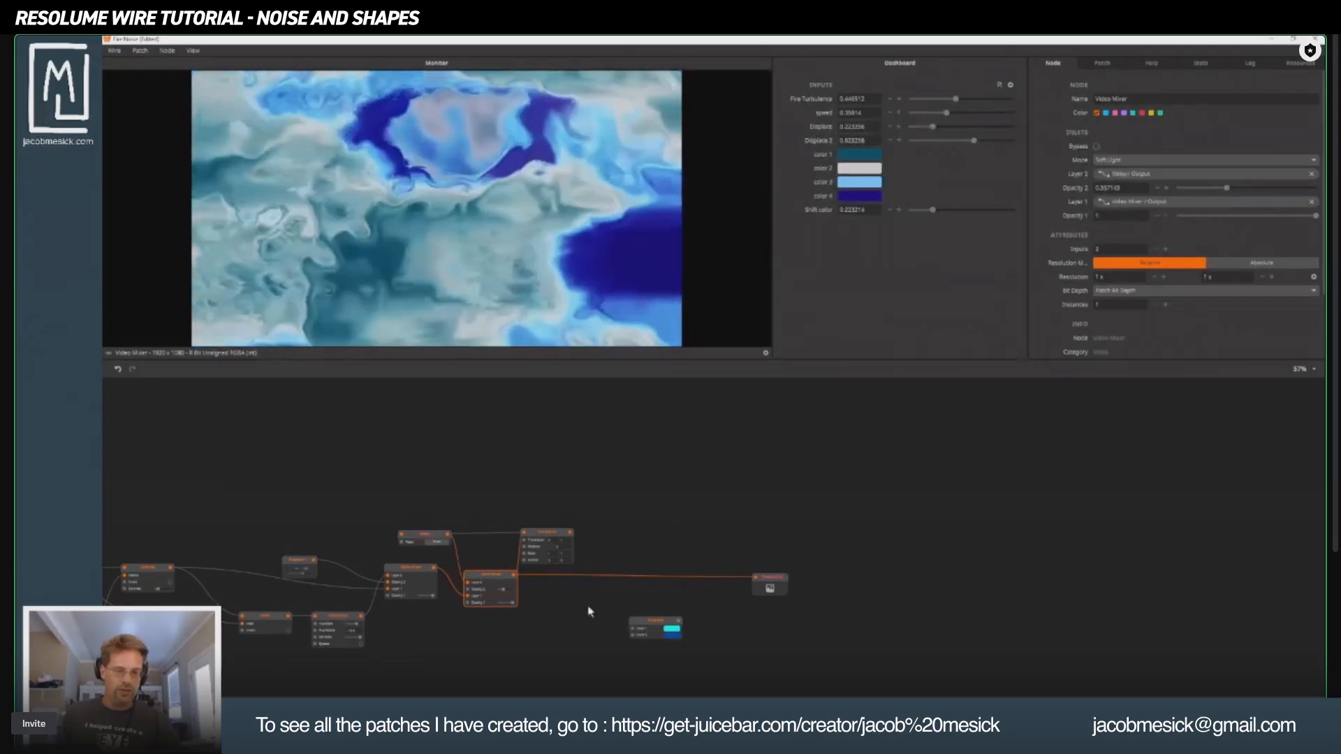
pyautogui.doubleClick(586, 604)
pyautogui.write('v')
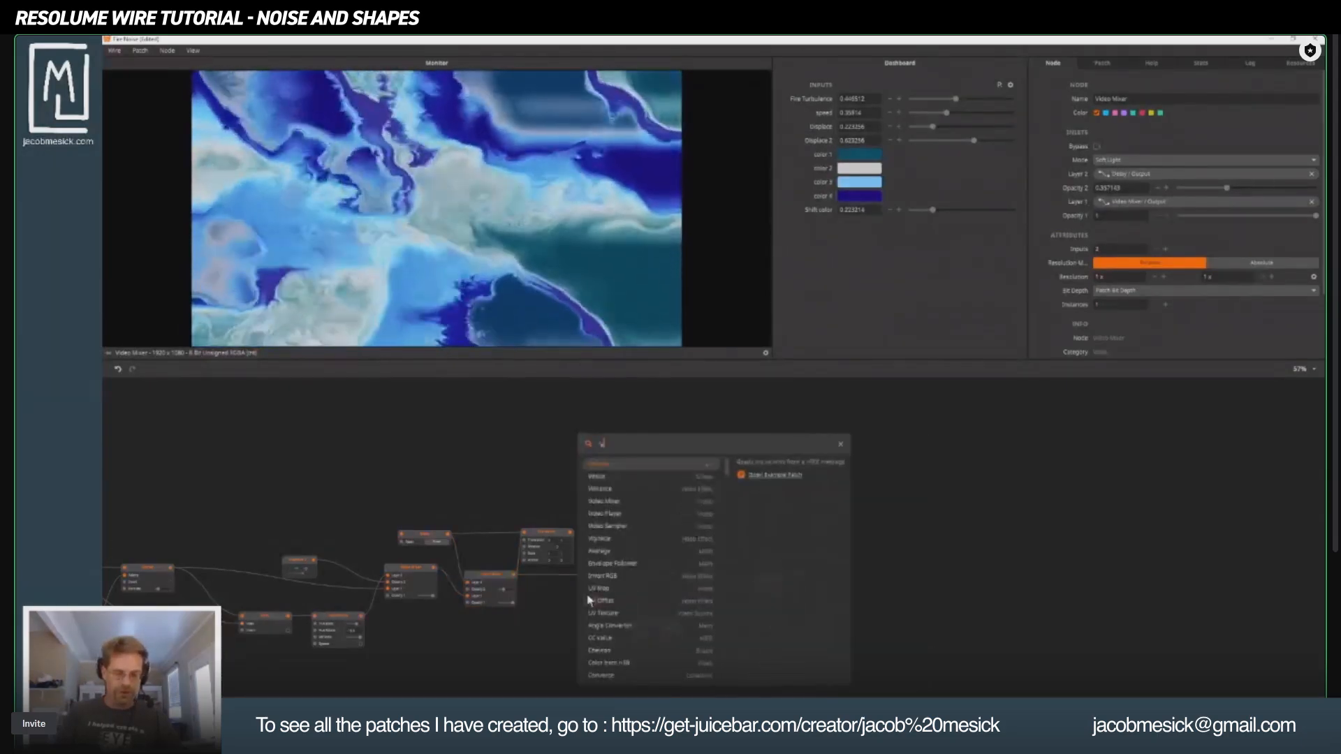
pyautogui.write('ideo ')
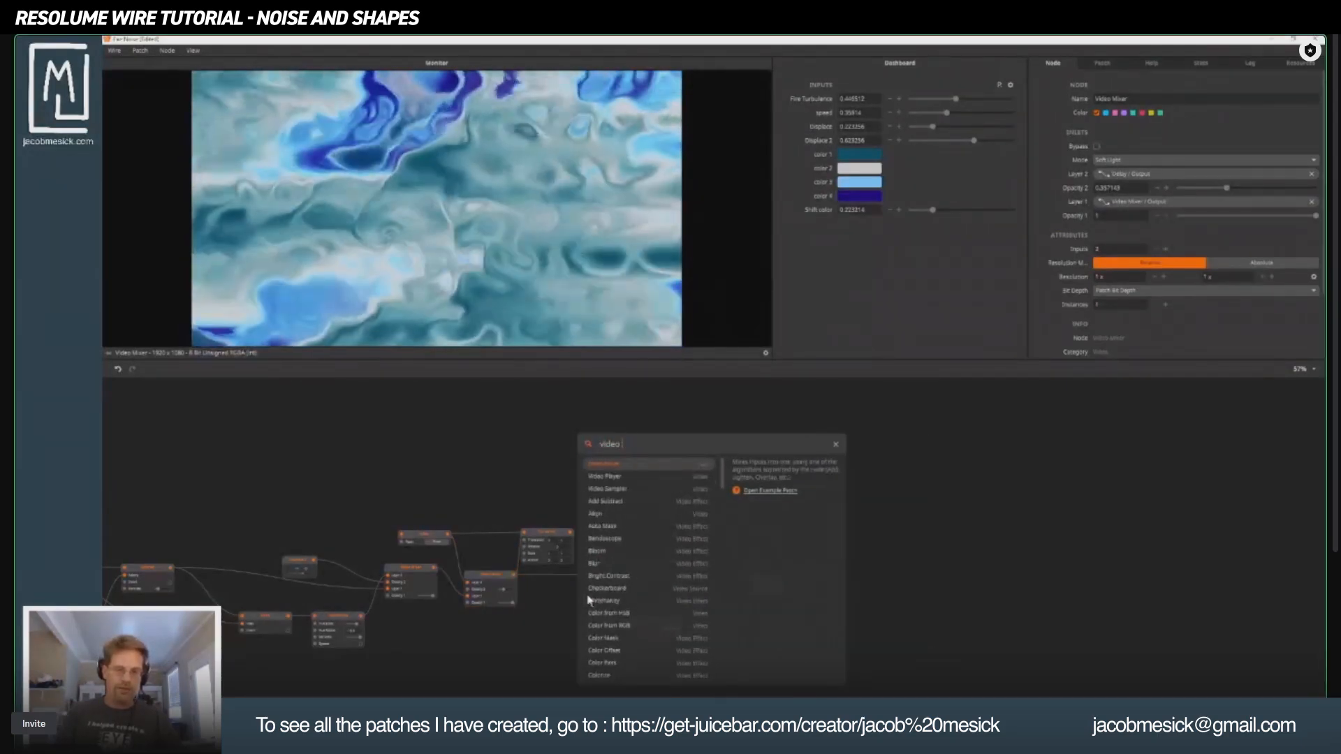
pyautogui.write('mixe')
pyautogui.press('Return')
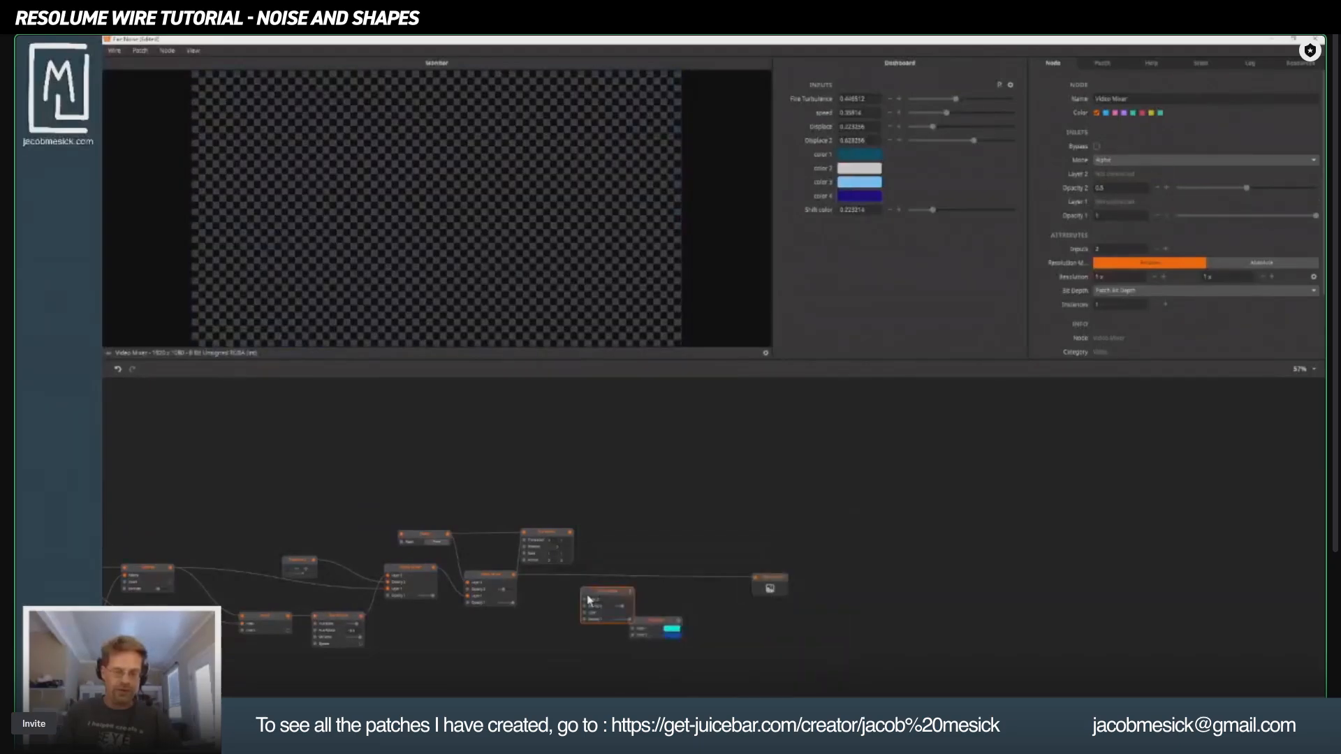
pyautogui.moveTo(602, 597); pyautogui.dragTo(662, 527)
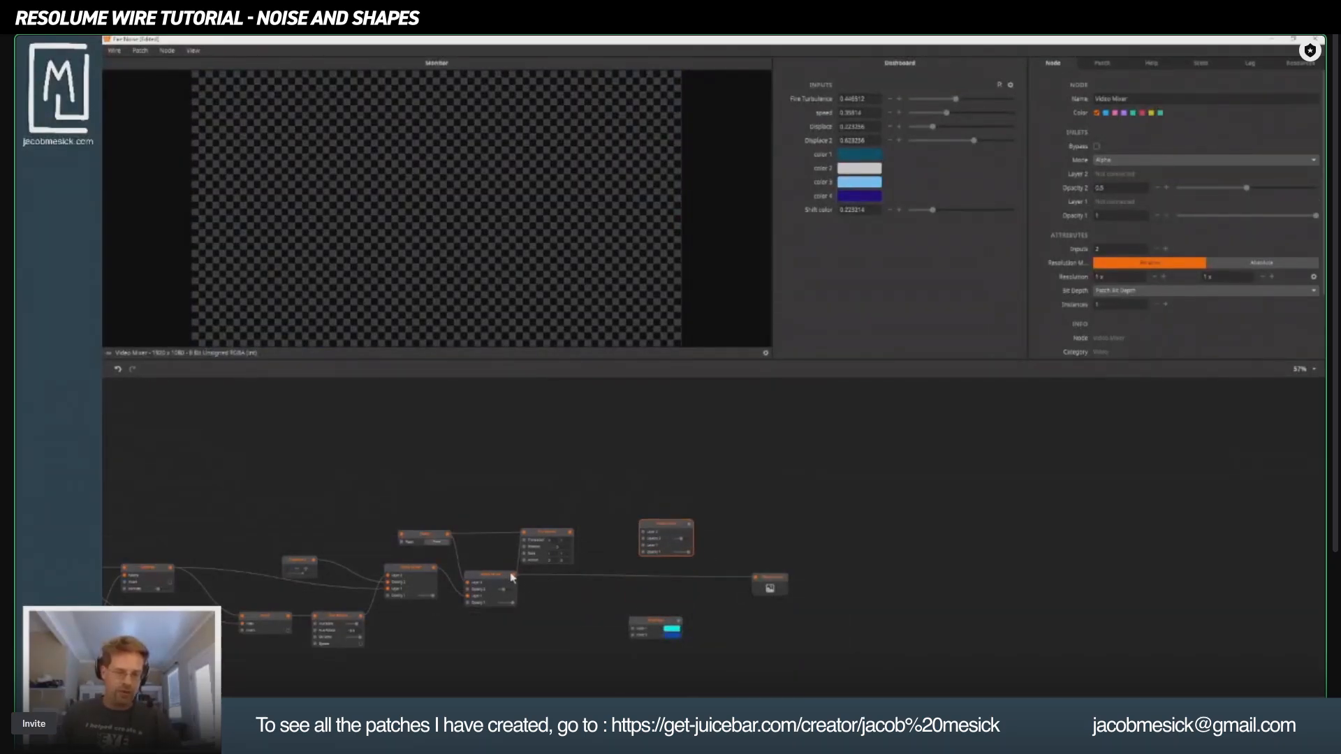
# Connect the previous Video Mixer's output to the new mixer's Layer 1 and the Gradient to its Layer 2, and preview the mix.
pyautogui.moveTo(598, 556); pyautogui.dragTo(643, 547)
pyautogui.click(600, 500)
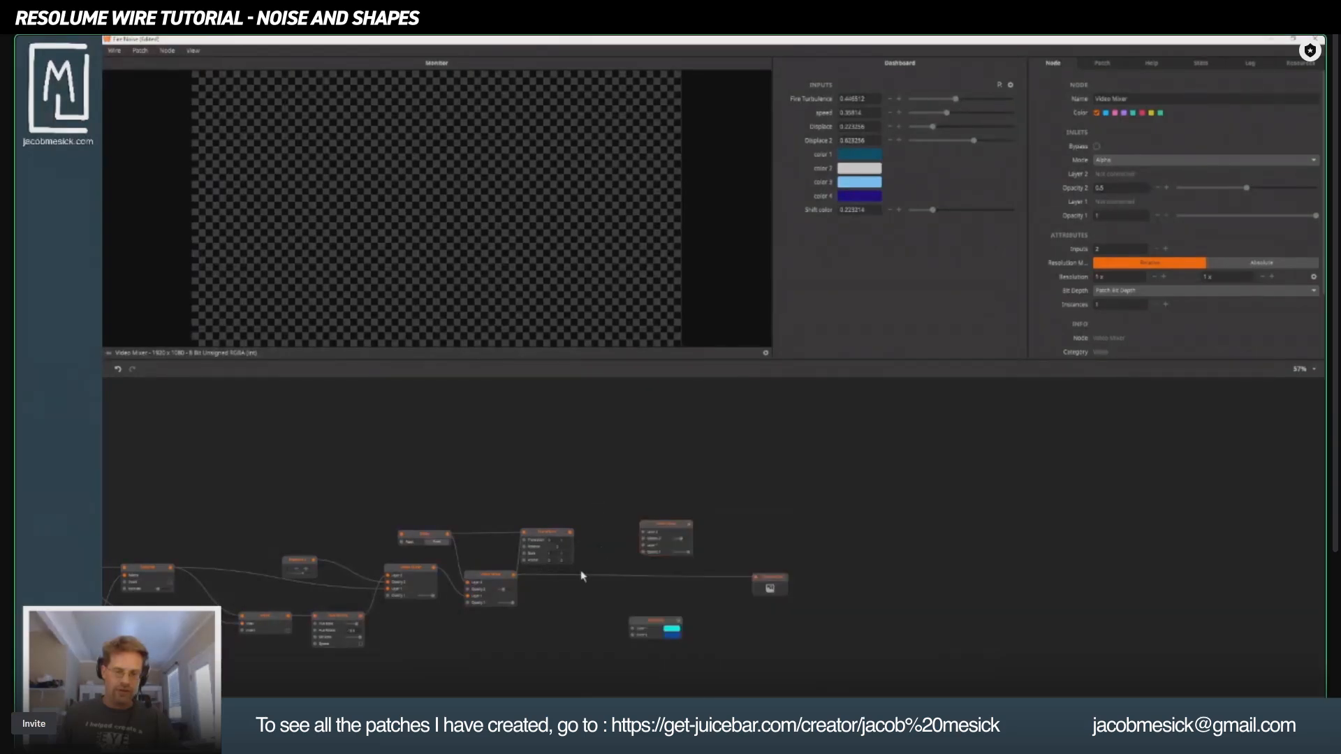
pyautogui.moveTo(513, 578); pyautogui.dragTo(643, 548)
pyautogui.moveTo(649, 618); pyautogui.dragTo(579, 481)
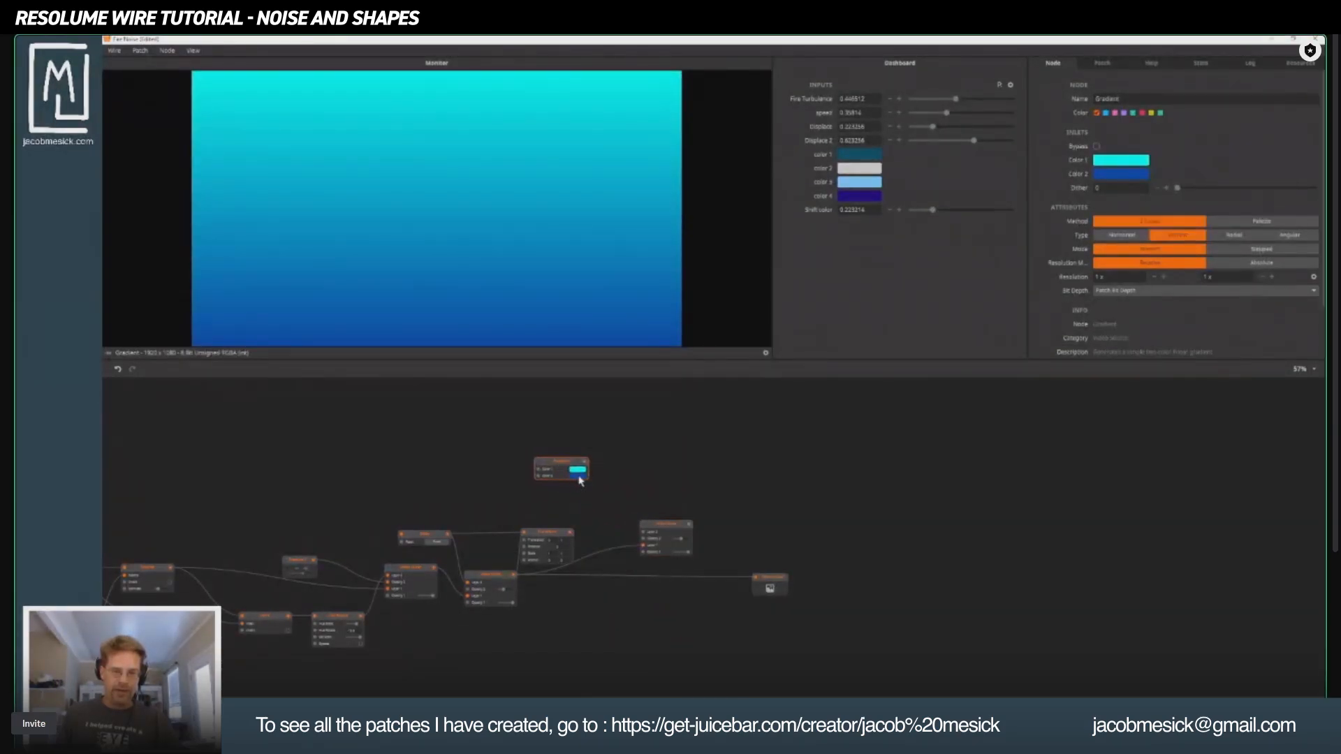
pyautogui.click(664, 532)
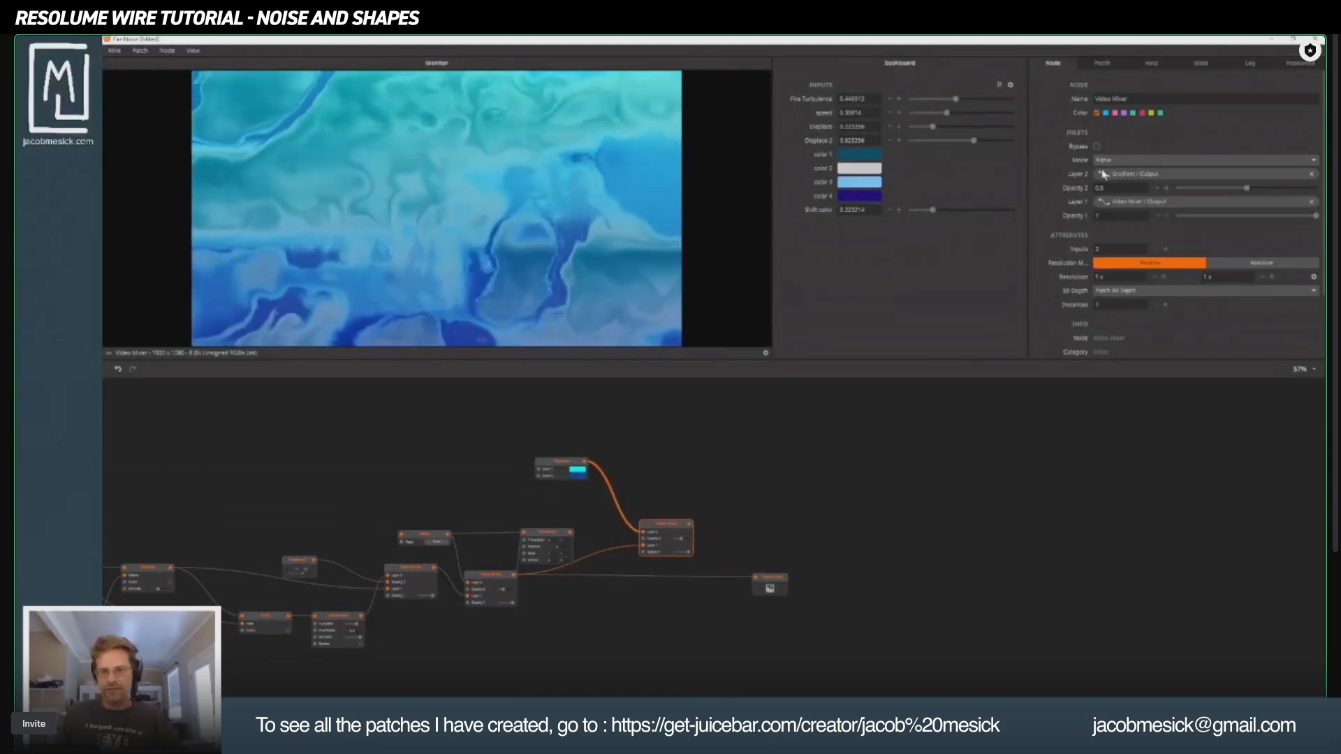
# Try the new Video Mixer's blend modes, including Overlay, Luma Is Alpha and Hard Light, and stop at Exclusion.
pyautogui.click(1110, 160)
pyautogui.press('Down')
pyautogui.press('Down')
pyautogui.press('Down')
pyautogui.press('Down')
pyautogui.press('Down')
pyautogui.press('Down')
pyautogui.press('Down')
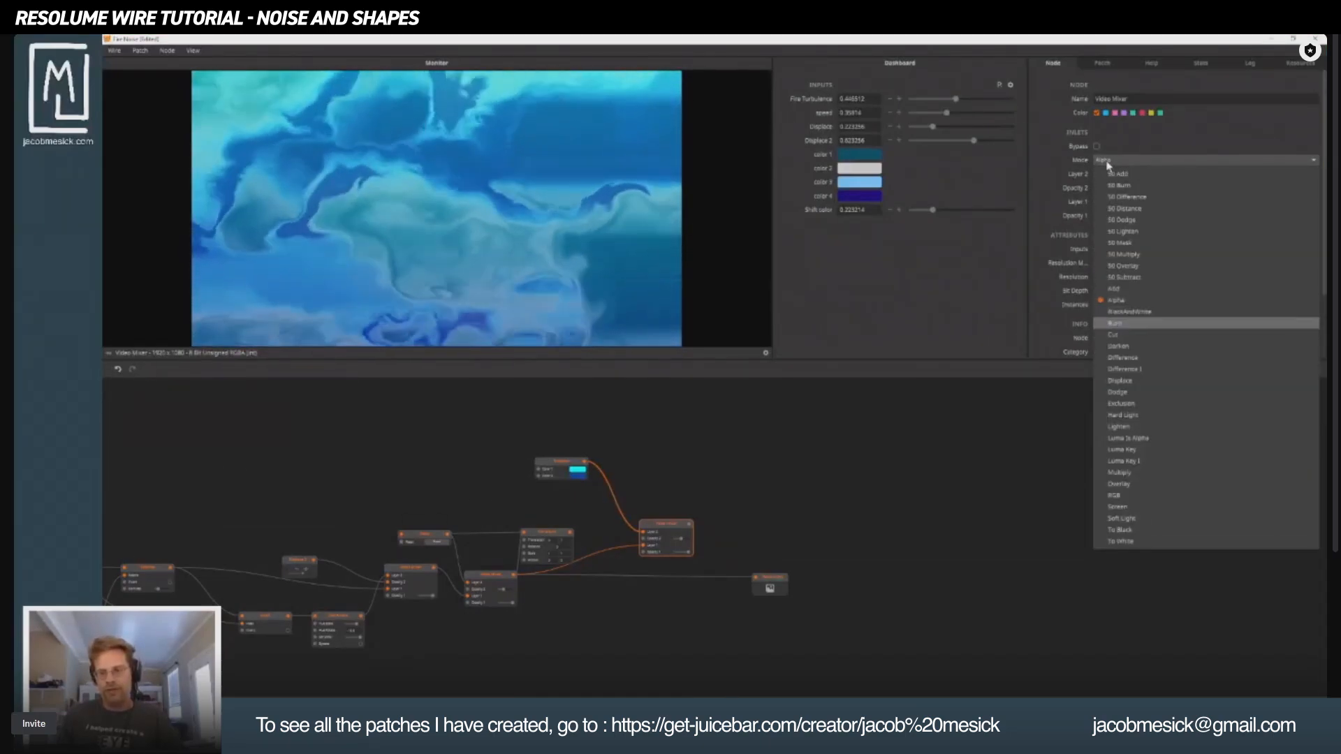
pyautogui.press('Down')
pyautogui.press('Down')
pyautogui.press('Down')
pyautogui.press('Down')
pyautogui.press('Down')
pyautogui.press('Down')
pyautogui.press('Down')
pyautogui.press('Down')
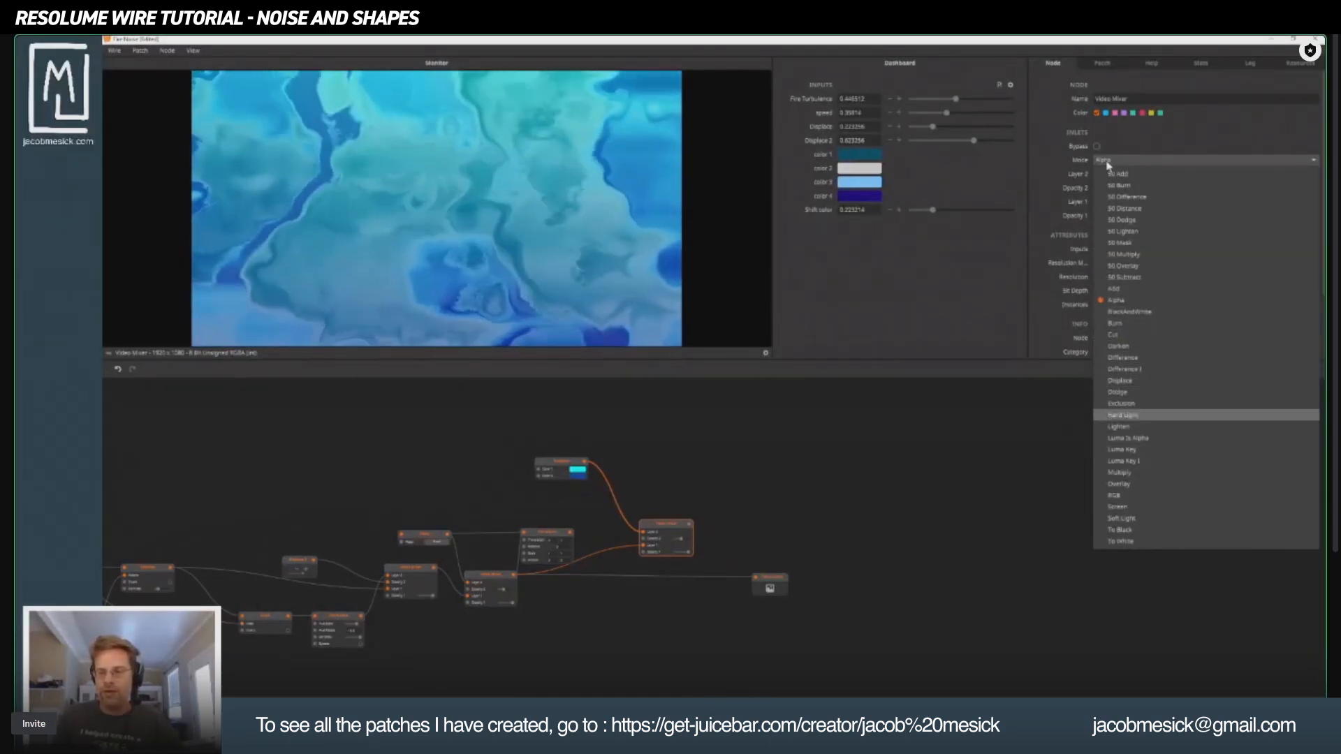
pyautogui.press('Return')
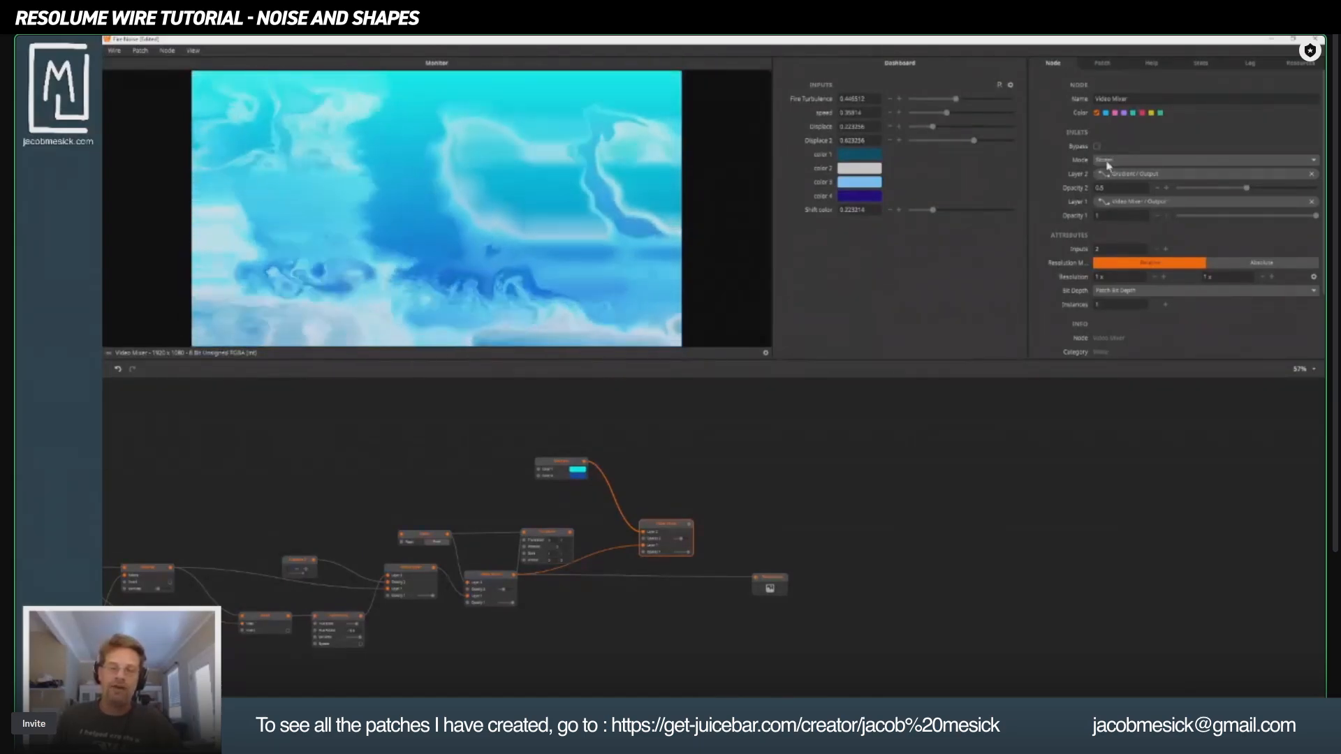
pyautogui.scroll(-4, 1106, 165)
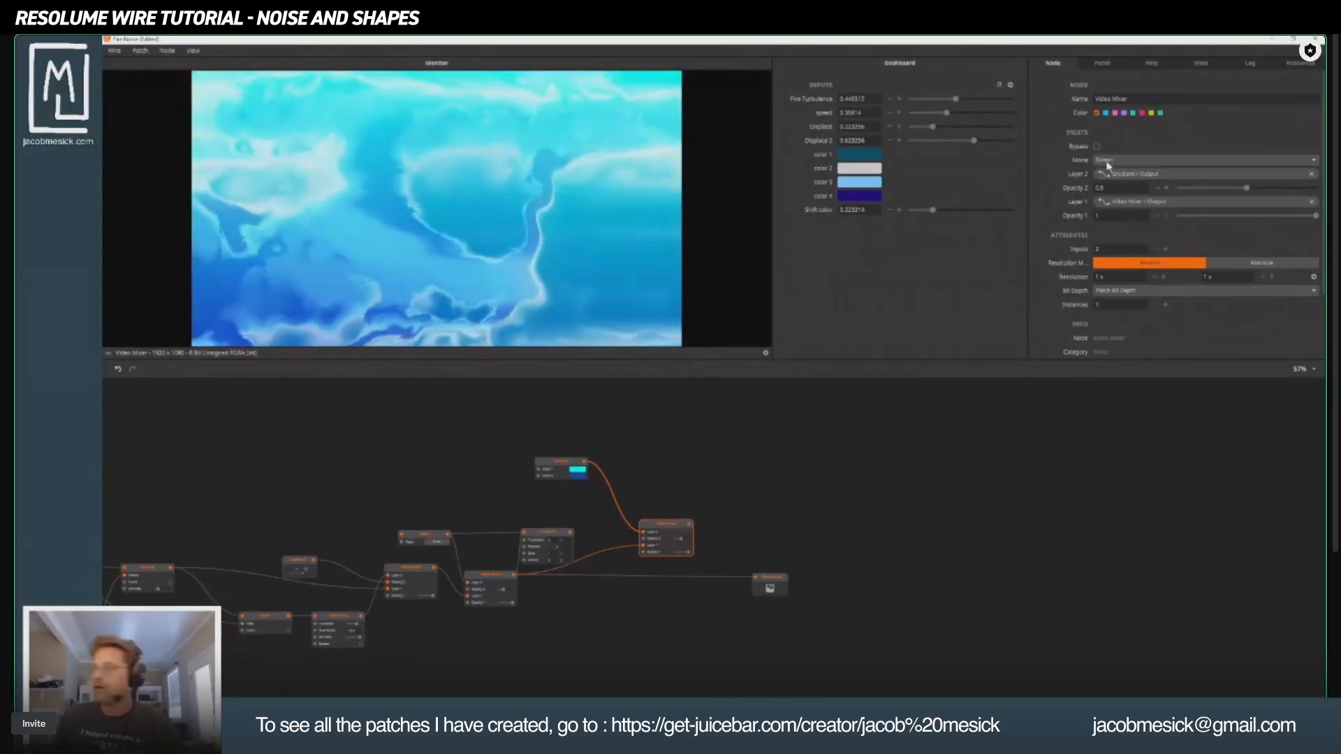
pyautogui.scroll(4, 1107, 165)
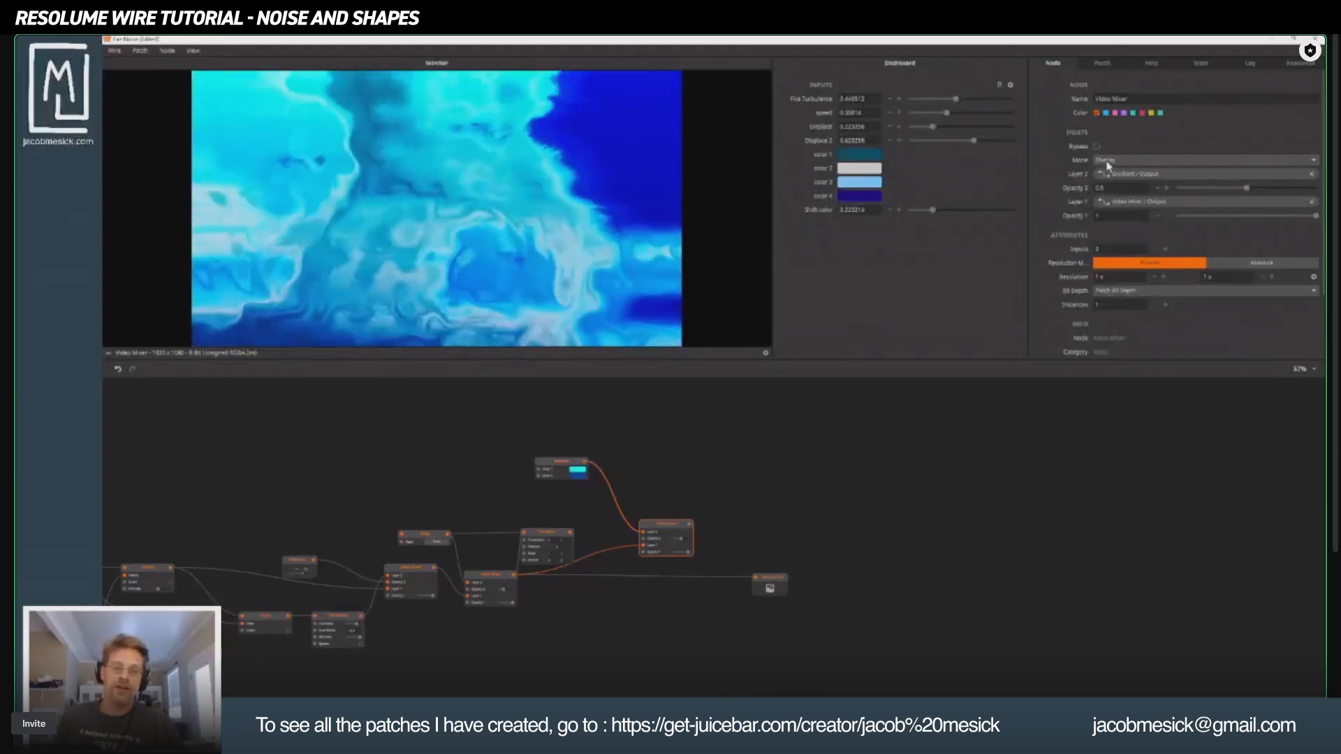
pyautogui.scroll(1, 1106, 165)
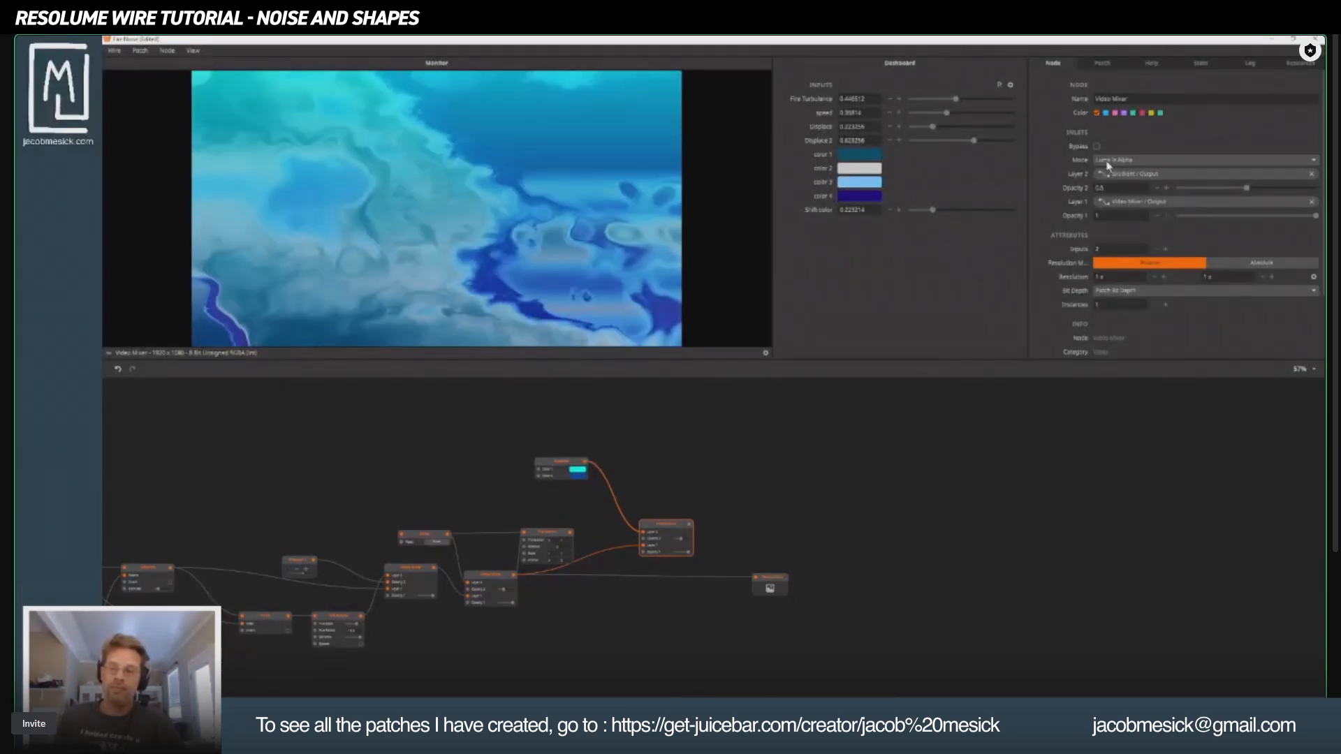
pyautogui.scroll(1, 1107, 165)
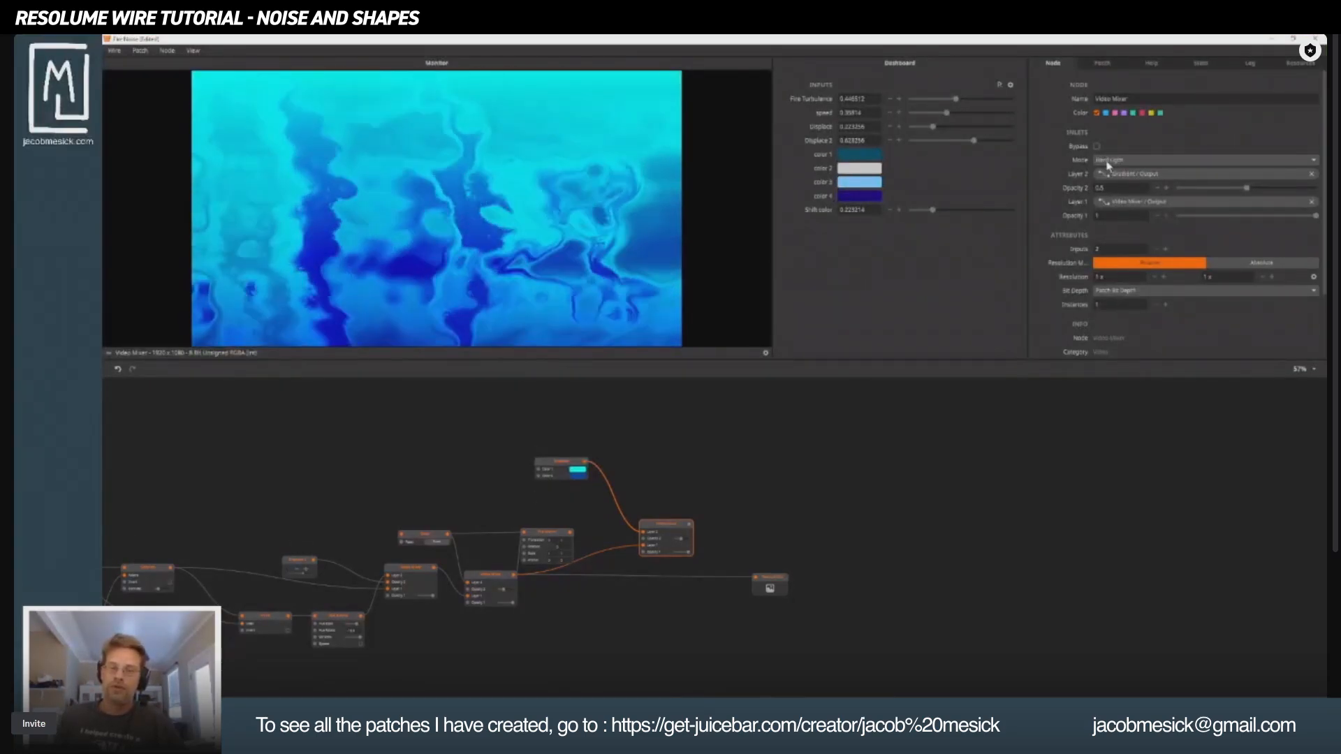
pyautogui.scroll(1, 1106, 165)
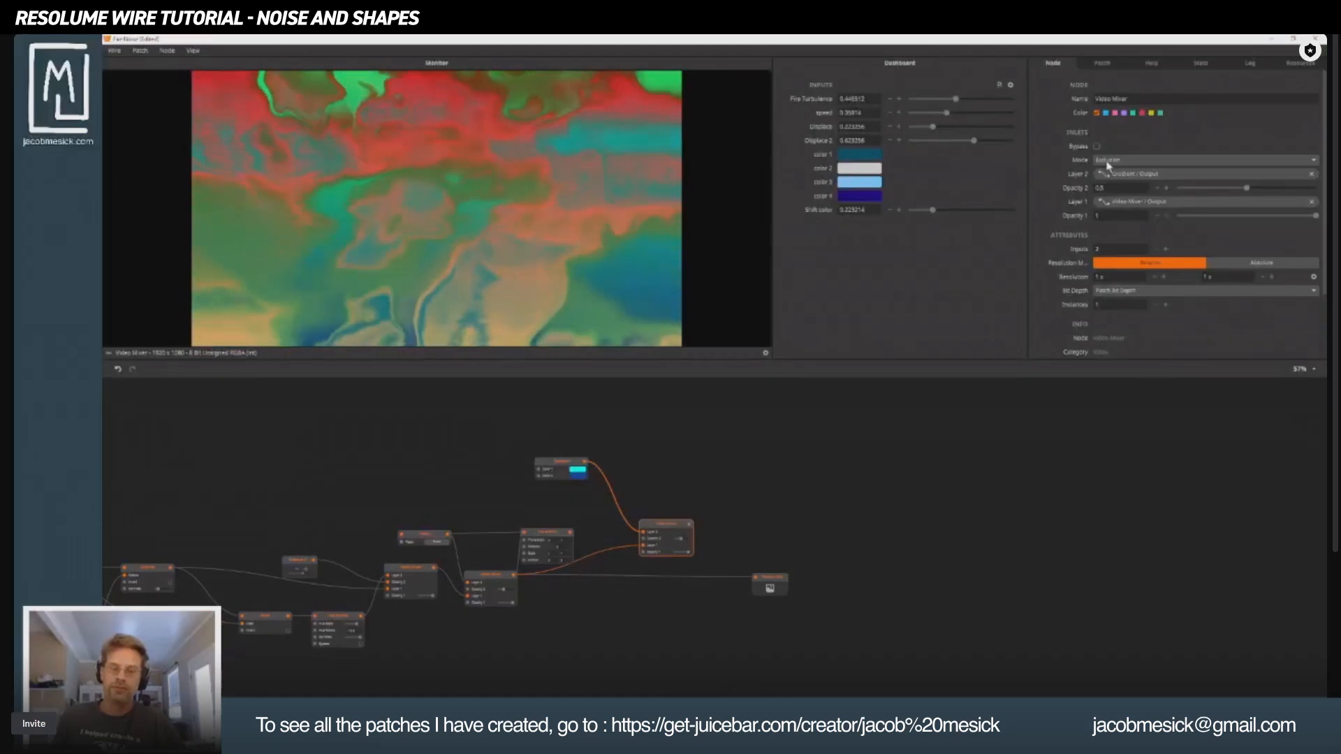
# Change the Gradient's Color 1 to orange-red and its Color 2 to golden yellow.
pyautogui.click(581, 472)
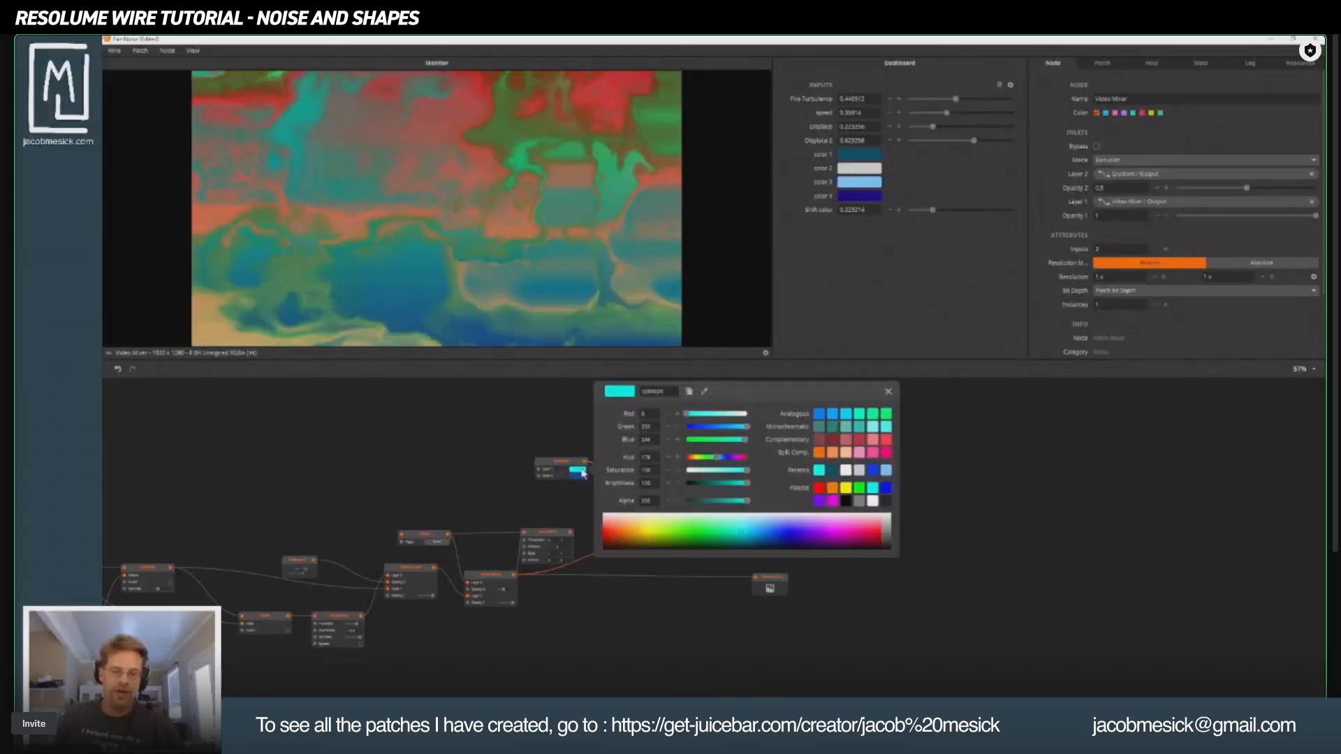
pyautogui.click(637, 540)
pyautogui.click(485, 481)
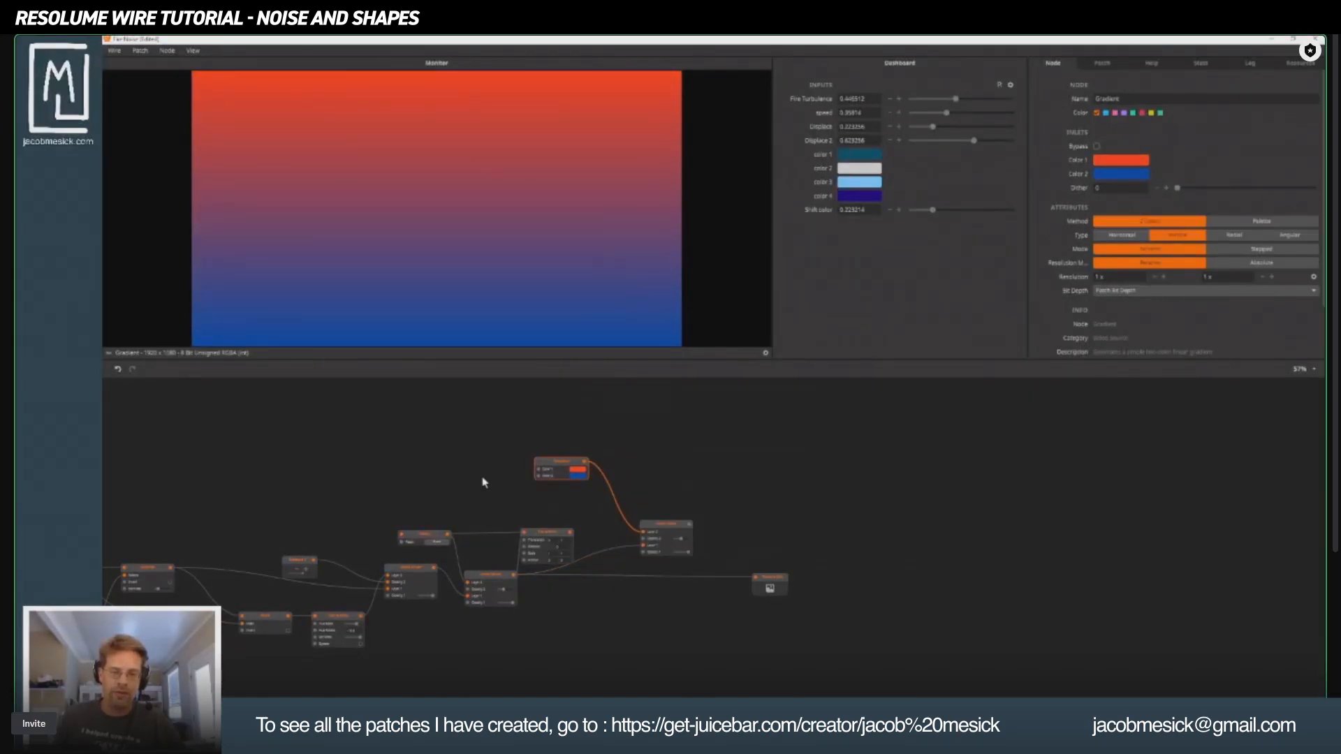
pyautogui.click(577, 476)
pyautogui.moveTo(604, 539); pyautogui.dragTo(636, 541)
pyautogui.click(586, 431)
# Set the blend mode of the Video Mixer fed by the Gradient to Dodge.
pyautogui.click(669, 529)
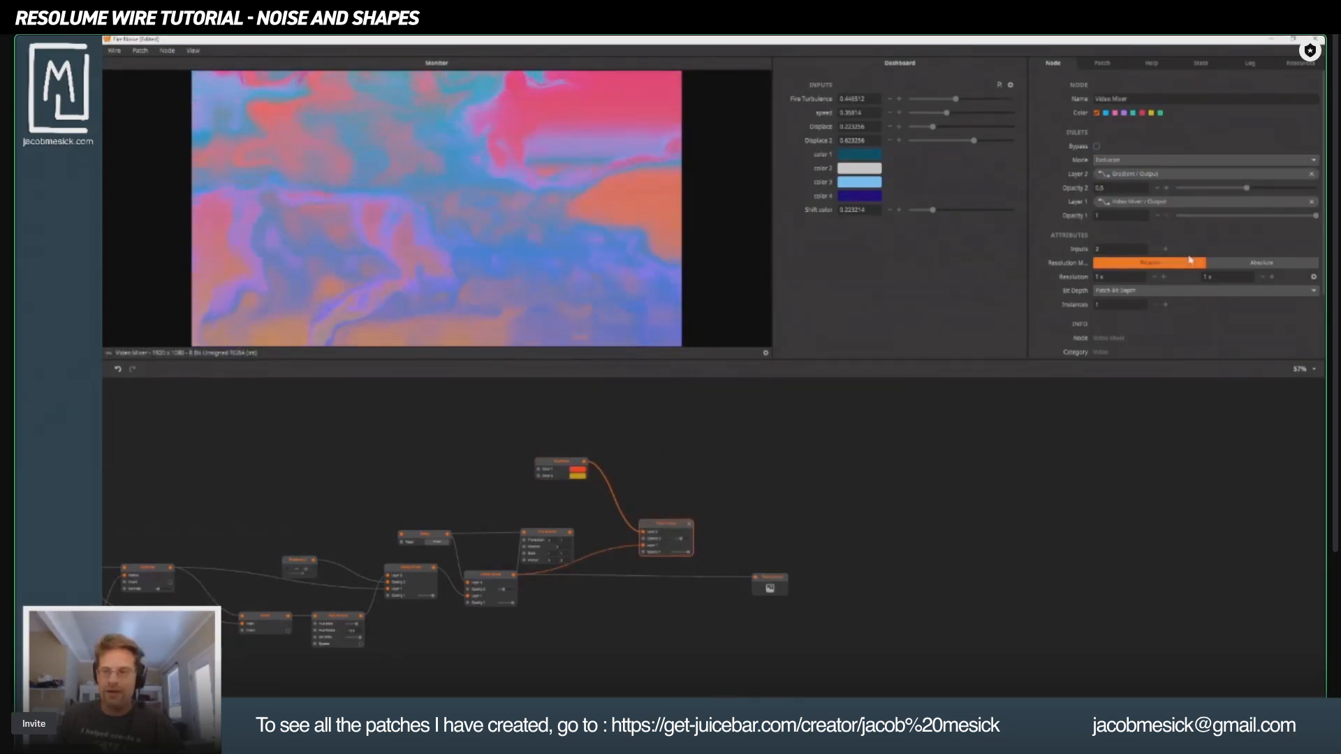
pyautogui.click(1134, 163)
pyautogui.press('Up')
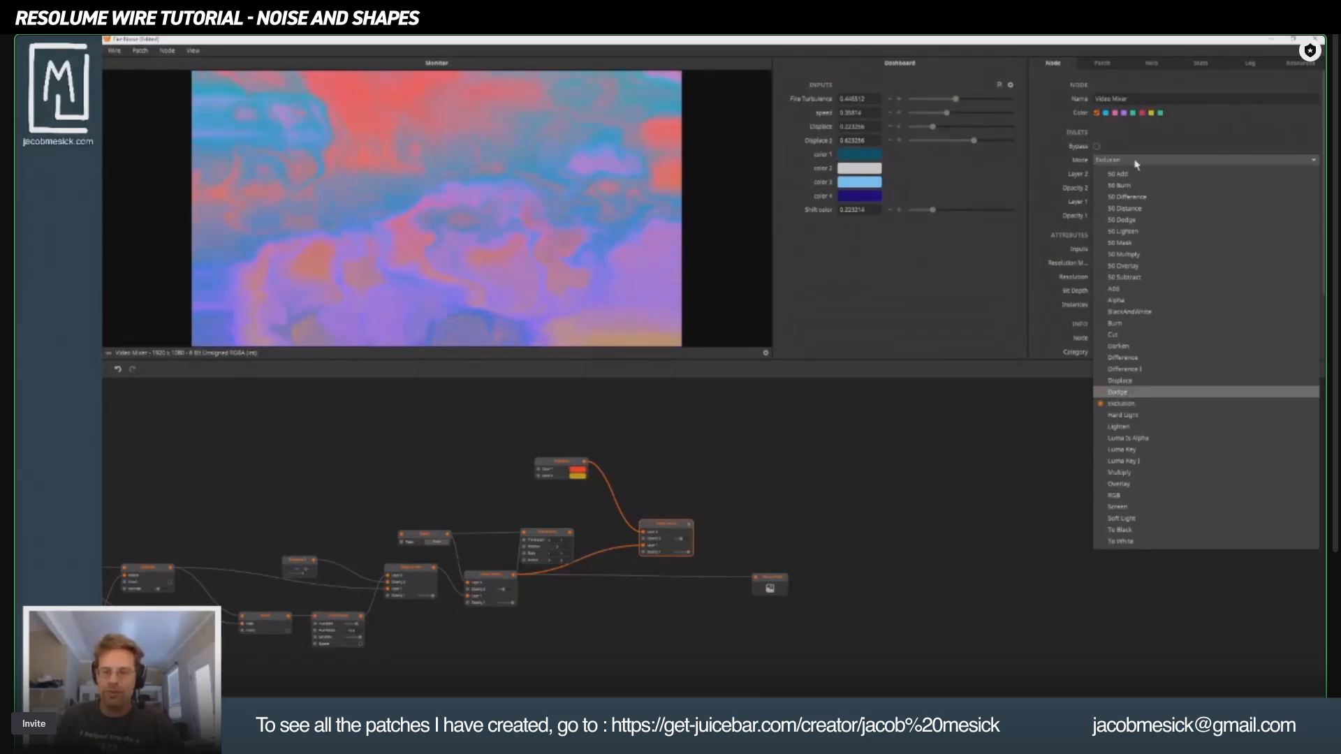
pyautogui.press('Return')
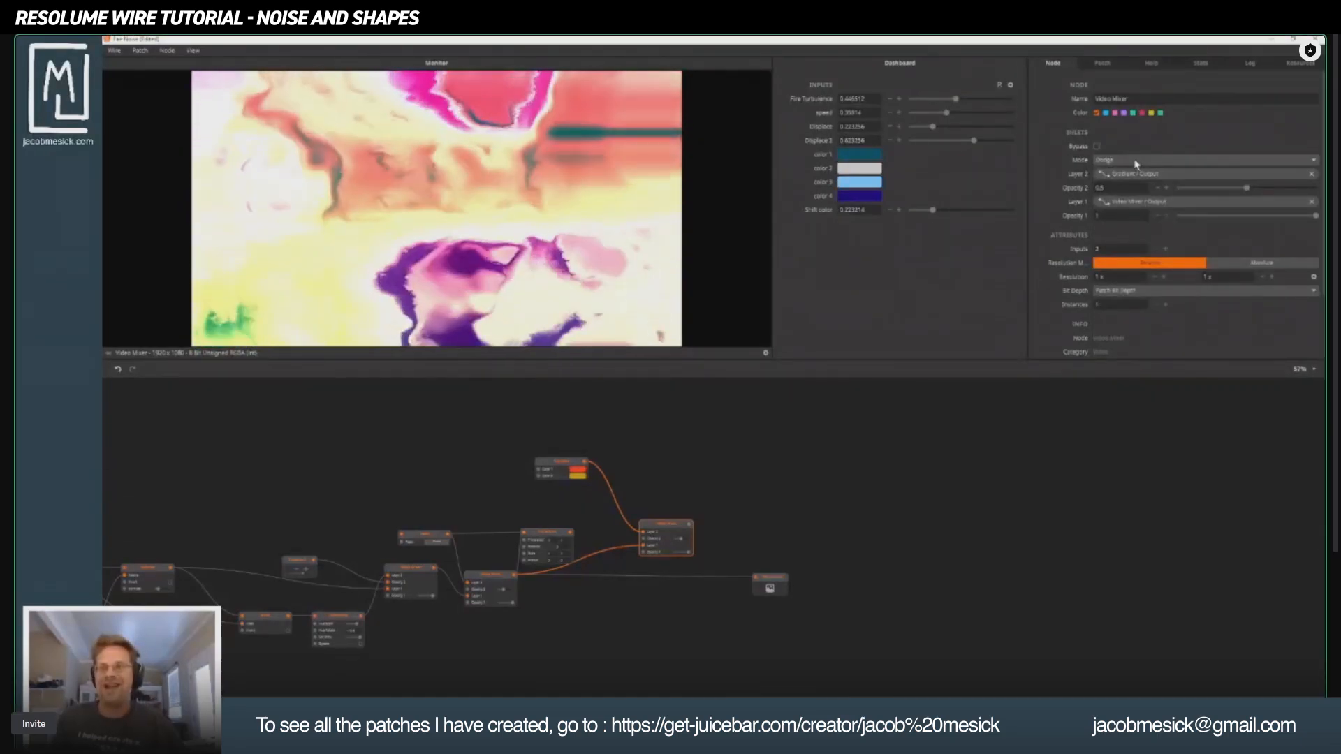
# Recolor the fire on the dashboard, setting color 1 to orange, color 2 to red and color 3 to light orange.
pyautogui.click(860, 155)
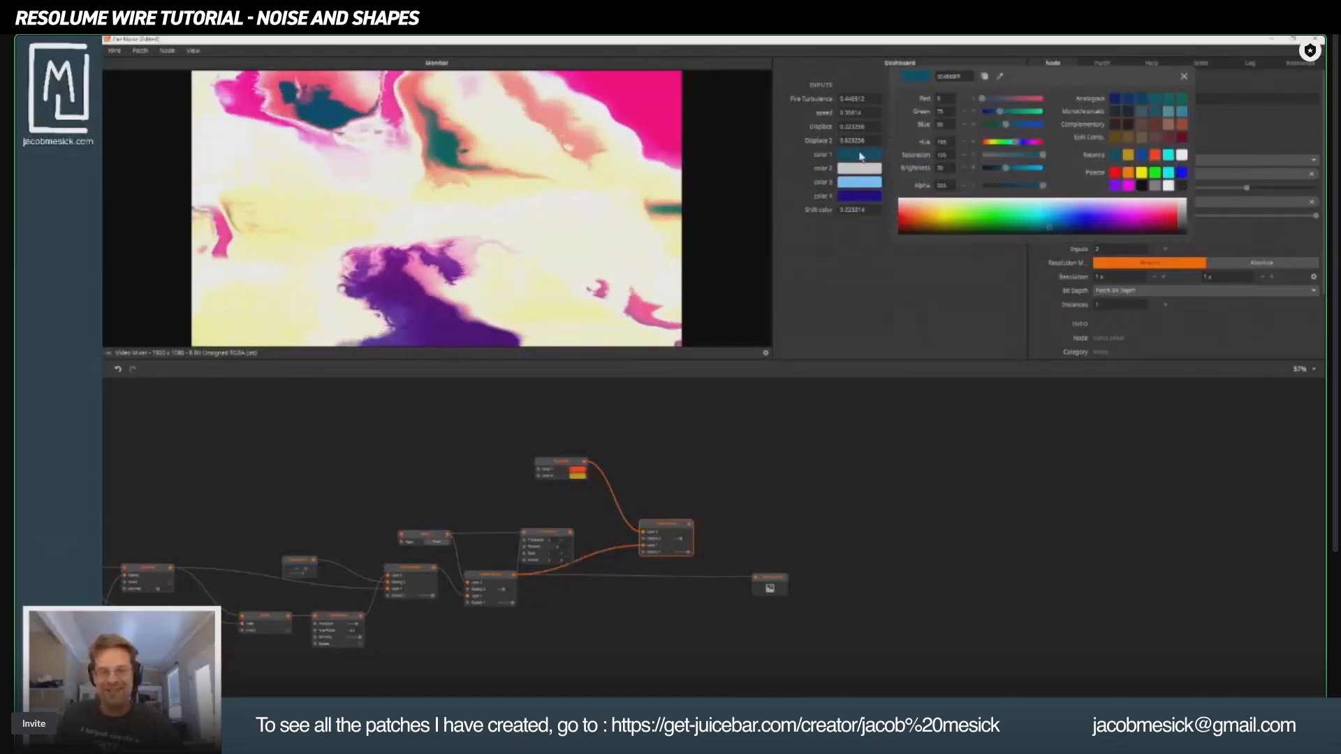
pyautogui.moveTo(961, 218); pyautogui.dragTo(921, 216)
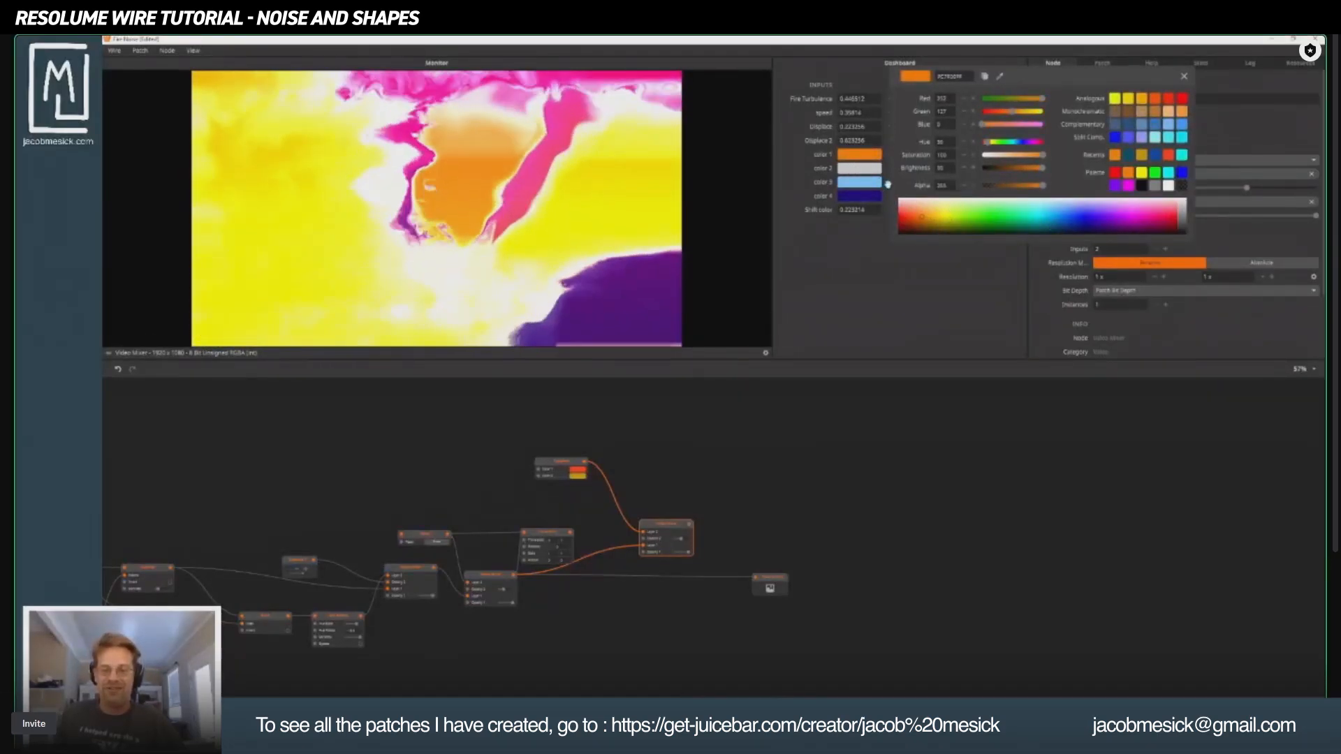
pyautogui.click(857, 170)
pyautogui.moveTo(923, 230)
pyautogui.mouseDown()
pyautogui.moveTo(914, 245)
pyautogui.moveTo(907, 235)
pyautogui.moveTo(918, 241)
pyautogui.mouseUp()
pyautogui.click(859, 182)
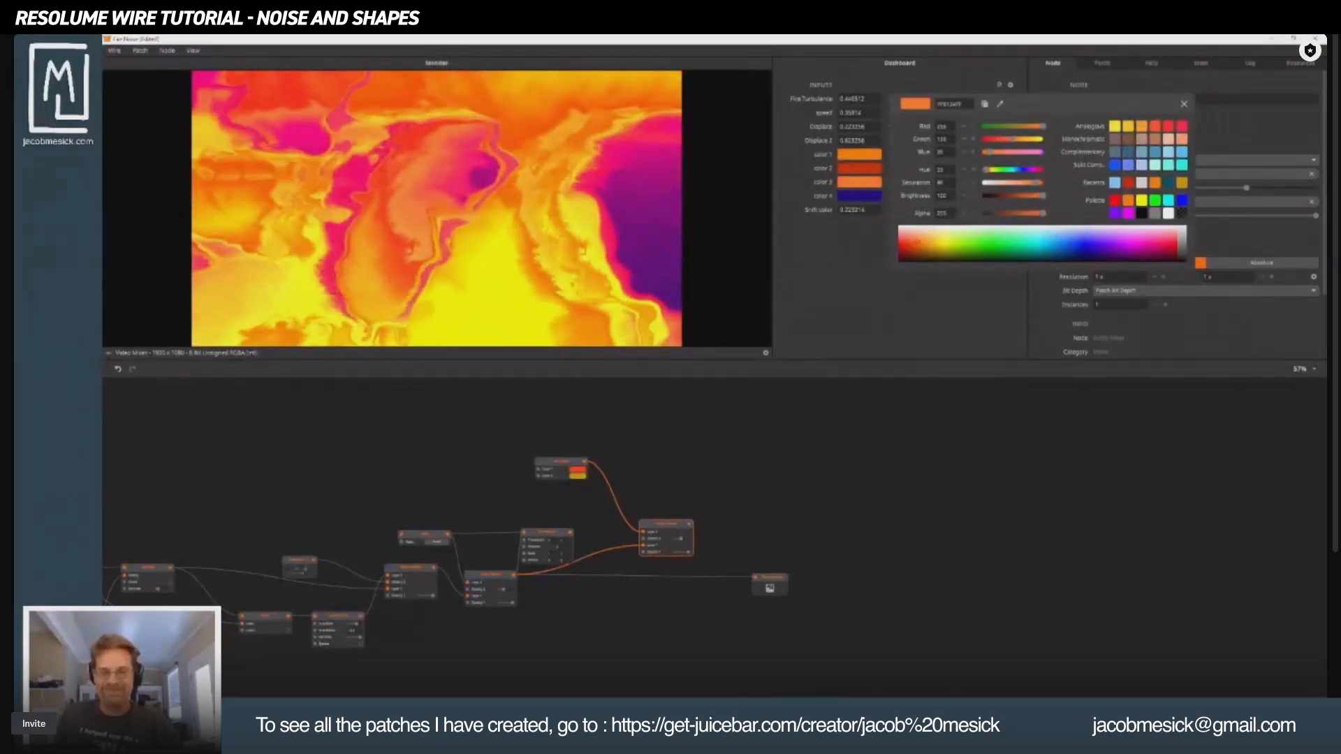